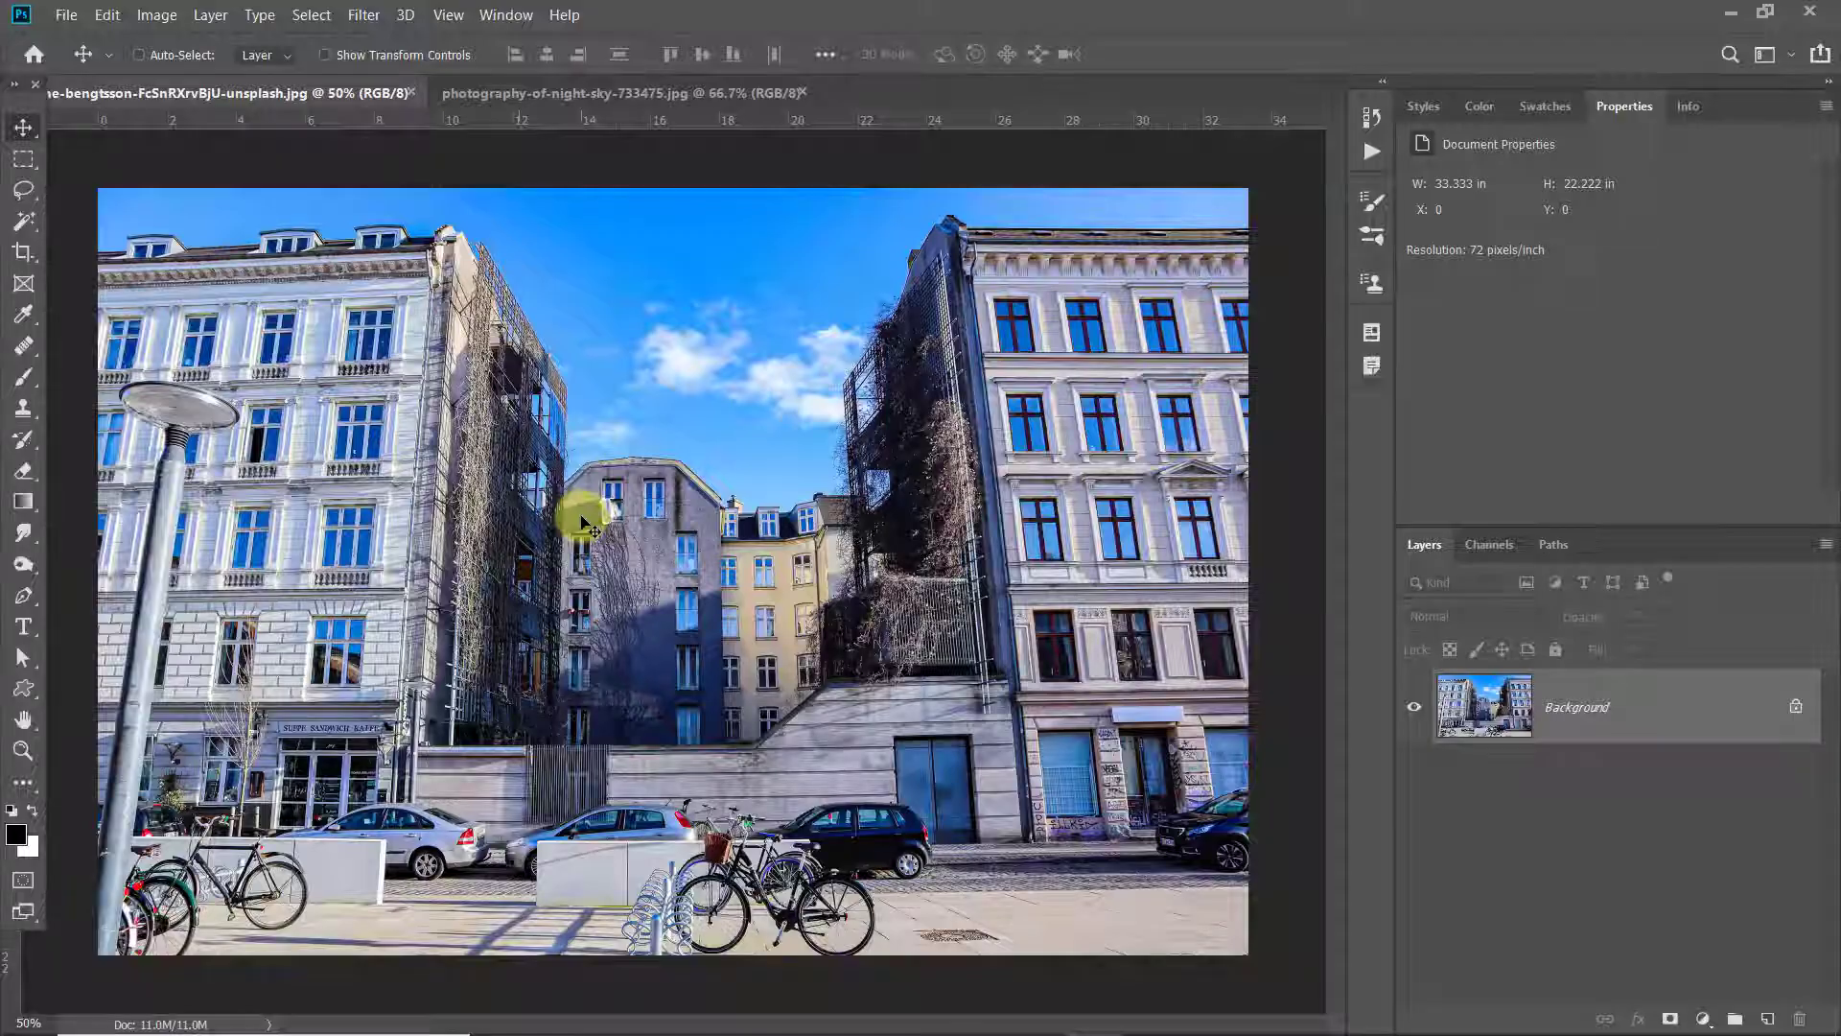
Duplicate the Background layer of the street photo and hide the original layer
{"action": "scroll", "coordinate": [580, 514], "scroll_direction": "up", "scroll_amount": 5}
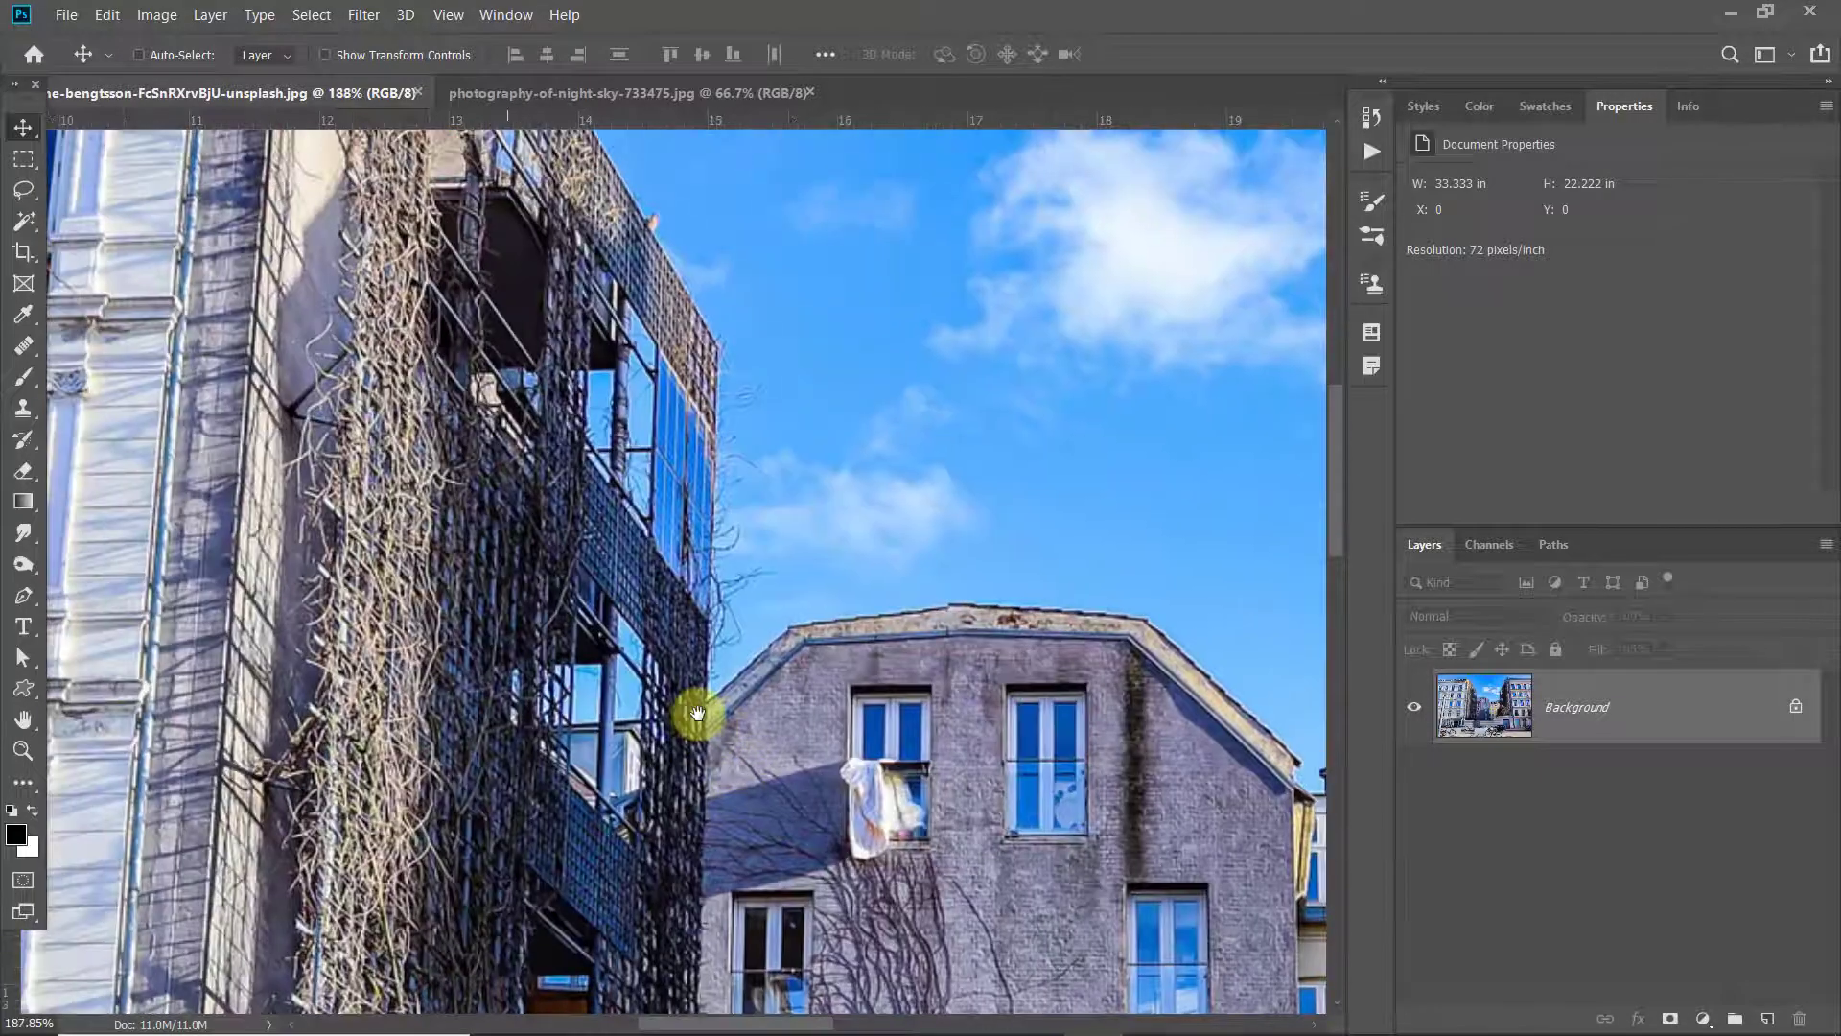
{"action": "left_click_drag", "start_coordinate": [698, 713], "coordinate": [113, 547]}
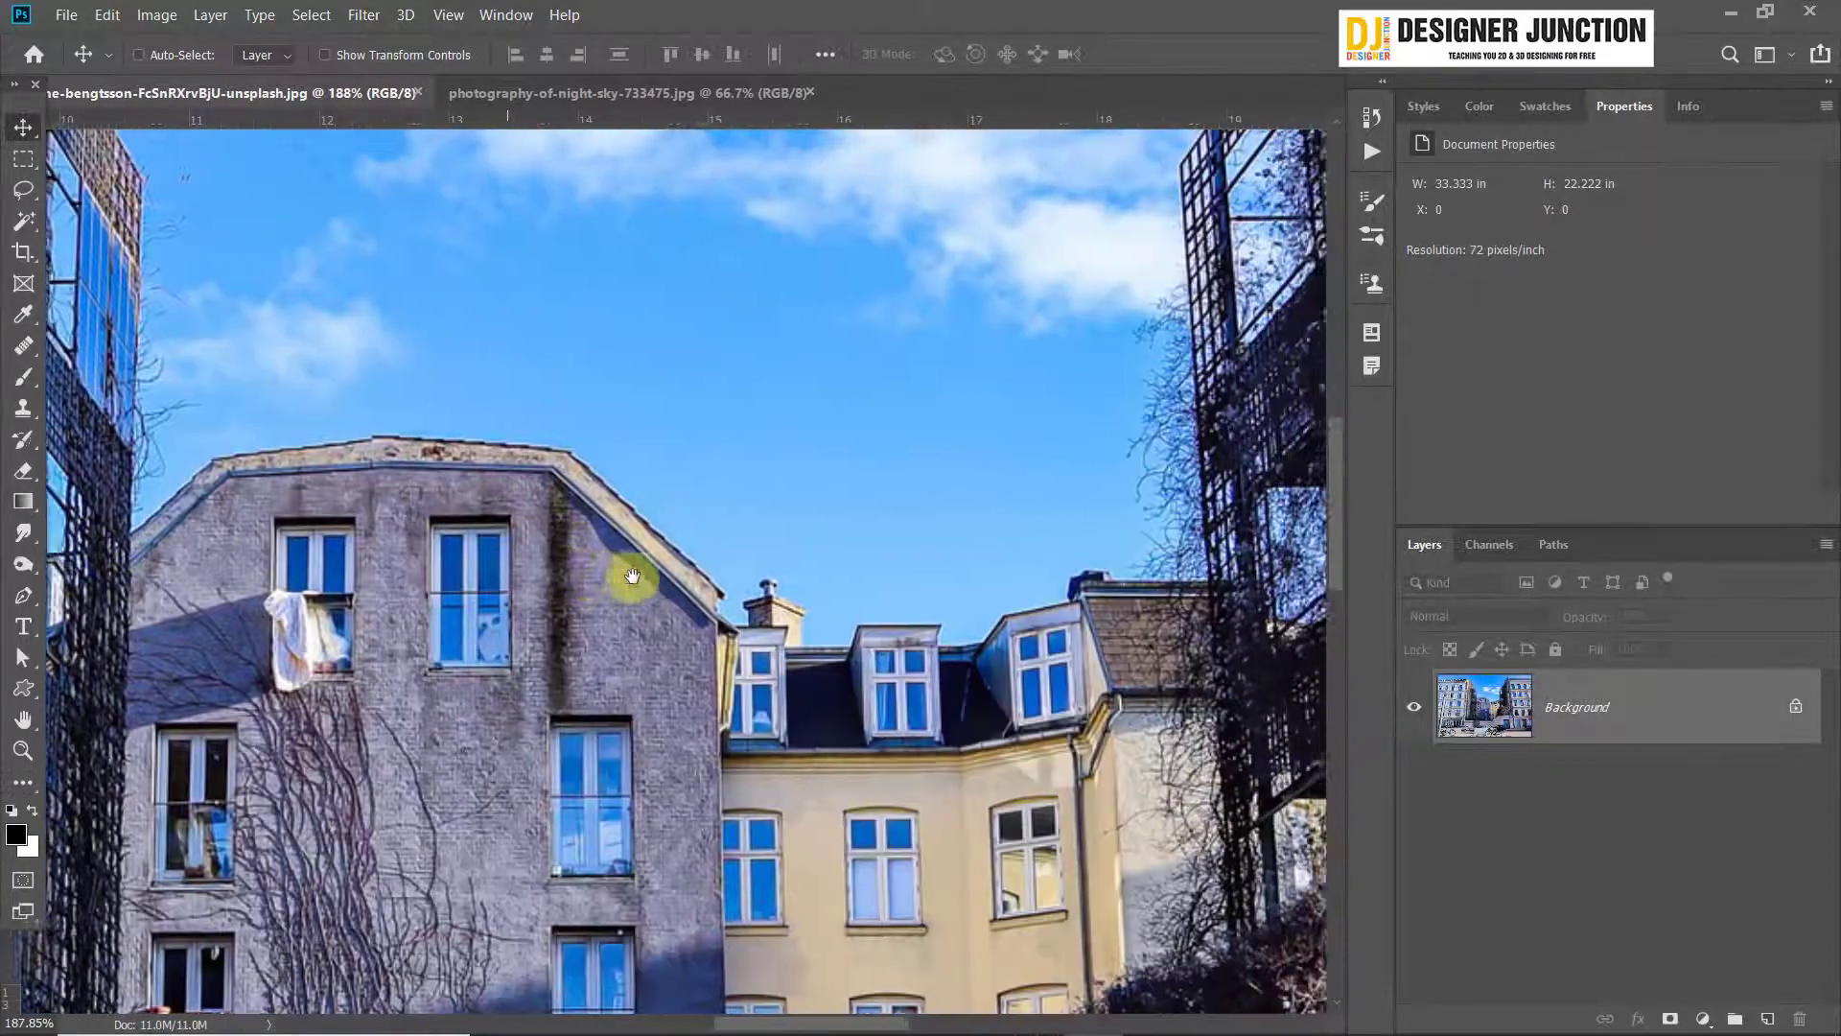
{"action": "scroll", "coordinate": [635, 580], "scroll_direction": "down", "scroll_amount": 5}
{"action": "scroll", "coordinate": [635, 580], "scroll_direction": "down", "scroll_amount": 3}
{"action": "scroll", "coordinate": [635, 576], "scroll_direction": "up", "scroll_amount": 3}
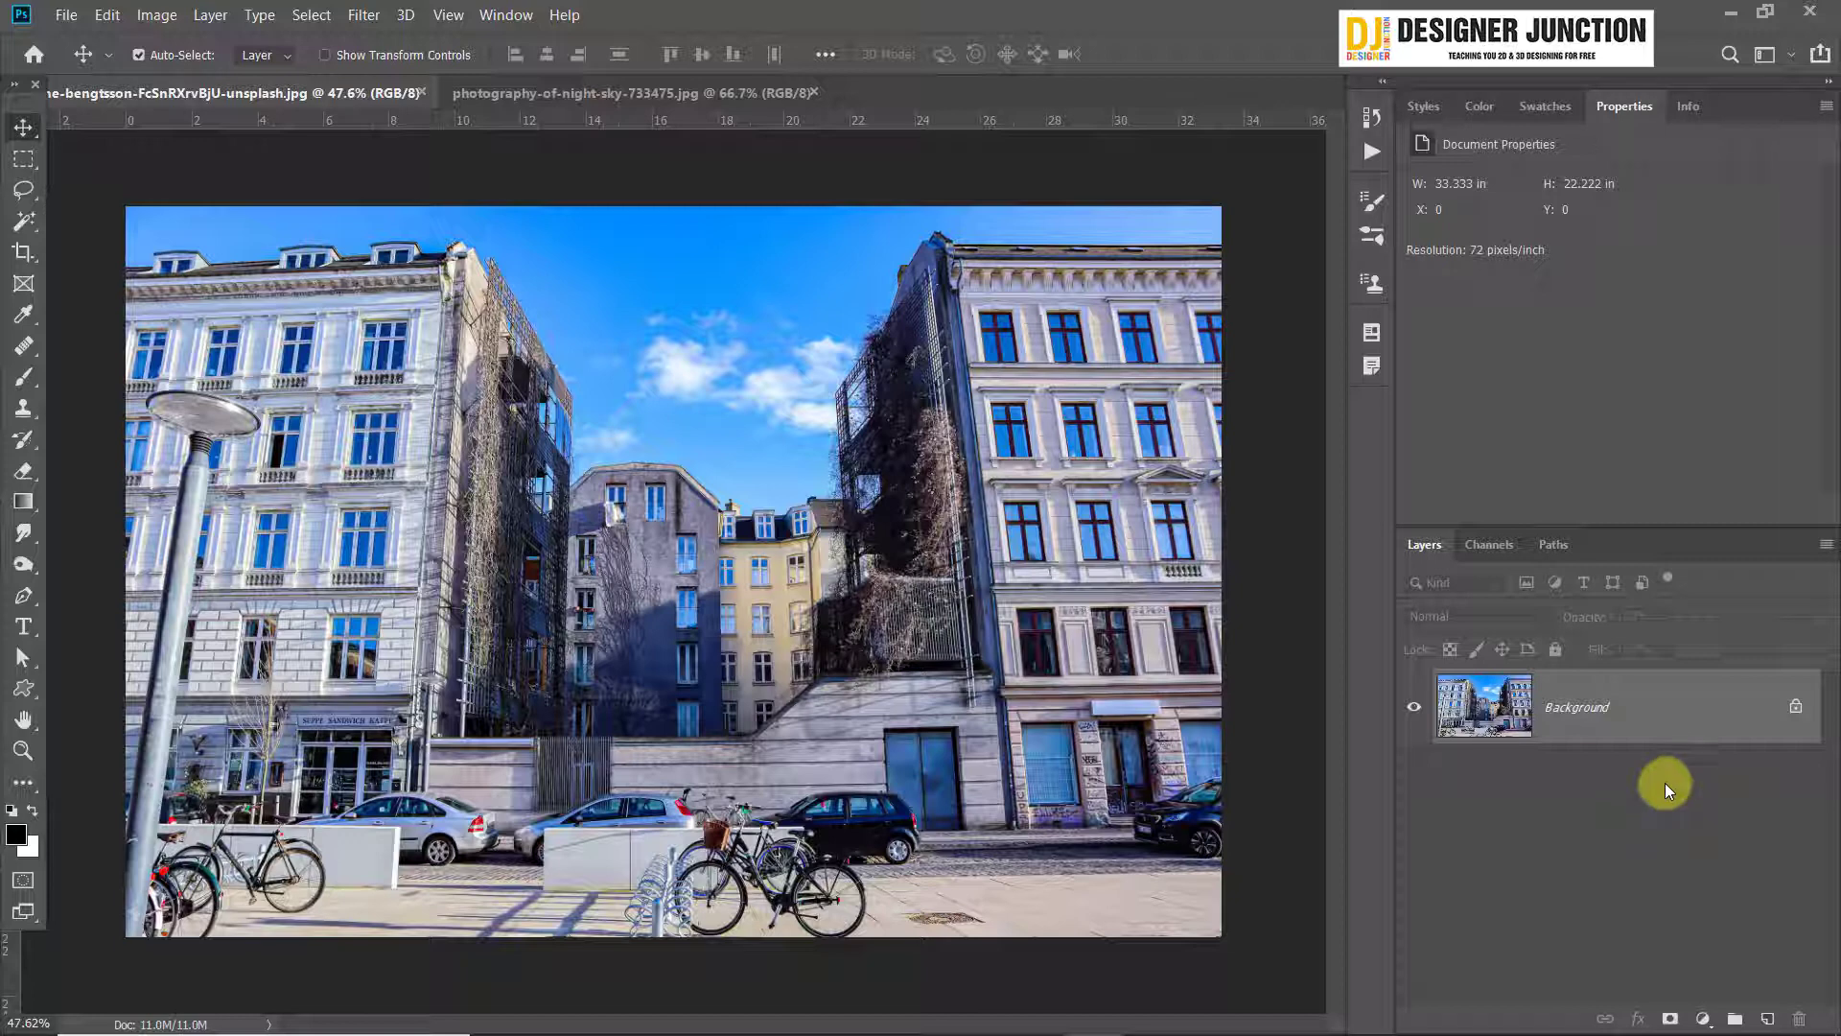
{"action": "key", "text": "ctrl+j"}
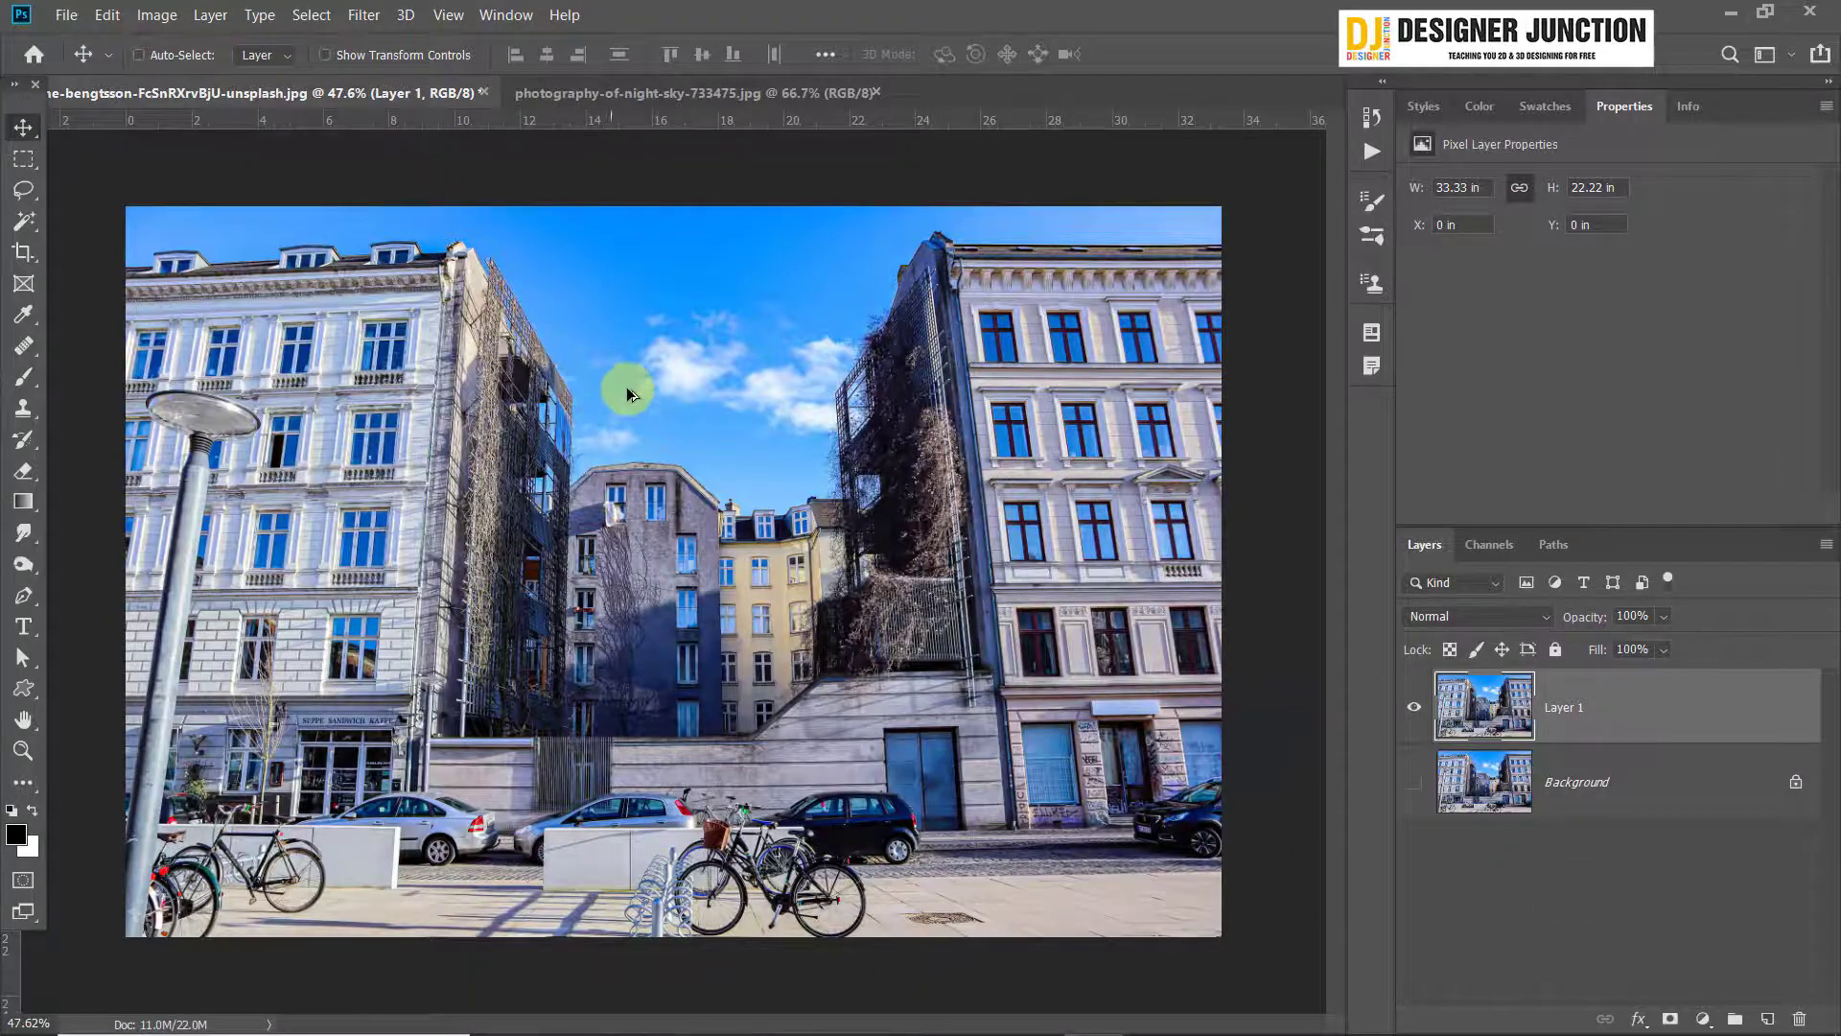
Compare the Red, Green and Blue channels to judge which separates the sky from the buildings best
{"action": "scroll", "coordinate": [625, 387], "scroll_direction": "up", "scroll_amount": 2}
{"action": "scroll", "coordinate": [630, 361], "scroll_direction": "up", "scroll_amount": 1}
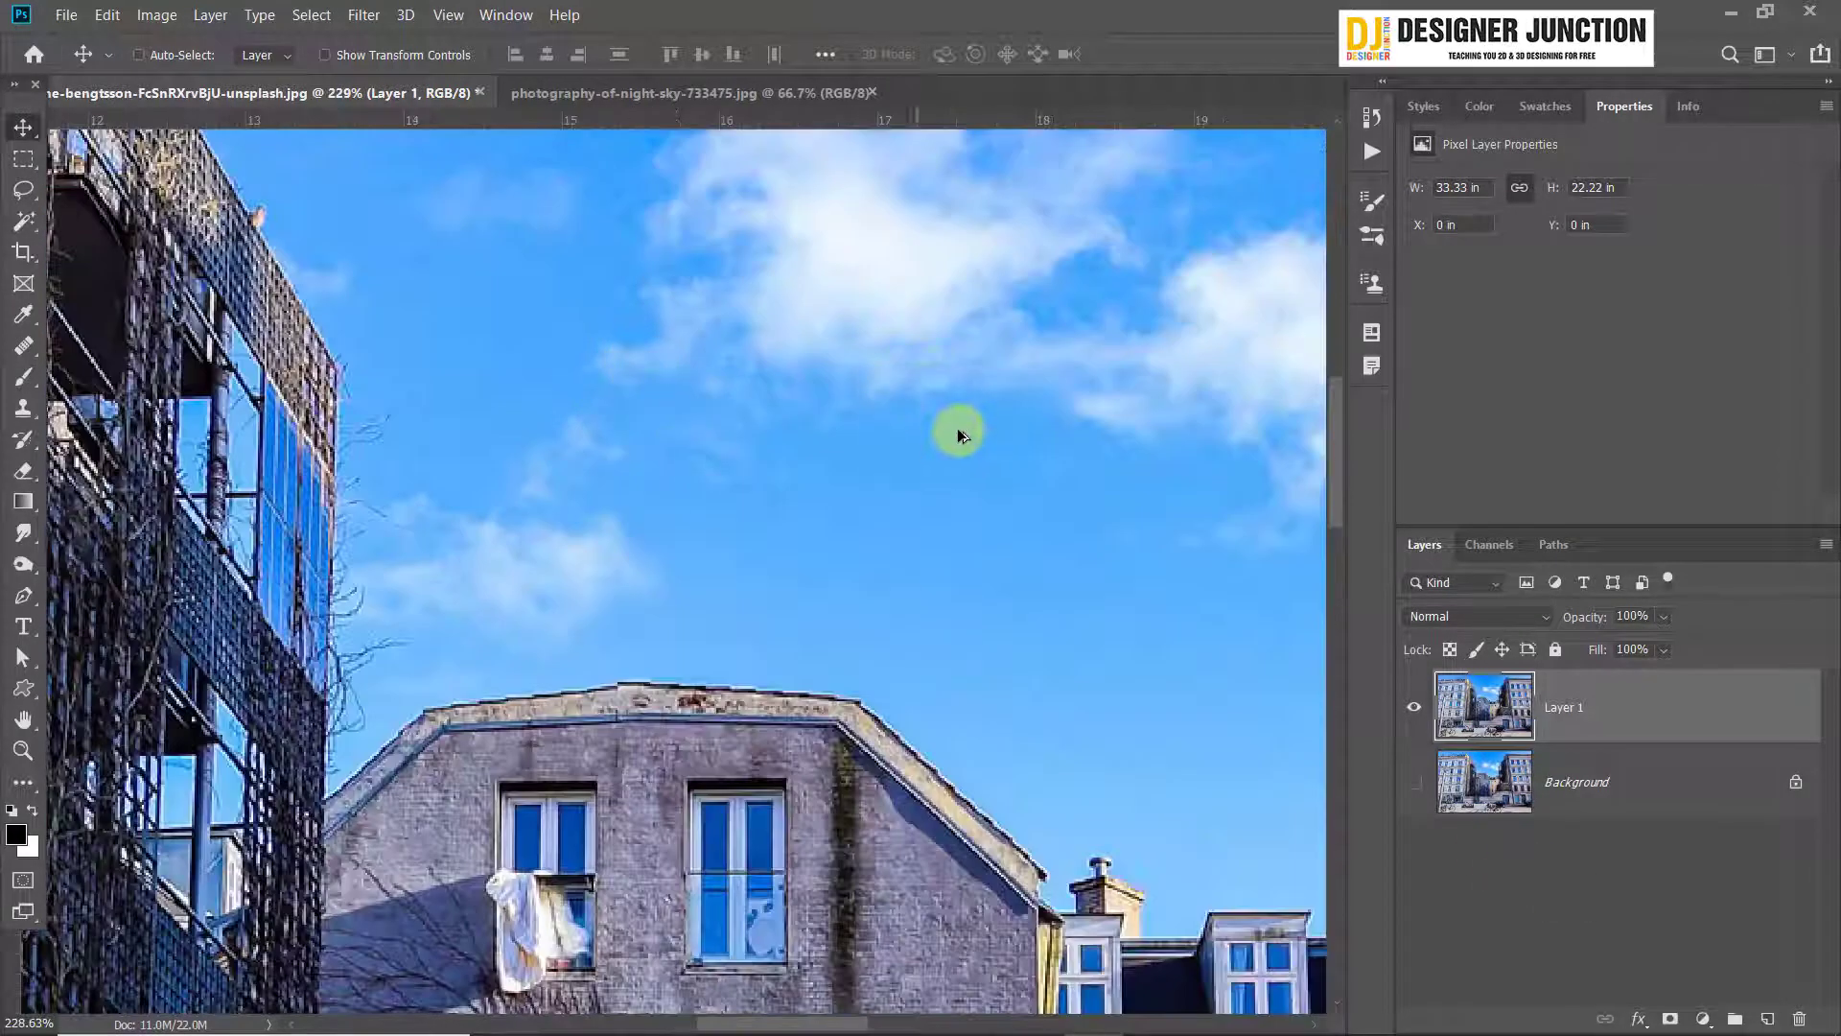
{"action": "scroll", "coordinate": [964, 427], "scroll_direction": "down", "scroll_amount": 5}
{"action": "scroll", "coordinate": [970, 423], "scroll_direction": "up", "scroll_amount": 1}
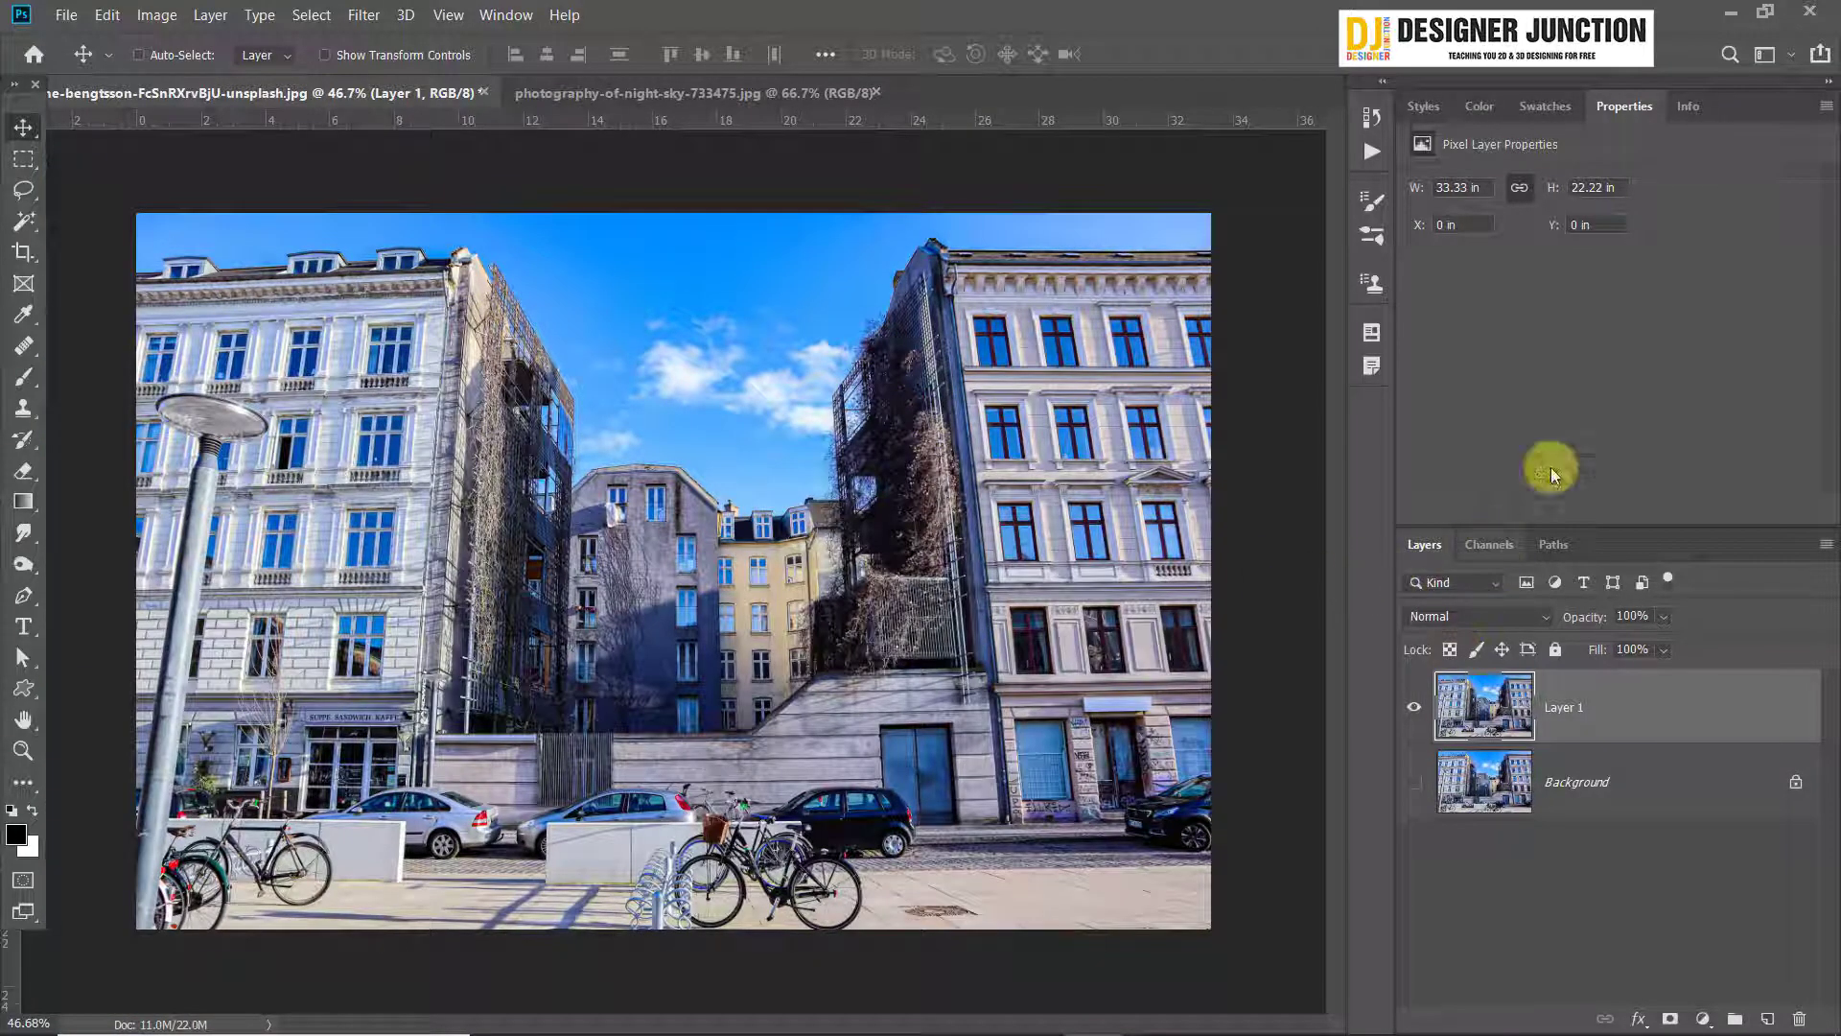
{"action": "left_click", "coordinate": [1489, 544]}
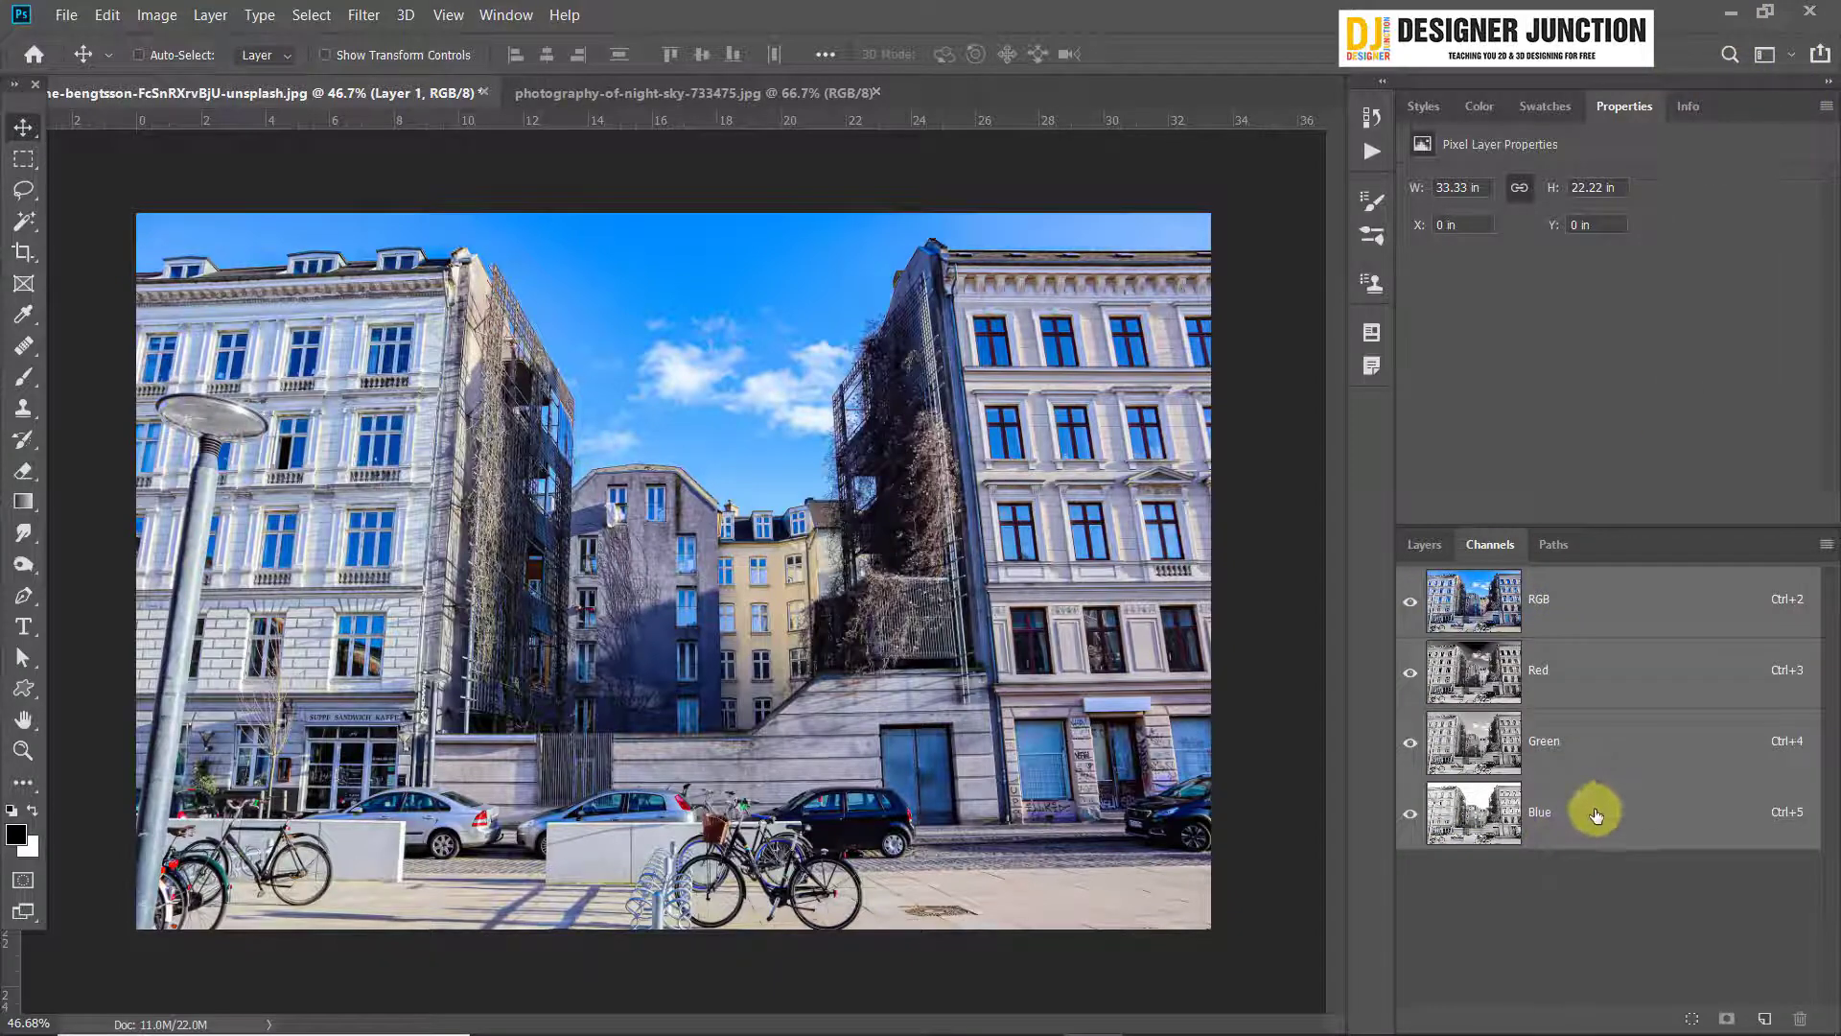
{"action": "left_click", "coordinate": [1589, 669]}
{"action": "left_click", "coordinate": [1594, 738]}
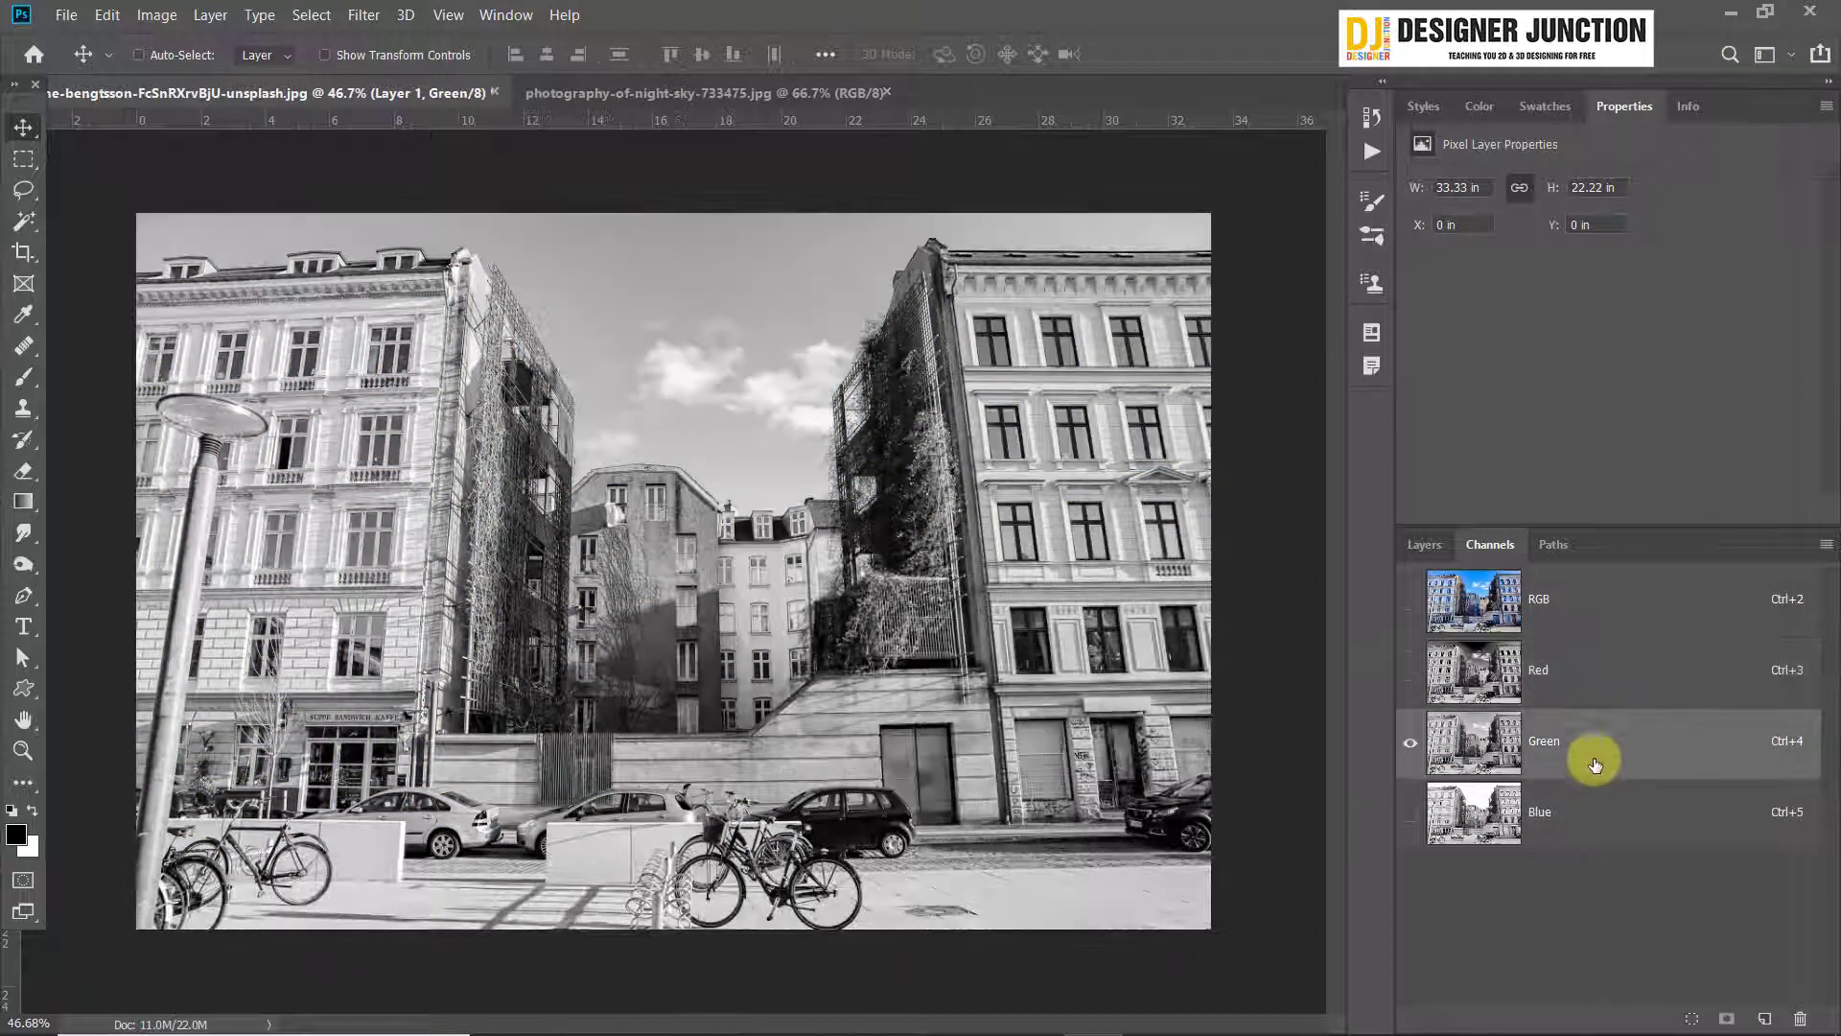
{"action": "left_click", "coordinate": [1591, 820]}
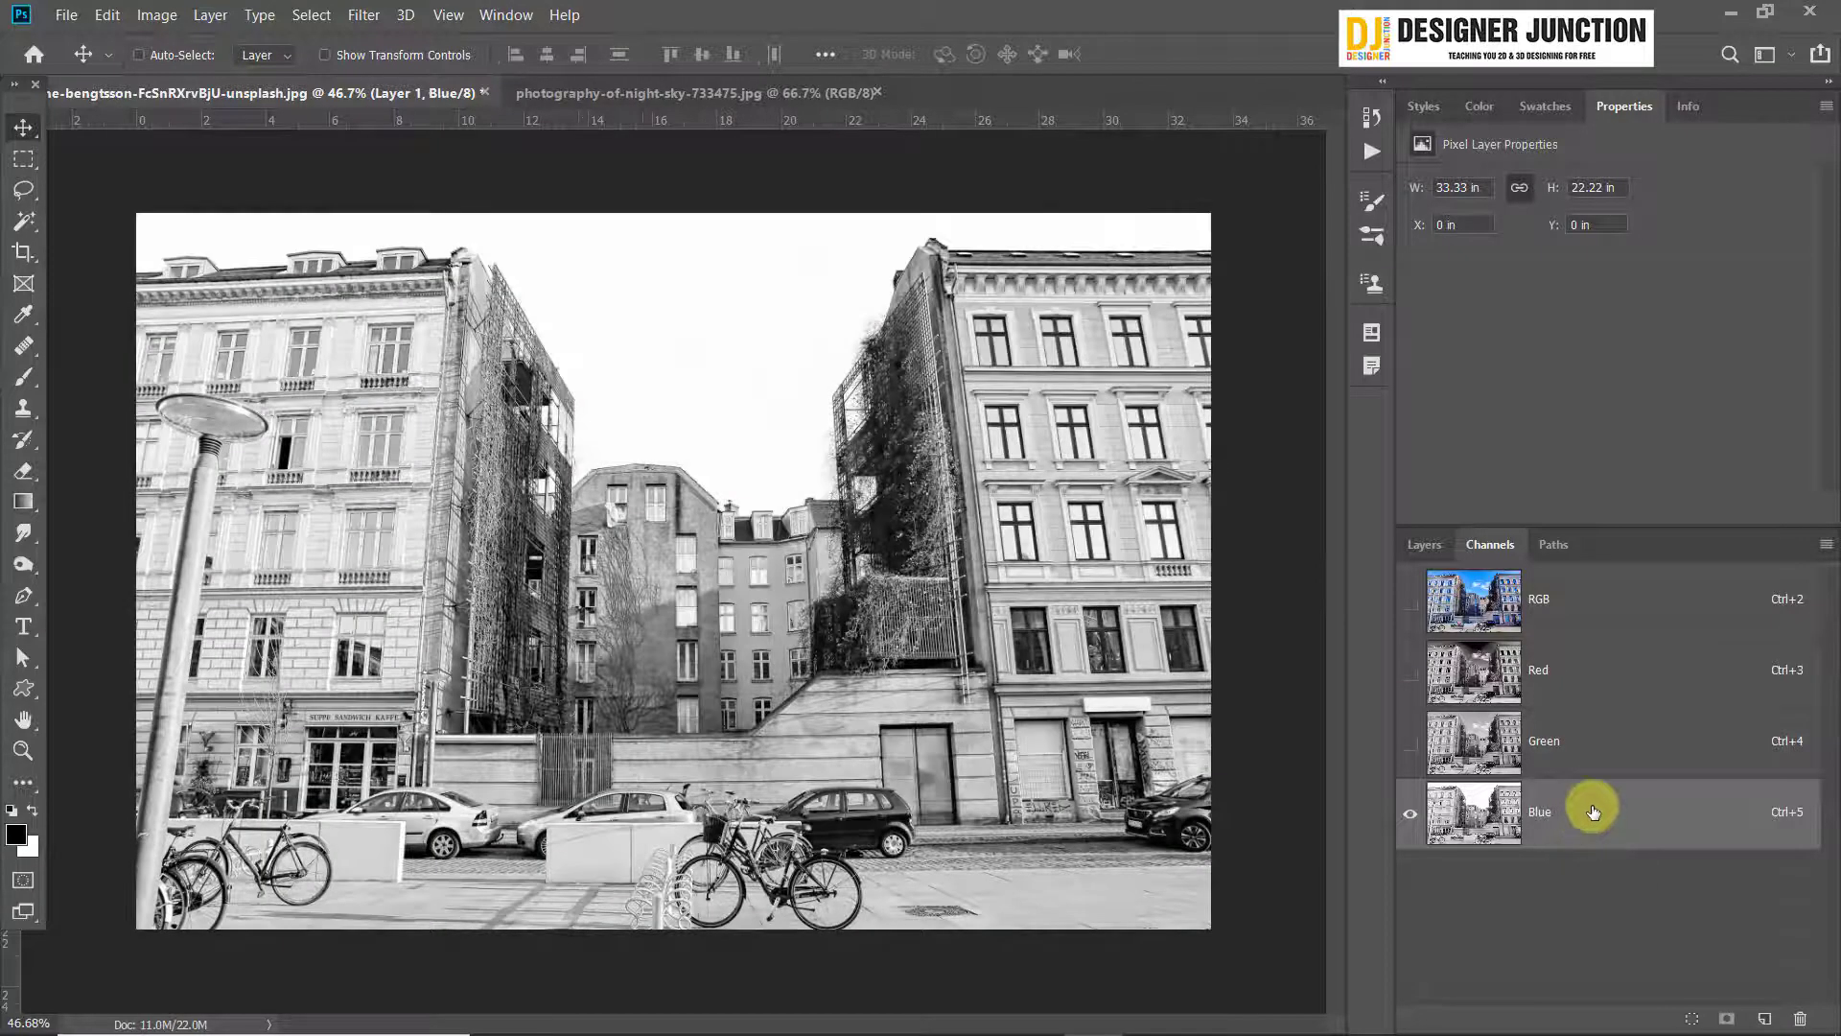
{"action": "left_click", "coordinate": [1595, 741]}
{"action": "left_click", "coordinate": [1583, 687]}
{"action": "left_click", "coordinate": [1575, 740]}
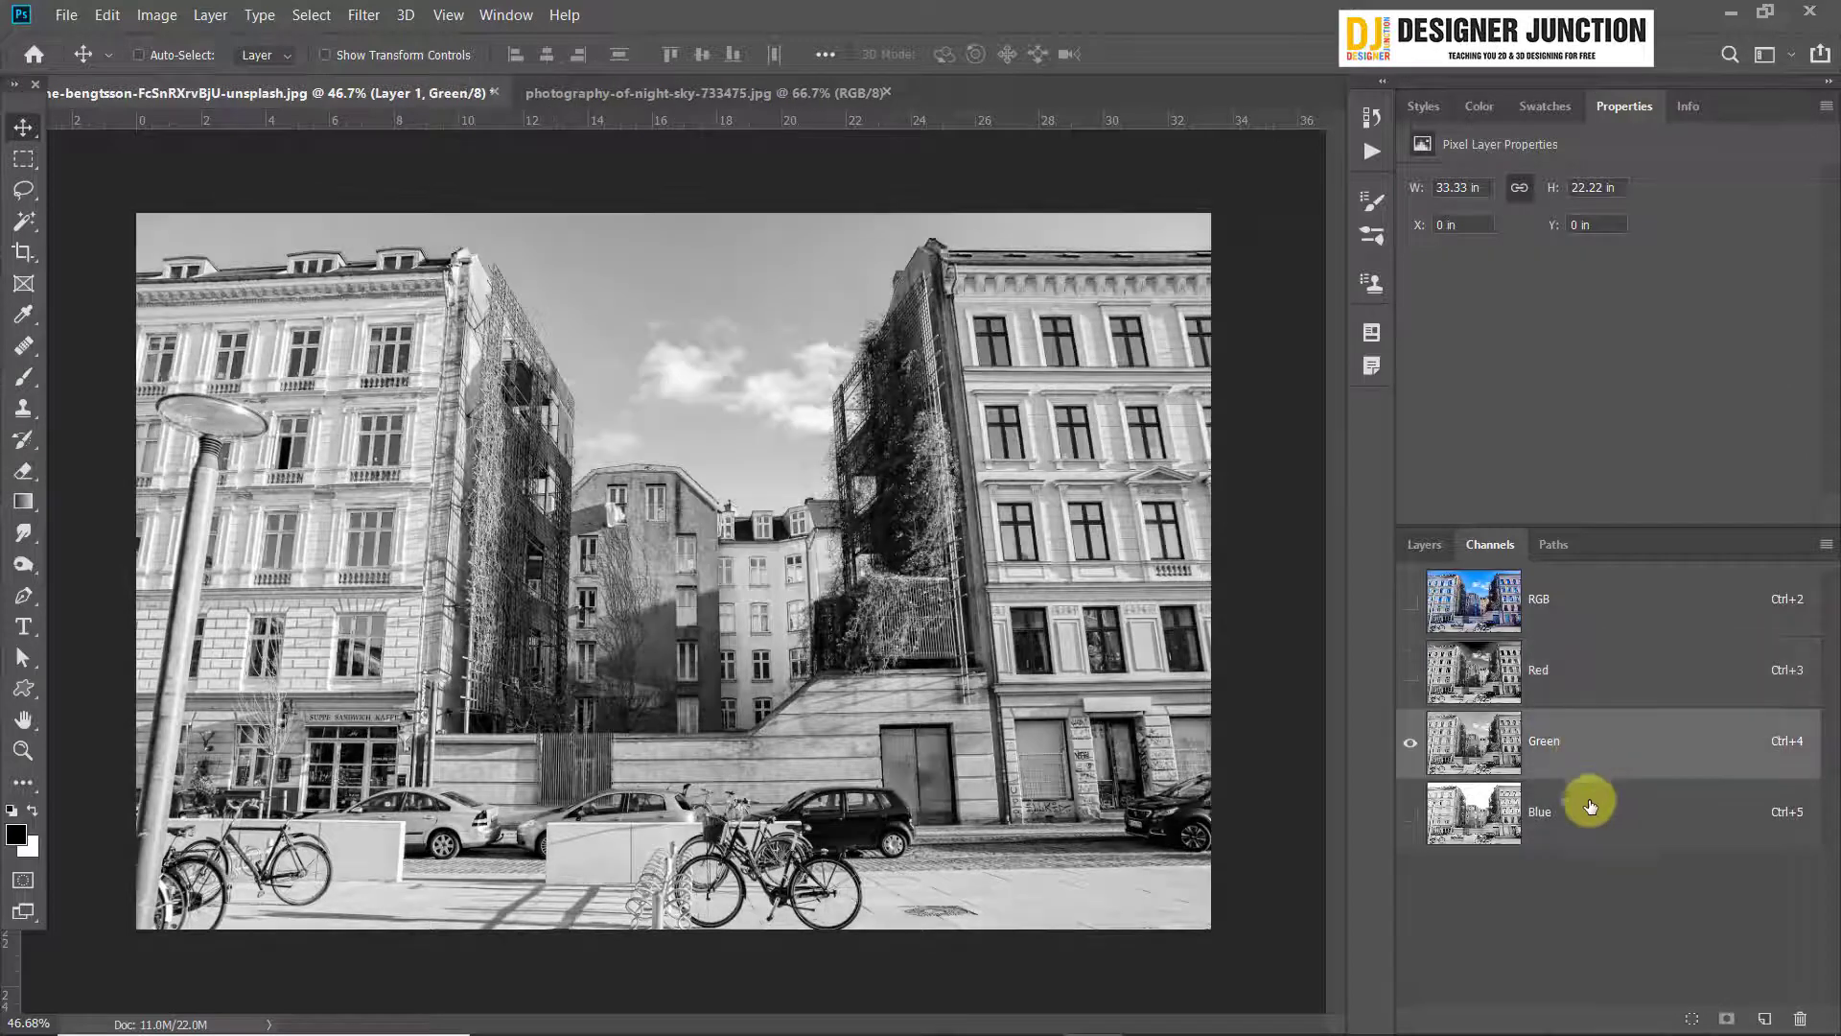
{"action": "left_click", "coordinate": [1593, 811]}
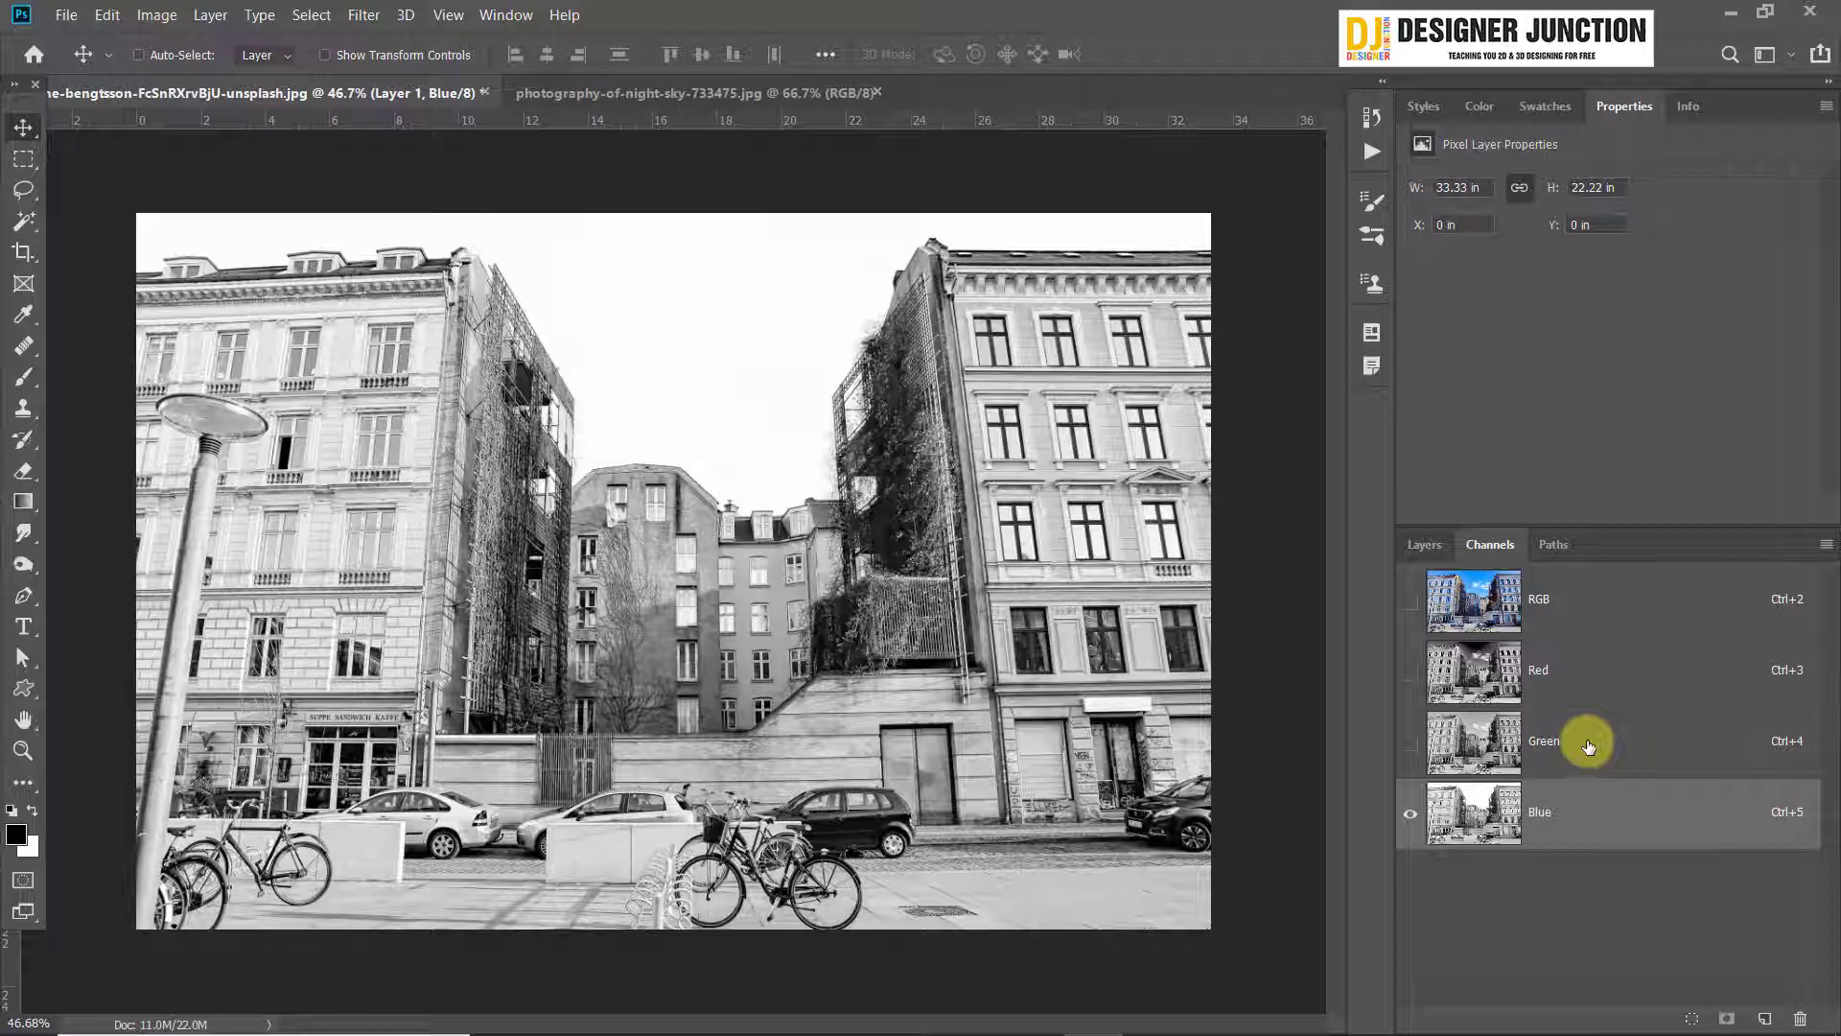
{"action": "left_click", "coordinate": [1589, 746]}
{"action": "left_click", "coordinate": [1589, 674]}
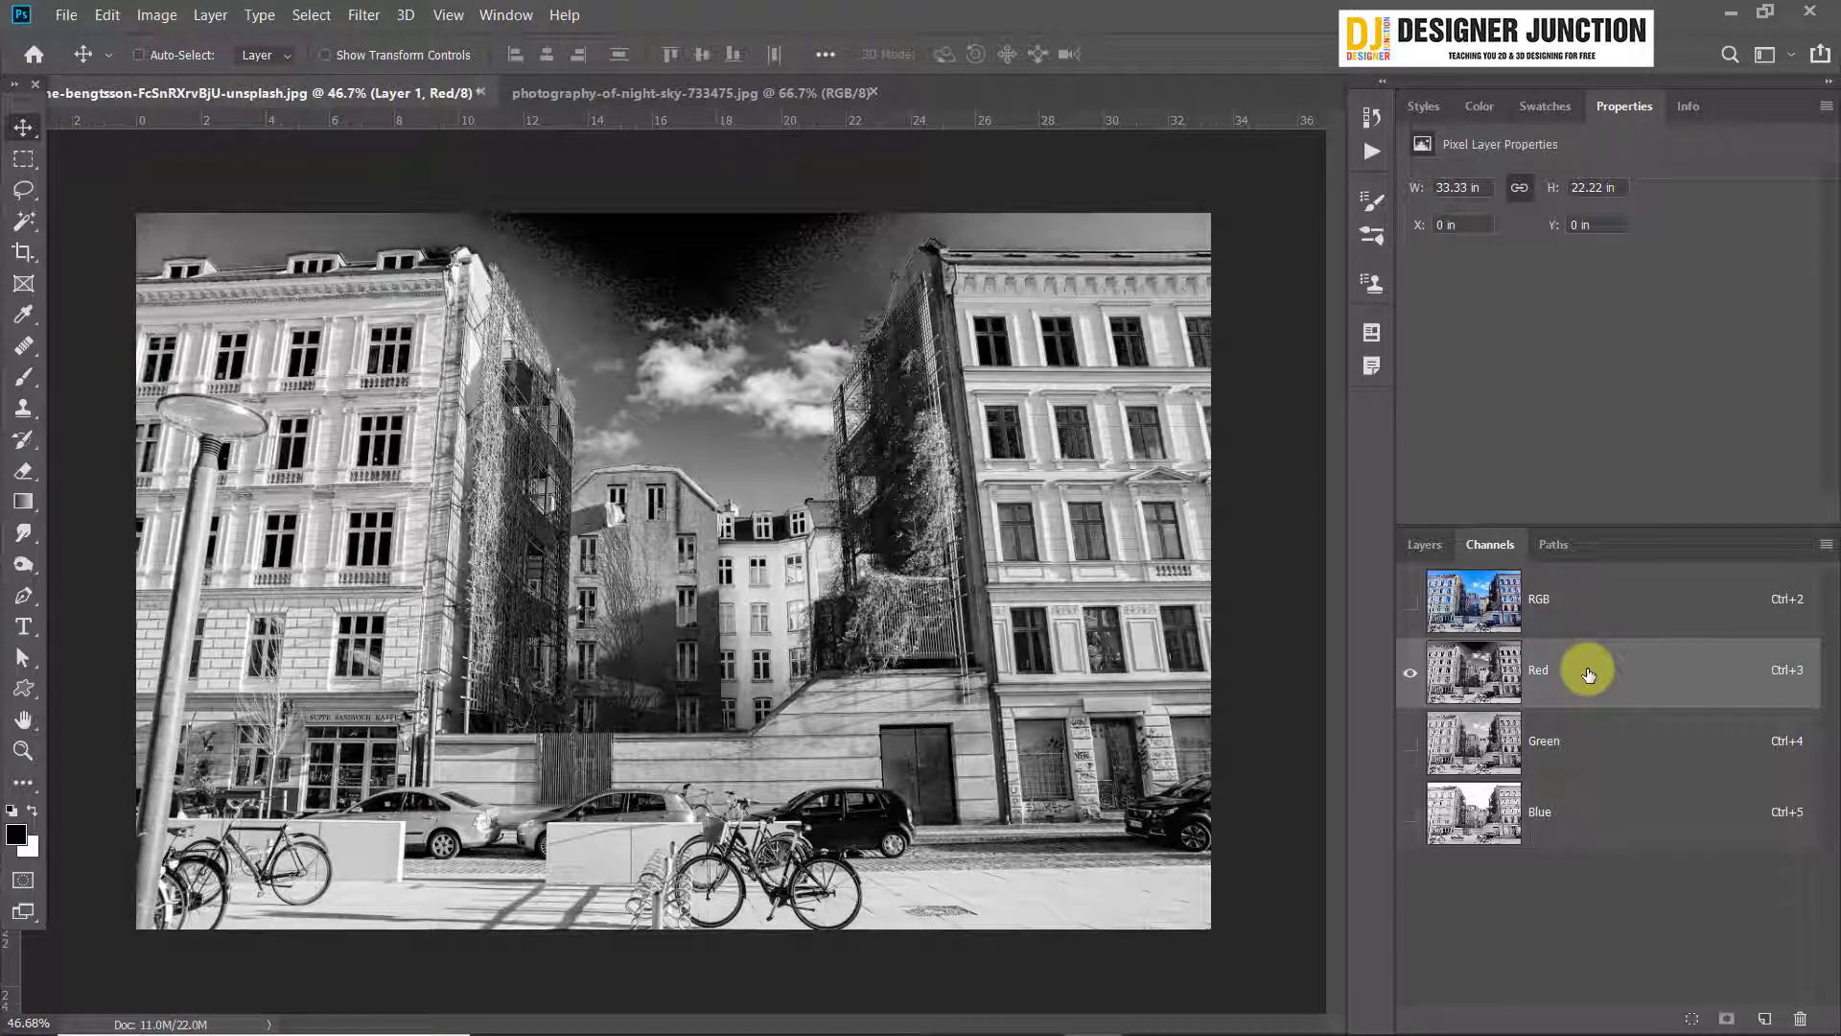
{"action": "left_click", "coordinate": [1578, 748]}
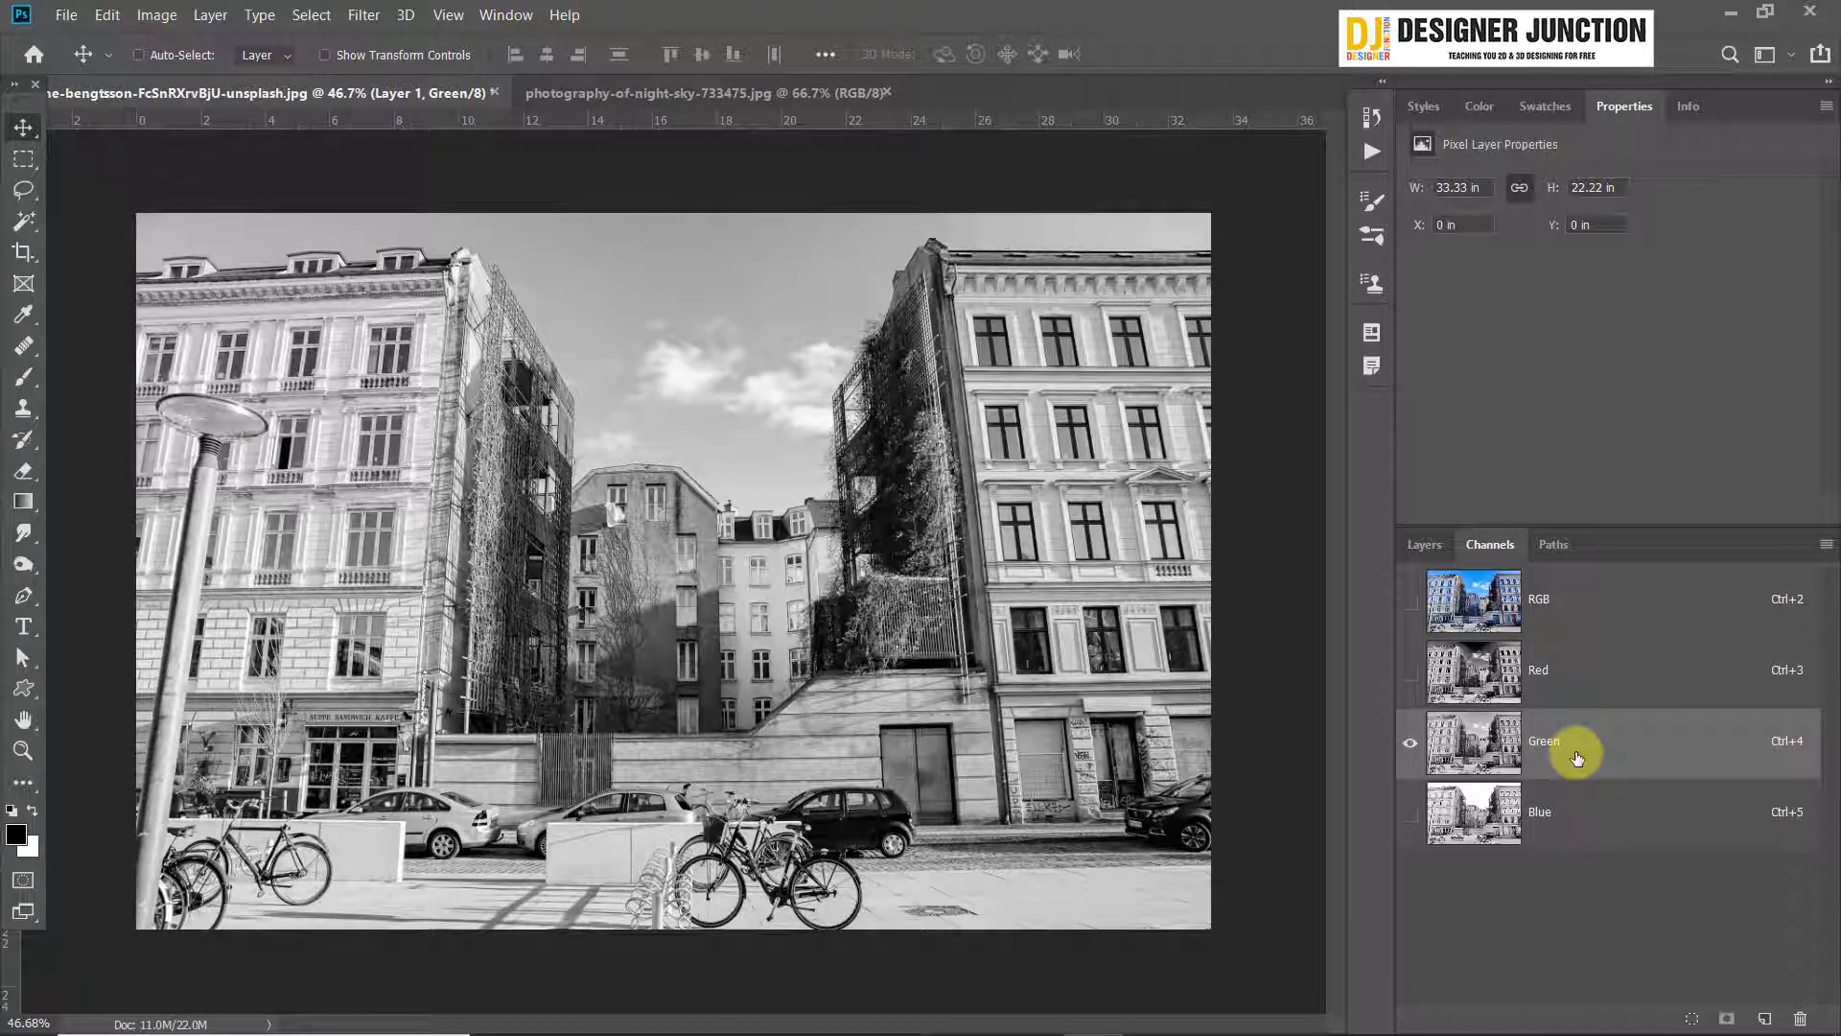
Duplicate the Blue channel and apply Levels to the copy with input black at 194 and input white at 201
{"action": "left_click", "coordinate": [1587, 832]}
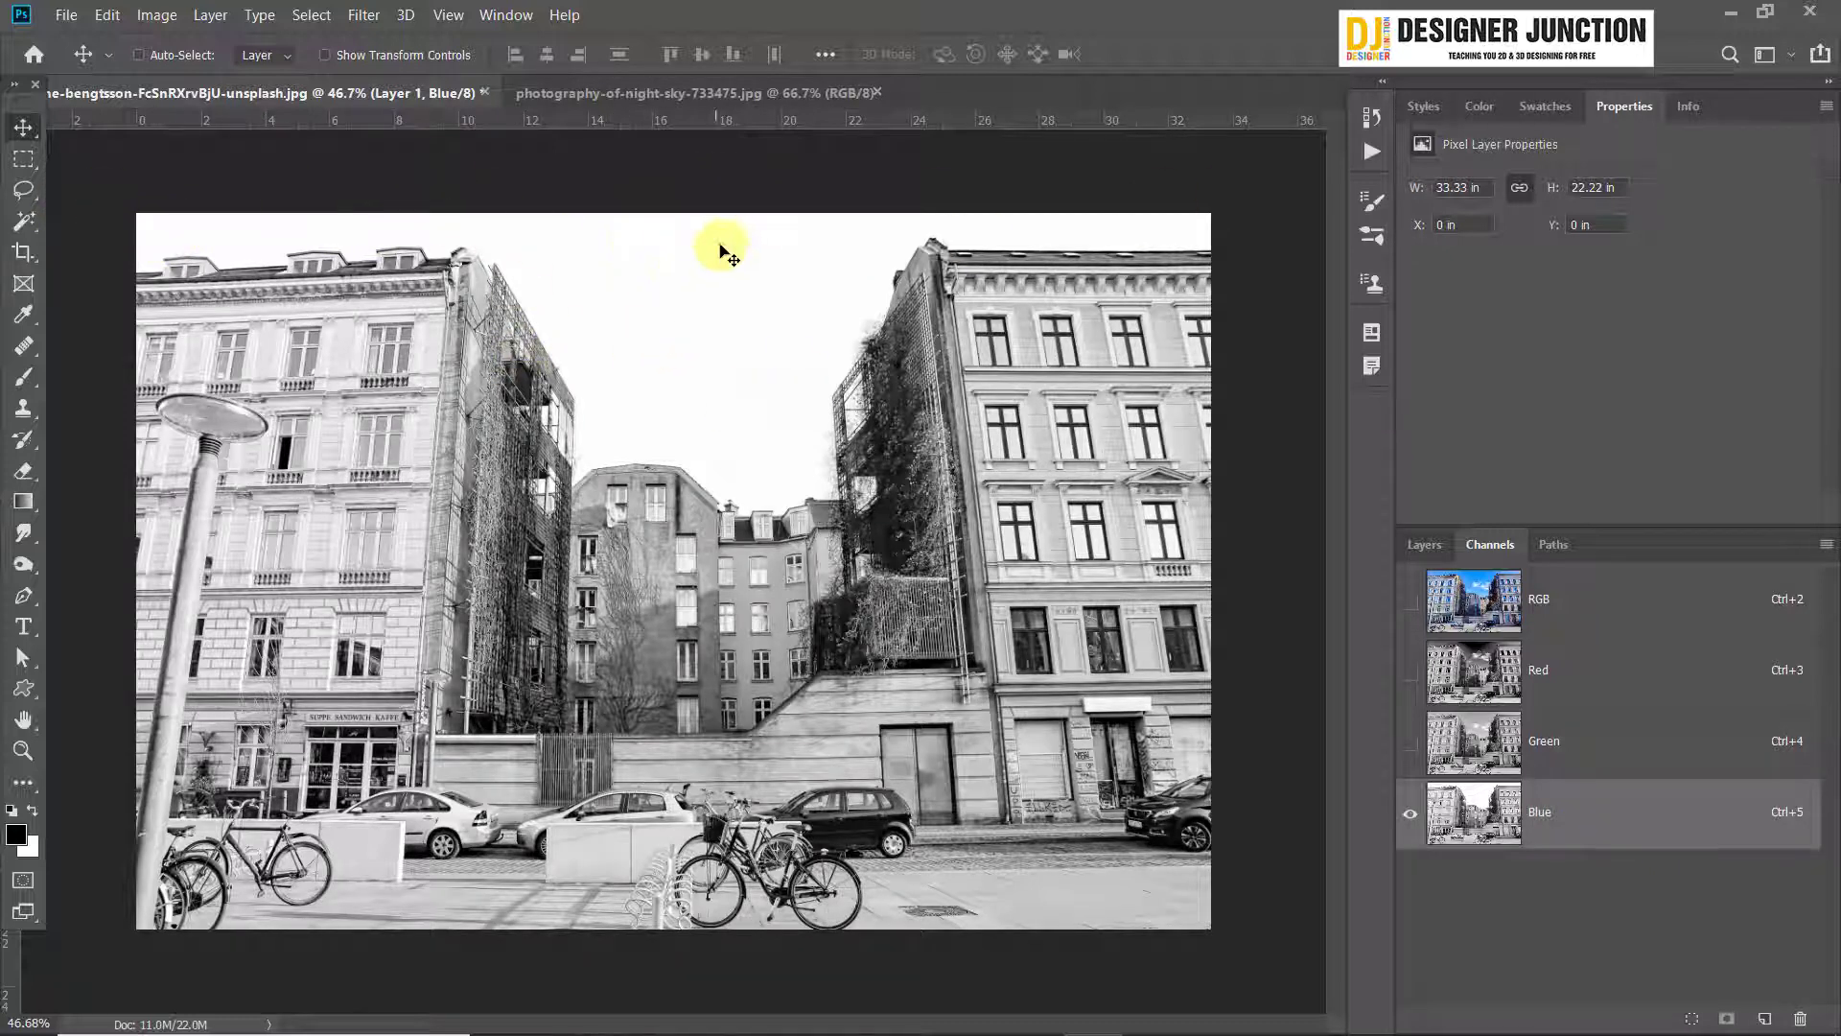
{"action": "left_click_drag", "start_coordinate": [1732, 844], "coordinate": [1765, 1018]}
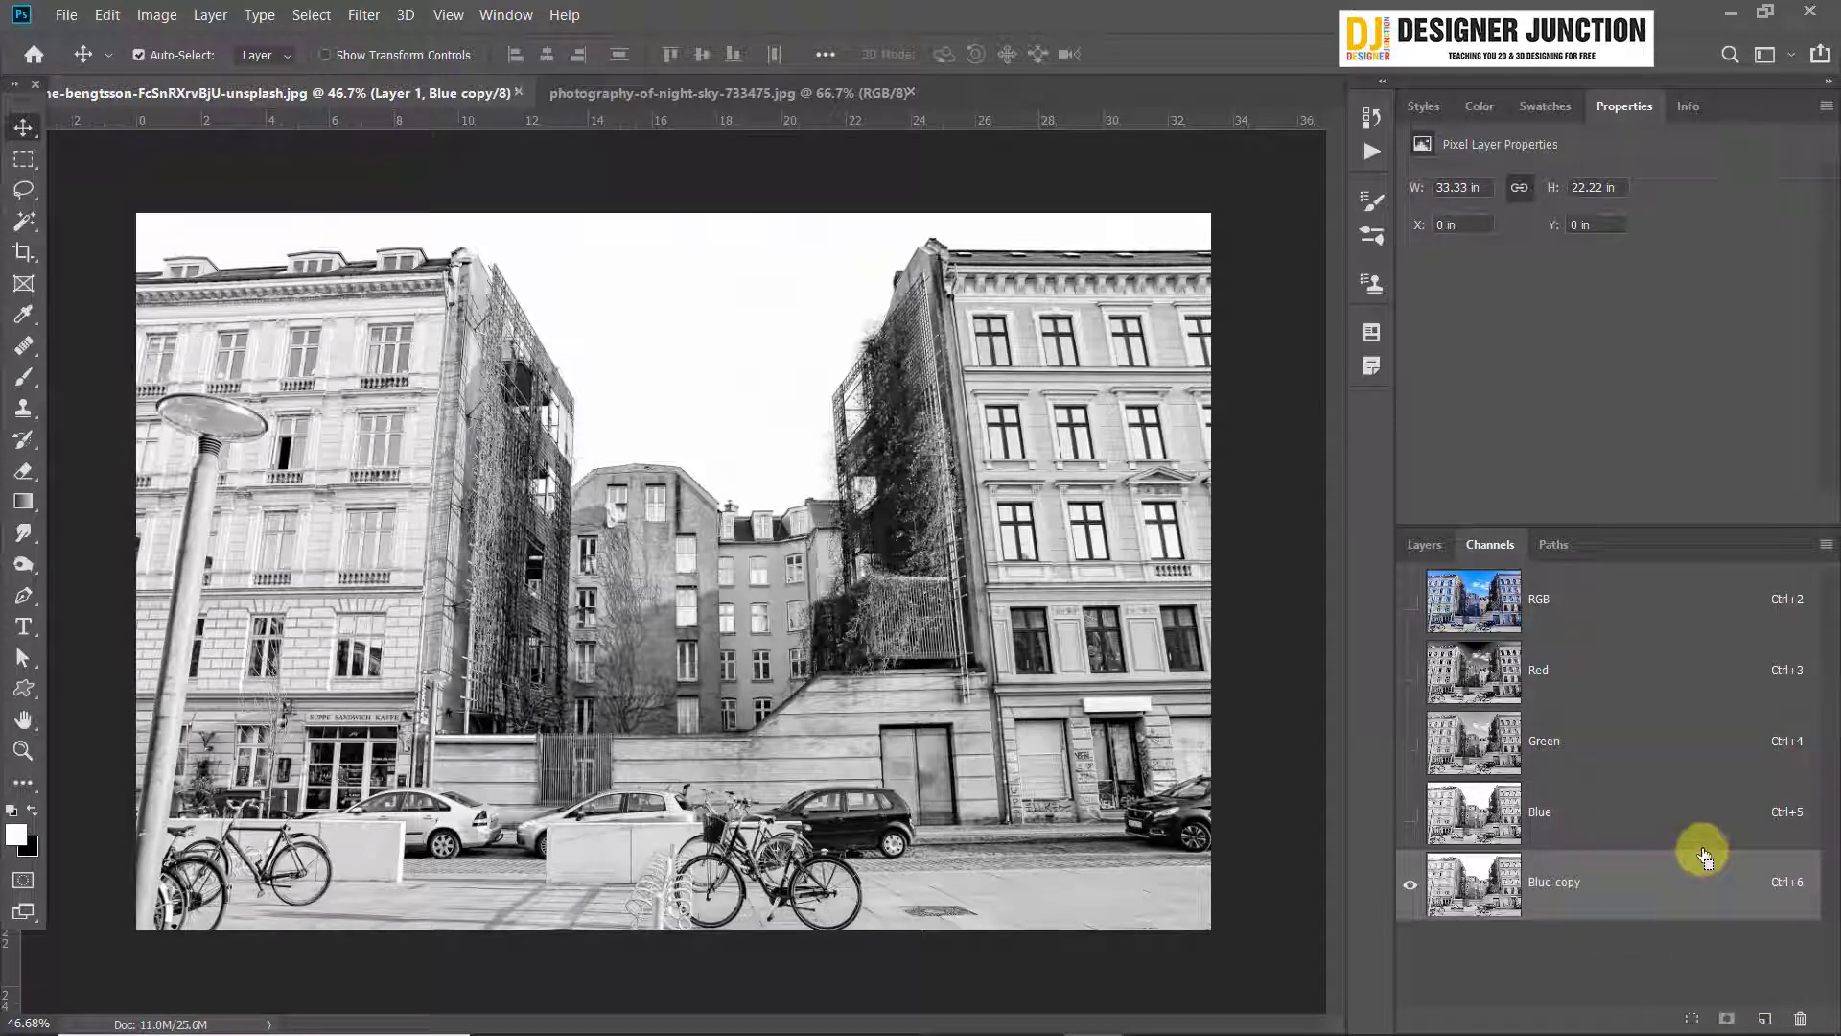
{"action": "key", "text": "ctrl+l"}
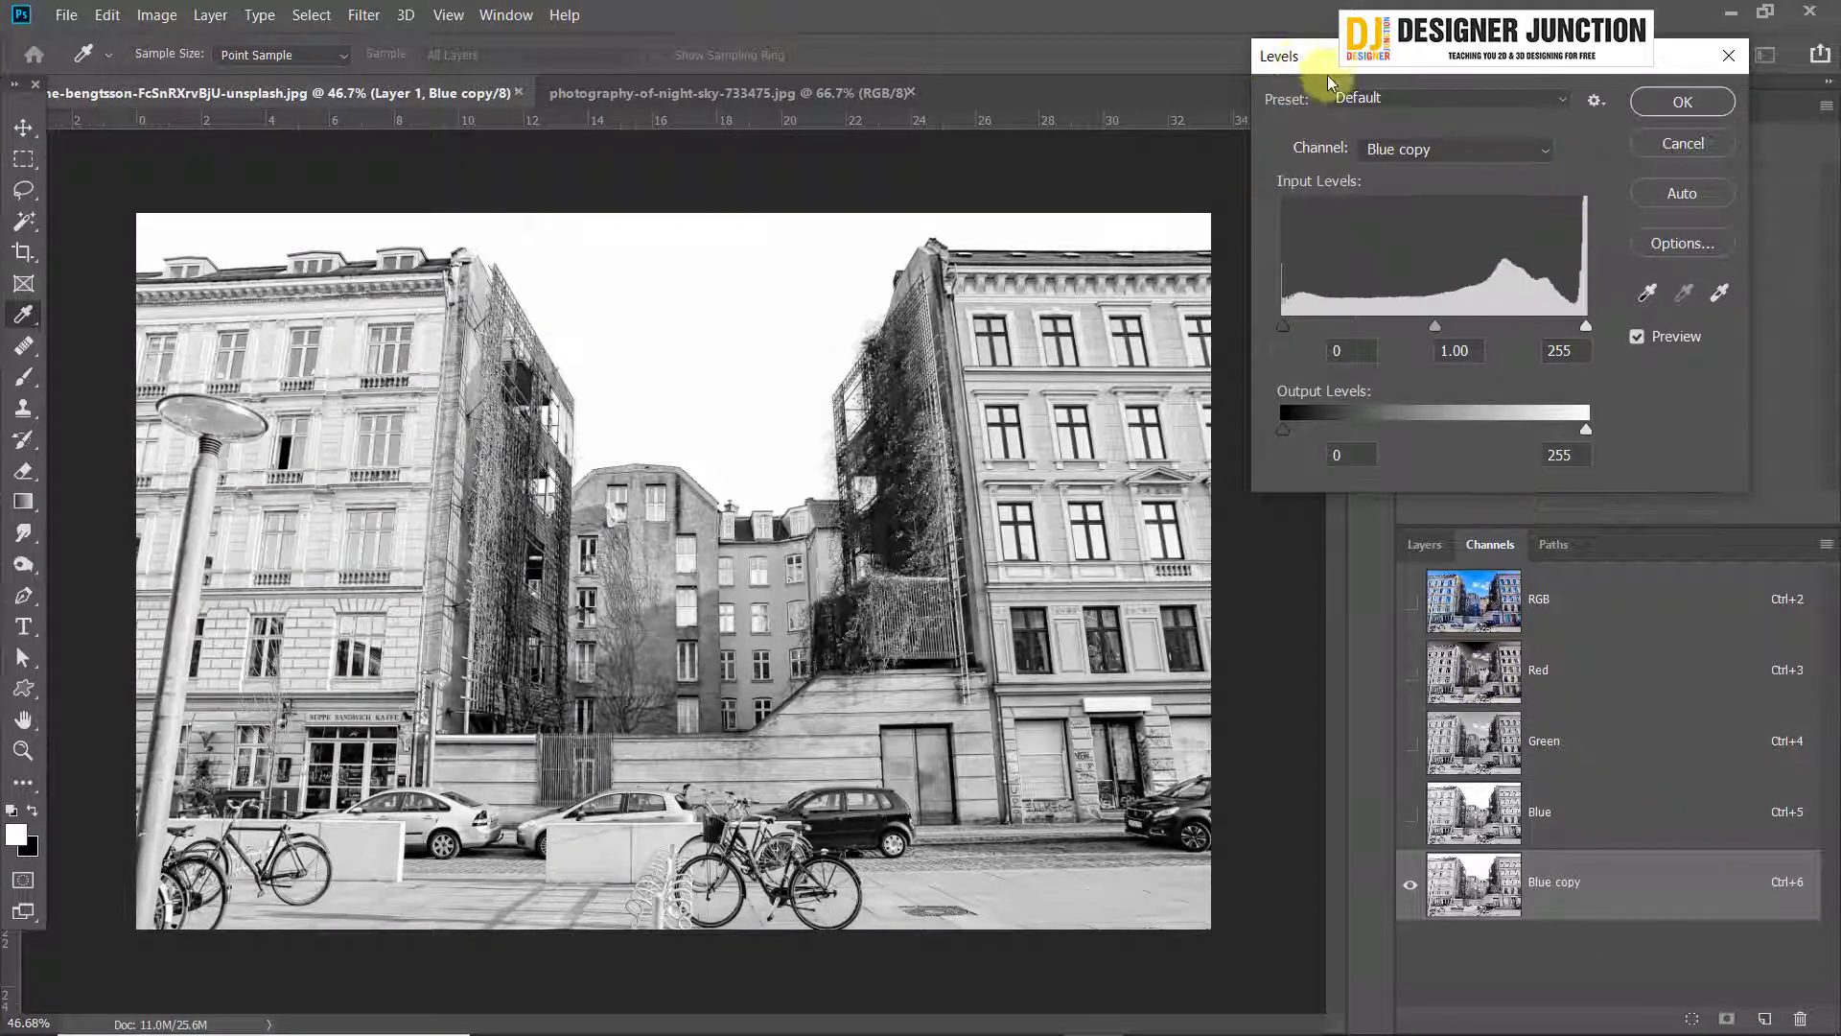
{"action": "left_click_drag", "start_coordinate": [1330, 79], "coordinate": [1359, 77]}
{"action": "left_click_drag", "start_coordinate": [1312, 326], "coordinate": [1432, 325]}
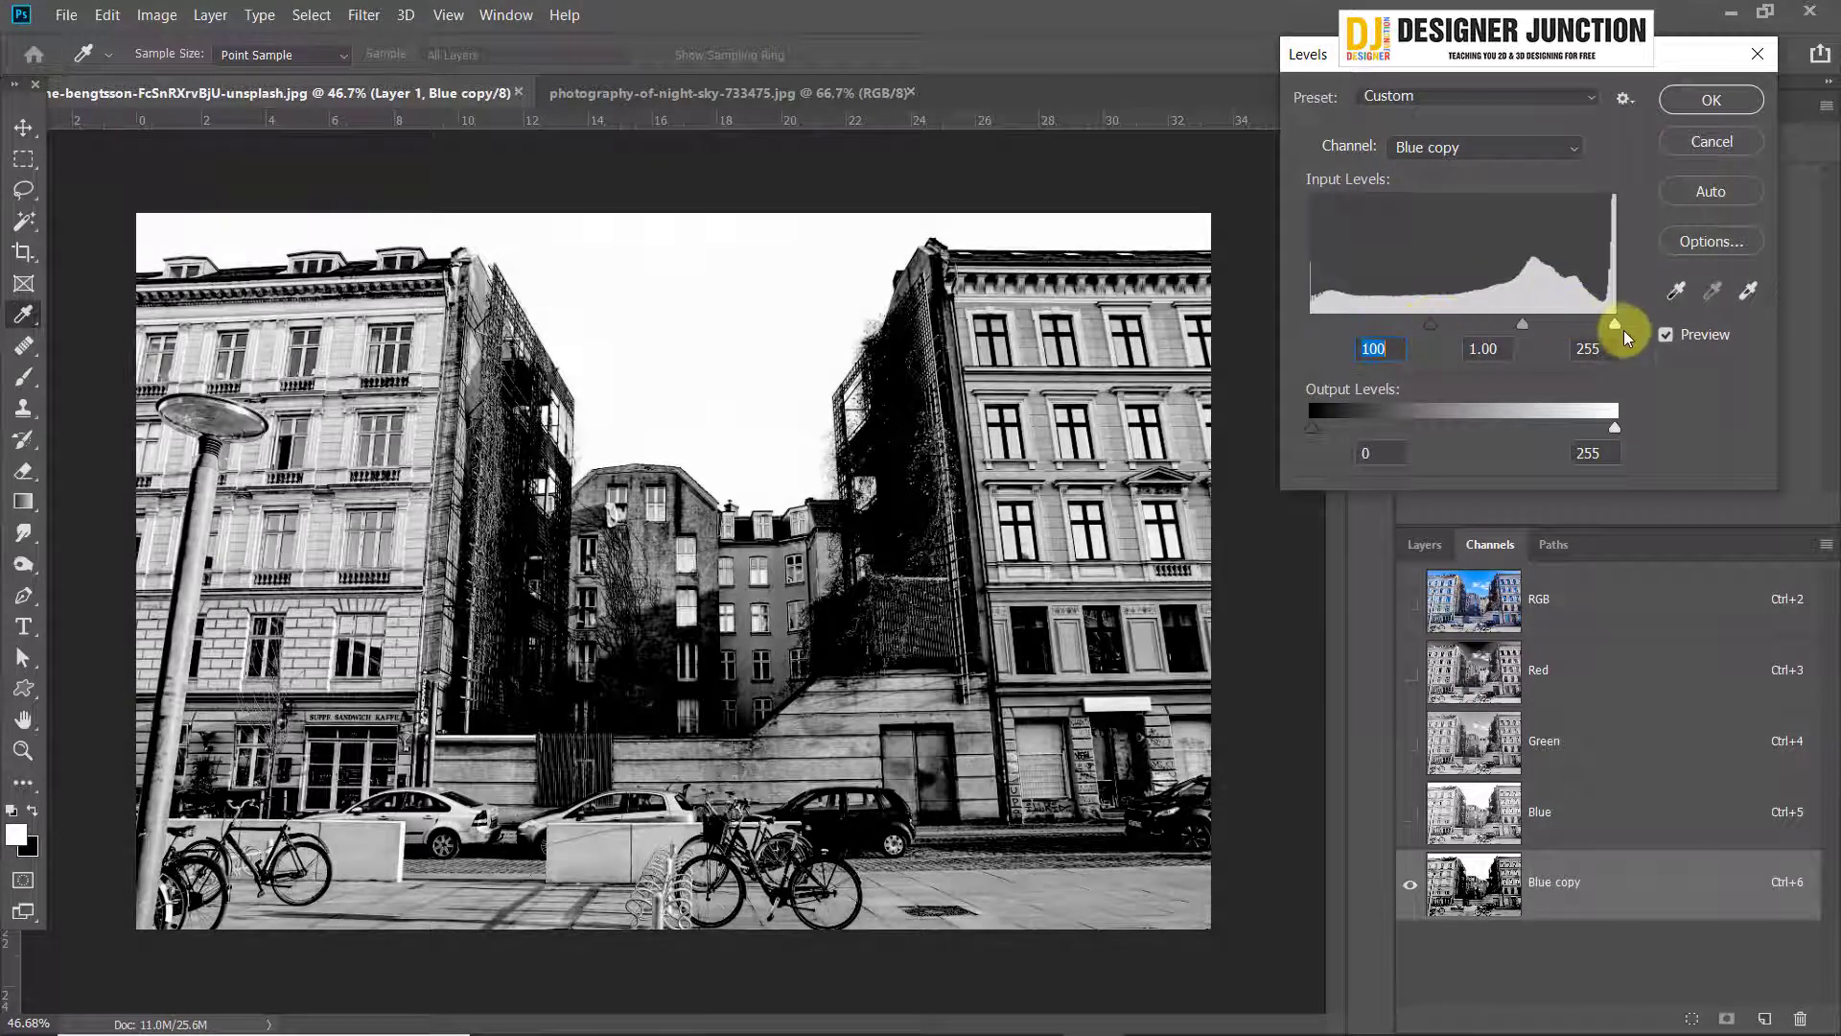
{"action": "left_click_drag", "start_coordinate": [1624, 330], "coordinate": [1516, 315]}
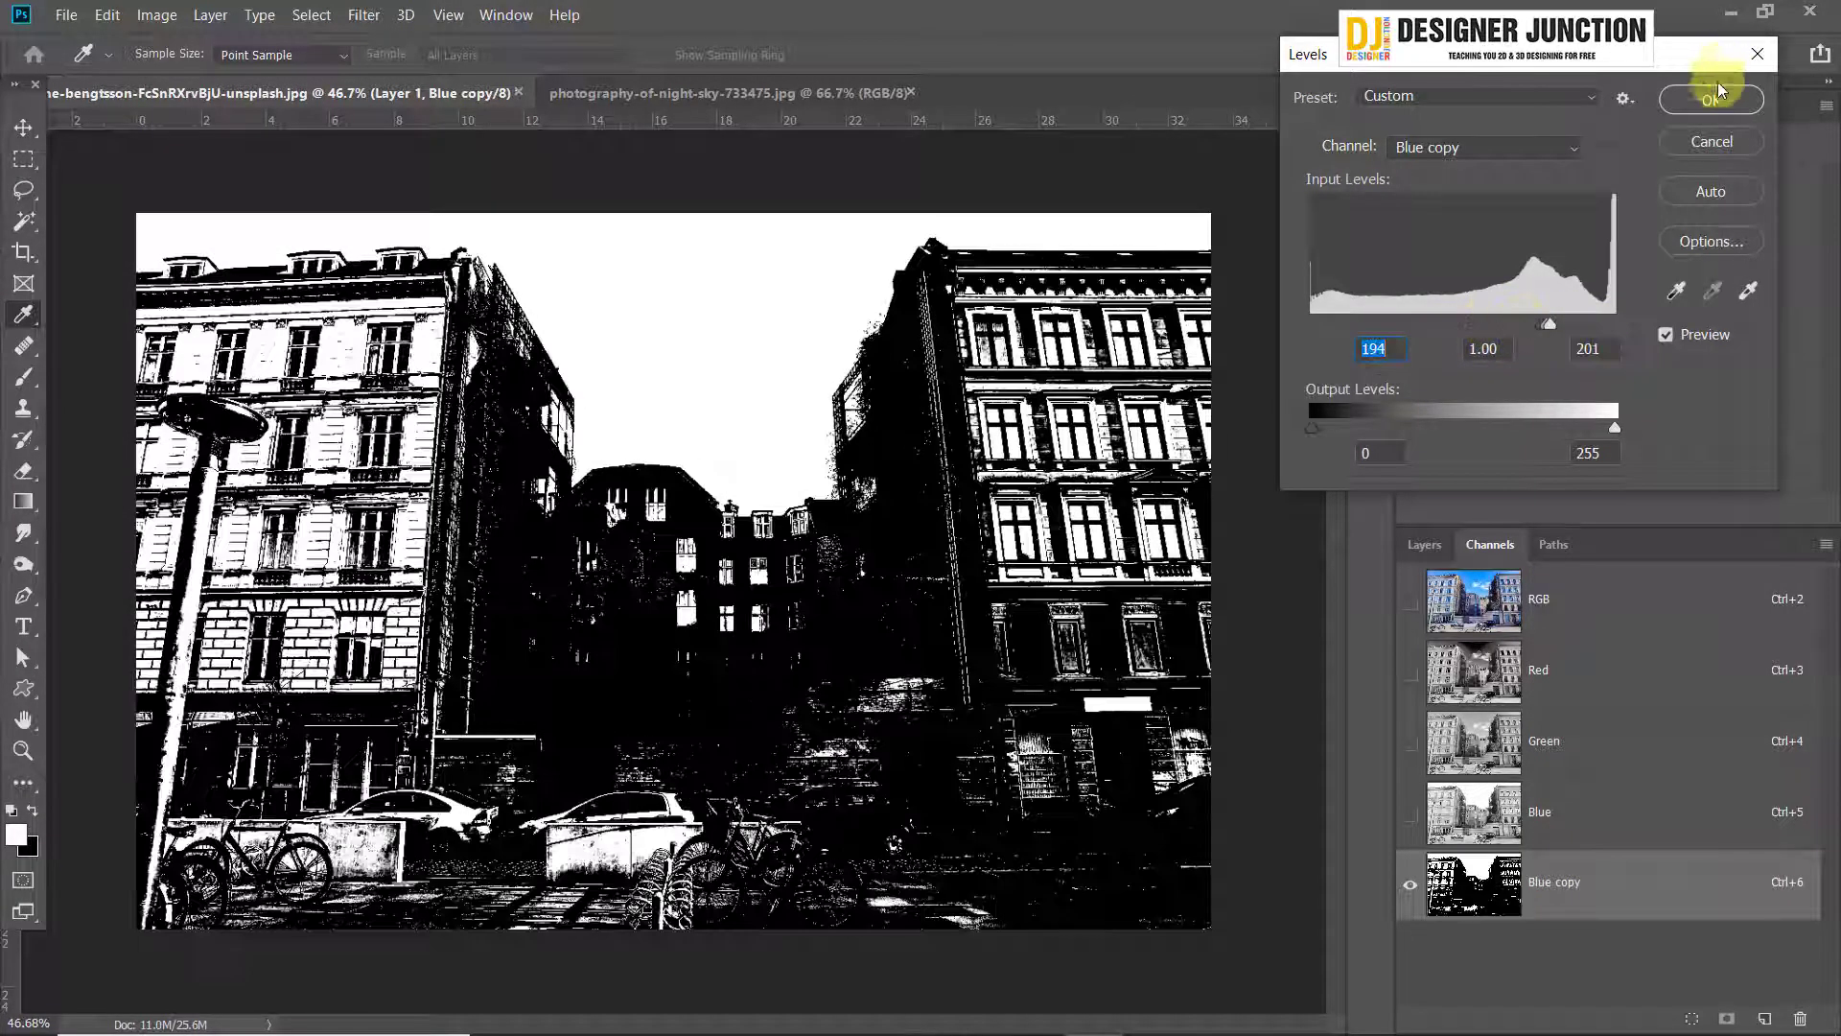
{"action": "left_click", "coordinate": [1716, 92]}
Set the foreground color to black (000000) by sampling the dark roof of the building
{"action": "scroll", "coordinate": [187, 228], "scroll_direction": "up", "scroll_amount": 5}
{"action": "scroll", "coordinate": [189, 234], "scroll_direction": "down", "scroll_amount": 2}
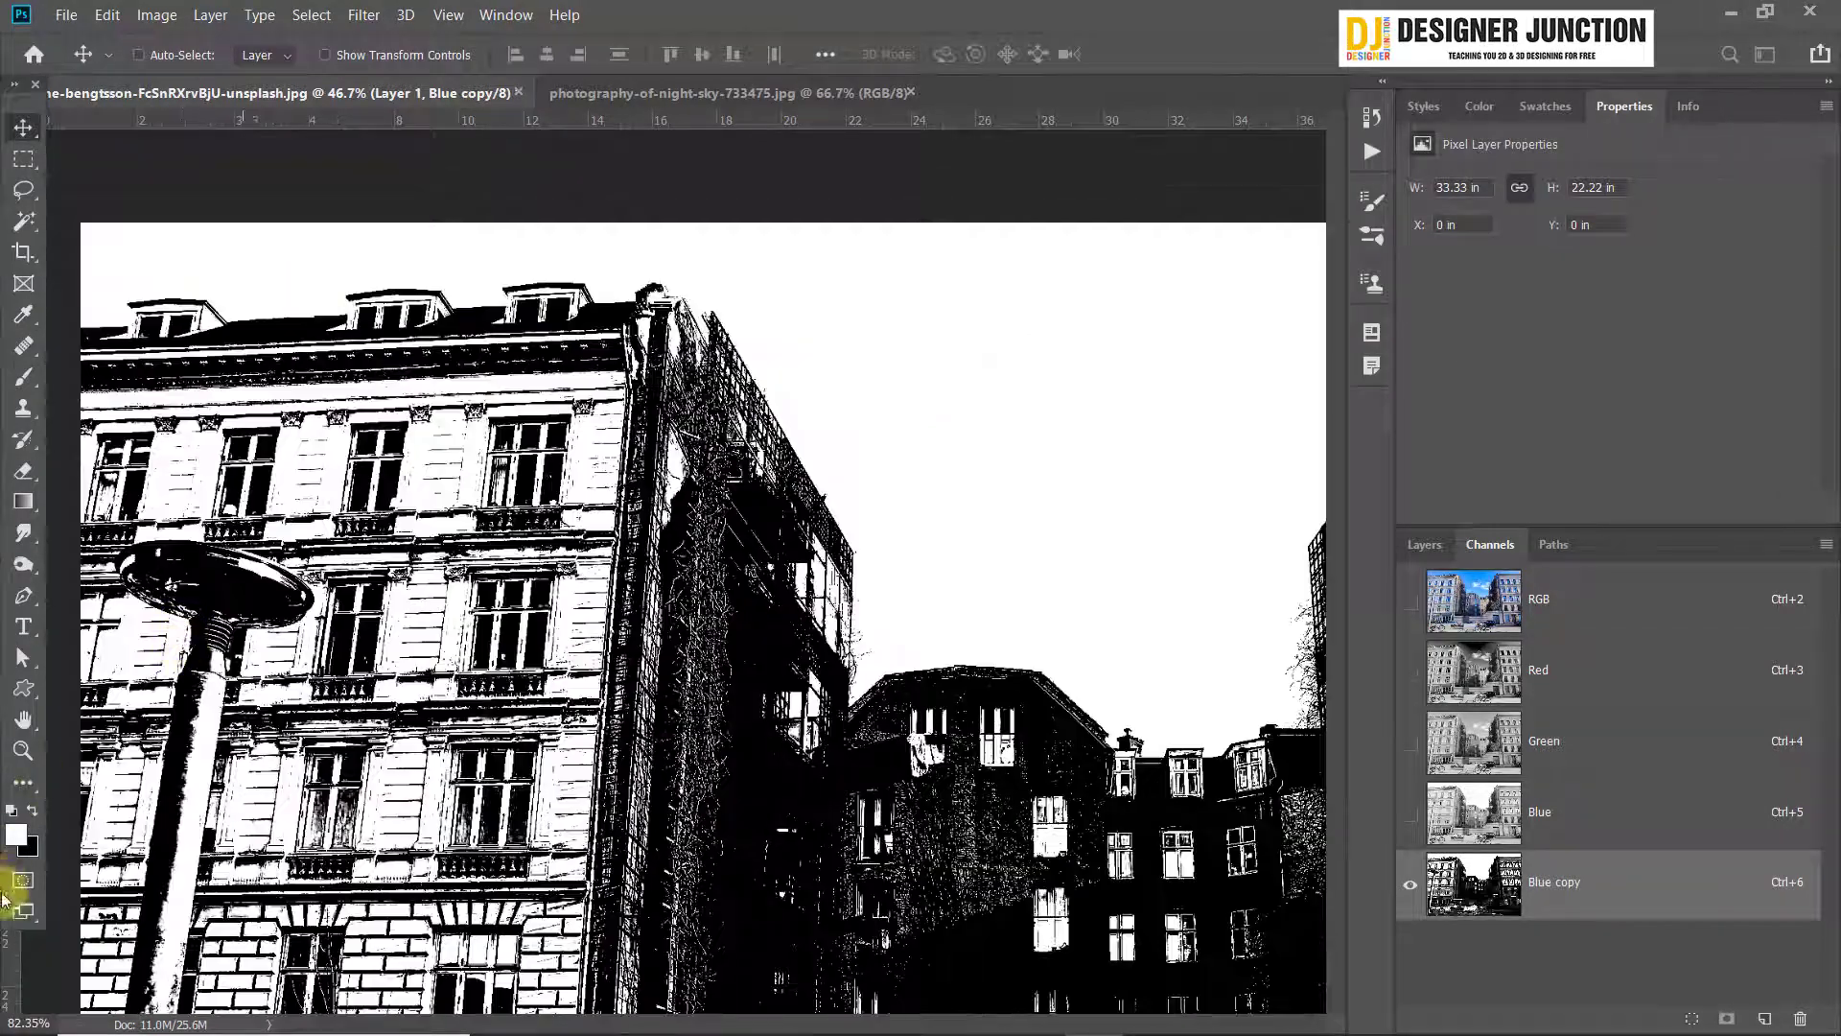
{"action": "left_click", "coordinate": [17, 836]}
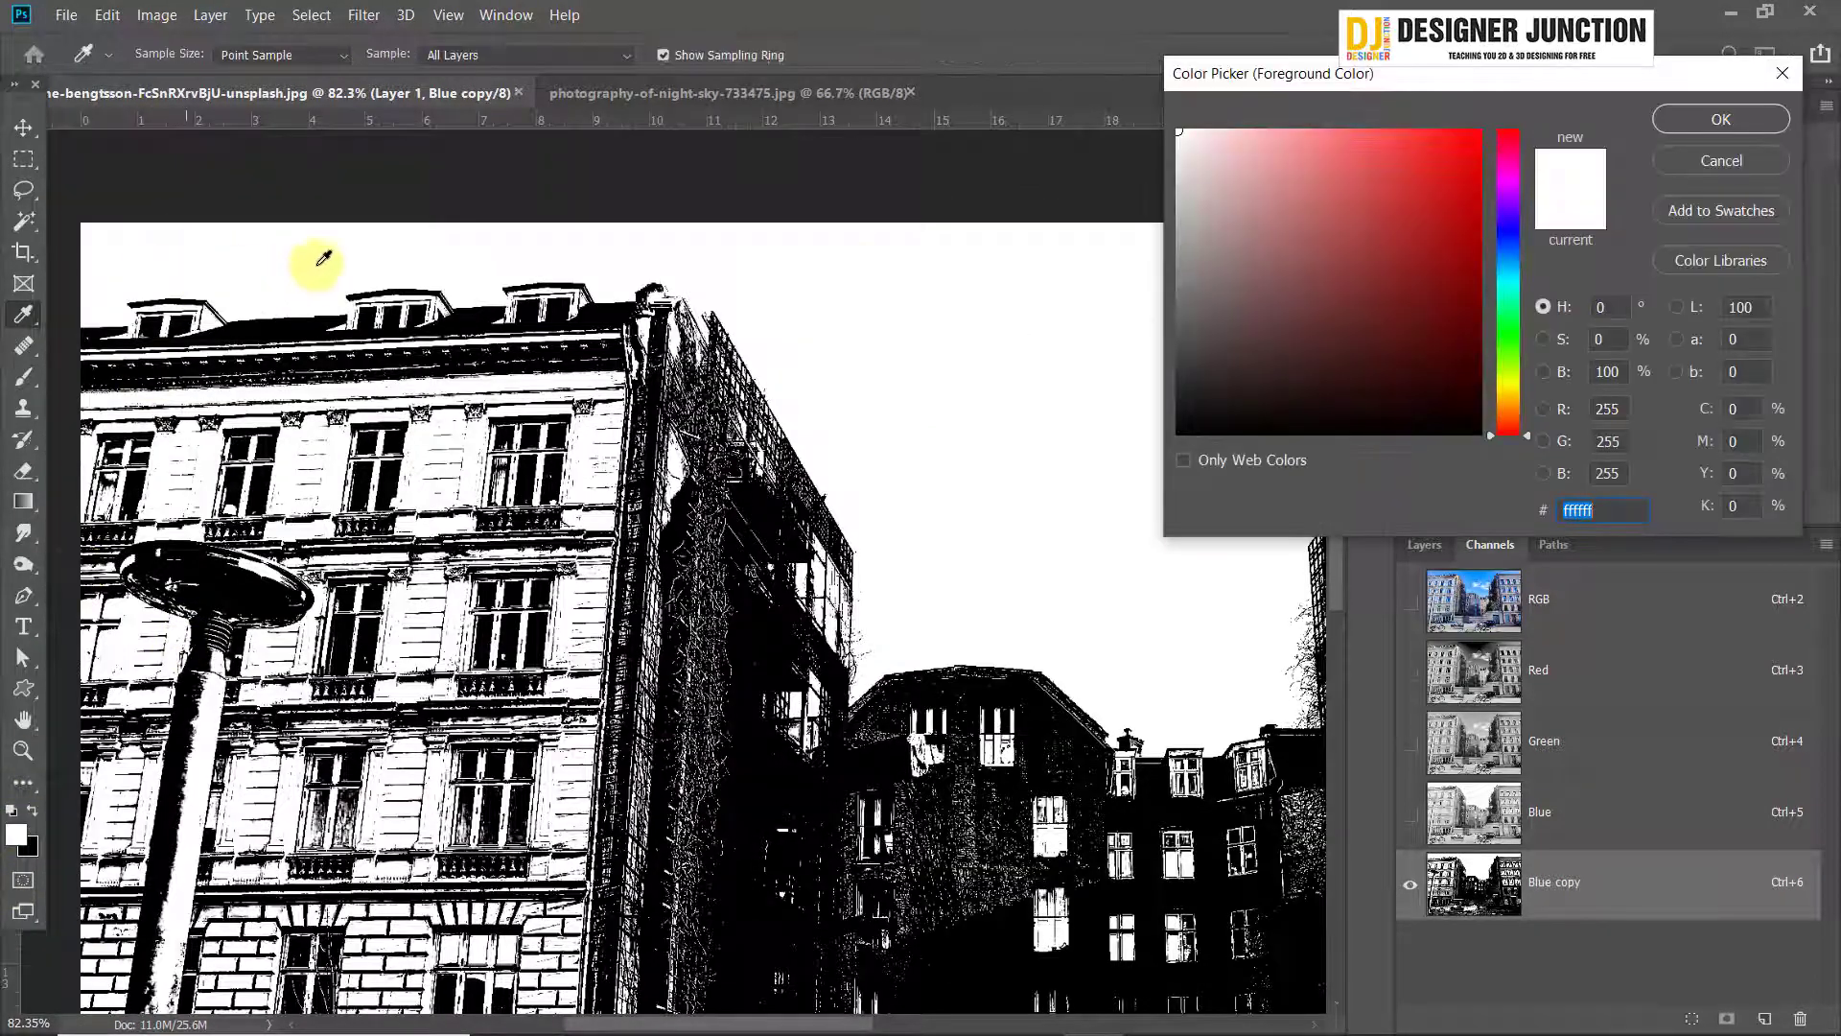
{"action": "left_click", "coordinate": [280, 317]}
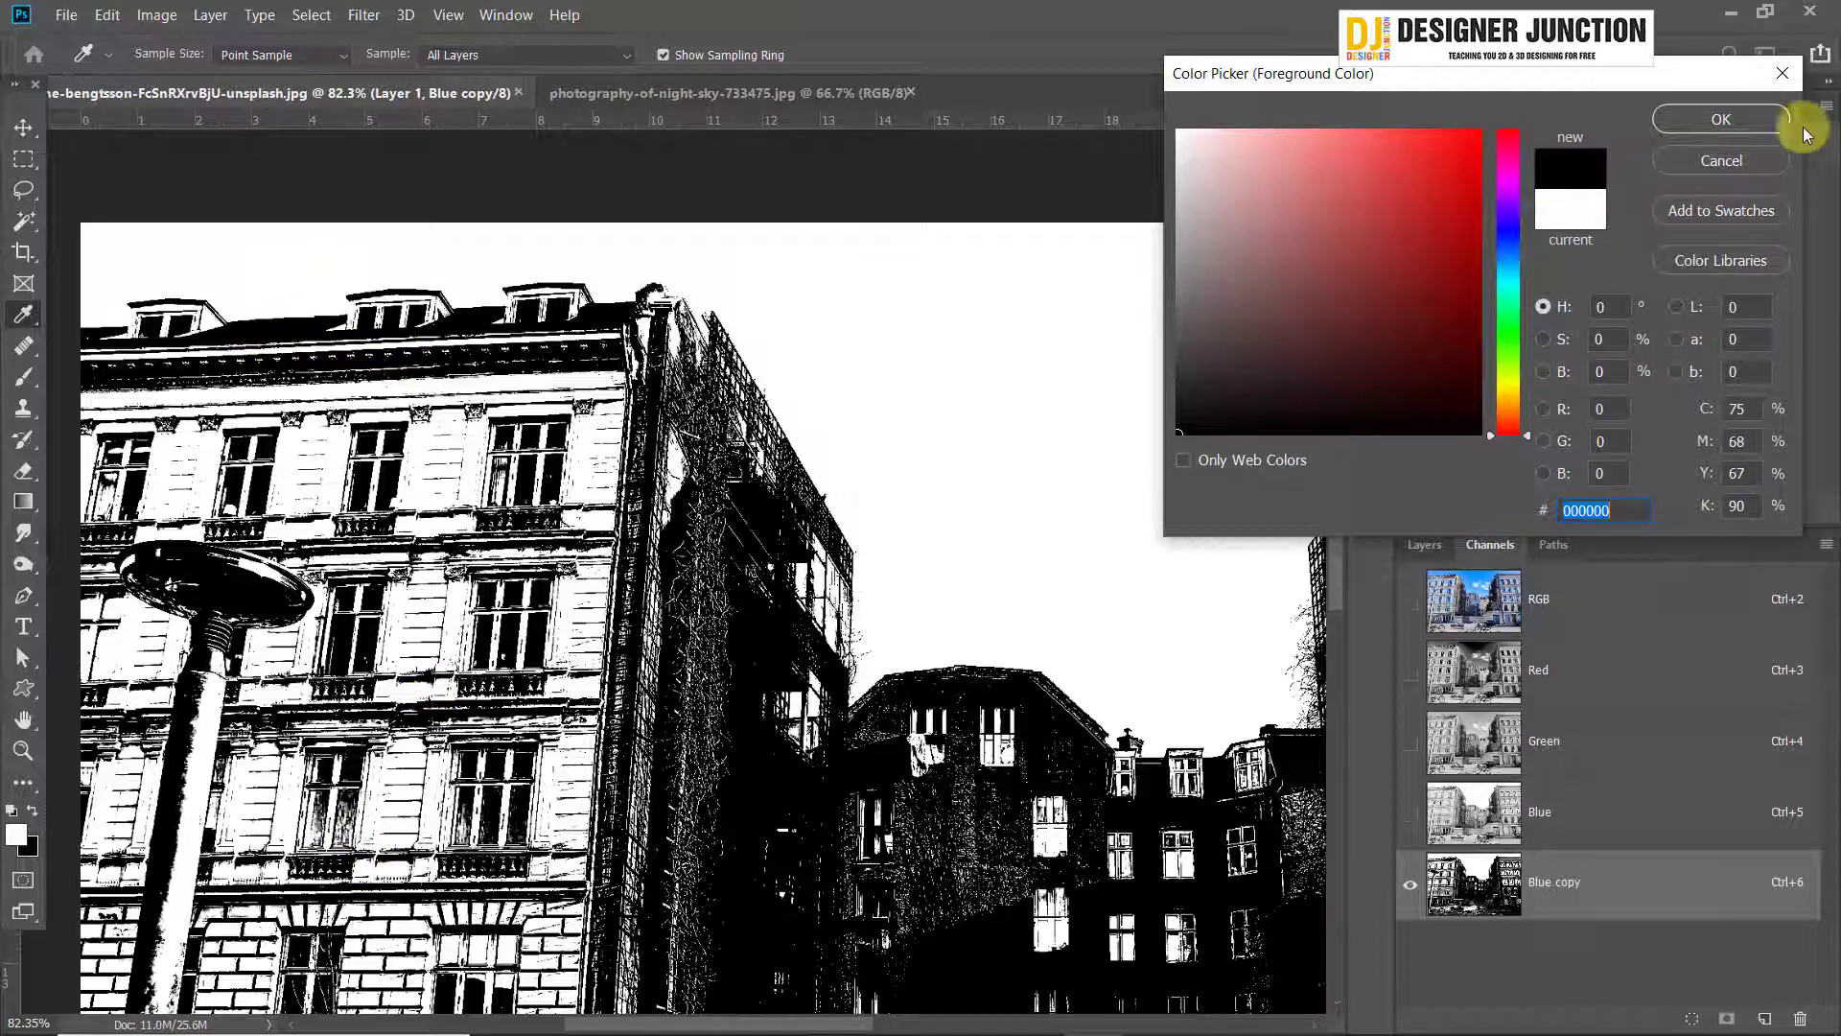
{"action": "left_click", "coordinate": [1740, 120]}
Brush a first black stroke over the right building's facade and switch to a hard round brush tip
{"action": "scroll", "coordinate": [714, 707], "scroll_direction": "down", "scroll_amount": 6}
{"action": "scroll", "coordinate": [726, 633], "scroll_direction": "up", "scroll_amount": 3}
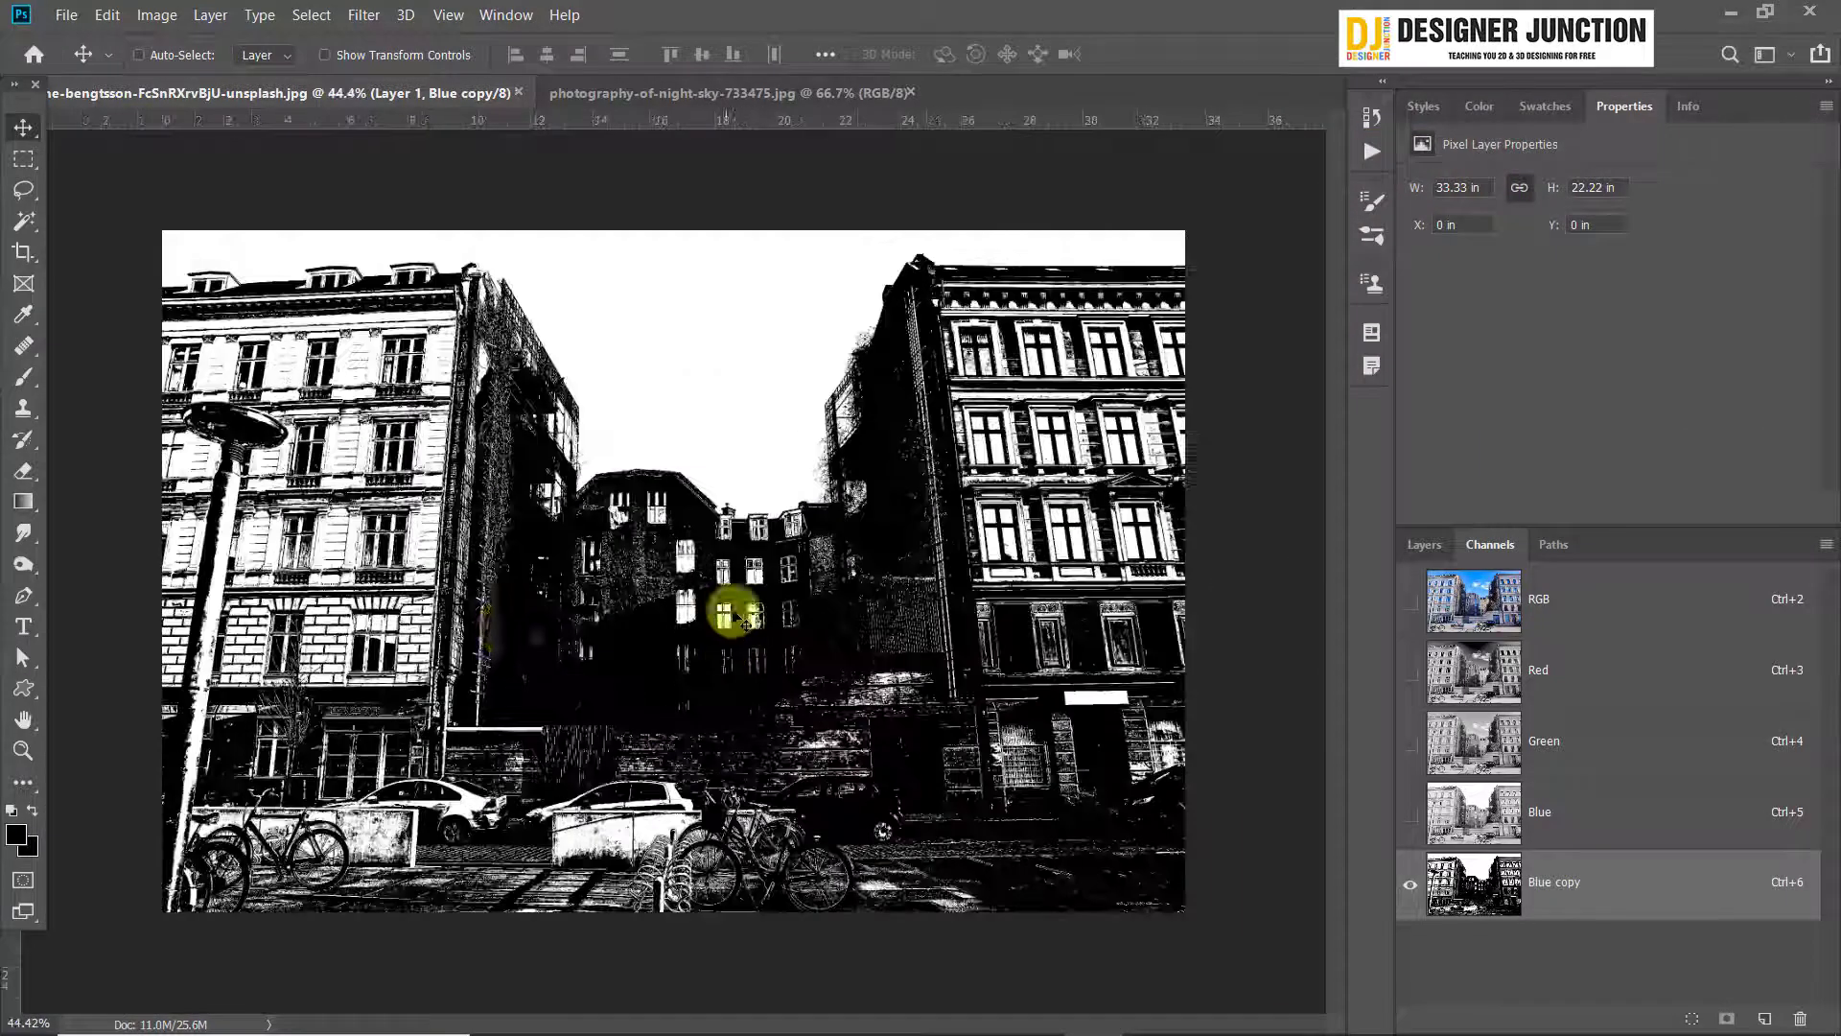
{"action": "left_click", "coordinate": [19, 383]}
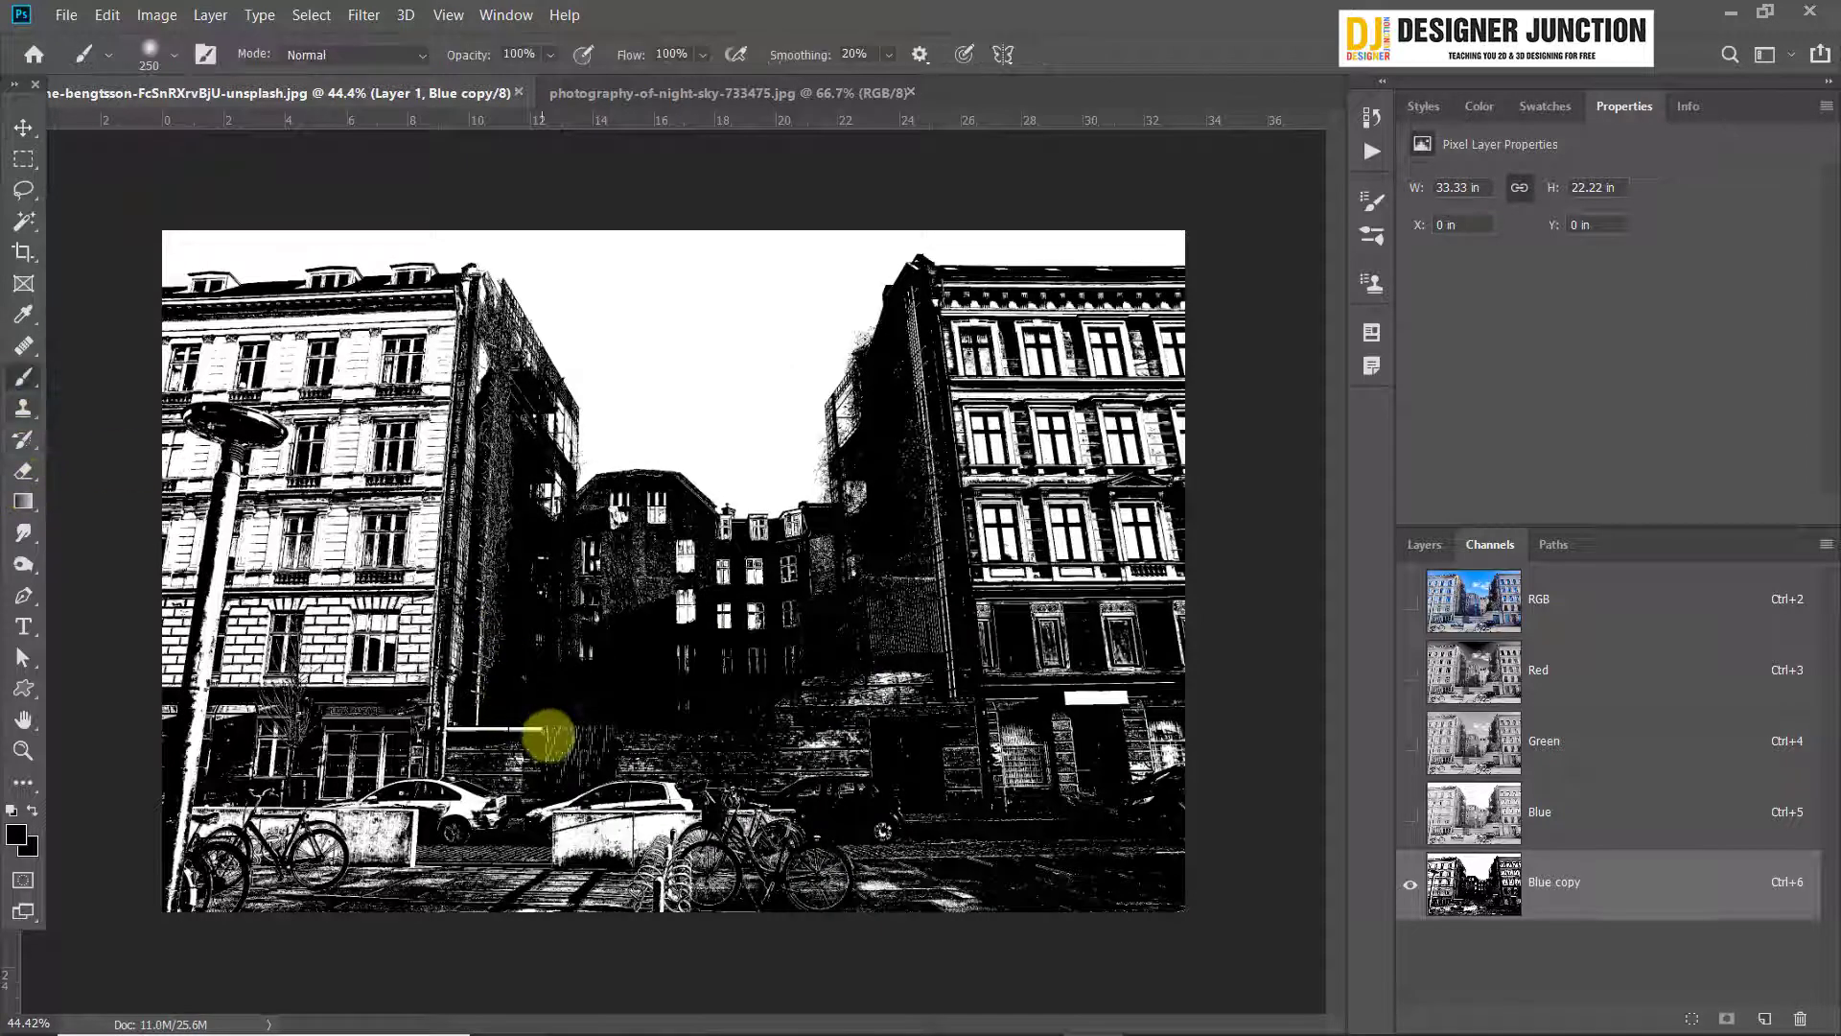
{"action": "mouse_move", "coordinate": [1185, 641]}
{"action": "left_mouse_down"}
{"action": "mouse_move", "coordinate": [1121, 478]}
{"action": "mouse_move", "coordinate": [1150, 370]}
{"action": "mouse_move", "coordinate": [1103, 594]}
{"action": "left_mouse_up"}
{"action": "left_click", "coordinate": [128, 59]}
{"action": "left_click", "coordinate": [163, 55]}
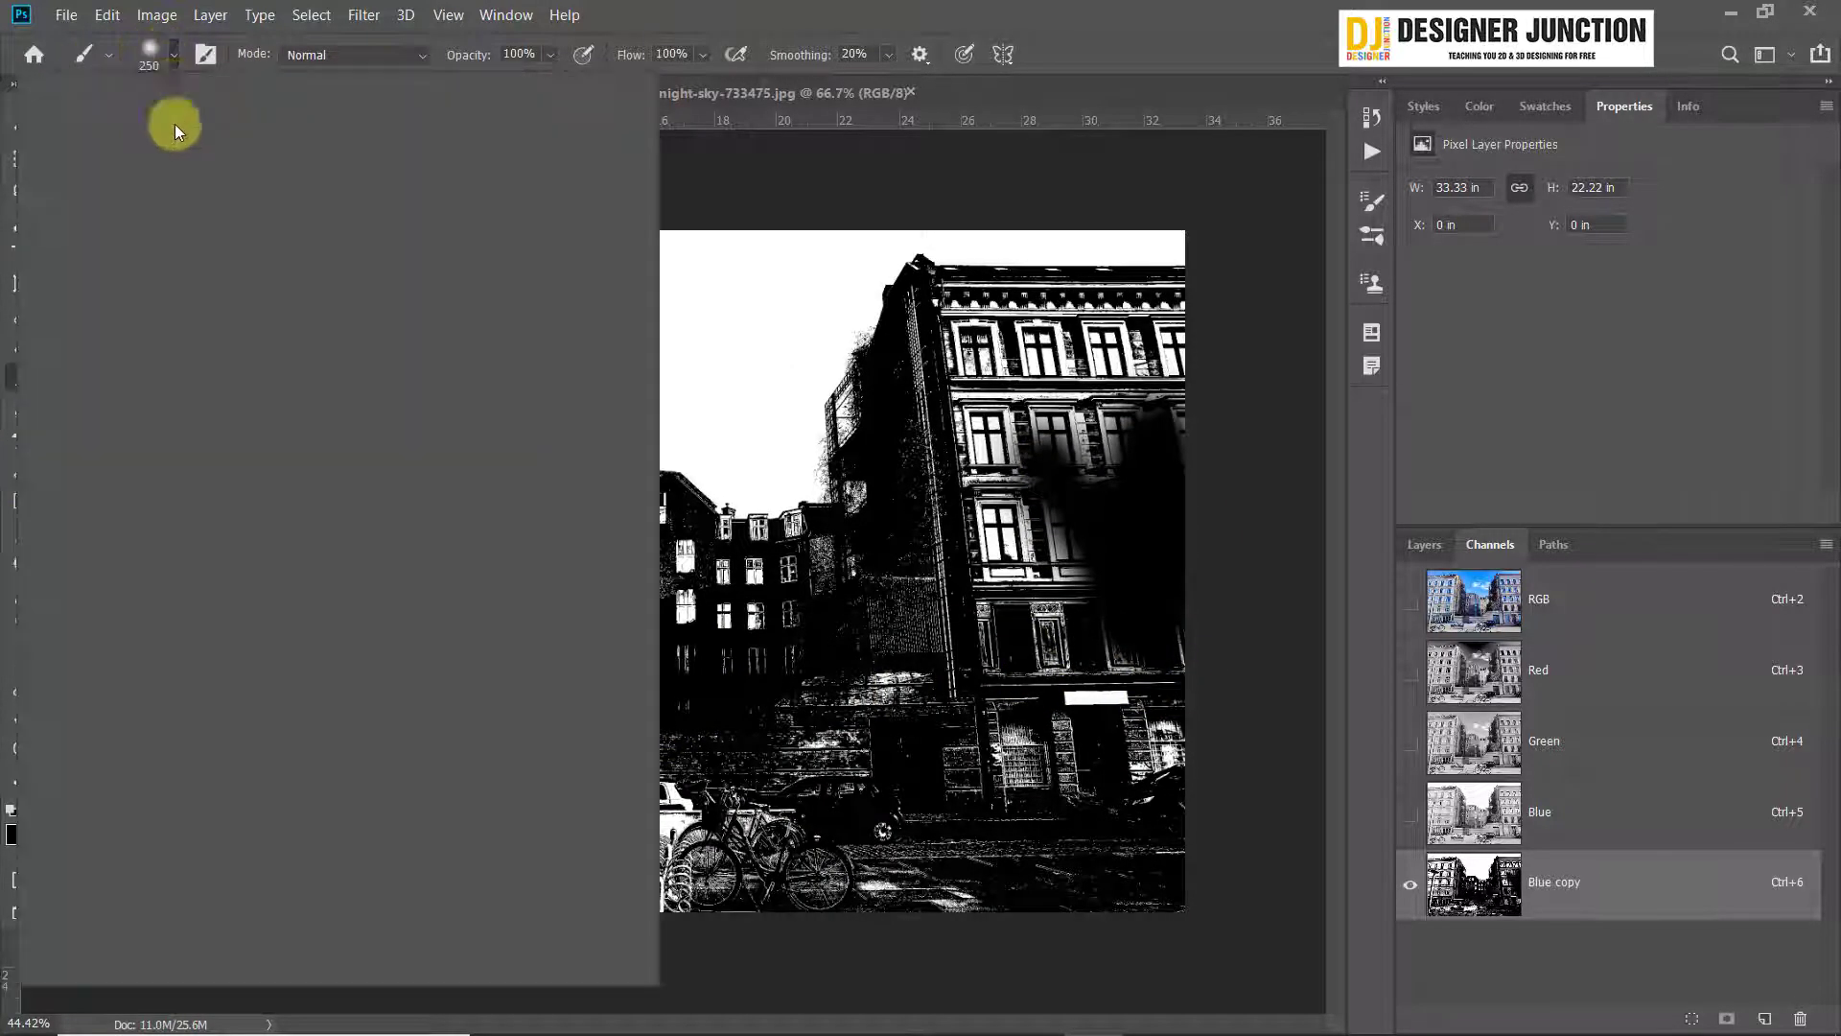
{"action": "left_click", "coordinate": [319, 327]}
{"action": "left_click", "coordinate": [816, 433]}
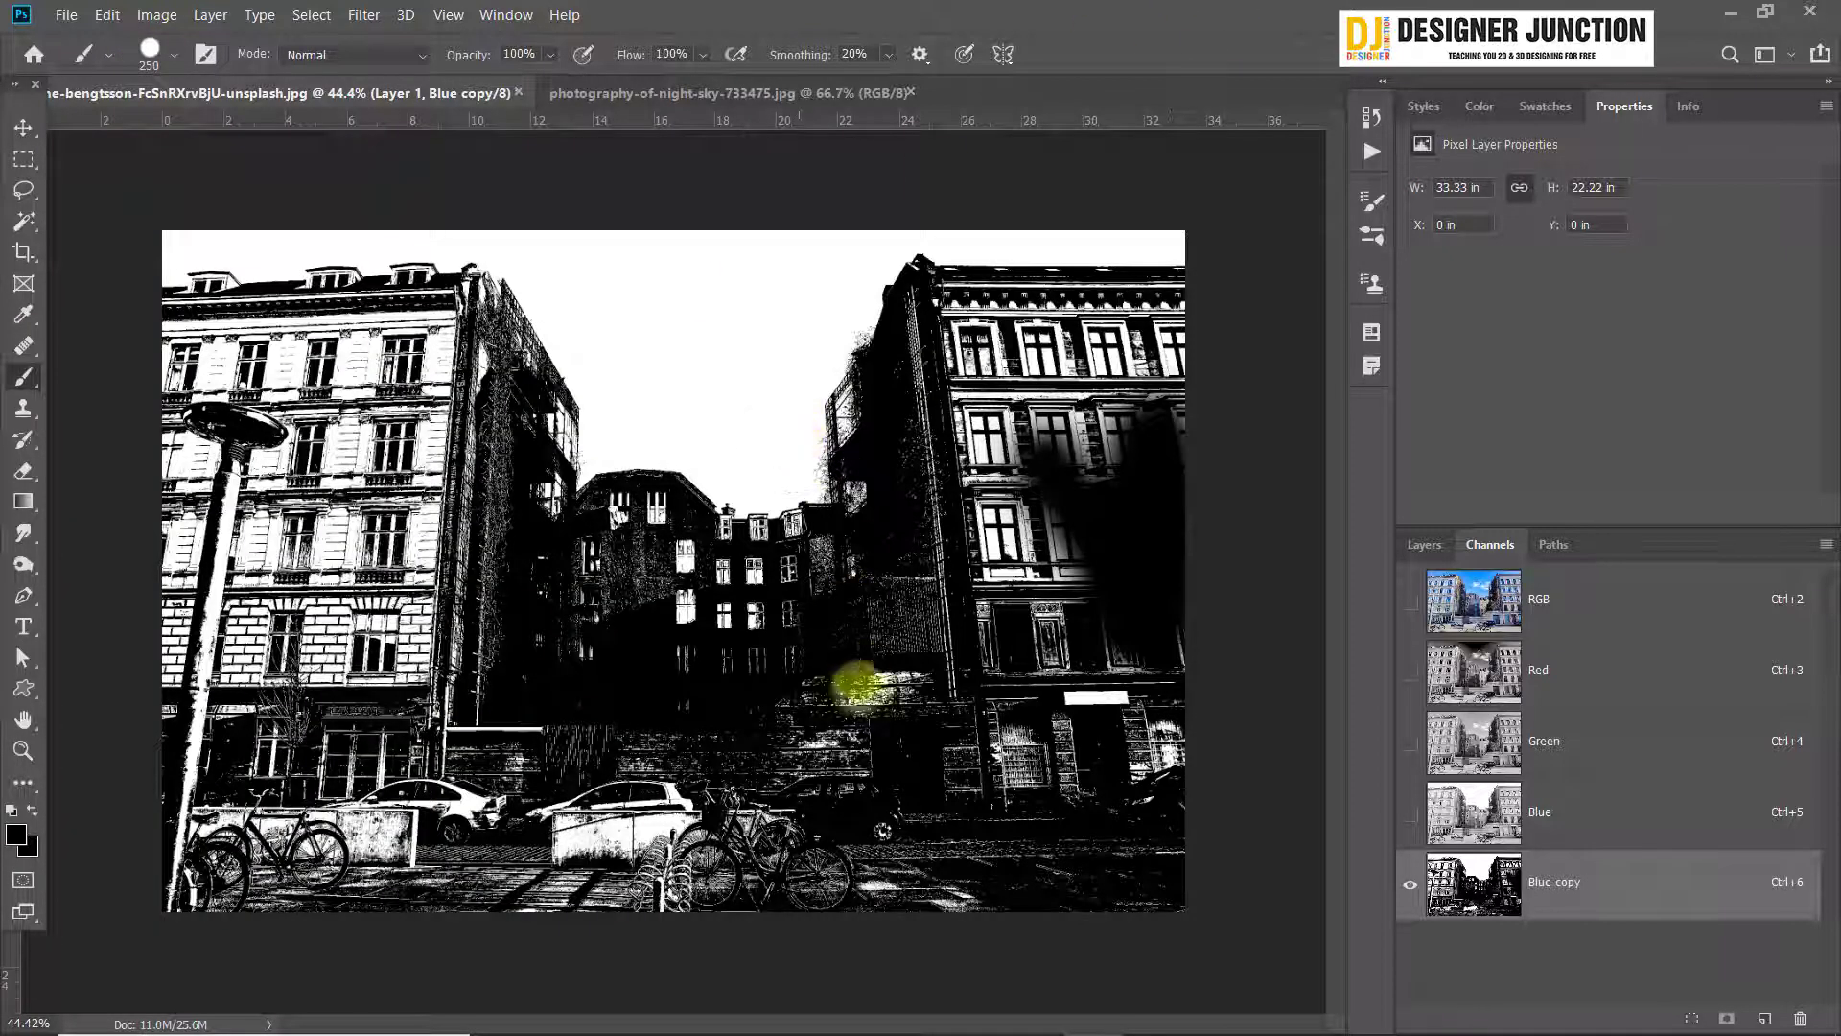
Paint the street and the large facade areas of the buildings black with the 250 px brush
{"action": "mouse_move", "coordinate": [851, 678]}
{"action": "left_mouse_down"}
{"action": "mouse_move", "coordinate": [841, 743]}
{"action": "mouse_move", "coordinate": [709, 871]}
{"action": "mouse_move", "coordinate": [491, 886]}
{"action": "mouse_move", "coordinate": [341, 867]}
{"action": "mouse_move", "coordinate": [75, 783]}
{"action": "mouse_move", "coordinate": [956, 769]}
{"action": "mouse_move", "coordinate": [625, 808]}
{"action": "mouse_move", "coordinate": [802, 869]}
{"action": "mouse_move", "coordinate": [1029, 900]}
{"action": "mouse_move", "coordinate": [22, 811]}
{"action": "mouse_move", "coordinate": [628, 803]}
{"action": "left_mouse_up"}
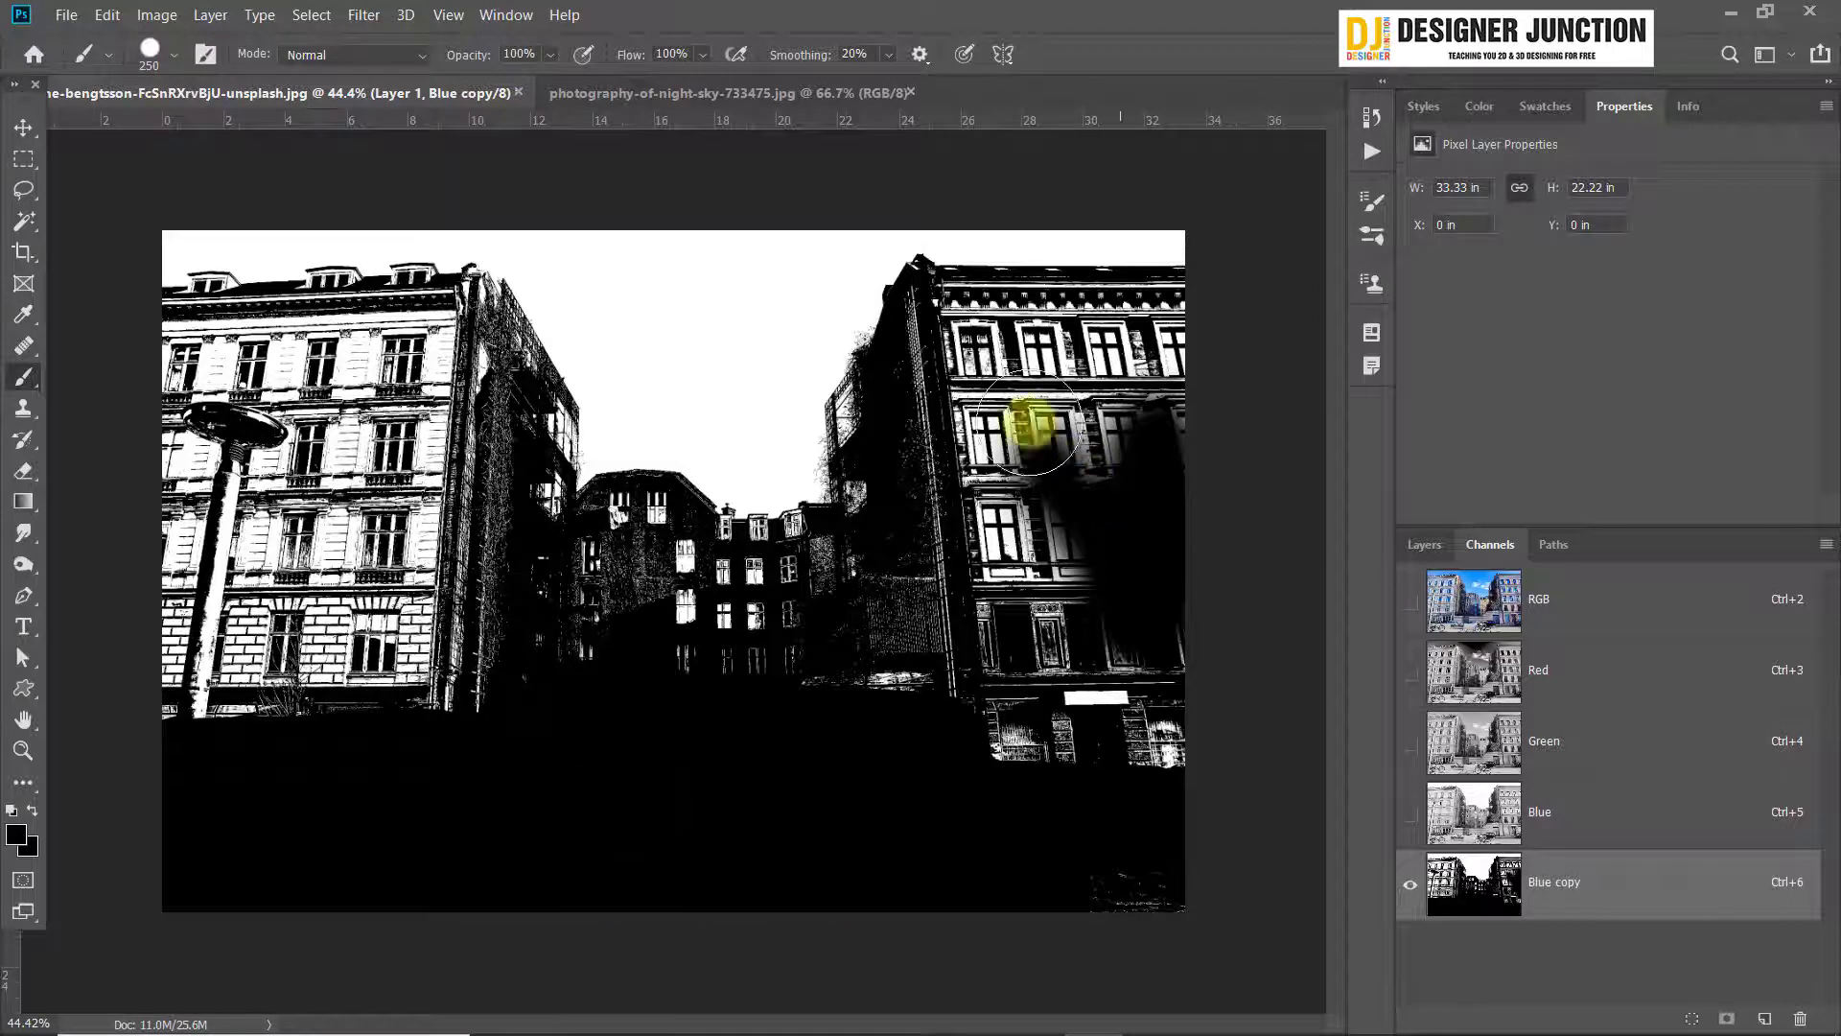
{"action": "mouse_move", "coordinate": [1035, 423]}
{"action": "left_mouse_down"}
{"action": "mouse_move", "coordinate": [970, 345]}
{"action": "mouse_move", "coordinate": [1035, 785]}
{"action": "mouse_move", "coordinate": [954, 268]}
{"action": "mouse_move", "coordinate": [972, 338]}
{"action": "mouse_move", "coordinate": [1160, 407]}
{"action": "mouse_move", "coordinate": [1086, 372]}
{"action": "mouse_move", "coordinate": [1079, 774]}
{"action": "mouse_move", "coordinate": [1040, 425]}
{"action": "mouse_move", "coordinate": [1109, 724]}
{"action": "mouse_move", "coordinate": [1194, 814]}
{"action": "mouse_move", "coordinate": [1222, 577]}
{"action": "mouse_move", "coordinate": [861, 687]}
{"action": "mouse_move", "coordinate": [615, 673]}
{"action": "mouse_move", "coordinate": [456, 636]}
{"action": "mouse_move", "coordinate": [1048, 647]}
{"action": "mouse_move", "coordinate": [416, 698]}
{"action": "mouse_move", "coordinate": [115, 697]}
{"action": "mouse_move", "coordinate": [208, 526]}
{"action": "mouse_move", "coordinate": [184, 434]}
{"action": "mouse_move", "coordinate": [273, 419]}
{"action": "mouse_move", "coordinate": [315, 592]}
{"action": "mouse_move", "coordinate": [294, 677]}
{"action": "mouse_move", "coordinate": [390, 443]}
{"action": "mouse_move", "coordinate": [398, 591]}
{"action": "left_mouse_up"}
{"action": "scroll", "coordinate": [440, 428], "scroll_direction": "up", "scroll_amount": 5}
{"action": "left_click_drag", "start_coordinate": [364, 466], "coordinate": [899, 682]}
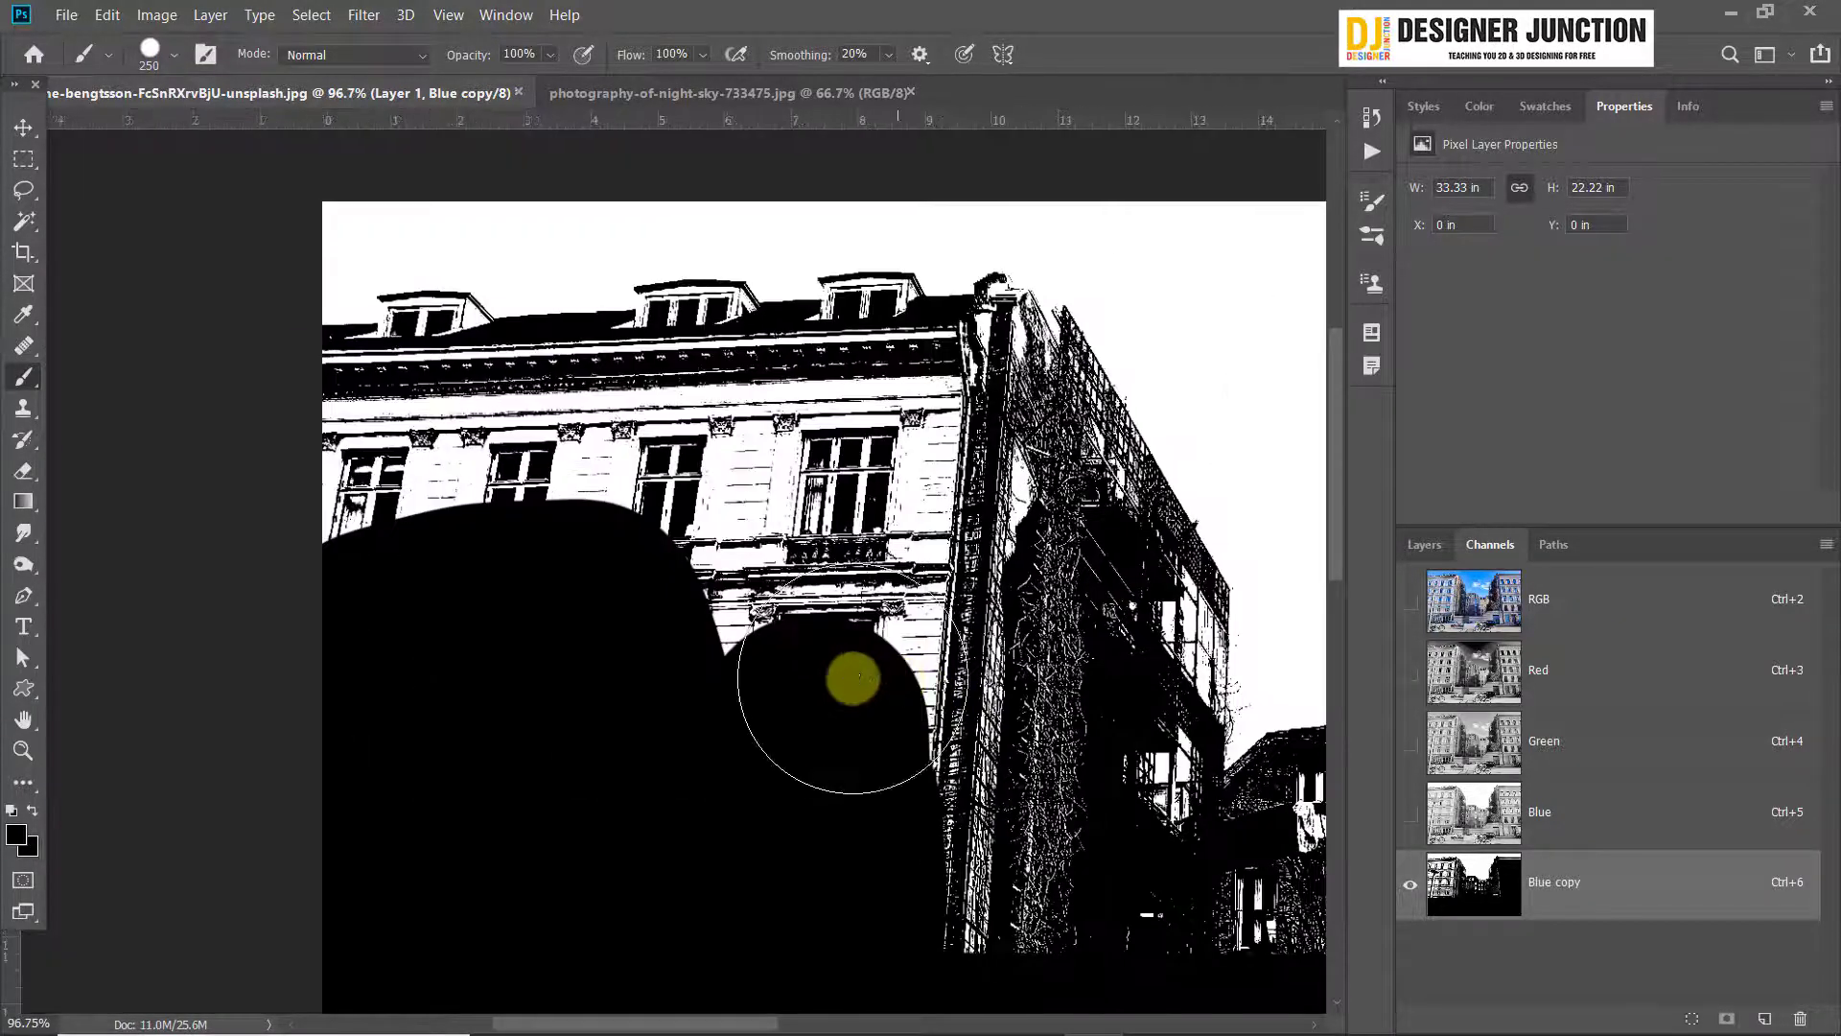
Reduce the brush to 80 px and paint the upper facade of the left building black, undoing one stray stroke
{"action": "key", "text": "bracketleft"}
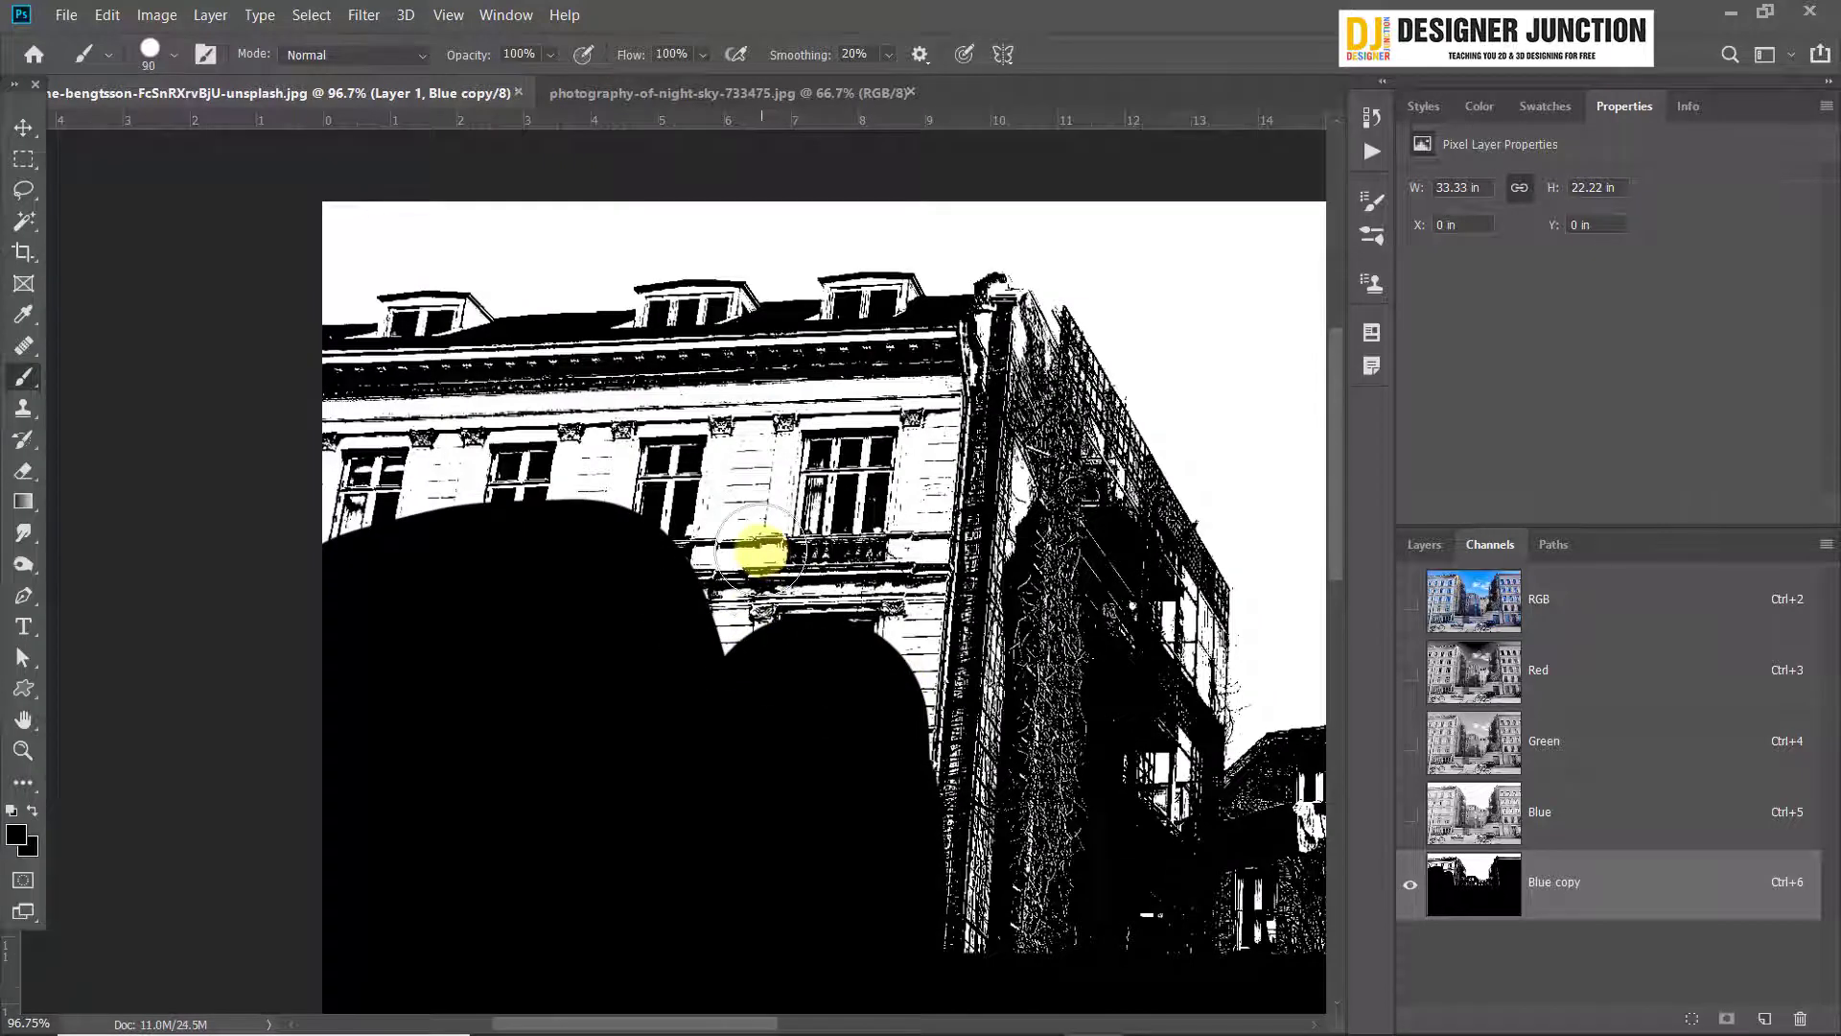
{"action": "key", "text": "bracketleft"}
{"action": "scroll", "coordinate": [405, 369], "scroll_direction": "up", "scroll_amount": 5}
{"action": "mouse_move", "coordinate": [463, 415]}
{"action": "left_mouse_down"}
{"action": "mouse_move", "coordinate": [517, 451]}
{"action": "mouse_move", "coordinate": [1052, 478]}
{"action": "mouse_move", "coordinate": [471, 515]}
{"action": "mouse_move", "coordinate": [299, 615]}
{"action": "mouse_move", "coordinate": [584, 688]}
{"action": "mouse_move", "coordinate": [700, 637]}
{"action": "mouse_move", "coordinate": [940, 358]}
{"action": "left_mouse_up"}
{"action": "key", "text": "ctrl+z"}
{"action": "mouse_move", "coordinate": [384, 575]}
{"action": "left_mouse_down"}
{"action": "mouse_move", "coordinate": [1040, 556]}
{"action": "mouse_move", "coordinate": [1165, 767]}
{"action": "left_mouse_up"}
{"action": "left_click_drag", "start_coordinate": [1179, 575], "coordinate": [658, 689]}
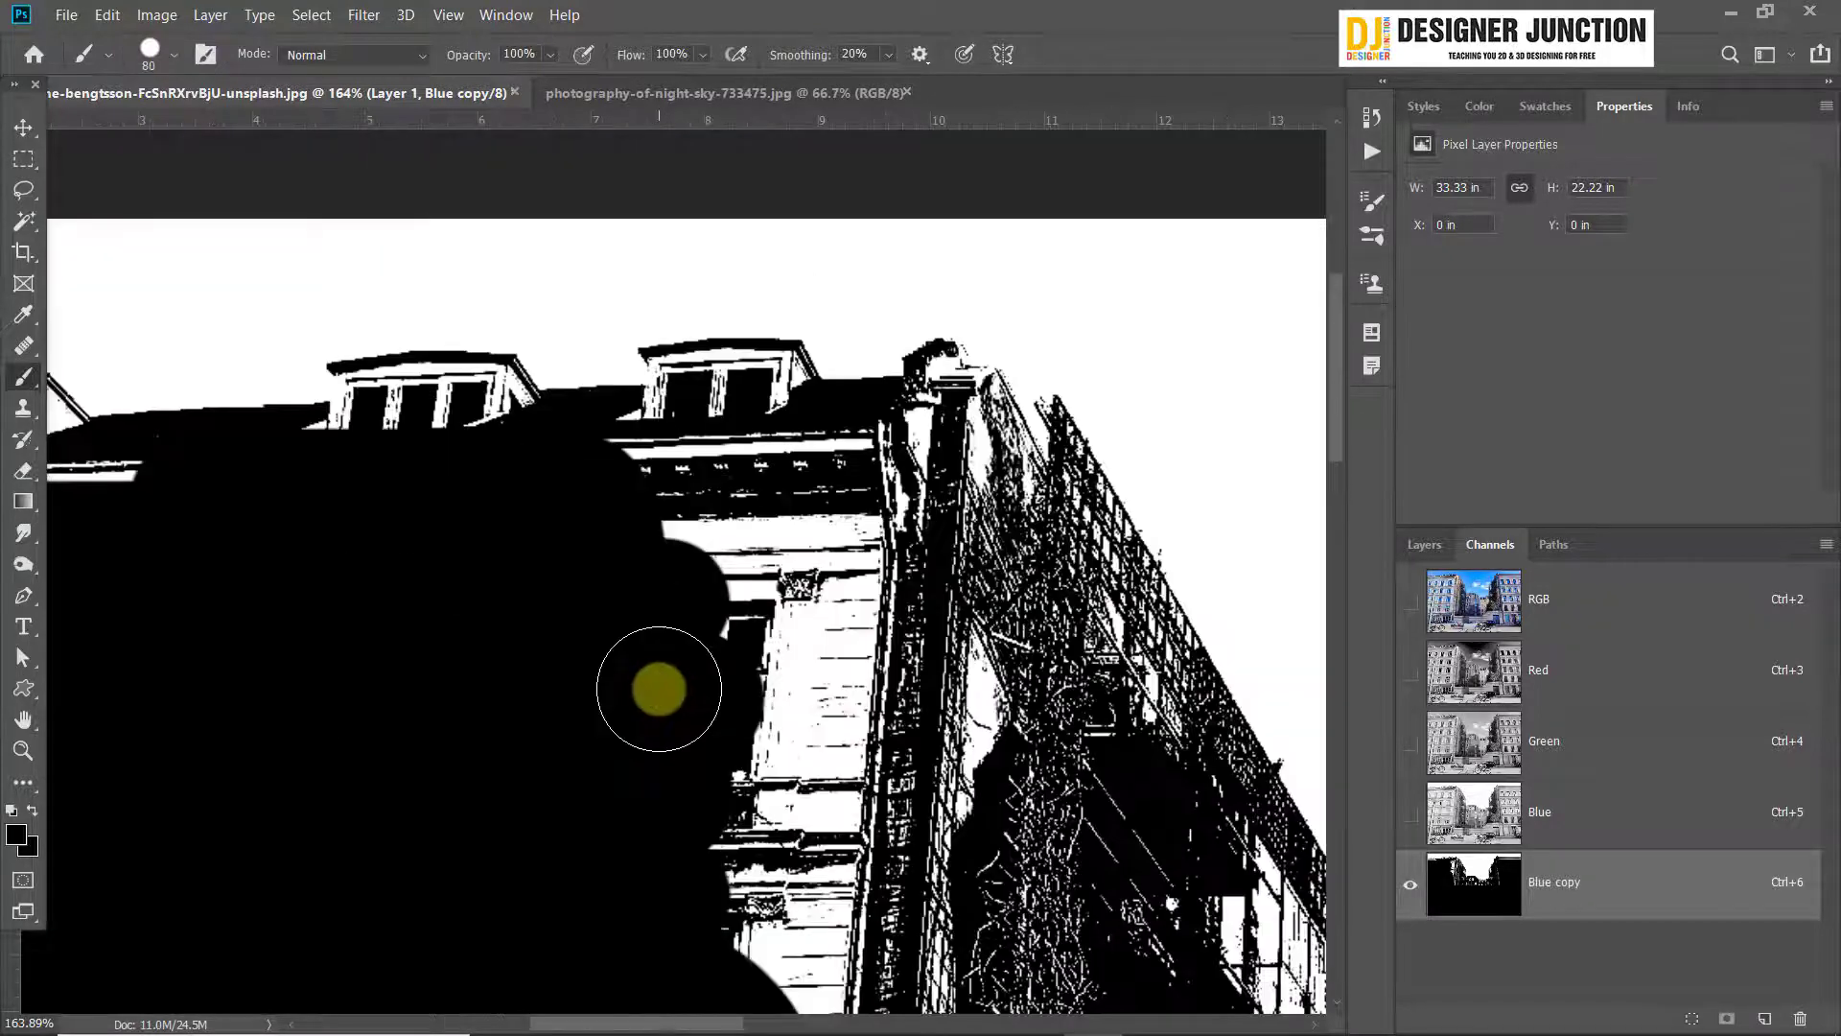
Fill the white gaps below the left building's roofline and in its dormers with black using a smaller brush
{"action": "scroll", "coordinate": [755, 560], "scroll_direction": "up", "scroll_amount": 3}
{"action": "key", "text": "bracketleft"}
{"action": "key", "text": "bracketleft"}
{"action": "key", "text": "bracketleft"}
{"action": "key", "text": "bracketleft"}
{"action": "key", "text": "bracketleft"}
{"action": "mouse_move", "coordinate": [477, 448]}
{"action": "left_mouse_down"}
{"action": "mouse_move", "coordinate": [820, 349]}
{"action": "mouse_move", "coordinate": [1062, 355]}
{"action": "left_mouse_up"}
{"action": "left_click_drag", "start_coordinate": [677, 309], "coordinate": [801, 305]}
{"action": "mouse_move", "coordinate": [284, 326]}
{"action": "left_mouse_down"}
{"action": "mouse_move", "coordinate": [397, 326]}
{"action": "mouse_move", "coordinate": [438, 354]}
{"action": "left_mouse_up"}
{"action": "left_click_drag", "start_coordinate": [238, 336], "coordinate": [342, 365]}
{"action": "left_click_drag", "start_coordinate": [238, 336], "coordinate": [1084, 328]}
Trace the left building's slanted edge and the central house's roof edge in black, and fill the area inside
{"action": "scroll", "coordinate": [690, 383], "scroll_direction": "down", "scroll_amount": 10}
{"action": "scroll", "coordinate": [691, 383], "scroll_direction": "up", "scroll_amount": 9}
{"action": "left_click", "coordinate": [616, 221]}
{"action": "left_click", "coordinate": [905, 728], "text": "shift"}
{"action": "mouse_move", "coordinate": [905, 728]}
{"action": "left_mouse_down"}
{"action": "mouse_move", "coordinate": [830, 462]}
{"action": "mouse_move", "coordinate": [481, 620]}
{"action": "left_mouse_up"}
{"action": "left_click", "coordinate": [498, 624]}
{"action": "left_click", "coordinate": [670, 608], "text": "shift"}
{"action": "left_click", "coordinate": [950, 738], "text": "shift"}
{"action": "left_click_drag", "start_coordinate": [495, 687], "coordinate": [595, 419]}
Enlarge the brush to 80 px and fill the central and right buildings with black up to the cornice
{"action": "key", "text": "bracketright"}
{"action": "key", "text": "bracketright"}
{"action": "key", "text": "bracketright"}
{"action": "key", "text": "bracketright"}
{"action": "key", "text": "bracketright"}
{"action": "mouse_move", "coordinate": [714, 413]}
{"action": "left_mouse_down"}
{"action": "mouse_move", "coordinate": [562, 705]}
{"action": "mouse_move", "coordinate": [1110, 642]}
{"action": "mouse_move", "coordinate": [691, 509]}
{"action": "mouse_move", "coordinate": [565, 537]}
{"action": "left_mouse_up"}
{"action": "scroll", "coordinate": [594, 528], "scroll_direction": "down", "scroll_amount": 5}
{"action": "left_click_drag", "start_coordinate": [595, 527], "coordinate": [883, 726]}
{"action": "mouse_move", "coordinate": [478, 566]}
{"action": "left_mouse_down"}
{"action": "mouse_move", "coordinate": [534, 382]}
{"action": "mouse_move", "coordinate": [630, 413]}
{"action": "mouse_move", "coordinate": [756, 776]}
{"action": "left_mouse_up"}
{"action": "scroll", "coordinate": [1001, 817], "scroll_direction": "down", "scroll_amount": 11}
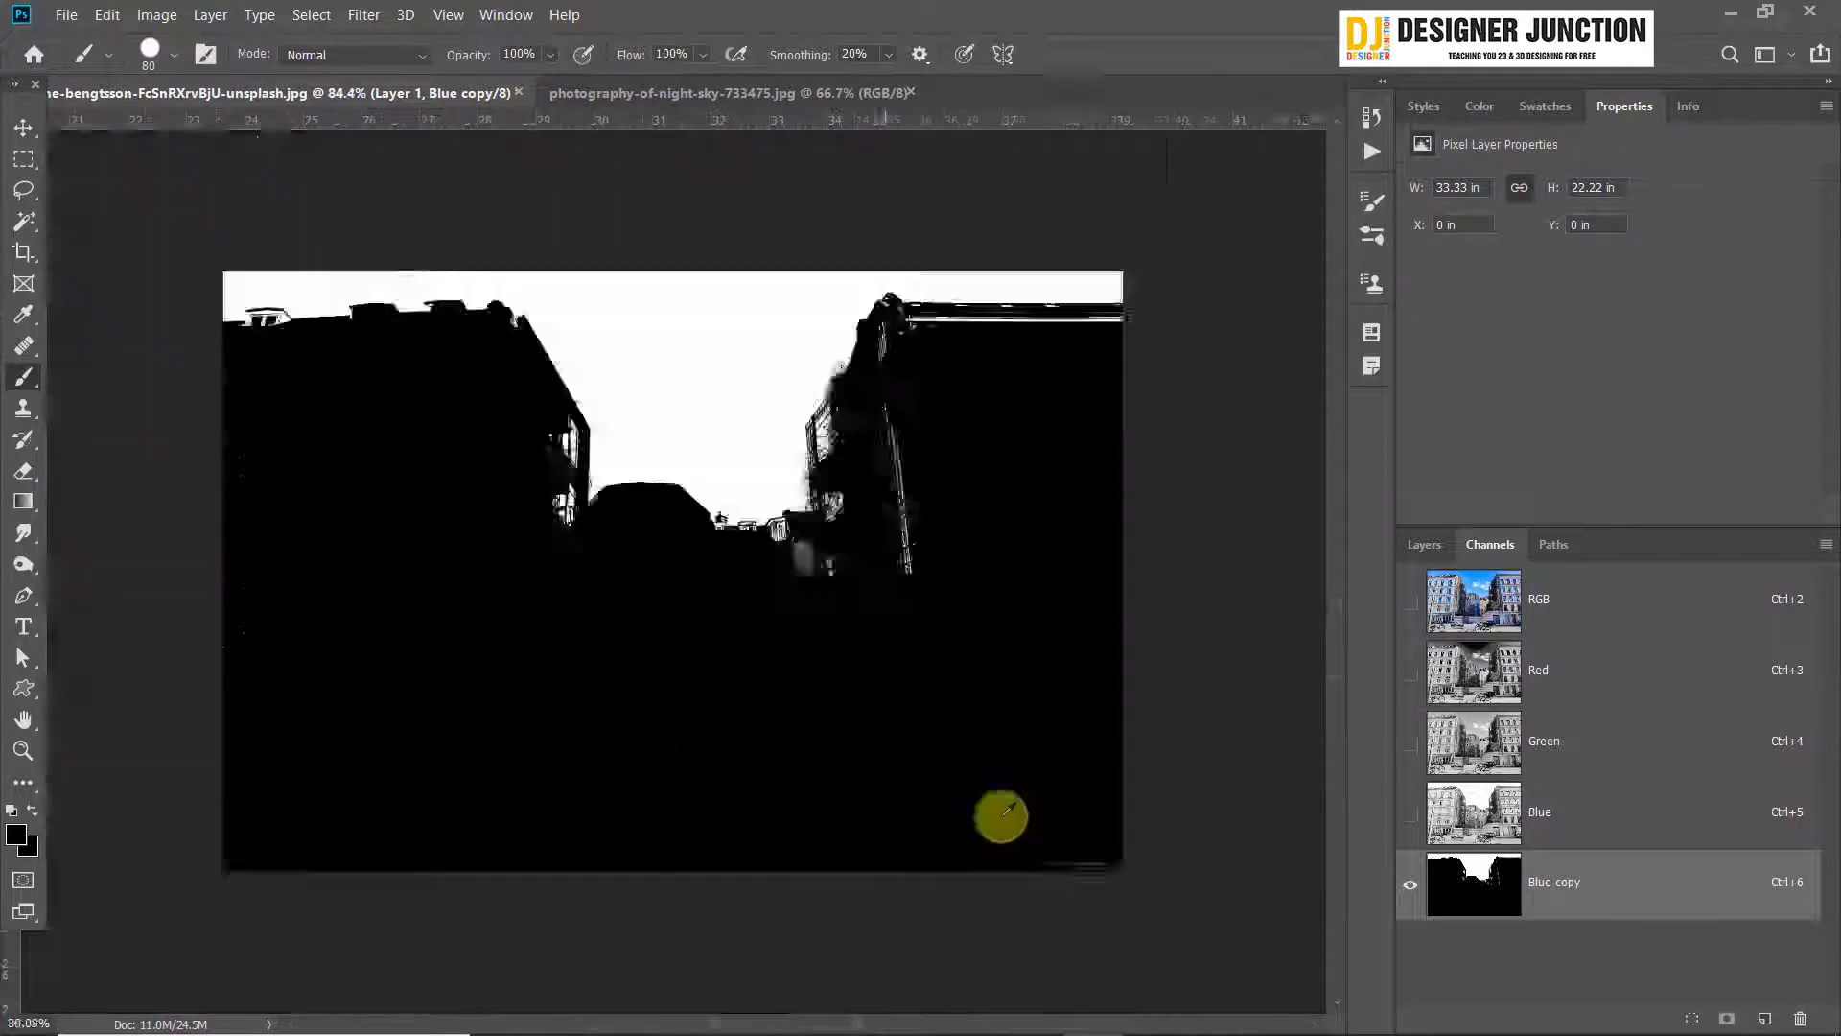
{"action": "scroll", "coordinate": [1020, 301], "scroll_direction": "up", "scroll_amount": 14}
{"action": "left_click_drag", "start_coordinate": [242, 473], "coordinate": [1093, 473]}
Reduce the brush to 20 px and paint out the white patches along the right building's roofline
{"action": "key", "text": "p"}
{"action": "key", "text": "b"}
{"action": "key", "text": "bracketleft"}
{"action": "key", "text": "bracketleft"}
{"action": "key", "text": "bracketleft"}
{"action": "key", "text": "bracketleft"}
{"action": "key", "text": "bracketleft"}
{"action": "key", "text": "bracketleft"}
{"action": "scroll", "coordinate": [230, 451], "scroll_direction": "up", "scroll_amount": 8}
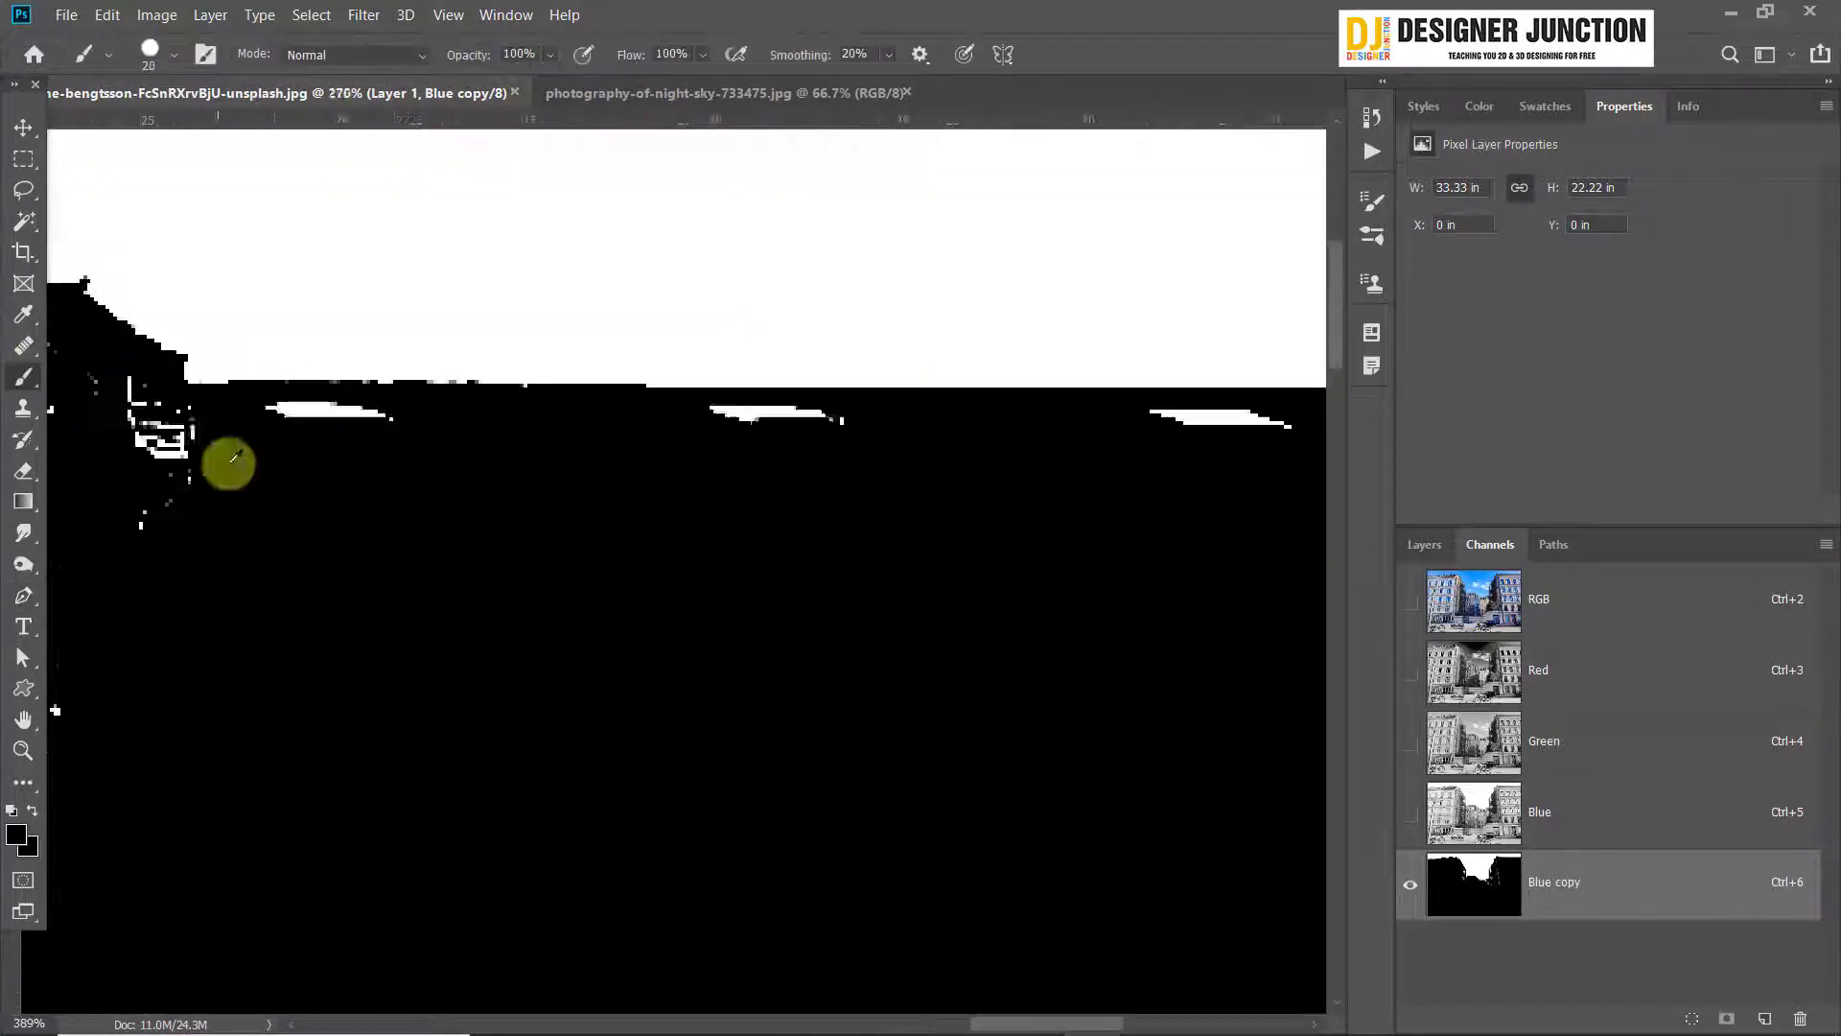
{"action": "left_click_drag", "start_coordinate": [229, 451], "coordinate": [839, 442]}
{"action": "left_click_drag", "start_coordinate": [1237, 441], "coordinate": [230, 387]}
{"action": "scroll", "coordinate": [230, 387], "scroll_direction": "down", "scroll_amount": 13}
{"action": "left_click_drag", "start_coordinate": [465, 446], "coordinate": [1220, 444]}
{"action": "scroll", "coordinate": [792, 397], "scroll_direction": "up", "scroll_amount": 14}
{"action": "mouse_move", "coordinate": [679, 343]}
{"action": "left_mouse_down"}
{"action": "mouse_move", "coordinate": [781, 509]}
{"action": "mouse_move", "coordinate": [671, 786]}
{"action": "left_mouse_up"}
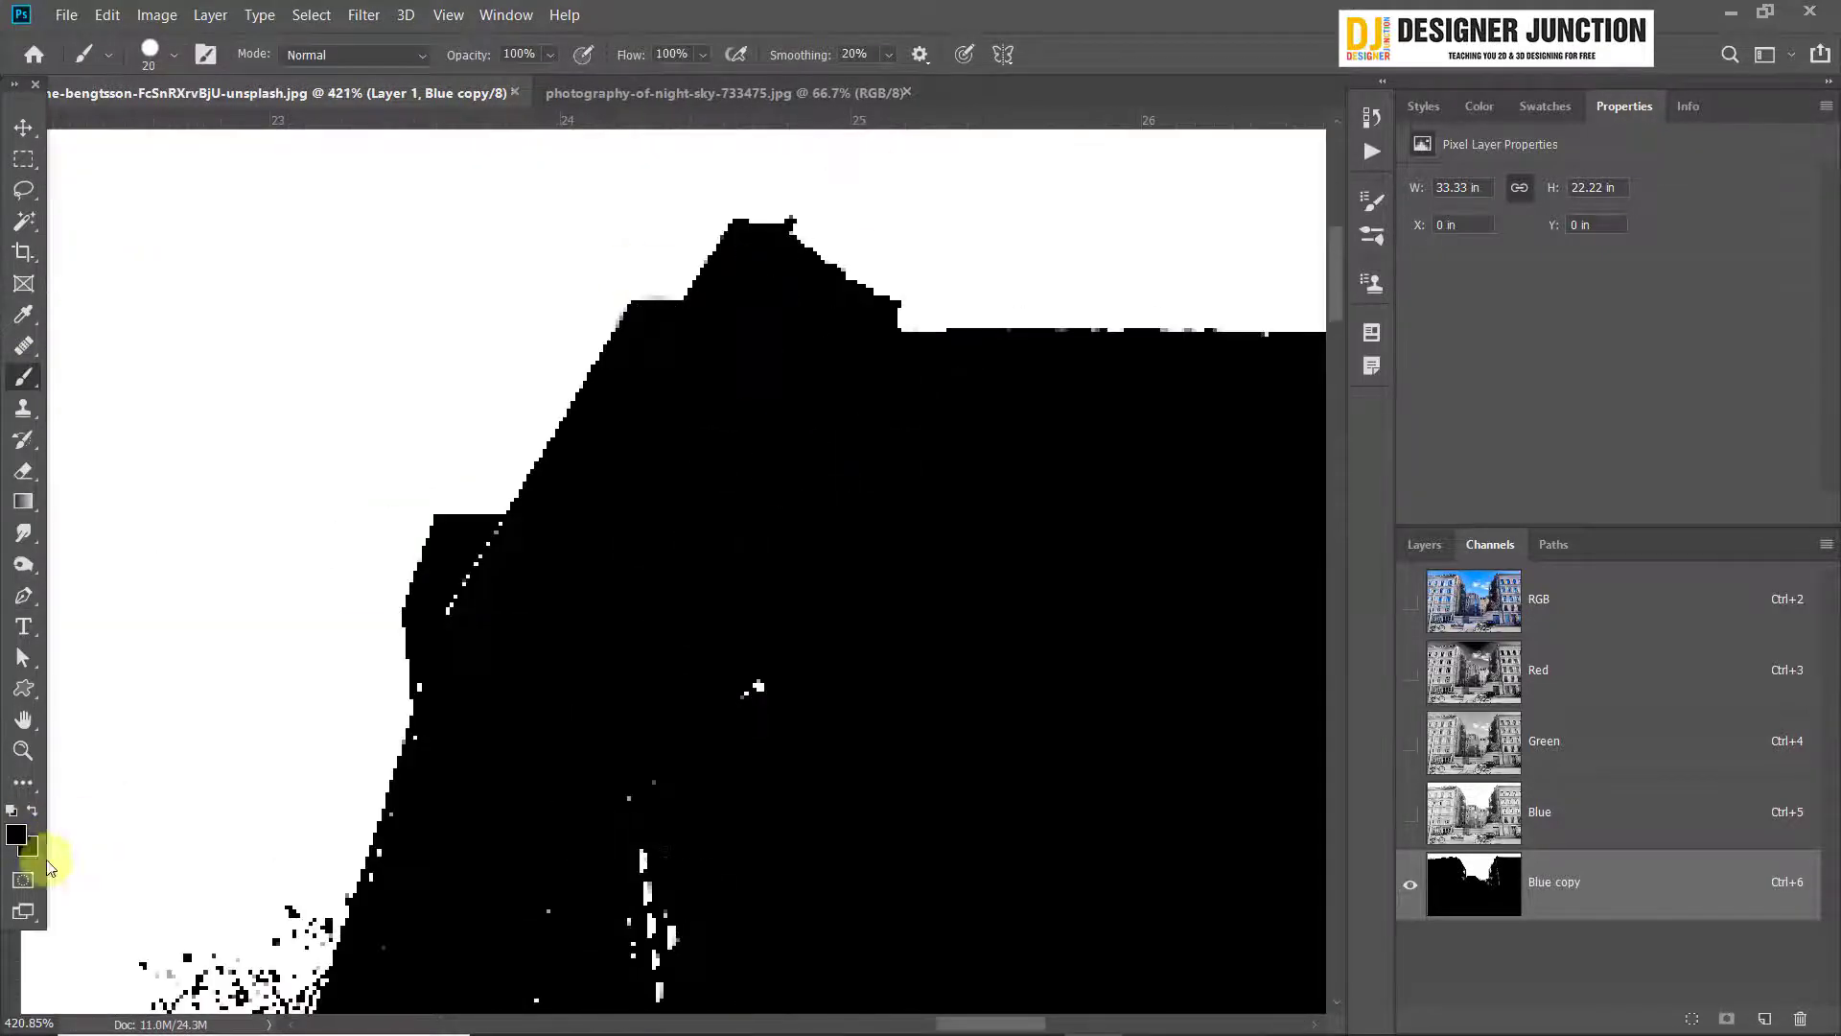
Set black as the foreground color and white as the background color
{"action": "left_click", "coordinate": [17, 835]}
{"action": "left_click", "coordinate": [1172, 96]}
{"action": "left_click", "coordinate": [1737, 100]}
{"action": "left_click", "coordinate": [32, 811]}
Paint out the white specks inside the corner and upper side edge of the right building
{"action": "left_click_drag", "start_coordinate": [490, 537], "coordinate": [940, 502]}
{"action": "left_click_drag", "start_coordinate": [481, 772], "coordinate": [409, 432]}
{"action": "left_click_drag", "start_coordinate": [379, 875], "coordinate": [583, 144]}
{"action": "scroll", "coordinate": [726, 638], "scroll_direction": "down", "scroll_amount": 5}
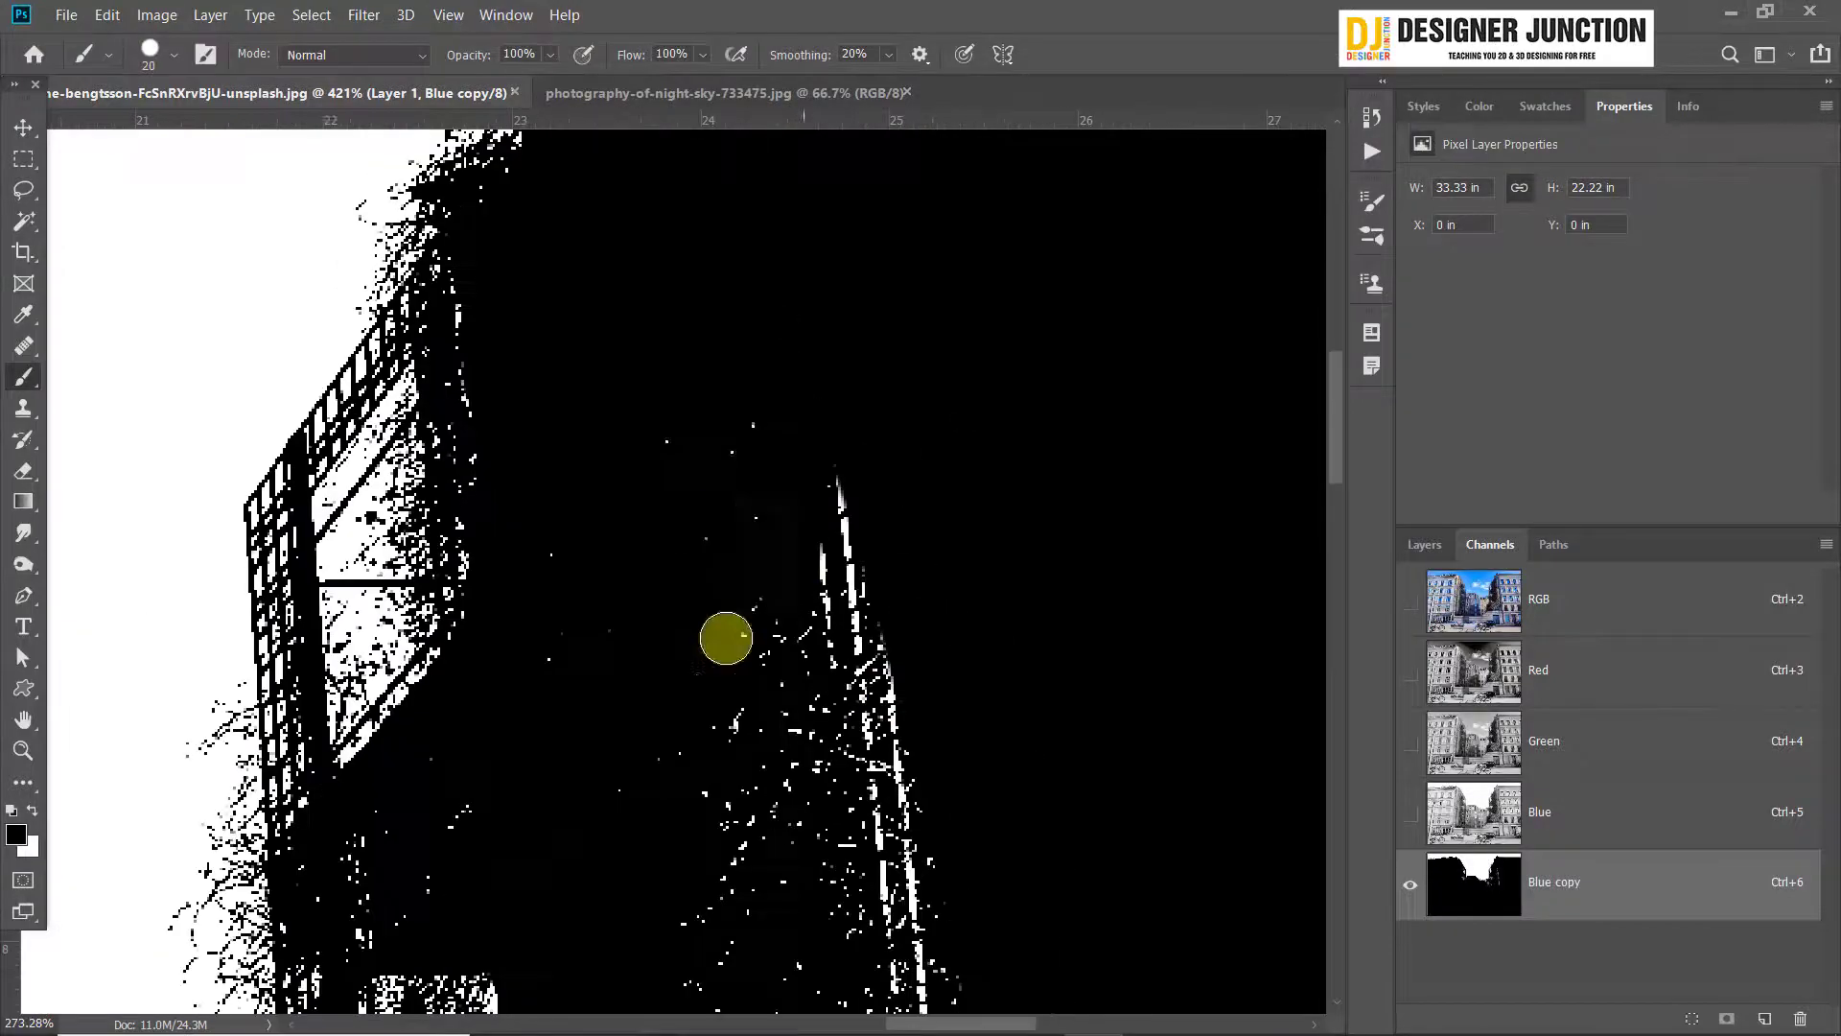
Check the full-color image, paint out the white streaks inside the right building's side and enlarge the brush to 50 px
{"action": "left_click", "coordinate": [1467, 595]}
{"action": "left_click_drag", "start_coordinate": [726, 637], "coordinate": [1147, 615]}
{"action": "left_click", "coordinate": [1474, 883]}
{"action": "scroll", "coordinate": [559, 483], "scroll_direction": "down", "scroll_amount": 4}
{"action": "mouse_move", "coordinate": [792, 520]}
{"action": "left_mouse_down"}
{"action": "mouse_move", "coordinate": [867, 797]}
{"action": "mouse_move", "coordinate": [858, 384]}
{"action": "left_mouse_up"}
{"action": "scroll", "coordinate": [739, 892], "scroll_direction": "up", "scroll_amount": 3}
{"action": "key", "text": "bracketright"}
{"action": "key", "text": "bracketright"}
{"action": "key", "text": "bracketright"}
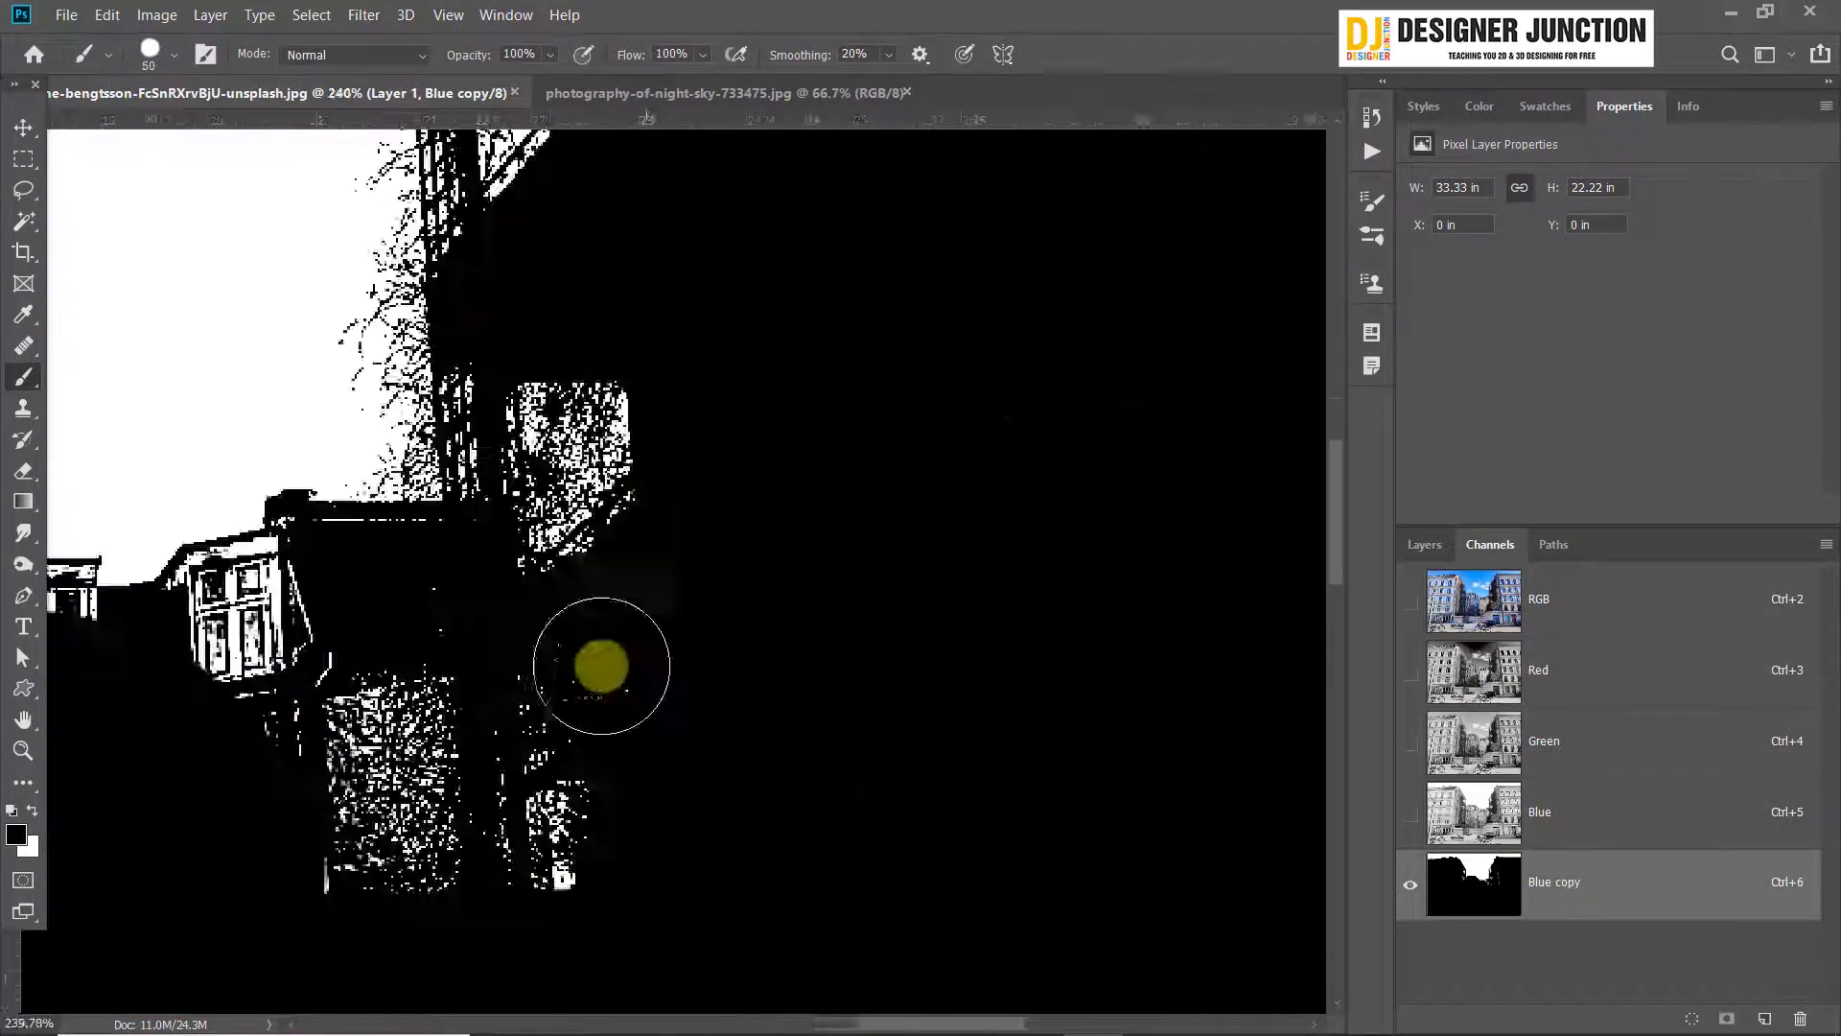
Reduce the brush to 20 px and paint out the white specks inside the left building's scaffolded side
{"action": "scroll", "coordinate": [601, 667], "scroll_direction": "down", "scroll_amount": 7}
{"action": "scroll", "coordinate": [329, 552], "scroll_direction": "up", "scroll_amount": 12}
{"action": "key", "text": "bracketleft"}
{"action": "key", "text": "bracketleft"}
{"action": "key", "text": "bracketleft"}
{"action": "scroll", "coordinate": [264, 662], "scroll_direction": "up", "scroll_amount": 4}
{"action": "mouse_move", "coordinate": [559, 403]}
{"action": "left_mouse_down"}
{"action": "mouse_move", "coordinate": [398, 437]}
{"action": "mouse_move", "coordinate": [425, 574]}
{"action": "left_mouse_up"}
{"action": "scroll", "coordinate": [425, 573], "scroll_direction": "down", "scroll_amount": 13}
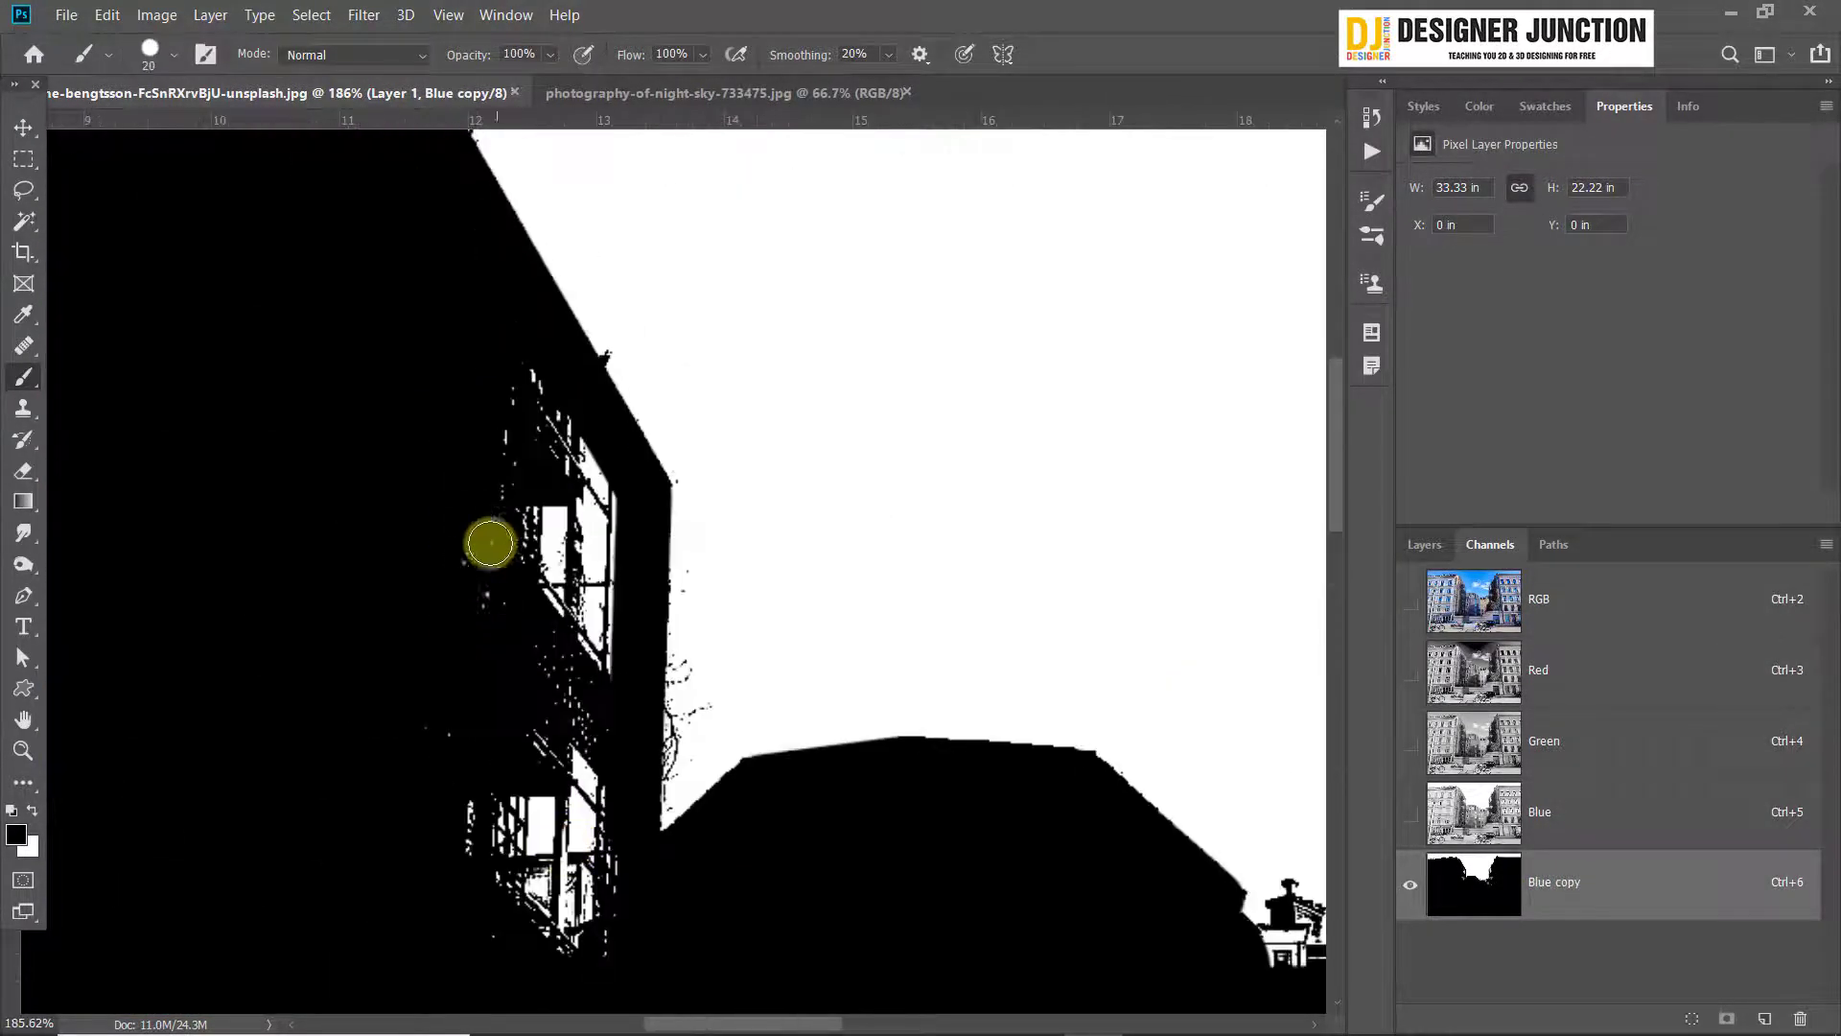
{"action": "scroll", "coordinate": [648, 770], "scroll_direction": "up", "scroll_amount": 10}
{"action": "left_click_drag", "start_coordinate": [493, 671], "coordinate": [637, 417]}
{"action": "left_click_drag", "start_coordinate": [407, 966], "coordinate": [820, 693]}
Reduce the brush to 9 px and paint out the white gaps around the left building's chimney and upper roof edge
{"action": "scroll", "coordinate": [729, 575], "scroll_direction": "down", "scroll_amount": 10}
{"action": "scroll", "coordinate": [662, 296], "scroll_direction": "up", "scroll_amount": 10}
{"action": "key", "text": "bracketleft"}
{"action": "key", "text": "bracketleft"}
{"action": "key", "text": "bracketleft"}
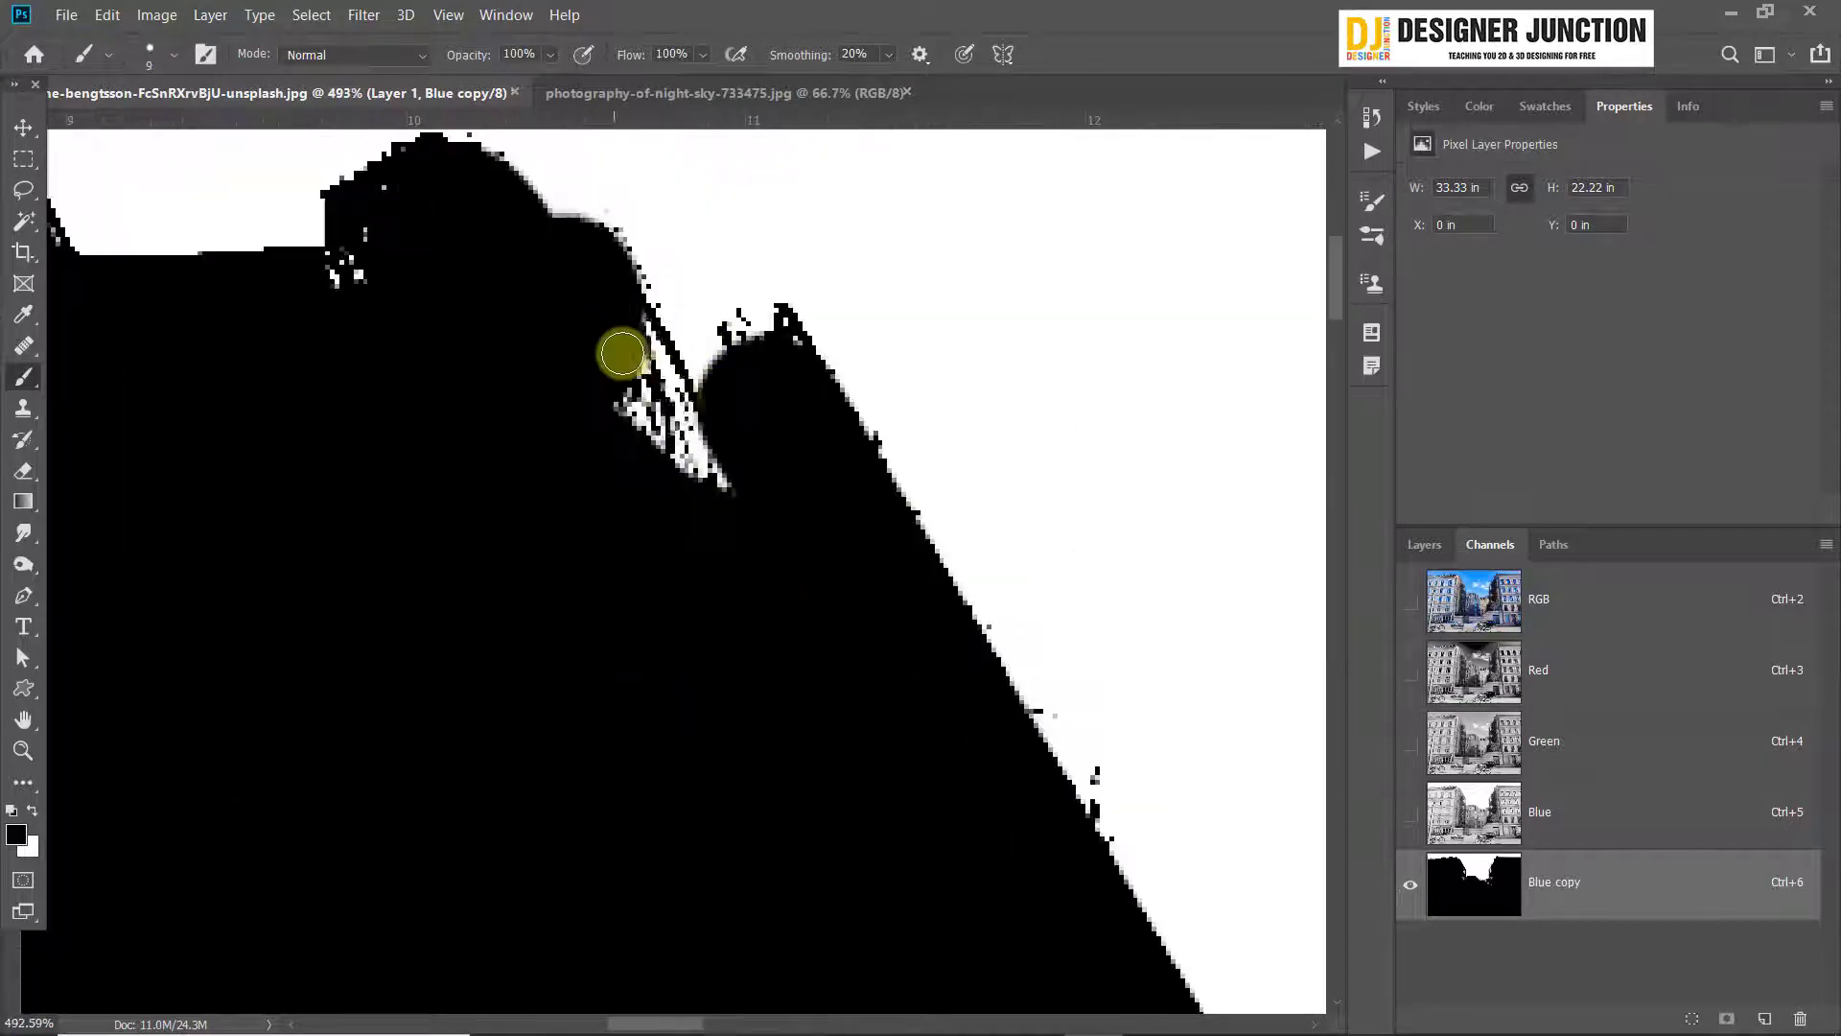
{"action": "left_click_drag", "start_coordinate": [622, 353], "coordinate": [717, 479]}
{"action": "left_click_drag", "start_coordinate": [349, 284], "coordinate": [353, 251]}
{"action": "scroll", "coordinate": [349, 284], "scroll_direction": "down", "scroll_amount": 8}
{"action": "scroll", "coordinate": [432, 479], "scroll_direction": "up", "scroll_amount": 9}
{"action": "mouse_move", "coordinate": [480, 460]}
{"action": "left_mouse_down"}
{"action": "mouse_move", "coordinate": [432, 542]}
{"action": "mouse_move", "coordinate": [422, 489]}
{"action": "mouse_move", "coordinate": [422, 528]}
{"action": "left_mouse_up"}
{"action": "key", "text": "ctrl+z"}
{"action": "key", "text": "ctrl+z"}
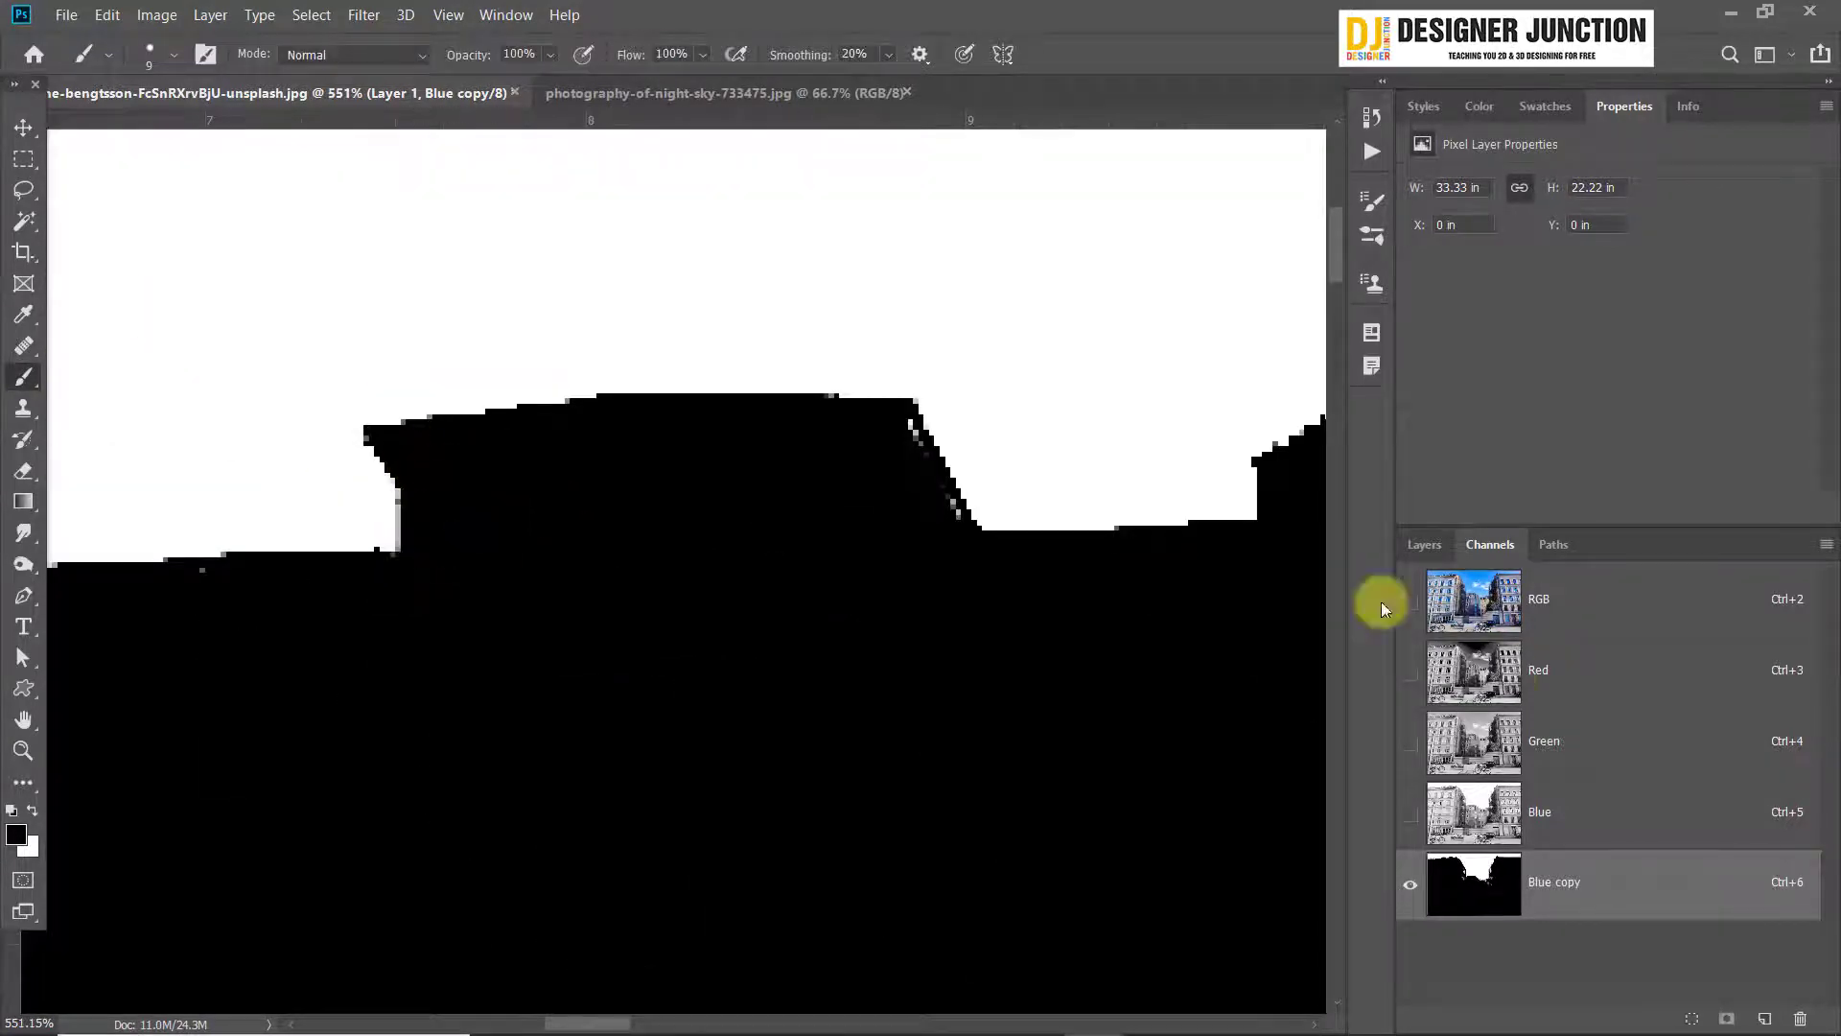
{"action": "left_click", "coordinate": [1411, 602]}
{"action": "left_click", "coordinate": [1411, 602]}
{"action": "key", "text": "ctrl+z"}
Paint out the white specks inside the left building's leftmost roof dormer
{"action": "scroll", "coordinate": [819, 776], "scroll_direction": "down", "scroll_amount": 9}
{"action": "scroll", "coordinate": [326, 739], "scroll_direction": "up", "scroll_amount": 10}
{"action": "mouse_move", "coordinate": [735, 547]}
{"action": "left_mouse_down"}
{"action": "mouse_move", "coordinate": [452, 711]}
{"action": "mouse_move", "coordinate": [964, 643]}
{"action": "left_mouse_up"}
{"action": "mouse_move", "coordinate": [719, 460]}
{"action": "left_mouse_down"}
{"action": "mouse_move", "coordinate": [836, 491]}
{"action": "mouse_move", "coordinate": [537, 642]}
{"action": "left_mouse_up"}
{"action": "key", "text": "ctrl+z"}
{"action": "key", "text": "ctrl+z"}
{"action": "left_click_drag", "start_coordinate": [760, 461], "coordinate": [731, 657]}
{"action": "left_click_drag", "start_coordinate": [834, 473], "coordinate": [911, 618]}
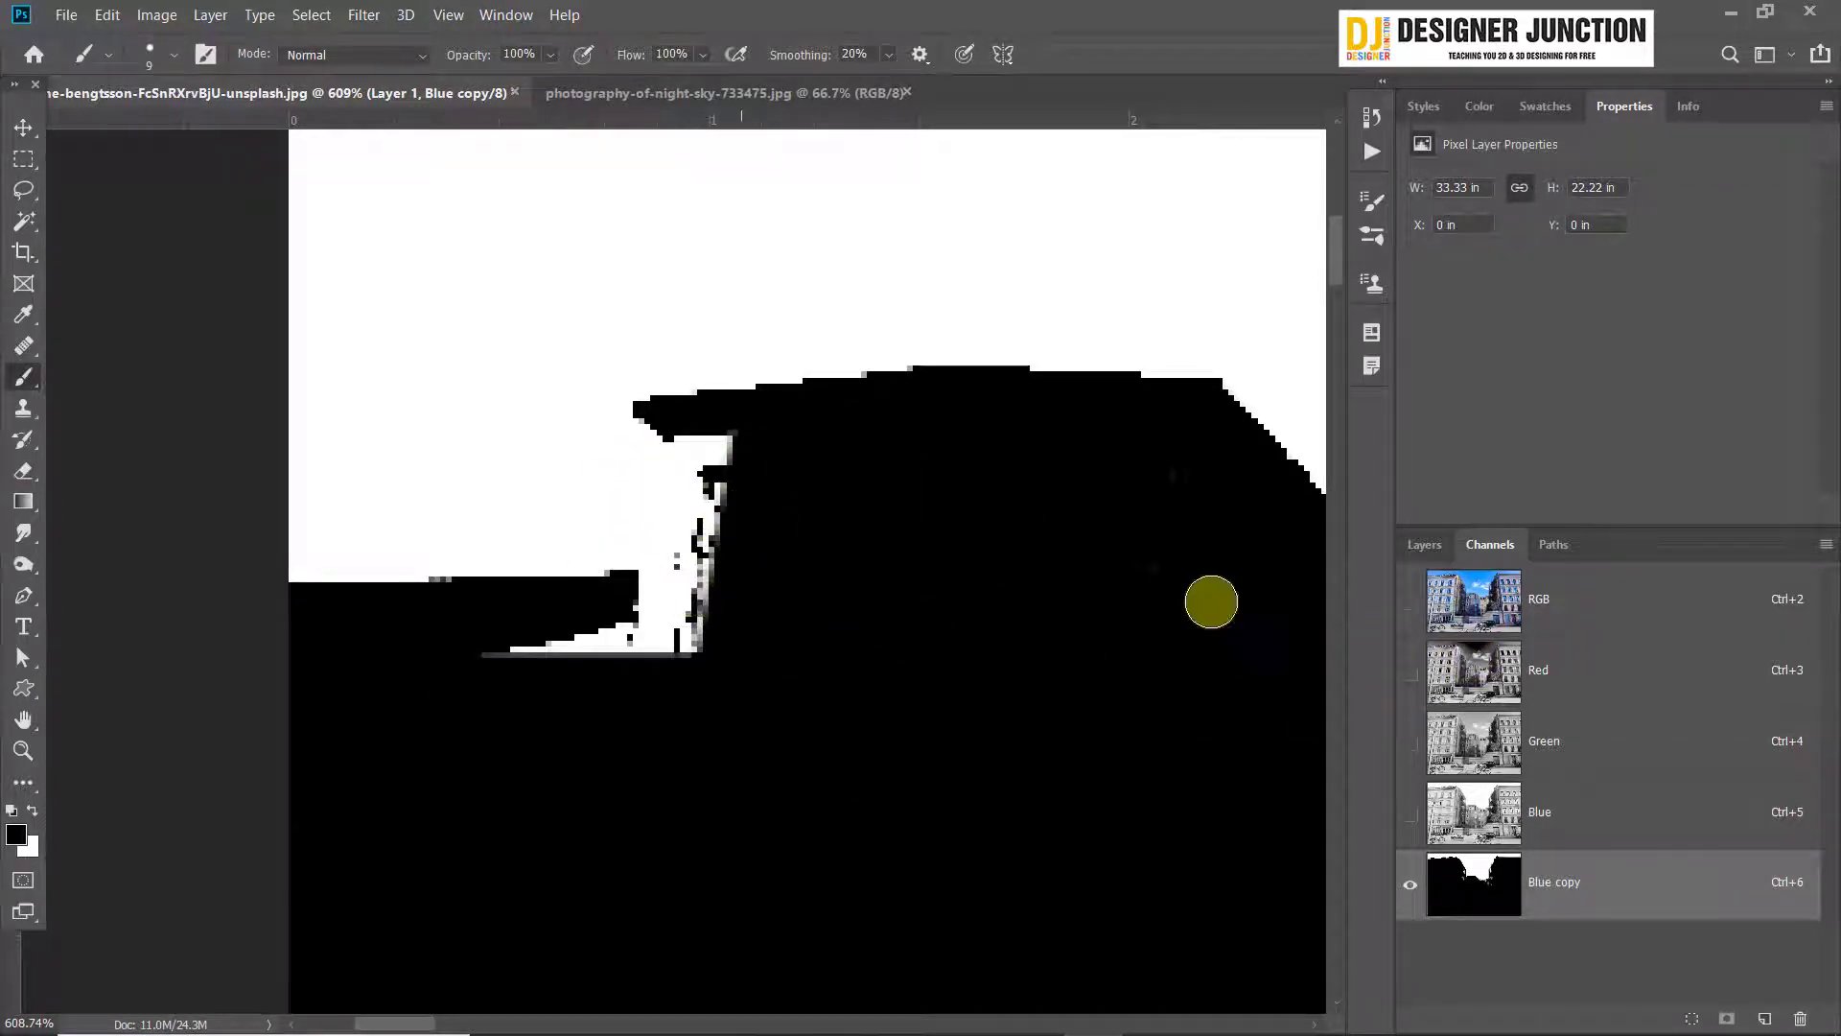
Show the RGB image under the mask and paint over the unmasked side of the leftmost dormer and the adjoining roof strip
{"action": "left_click", "coordinate": [1410, 603]}
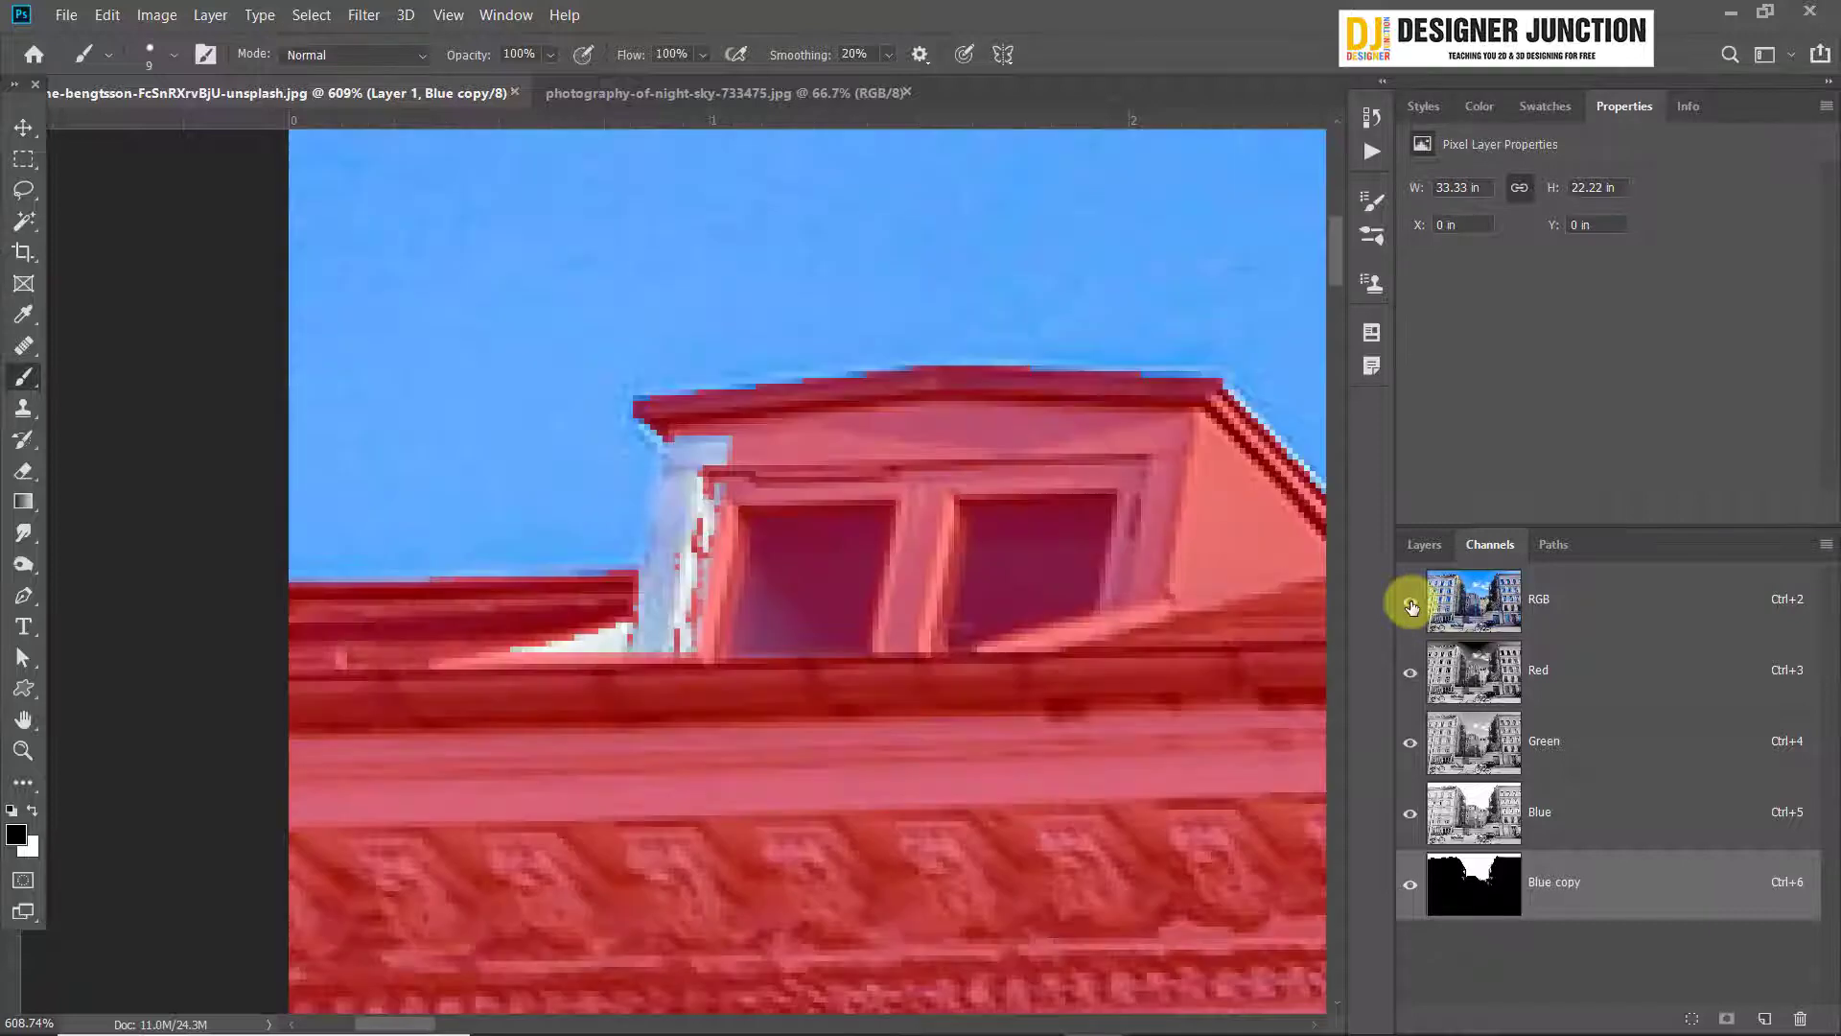
{"action": "left_click", "coordinate": [1411, 603]}
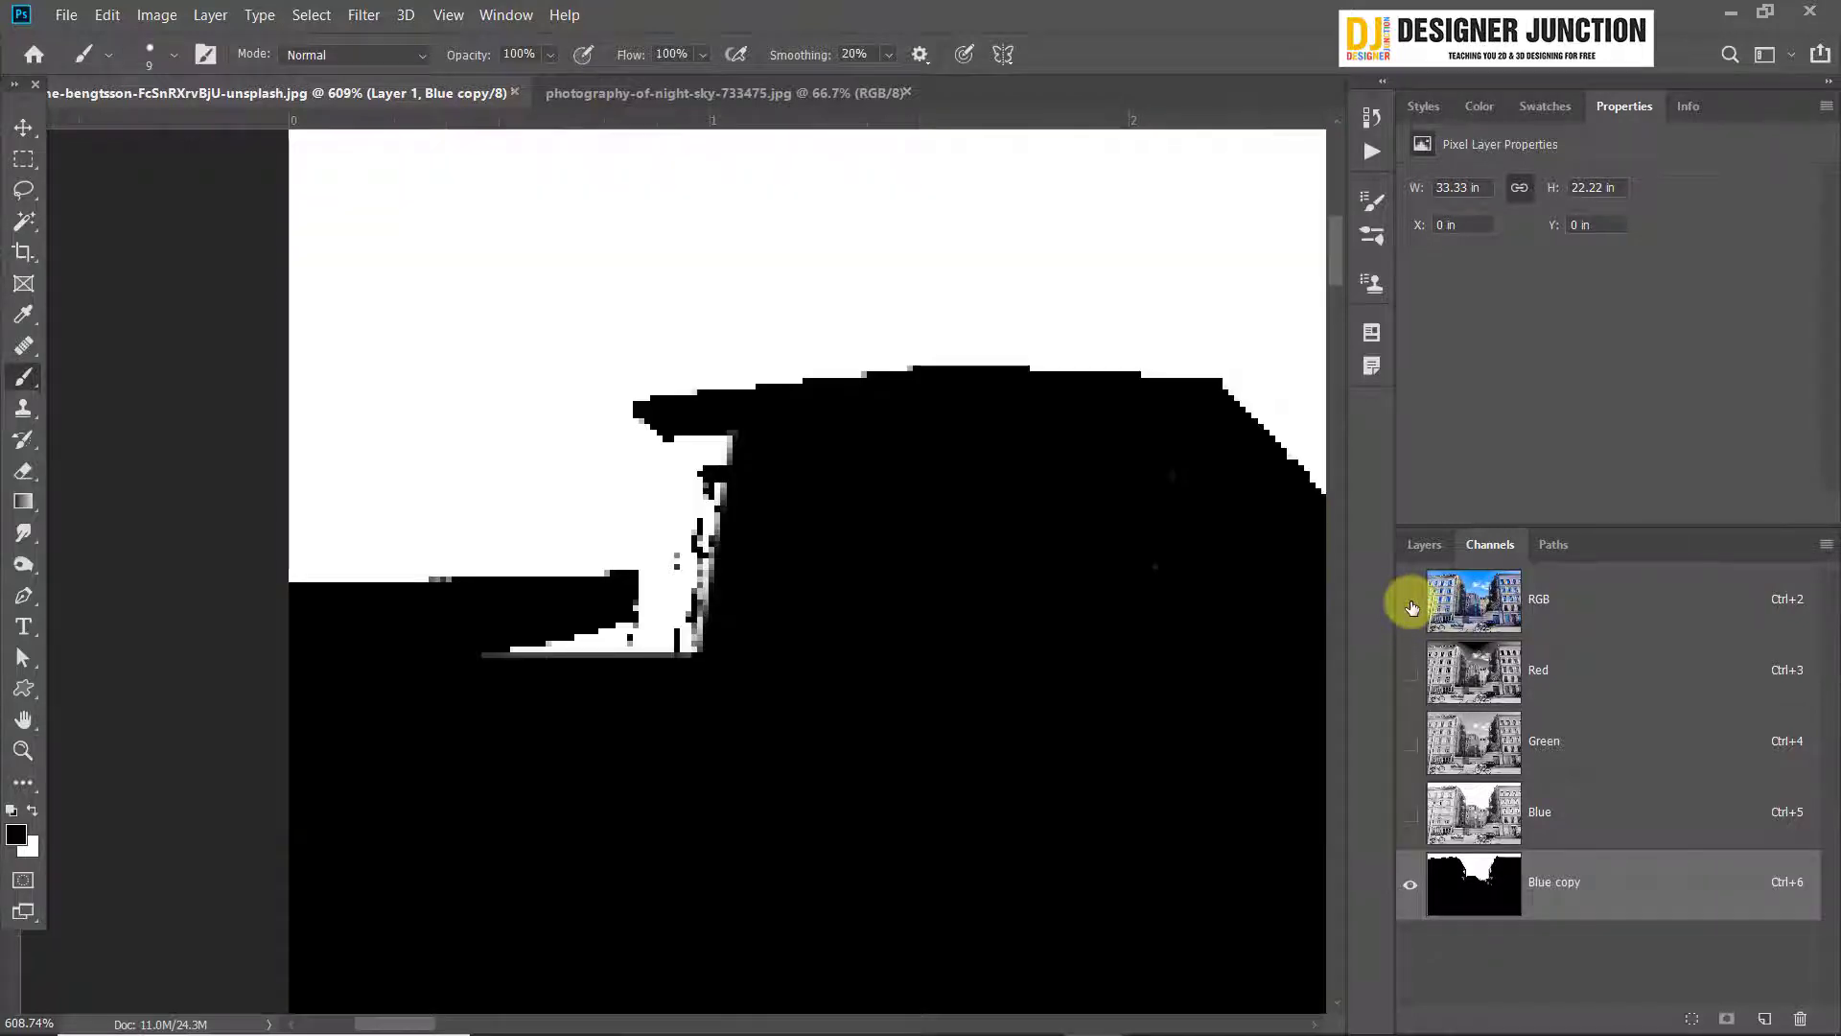
{"action": "left_click", "coordinate": [1411, 602]}
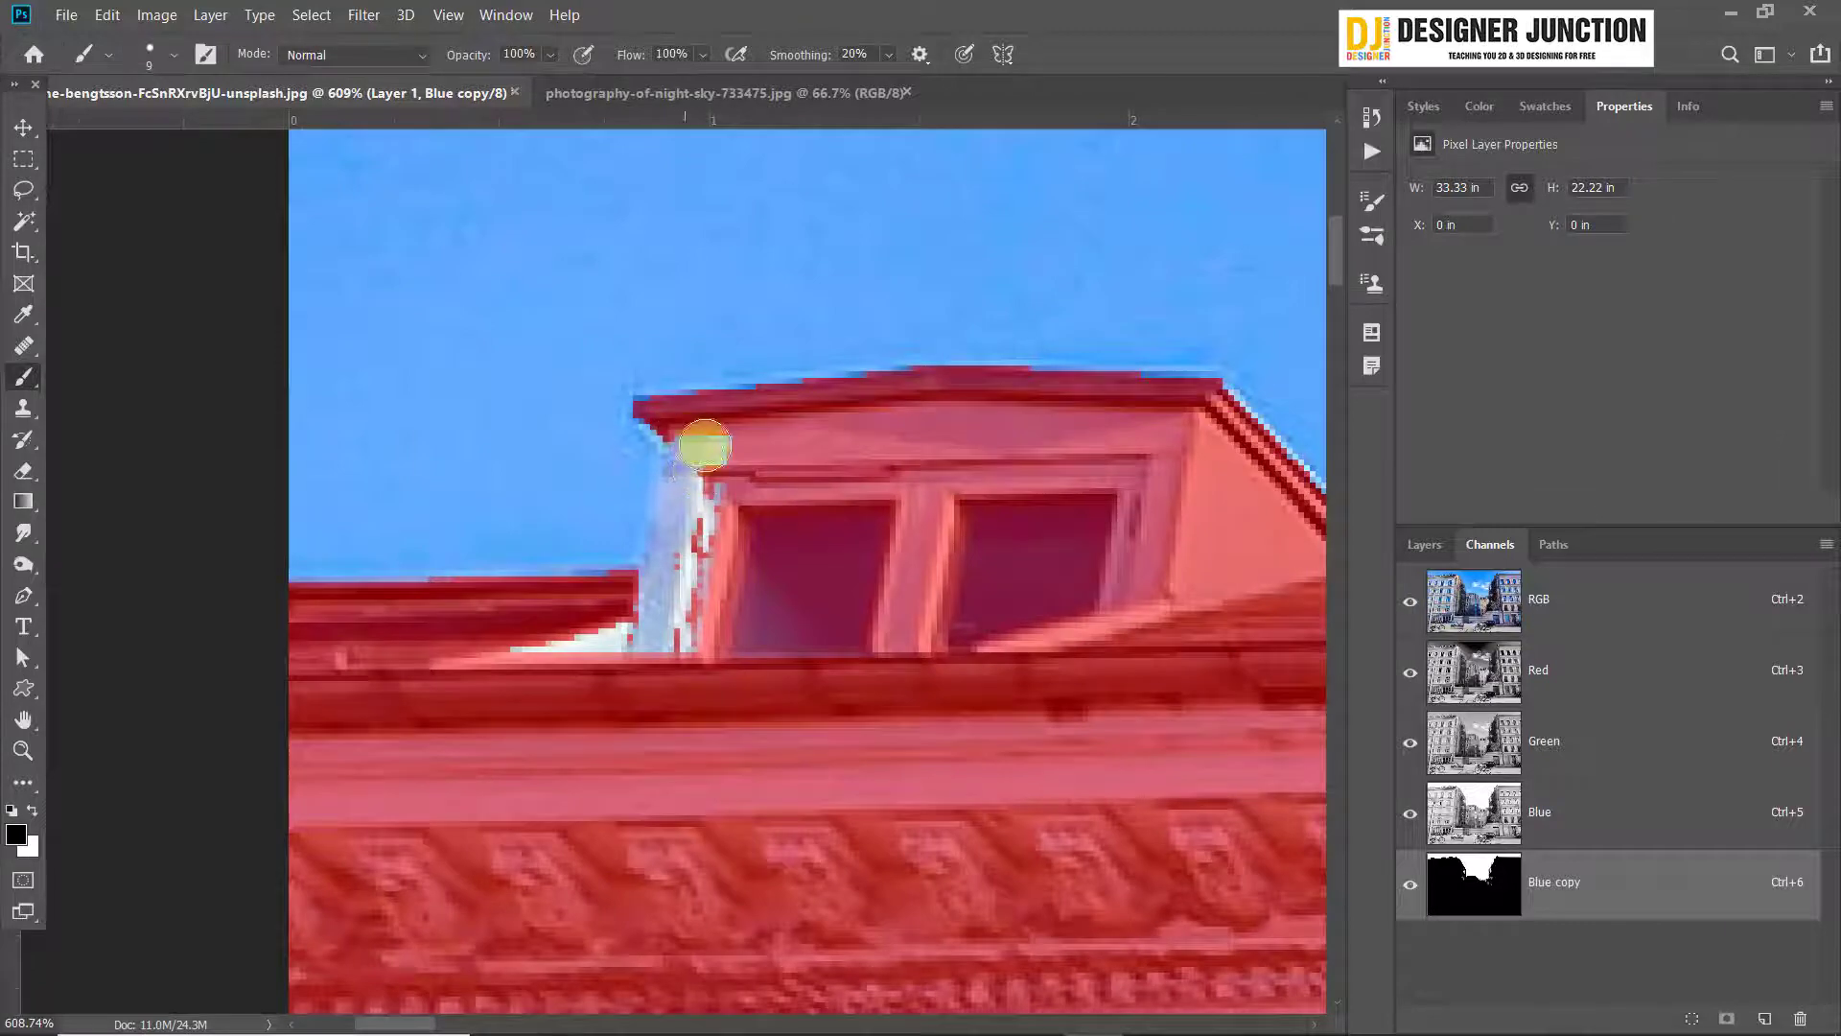
{"action": "mouse_move", "coordinate": [712, 469]}
{"action": "left_mouse_down"}
{"action": "mouse_move", "coordinate": [717, 608]}
{"action": "mouse_move", "coordinate": [717, 523]}
{"action": "mouse_move", "coordinate": [691, 634]}
{"action": "mouse_move", "coordinate": [538, 675]}
{"action": "mouse_move", "coordinate": [654, 650]}
{"action": "mouse_move", "coordinate": [679, 567]}
{"action": "left_mouse_up"}
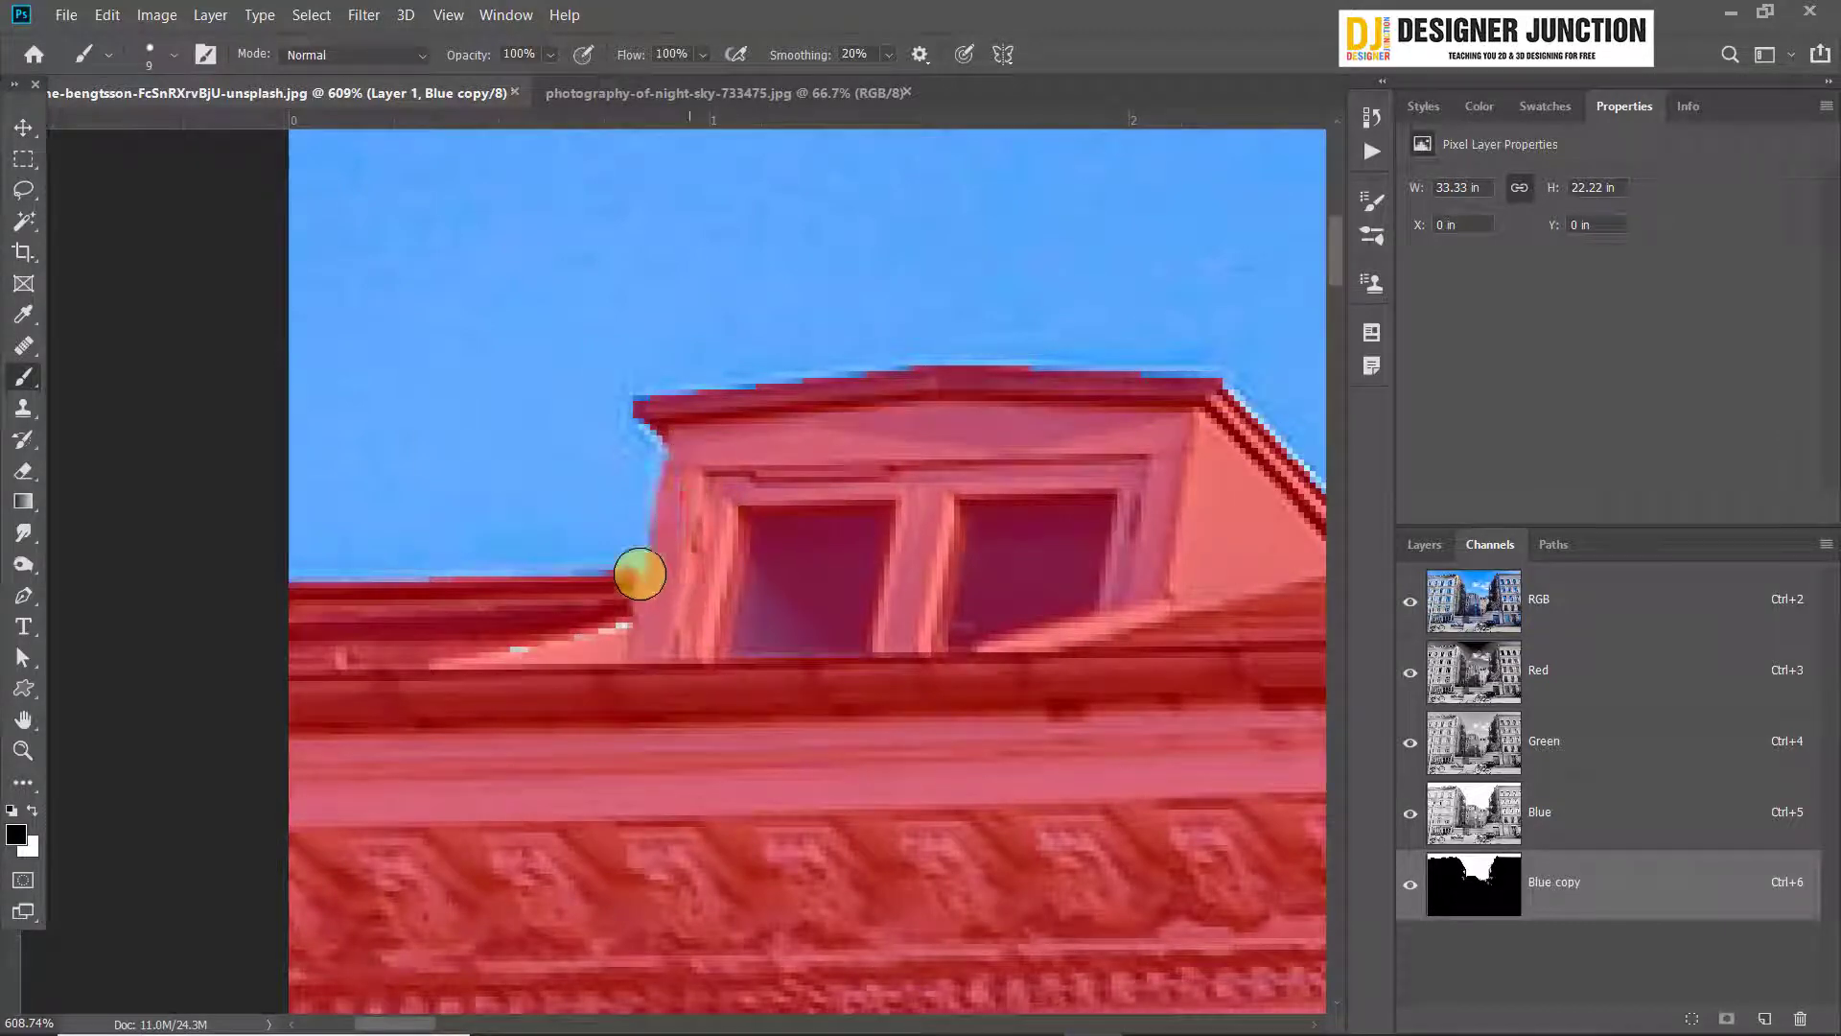
{"action": "scroll", "coordinate": [595, 538], "scroll_direction": "up", "scroll_amount": 4}
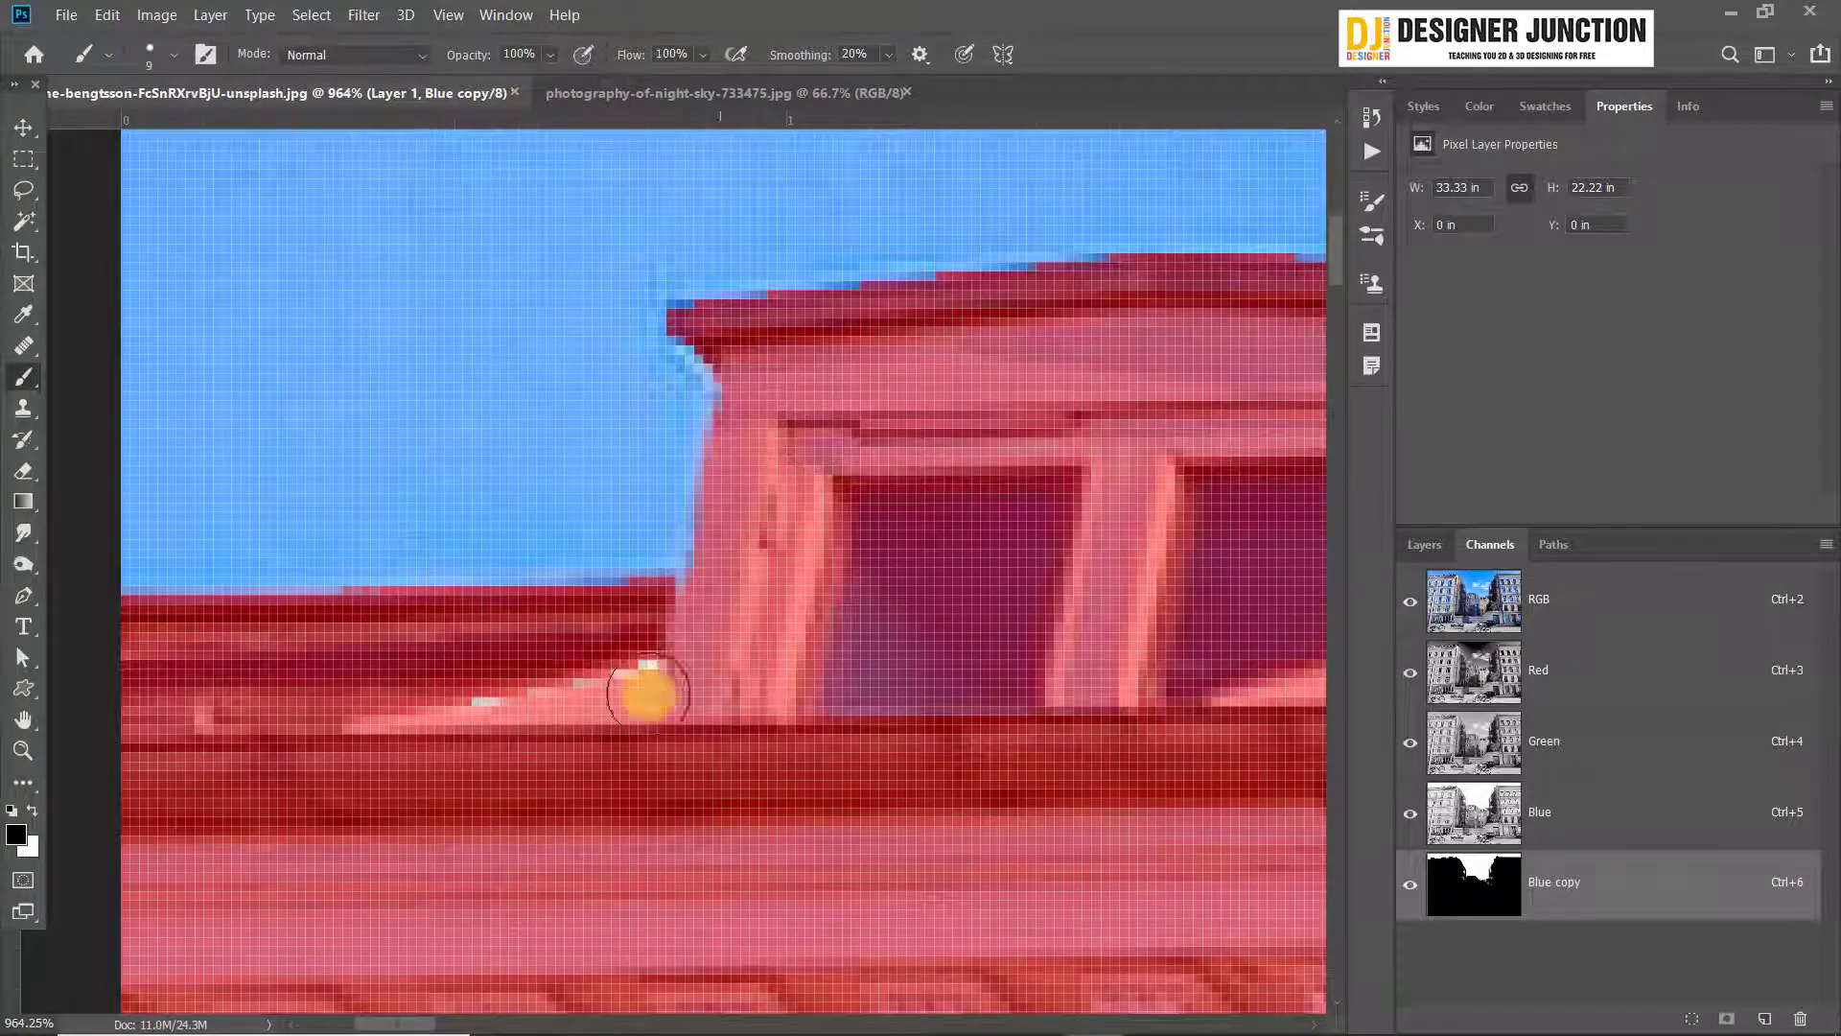
{"action": "left_click_drag", "start_coordinate": [649, 694], "coordinate": [469, 735]}
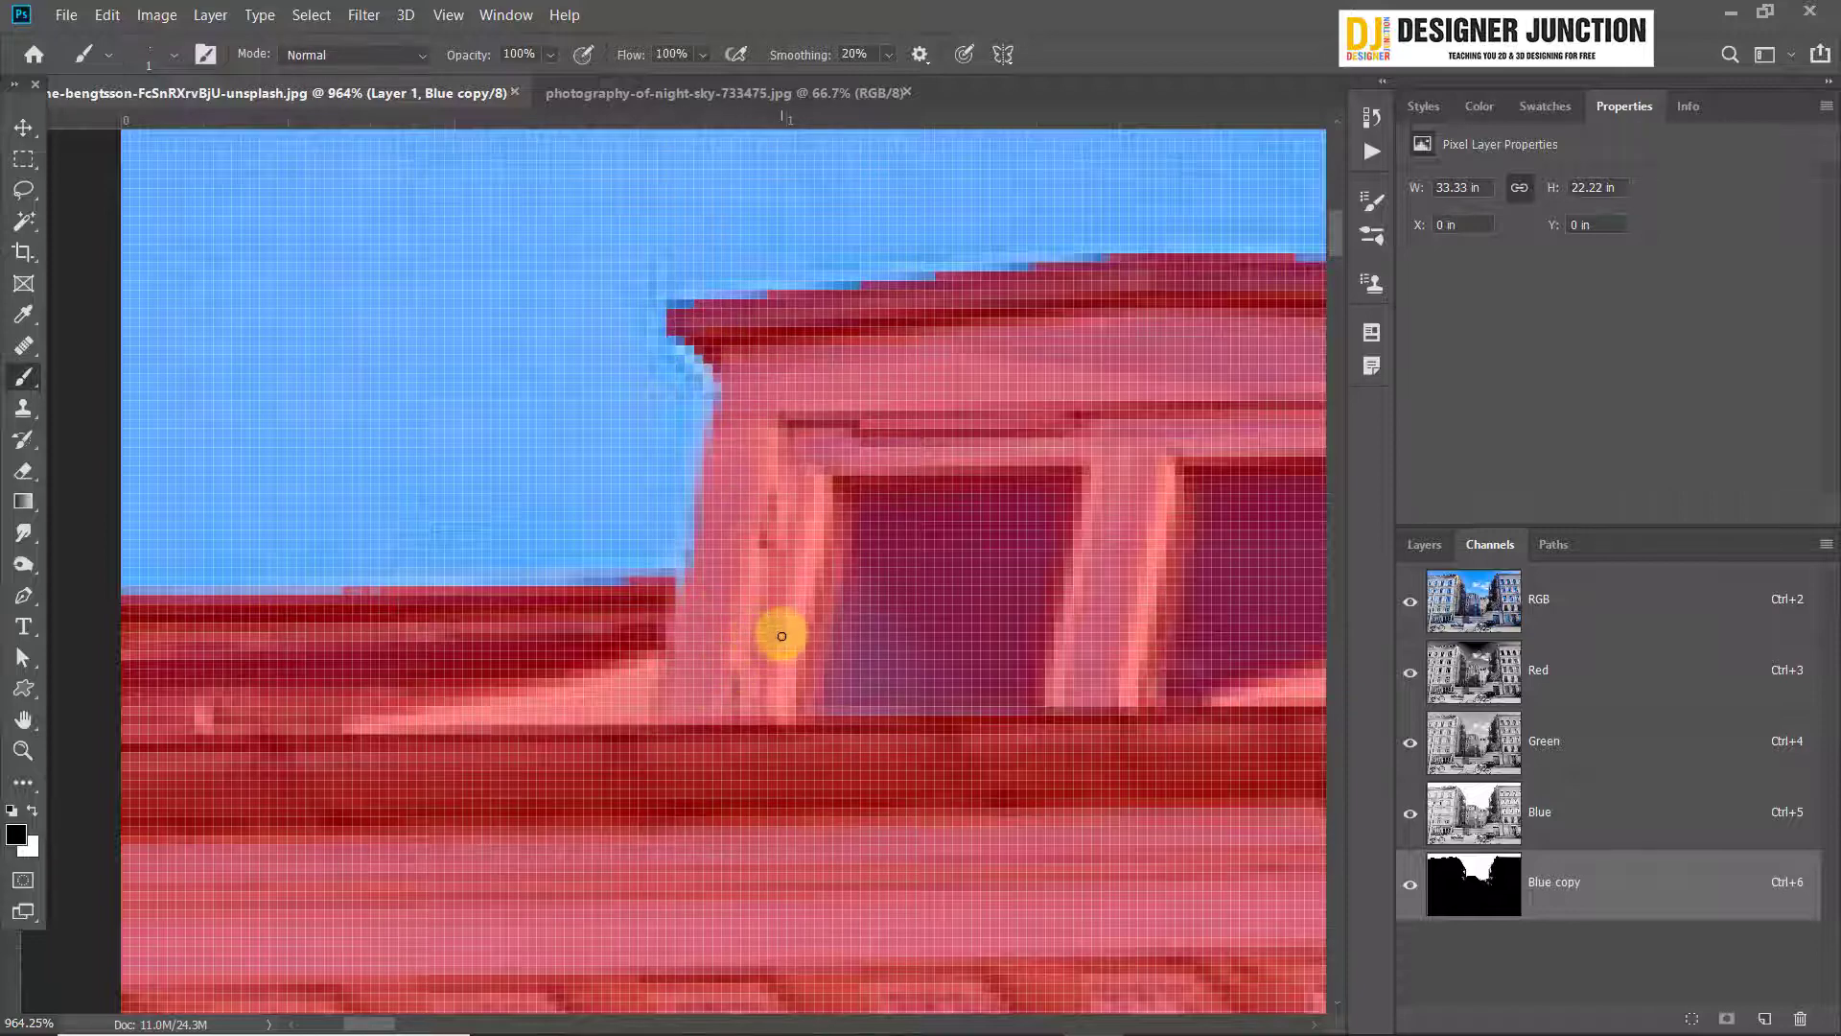
Enlarge the brush to 7 px and paint over the unmasked patch above the third dormer's window
{"action": "scroll", "coordinate": [782, 636], "scroll_direction": "down", "scroll_amount": 5}
{"action": "left_click_drag", "start_coordinate": [1016, 610], "coordinate": [205, 498]}
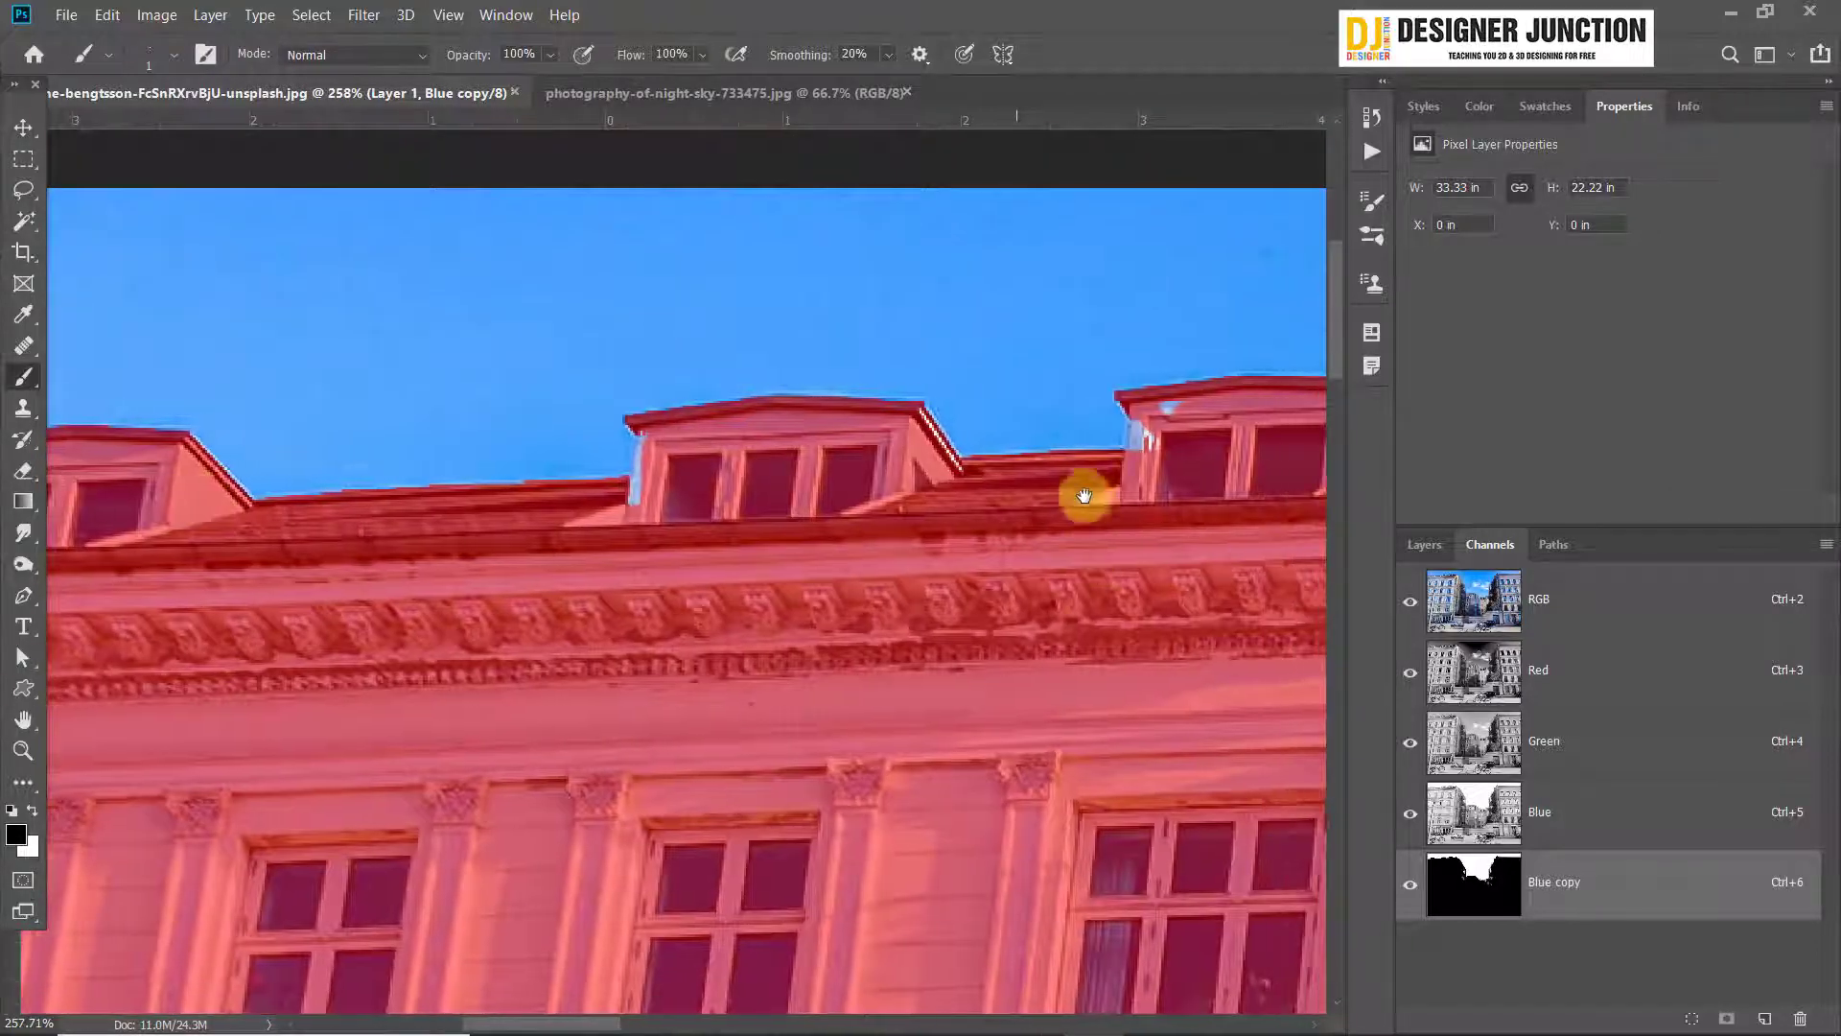
{"action": "scroll", "coordinate": [1179, 412], "scroll_direction": "up", "scroll_amount": 4}
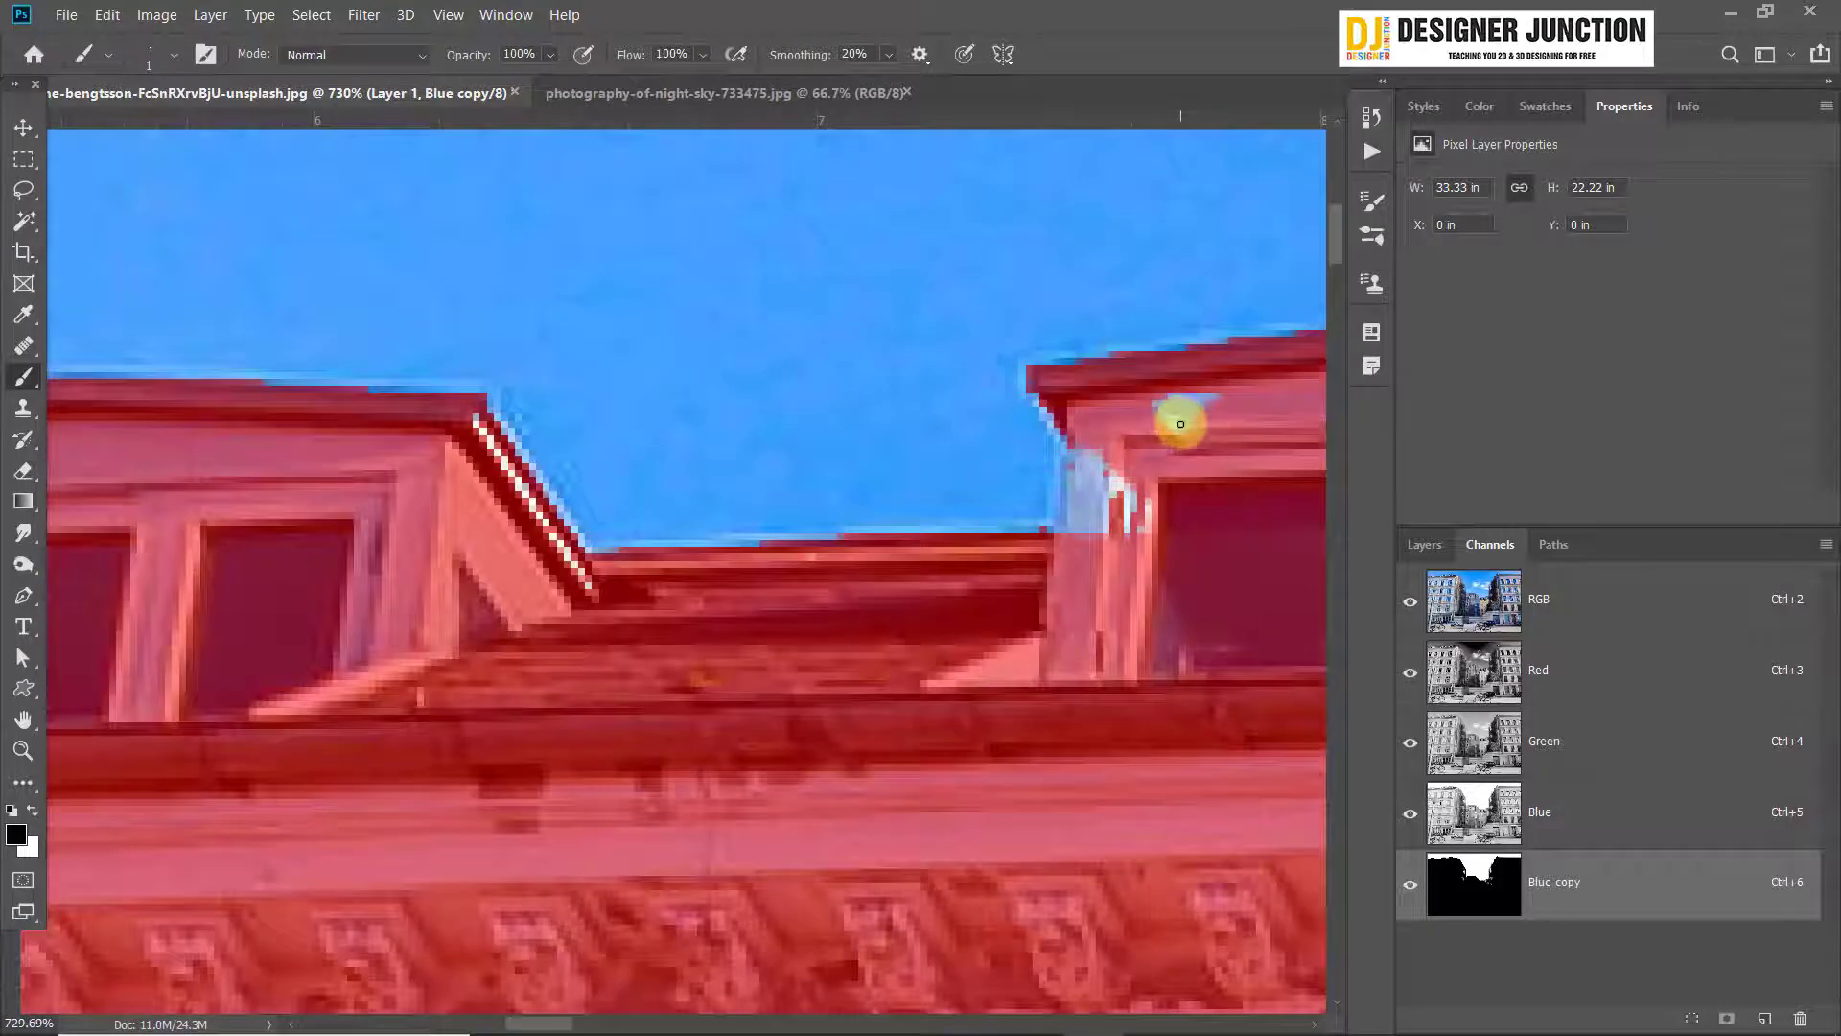
{"action": "left_click_drag", "start_coordinate": [1172, 416], "coordinate": [1226, 413]}
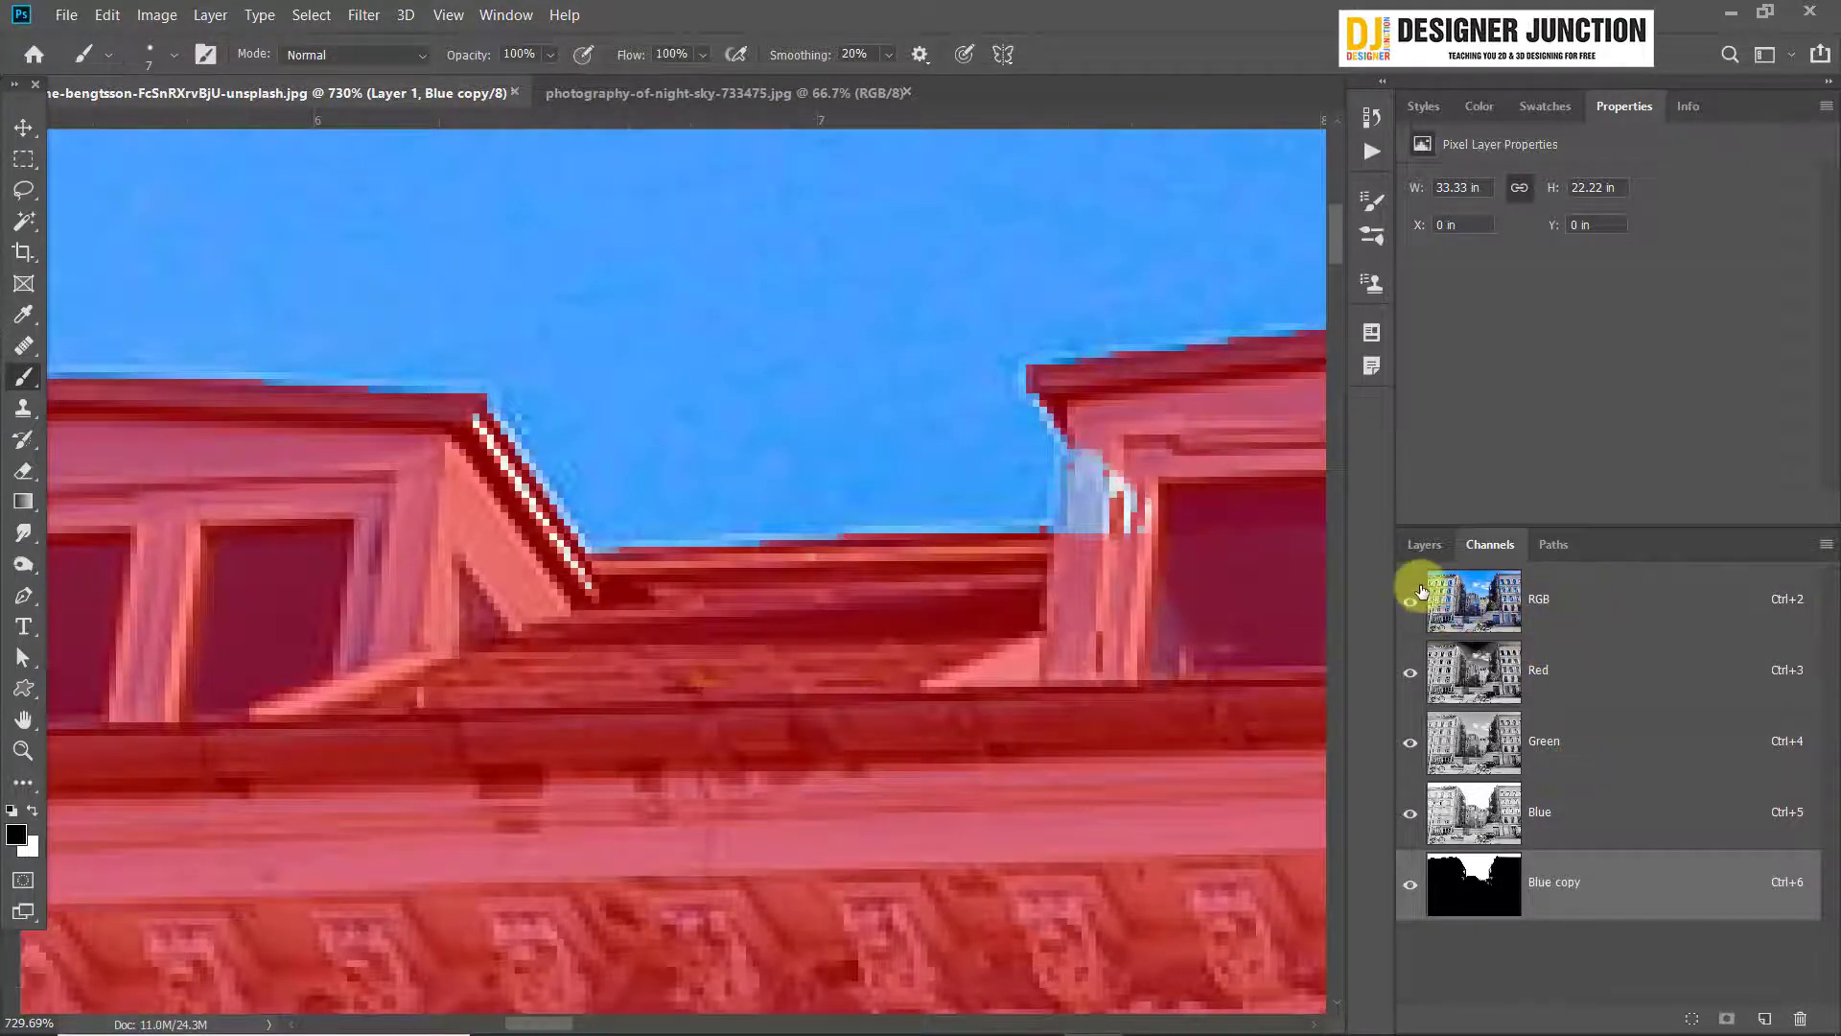
Compare the mask with the RGB image, then mask the third dormer's side and the second dormer's slanted roof edge
{"action": "left_click", "coordinate": [1414, 895]}
{"action": "left_click", "coordinate": [1416, 882]}
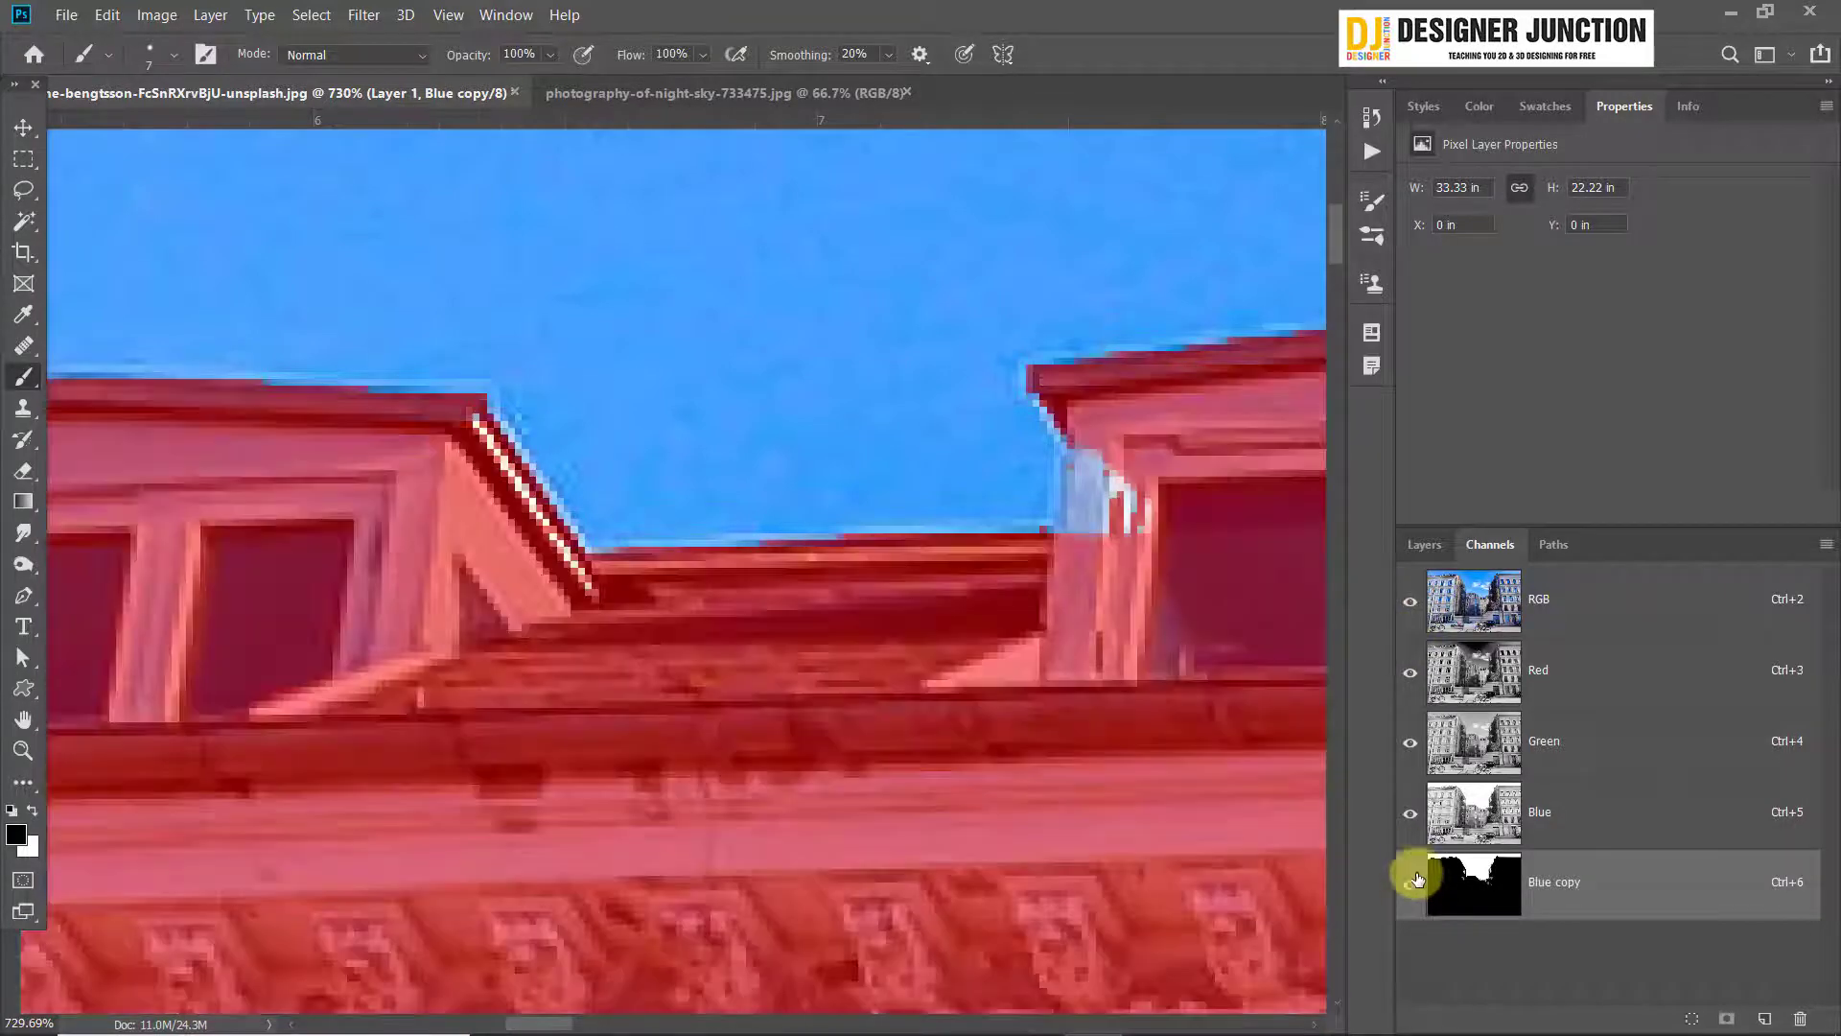
{"action": "left_click_drag", "start_coordinate": [1416, 834], "coordinate": [1378, 581]}
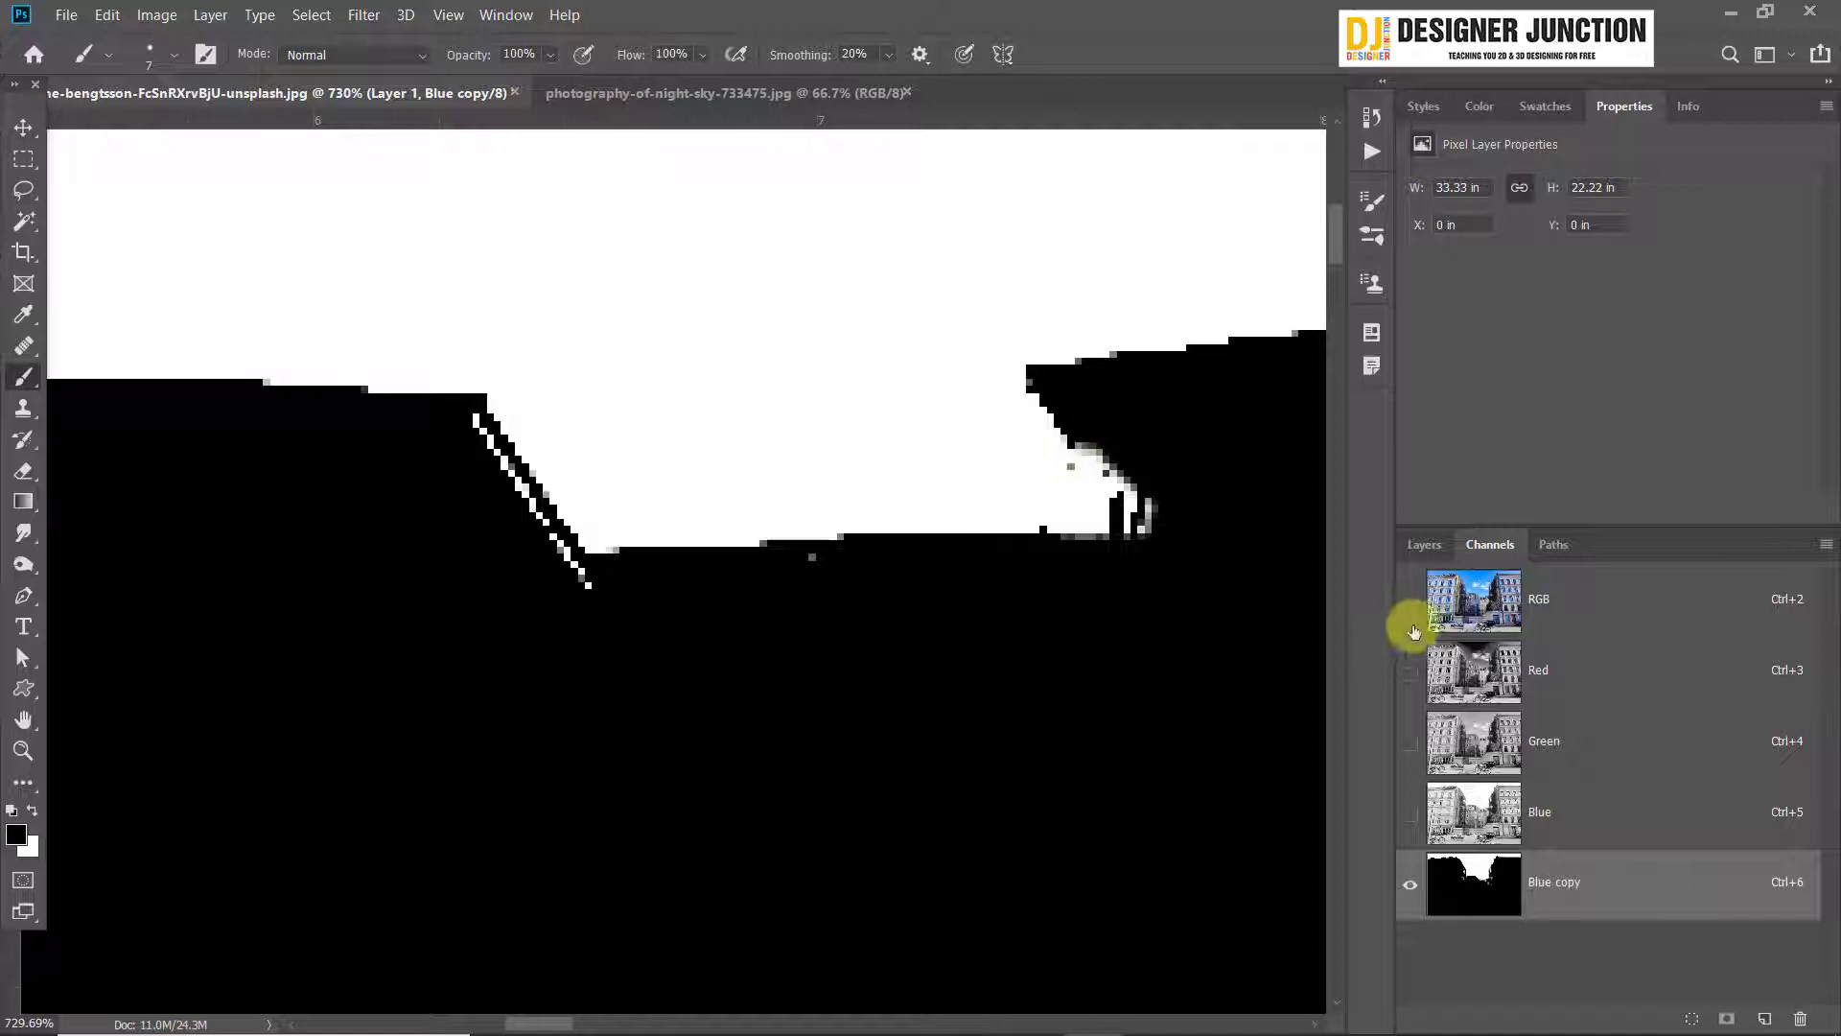
{"action": "left_click", "coordinate": [1414, 632]}
{"action": "left_click", "coordinate": [1409, 606]}
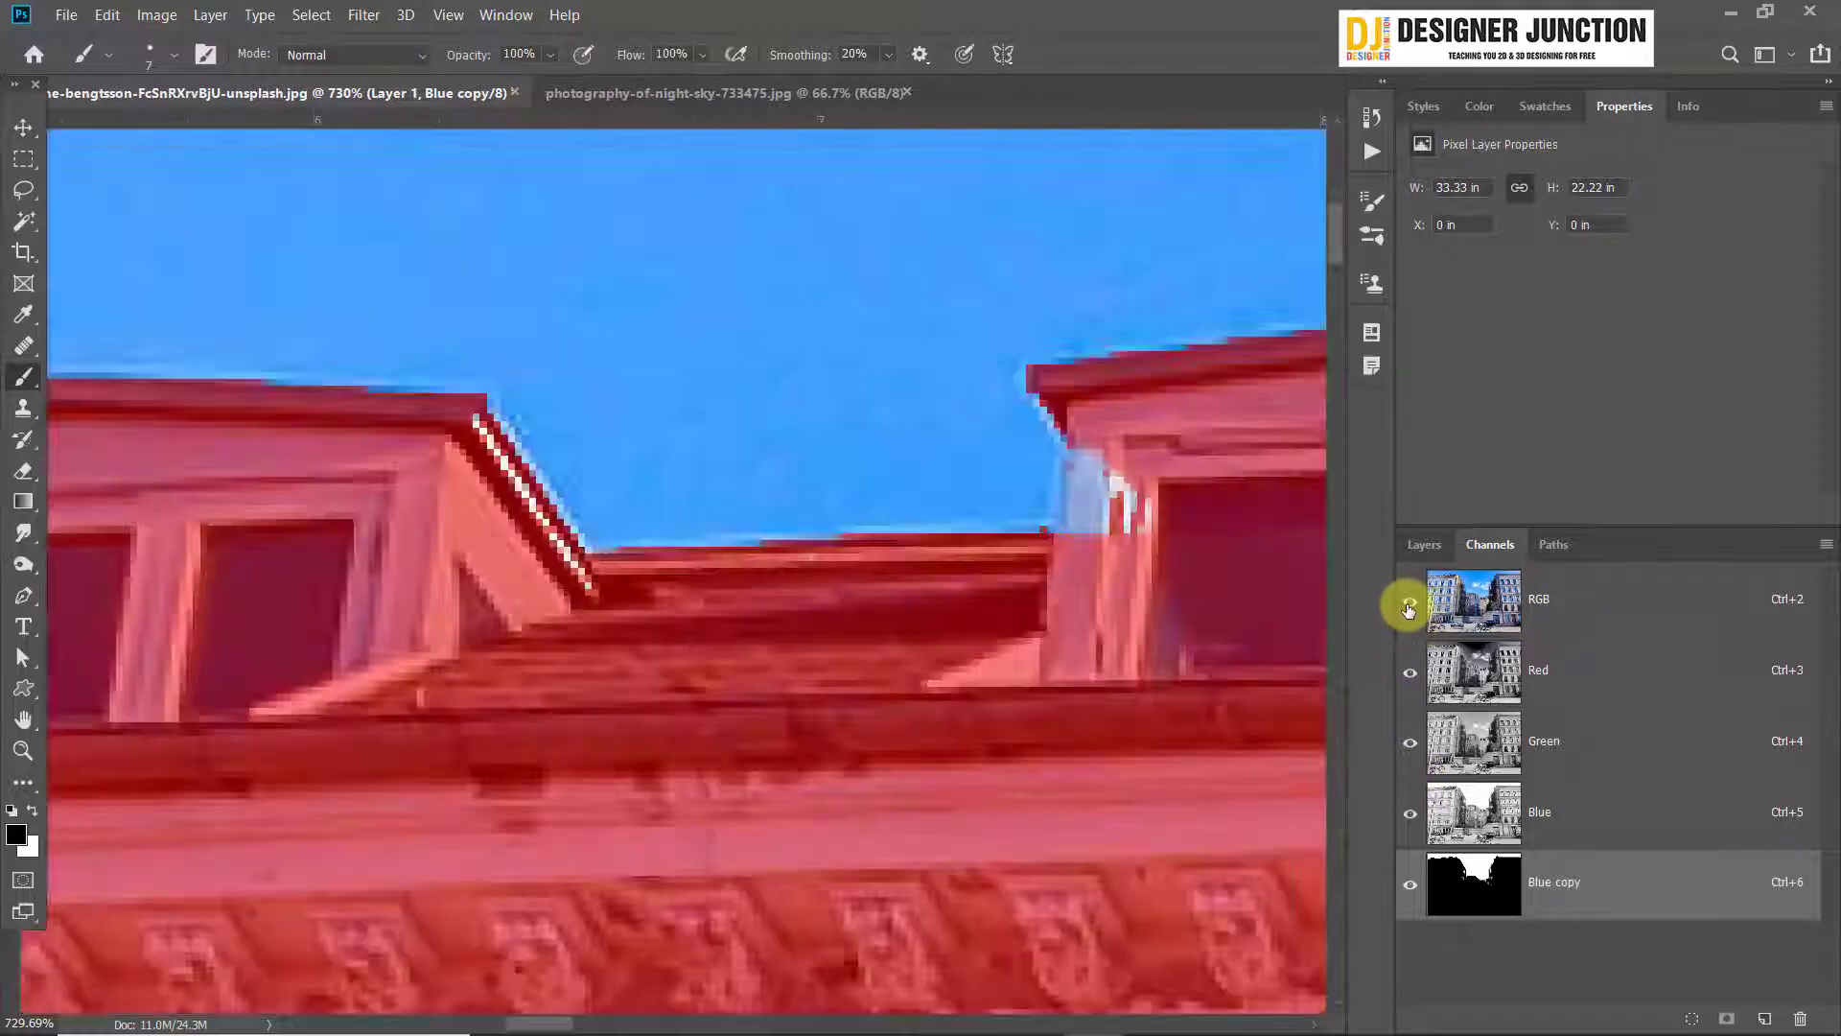
{"action": "left_click", "coordinate": [1409, 606]}
{"action": "left_click", "coordinate": [1409, 606]}
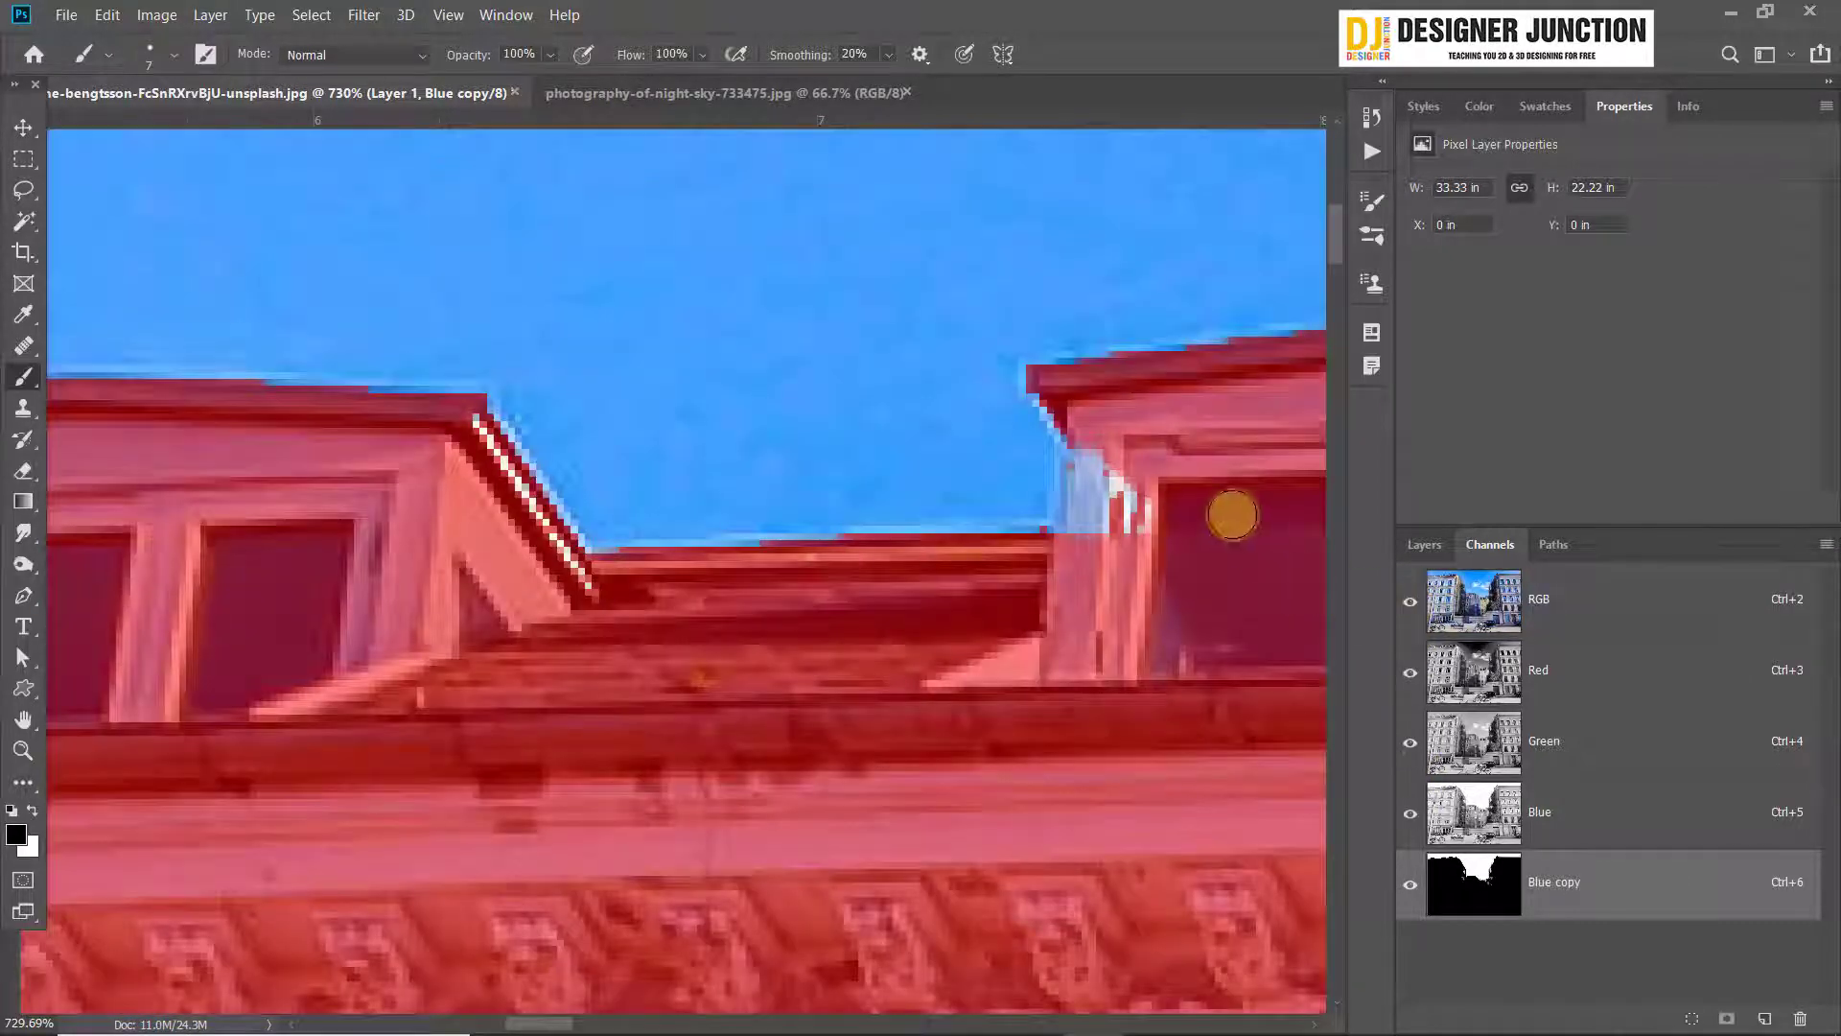
{"action": "mouse_move", "coordinate": [1110, 451]}
{"action": "left_mouse_down"}
{"action": "mouse_move", "coordinate": [1097, 530]}
{"action": "mouse_move", "coordinate": [1093, 498]}
{"action": "mouse_move", "coordinate": [1225, 671]}
{"action": "left_mouse_up"}
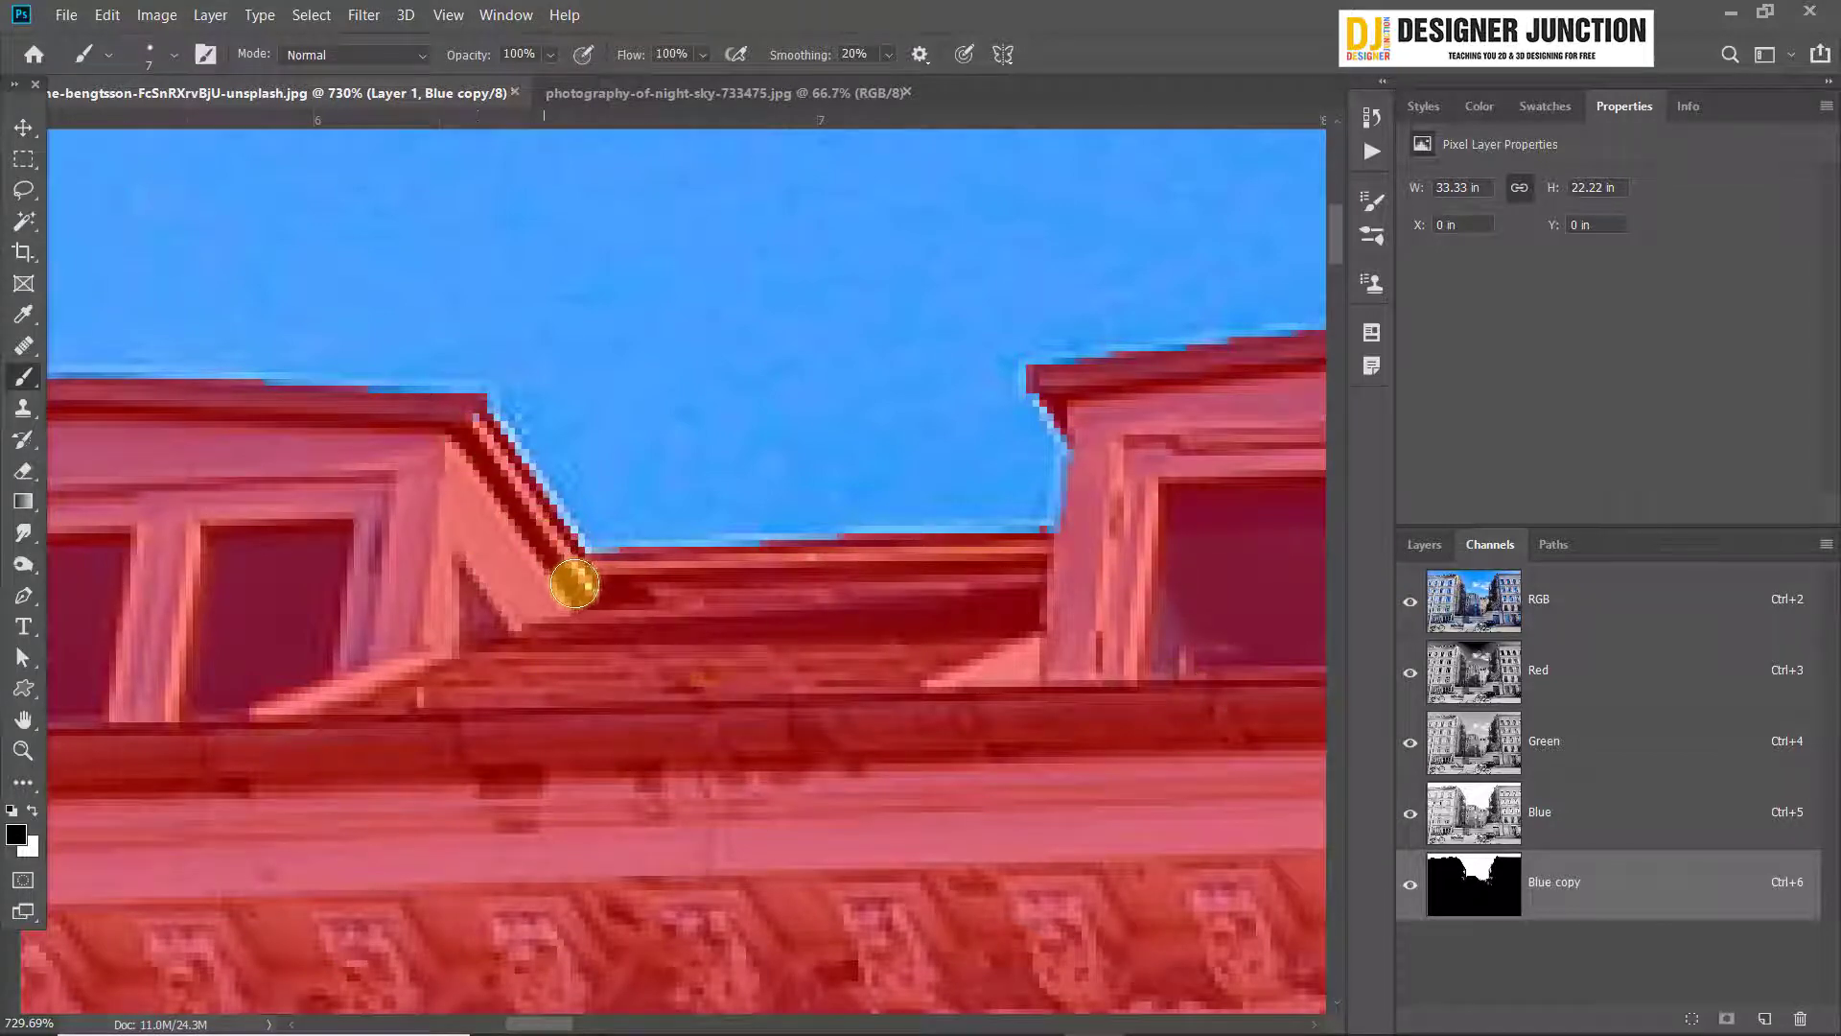
Paint over the unmasked vertical strip and the corner under the eave on the second dormer's side
{"action": "scroll", "coordinate": [574, 584], "scroll_direction": "down", "scroll_amount": 6}
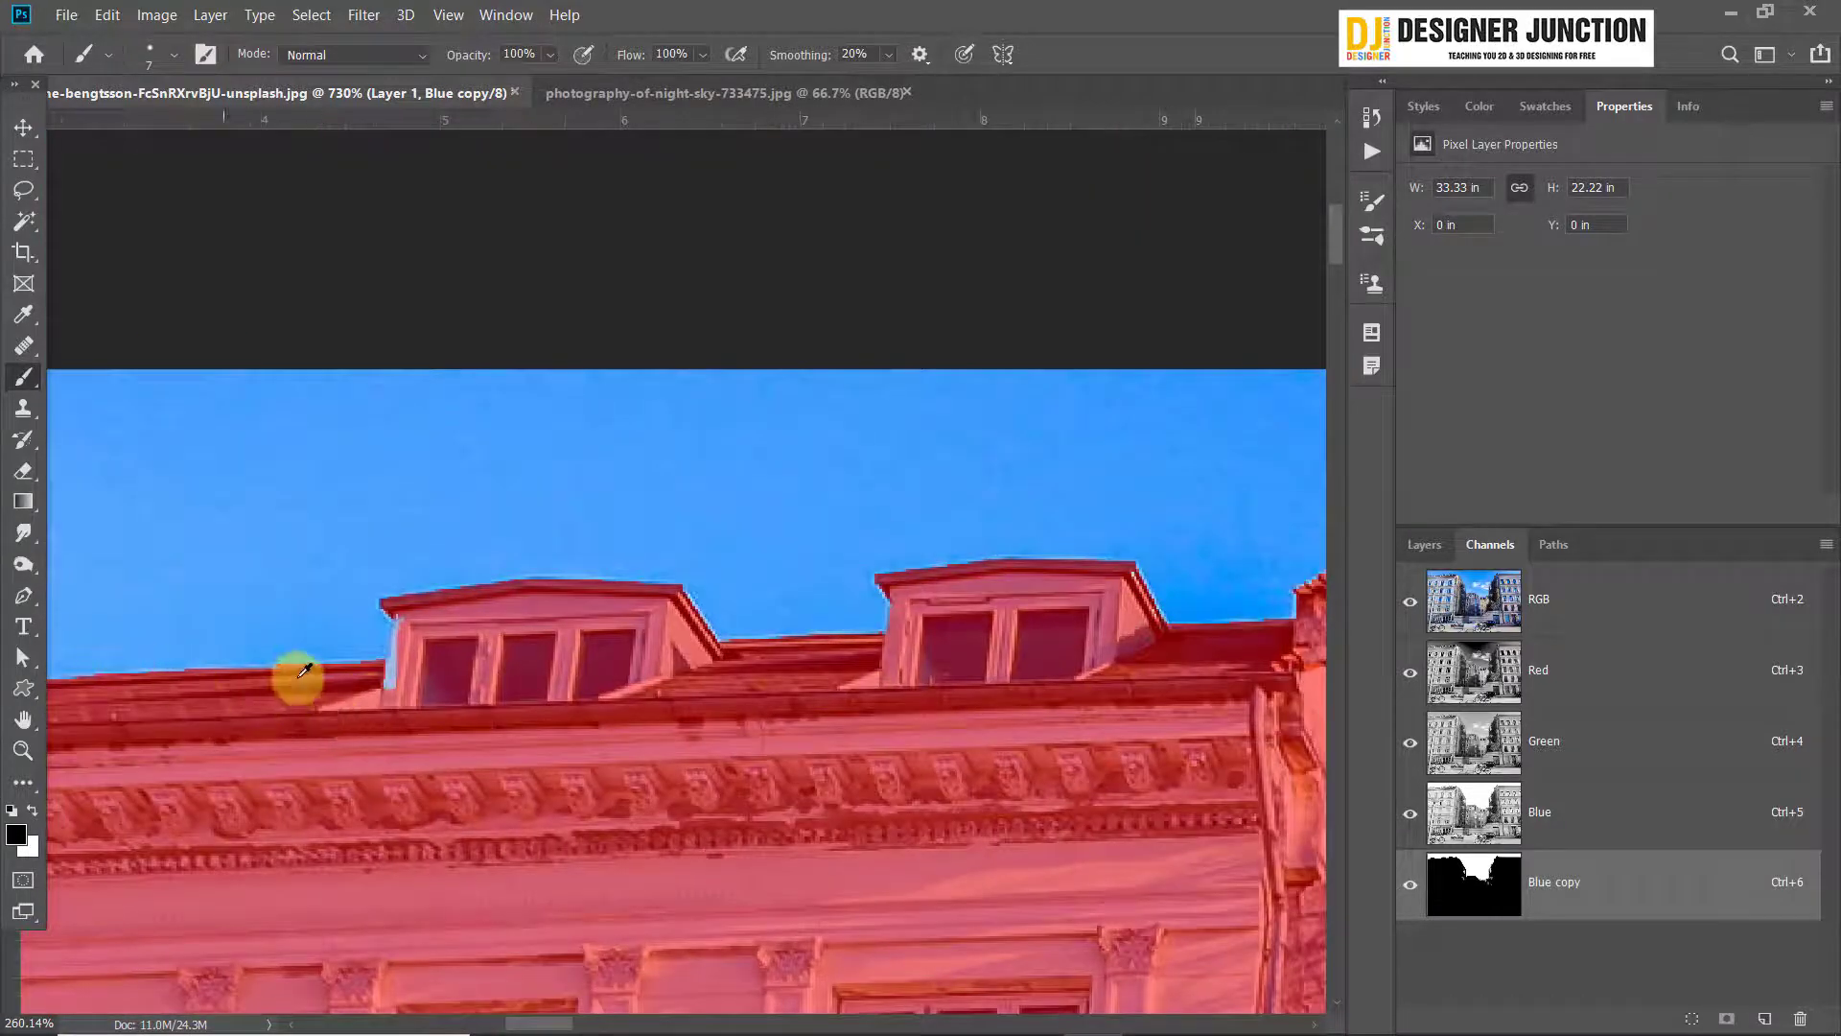
{"action": "scroll", "coordinate": [367, 655], "scroll_direction": "up", "scroll_amount": 6}
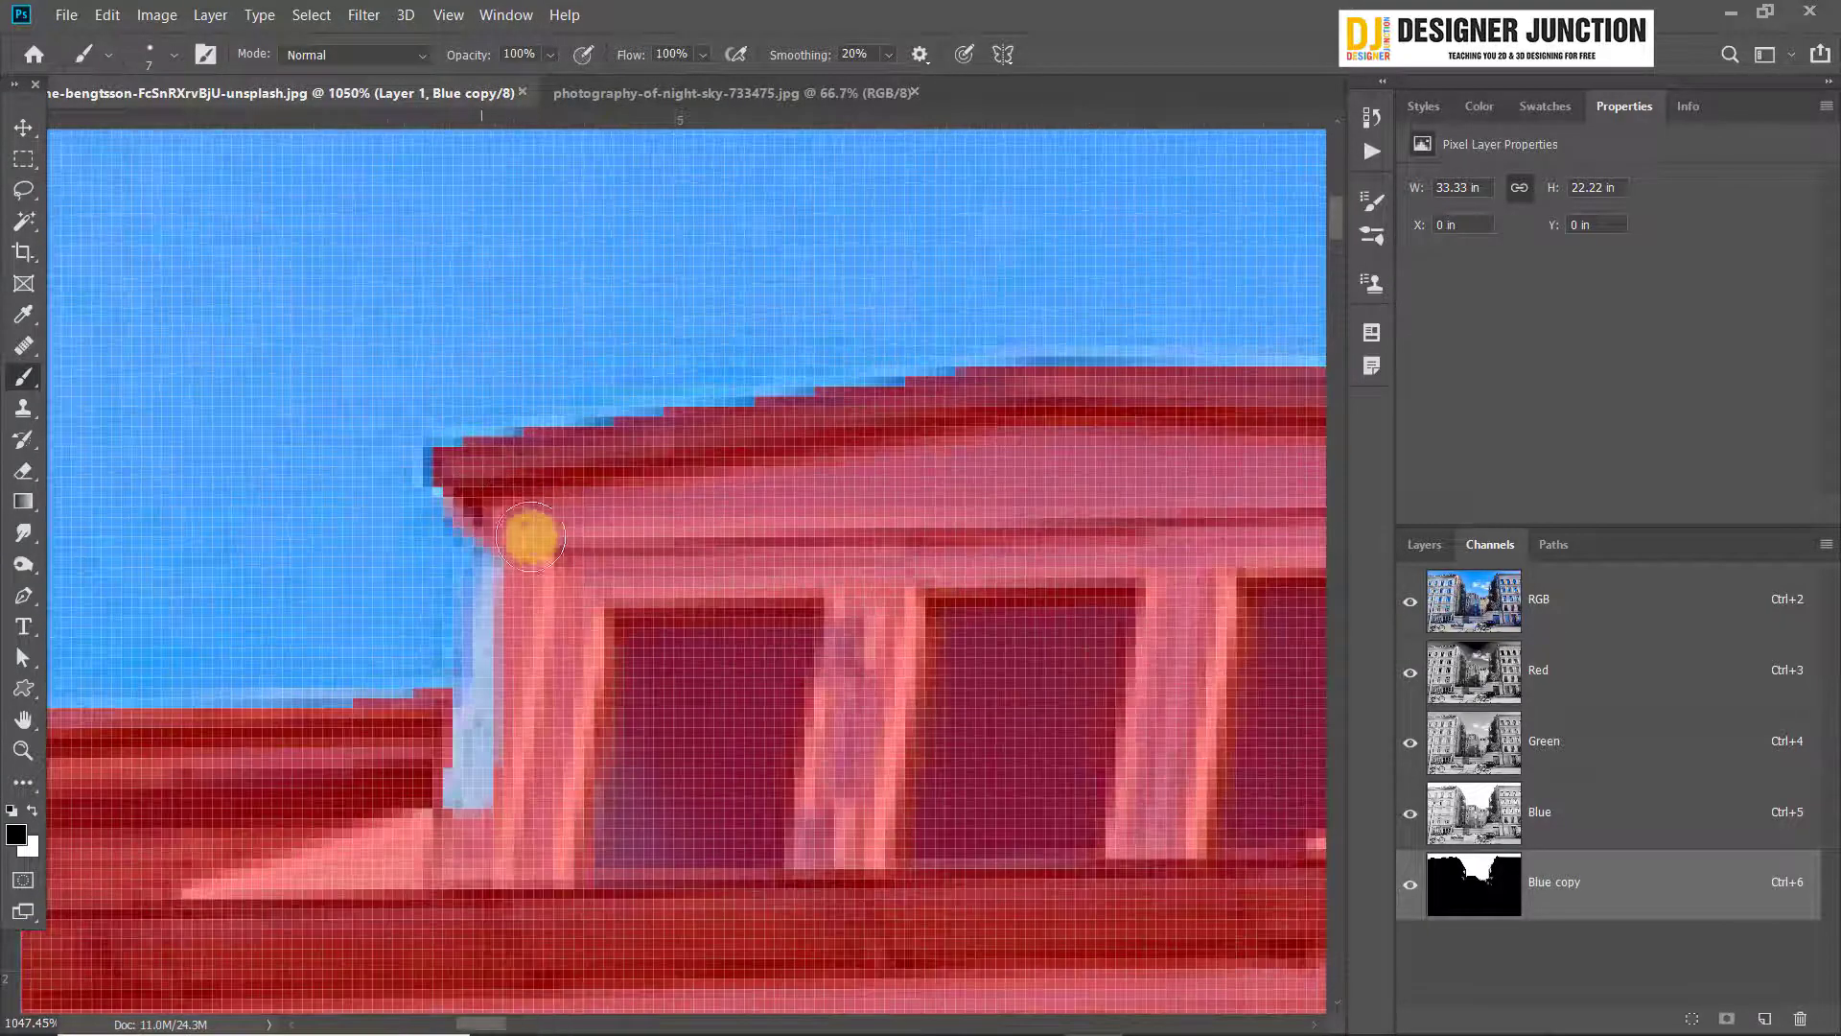
{"action": "mouse_move", "coordinate": [530, 537]}
{"action": "left_mouse_down"}
{"action": "mouse_move", "coordinate": [476, 690]}
{"action": "mouse_move", "coordinate": [460, 825]}
{"action": "left_mouse_up"}
{"action": "key", "text": "z"}
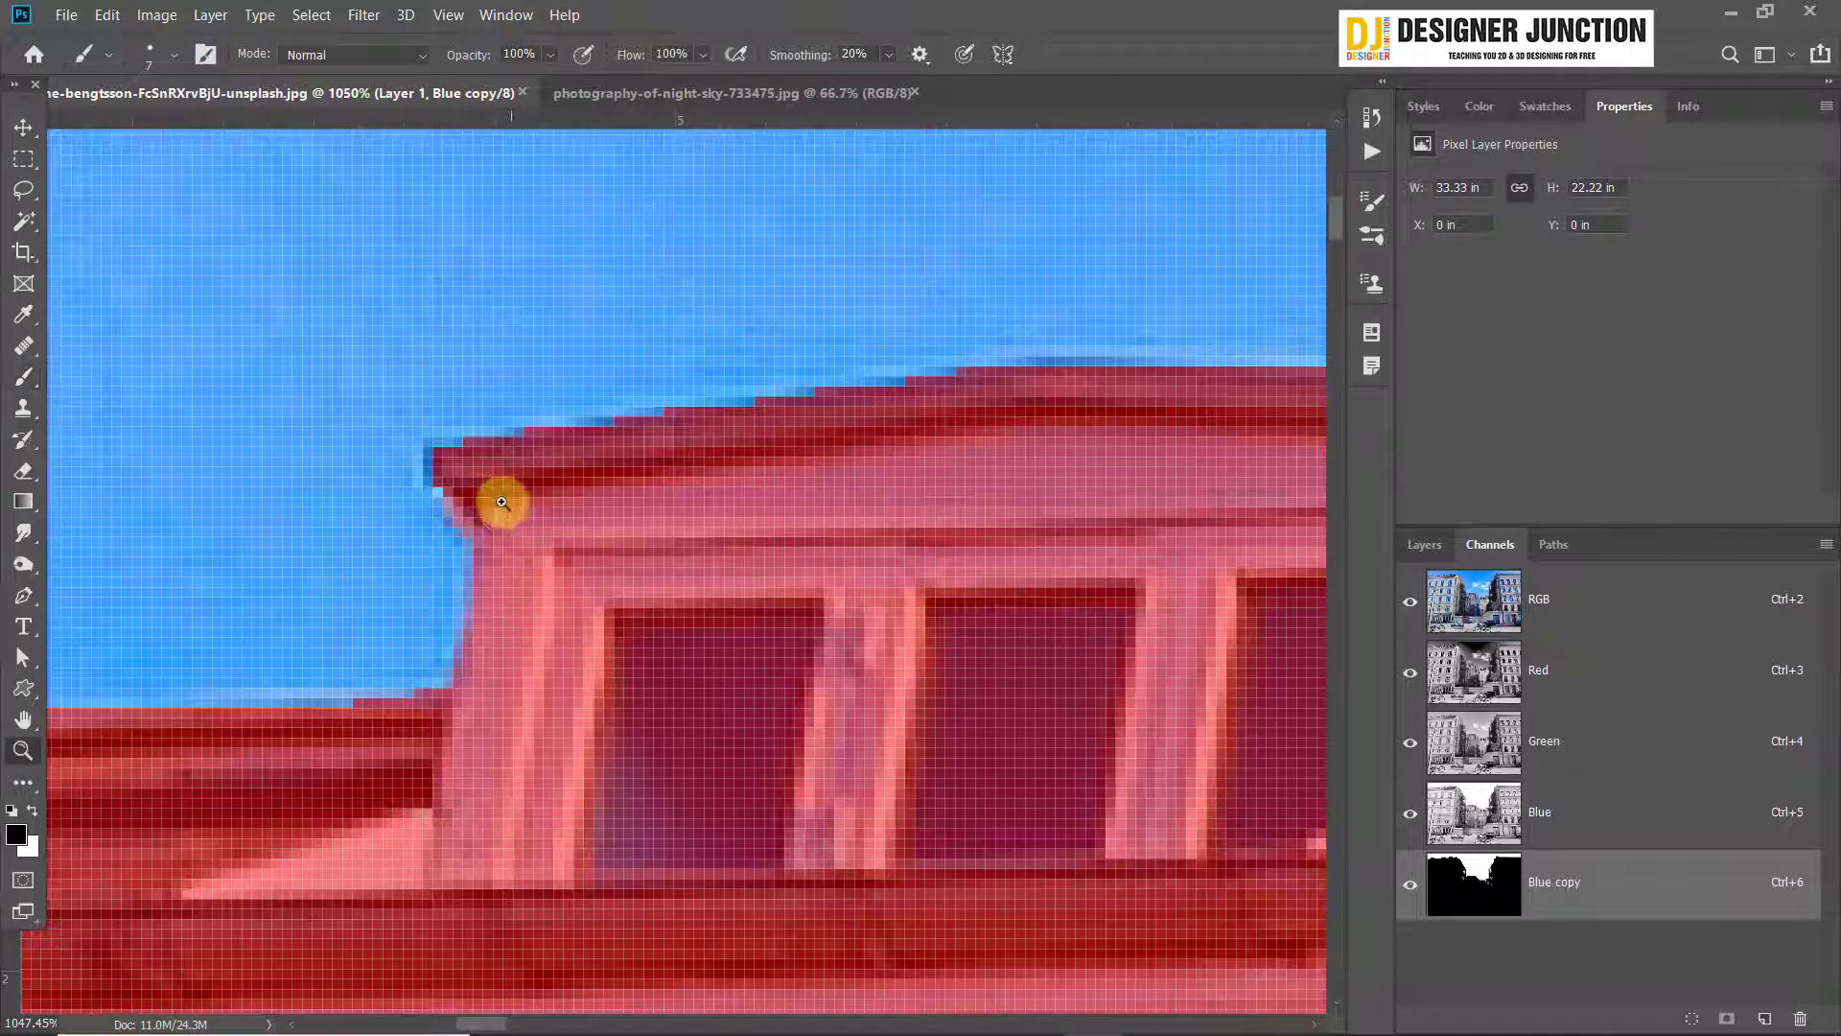
{"action": "key", "text": "ctrl+z"}
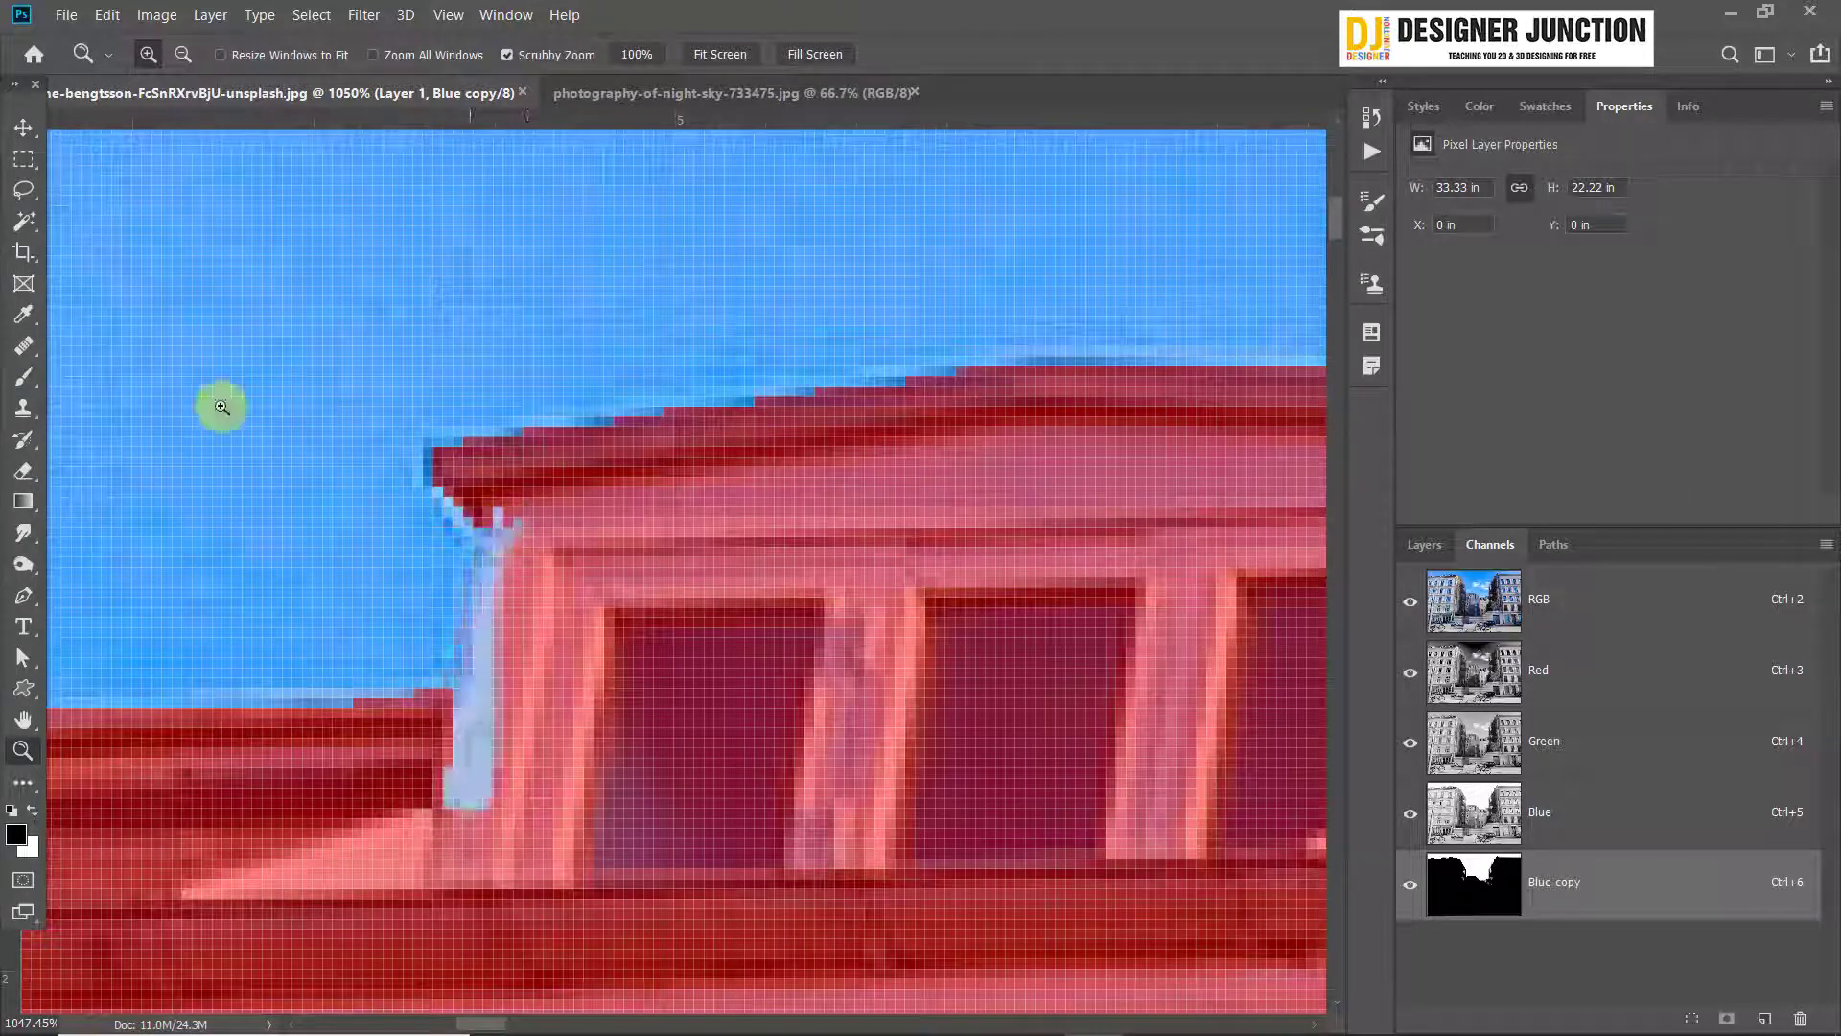
{"action": "left_click", "coordinate": [23, 376]}
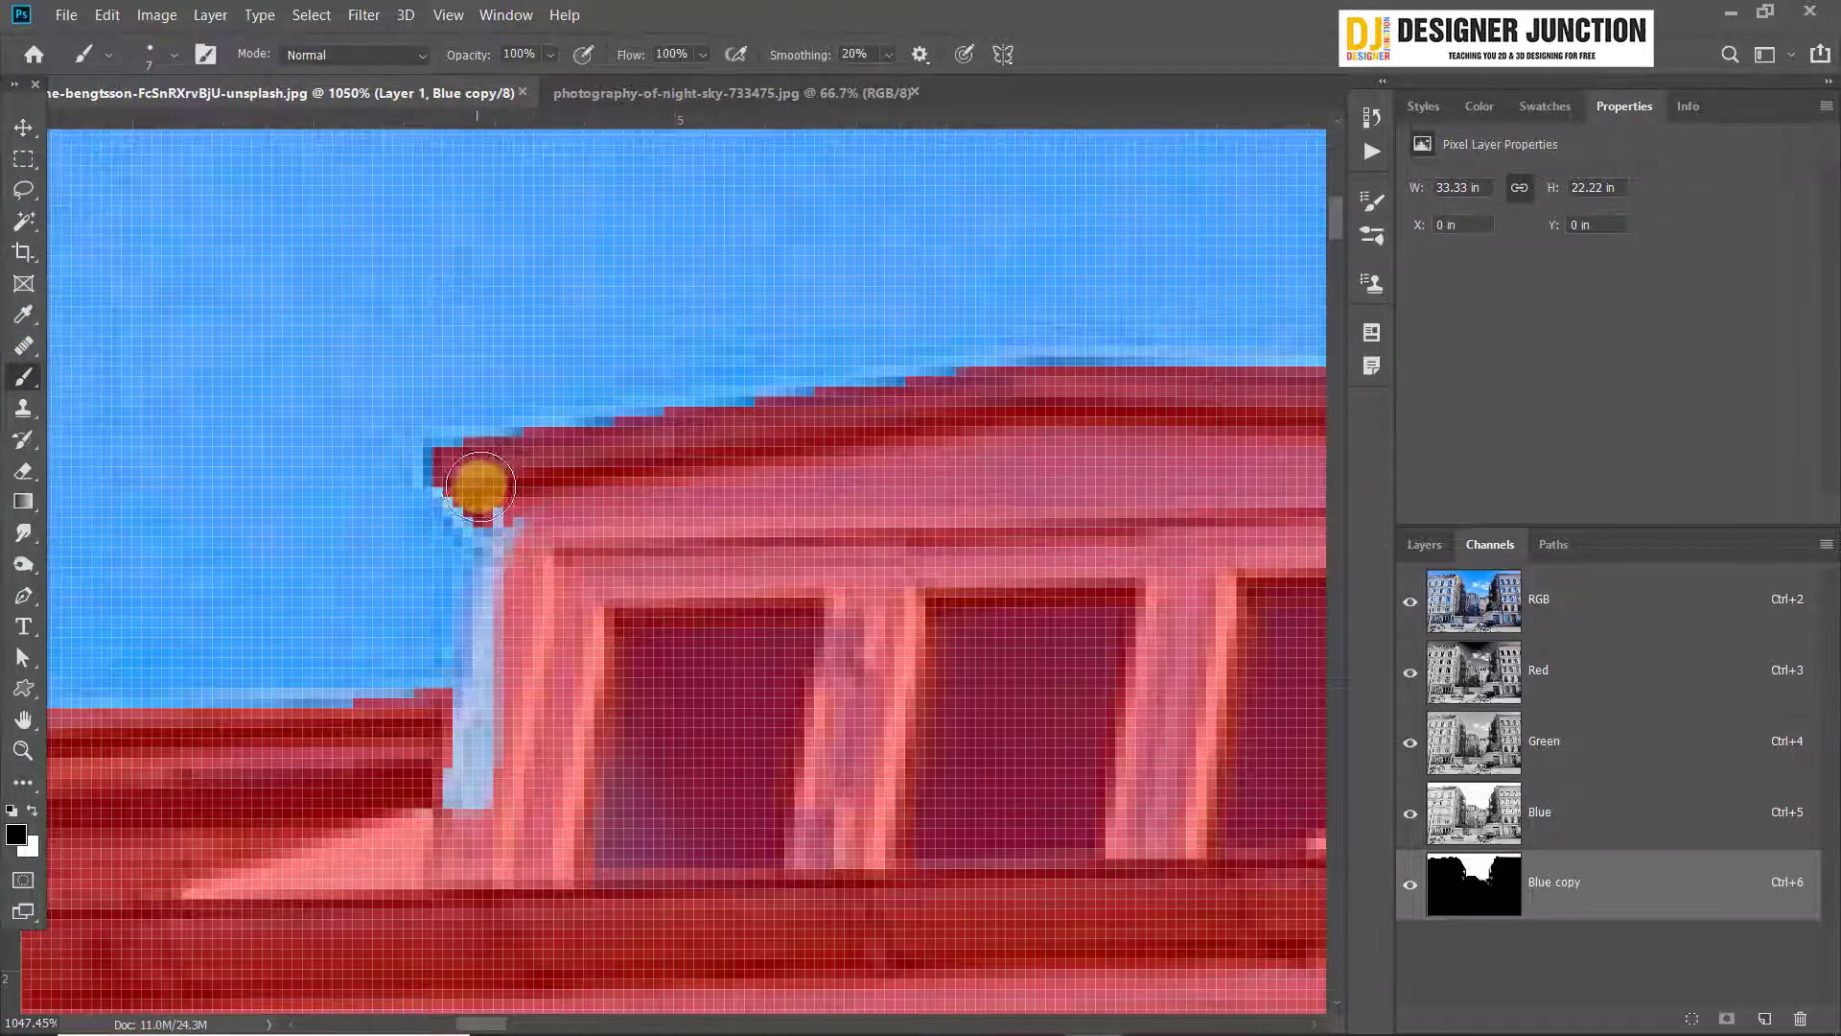
{"action": "mouse_move", "coordinate": [478, 487]}
{"action": "left_mouse_down"}
{"action": "mouse_move", "coordinate": [580, 601]}
{"action": "mouse_move", "coordinate": [567, 624]}
{"action": "mouse_move", "coordinate": [522, 574]}
{"action": "mouse_move", "coordinate": [511, 594]}
{"action": "mouse_move", "coordinate": [510, 532]}
{"action": "mouse_move", "coordinate": [508, 801]}
{"action": "mouse_move", "coordinate": [515, 732]}
{"action": "mouse_move", "coordinate": [461, 742]}
{"action": "mouse_move", "coordinate": [502, 712]}
{"action": "mouse_move", "coordinate": [521, 769]}
{"action": "left_mouse_up"}
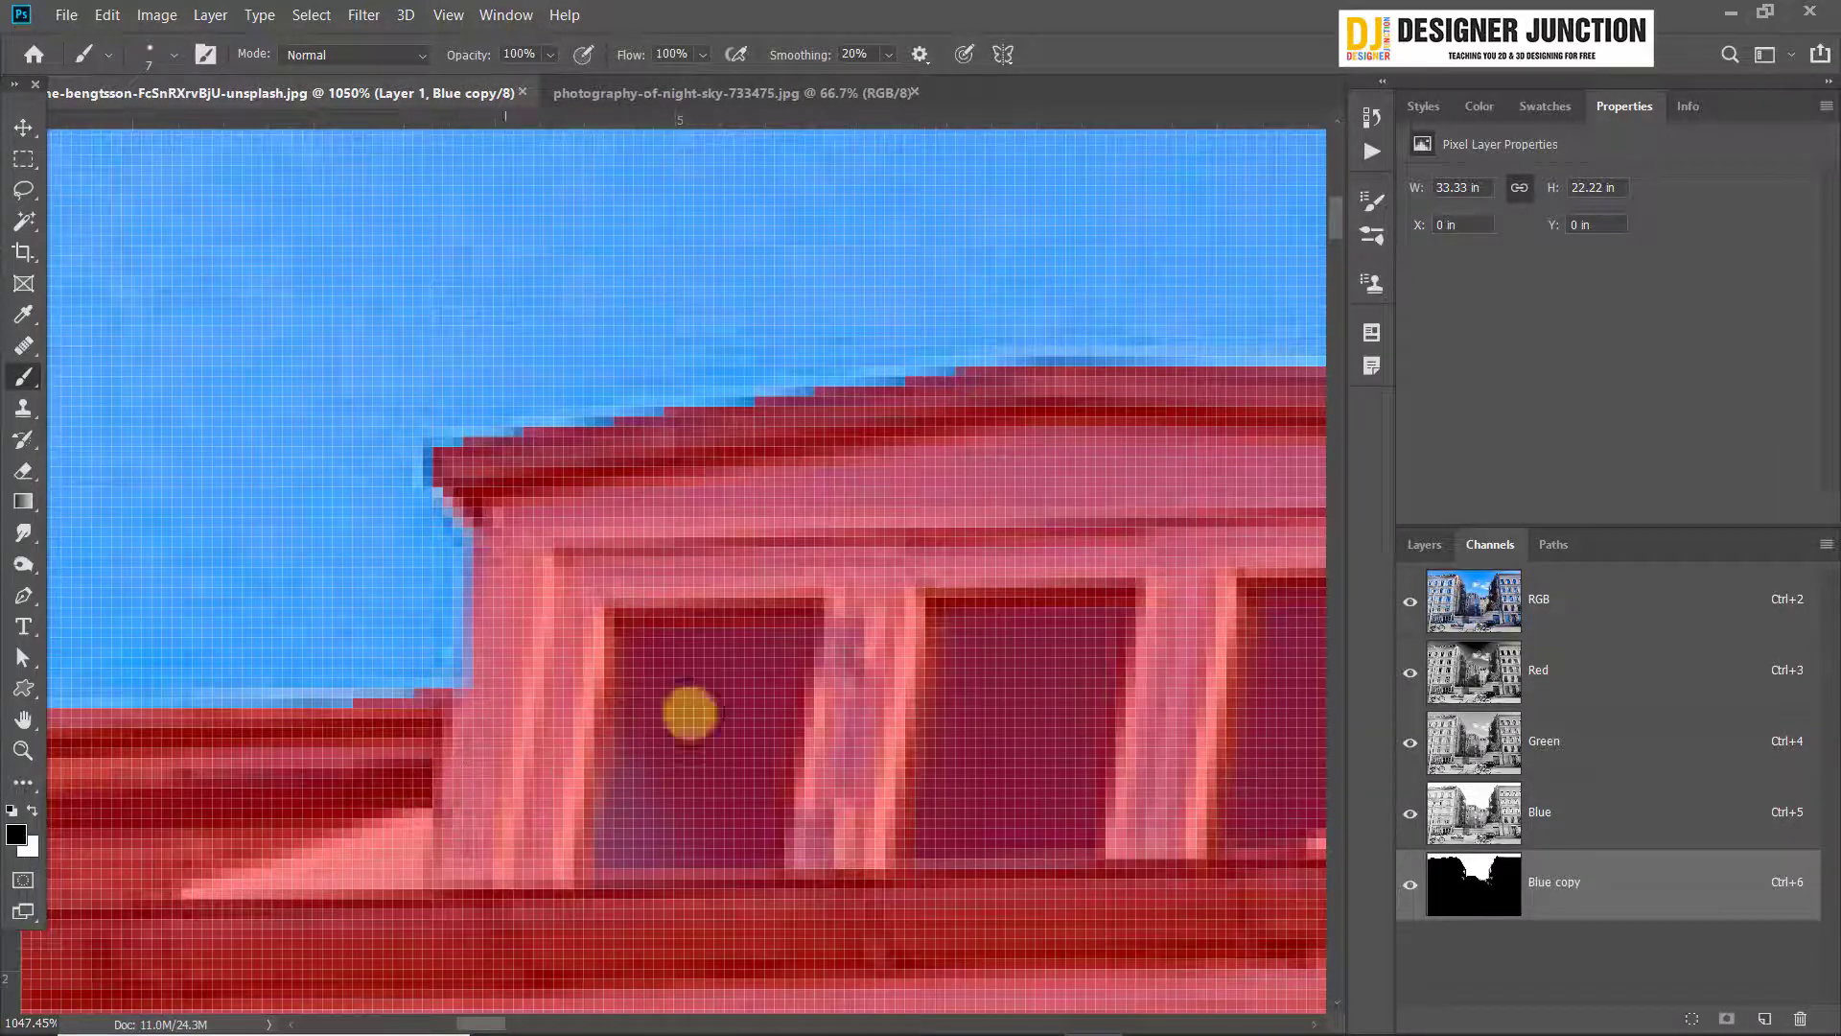
Paint over the unmasked gap at the top of the left building's scaffold
{"action": "scroll", "coordinate": [707, 728], "scroll_direction": "down", "scroll_amount": 10}
{"action": "scroll", "coordinate": [1081, 765], "scroll_direction": "up", "scroll_amount": 8}
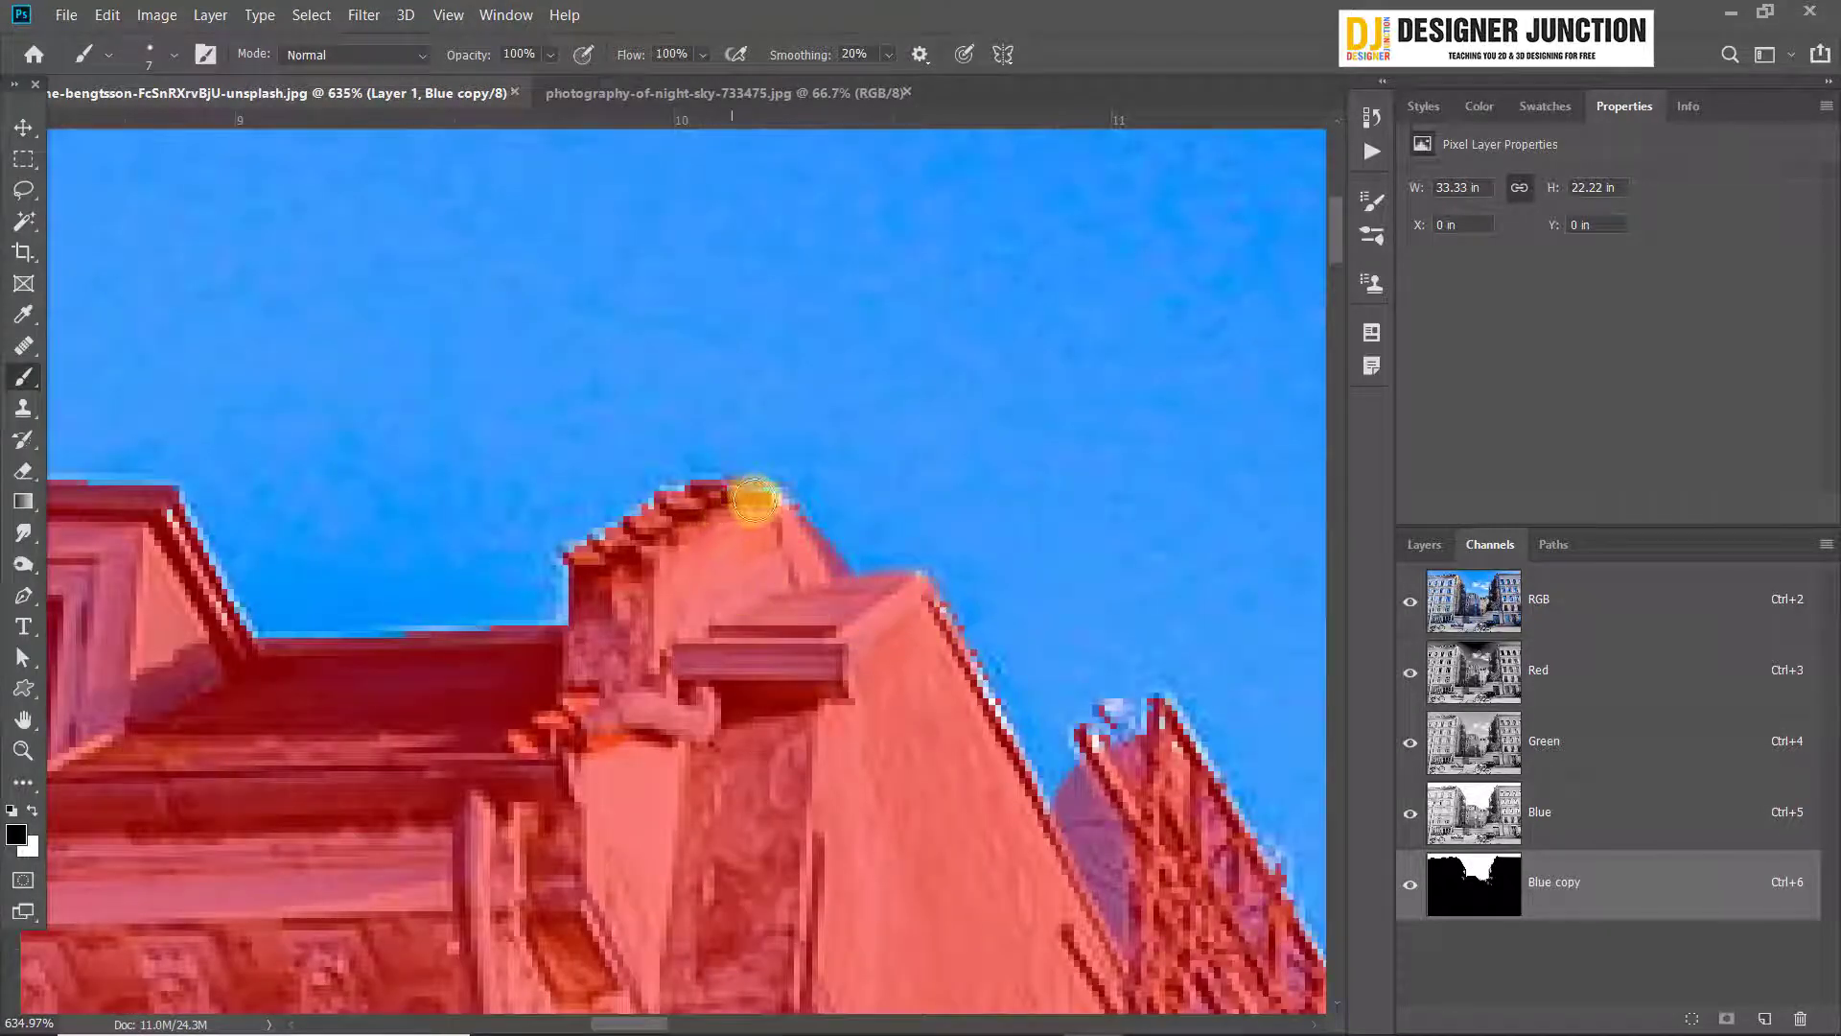
{"action": "left_click_drag", "start_coordinate": [1019, 698], "coordinate": [265, 295]}
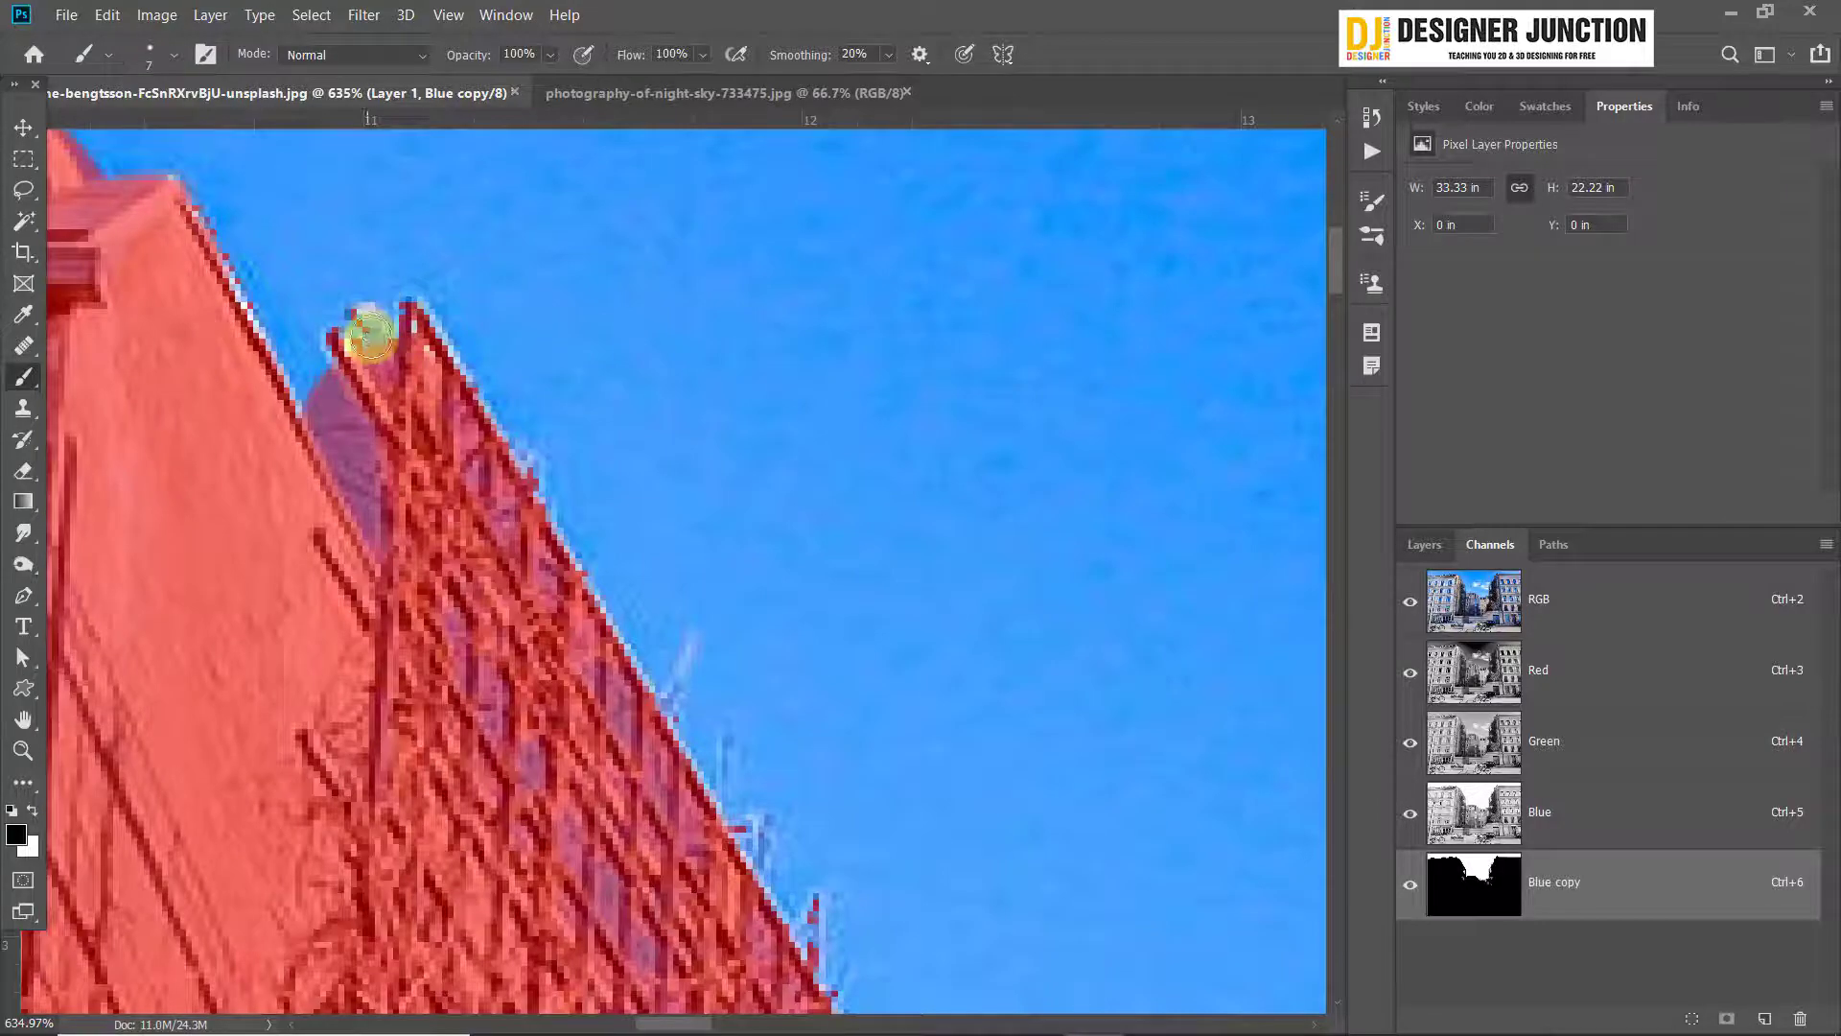
{"action": "mouse_move", "coordinate": [413, 315]}
{"action": "left_mouse_down"}
{"action": "mouse_move", "coordinate": [349, 345]}
{"action": "mouse_move", "coordinate": [371, 363]}
{"action": "left_mouse_up"}
{"action": "scroll", "coordinate": [765, 780], "scroll_direction": "down", "scroll_amount": 1}
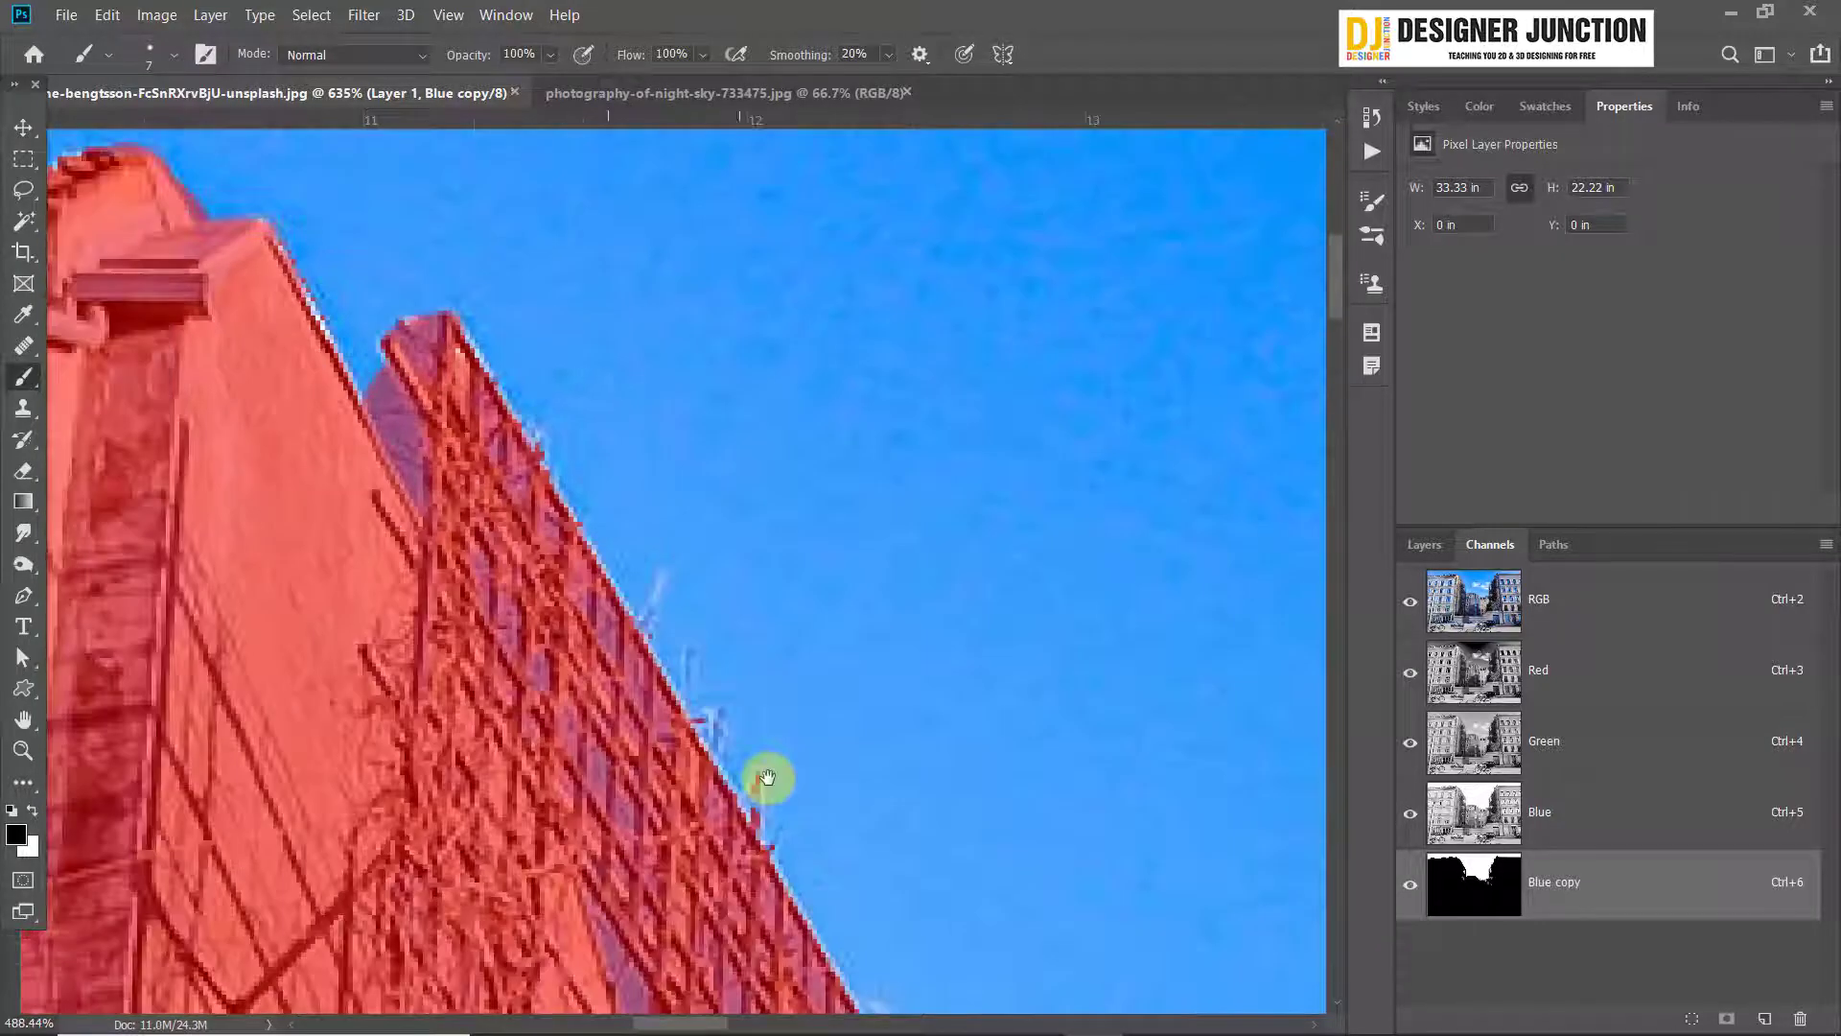
Paint over the unmasked specks beside and below the lower opening in the left building's scaffold
{"action": "mouse_move", "coordinate": [818, 871]}
{"action": "left_mouse_down"}
{"action": "mouse_move", "coordinate": [406, 246]}
{"action": "mouse_move", "coordinate": [350, 204]}
{"action": "left_mouse_up"}
{"action": "left_click_drag", "start_coordinate": [637, 596], "coordinate": [569, 331]}
{"action": "scroll", "coordinate": [712, 428], "scroll_direction": "down", "scroll_amount": 1}
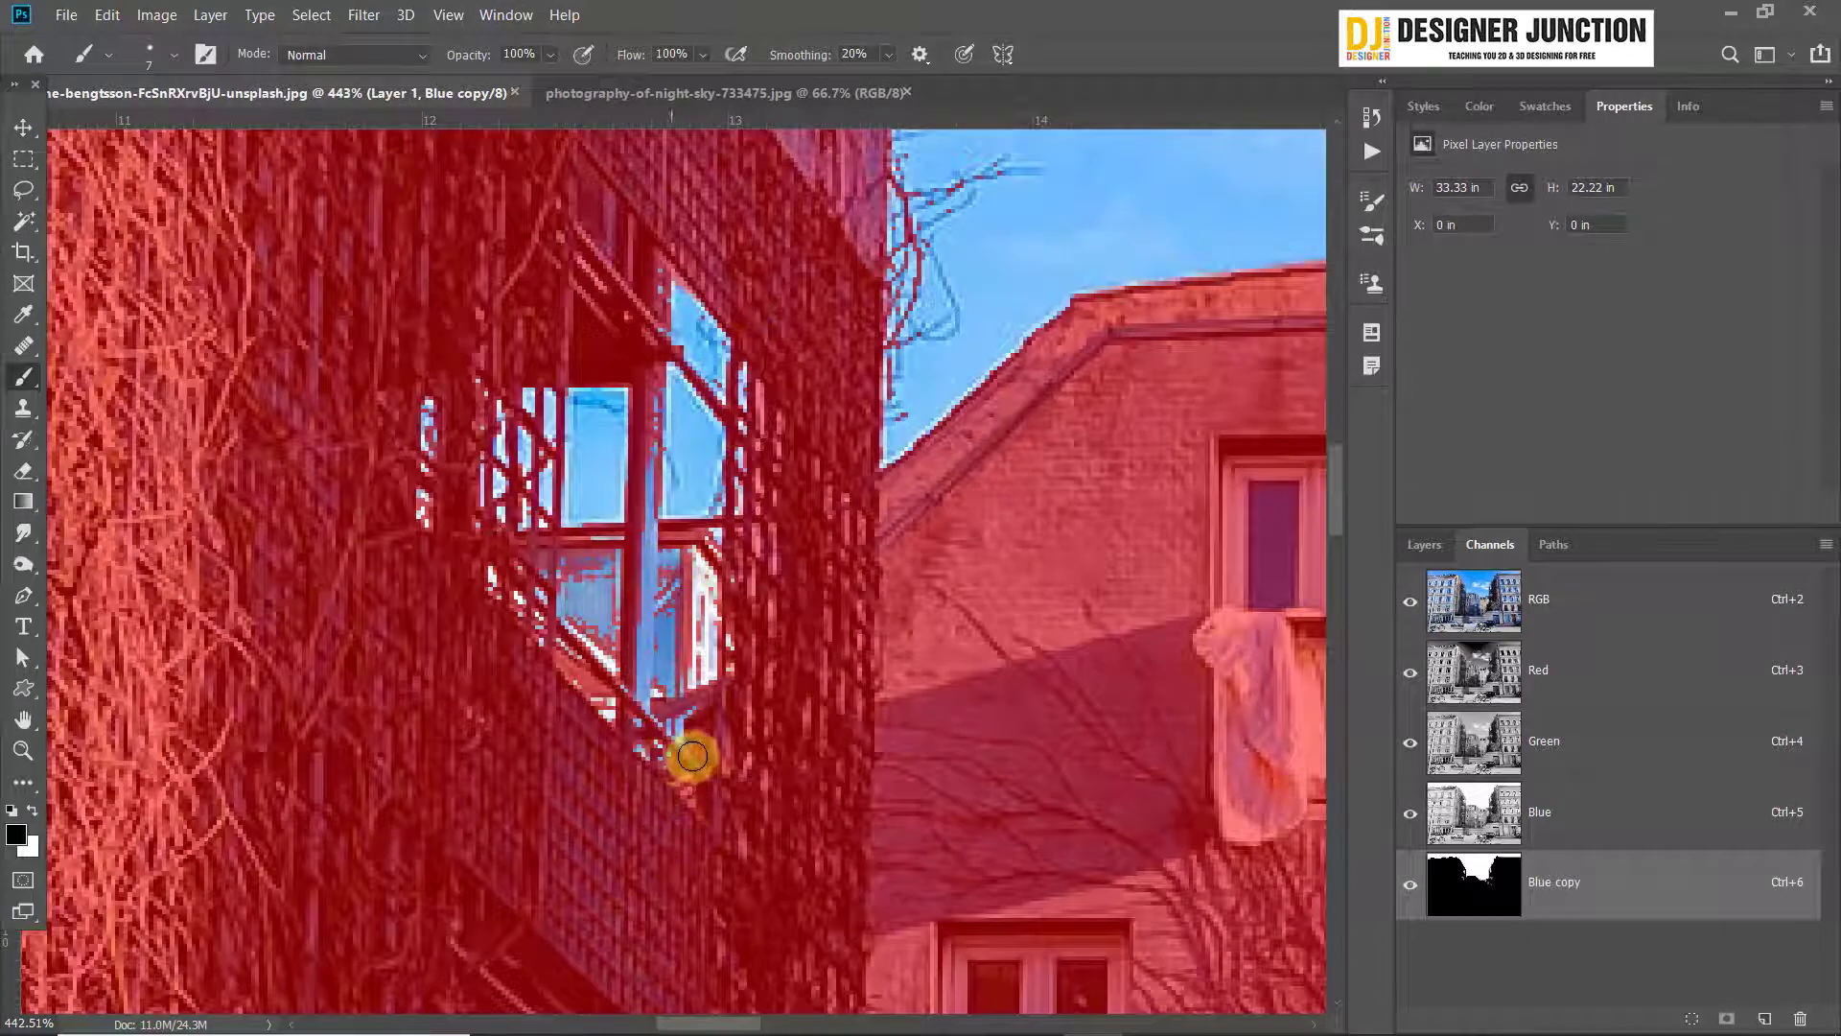
{"action": "mouse_move", "coordinate": [675, 755]}
{"action": "left_mouse_down"}
{"action": "mouse_move", "coordinate": [584, 719]}
{"action": "mouse_move", "coordinate": [626, 726]}
{"action": "mouse_move", "coordinate": [485, 574]}
{"action": "mouse_move", "coordinate": [506, 612]}
{"action": "mouse_move", "coordinate": [453, 607]}
{"action": "mouse_move", "coordinate": [352, 379]}
{"action": "mouse_move", "coordinate": [415, 403]}
{"action": "mouse_move", "coordinate": [444, 355]}
{"action": "left_mouse_up"}
{"action": "left_click_drag", "start_coordinate": [678, 306], "coordinate": [637, 391]}
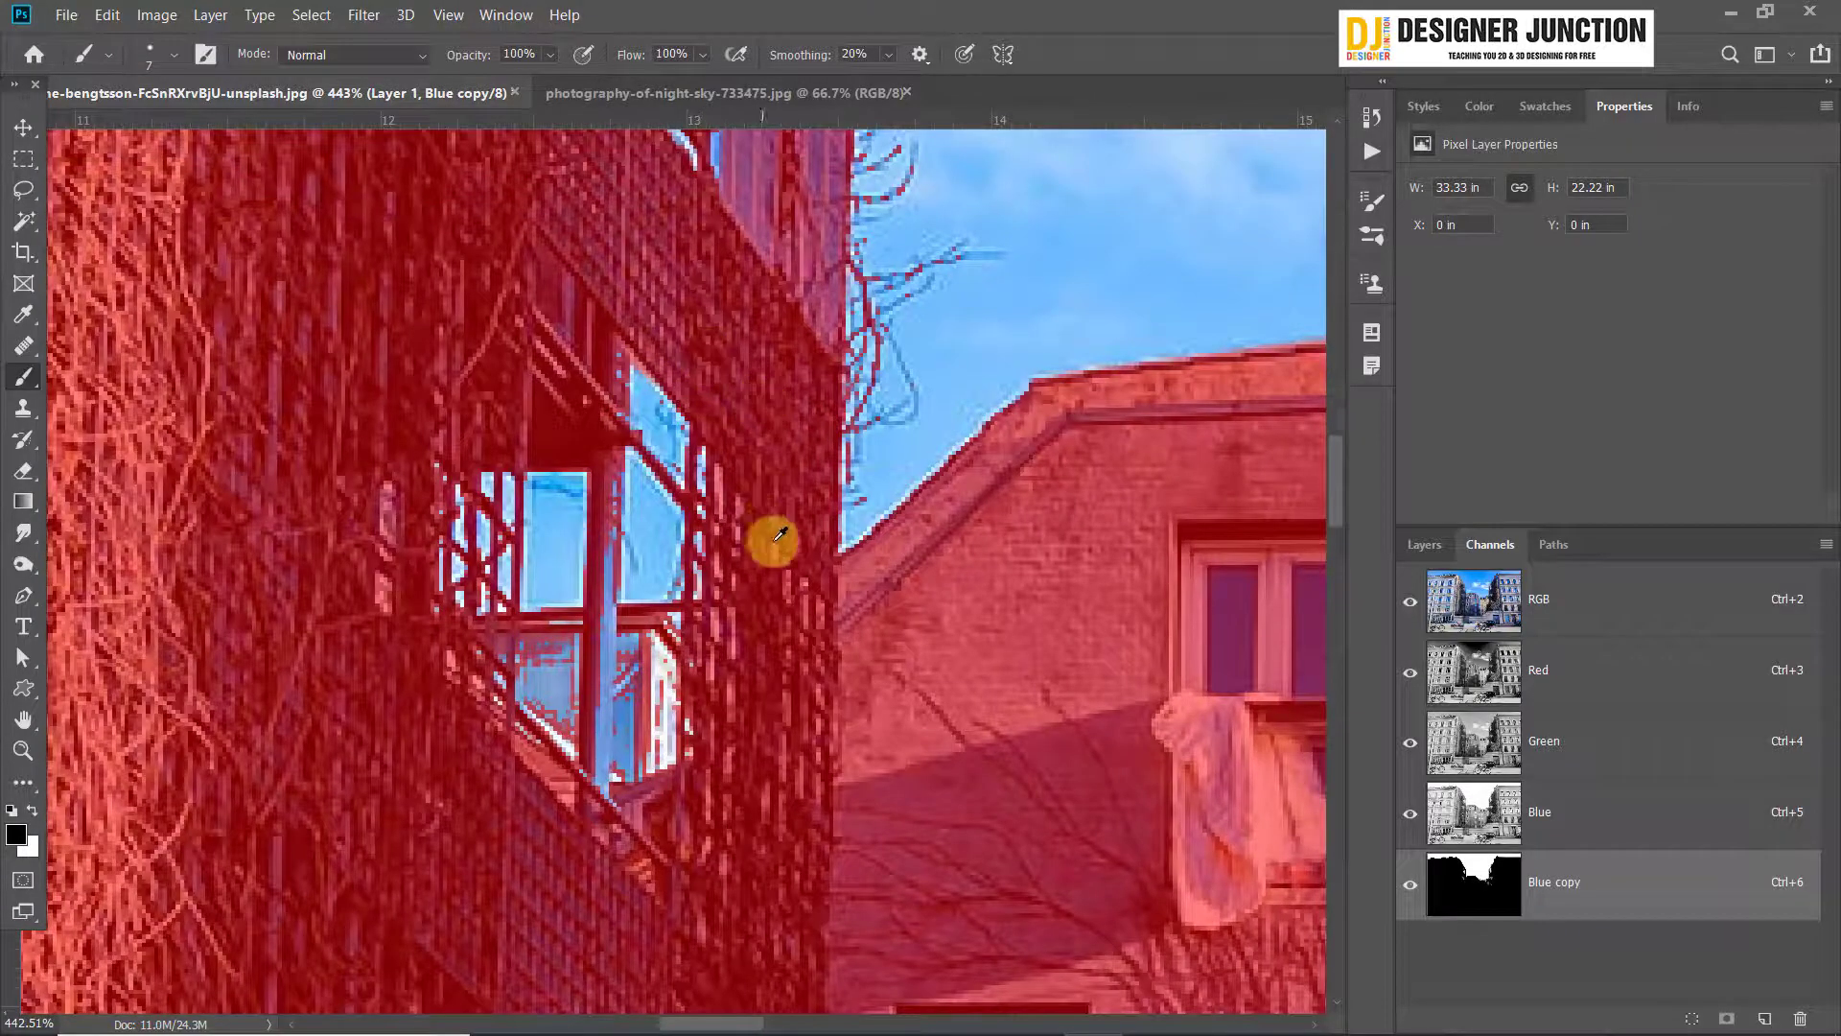
Mask the distant house and the vertical post seen in the lower scaffold opening, using 5 px and 3 px brushes
{"action": "scroll", "coordinate": [774, 542], "scroll_direction": "down", "scroll_amount": 5}
{"action": "scroll", "coordinate": [677, 610], "scroll_direction": "up", "scroll_amount": 4}
{"action": "mouse_move", "coordinate": [613, 575]}
{"action": "left_mouse_down"}
{"action": "mouse_move", "coordinate": [731, 586]}
{"action": "mouse_move", "coordinate": [780, 665]}
{"action": "mouse_move", "coordinate": [813, 641]}
{"action": "mouse_move", "coordinate": [546, 612]}
{"action": "mouse_move", "coordinate": [766, 633]}
{"action": "mouse_move", "coordinate": [544, 664]}
{"action": "mouse_move", "coordinate": [613, 680]}
{"action": "mouse_move", "coordinate": [765, 647]}
{"action": "mouse_move", "coordinate": [703, 720]}
{"action": "mouse_move", "coordinate": [666, 685]}
{"action": "left_mouse_up"}
{"action": "scroll", "coordinate": [675, 508], "scroll_direction": "up", "scroll_amount": 3}
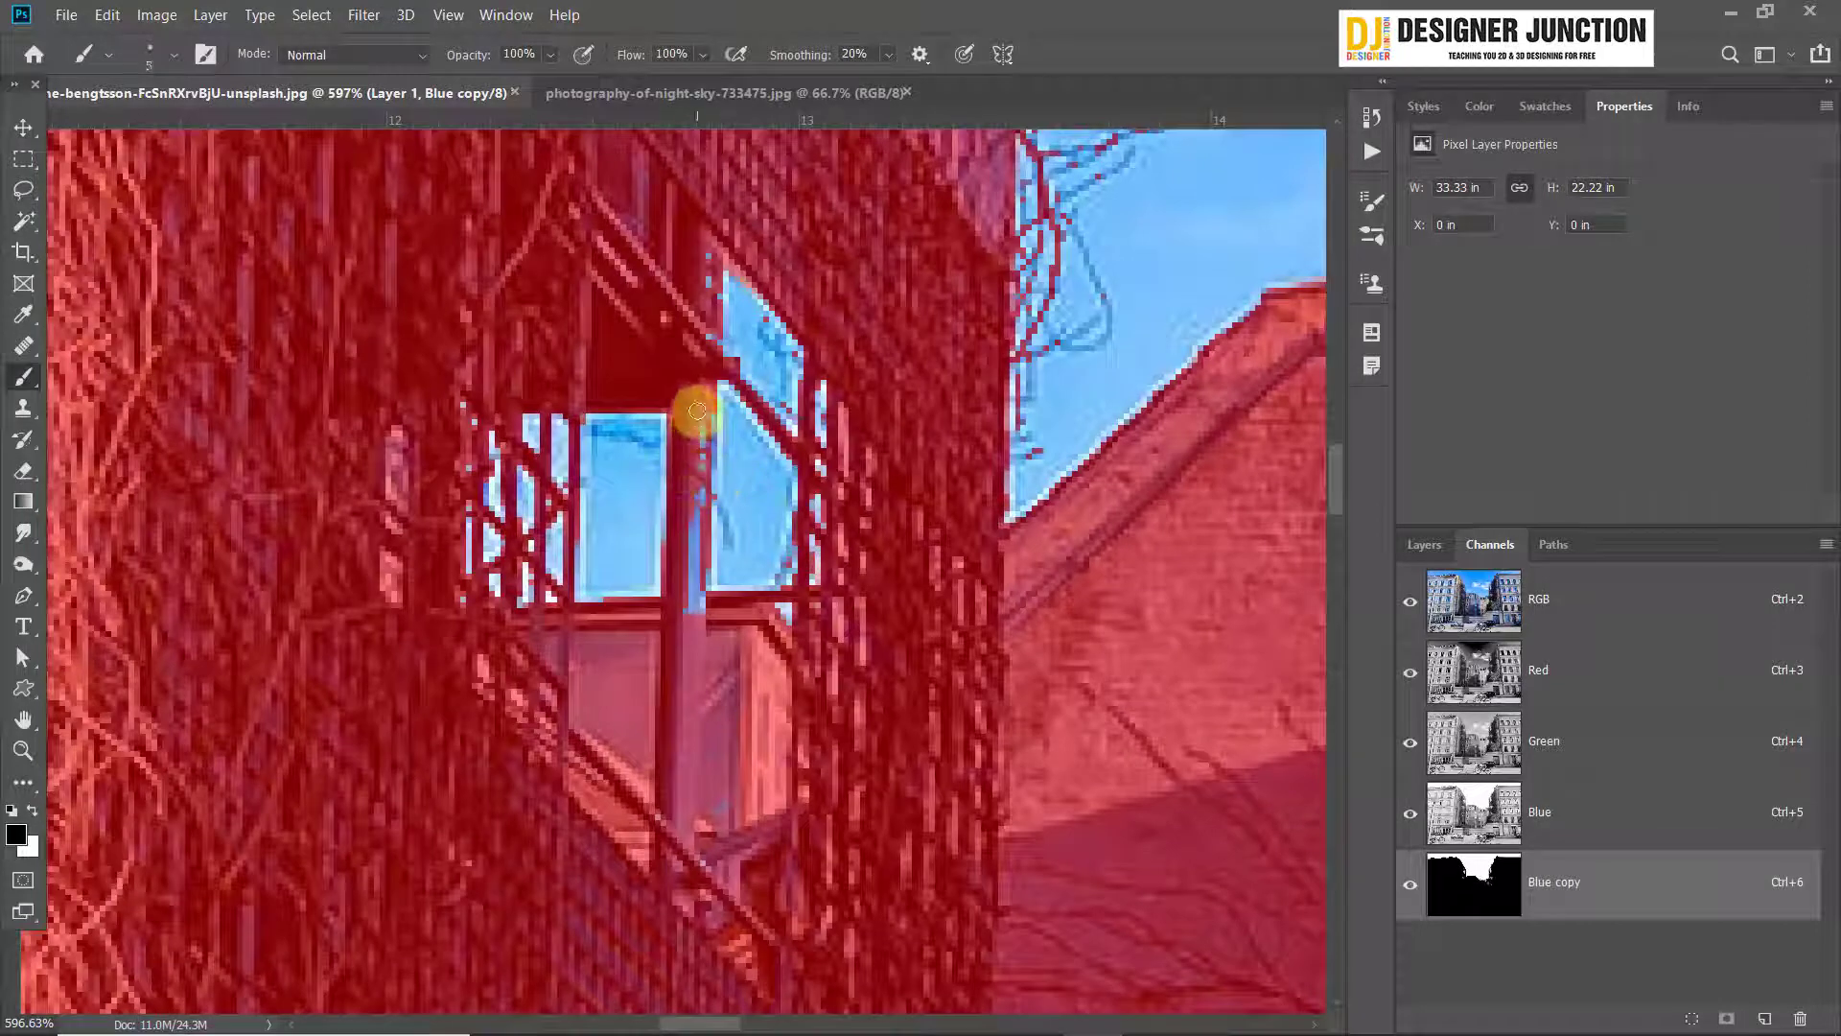
{"action": "mouse_move", "coordinate": [697, 410]}
{"action": "left_mouse_down"}
{"action": "mouse_move", "coordinate": [686, 594]}
{"action": "mouse_move", "coordinate": [632, 324]}
{"action": "mouse_move", "coordinate": [703, 278]}
{"action": "mouse_move", "coordinate": [697, 341]}
{"action": "mouse_move", "coordinate": [703, 270]}
{"action": "mouse_move", "coordinate": [705, 351]}
{"action": "mouse_move", "coordinate": [642, 389]}
{"action": "mouse_move", "coordinate": [454, 395]}
{"action": "mouse_move", "coordinate": [451, 492]}
{"action": "mouse_move", "coordinate": [467, 477]}
{"action": "mouse_move", "coordinate": [447, 615]}
{"action": "mouse_move", "coordinate": [461, 586]}
{"action": "mouse_move", "coordinate": [502, 629]}
{"action": "left_mouse_up"}
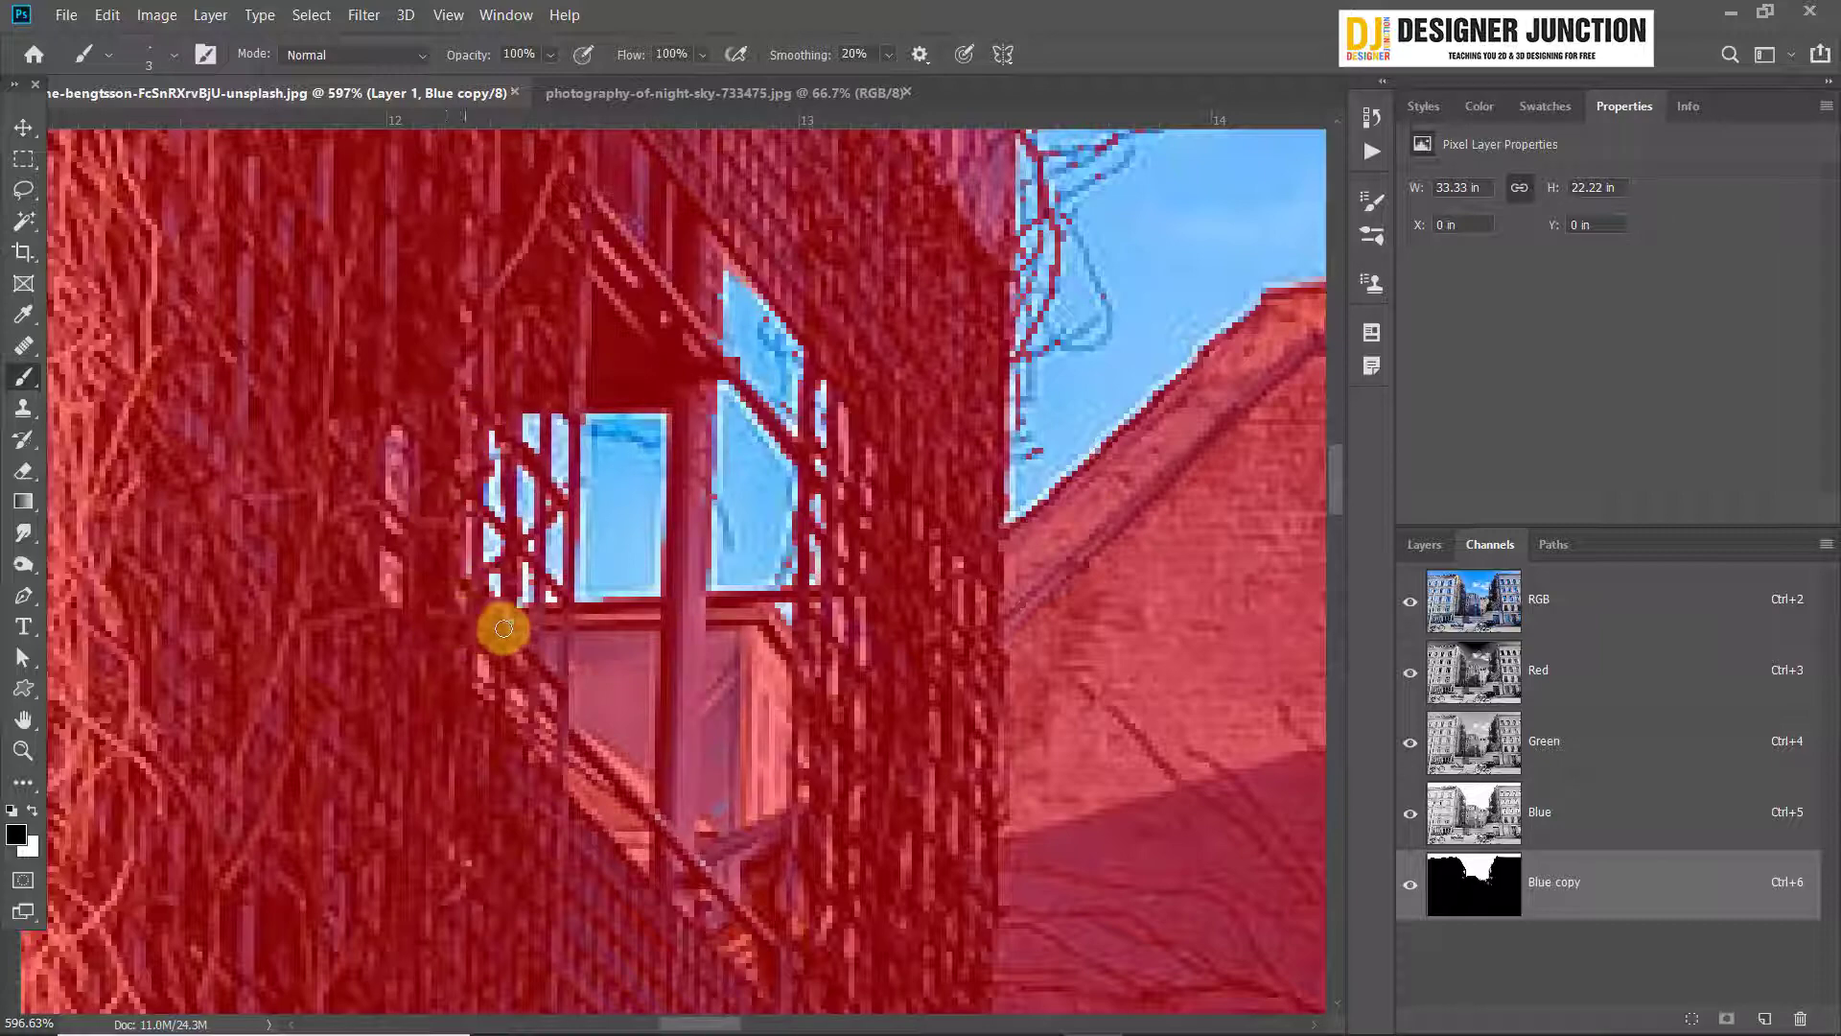
Enlarge the brush to 7 px and paint over the vertical post in the scaffold's upper opening
{"action": "scroll", "coordinate": [922, 506], "scroll_direction": "down", "scroll_amount": 2}
{"action": "scroll", "coordinate": [922, 506], "scroll_direction": "down", "scroll_amount": 3}
{"action": "mouse_move", "coordinate": [832, 280]}
{"action": "left_mouse_down"}
{"action": "mouse_move", "coordinate": [826, 586]}
{"action": "mouse_move", "coordinate": [897, 827]}
{"action": "left_mouse_up"}
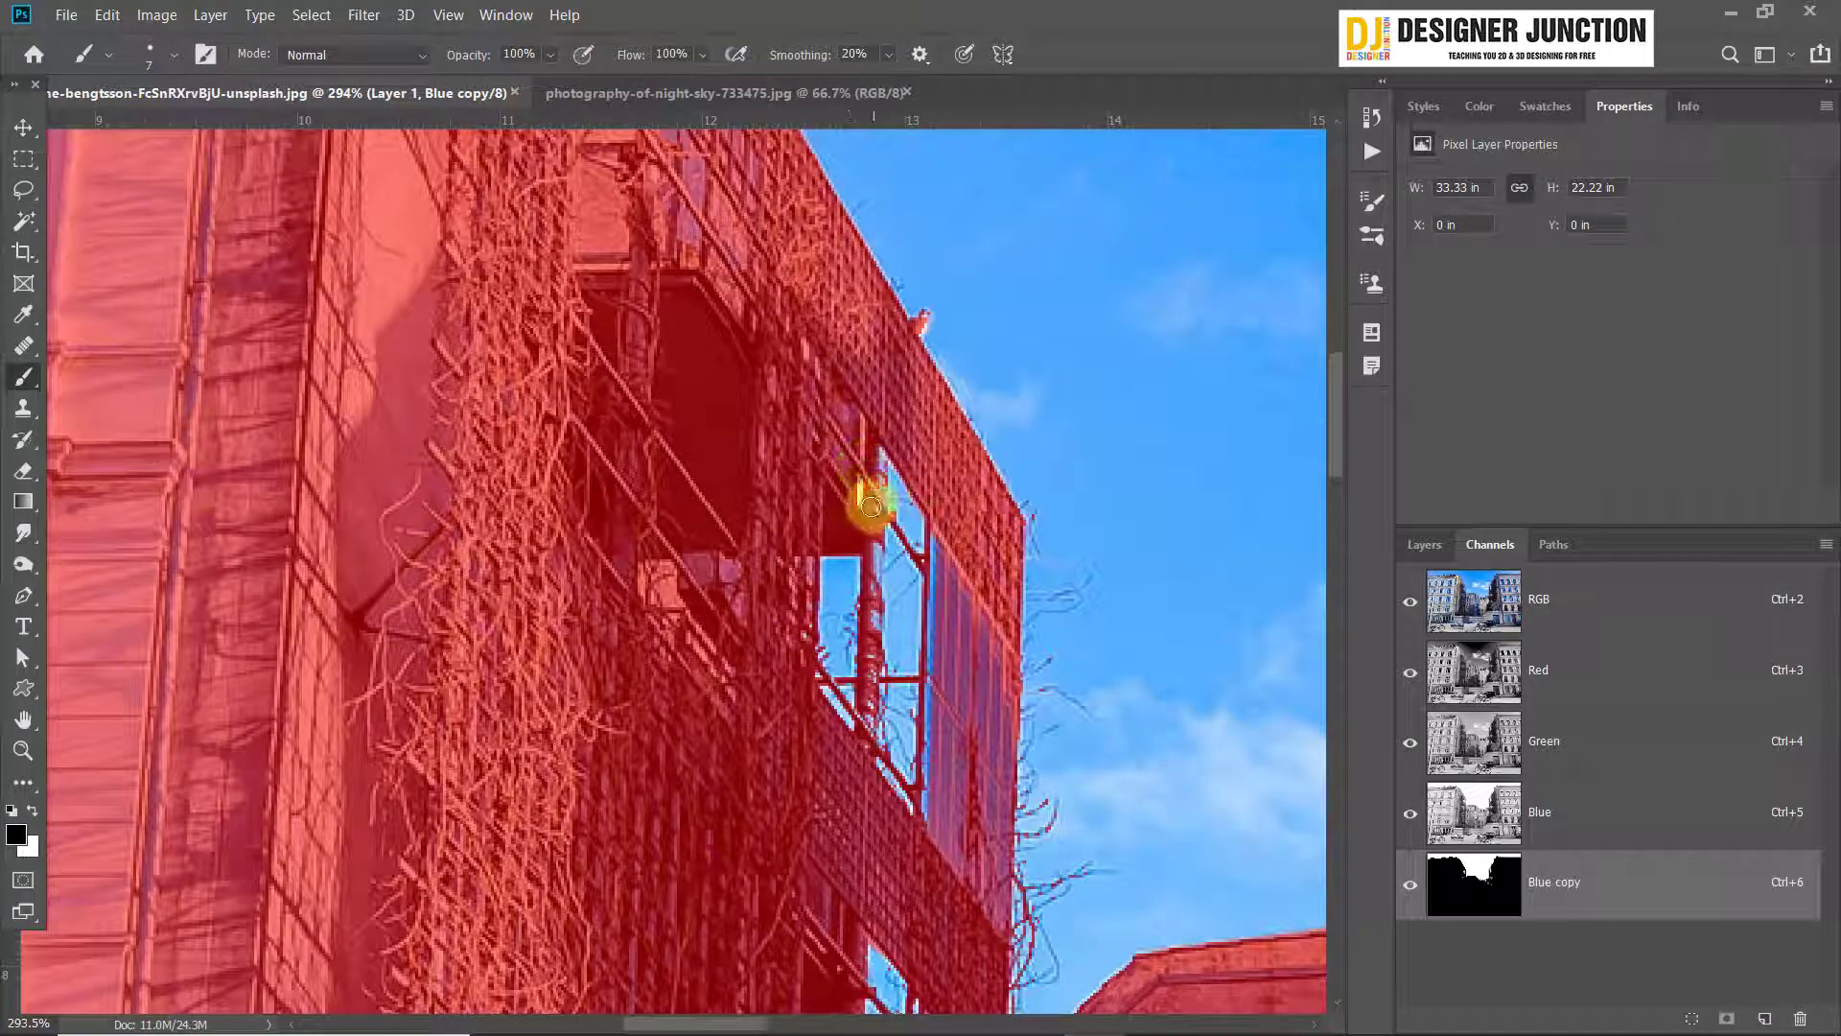
Paint over the unmasked gaps in the slanted upper lattice of the right building's scaffold
{"action": "scroll", "coordinate": [890, 440], "scroll_direction": "down", "scroll_amount": 8}
{"action": "left_click_drag", "start_coordinate": [1147, 575], "coordinate": [461, 448]}
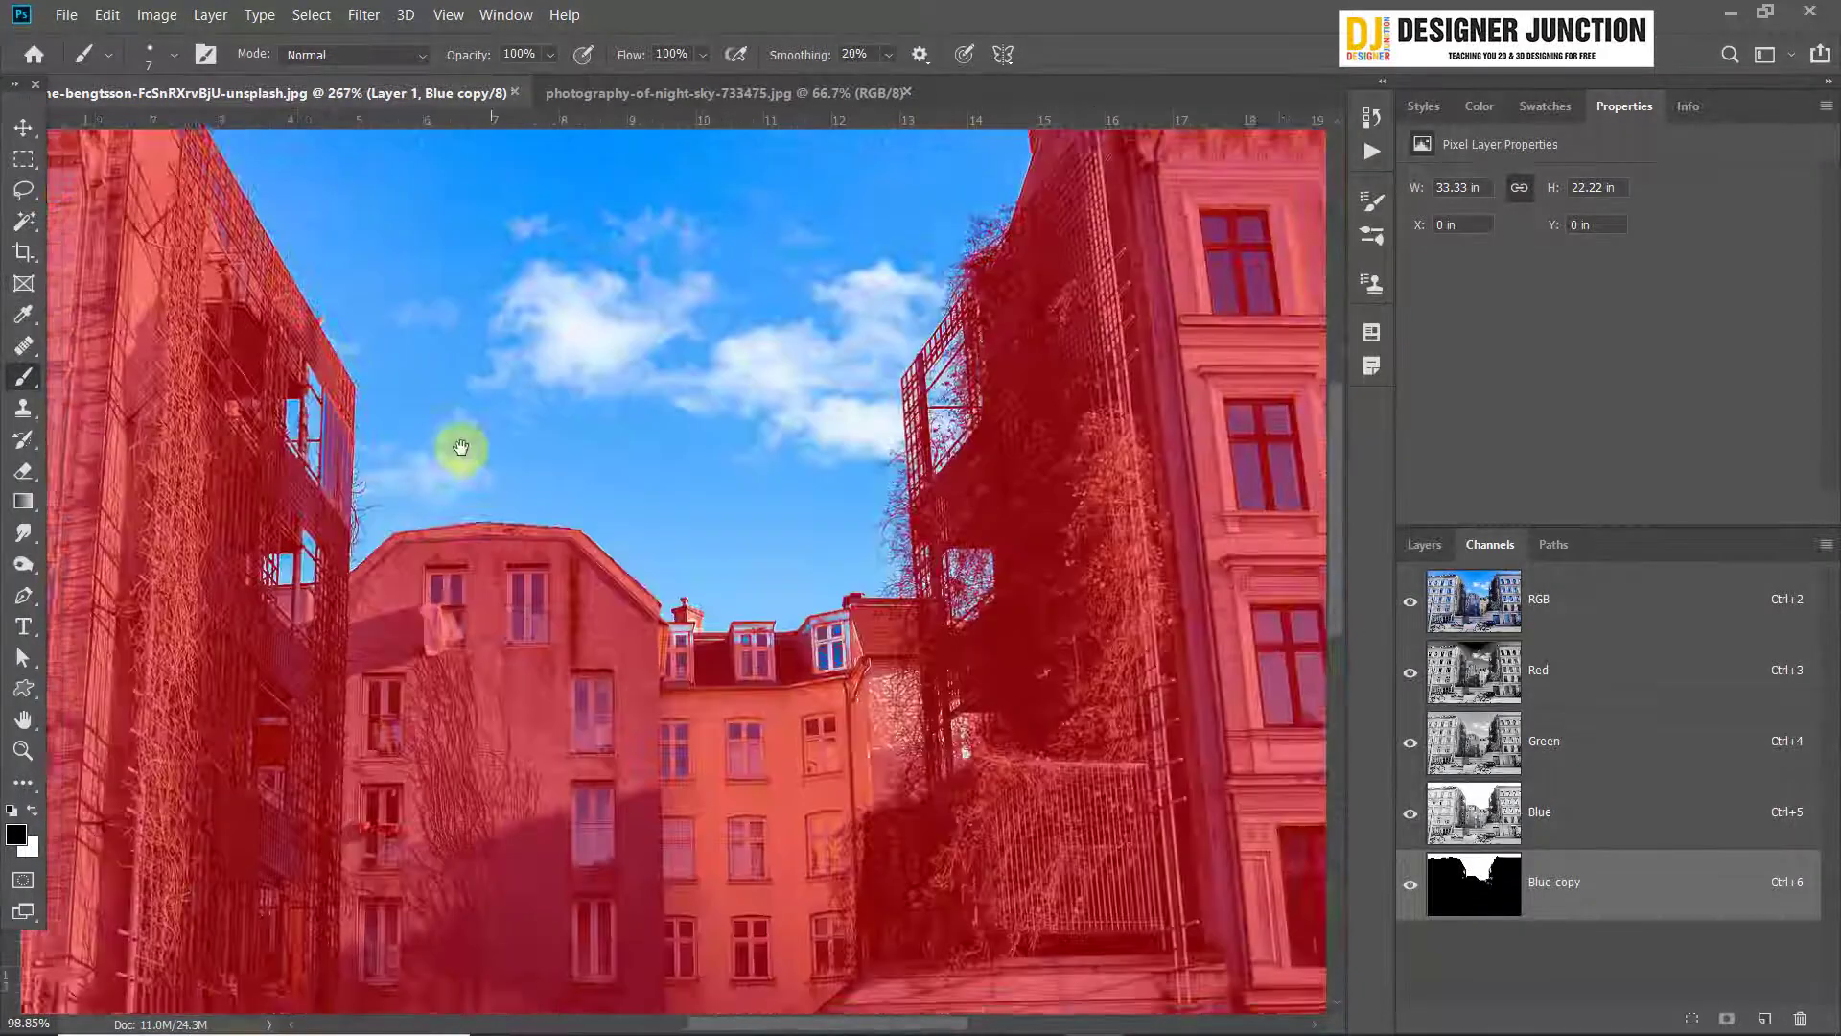
{"action": "scroll", "coordinate": [461, 448], "scroll_direction": "up", "scroll_amount": 6}
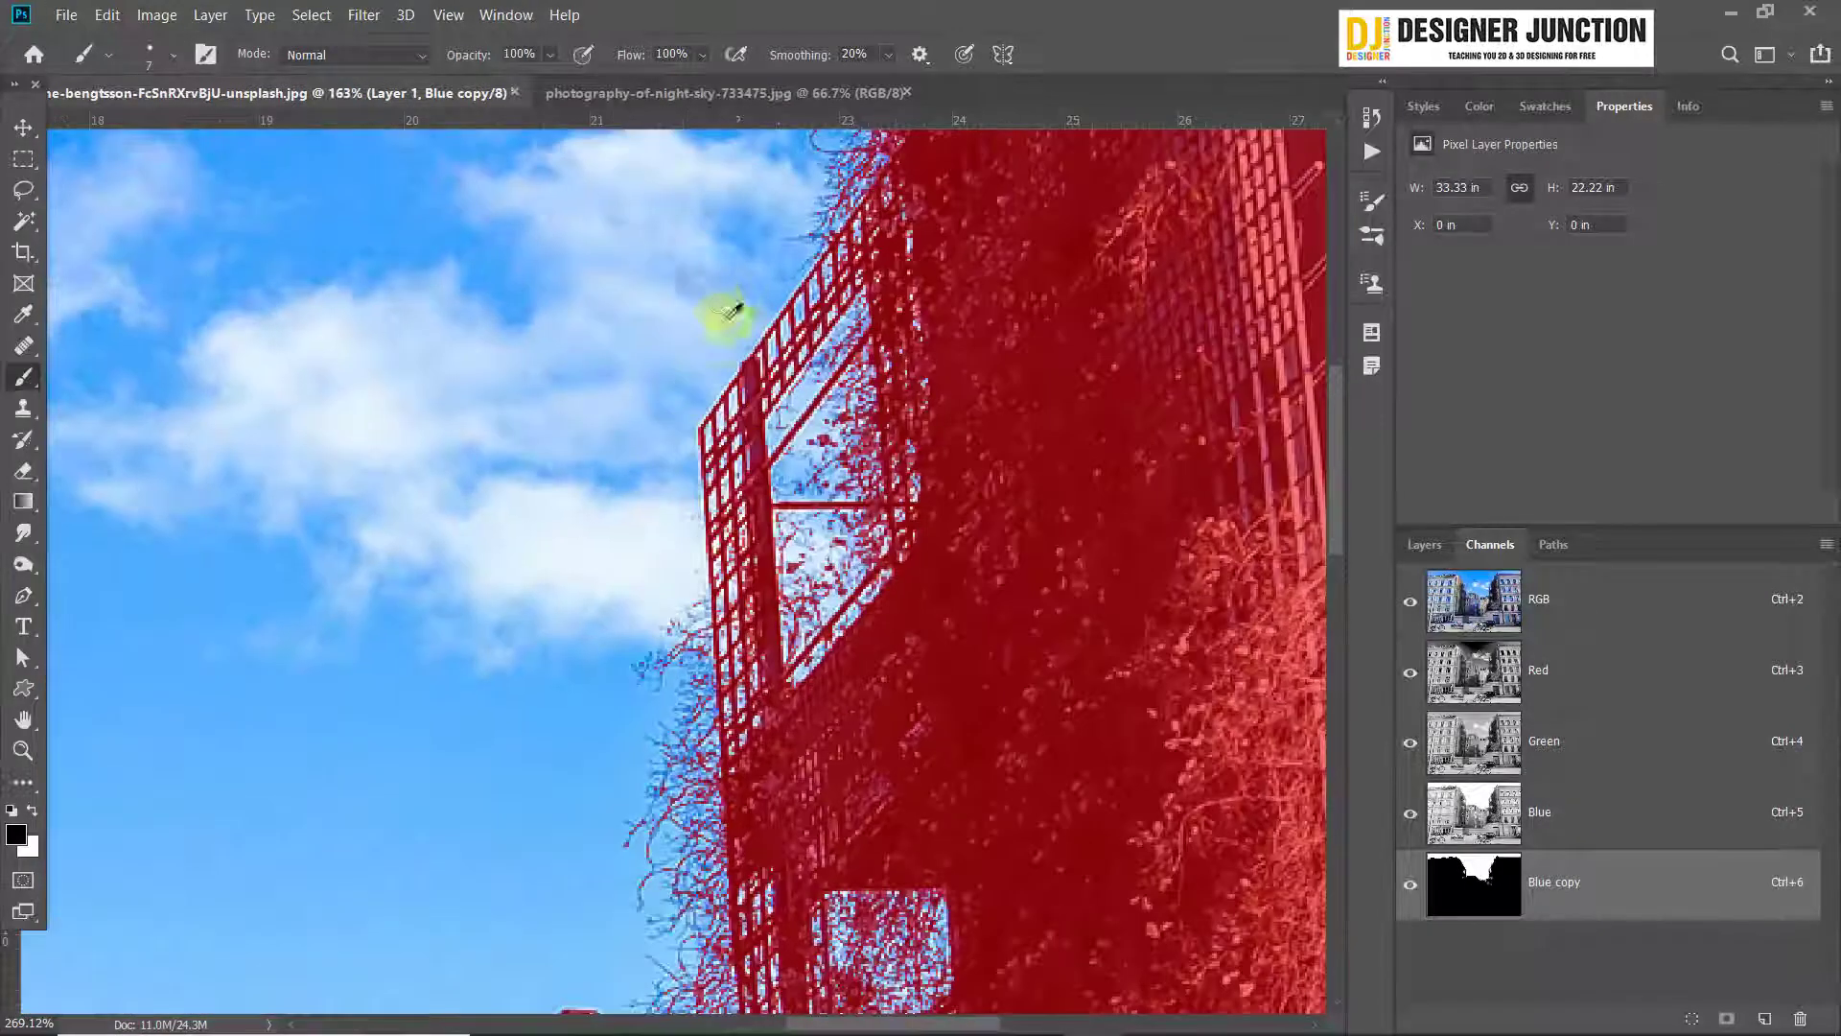
{"action": "scroll", "coordinate": [844, 250], "scroll_direction": "up", "scroll_amount": 4}
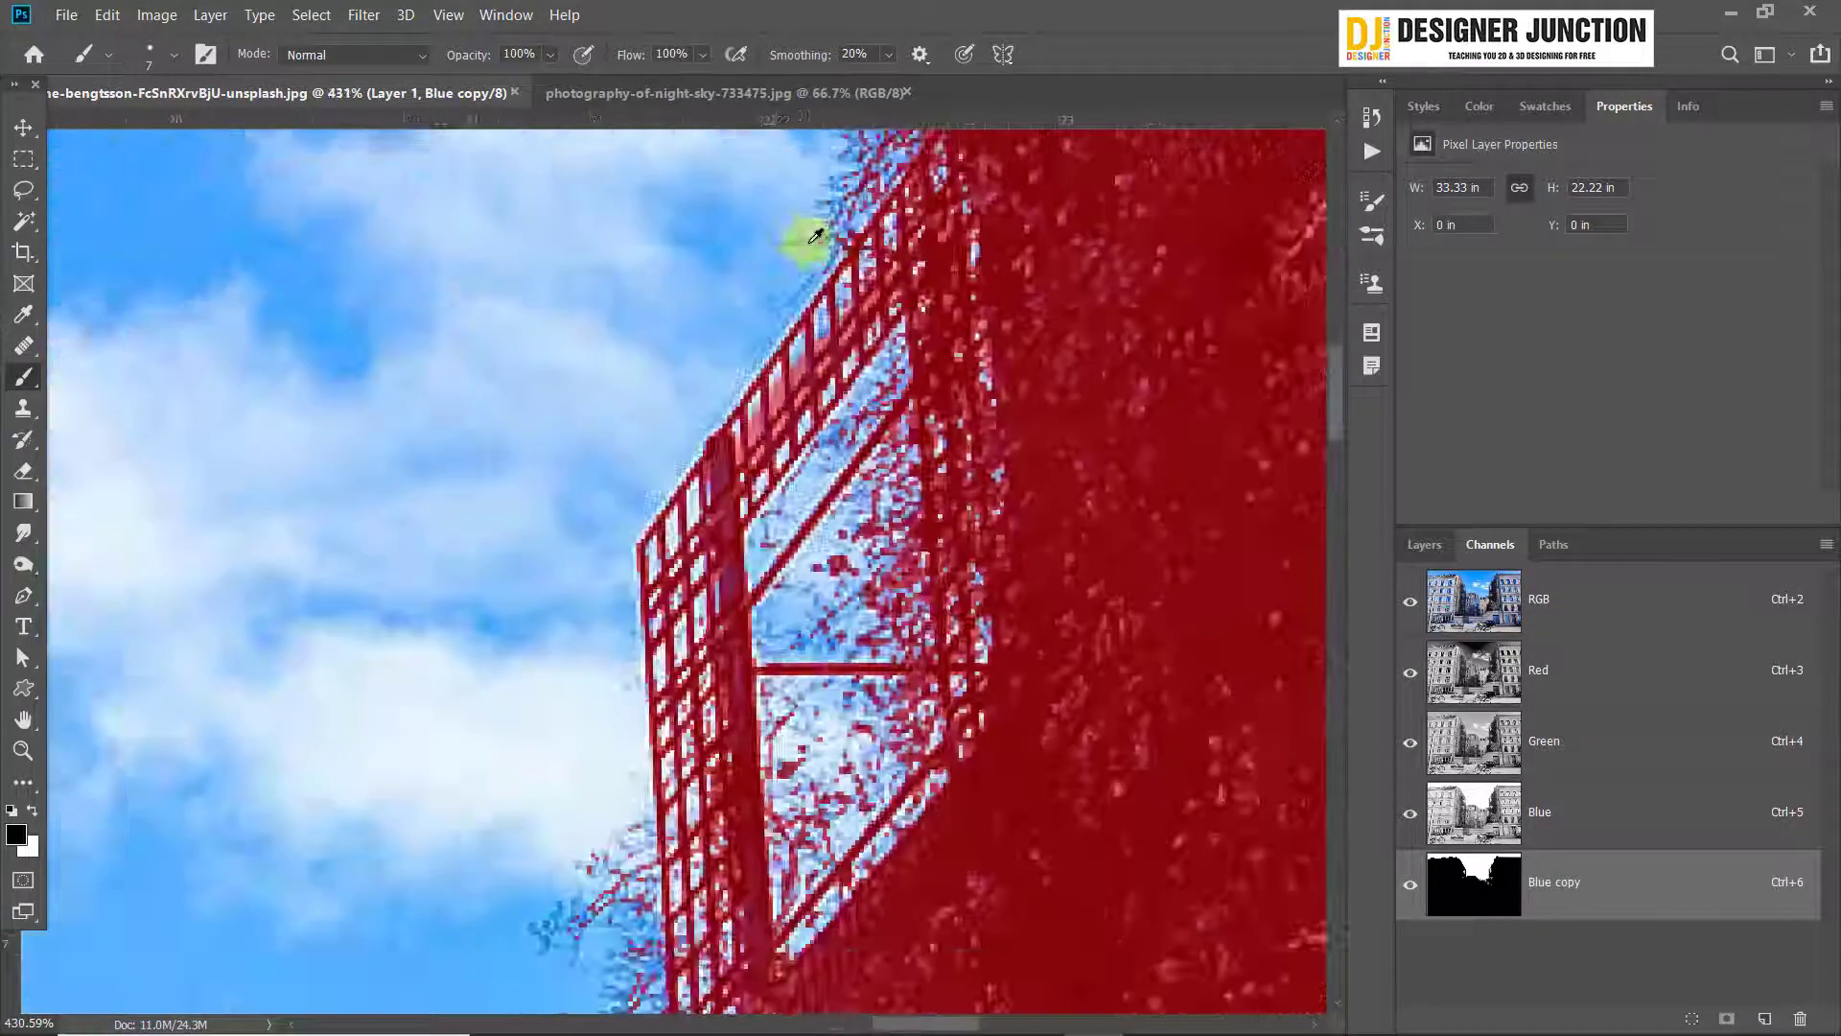
{"action": "mouse_move", "coordinate": [874, 288]}
{"action": "left_mouse_down"}
{"action": "mouse_move", "coordinate": [777, 508]}
{"action": "mouse_move", "coordinate": [980, 498]}
{"action": "left_mouse_up"}
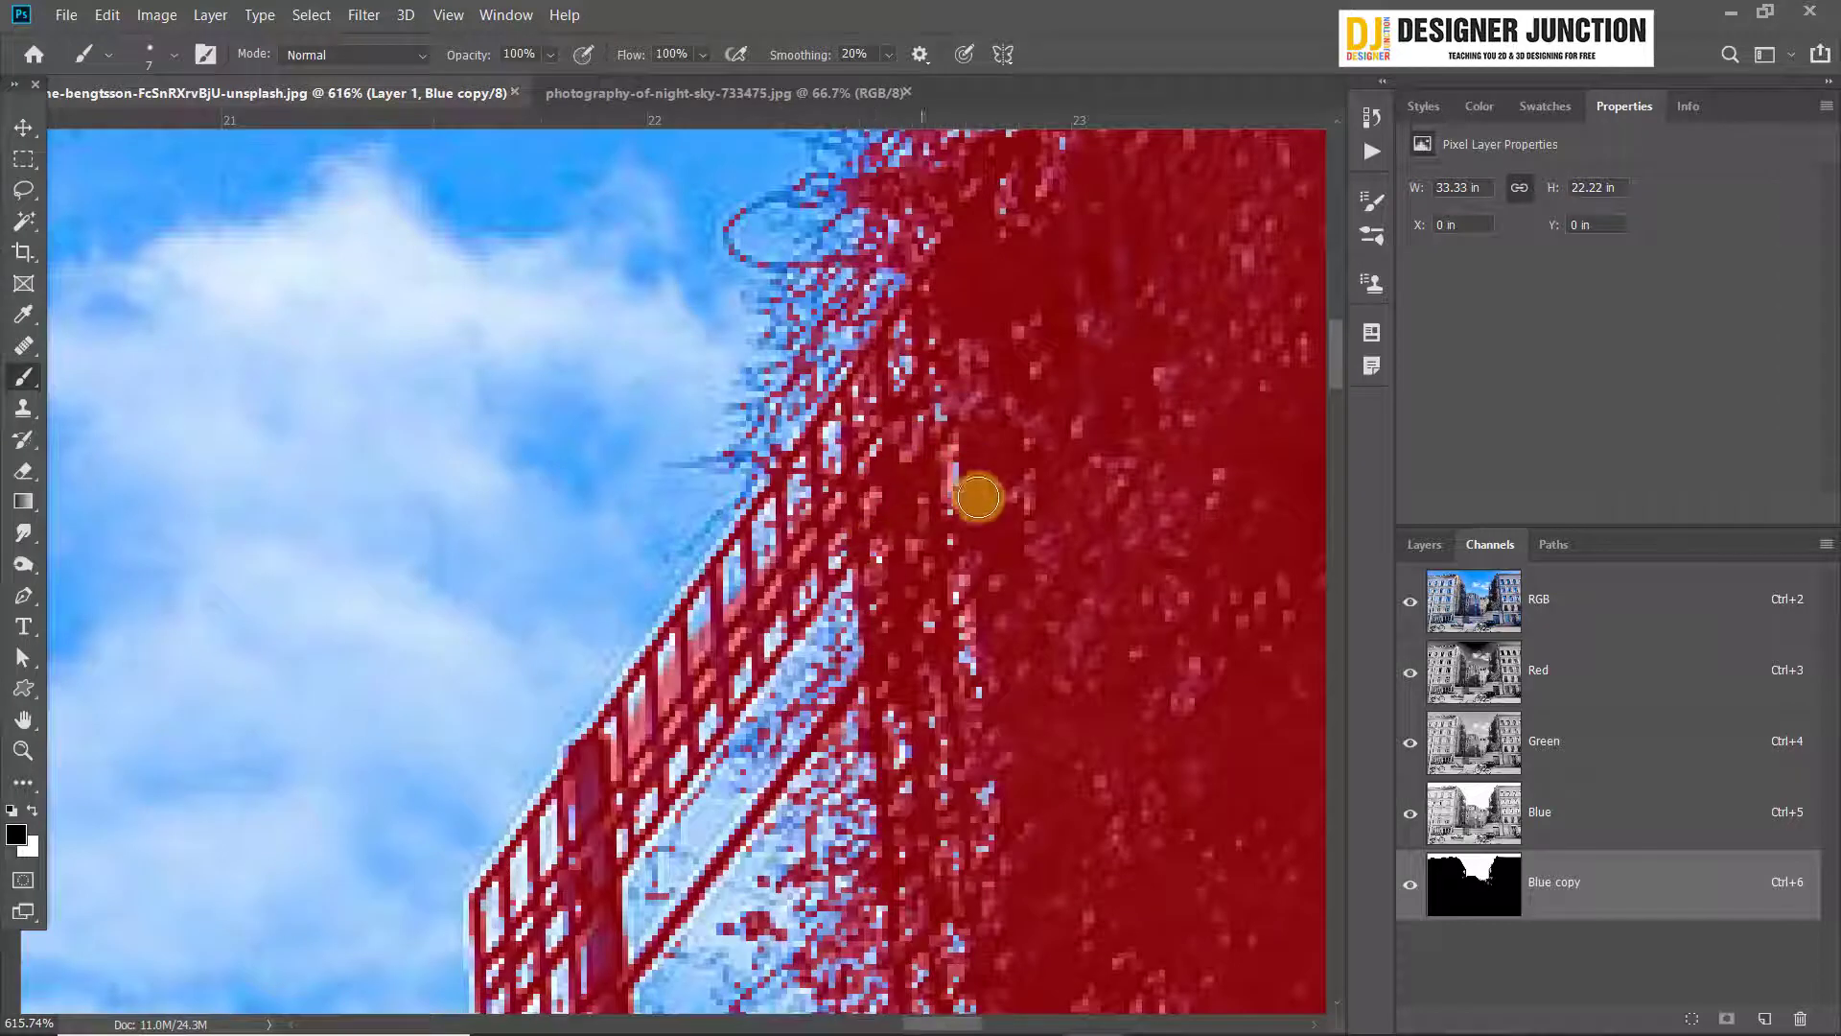
{"action": "mouse_move", "coordinate": [892, 369]}
{"action": "left_mouse_down"}
{"action": "mouse_move", "coordinate": [806, 448]}
{"action": "mouse_move", "coordinate": [575, 767]}
{"action": "left_mouse_up"}
Paint over the unmasked gaps down the outer vertical lattice of the right building's scaffold
{"action": "left_click_drag", "start_coordinate": [542, 854], "coordinate": [736, 390]}
{"action": "mouse_move", "coordinate": [705, 480]}
{"action": "left_mouse_down"}
{"action": "mouse_move", "coordinate": [755, 745]}
{"action": "mouse_move", "coordinate": [737, 394]}
{"action": "mouse_move", "coordinate": [761, 896]}
{"action": "mouse_move", "coordinate": [710, 719]}
{"action": "mouse_move", "coordinate": [710, 605]}
{"action": "left_mouse_up"}
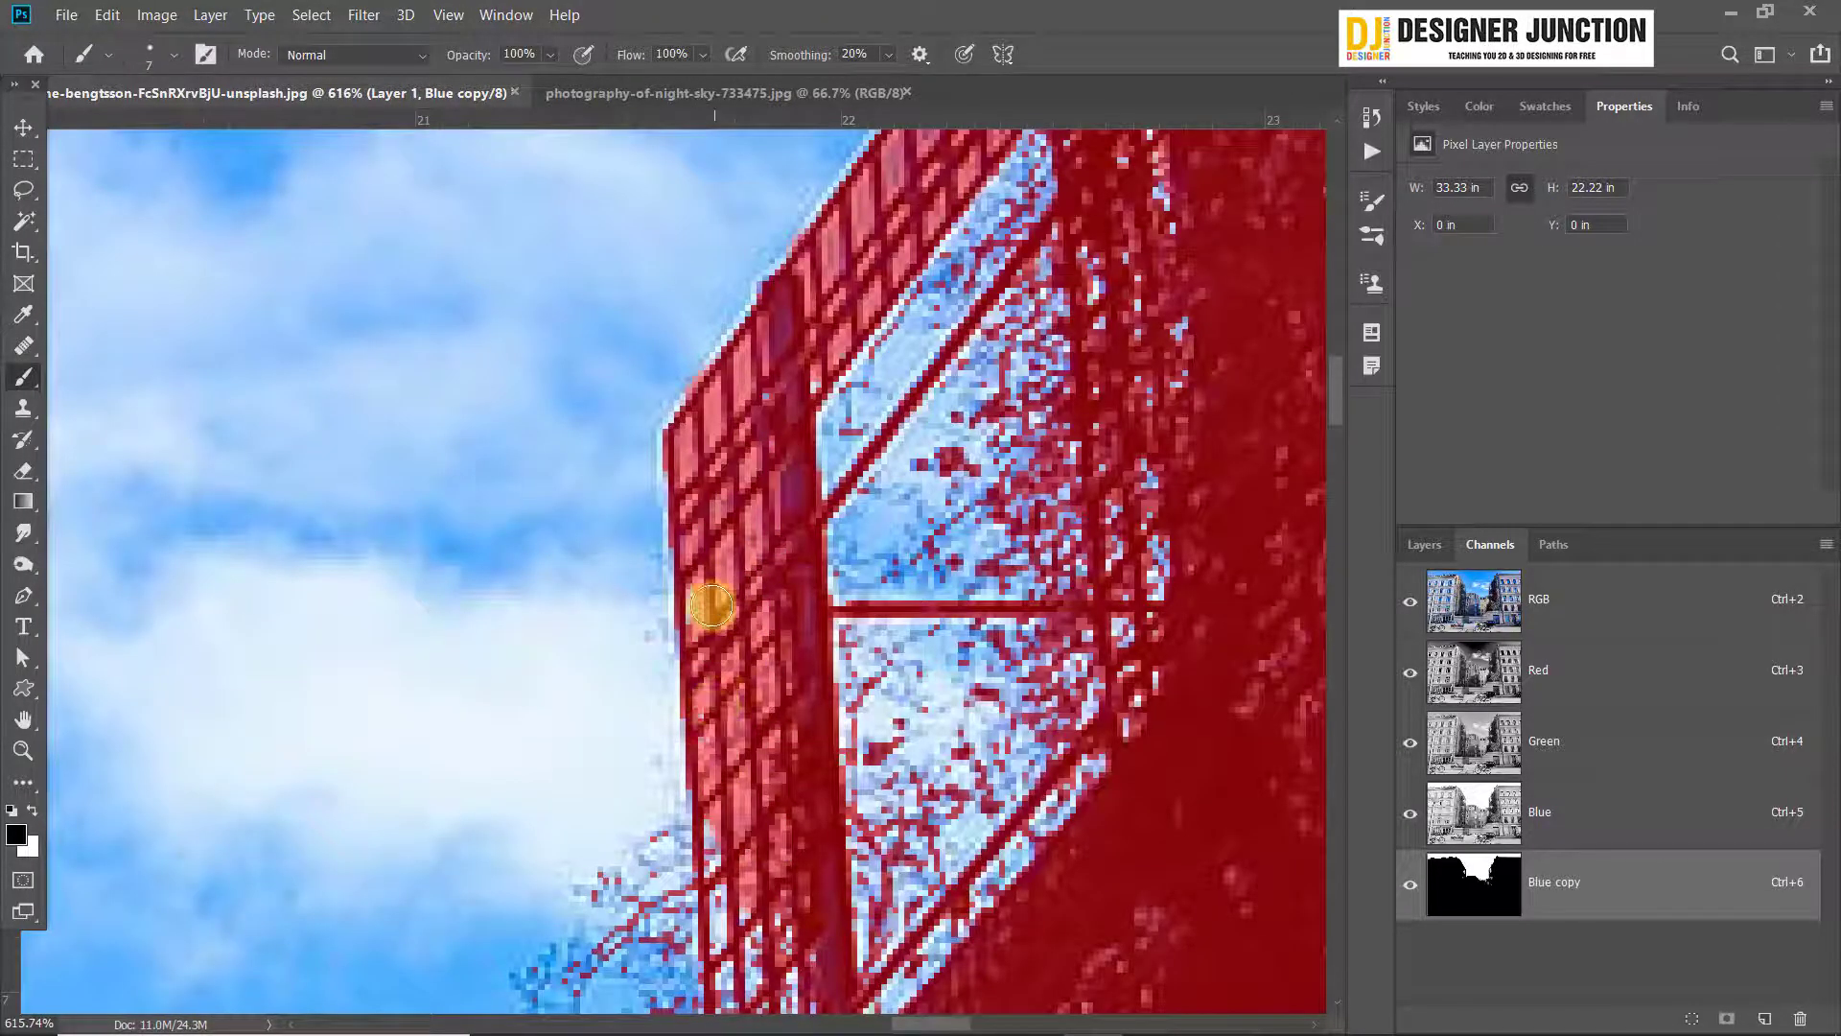
{"action": "left_click_drag", "start_coordinate": [747, 959], "coordinate": [602, 576]}
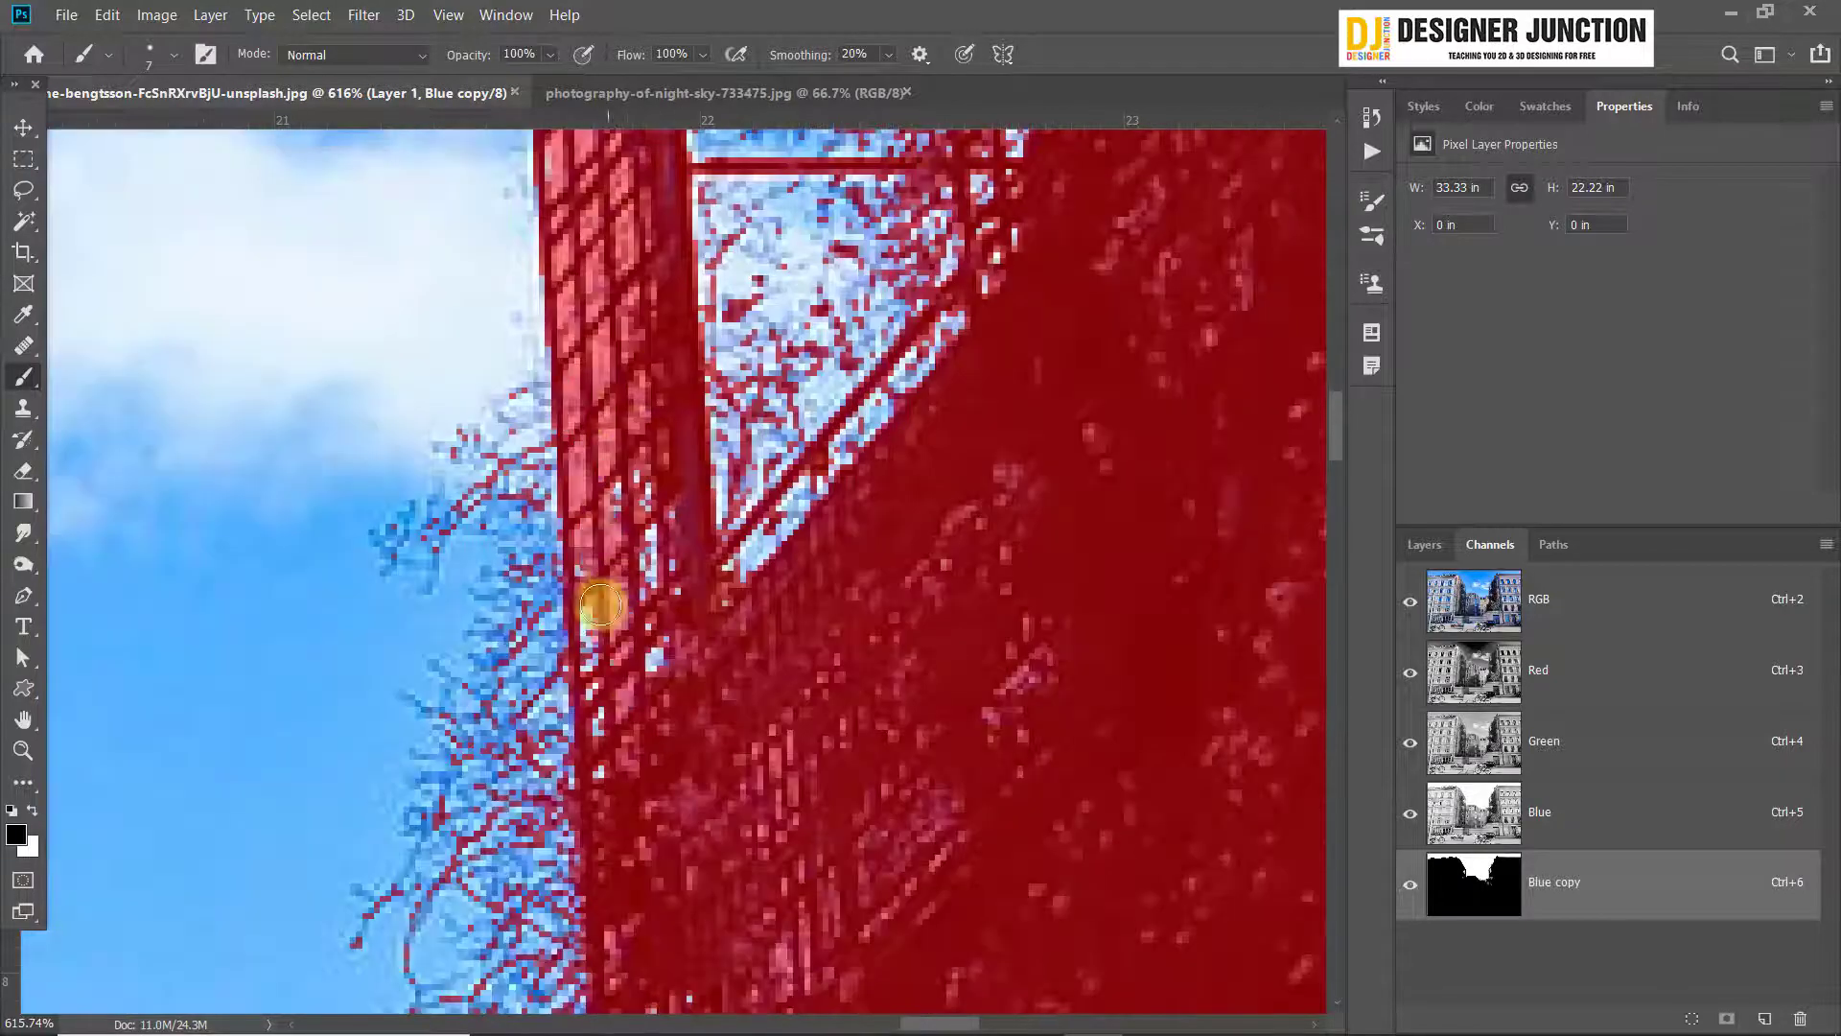
Paint over the unmasked dormer windows on the distant yellow building's roof, using an 8 px brush for the small areas
{"action": "scroll", "coordinate": [623, 643], "scroll_direction": "down", "scroll_amount": 8}
{"action": "scroll", "coordinate": [892, 403], "scroll_direction": "up", "scroll_amount": 5}
{"action": "left_click_drag", "start_coordinate": [796, 940], "coordinate": [710, 317]}
{"action": "key", "text": "bracketright"}
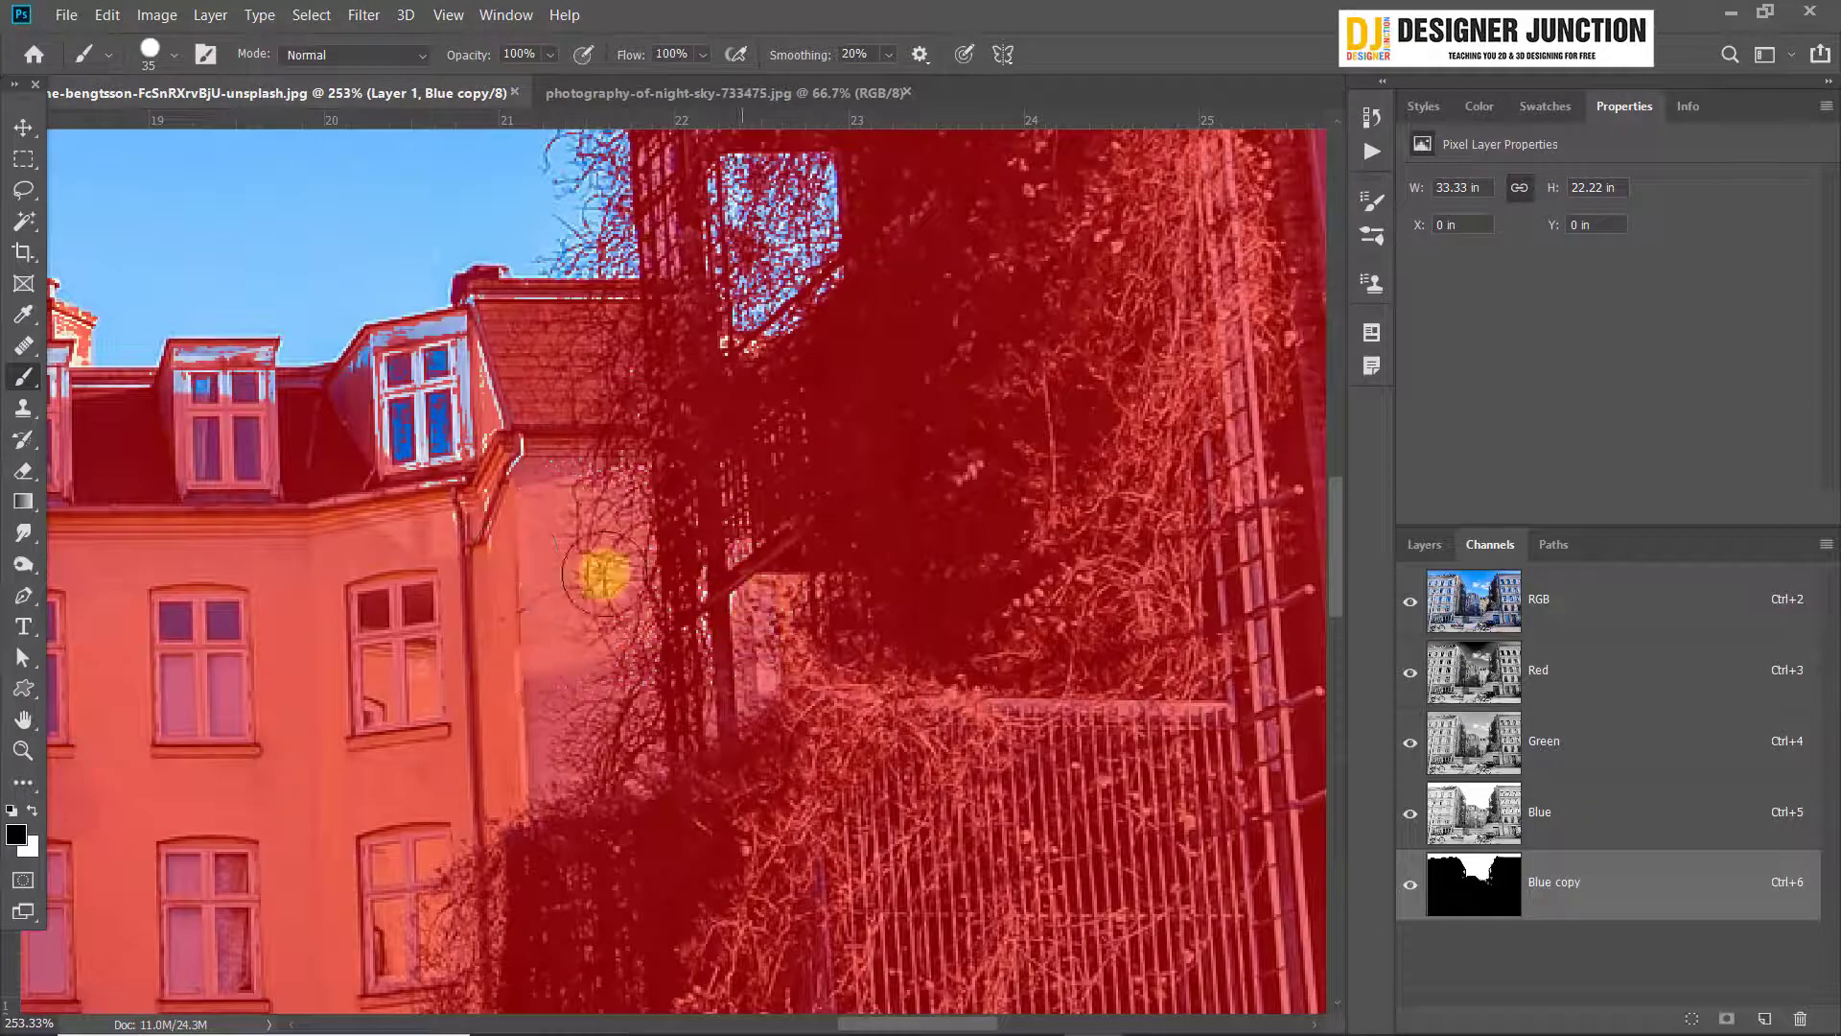
{"action": "scroll", "coordinate": [579, 326], "scroll_direction": "up", "scroll_amount": 3}
{"action": "left_click_drag", "start_coordinate": [178, 561], "coordinate": [966, 613]}
{"action": "scroll", "coordinate": [966, 613], "scroll_direction": "up", "scroll_amount": 2}
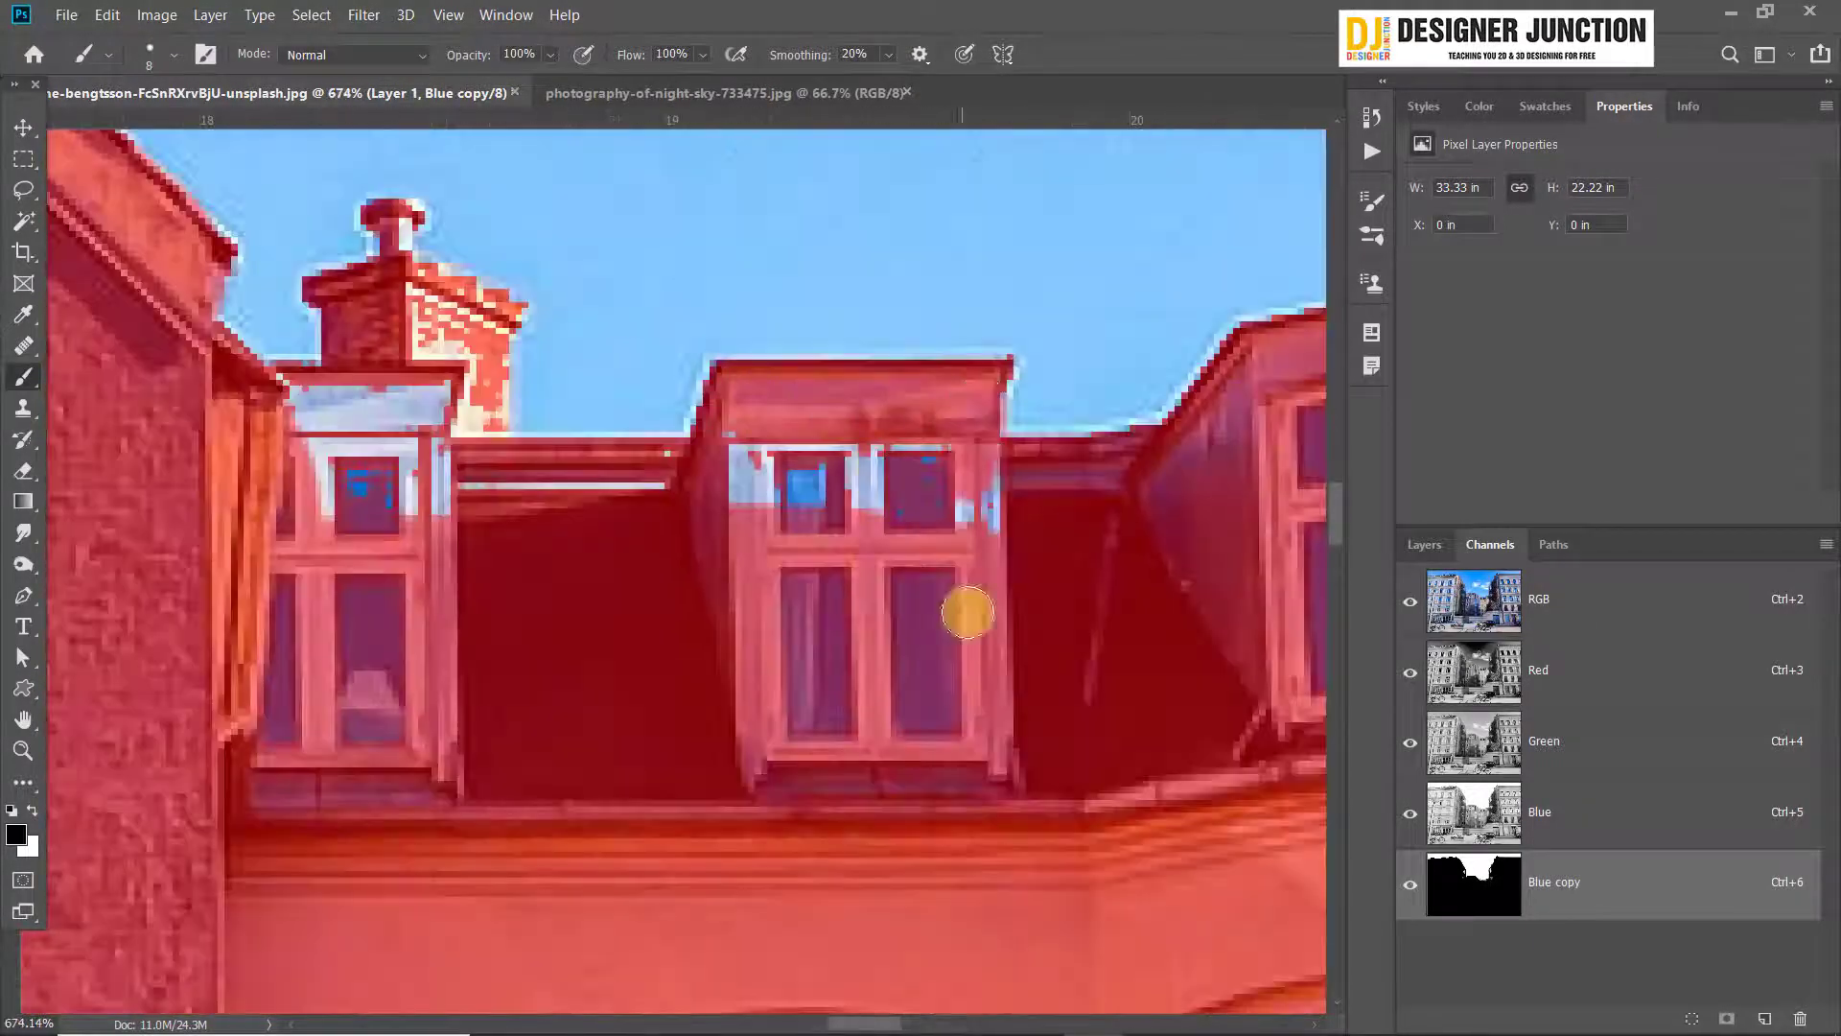
{"action": "mouse_move", "coordinate": [944, 509]}
{"action": "left_mouse_down"}
{"action": "mouse_move", "coordinate": [723, 513]}
{"action": "mouse_move", "coordinate": [344, 406]}
{"action": "mouse_move", "coordinate": [441, 424]}
{"action": "left_mouse_up"}
Mask the unmasked parts of the chimney beside the dormers with a 2 px brush, and switch to the Move tool
{"action": "scroll", "coordinate": [378, 448], "scroll_direction": "up", "scroll_amount": 2}
{"action": "mouse_move", "coordinate": [382, 303]}
{"action": "left_mouse_down"}
{"action": "mouse_move", "coordinate": [378, 447]}
{"action": "mouse_move", "coordinate": [530, 585]}
{"action": "left_mouse_up"}
{"action": "key", "text": "p"}
{"action": "key", "text": "v"}
{"action": "scroll", "coordinate": [514, 535], "scroll_direction": "down", "scroll_amount": 12}
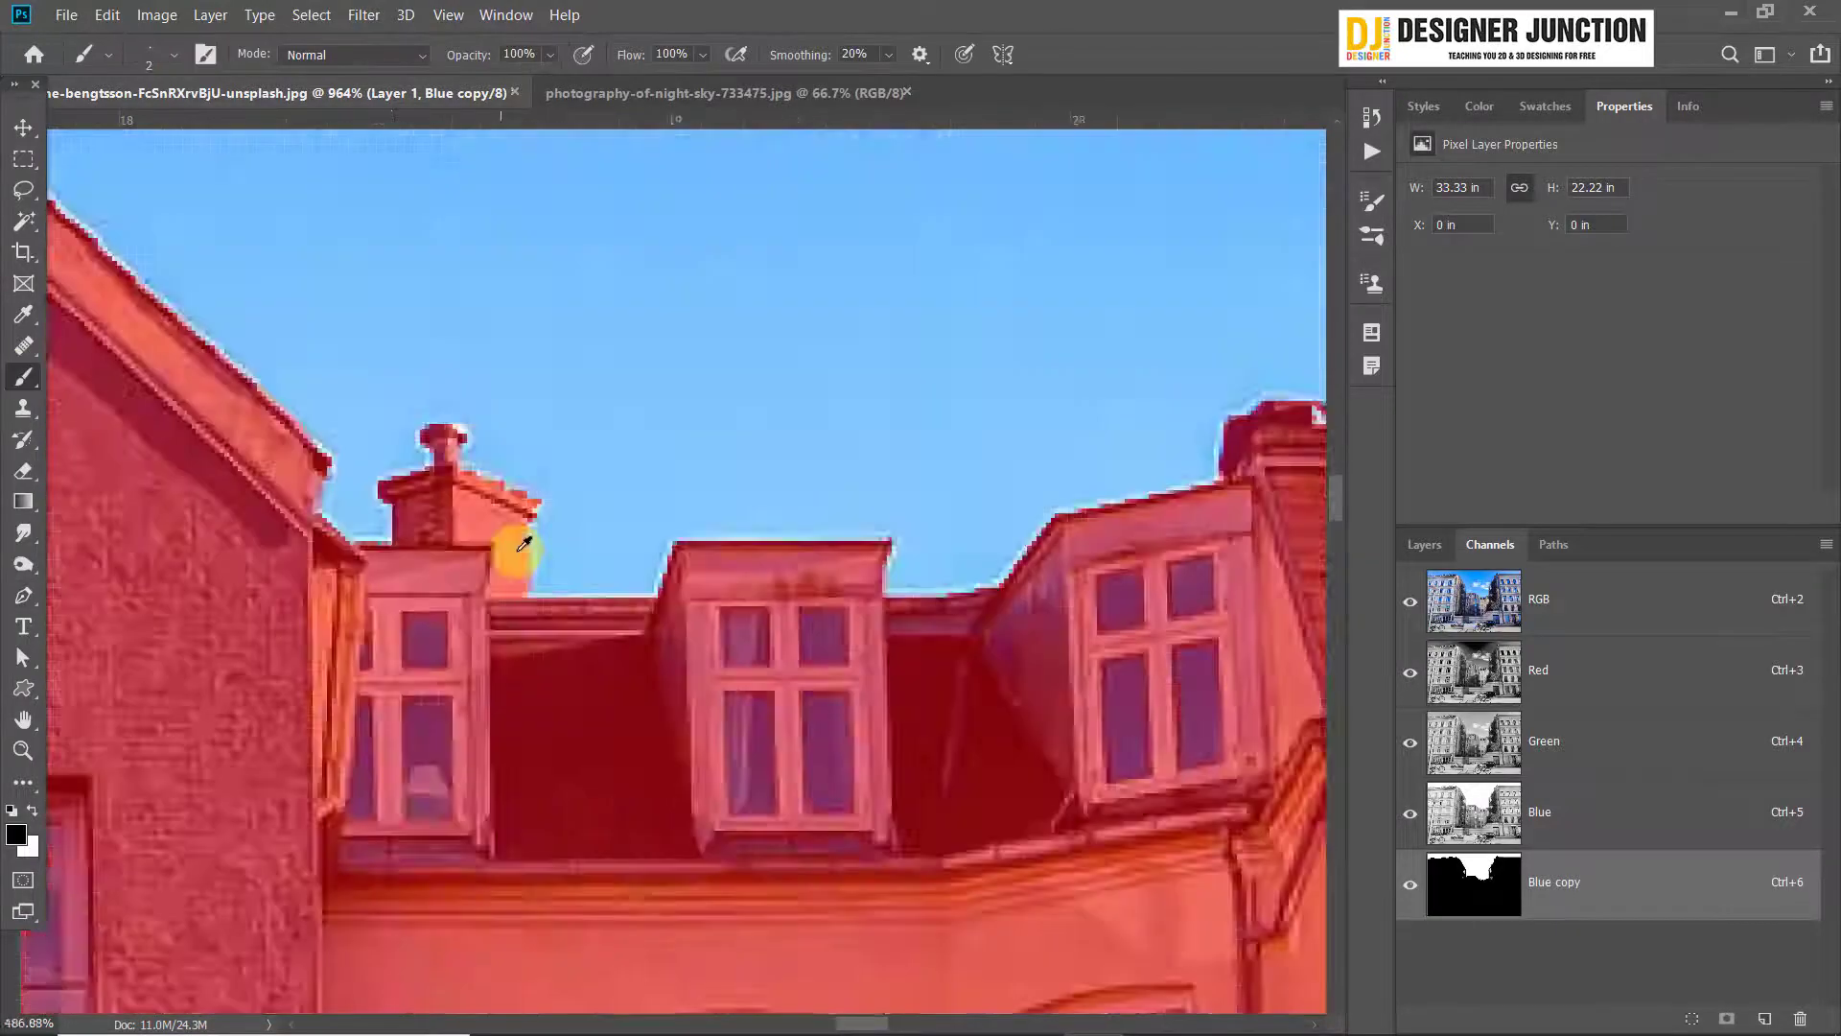
{"action": "scroll", "coordinate": [697, 625], "scroll_direction": "up", "scroll_amount": 3}
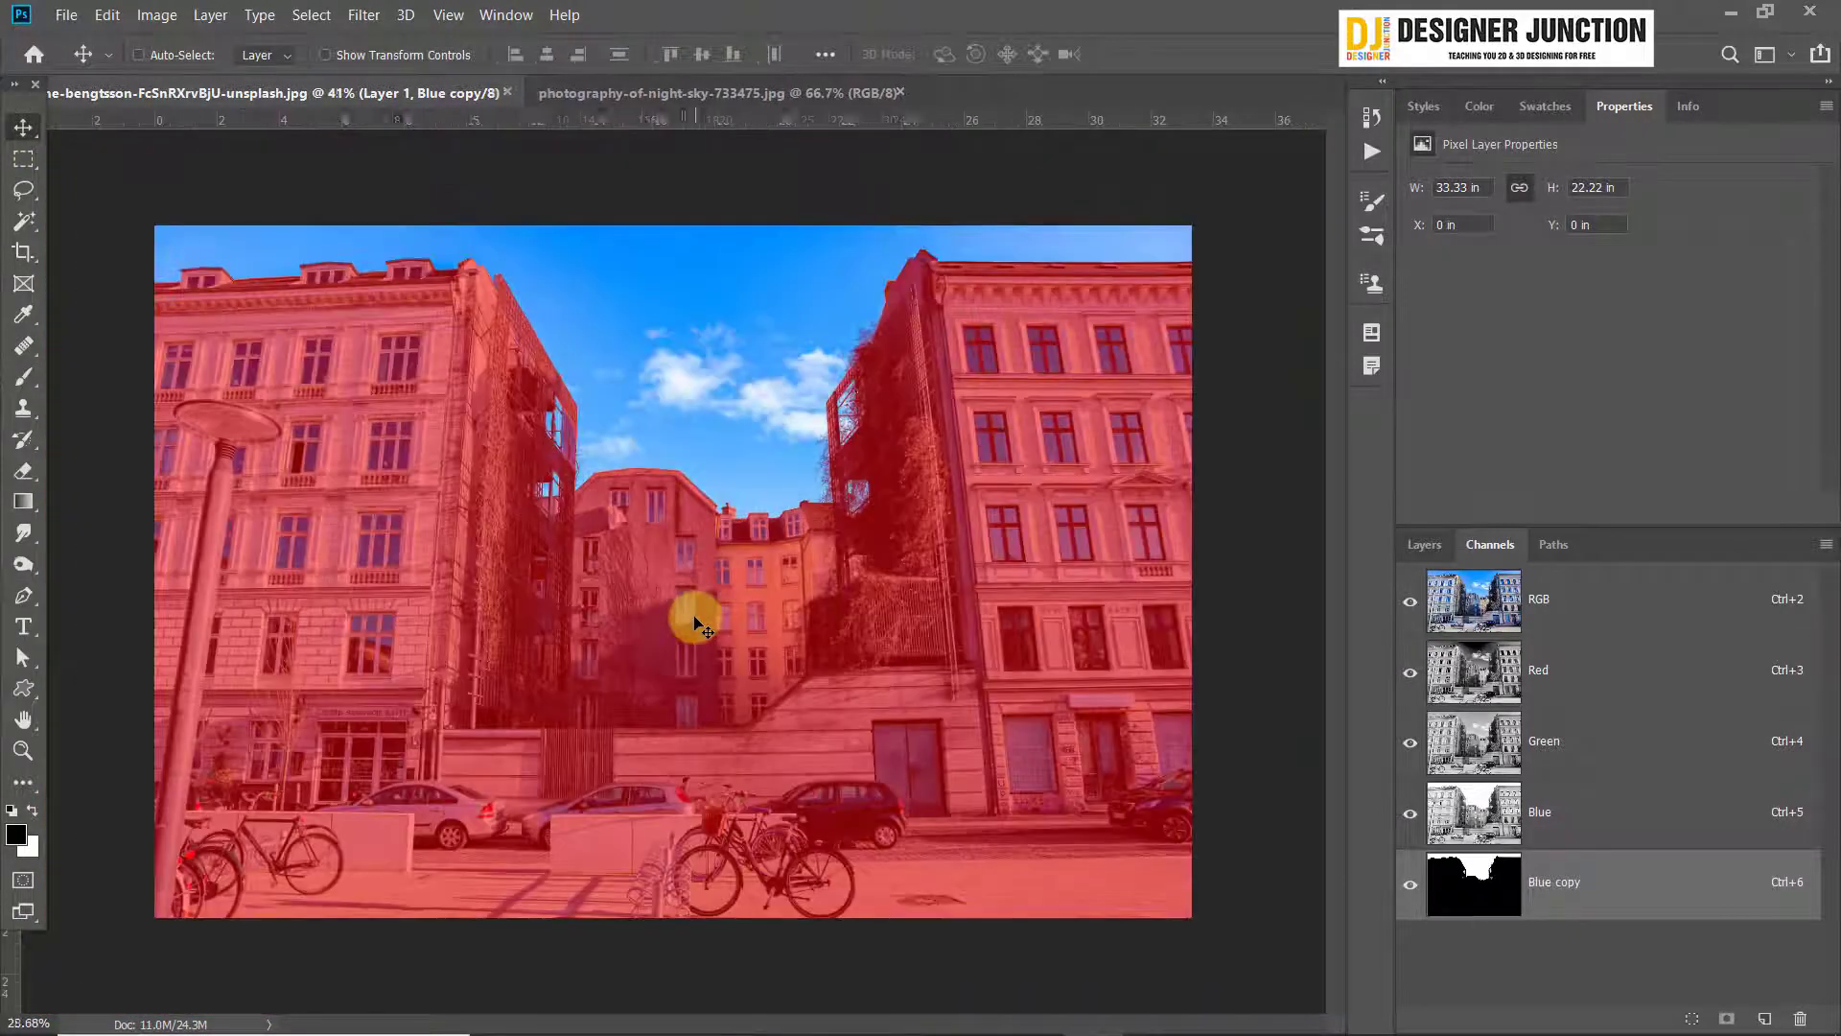
{"action": "scroll", "coordinate": [697, 625], "scroll_direction": "down", "scroll_amount": 3}
{"action": "scroll", "coordinate": [691, 608], "scroll_direction": "up", "scroll_amount": 2}
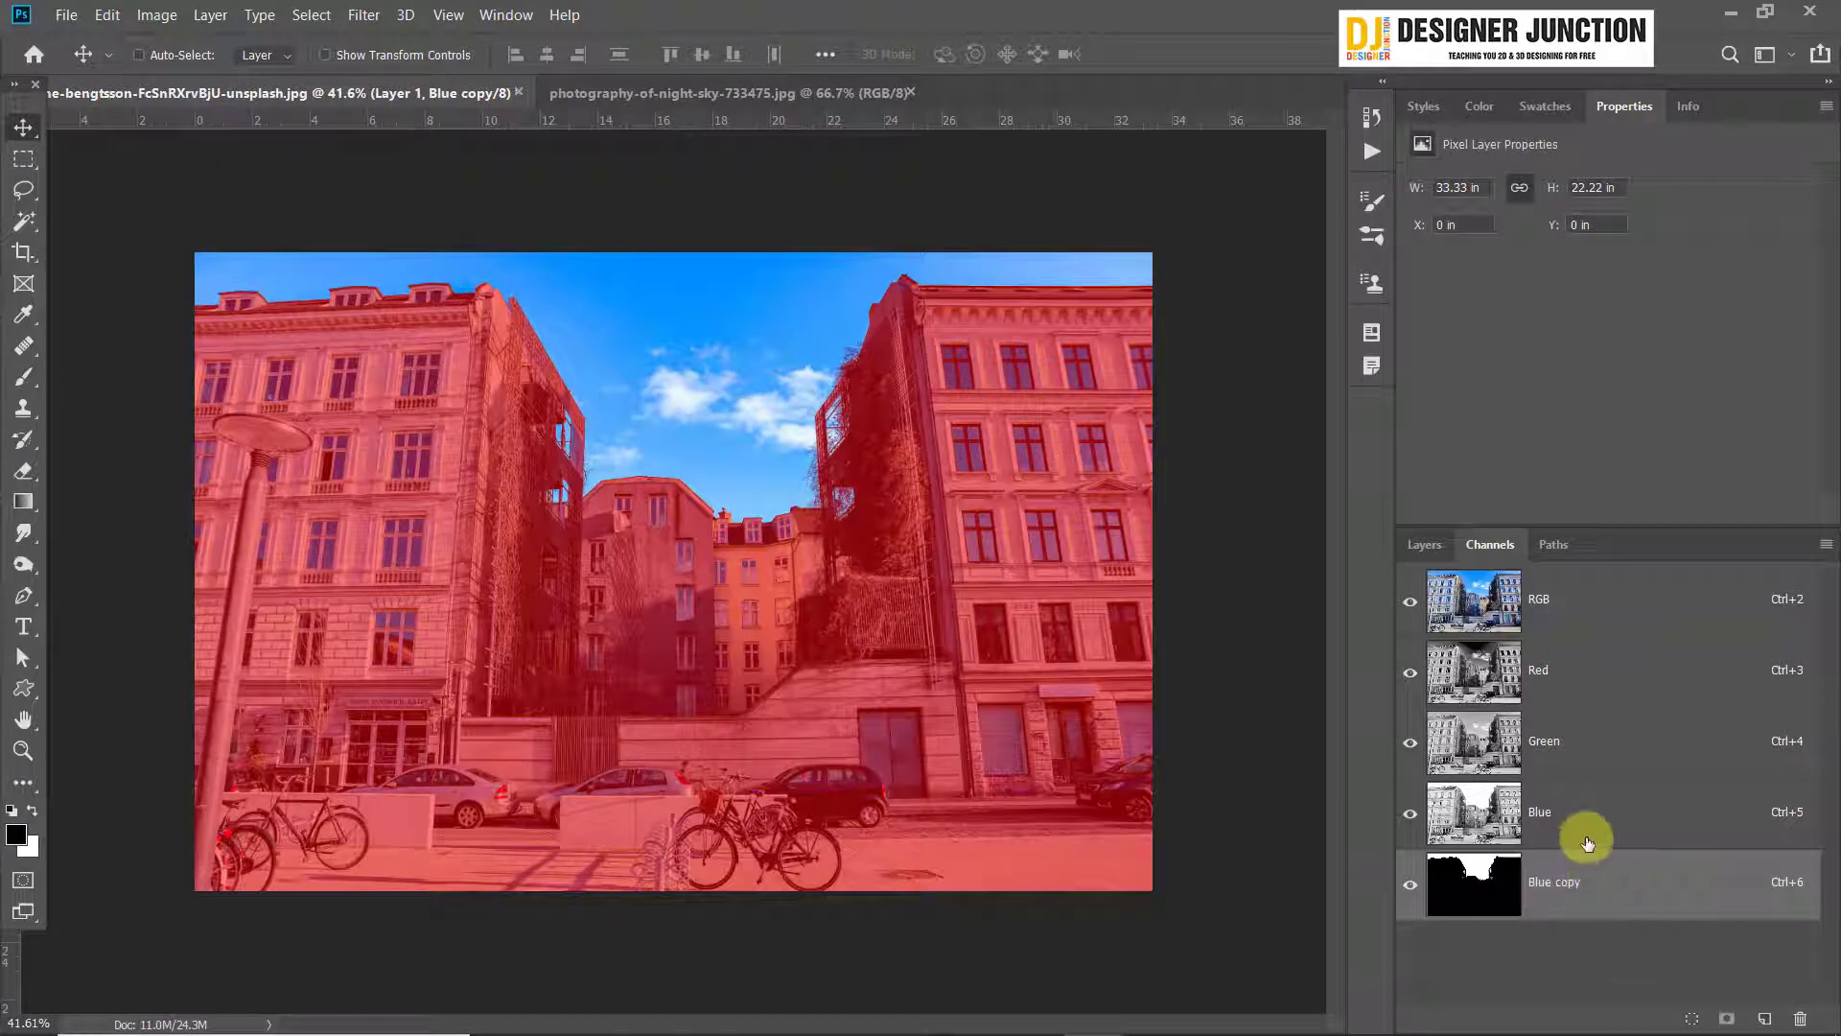
Load the Blue copy channel as a selection, then restore the RGB composite and return to the layers
{"action": "left_click", "coordinate": [1410, 884]}
{"action": "left_click", "coordinate": [1409, 884]}
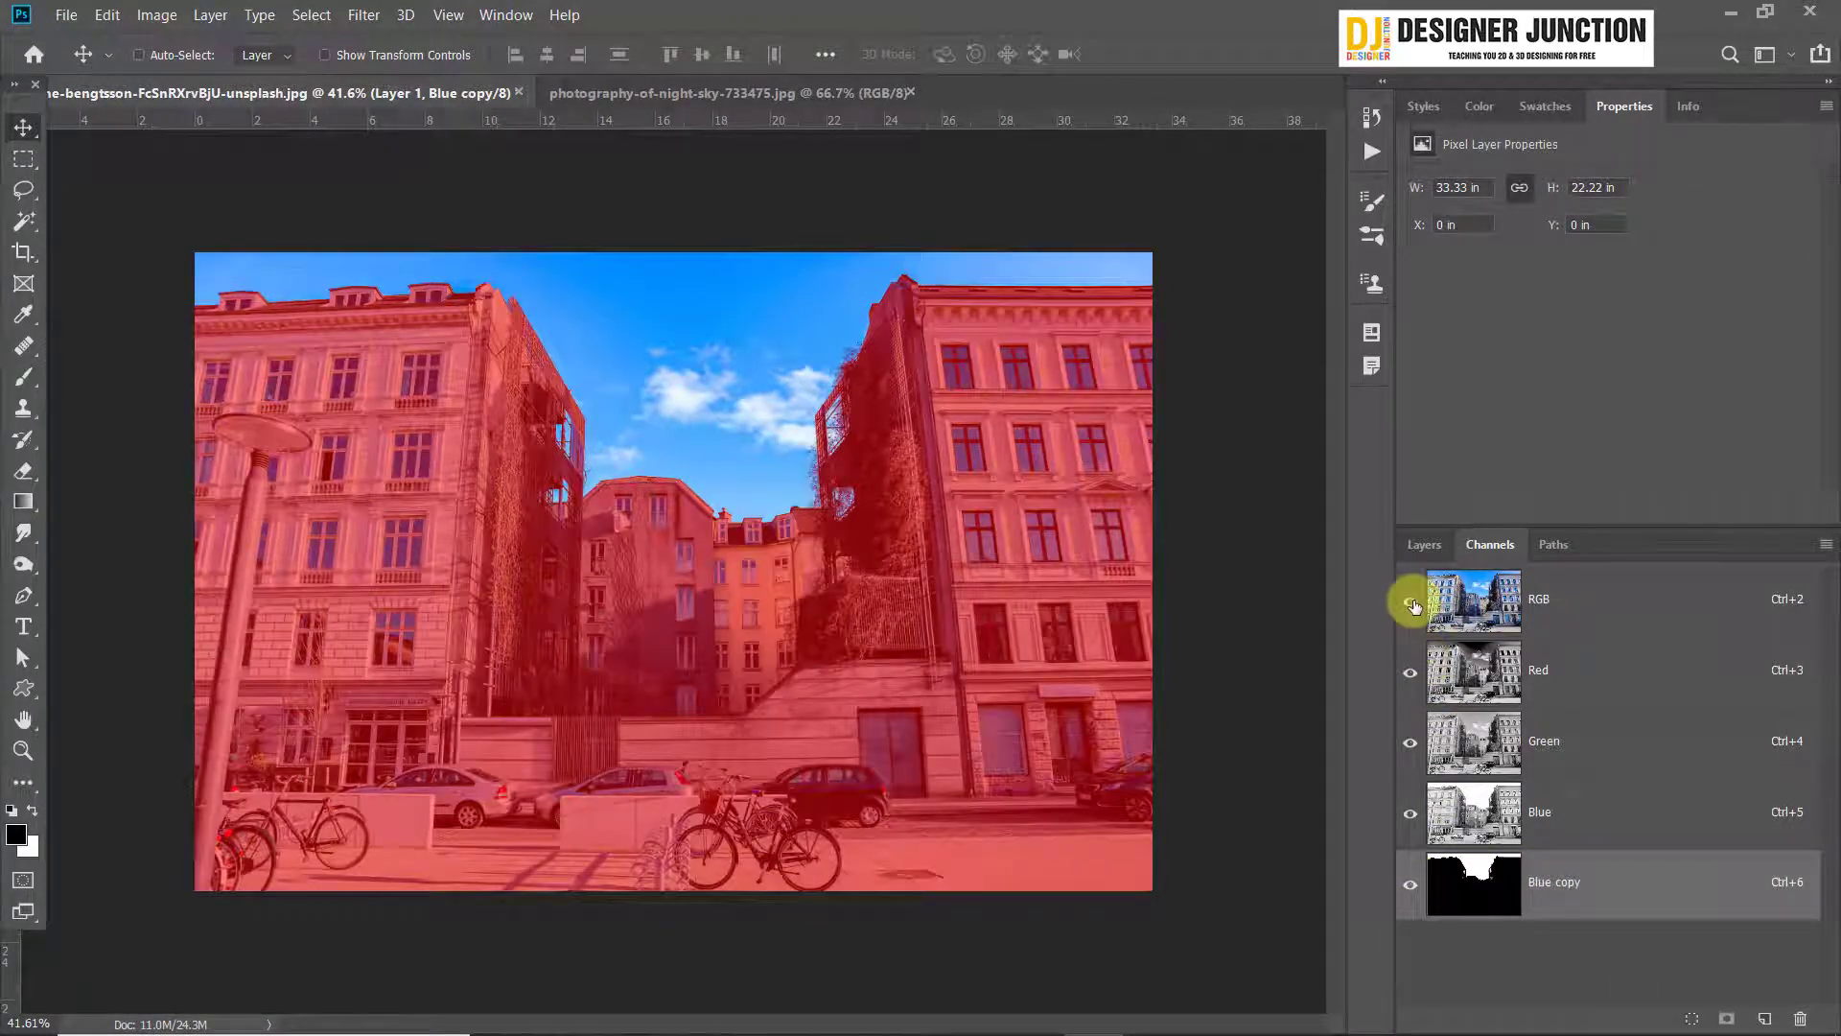
{"action": "left_click", "coordinate": [1410, 601]}
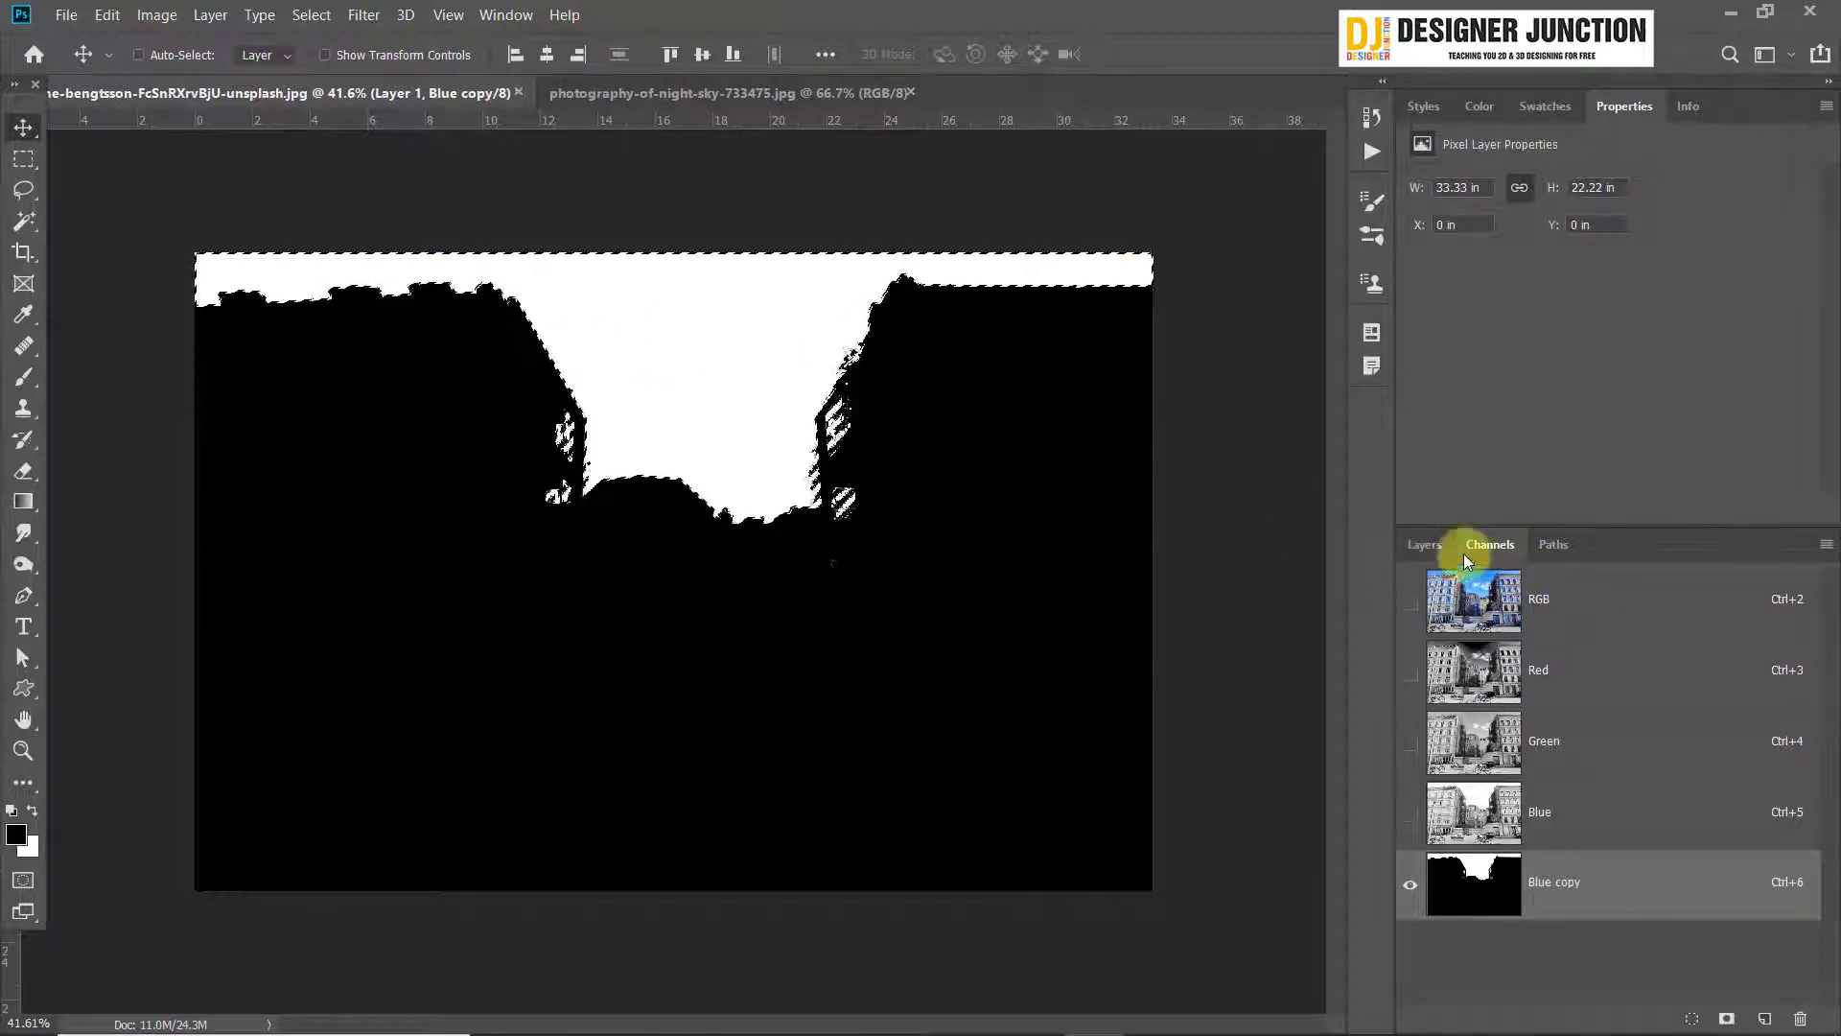
{"action": "left_click", "coordinate": [1627, 597]}
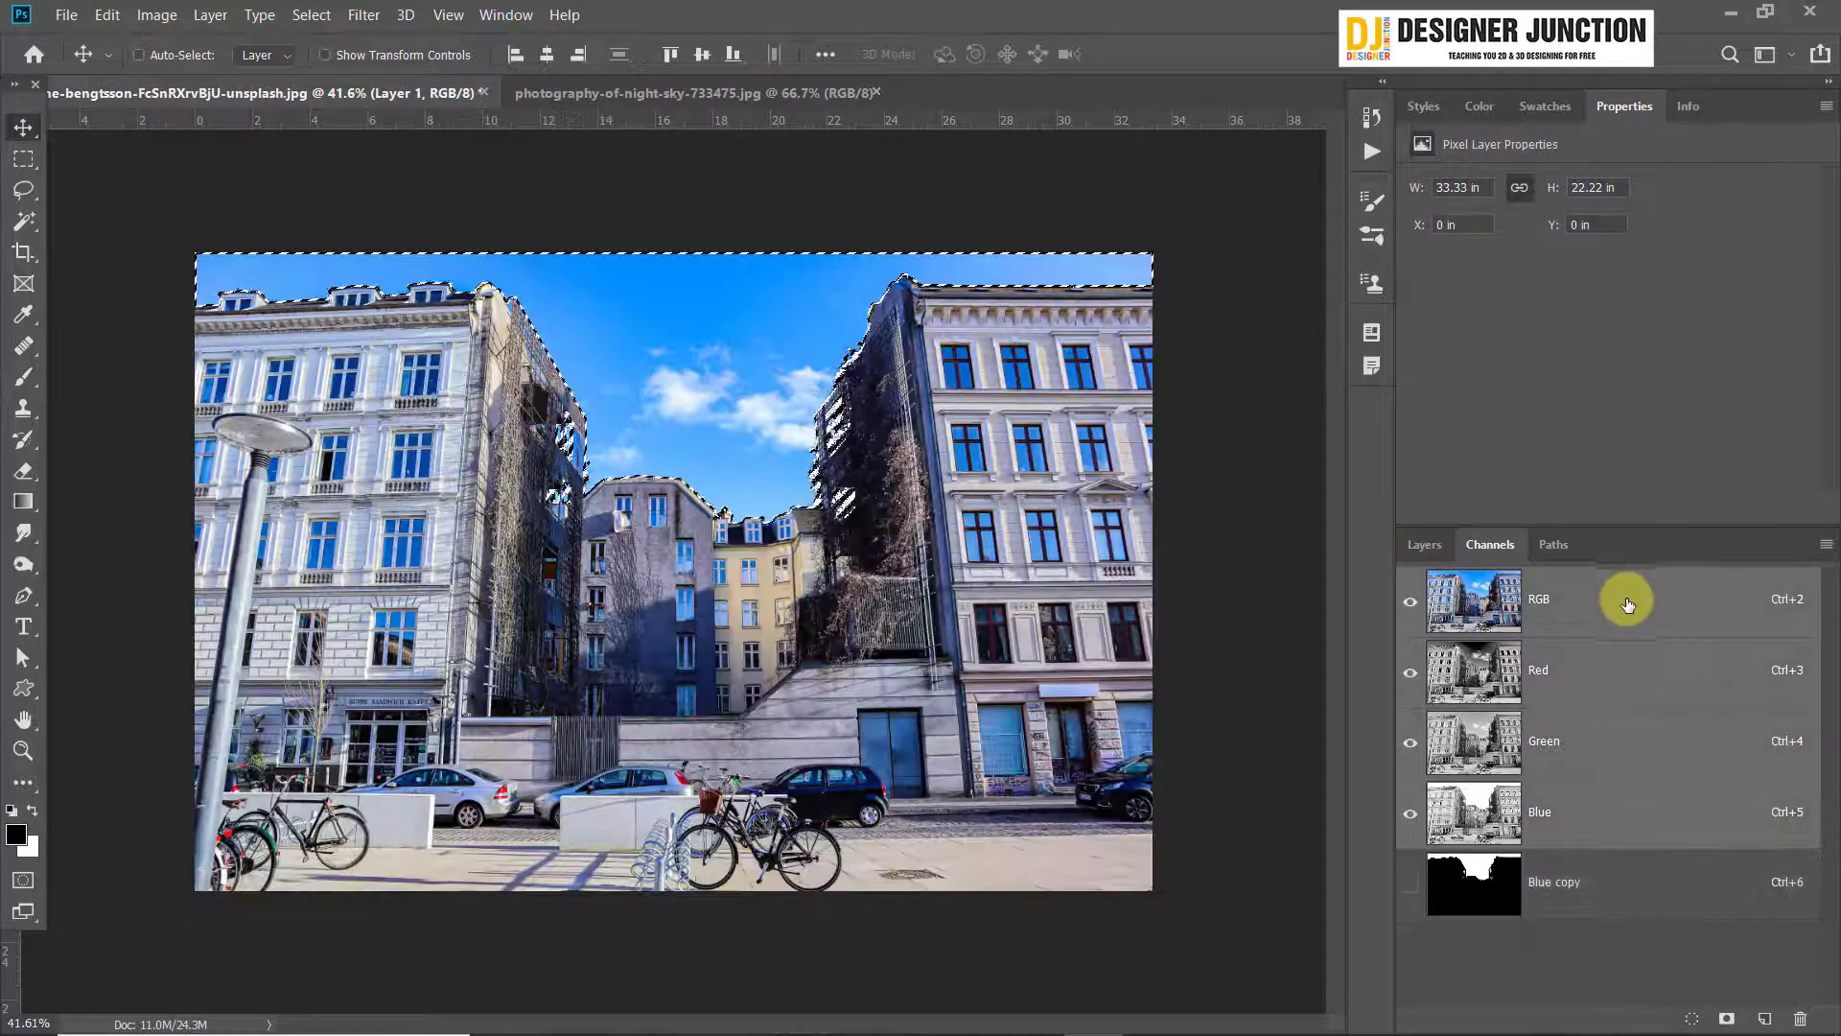
{"action": "left_click", "coordinate": [1415, 544]}
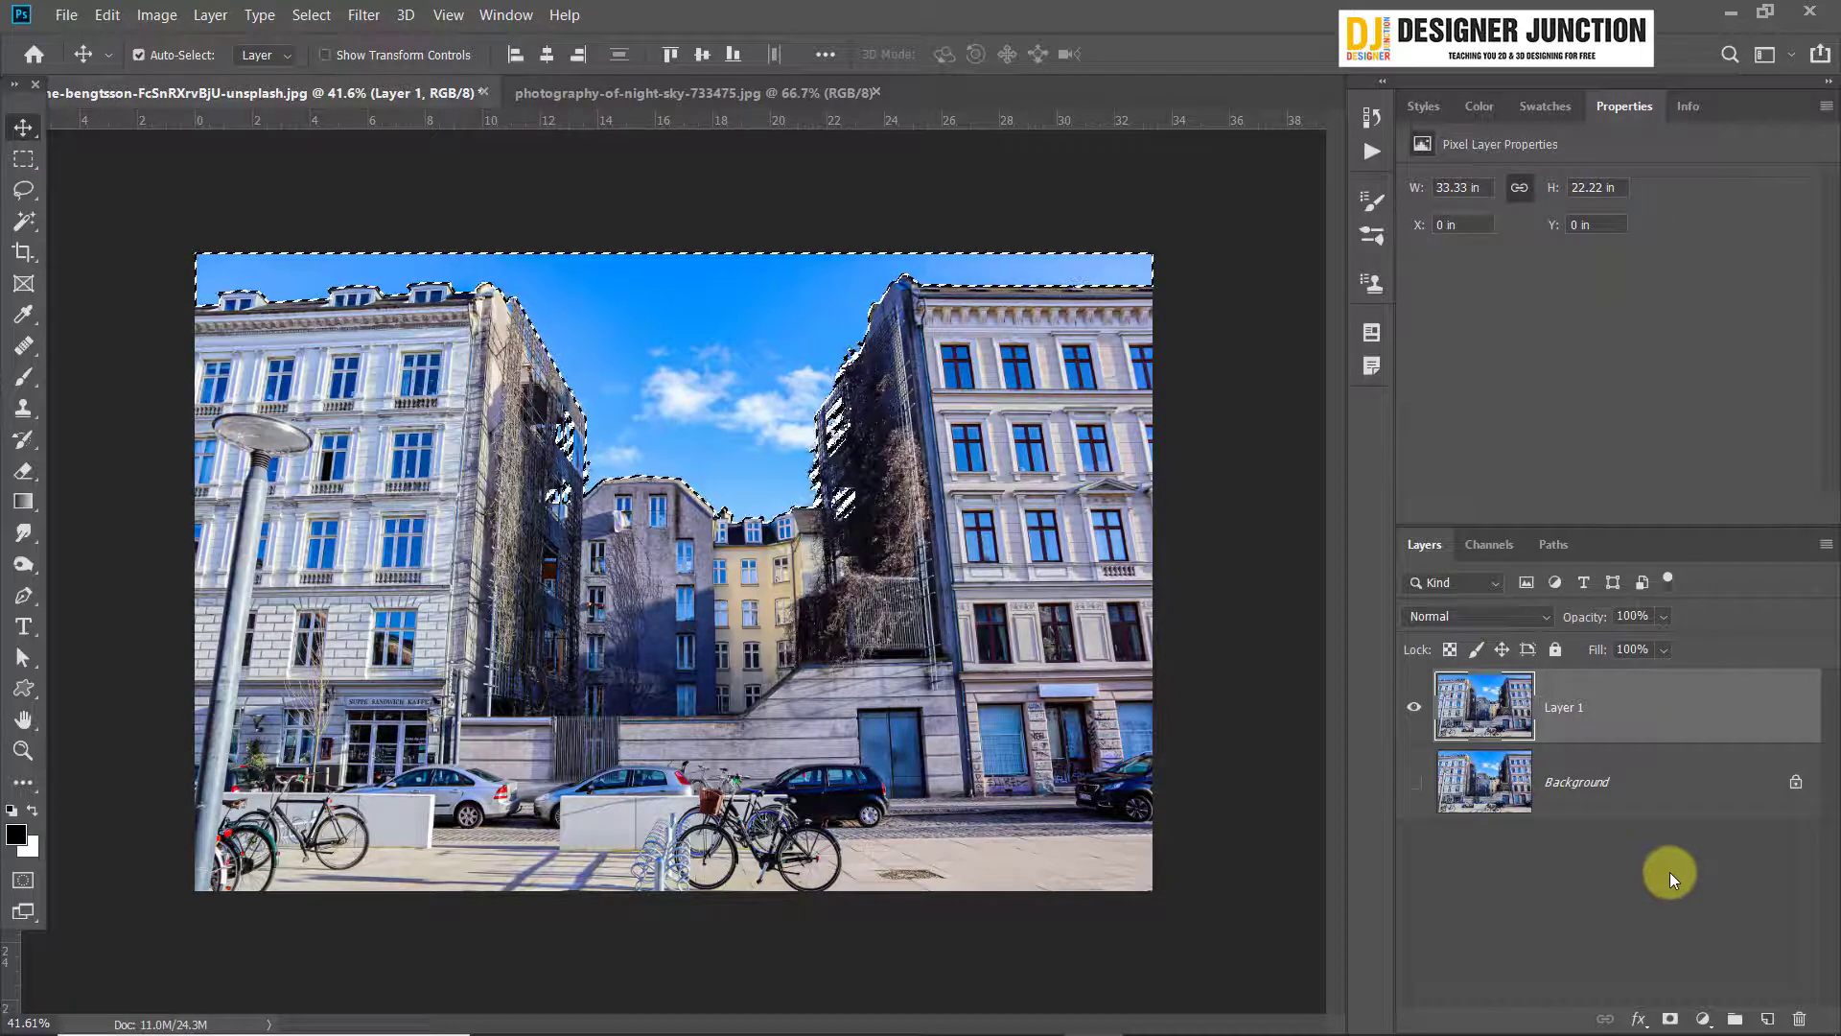
Try a layer mask on Layer 1 from the sky selection, invert it both ways, and undo the mask
{"action": "key", "text": "ctrl+j"}
{"action": "left_click", "coordinate": [1670, 1018]}
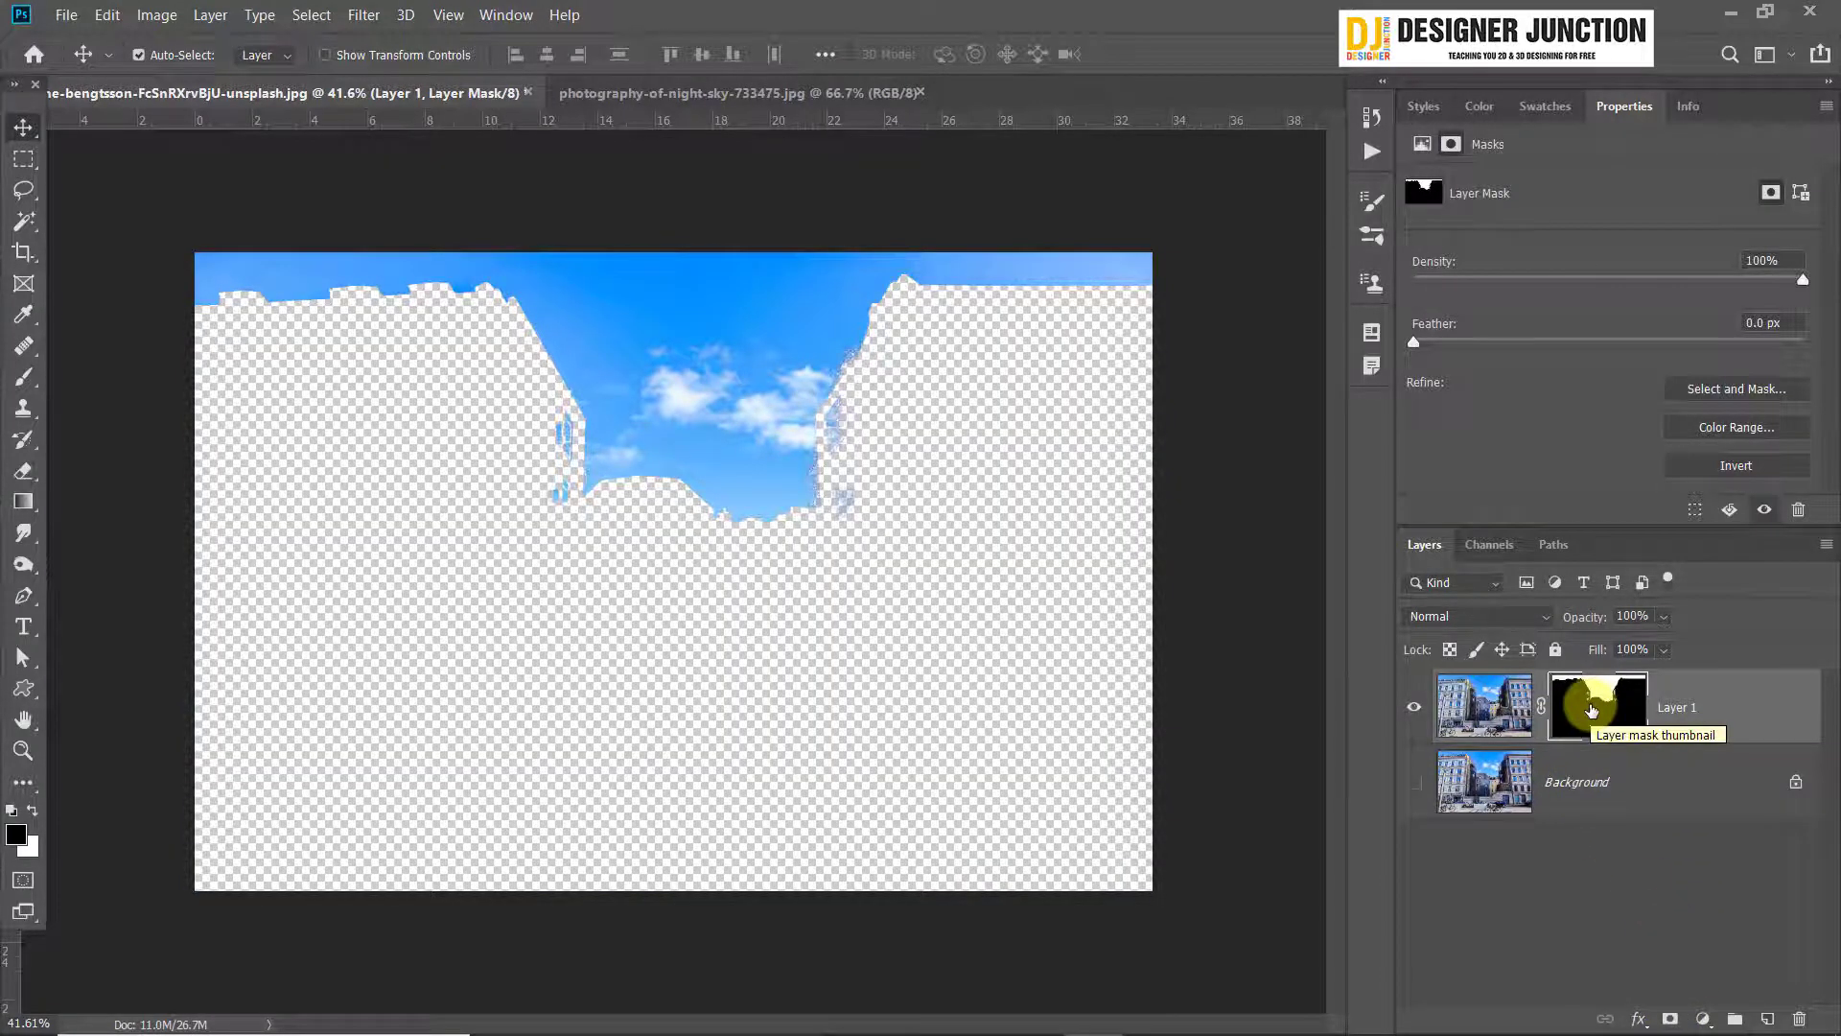
{"action": "key", "text": "ctrl+i"}
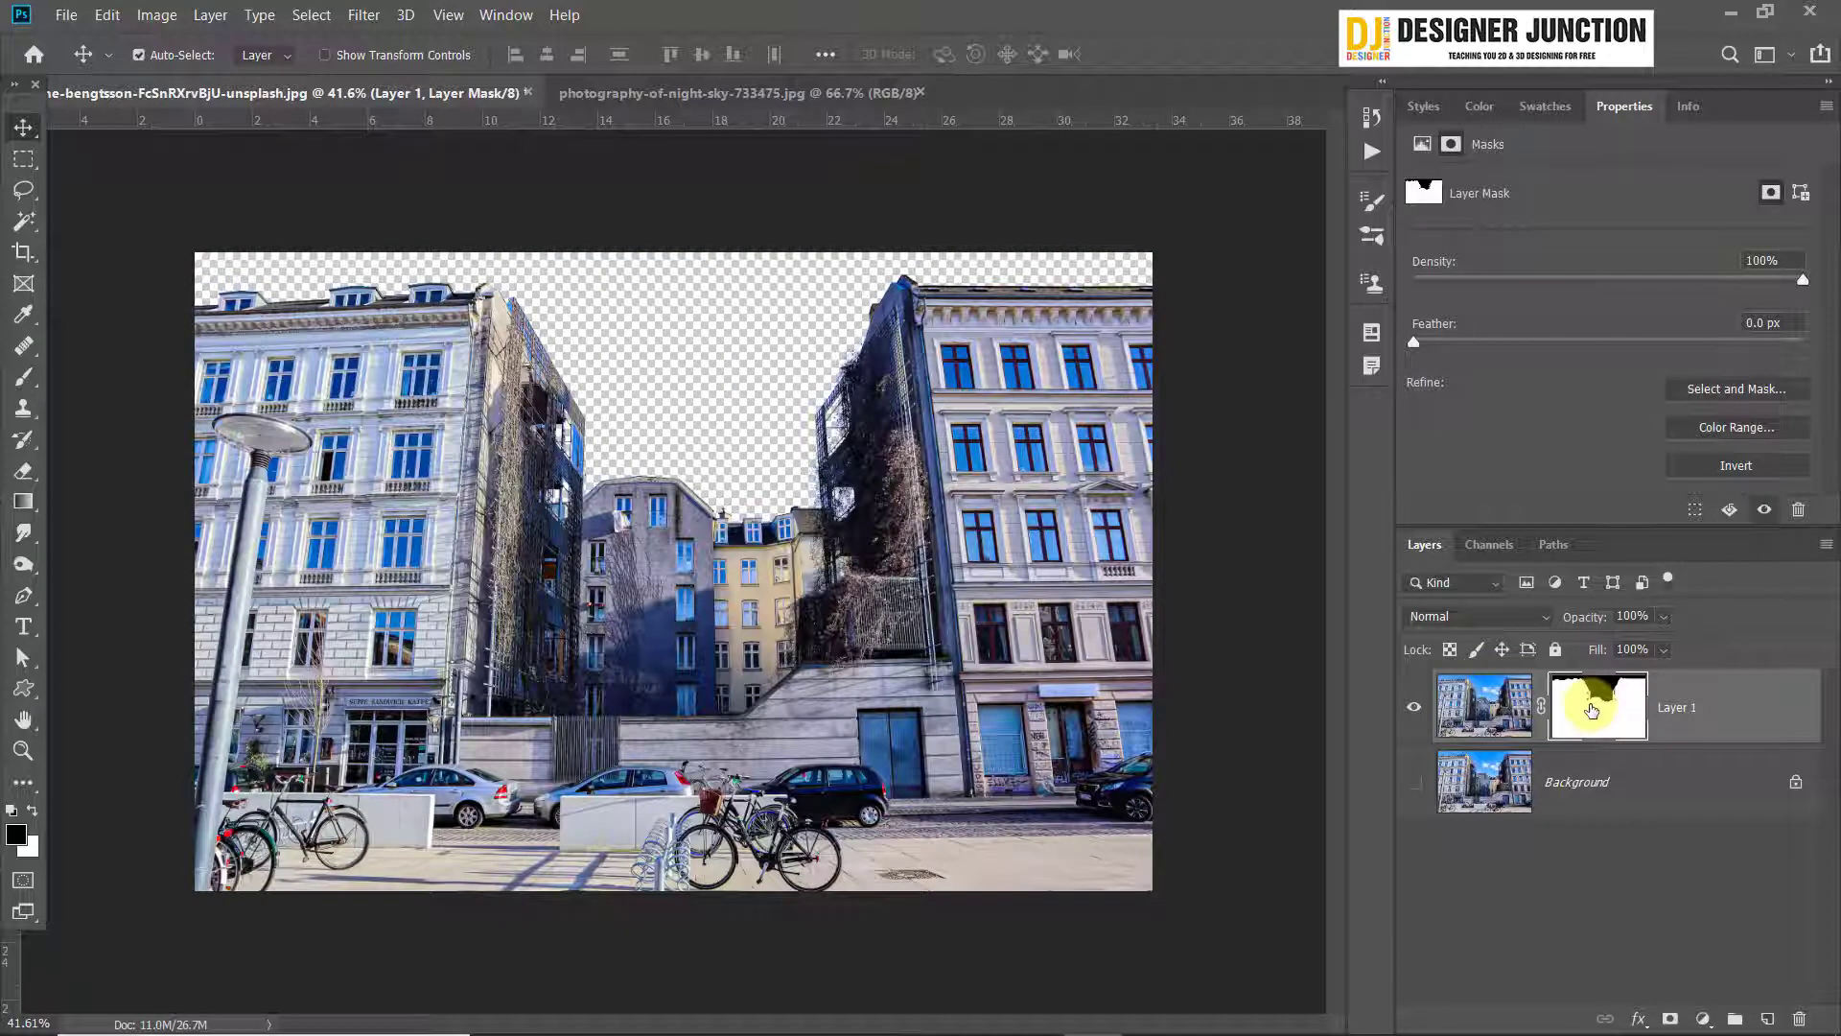
{"action": "key", "text": "ctrl+i"}
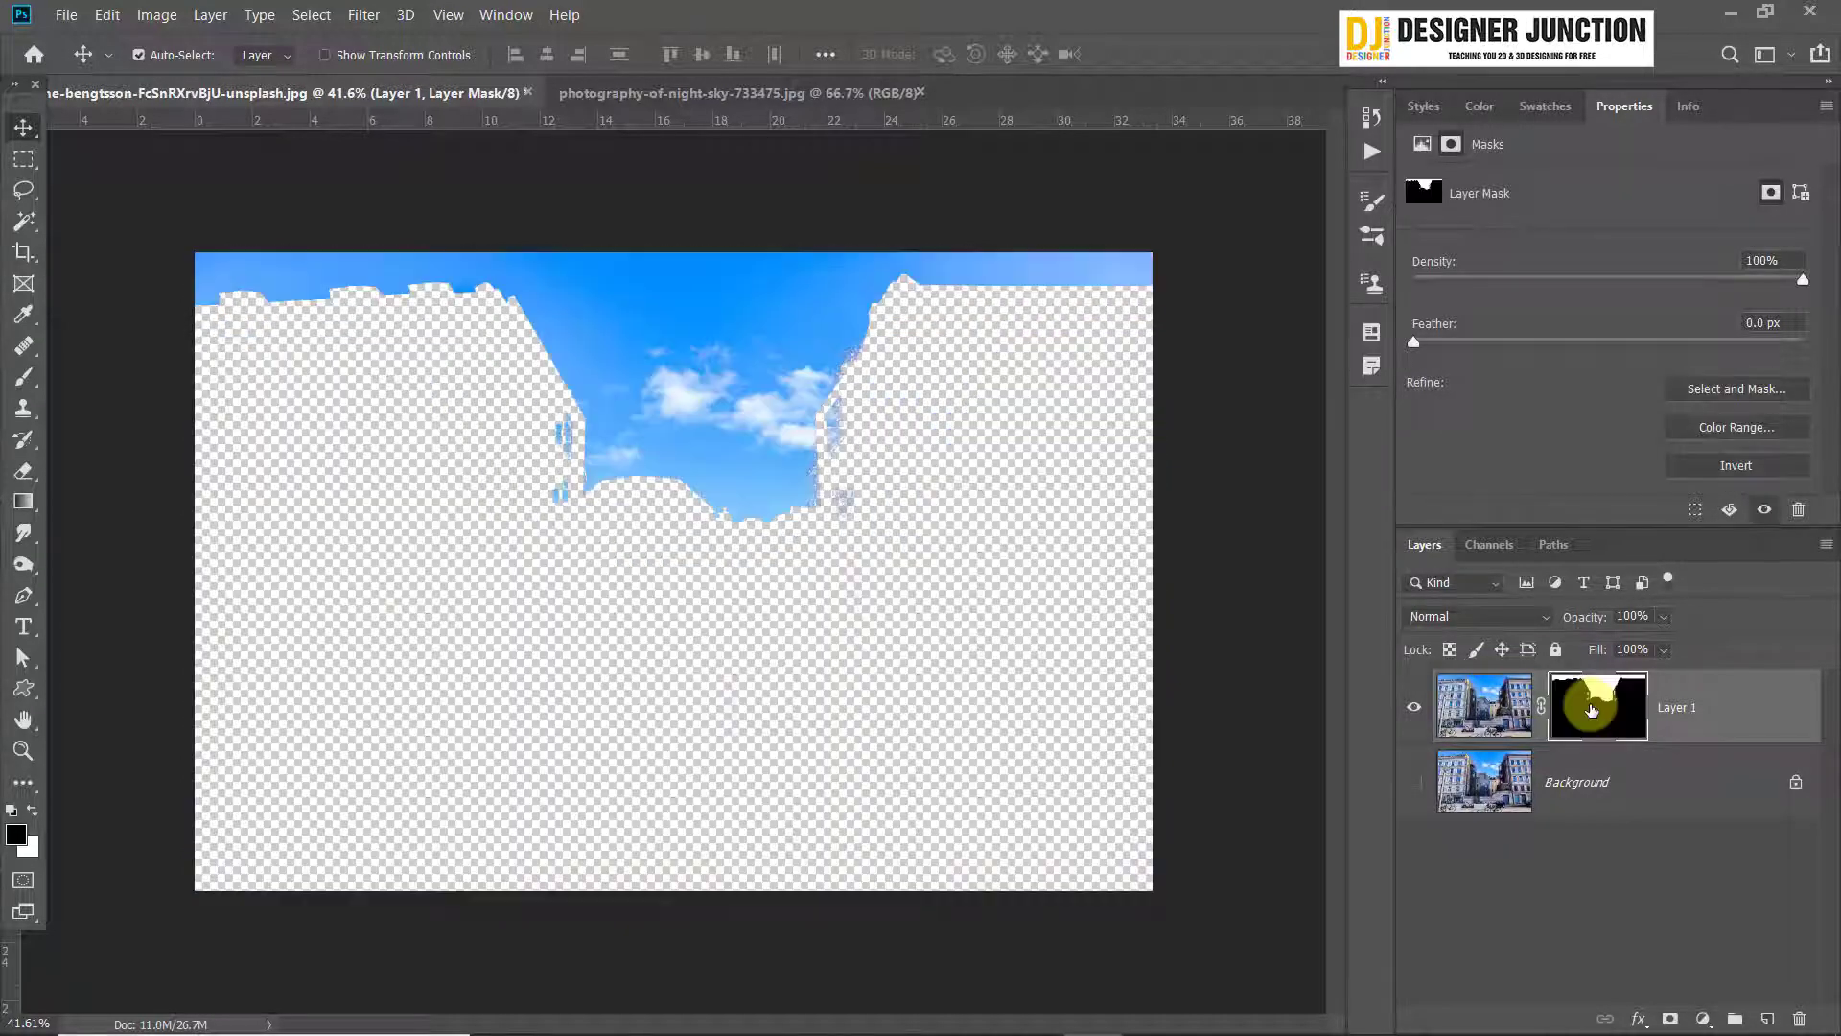
{"action": "key", "text": "ctrl+z"}
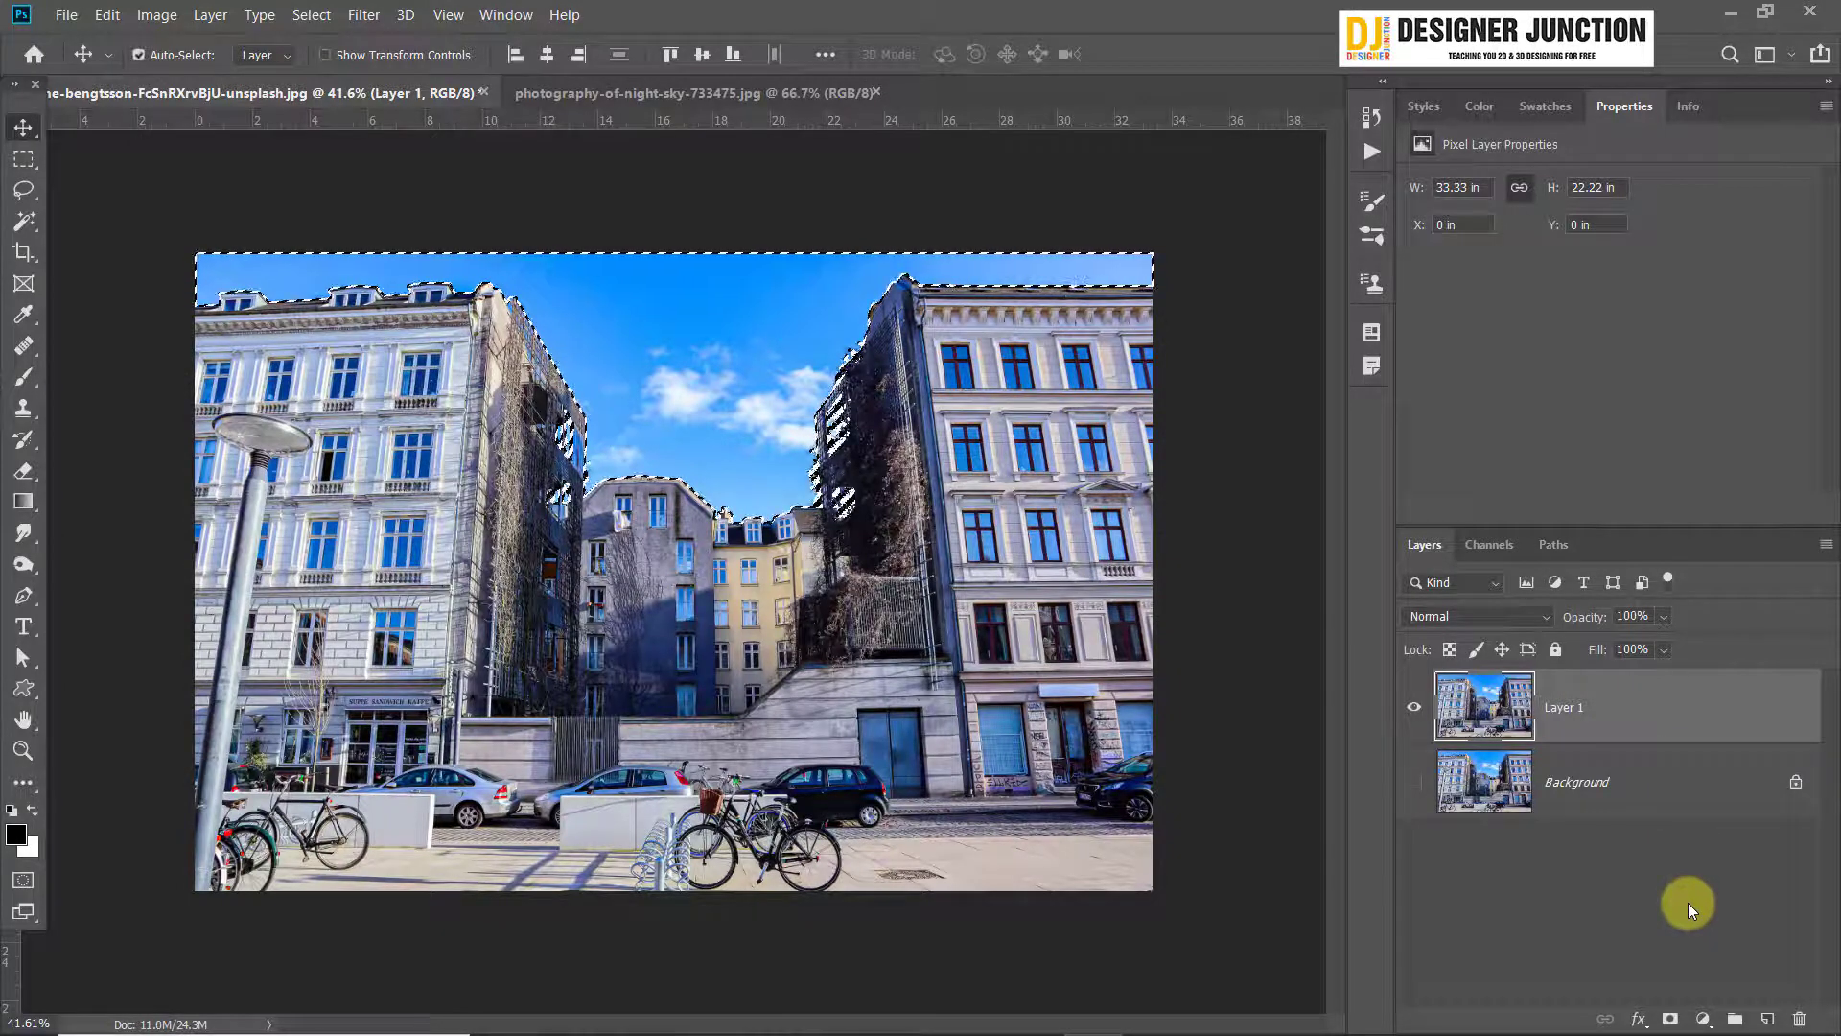
Invert the sky selection so it covers the buildings, and copy that area of Layer 1 to a new layer
{"action": "key", "text": "ctrl+shift+i"}
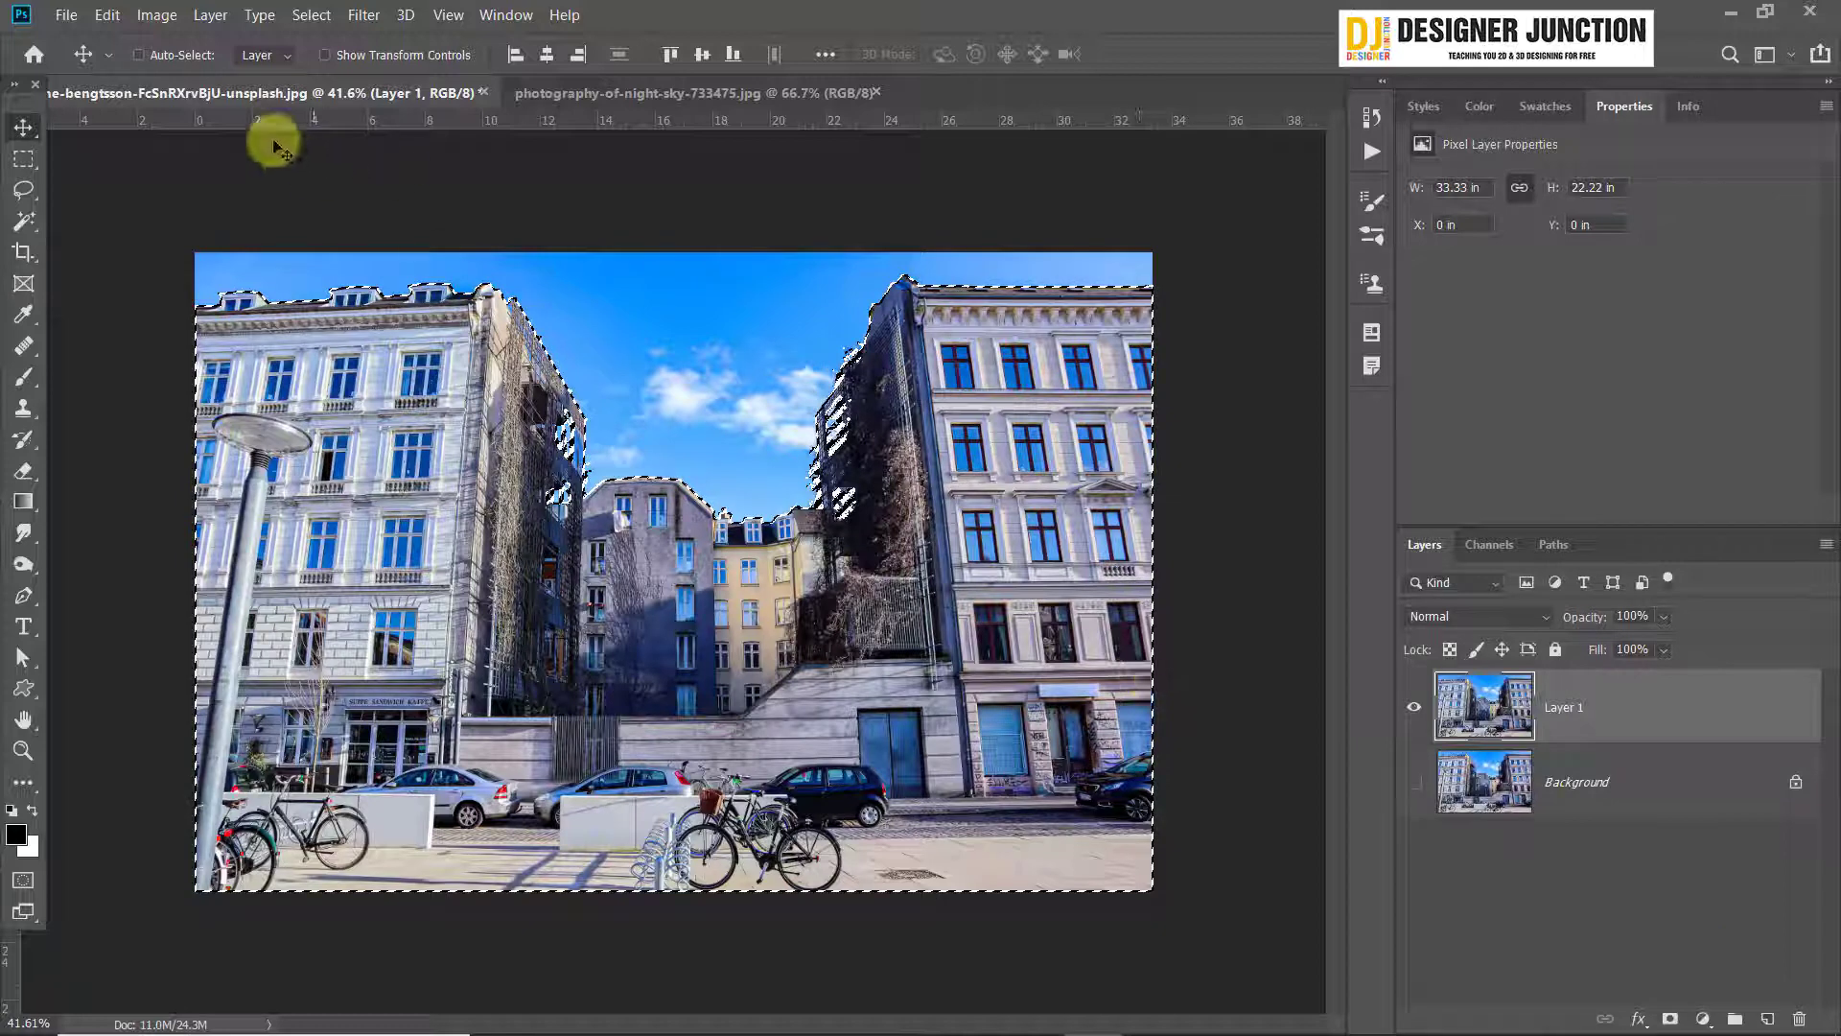
{"action": "left_click", "coordinate": [311, 14]}
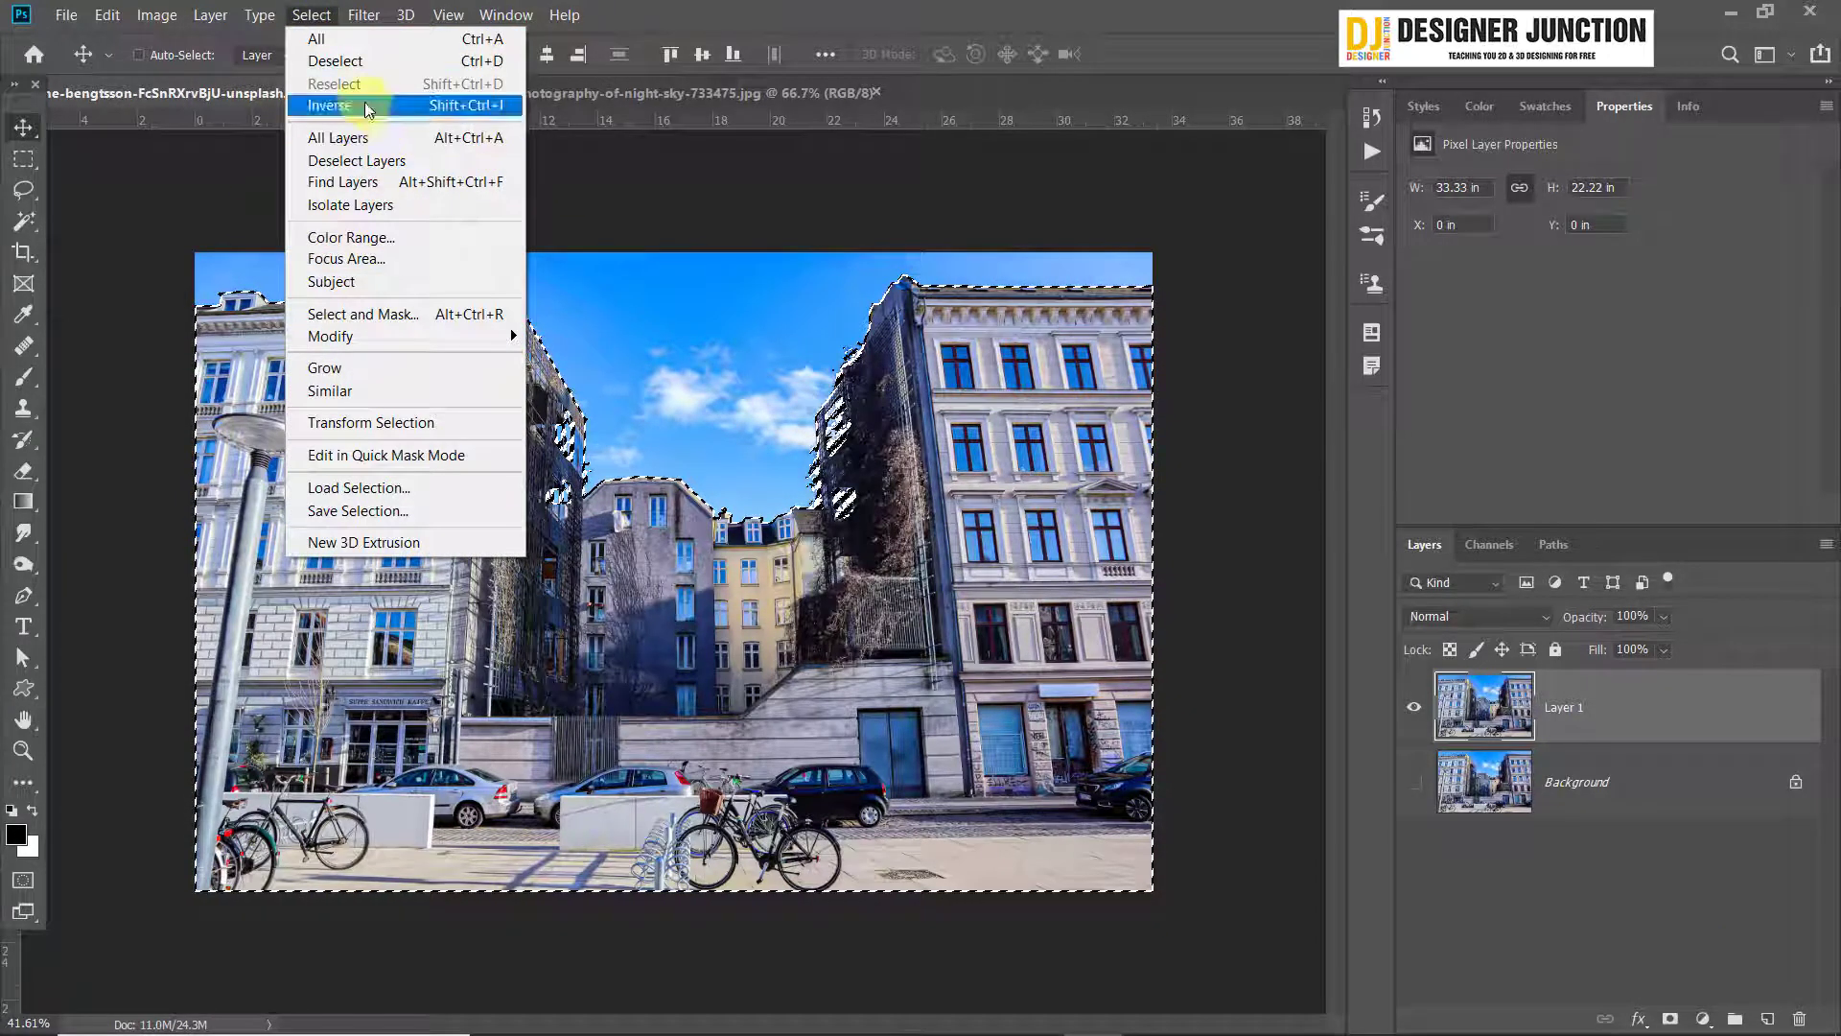
{"action": "left_click", "coordinate": [412, 105]}
{"action": "key", "text": "ctrl+shift+i"}
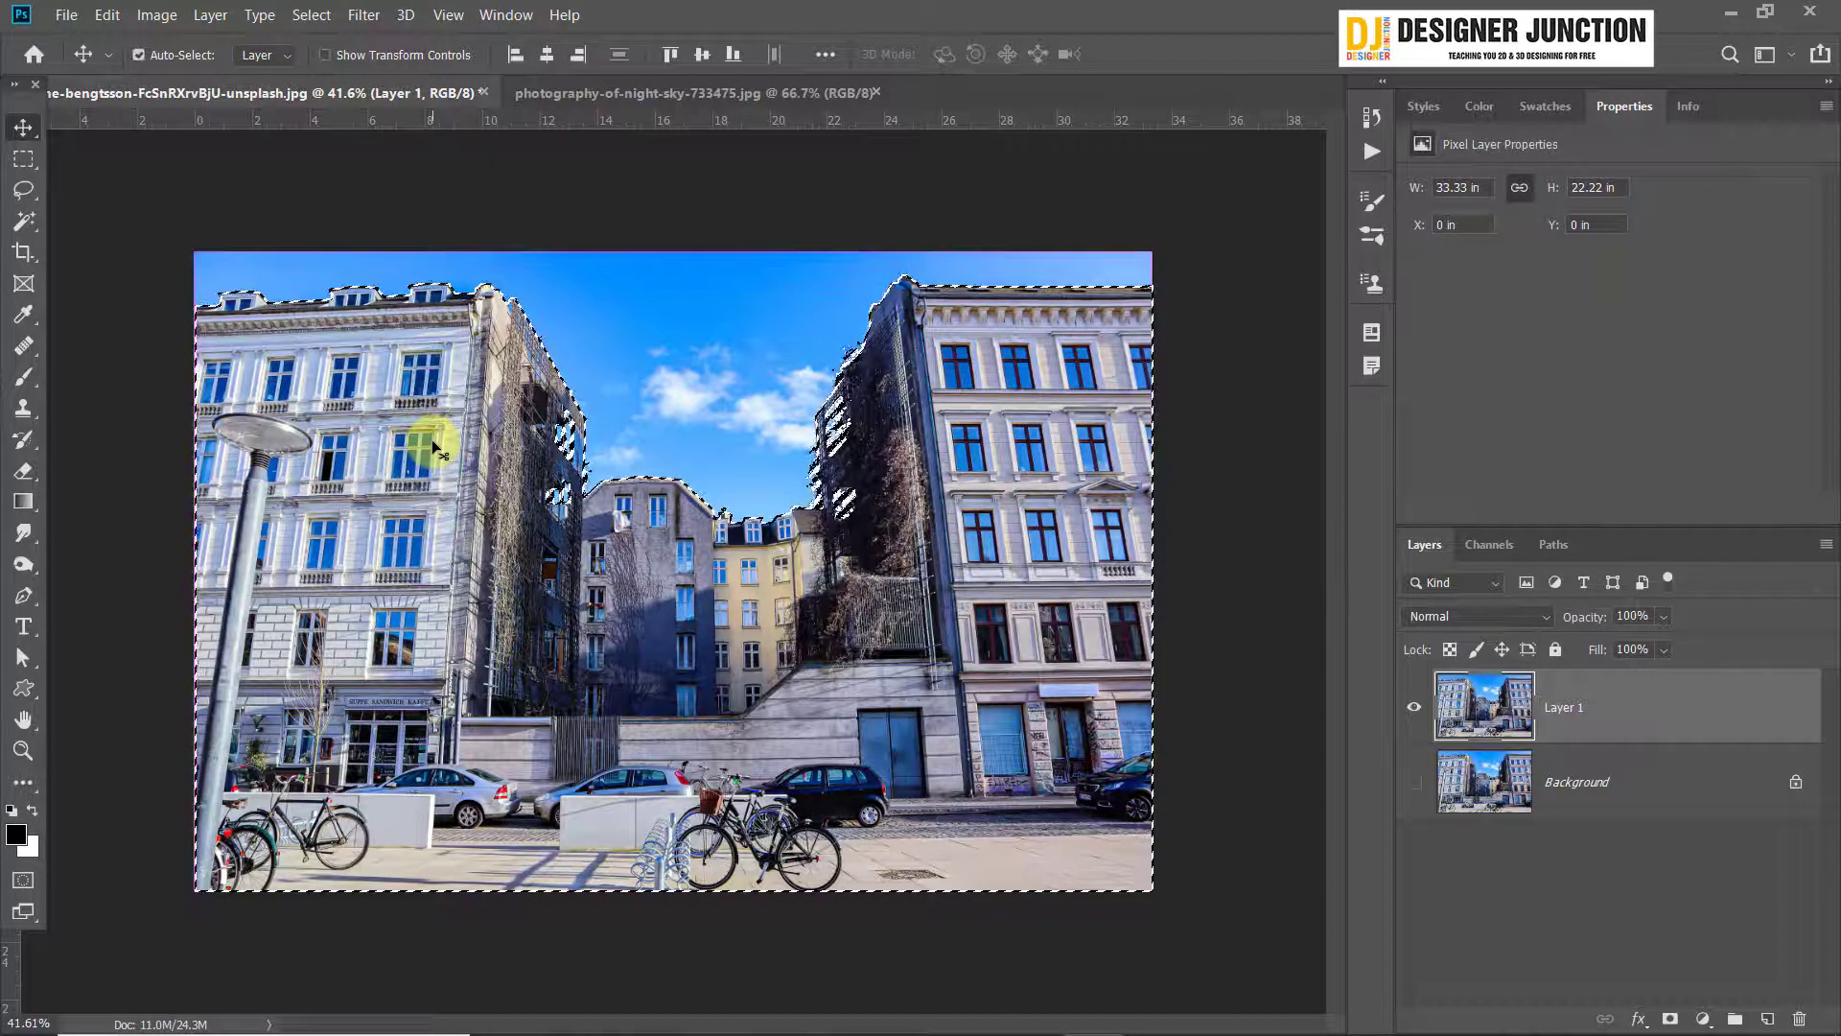
{"action": "key", "text": "ctrl+j"}
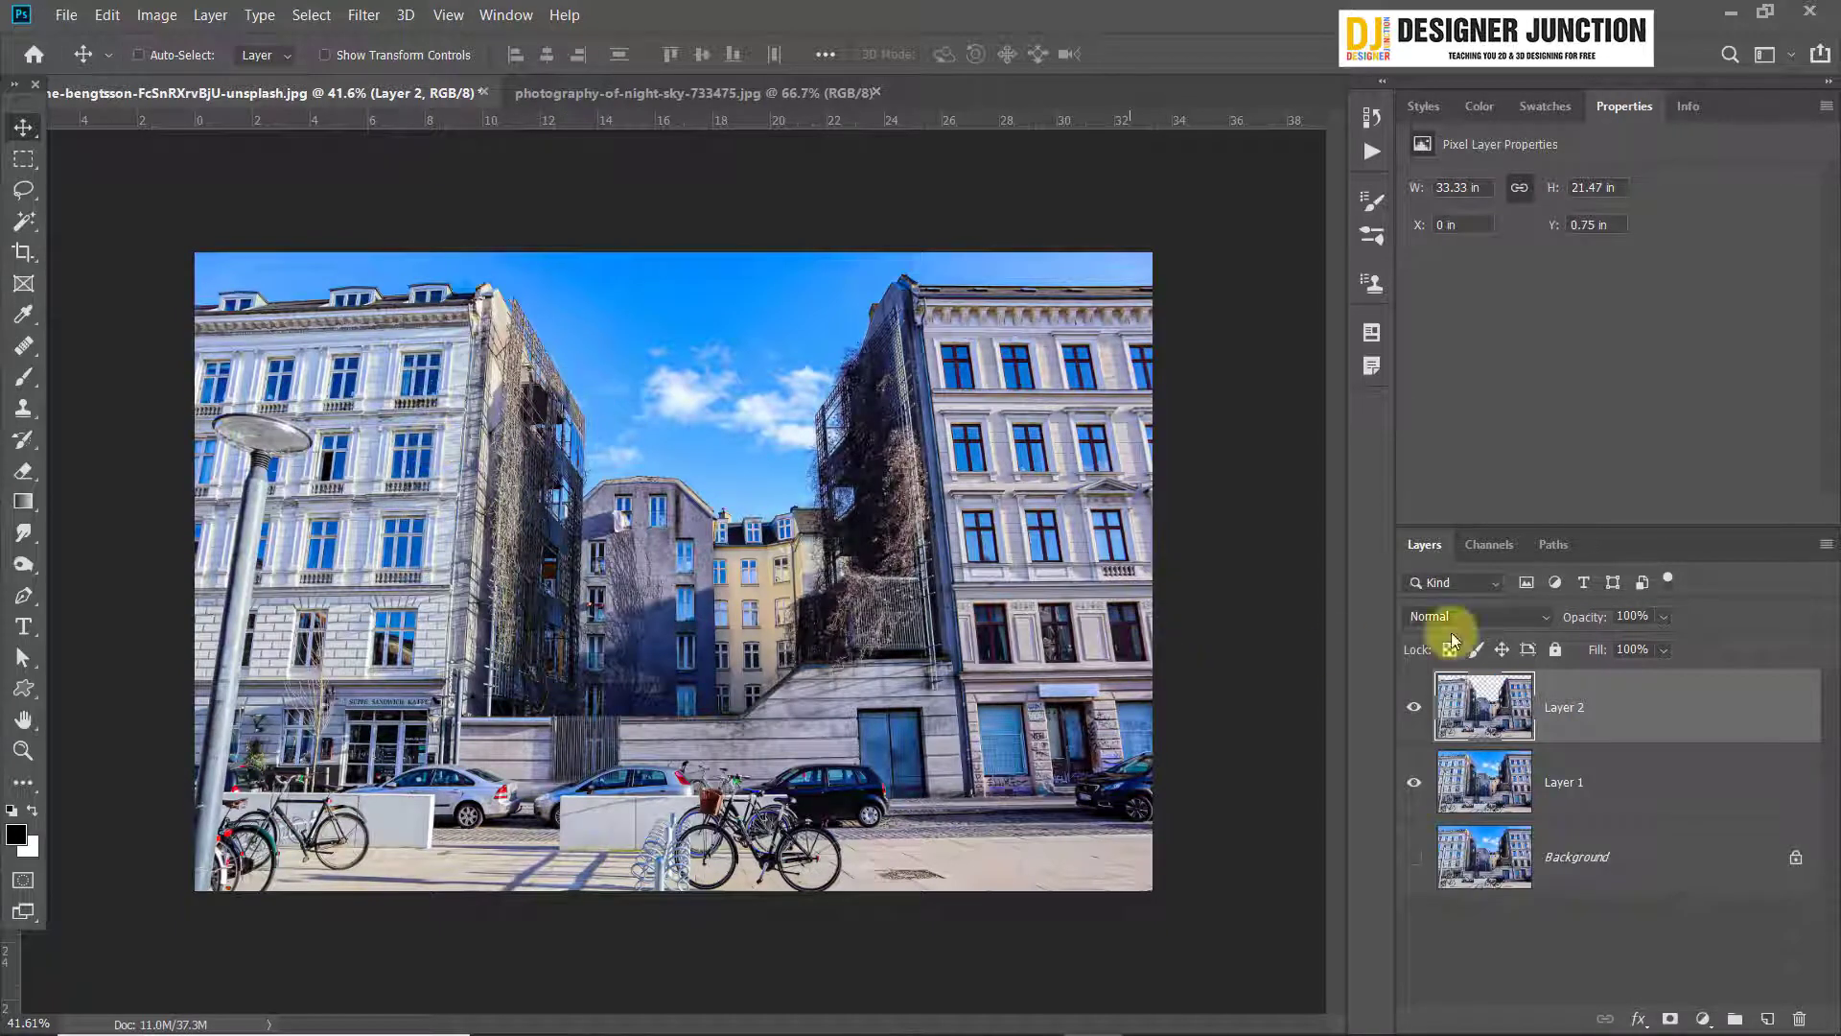
Hide Layer 1 to isolate the building cutout and examine its edges around the left scaffold
{"action": "left_click", "coordinate": [1412, 784]}
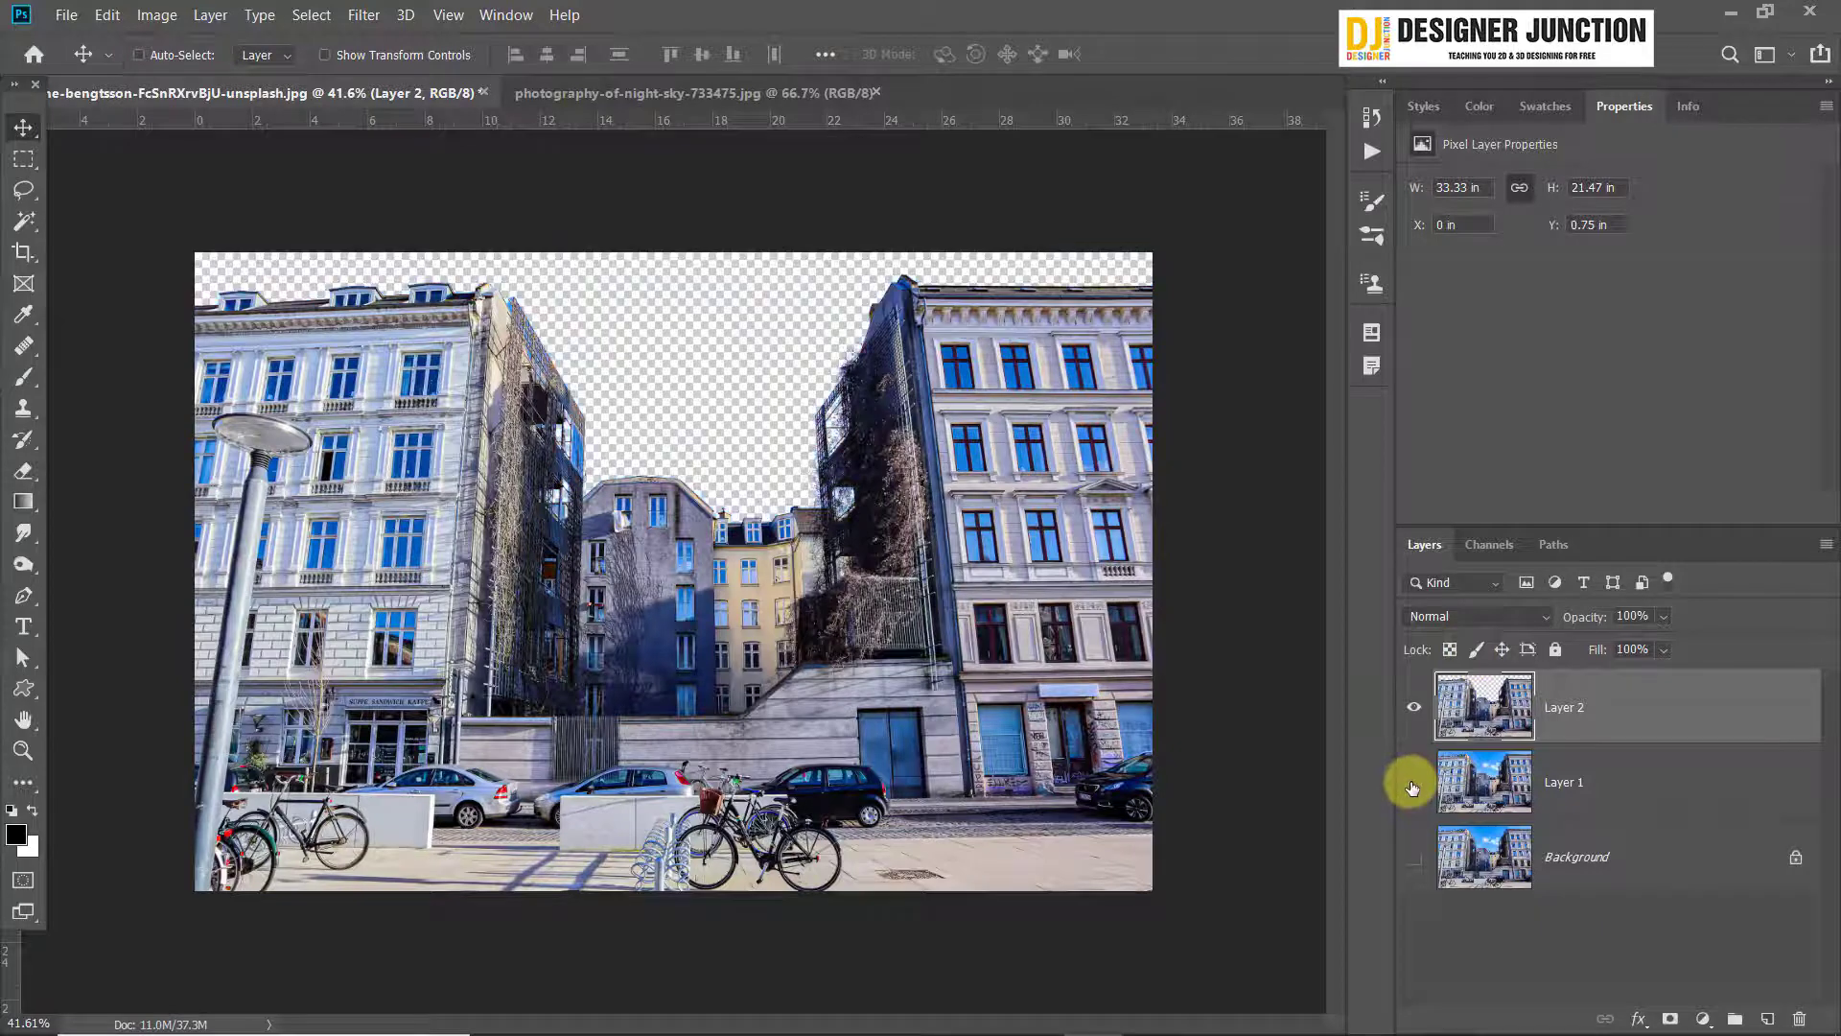
{"action": "left_click", "coordinate": [1412, 785]}
{"action": "left_click", "coordinate": [1411, 784]}
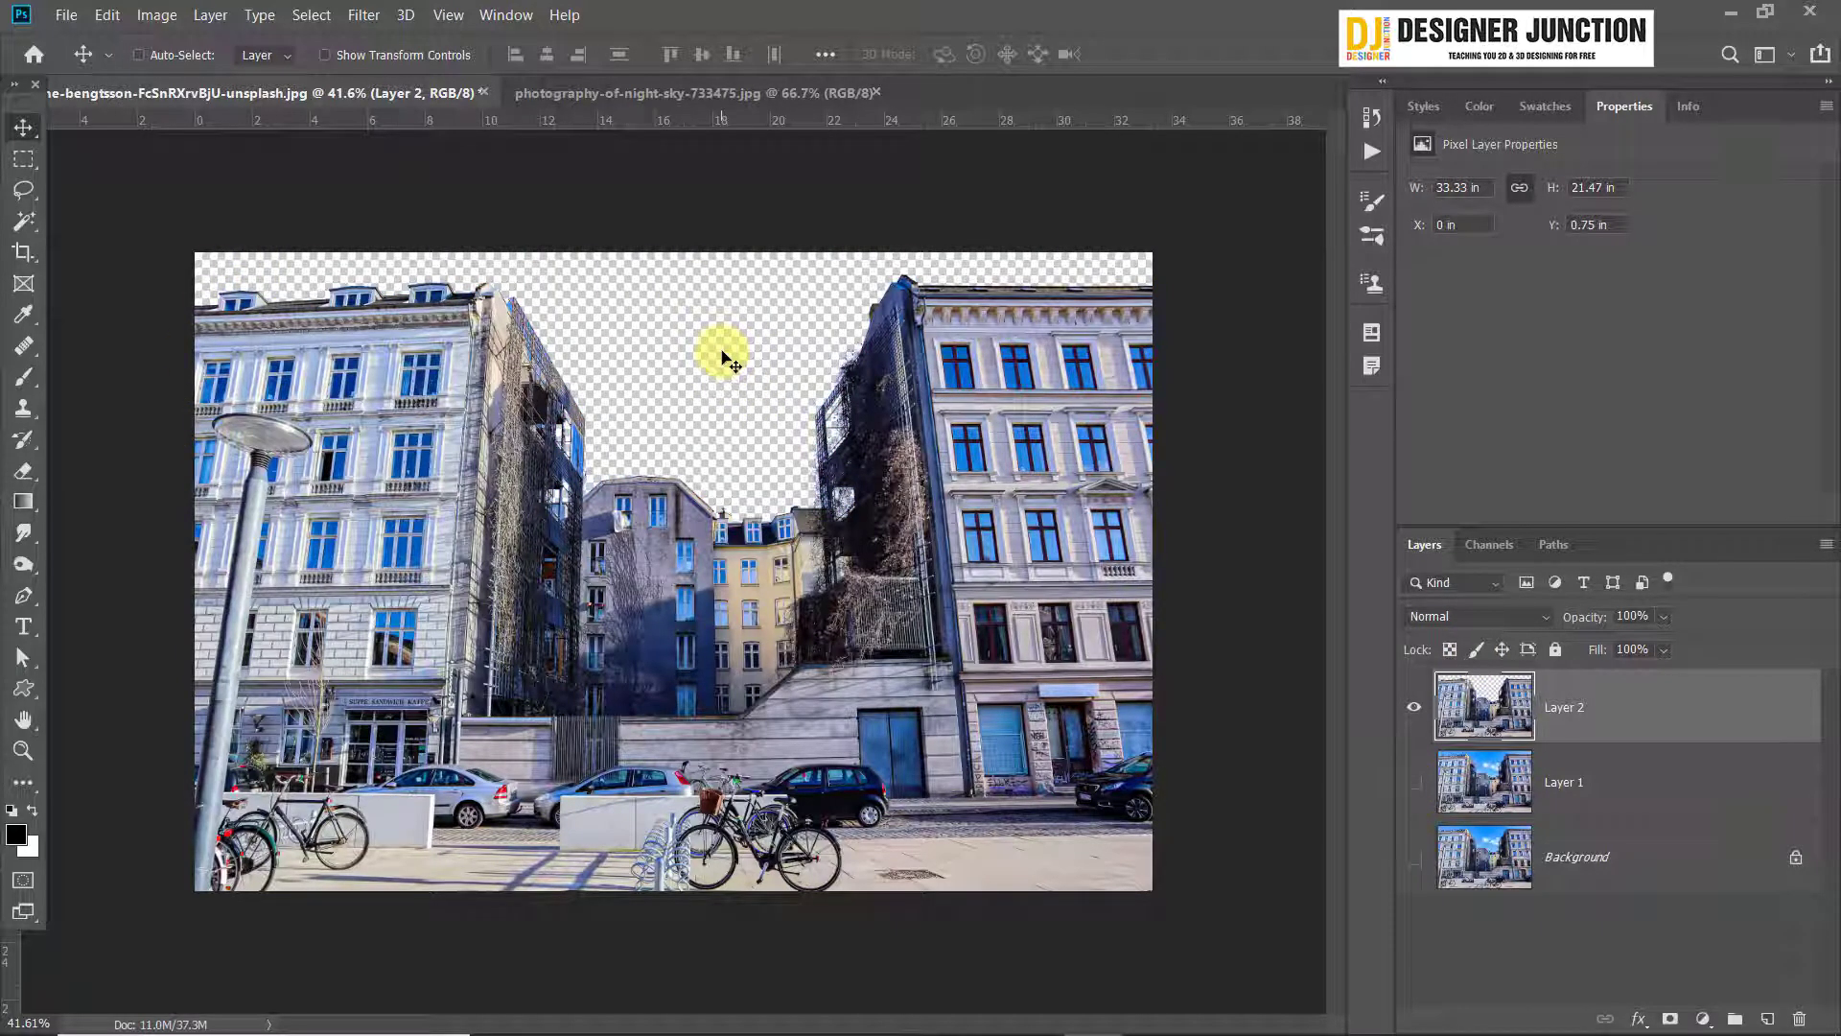
{"action": "left_click_drag", "start_coordinate": [559, 370], "coordinate": [617, 626]}
{"action": "scroll", "coordinate": [596, 768], "scroll_direction": "up", "scroll_amount": 8}
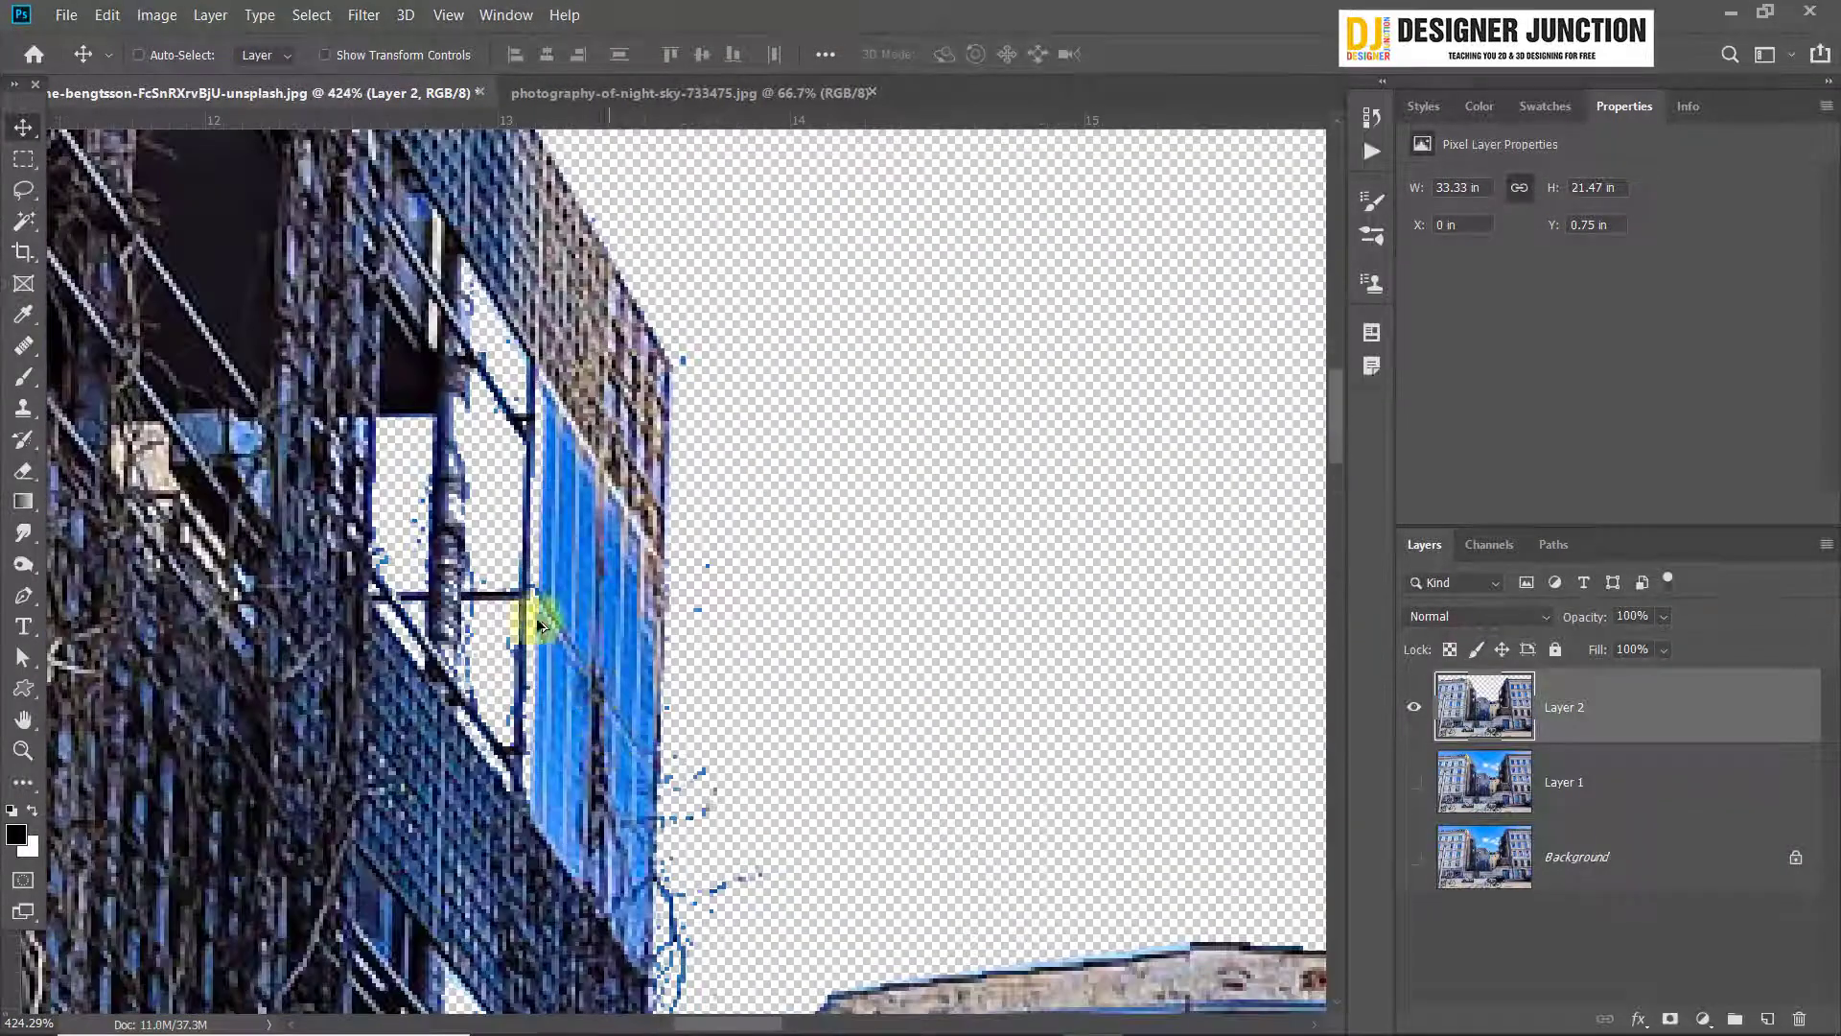
{"action": "scroll", "coordinate": [537, 580], "scroll_direction": "up", "scroll_amount": 4}
{"action": "scroll", "coordinate": [544, 597], "scroll_direction": "down", "scroll_amount": 12}
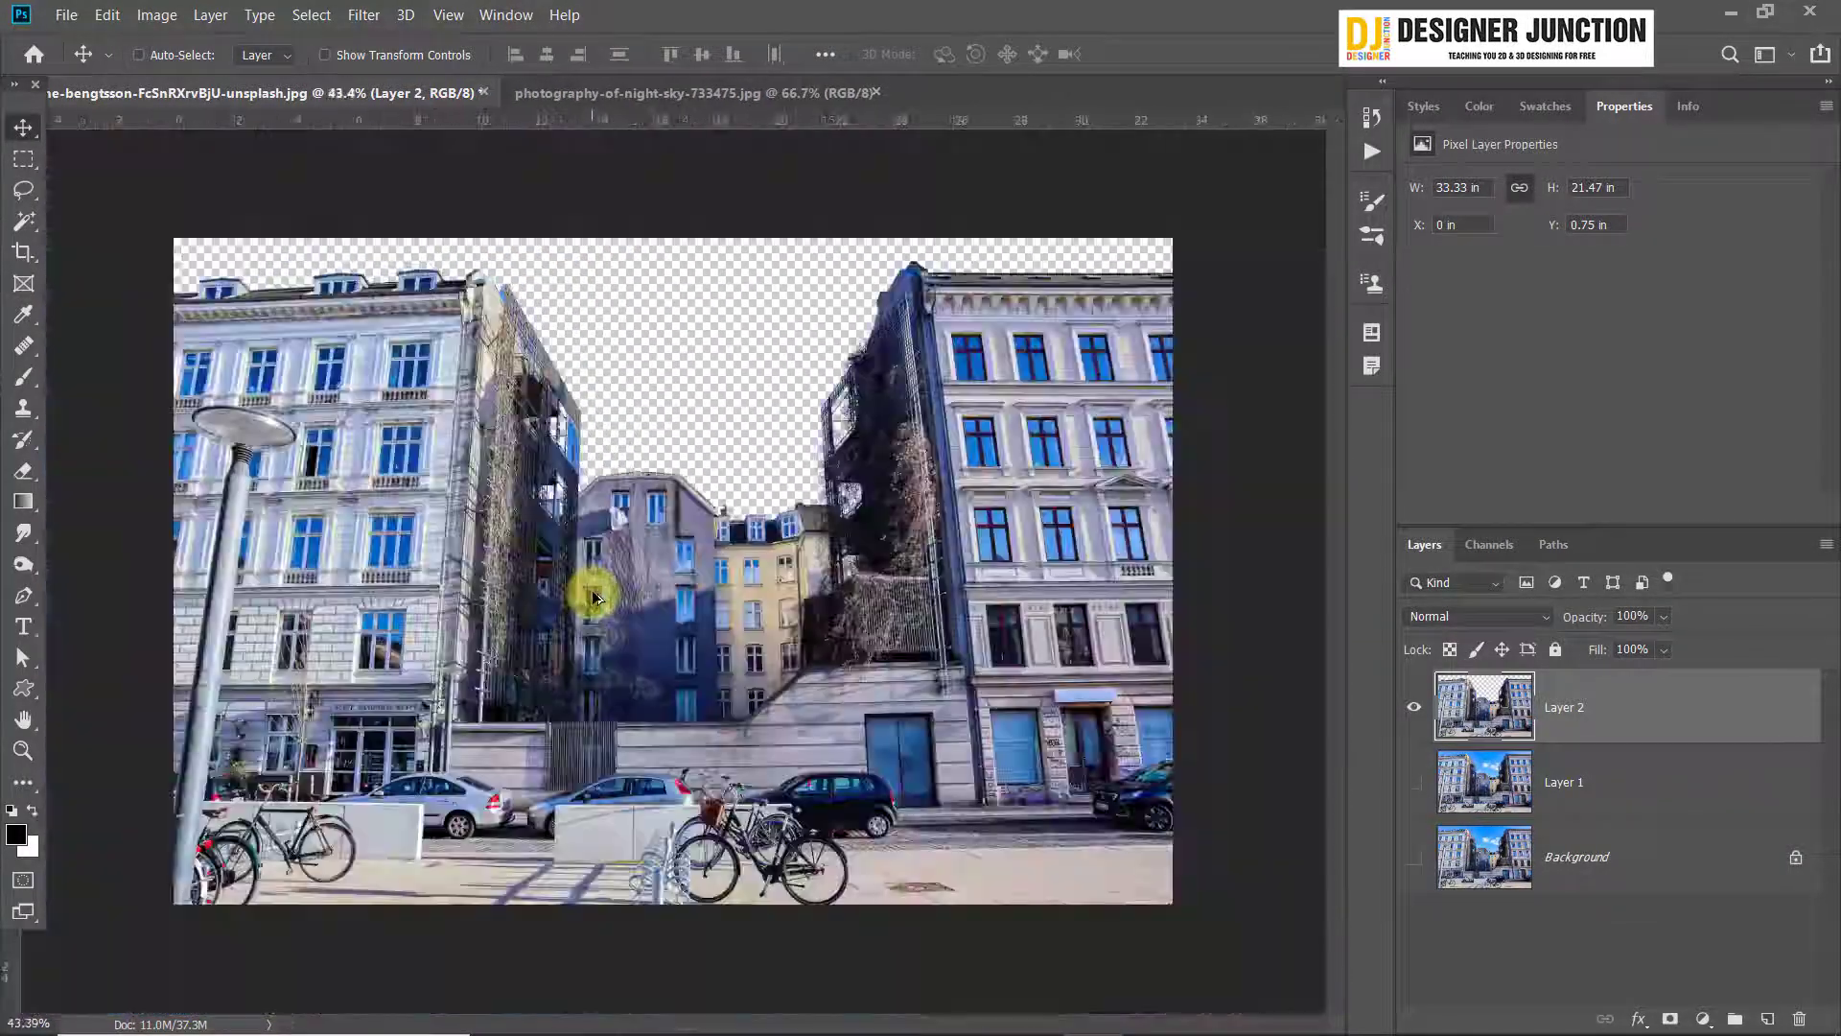
{"action": "scroll", "coordinate": [587, 596], "scroll_direction": "up", "scroll_amount": 1}
{"action": "scroll", "coordinate": [574, 252], "scroll_direction": "down", "scroll_amount": 1}
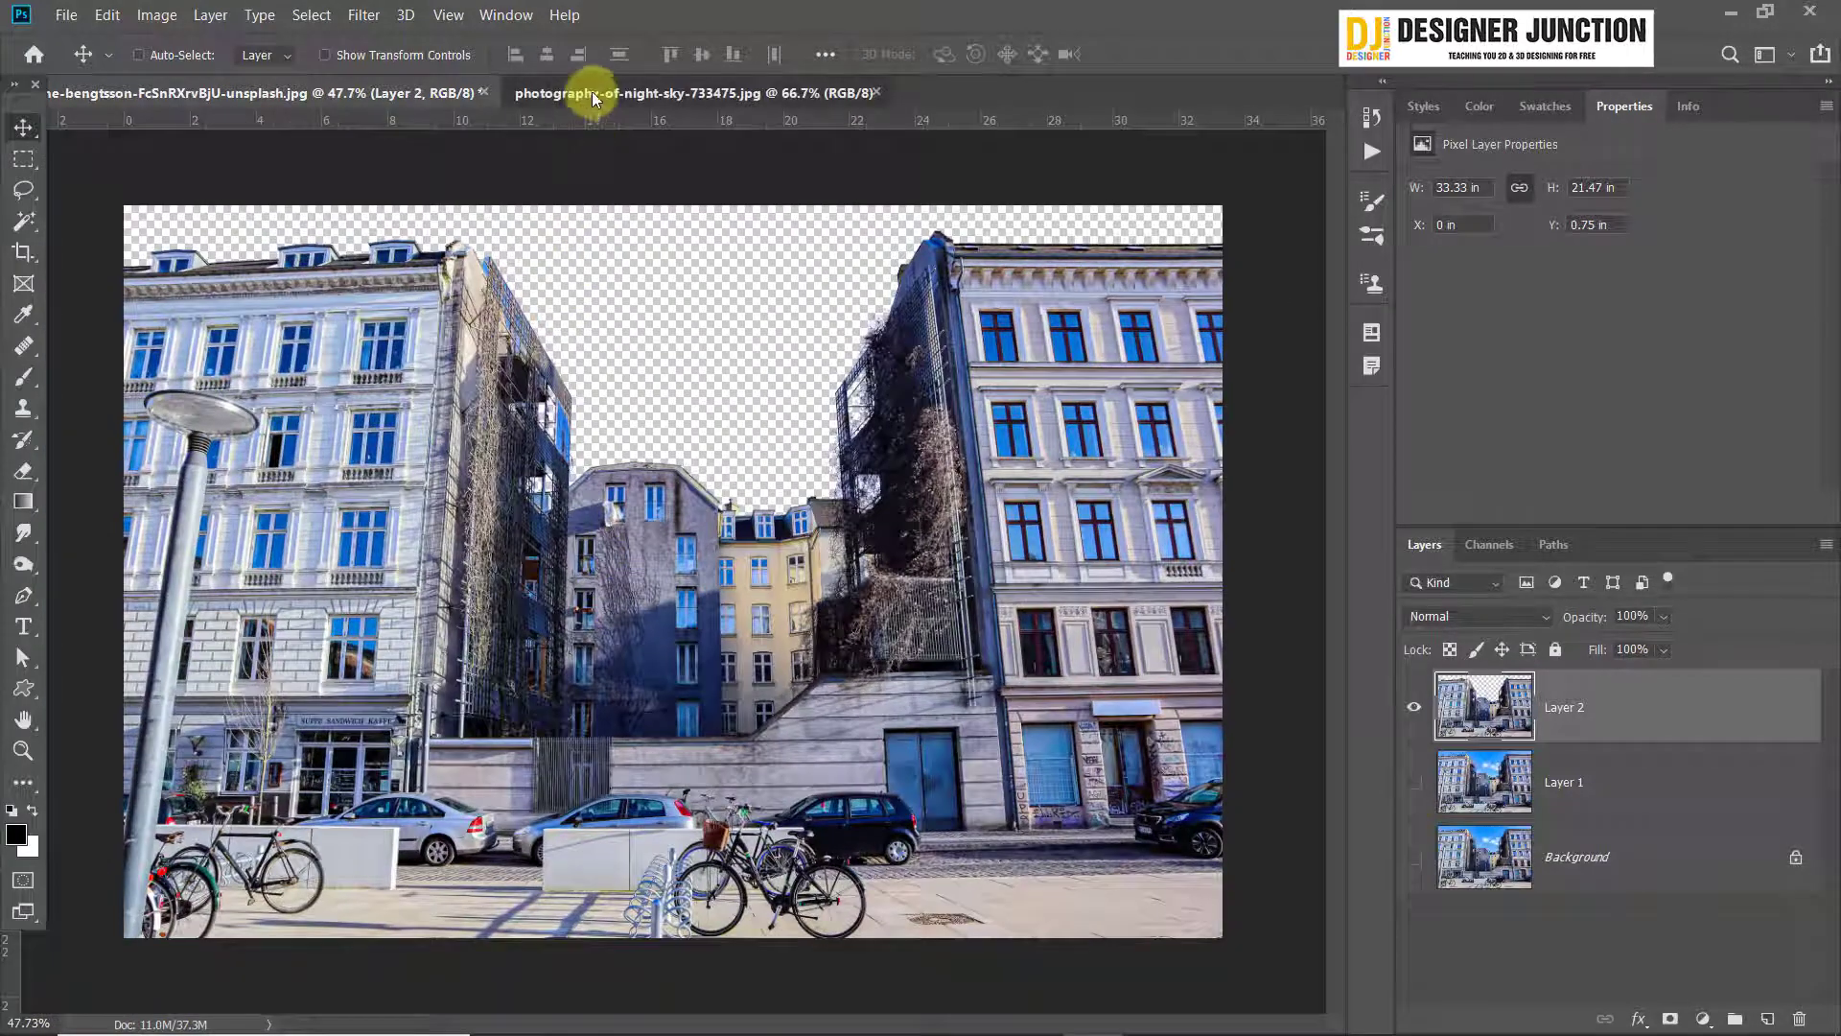
Bring the night-sky photo into the building document as a layer and align it with the canvas's upper-left corner
{"action": "left_click", "coordinate": [588, 92]}
{"action": "scroll", "coordinate": [804, 583], "scroll_direction": "down", "scroll_amount": 1}
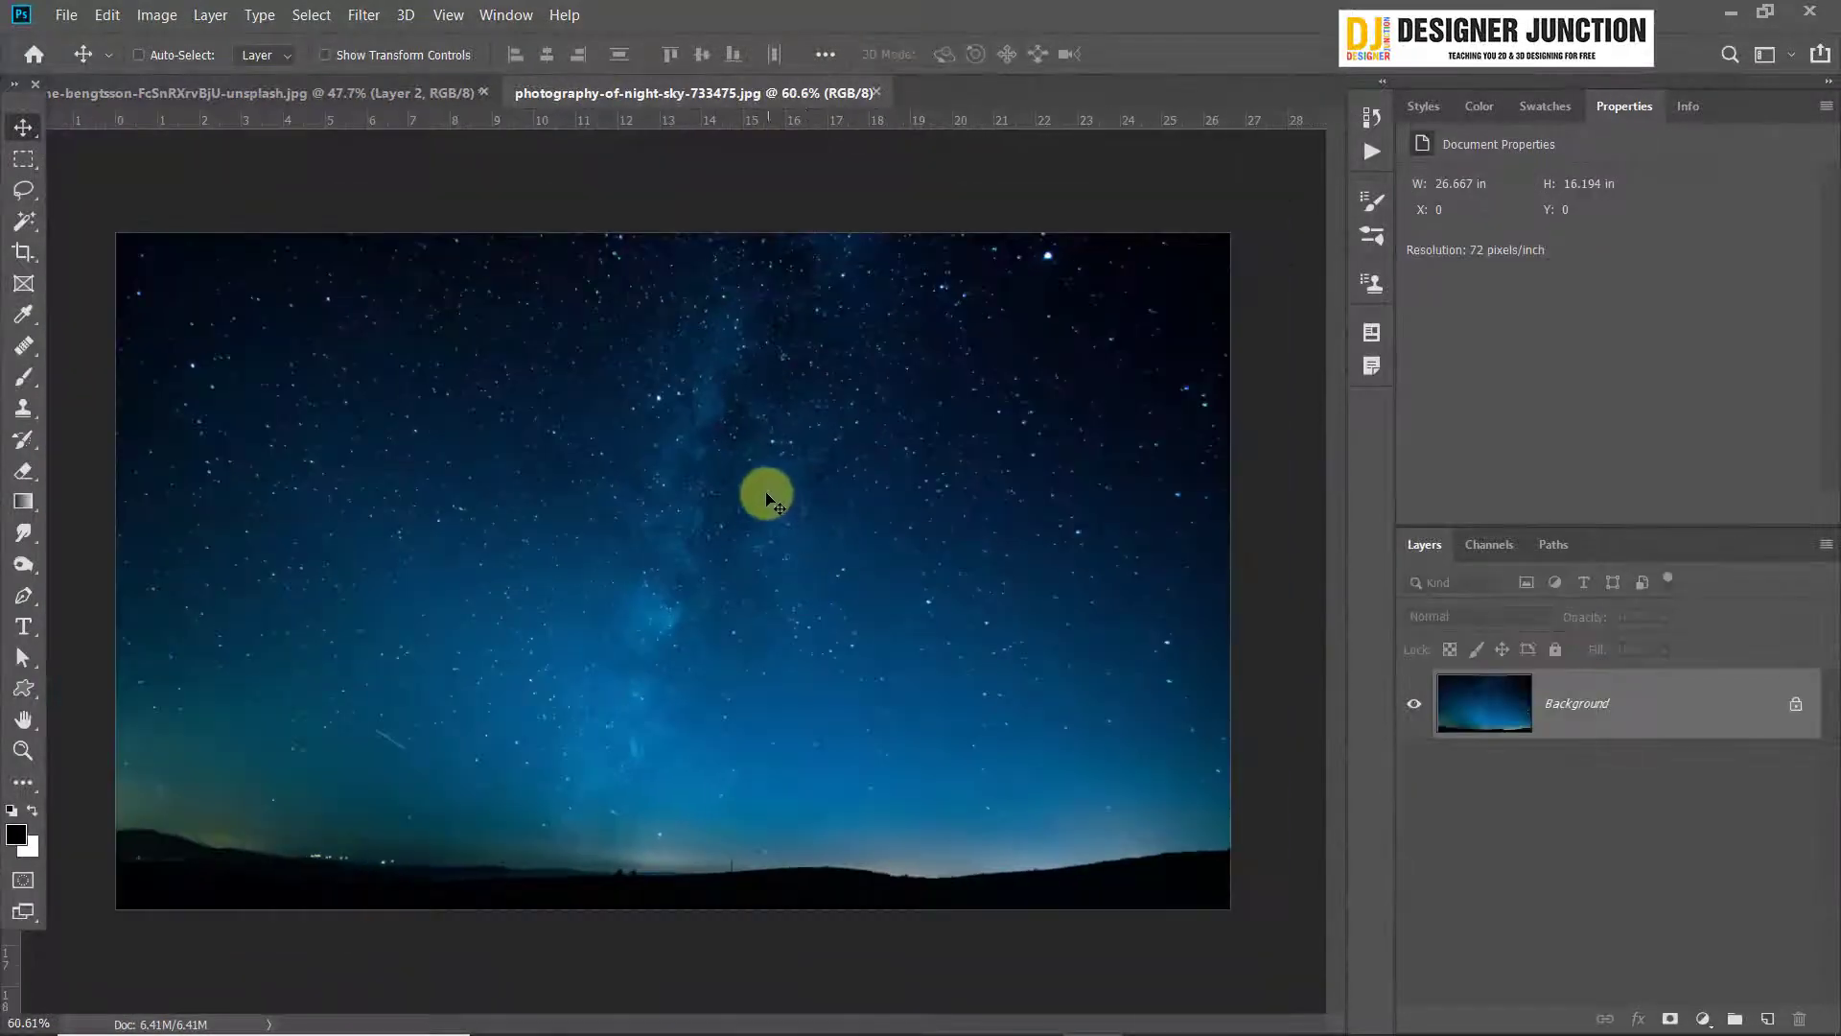
{"action": "left_click_drag", "start_coordinate": [220, 95], "coordinate": [700, 395]}
{"action": "scroll", "coordinate": [699, 393], "scroll_direction": "down", "scroll_amount": 4}
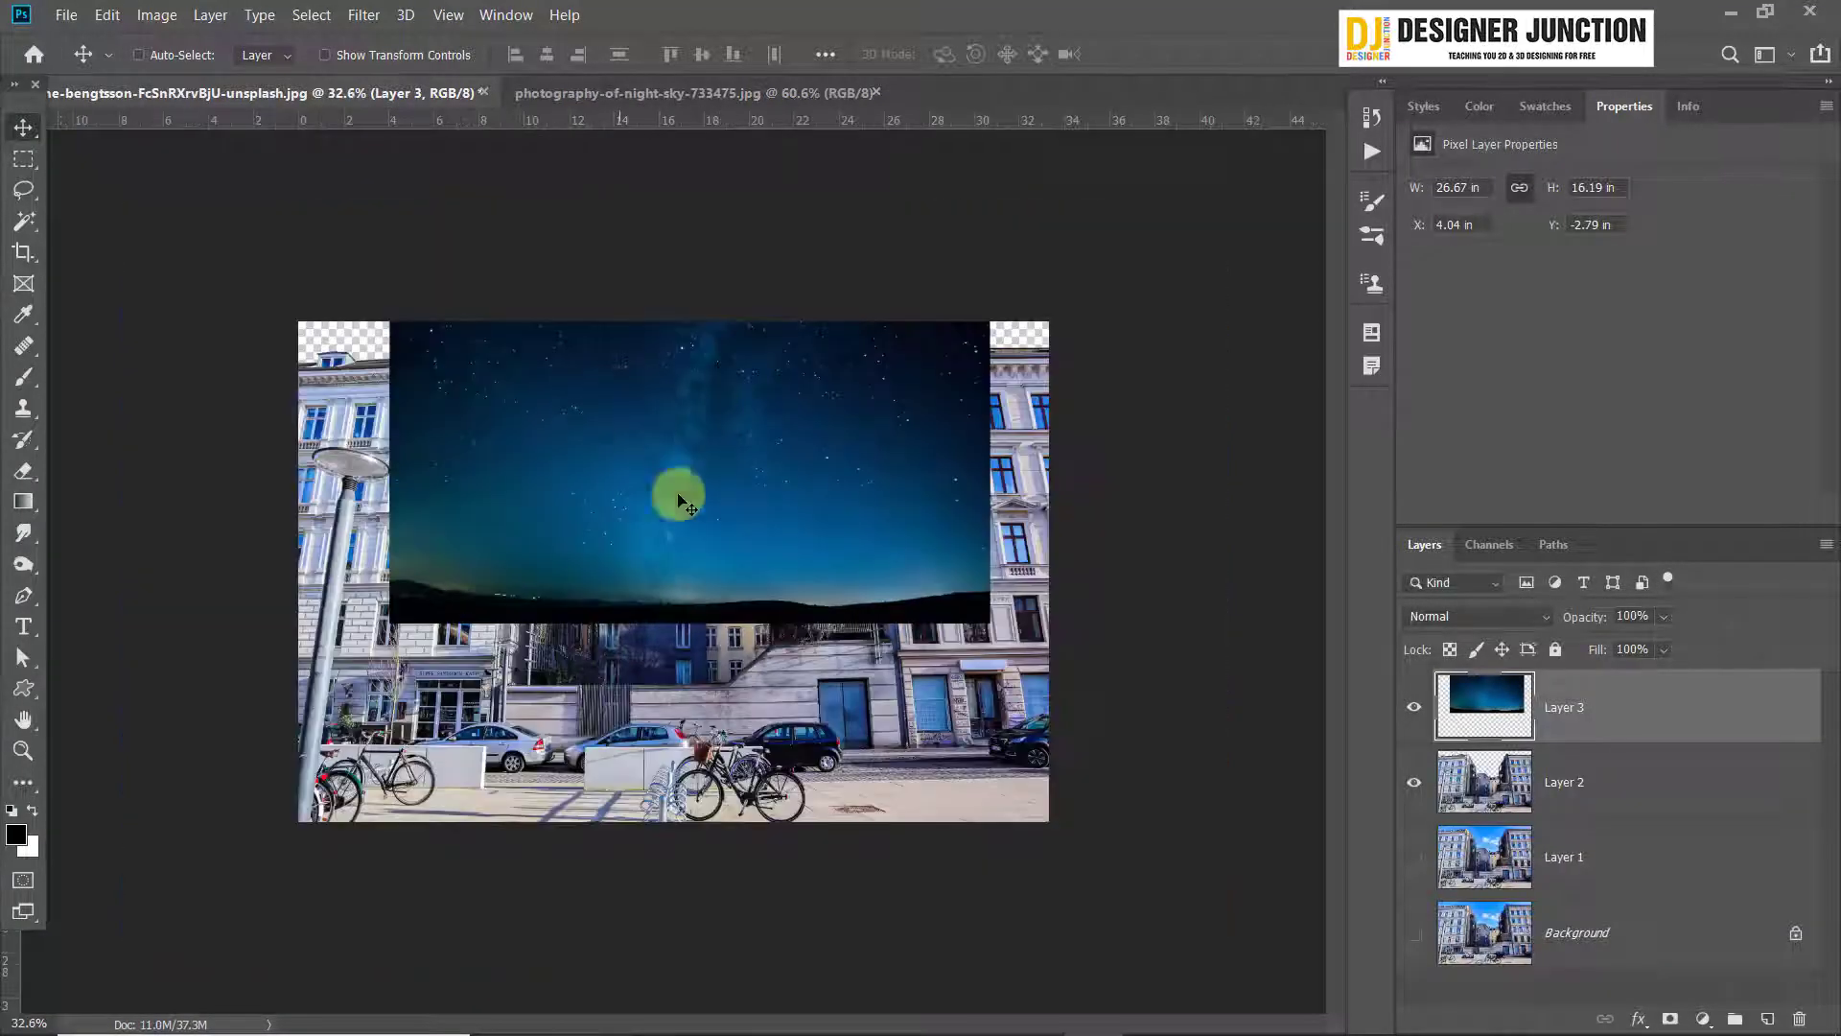
{"action": "left_click_drag", "start_coordinate": [679, 492], "coordinate": [531, 447]}
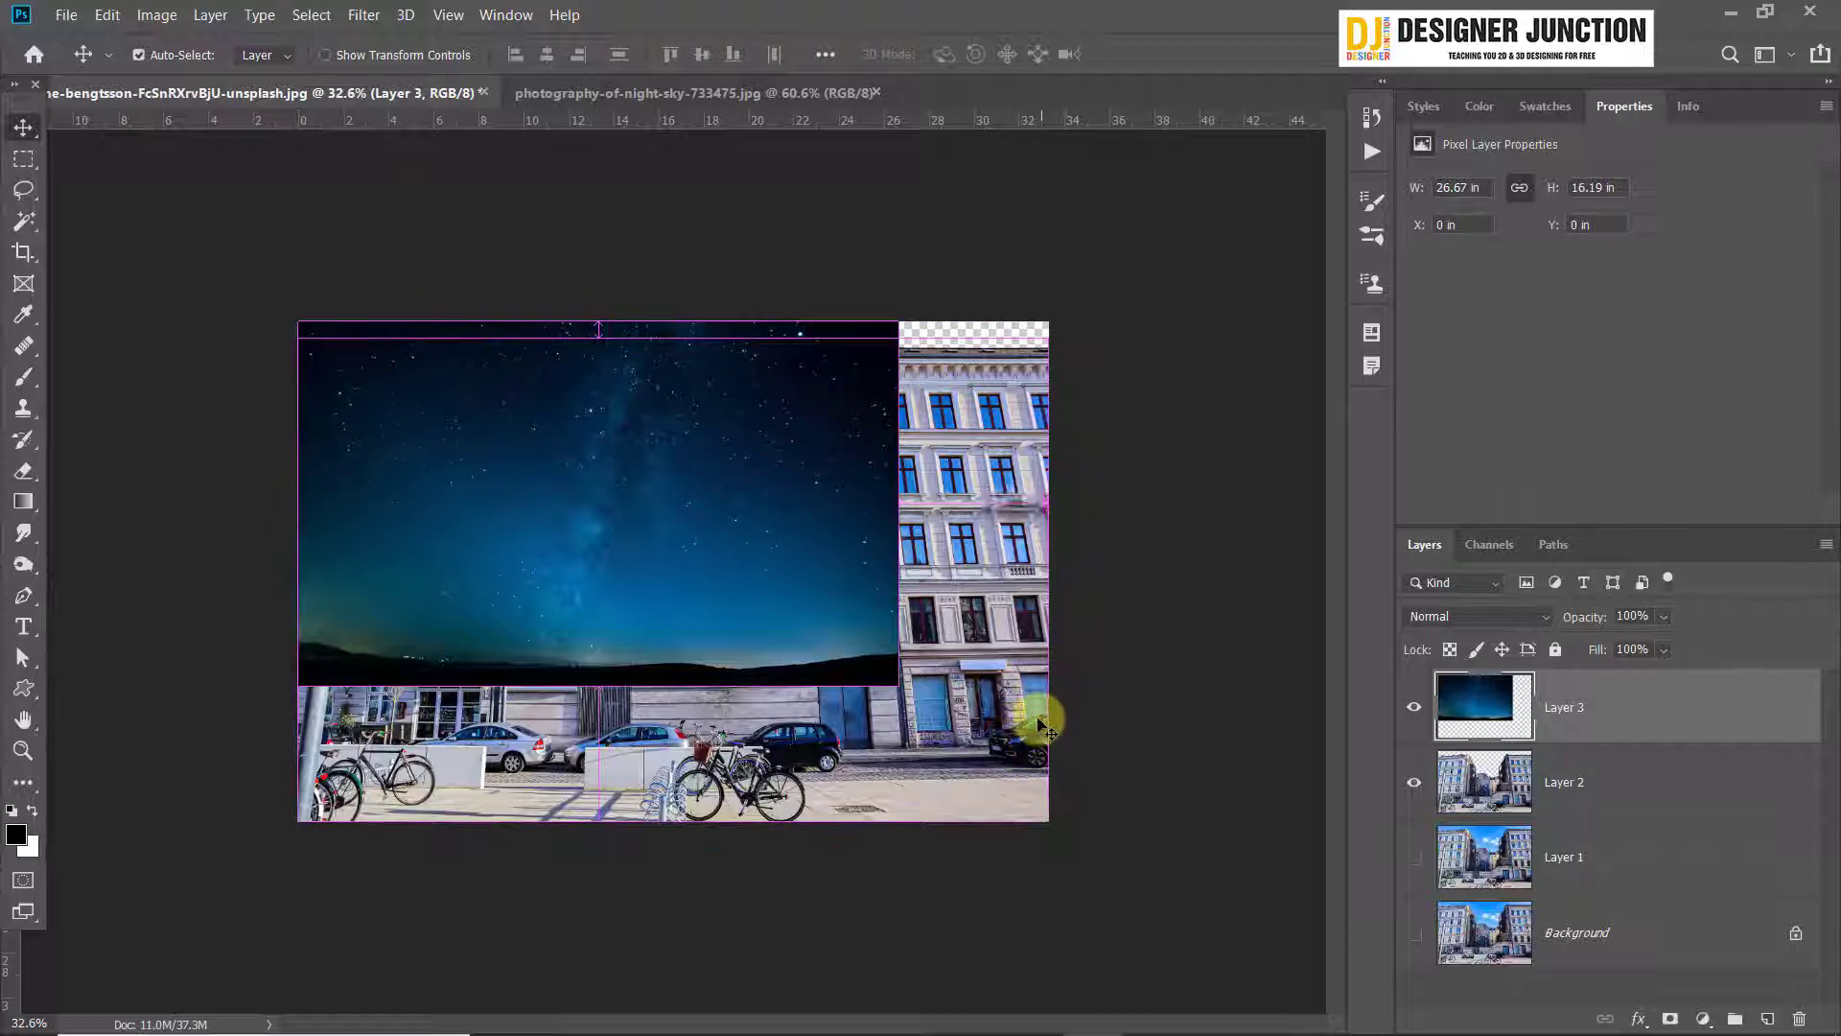
Scale the night-sky layer proportionally to about 125.5% so it spans the canvas width
{"action": "key", "text": "ctrl+t"}
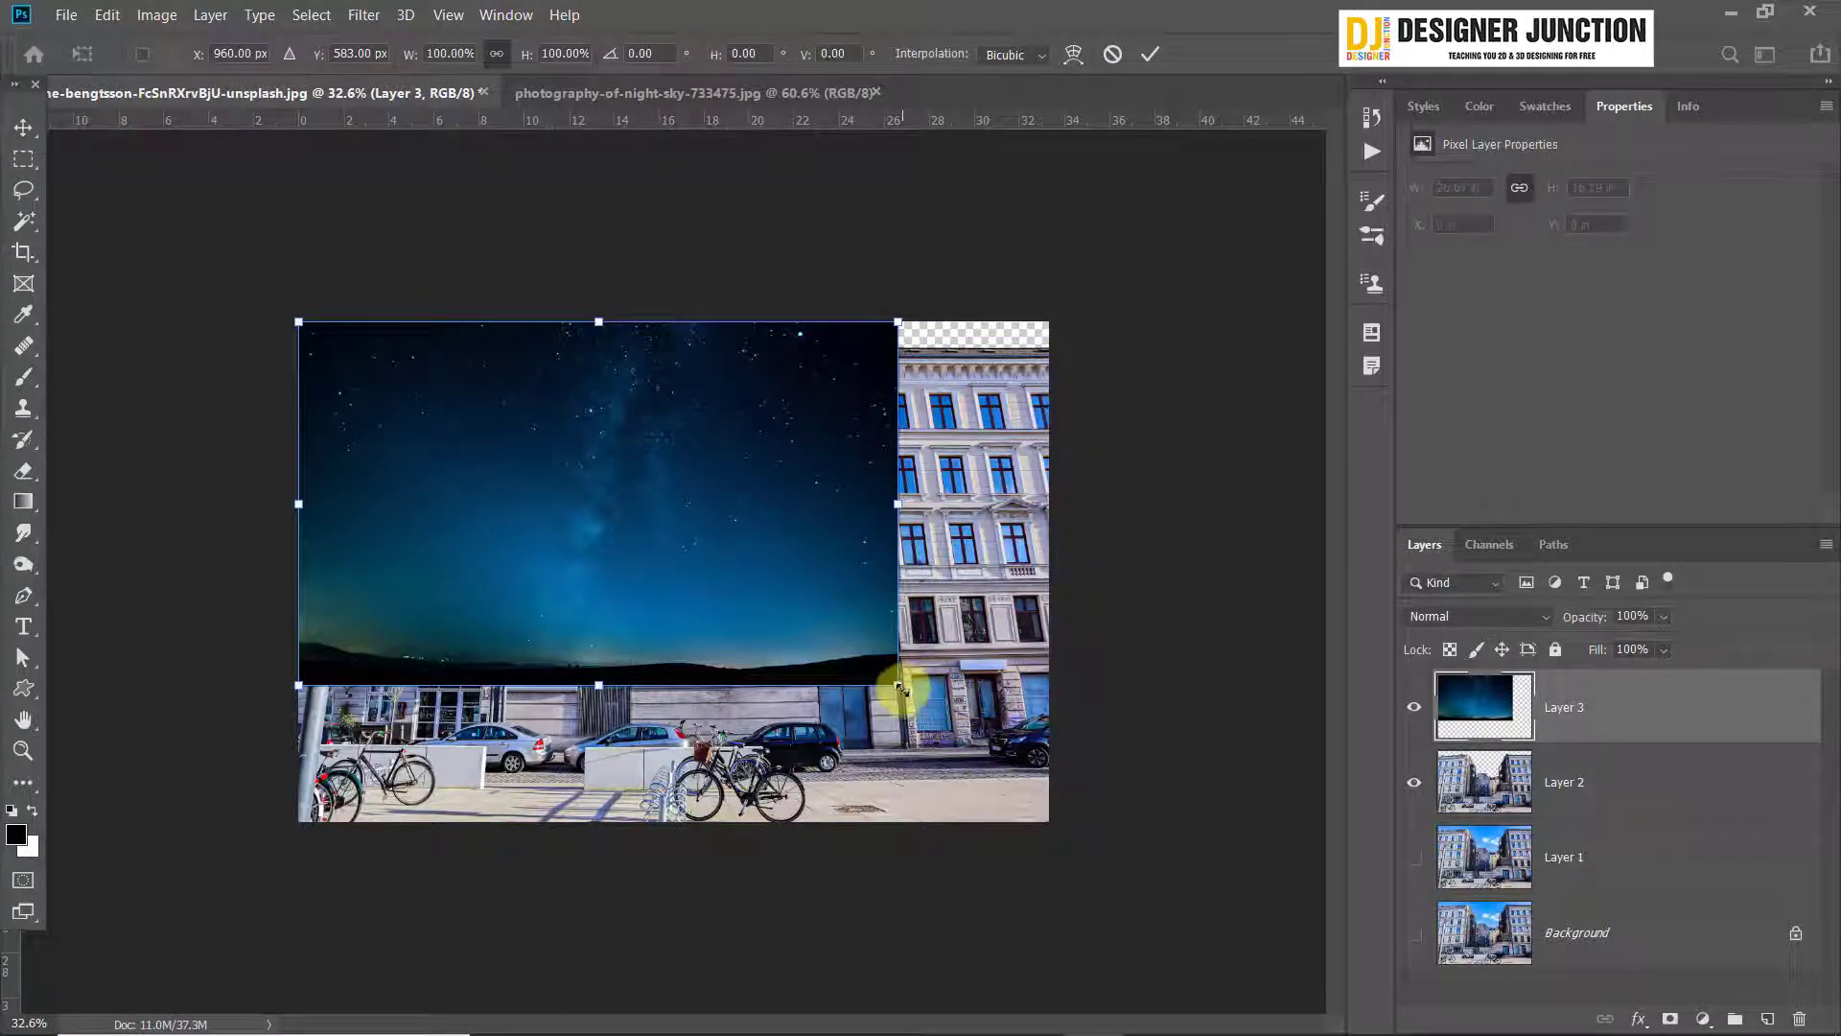
{"action": "left_click_drag", "start_coordinate": [902, 688], "coordinate": [1043, 796]}
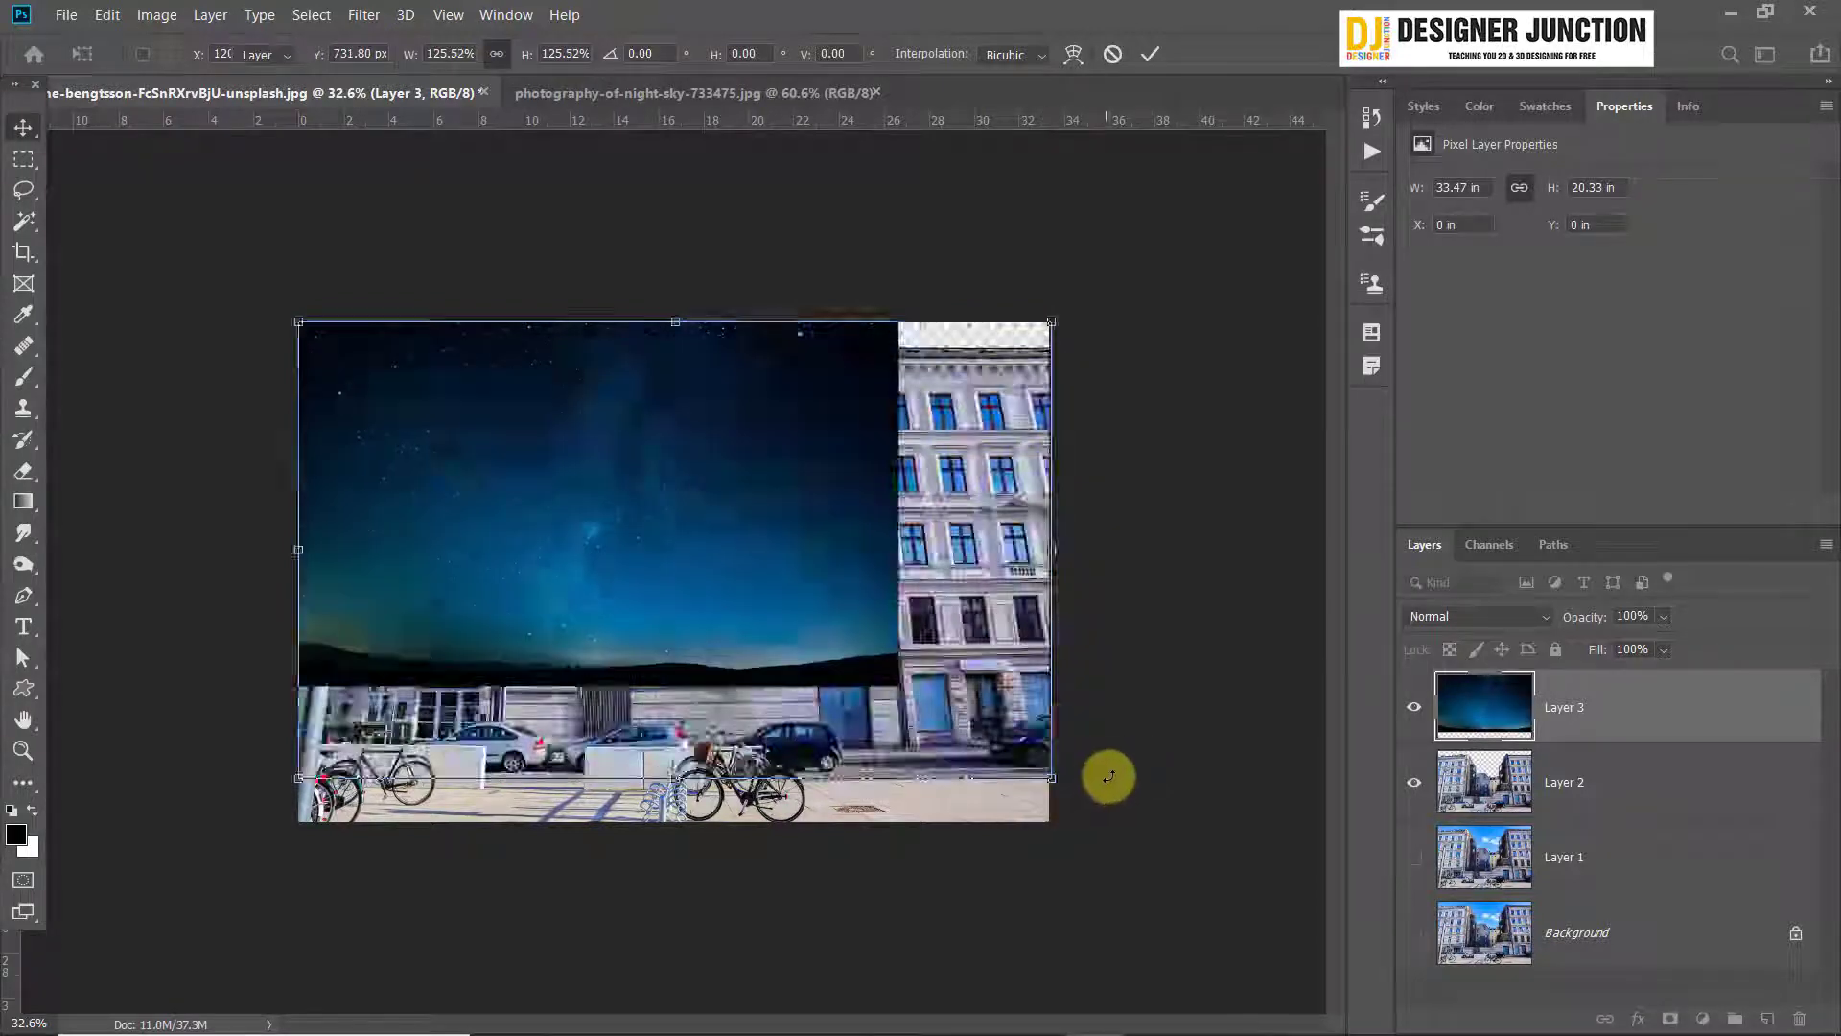
{"action": "key", "text": "Return"}
Move the night-sky layer below the building cutout layer and check how the building edges blend with it
{"action": "left_click_drag", "start_coordinate": [1649, 715], "coordinate": [1649, 820]}
{"action": "scroll", "coordinate": [687, 351], "scroll_direction": "up", "scroll_amount": 5}
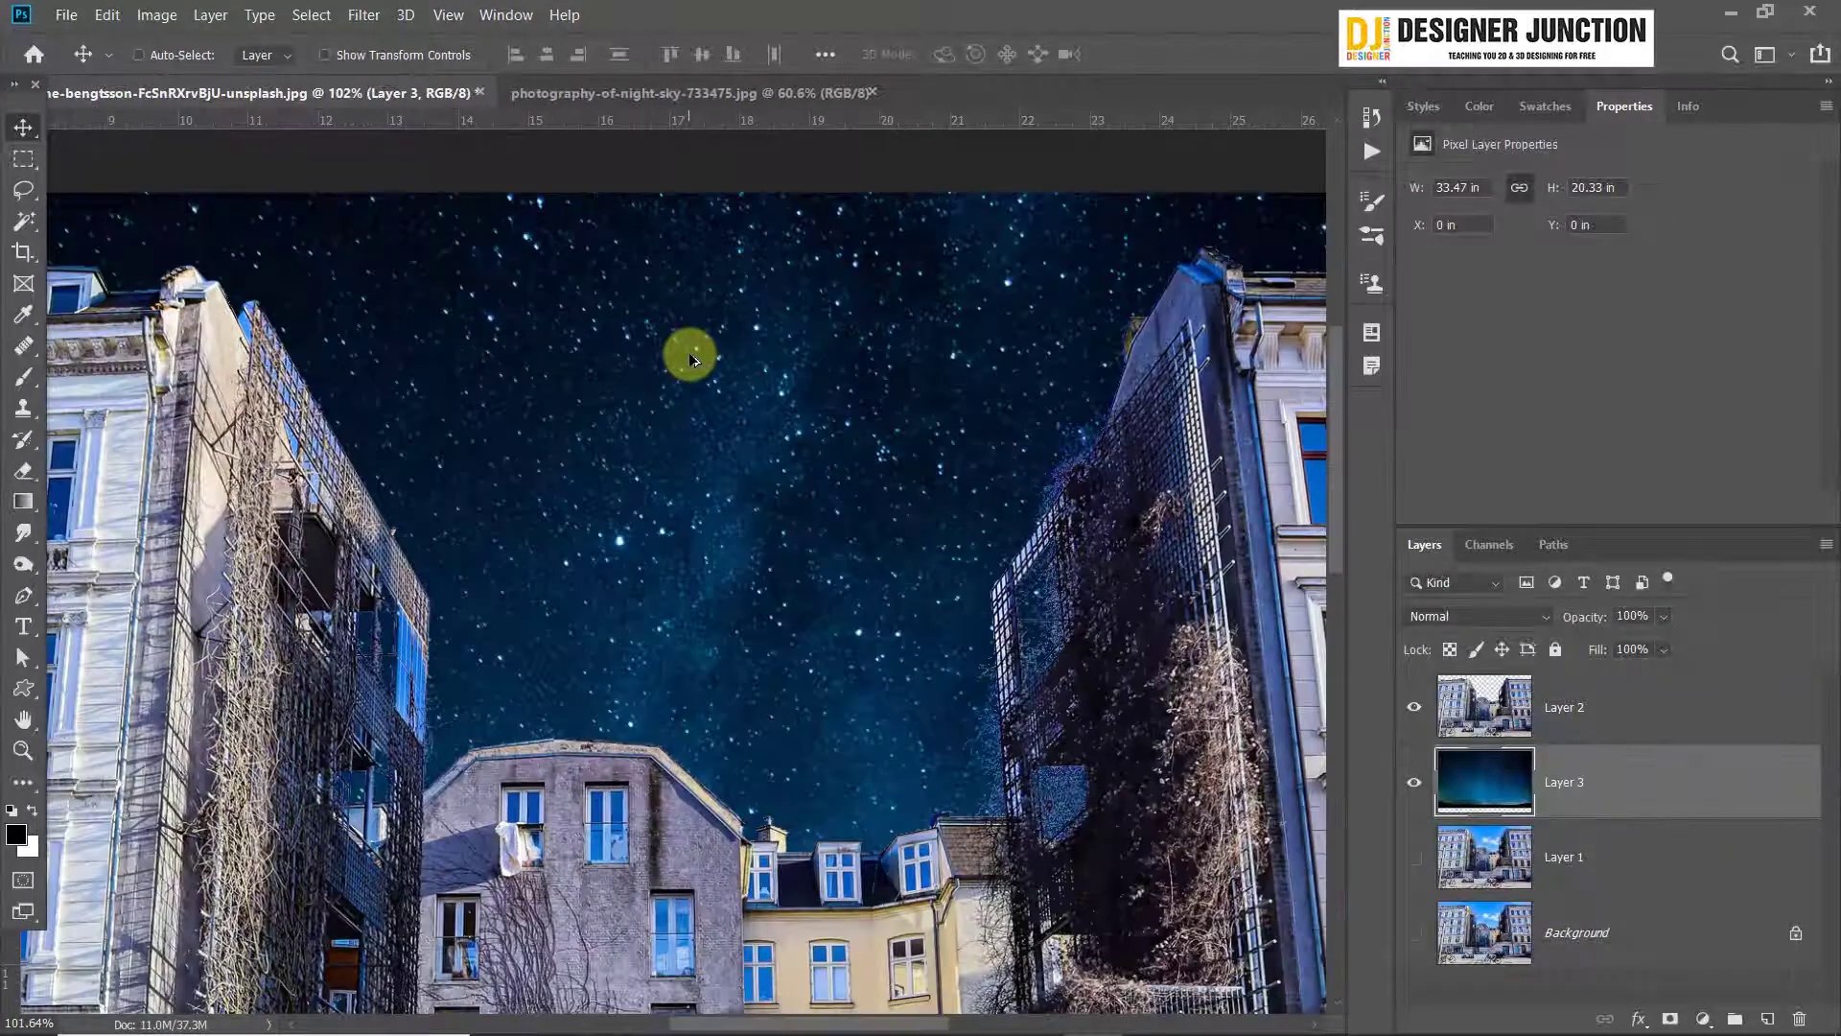
{"action": "scroll", "coordinate": [700, 479], "scroll_direction": "down", "scroll_amount": 4}
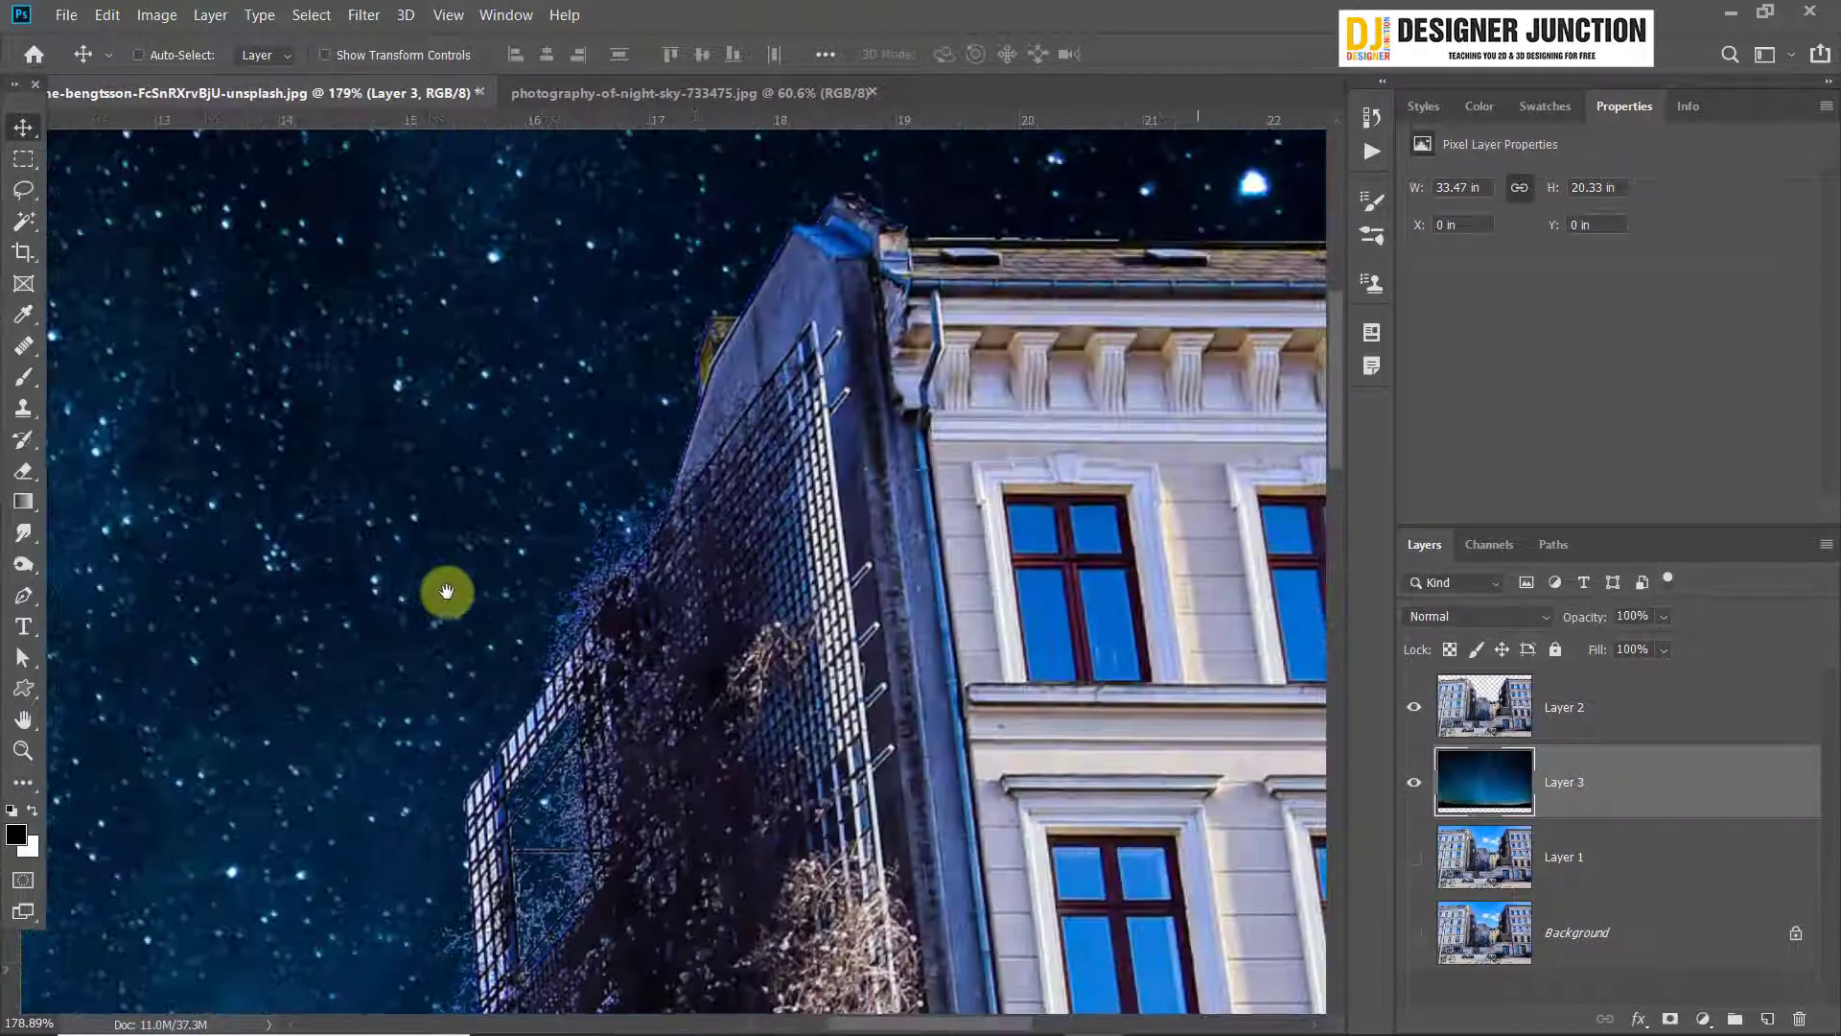
Hide the night-sky layer and examine the building cutout's edge around the left building's chimney
{"action": "scroll", "coordinate": [797, 525], "scroll_direction": "down", "scroll_amount": 2}
{"action": "scroll", "coordinate": [384, 226], "scroll_direction": "up", "scroll_amount": 7}
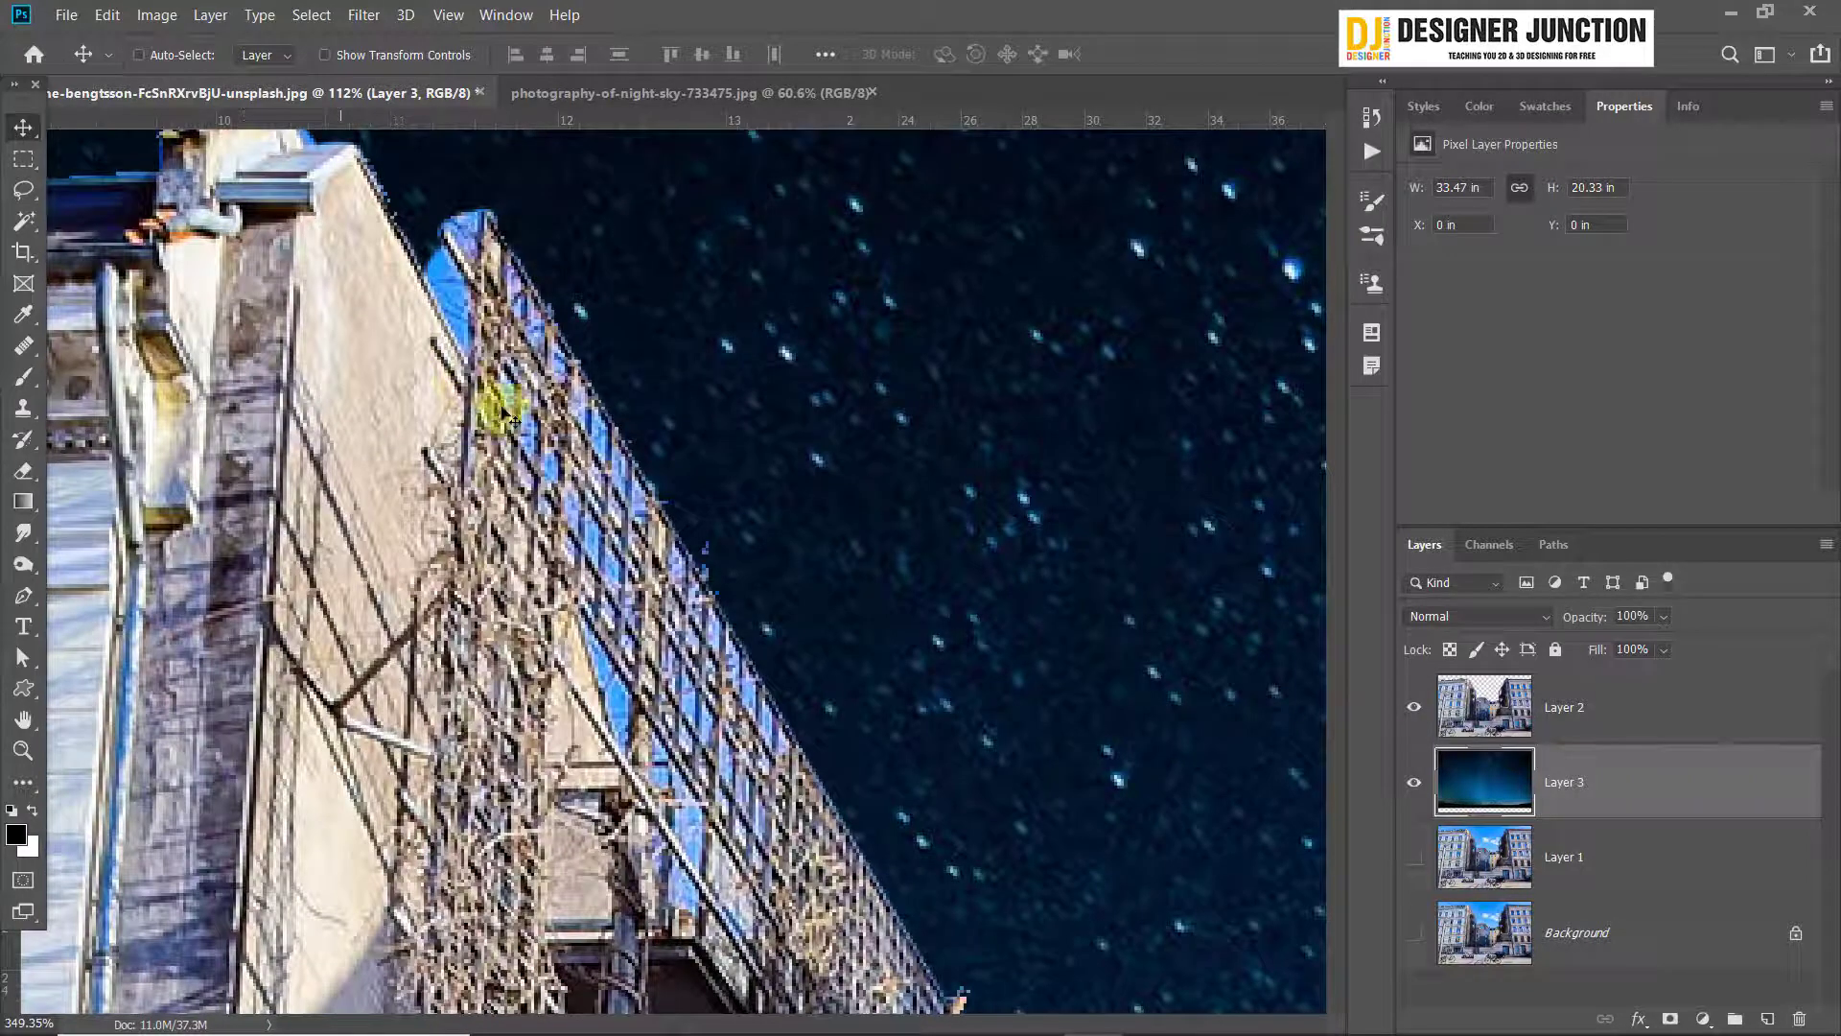
{"action": "left_click_drag", "start_coordinate": [277, 327], "coordinate": [860, 608]}
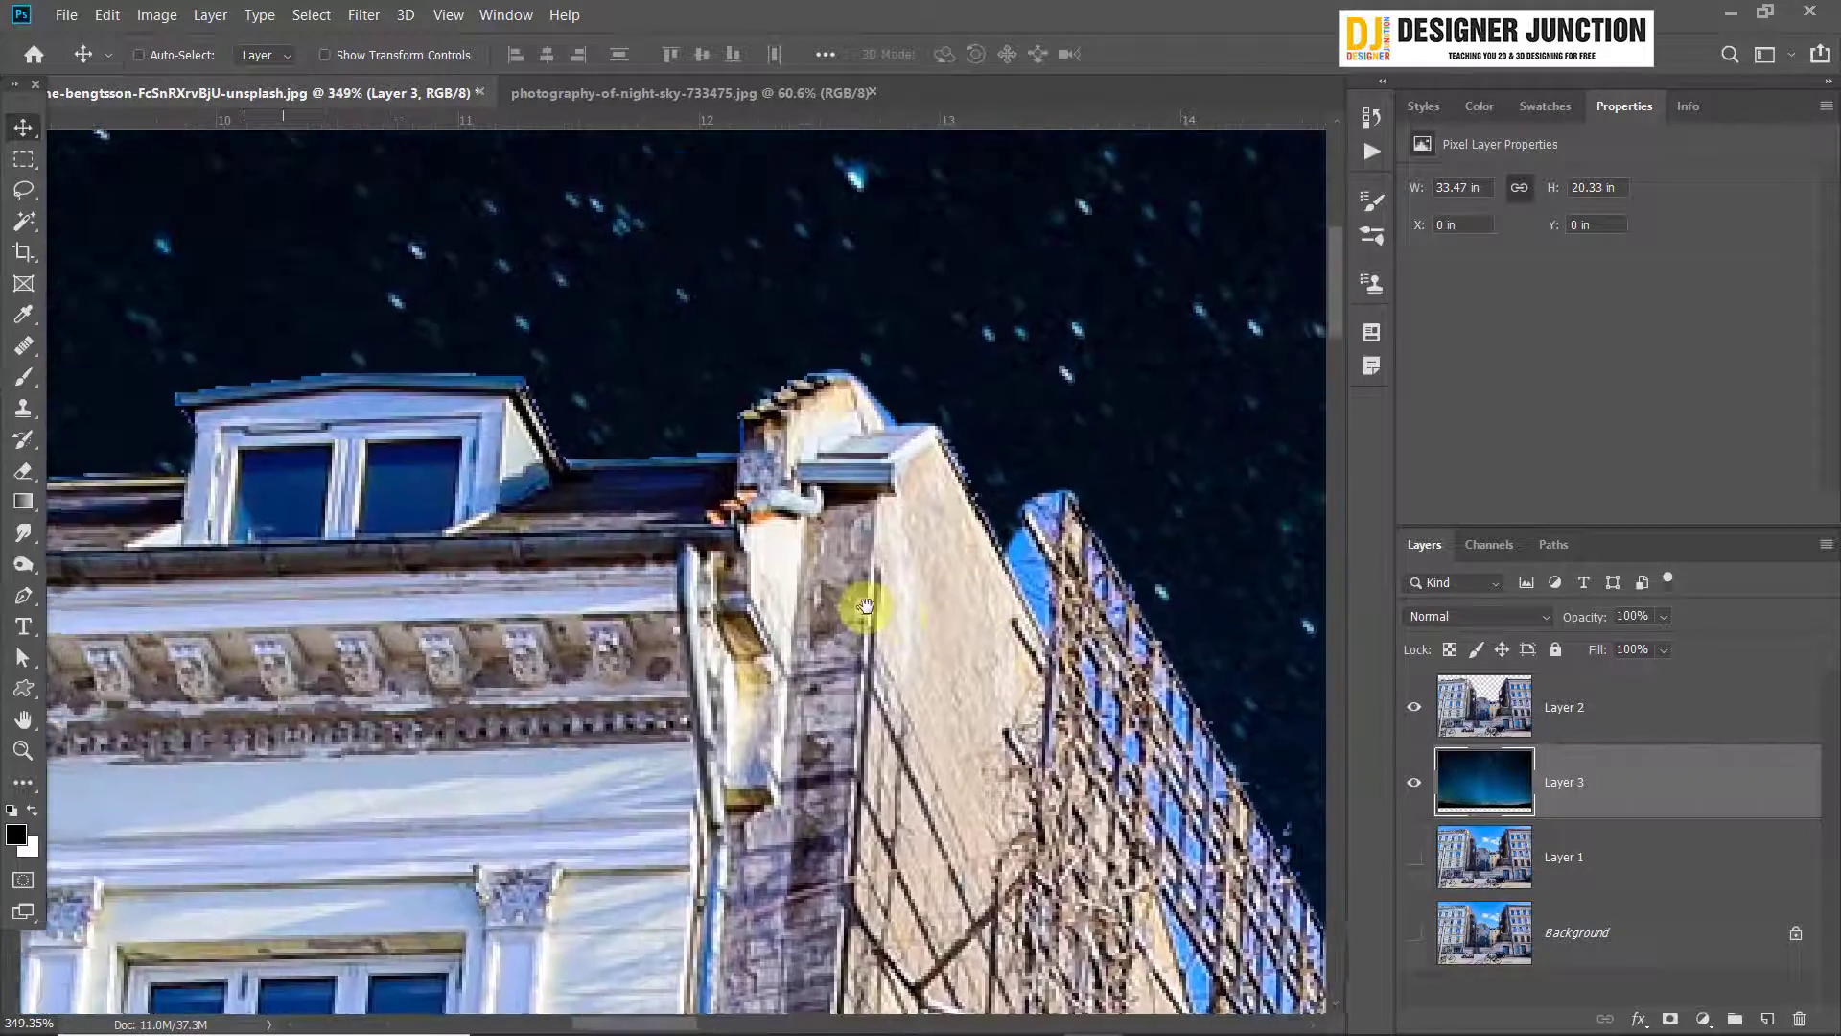
{"action": "left_click", "coordinate": [1414, 786]}
{"action": "scroll", "coordinate": [974, 416], "scroll_direction": "up", "scroll_amount": 5}
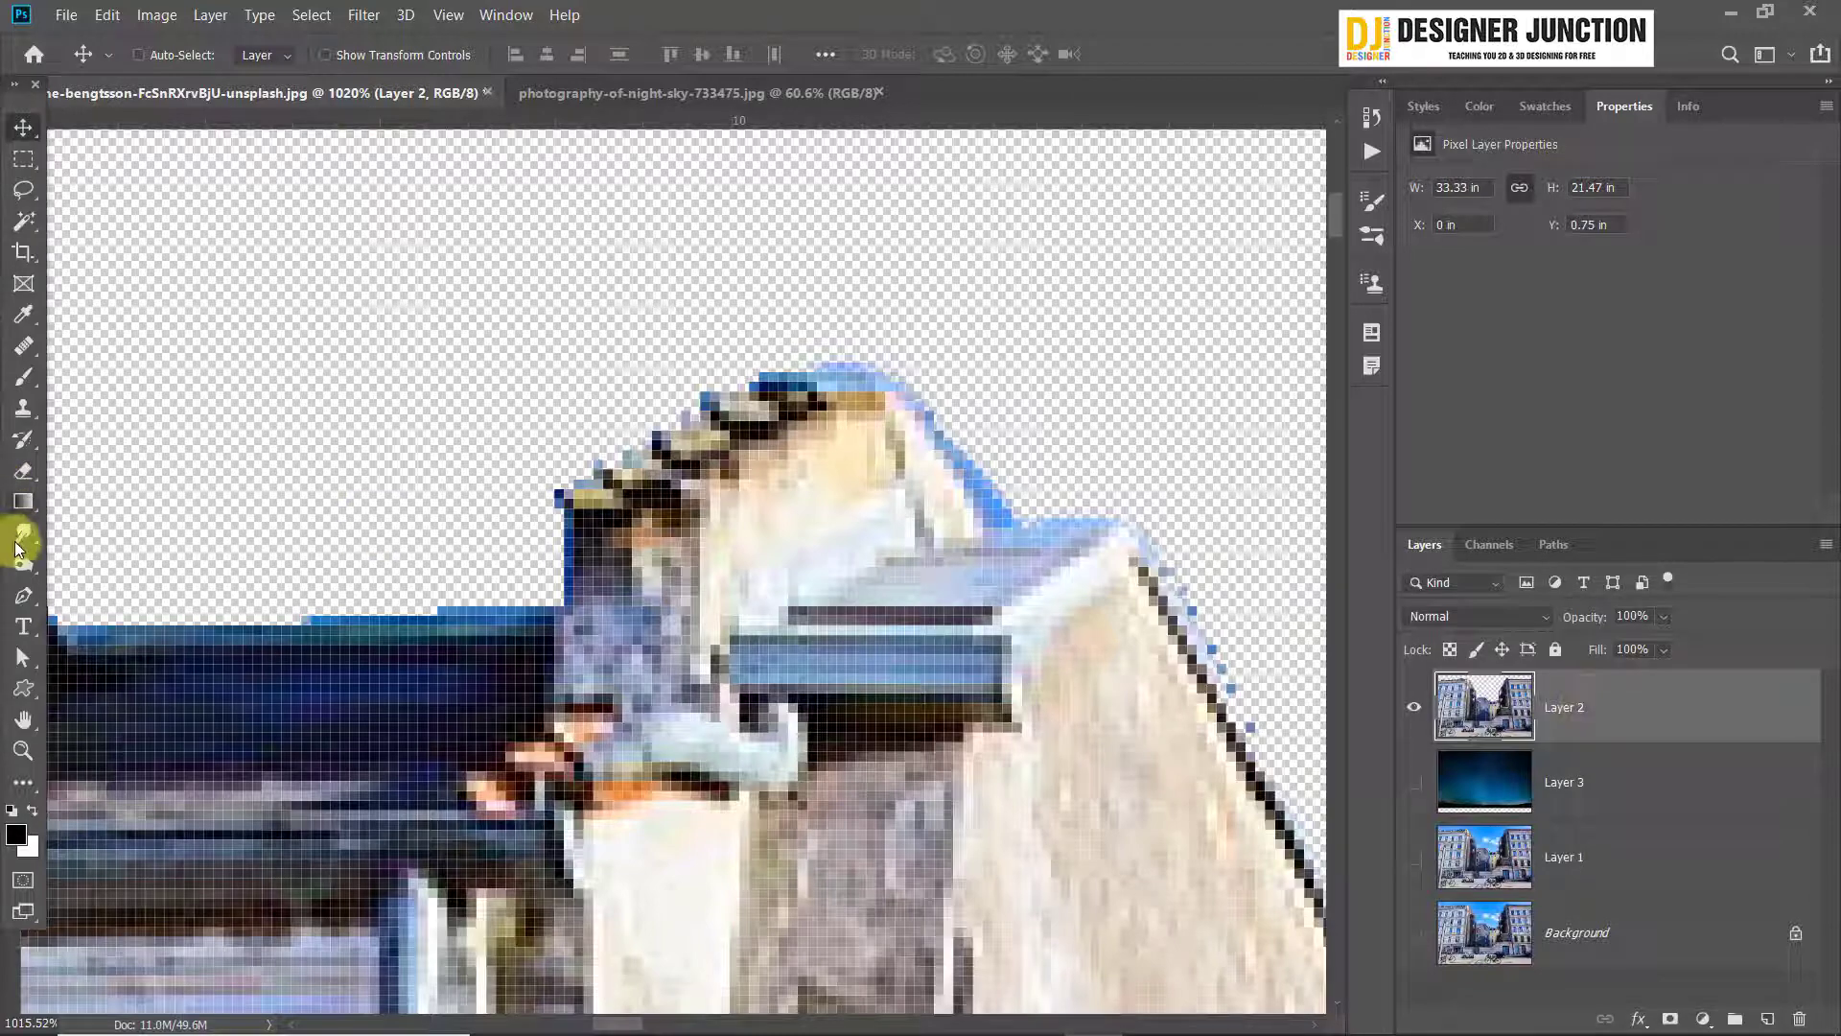
Erase the blue fringe along the sloping edge of the left building's chimney with an 8 px eraser
{"action": "left_click", "coordinate": [23, 470]}
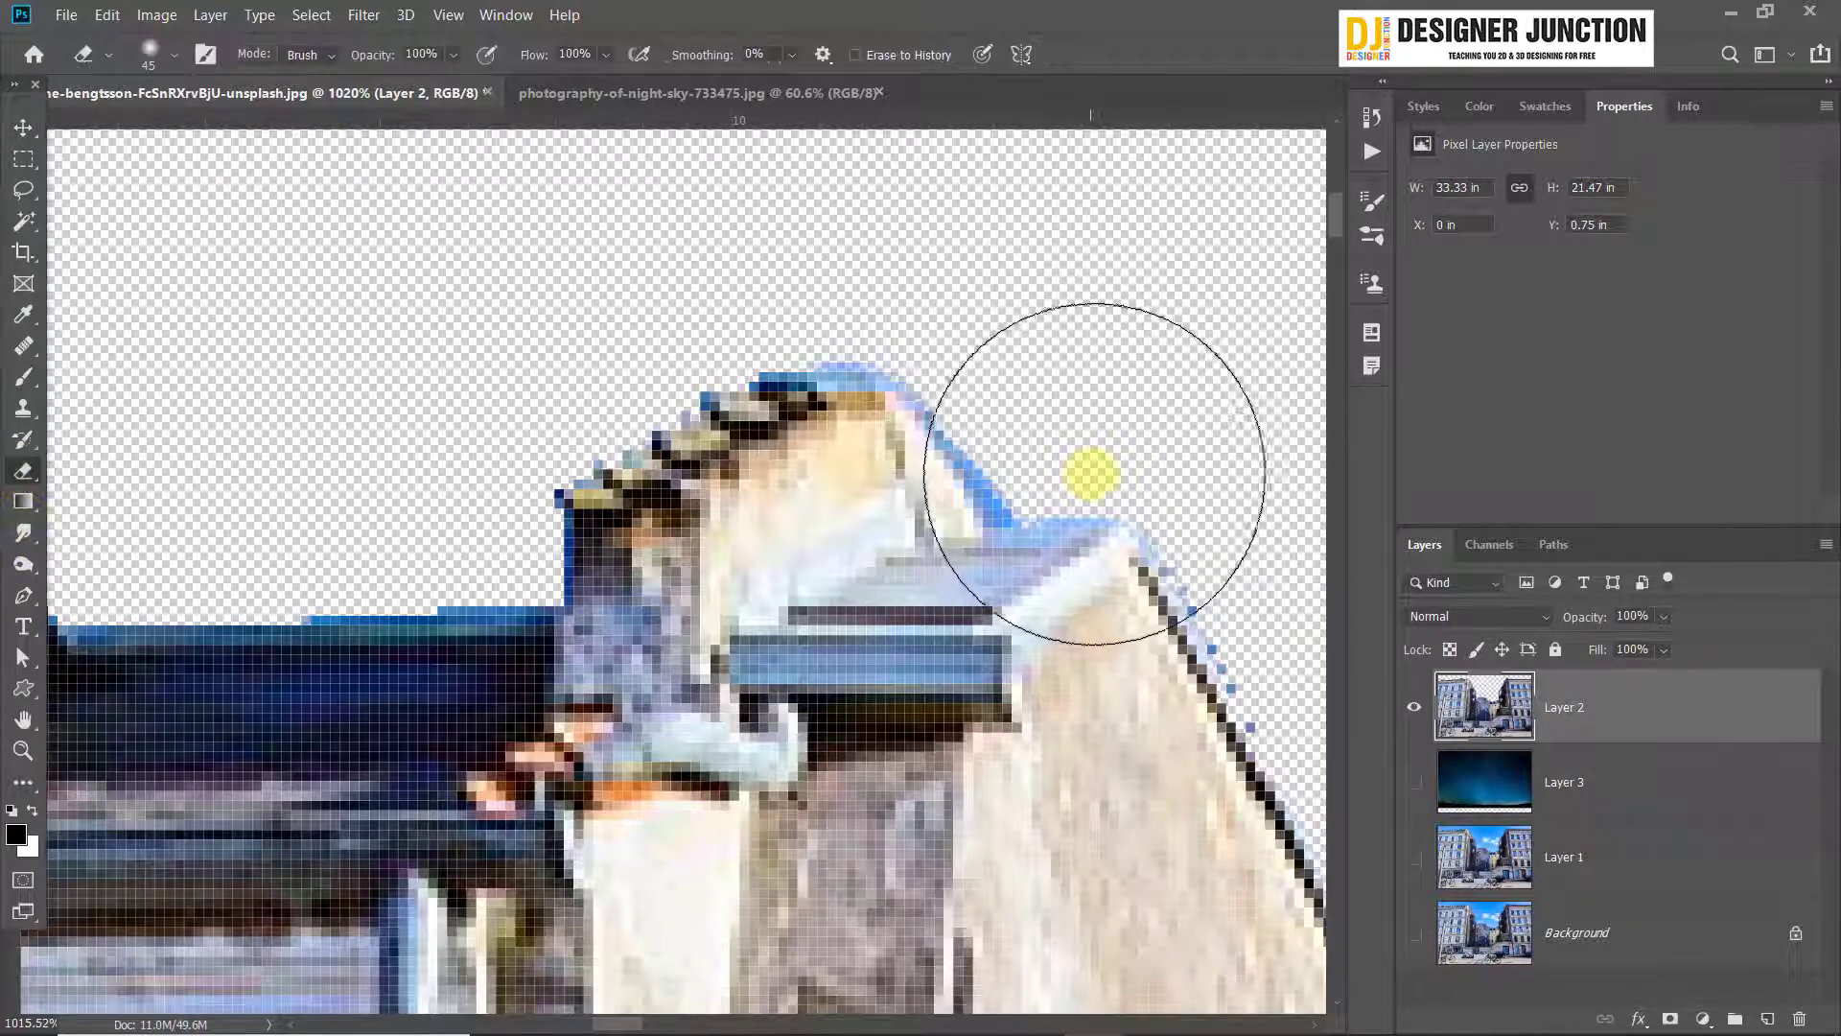
{"action": "key", "text": "bracketleft"}
{"action": "key", "text": "bracketleft"}
{"action": "key", "text": "bracketleft"}
{"action": "key", "text": "bracketleft"}
{"action": "key", "text": "bracketleft"}
{"action": "key", "text": "bracketleft"}
{"action": "key", "text": "bracketleft"}
{"action": "key", "text": "bracketleft"}
{"action": "key", "text": "bracketleft"}
{"action": "key", "text": "bracketleft"}
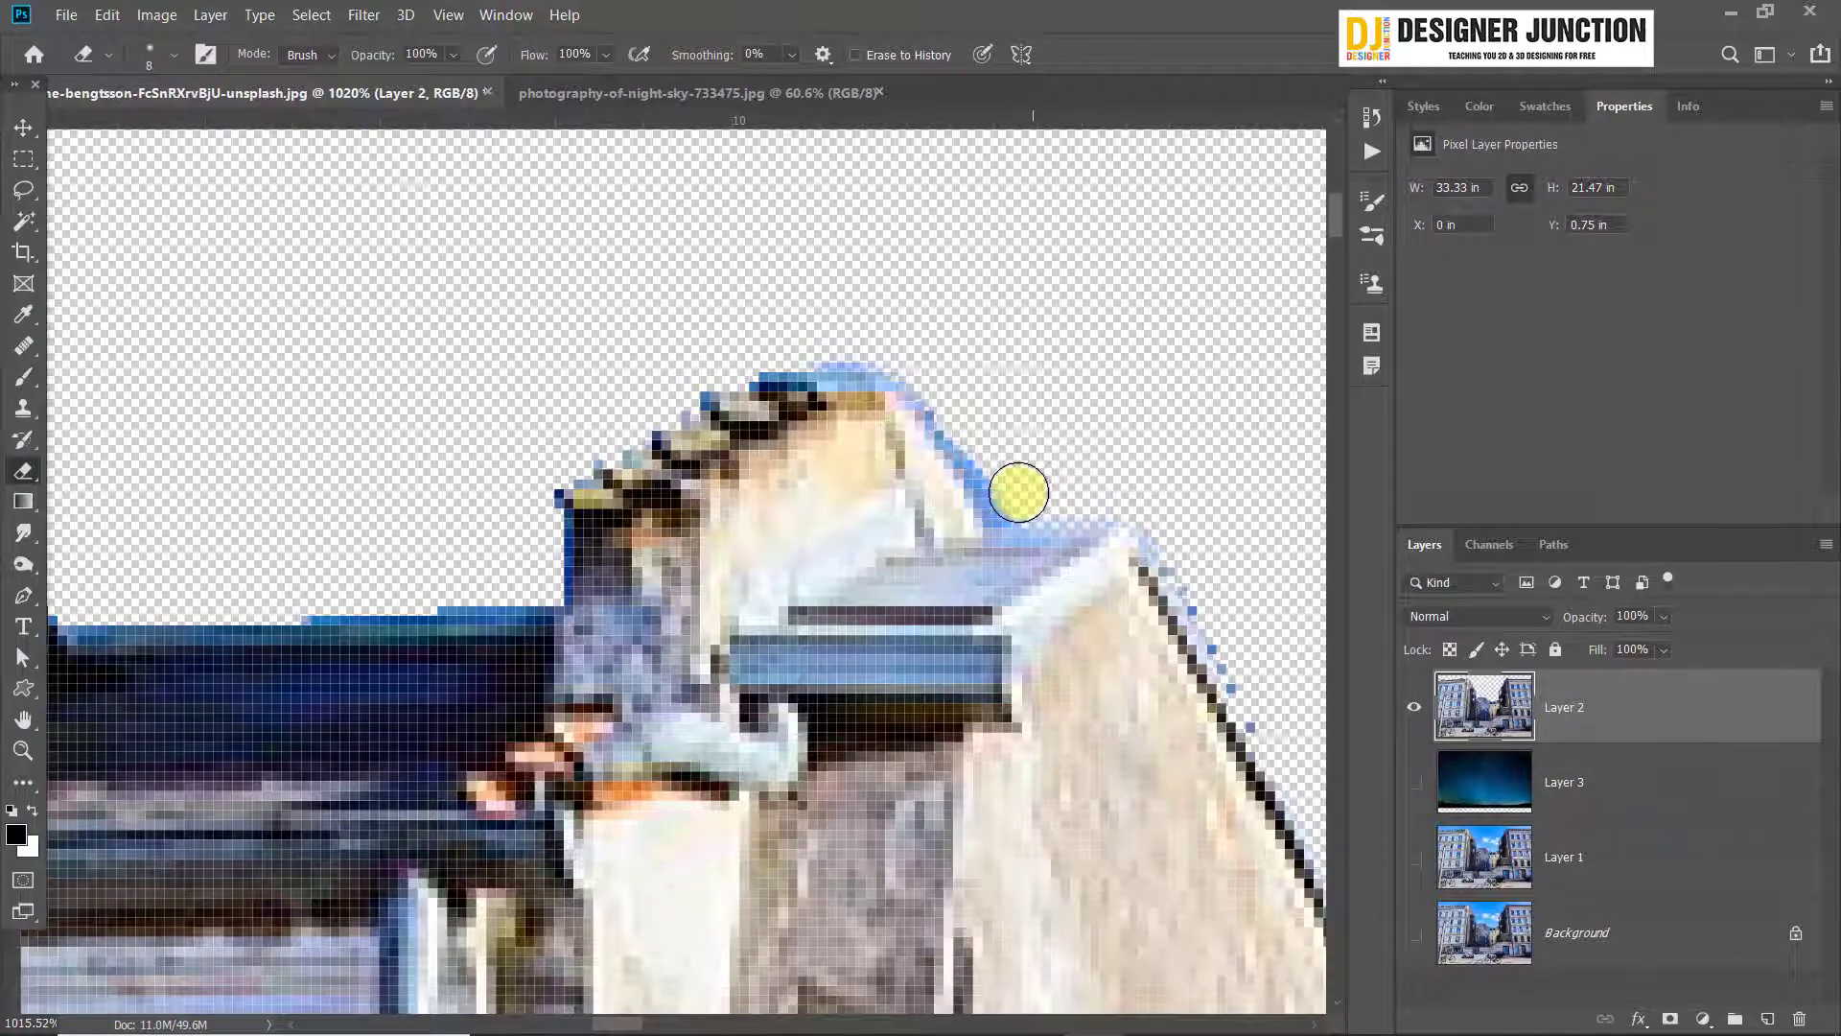
{"action": "mouse_move", "coordinate": [1018, 492]}
{"action": "left_mouse_down"}
{"action": "mouse_move", "coordinate": [949, 385]}
{"action": "mouse_move", "coordinate": [890, 342]}
{"action": "mouse_move", "coordinate": [725, 337]}
{"action": "left_mouse_up"}
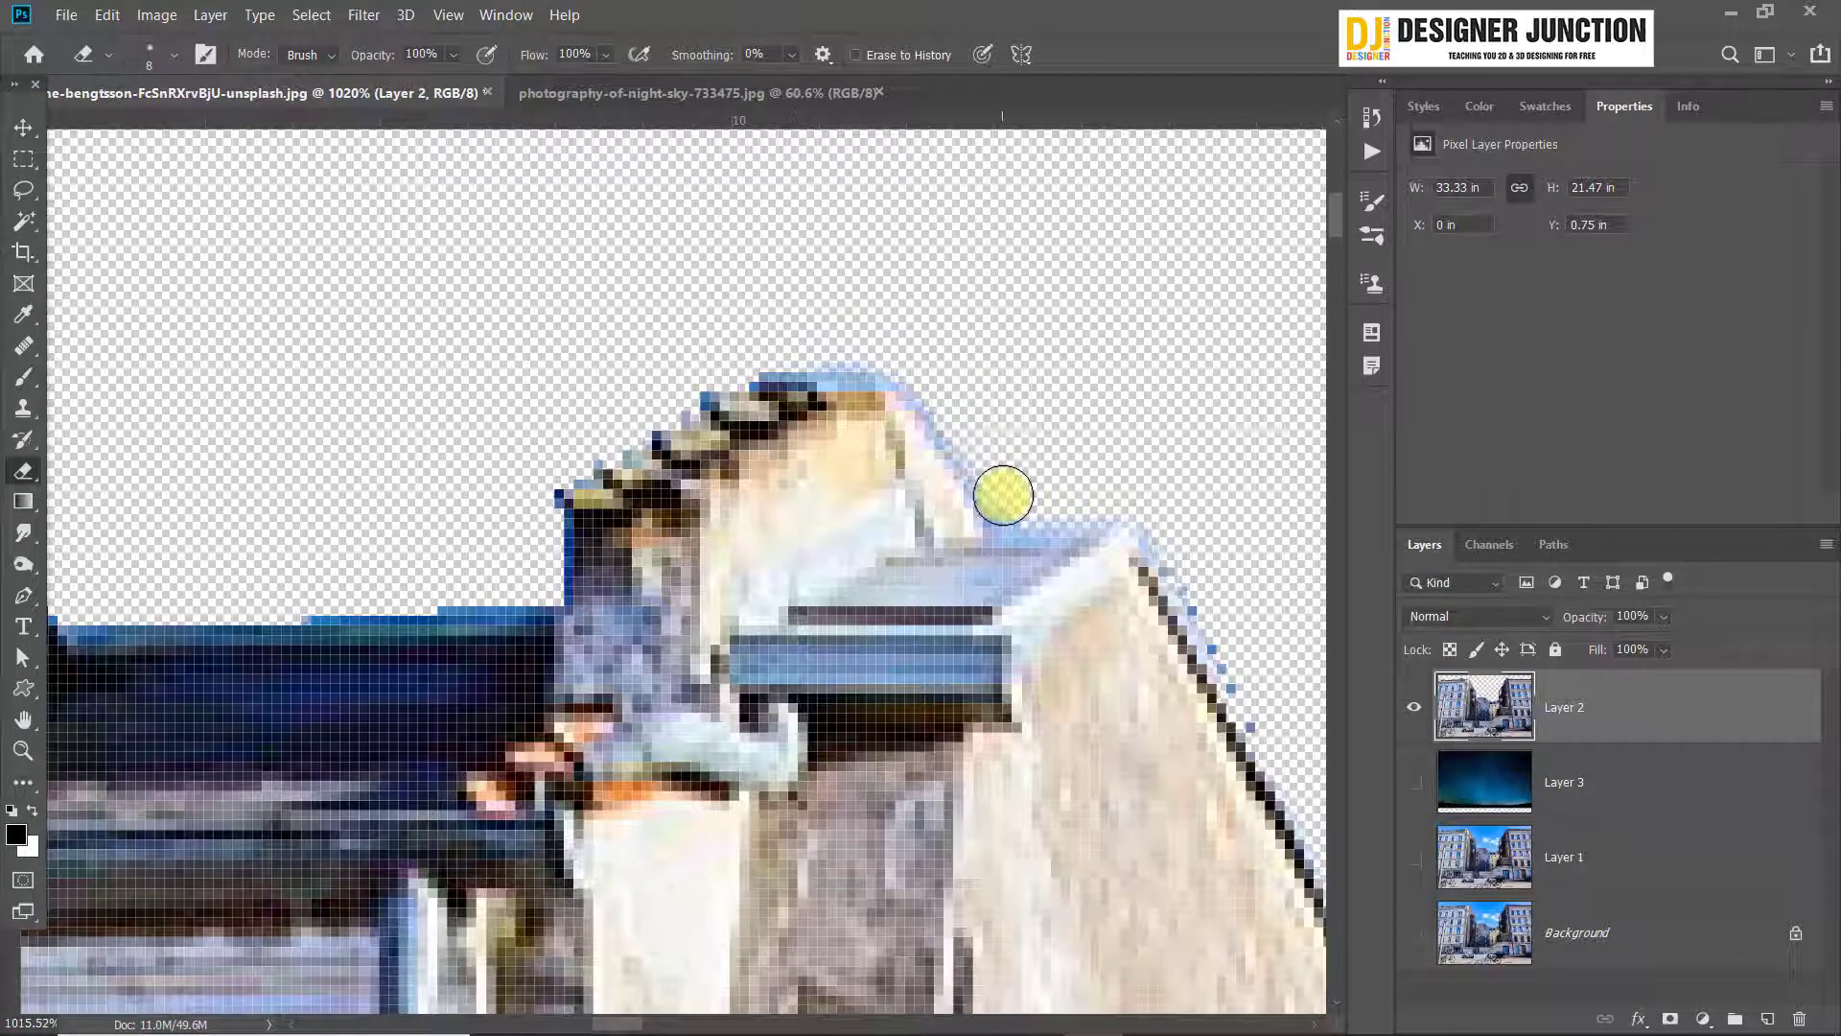
{"action": "left_click", "coordinate": [23, 127]}
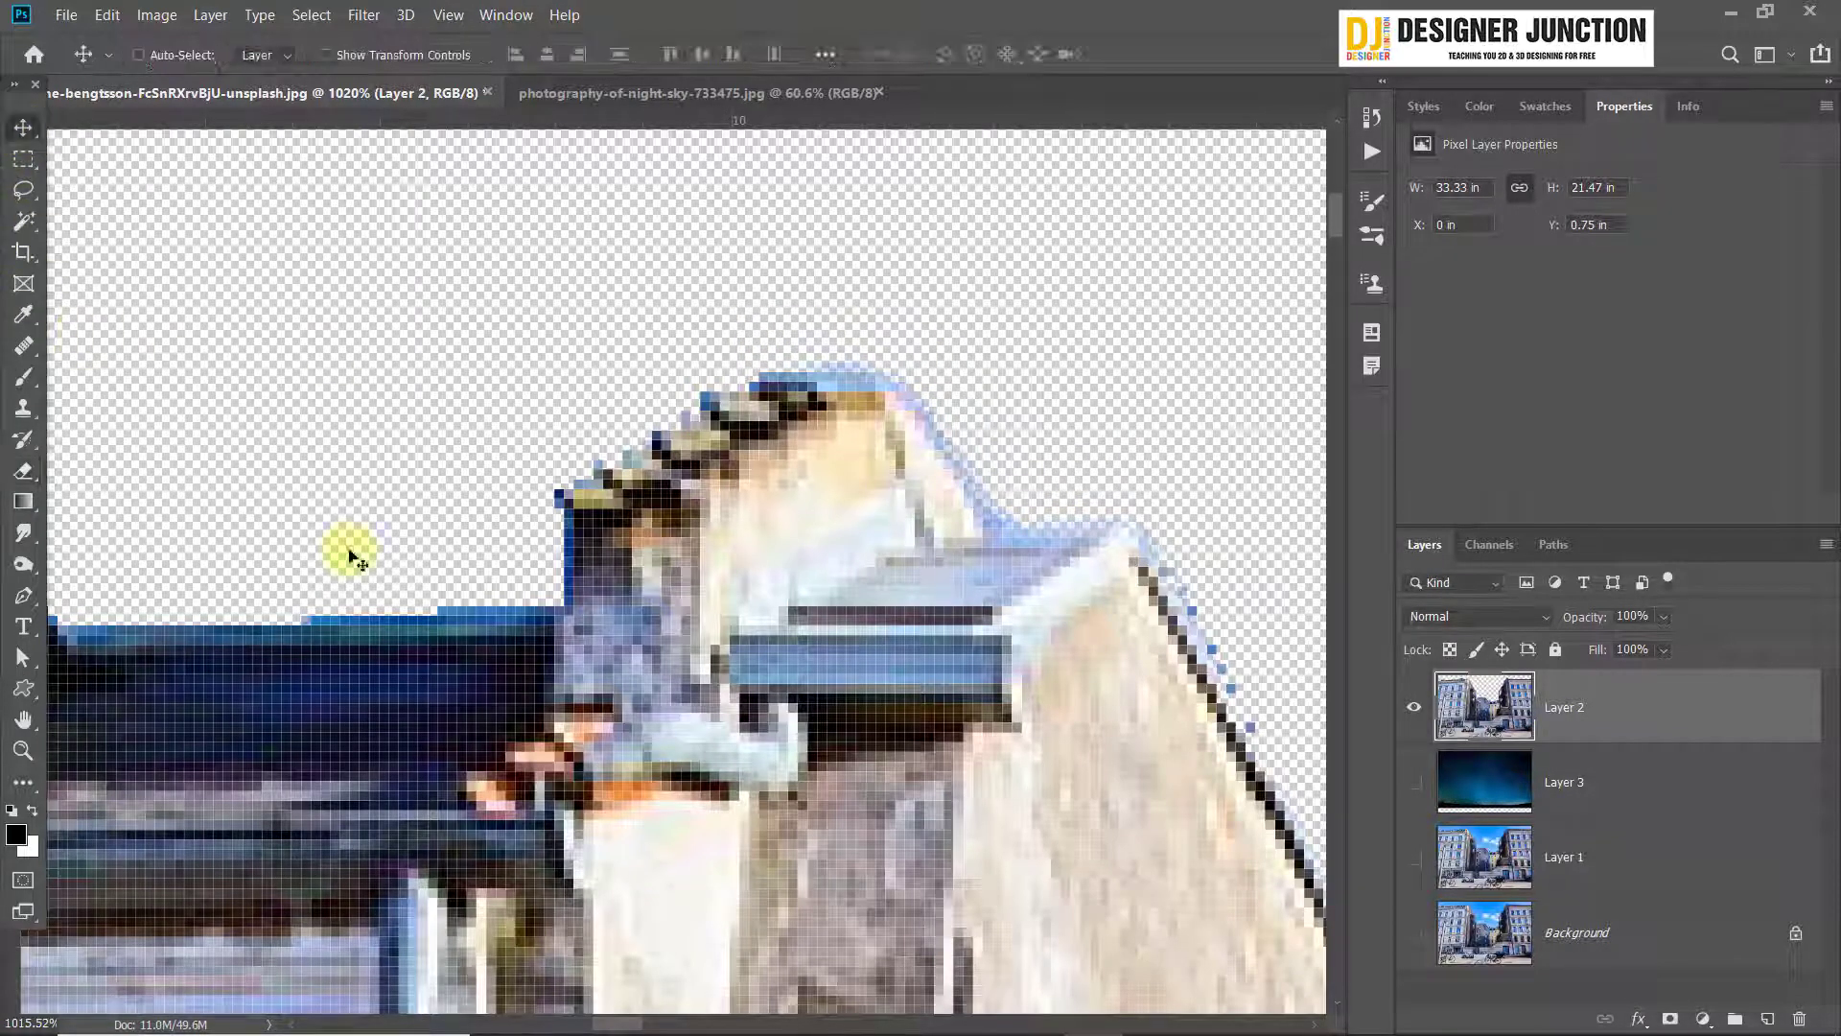
Load the building cutout layer's outline as a selection and check how it follows the roof and scaffold edges
{"action": "scroll", "coordinate": [617, 719], "scroll_direction": "down", "scroll_amount": 3}
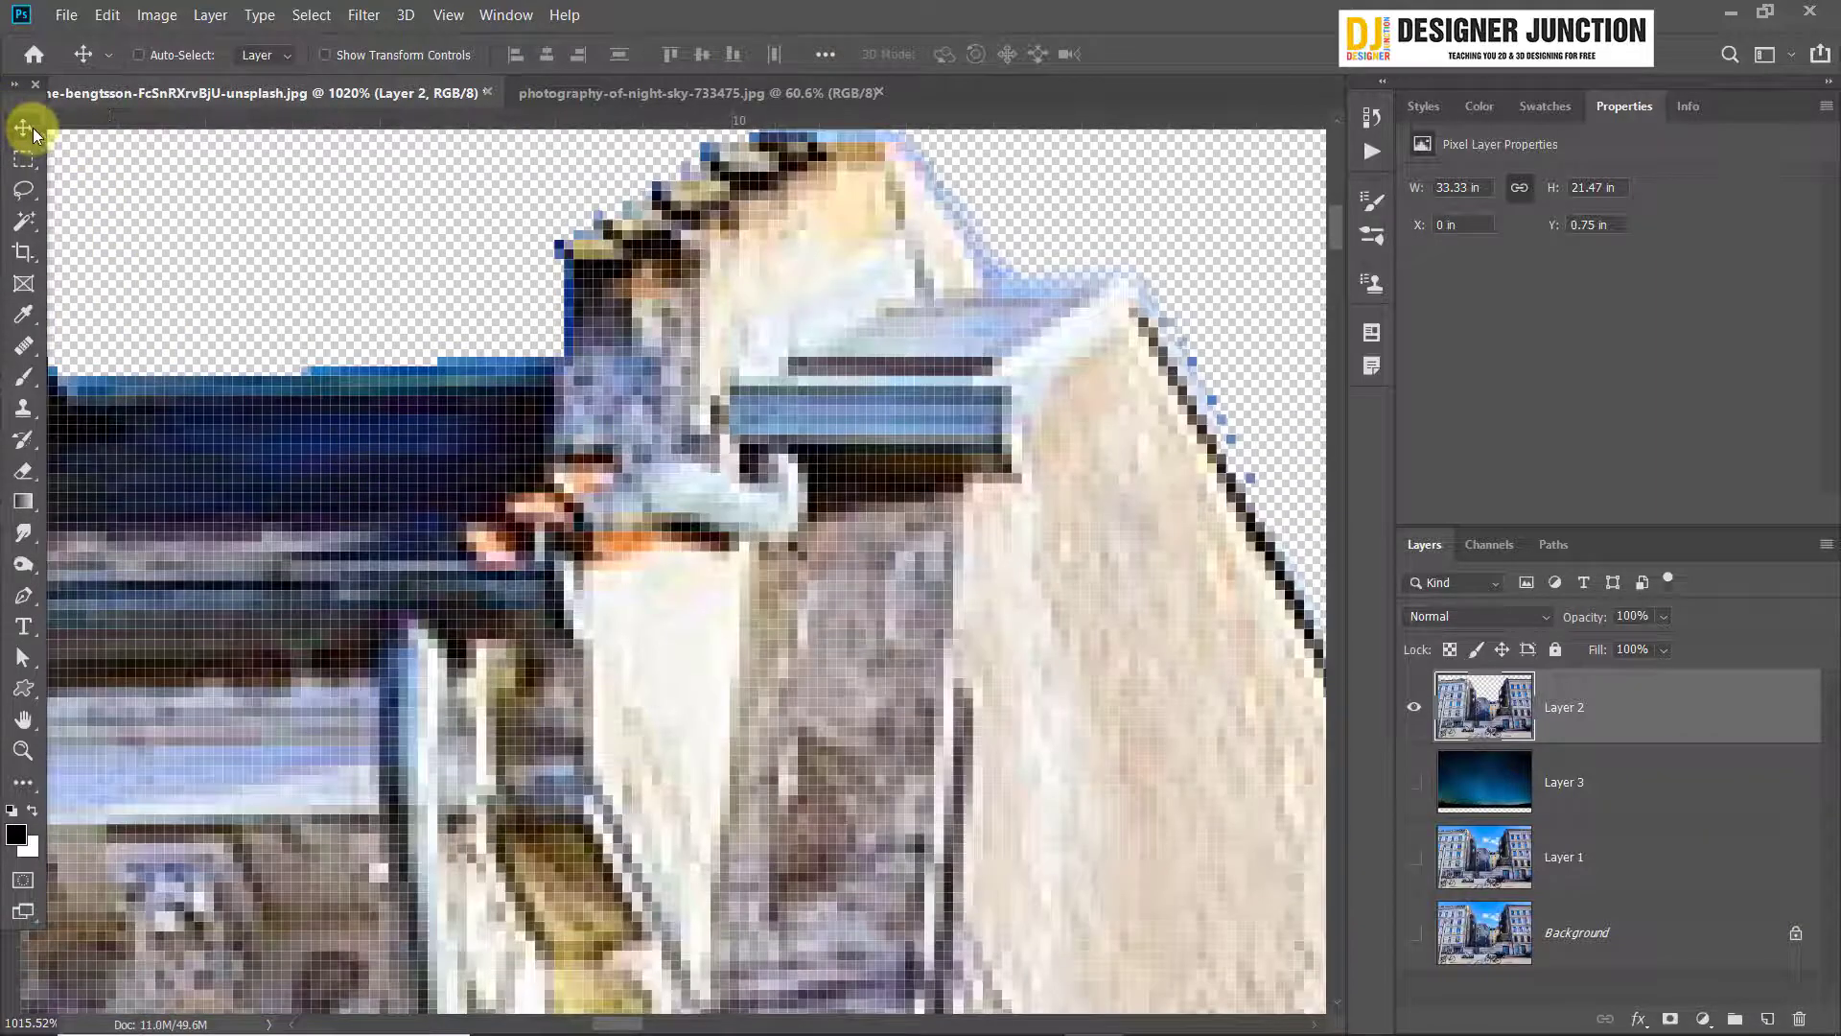
{"action": "scroll", "coordinate": [780, 587], "scroll_direction": "down", "scroll_amount": 3}
{"action": "scroll", "coordinate": [781, 587], "scroll_direction": "down", "scroll_amount": 3}
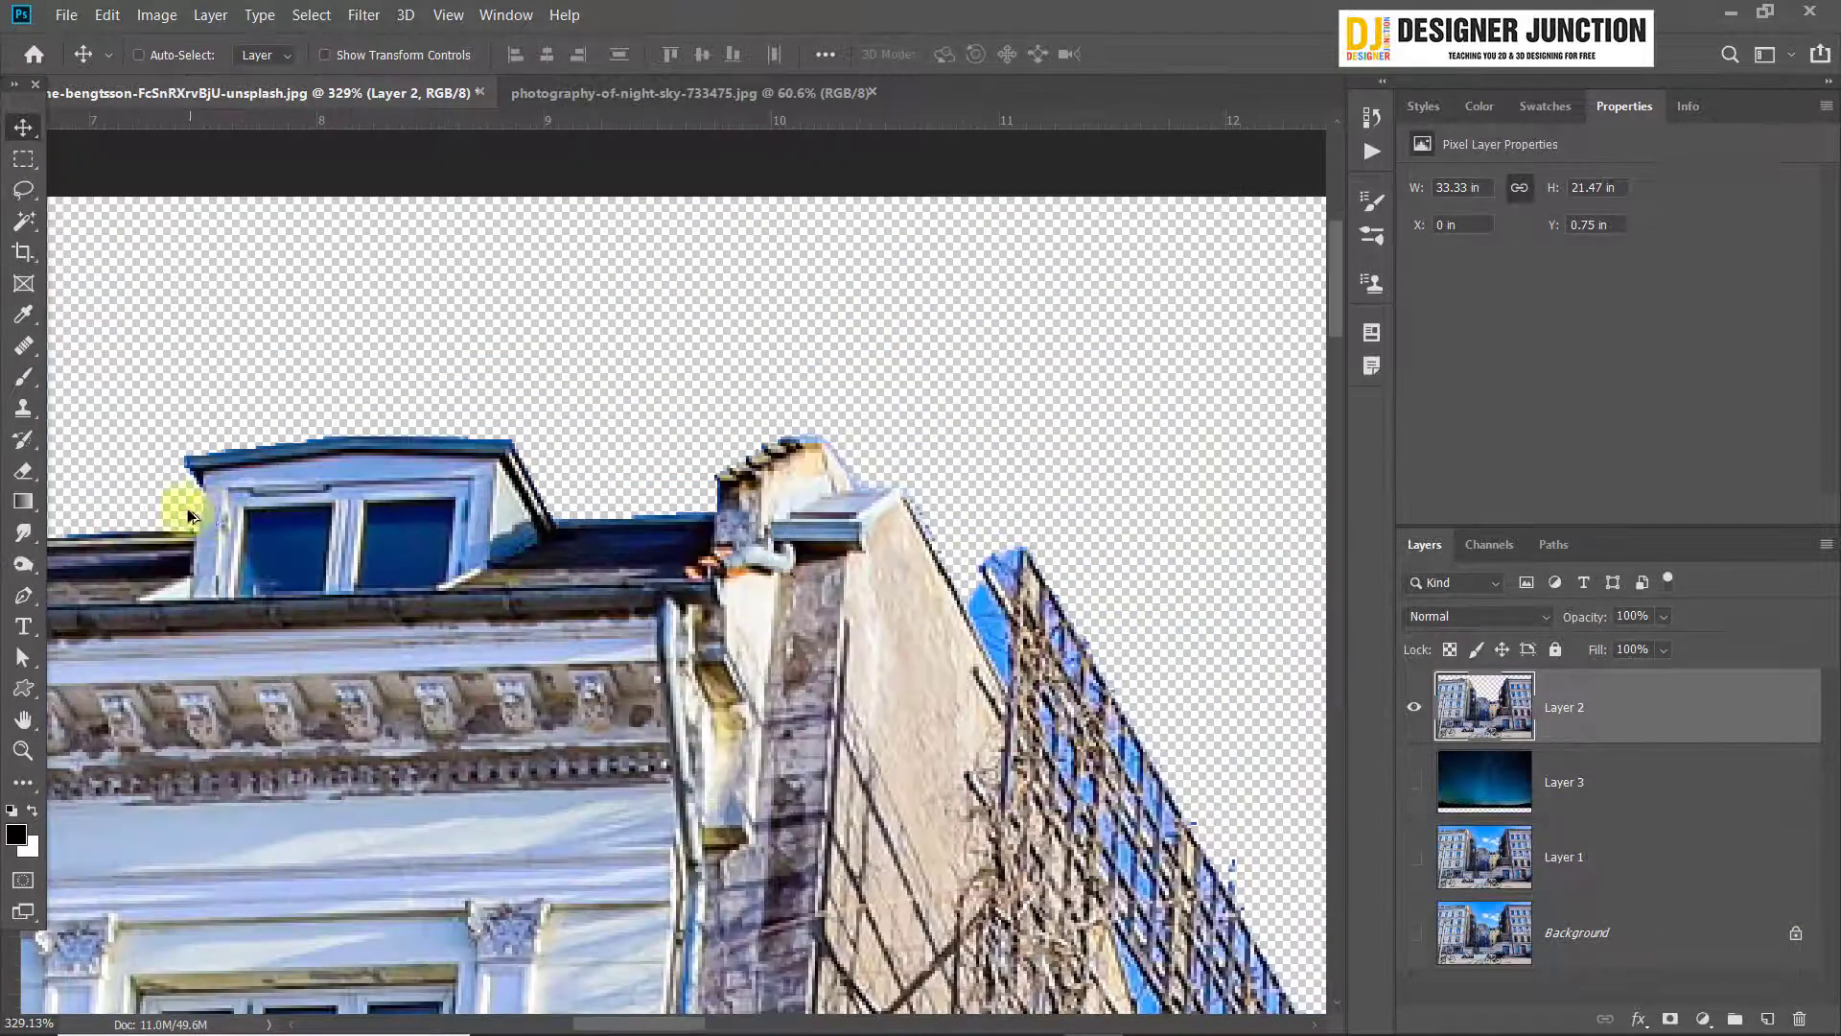
{"action": "scroll", "coordinate": [534, 584], "scroll_direction": "down", "scroll_amount": 3}
{"action": "scroll", "coordinate": [538, 546], "scroll_direction": "up", "scroll_amount": 3}
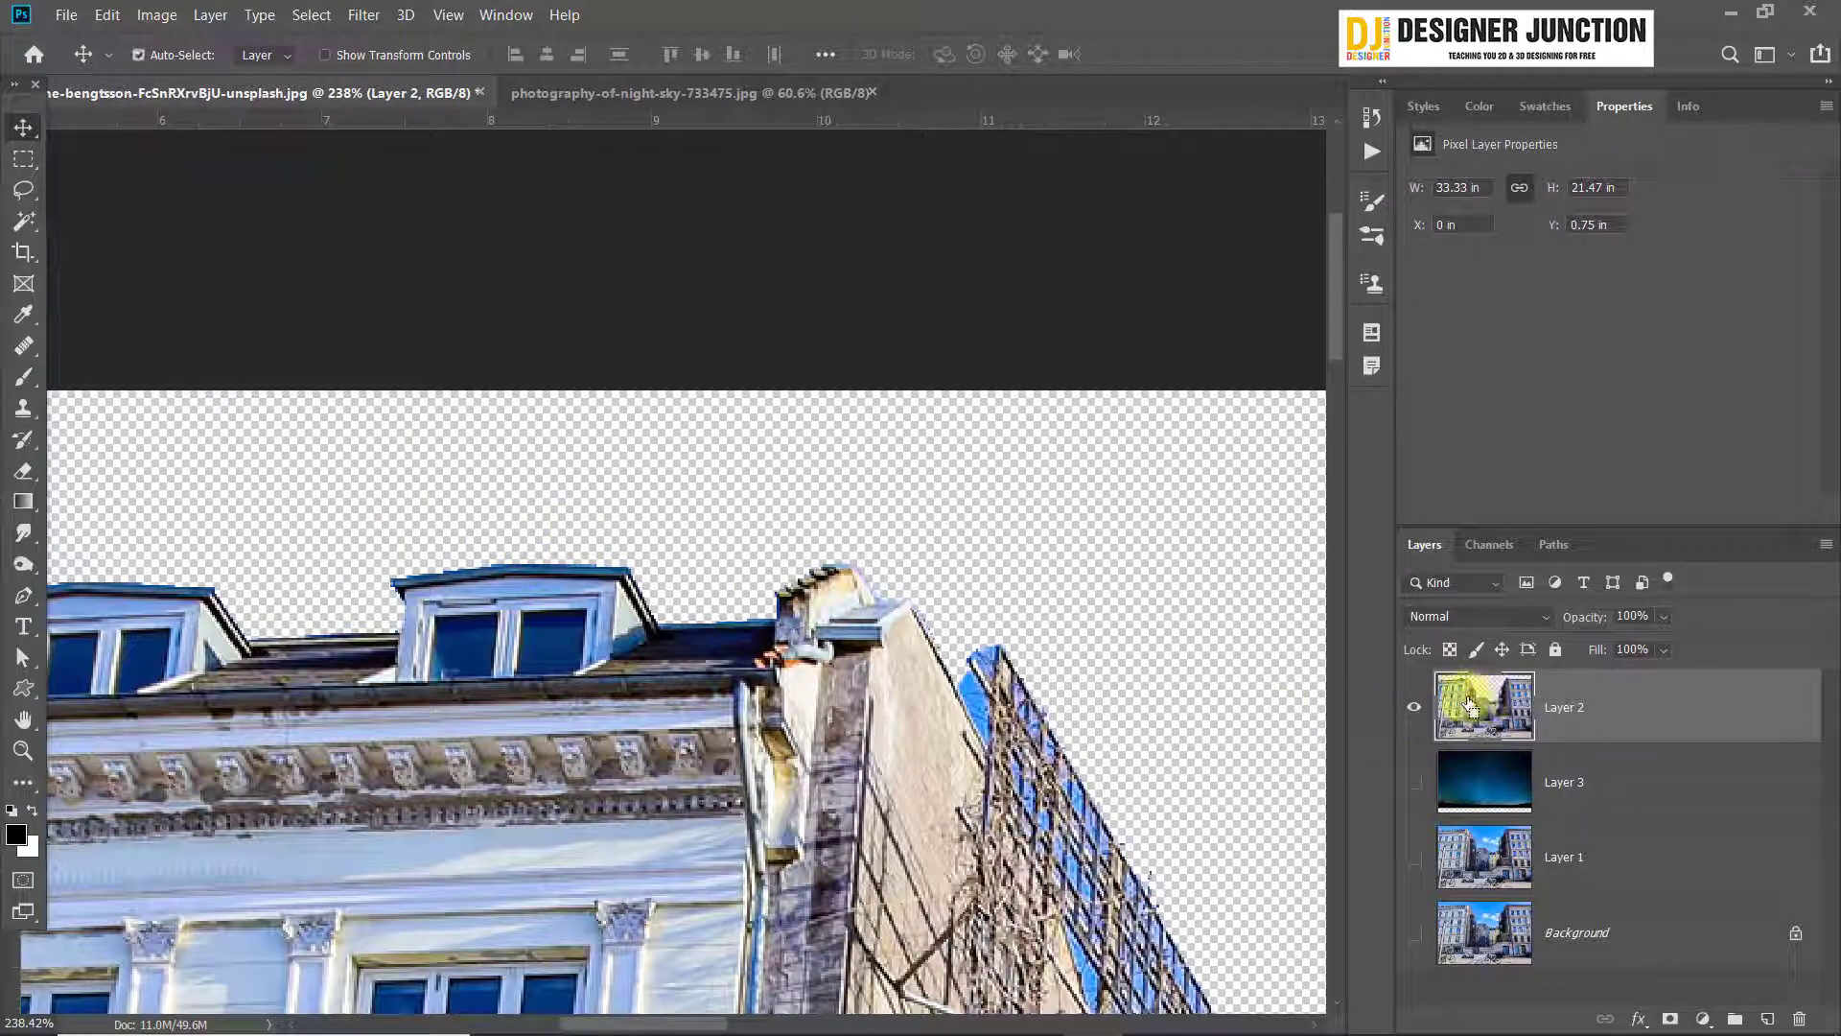
{"action": "left_click", "coordinate": [1472, 707], "text": "ctrl"}
{"action": "scroll", "coordinate": [824, 694], "scroll_direction": "down", "scroll_amount": 3}
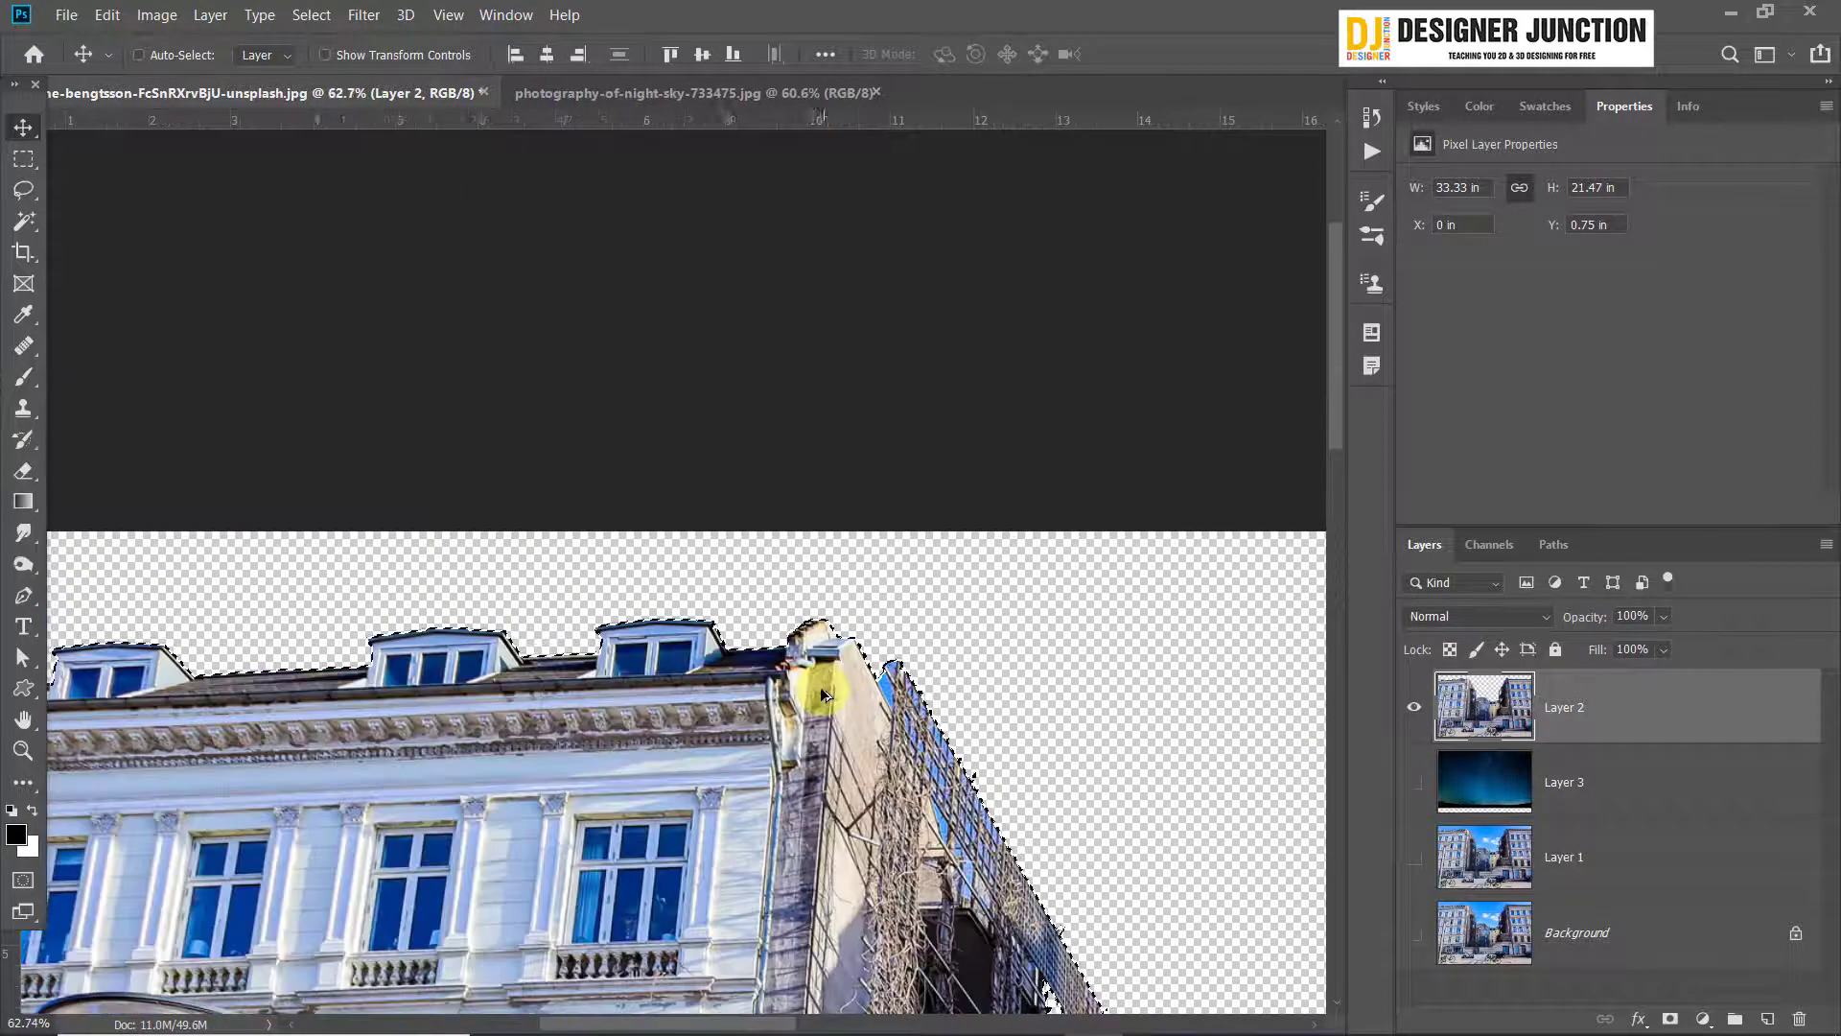
{"action": "scroll", "coordinate": [767, 690], "scroll_direction": "down", "scroll_amount": 3}
{"action": "scroll", "coordinate": [527, 287], "scroll_direction": "up", "scroll_amount": 5}
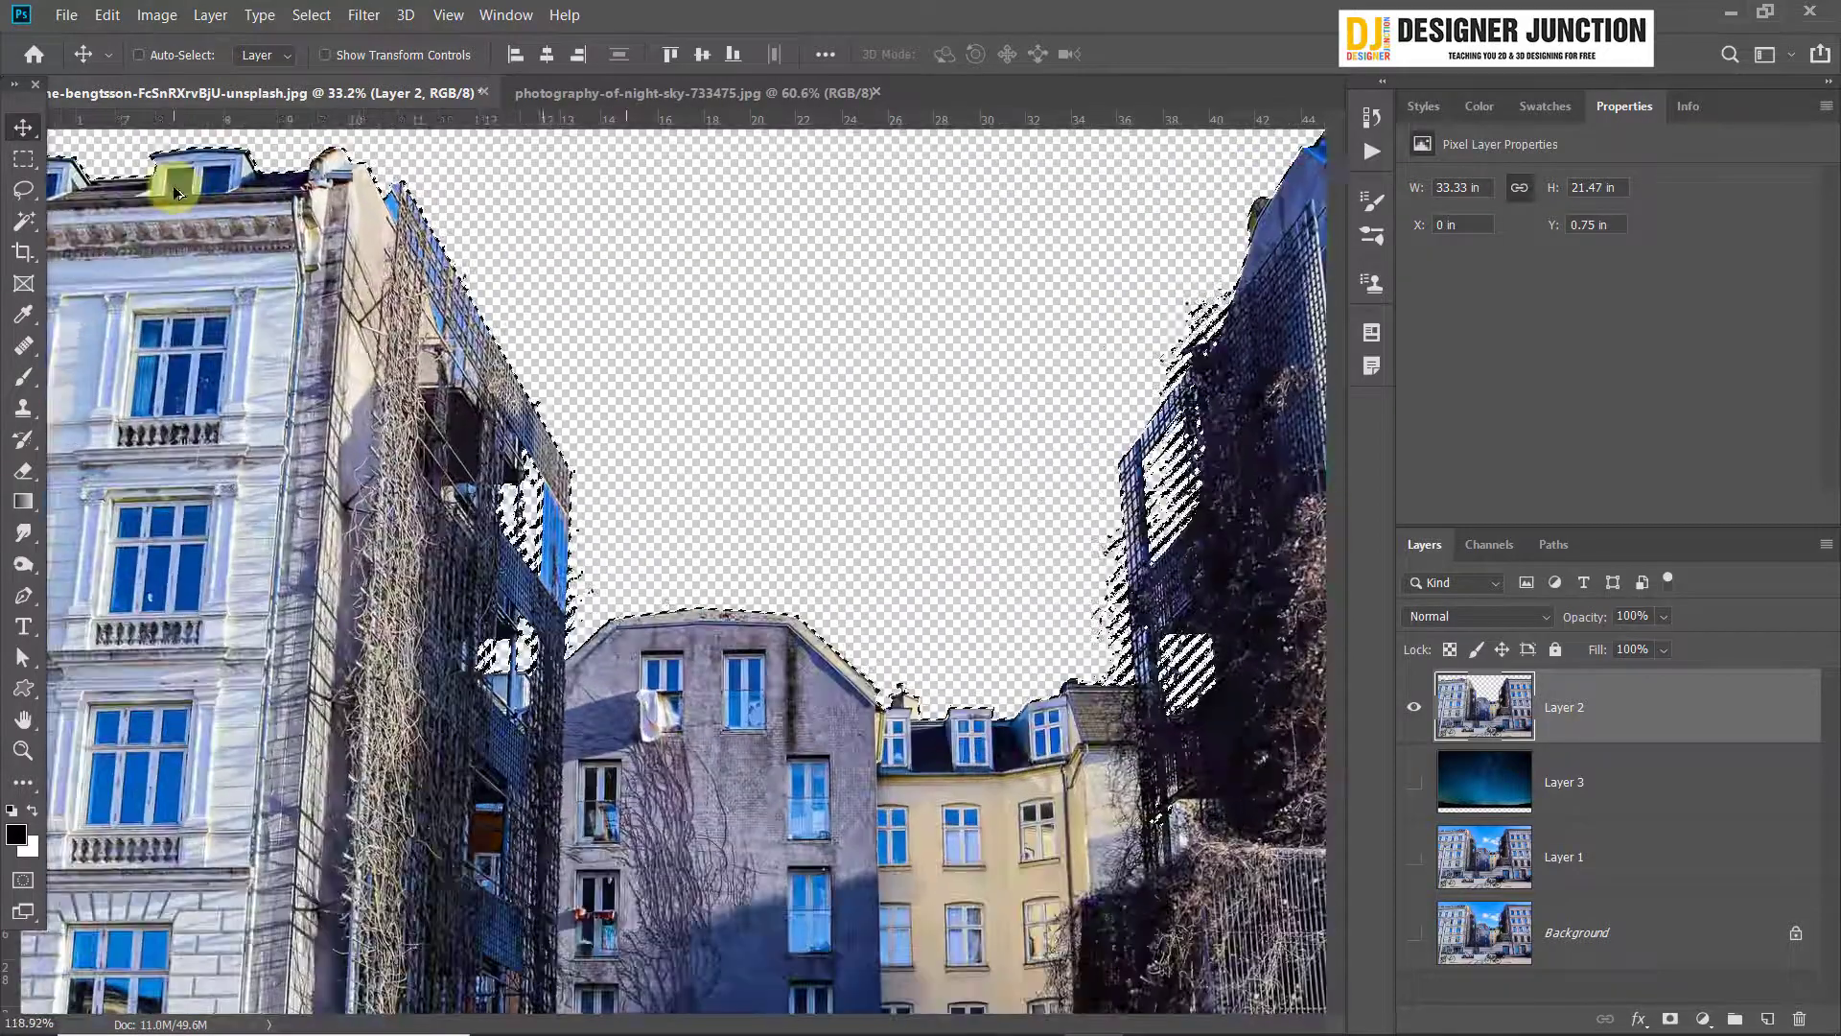
{"action": "scroll", "coordinate": [176, 193], "scroll_direction": "up", "scroll_amount": 5}
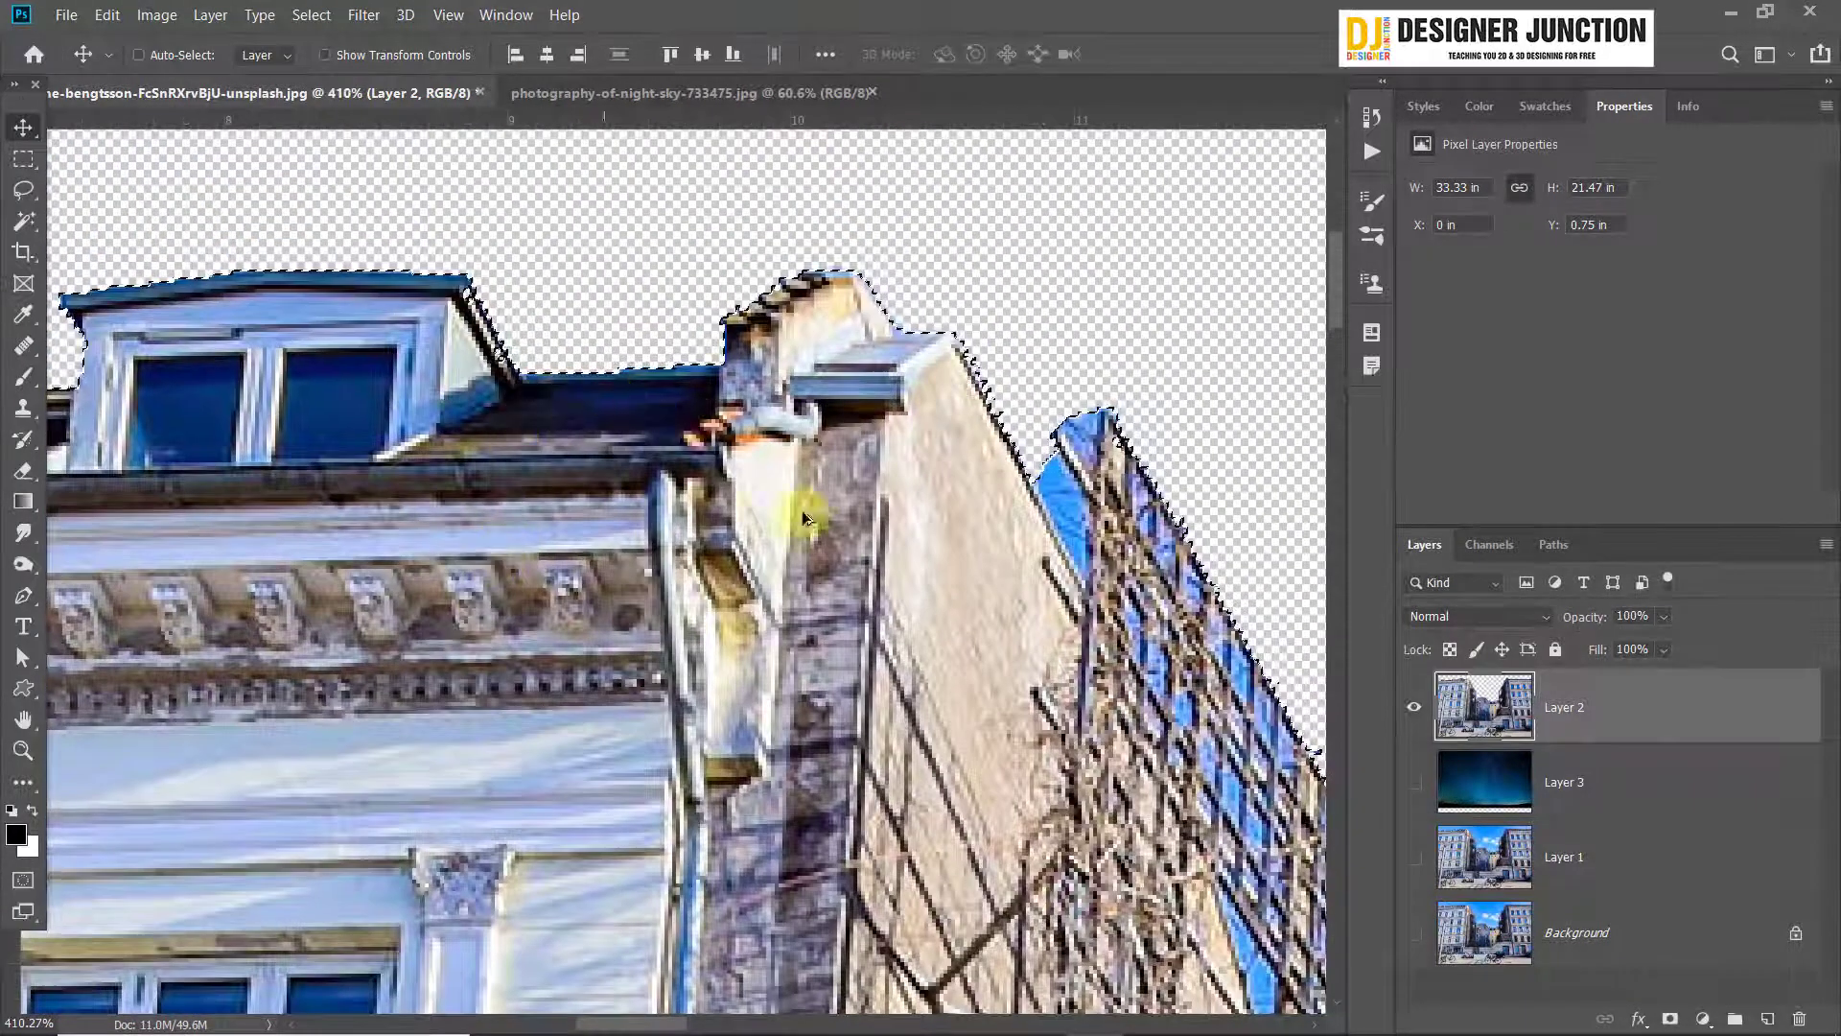
{"action": "scroll", "coordinate": [804, 518], "scroll_direction": "down", "scroll_amount": 2}
{"action": "scroll", "coordinate": [863, 595], "scroll_direction": "up", "scroll_amount": 4}
Try contracting the building selection by 2 pixels
{"action": "left_click", "coordinate": [364, 14]}
{"action": "mouse_move", "coordinate": [312, 15]}
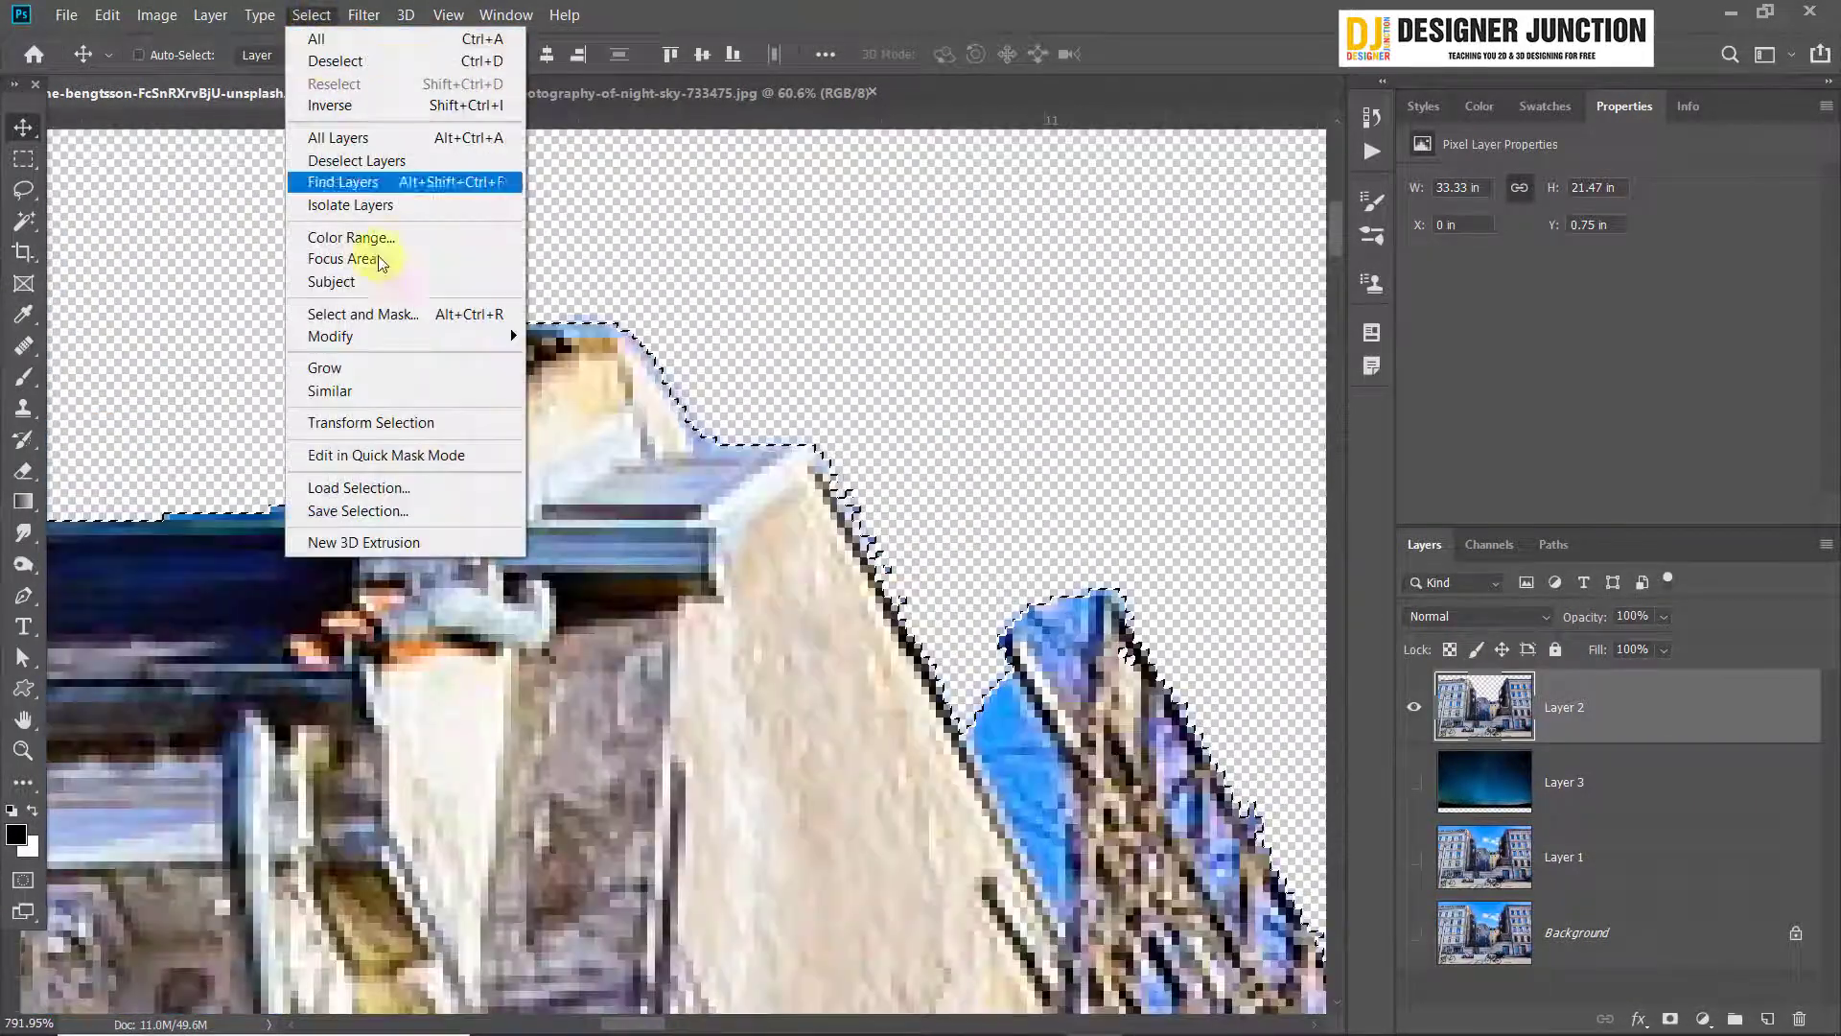
{"action": "mouse_move", "coordinate": [406, 338]}
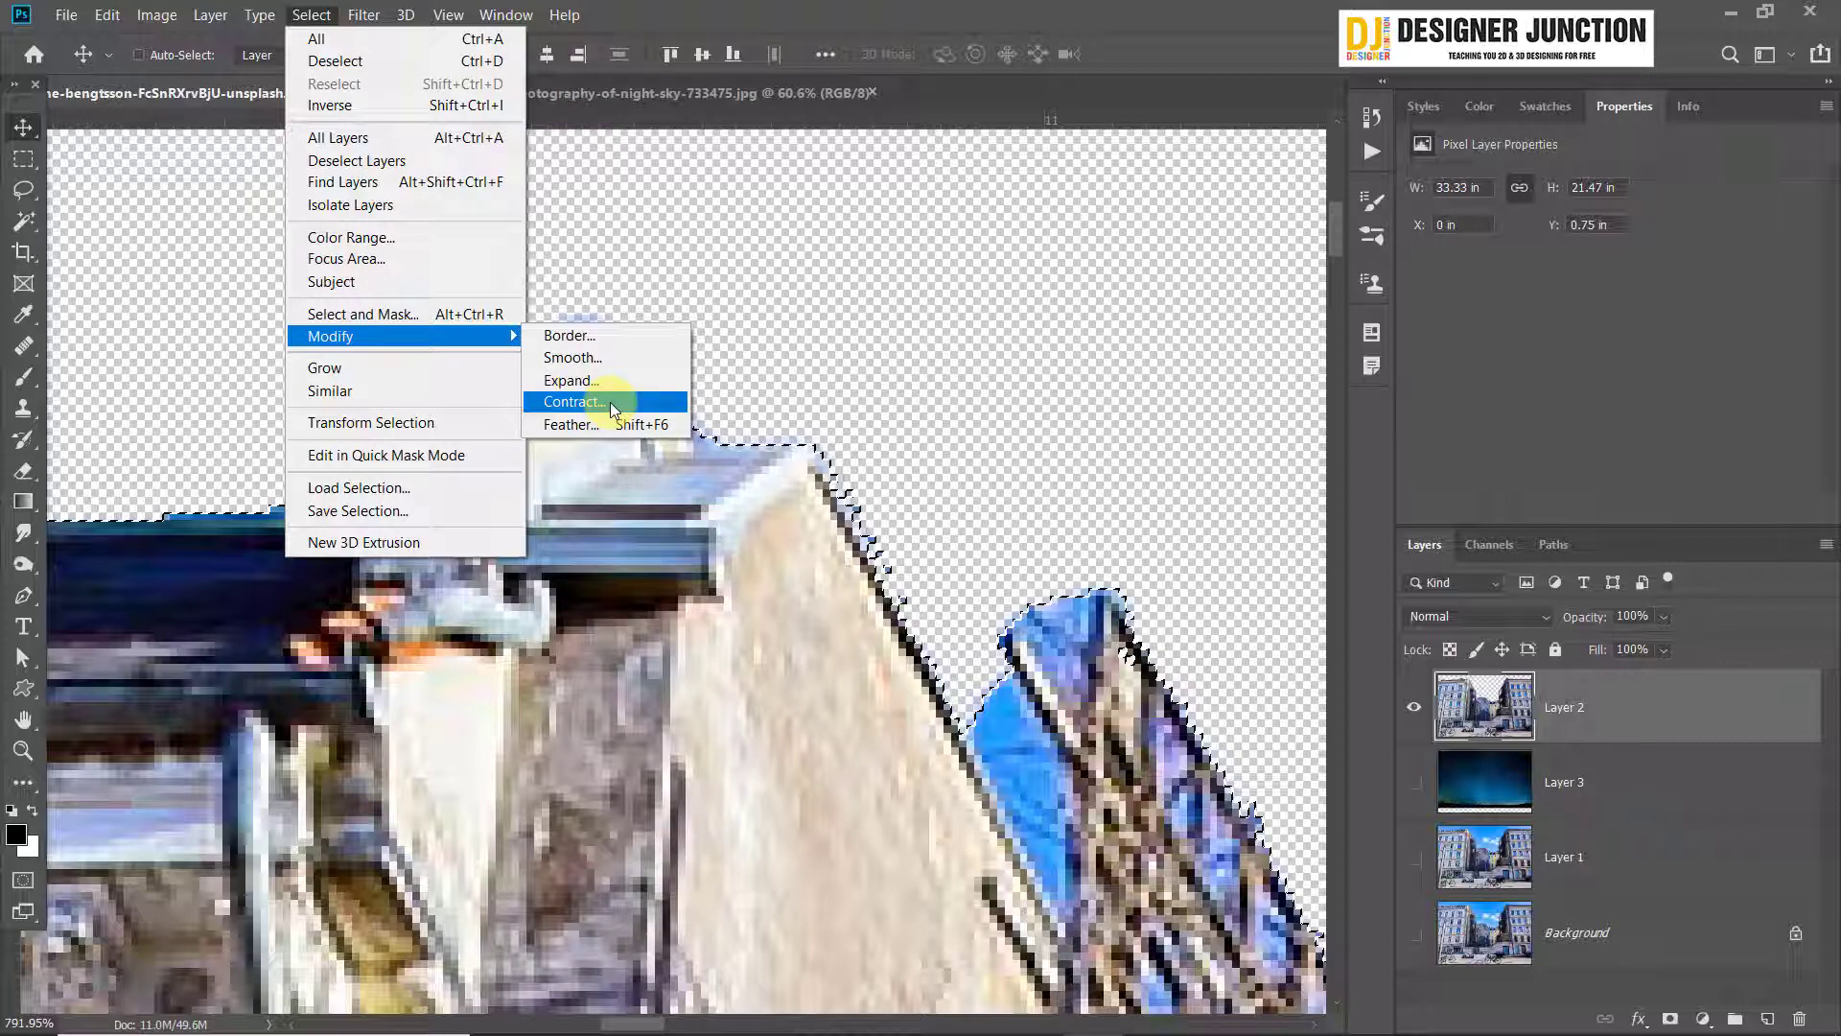
{"action": "left_click", "coordinate": [614, 408]}
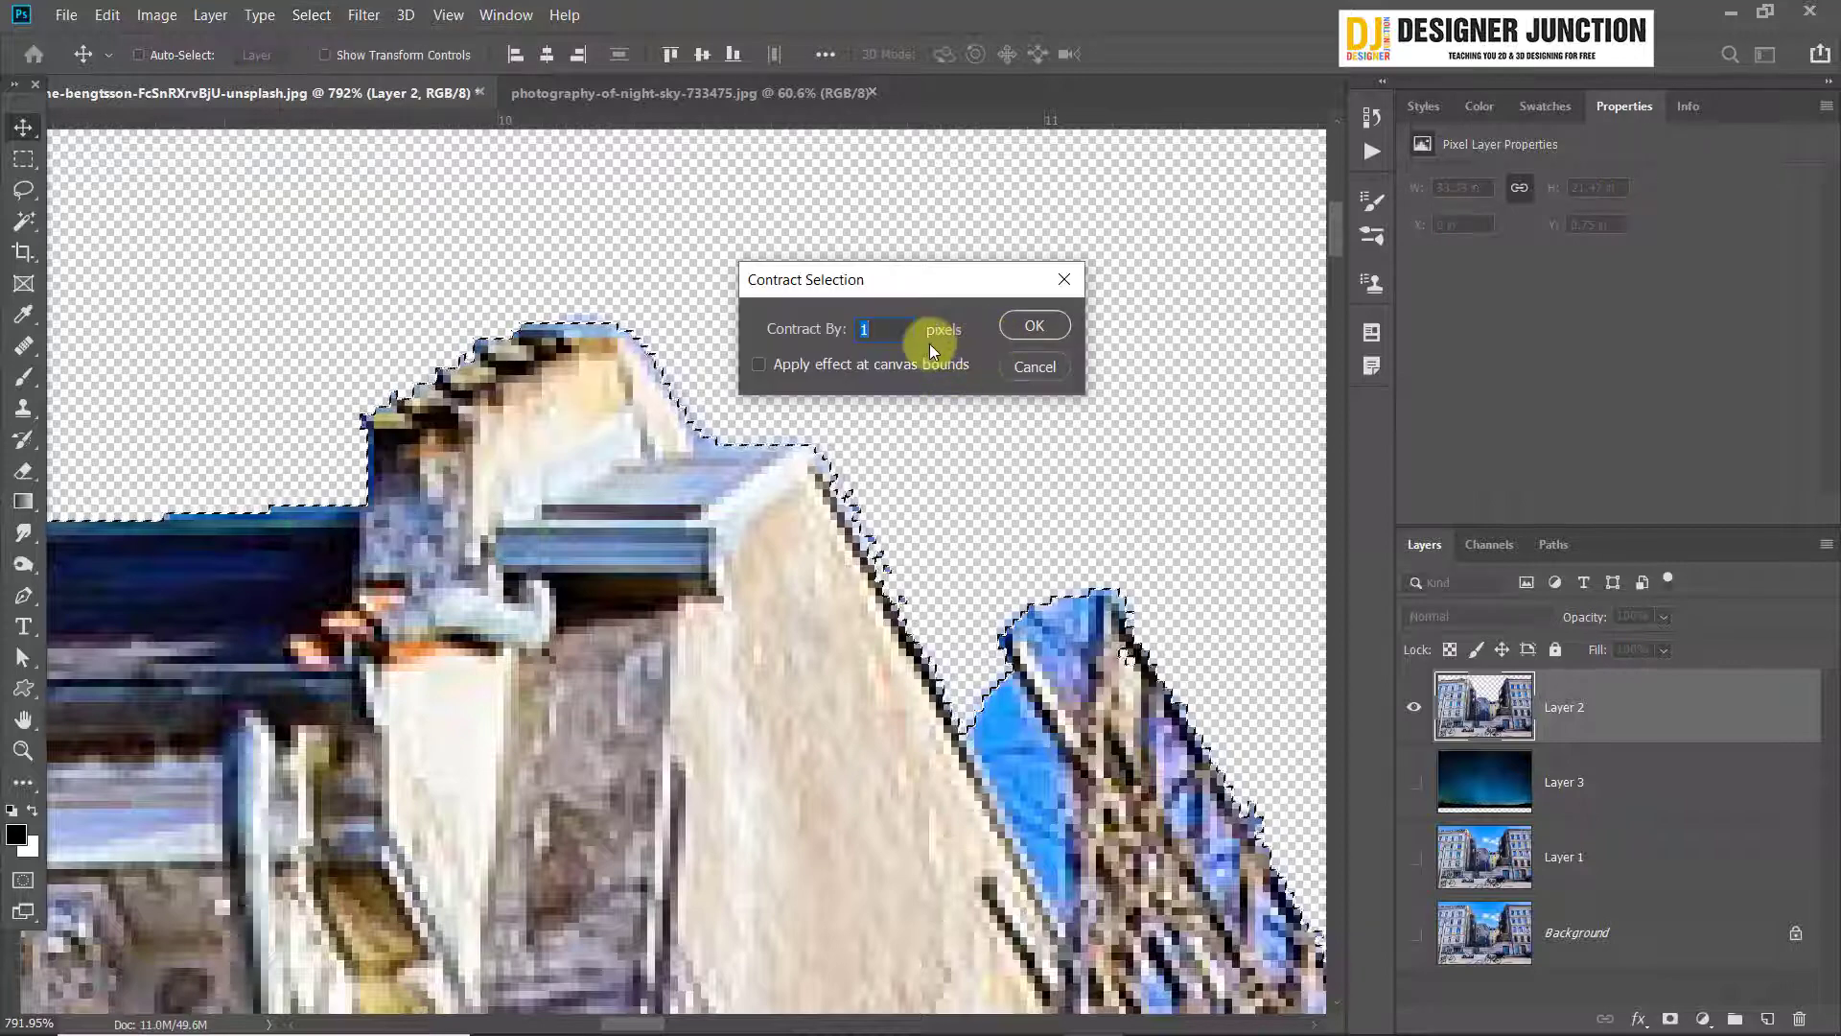
{"action": "left_click", "coordinate": [1034, 325]}
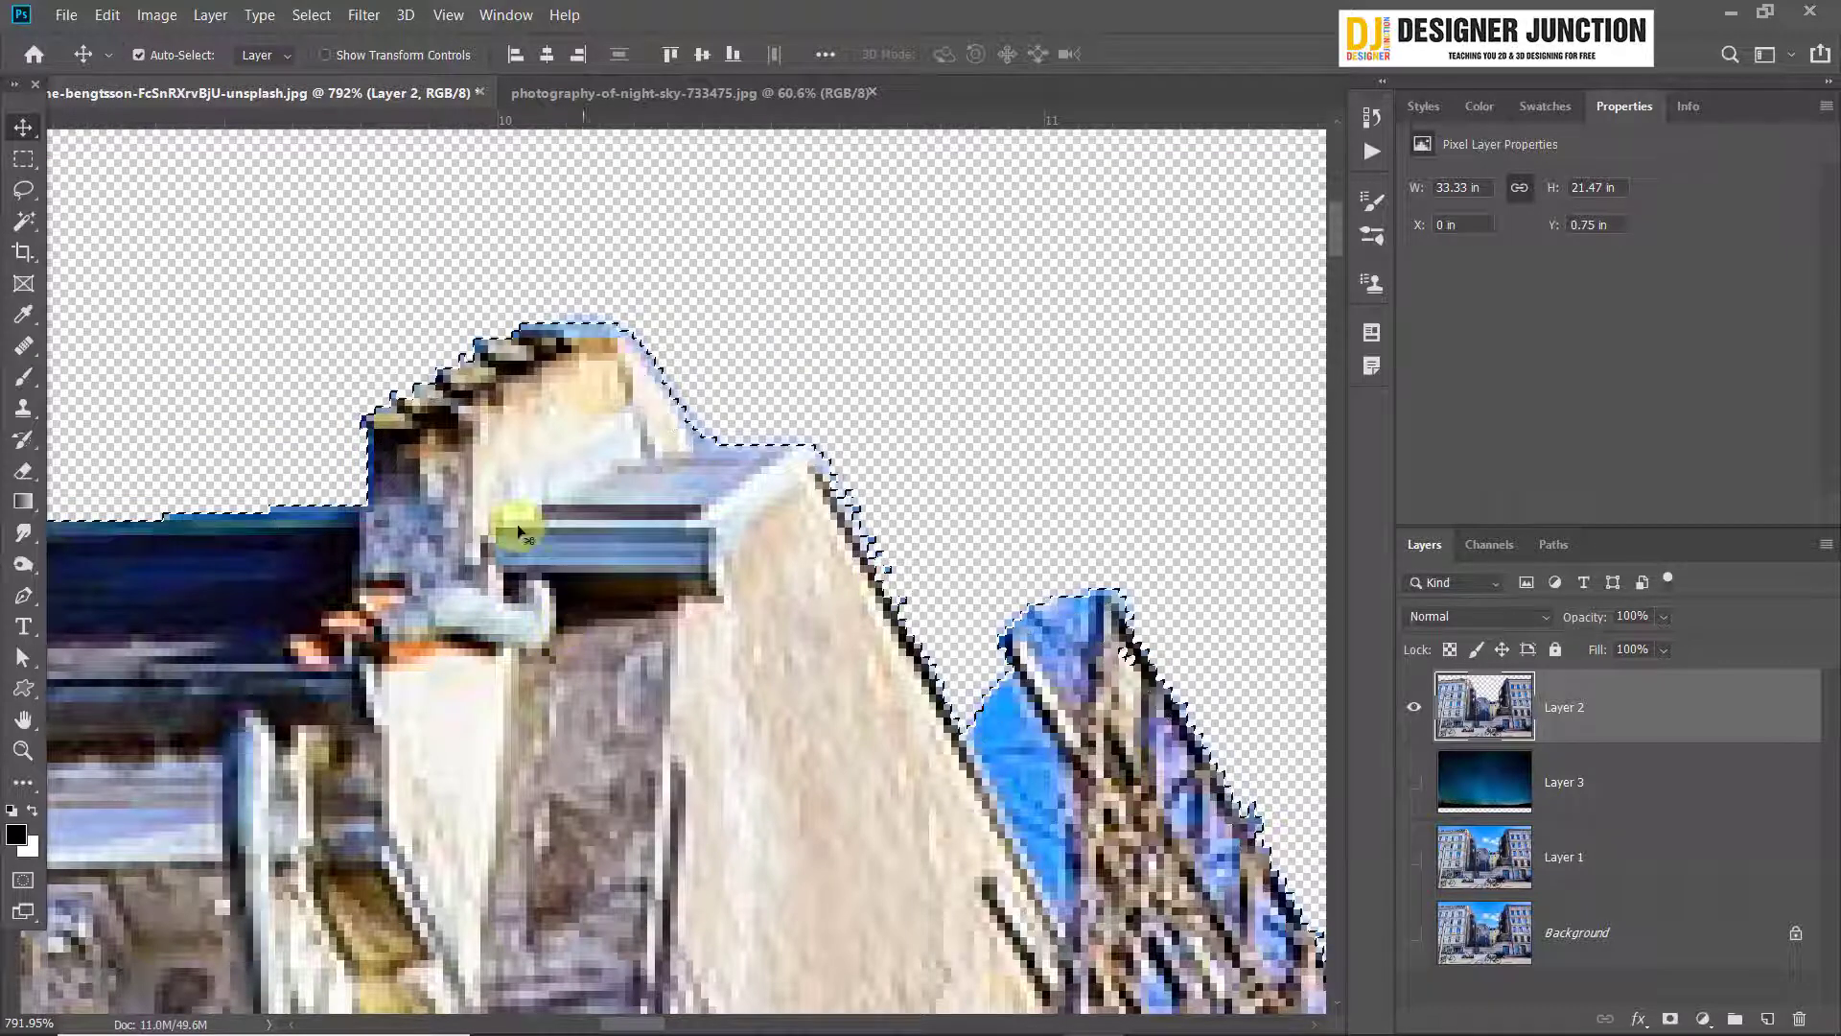
Contract the building selection by 1 pixel and delete the fringe outside it from the cutout layer
{"action": "left_click", "coordinate": [311, 14]}
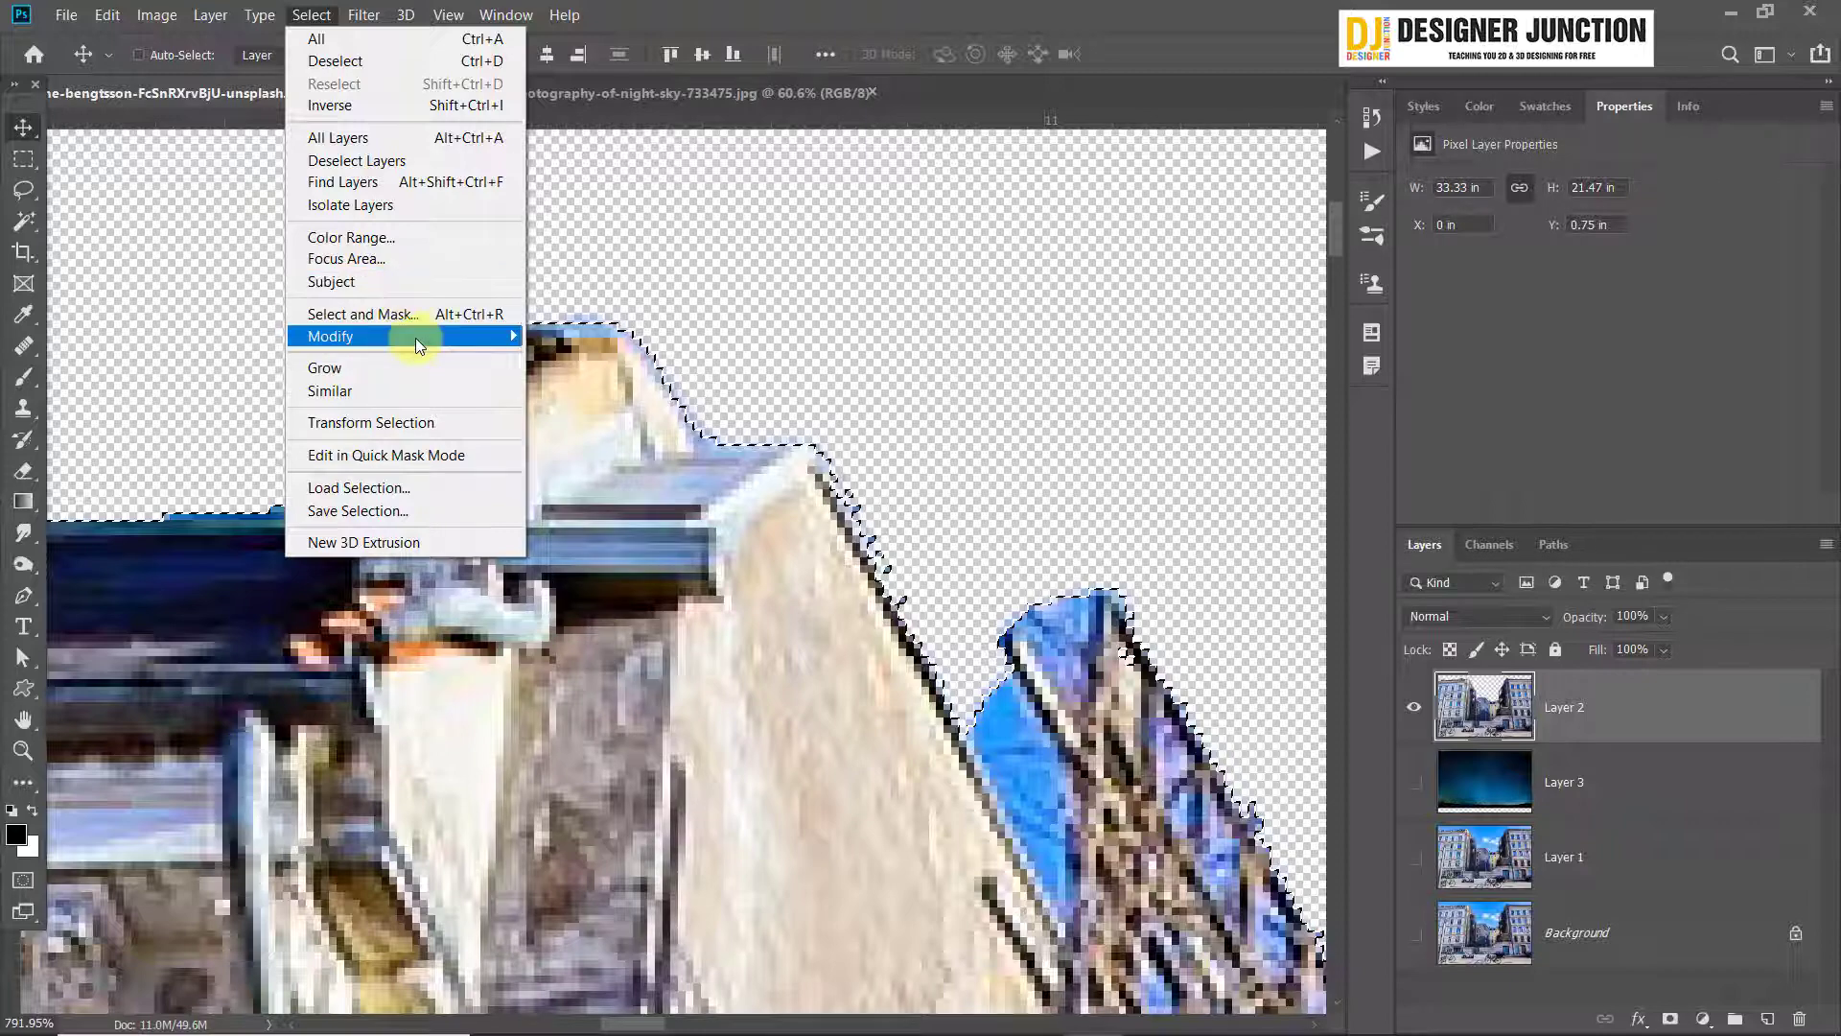
{"action": "left_click", "coordinate": [575, 402]}
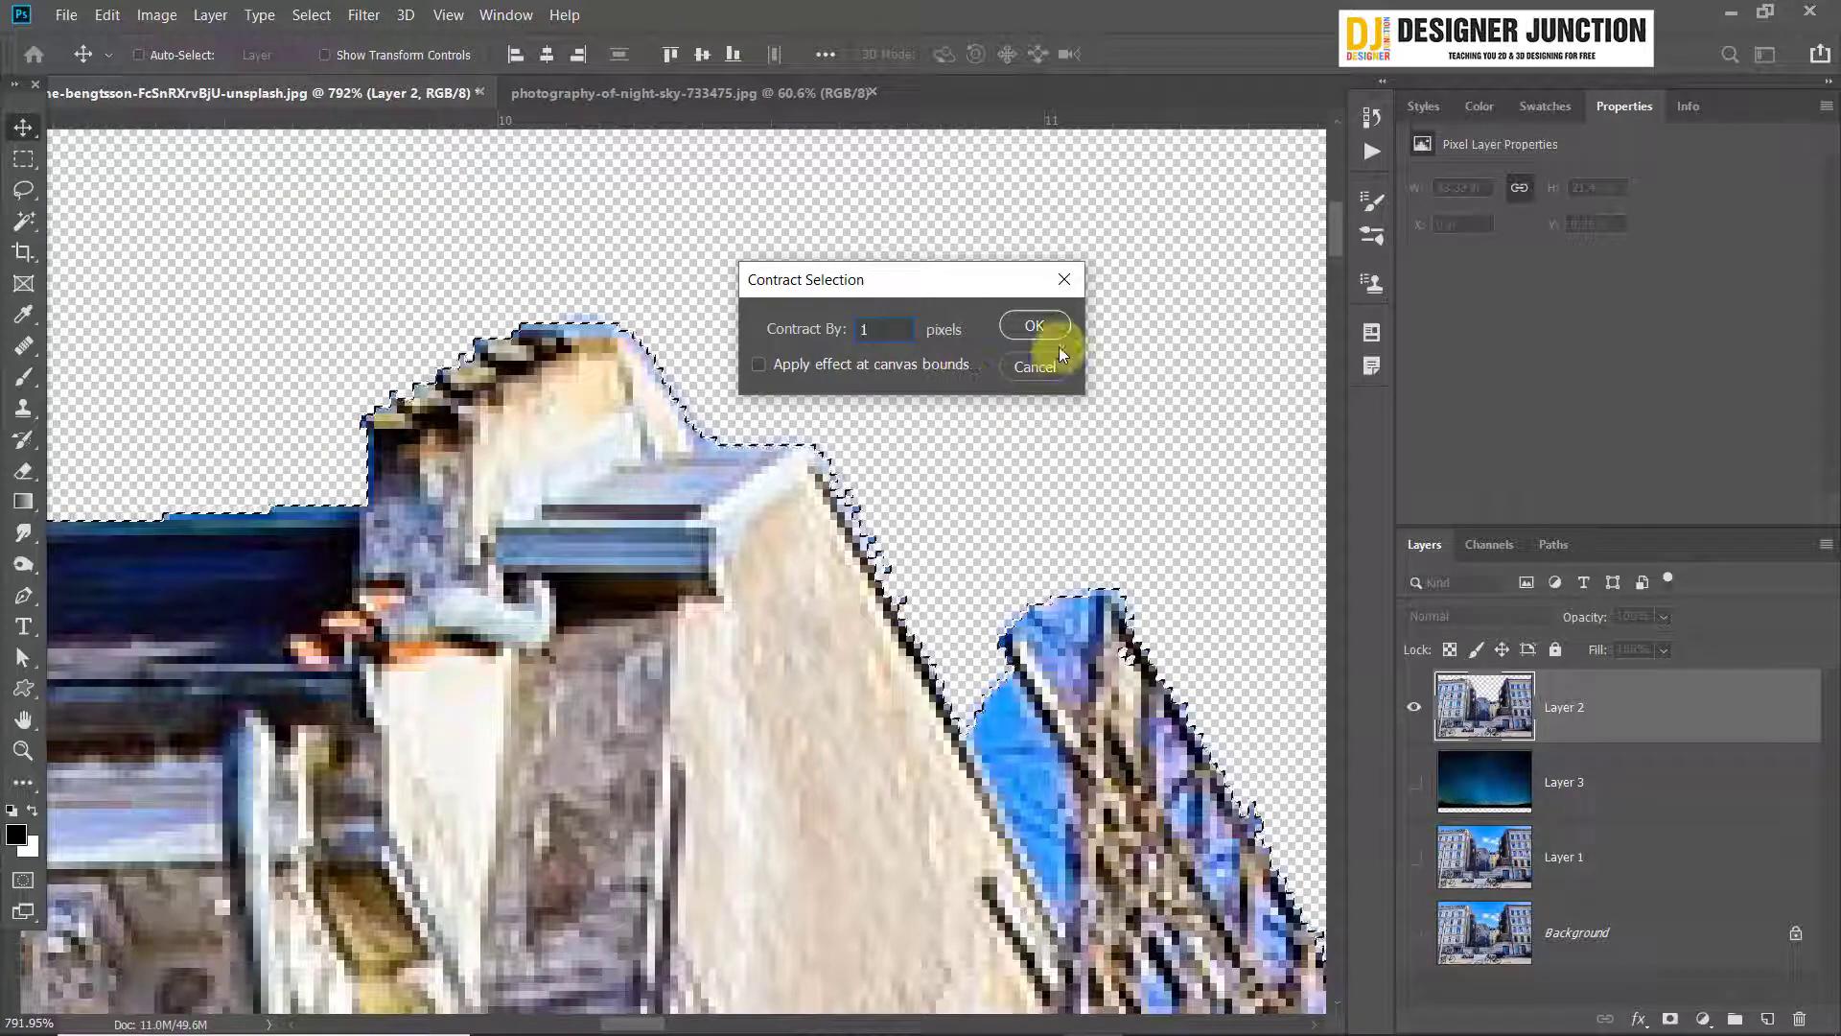
{"action": "left_click", "coordinate": [1026, 328]}
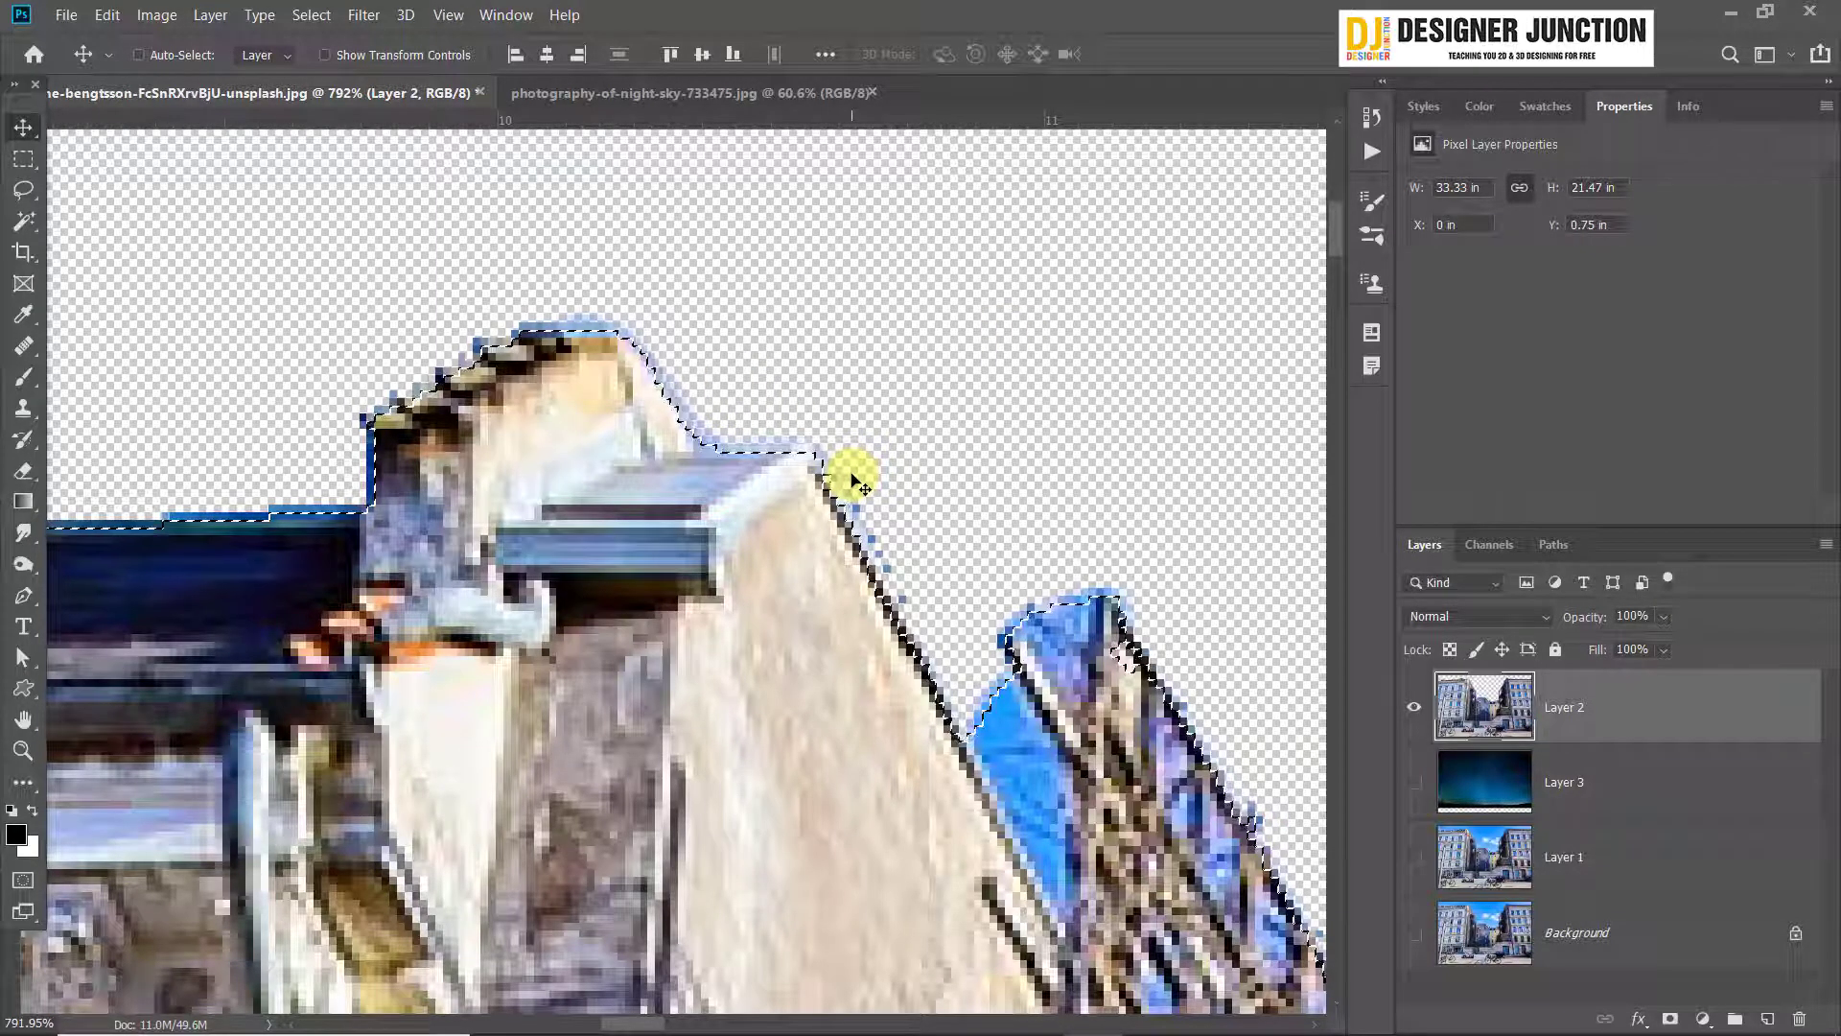
{"action": "key", "text": "Delete"}
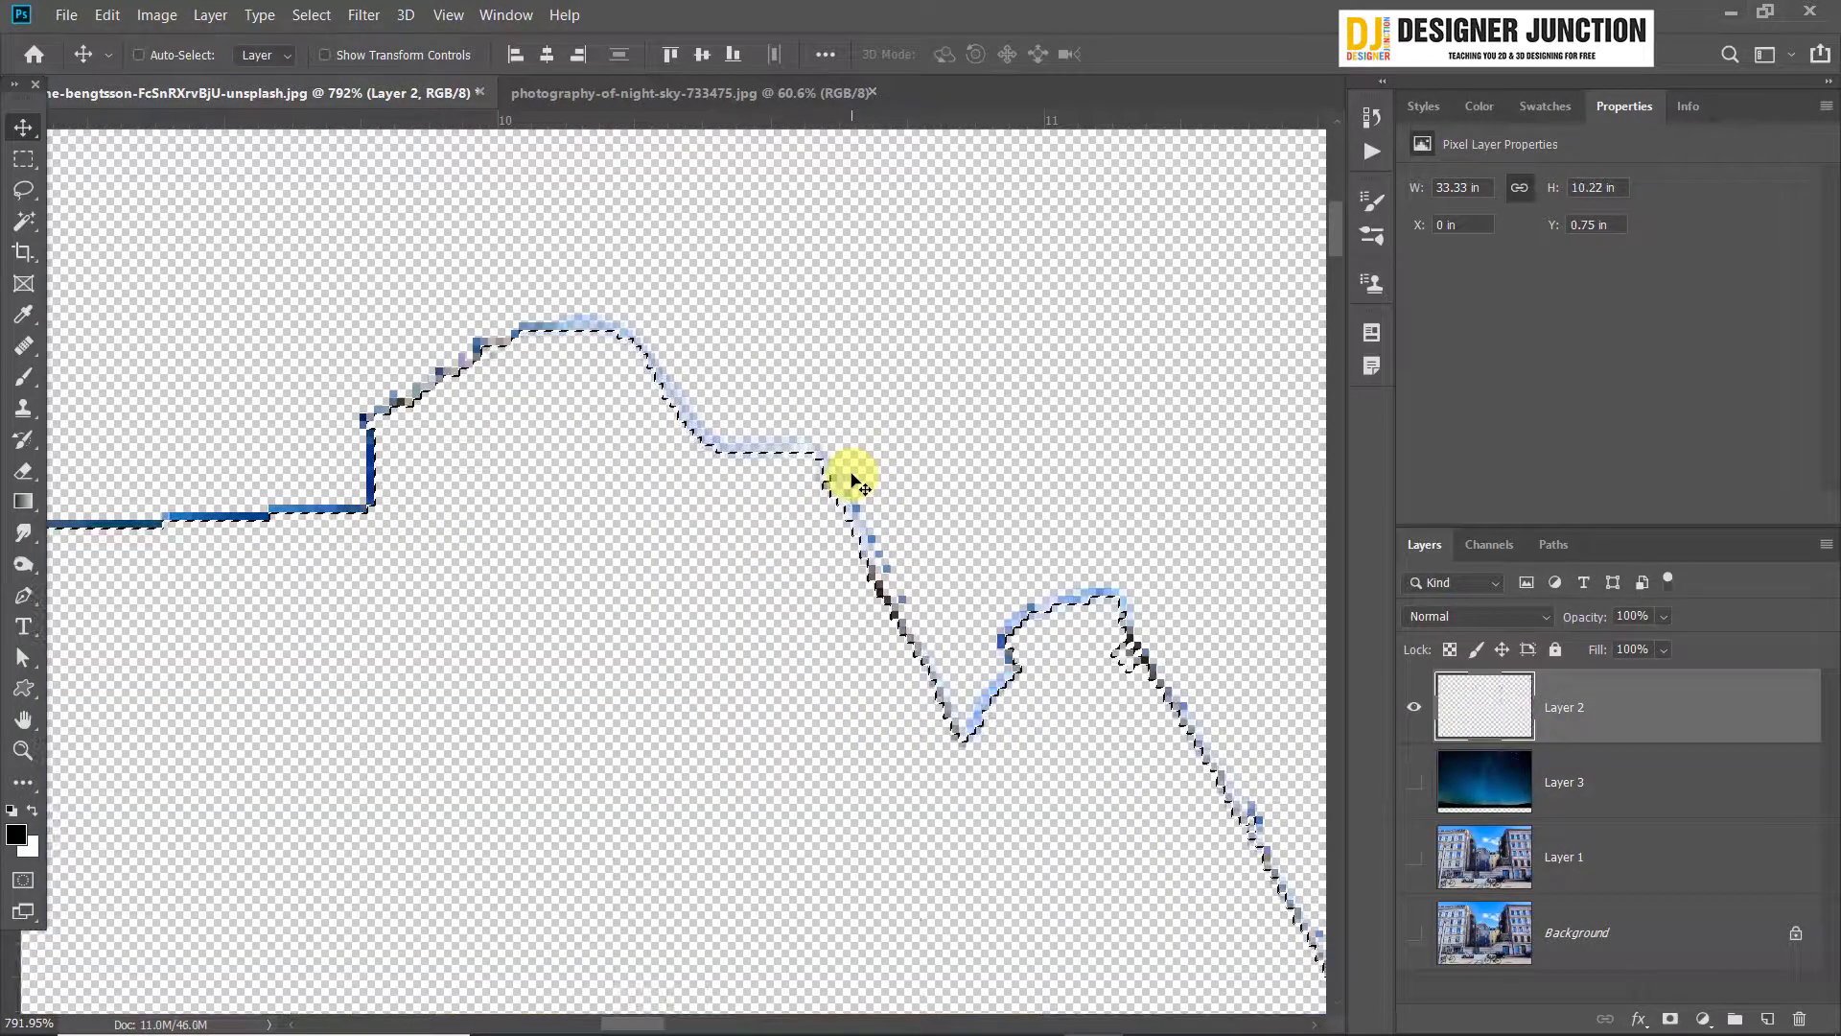
{"action": "key", "text": "ctrl+z"}
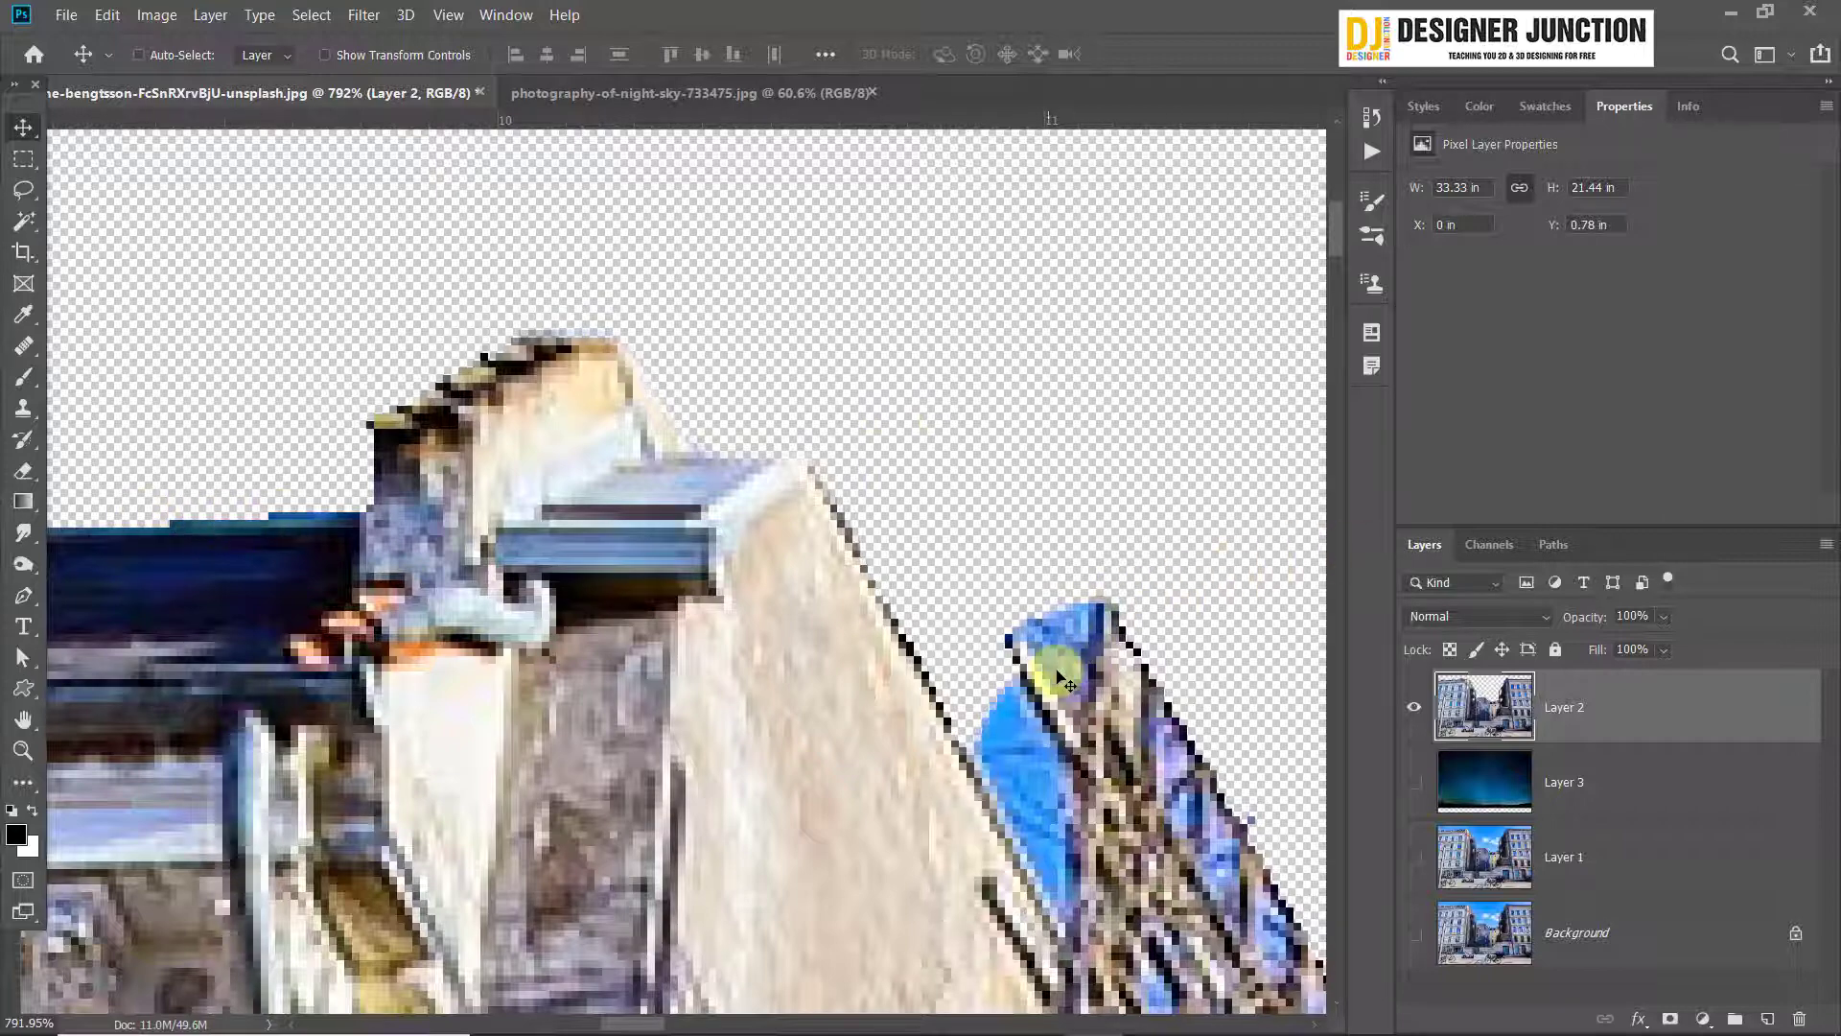
Show the night-sky layer again and check the left building's roofline and dormer edges against it
{"action": "scroll", "coordinate": [1052, 669], "scroll_direction": "down", "scroll_amount": 5}
{"action": "scroll", "coordinate": [197, 670], "scroll_direction": "up", "scroll_amount": 4}
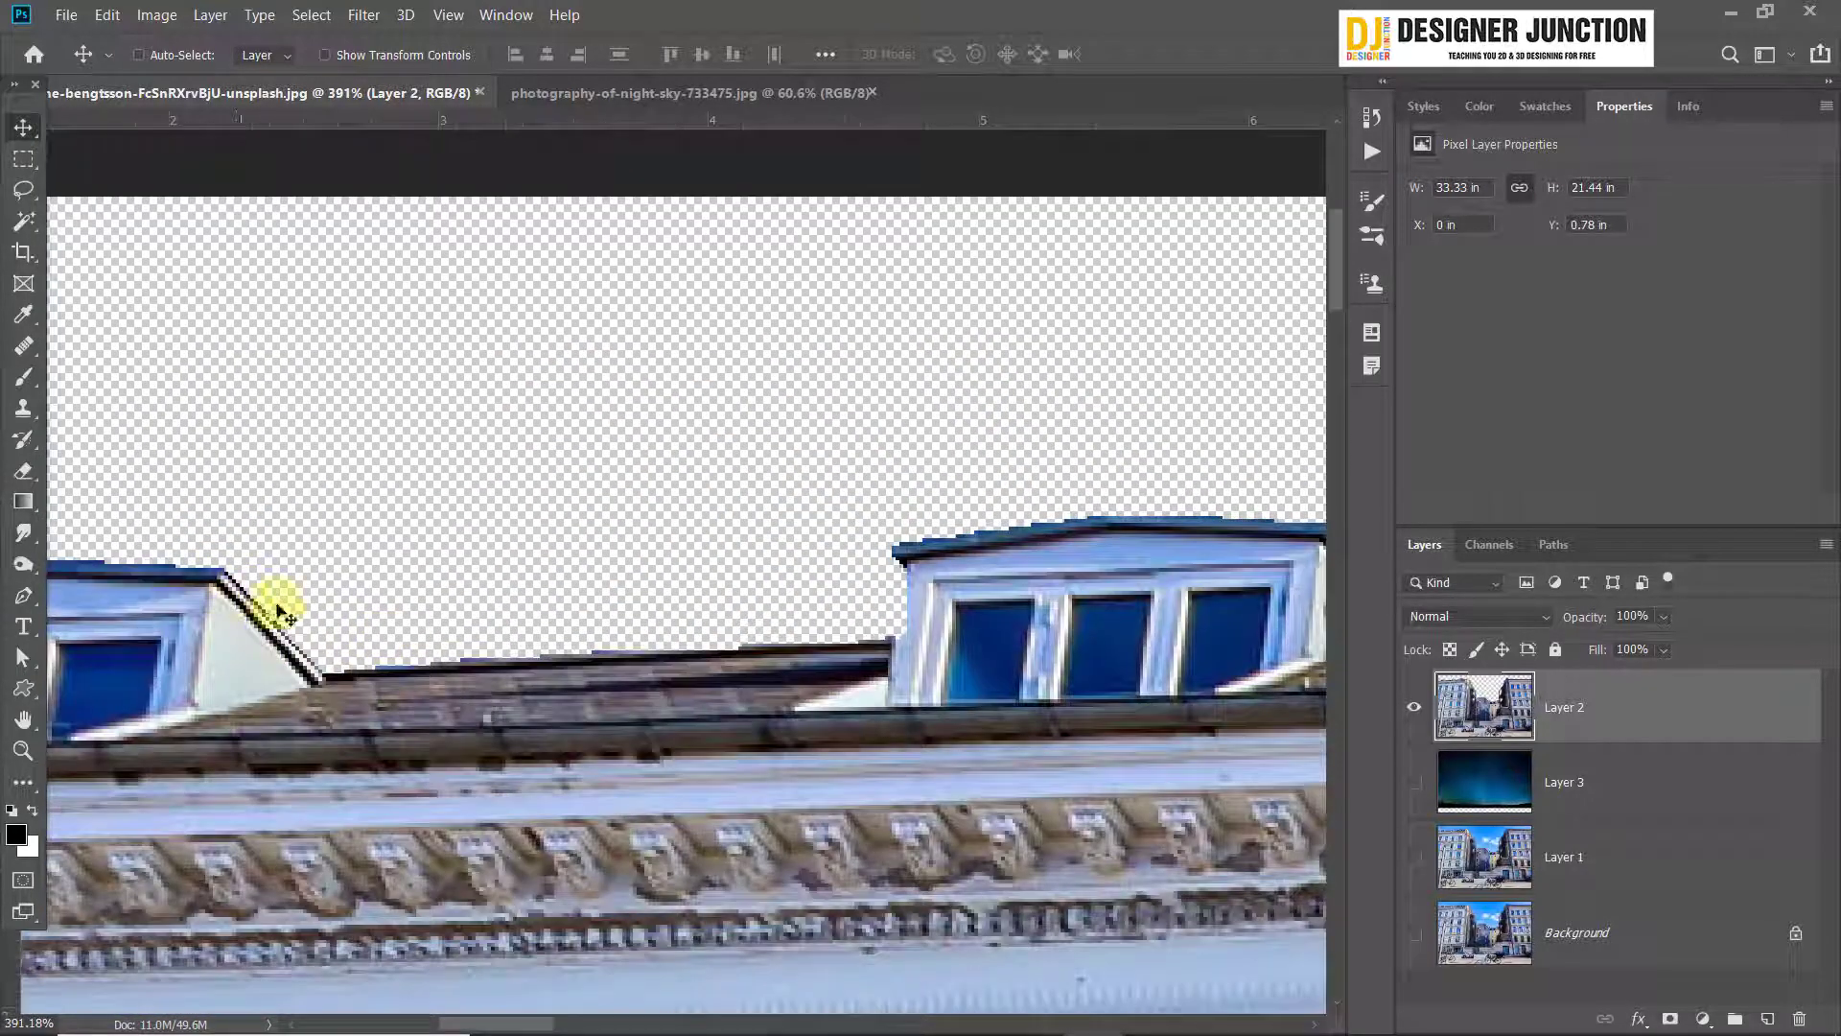
{"action": "left_click_drag", "start_coordinate": [278, 614], "coordinate": [836, 612]}
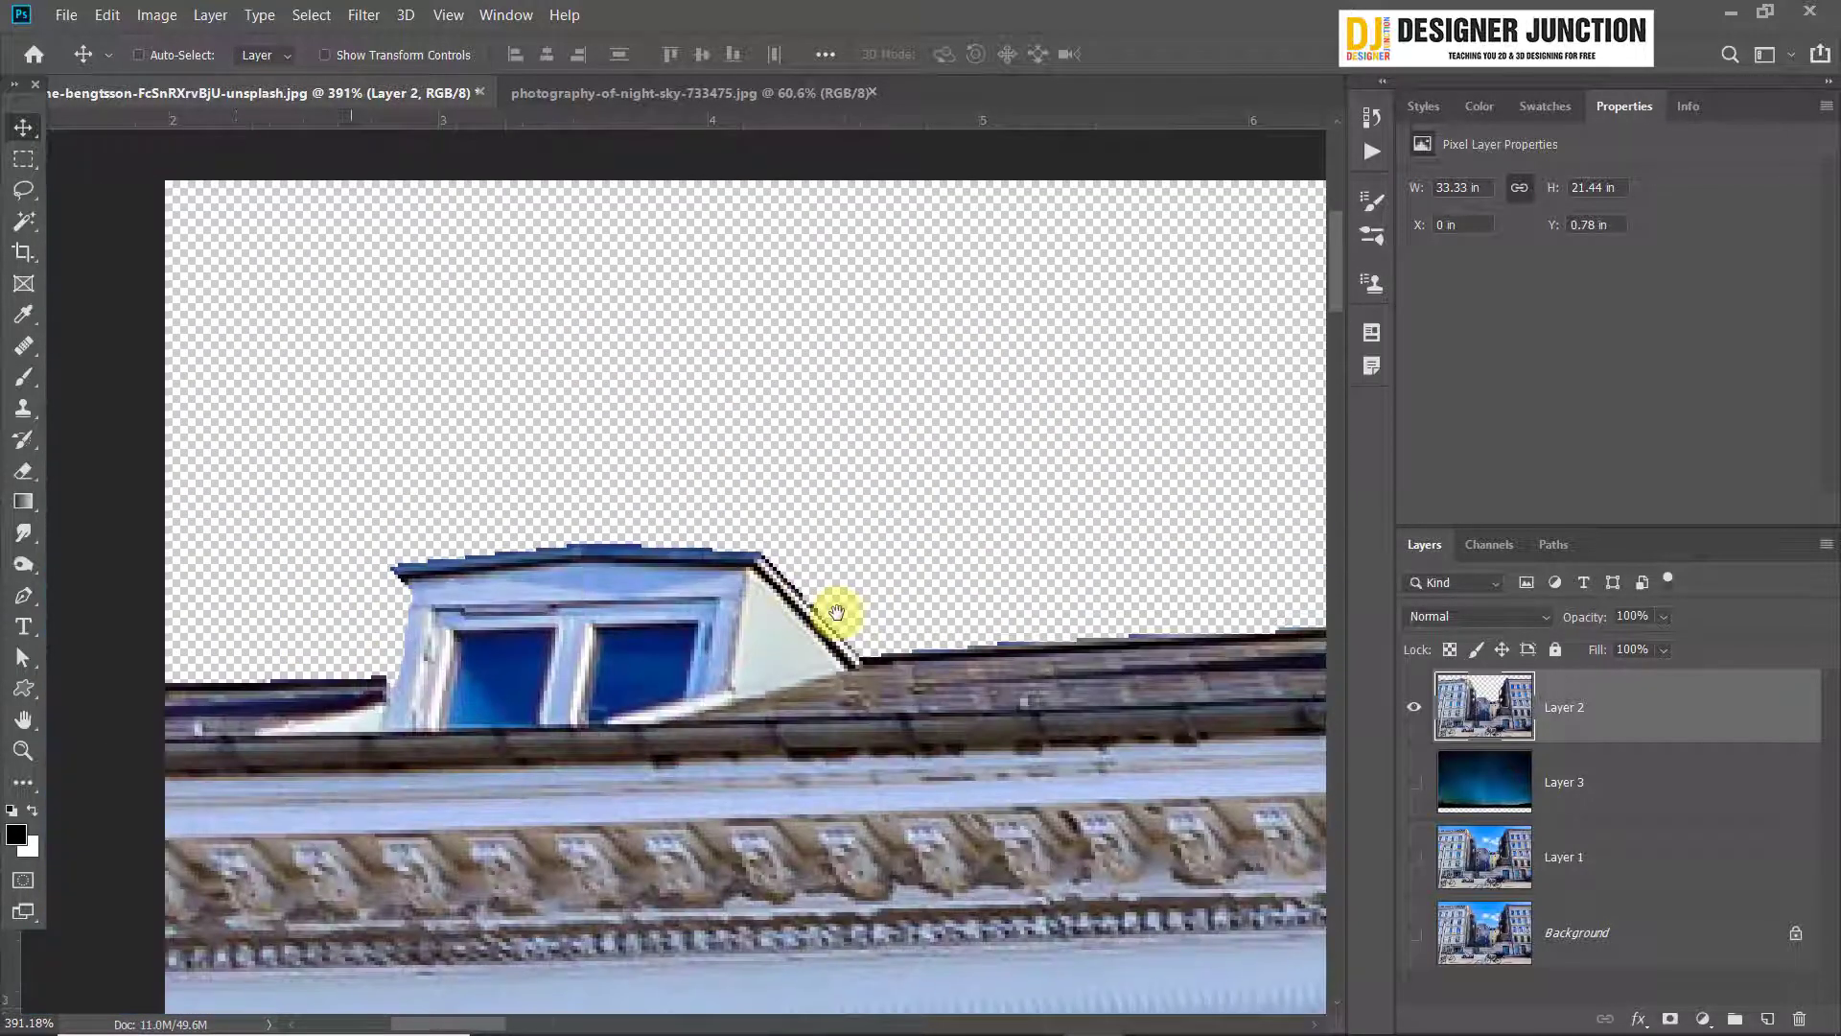
{"action": "left_click_drag", "start_coordinate": [1023, 658], "coordinate": [423, 588]}
{"action": "left_click", "coordinate": [1413, 782]}
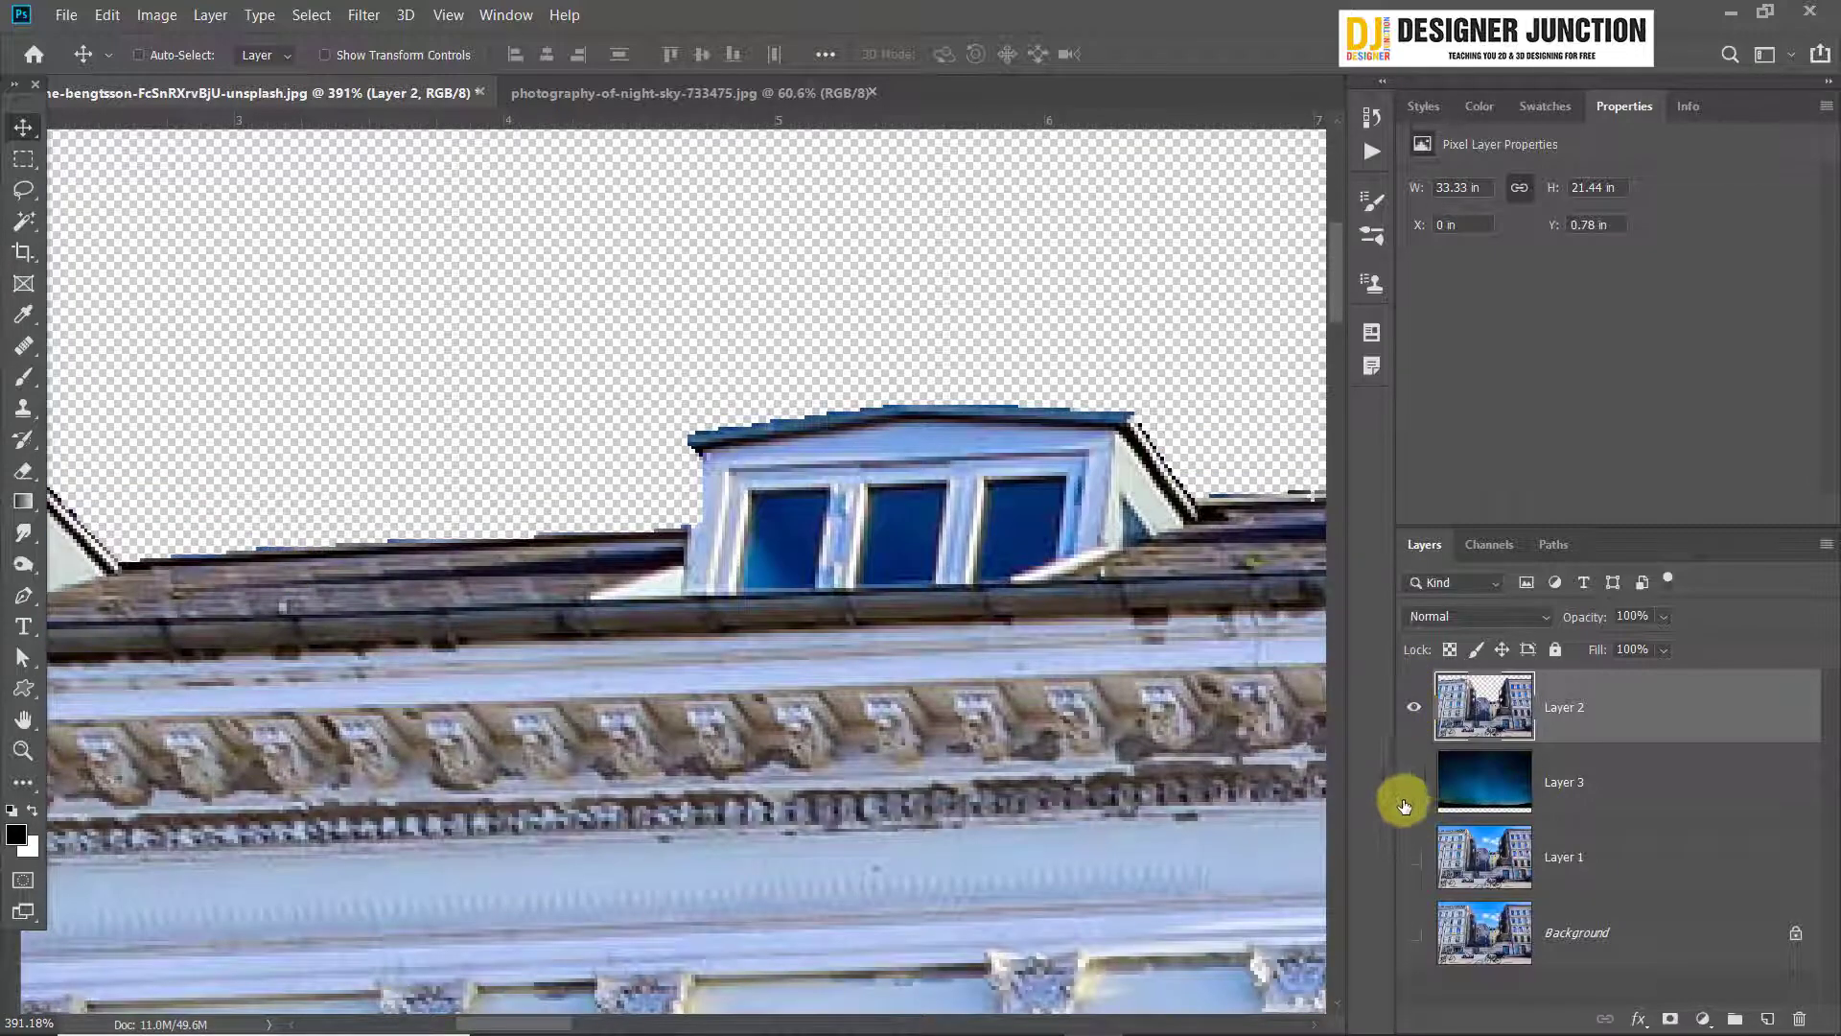
{"action": "left_click_drag", "start_coordinate": [1190, 532], "coordinate": [493, 596]}
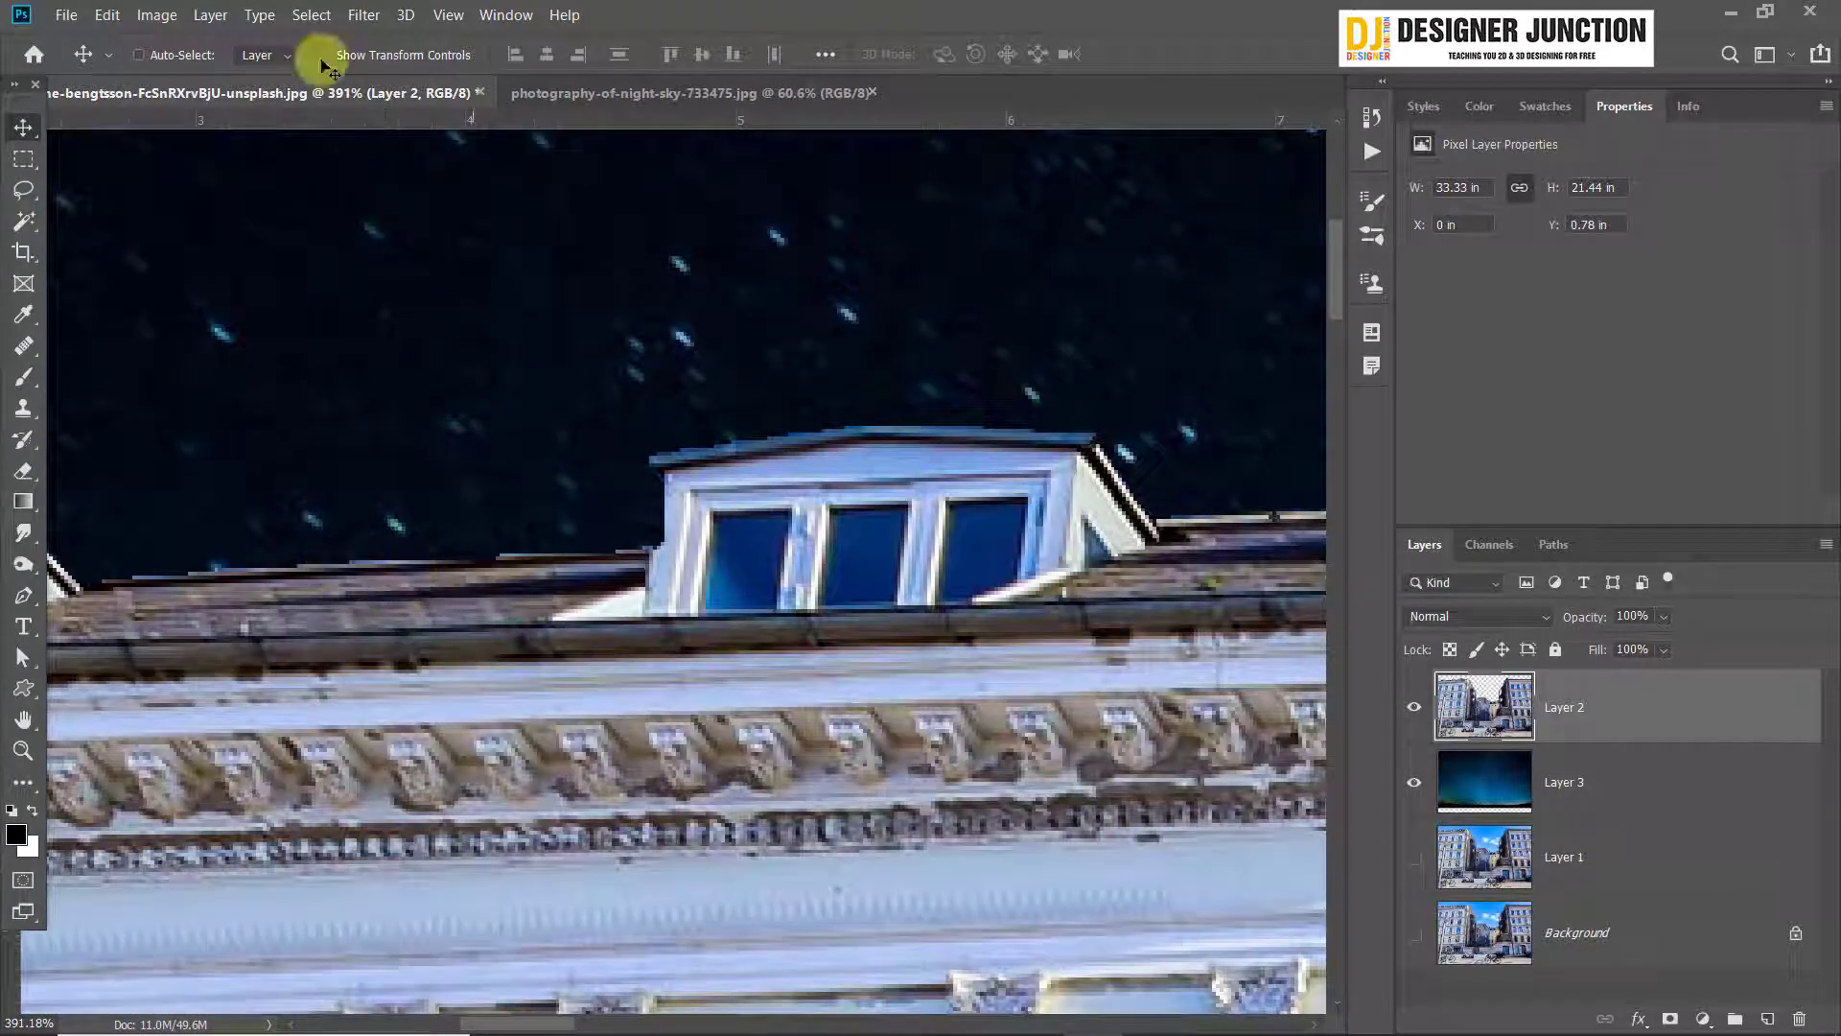
{"action": "left_click", "coordinate": [157, 14]}
{"action": "left_click", "coordinate": [892, 7]}
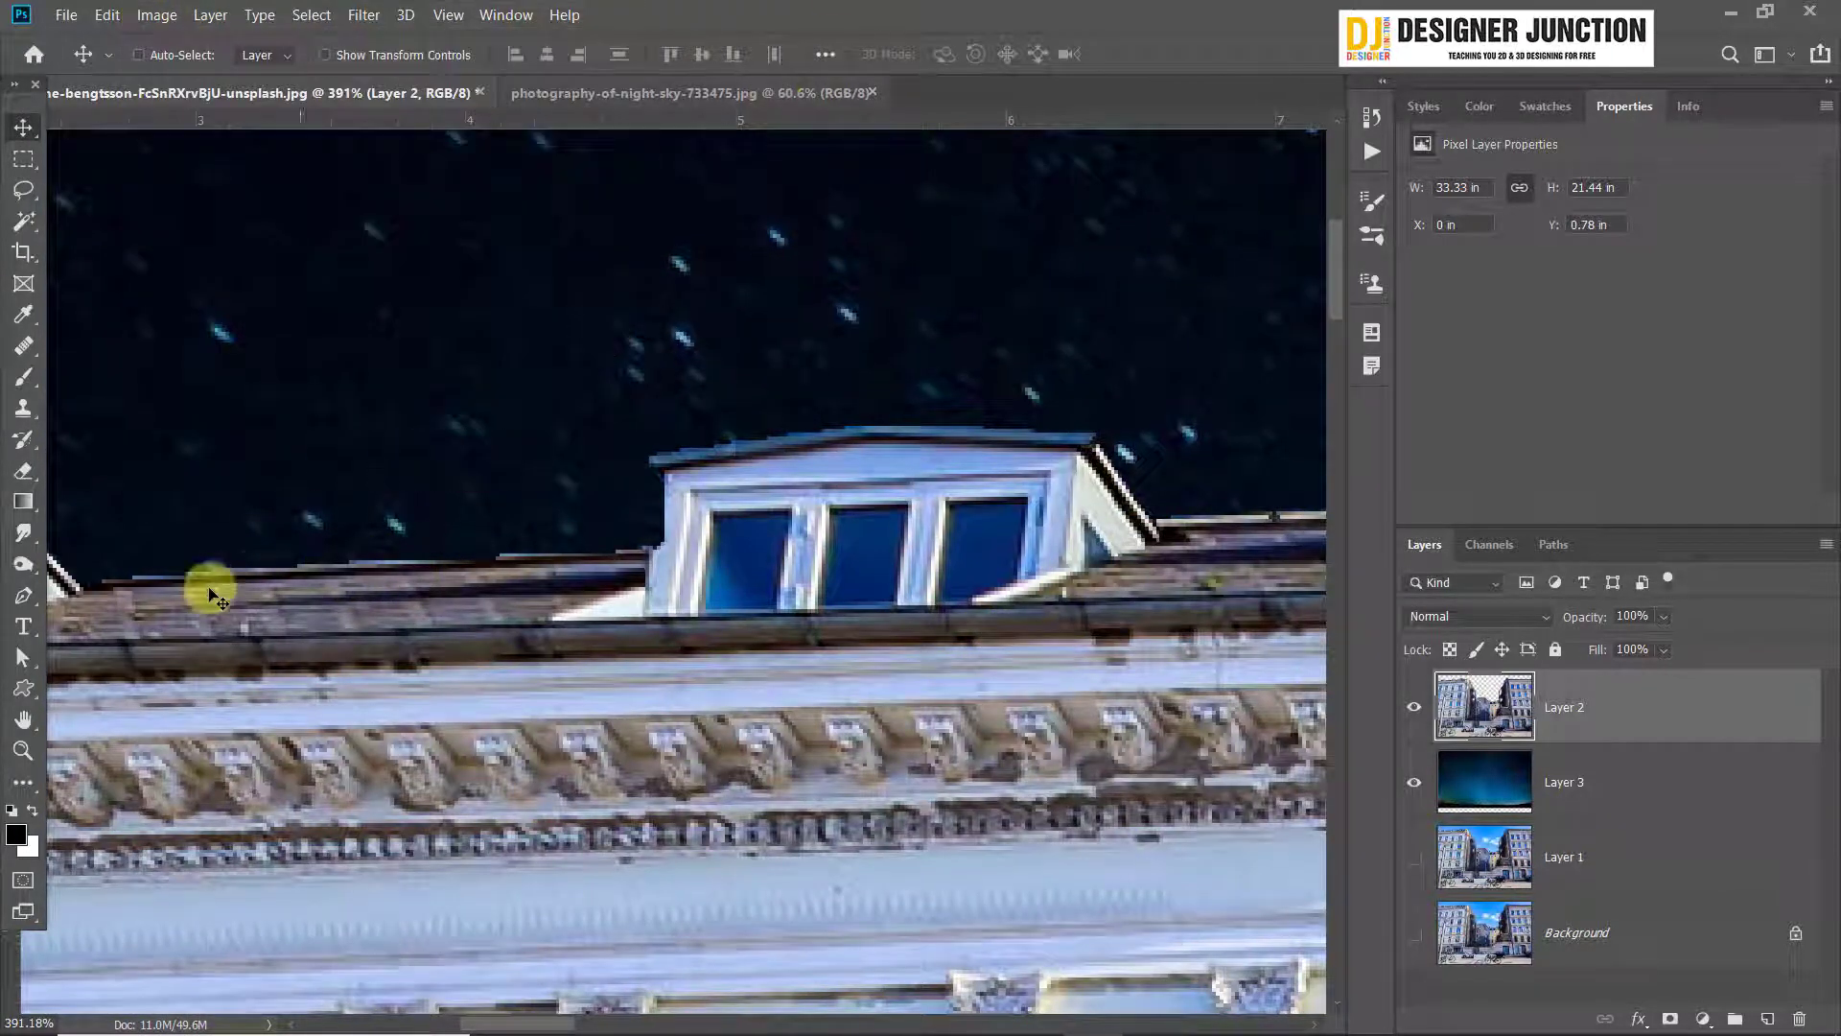
Examine the right building's roofline against the night sky for leftover edge pixels
{"action": "scroll", "coordinate": [681, 635], "scroll_direction": "down", "scroll_amount": 5}
{"action": "scroll", "coordinate": [681, 635], "scroll_direction": "down", "scroll_amount": 4}
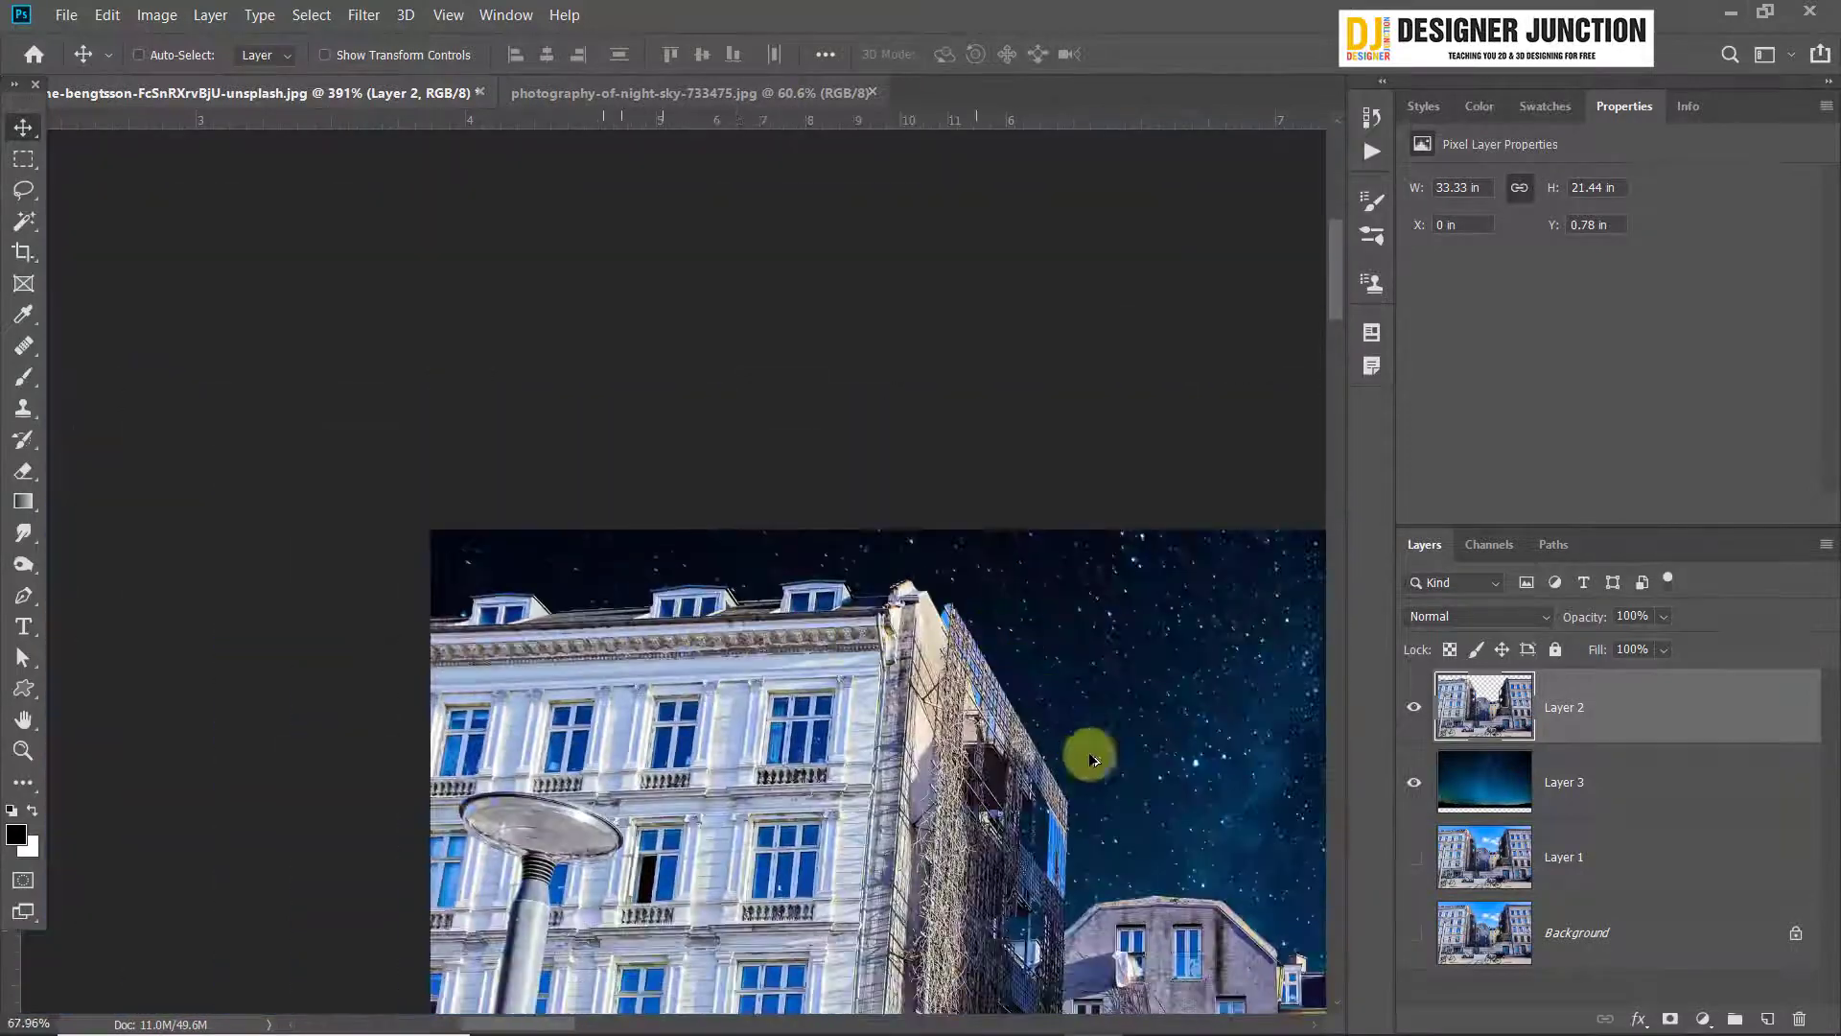
{"action": "scroll", "coordinate": [1110, 772], "scroll_direction": "up", "scroll_amount": 4}
{"action": "left_click_drag", "start_coordinate": [1083, 729], "coordinate": [366, 287]}
{"action": "left_click_drag", "start_coordinate": [1042, 426], "coordinate": [322, 840]}
{"action": "scroll", "coordinate": [762, 287], "scroll_direction": "up", "scroll_amount": 4}
{"action": "scroll", "coordinate": [762, 211], "scroll_direction": "up", "scroll_amount": 3}
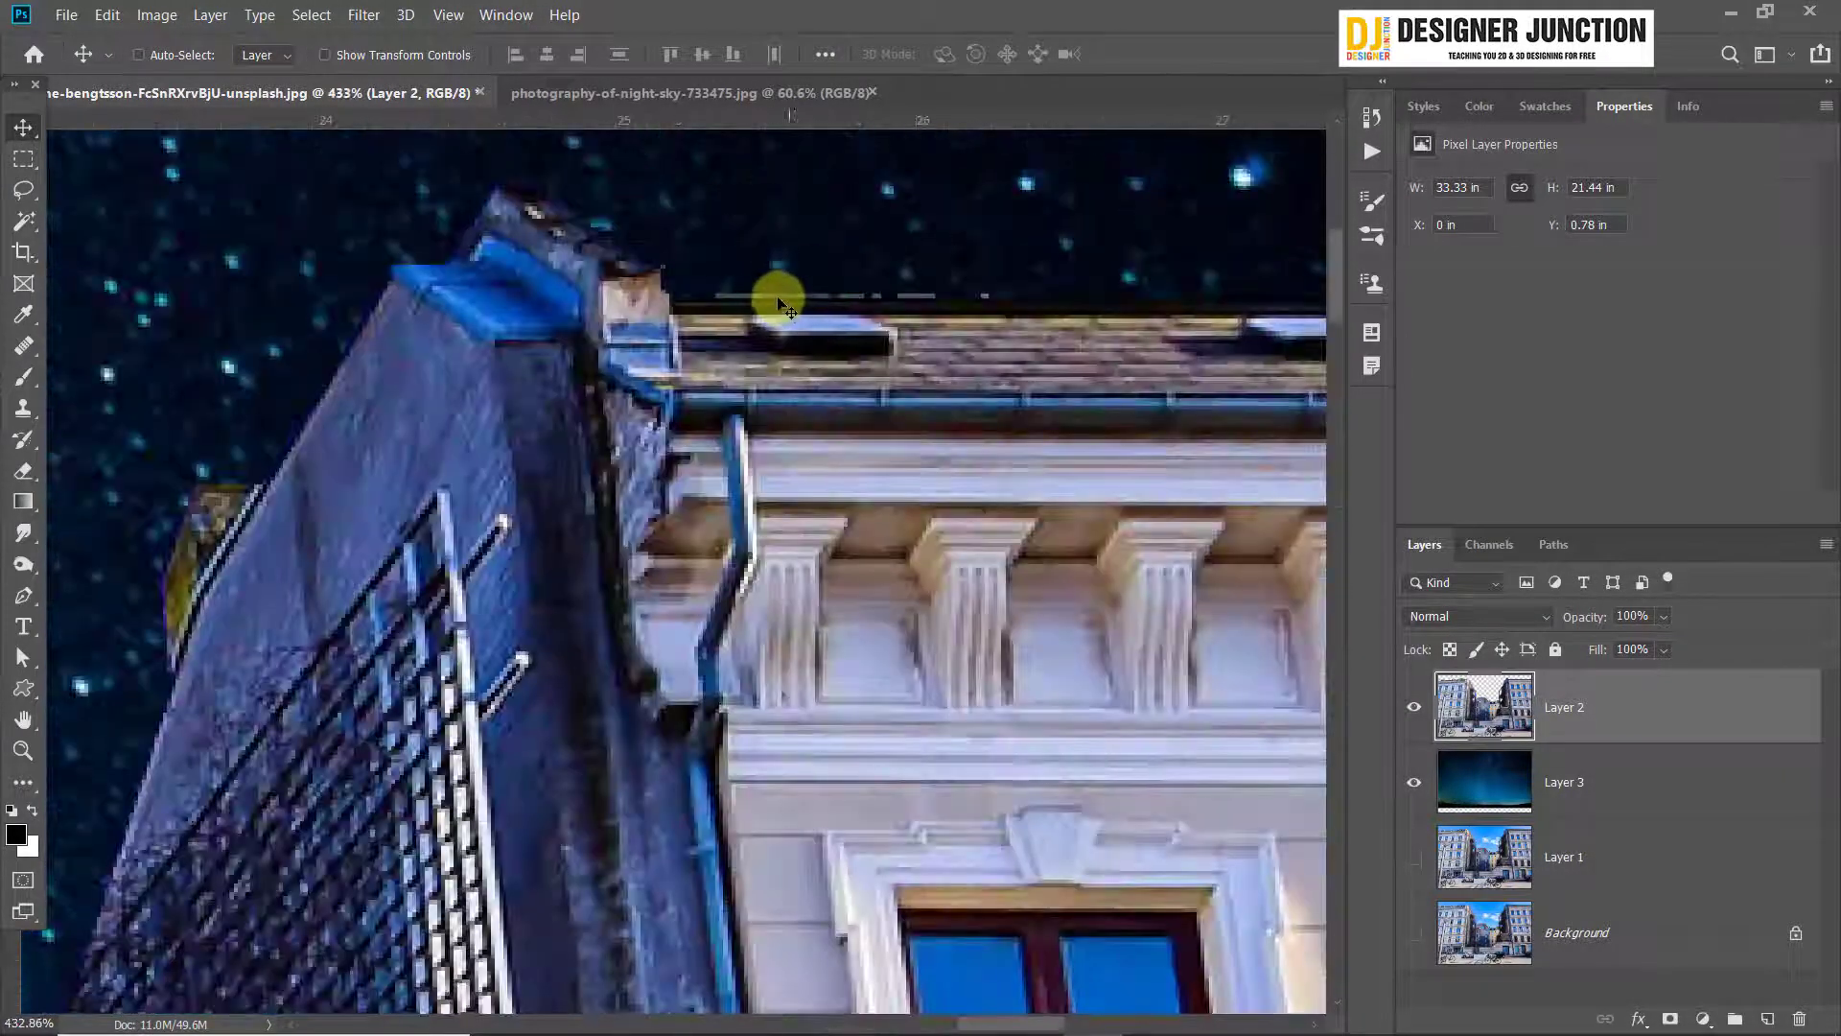
{"action": "left_click_drag", "start_coordinate": [998, 340], "coordinate": [77, 537]}
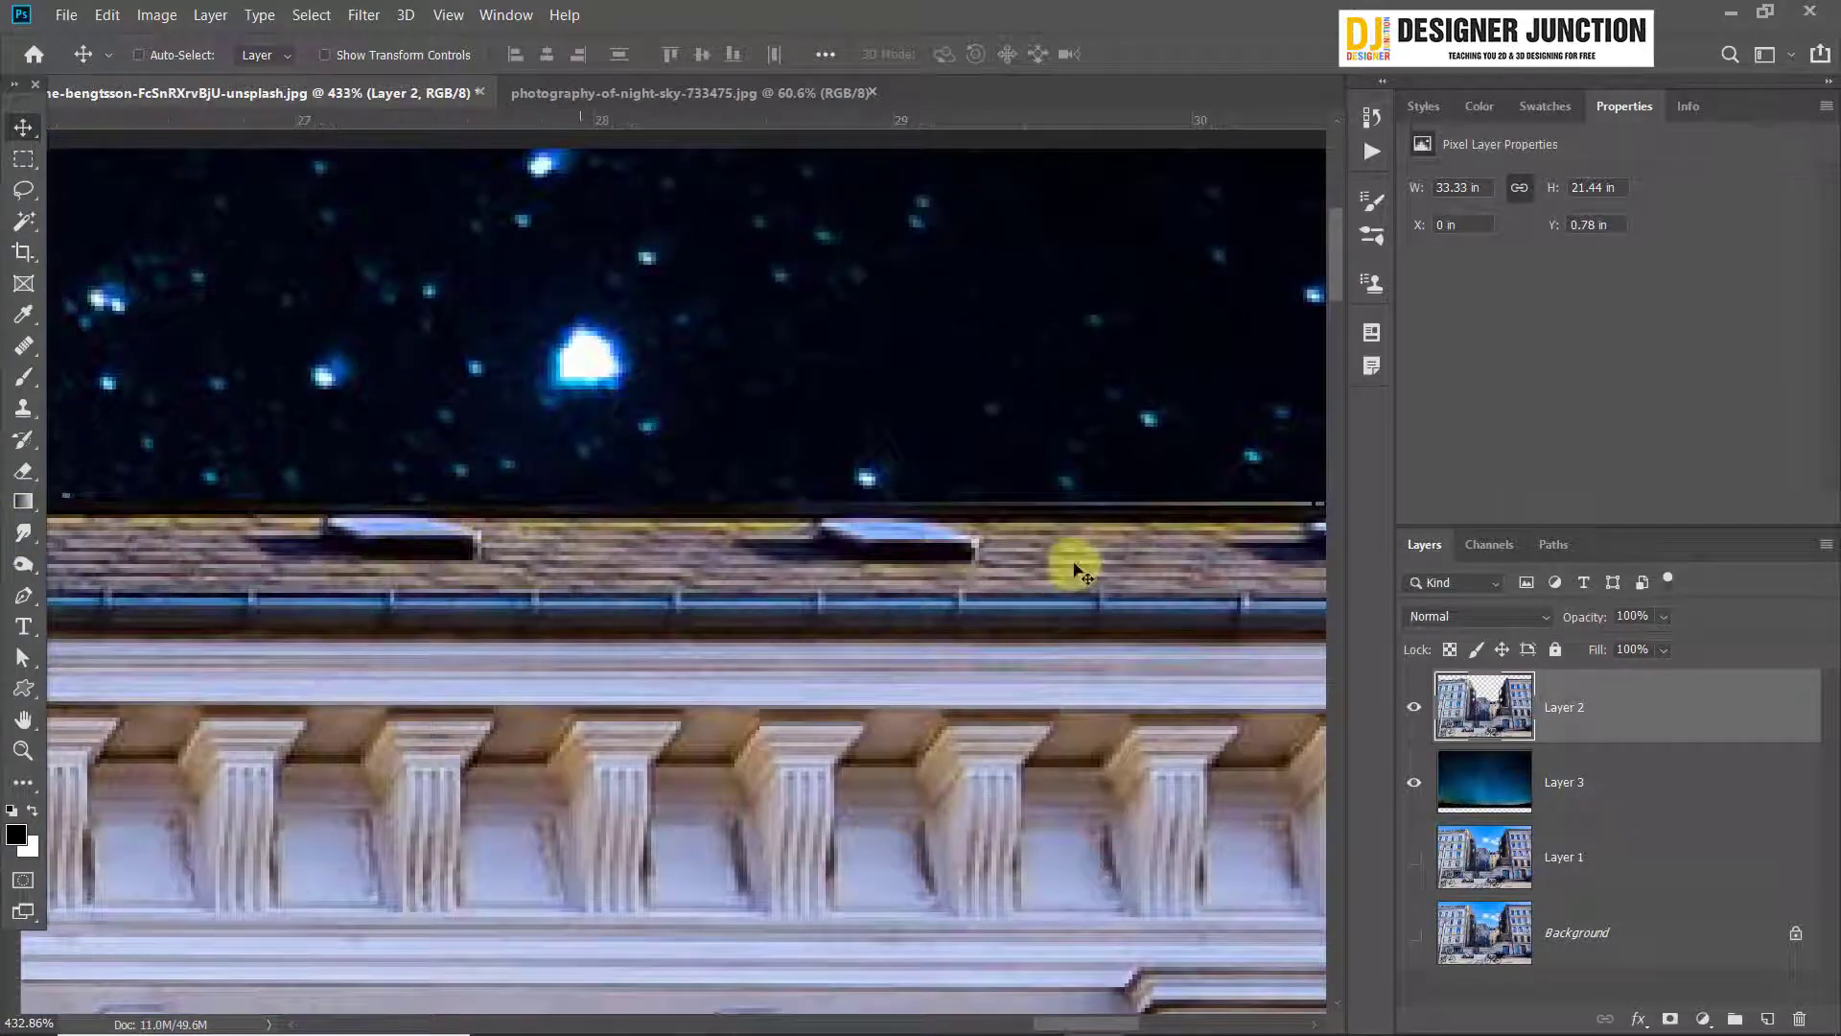
{"action": "left_click_drag", "start_coordinate": [1068, 563], "coordinate": [493, 521]}
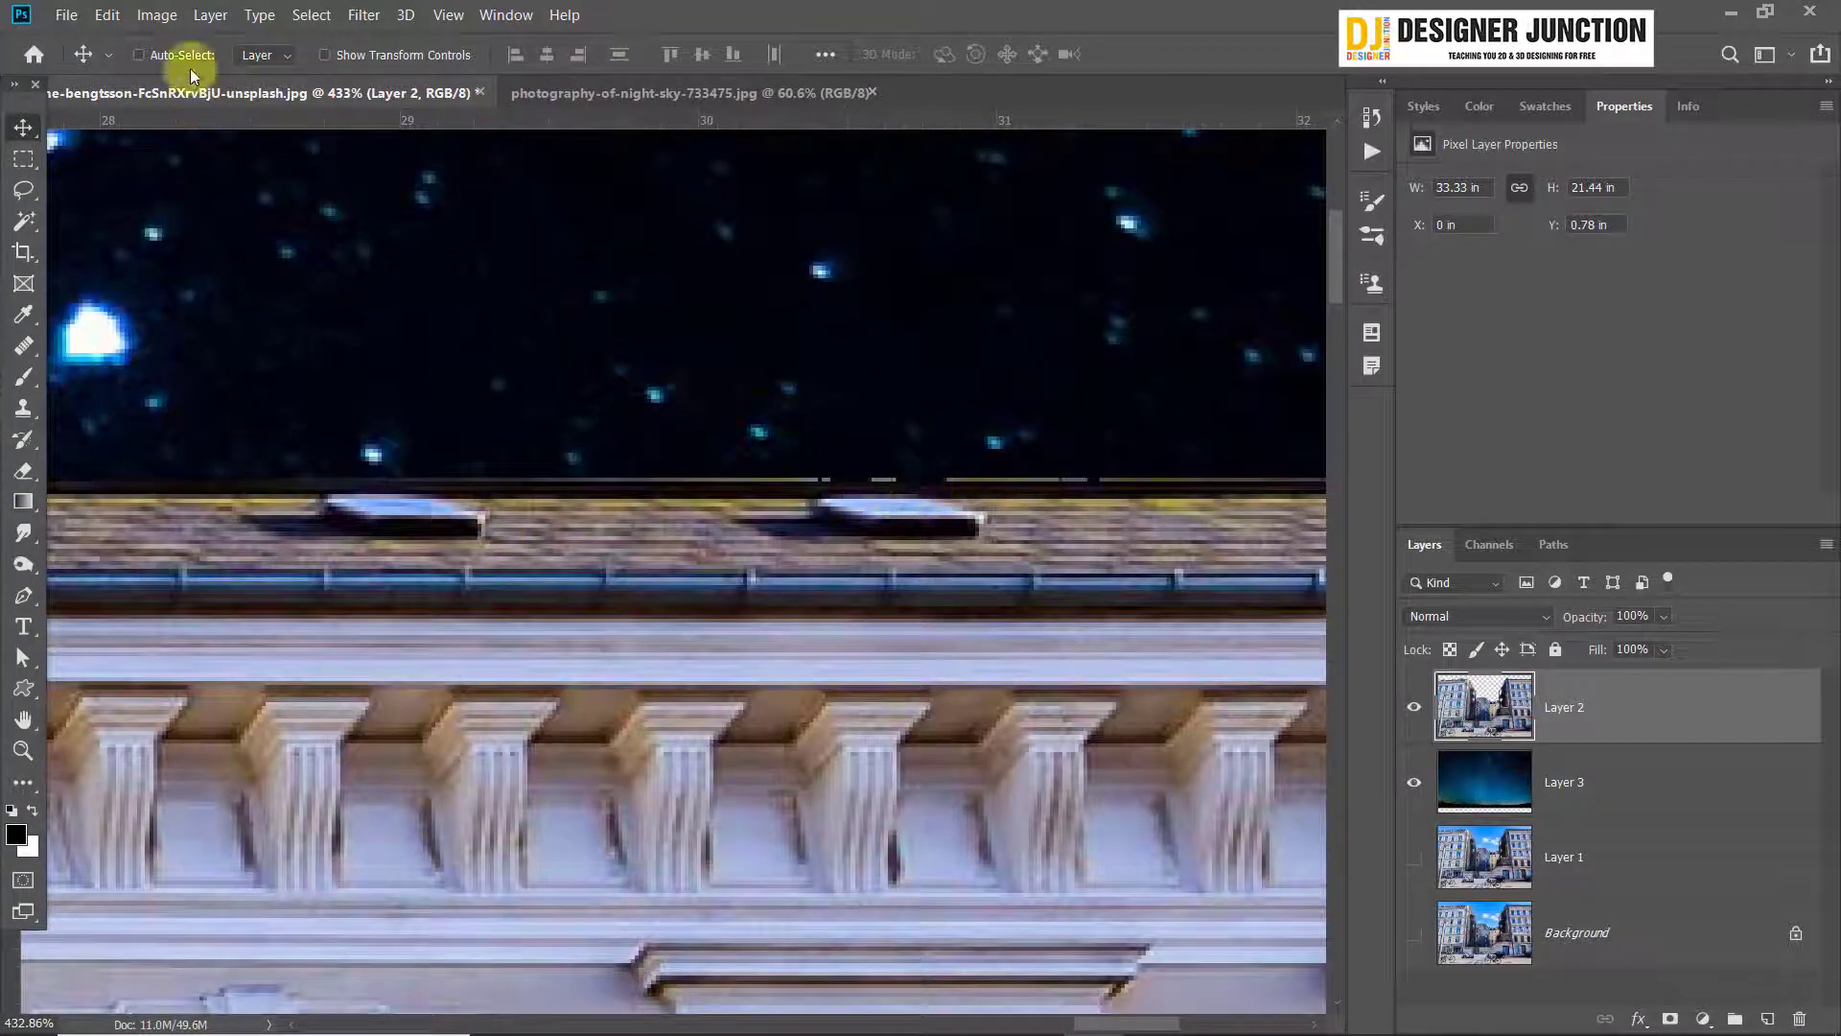
Defringe the building cutout layer with a width of 4 pixels
{"action": "left_click", "coordinate": [210, 16]}
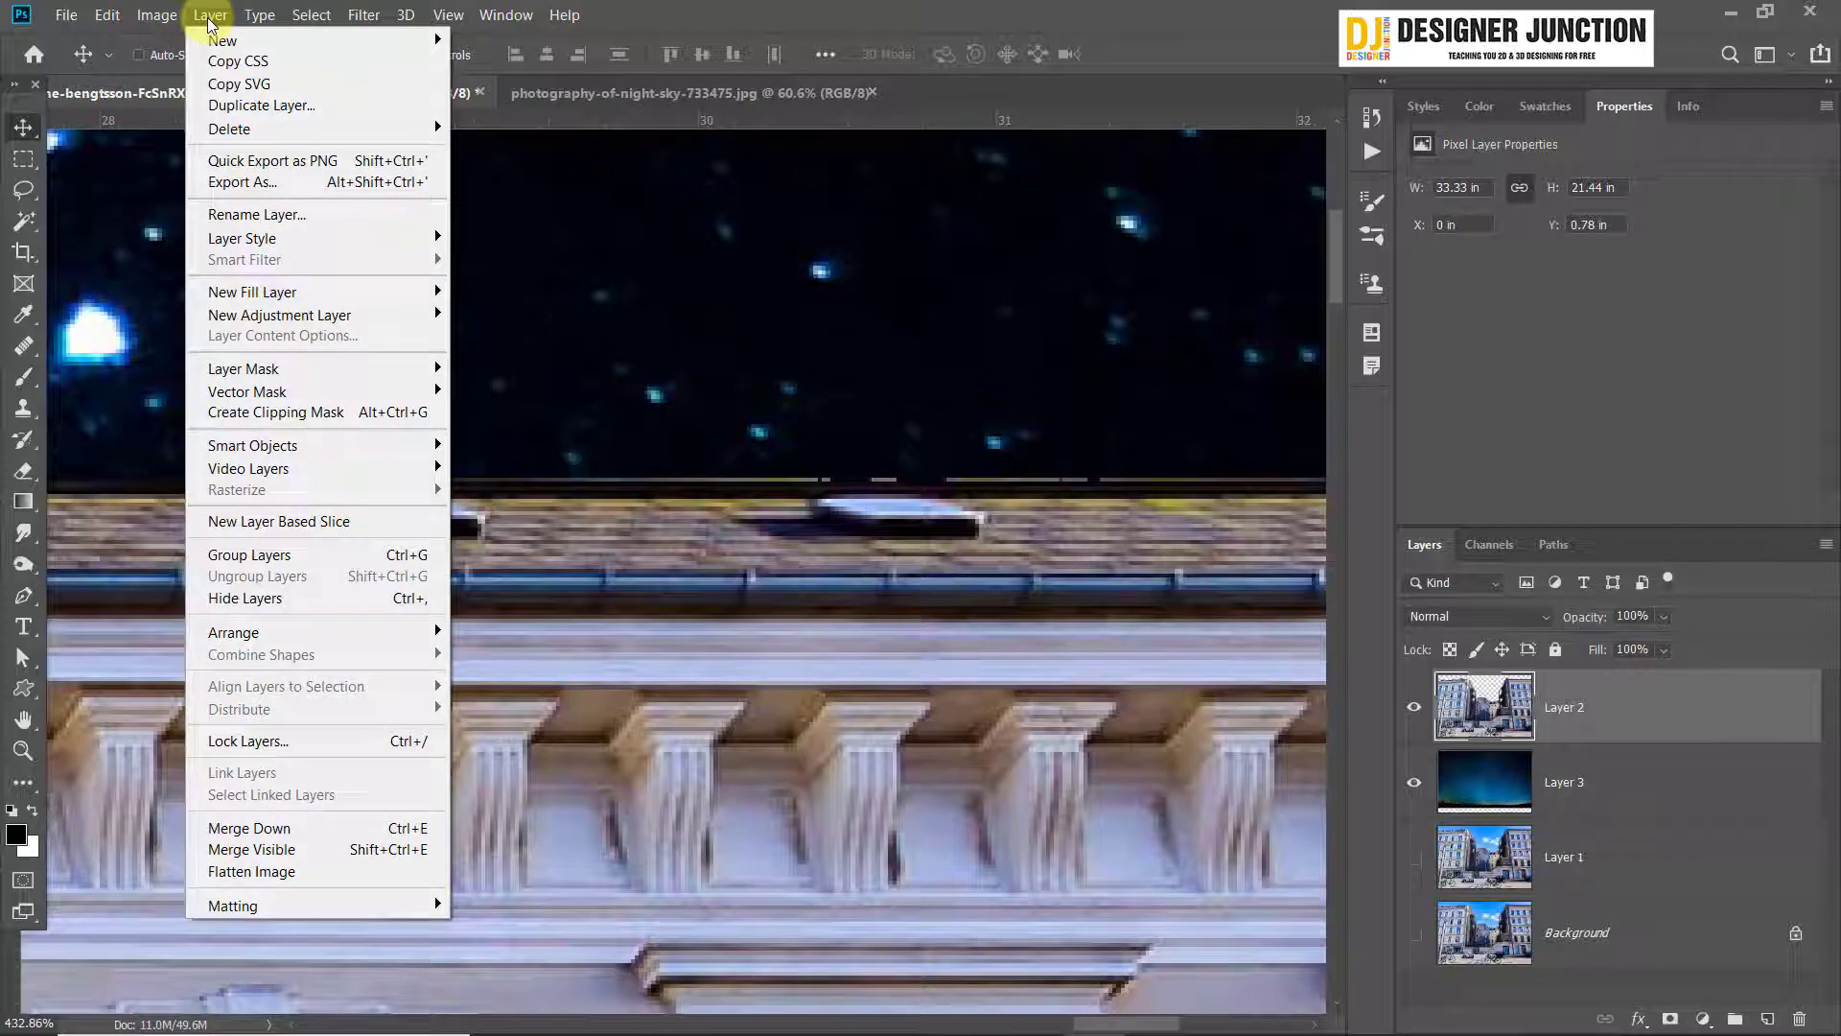
{"action": "mouse_move", "coordinate": [364, 905]}
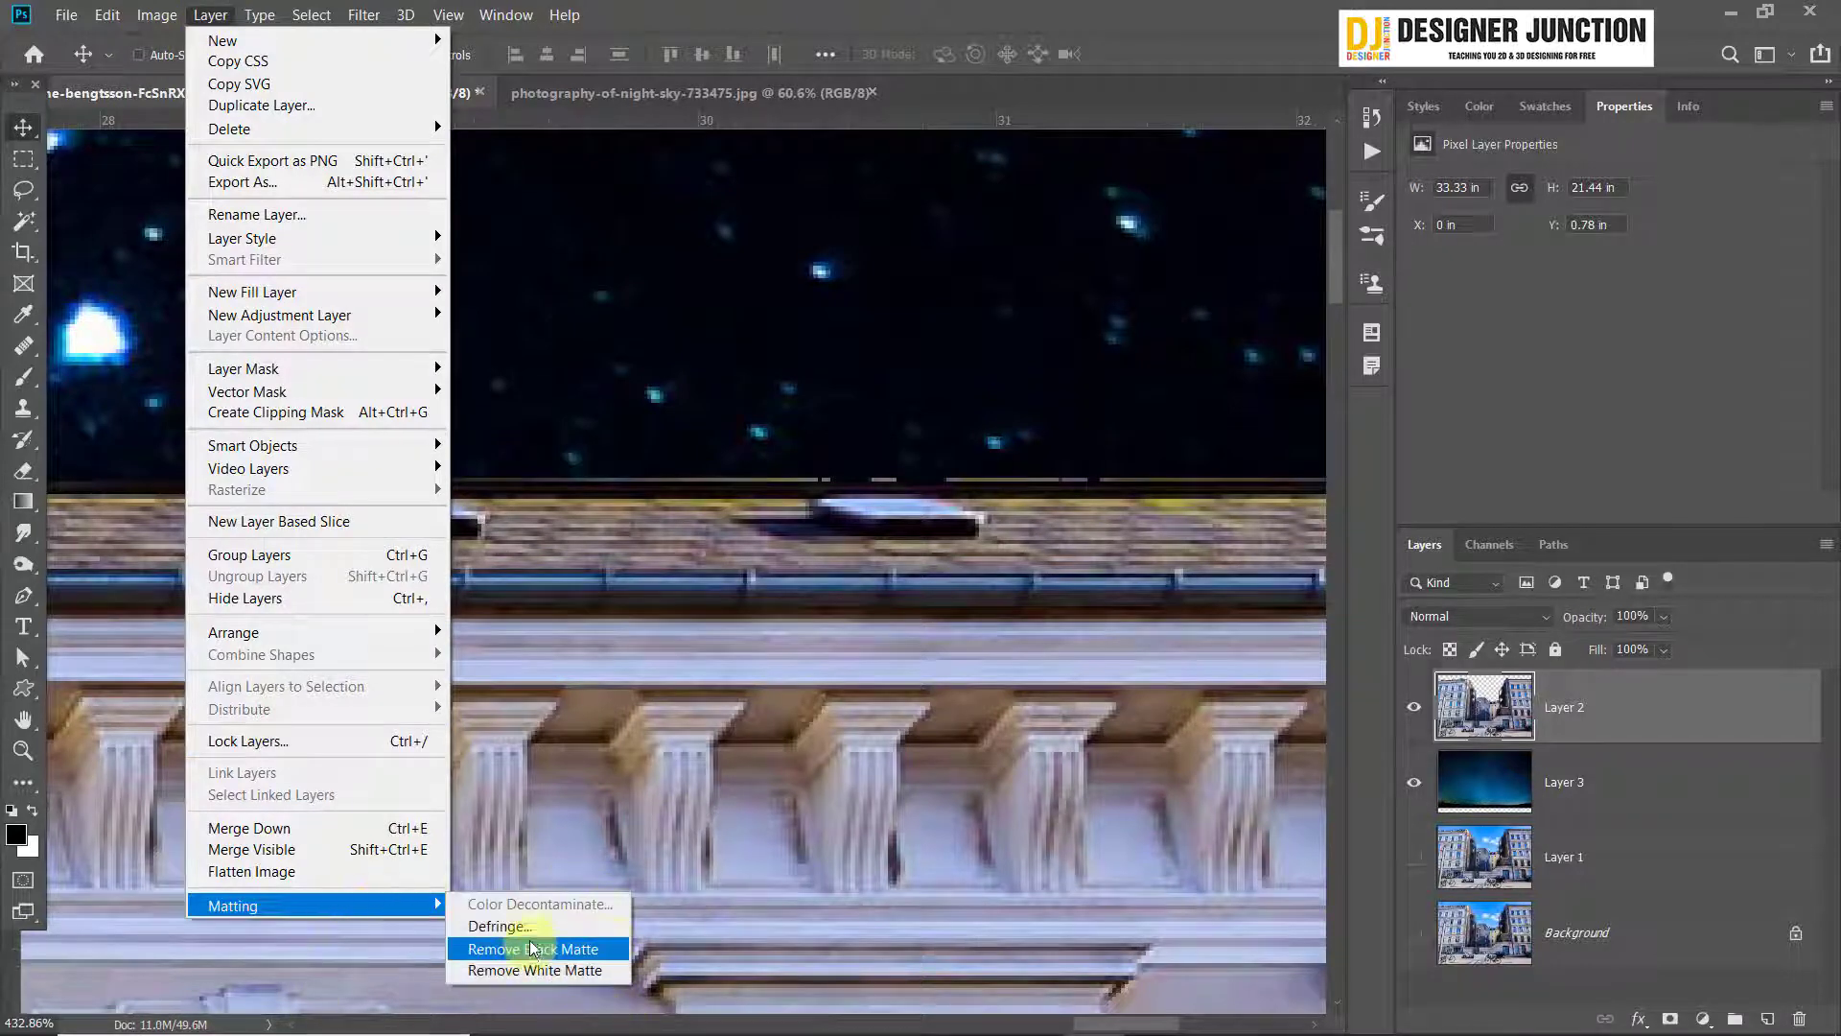
{"action": "left_click", "coordinate": [566, 926]}
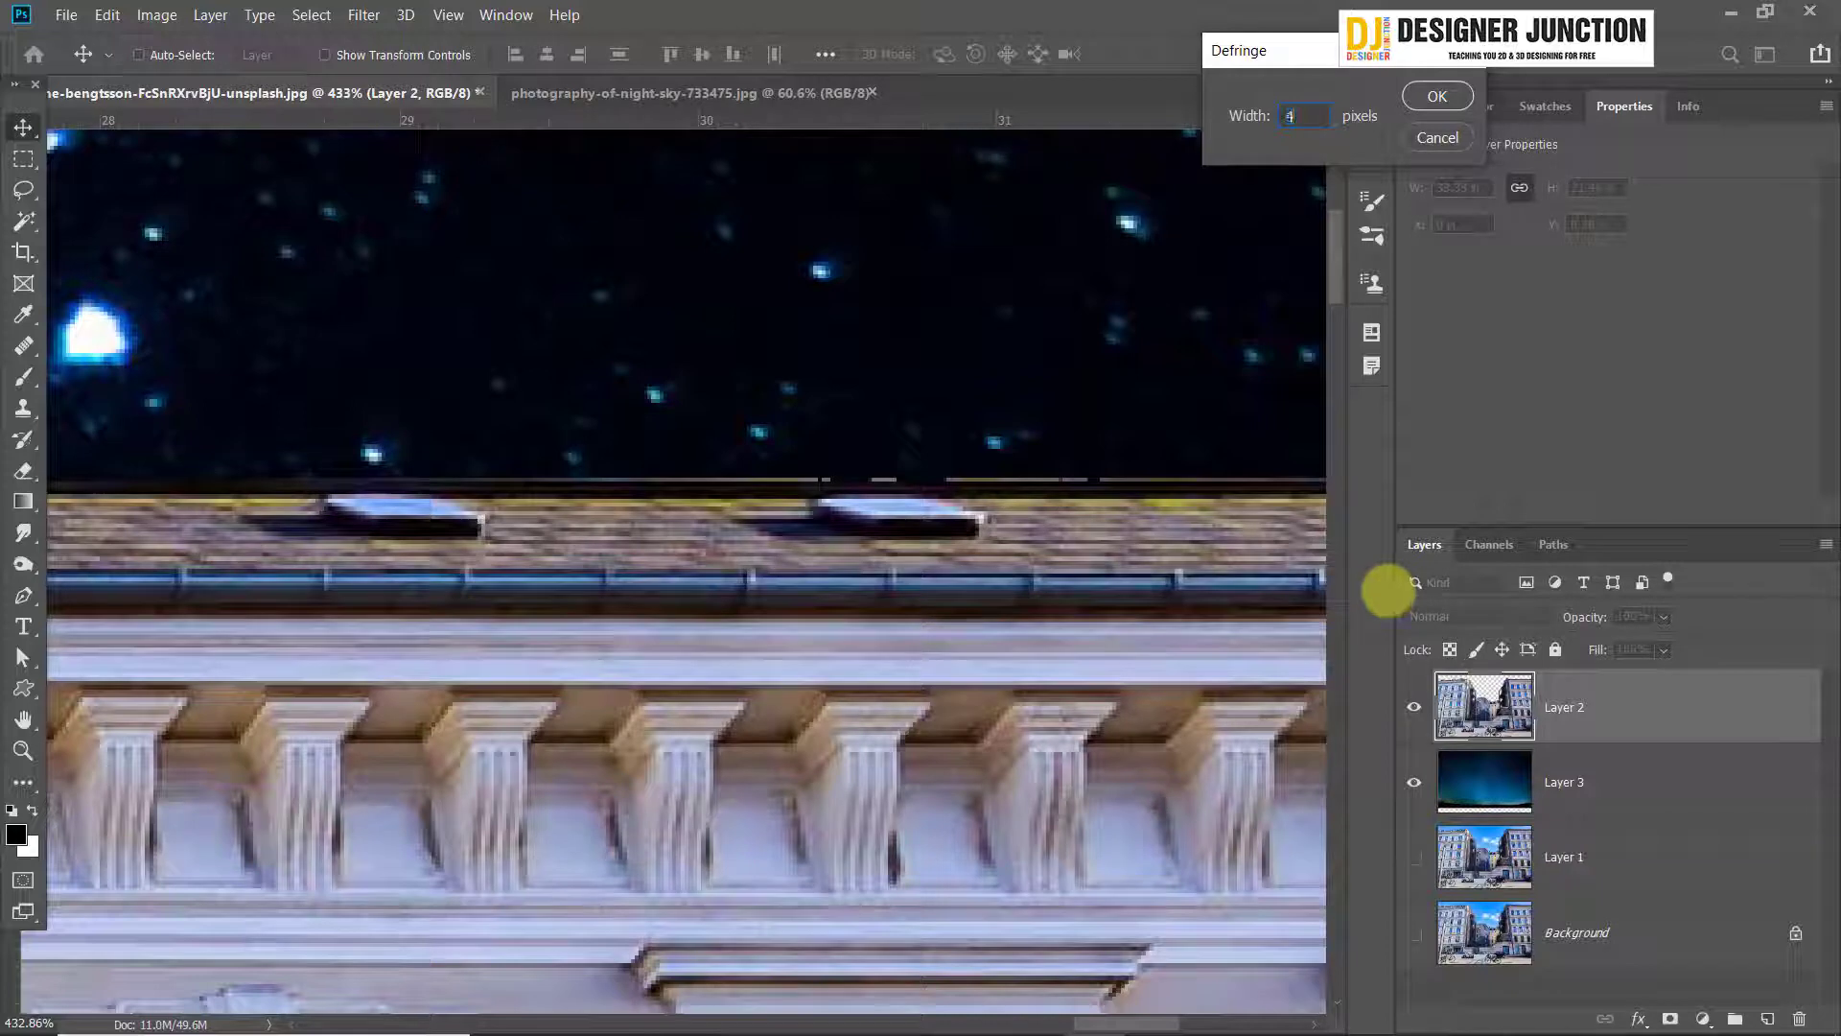
{"action": "type", "text": "4"}
{"action": "left_click", "coordinate": [1436, 97]}
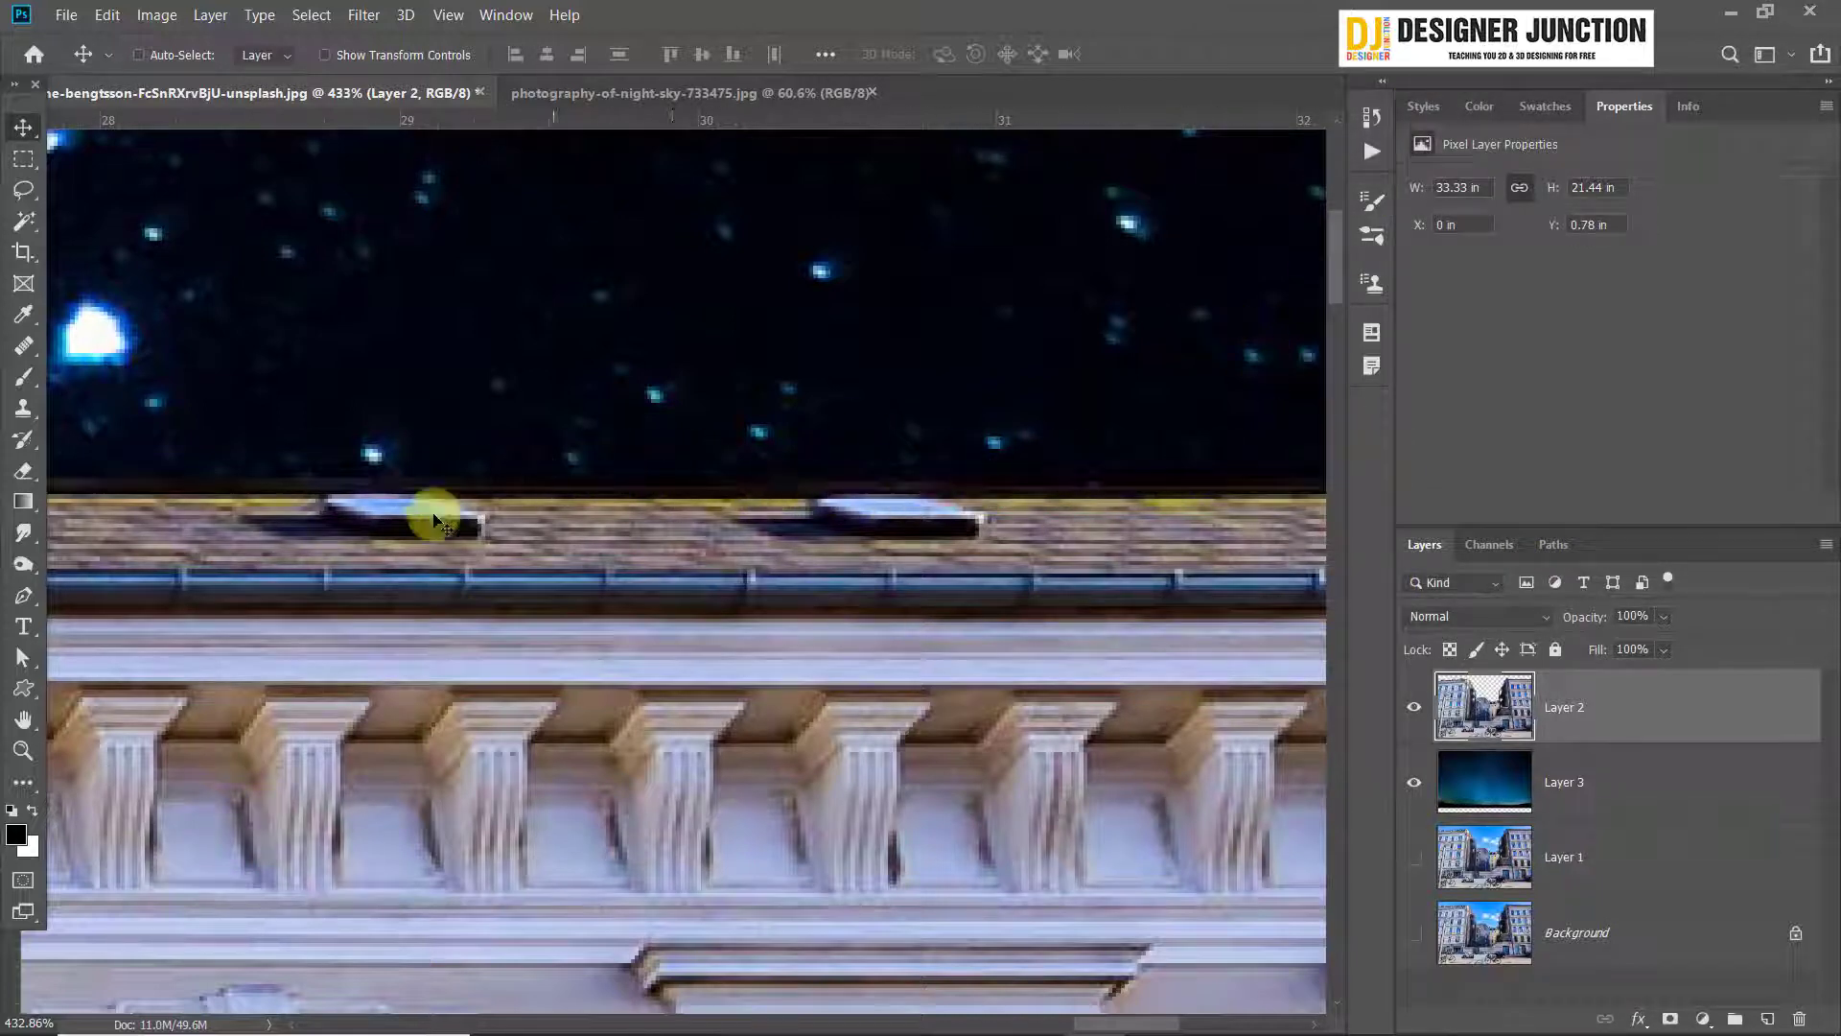
Examine the rooflines, gables and dormers of both buildings against the night sky for leftover fringe pixels
{"action": "scroll", "coordinate": [752, 505], "scroll_direction": "down", "scroll_amount": 6}
{"action": "scroll", "coordinate": [838, 538], "scroll_direction": "up", "scroll_amount": 4}
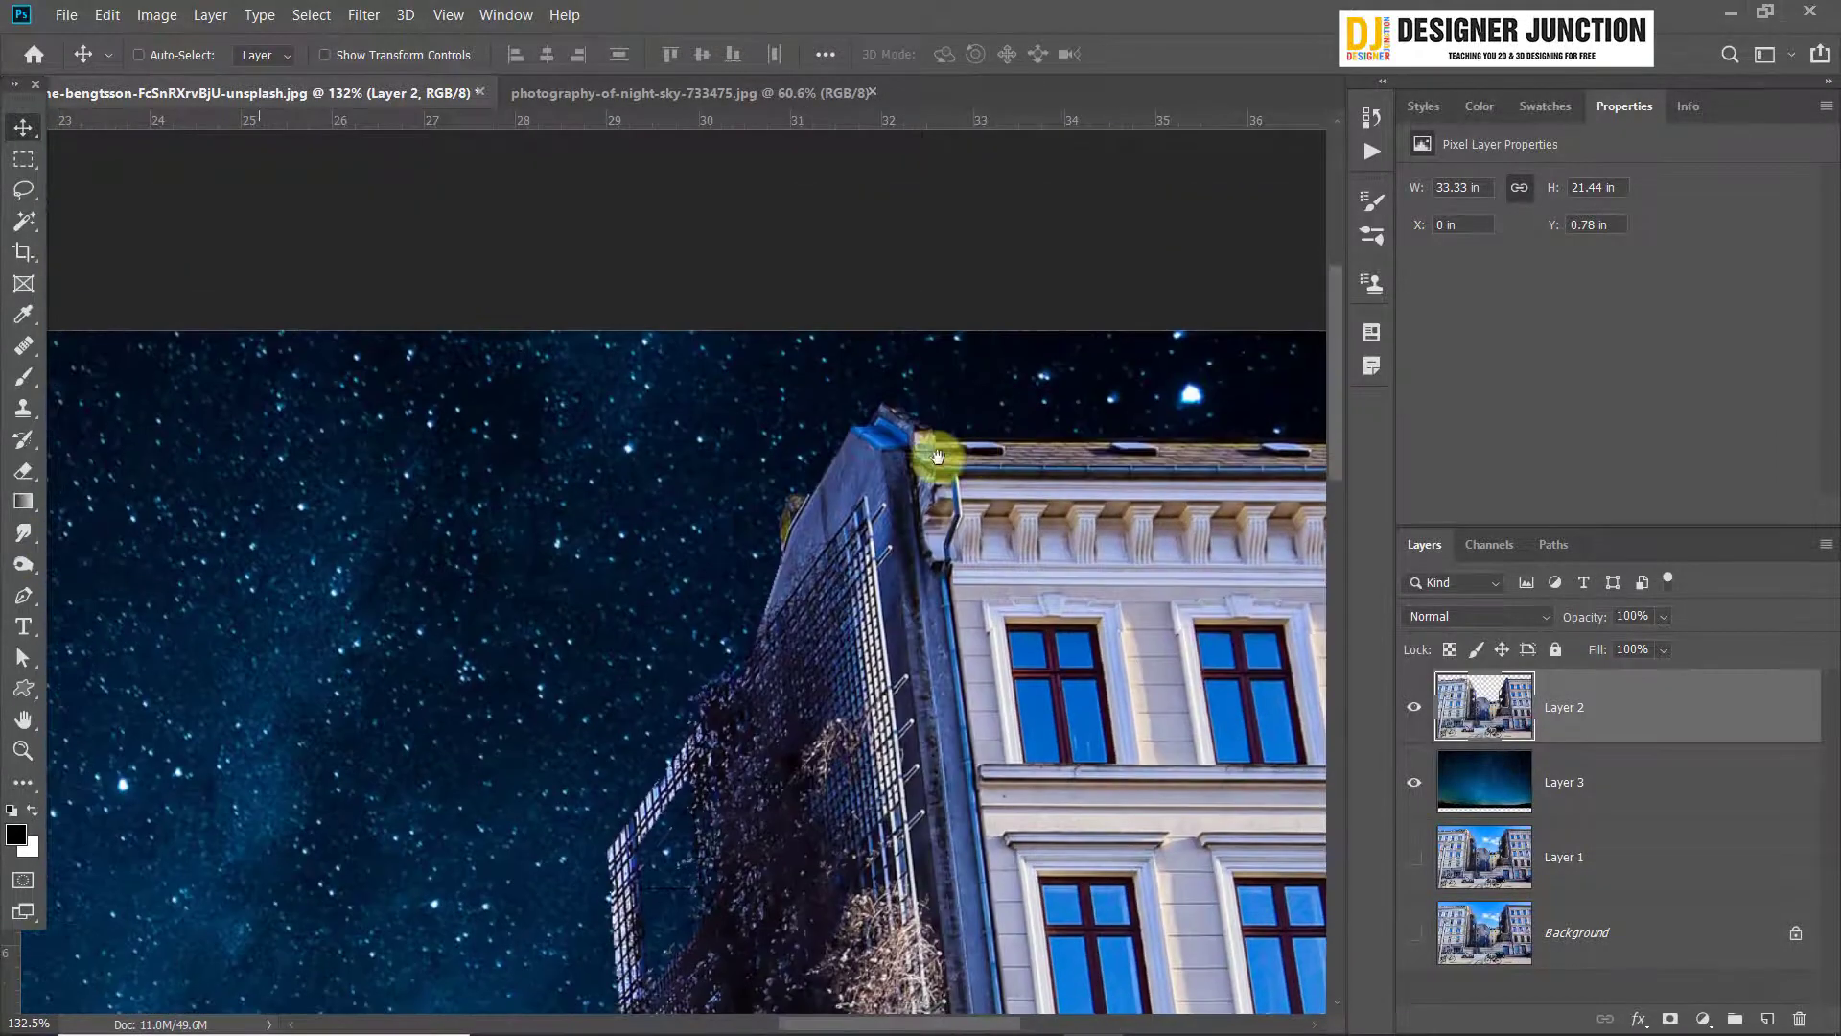
{"action": "scroll", "coordinate": [837, 532], "scroll_direction": "down", "scroll_amount": 6}
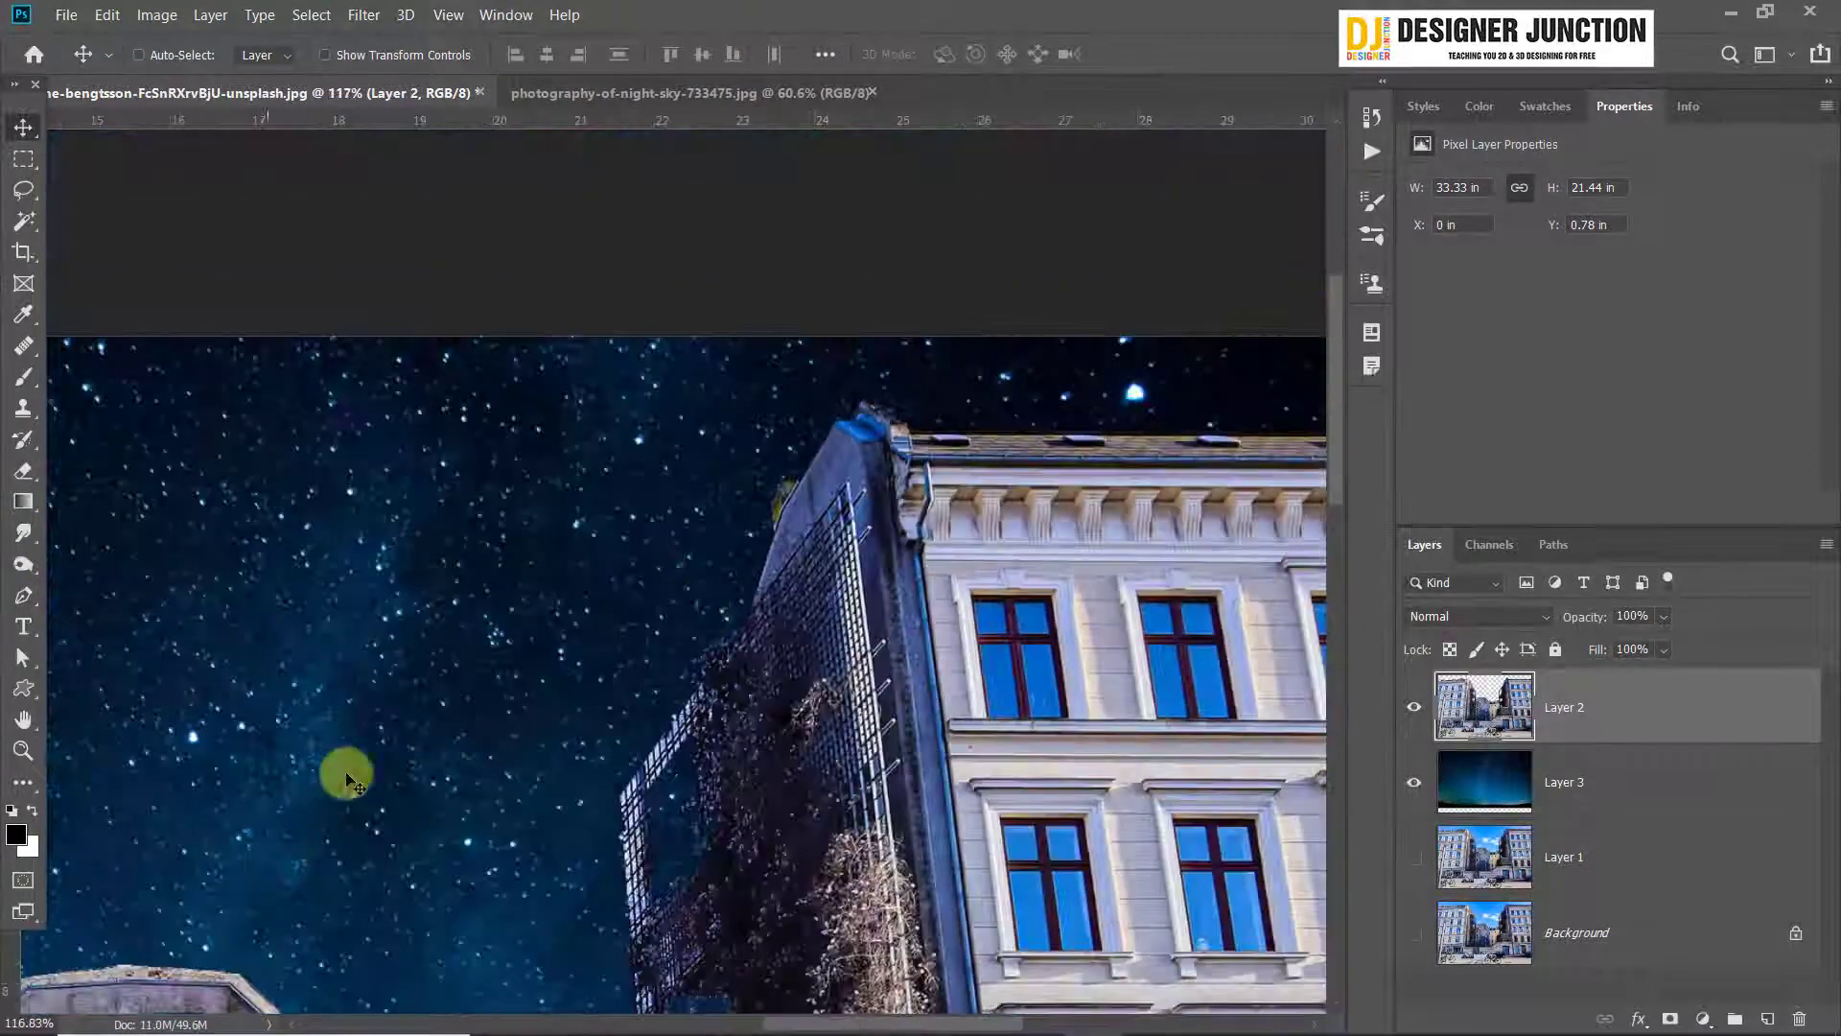
{"action": "scroll", "coordinate": [1205, 547], "scroll_direction": "up", "scroll_amount": 3}
{"action": "scroll", "coordinate": [602, 144], "scroll_direction": "up", "scroll_amount": 6}
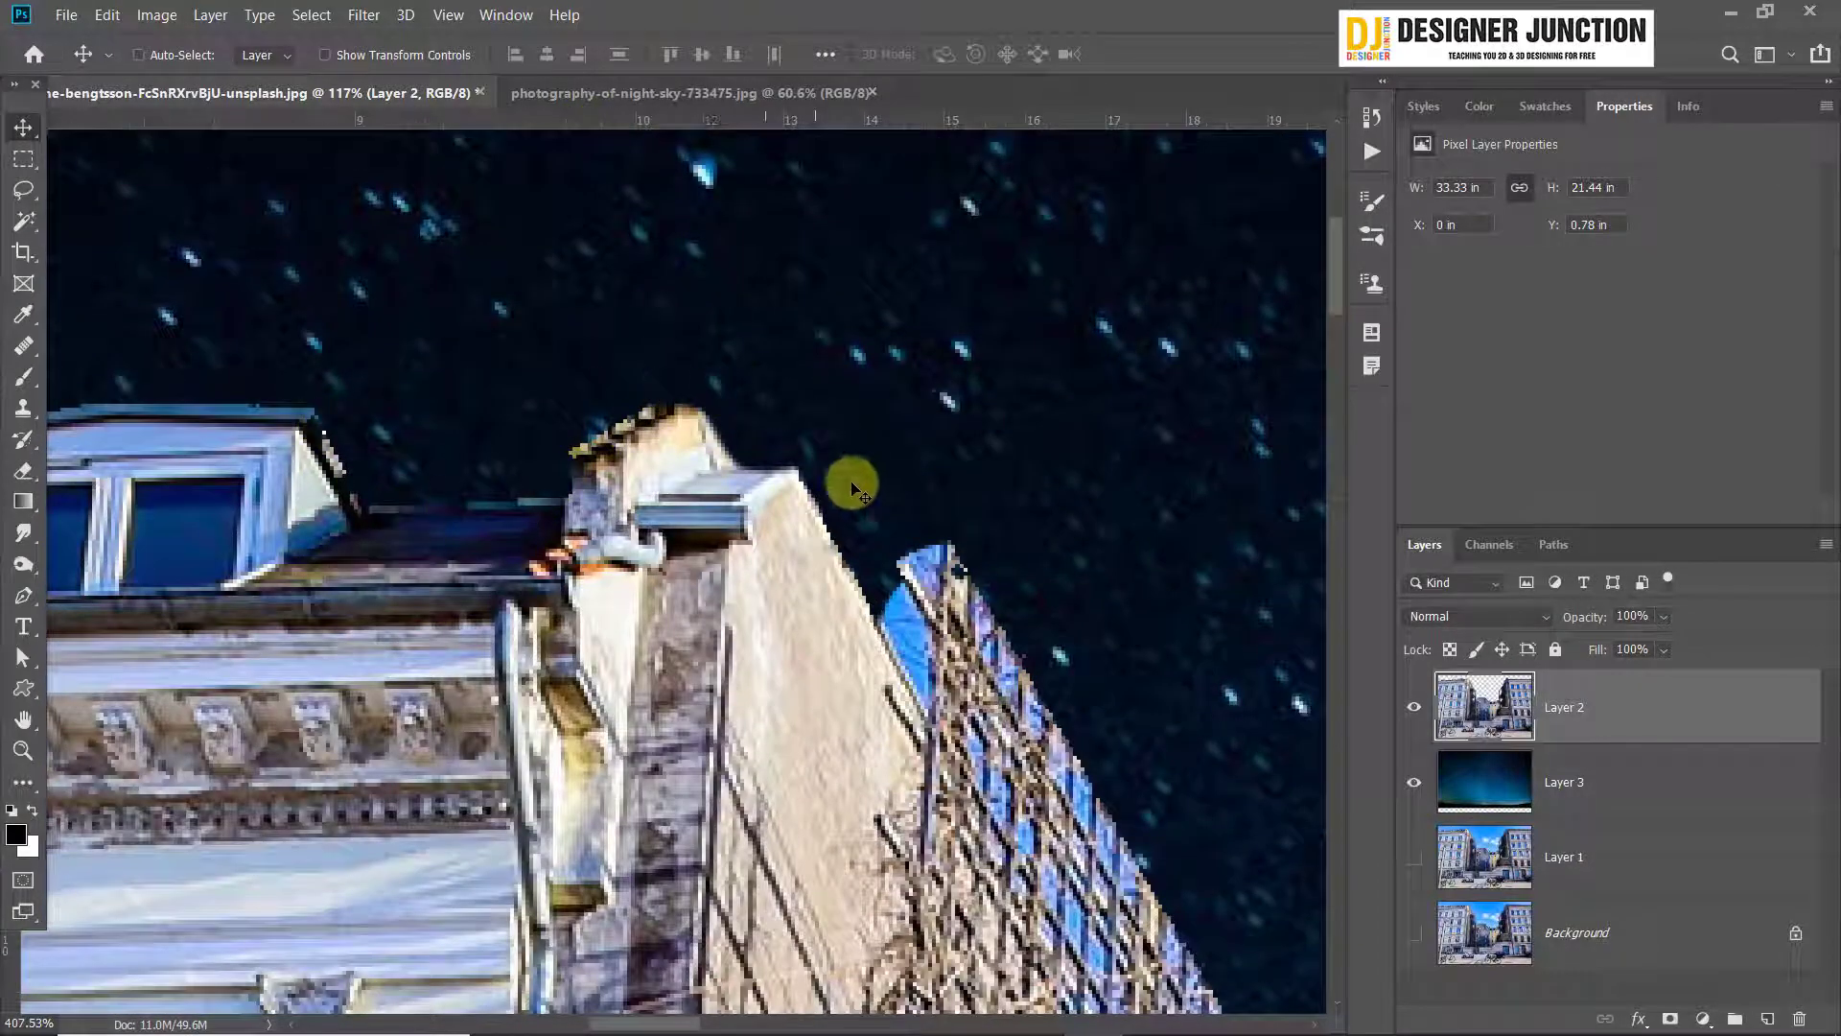
{"action": "scroll", "coordinate": [777, 460], "scroll_direction": "down", "scroll_amount": 10}
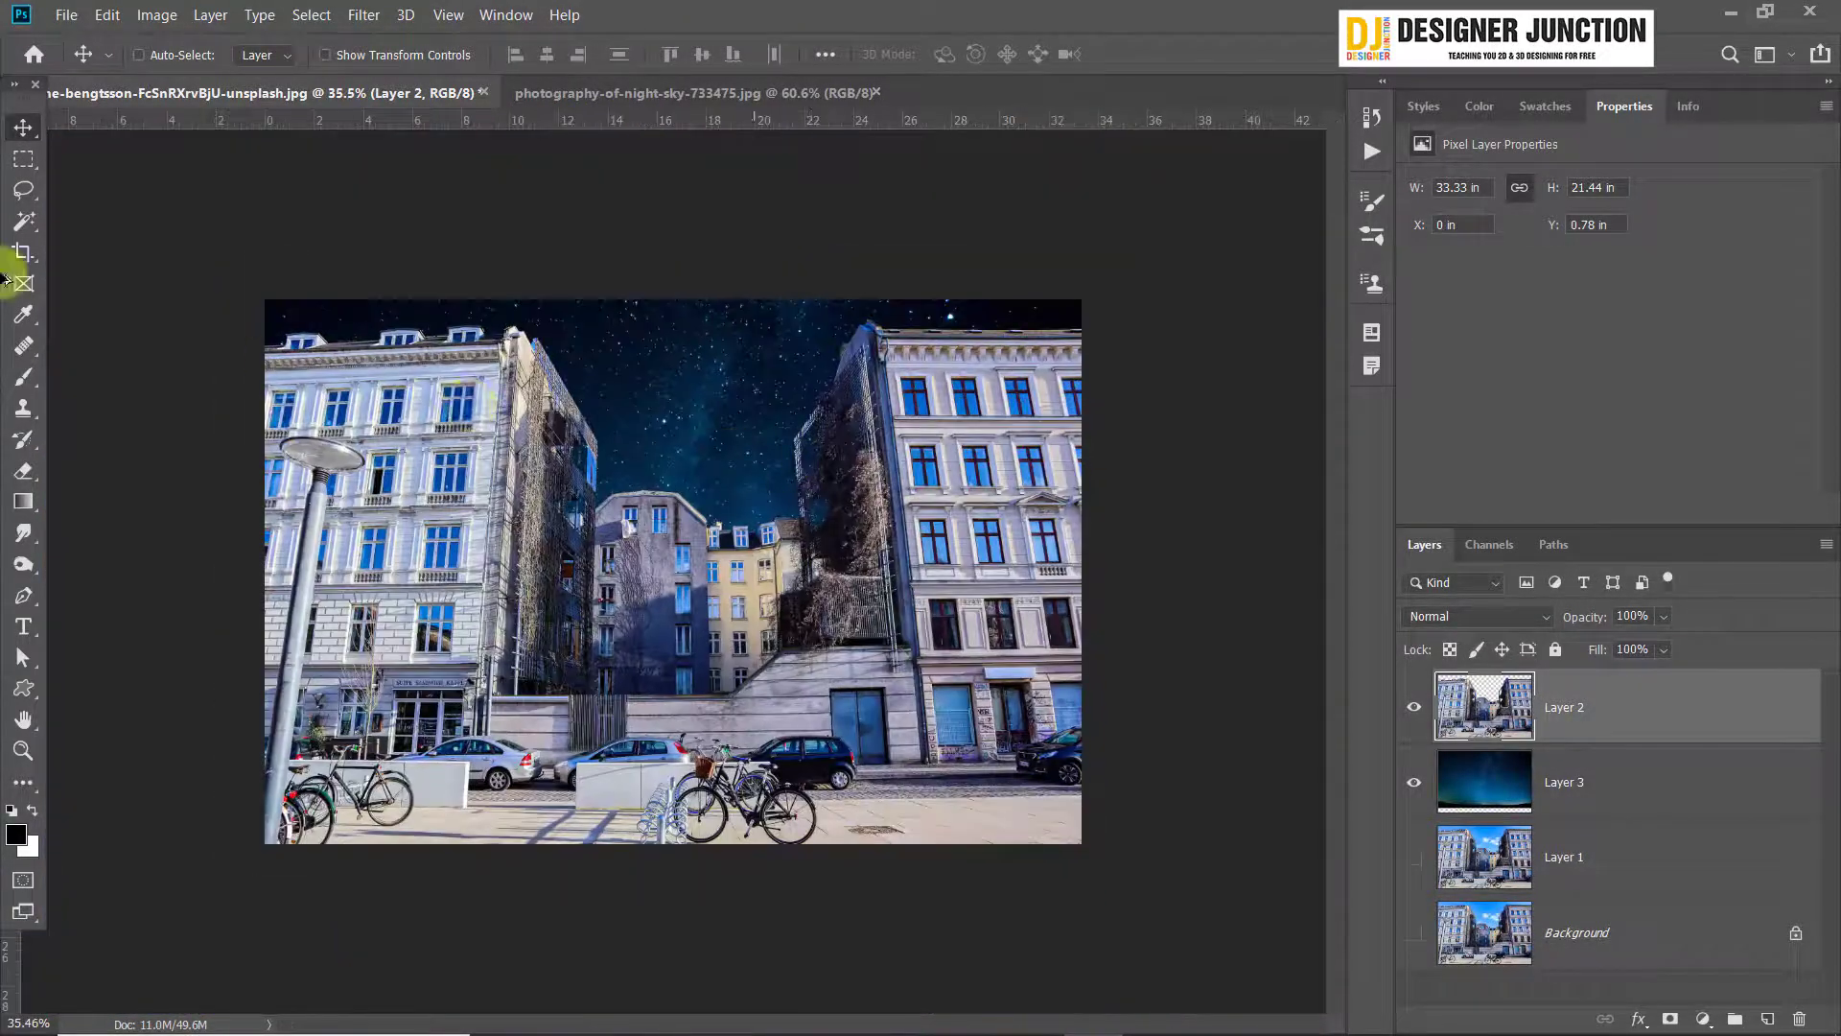
{"action": "scroll", "coordinate": [773, 472], "scroll_direction": "up", "scroll_amount": 10}
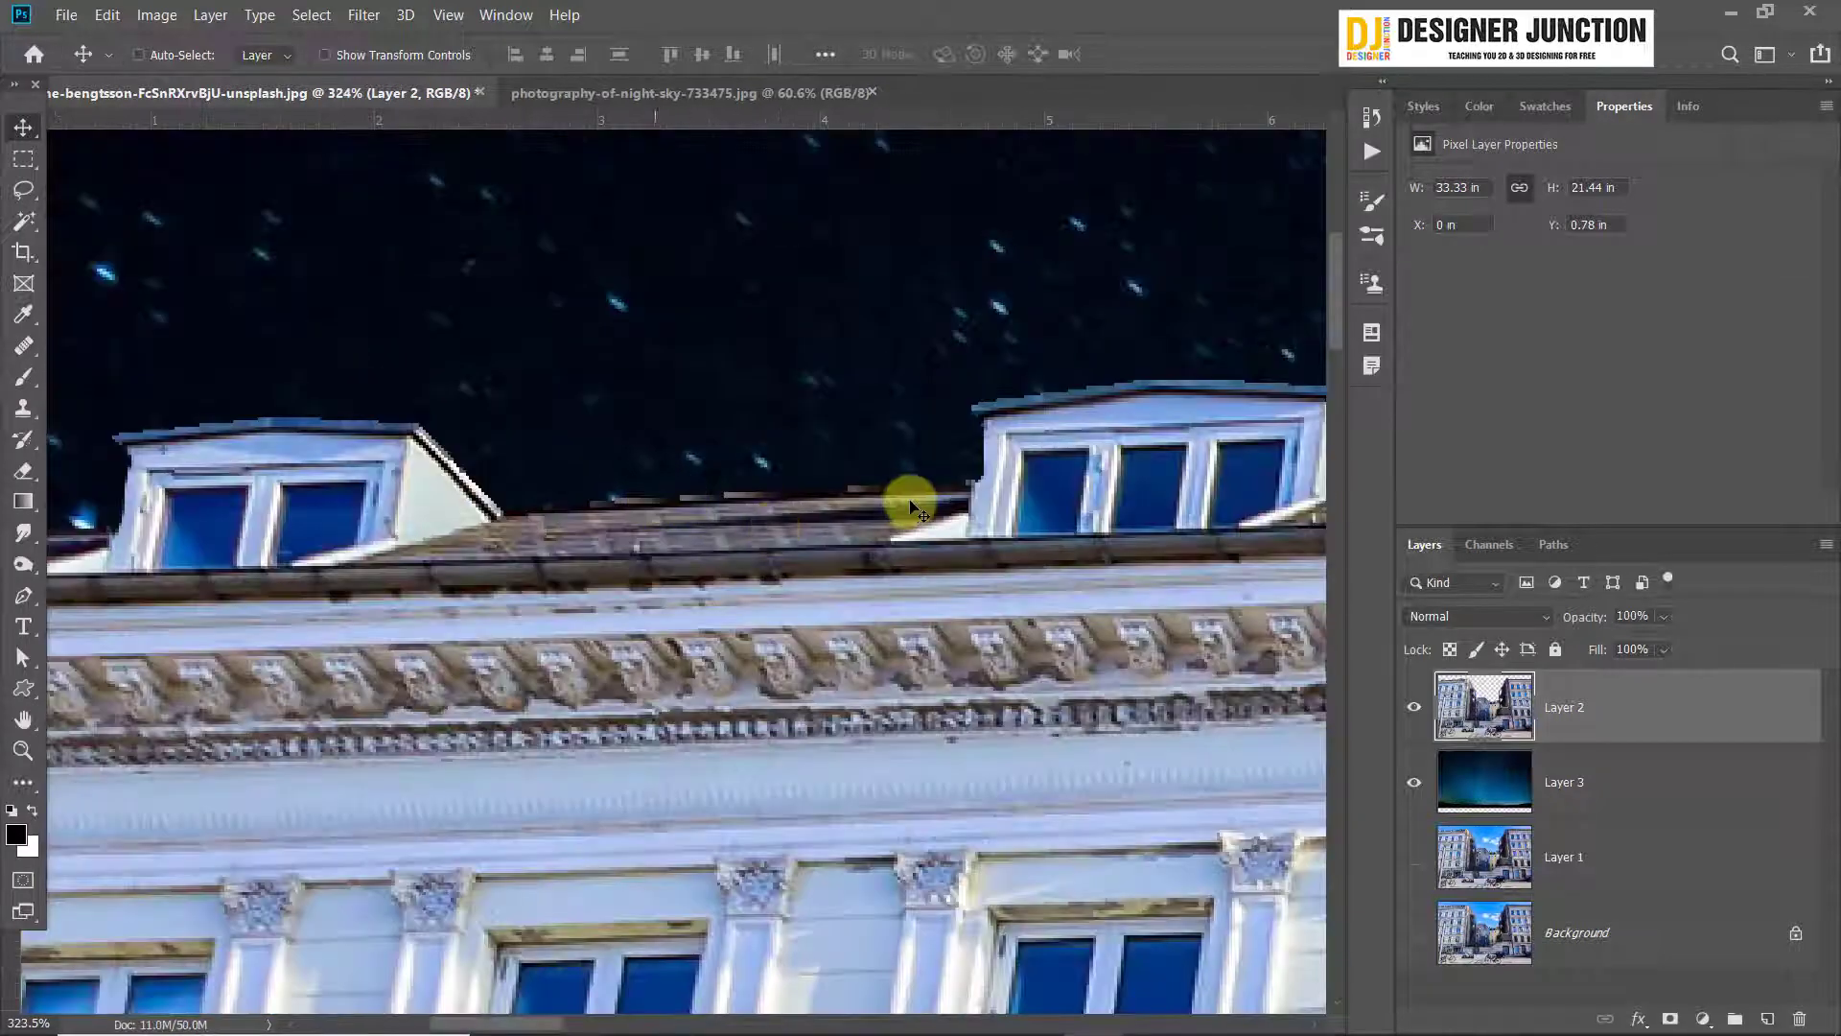
{"action": "left_click_drag", "start_coordinate": [320, 523], "coordinate": [875, 476]}
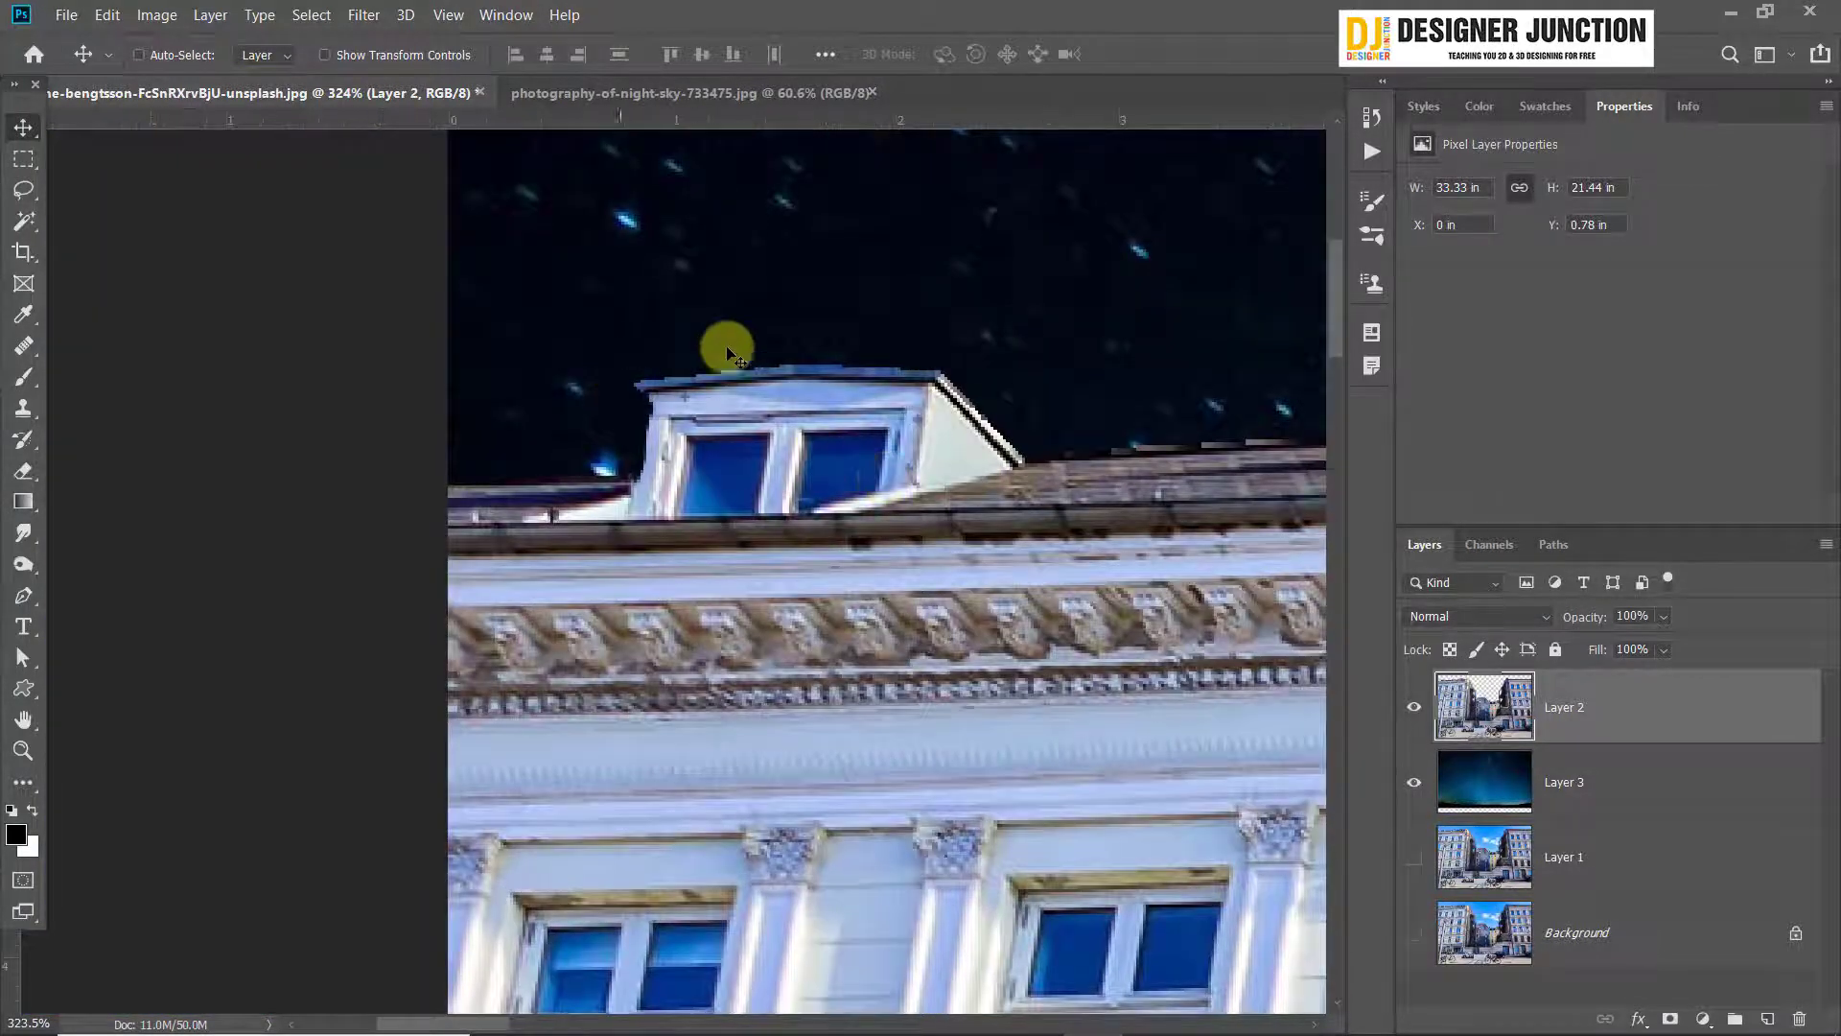
{"action": "scroll", "coordinate": [978, 647], "scroll_direction": "down", "scroll_amount": 8}
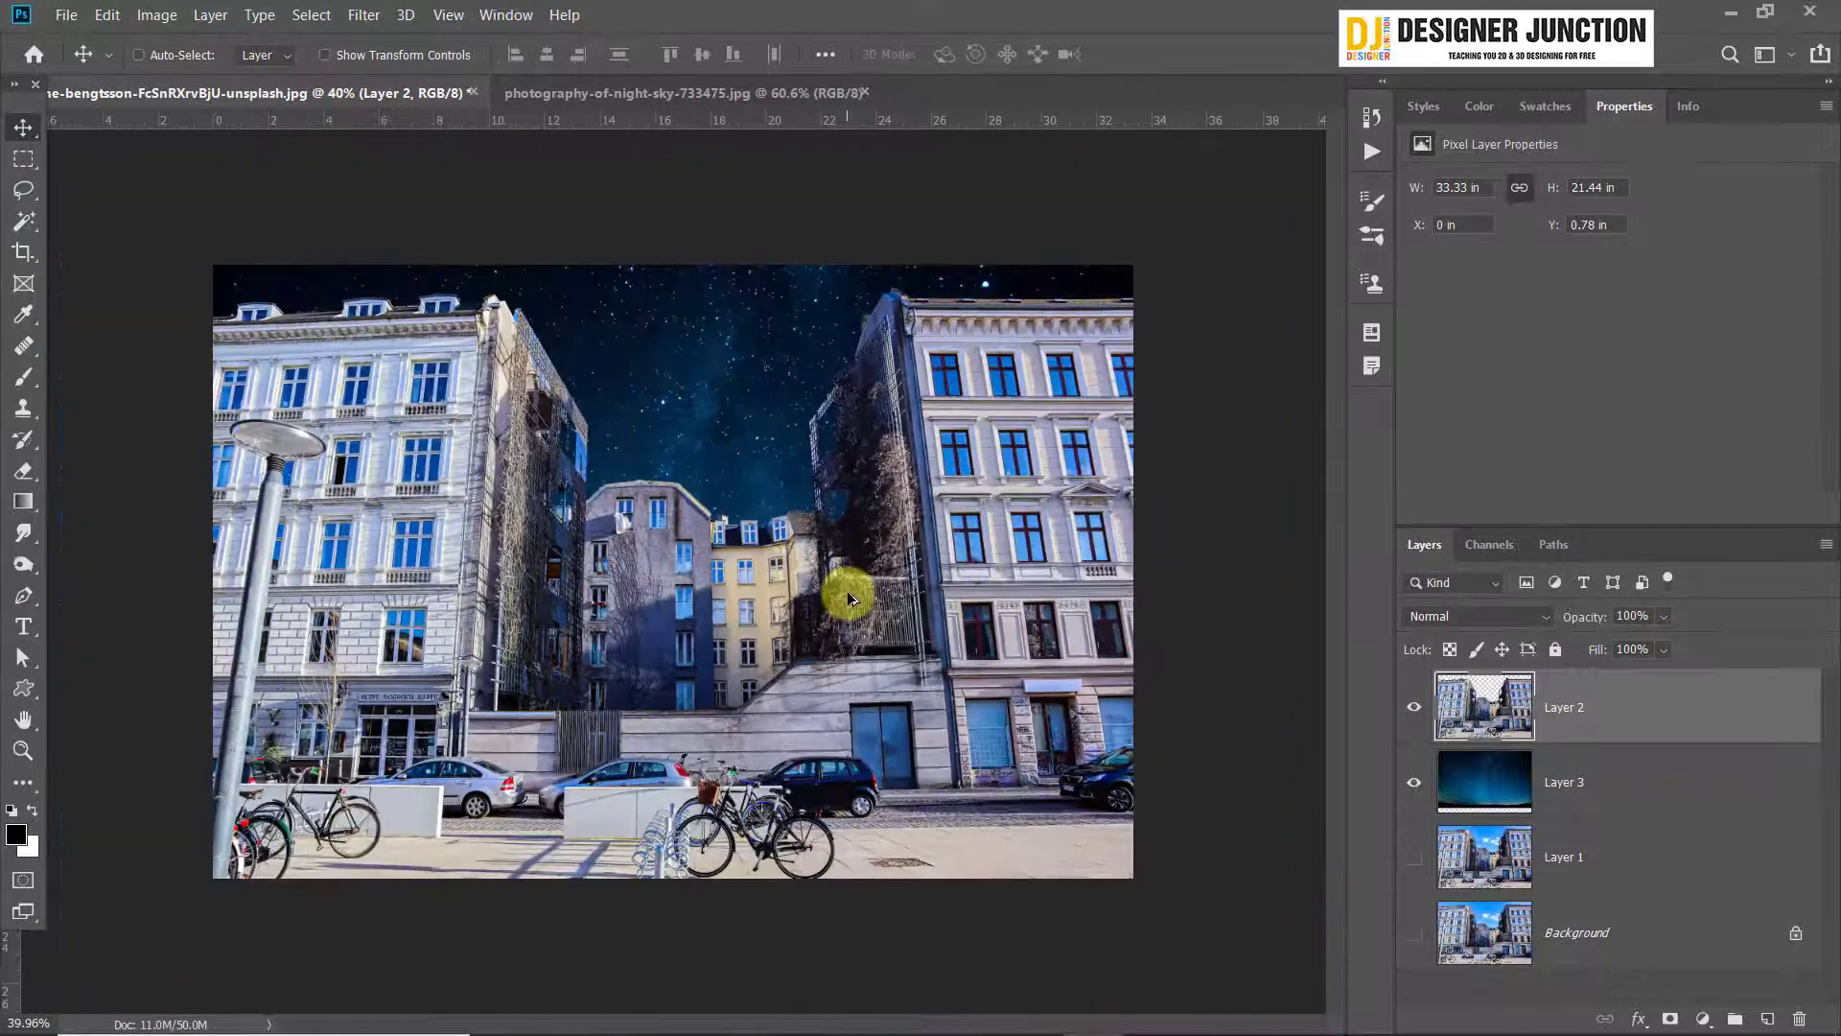
{"action": "scroll", "coordinate": [849, 600], "scroll_direction": "up", "scroll_amount": 1}
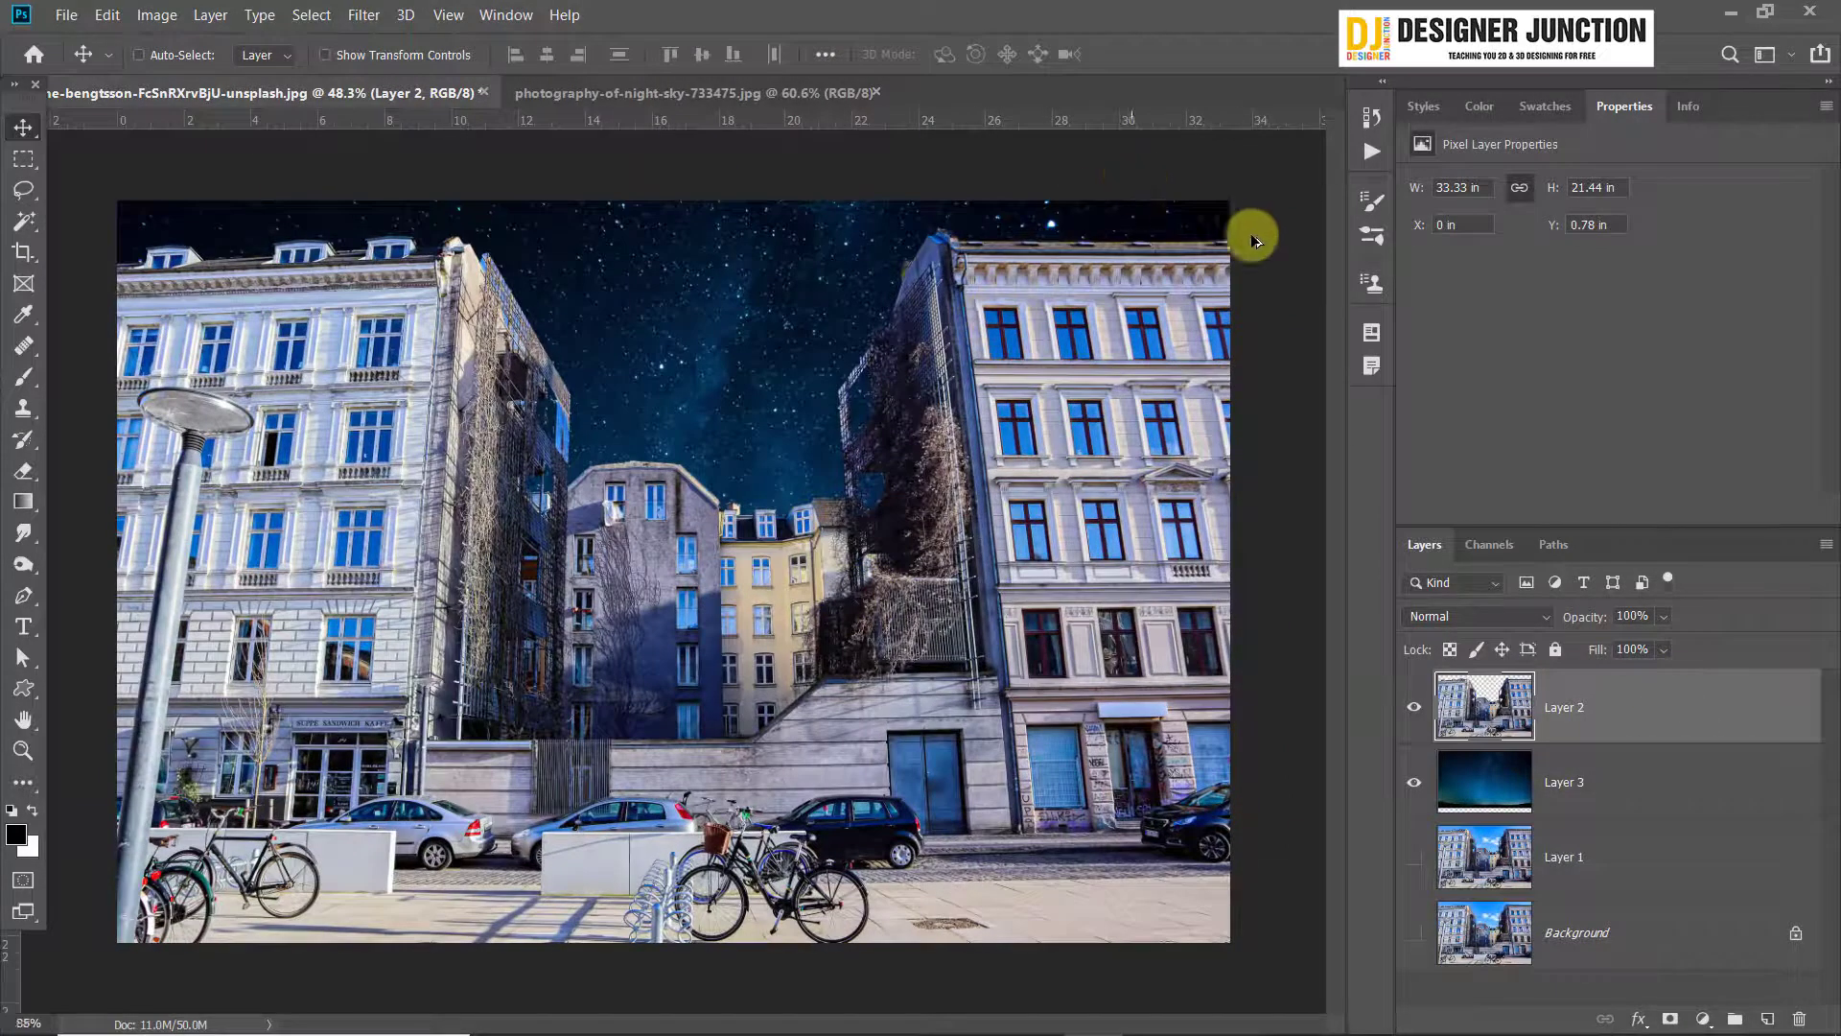
{"action": "scroll", "coordinate": [1252, 239], "scroll_direction": "up", "scroll_amount": 6}
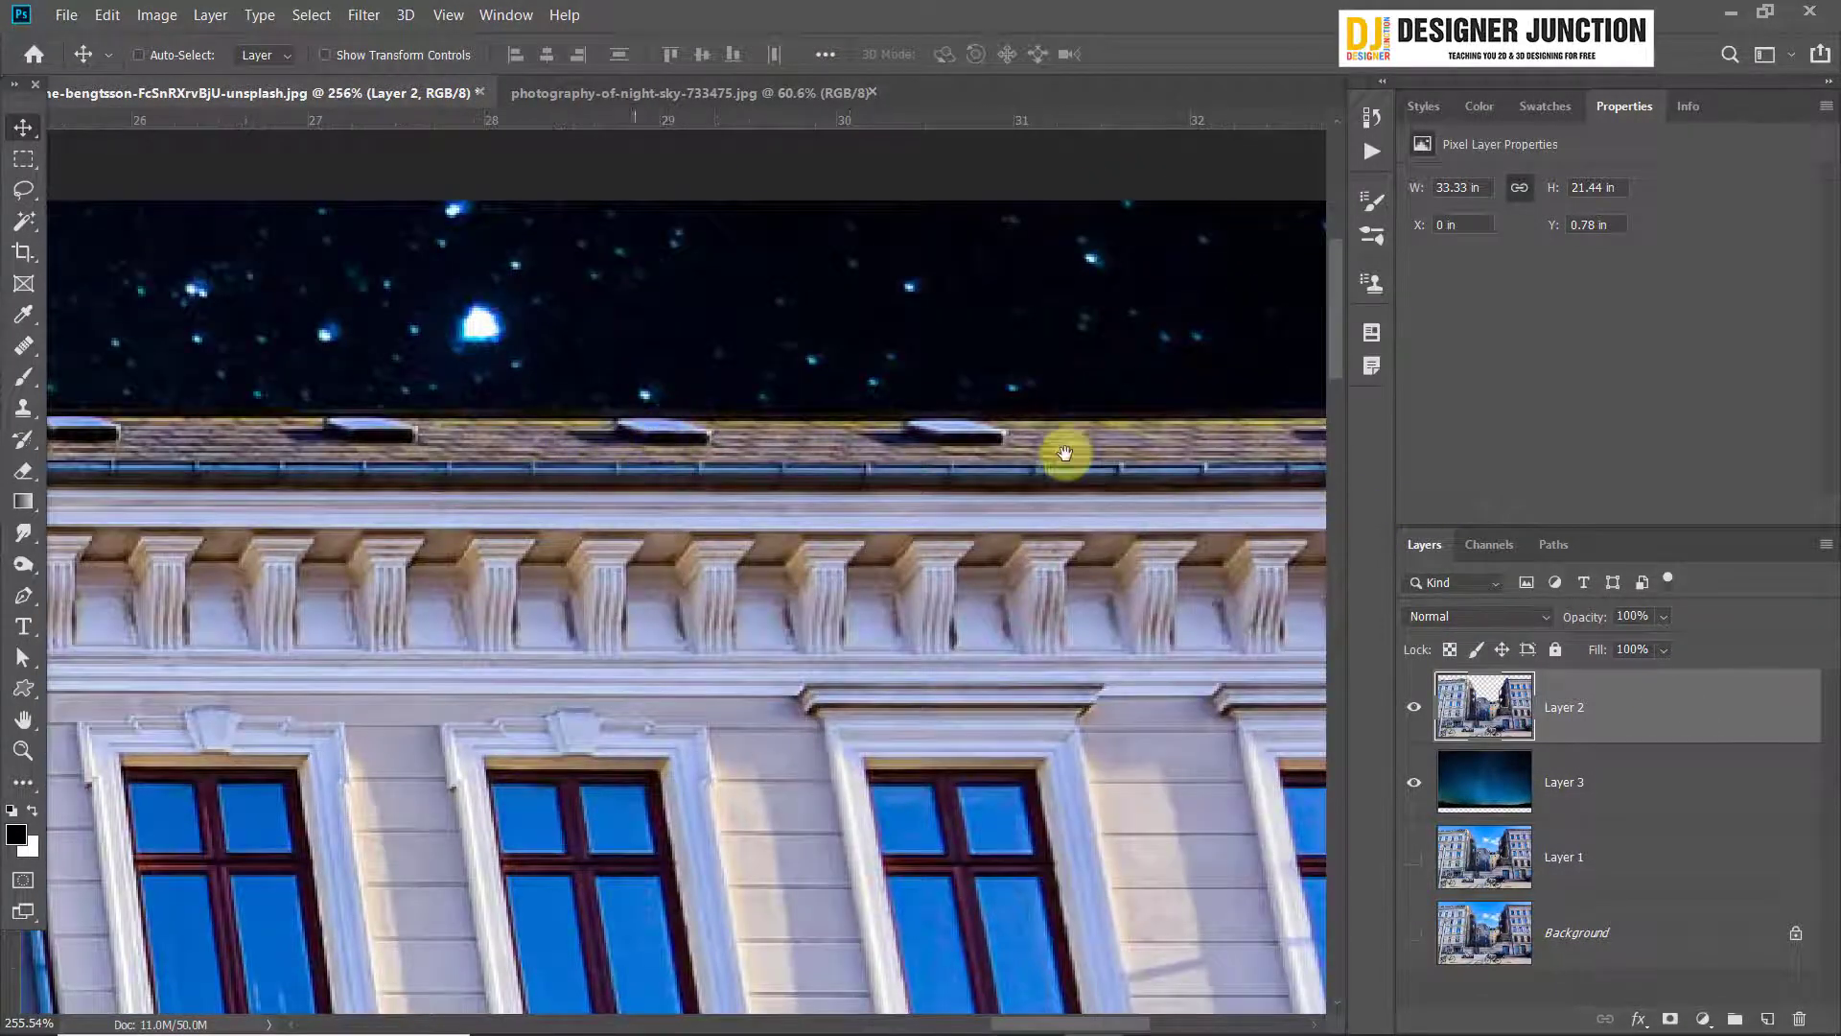
{"action": "scroll", "coordinate": [1064, 453], "scroll_direction": "down", "scroll_amount": 7}
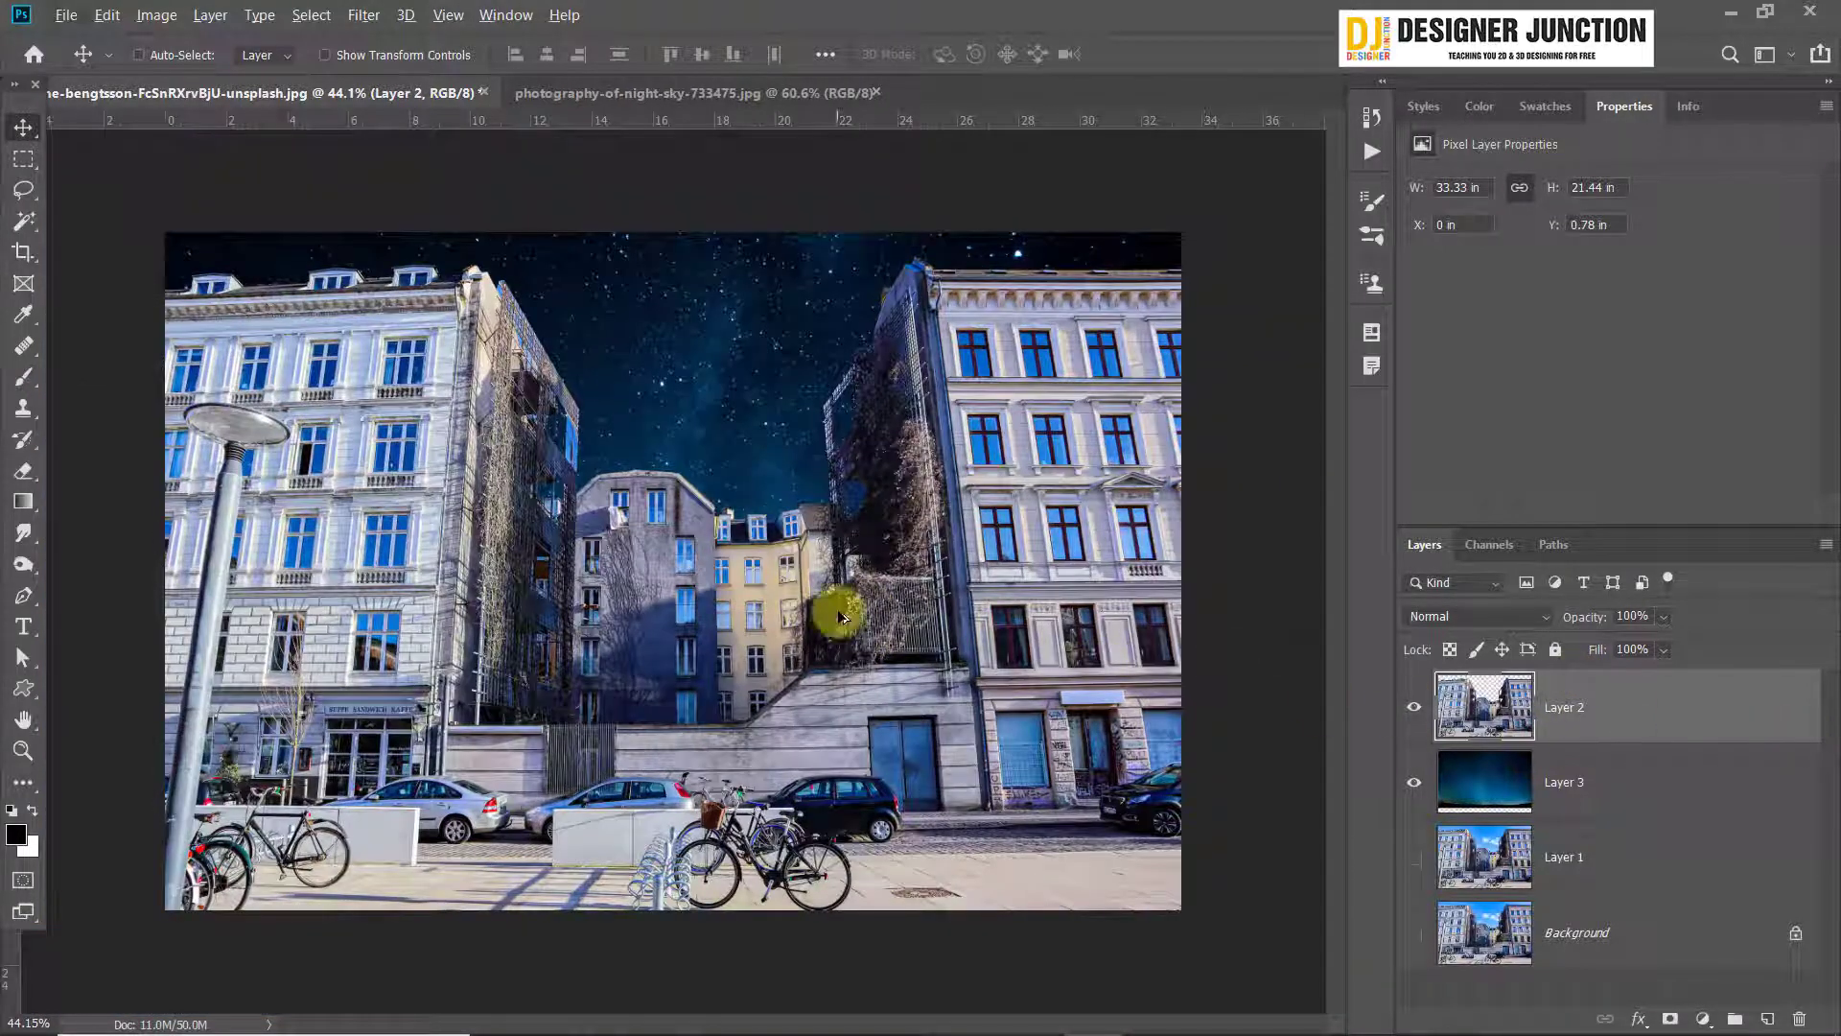
{"action": "scroll", "coordinate": [840, 615], "scroll_direction": "down", "scroll_amount": 1}
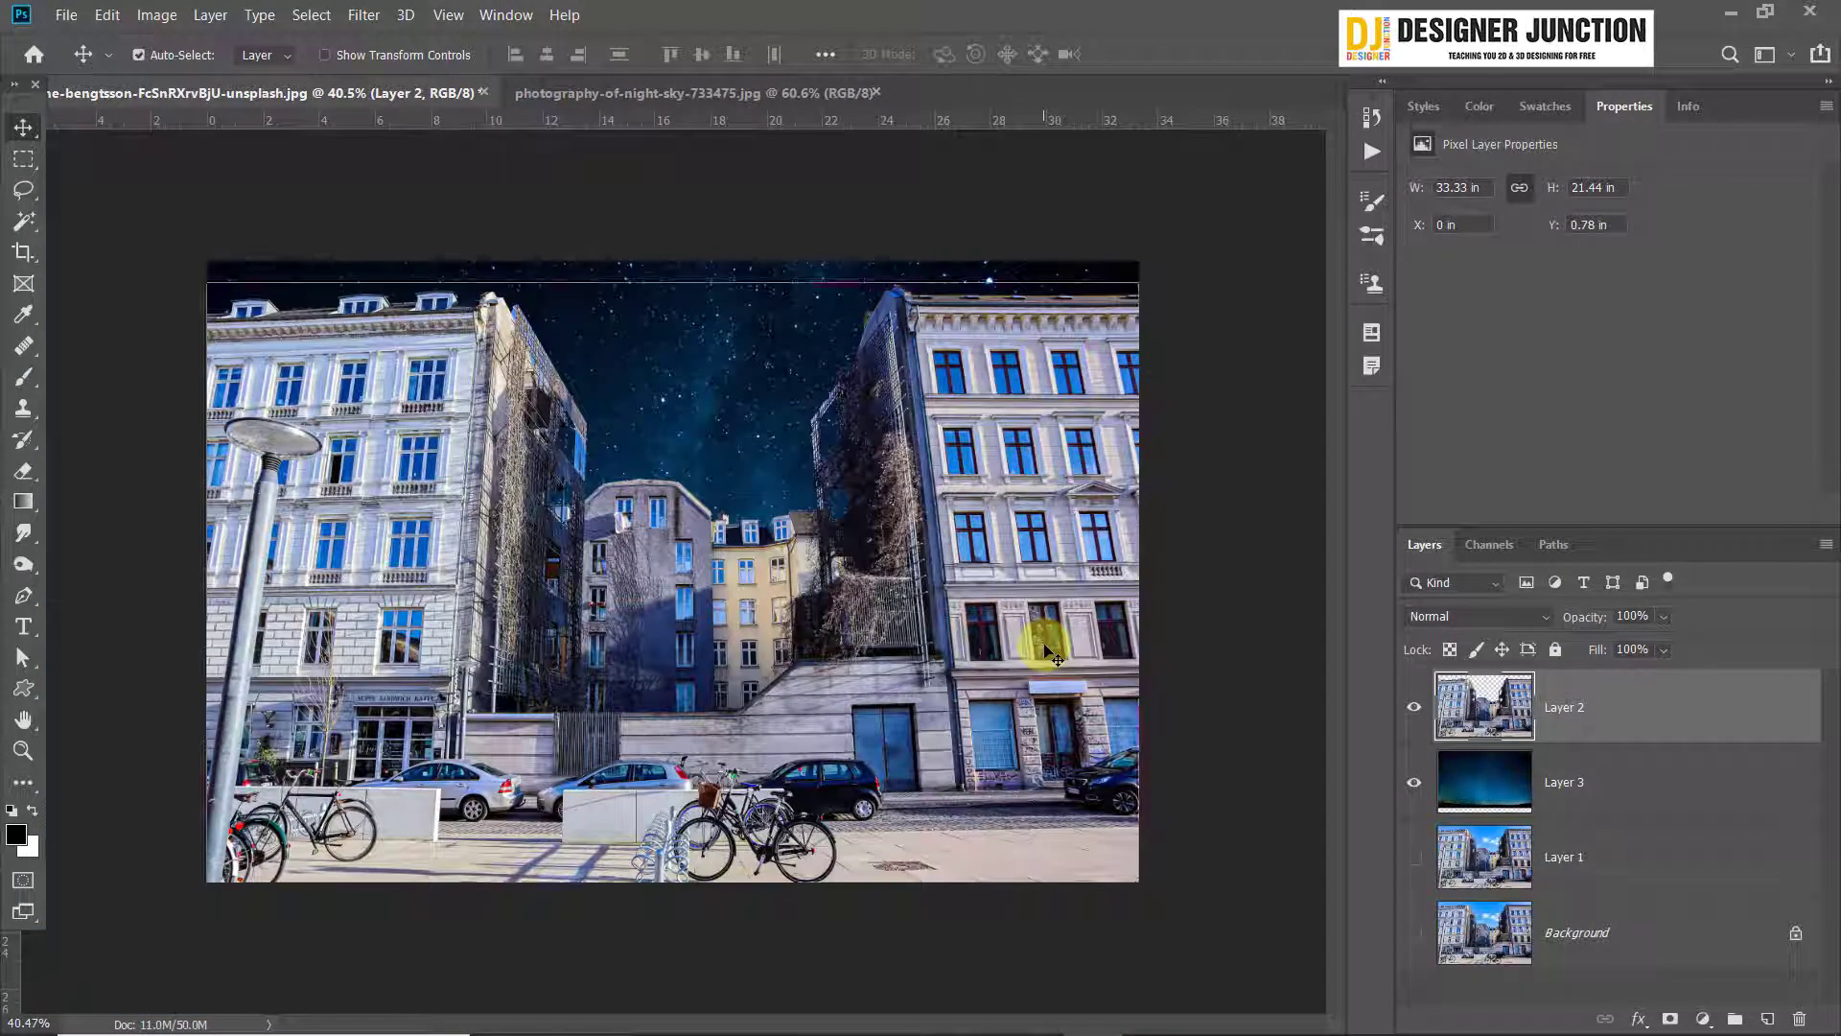
{"action": "key", "text": "ctrl+l"}
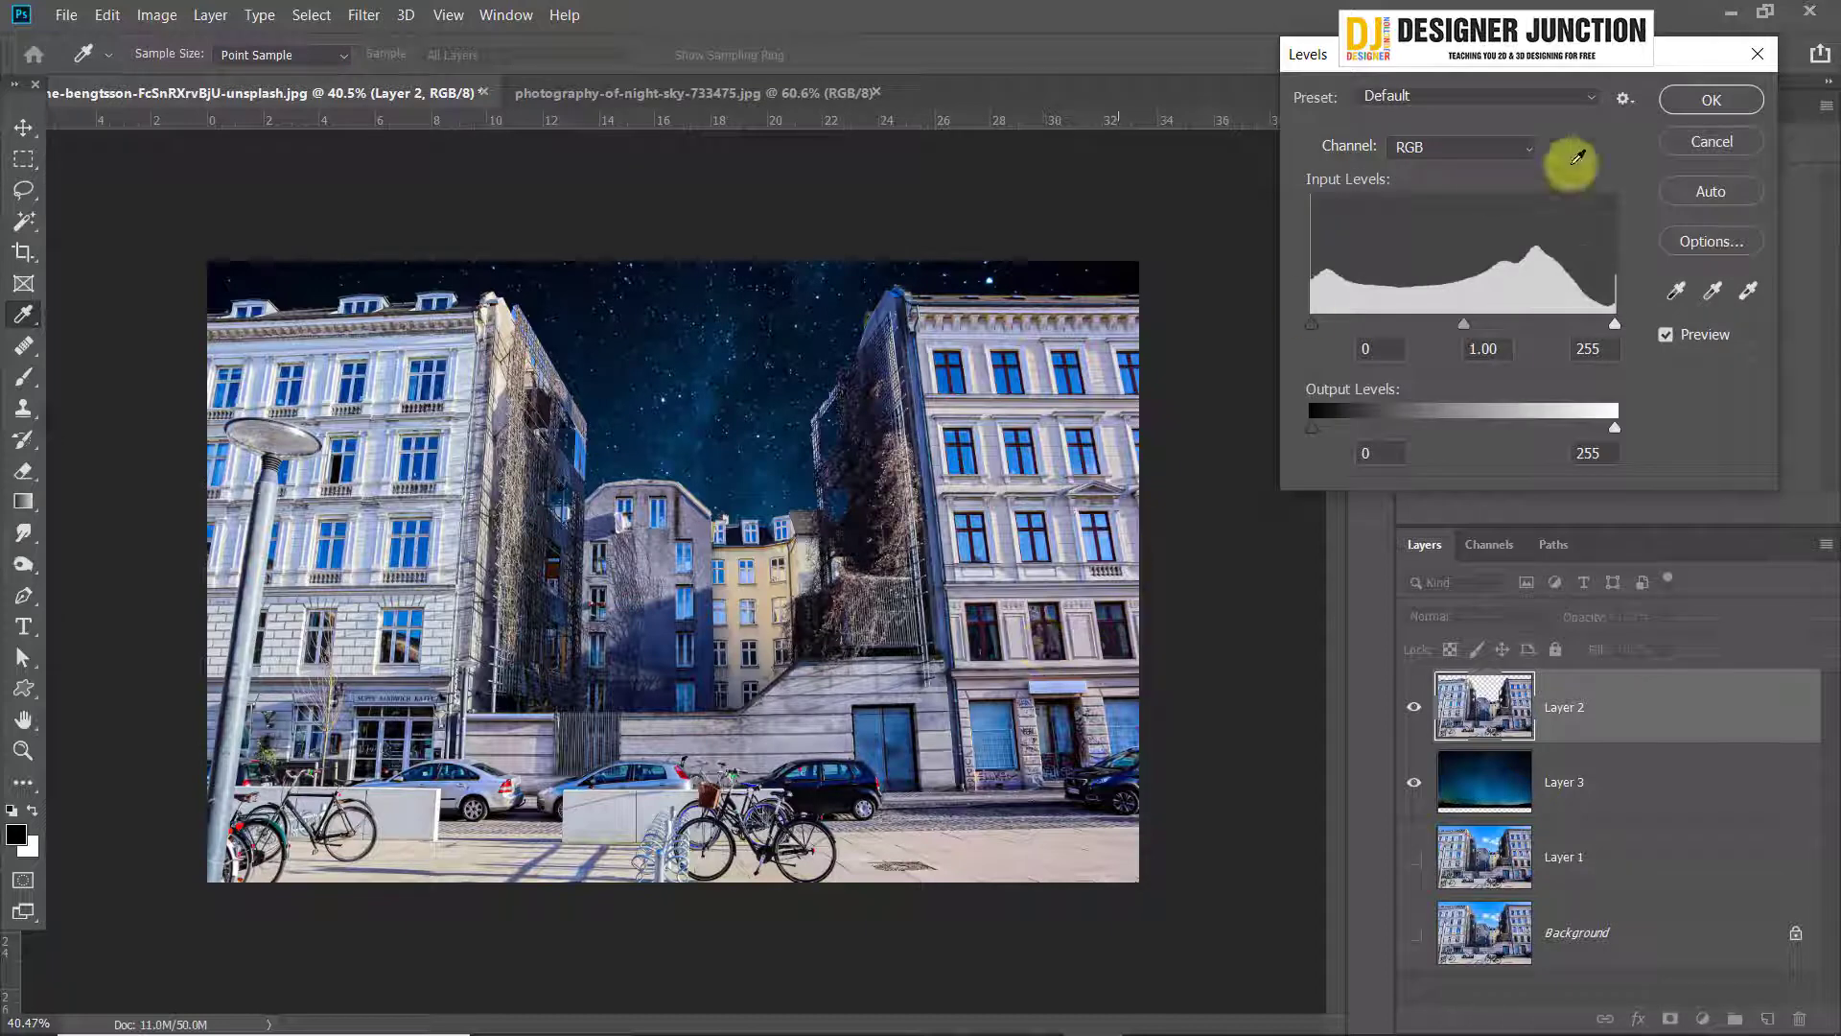
{"action": "left_click", "coordinate": [1770, 63]}
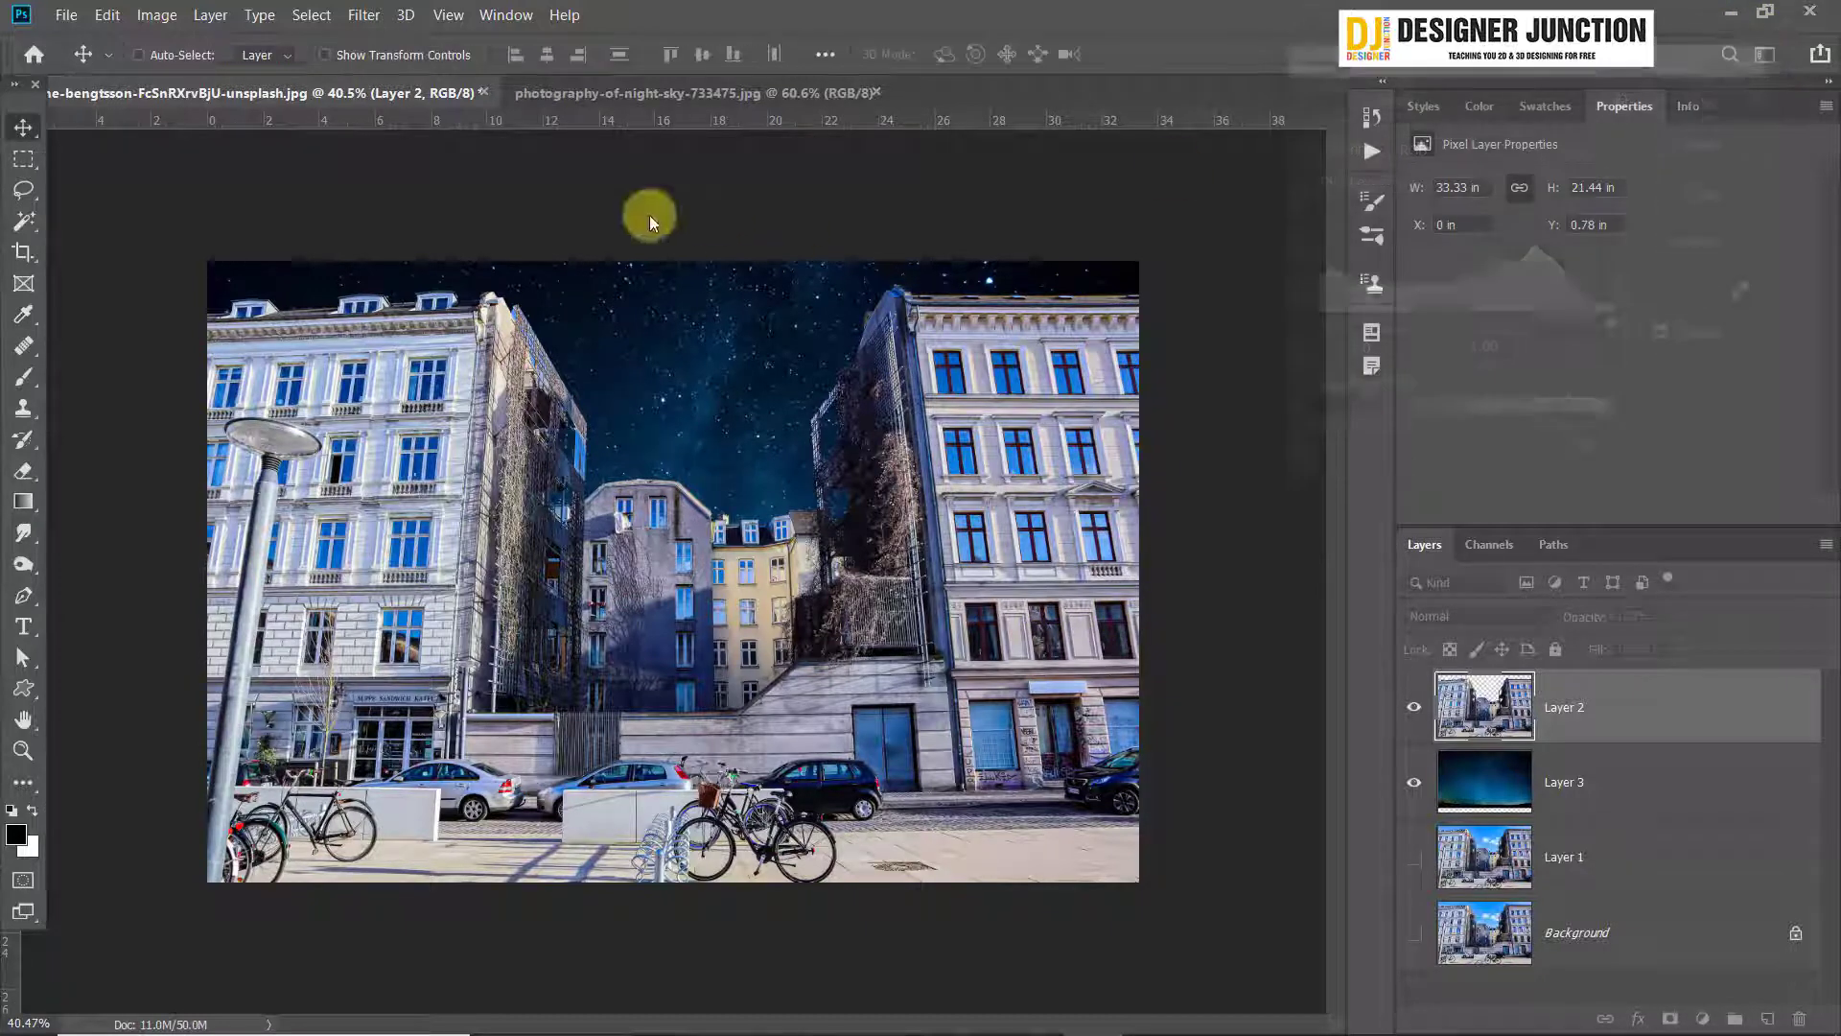
{"action": "left_click", "coordinate": [156, 14]}
{"action": "mouse_move", "coordinate": [255, 72]}
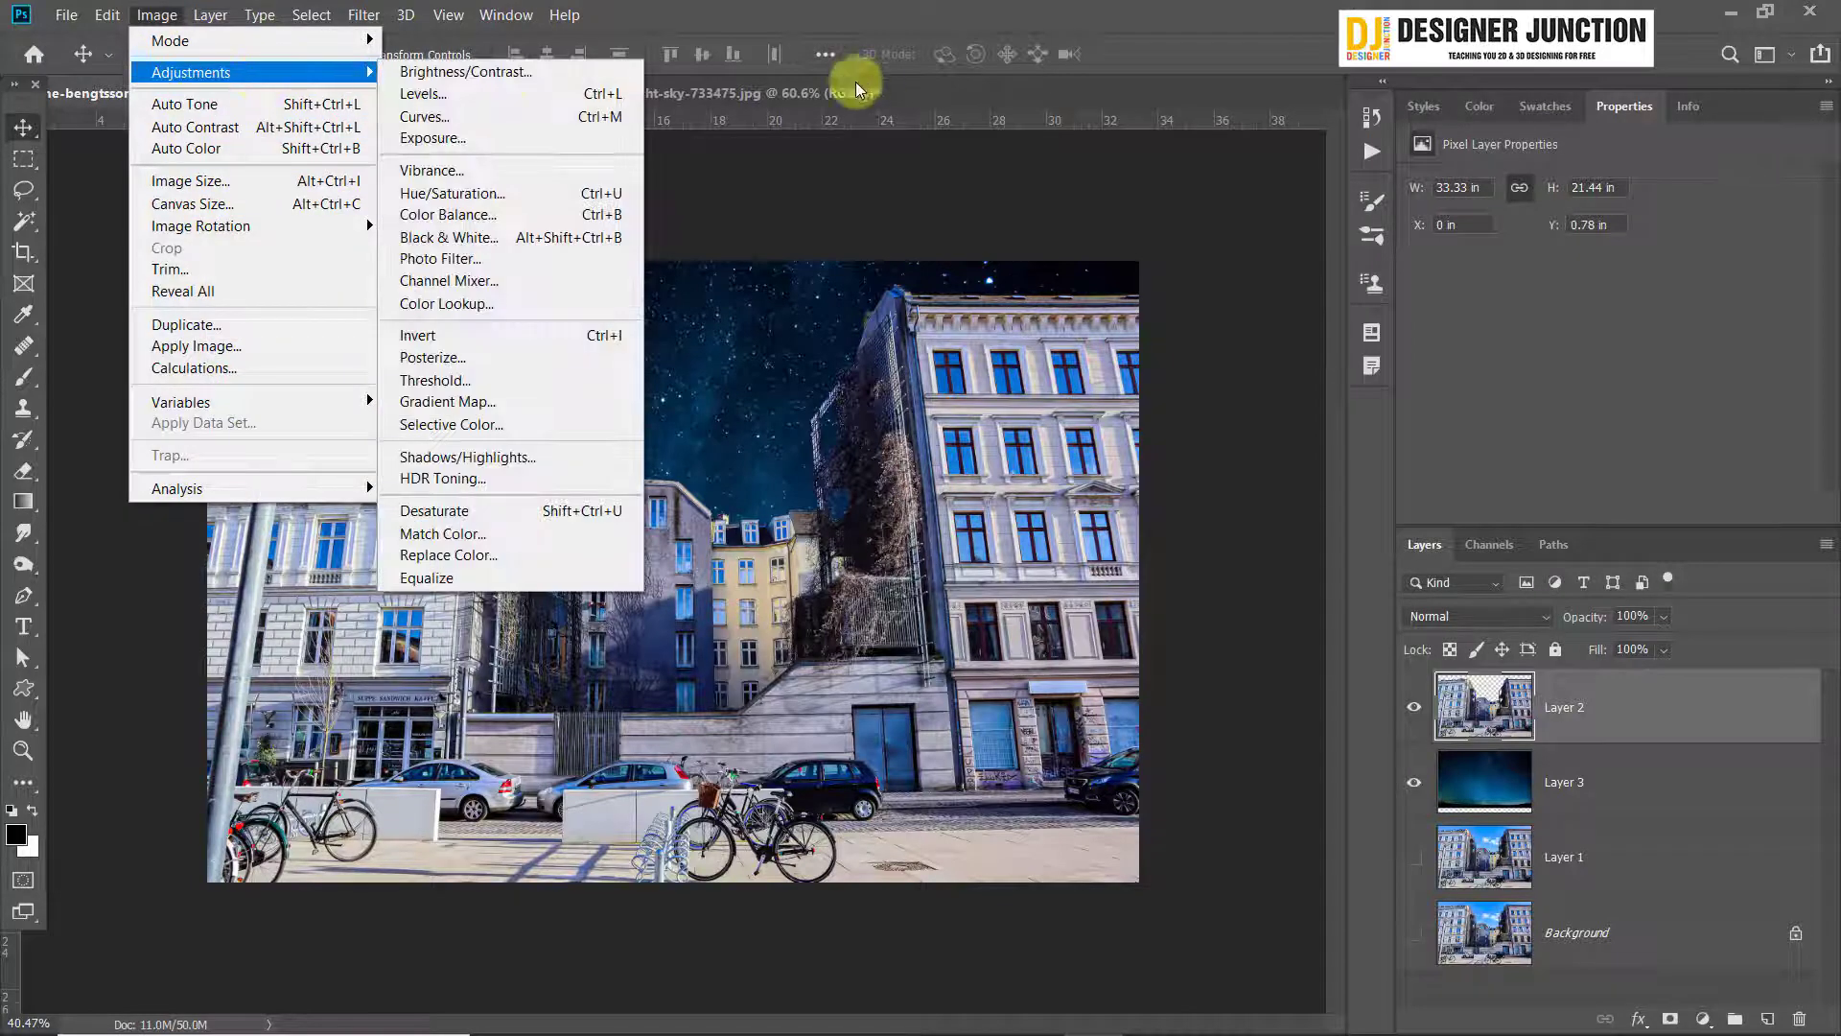
{"action": "left_click", "coordinate": [1342, 4]}
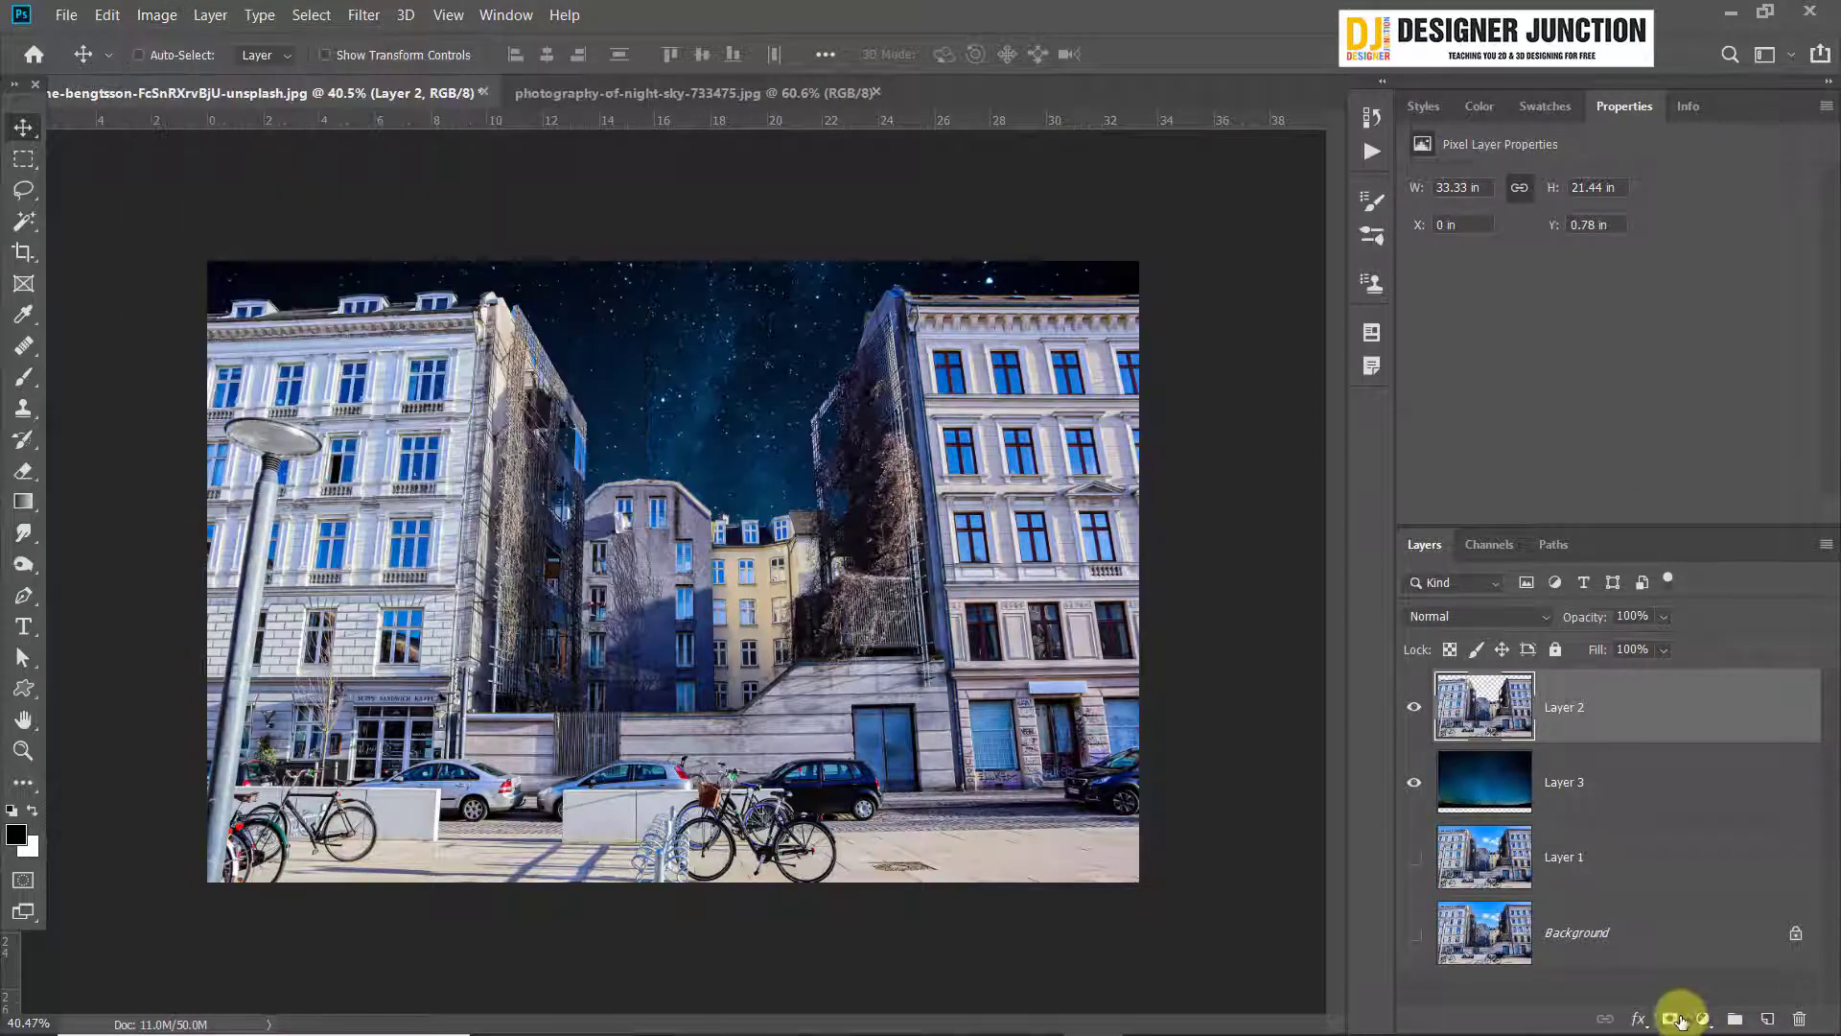
{"action": "left_click", "coordinate": [1674, 1018]}
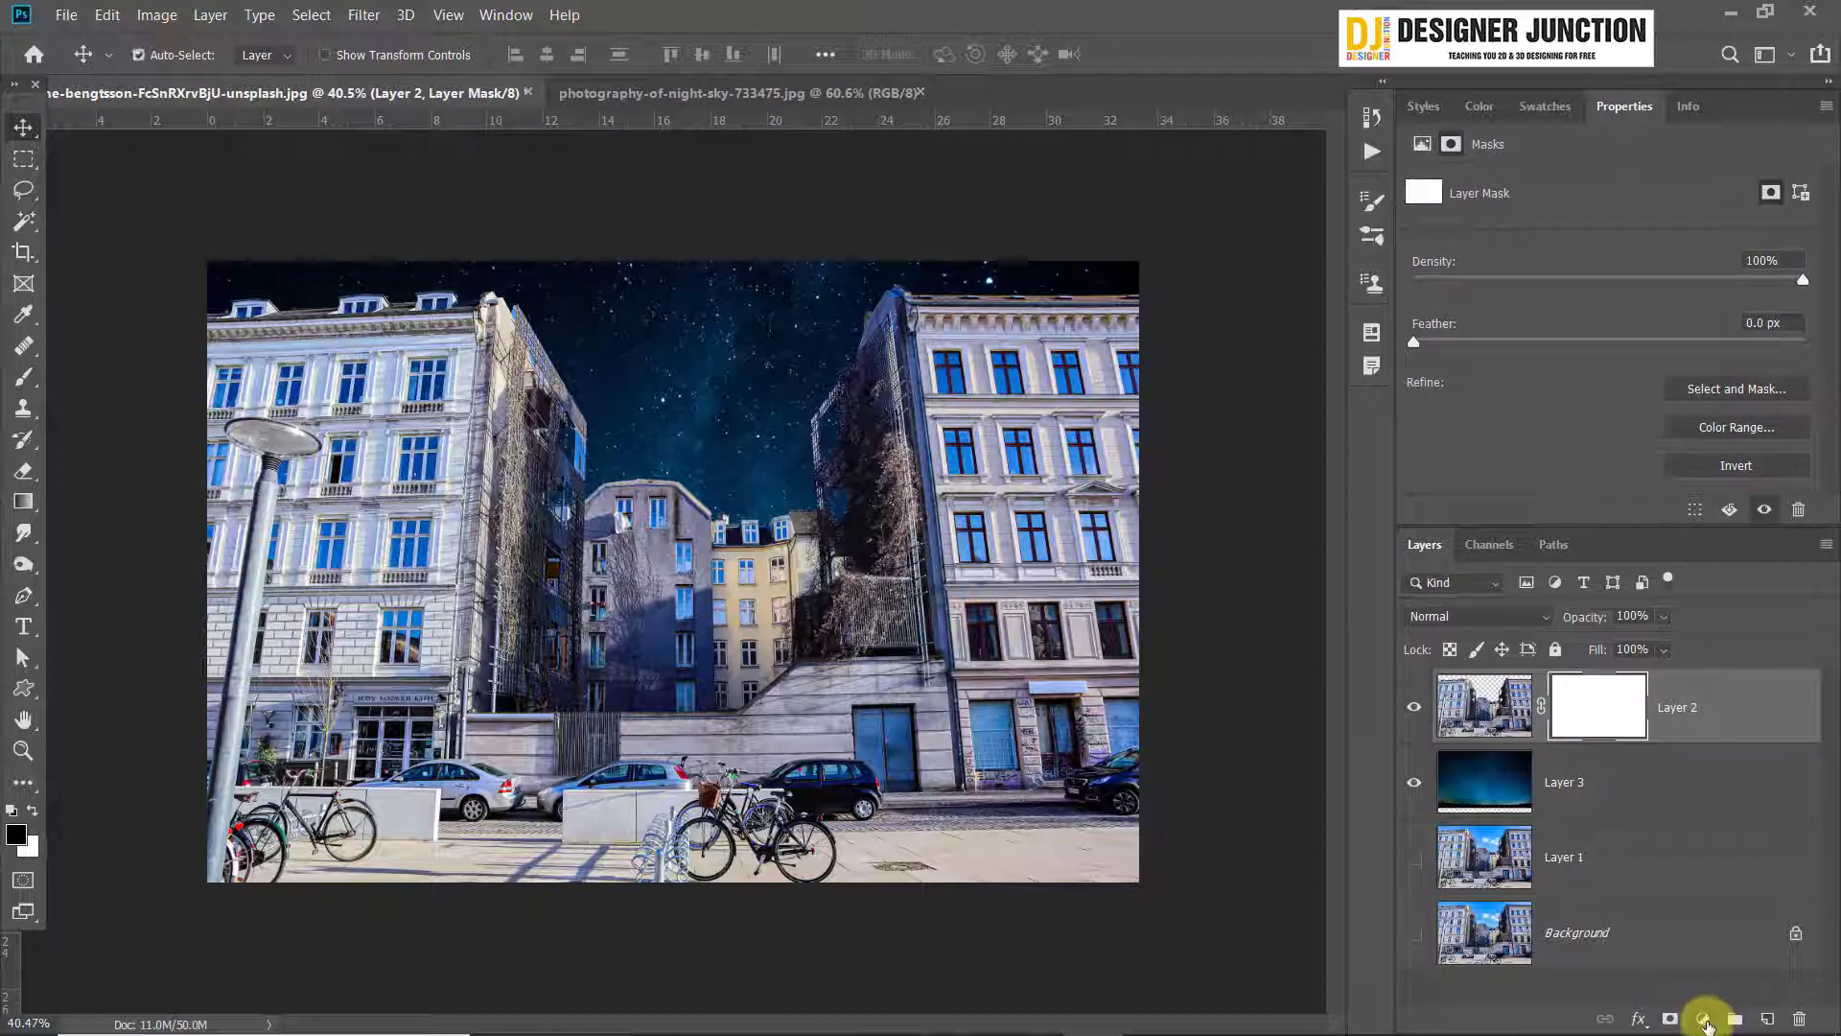
{"action": "key", "text": "ctrl+z"}
{"action": "left_click", "coordinate": [1705, 1018]}
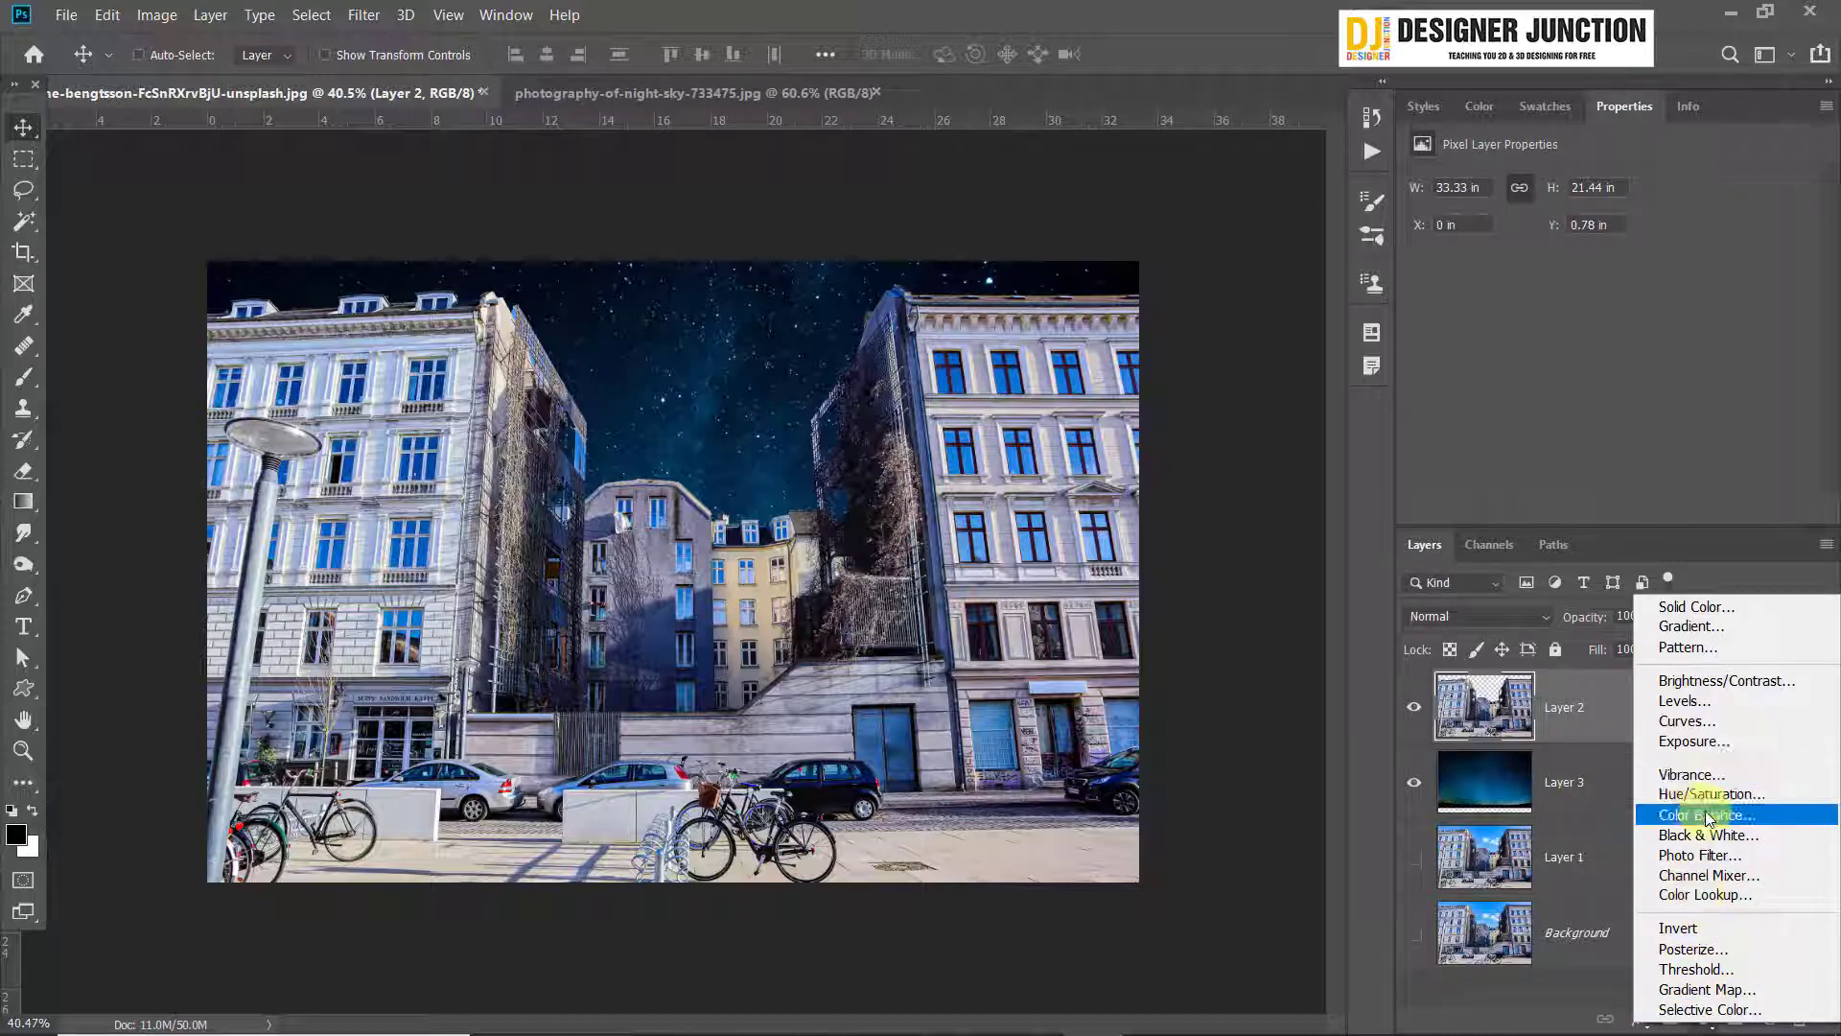
{"action": "left_click", "coordinate": [758, 12]}
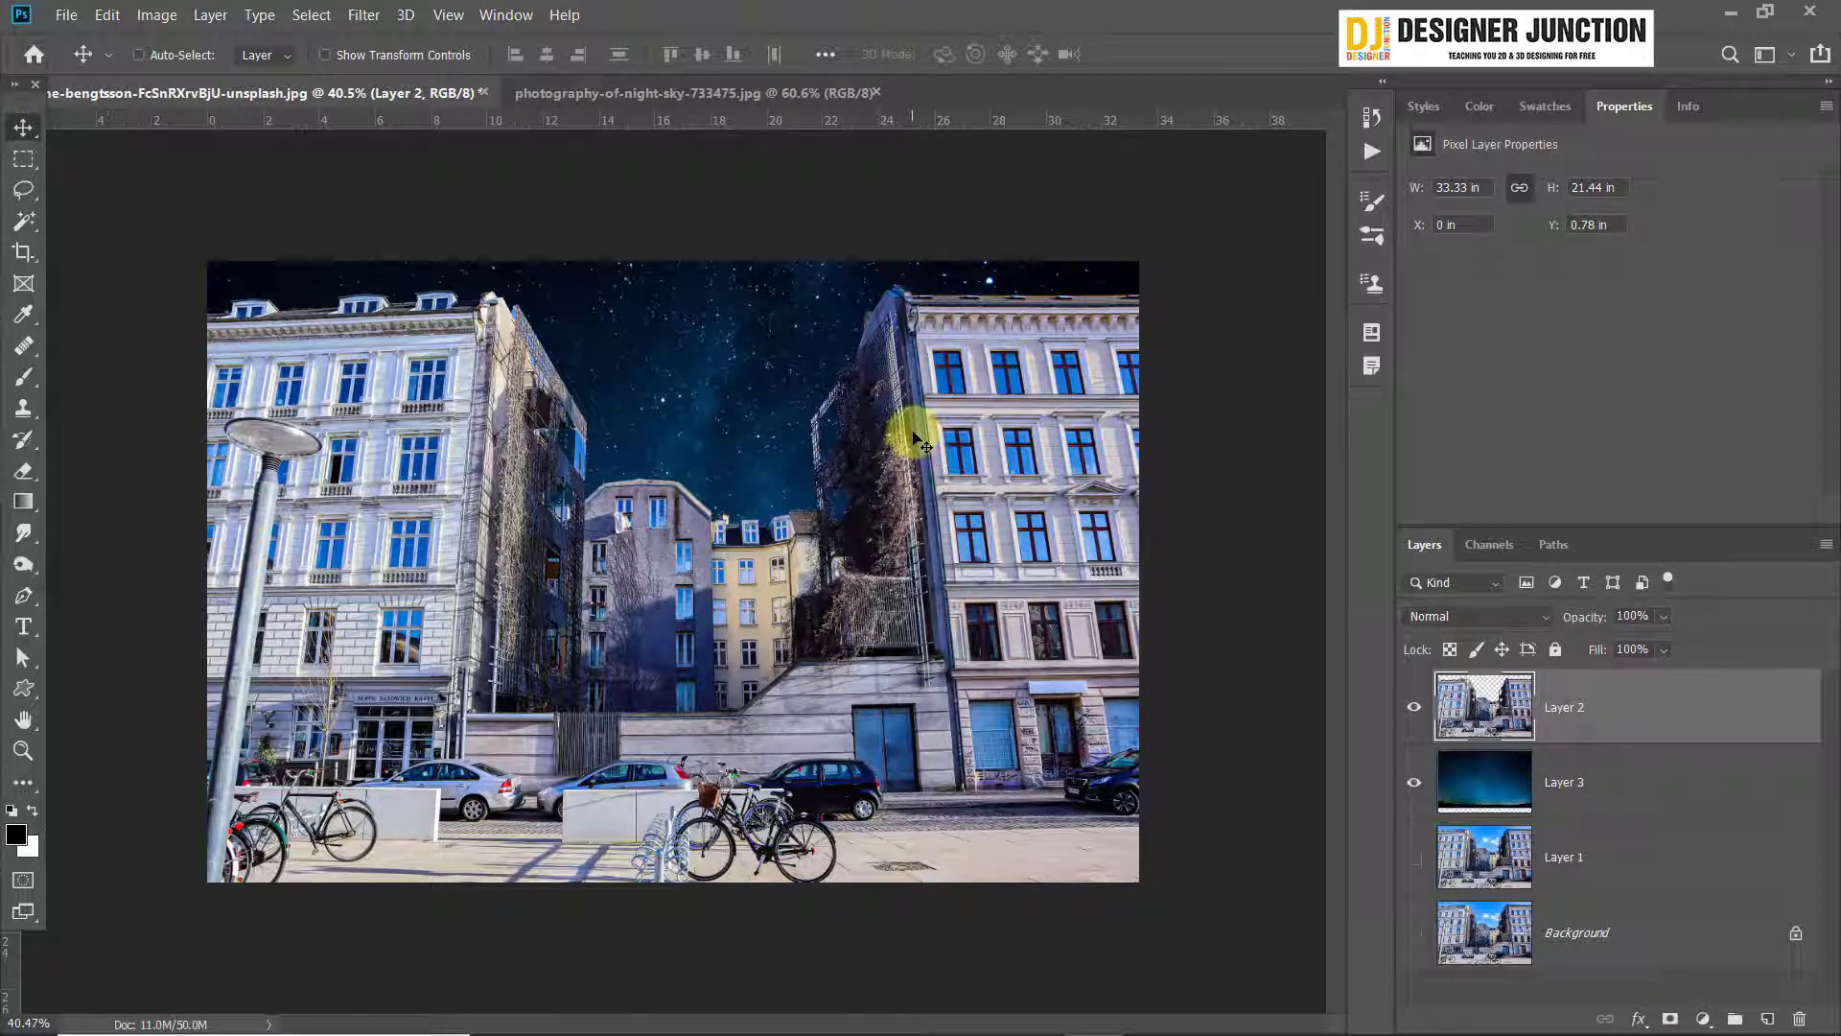
{"action": "key", "text": "ctrl+l"}
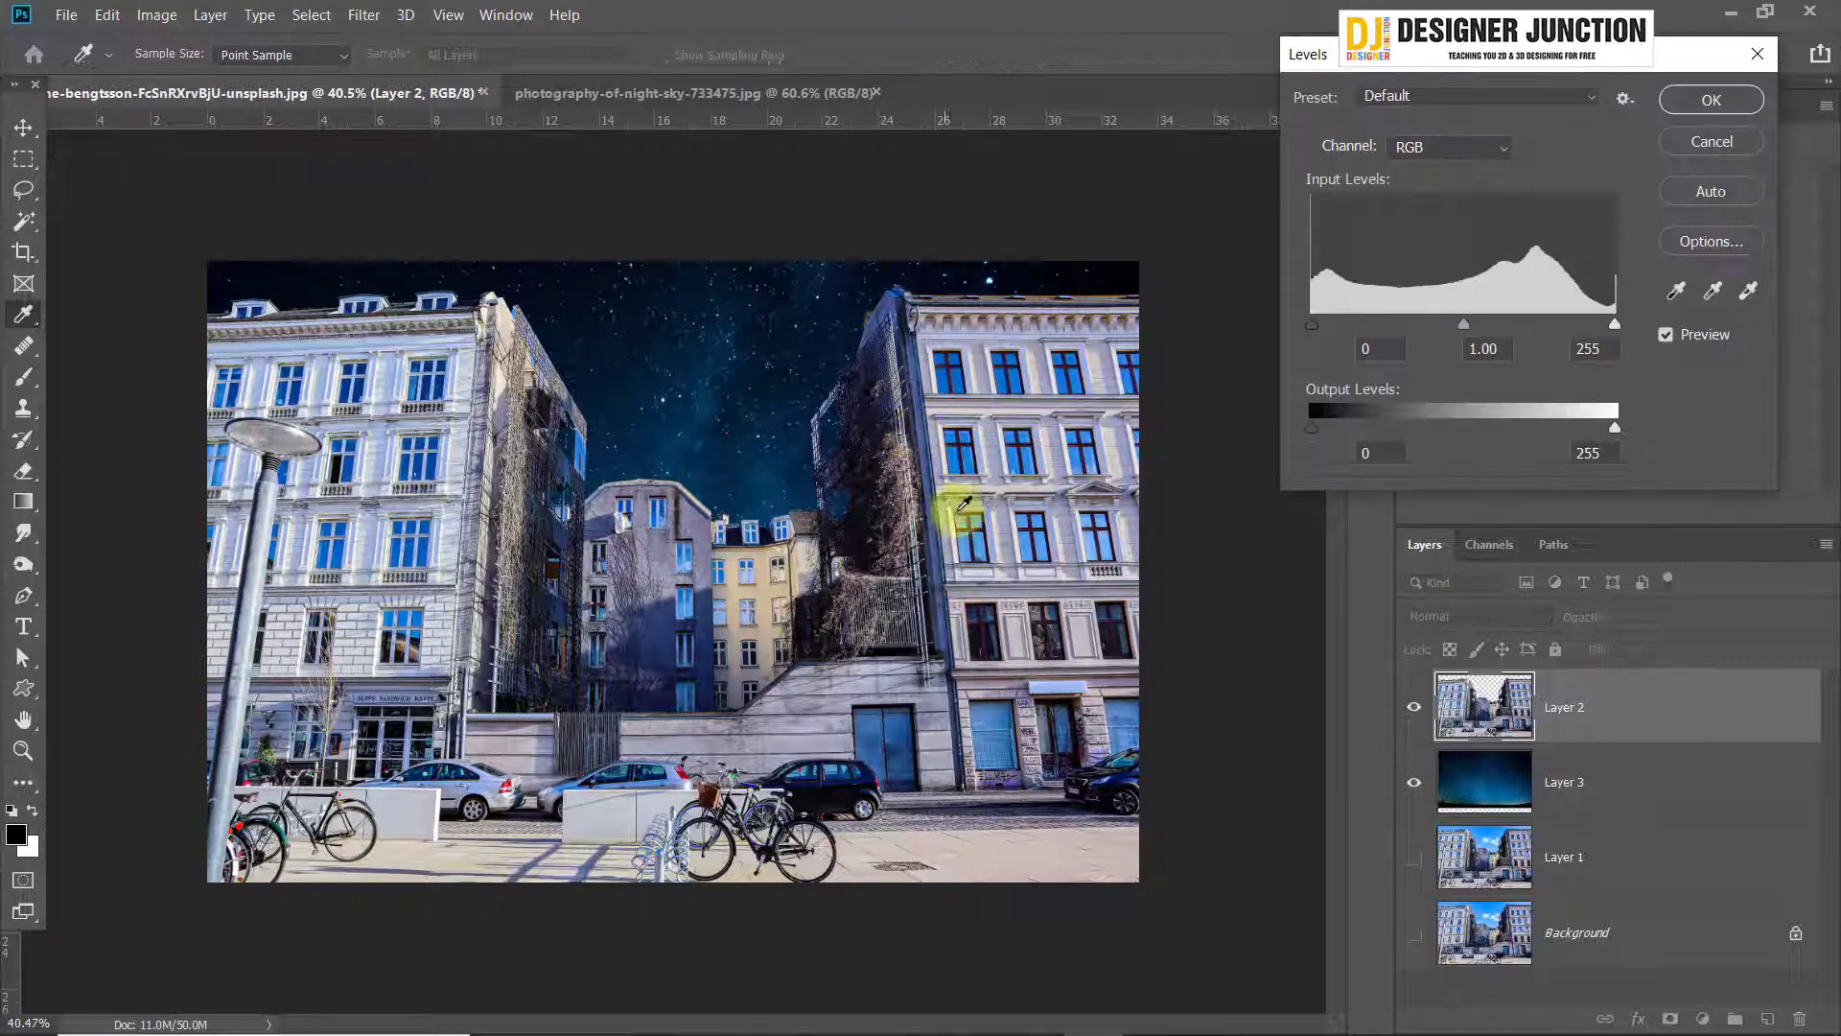
{"action": "left_click_drag", "start_coordinate": [1304, 63], "coordinate": [1237, 60]}
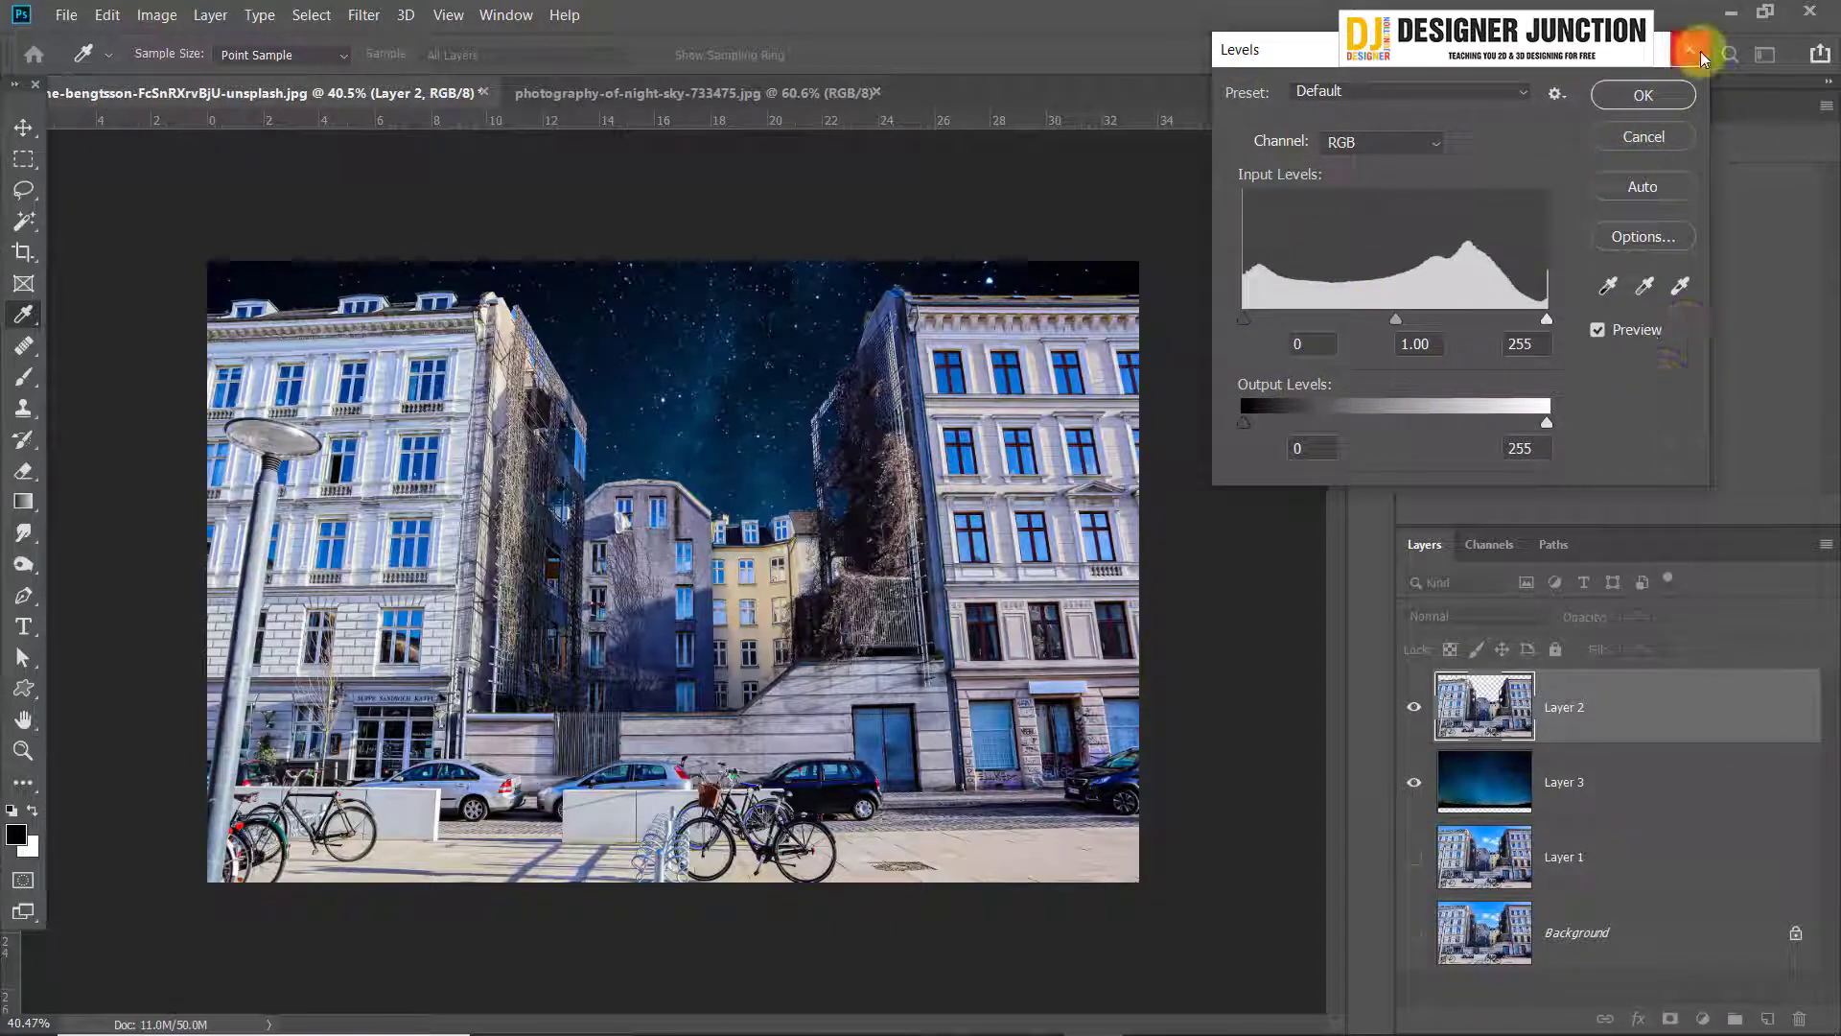
{"action": "left_click", "coordinate": [1643, 95]}
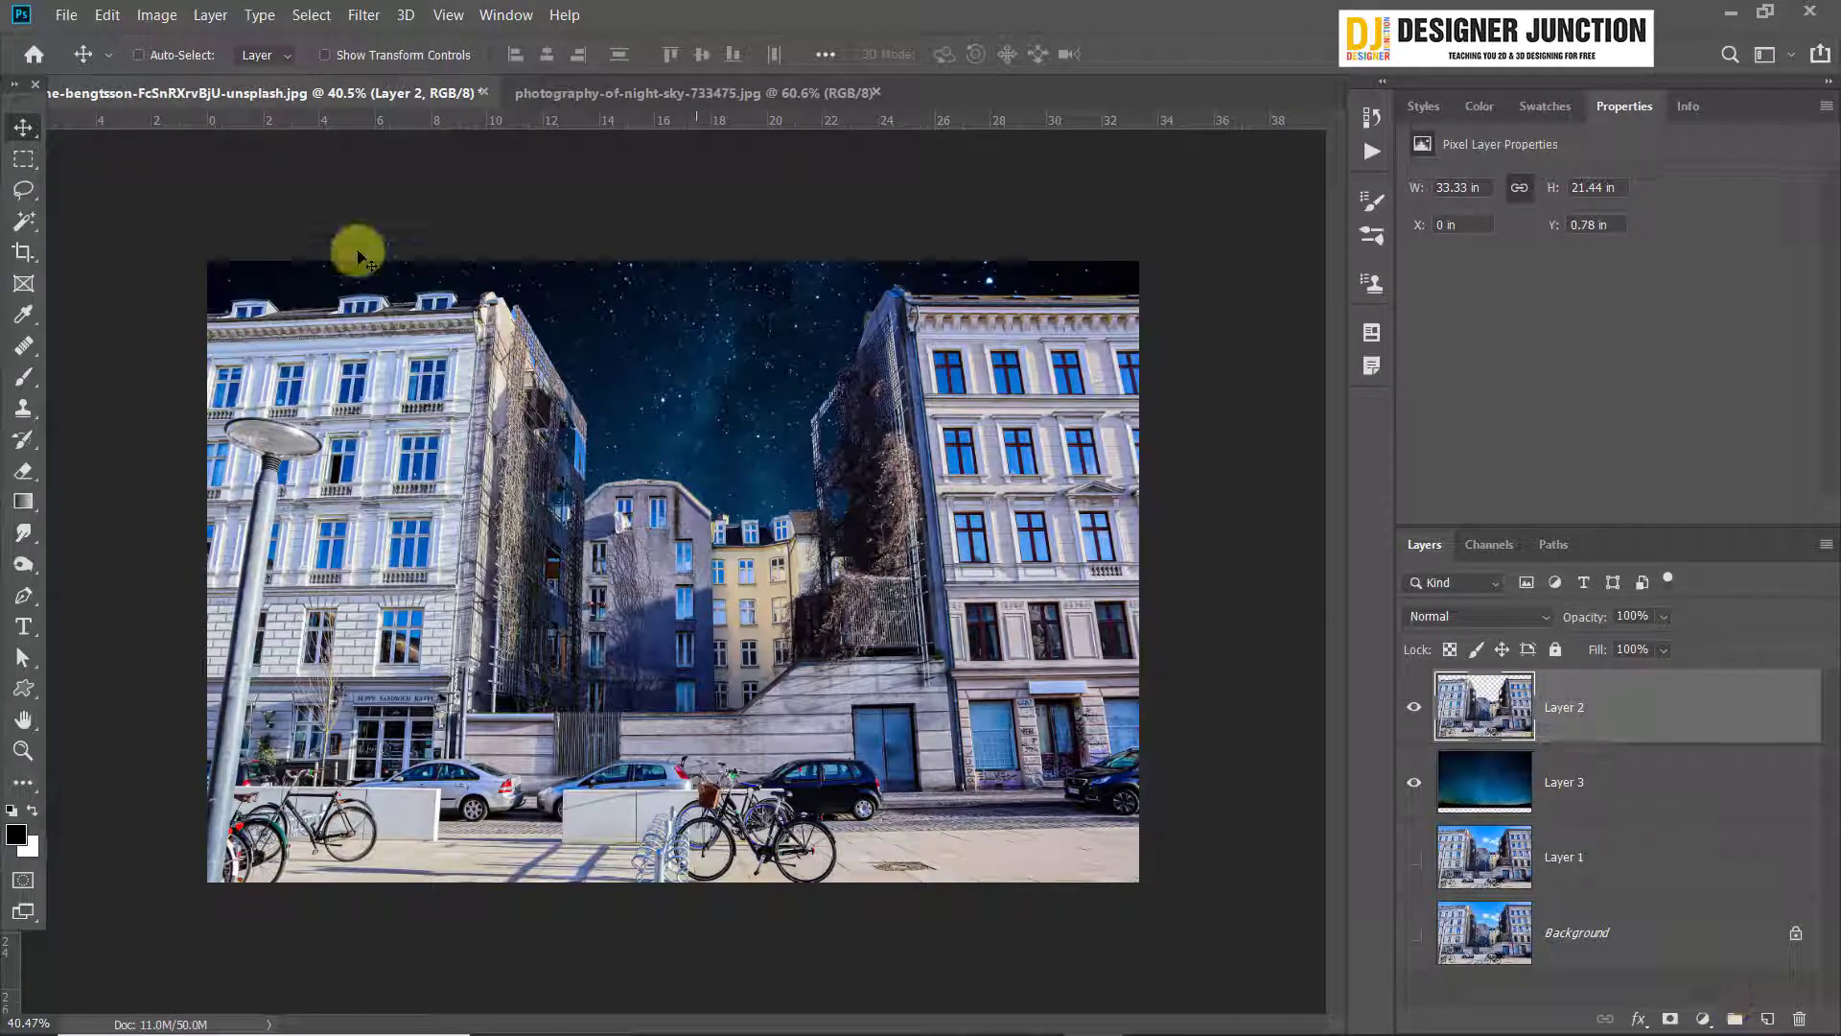
Darken the building cutout layer with Curves, lowering the RGB white point to output 63 and pulling the midtones slightly below the line
{"action": "left_click", "coordinate": [156, 15]}
{"action": "mouse_move", "coordinate": [205, 72]}
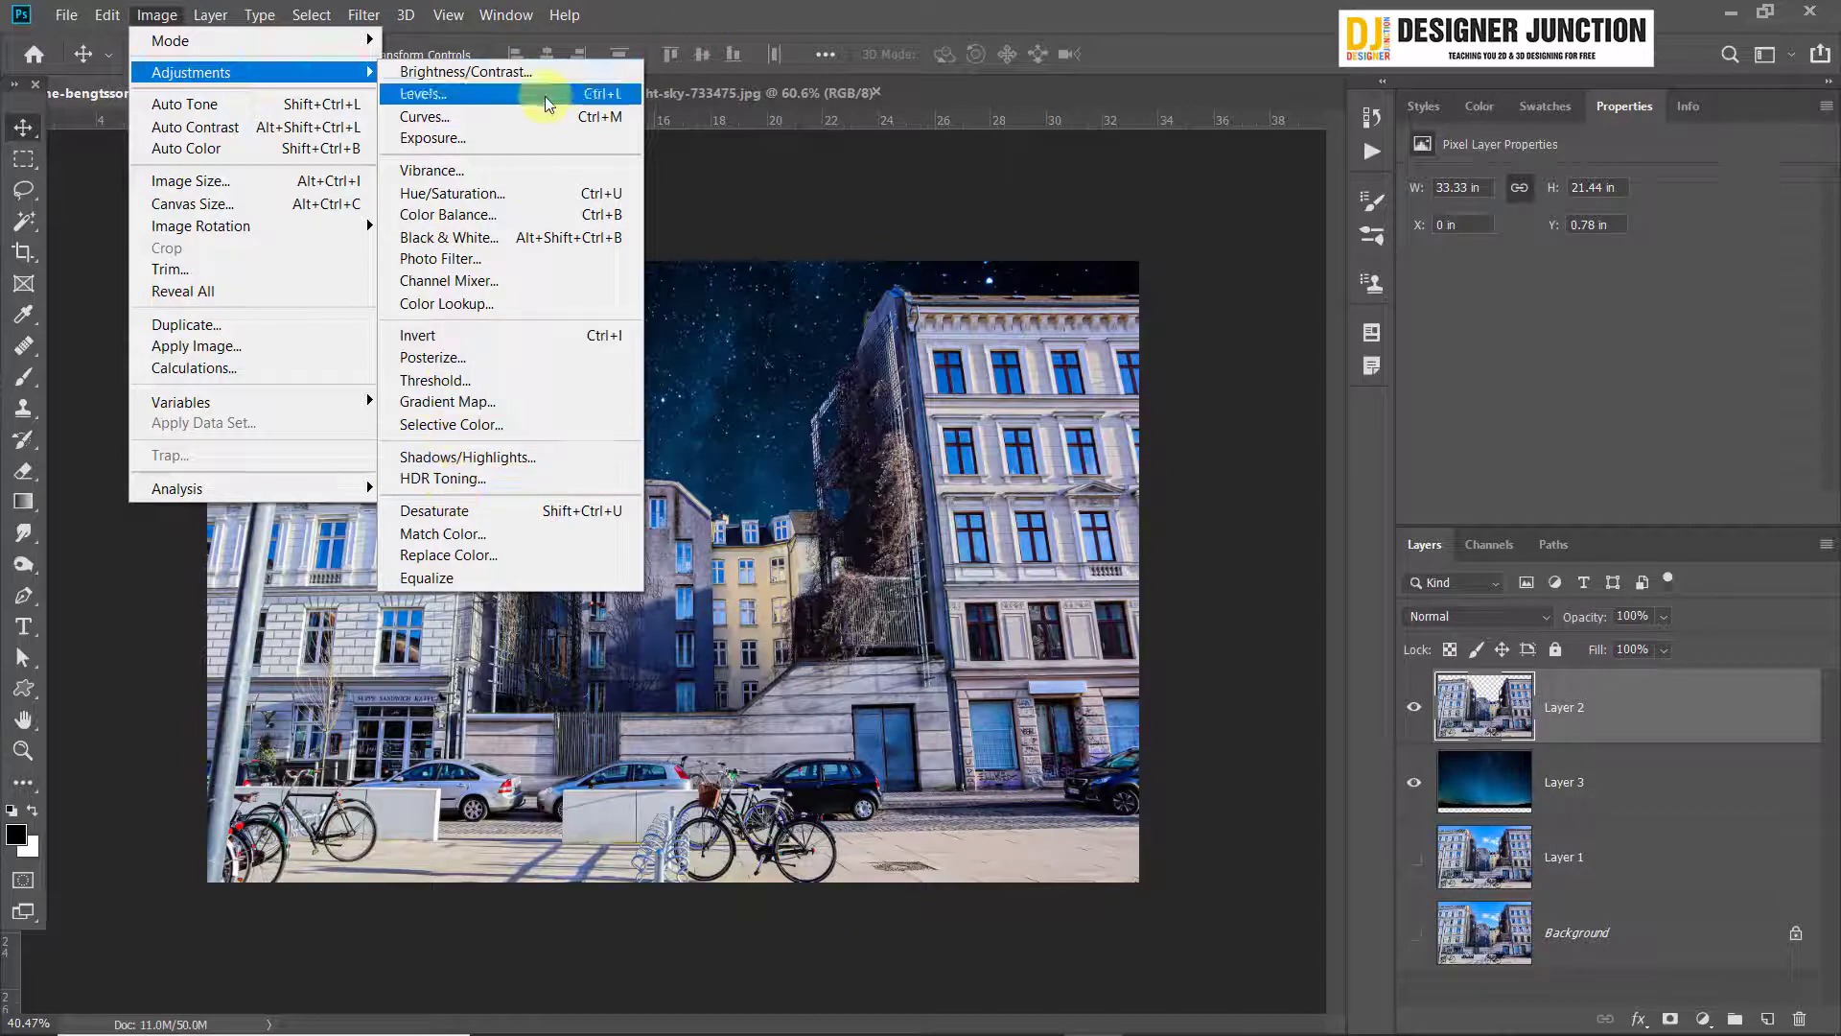
{"action": "left_click", "coordinate": [510, 117]}
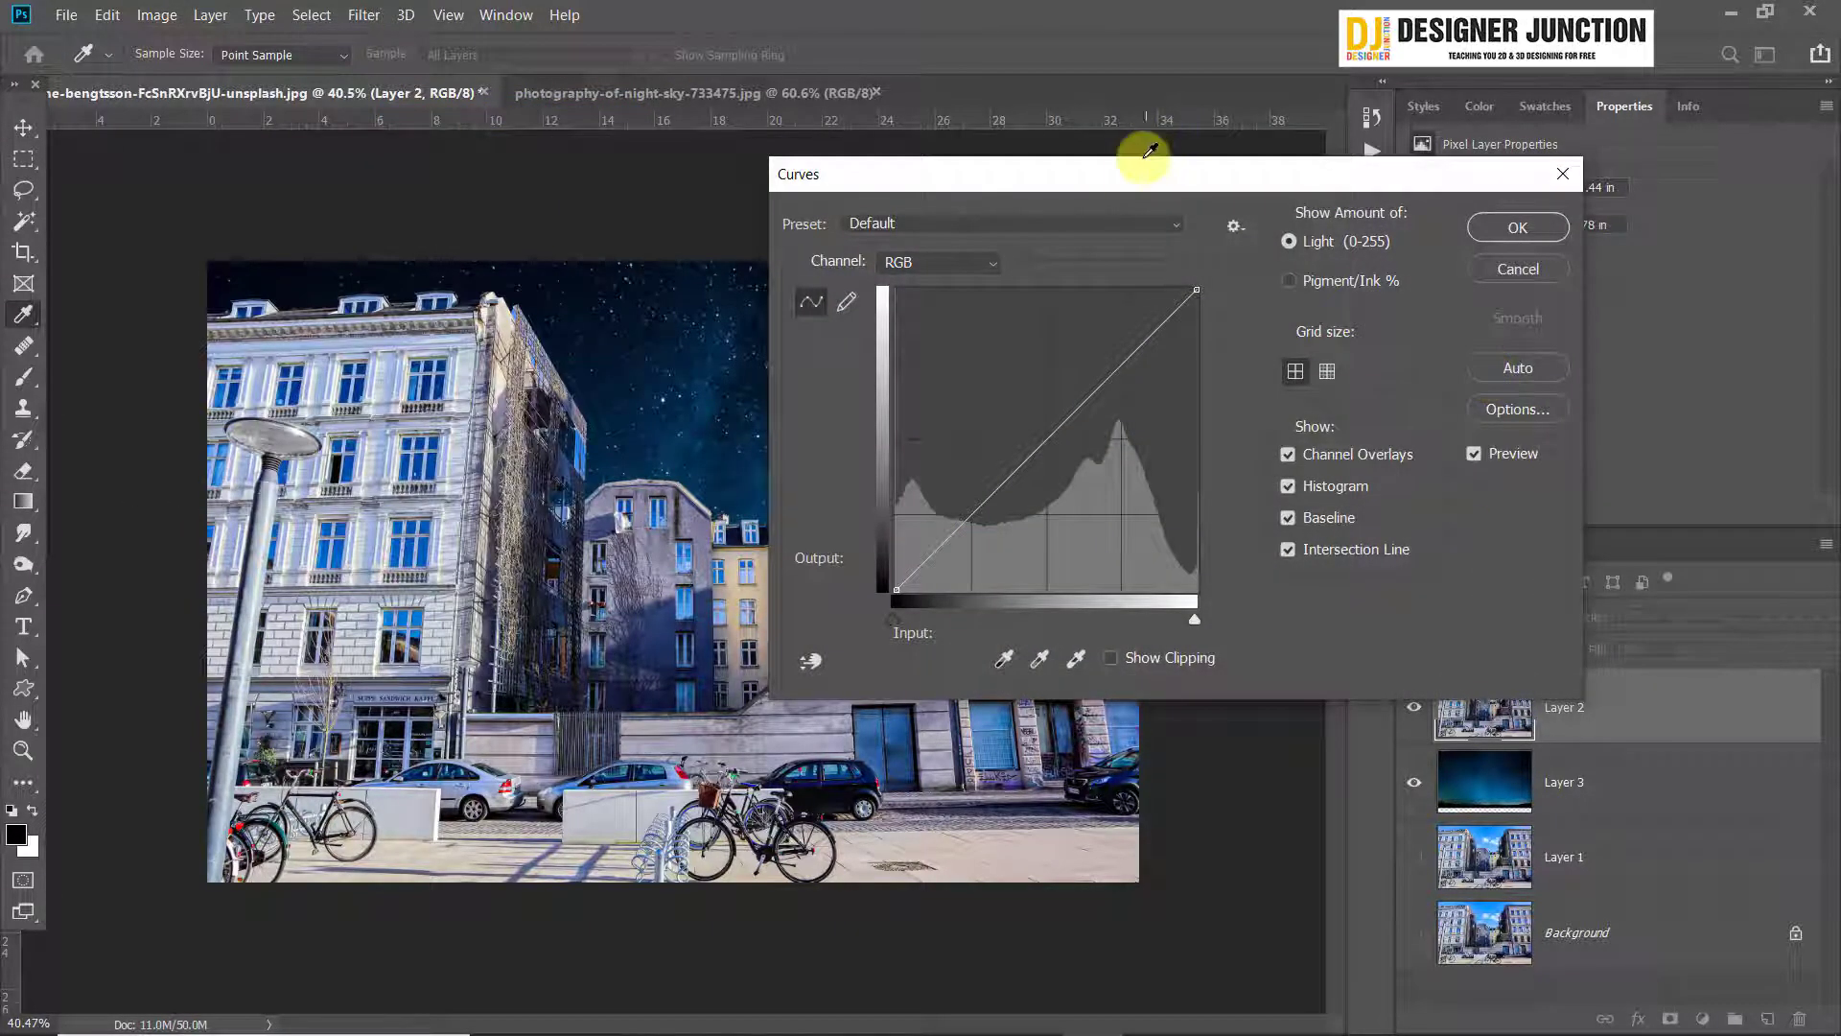
{"action": "left_click_drag", "start_coordinate": [1150, 173], "coordinate": [1380, 41]}
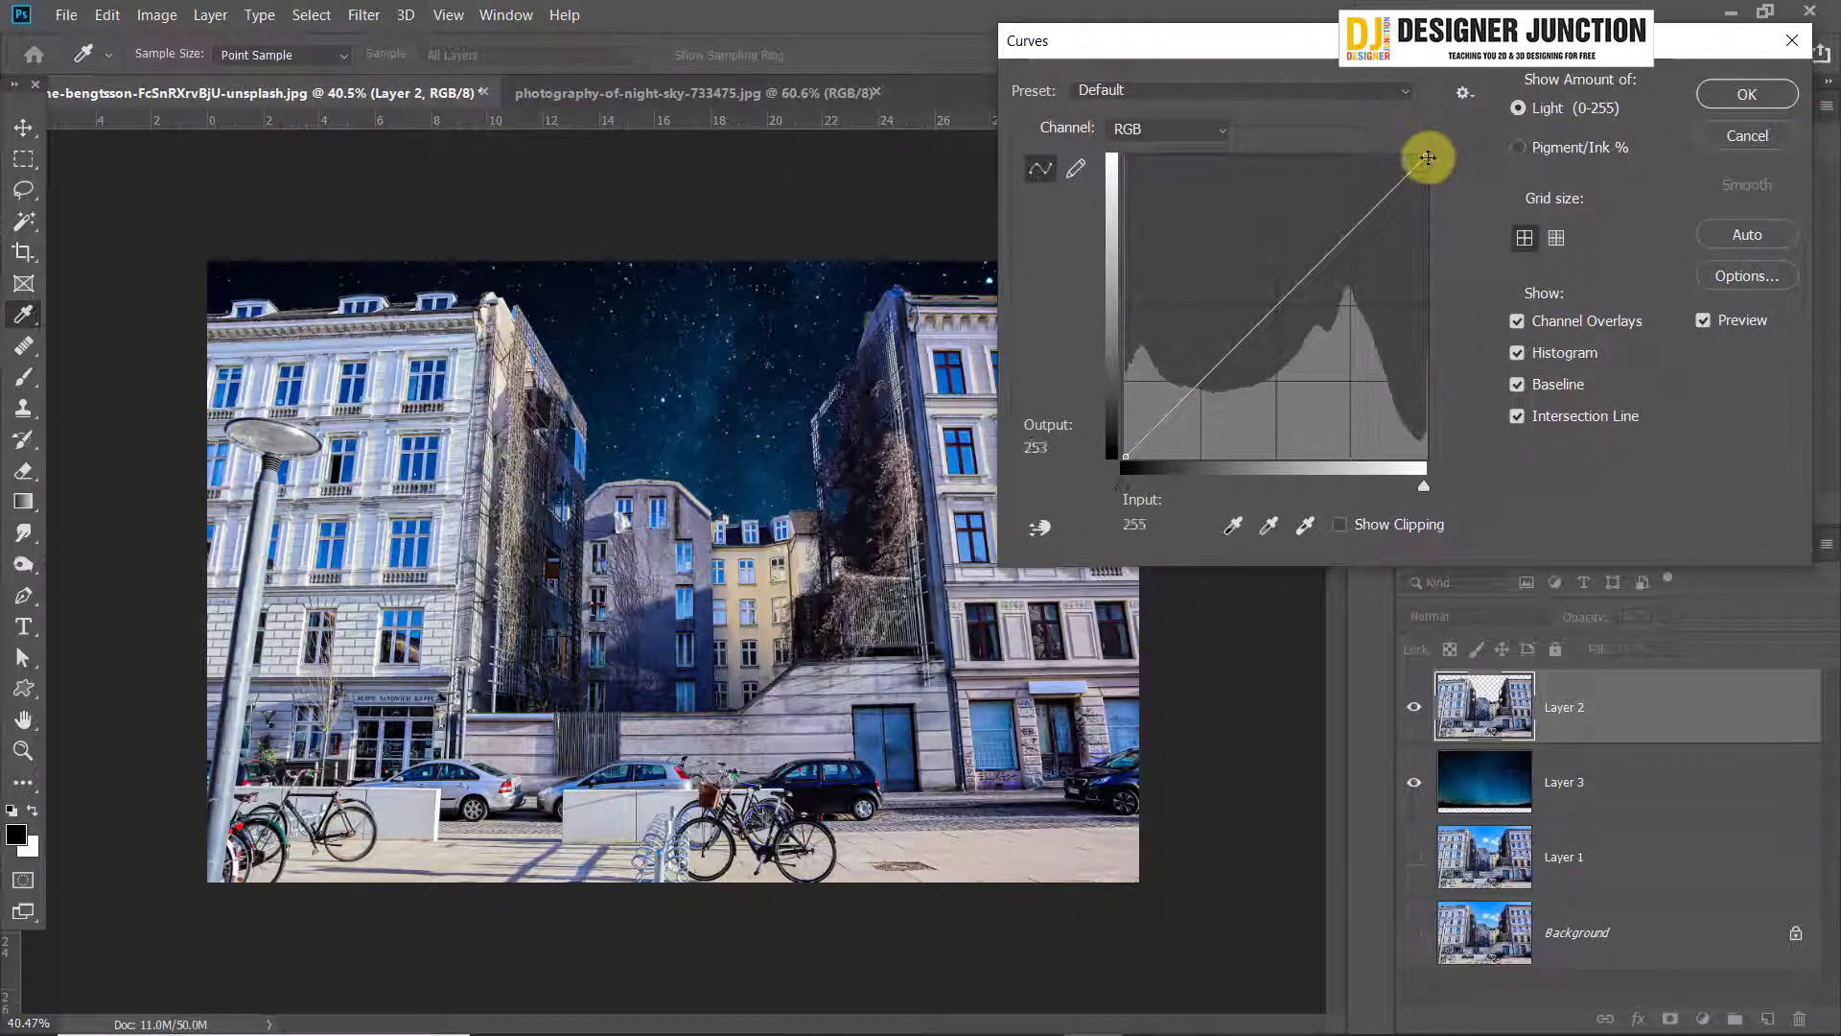
{"action": "left_click_drag", "start_coordinate": [1428, 156], "coordinate": [1424, 384]}
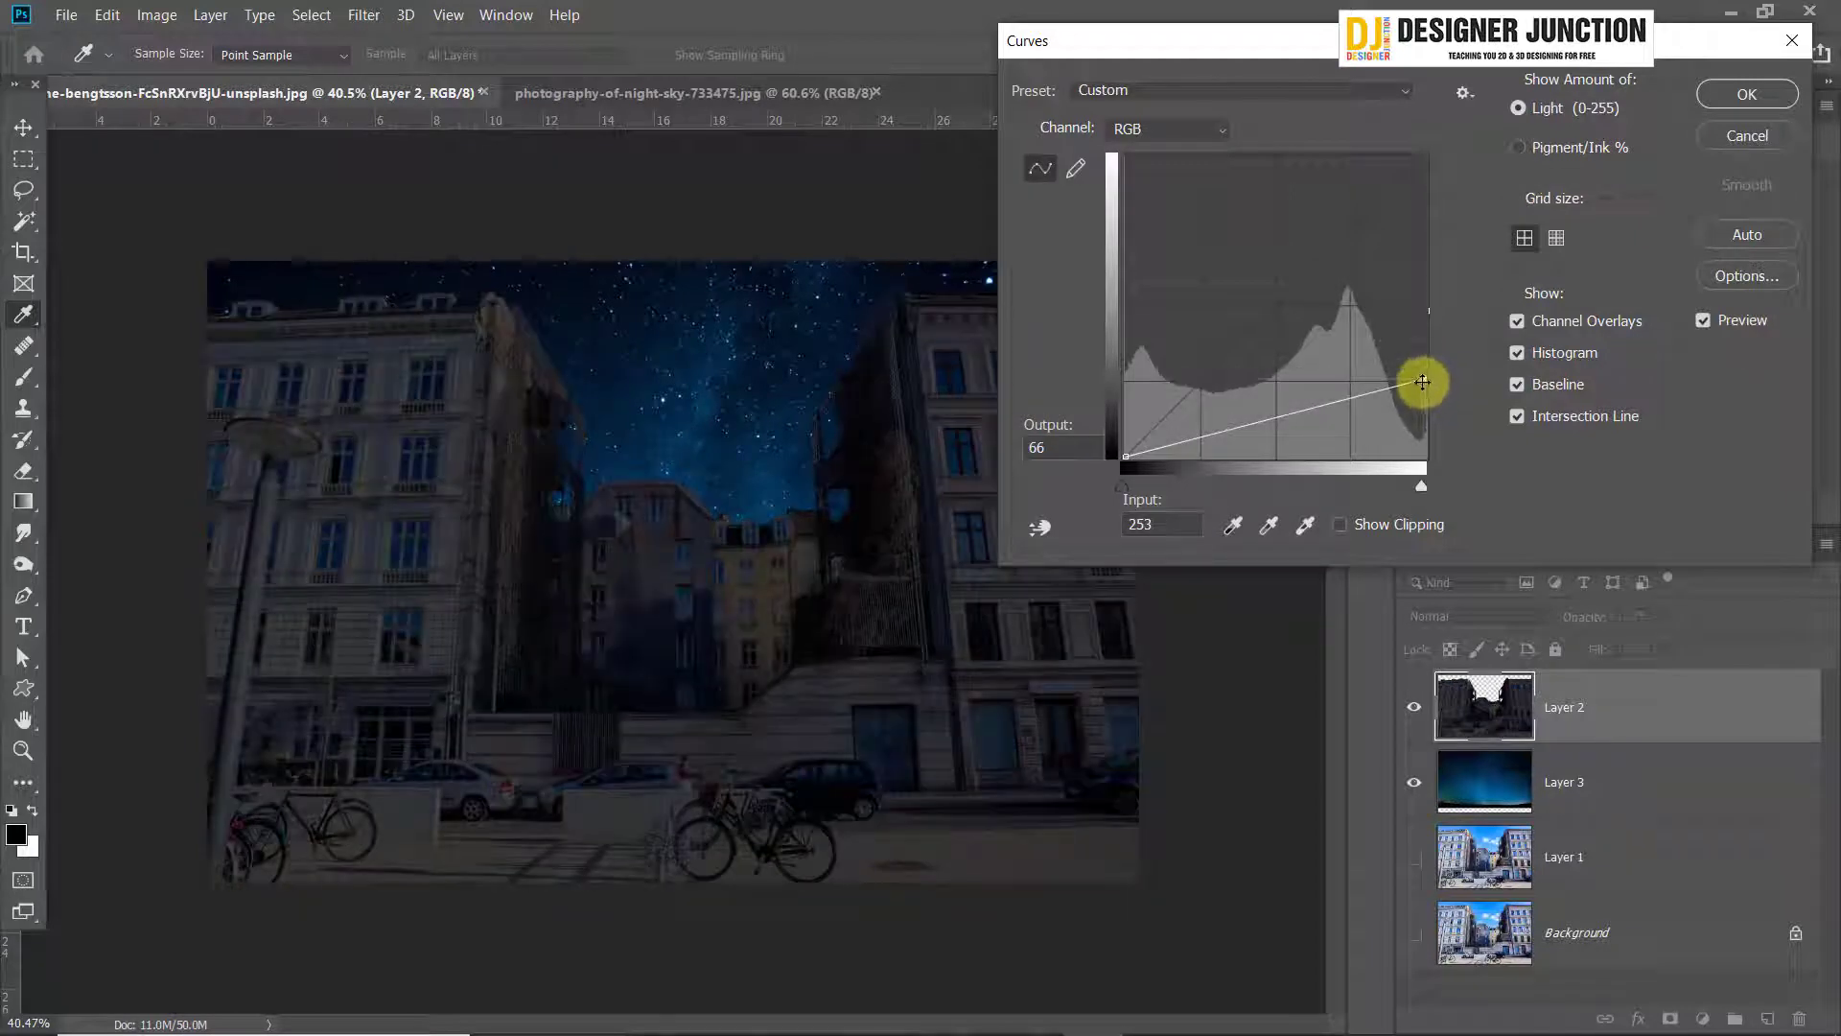
{"action": "left_click_drag", "start_coordinate": [1008, 42], "coordinate": [1192, 68]}
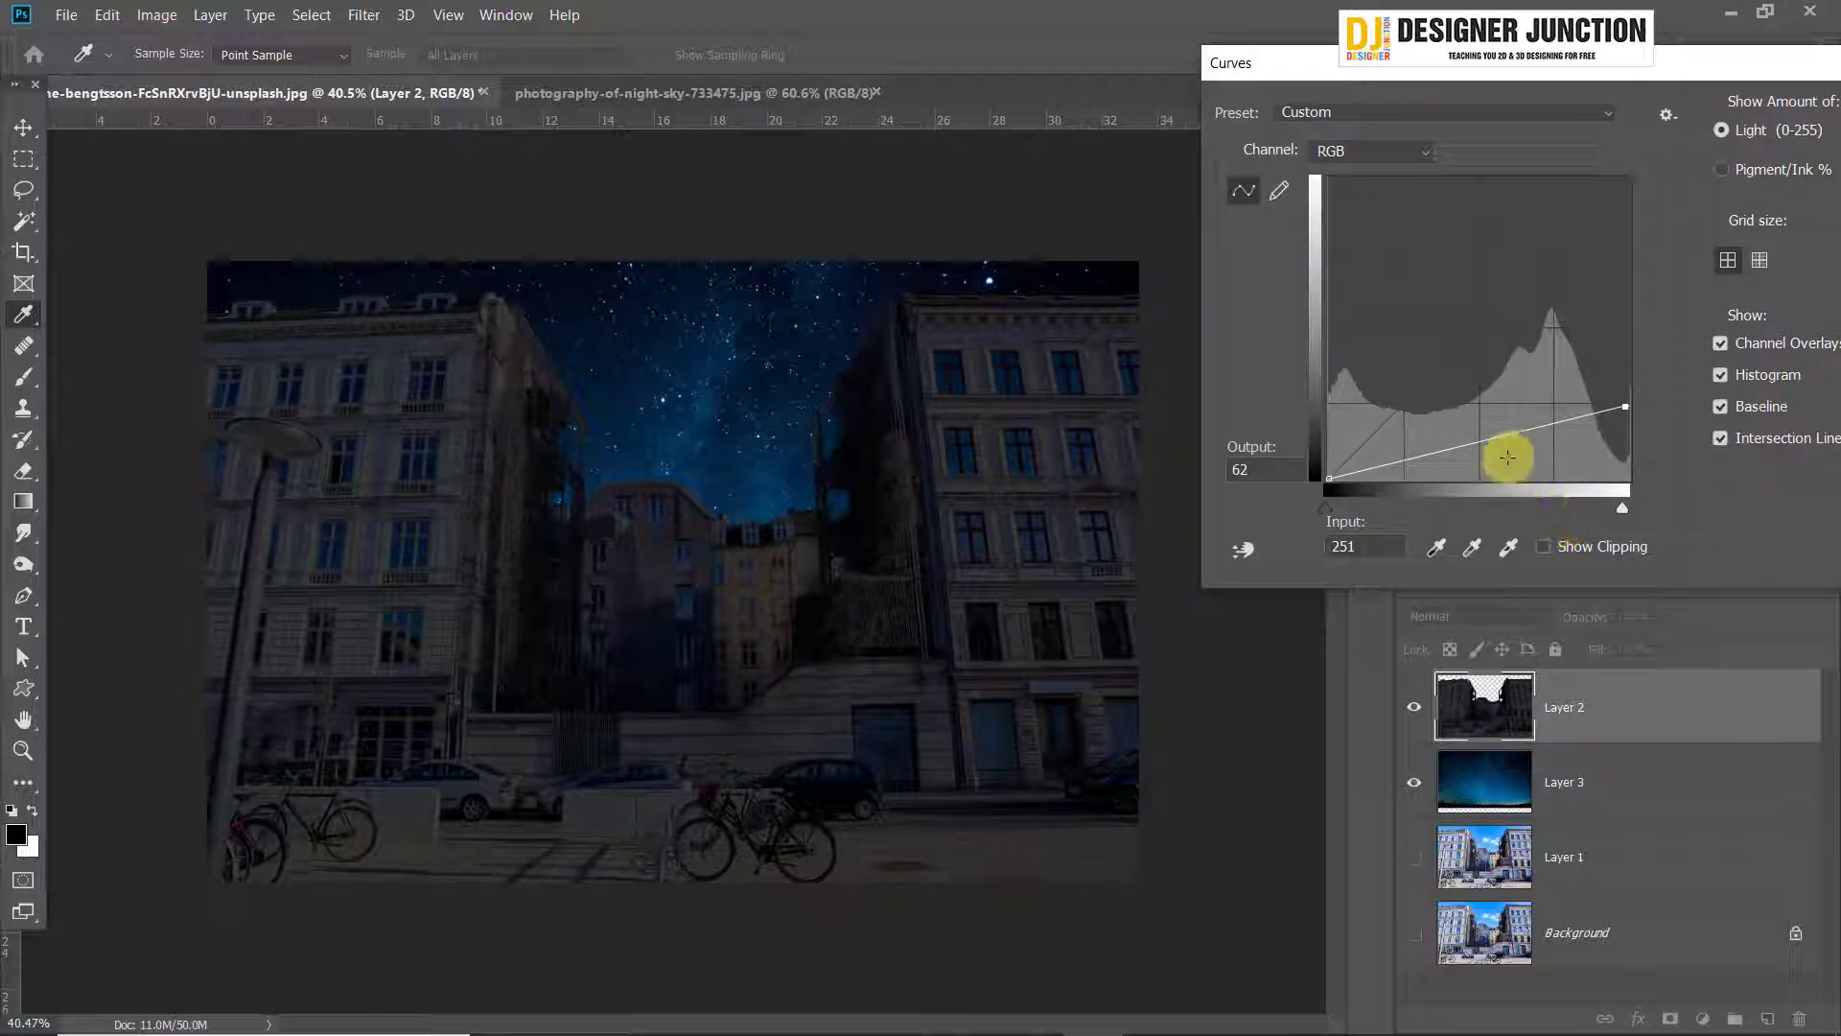
{"action": "mouse_move", "coordinate": [1495, 439]}
{"action": "left_mouse_down"}
{"action": "mouse_move", "coordinate": [1499, 467]}
{"action": "mouse_move", "coordinate": [1489, 425]}
{"action": "mouse_move", "coordinate": [1504, 468]}
{"action": "left_mouse_up"}
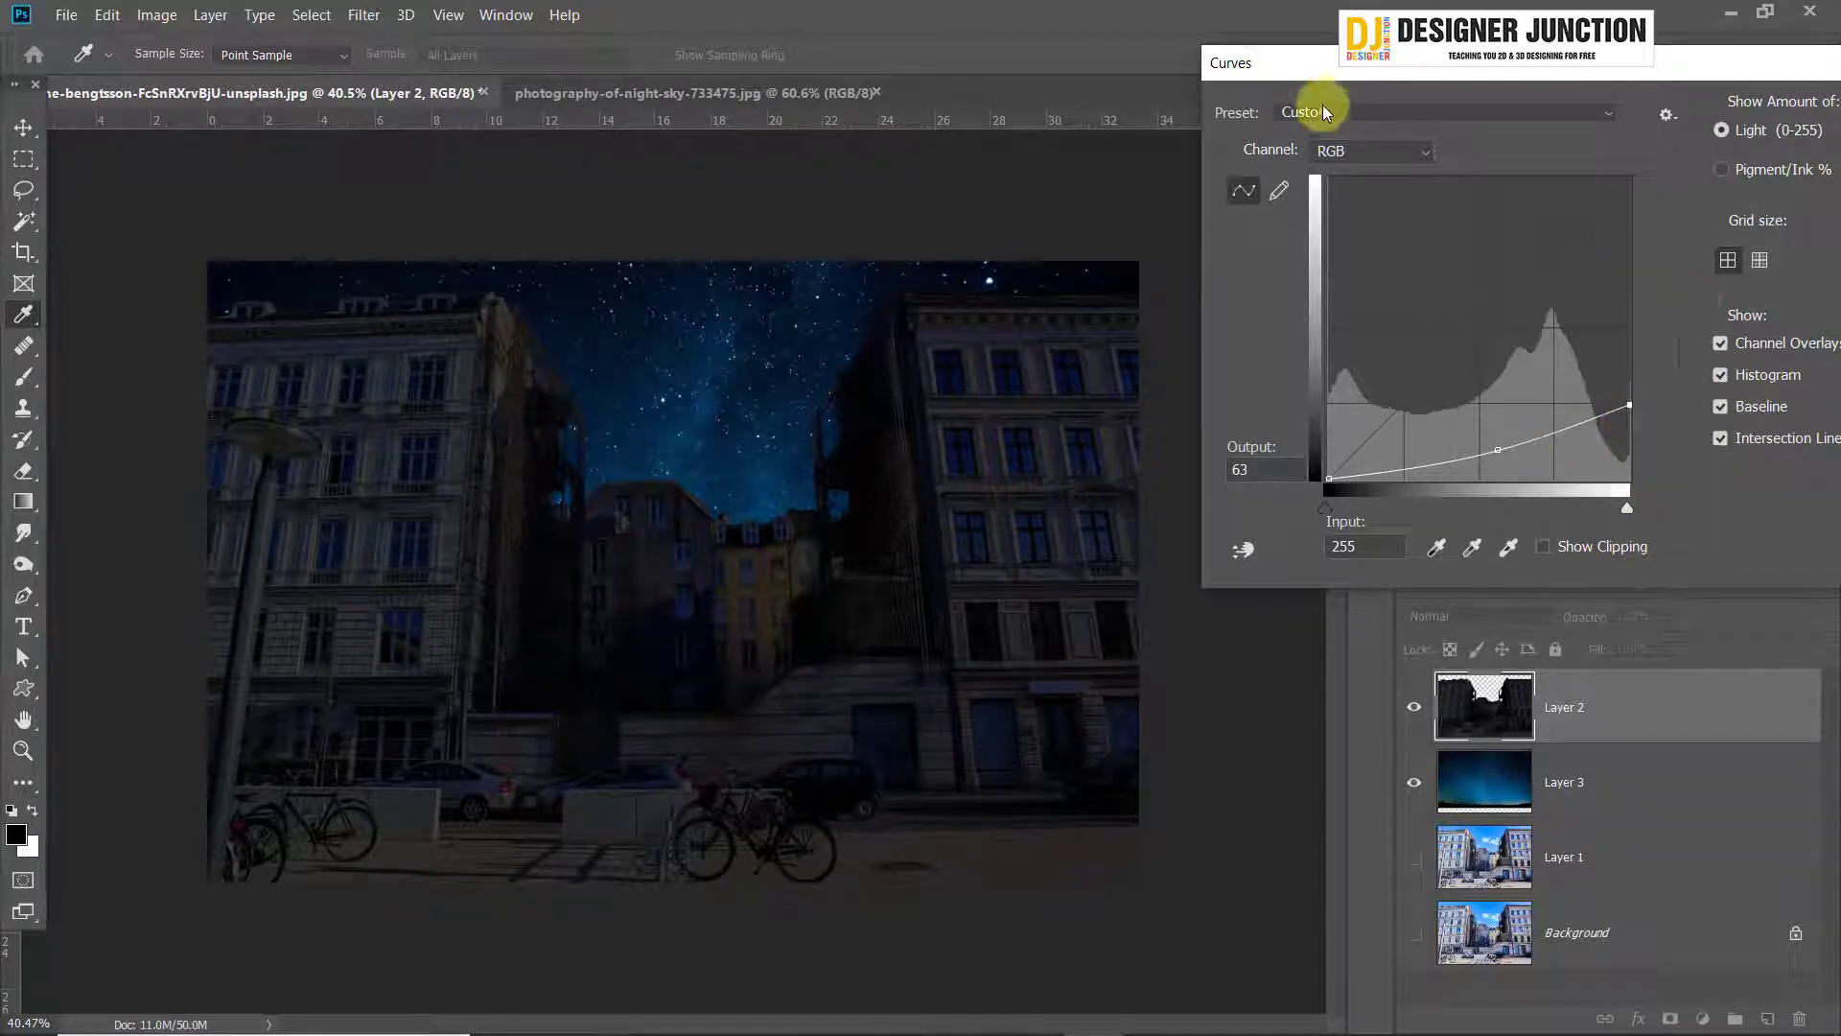
{"action": "left_click_drag", "start_coordinate": [1296, 65], "coordinate": [1035, 21]}
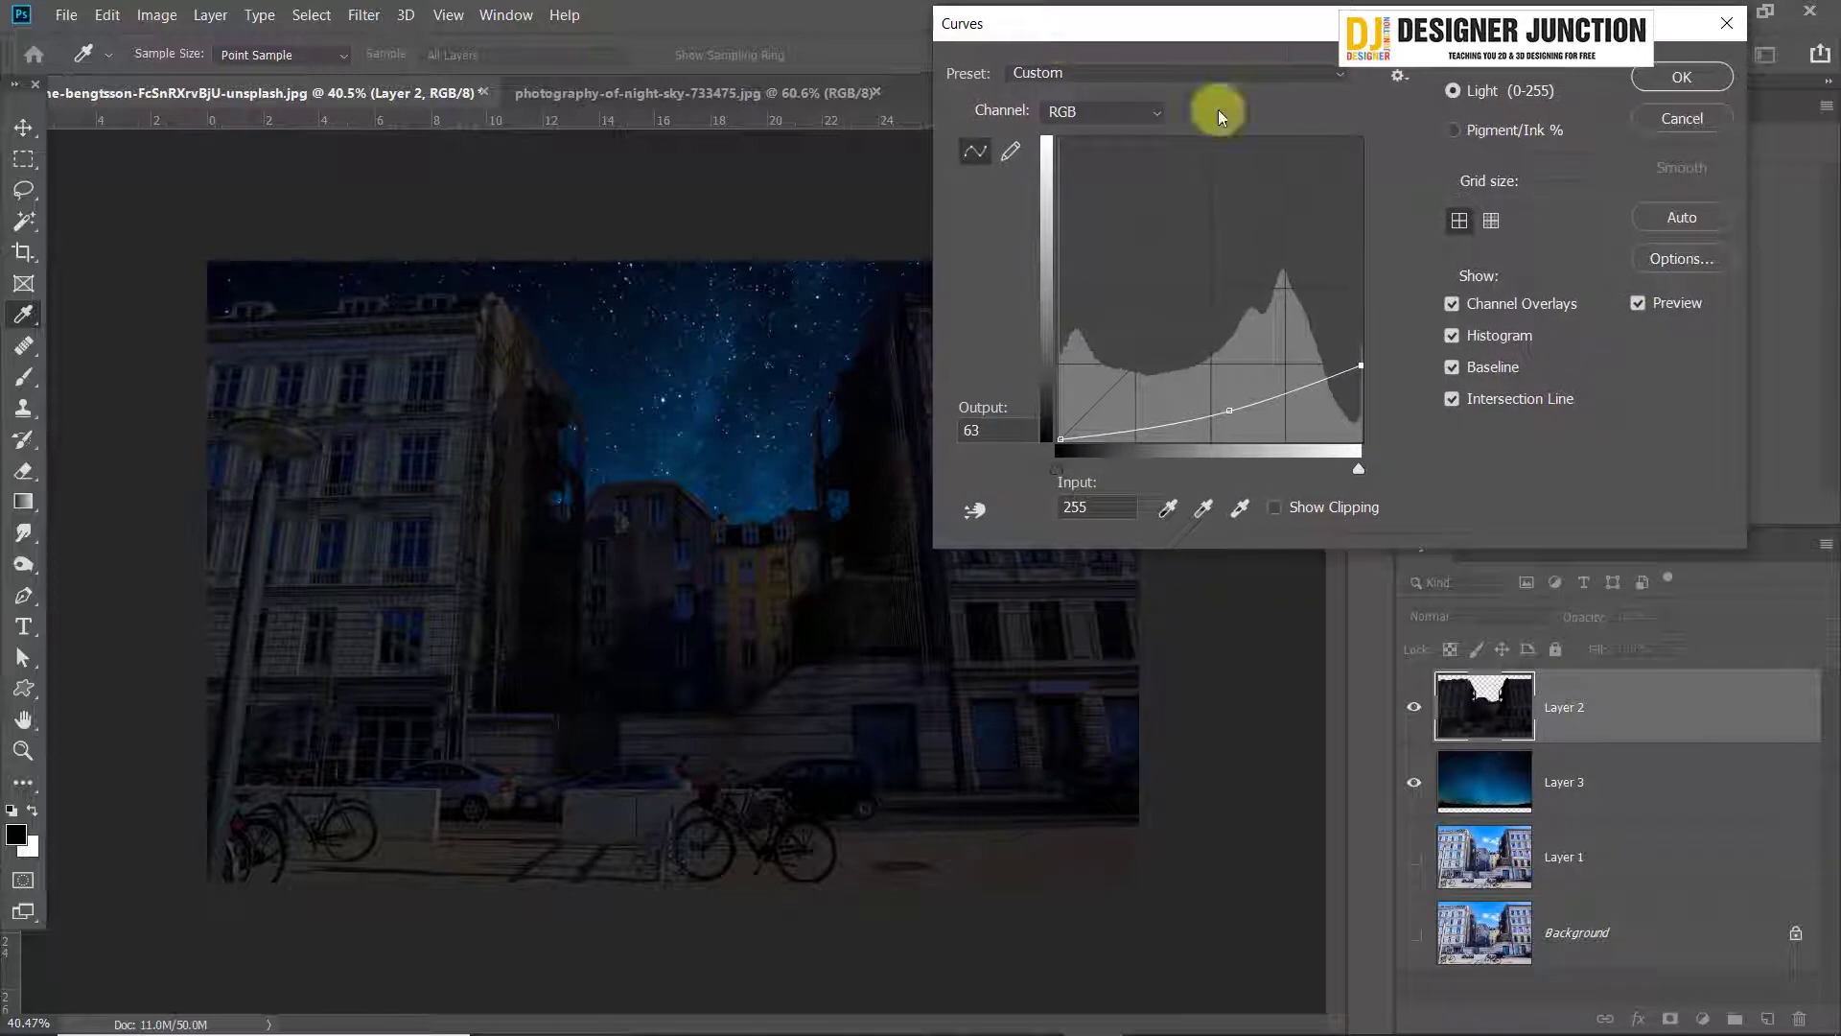
{"action": "left_click", "coordinate": [1690, 72]}
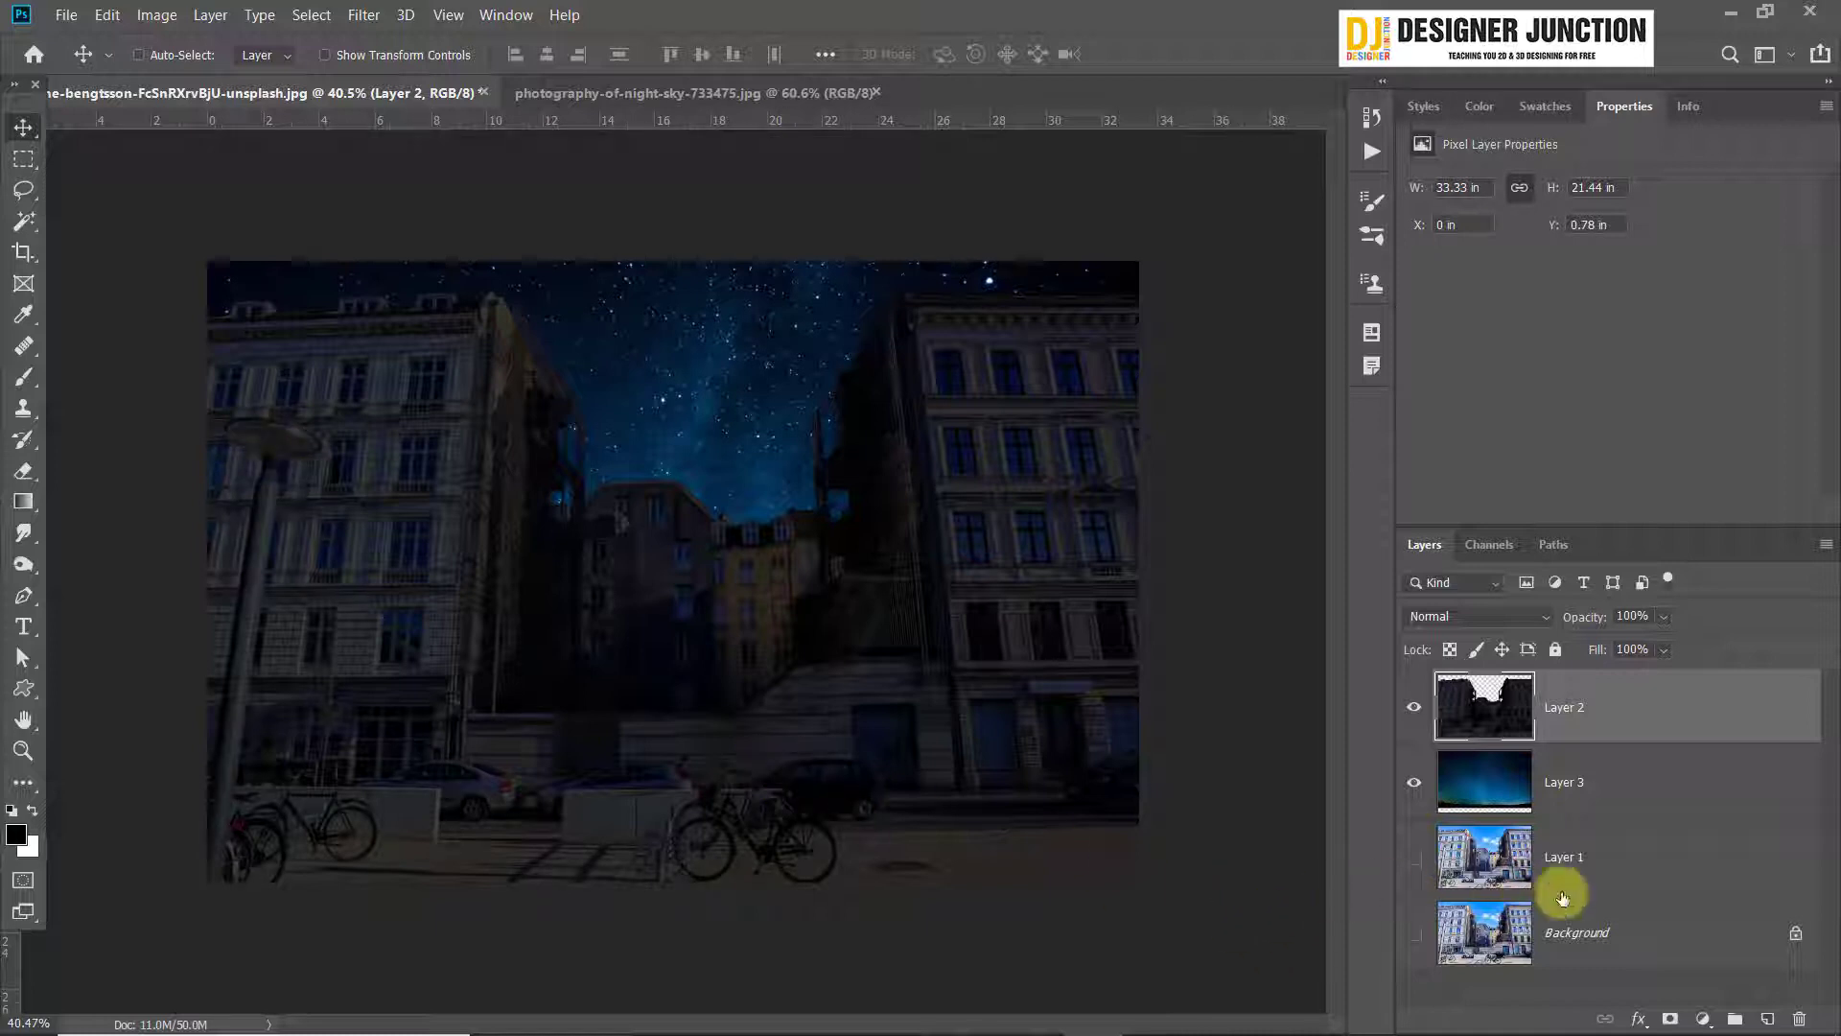
Rename the darkened cutout layer as Building and the night-sky layer as Sky
{"action": "left_click", "coordinate": [1650, 868]}
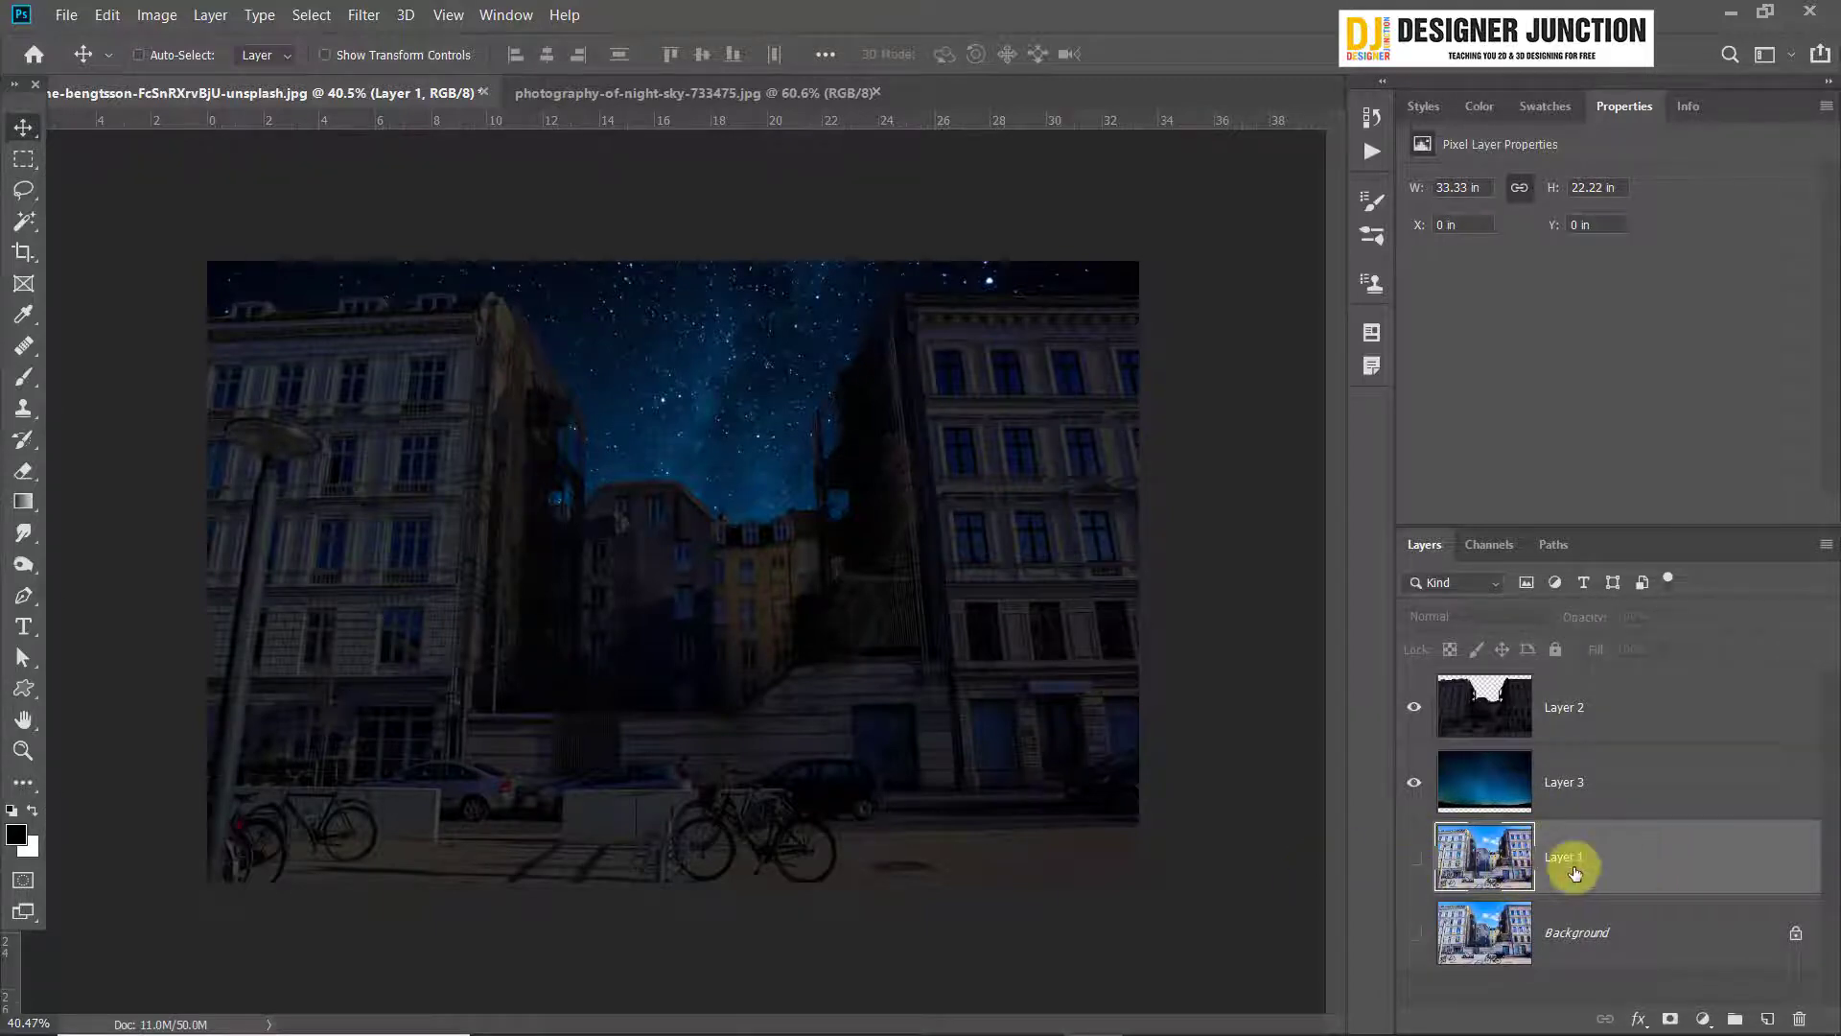
{"action": "double_click", "coordinate": [1573, 782]}
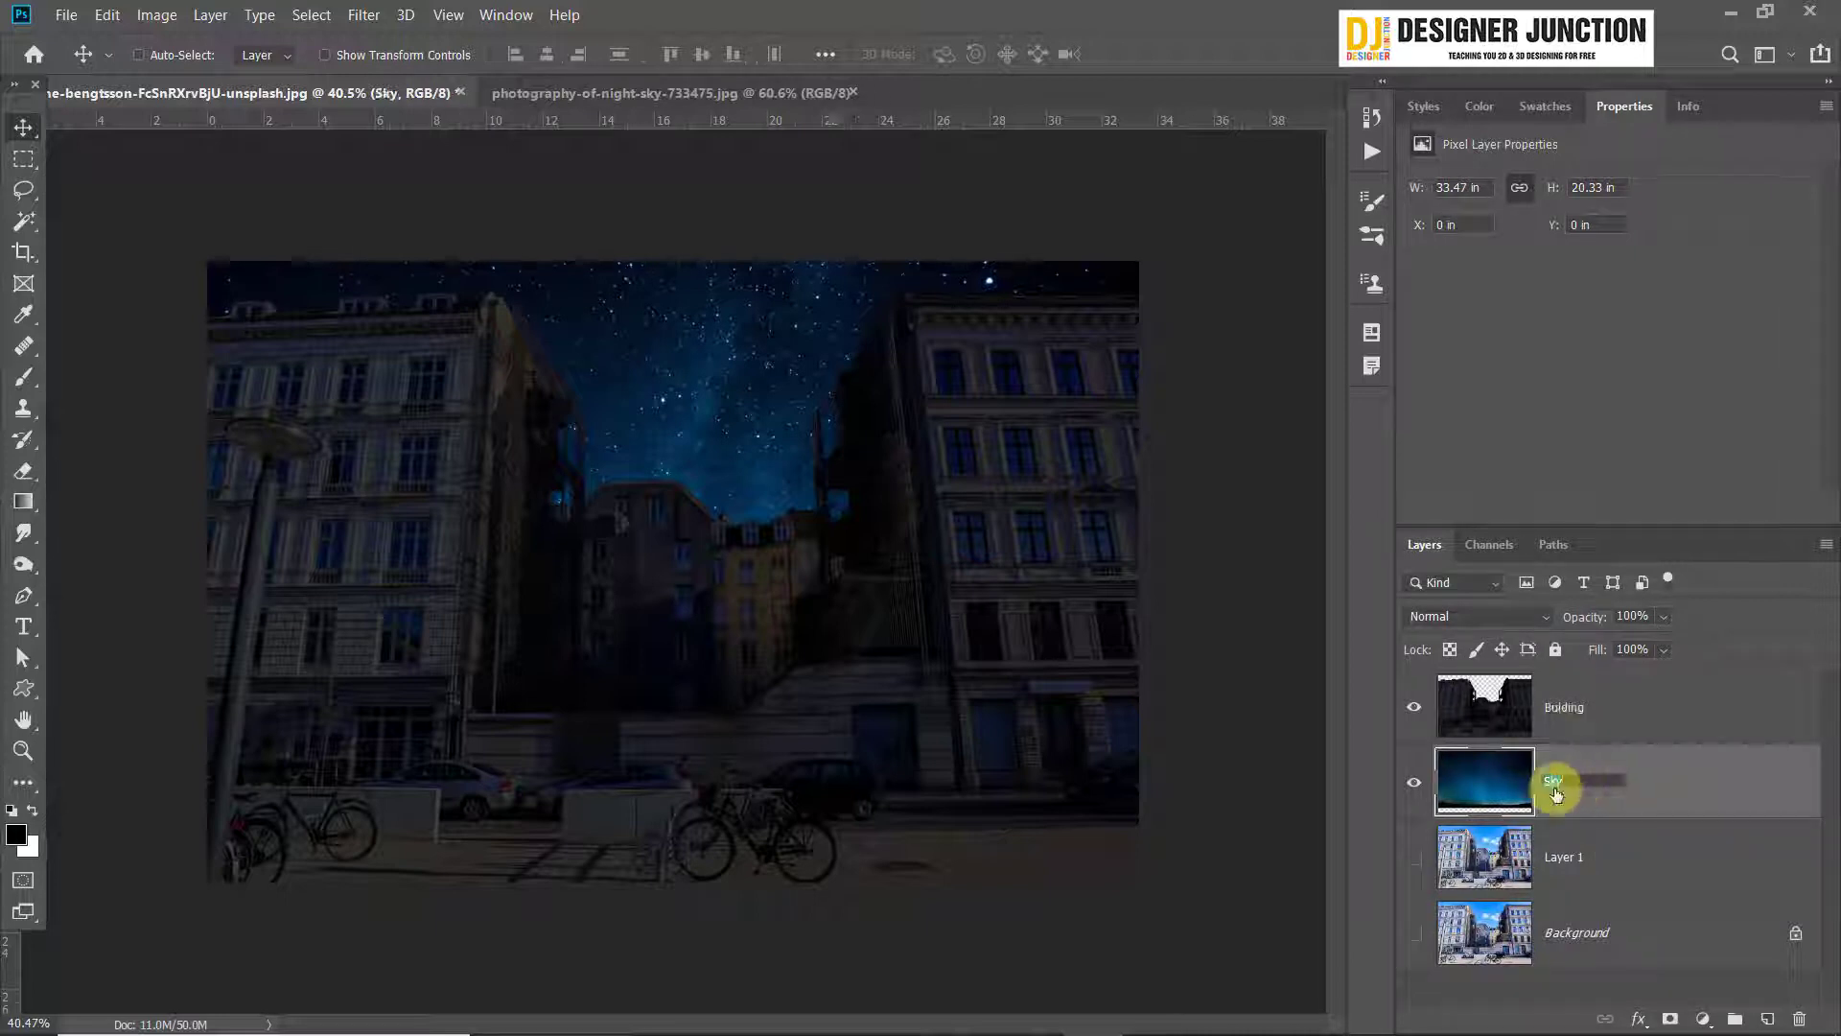
{"action": "key", "text": "Return"}
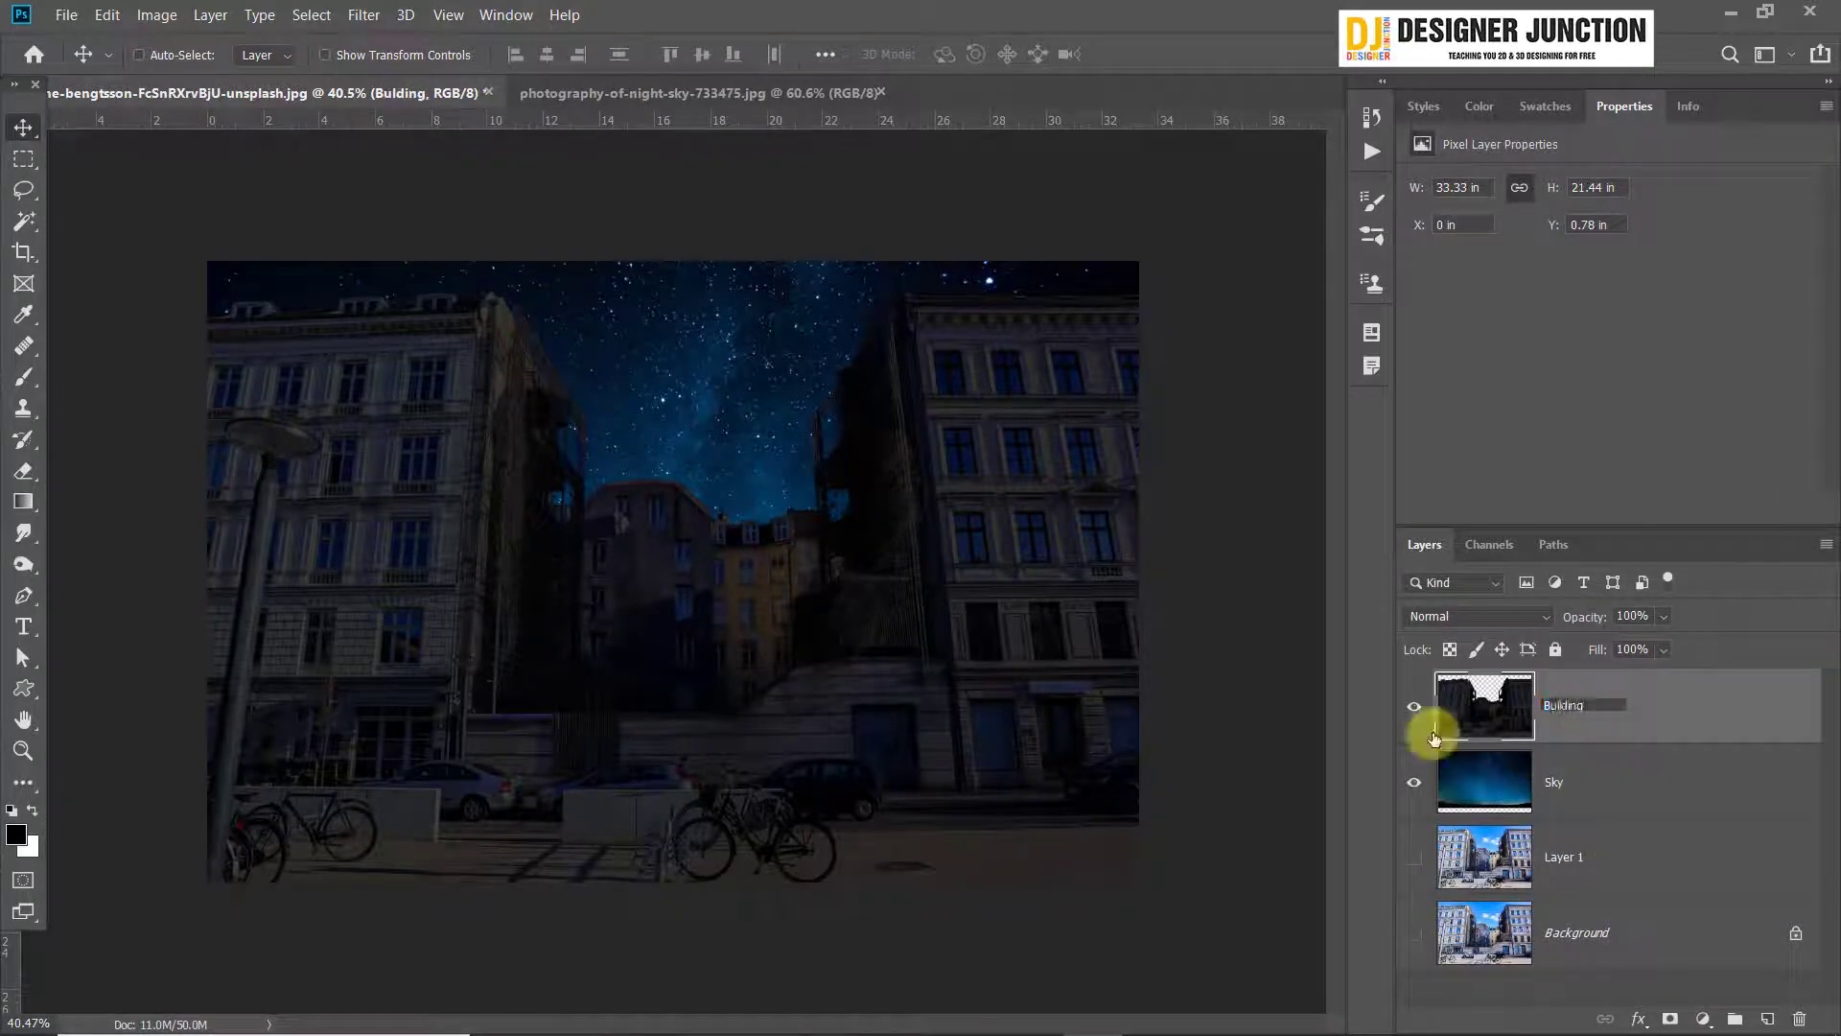
{"action": "key", "text": "Return"}
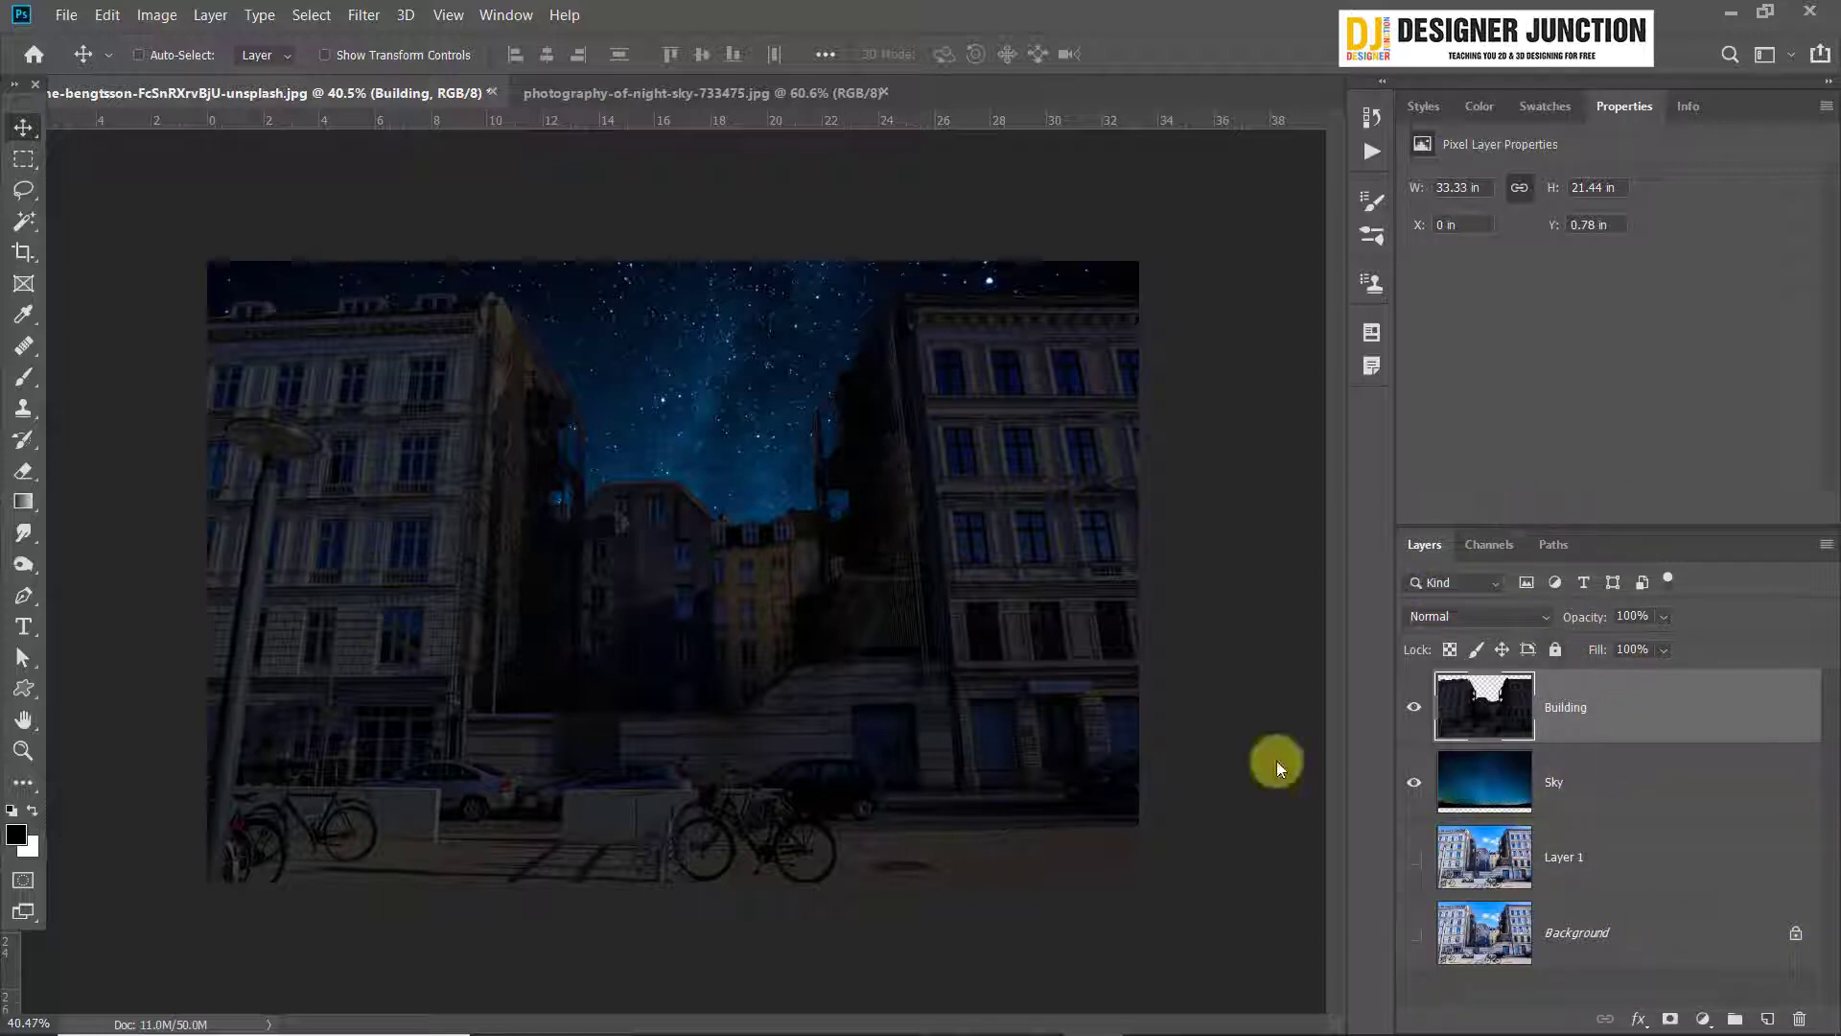
Duplicate the daytime Layer 1 and move the copy above the Building layer
{"action": "left_click", "coordinate": [1646, 875]}
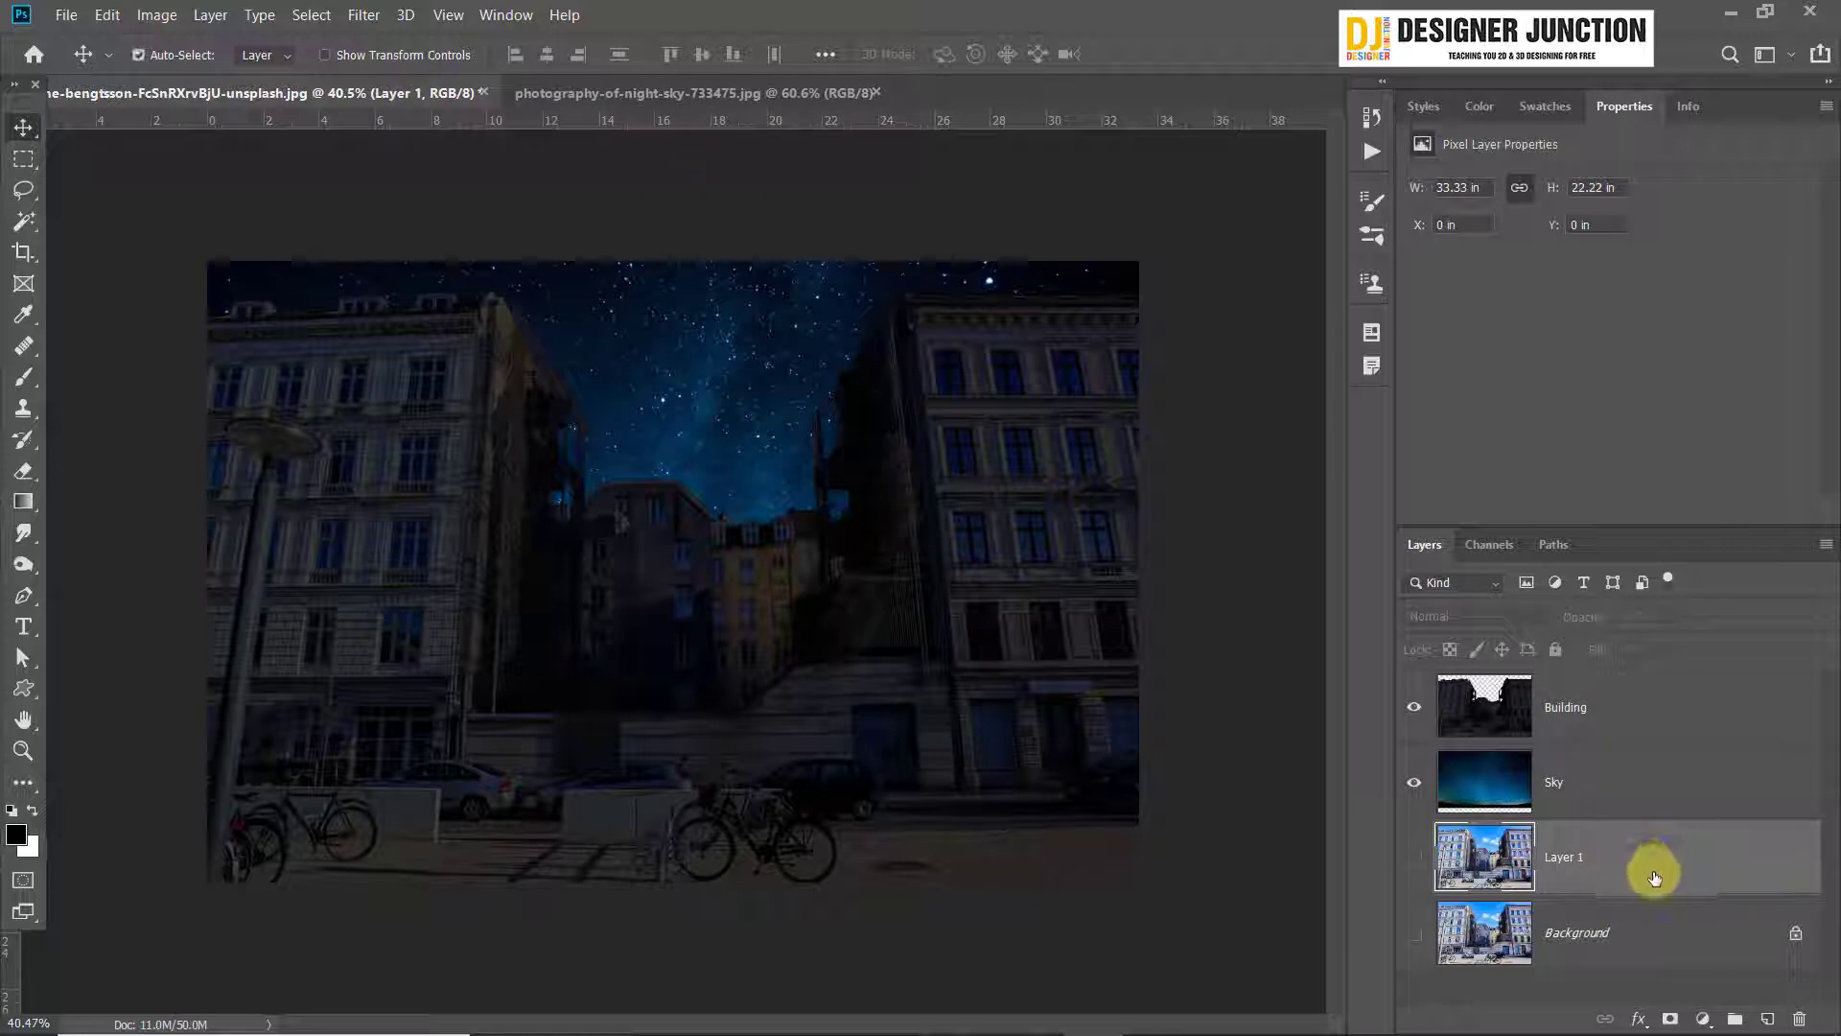
{"action": "key", "text": "ctrl+j"}
{"action": "left_click_drag", "start_coordinate": [1631, 863], "coordinate": [1595, 681]}
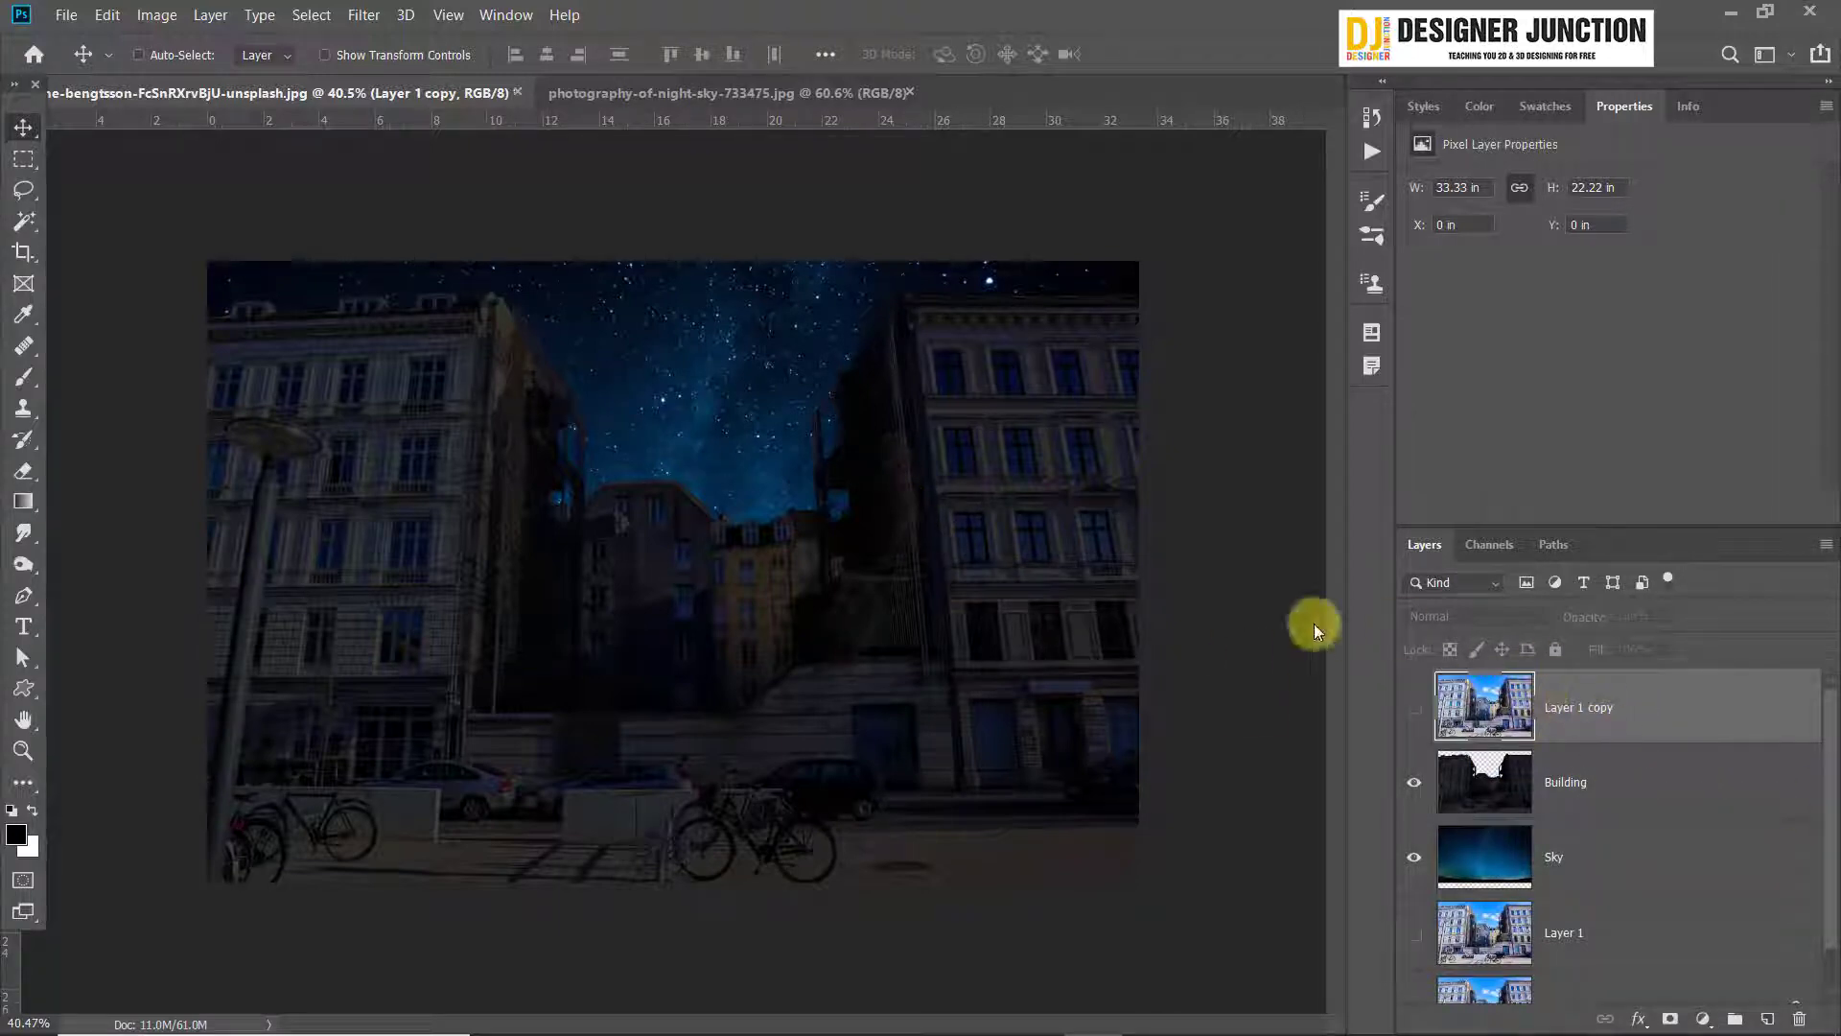
Make the daytime Layer 1 copy visible above the Building layer
{"action": "left_click", "coordinate": [1414, 707]}
{"action": "left_click", "coordinate": [1415, 708]}
{"action": "left_click", "coordinate": [1414, 707]}
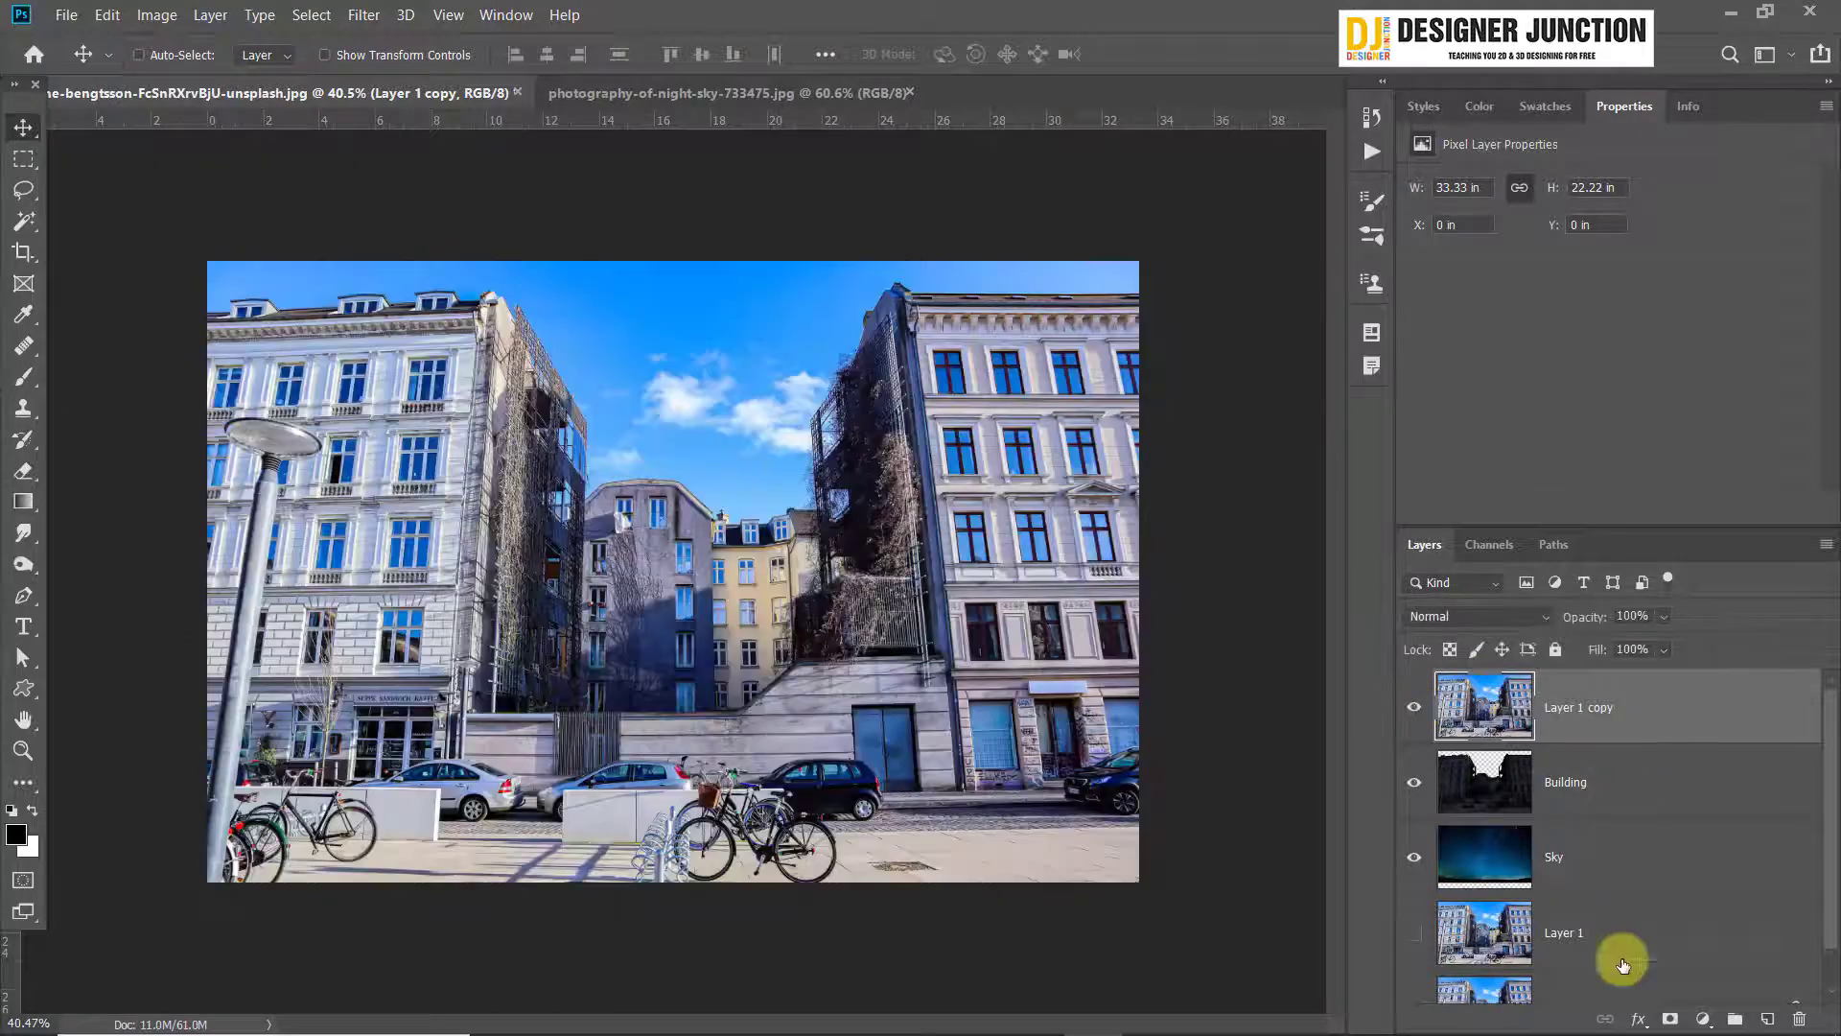
{"action": "scroll", "coordinate": [1592, 863], "scroll_direction": "down", "scroll_amount": 1}
{"action": "scroll", "coordinate": [1679, 709], "scroll_direction": "up", "scroll_amount": 1}
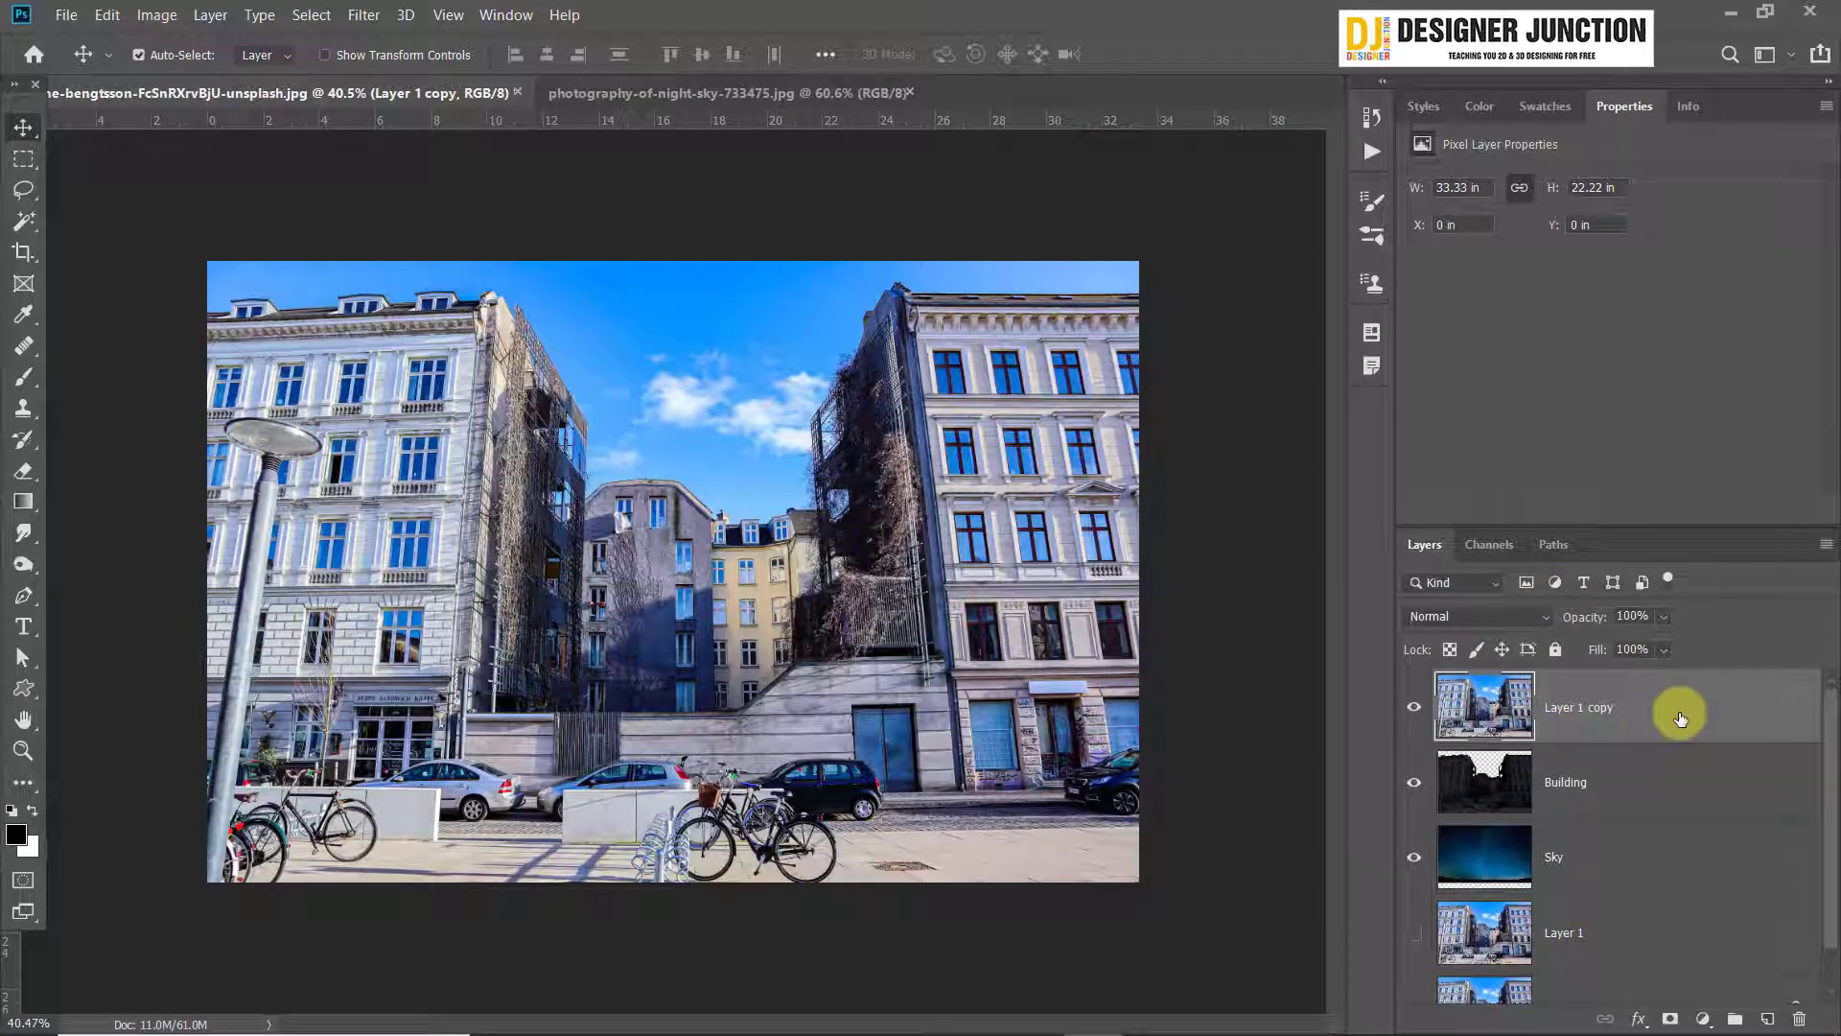
Warm the midtones of Layer 1 copy with Color Balance, using red +55 and a strong shift towards yellow
{"action": "key", "text": "ctrl+b"}
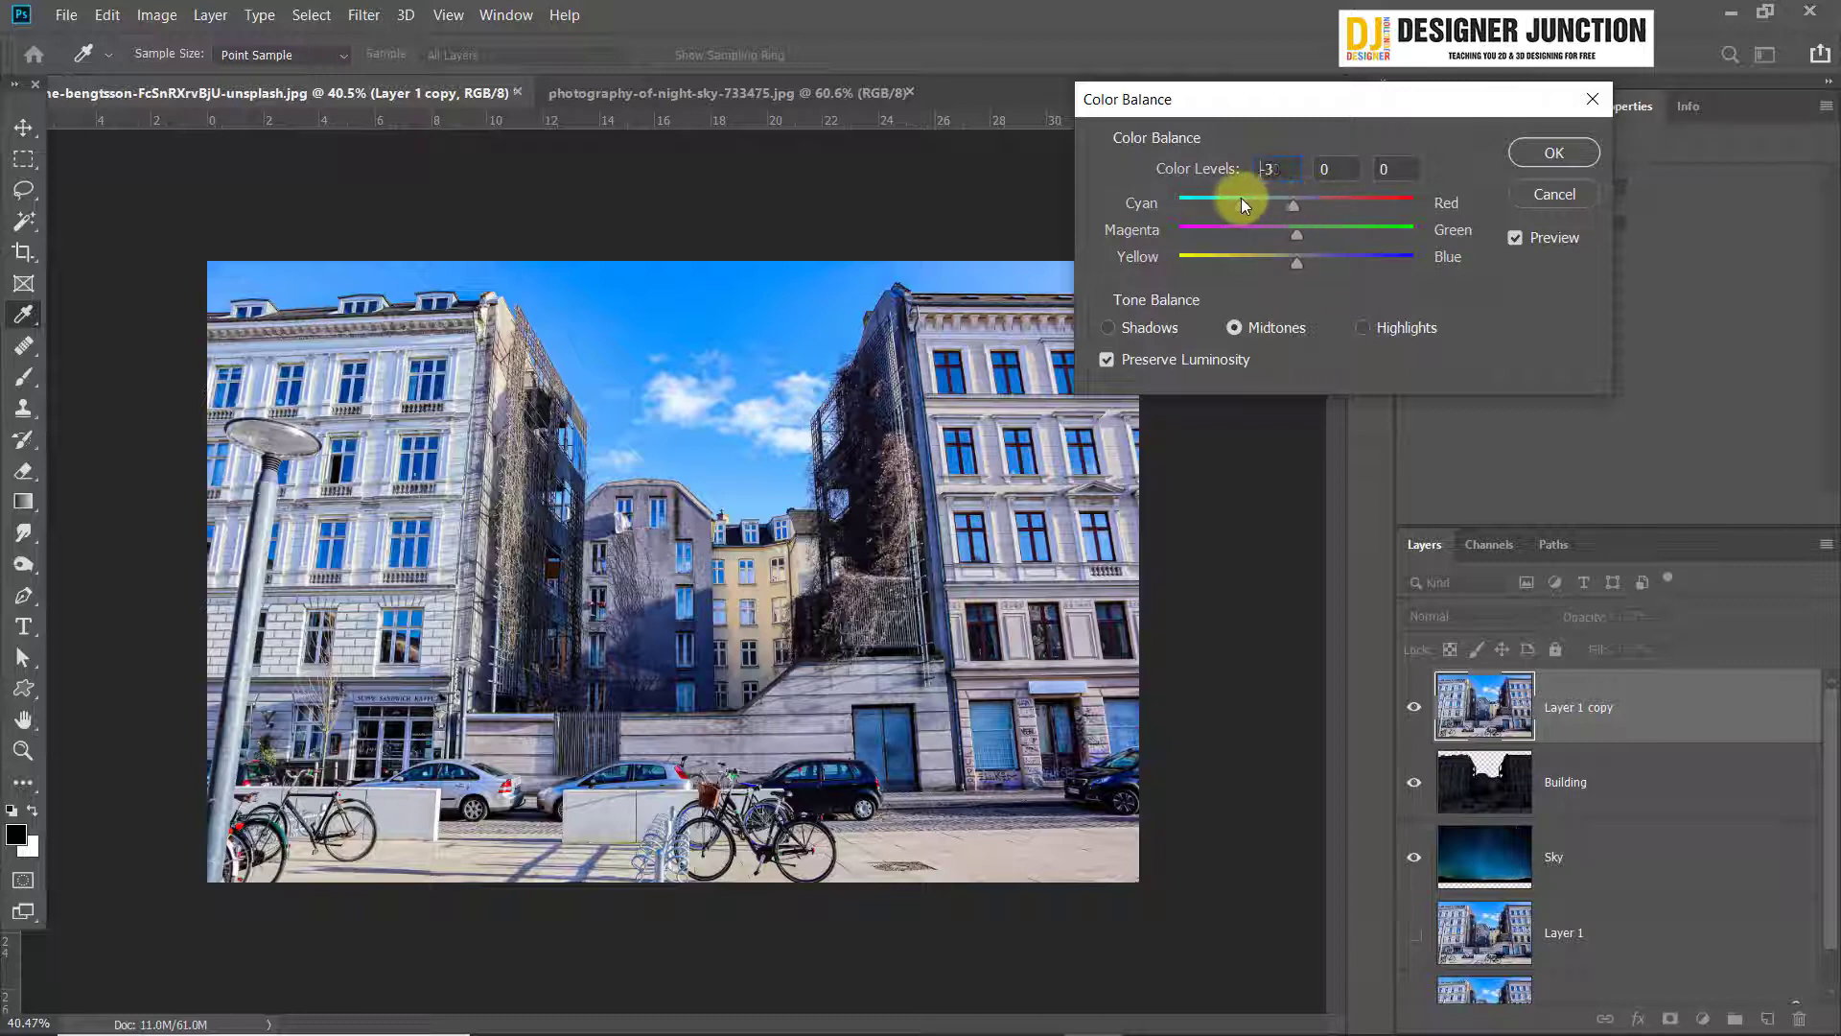
{"action": "left_click_drag", "start_coordinate": [1241, 201], "coordinate": [1308, 219]}
{"action": "left_click_drag", "start_coordinate": [1287, 199], "coordinate": [1211, 261]}
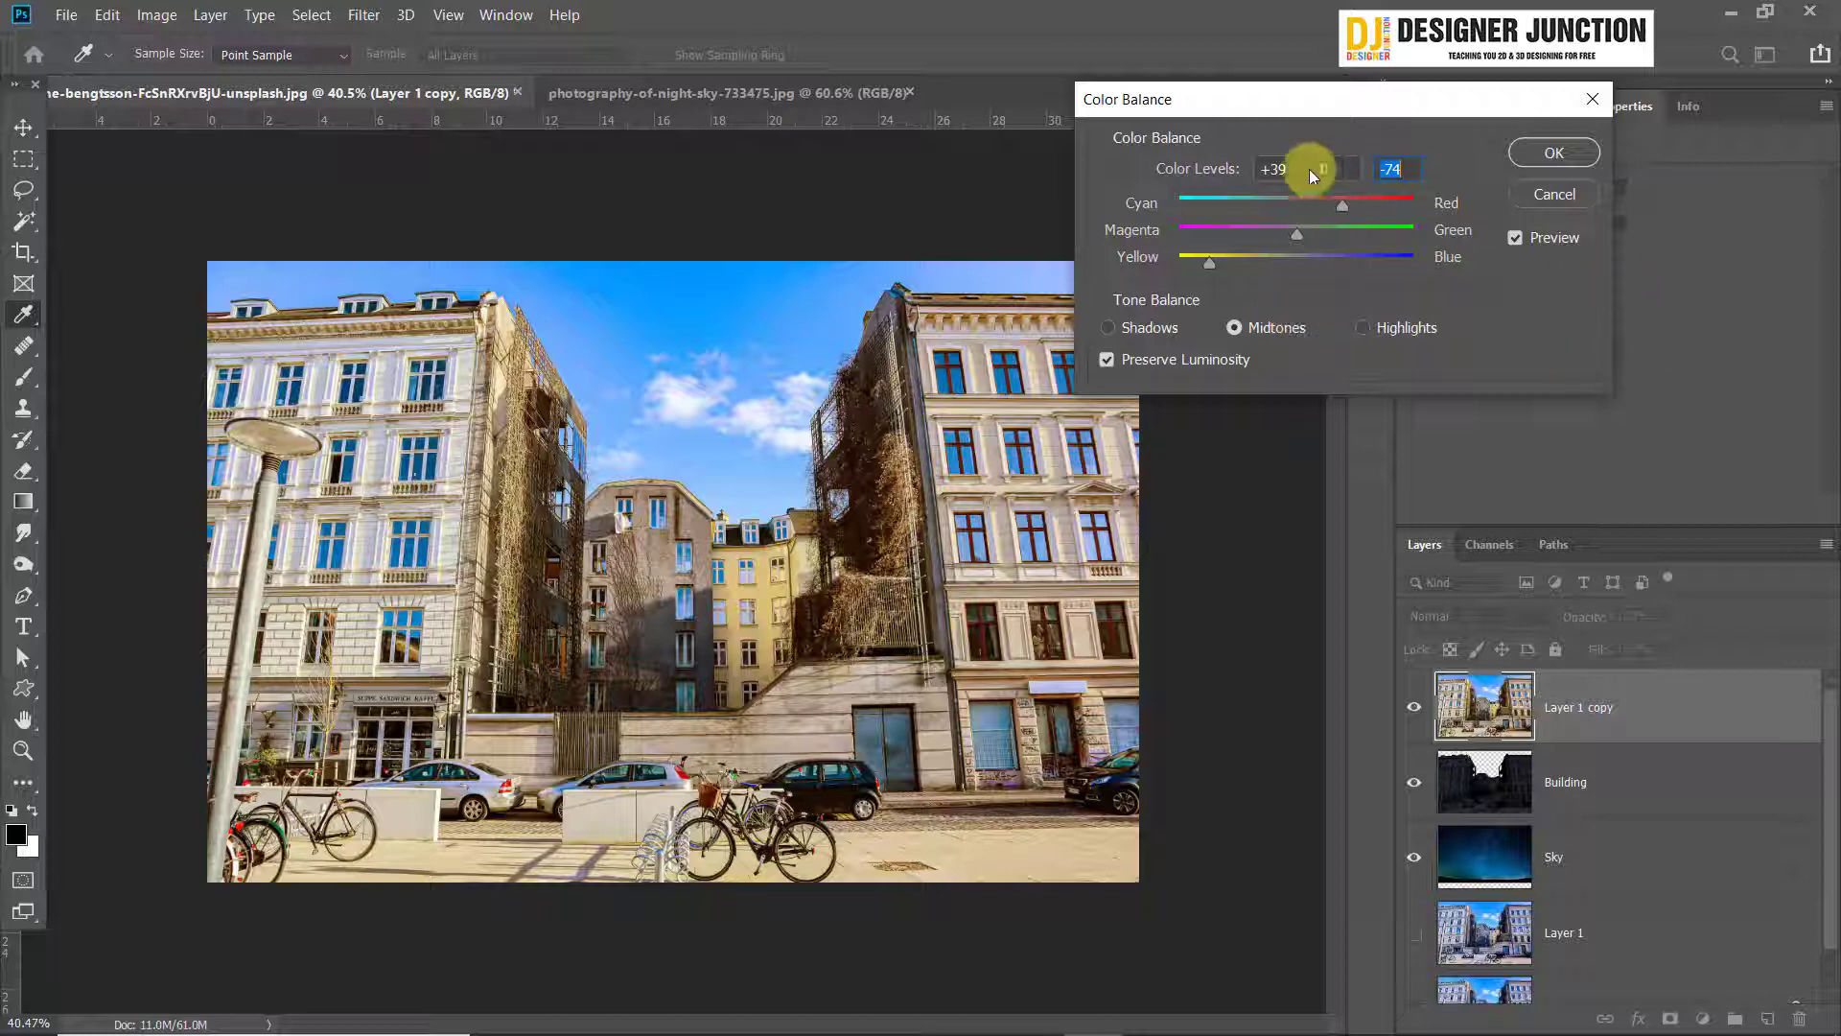
{"action": "left_click_drag", "start_coordinate": [1130, 104], "coordinate": [1131, 69]}
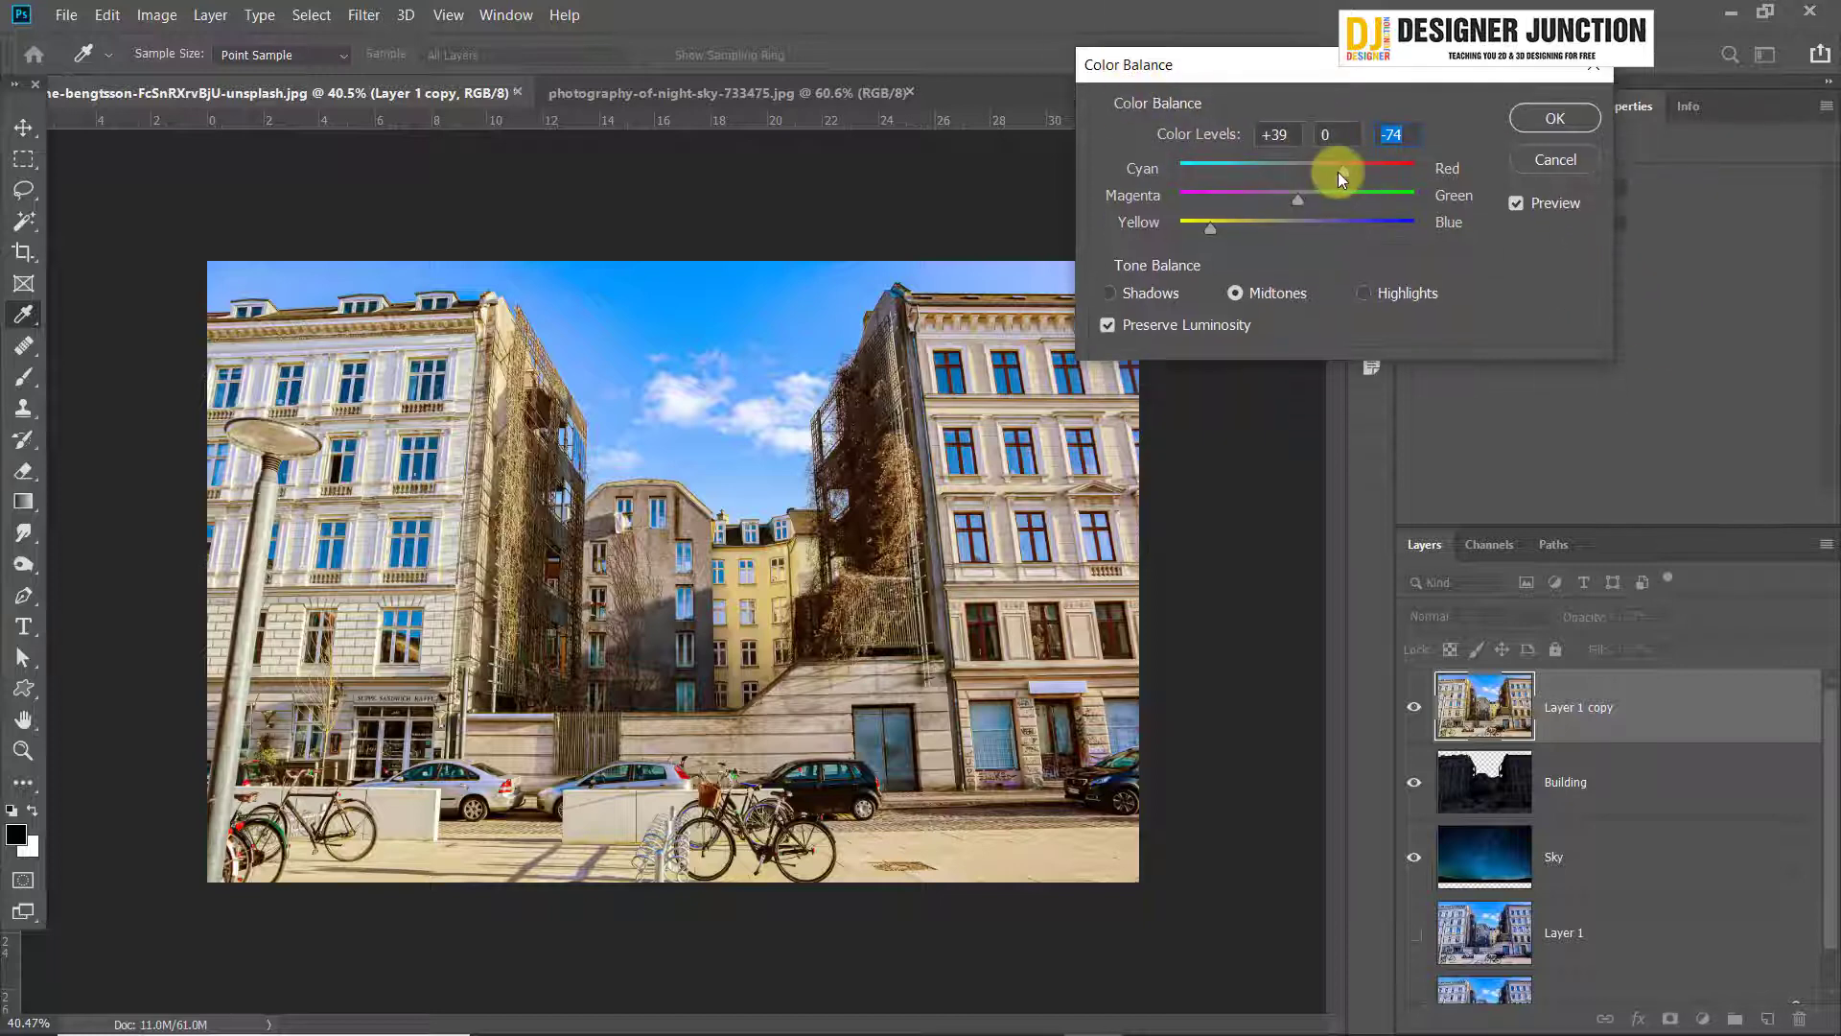
{"action": "left_click_drag", "start_coordinate": [1343, 171], "coordinate": [1362, 166]}
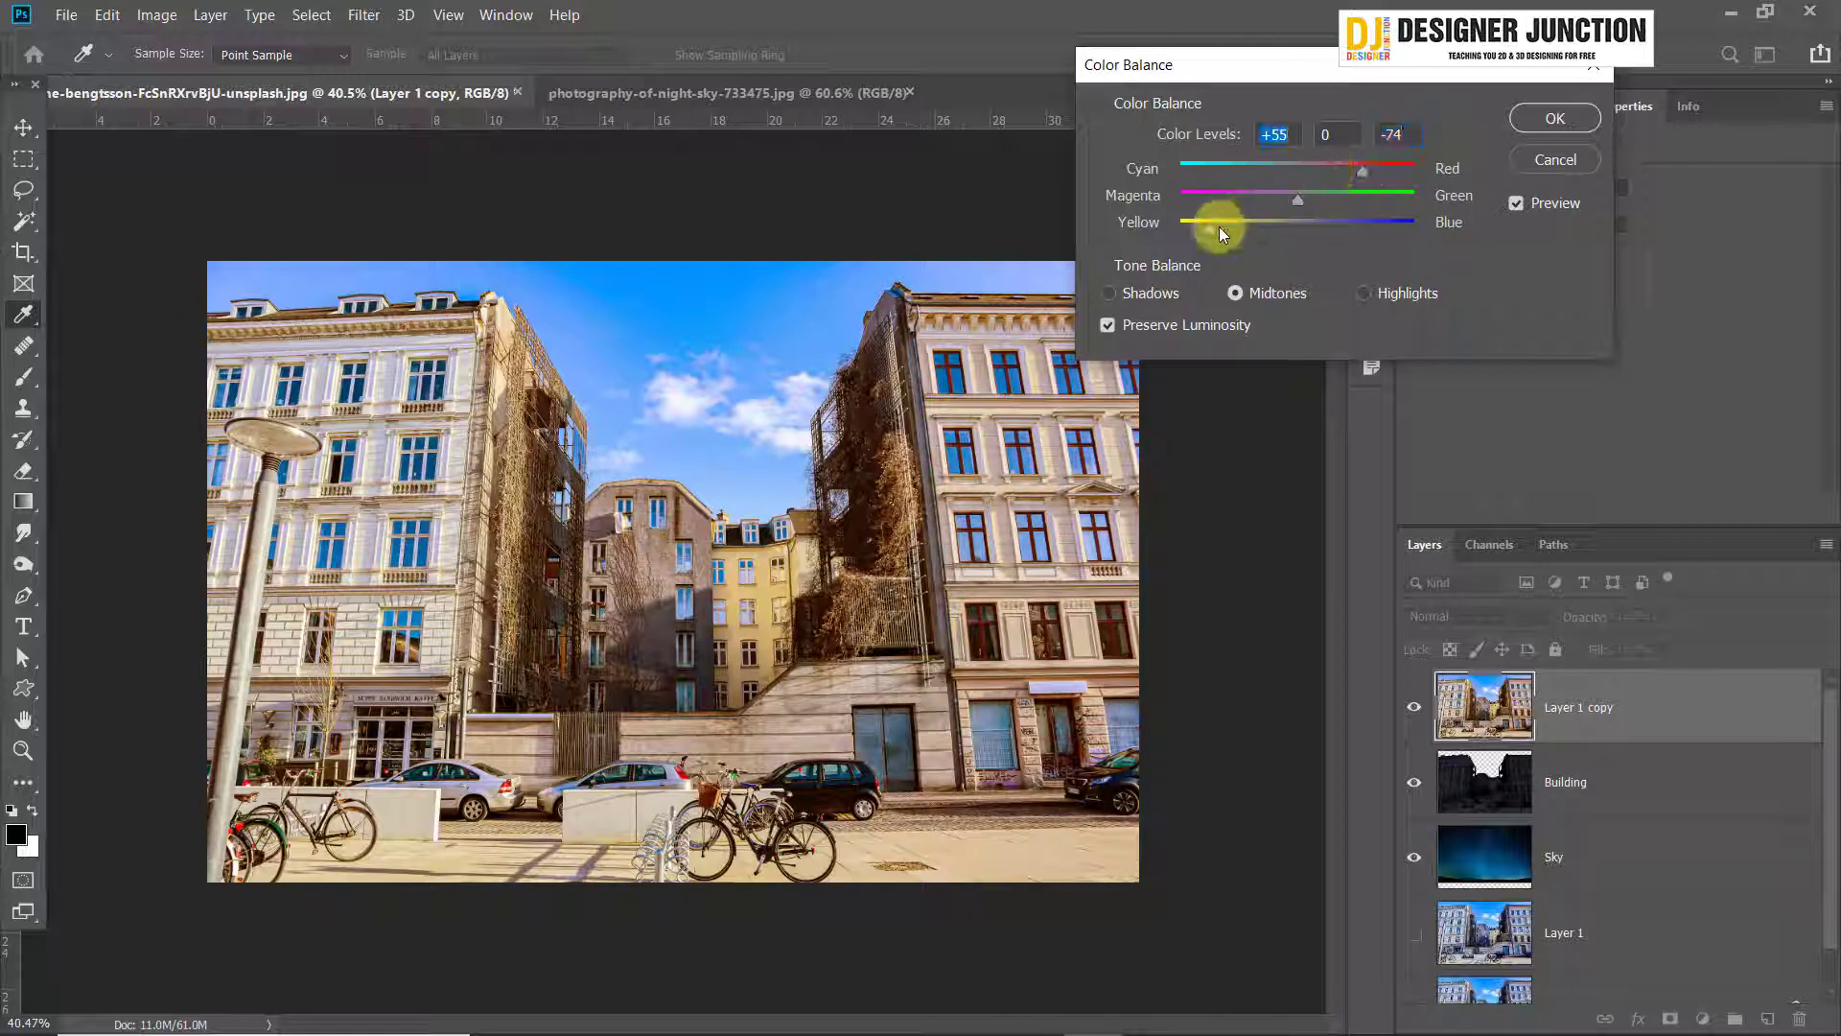
{"action": "left_click_drag", "start_coordinate": [1220, 229], "coordinate": [1194, 226]}
Set the Color Balance shadows to red +20 and yellow -87
{"action": "left_click", "coordinate": [1137, 295]}
{"action": "mouse_move", "coordinate": [1332, 165]}
{"action": "left_mouse_down"}
{"action": "mouse_move", "coordinate": [1348, 163]}
{"action": "mouse_move", "coordinate": [1322, 169]}
{"action": "left_mouse_up"}
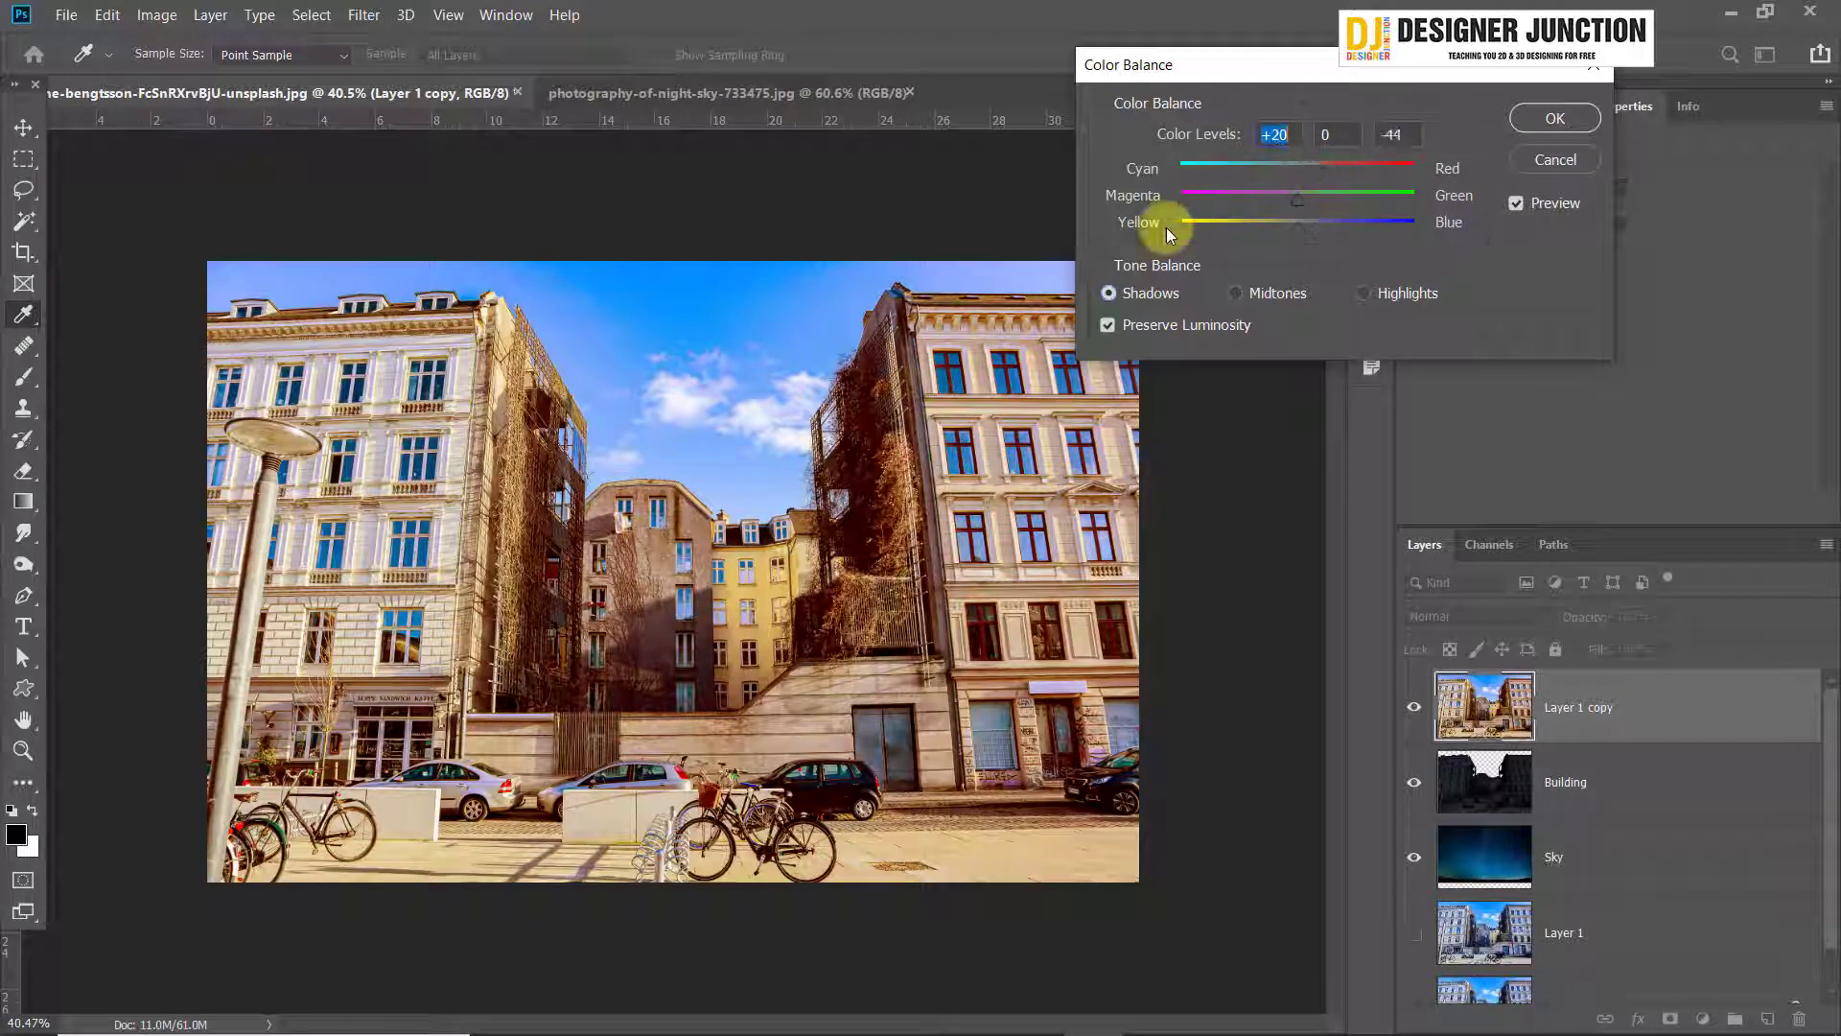
{"action": "mouse_move", "coordinate": [1166, 228]}
{"action": "left_mouse_down"}
{"action": "mouse_move", "coordinate": [1232, 226]}
{"action": "mouse_move", "coordinate": [1197, 228]}
{"action": "left_mouse_up"}
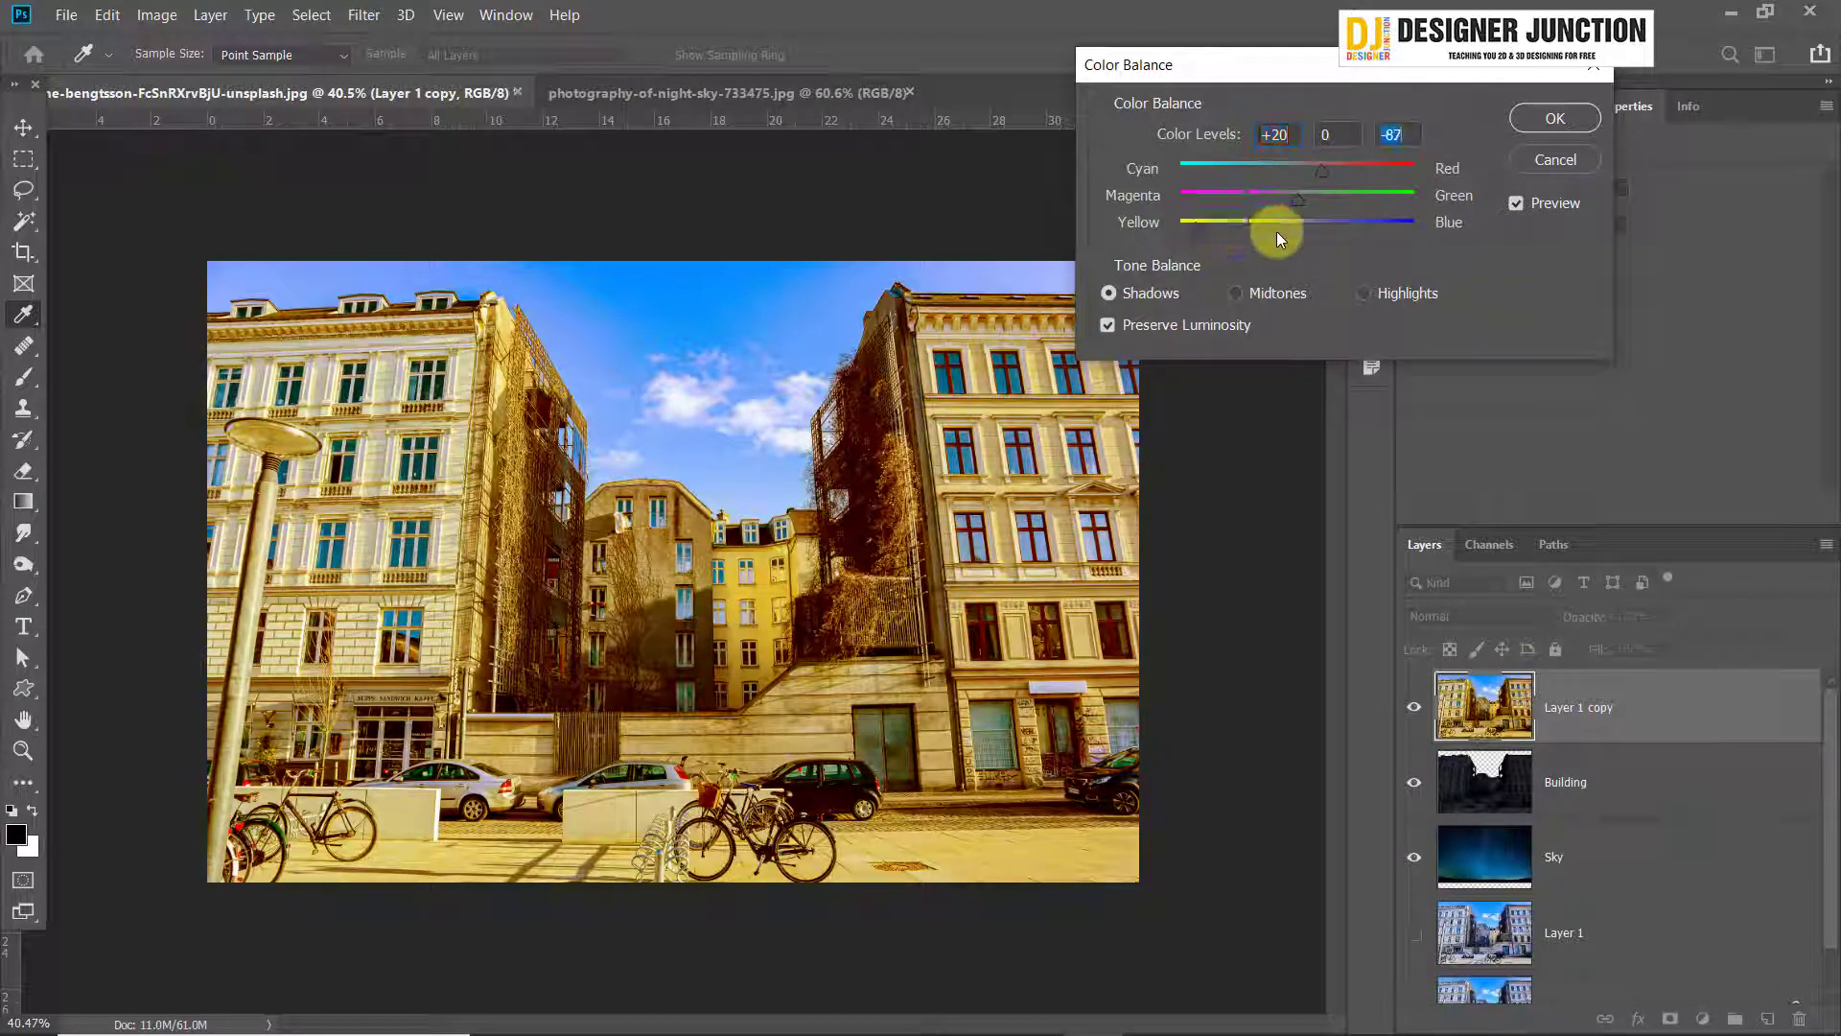
Set the Color Balance highlights to red +31 and yellow -46, and apply the adjustment
{"action": "left_click", "coordinate": [1394, 299]}
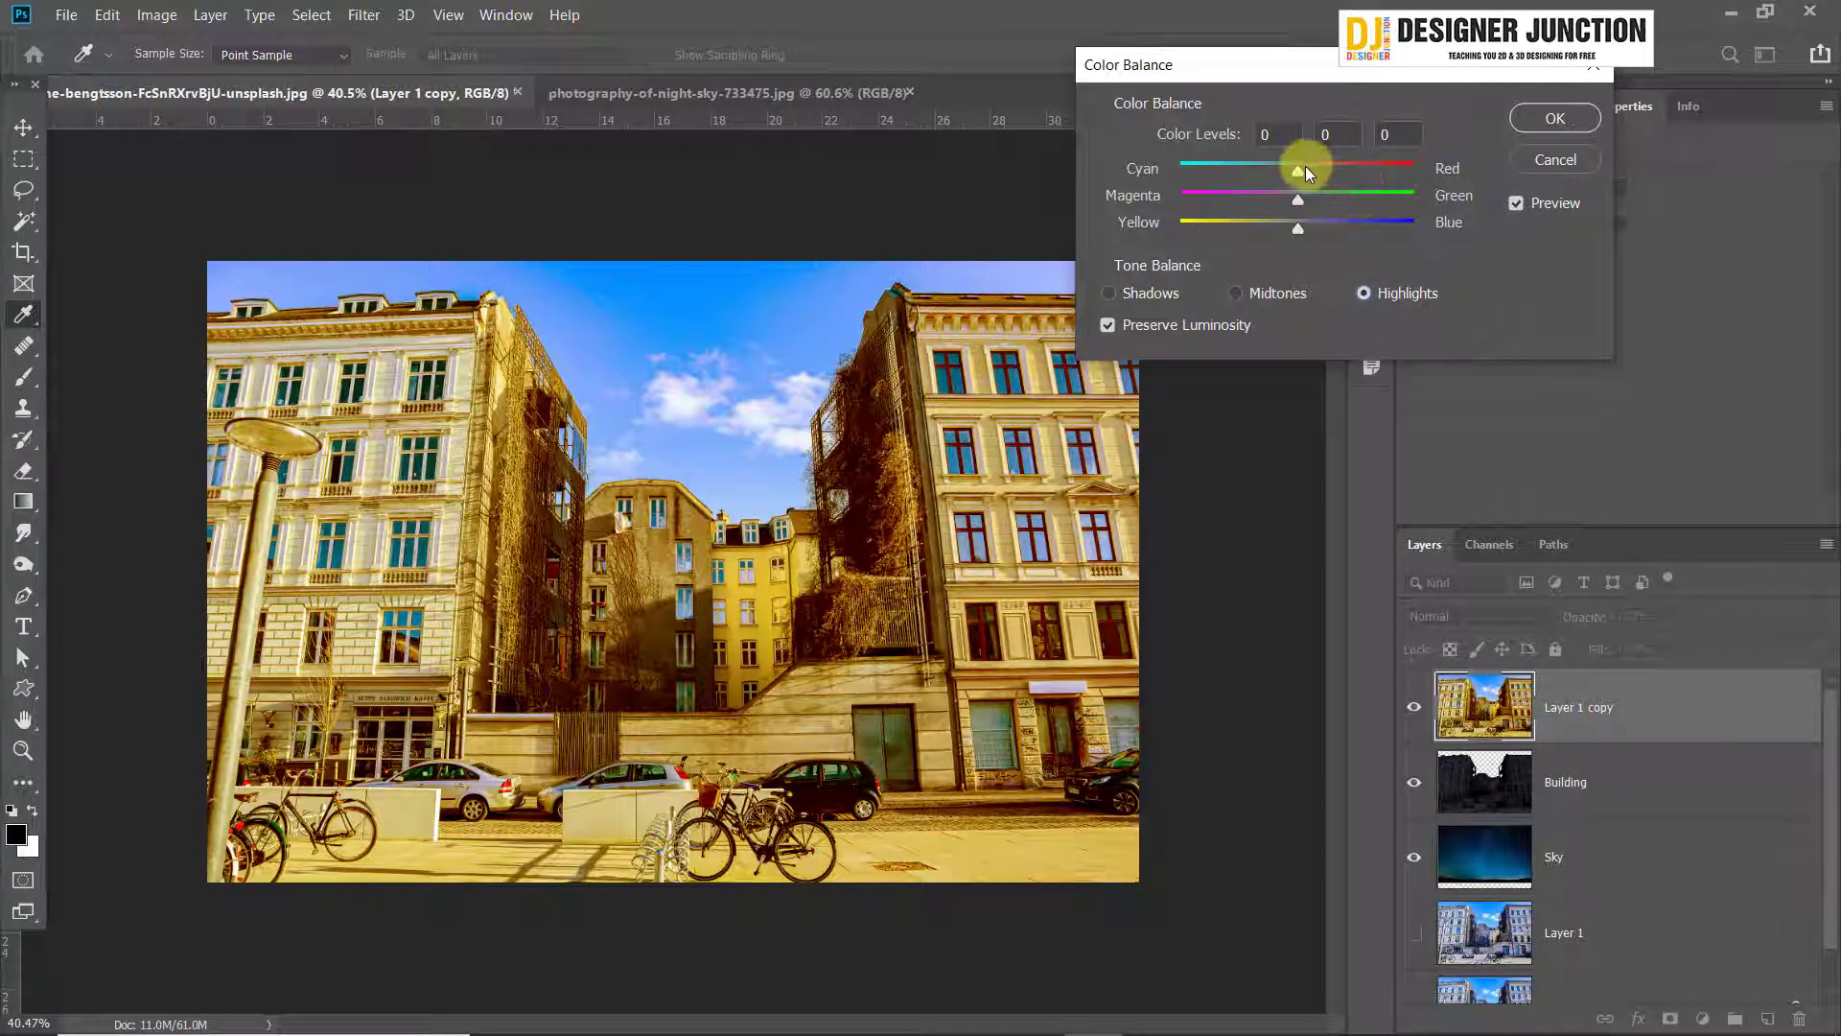
{"action": "mouse_move", "coordinate": [1304, 171]}
{"action": "left_mouse_down"}
{"action": "mouse_move", "coordinate": [1350, 169]}
{"action": "mouse_move", "coordinate": [1333, 168]}
{"action": "left_mouse_up"}
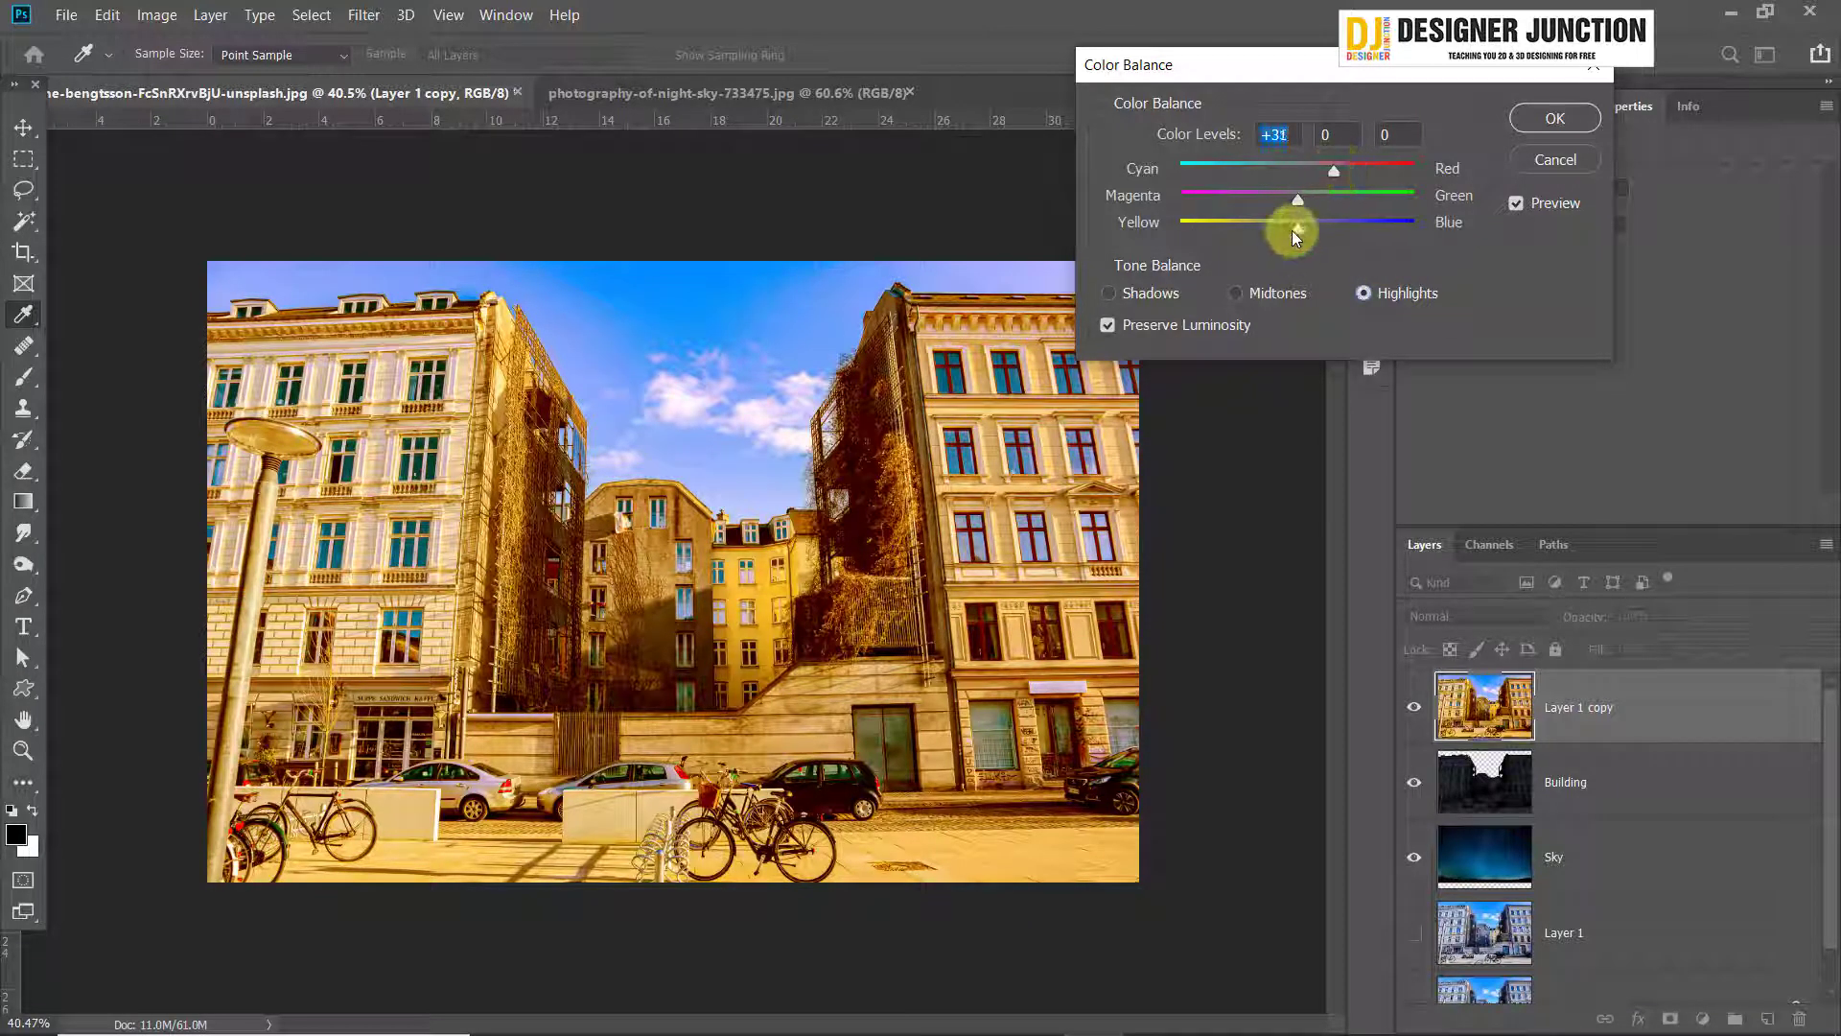
{"action": "left_click_drag", "start_coordinate": [1292, 230], "coordinate": [1245, 229]}
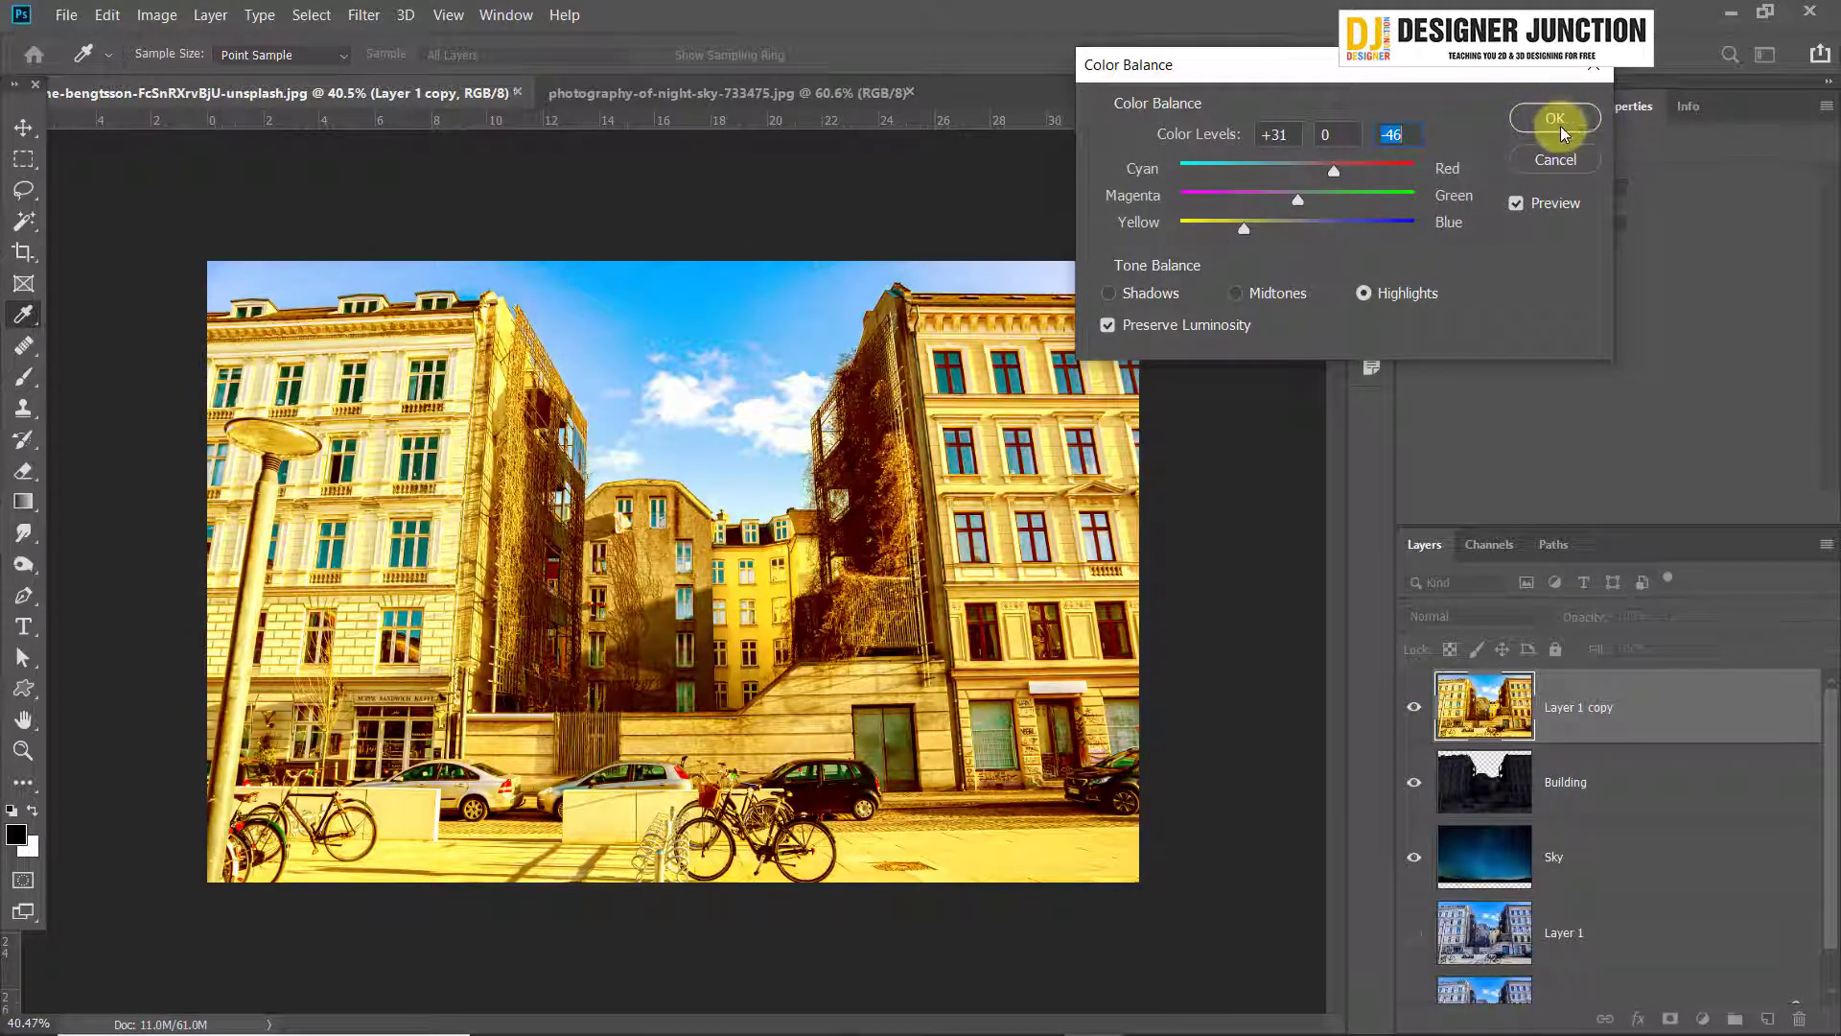
{"action": "left_click", "coordinate": [1555, 119]}
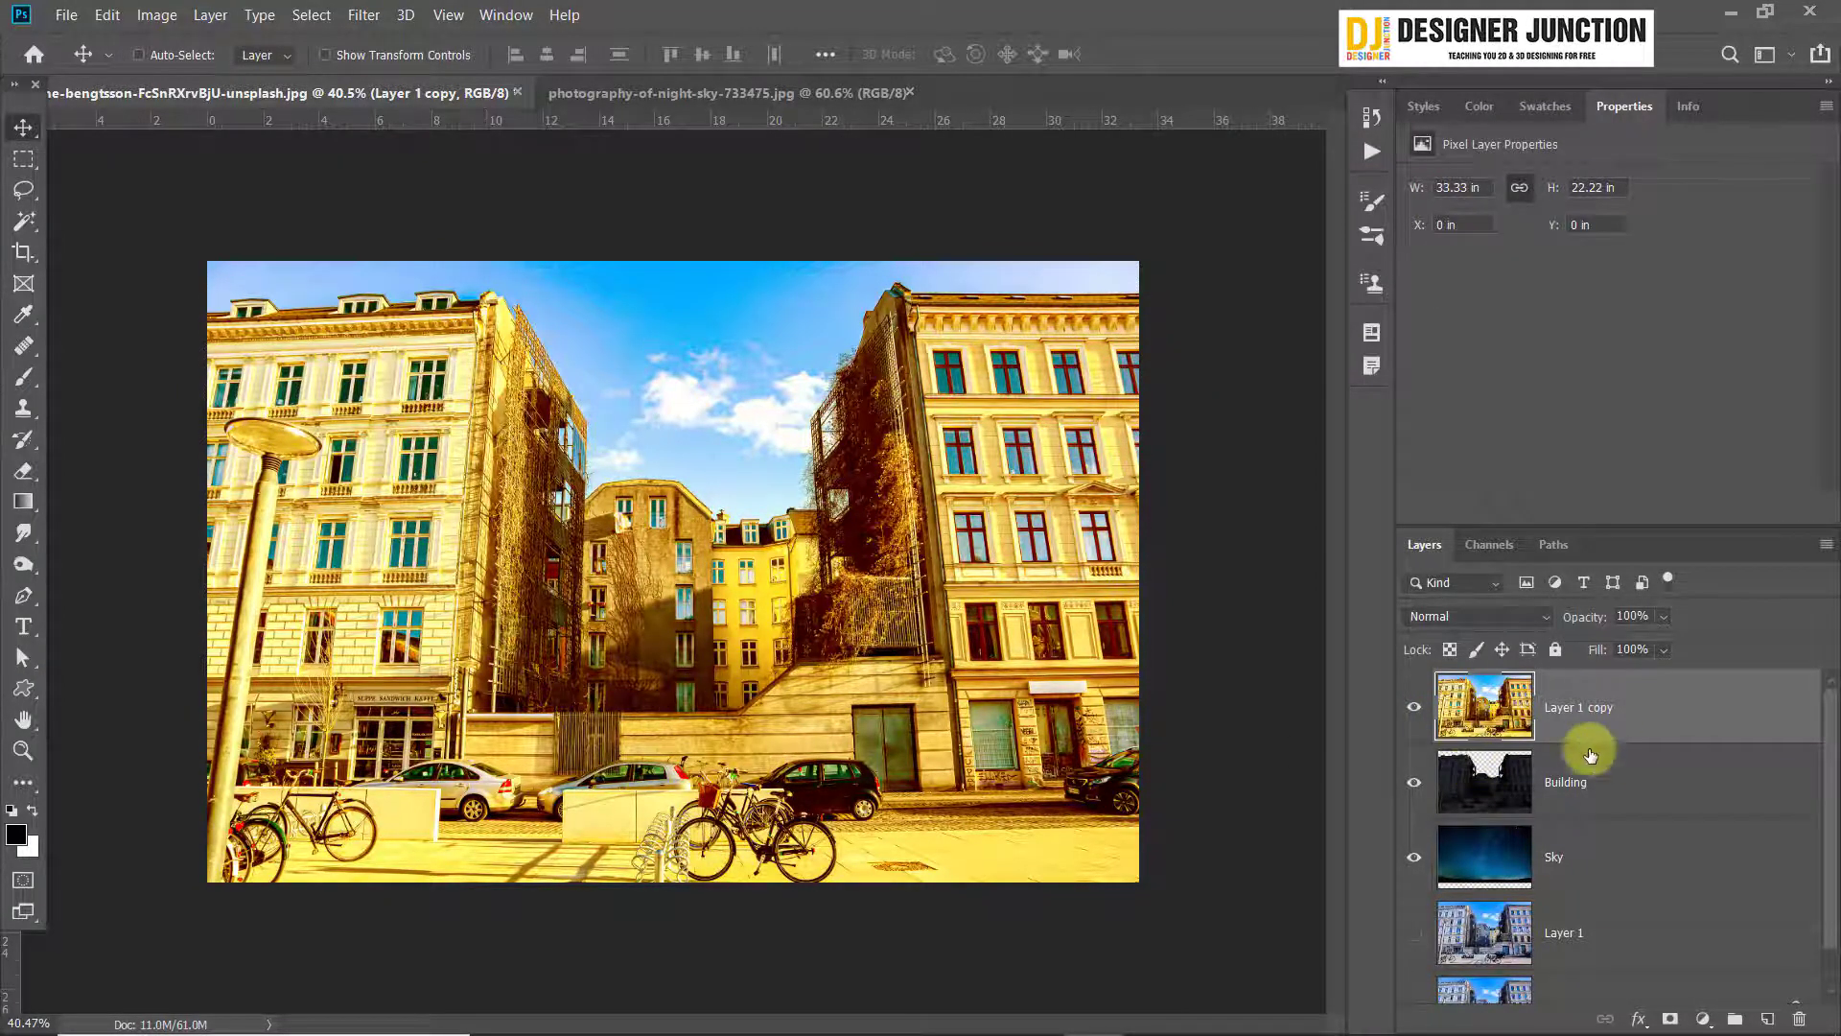
Add a black layer mask to Layer 1 copy that hides the warm photo, and make the mask the editing target
{"action": "left_click", "coordinate": [1669, 1019]}
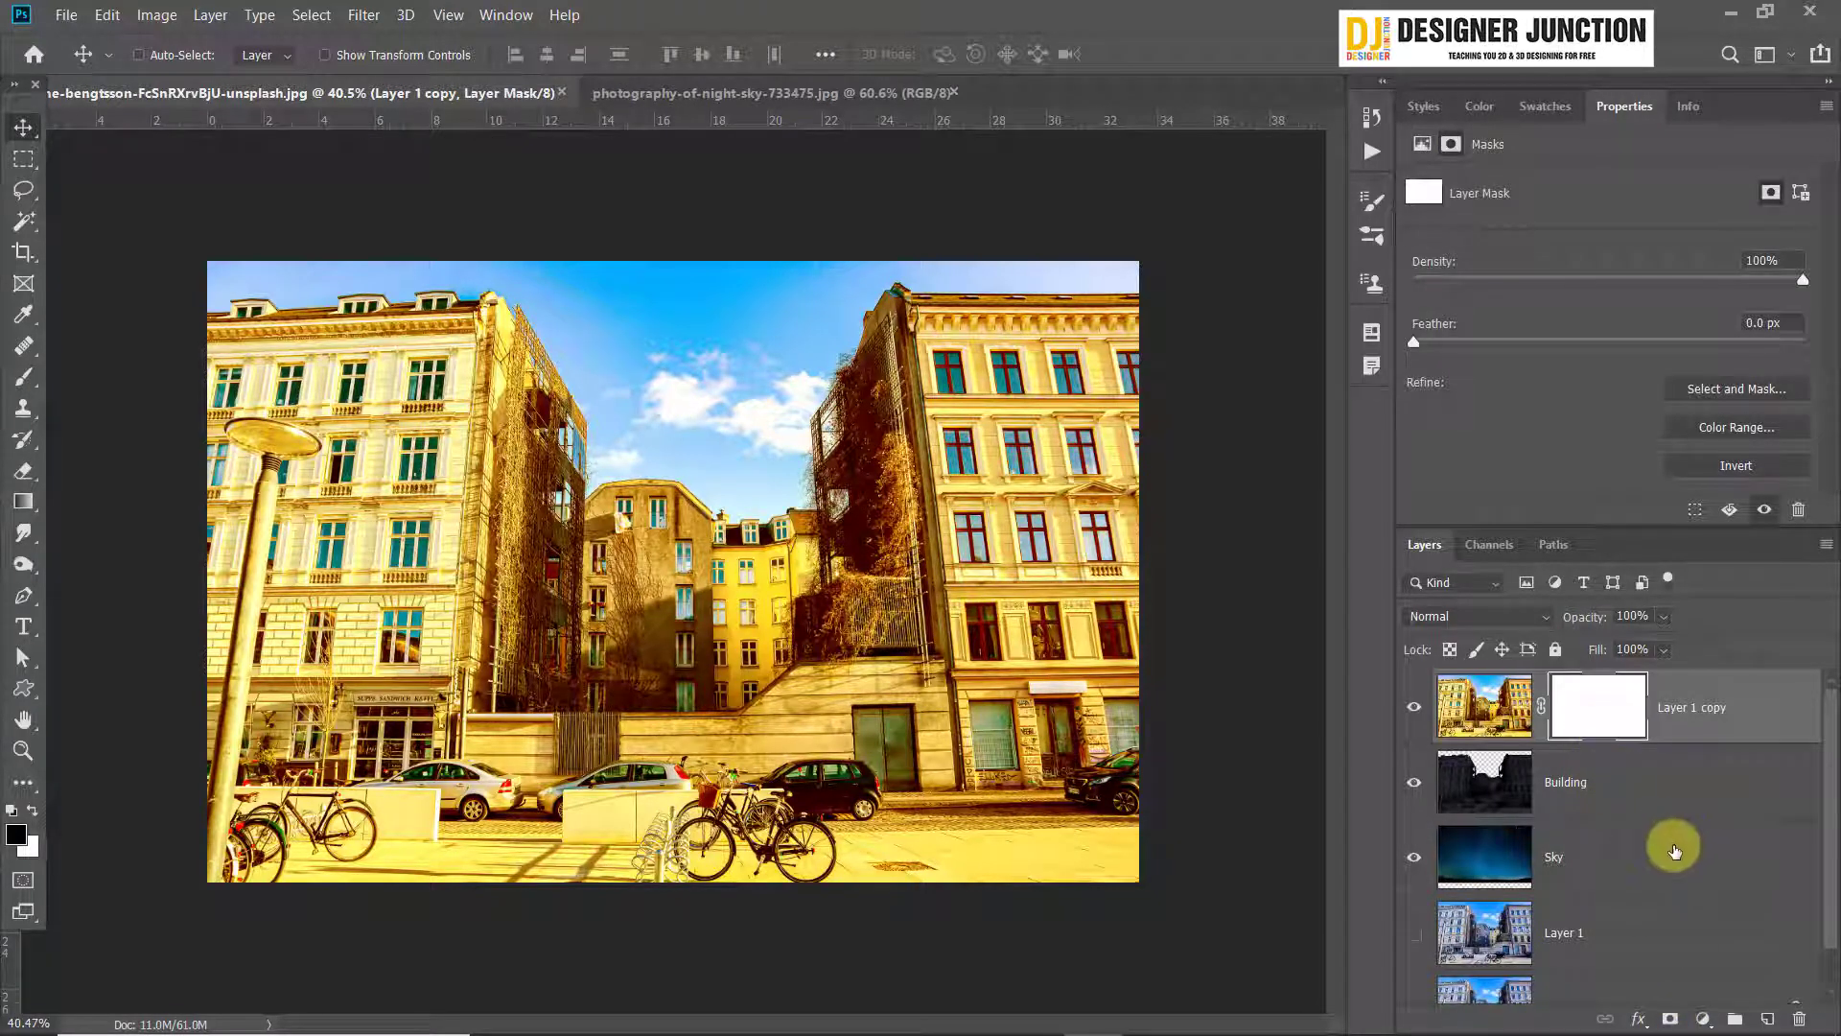
{"action": "key", "text": "ctrl+z"}
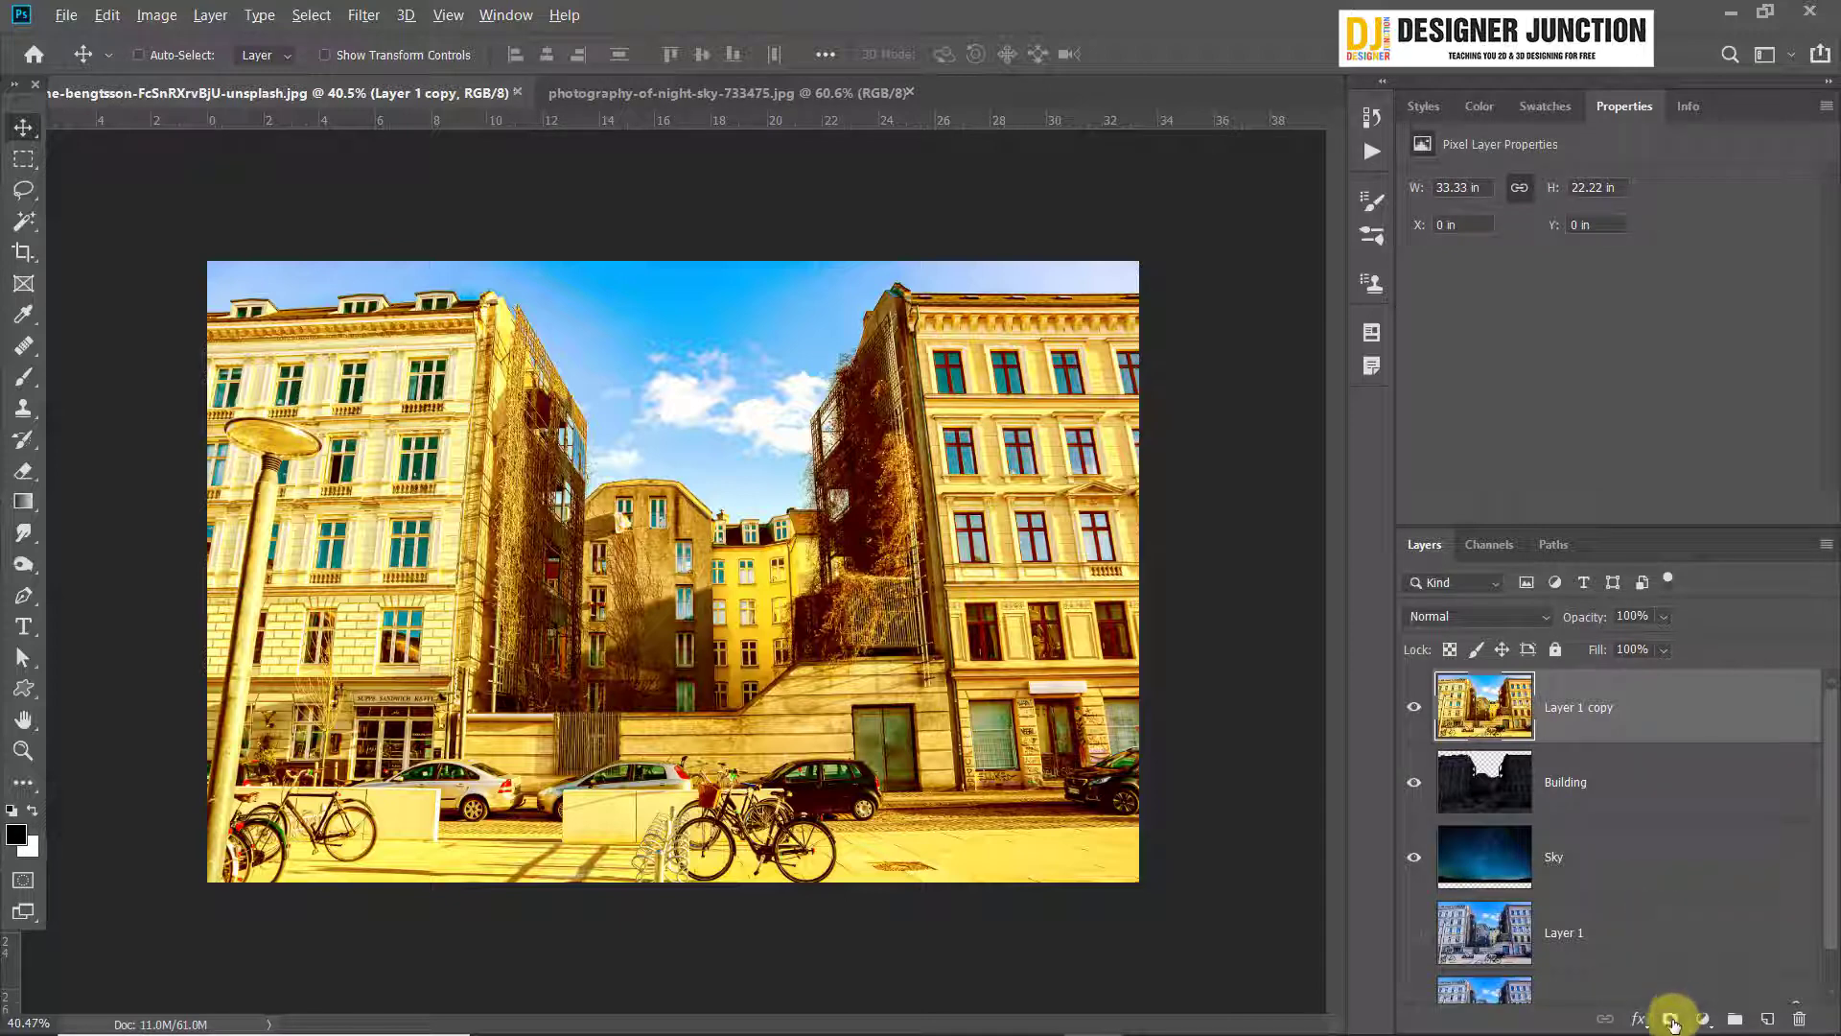
{"action": "left_click", "coordinate": [1671, 1022], "text": "alt"}
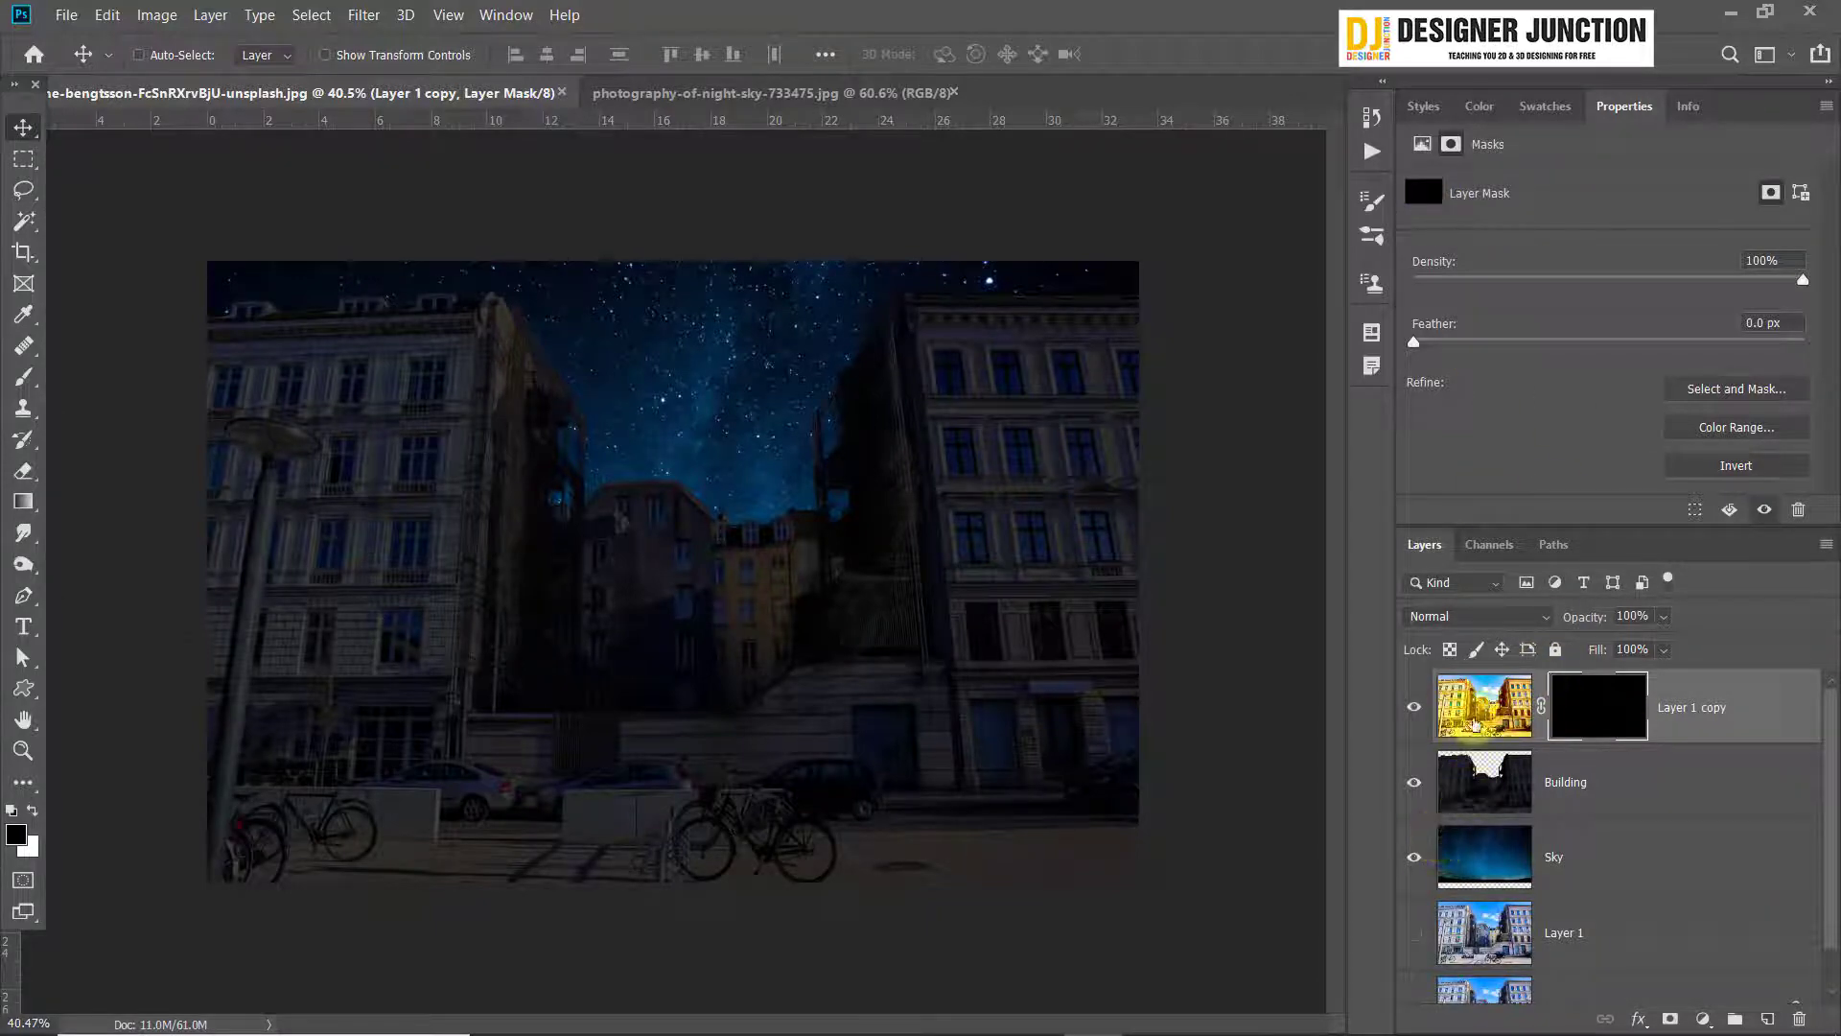
{"action": "left_click", "coordinate": [1472, 705]}
{"action": "left_click", "coordinate": [1585, 719]}
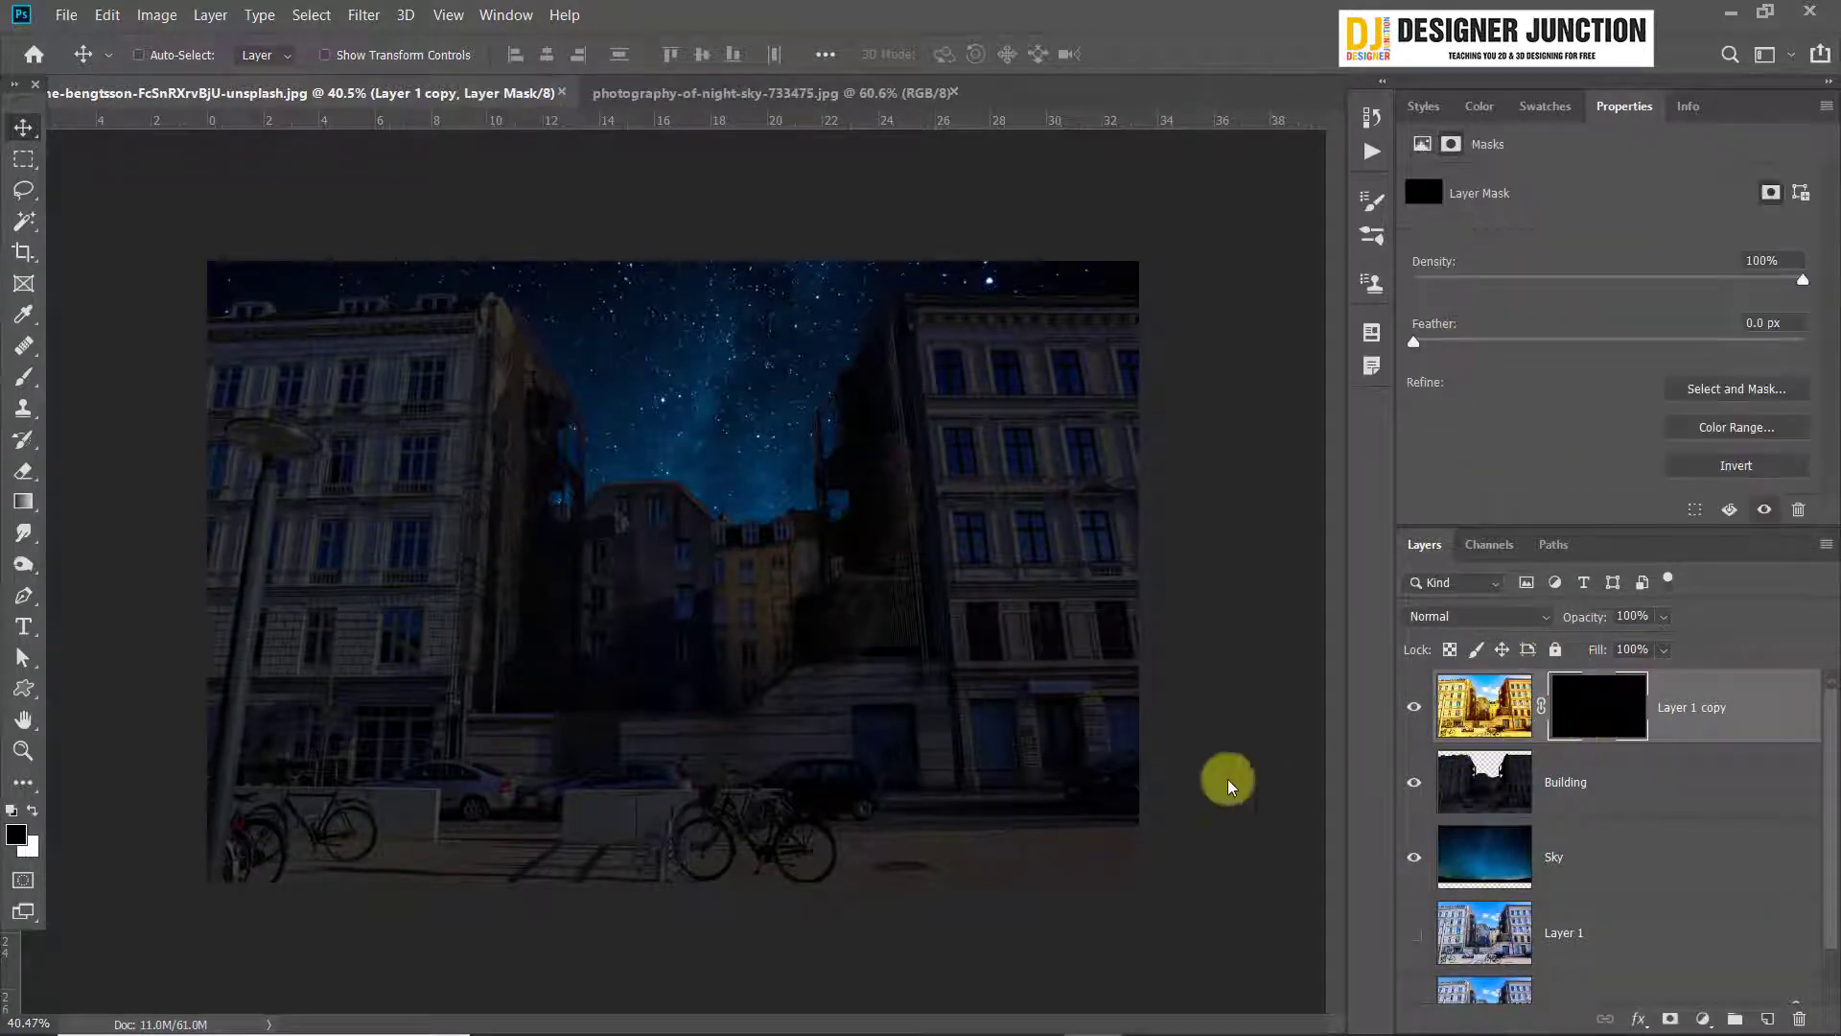
Try to reveal a lit top-floor window of the right building by painting white on the mask with a size 30 brush
{"action": "left_click", "coordinate": [23, 376]}
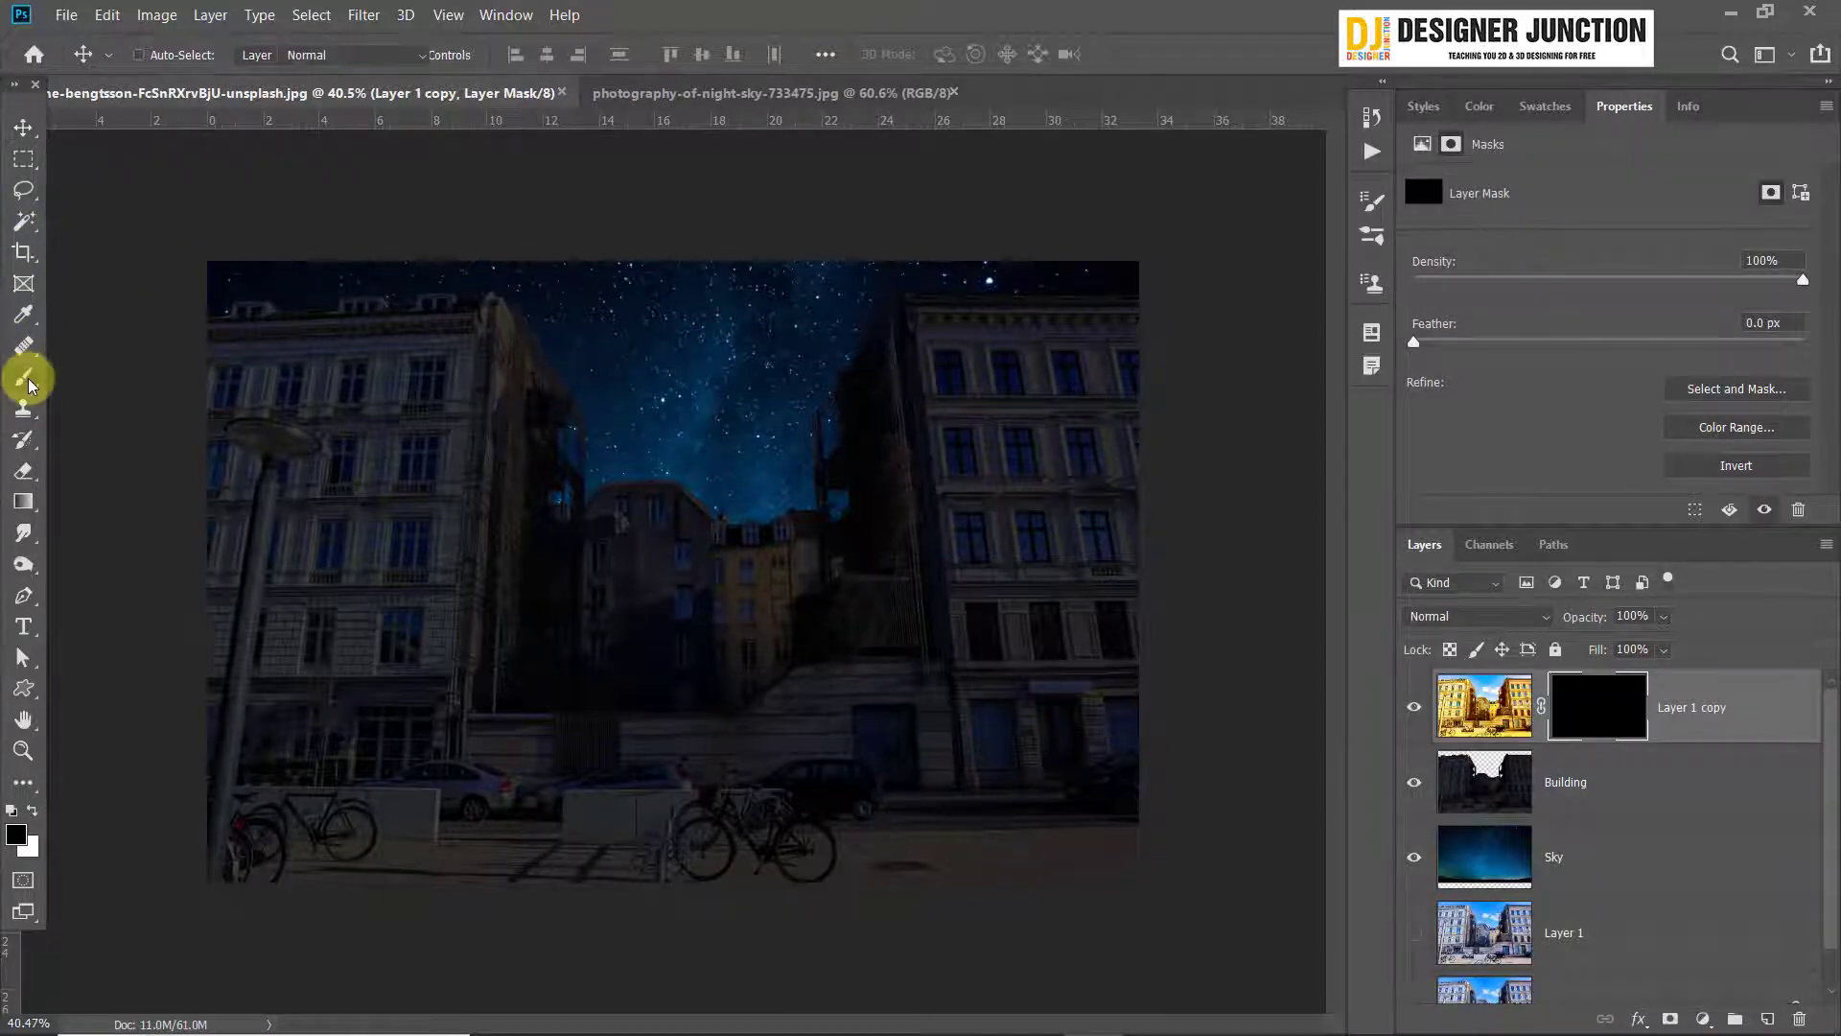
{"action": "scroll", "coordinate": [1007, 398], "scroll_direction": "up", "scroll_amount": 5}
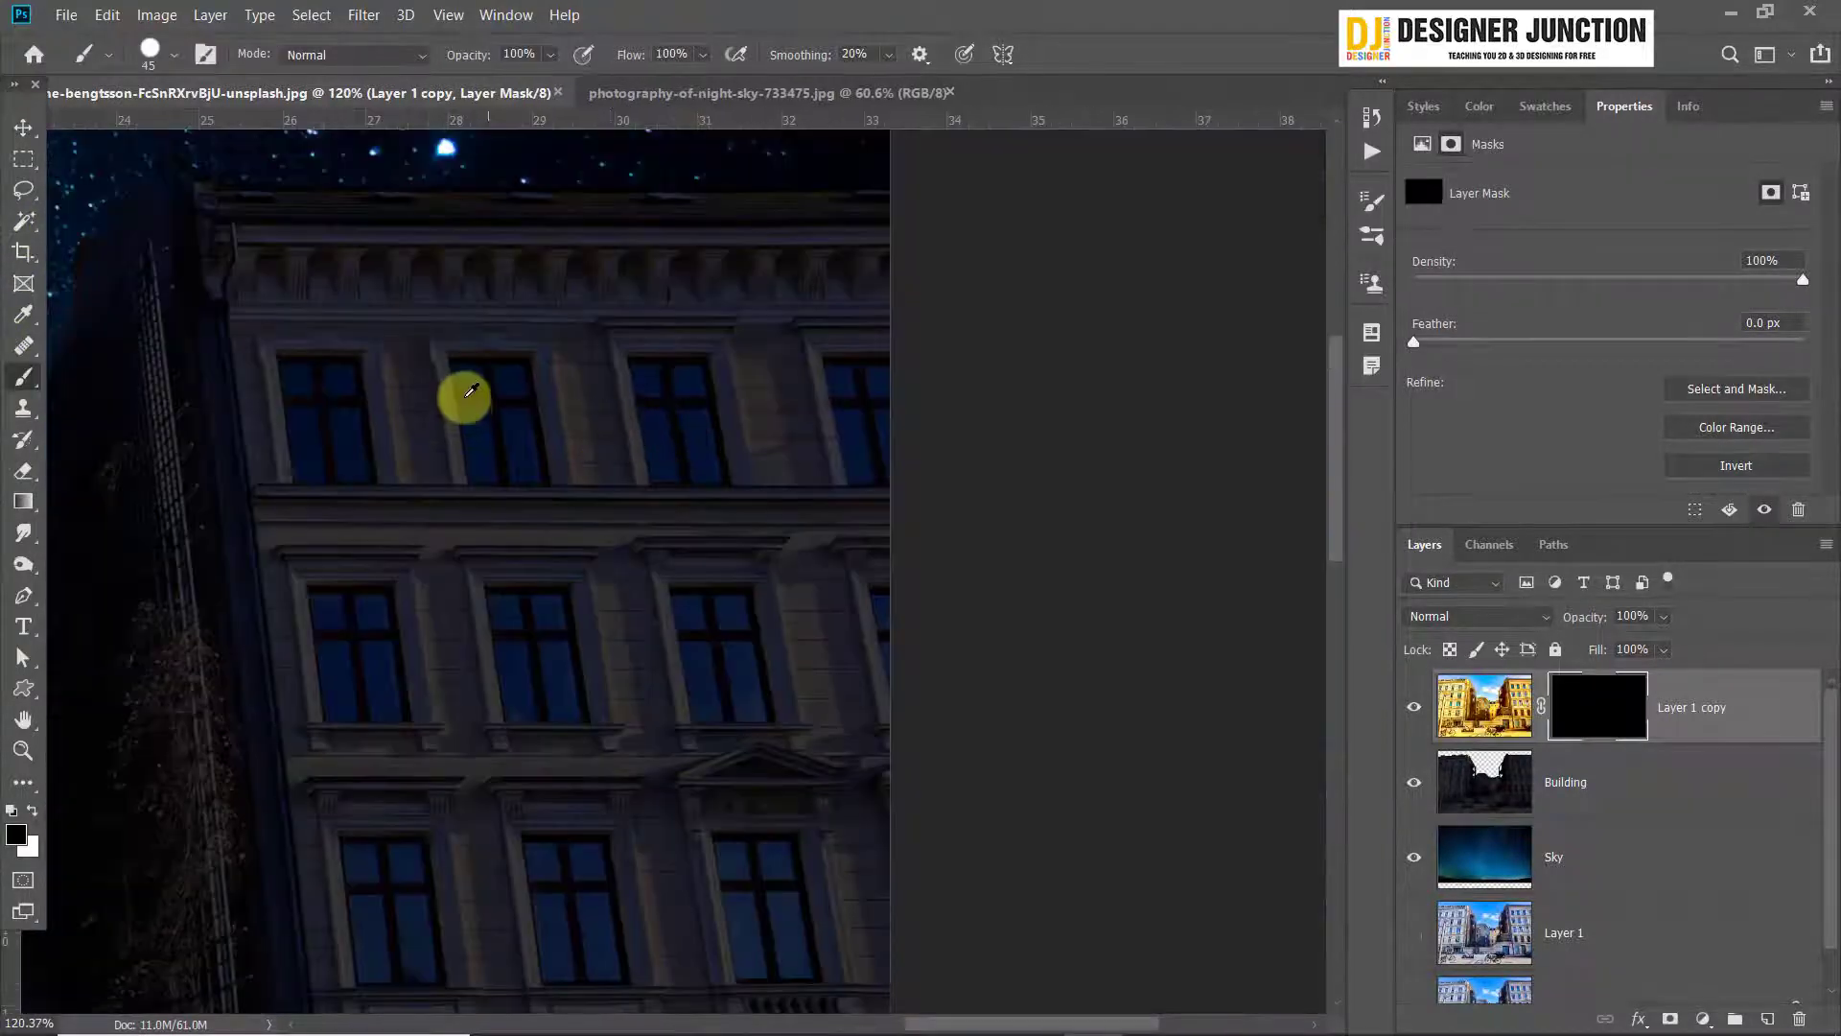
{"action": "scroll", "coordinate": [469, 394], "scroll_direction": "up", "scroll_amount": 4}
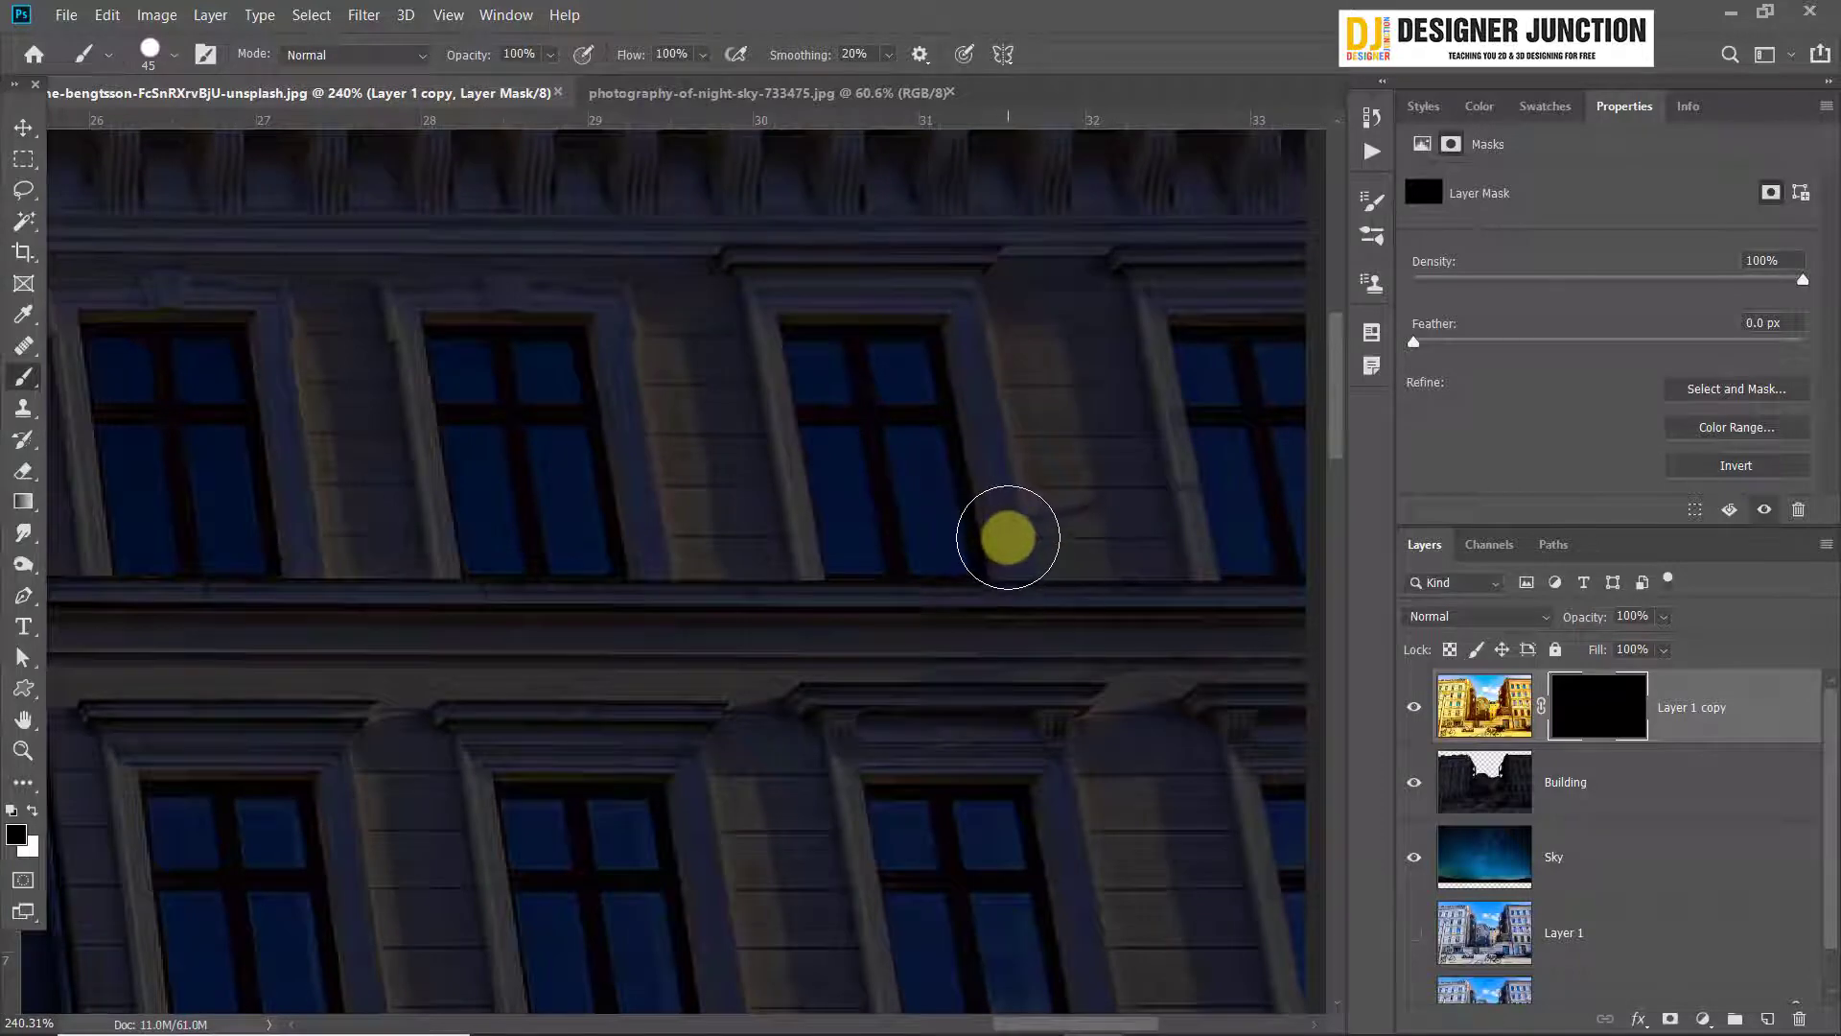
{"action": "key", "text": "bracketleft"}
{"action": "key", "text": "bracketleft"}
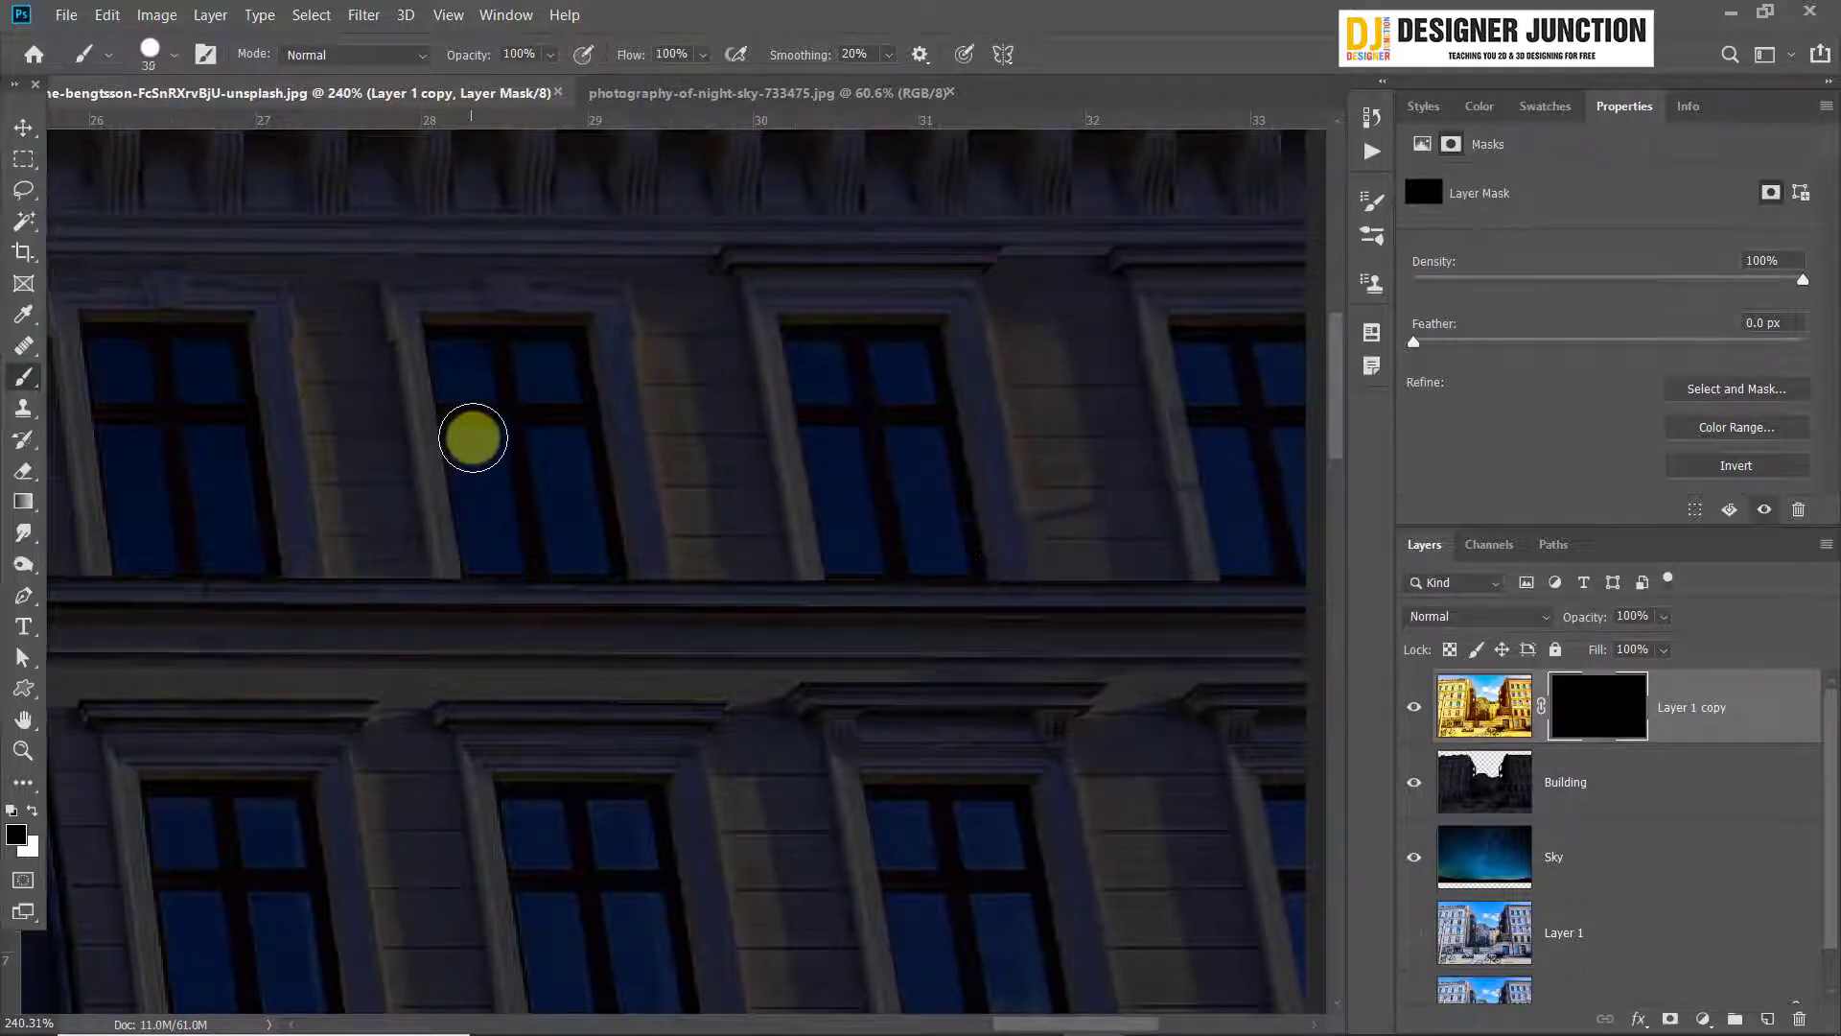
{"action": "left_click", "coordinate": [36, 820]}
{"action": "left_click_drag", "start_coordinate": [556, 443], "coordinate": [582, 573]}
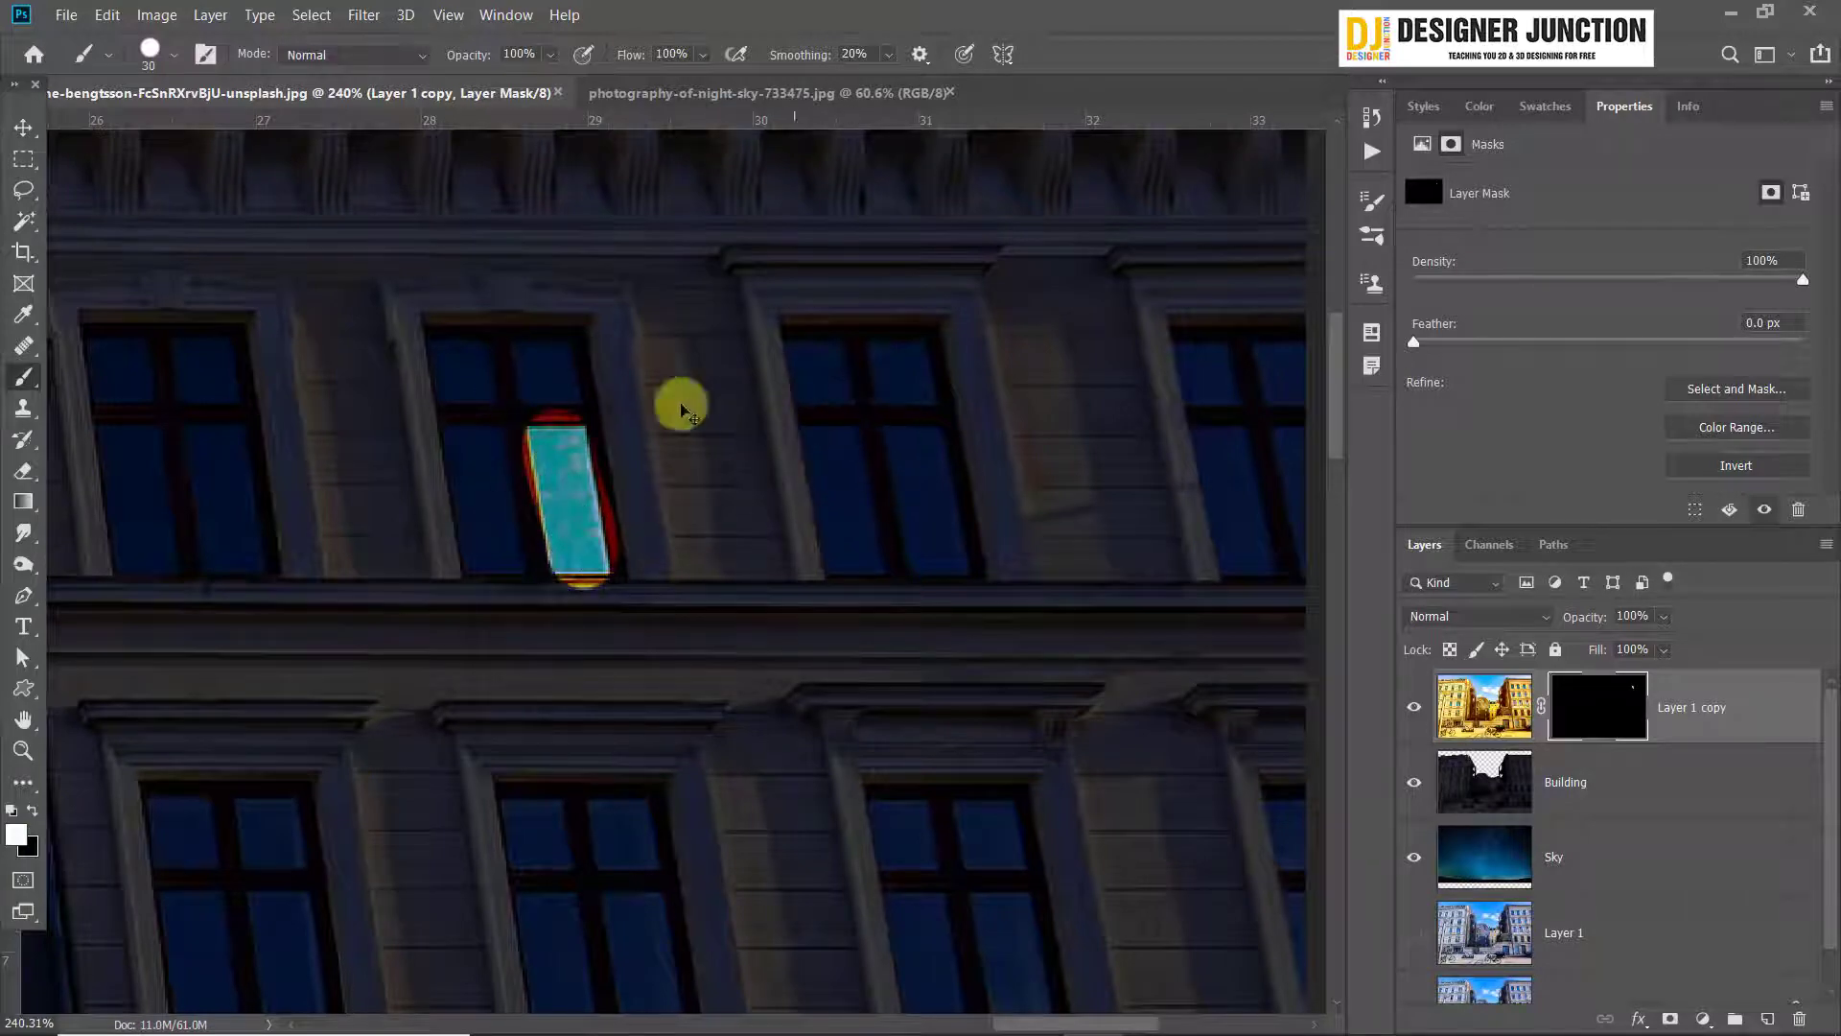
{"action": "left_click_drag", "start_coordinate": [530, 330], "coordinate": [568, 460]}
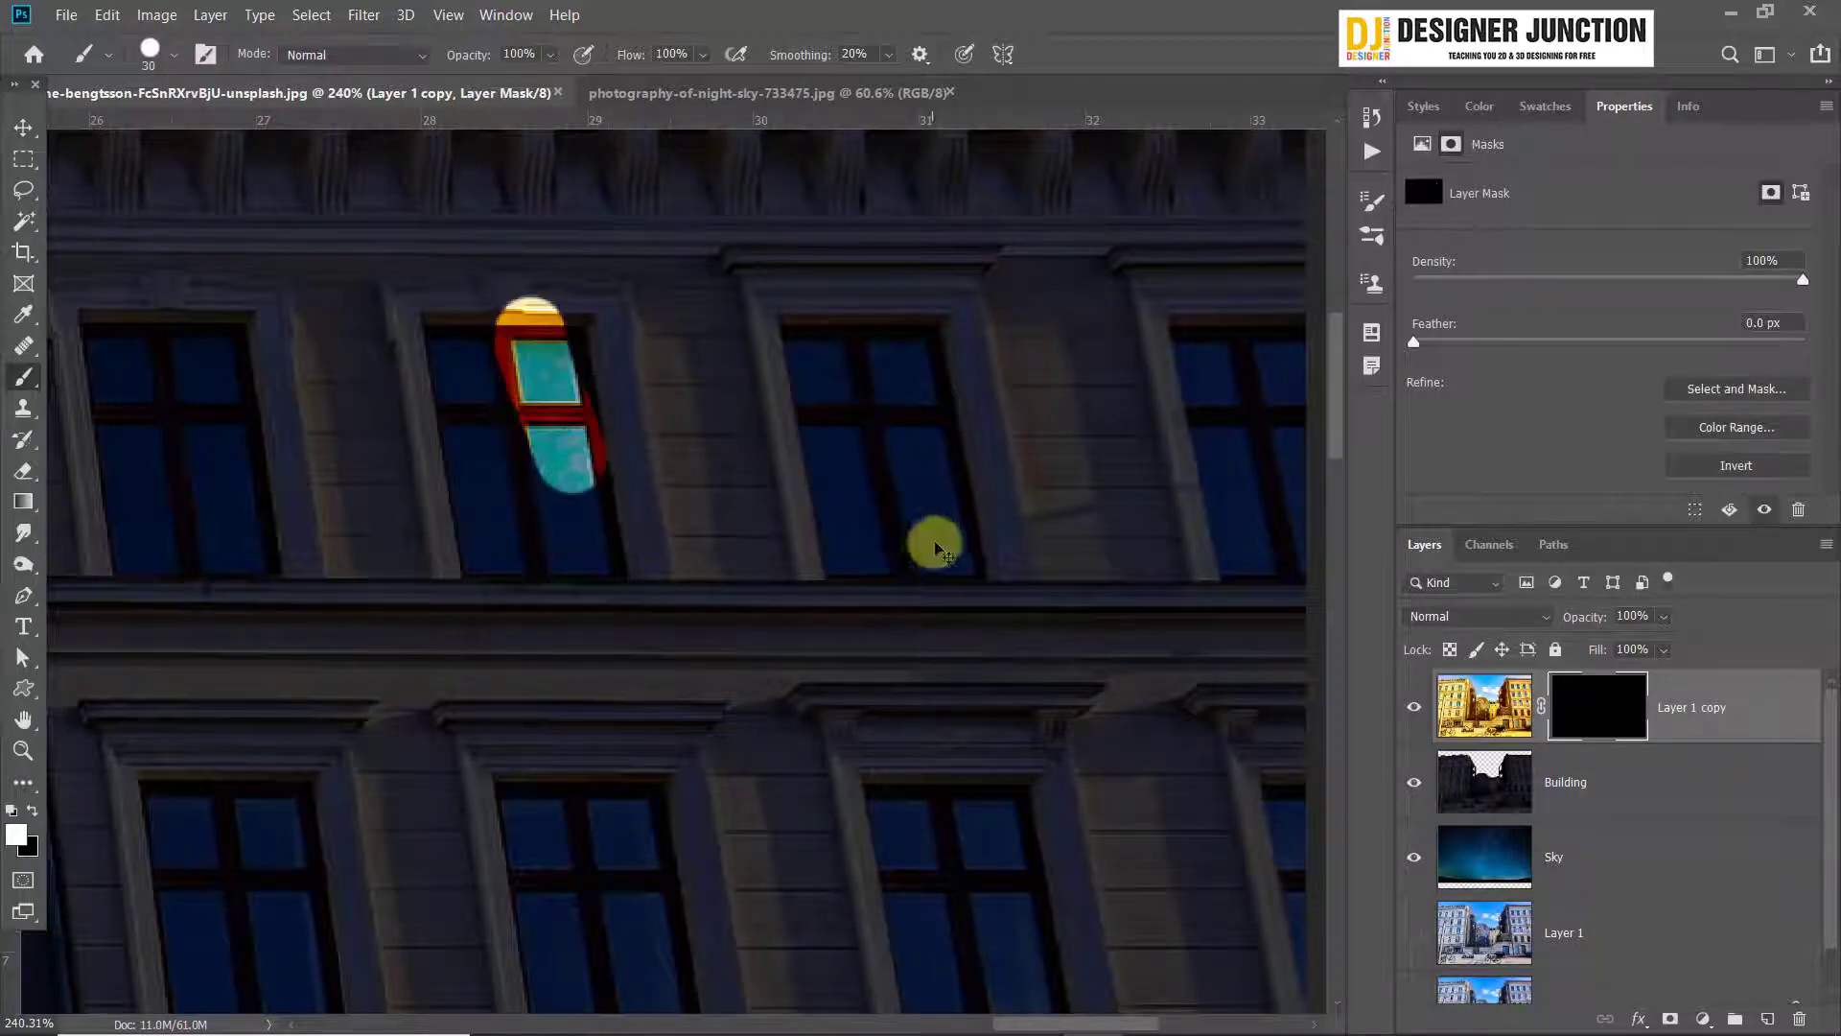
{"action": "key", "text": "ctrl+z"}
Try to reveal the upper-left pane of the first top-floor window with a size 10 white brush on the mask
{"action": "scroll", "coordinate": [464, 427], "scroll_direction": "down", "scroll_amount": 3}
{"action": "left_click_drag", "start_coordinate": [382, 423], "coordinate": [744, 470]}
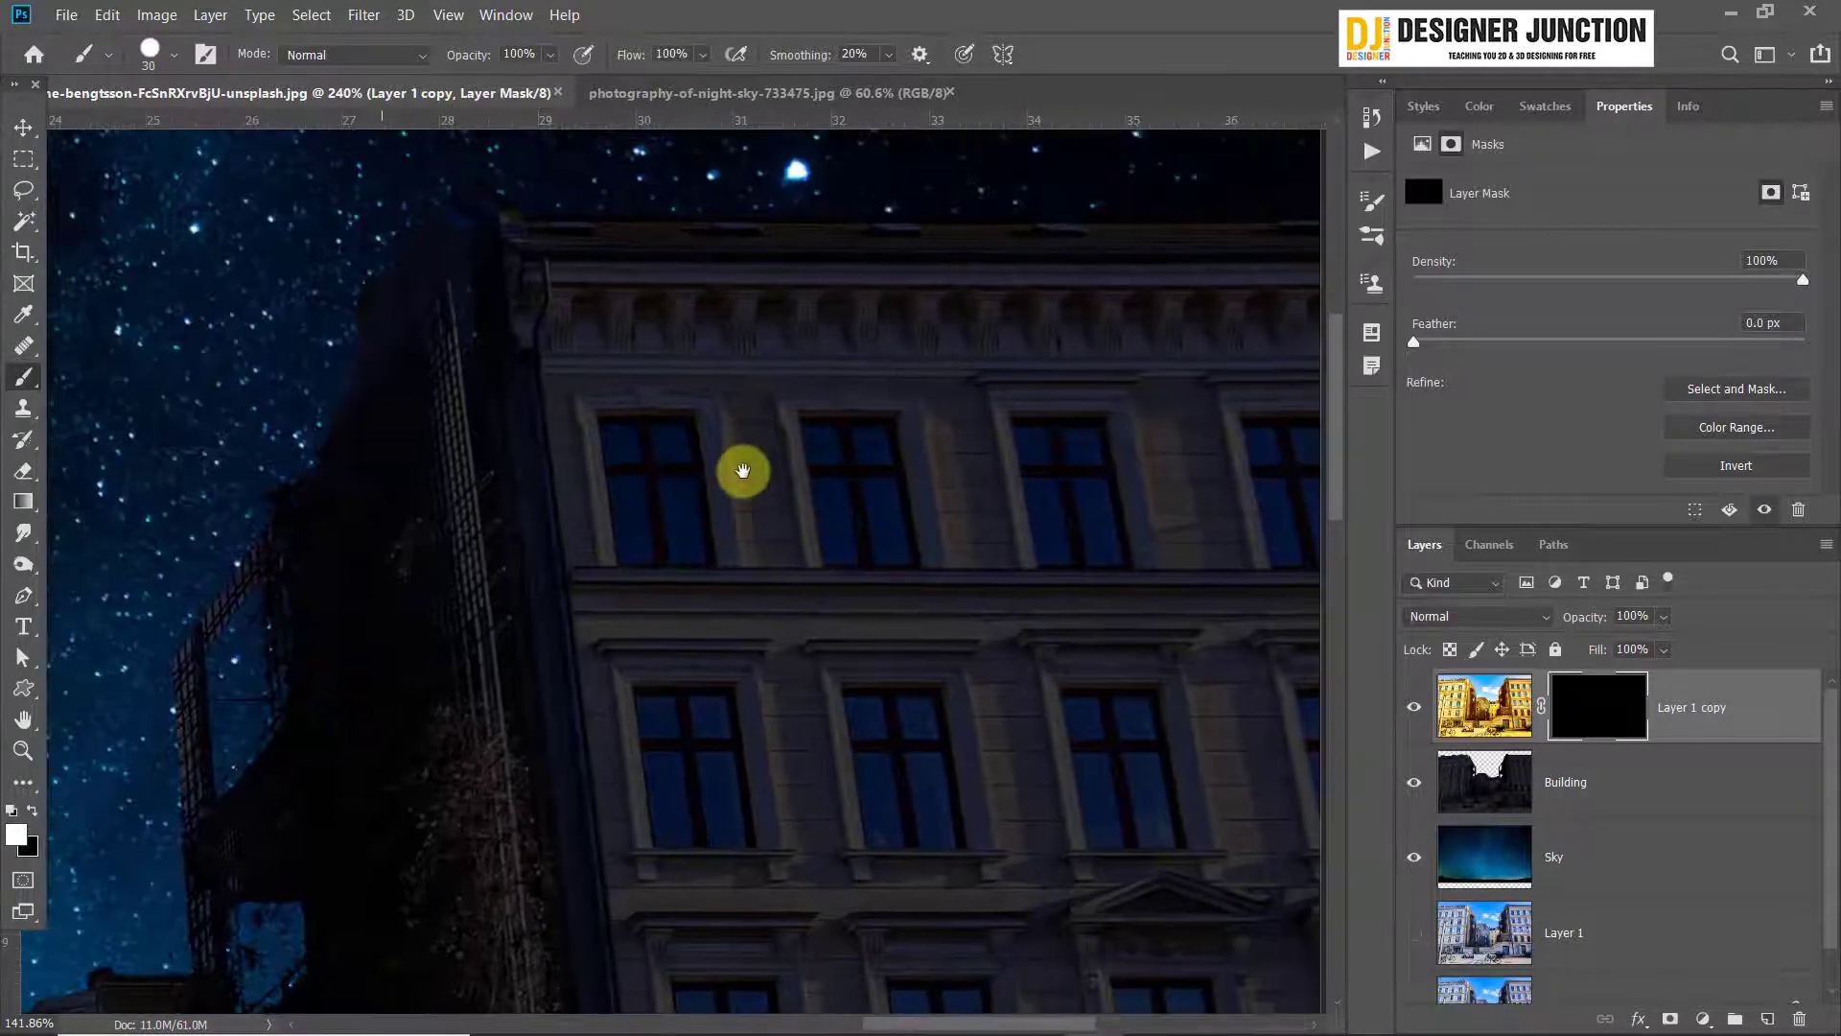
{"action": "scroll", "coordinate": [668, 491], "scroll_direction": "up", "scroll_amount": 4}
{"action": "key", "text": "bracketleft"}
{"action": "key", "text": "bracketleft"}
{"action": "key", "text": "bracketleft"}
{"action": "key", "text": "bracketleft"}
{"action": "left_click_drag", "start_coordinate": [628, 400], "coordinate": [577, 416]}
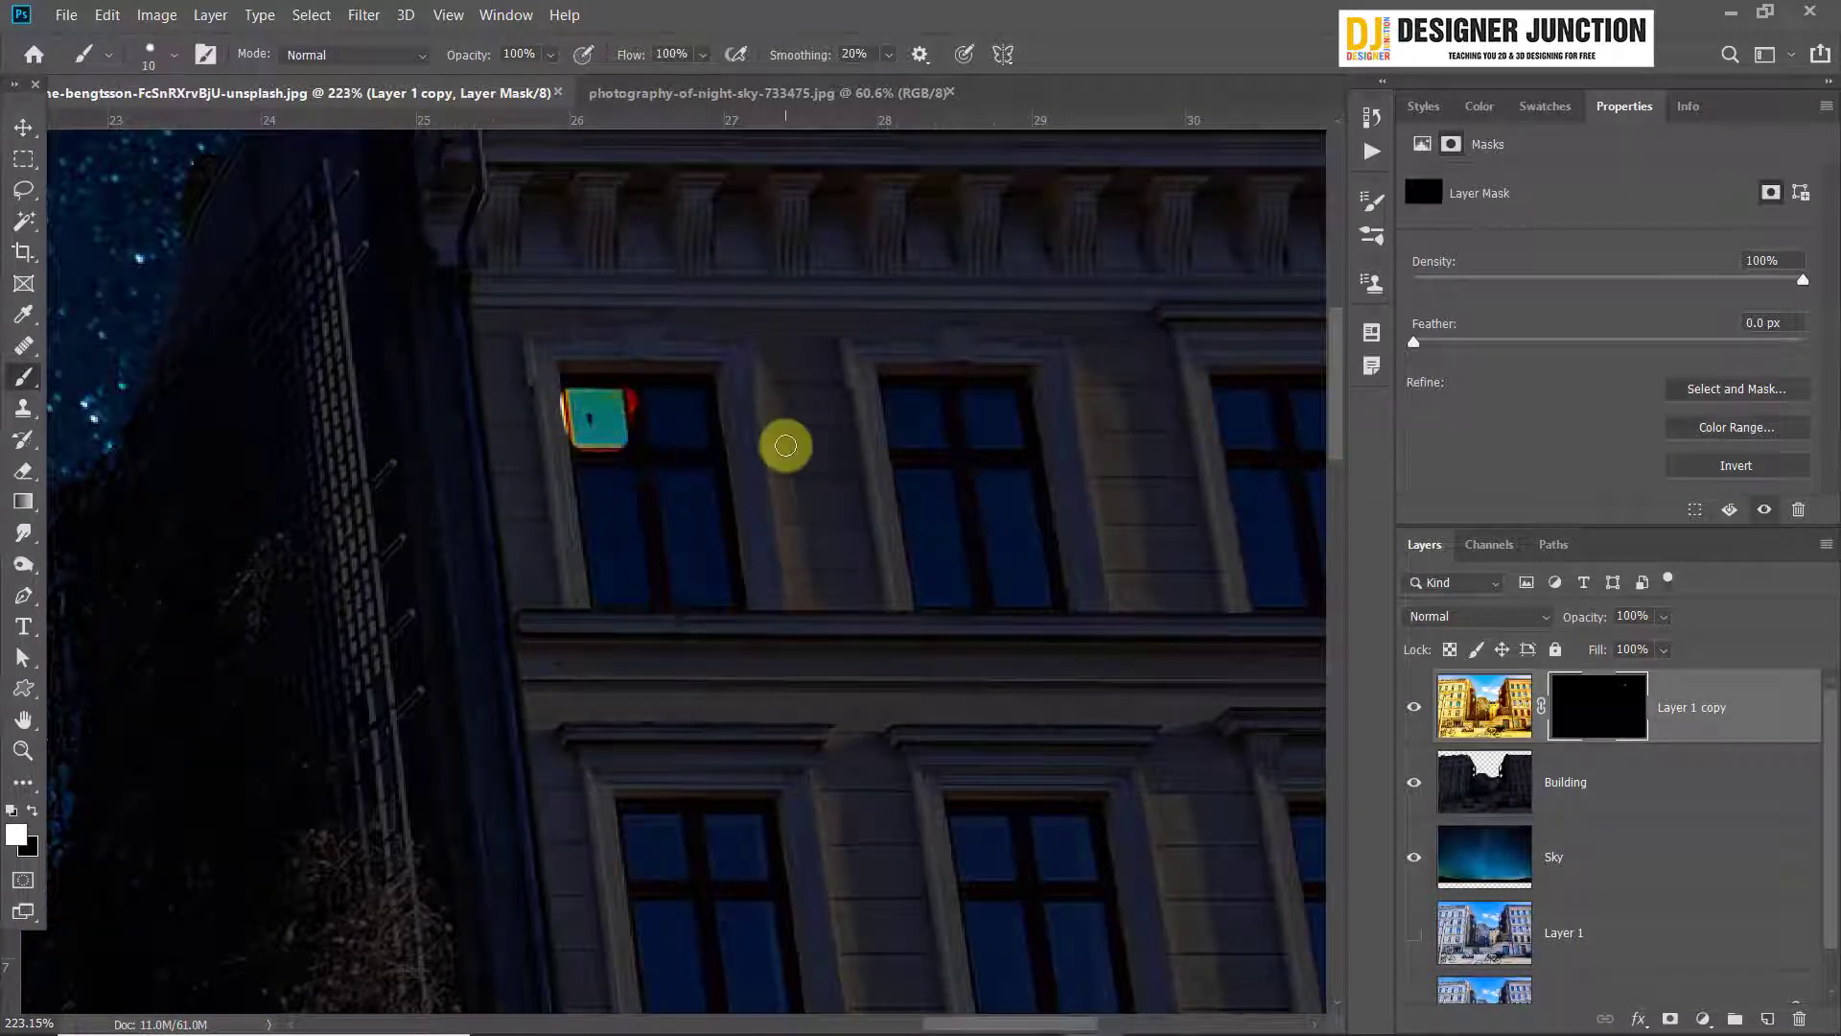
{"action": "key", "text": "ctrl+z"}
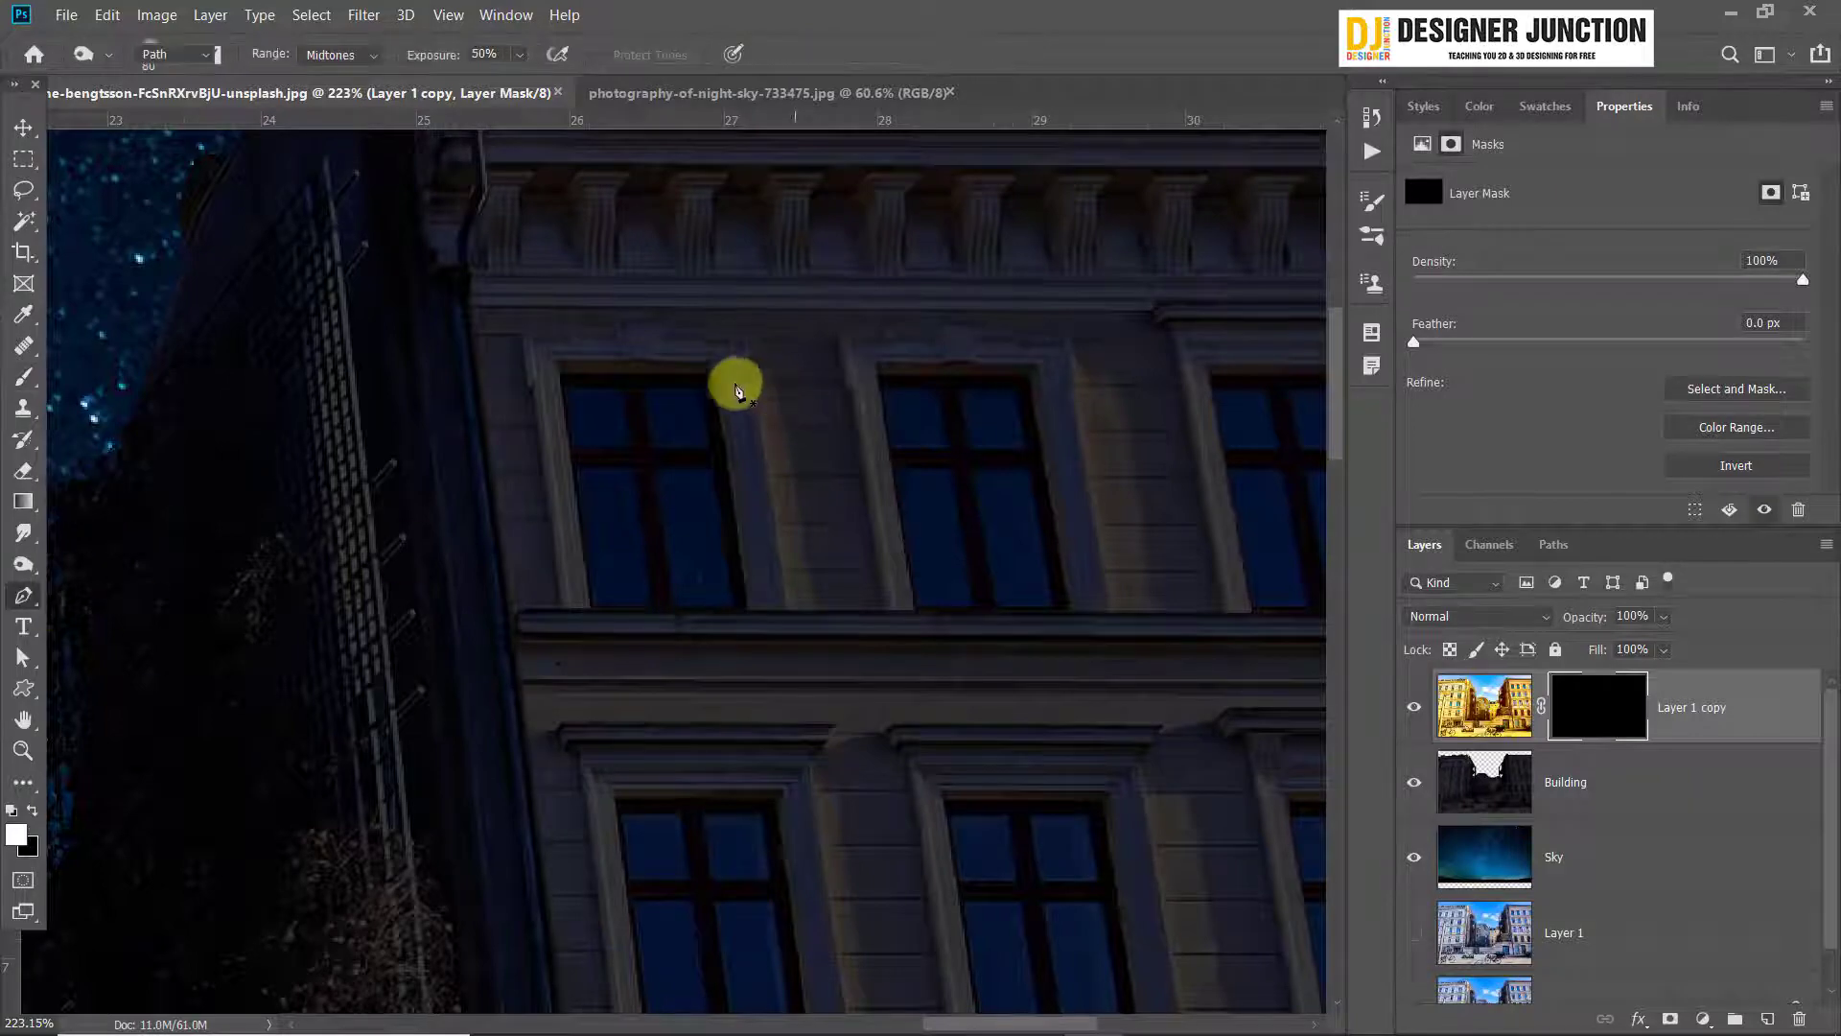
Invert the Layer 1 copy mask to white, exposing the bright window panes for tracing with the Pen tool
{"action": "scroll", "coordinate": [736, 383], "scroll_direction": "up", "scroll_amount": 4}
{"action": "key", "text": "o"}
{"action": "key", "text": "p"}
{"action": "scroll", "coordinate": [370, 423], "scroll_direction": "up", "scroll_amount": 2}
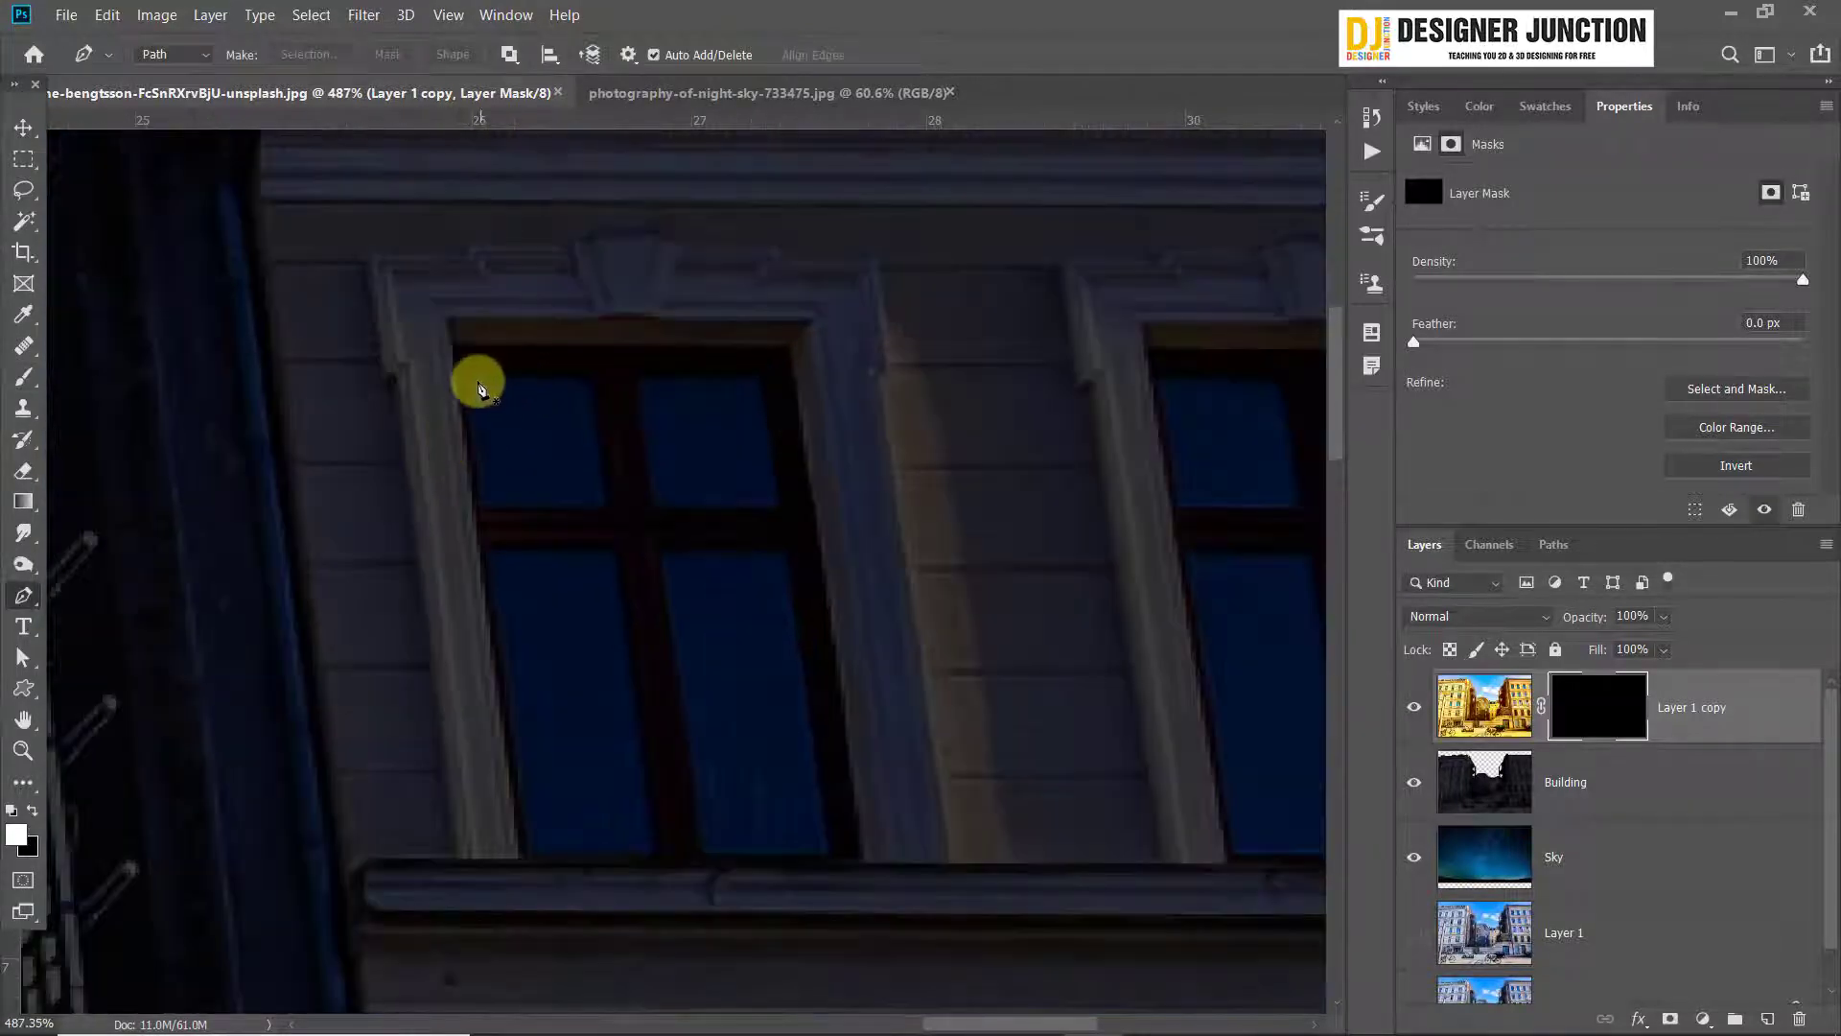
{"action": "left_click", "coordinate": [466, 378]}
{"action": "left_click", "coordinate": [589, 377]}
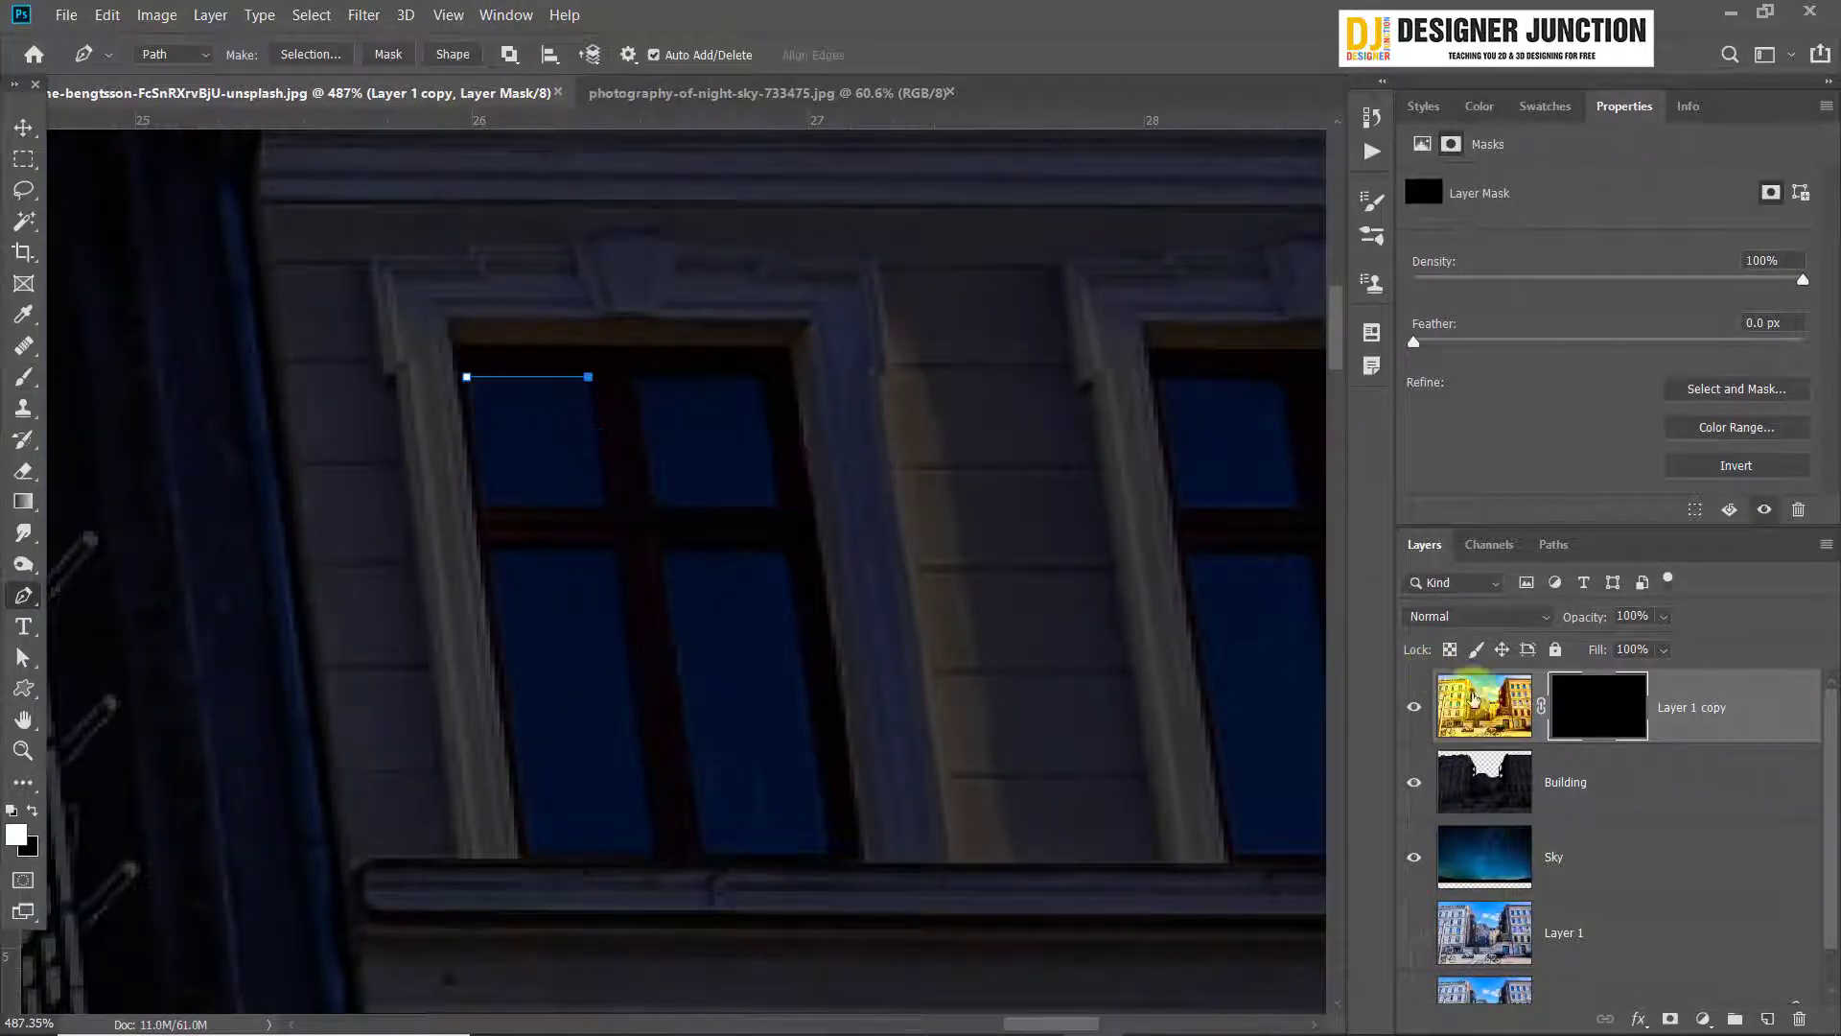
{"action": "left_click", "coordinate": [1580, 708]}
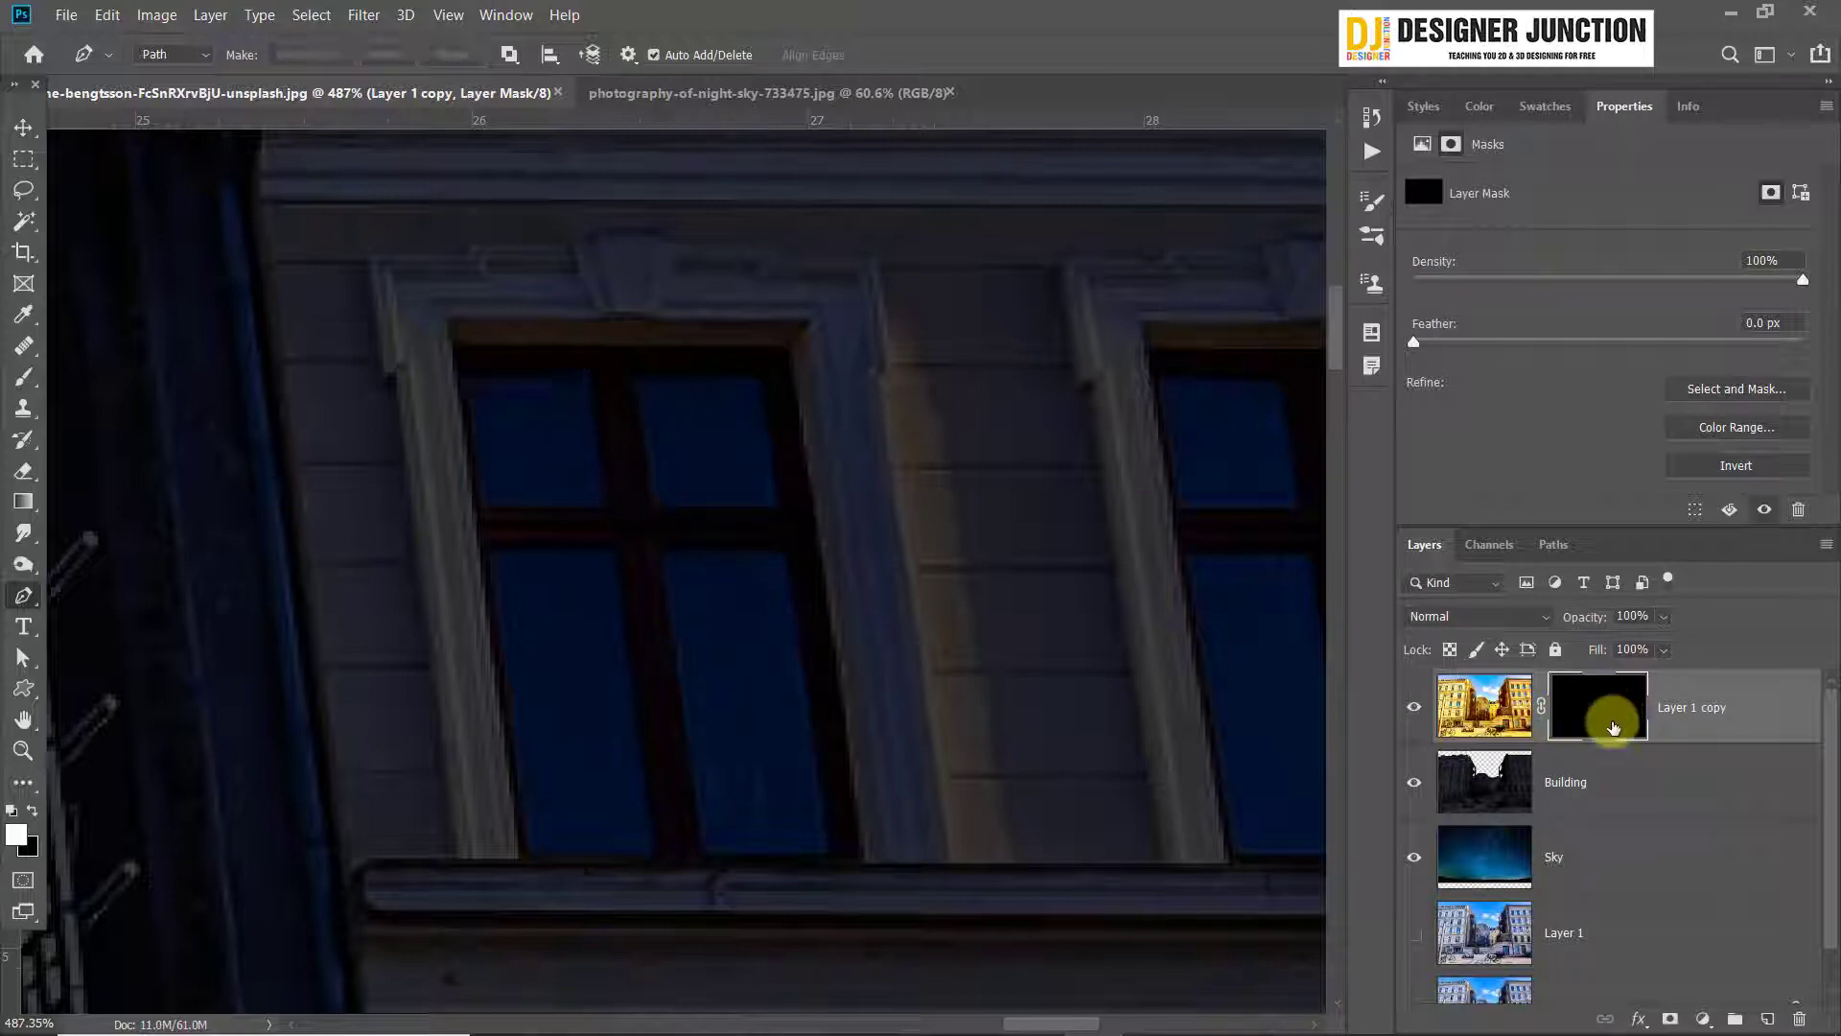
{"action": "key", "text": "ctrl+i"}
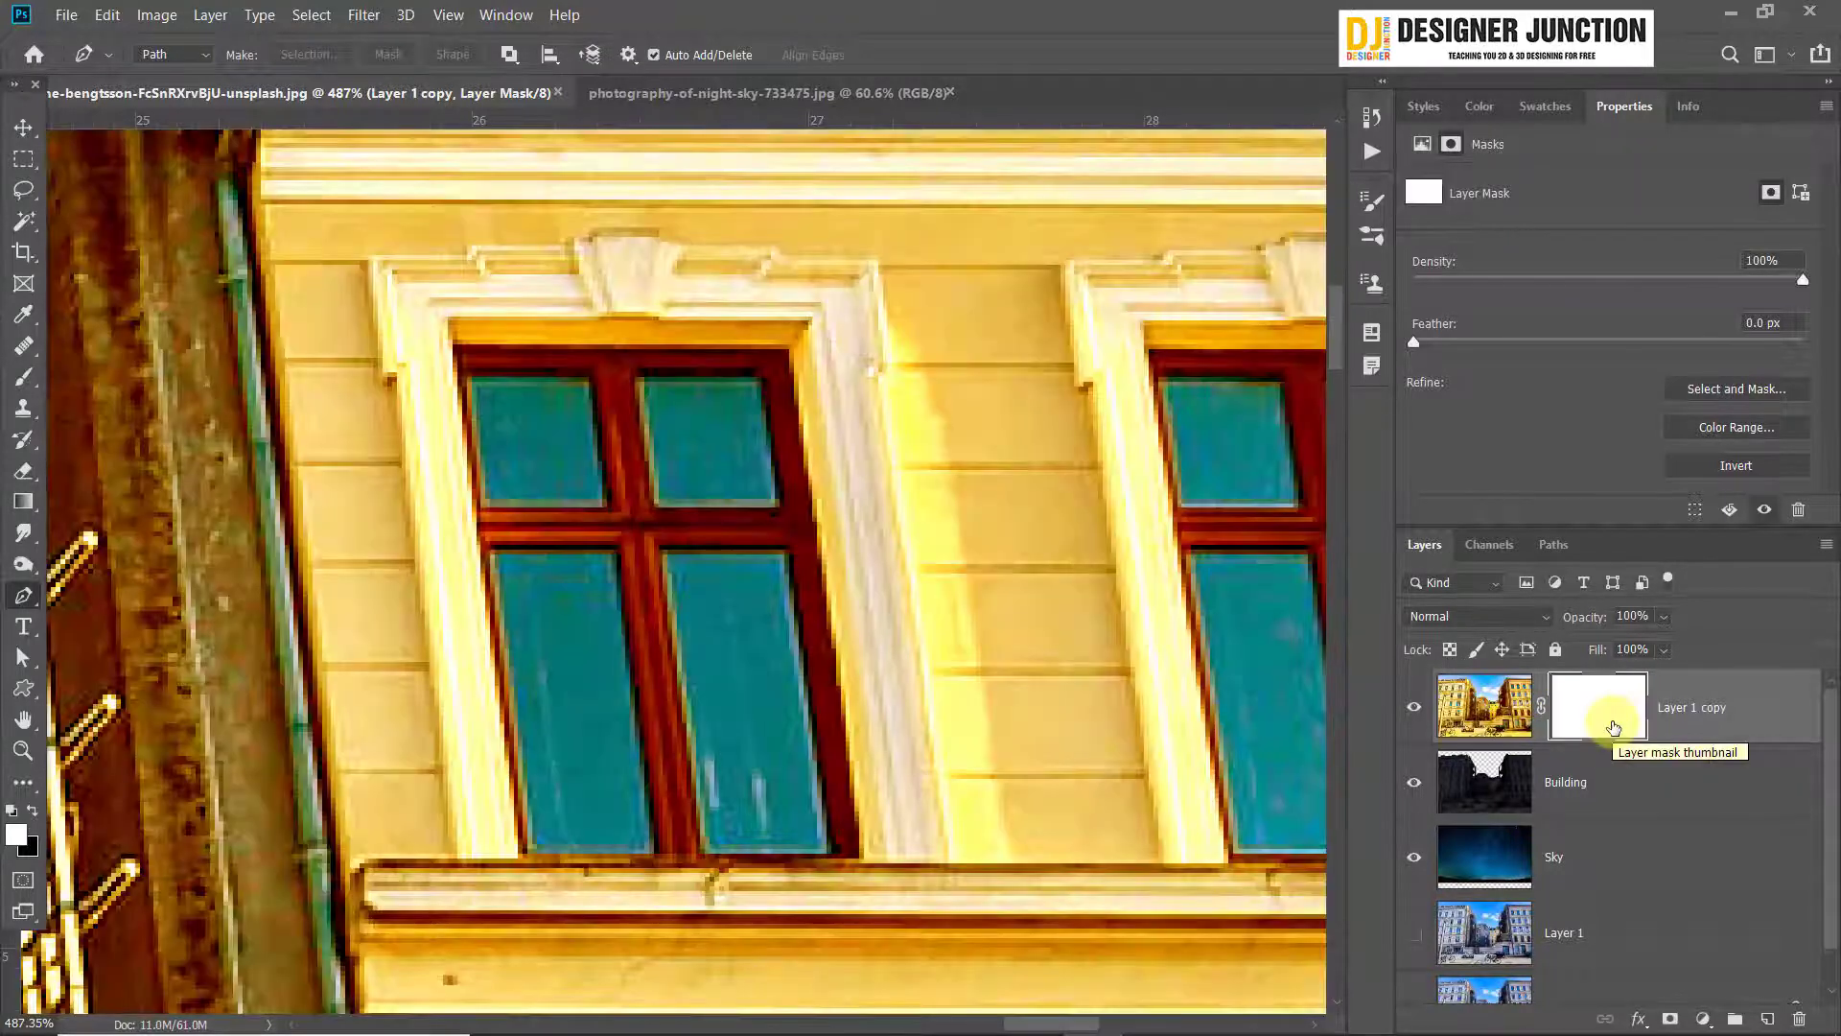
Trace closed Pen paths around the two upper panes of the right building's first top-floor window
{"action": "left_click", "coordinate": [467, 378]}
{"action": "left_click", "coordinate": [588, 376]}
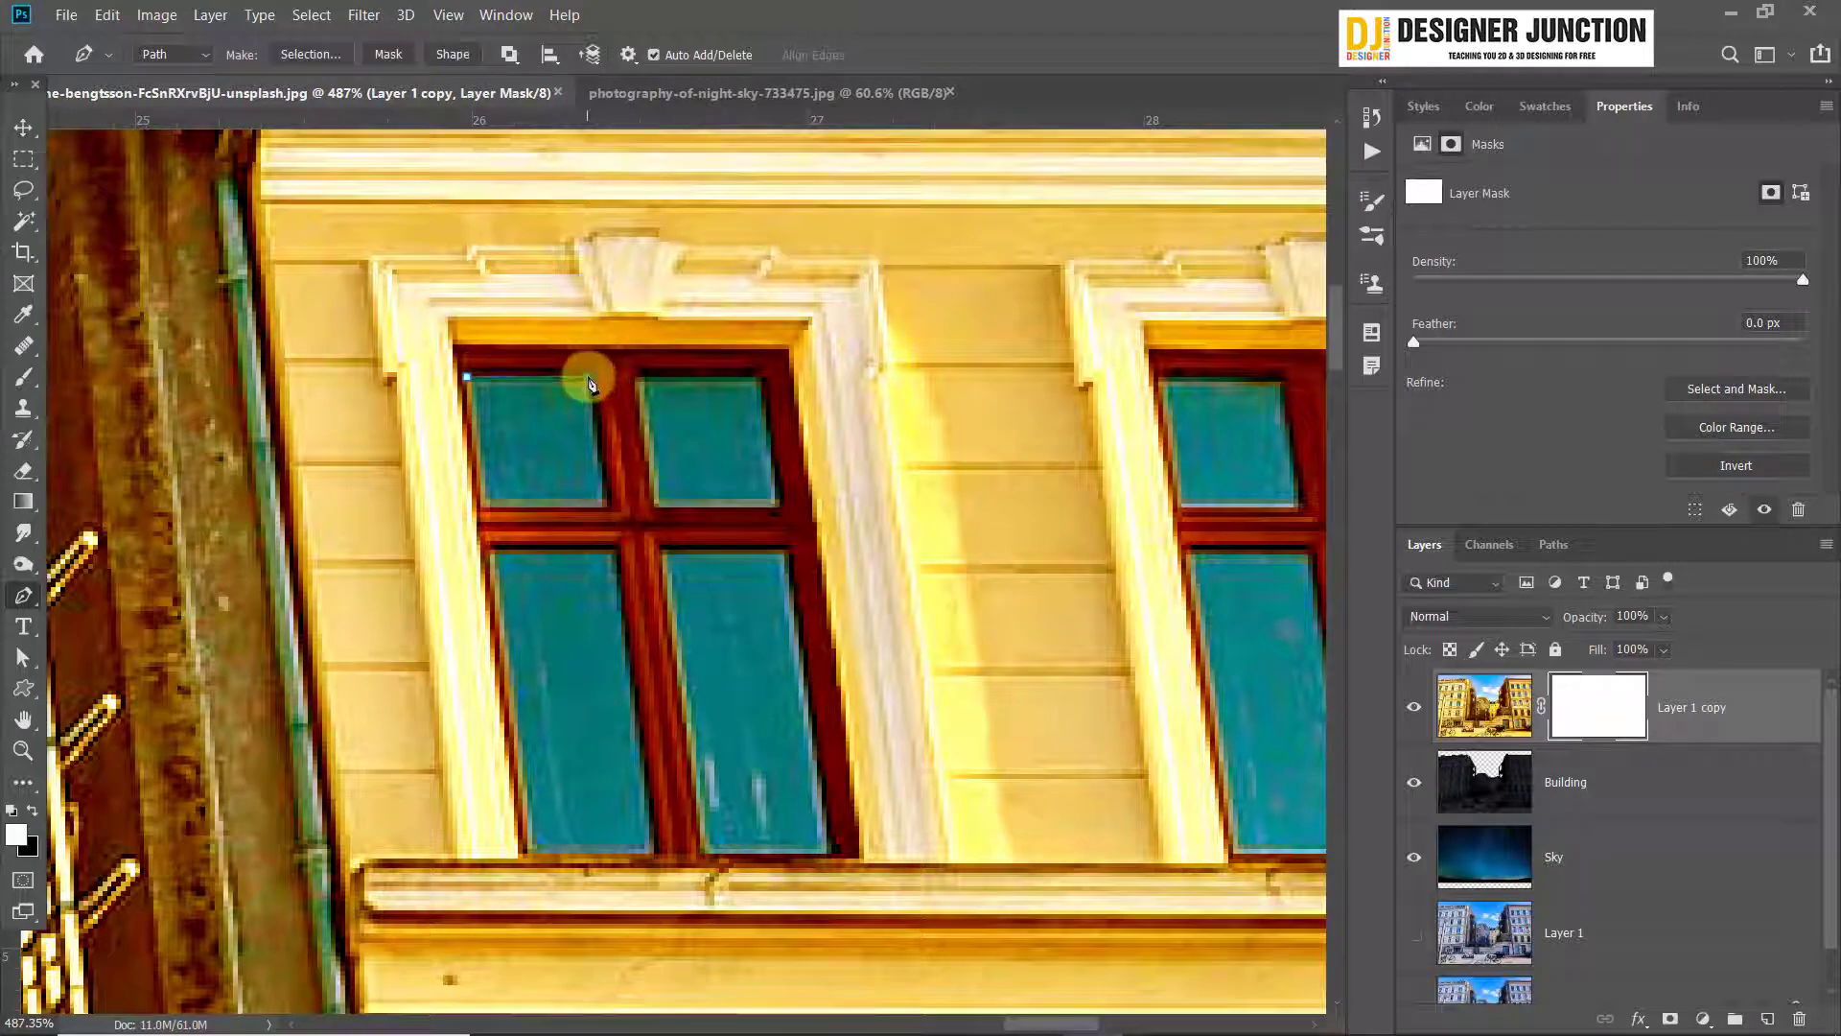
{"action": "left_click", "coordinate": [609, 505]}
{"action": "left_click", "coordinate": [479, 505]}
{"action": "left_click", "coordinate": [467, 378]}
{"action": "left_click", "coordinate": [636, 377]}
{"action": "left_click", "coordinate": [761, 376]}
{"action": "left_click", "coordinate": [780, 502]}
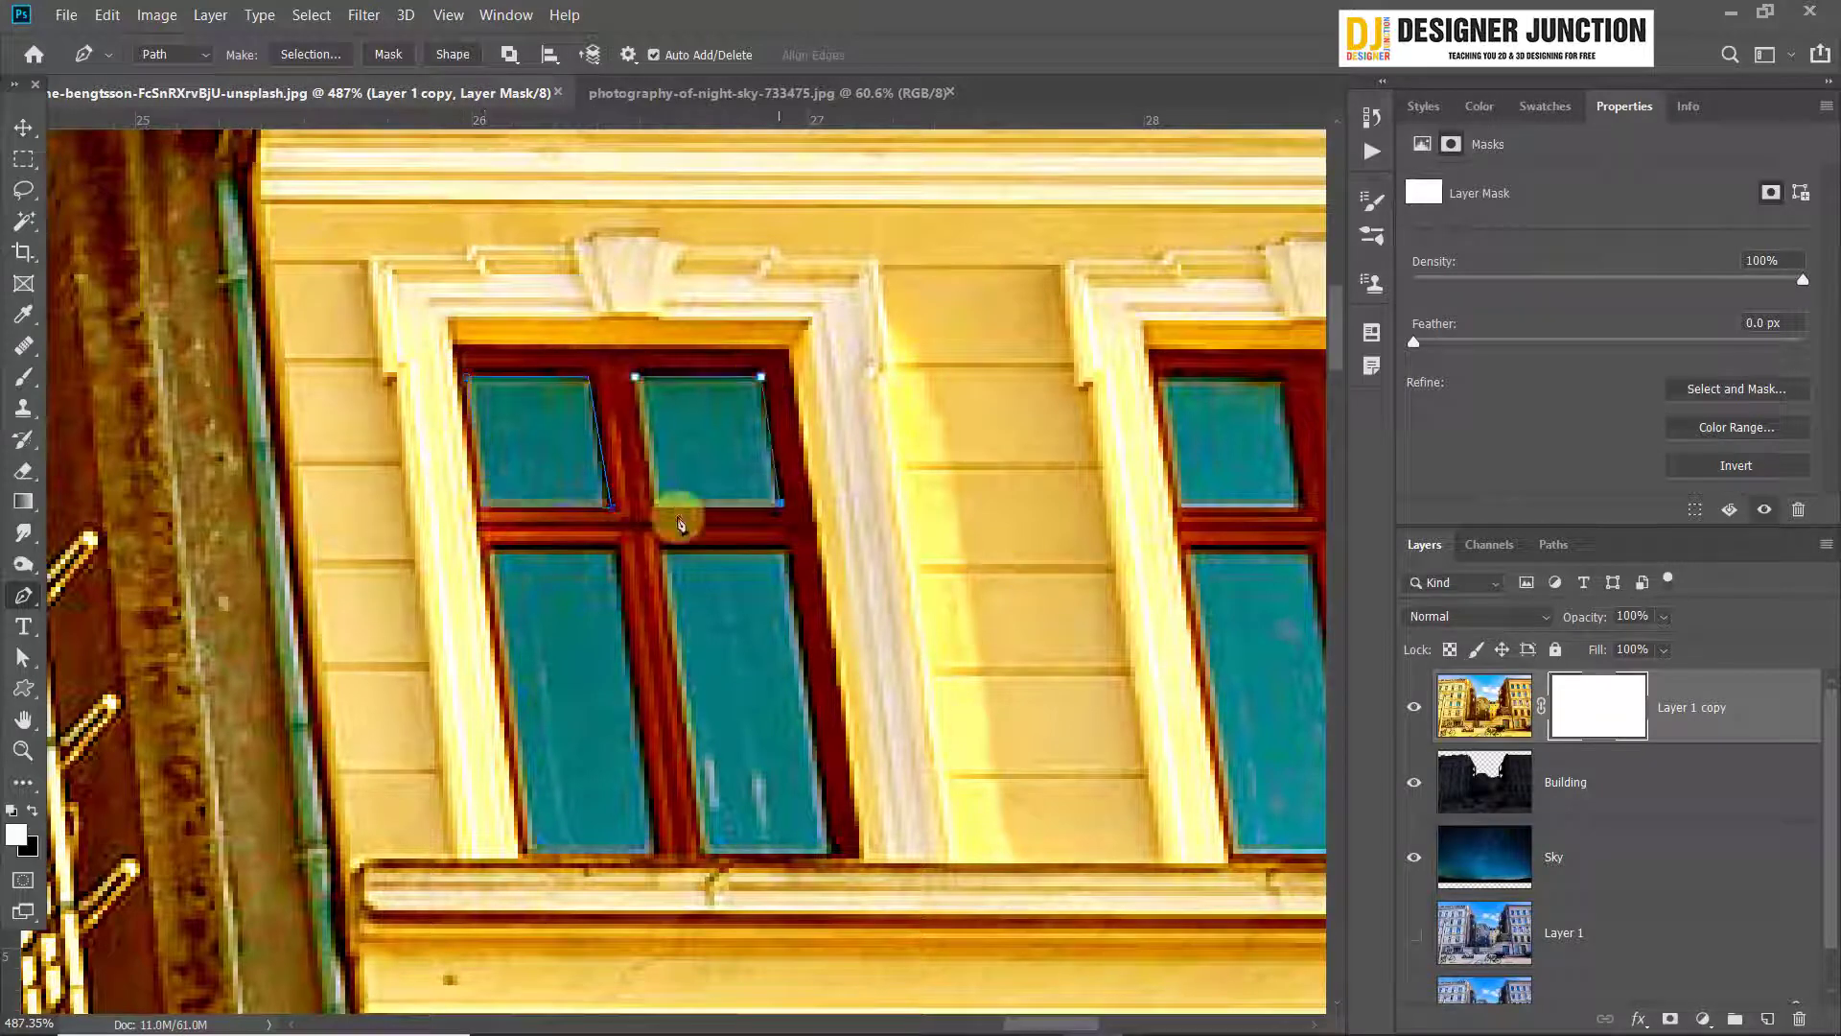
{"action": "left_click", "coordinate": [652, 503]}
Trace closed Pen paths around the two tall lower panes of the same window
{"action": "left_click", "coordinate": [663, 554]}
{"action": "left_click", "coordinate": [779, 550]}
{"action": "left_click", "coordinate": [827, 853]}
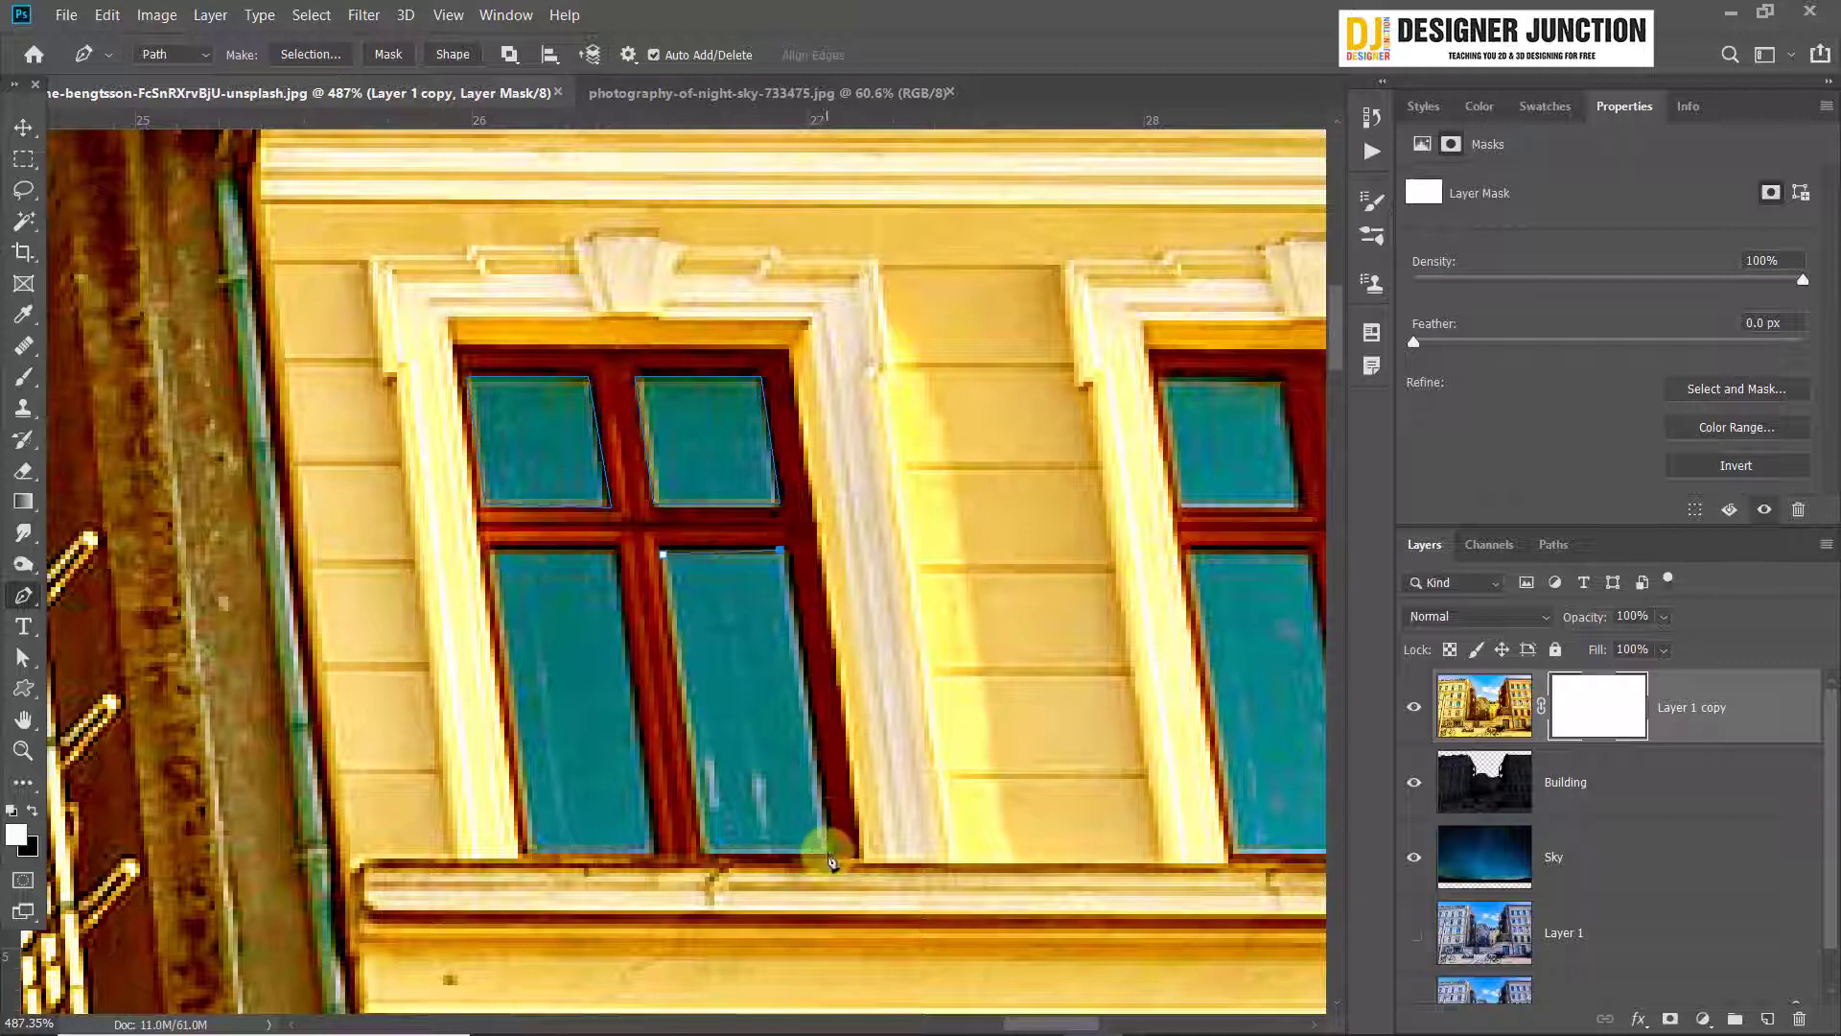
{"action": "left_click", "coordinate": [705, 852]}
{"action": "left_click", "coordinate": [490, 550]}
{"action": "left_click", "coordinate": [611, 549]}
{"action": "left_click", "coordinate": [653, 849]}
{"action": "left_click", "coordinate": [531, 853]}
{"action": "left_click", "coordinate": [490, 550]}
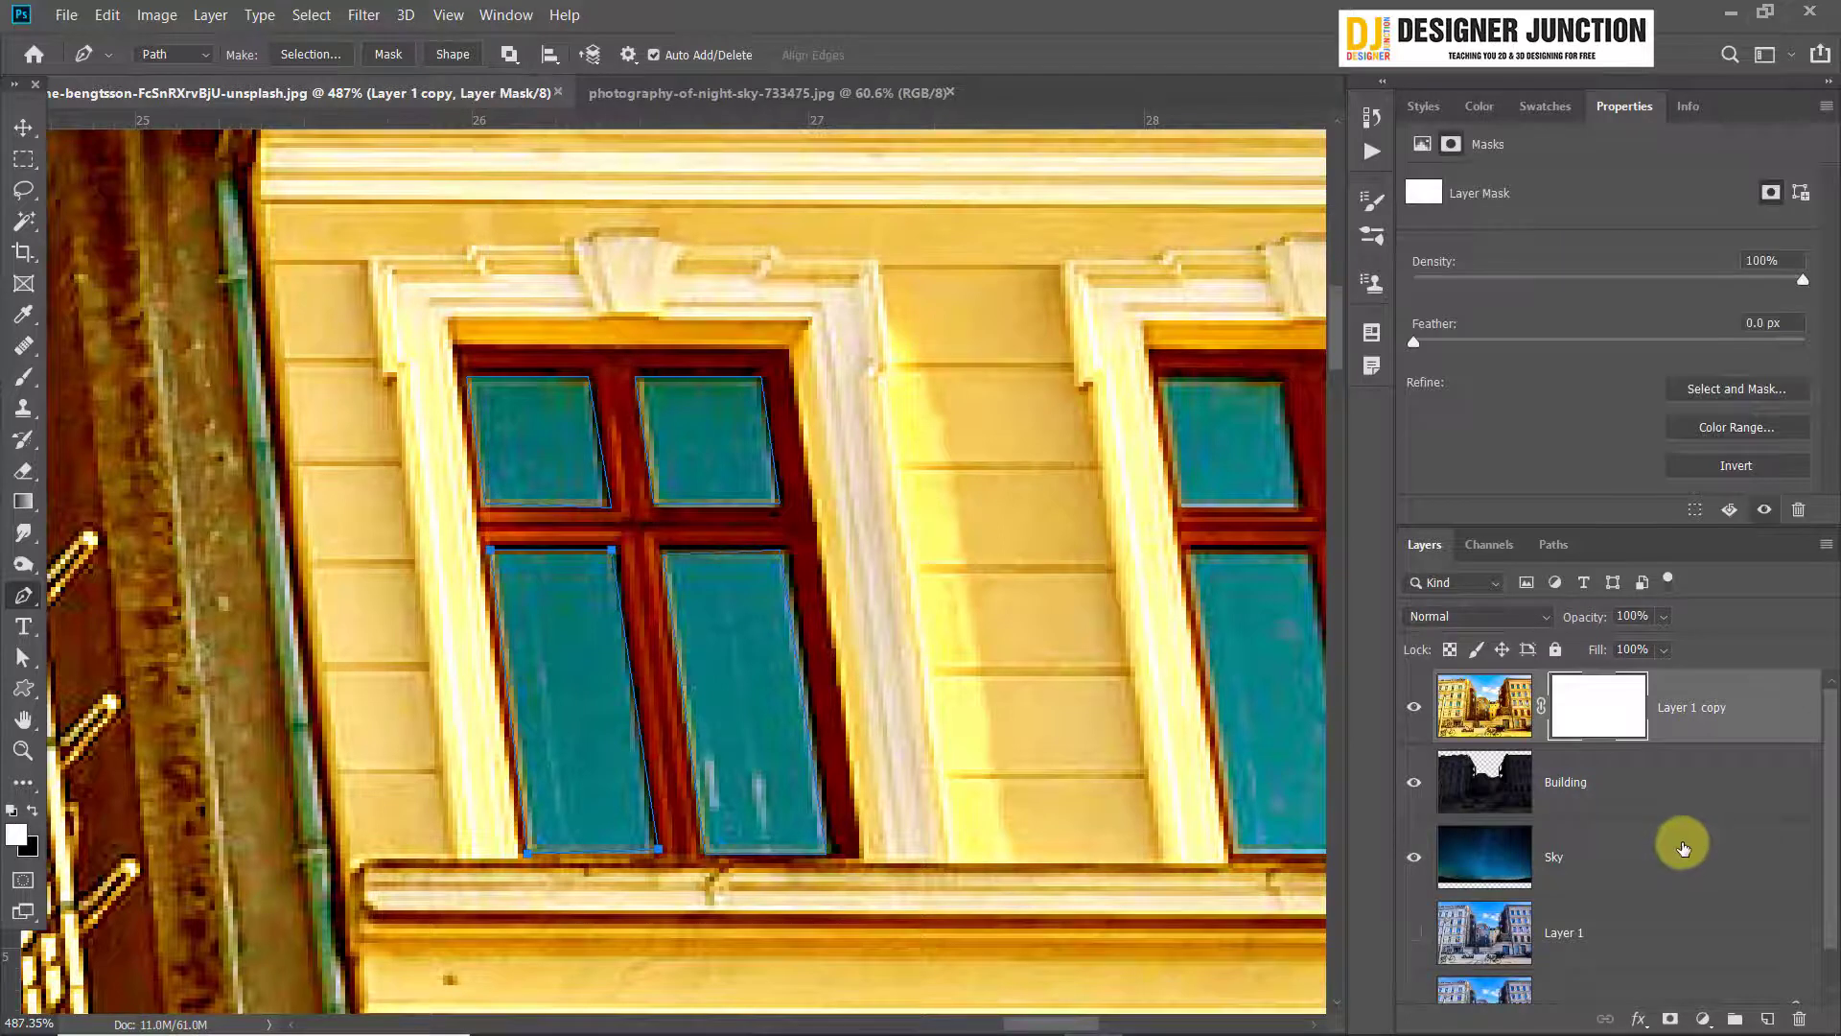
Invert the Layer 1 copy mask back to black and convert the four pane paths into a selection
{"action": "key", "text": "ctrl+i"}
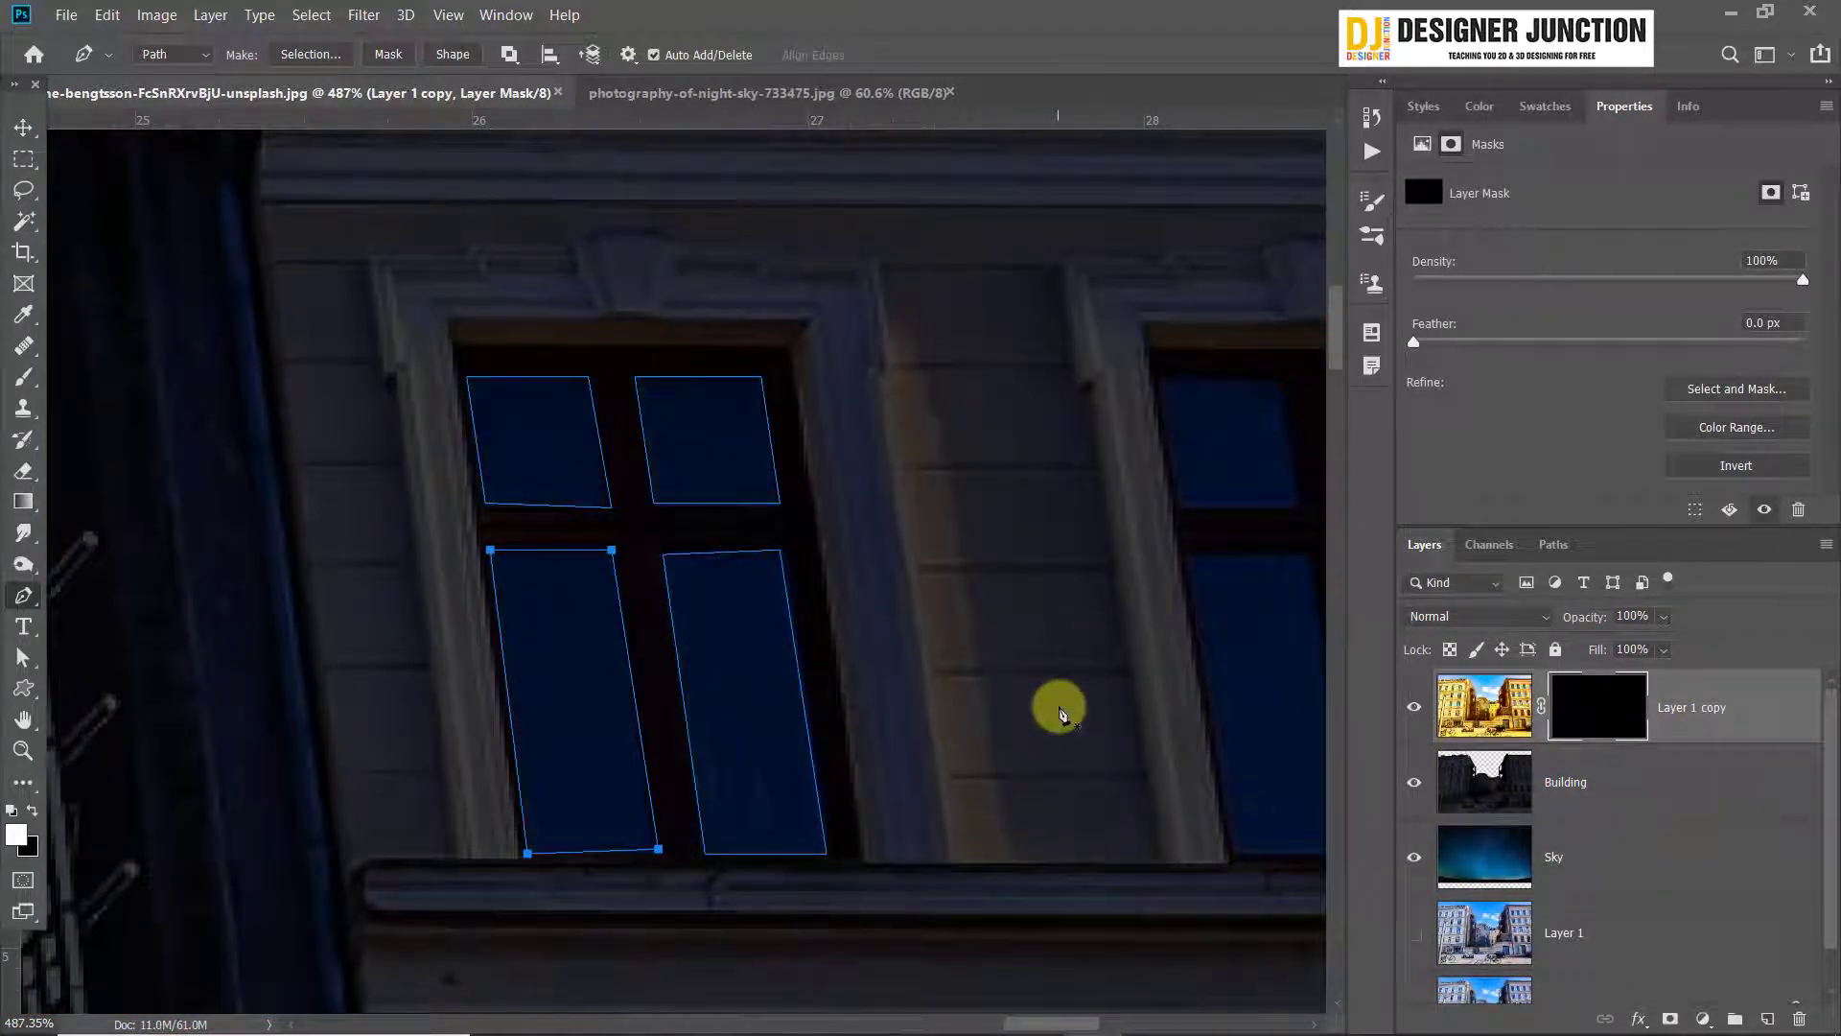
{"action": "key", "text": "ctrl+Return"}
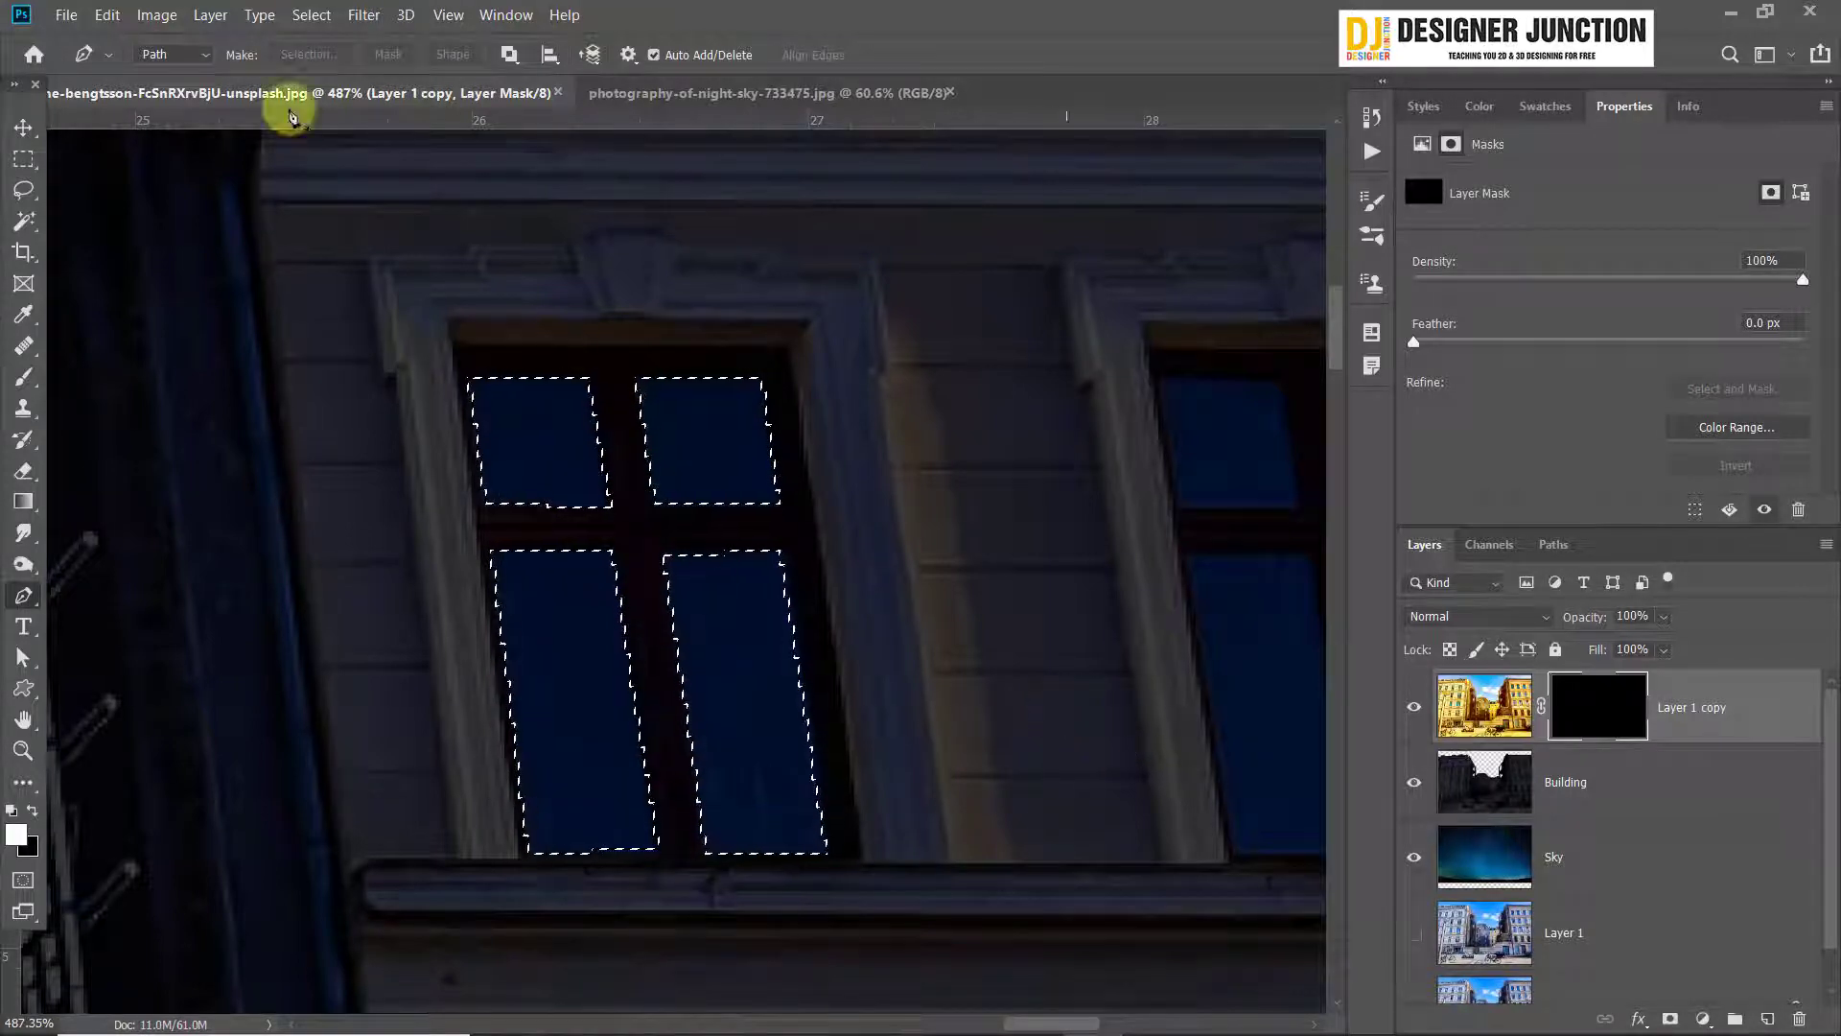
Float the street photo in its own window, fill the four selected panes with white on the Layer 1 copy mask and deselect
{"action": "left_click_drag", "start_coordinate": [288, 93], "coordinate": [43, 145]}
{"action": "left_click", "coordinate": [34, 129]}
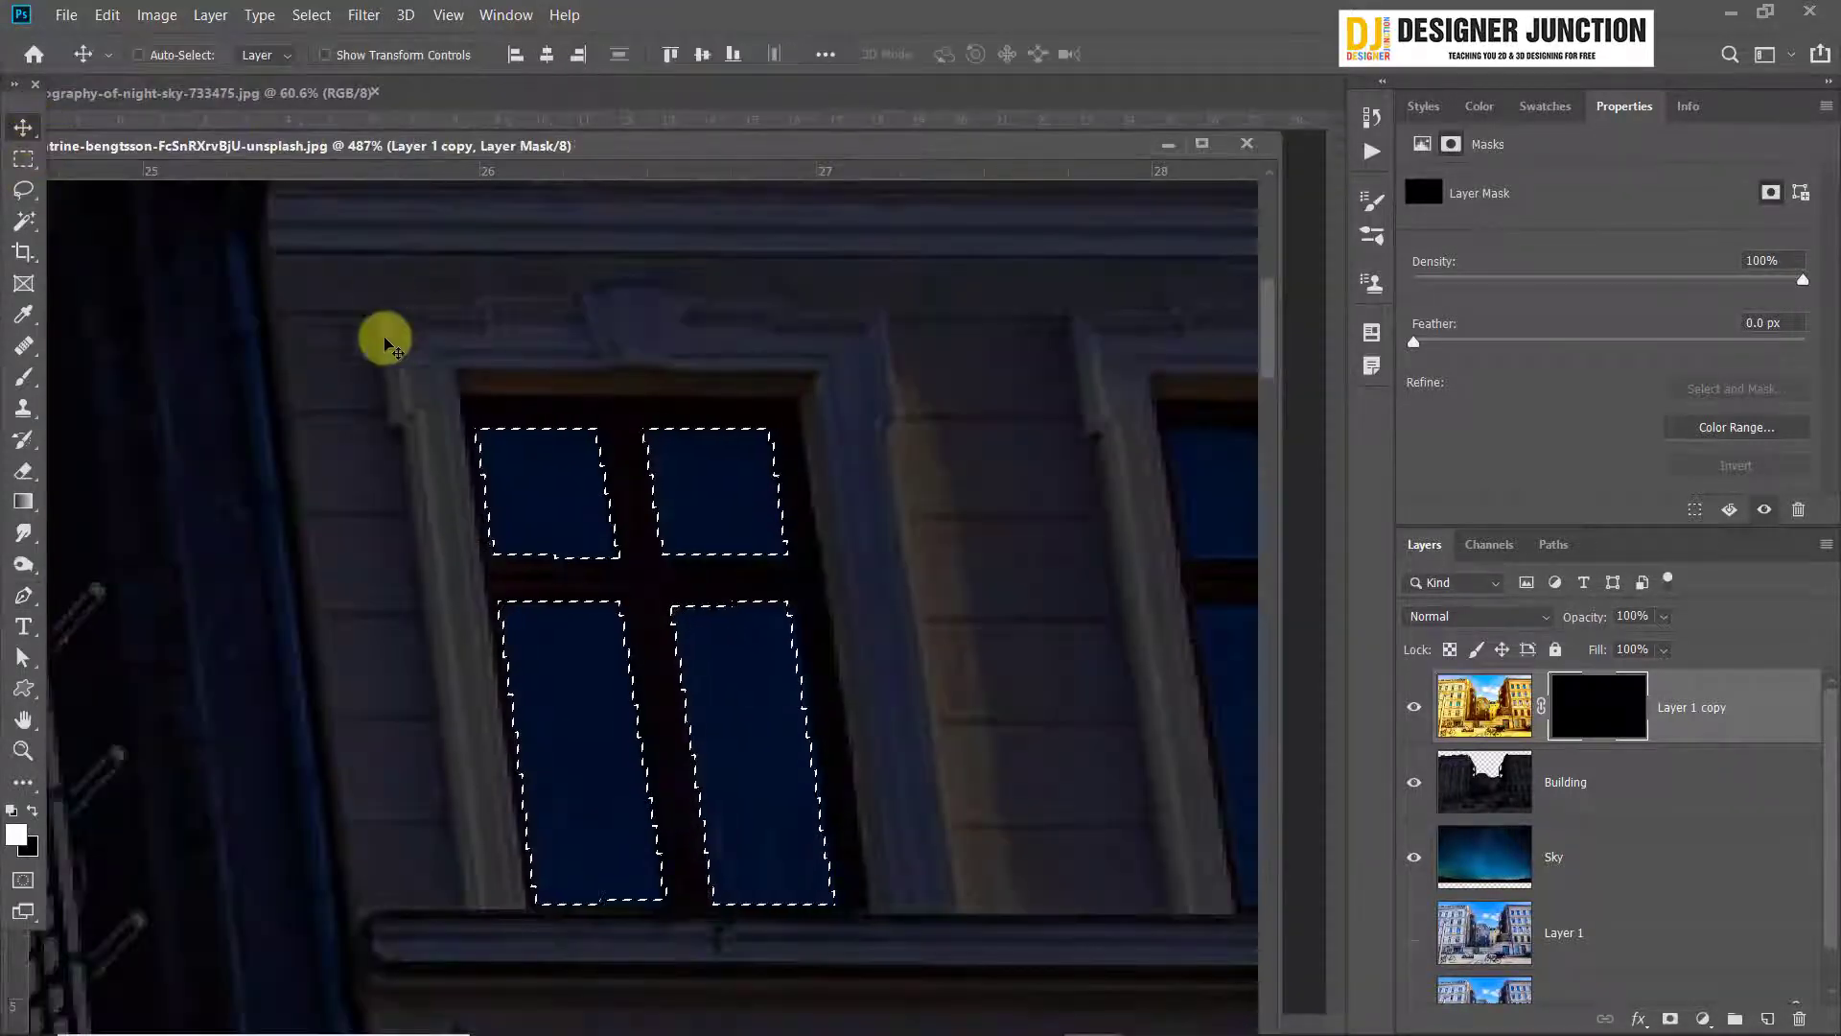
{"action": "scroll", "coordinate": [206, 596], "scroll_direction": "down", "scroll_amount": 2}
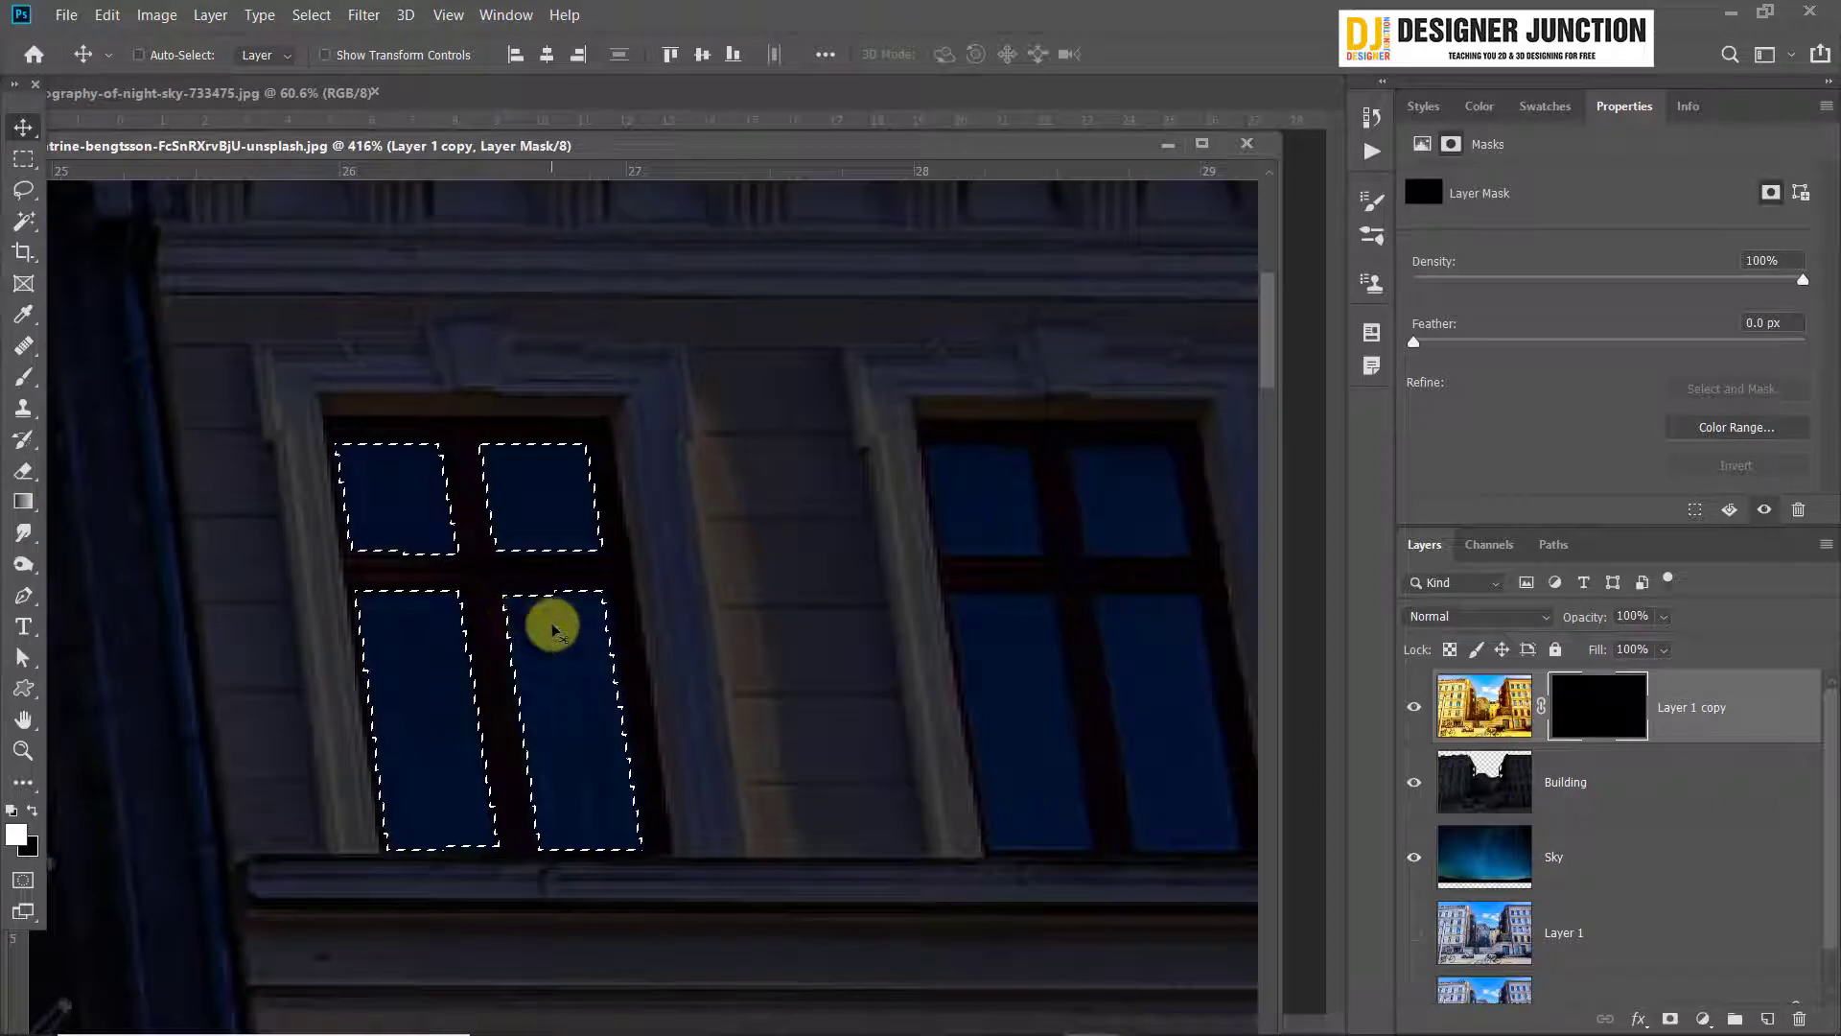
{"action": "key", "text": "alt+BackSpace"}
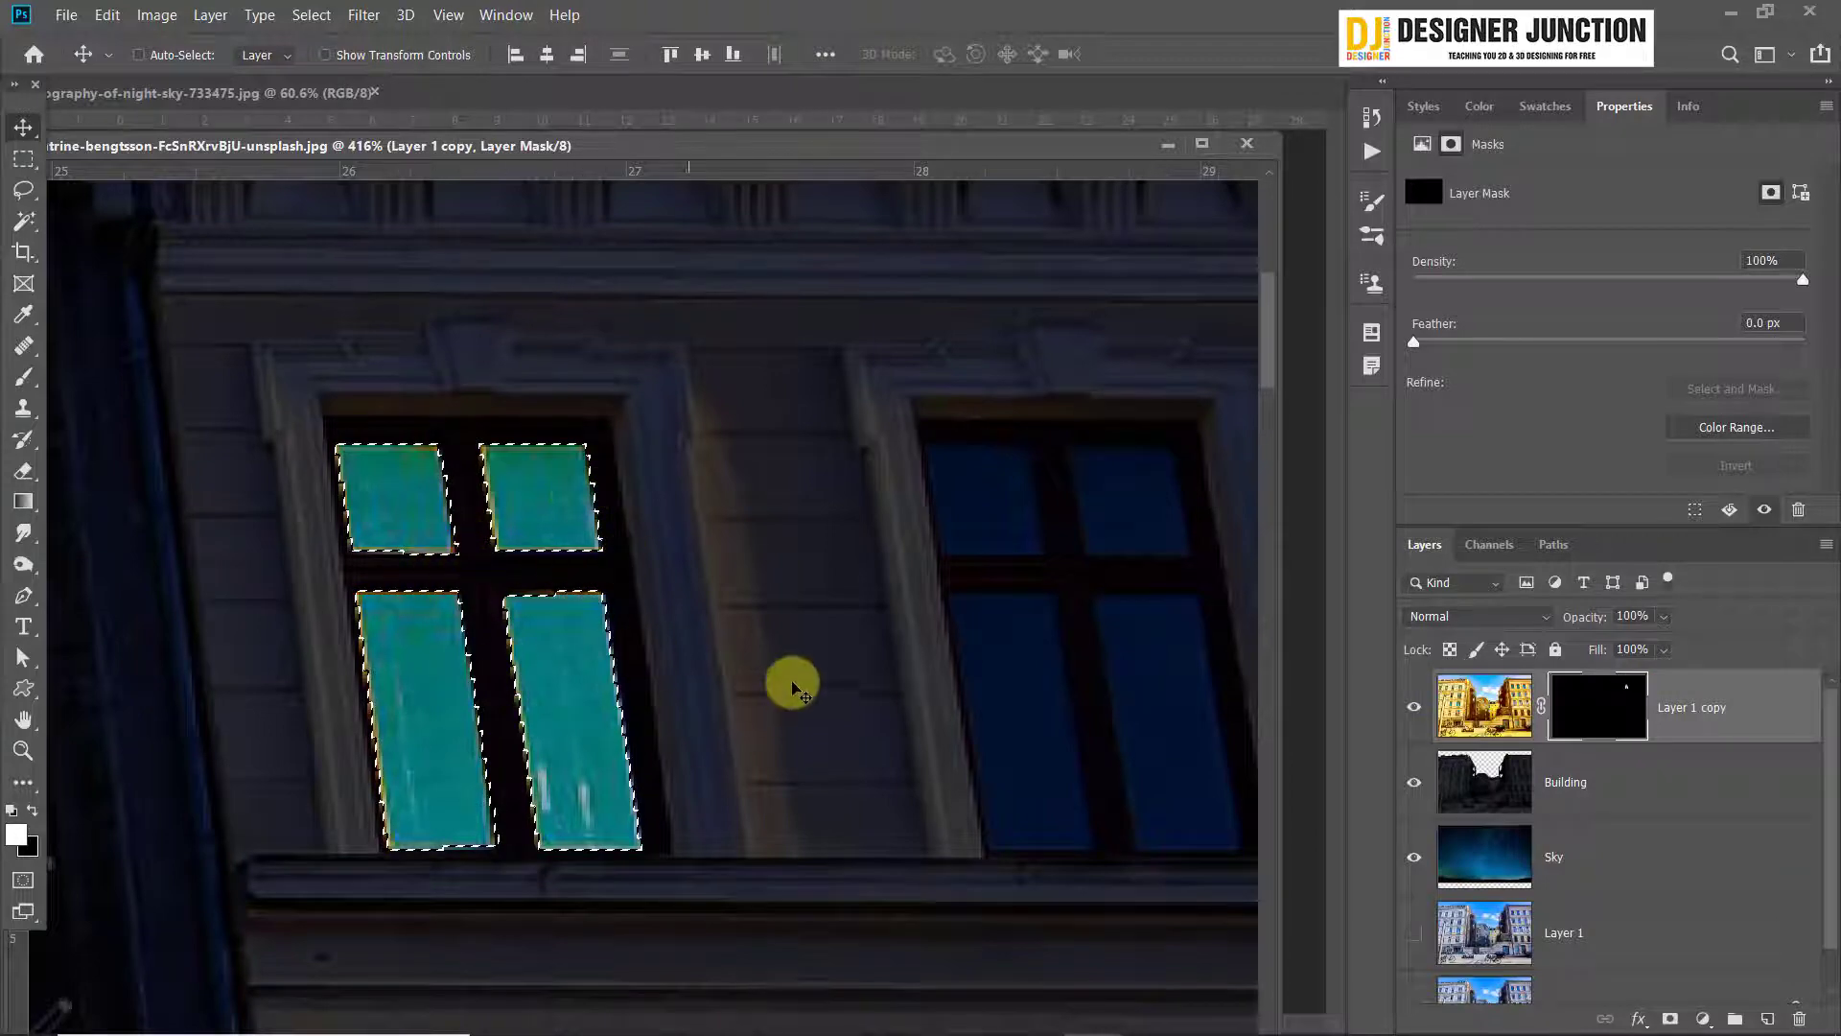
{"action": "key", "text": "ctrl+d"}
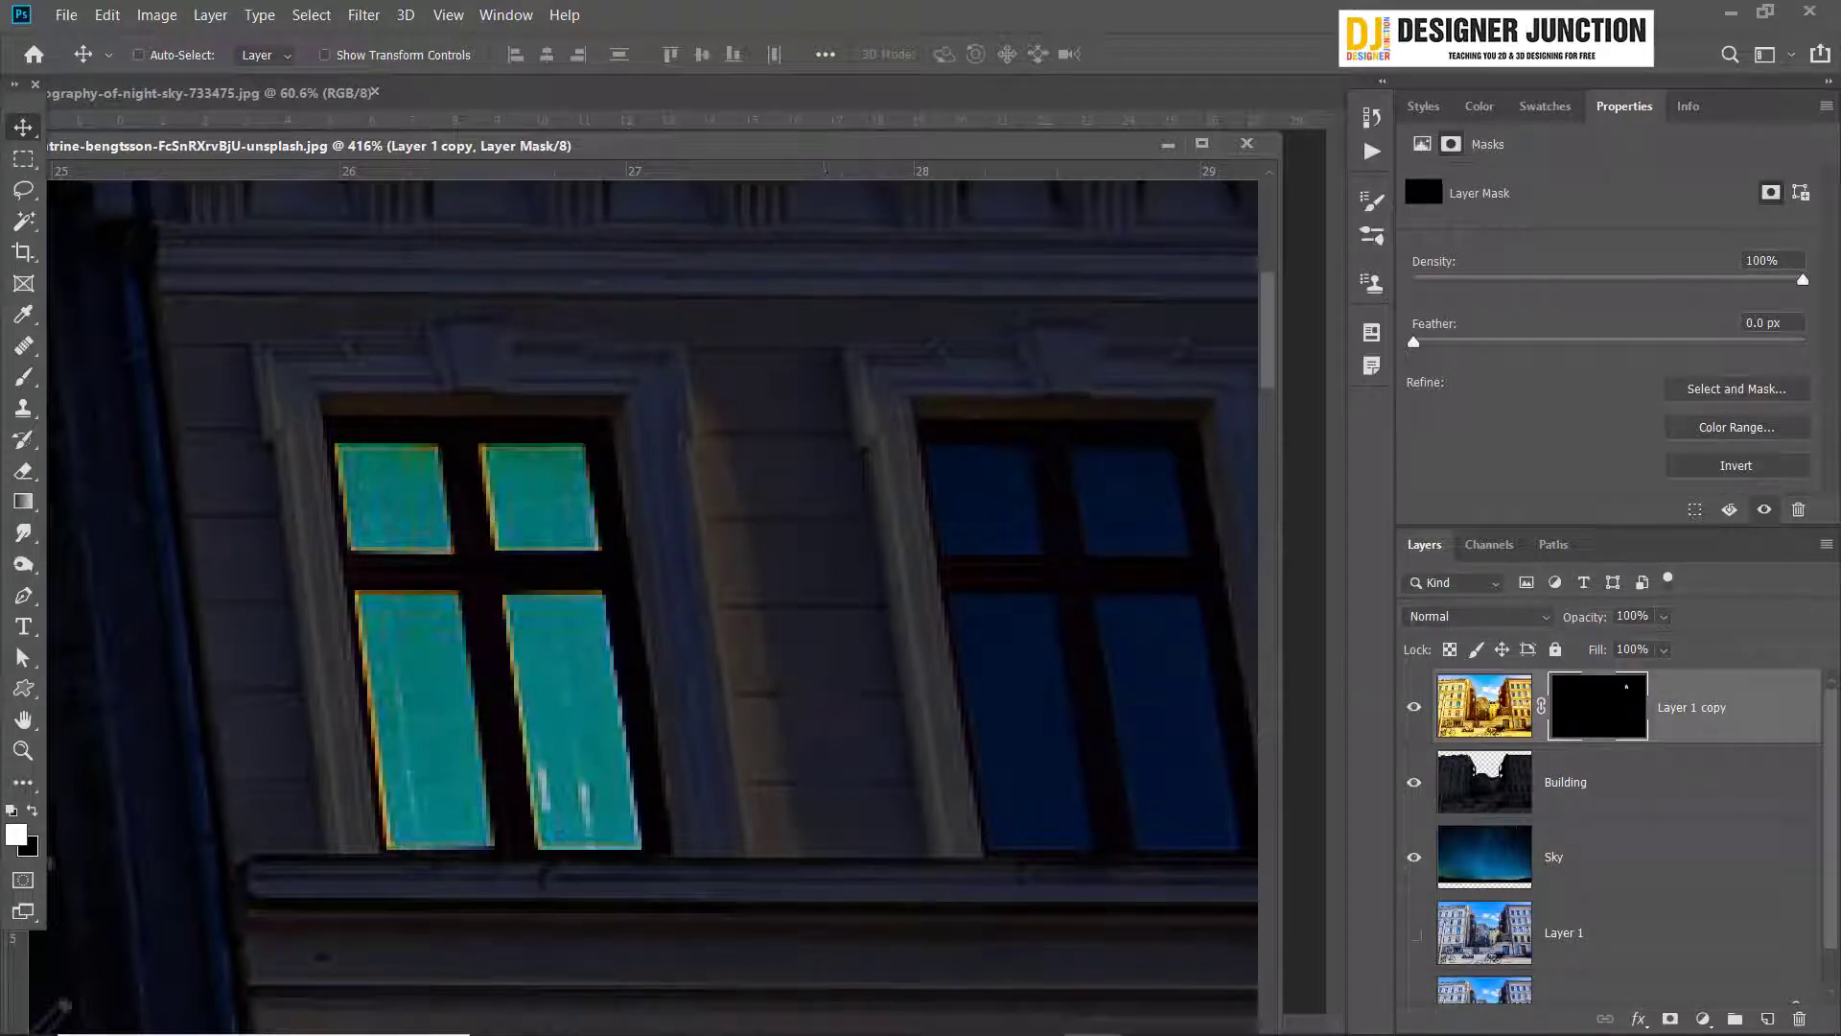
{"action": "scroll", "coordinate": [481, 571], "scroll_direction": "down", "scroll_amount": 10}
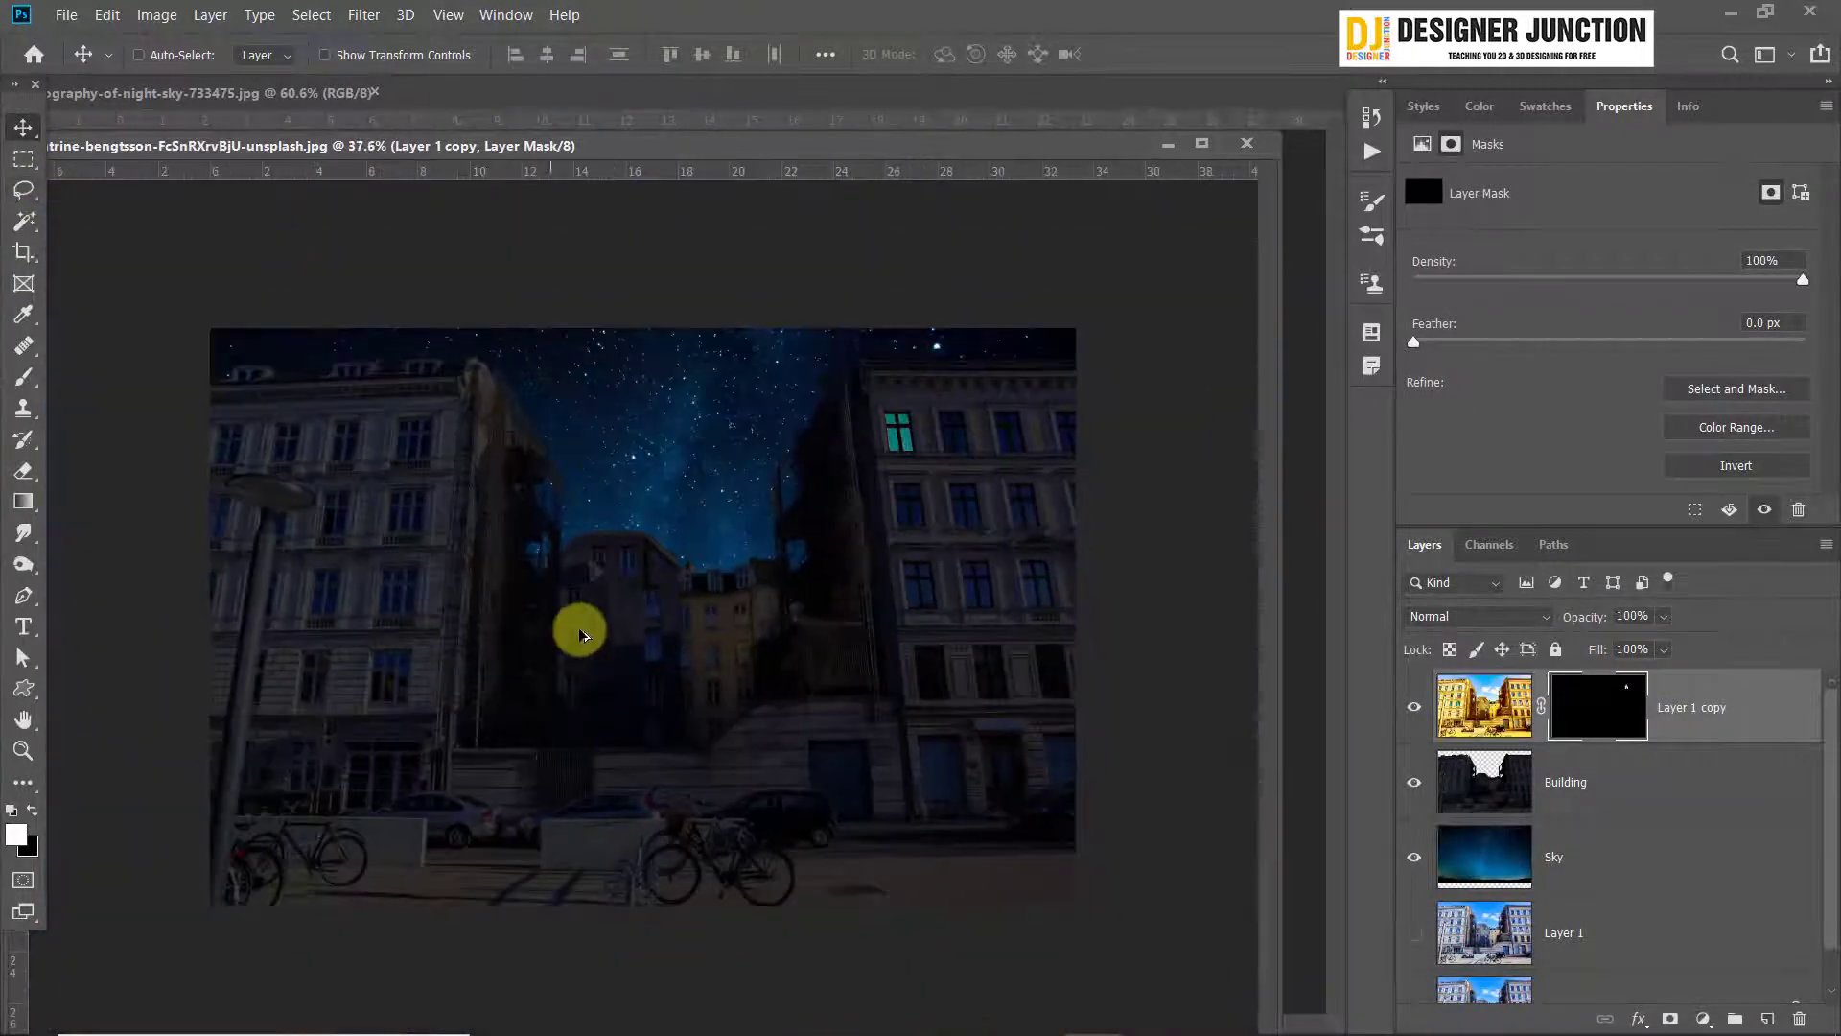
Try to copy the revealed pane areas of the first top-floor window onto the second and third windows, and deselect
{"action": "scroll", "coordinate": [585, 631], "scroll_direction": "up", "scroll_amount": 2}
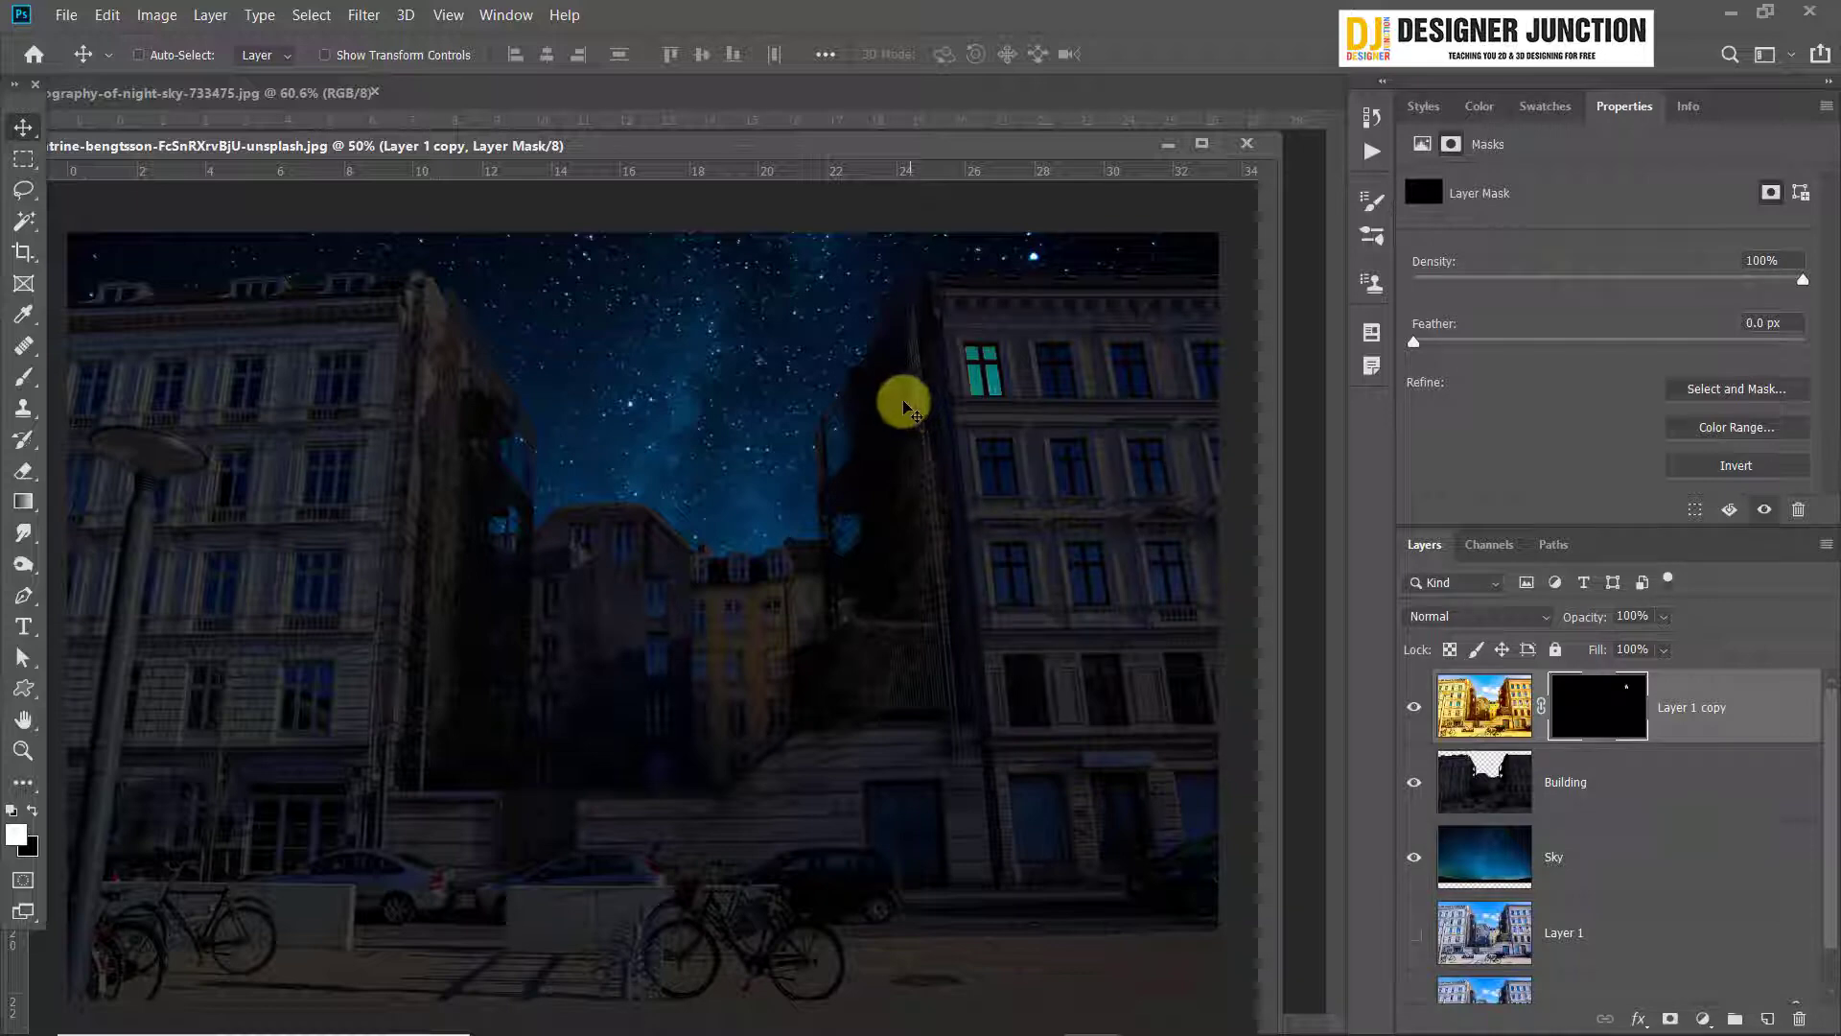
{"action": "scroll", "coordinate": [1077, 308], "scroll_direction": "up", "scroll_amount": 5}
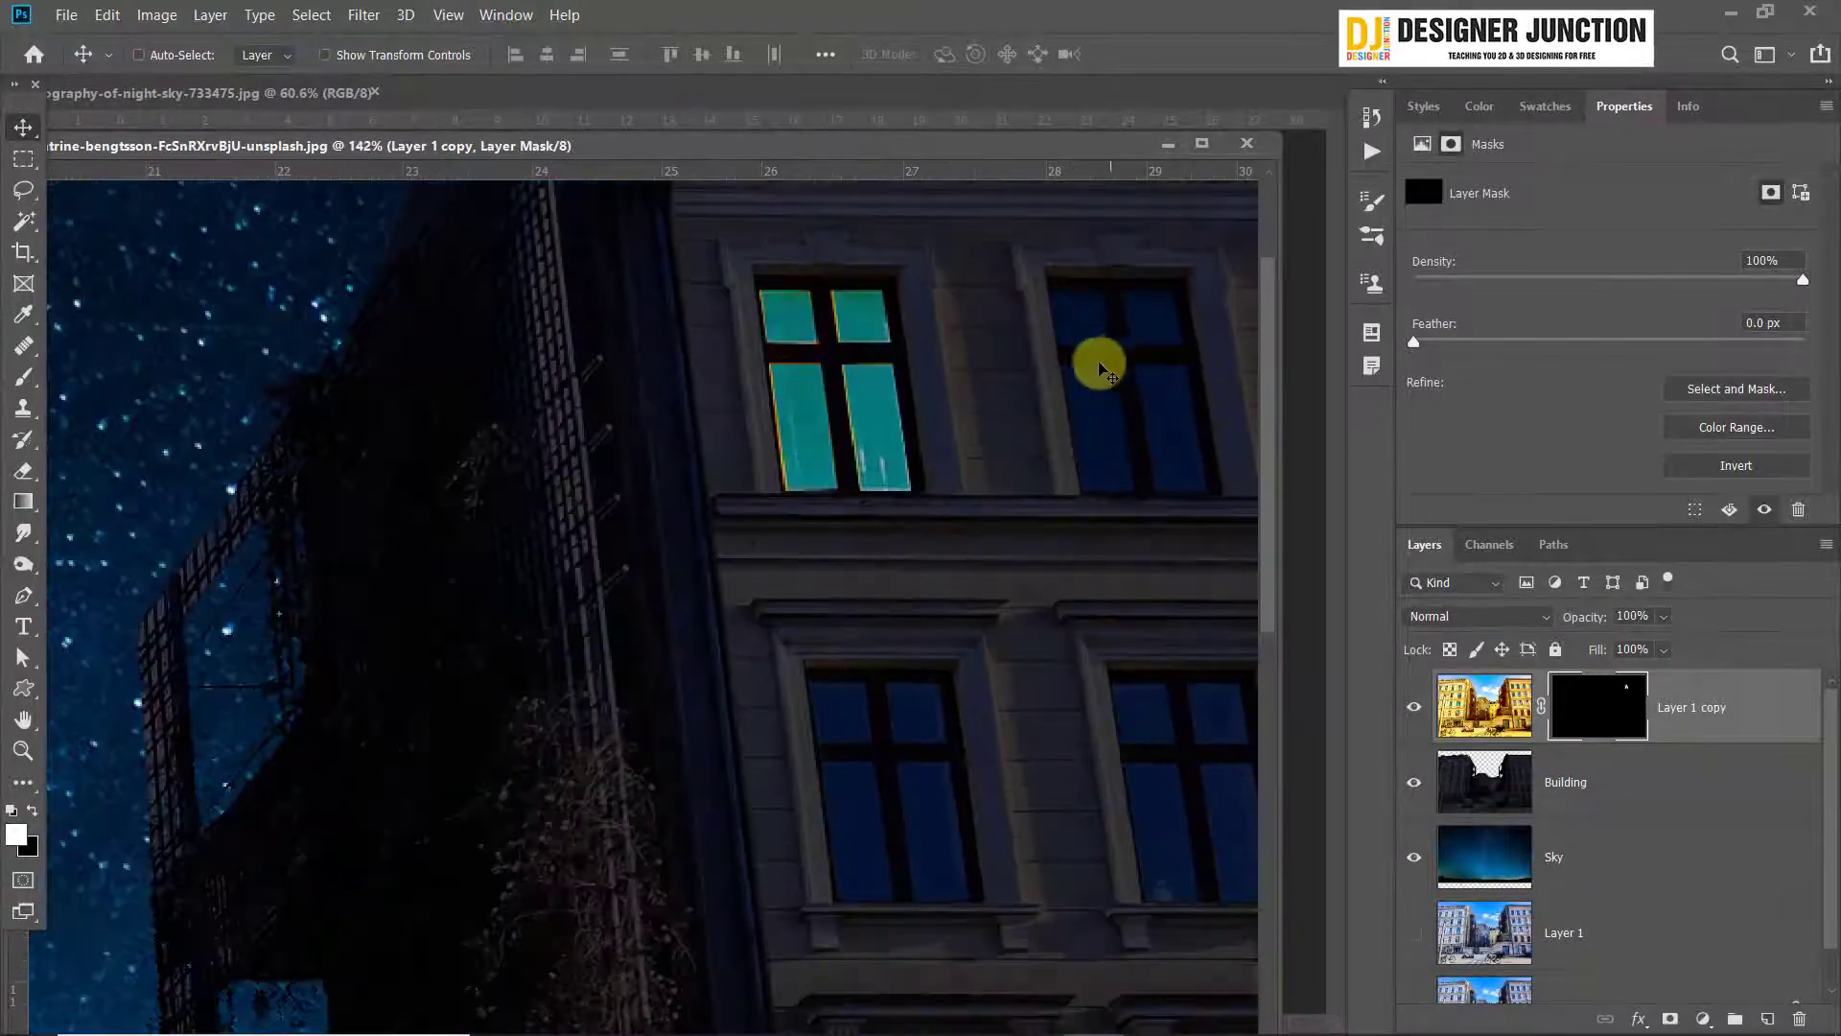
{"action": "scroll", "coordinate": [744, 446], "scroll_direction": "up", "scroll_amount": 3}
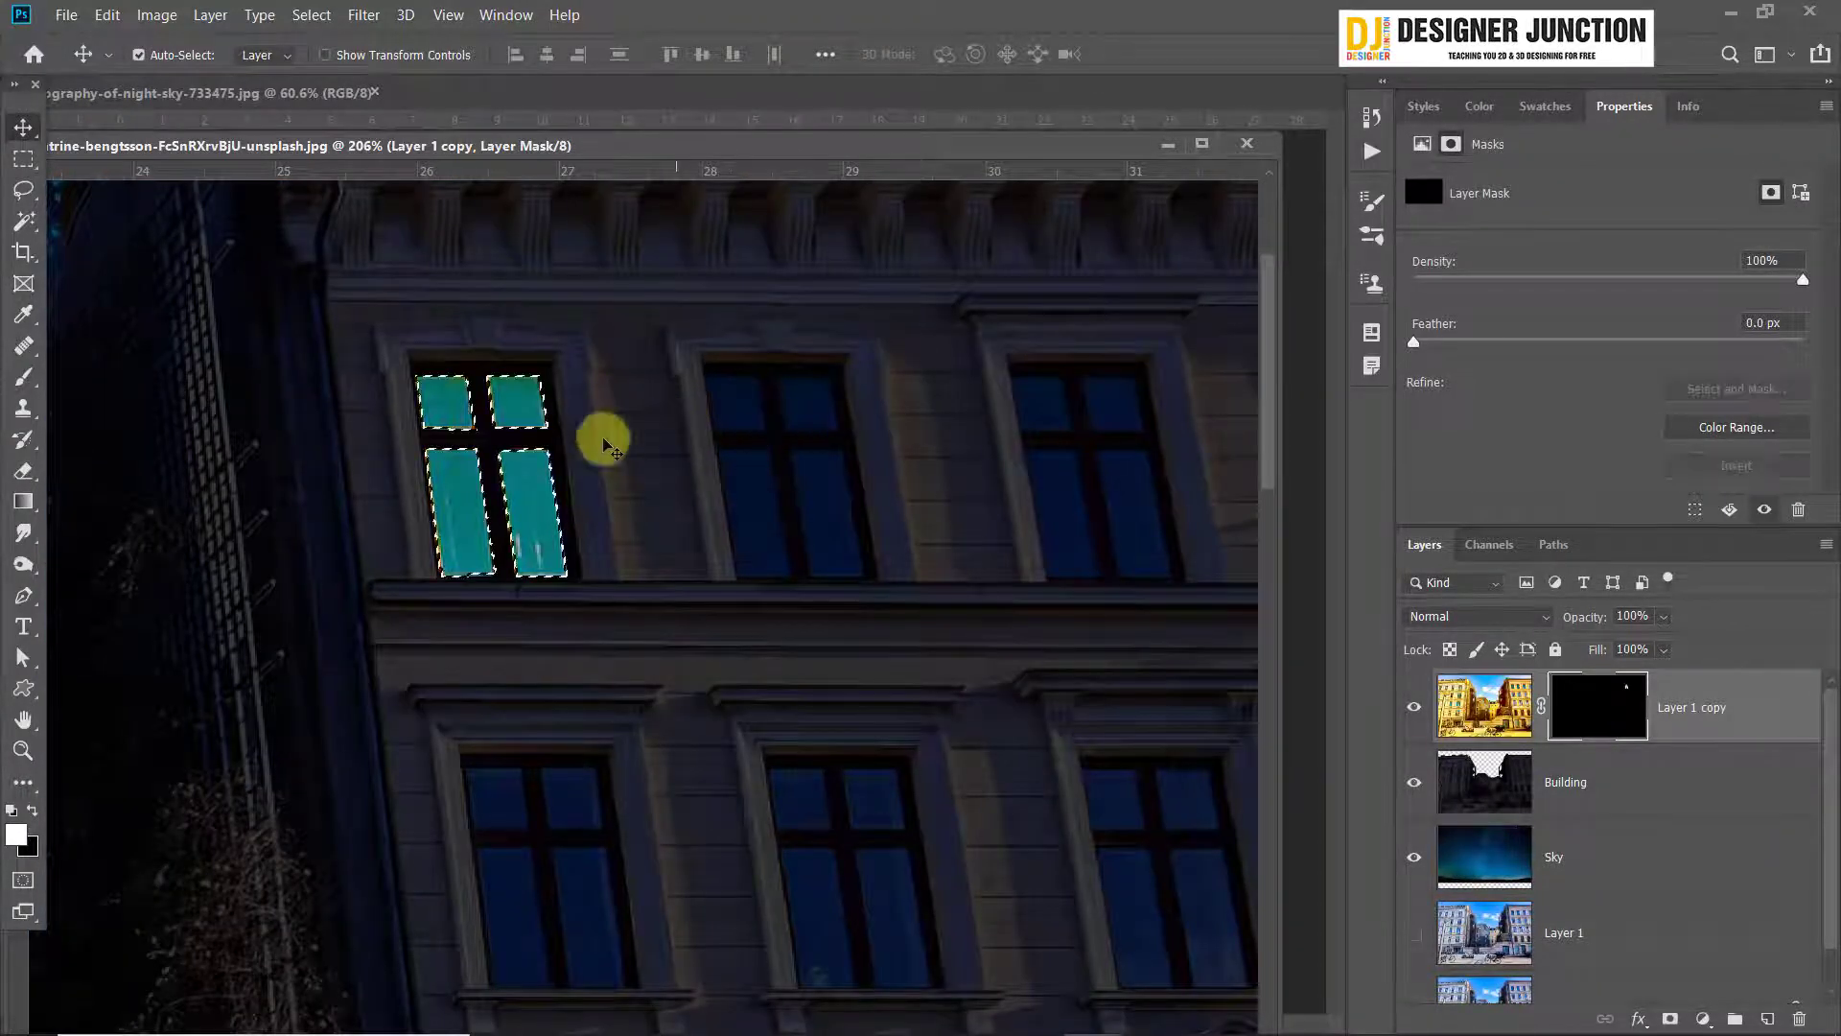
{"action": "scroll", "coordinate": [537, 499], "scroll_direction": "up", "scroll_amount": 4}
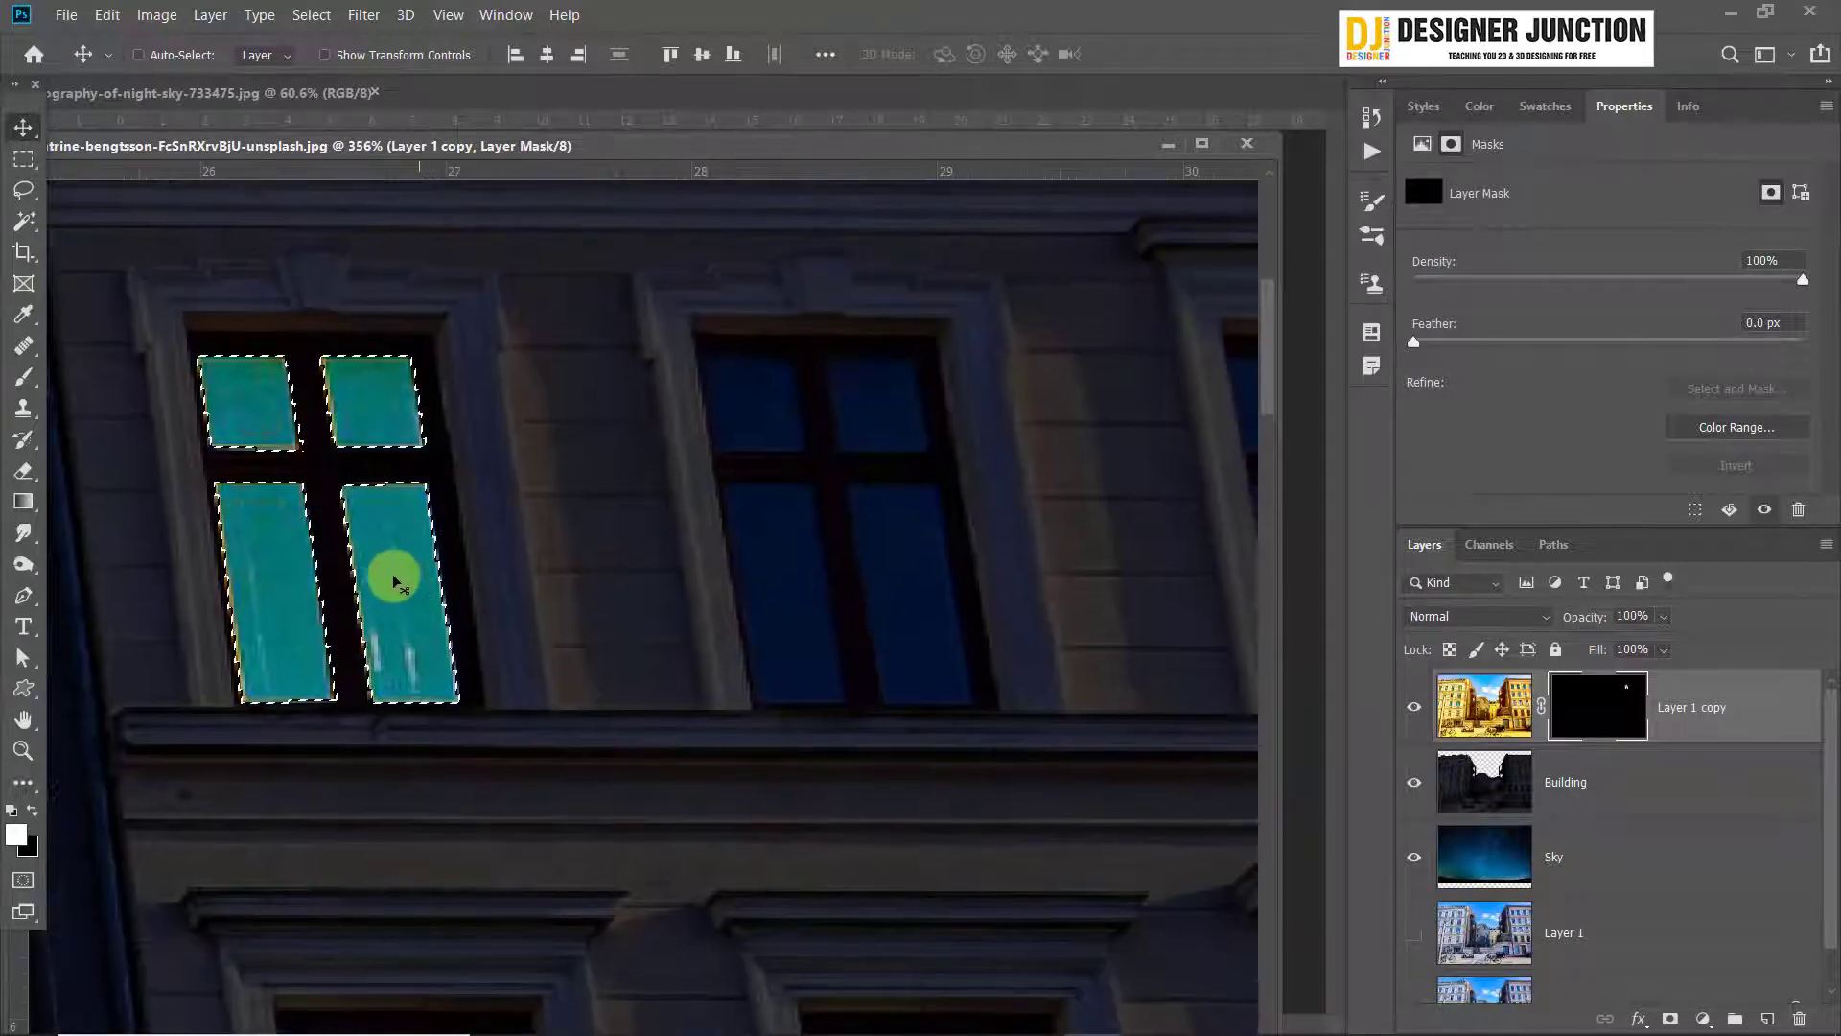
{"action": "left_click_drag", "start_coordinate": [396, 581], "coordinate": [883, 564]}
{"action": "scroll", "coordinate": [937, 522], "scroll_direction": "down", "scroll_amount": 3}
{"action": "scroll", "coordinate": [937, 521], "scroll_direction": "up", "scroll_amount": 1}
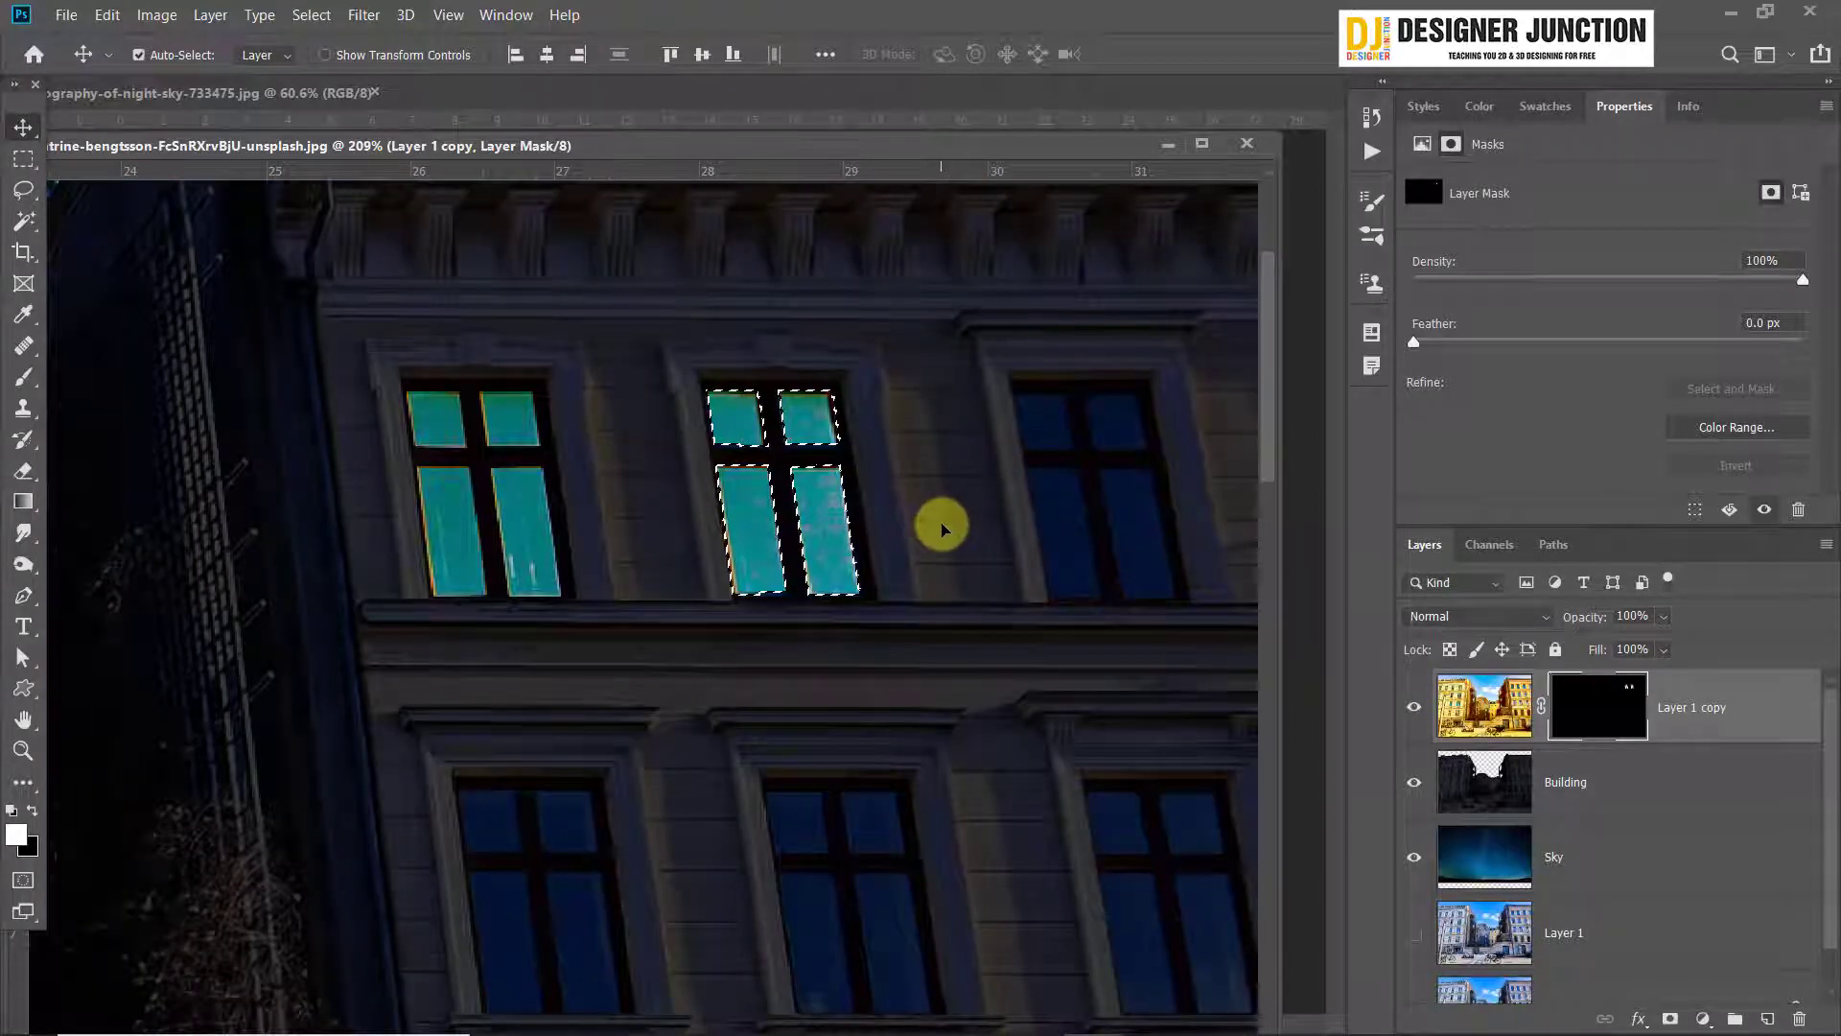
{"action": "left_click_drag", "start_coordinate": [830, 516], "coordinate": [1141, 516]}
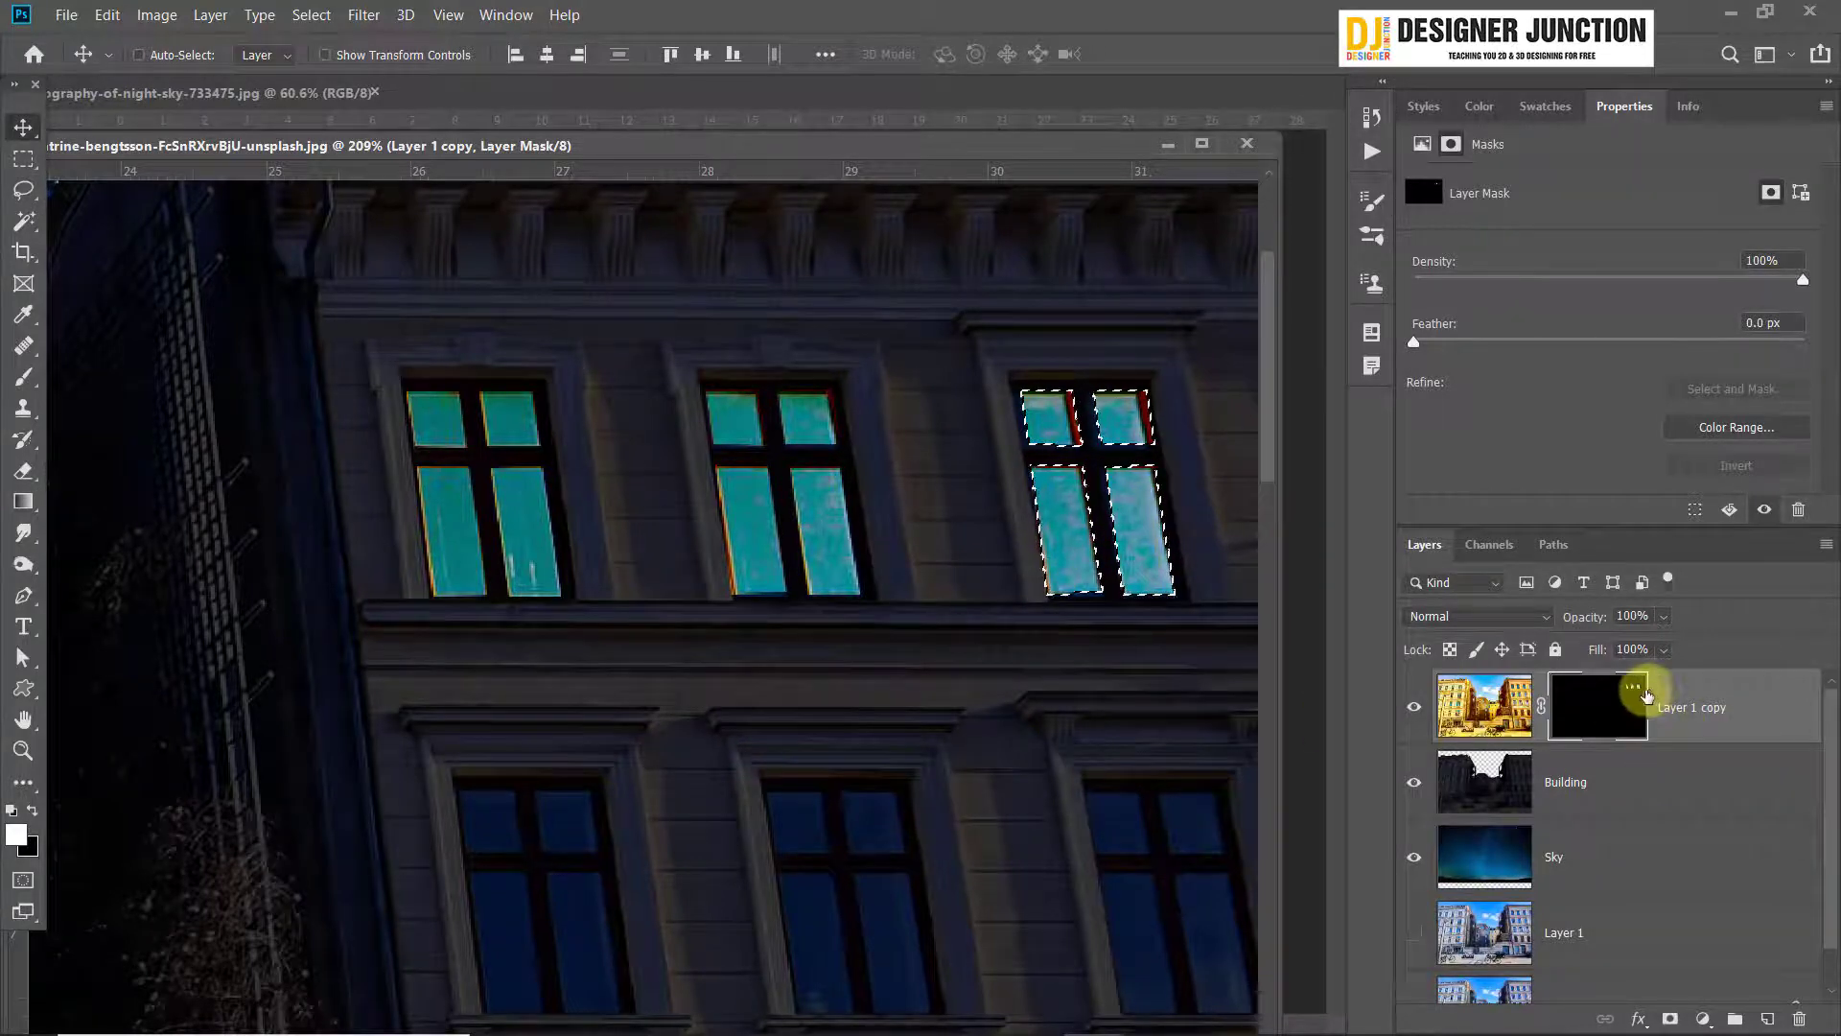
{"action": "scroll", "coordinate": [1007, 629], "scroll_direction": "down", "scroll_amount": 5}
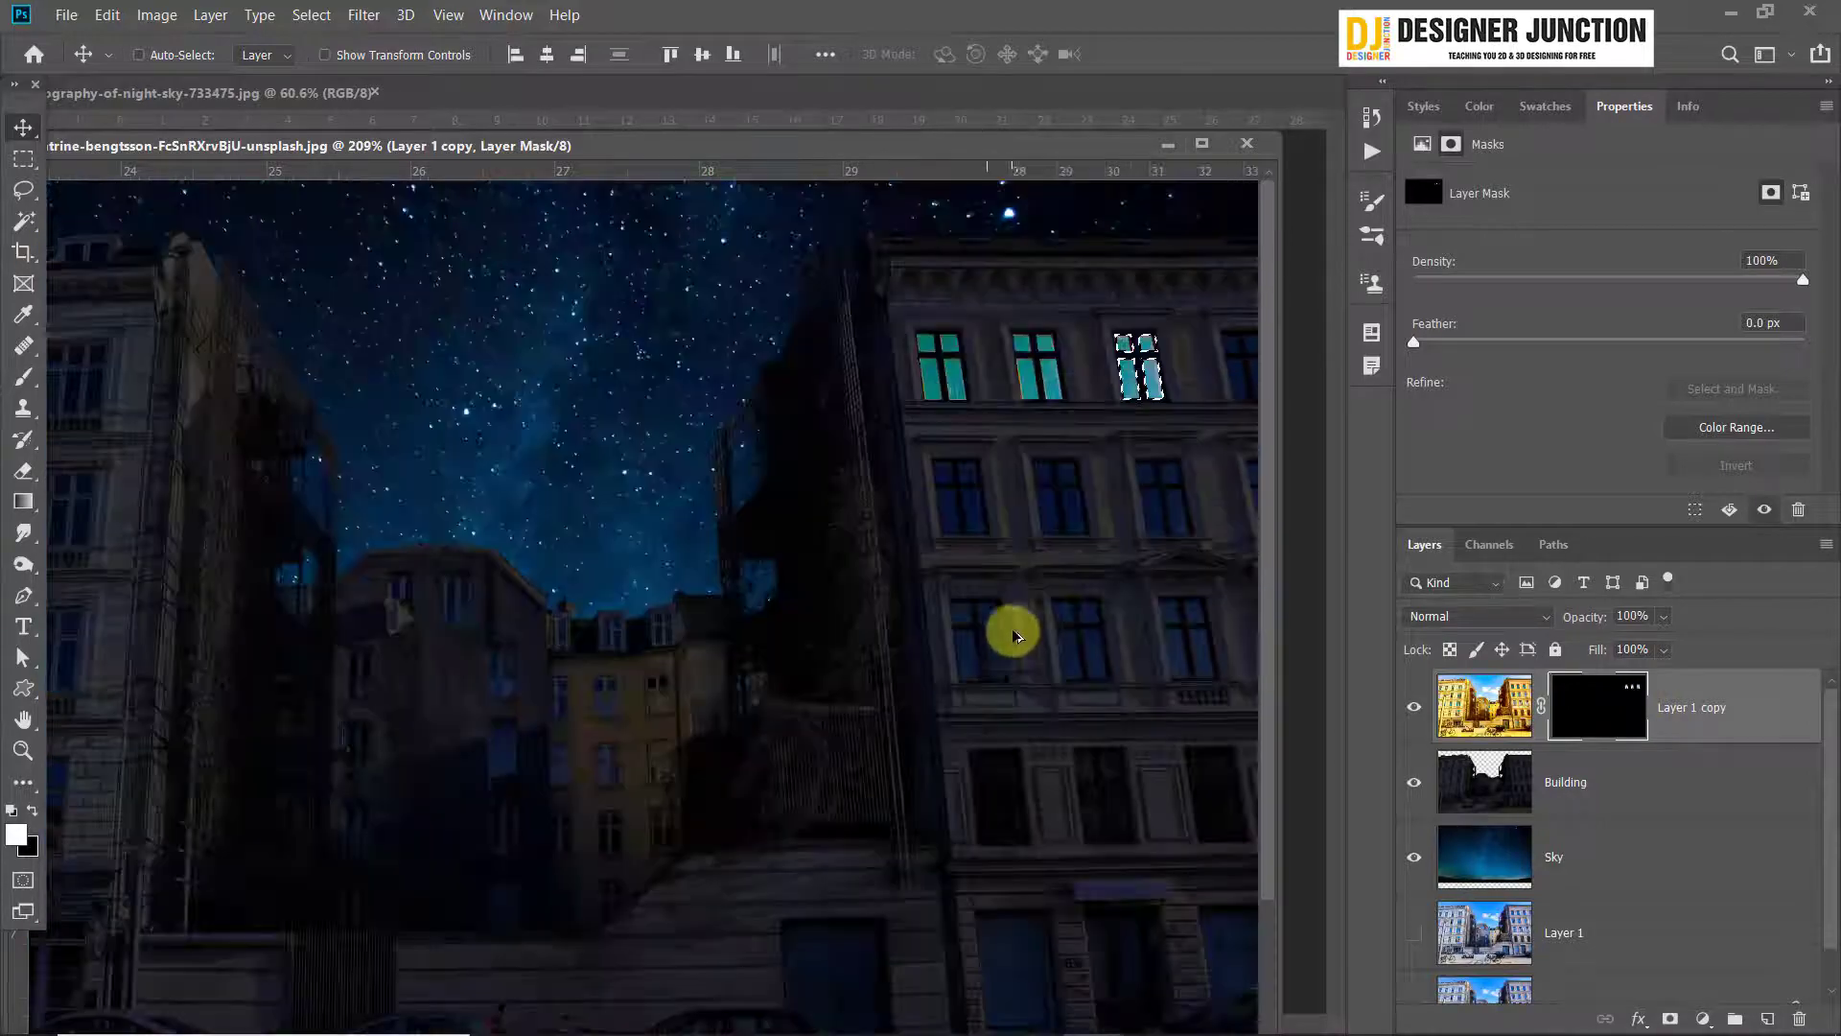
{"action": "scroll", "coordinate": [1142, 364], "scroll_direction": "up", "scroll_amount": 4}
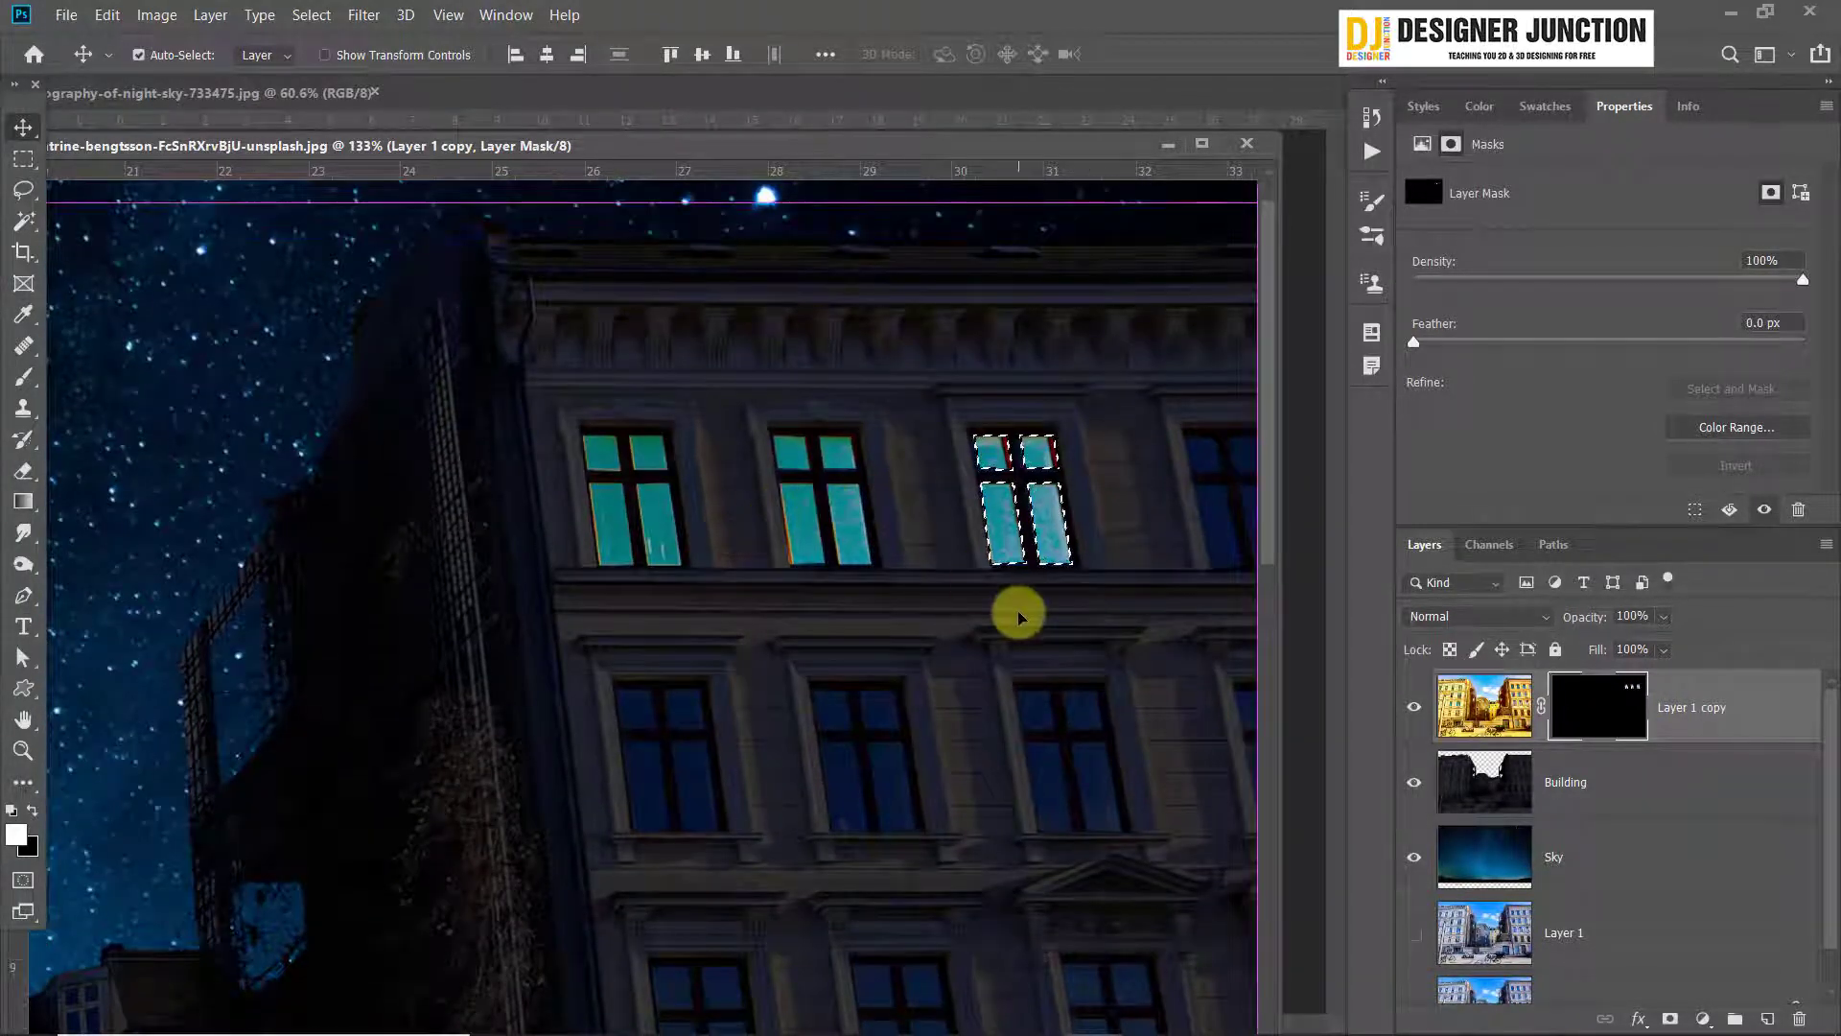
{"action": "key", "text": "ctrl+d"}
Undo the pane copies on the second and third top-floor windows and clear the remaining selection
{"action": "scroll", "coordinate": [1017, 614], "scroll_direction": "up", "scroll_amount": 7}
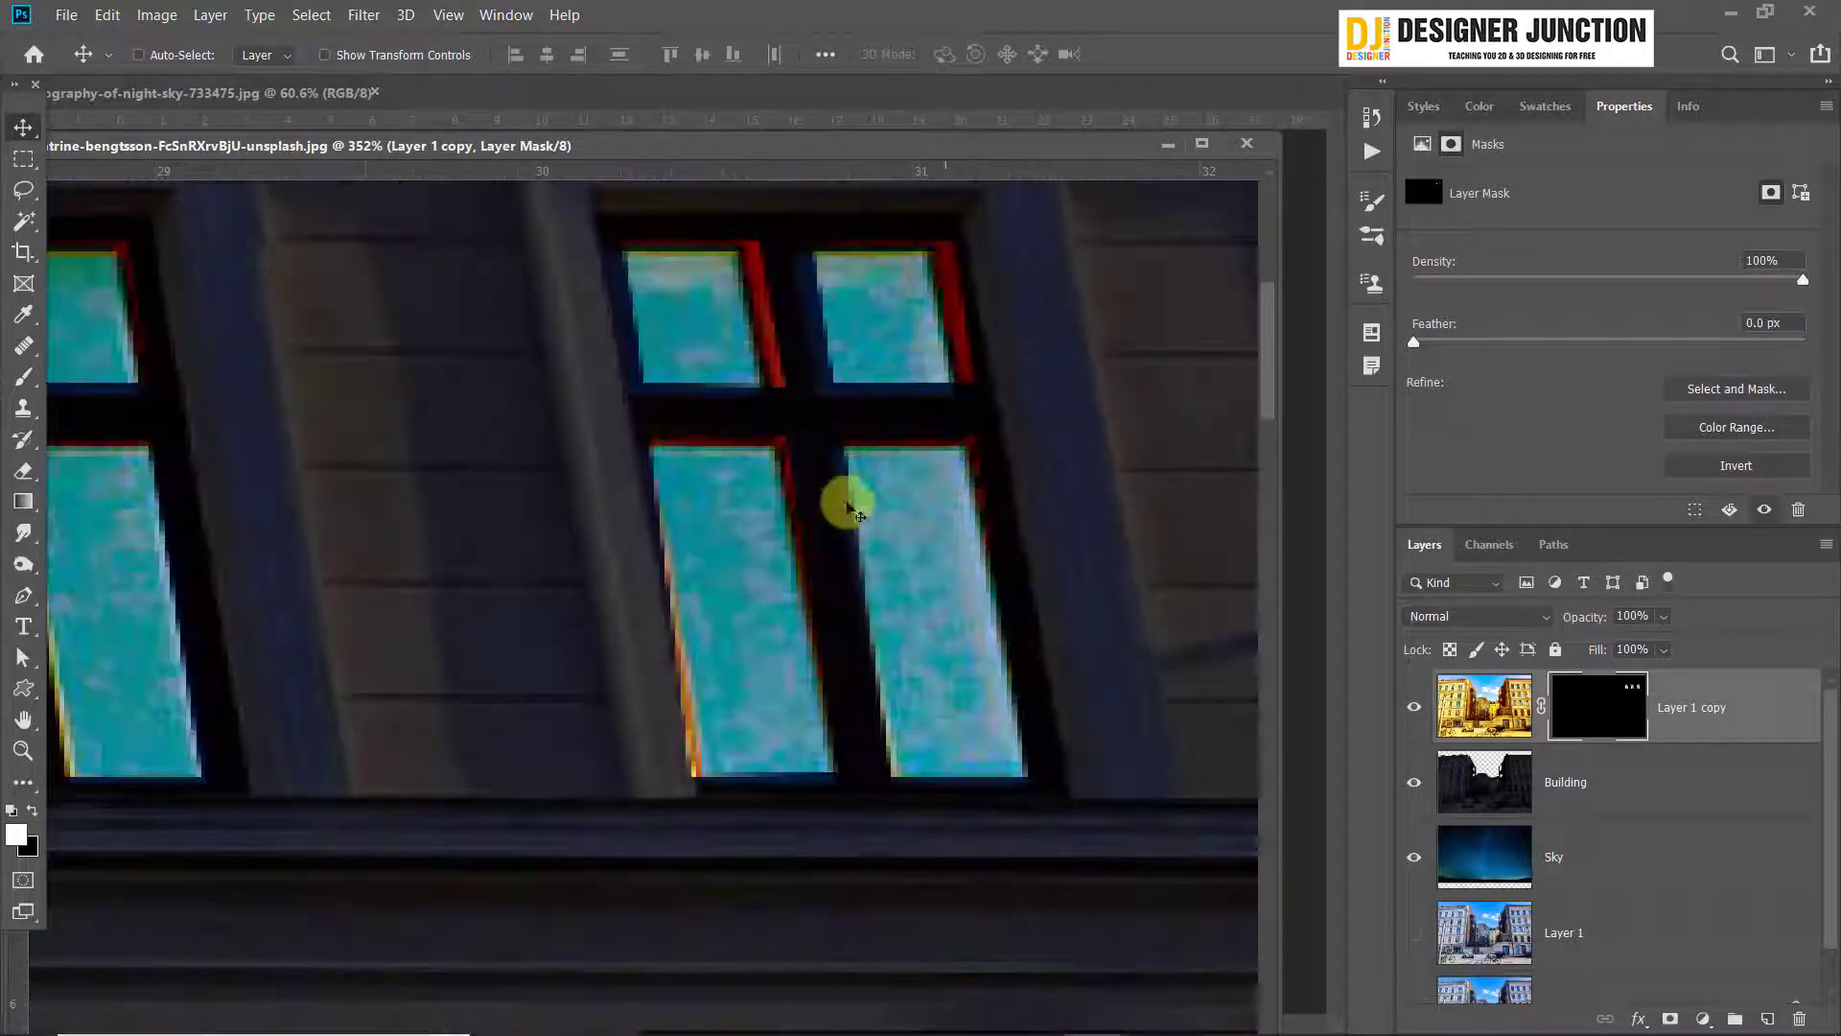
{"action": "scroll", "coordinate": [856, 540], "scroll_direction": "down", "scroll_amount": 3}
{"action": "left_click_drag", "start_coordinate": [292, 611], "coordinate": [619, 611]}
{"action": "scroll", "coordinate": [645, 618], "scroll_direction": "down", "scroll_amount": 5}
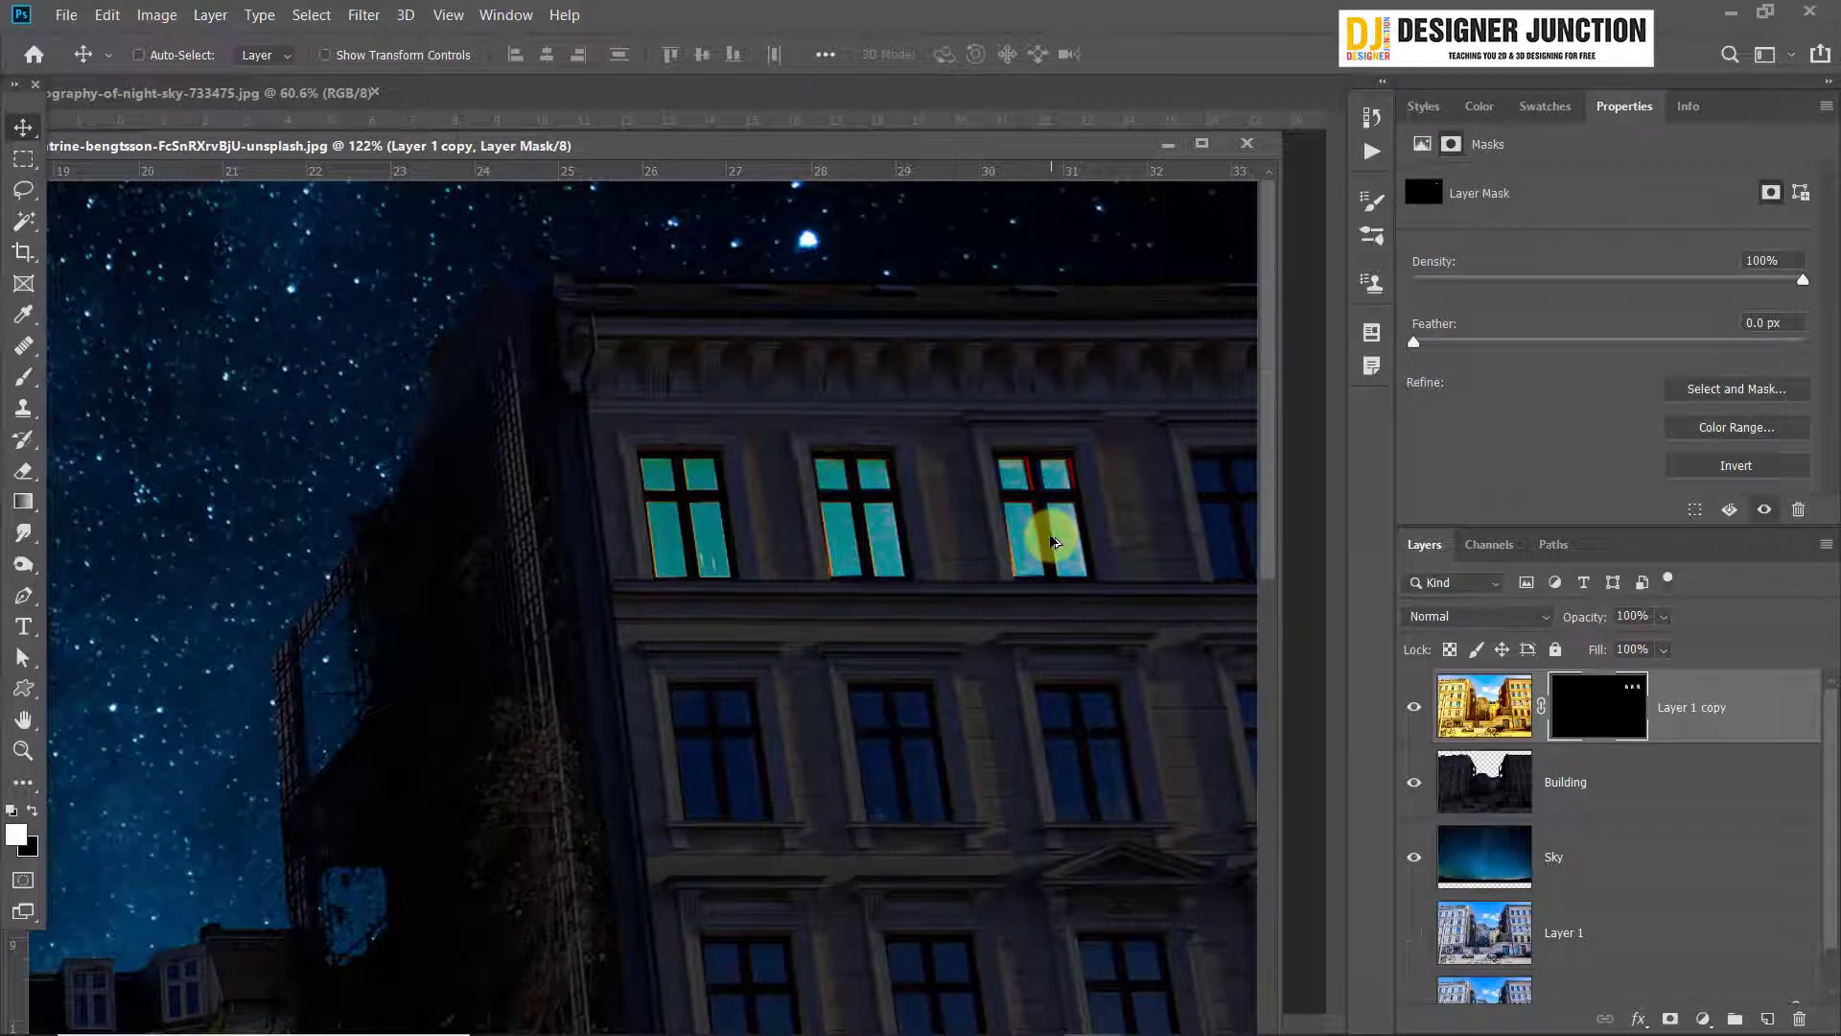
{"action": "scroll", "coordinate": [1061, 541], "scroll_direction": "up", "scroll_amount": 2}
{"action": "key", "text": "ctrl+z"}
{"action": "key", "text": "ctrl+z"}
{"action": "key", "text": "ctrl+z"}
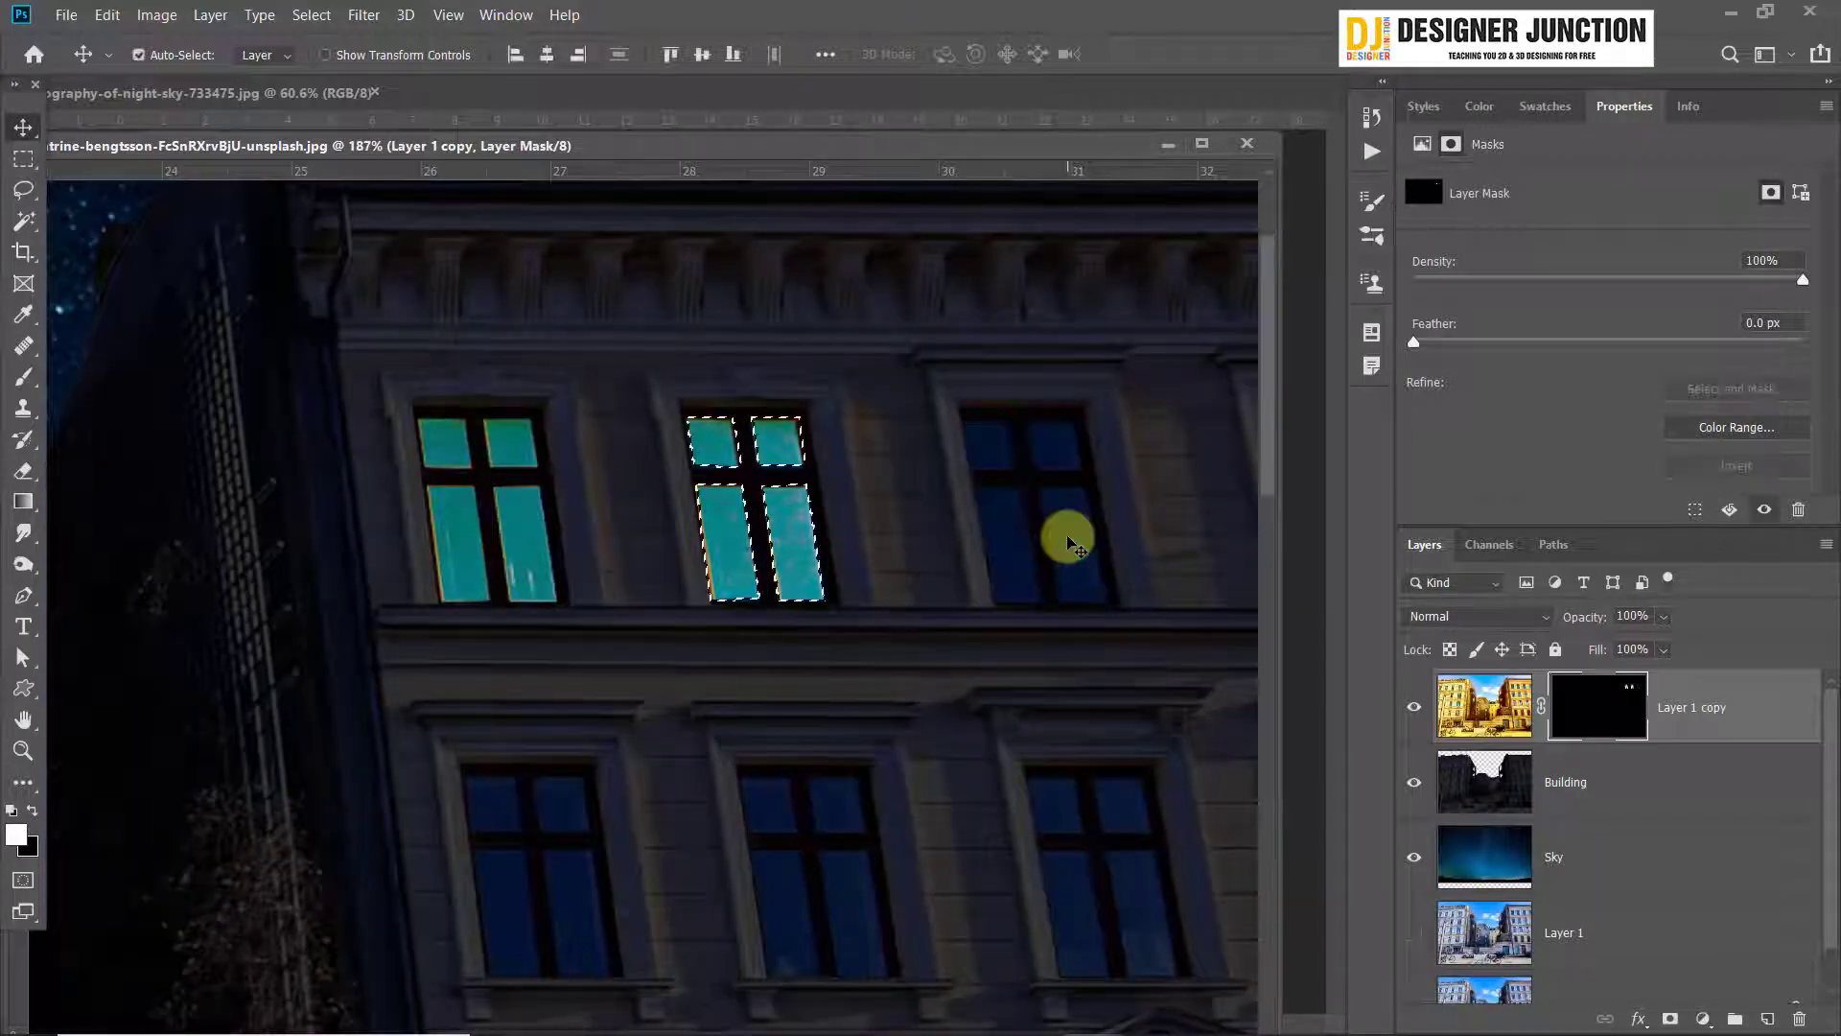
{"action": "key", "text": "ctrl+z"}
{"action": "key", "text": "ctrl+z"}
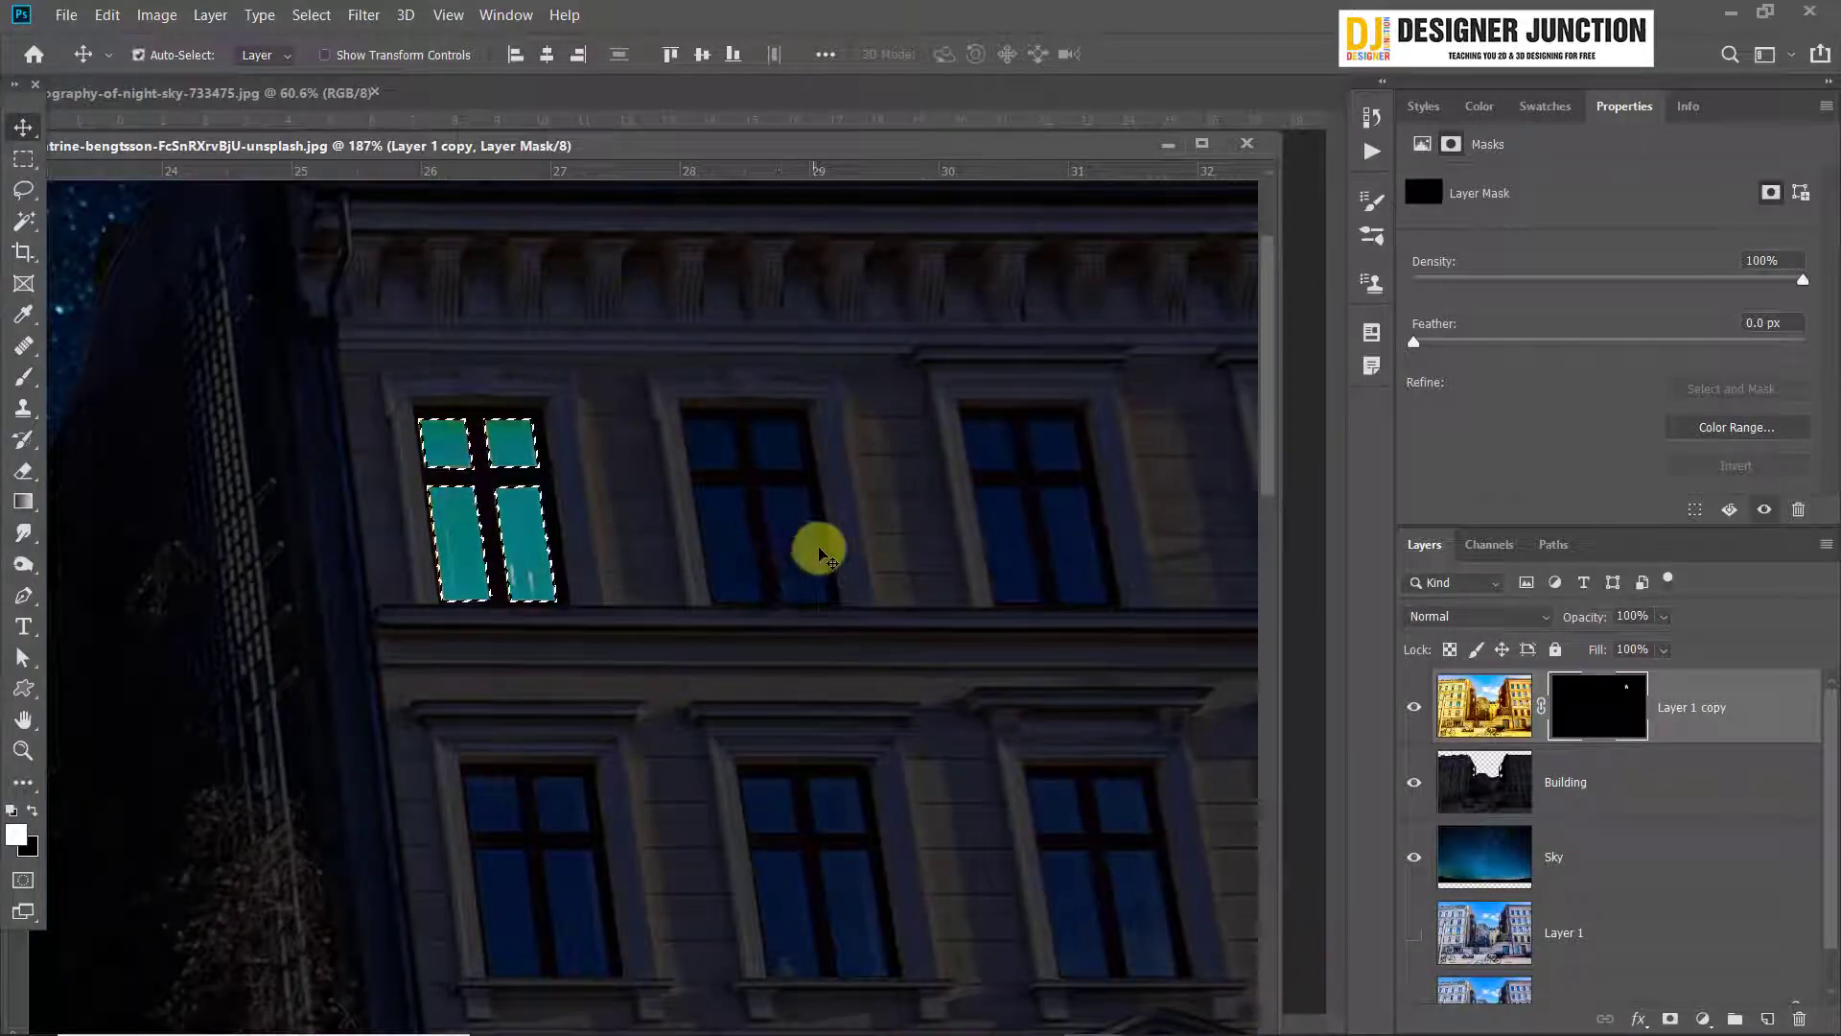
{"action": "key", "text": "ctrl+d"}
Paint white with a 5 px brush on the Layer 1 copy mask along the edges of the second window's upper-left pane
{"action": "left_click", "coordinate": [24, 376]}
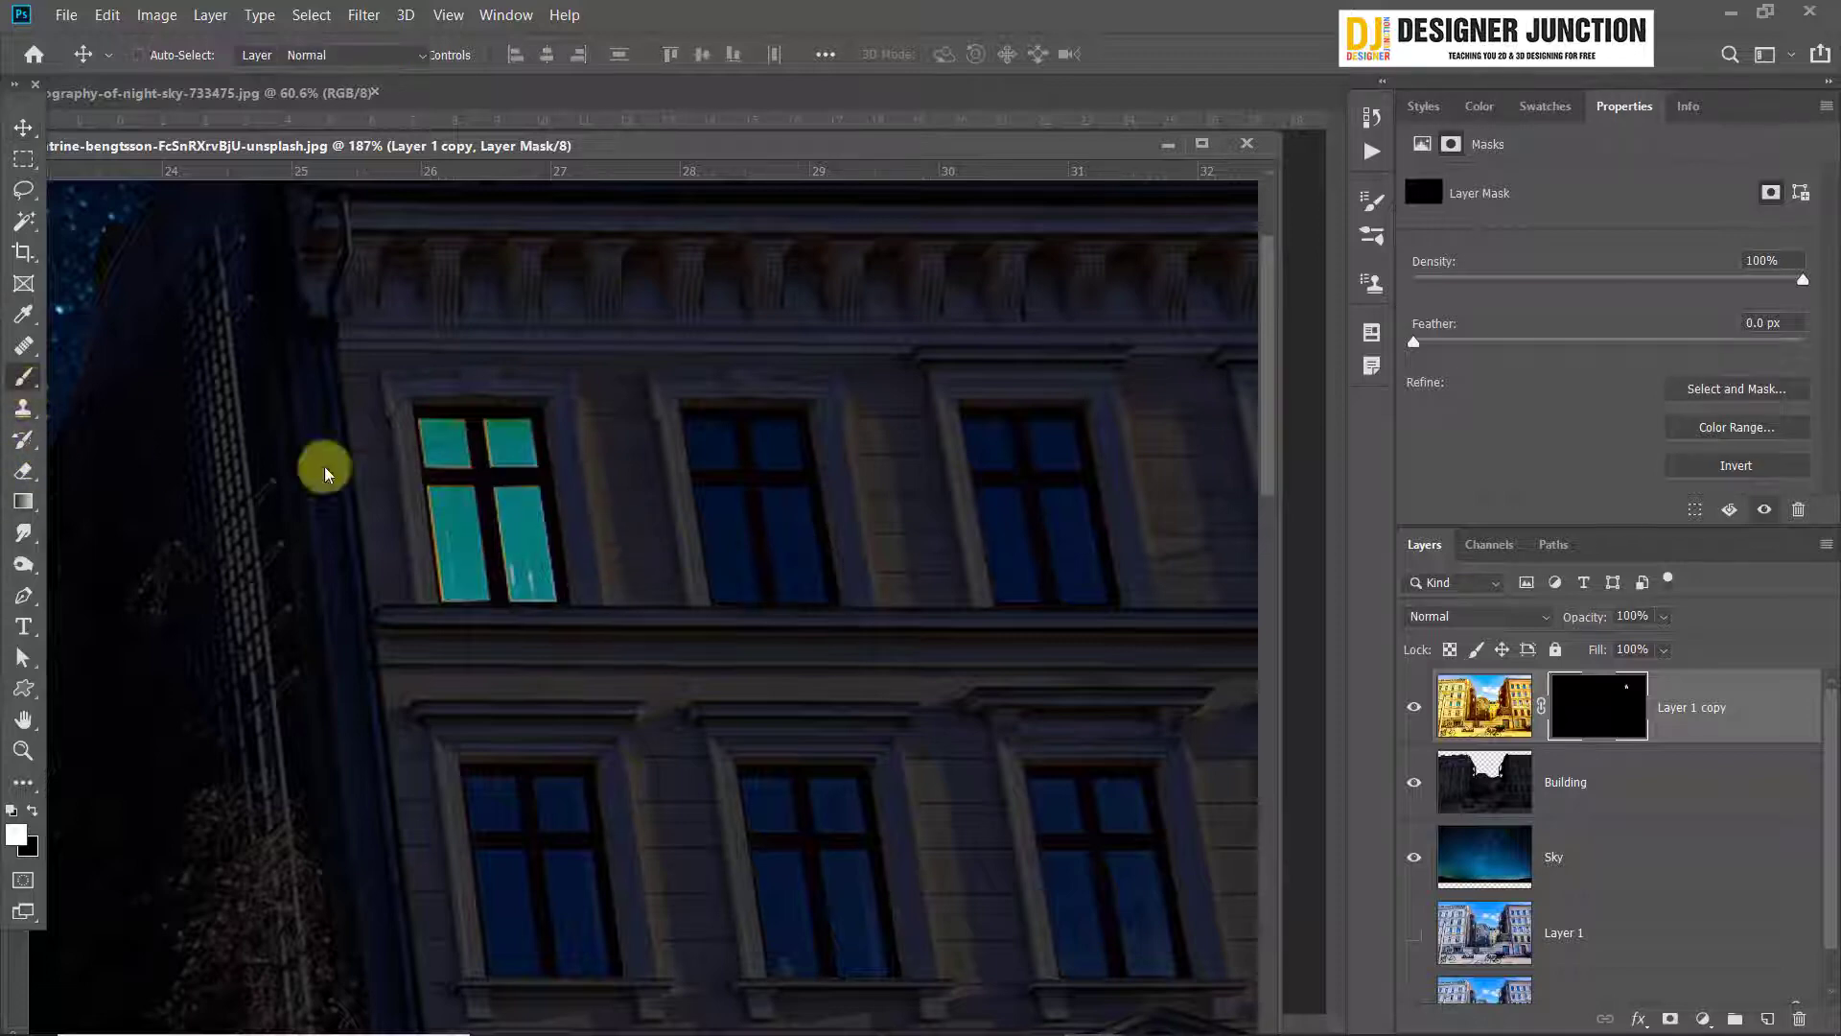
{"action": "scroll", "coordinate": [692, 452], "scroll_direction": "up", "scroll_amount": 3}
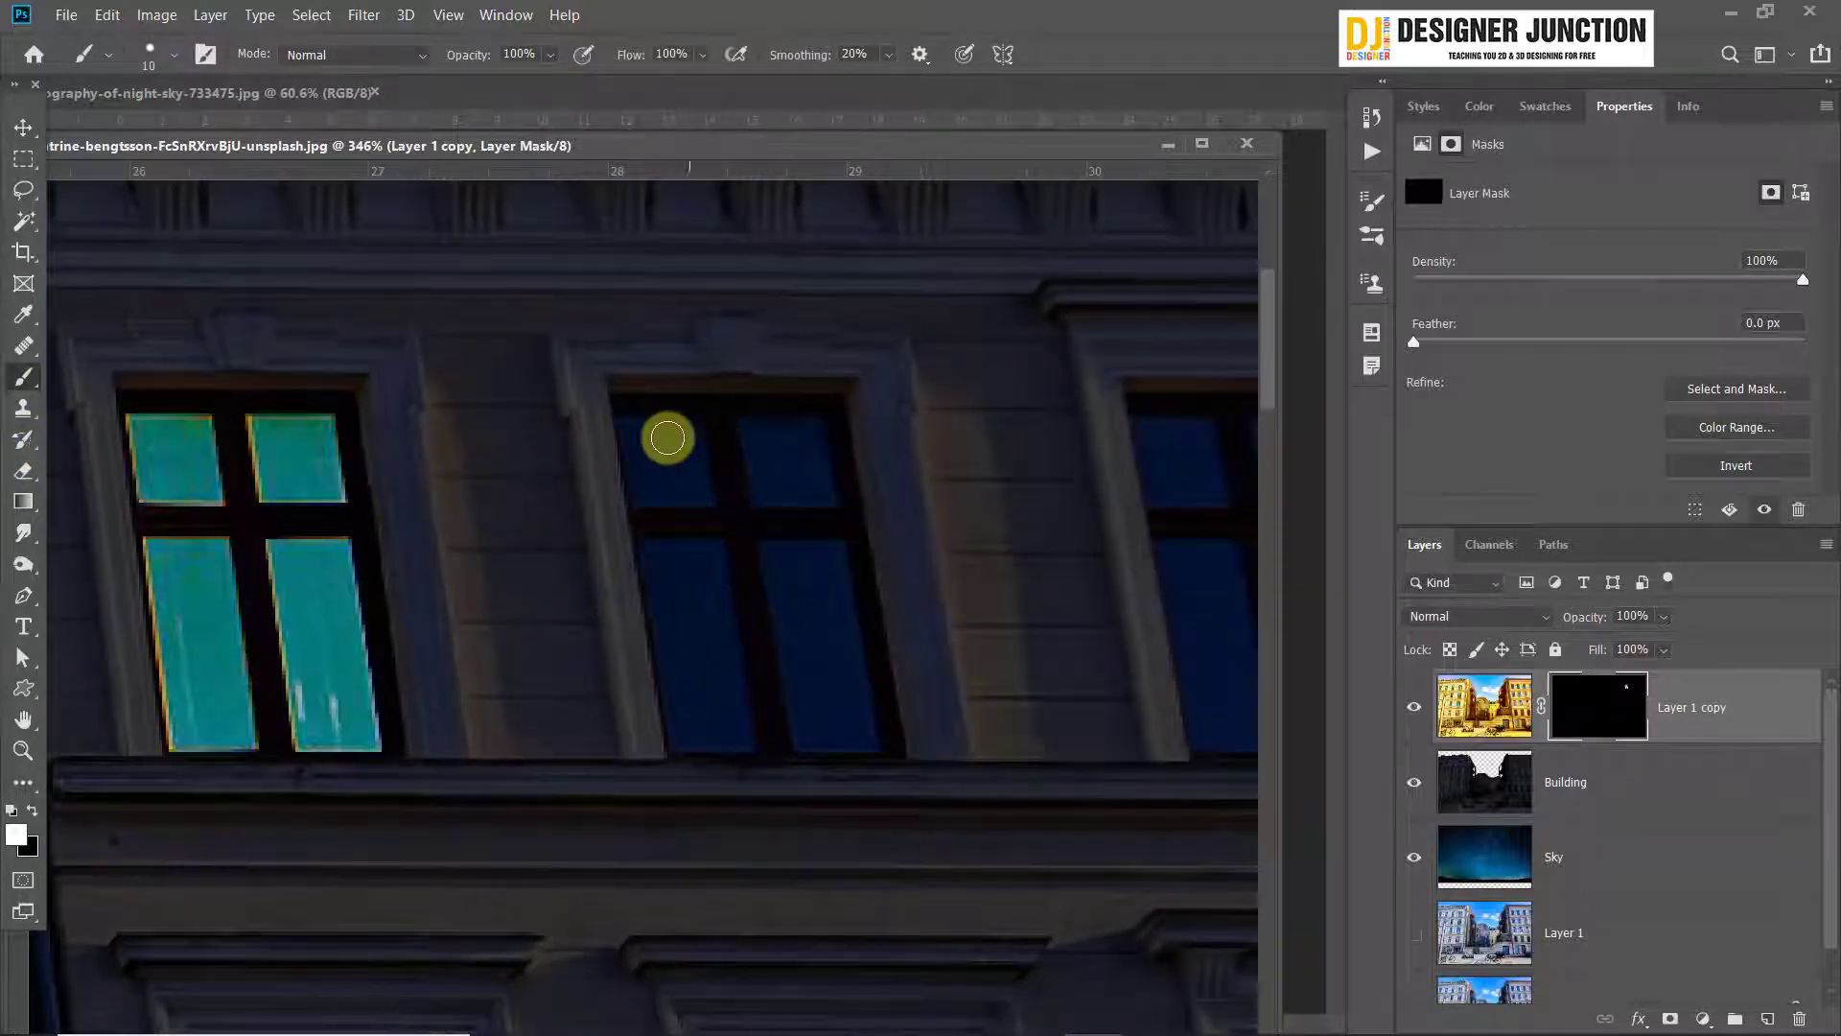
{"action": "scroll", "coordinate": [715, 476], "scroll_direction": "up", "scroll_amount": 2}
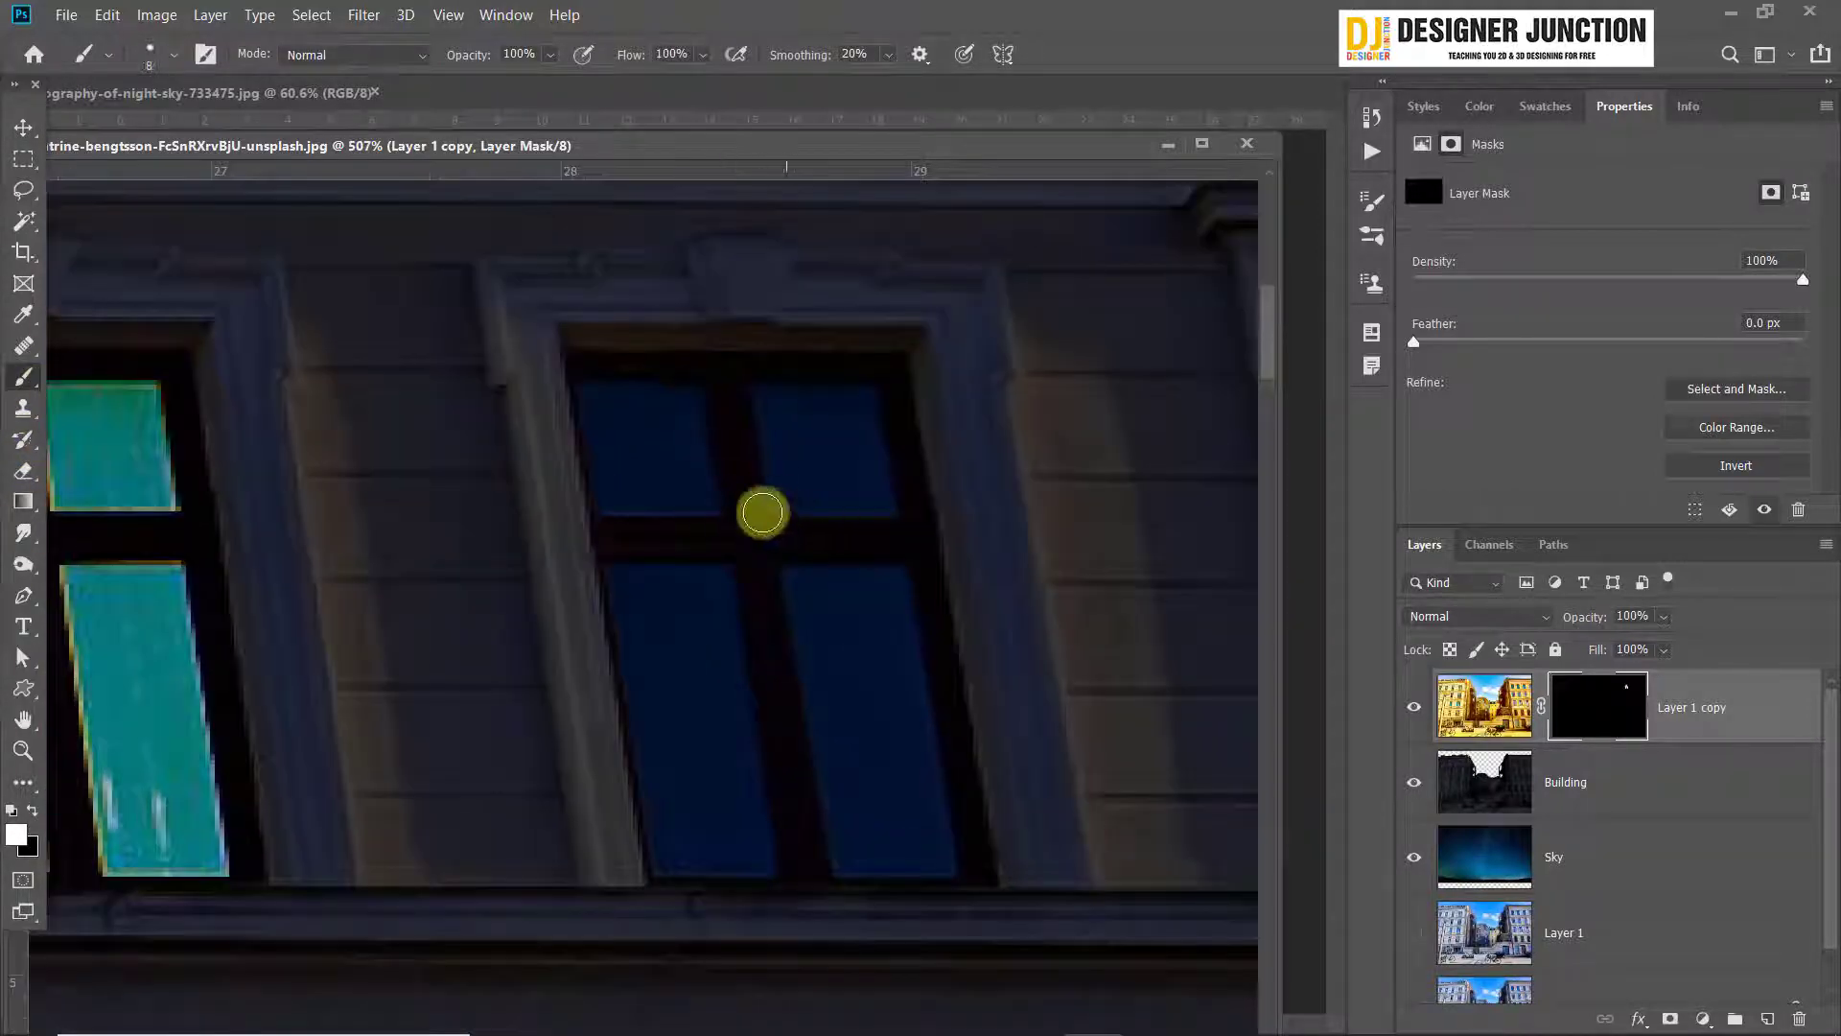
{"action": "key", "text": "bracketleft"}
{"action": "key", "text": "bracketleft"}
{"action": "left_click", "coordinate": [589, 394]}
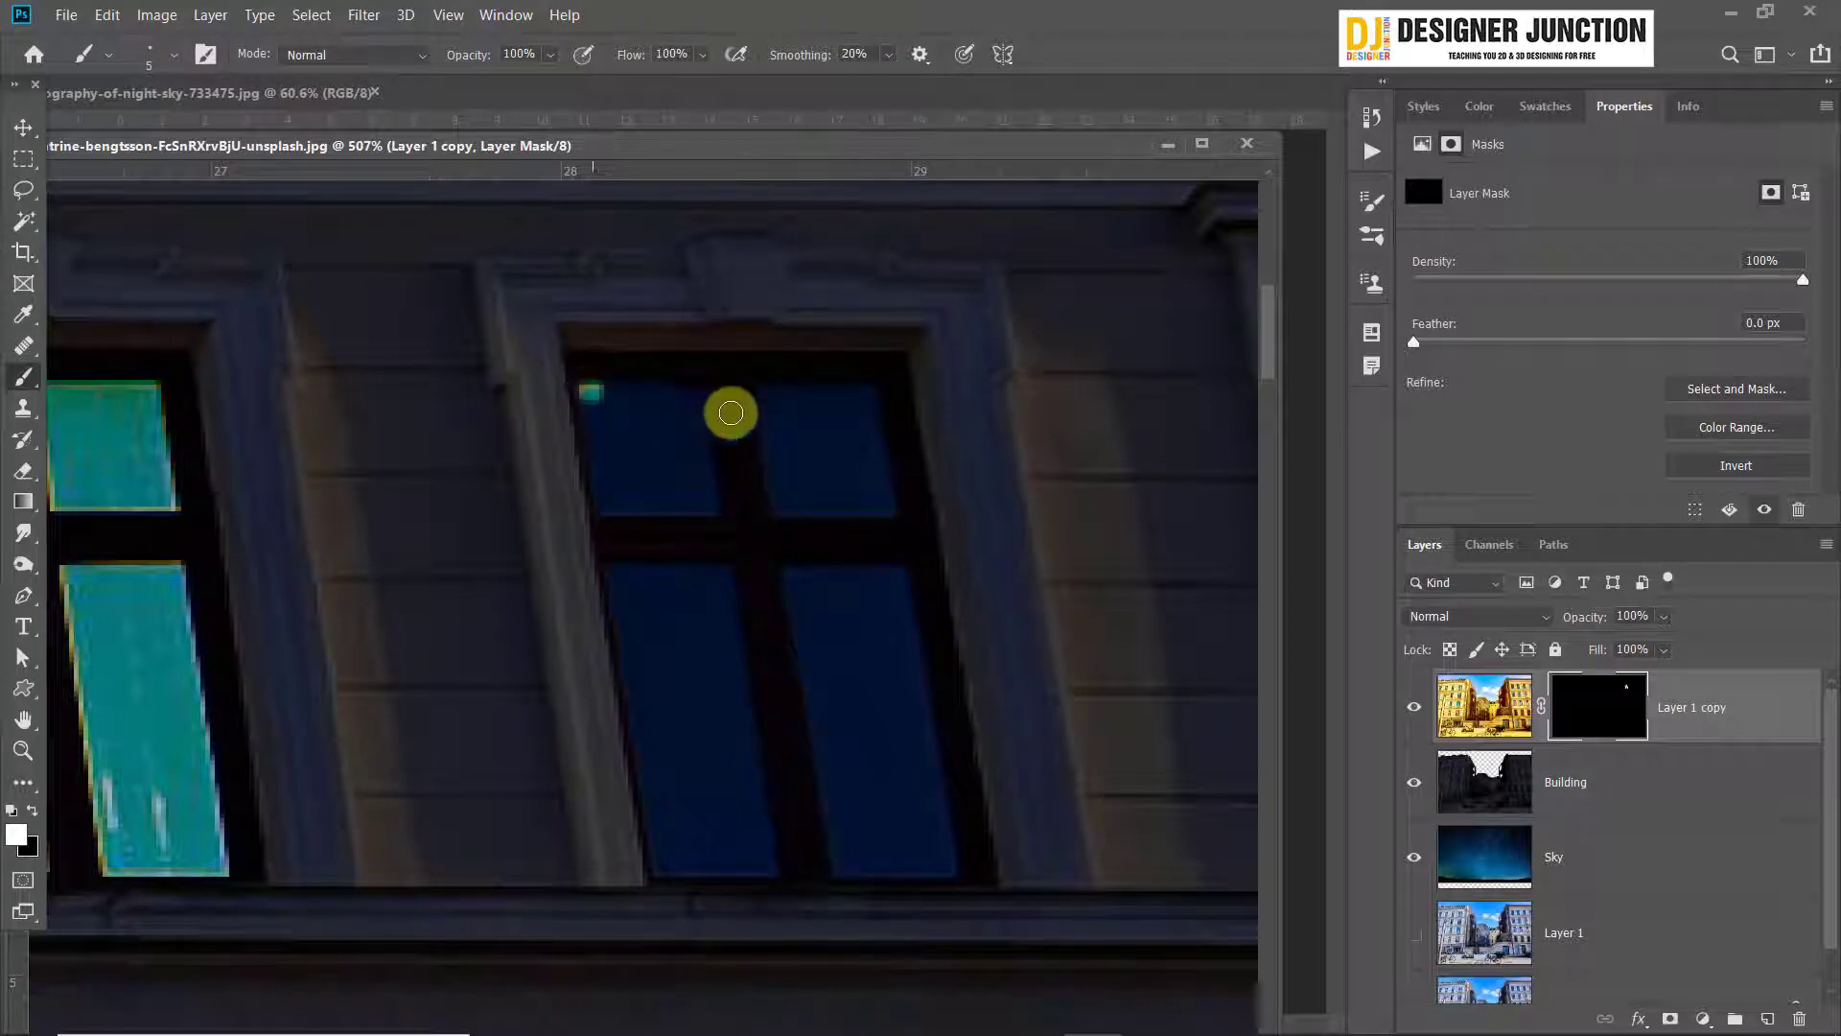
{"action": "key", "text": "bracketleft"}
{"action": "left_click", "coordinate": [683, 392], "text": "shift"}
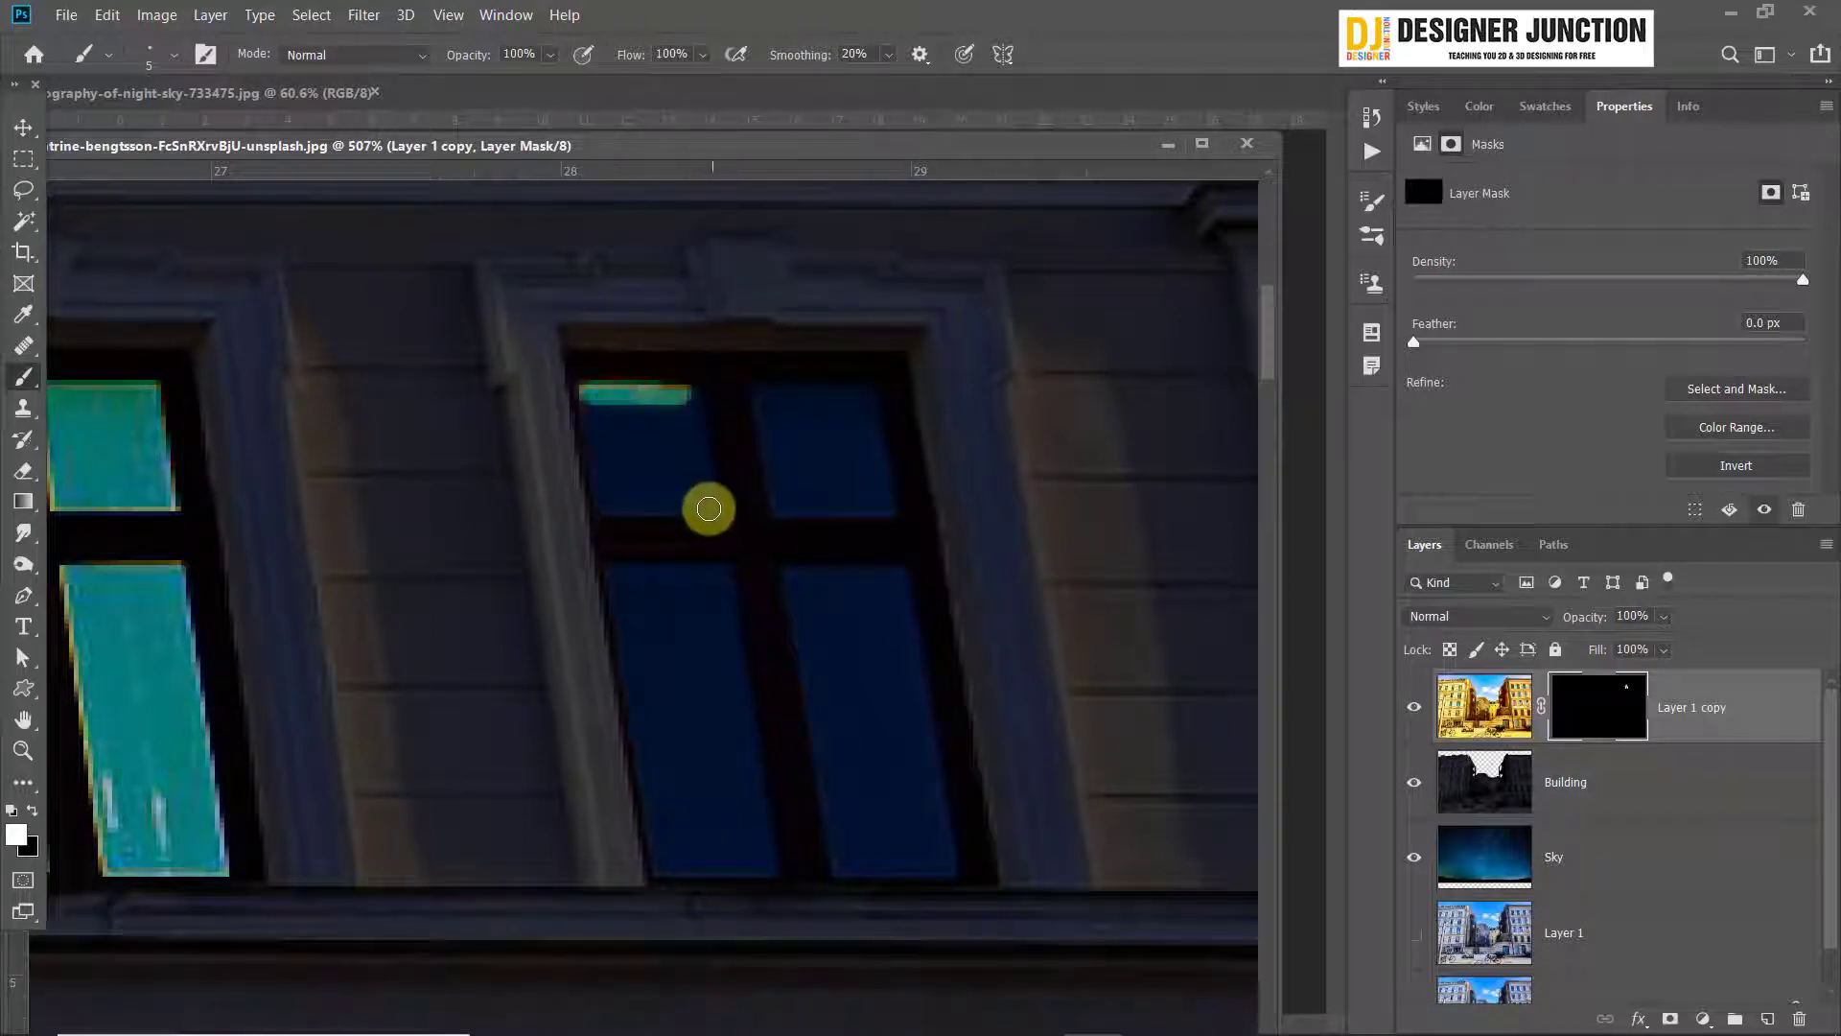
{"action": "left_click", "coordinate": [709, 508], "text": "shift"}
{"action": "left_click", "coordinate": [602, 505], "text": "shift"}
{"action": "left_click", "coordinate": [590, 393], "text": "shift"}
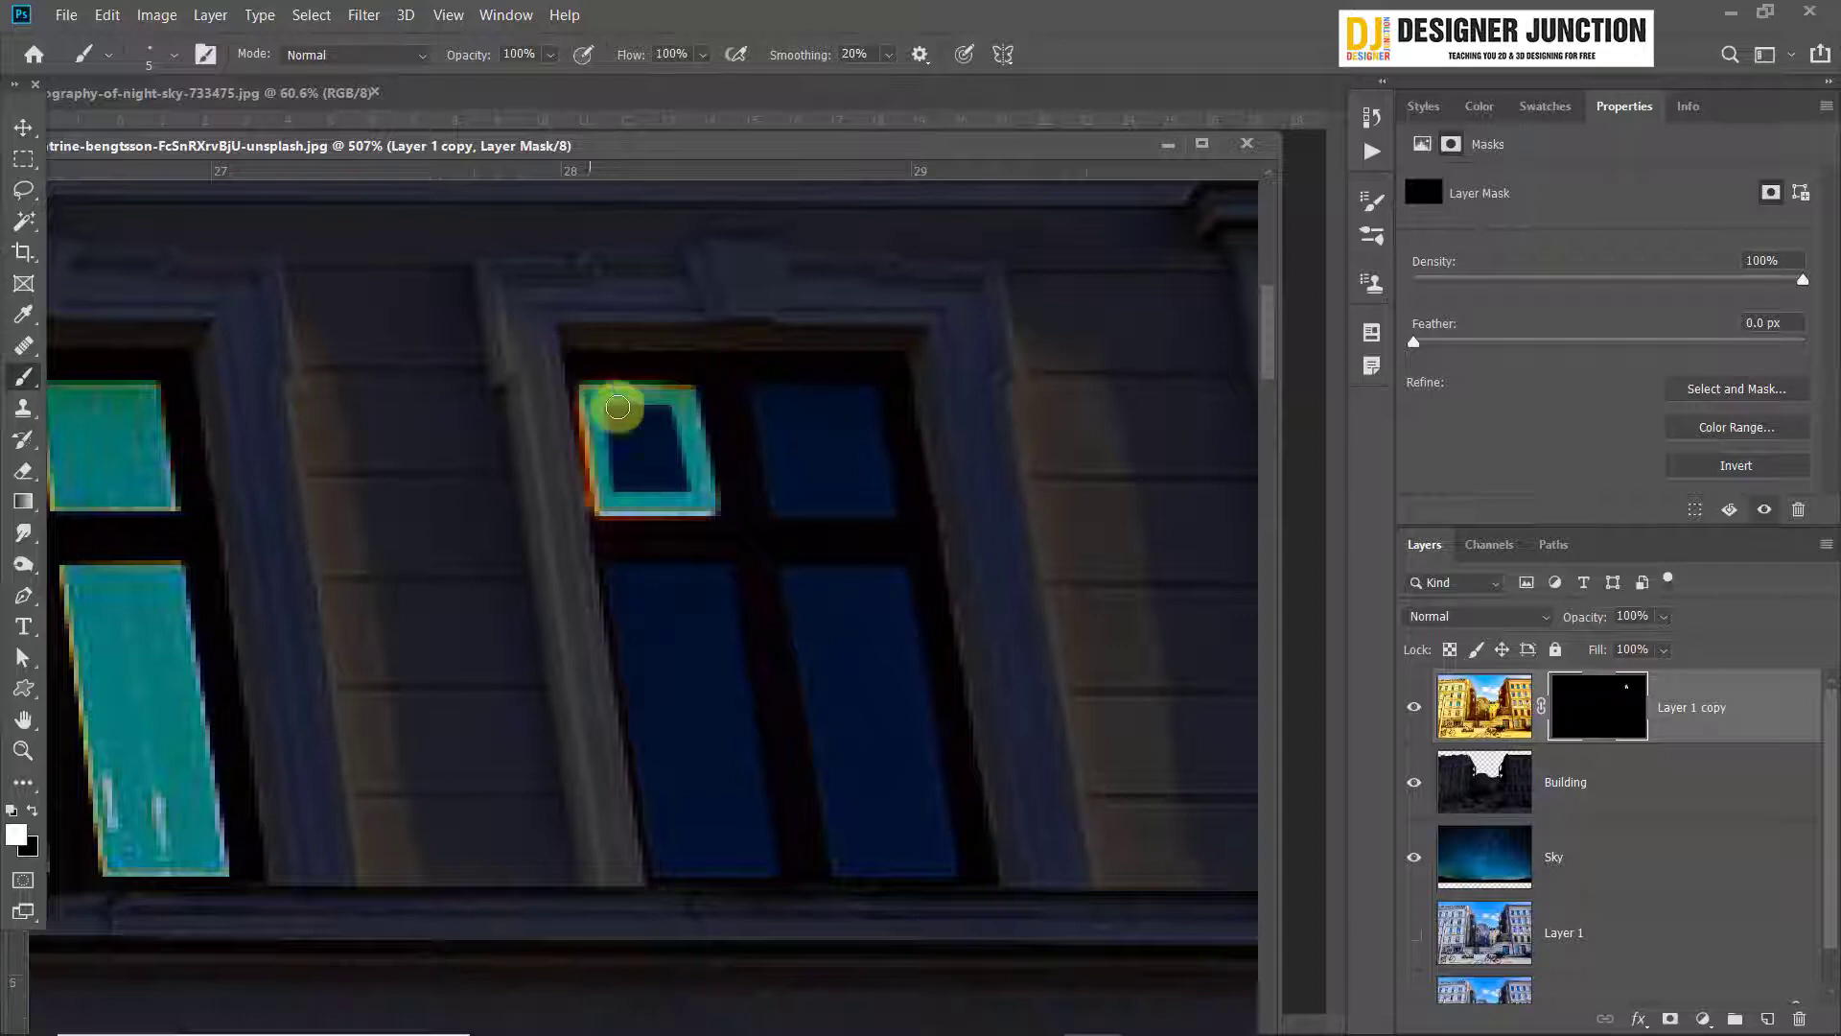
Undo the stray stroke across the frame and paint the second window's upper-right pane white on the mask
{"action": "left_click", "coordinate": [761, 395], "text": "shift"}
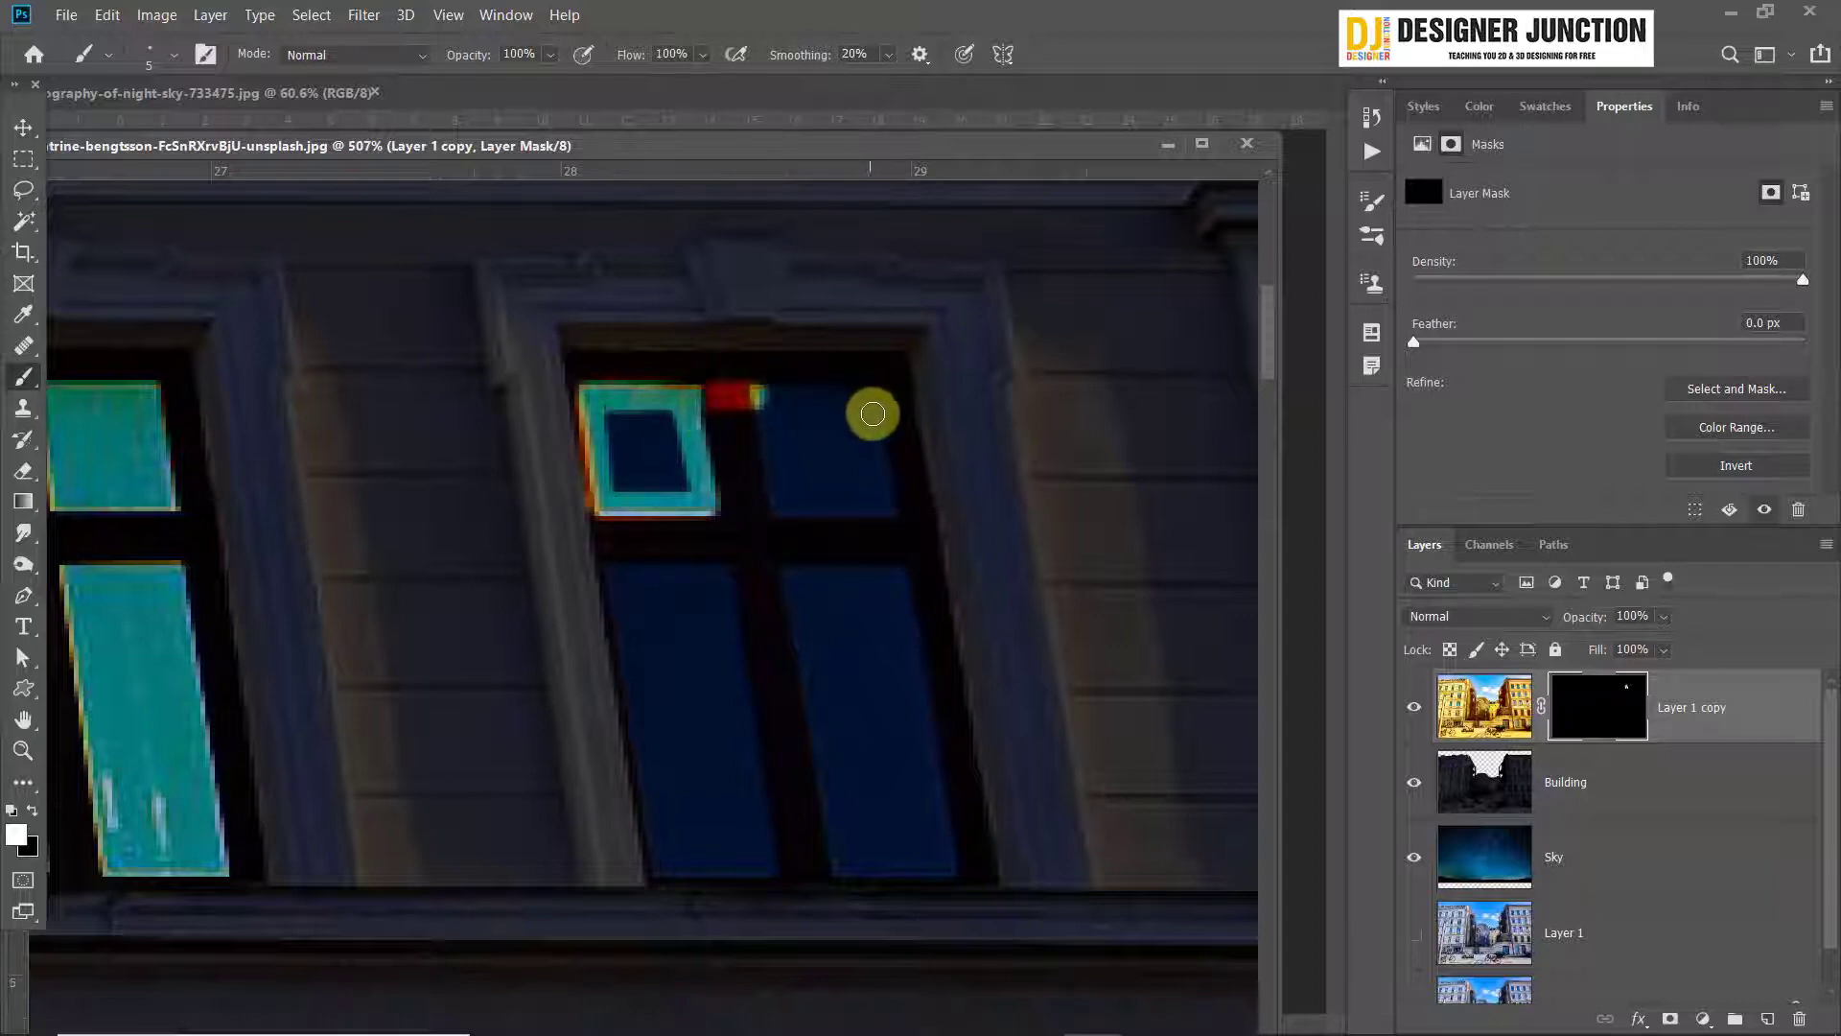
{"action": "key", "text": "ctrl+z"}
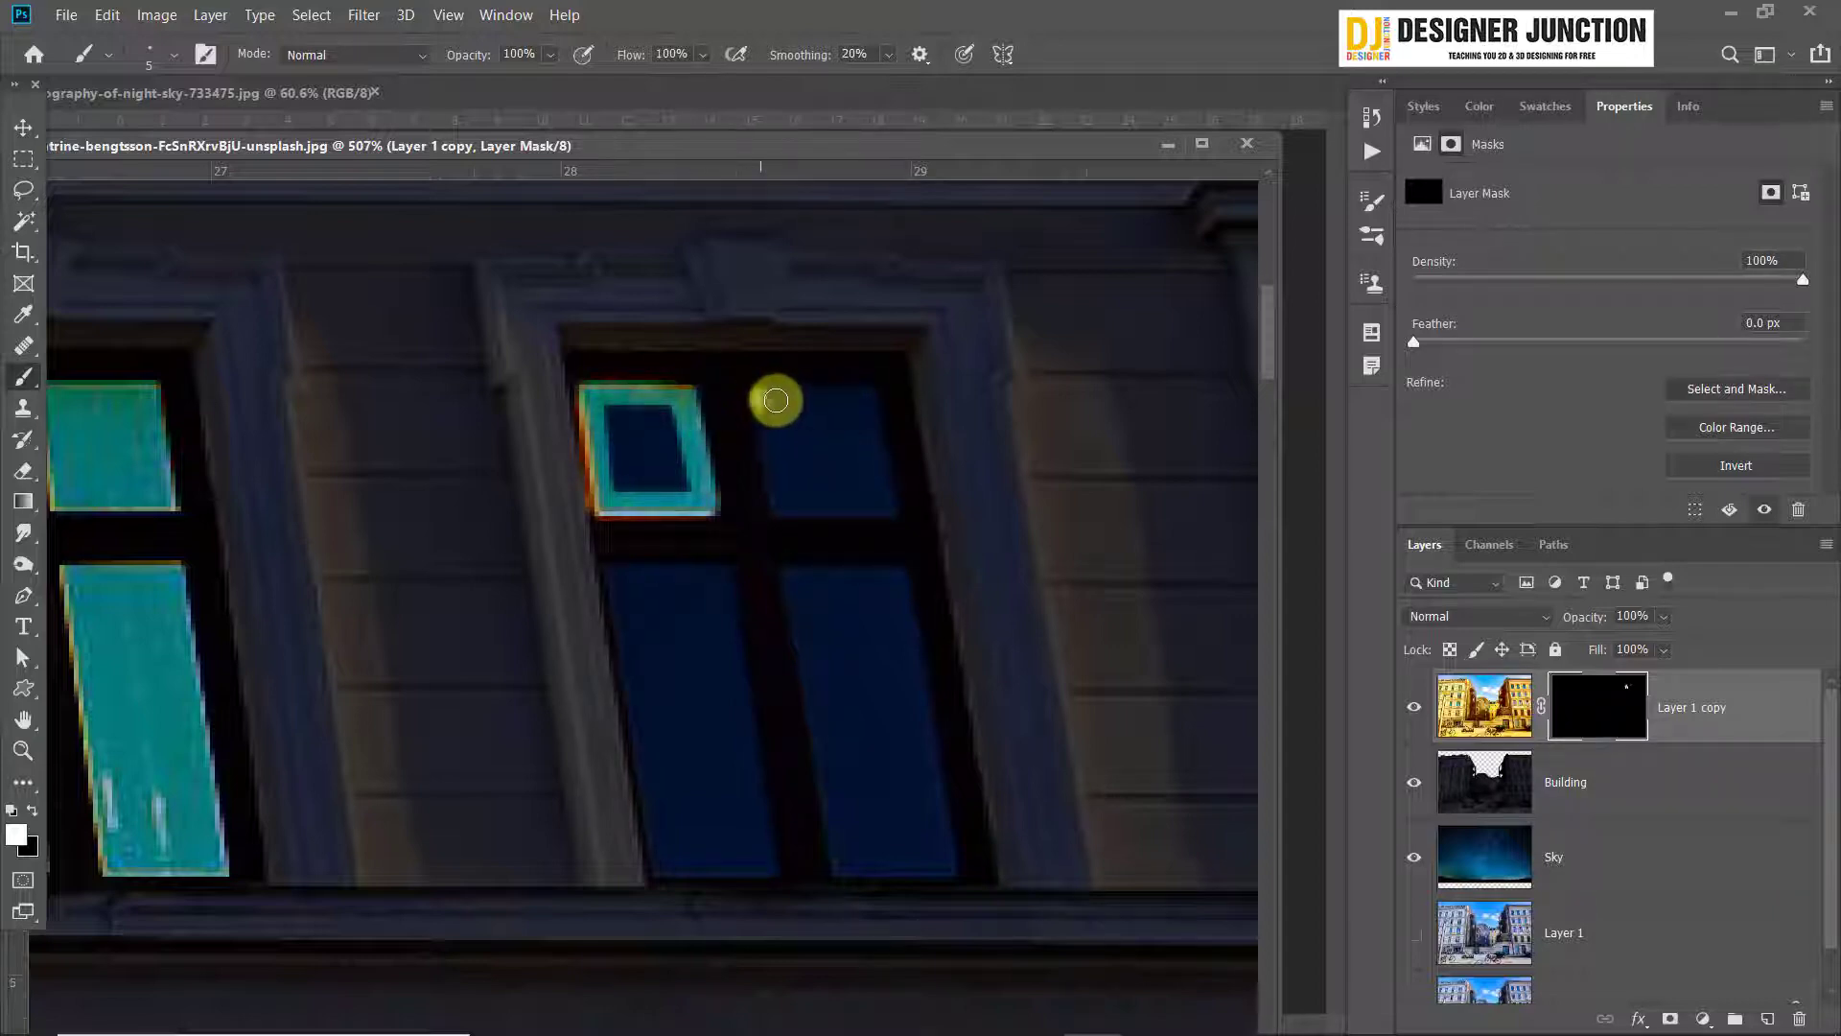
{"action": "left_click", "coordinate": [760, 398]}
{"action": "mouse_move", "coordinate": [863, 405]}
{"action": "left_mouse_down"}
{"action": "mouse_move", "coordinate": [886, 514]}
{"action": "mouse_move", "coordinate": [780, 510]}
{"action": "mouse_move", "coordinate": [761, 404]}
{"action": "mouse_move", "coordinate": [910, 538]}
{"action": "mouse_move", "coordinate": [782, 423]}
{"action": "mouse_move", "coordinate": [802, 486]}
{"action": "left_mouse_up"}
{"action": "left_click", "coordinate": [760, 405], "text": "shift"}
{"action": "scroll", "coordinate": [789, 587], "scroll_direction": "down", "scroll_amount": 10}
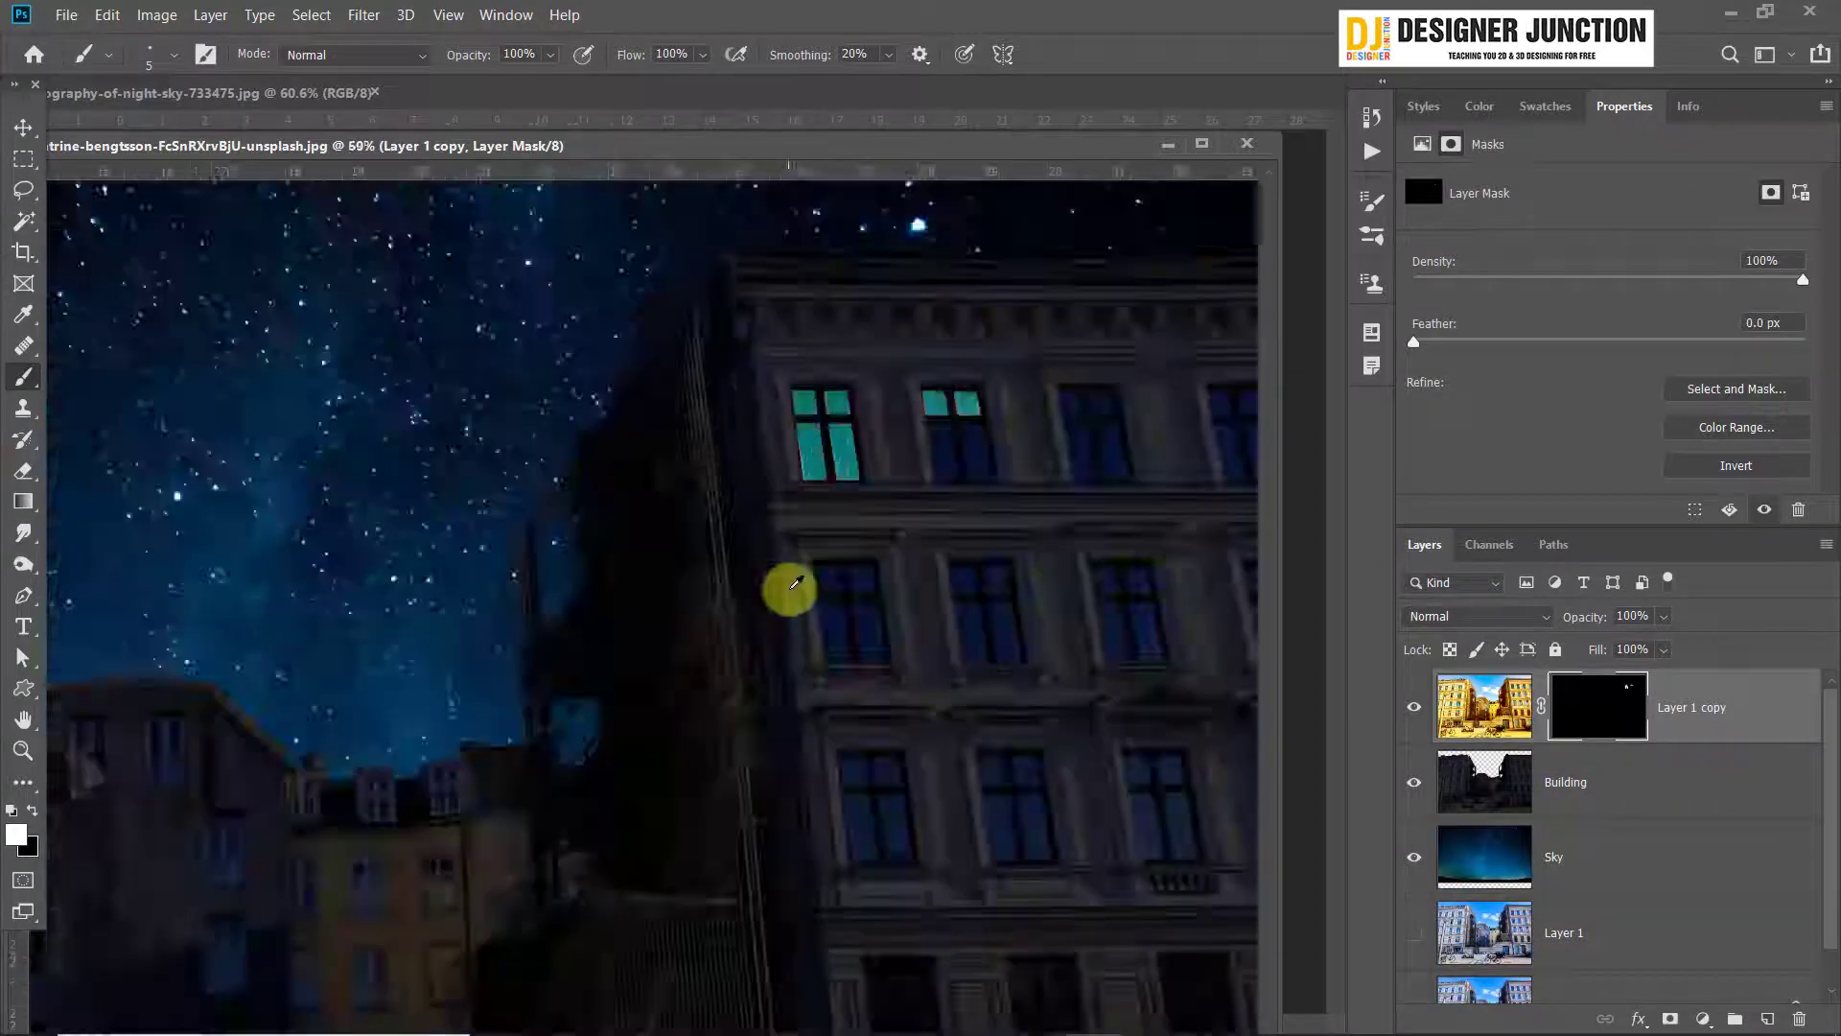
{"action": "scroll", "coordinate": [859, 724], "scroll_direction": "up", "scroll_amount": 2}
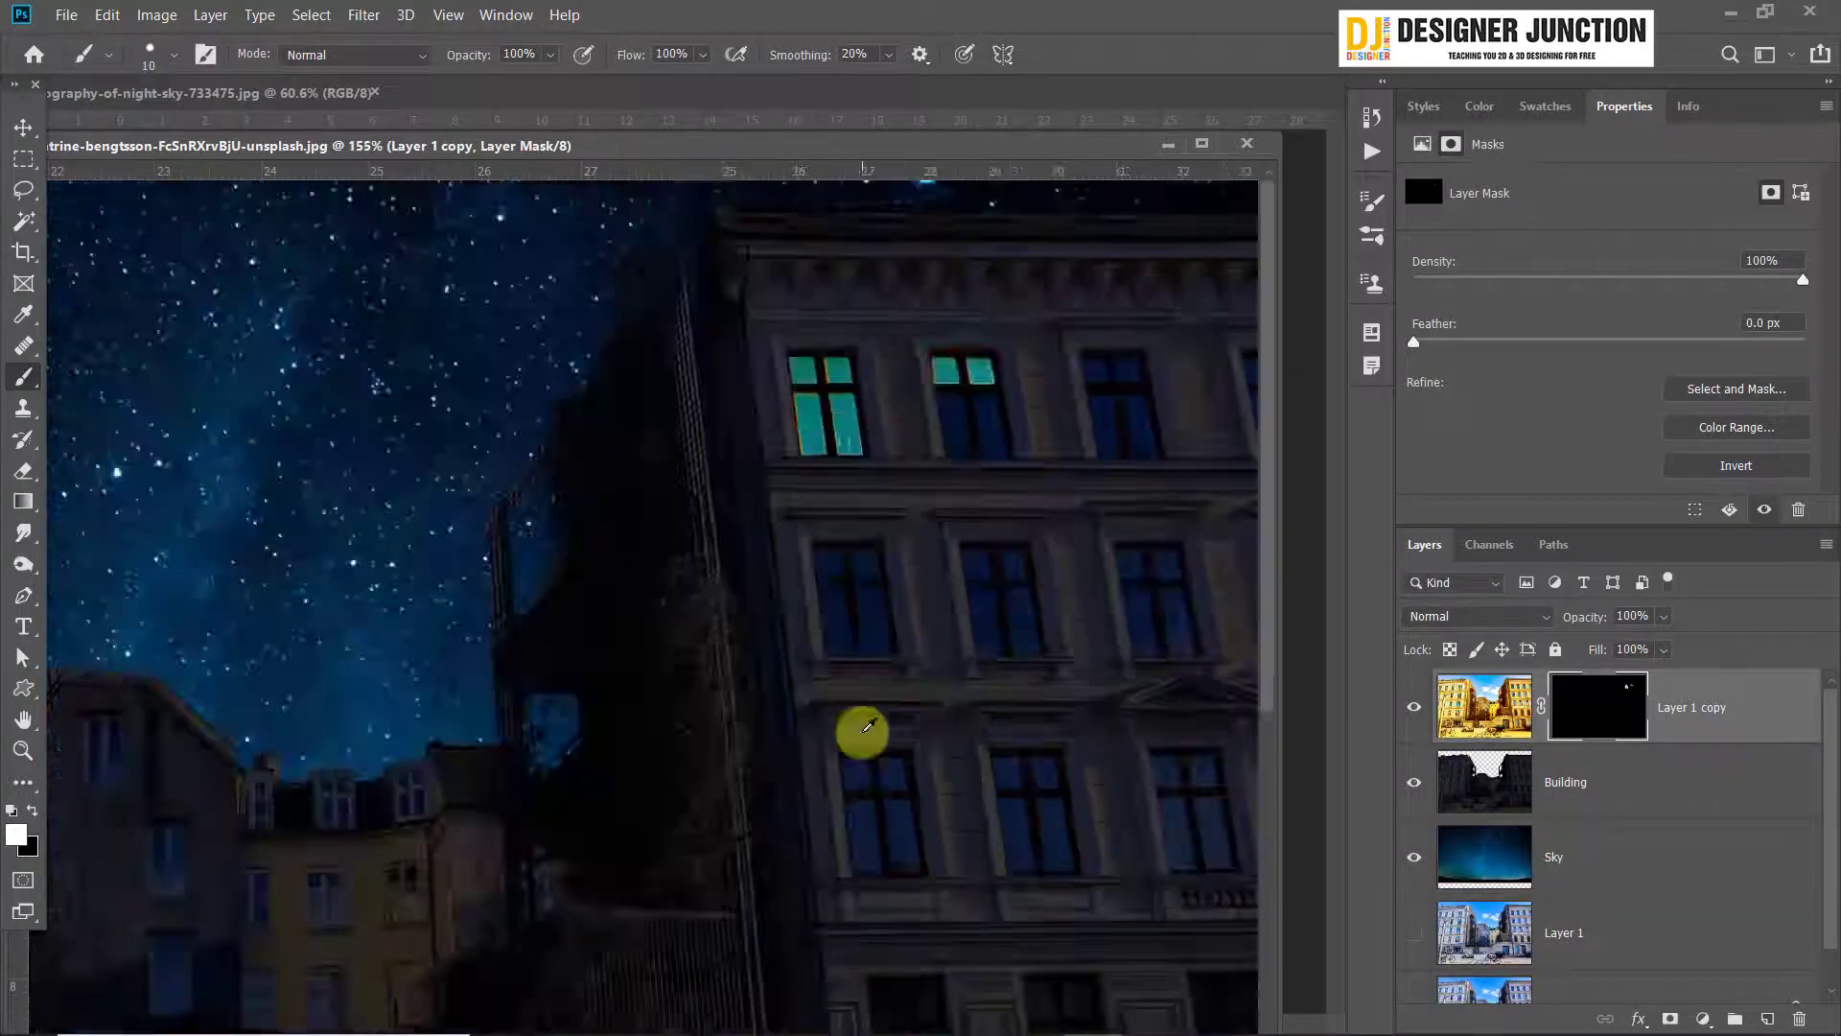
Enlarge the brush and paint the second window's two tall lower panes white on the Layer 1 copy mask
{"action": "scroll", "coordinate": [1046, 378], "scroll_direction": "up", "scroll_amount": 8}
{"action": "key", "text": "bracketright"}
{"action": "key", "text": "bracketright"}
{"action": "key", "text": "bracketright"}
{"action": "mouse_move", "coordinate": [568, 513]}
{"action": "left_mouse_down"}
{"action": "mouse_move", "coordinate": [669, 542]}
{"action": "mouse_move", "coordinate": [768, 657]}
{"action": "mouse_move", "coordinate": [775, 721]}
{"action": "mouse_move", "coordinate": [832, 734]}
{"action": "left_mouse_up"}
{"action": "left_click_drag", "start_coordinate": [604, 537], "coordinate": [652, 724]}
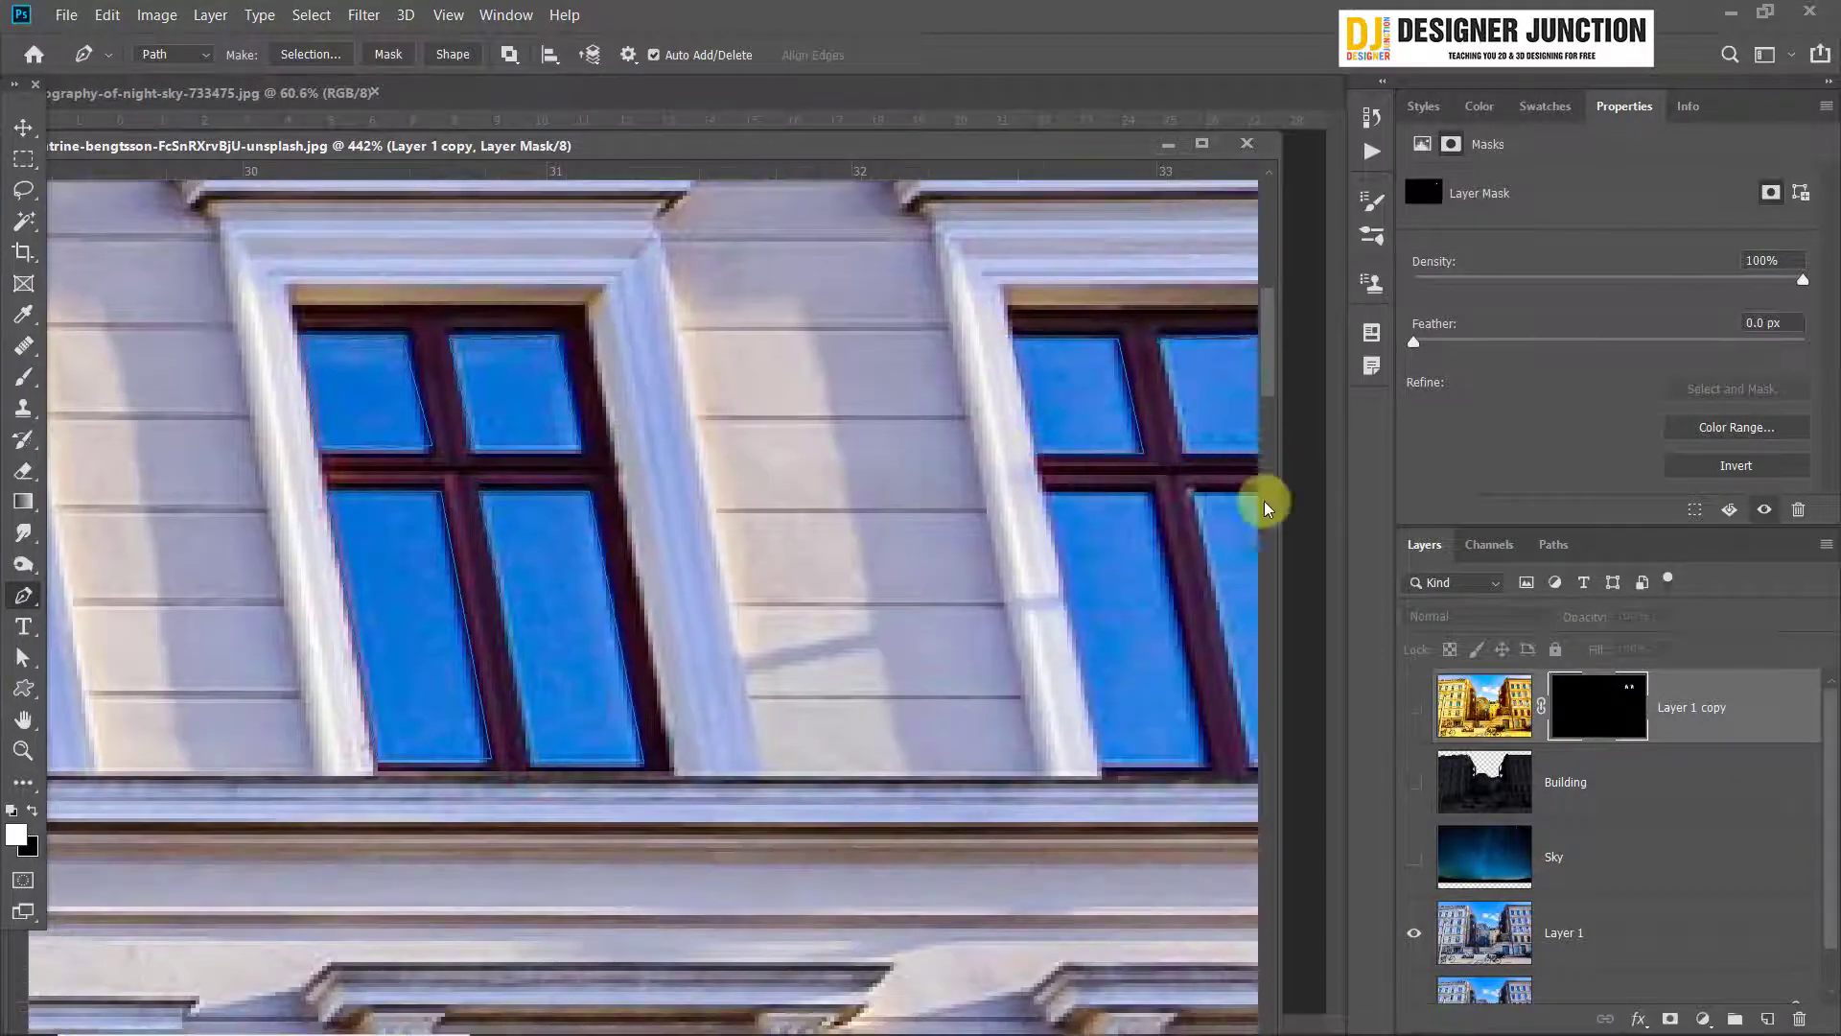
{"action": "scroll", "coordinate": [1078, 556], "scroll_direction": "down", "scroll_amount": 5}
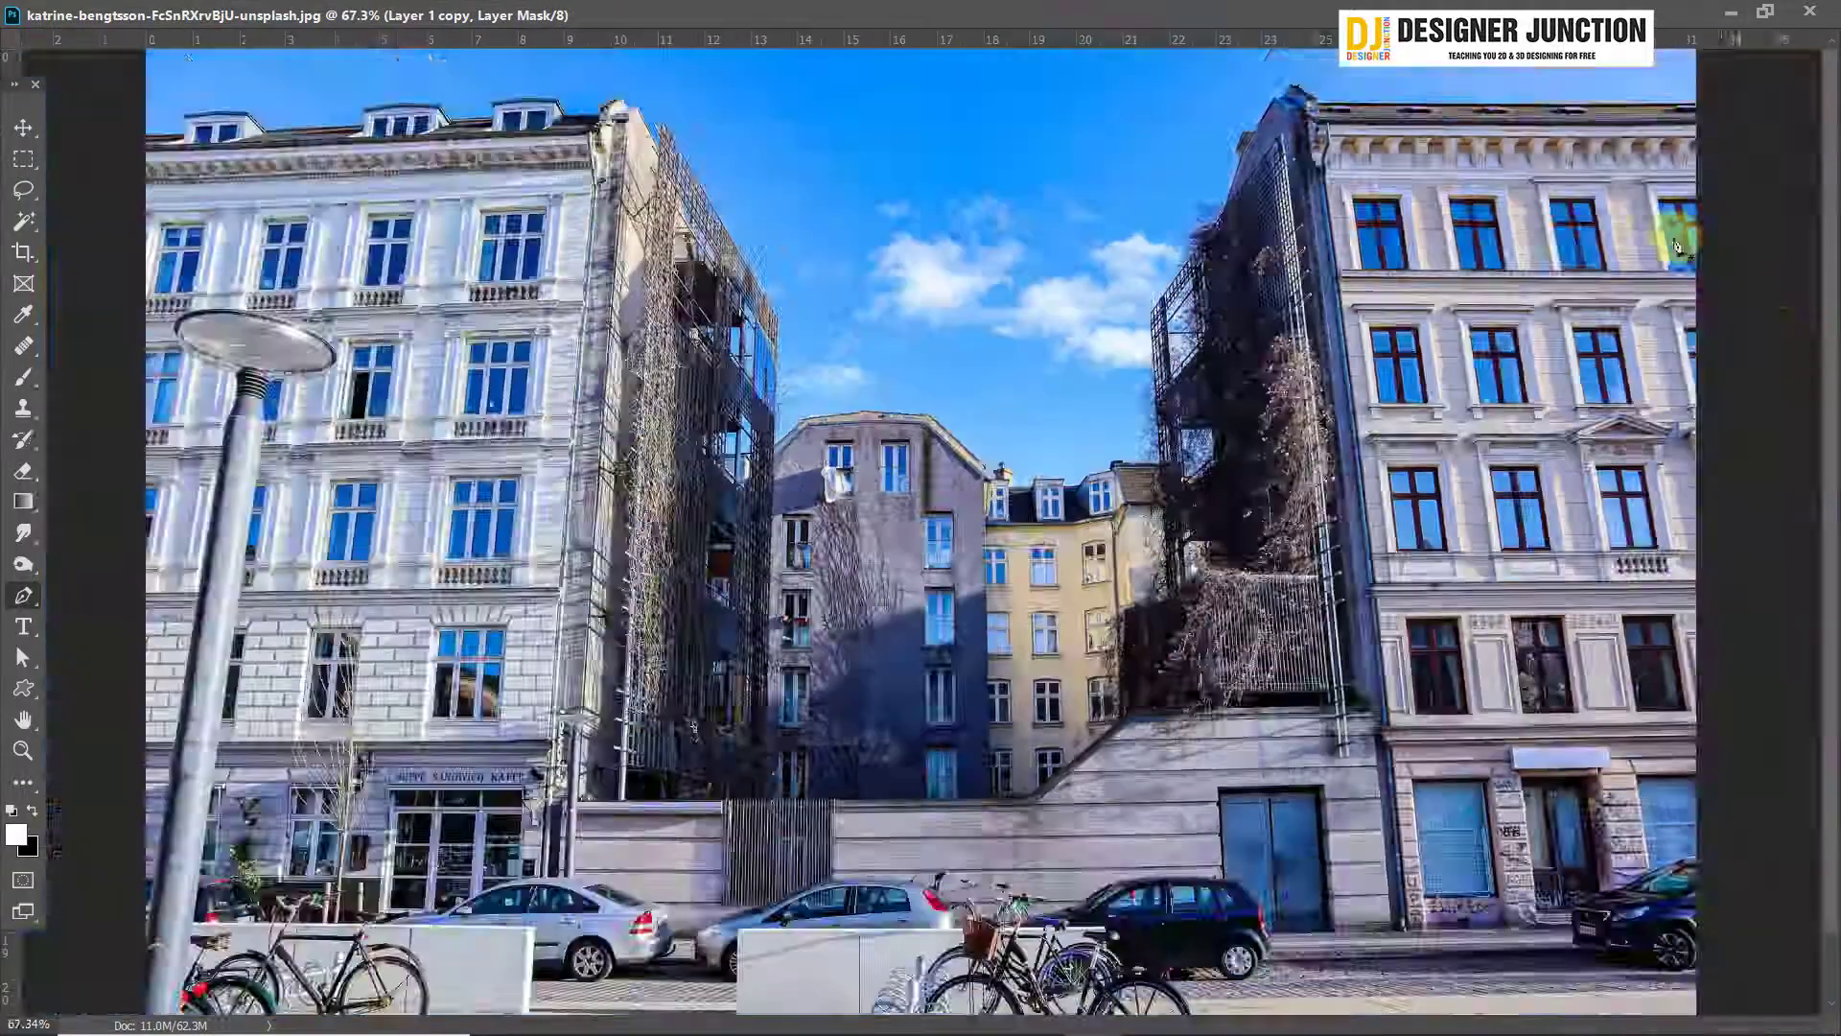
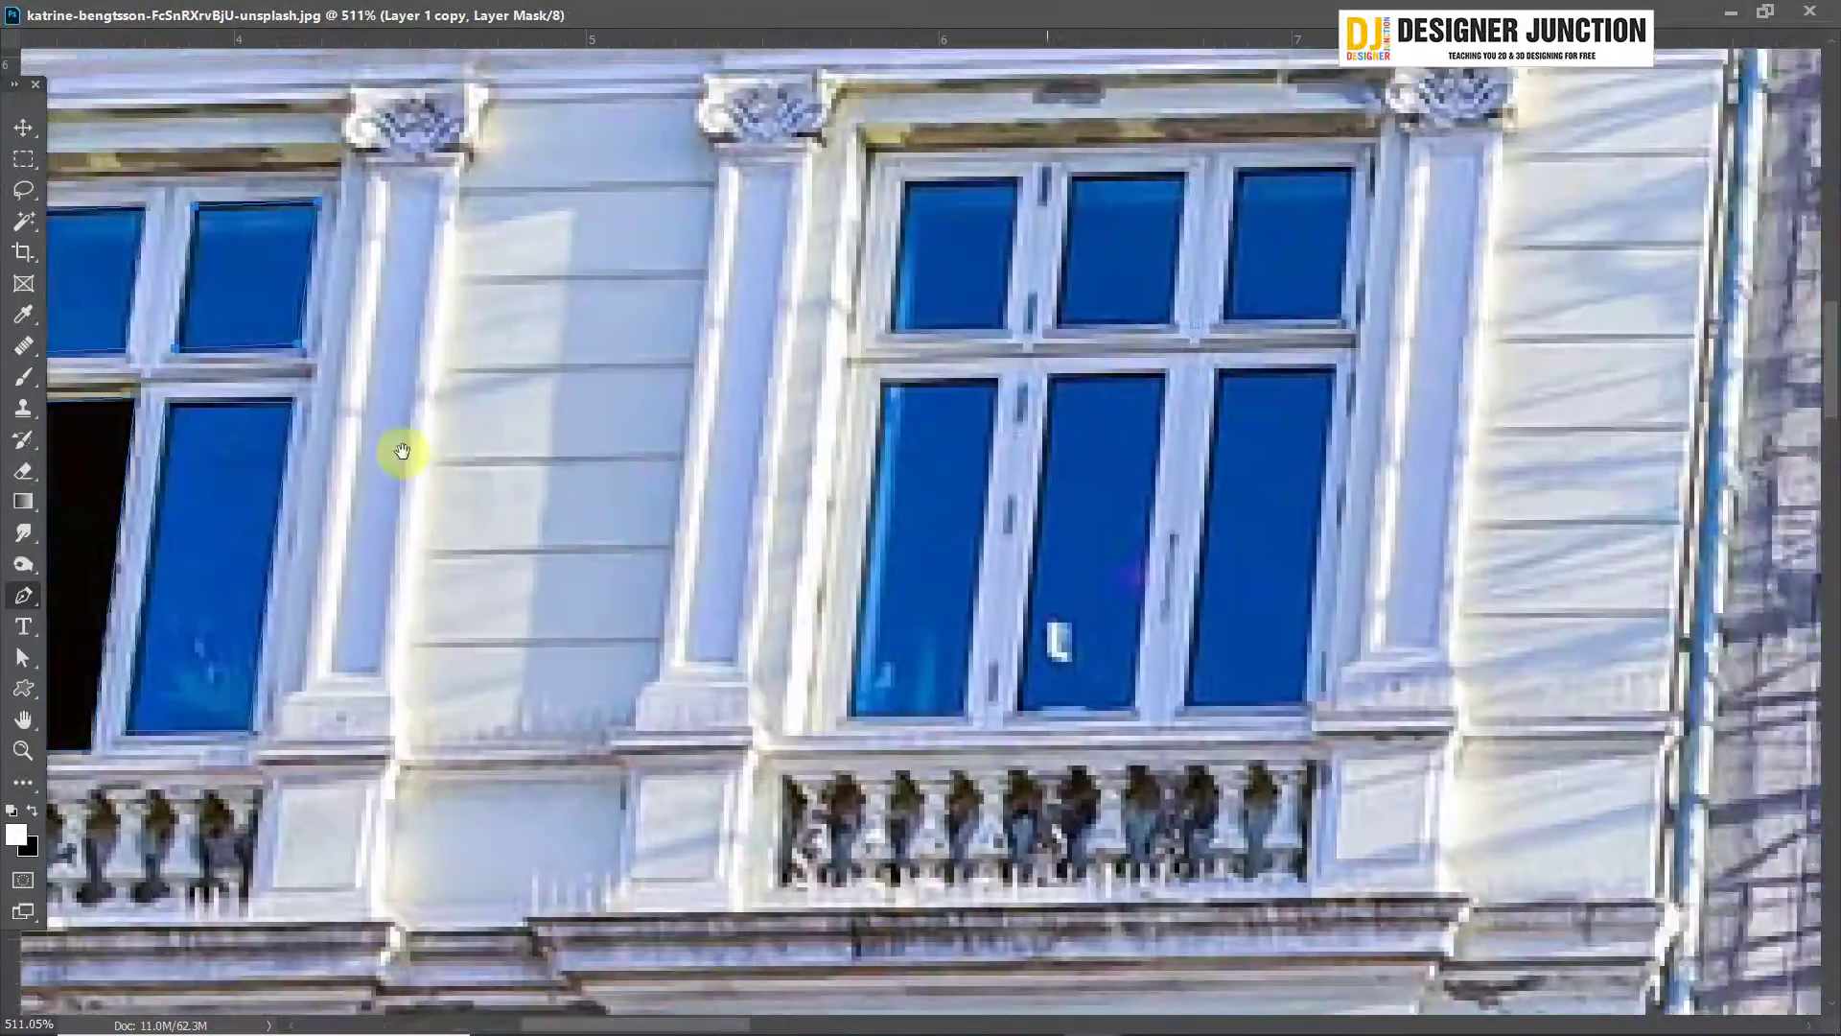
Outline panes of the two-pane-wide window at the far end of the left building's top floor with Pen tool paths
{"action": "left_click_drag", "start_coordinate": [402, 451], "coordinate": [753, 305]}
{"action": "scroll", "coordinate": [894, 458], "scroll_direction": "down", "scroll_amount": 10}
{"action": "scroll", "coordinate": [485, 658], "scroll_direction": "up", "scroll_amount": 10}
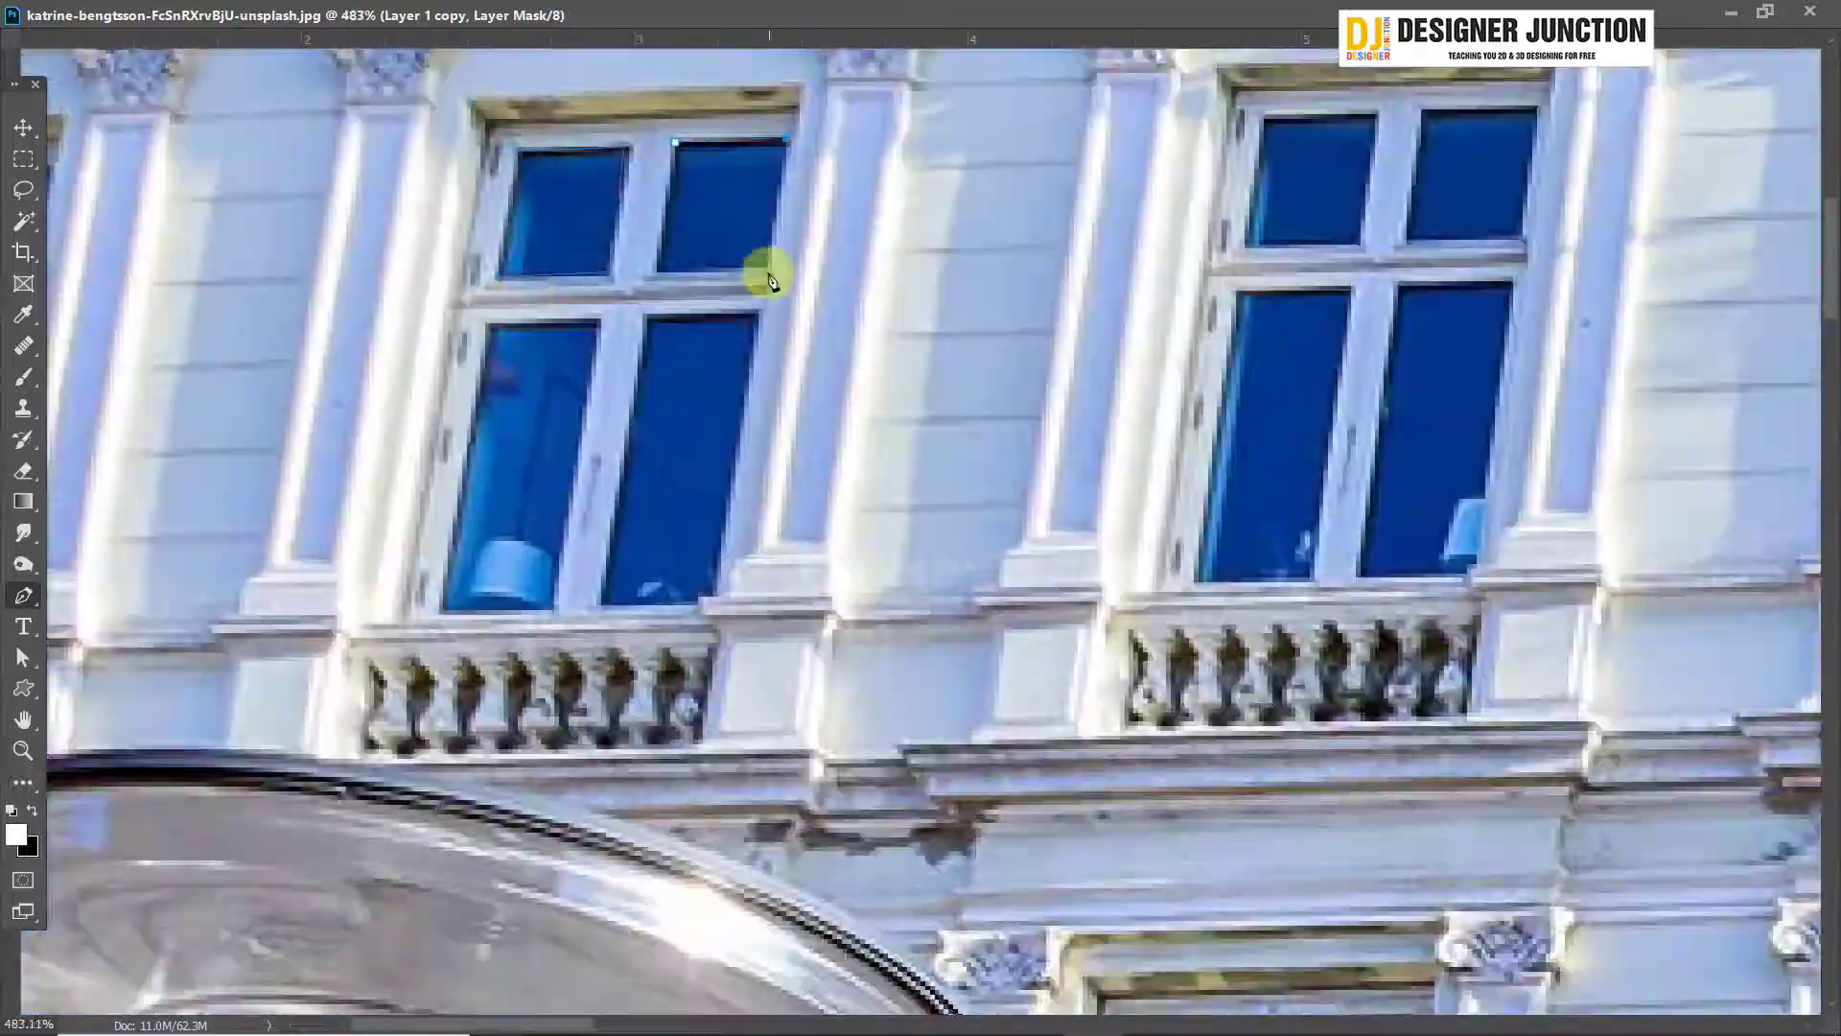
{"action": "left_click", "coordinate": [670, 300]}
{"action": "left_click", "coordinate": [559, 300]}
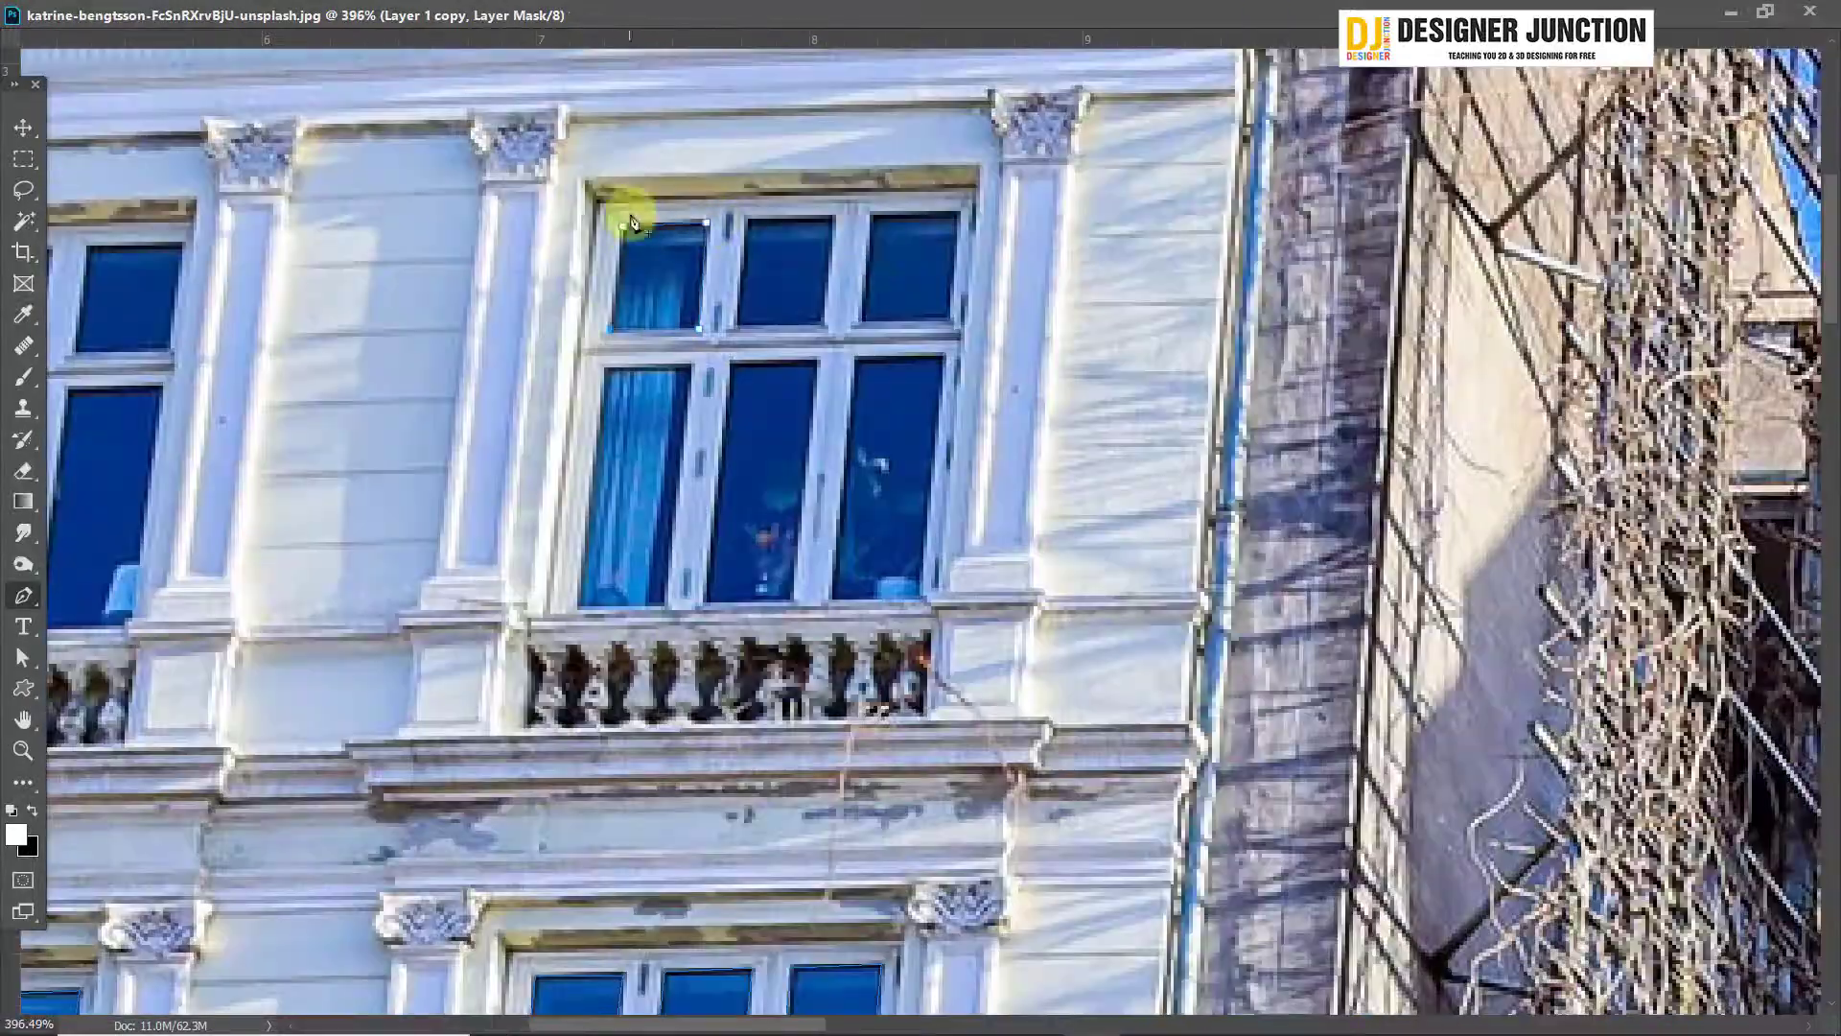
Outline panes of the left building's three-pane-wide and middle top-floor windows with Pen tool paths
{"action": "left_click", "coordinate": [953, 213]}
{"action": "left_click_drag", "start_coordinate": [903, 444], "coordinate": [921, 317]}
{"action": "left_click_drag", "start_coordinate": [466, 353], "coordinate": [1097, 475]}
{"action": "left_click", "coordinate": [731, 240]}
{"action": "left_click", "coordinate": [826, 242]}
{"action": "left_click", "coordinate": [814, 348]}
{"action": "left_click", "coordinate": [721, 348]}
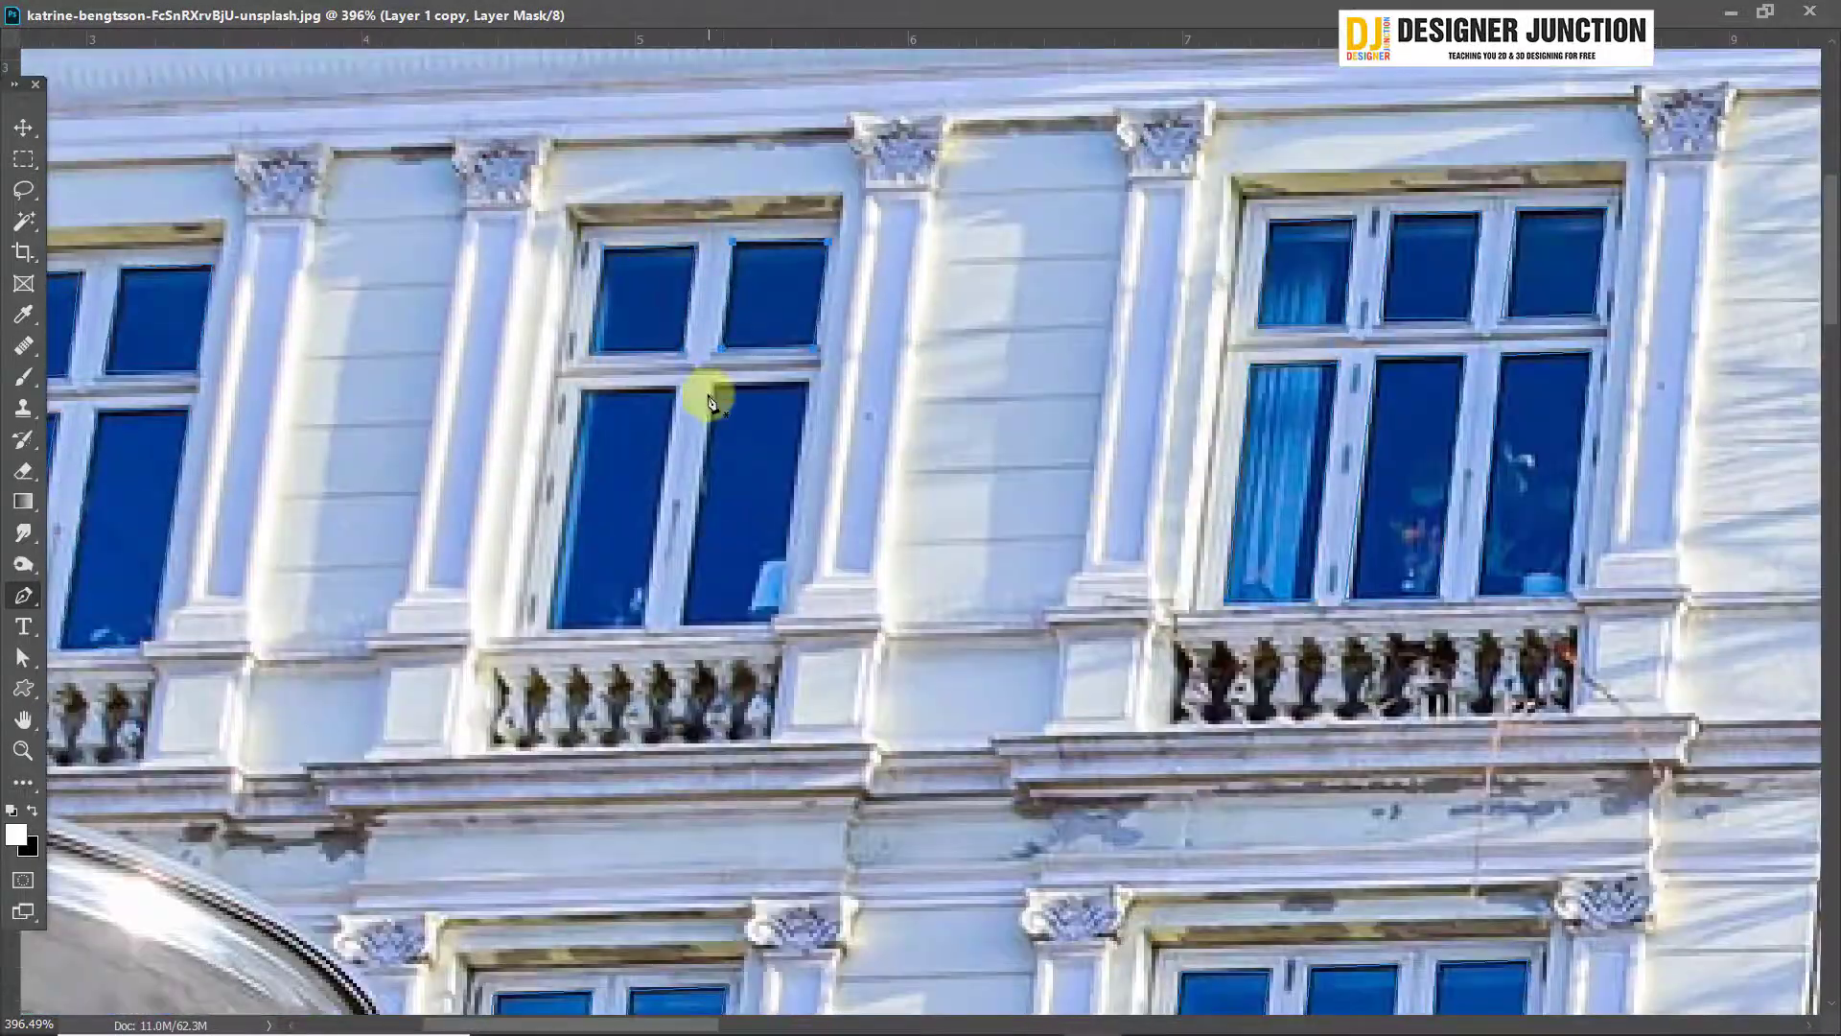
Outline the lower panes of the left building's three-pane-wide window directly above the café with the Pen tool
{"action": "scroll", "coordinate": [831, 412], "scroll_direction": "down", "scroll_amount": 10}
{"action": "scroll", "coordinate": [537, 661], "scroll_direction": "up", "scroll_amount": 10}
{"action": "left_click", "coordinate": [891, 406]}
{"action": "left_click_drag", "start_coordinate": [894, 405], "coordinate": [853, 233]}
{"action": "left_click", "coordinate": [850, 297]}
{"action": "left_click", "coordinate": [972, 292]}
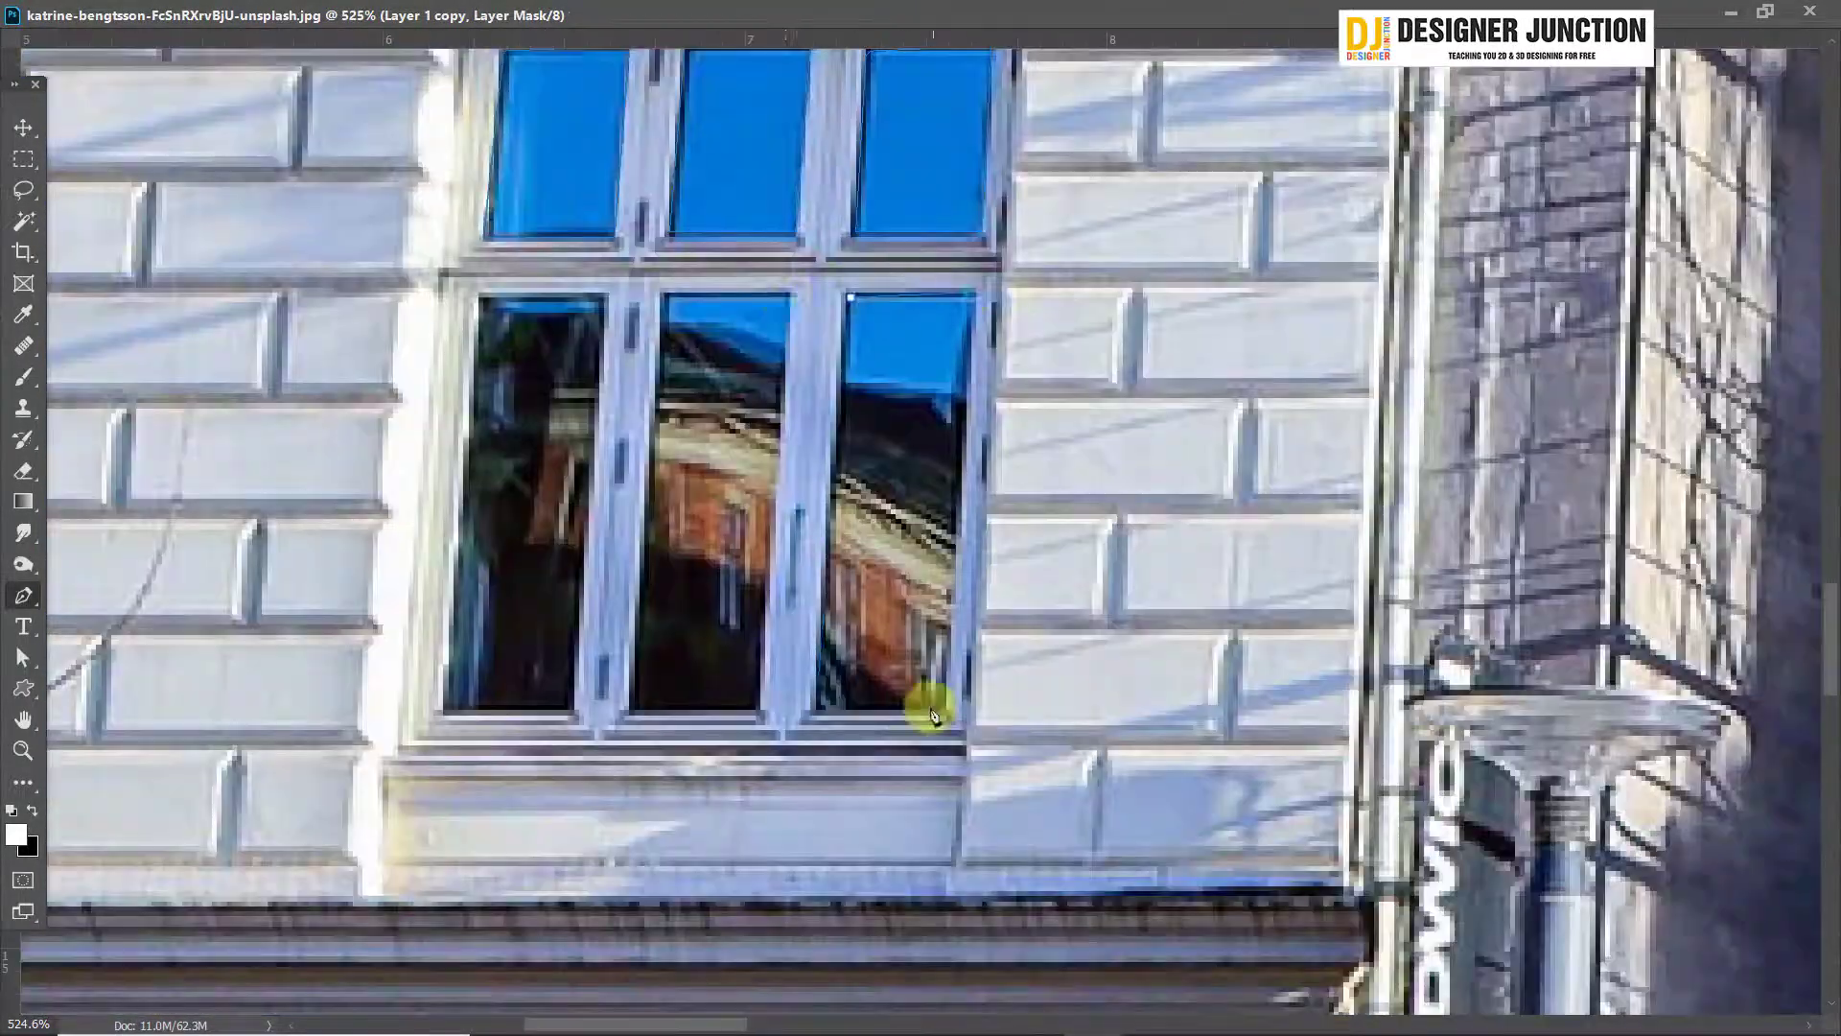
{"action": "left_click", "coordinate": [575, 712]}
{"action": "left_click", "coordinate": [444, 712]}
{"action": "left_click", "coordinate": [483, 297]}
Outline the lower panes of the neighbouring two-pane-wide window behind the bare tree with Pen tool paths
{"action": "scroll", "coordinate": [444, 662], "scroll_direction": "down", "scroll_amount": 12}
{"action": "scroll", "coordinate": [189, 637], "scroll_direction": "up", "scroll_amount": 12}
{"action": "left_click", "coordinate": [456, 147]}
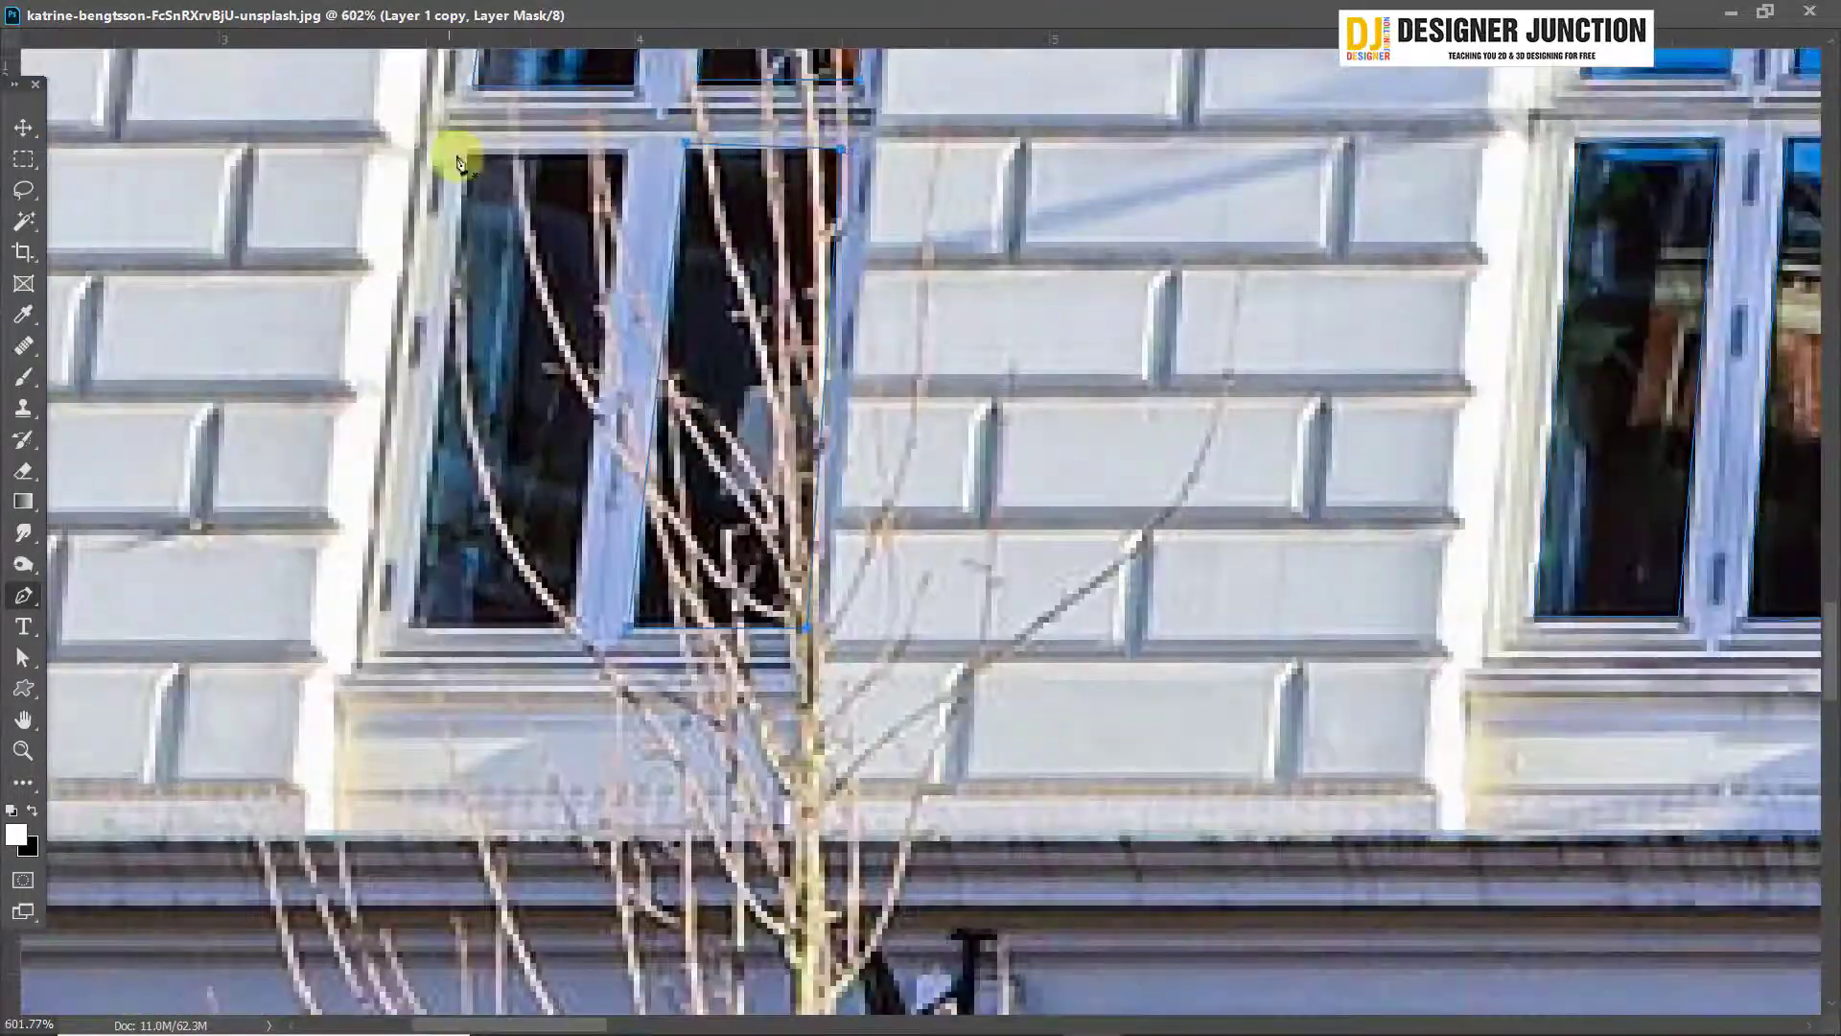
{"action": "left_click", "coordinate": [563, 622]}
{"action": "scroll", "coordinate": [456, 148], "scroll_direction": "down", "scroll_amount": 5}
{"action": "left_click_drag", "start_coordinate": [331, 652], "coordinate": [379, 468]}
{"action": "left_click", "coordinate": [333, 469]}
Outline the row of narrow panes beneath the SUPPE SANDWICH KAFFE sign with Pen tool paths
{"action": "scroll", "coordinate": [333, 469], "scroll_direction": "down", "scroll_amount": 8}
{"action": "scroll", "coordinate": [393, 379], "scroll_direction": "up", "scroll_amount": 8}
{"action": "left_click", "coordinate": [618, 326]}
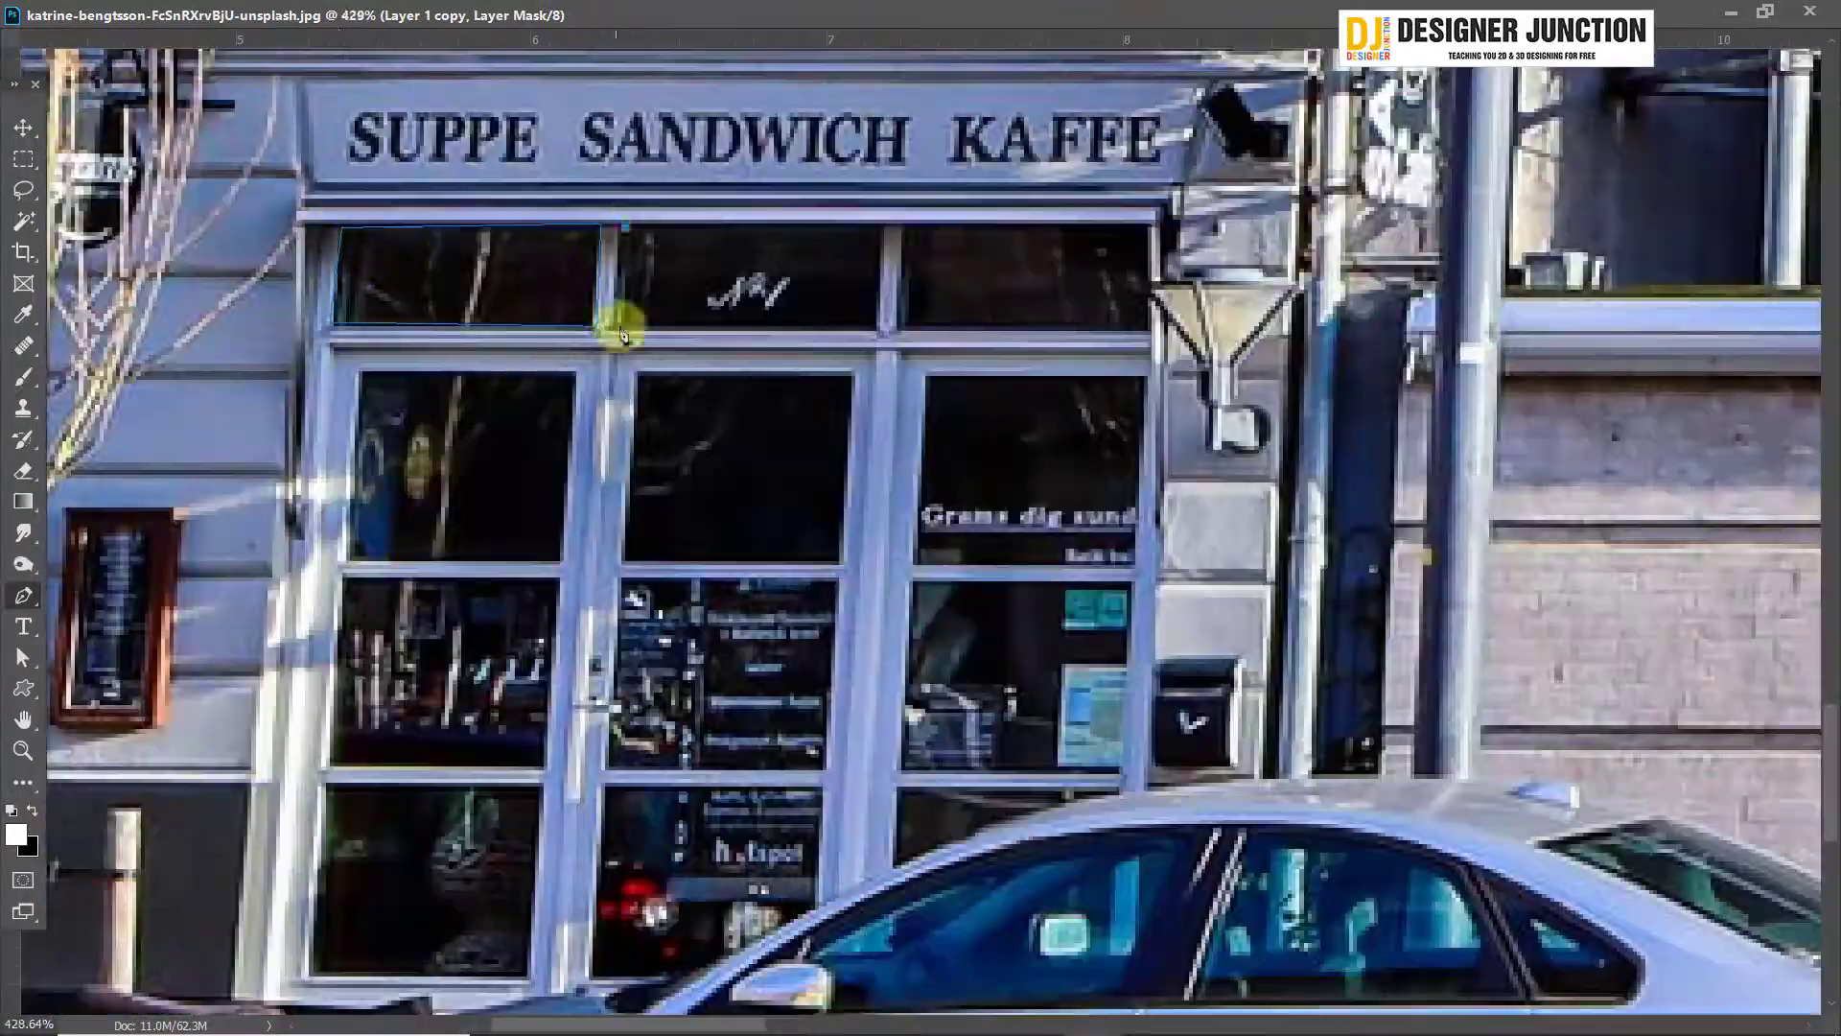
{"action": "left_click", "coordinate": [876, 331]}
{"action": "left_click", "coordinate": [1154, 225]}
Outline the café's lower door and window panes with the Pen tool, following the car's edge where it covers them
{"action": "left_click_drag", "start_coordinate": [619, 451], "coordinate": [713, 207]}
{"action": "left_click", "coordinate": [1280, 419]}
{"action": "left_click_drag", "start_coordinate": [1281, 466], "coordinate": [1216, 265]}
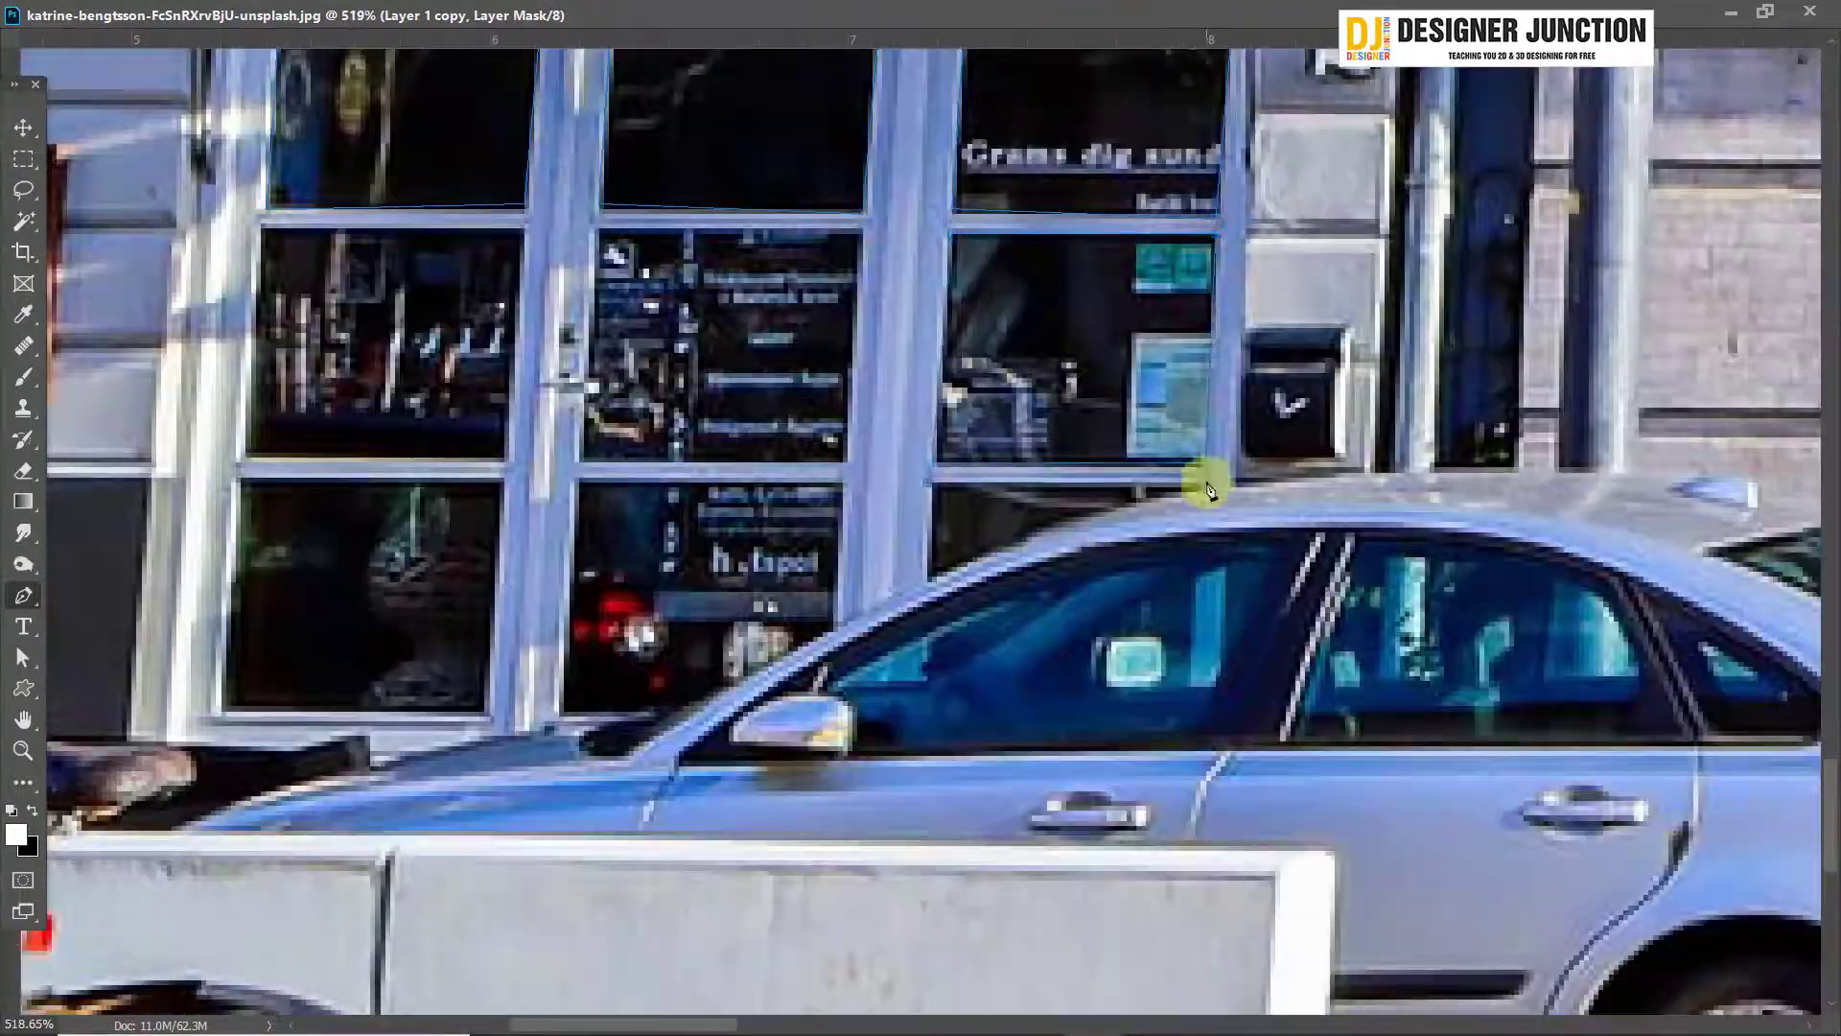
{"action": "left_click", "coordinate": [931, 581]}
{"action": "left_click_drag", "start_coordinate": [834, 576], "coordinate": [969, 441]}
{"action": "left_click", "coordinate": [706, 343]}
{"action": "left_click", "coordinate": [690, 576]}
{"action": "left_click", "coordinate": [785, 577]}
{"action": "left_click", "coordinate": [969, 481]}
{"action": "left_click", "coordinate": [706, 343]}
Continue outlining window panes on the buildings beyond the café with Pen tool paths
{"action": "left_click_drag", "start_coordinate": [350, 556], "coordinate": [864, 431]}
{"action": "scroll", "coordinate": [538, 613], "scroll_direction": "down", "scroll_amount": 10}
{"action": "scroll", "coordinate": [745, 304], "scroll_direction": "up", "scroll_amount": 12}
{"action": "left_click", "coordinate": [872, 298]}
{"action": "left_click", "coordinate": [955, 516]}
{"action": "left_click", "coordinate": [703, 480]}
{"action": "left_click_drag", "start_coordinate": [781, 805], "coordinate": [863, 211]}
{"action": "left_click", "coordinate": [861, 362]}
{"action": "left_click", "coordinate": [948, 467]}
Outline the upper and lower panes of the windows in the grey building's shaded wall with Pen tool paths
{"action": "scroll", "coordinate": [998, 452], "scroll_direction": "up", "scroll_amount": 5}
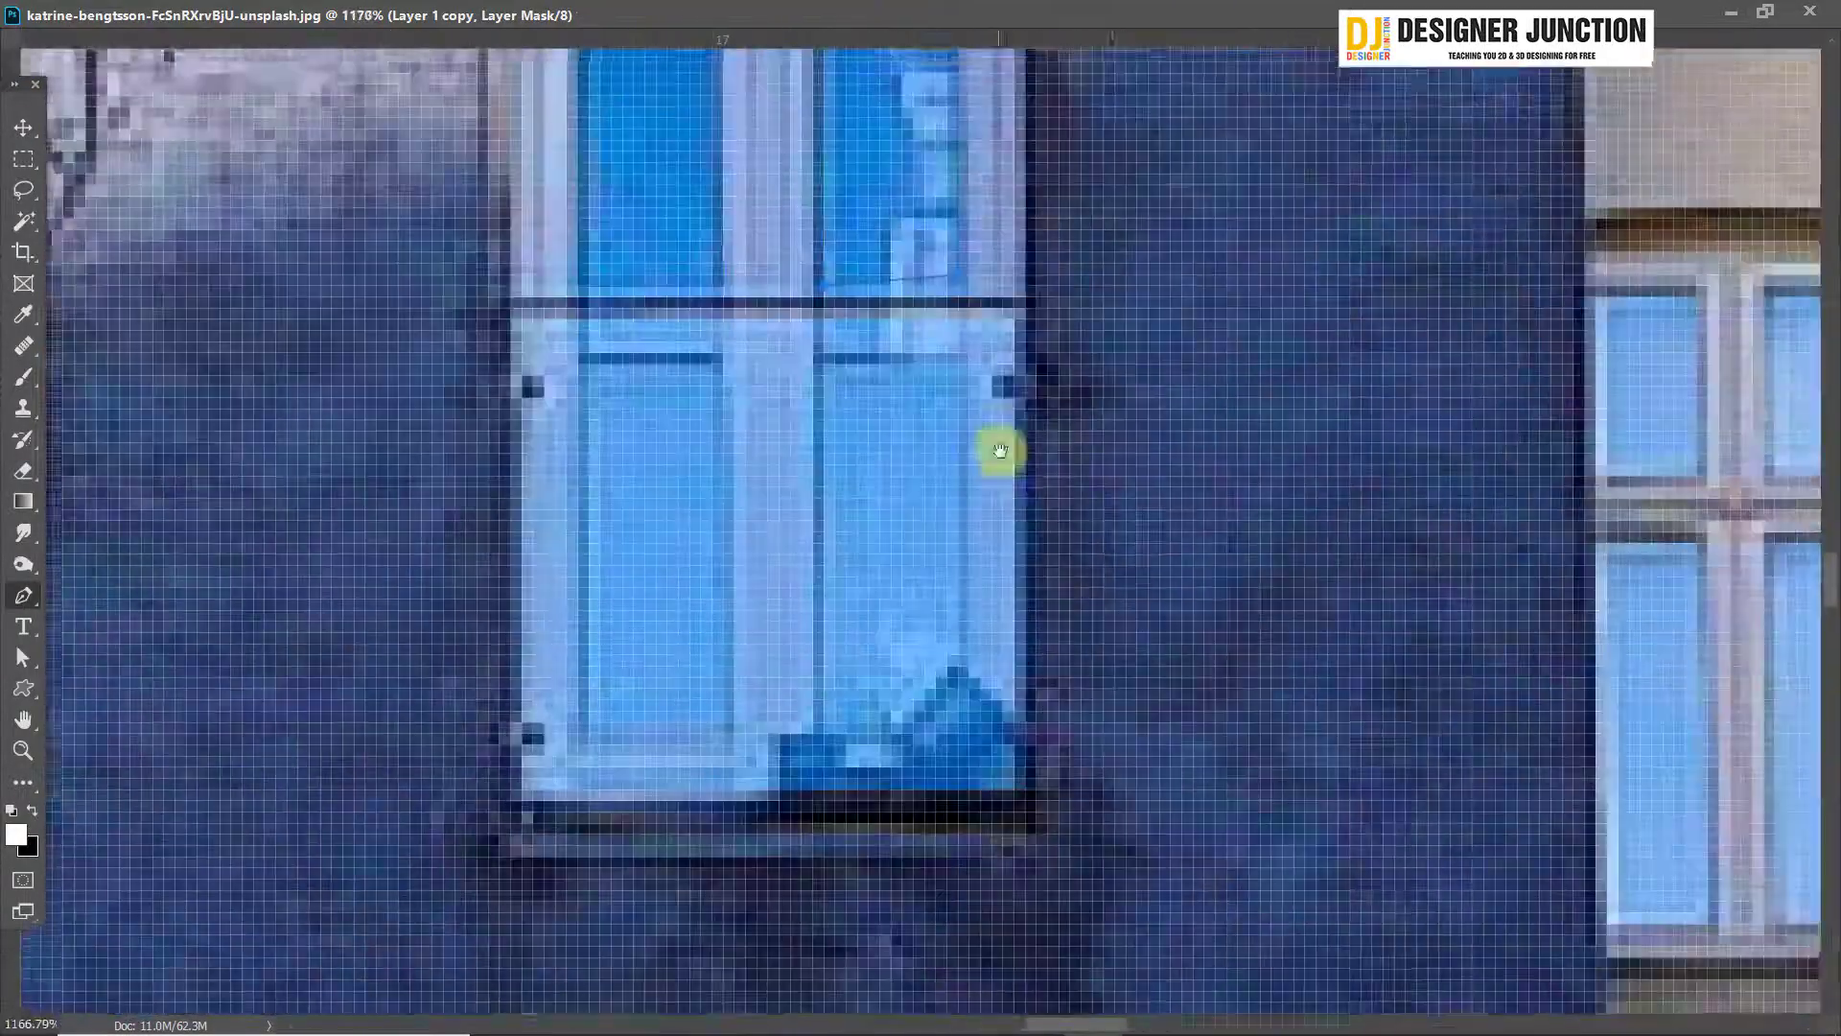
{"action": "scroll", "coordinate": [999, 452], "scroll_direction": "down", "scroll_amount": 5}
{"action": "left_click", "coordinate": [938, 641]}
{"action": "left_click", "coordinate": [803, 423]}
{"action": "left_click_drag", "start_coordinate": [863, 863], "coordinate": [758, 206]}
{"action": "scroll", "coordinate": [758, 230], "scroll_direction": "up", "scroll_amount": 1}
{"action": "left_click", "coordinate": [683, 229]}
{"action": "left_click", "coordinate": [683, 502]}
{"action": "left_click", "coordinate": [768, 502]}
{"action": "left_click", "coordinate": [768, 229]}
{"action": "left_click", "coordinate": [683, 229]}
{"action": "left_click", "coordinate": [687, 530]}
{"action": "left_click", "coordinate": [768, 530]}
Outline the panes of the two adjacent lower windows on the yellow building with Pen tool paths
{"action": "left_click_drag", "start_coordinate": [1383, 384], "coordinate": [849, 335]}
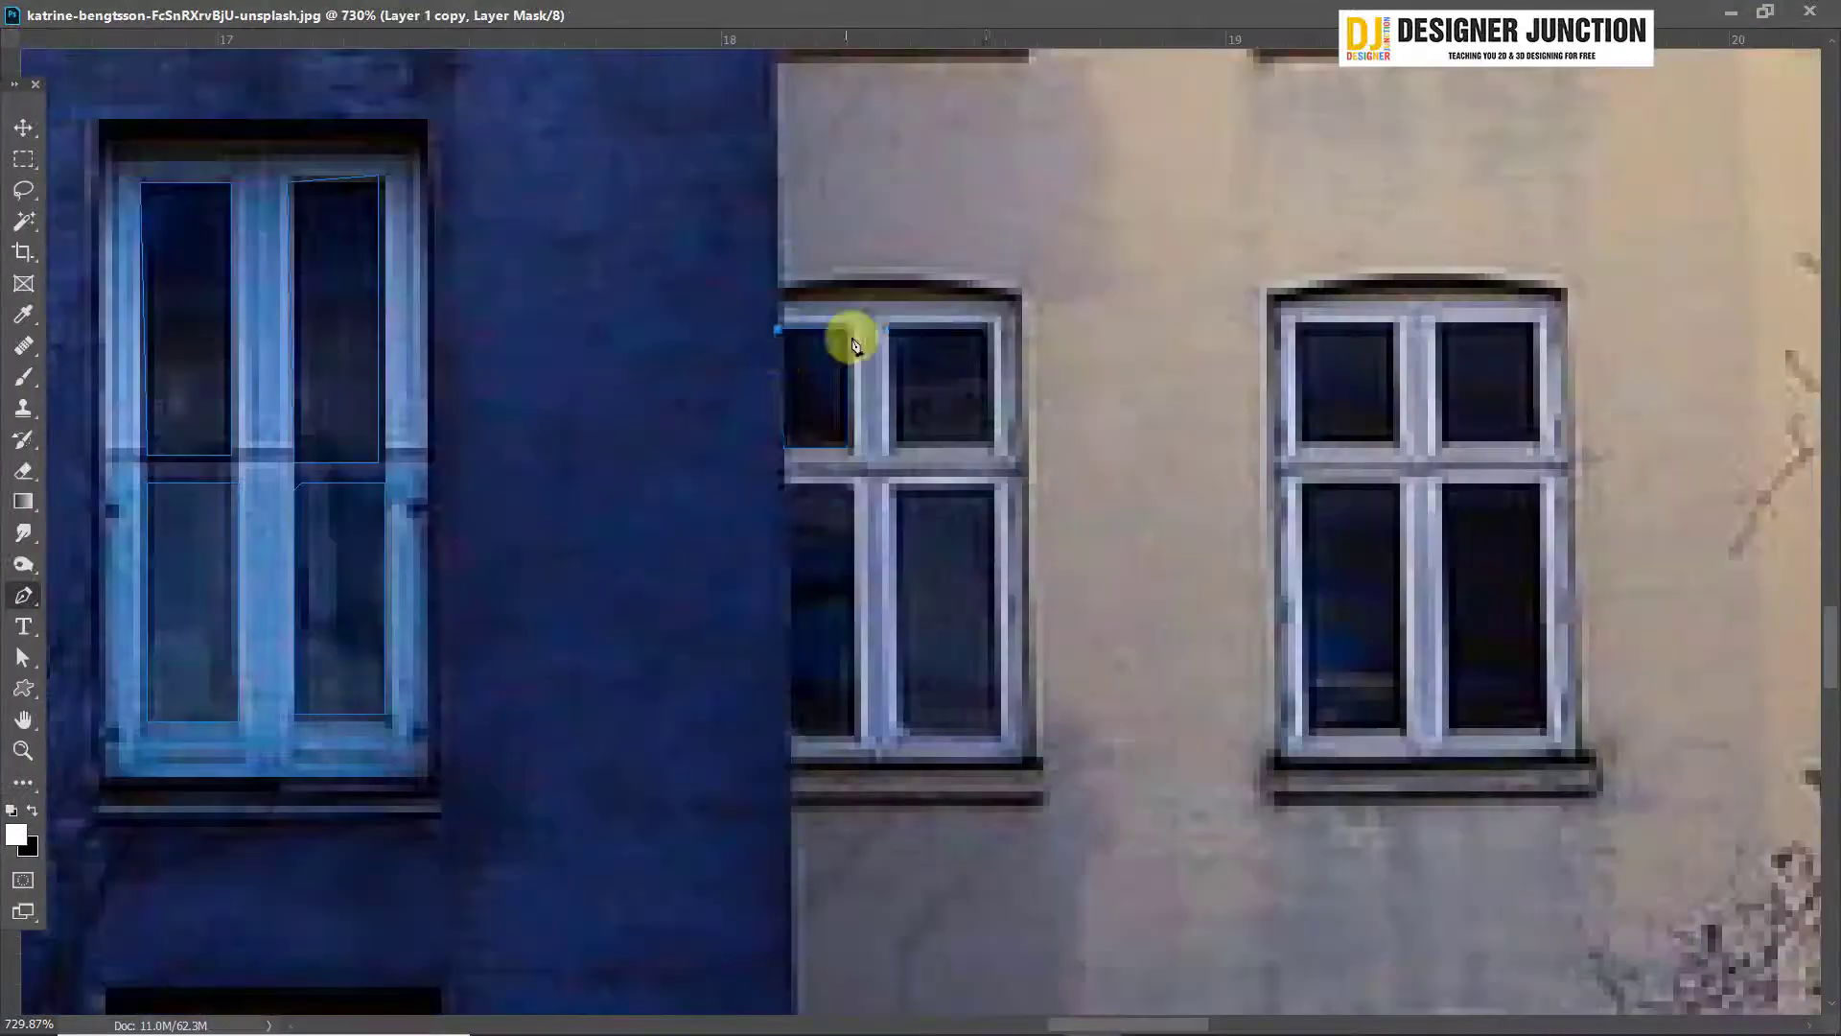
{"action": "left_click", "coordinate": [851, 335]}
{"action": "left_click", "coordinate": [990, 335]}
{"action": "left_click_drag", "start_coordinate": [911, 516], "coordinate": [890, 356]}
{"action": "left_click", "coordinate": [764, 322]}
{"action": "left_click_drag", "start_coordinate": [1286, 185], "coordinate": [778, 305]}
{"action": "left_click", "coordinate": [916, 446]}
{"action": "left_click", "coordinate": [778, 446]}
Outline the two tall panes of a lower window in the grey building's left column with Pen tool paths
{"action": "scroll", "coordinate": [1089, 633], "scroll_direction": "down", "scroll_amount": 10}
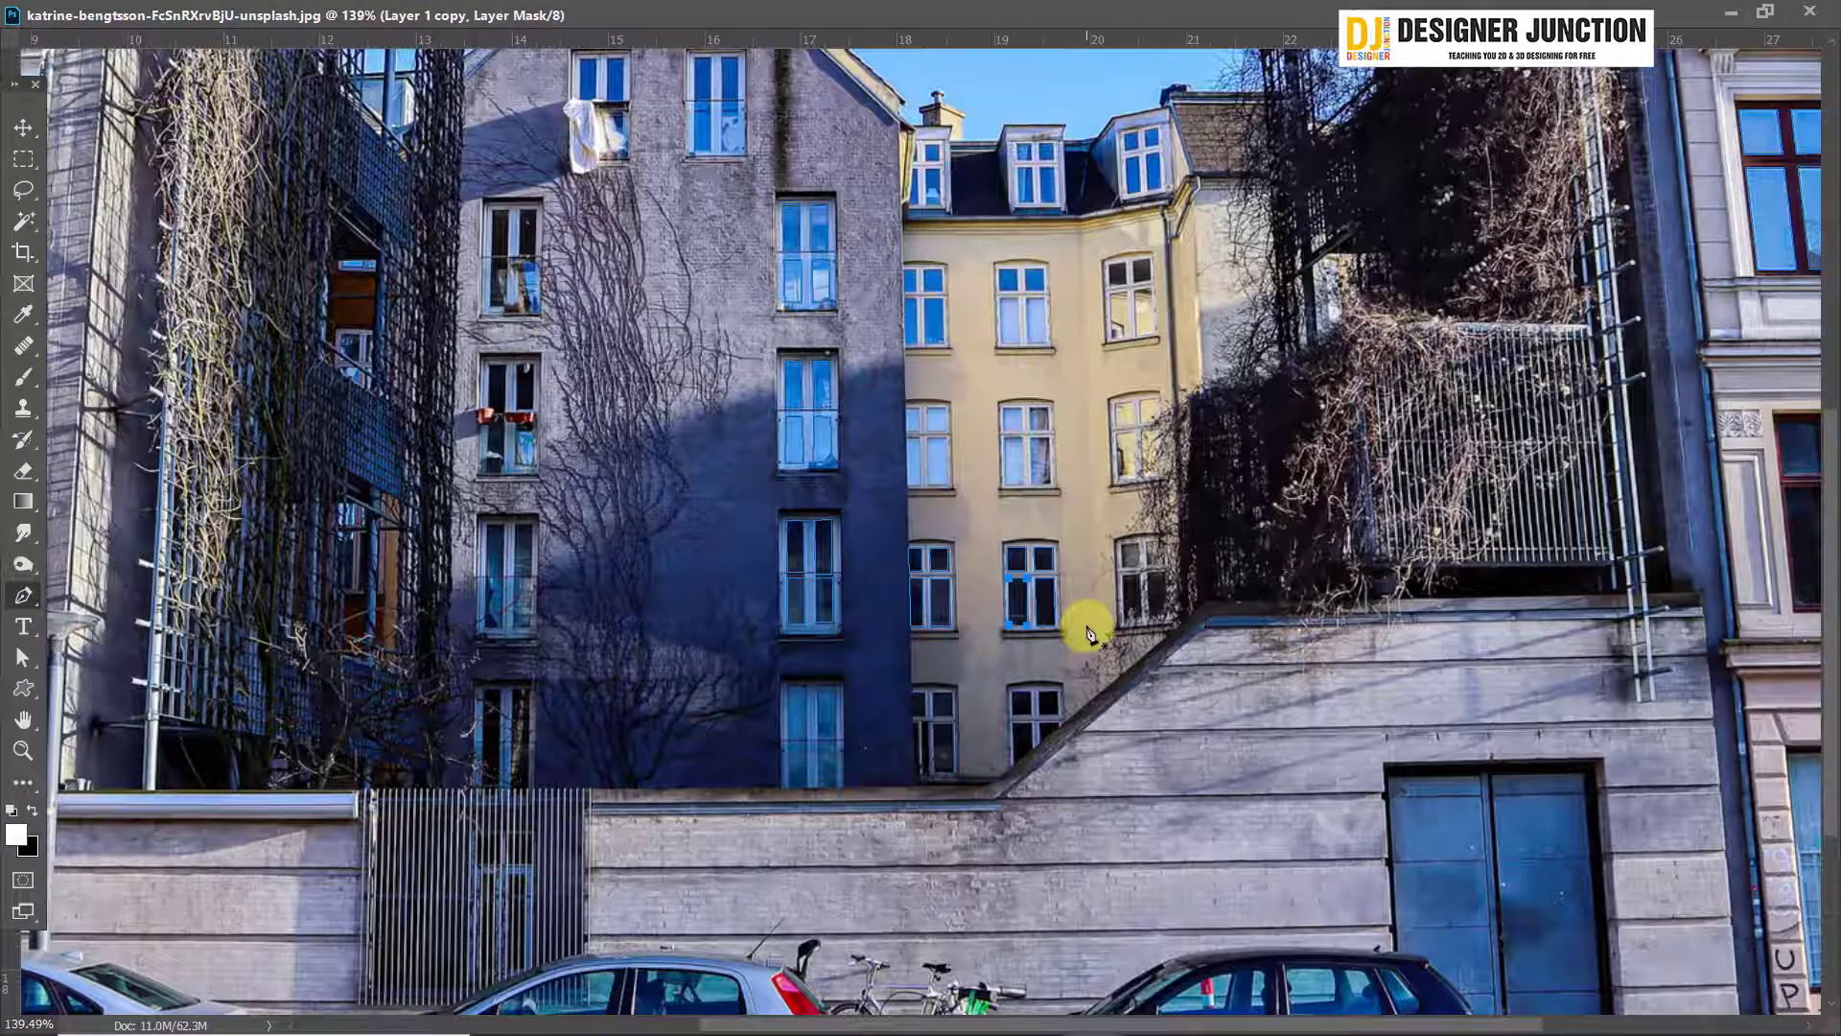
{"action": "scroll", "coordinate": [617, 575], "scroll_direction": "up", "scroll_amount": 8}
{"action": "left_click", "coordinate": [560, 303]}
{"action": "left_click", "coordinate": [539, 839]}
{"action": "left_click", "coordinate": [644, 839]}
{"action": "left_click", "coordinate": [644, 303]}
{"action": "left_click", "coordinate": [693, 839]}
{"action": "left_click", "coordinate": [783, 833]}
Outline the left tall pane of the grey building's window above the one with red flower pots
{"action": "scroll", "coordinate": [748, 576], "scroll_direction": "down", "scroll_amount": 8}
{"action": "scroll", "coordinate": [767, 354], "scroll_direction": "up", "scroll_amount": 6}
{"action": "left_click", "coordinate": [689, 555]}
{"action": "left_click", "coordinate": [696, 161]}
{"action": "left_click", "coordinate": [768, 160]}
{"action": "left_click", "coordinate": [756, 551]}
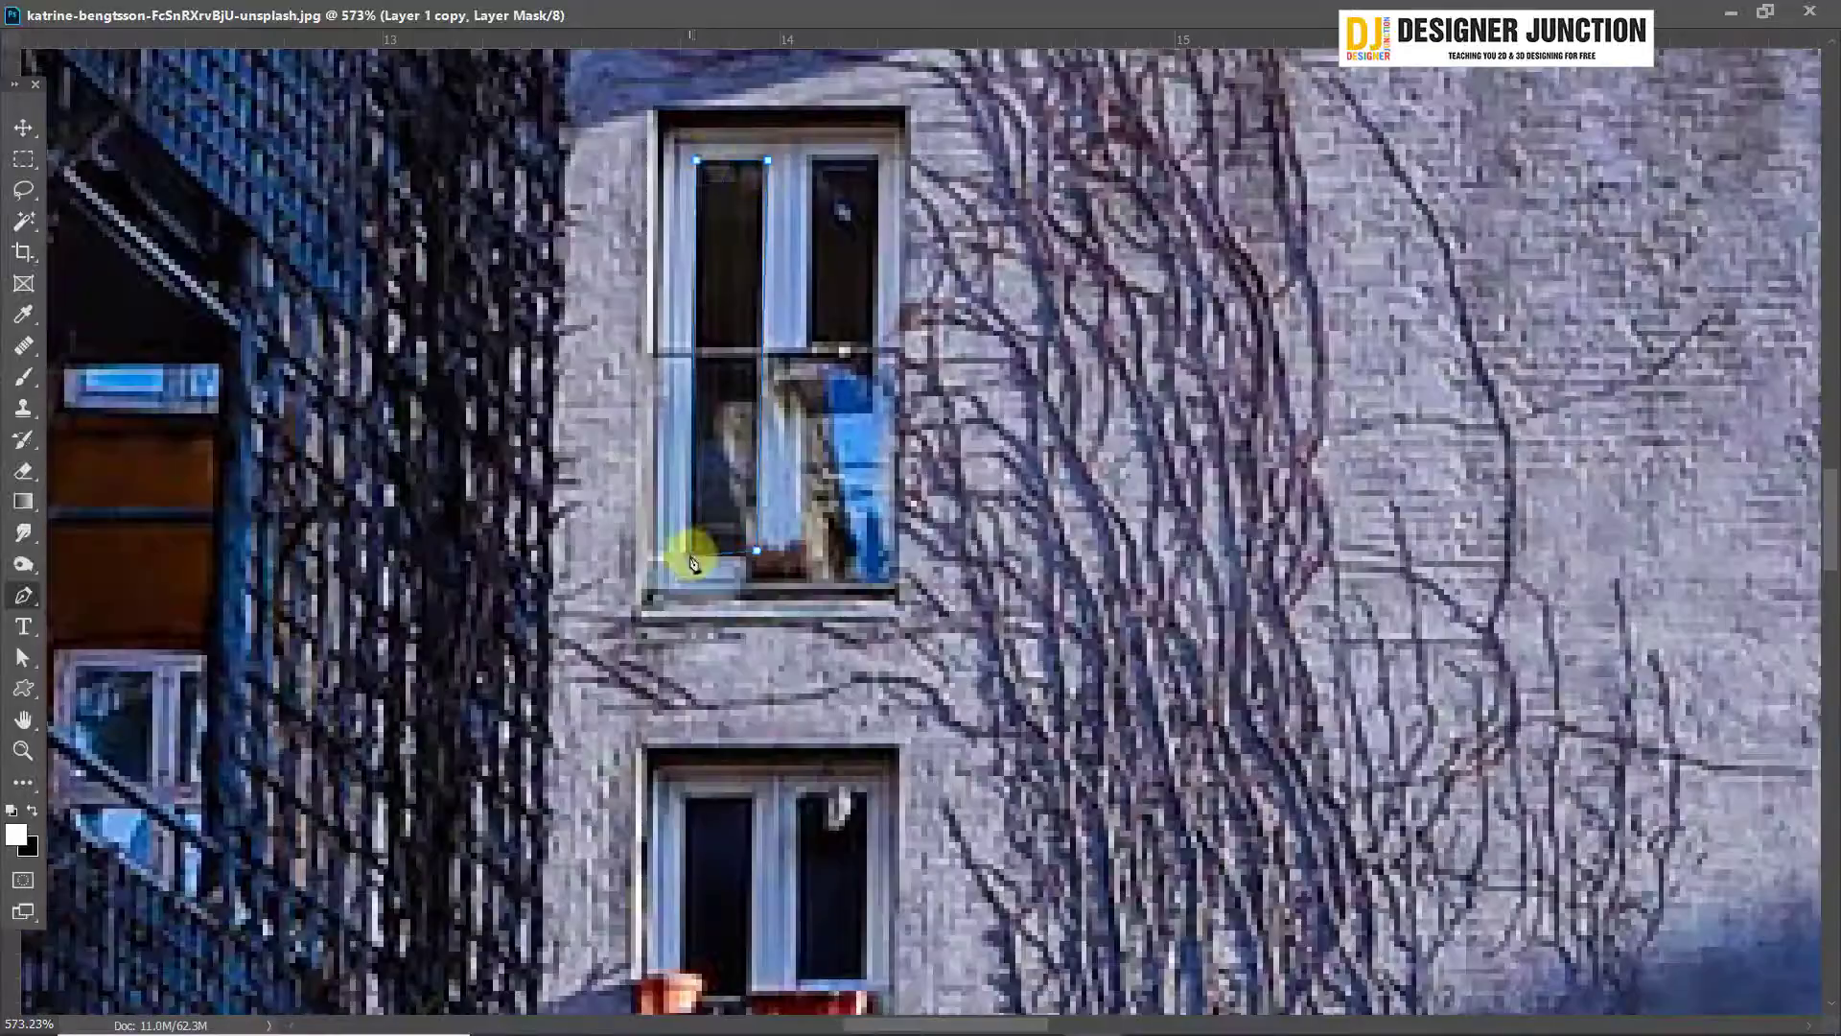
Outline panes of the middle and right windows in the yellow building's upper row with Pen tool paths
{"action": "scroll", "coordinate": [842, 535], "scroll_direction": "down", "scroll_amount": 6}
{"action": "scroll", "coordinate": [1081, 830], "scroll_direction": "up", "scroll_amount": 8}
{"action": "left_click", "coordinate": [865, 348]}
{"action": "left_click", "coordinate": [865, 605]}
{"action": "left_click", "coordinate": [974, 605]}
{"action": "left_click", "coordinate": [972, 348]}
{"action": "left_click", "coordinate": [865, 348]}
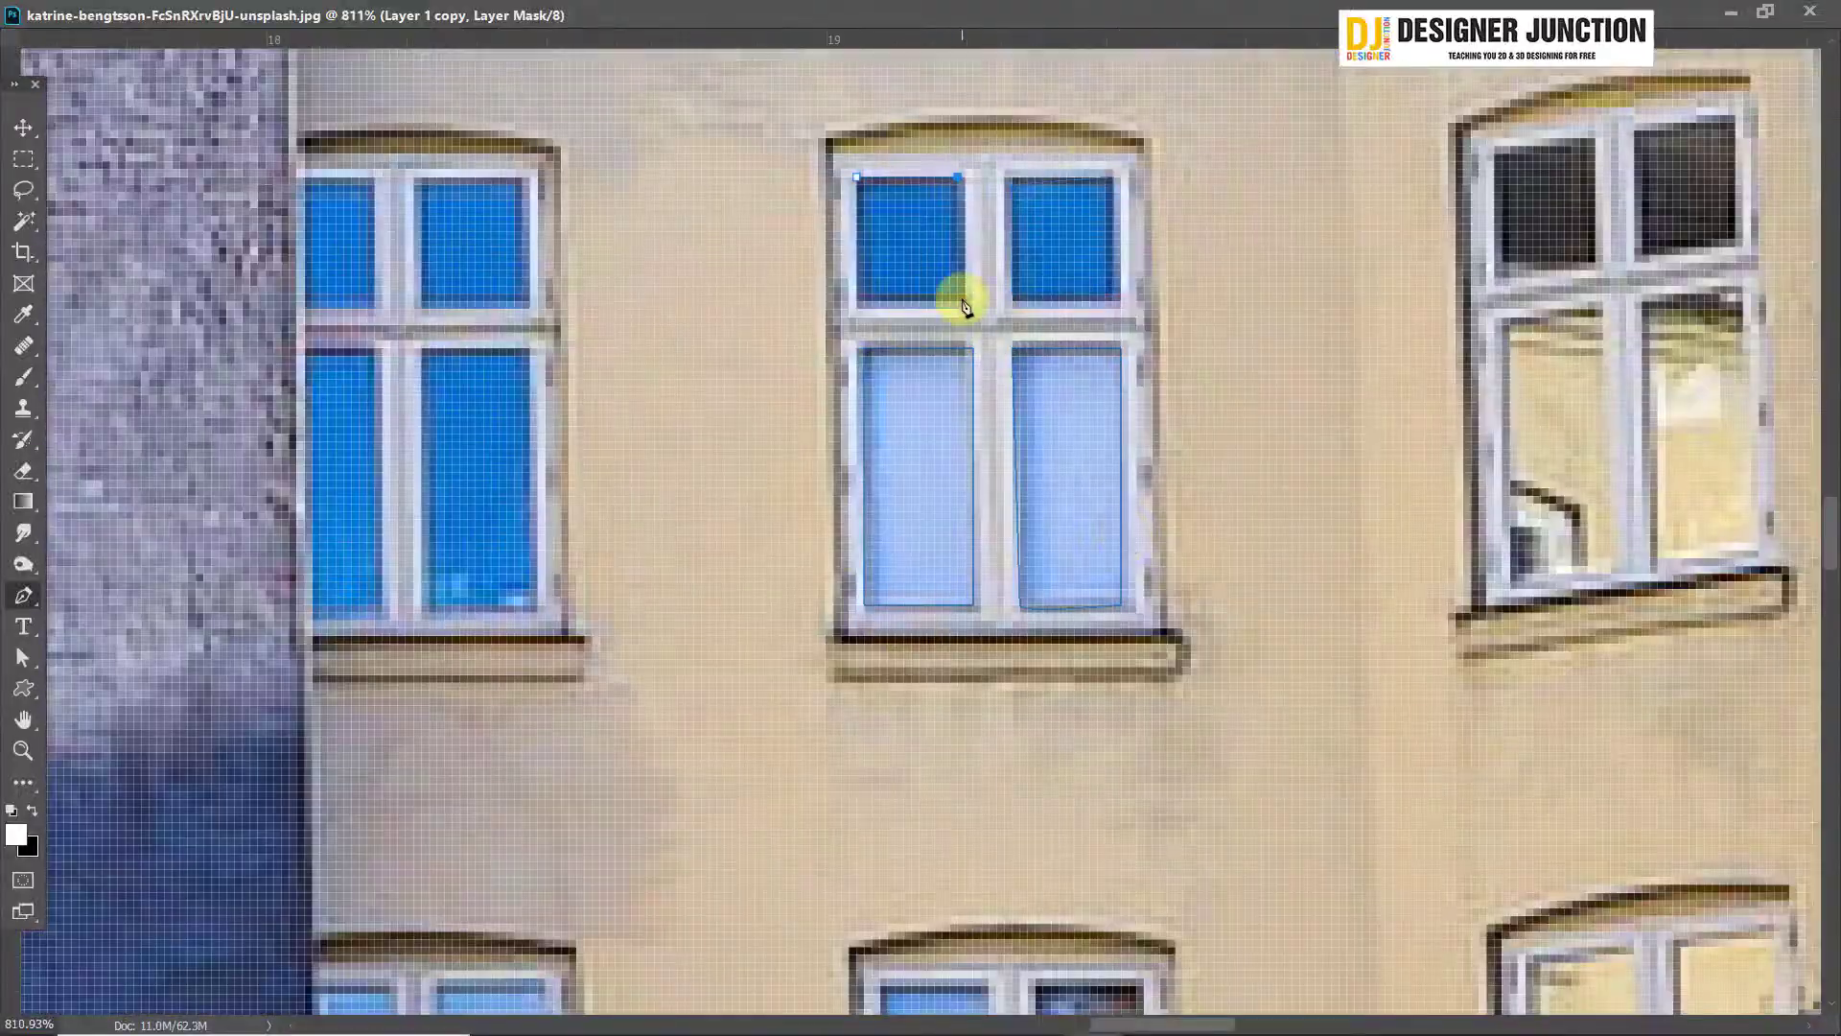
{"action": "left_click", "coordinate": [962, 299]}
{"action": "left_click_drag", "start_coordinate": [1247, 259], "coordinate": [805, 307]}
{"action": "left_click", "coordinate": [1270, 172]}
{"action": "left_click", "coordinate": [973, 403]}
Outline the panes of the middle and left dormer windows on the yellow building's roof with Pen tool paths
{"action": "scroll", "coordinate": [1093, 537], "scroll_direction": "down", "scroll_amount": 6}
{"action": "scroll", "coordinate": [920, 384], "scroll_direction": "up", "scroll_amount": 8}
{"action": "left_click", "coordinate": [991, 309]}
{"action": "left_click", "coordinate": [998, 419]}
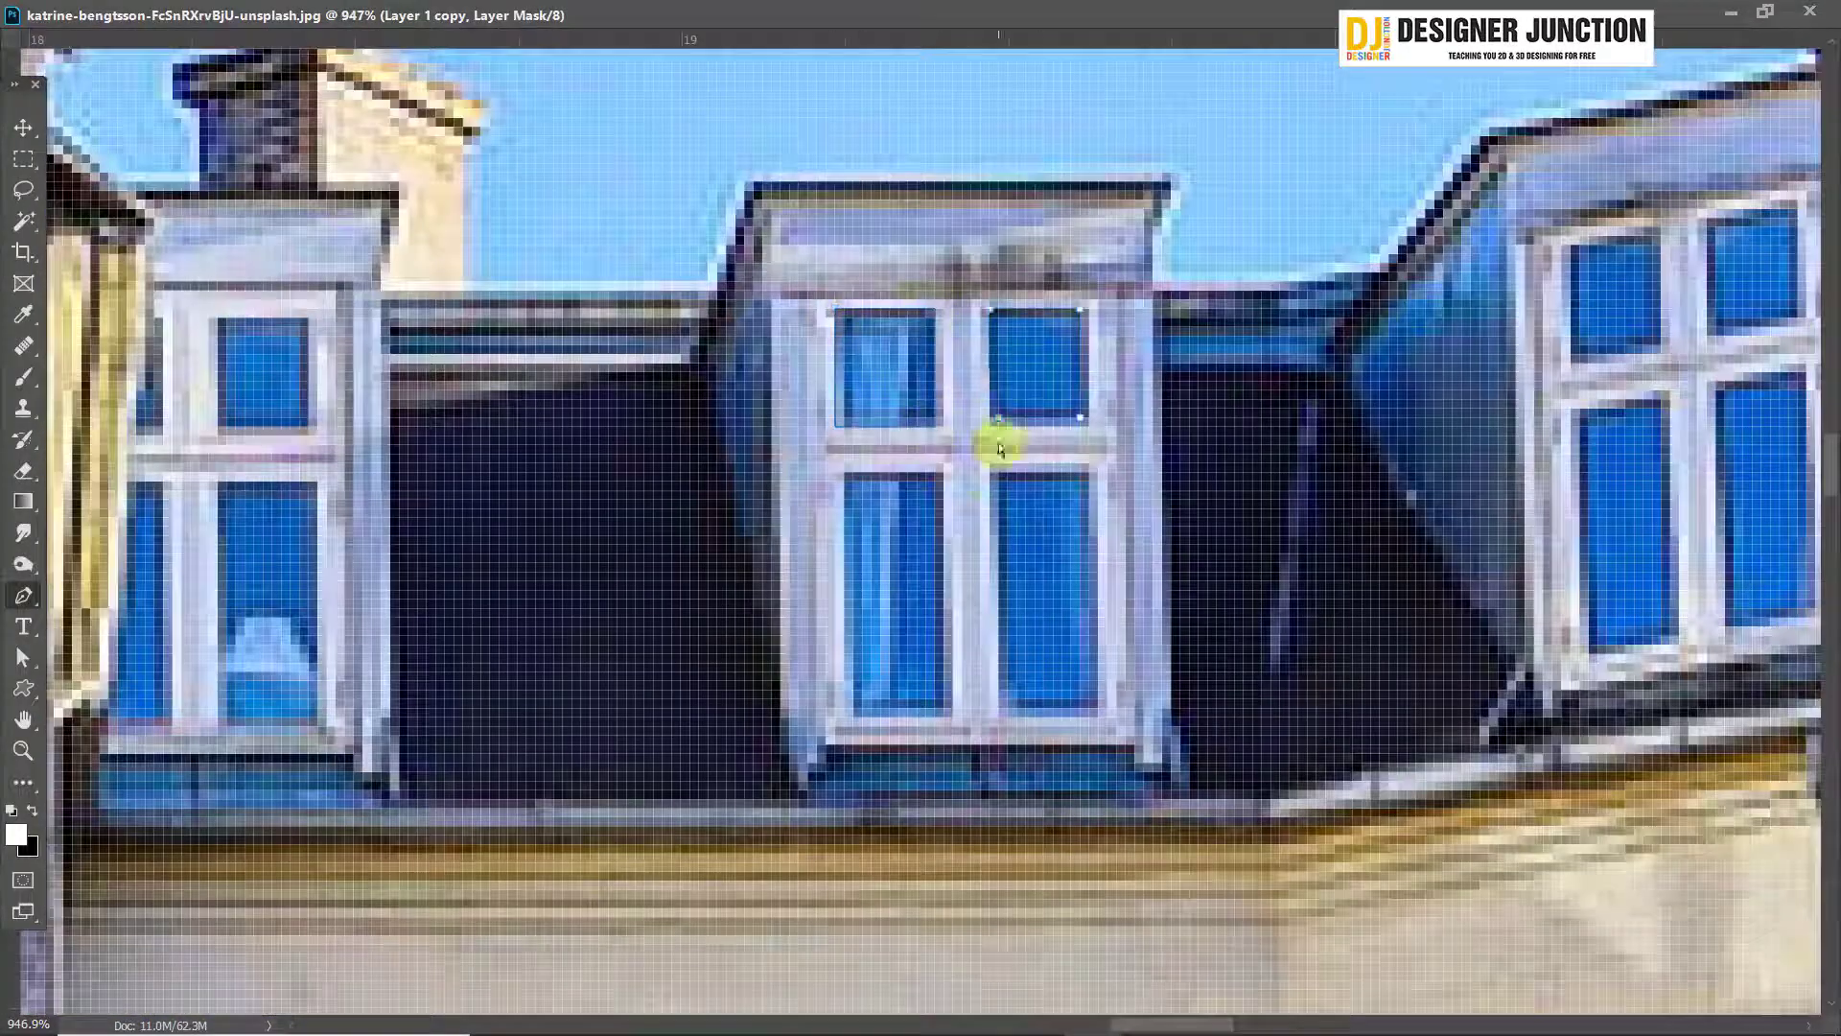
{"action": "left_click", "coordinate": [998, 478]}
{"action": "left_click", "coordinate": [1013, 710]}
{"action": "left_click_drag", "start_coordinate": [314, 535], "coordinate": [698, 497]}
{"action": "left_click", "coordinate": [604, 280]}
{"action": "left_click", "coordinate": [495, 680]}
Outline the panes of the grey building's top window, beside the one with hanging laundry, with the Pen tool
{"action": "scroll", "coordinate": [703, 271], "scroll_direction": "down", "scroll_amount": 6}
{"action": "scroll", "coordinate": [748, 288], "scroll_direction": "up", "scroll_amount": 8}
{"action": "left_click", "coordinate": [797, 178]}
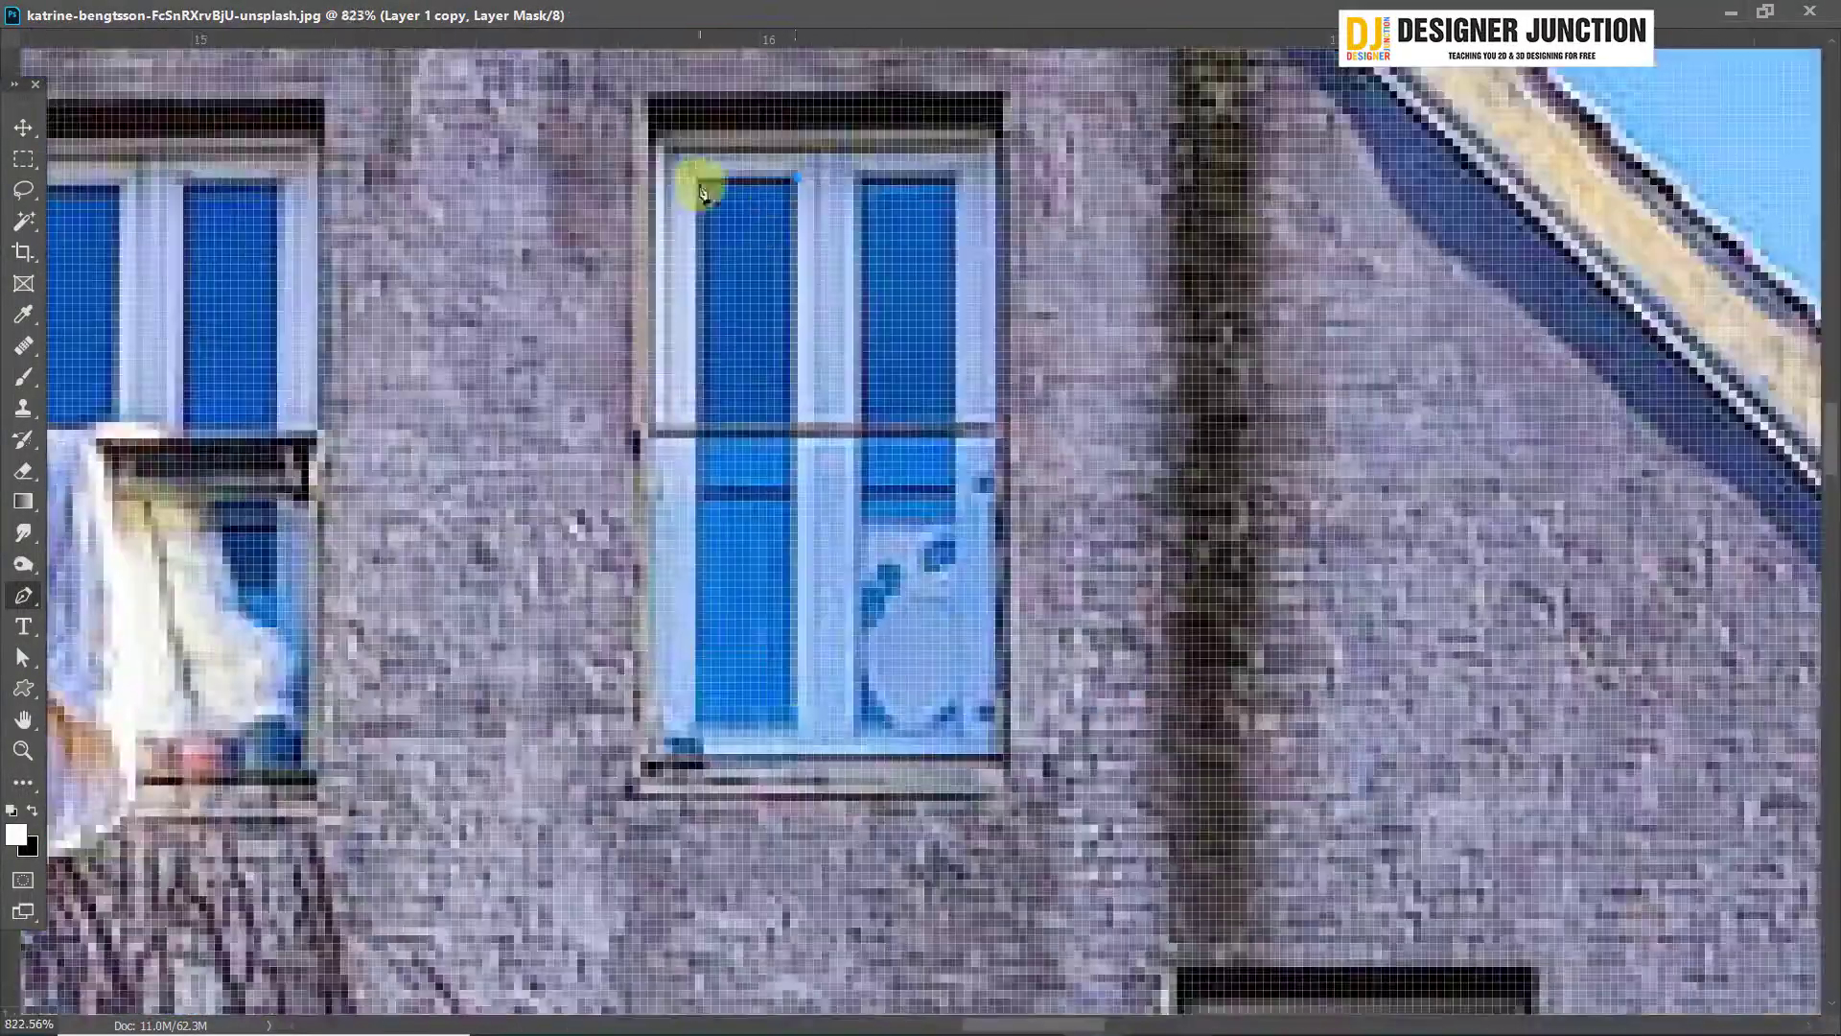
{"action": "scroll", "coordinate": [701, 192], "scroll_direction": "down", "scroll_amount": 6}
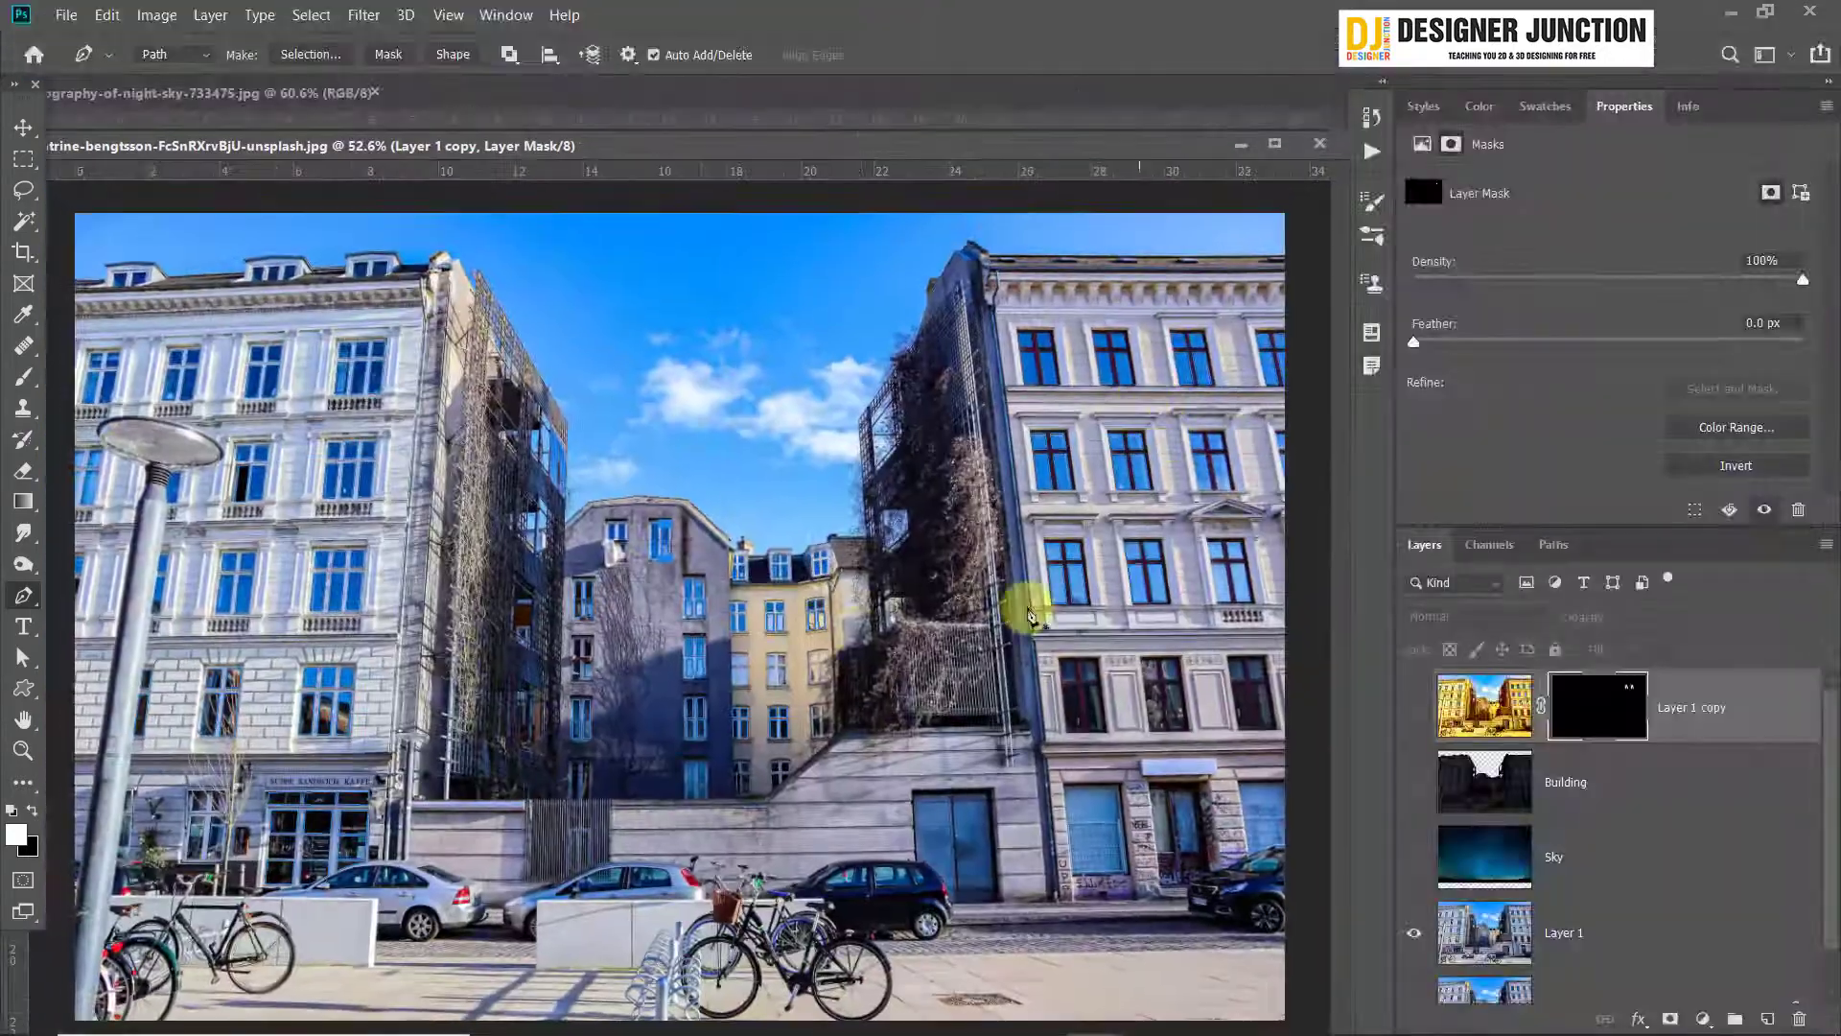
{"action": "scroll", "coordinate": [859, 625], "scroll_direction": "down", "scroll_amount": 3}
{"action": "scroll", "coordinate": [860, 637], "scroll_direction": "up", "scroll_amount": 2}
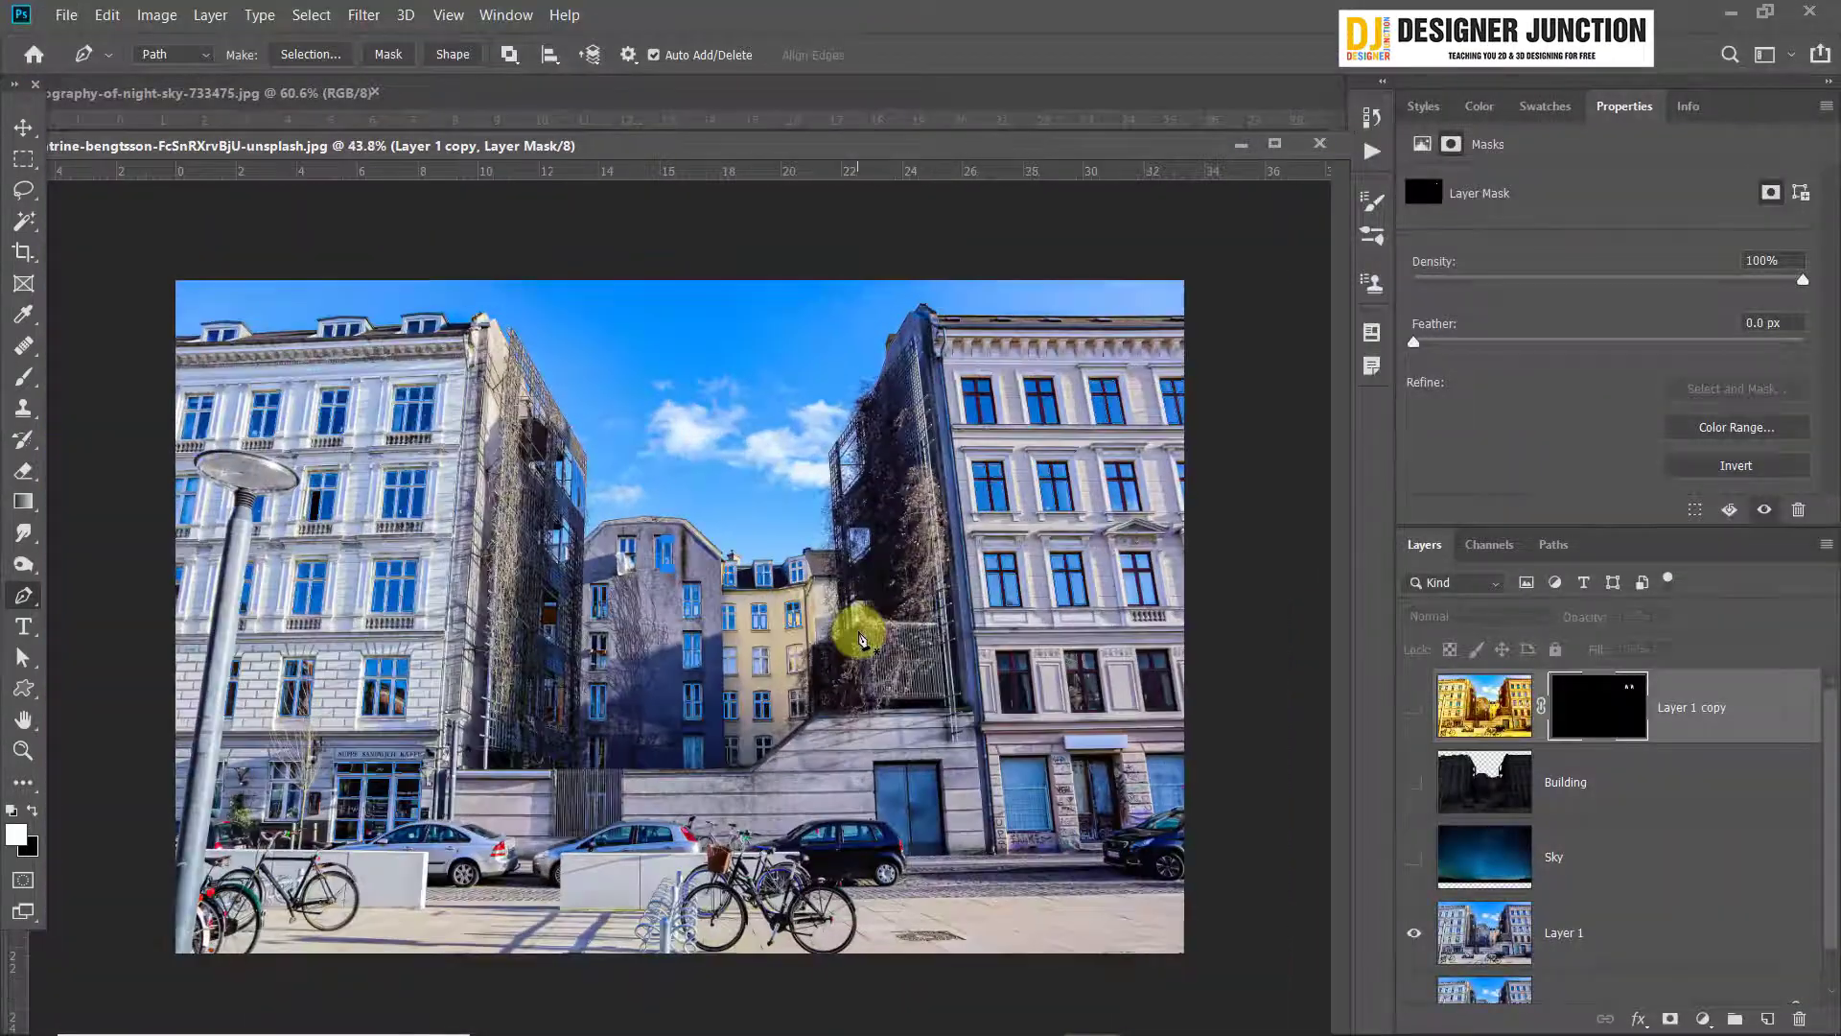
Dock the floating street photo document as a tab beside the night-sky document
{"action": "scroll", "coordinate": [859, 637], "scroll_direction": "up", "scroll_amount": 1}
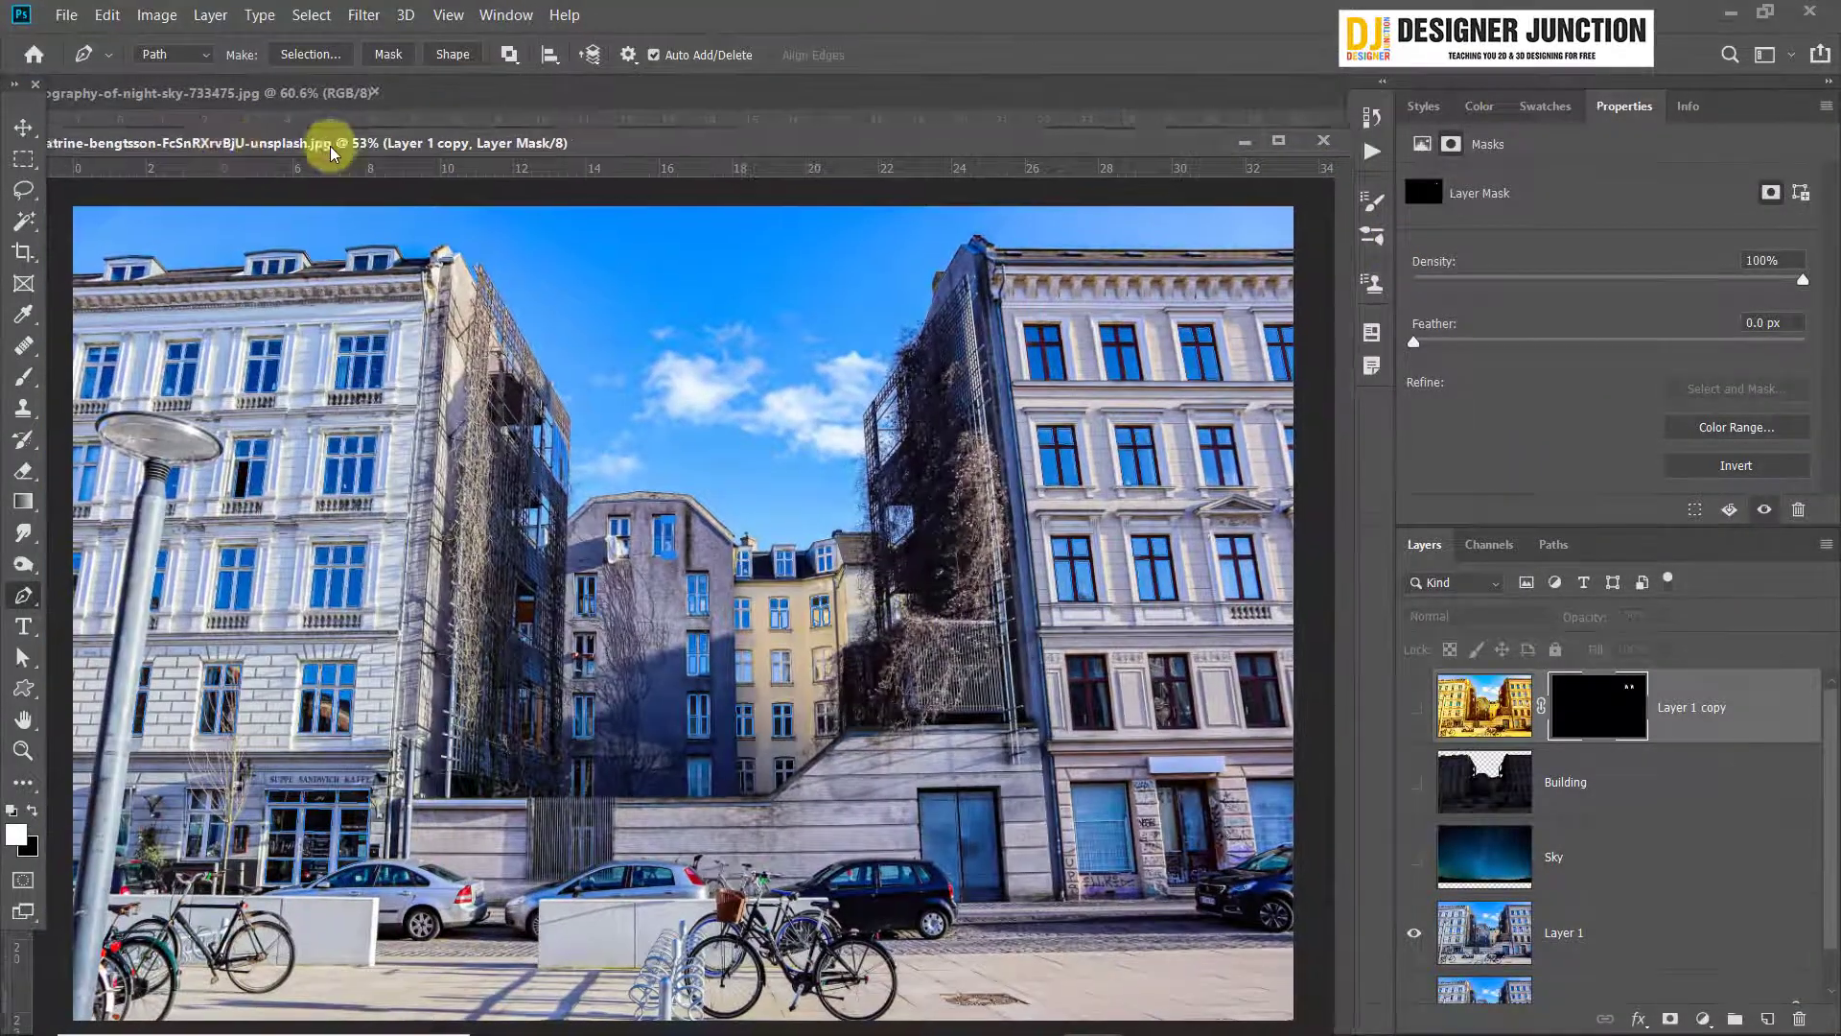
{"action": "left_click_drag", "start_coordinate": [233, 146], "coordinate": [561, 226]}
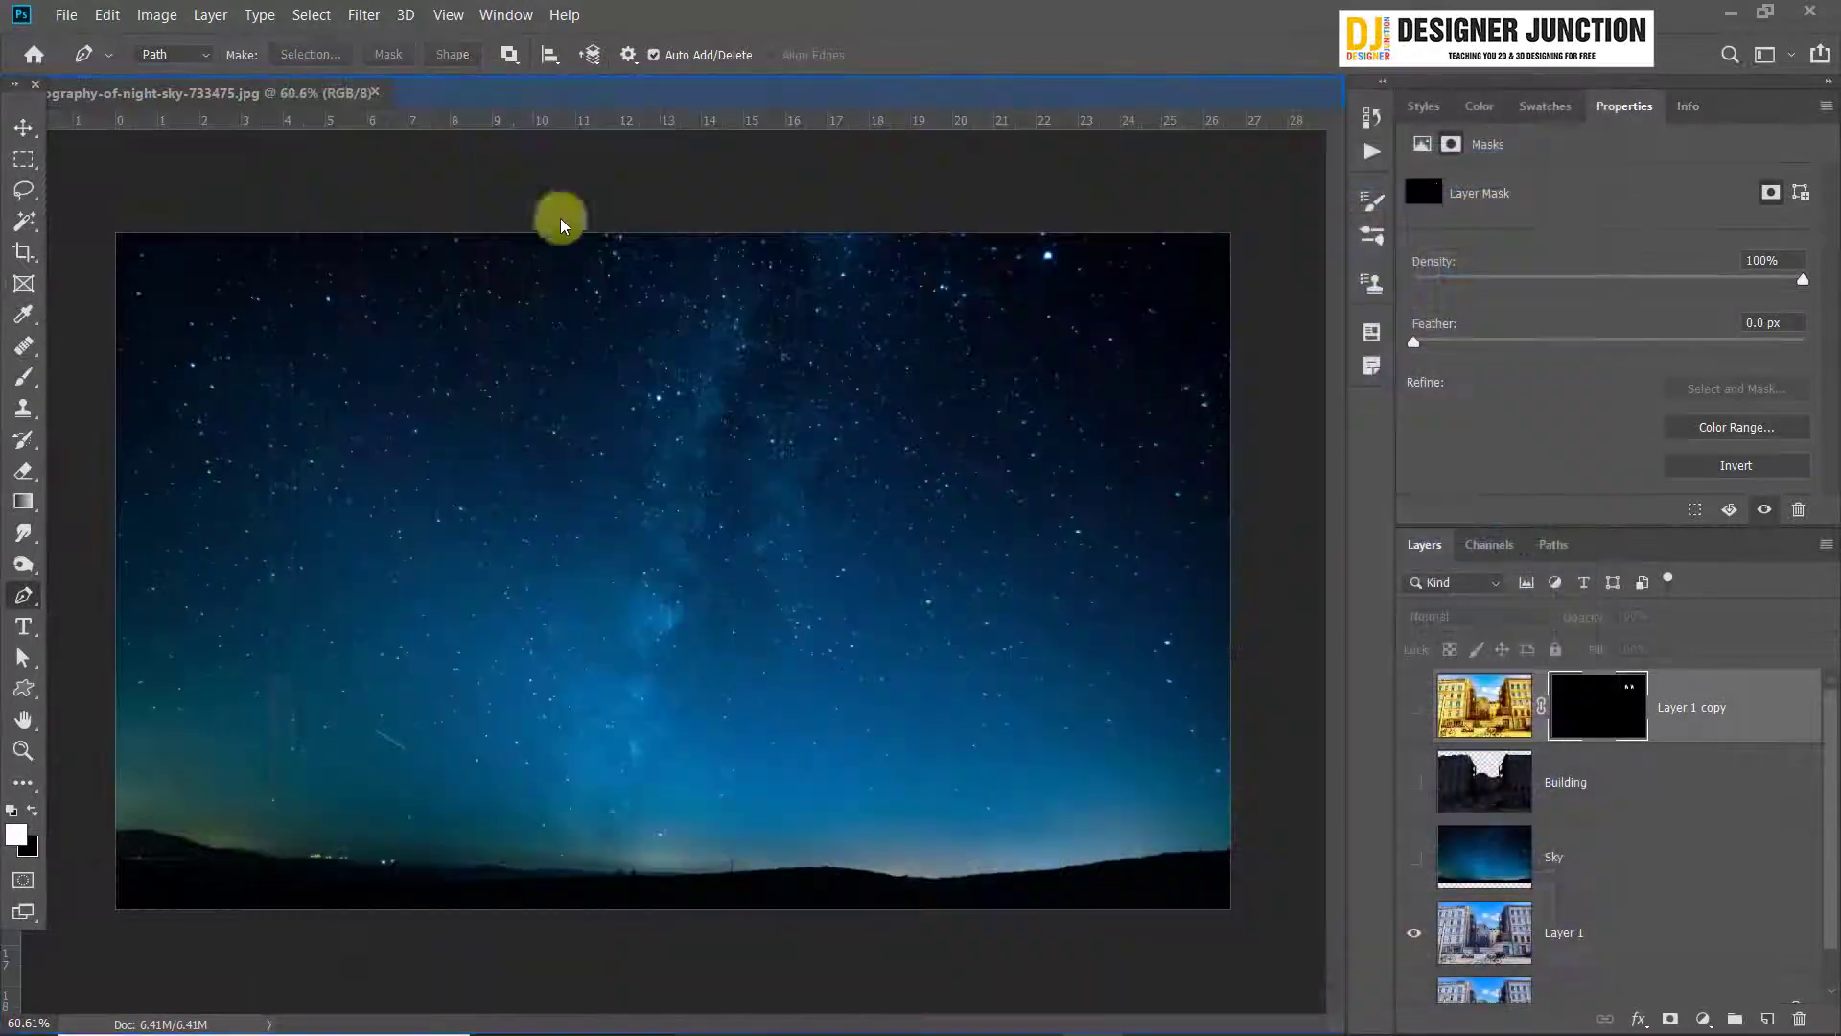
{"action": "scroll", "coordinate": [472, 458], "scroll_direction": "down", "scroll_amount": 4}
{"action": "scroll", "coordinate": [473, 457], "scroll_direction": "up", "scroll_amount": 4}
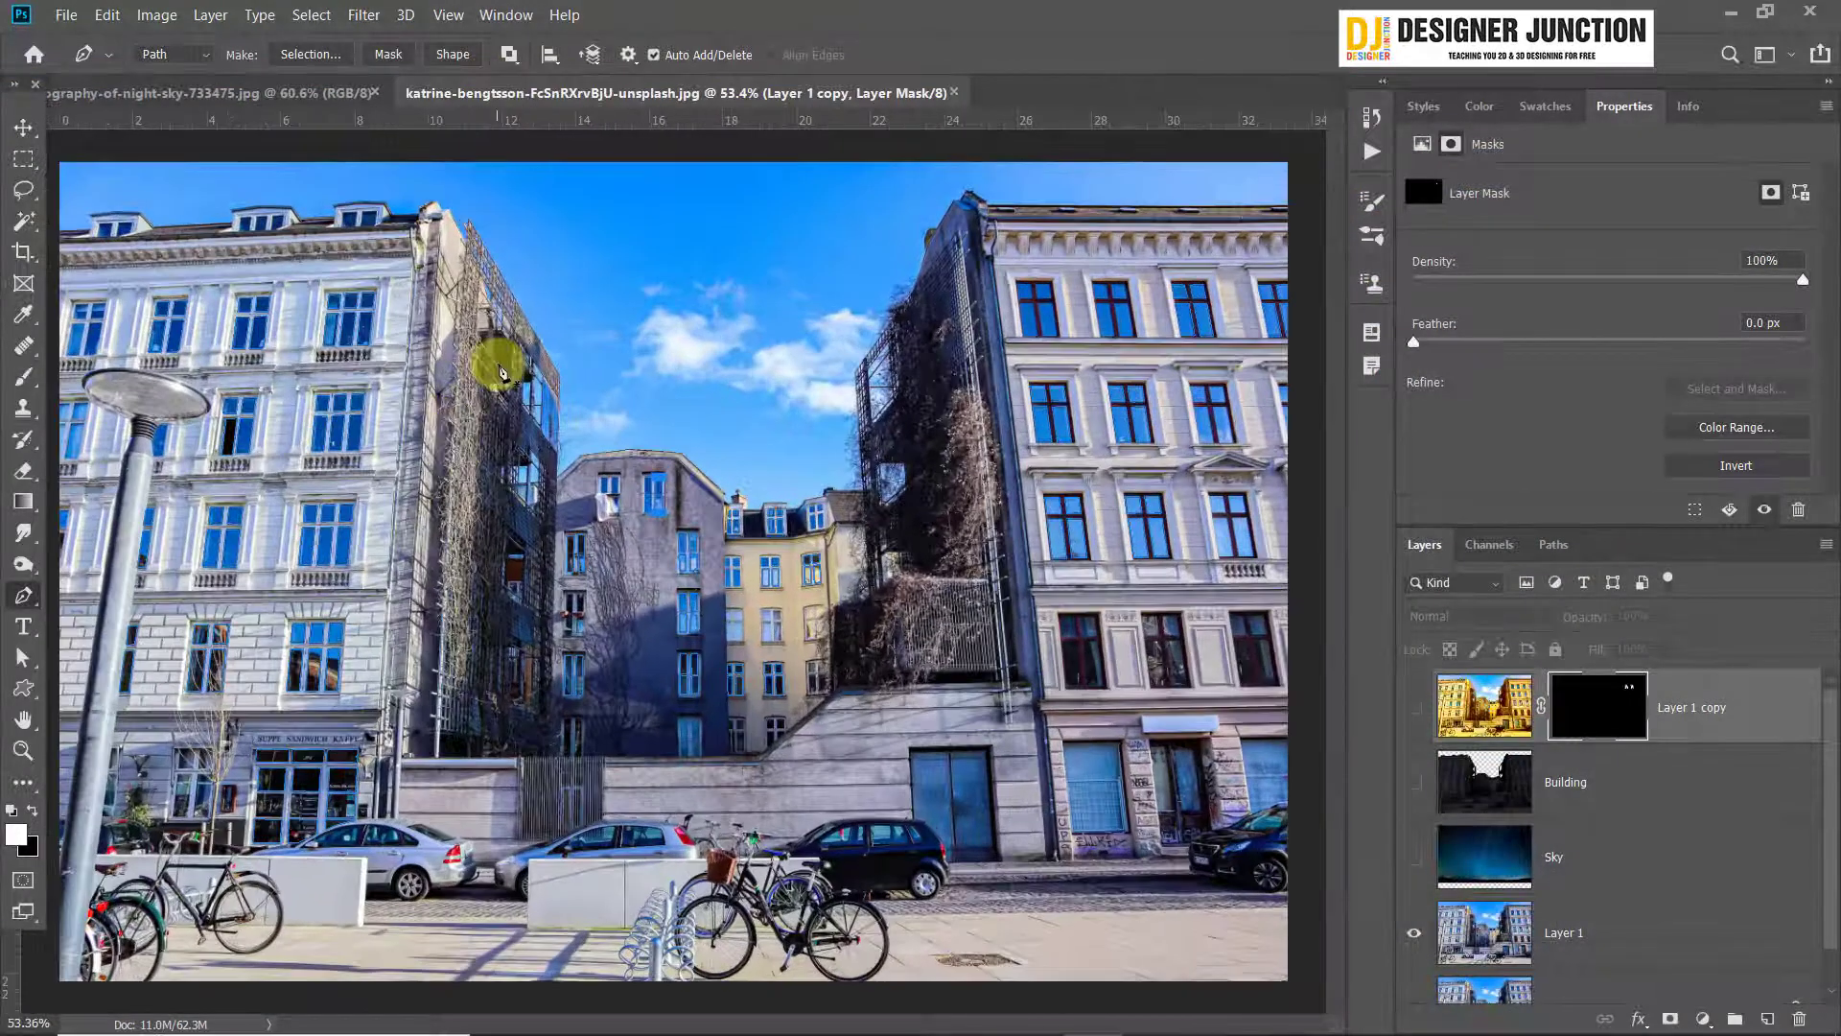
{"action": "scroll", "coordinate": [793, 423], "scroll_direction": "down", "scroll_amount": 1}
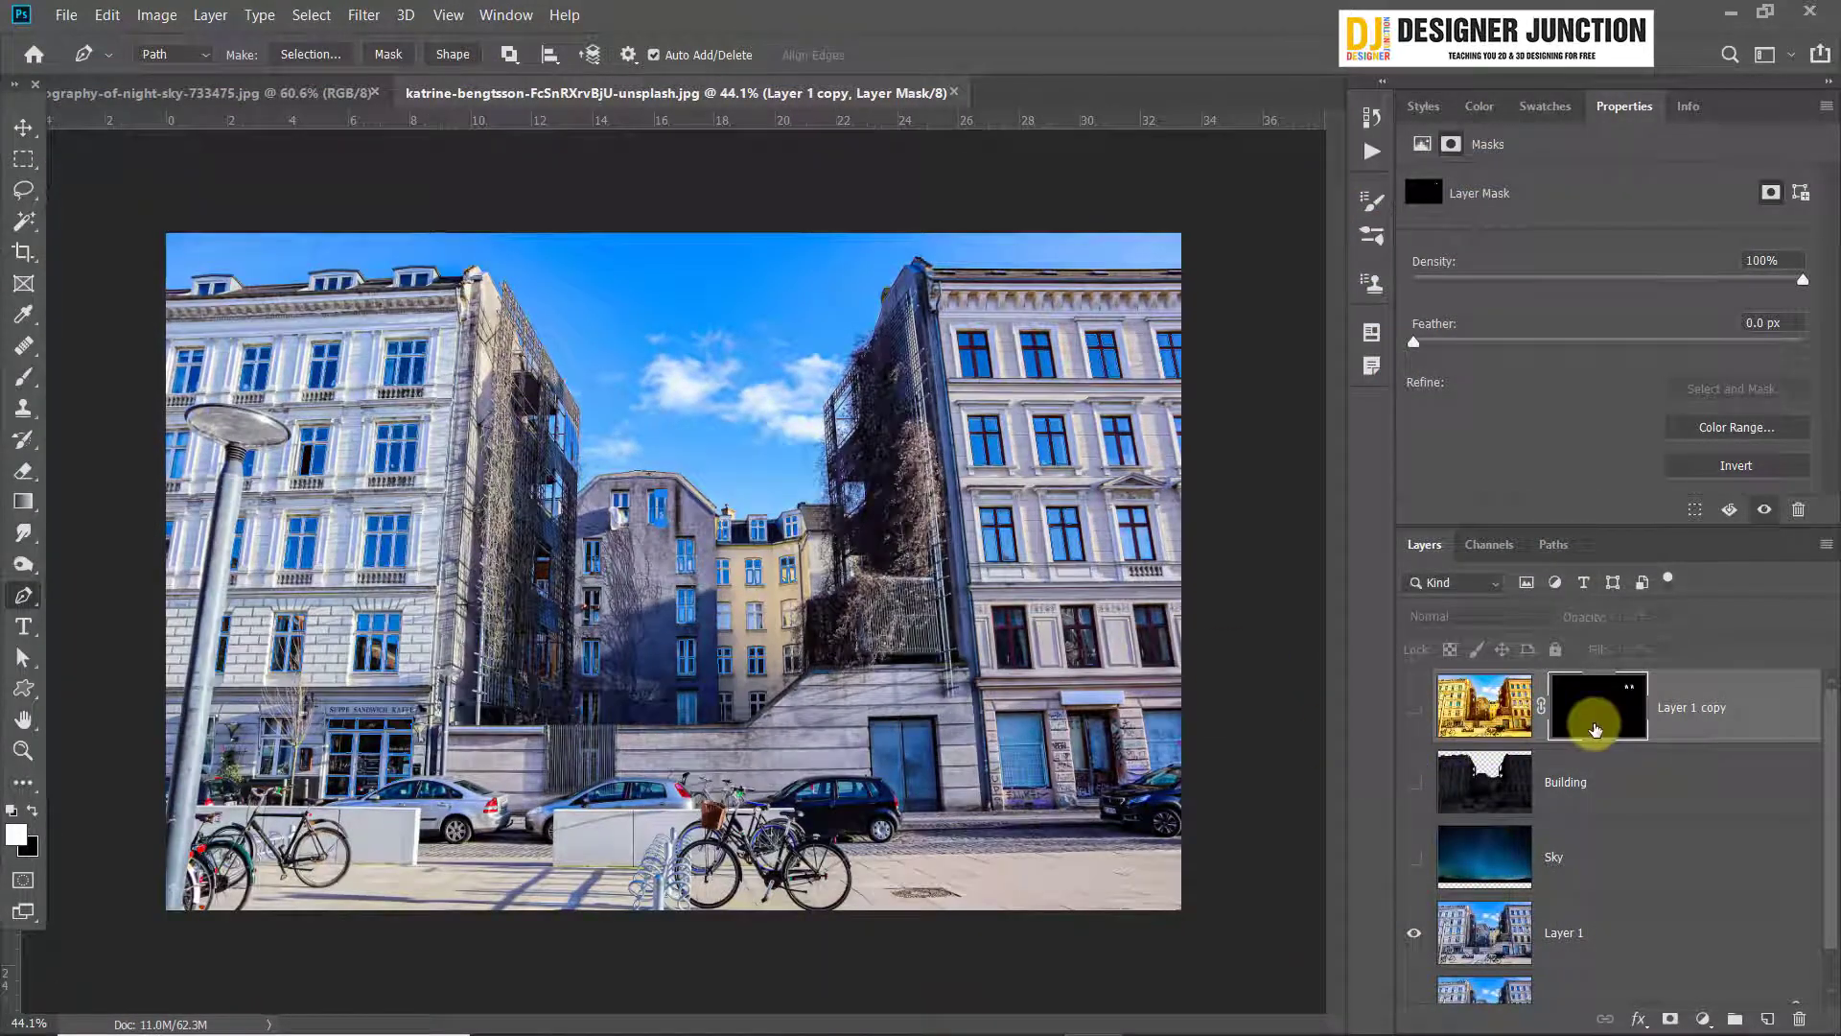
Show the Layer 1 copy, Building and Sky layers and hide Layer 1
{"action": "left_click", "coordinate": [1414, 709]}
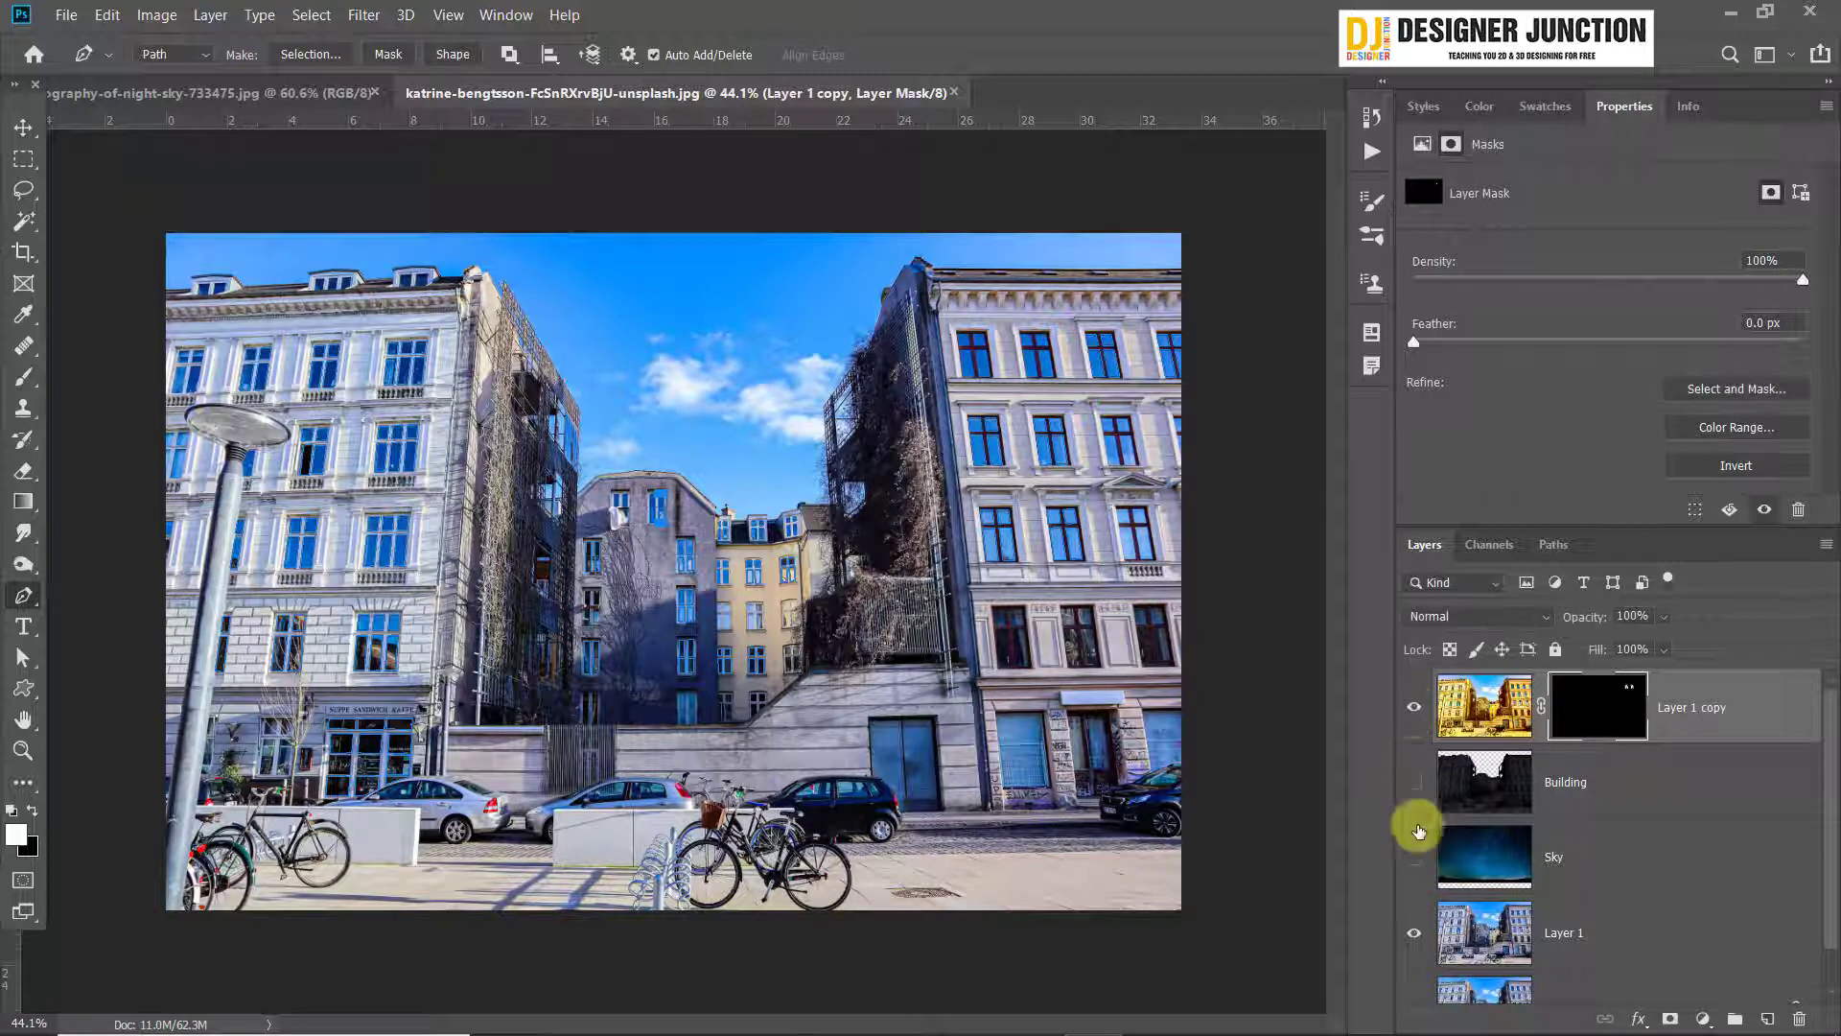
{"action": "left_click", "coordinate": [1416, 934]}
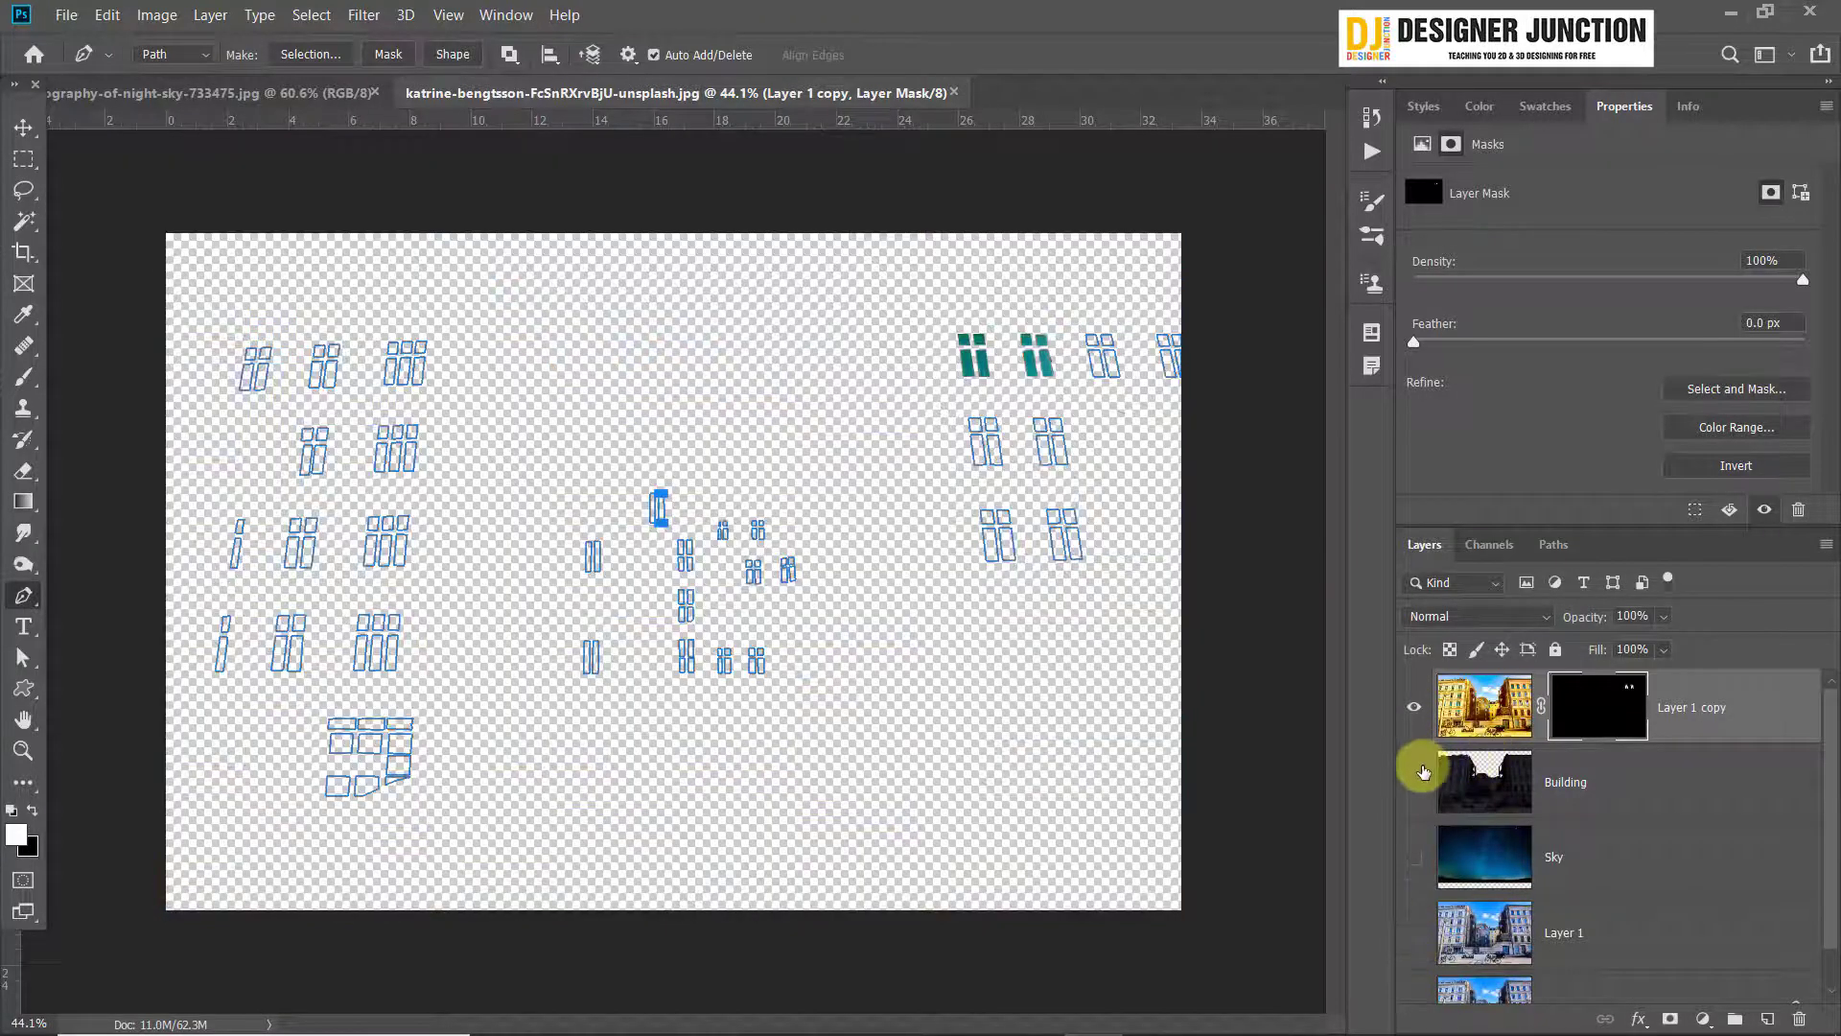
{"action": "left_click", "coordinate": [1413, 781]}
{"action": "left_click", "coordinate": [1413, 856]}
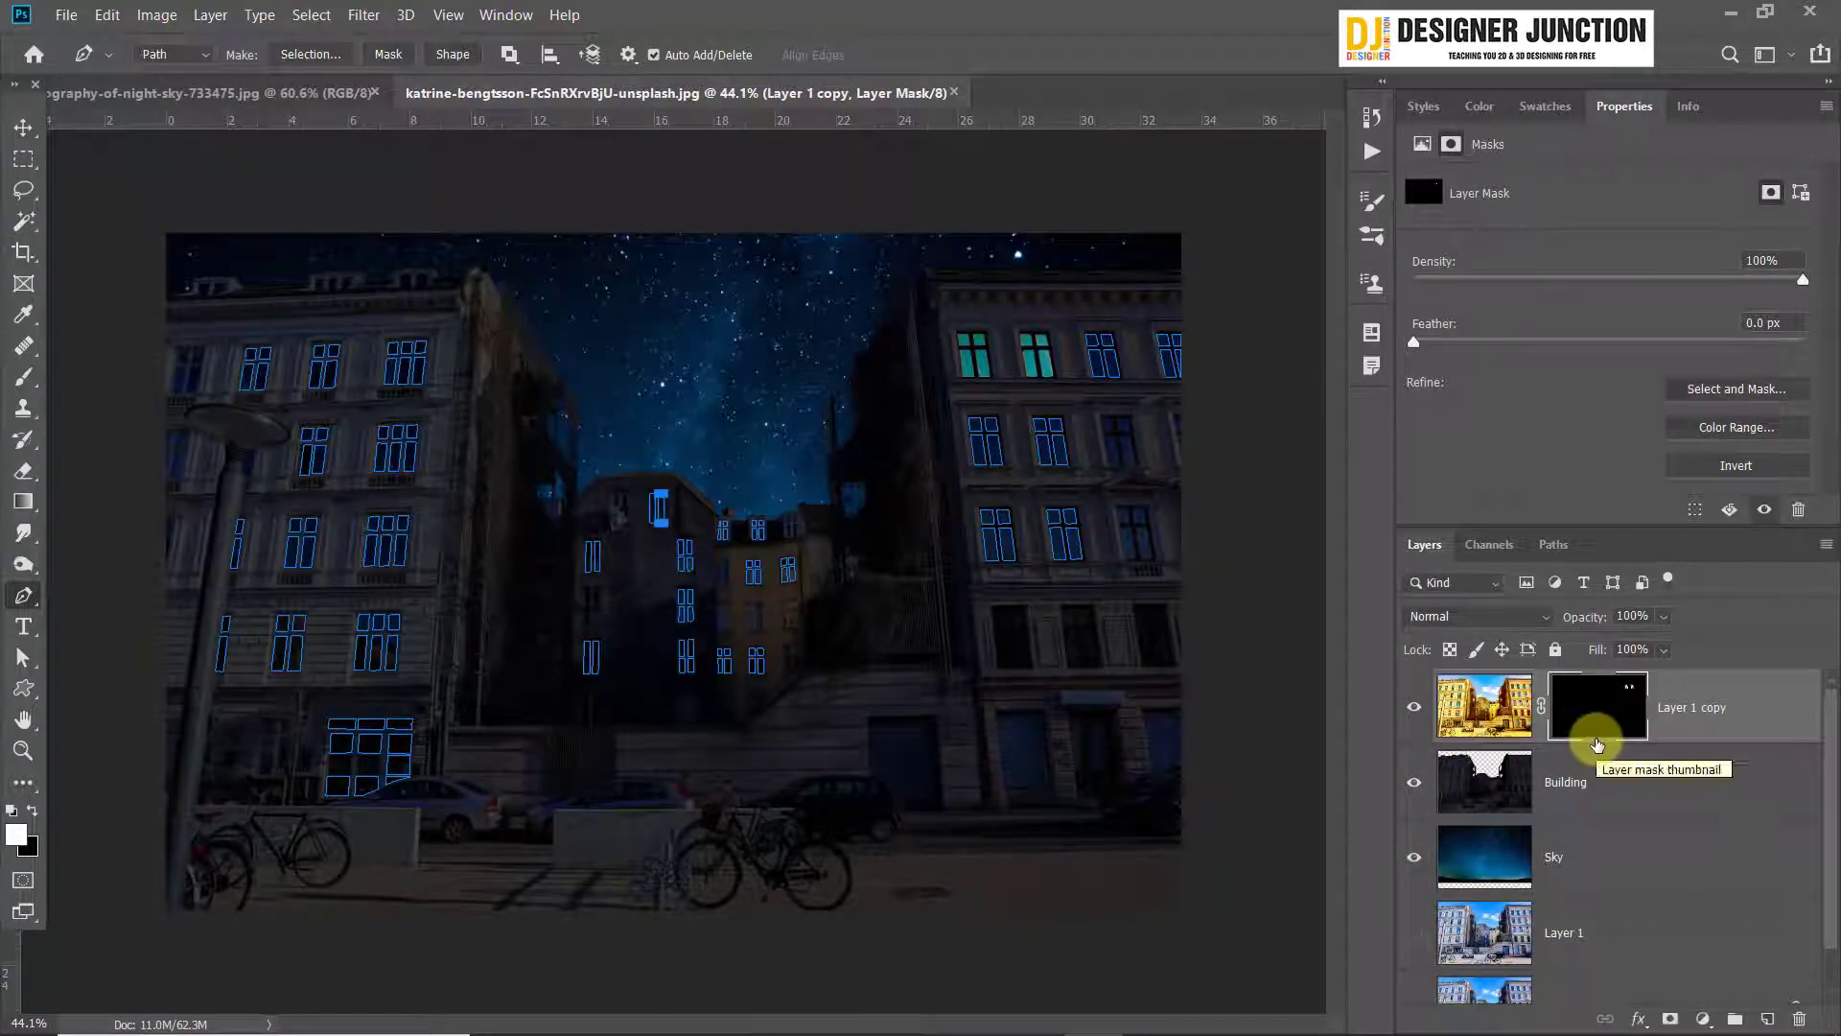
Convert the pane paths to a selection, fill it with white on the Layer 1 copy mask, and deselect
{"action": "key", "text": "ctrl+Return"}
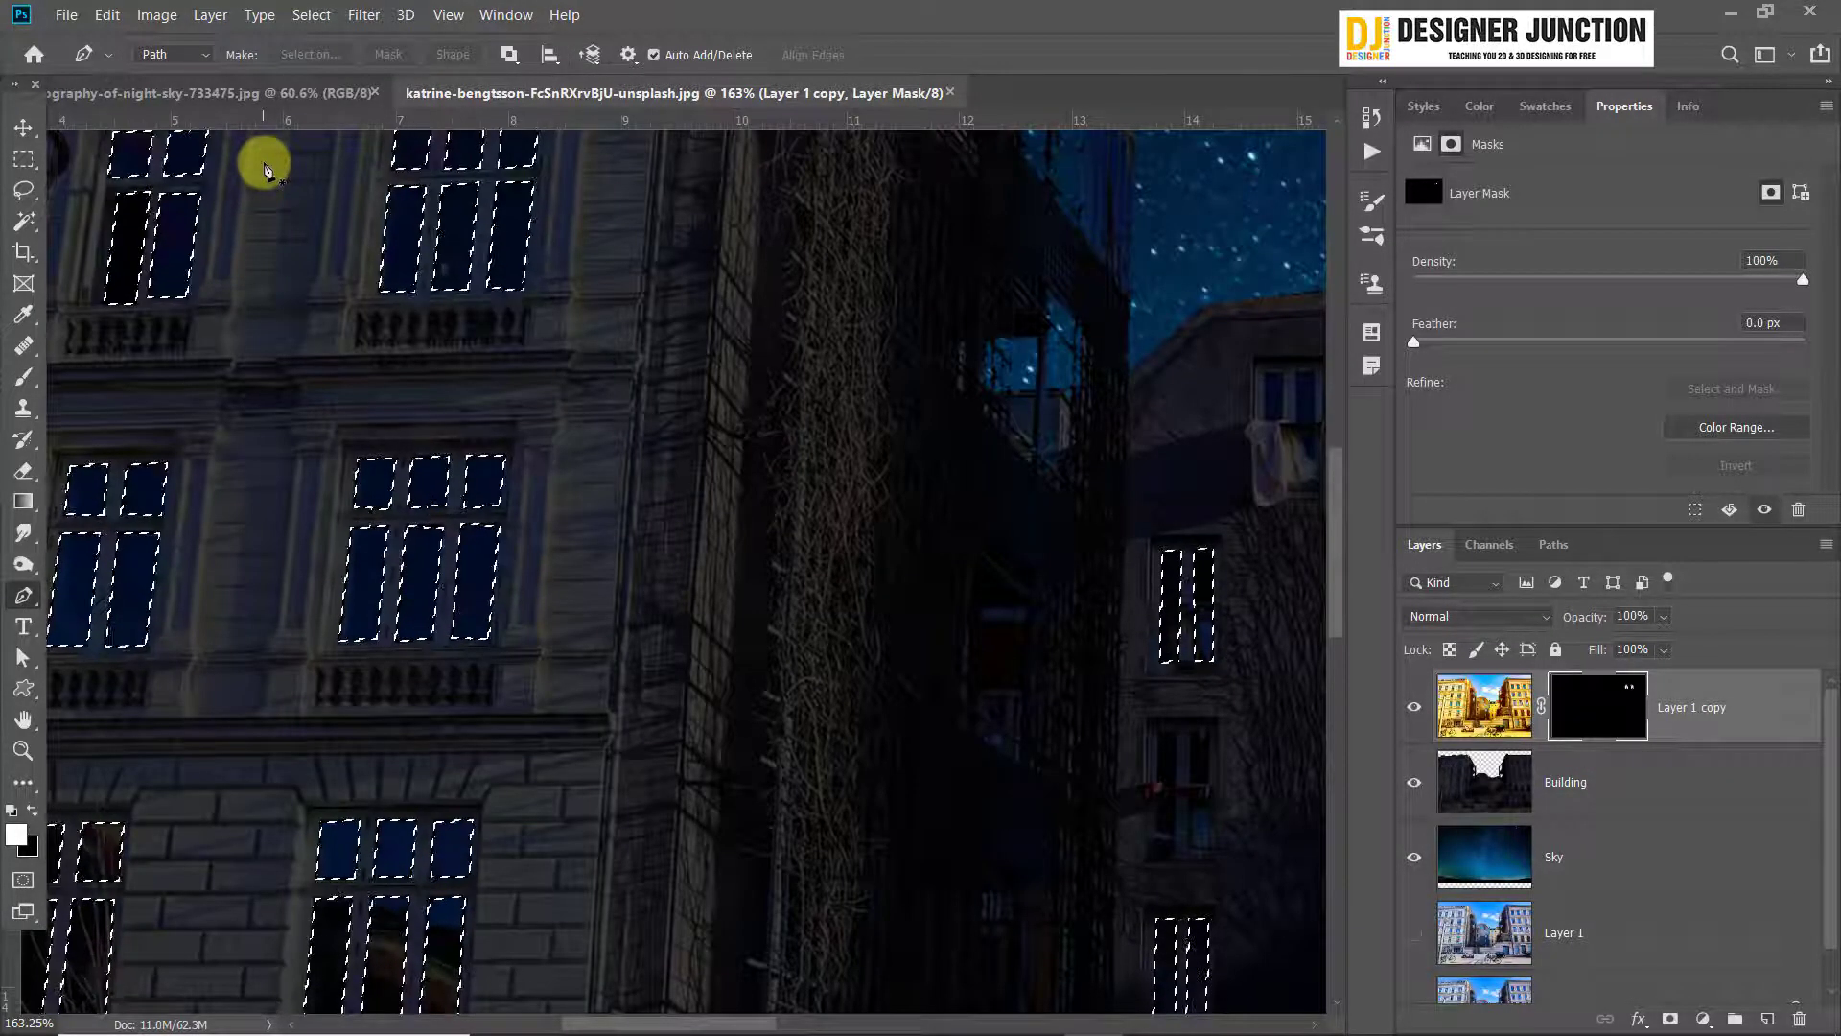
{"action": "key", "text": "alt+BackSpace"}
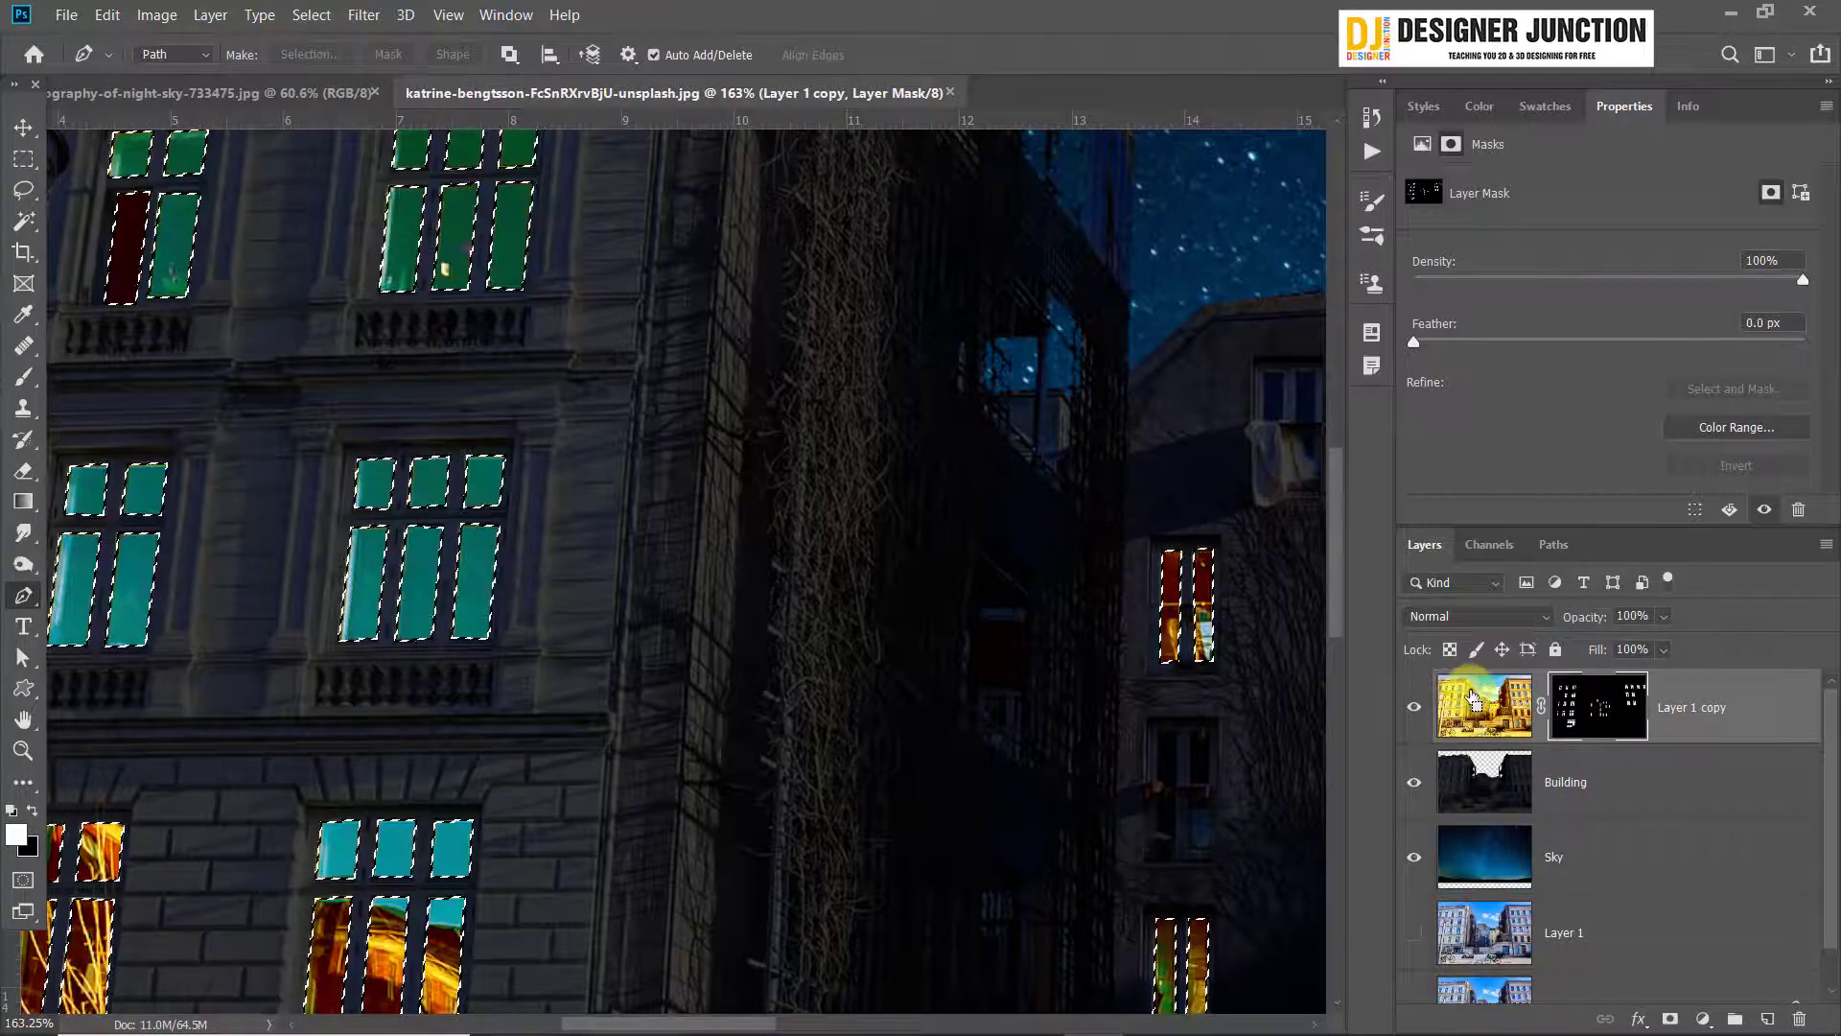
{"action": "key", "text": "ctrl+d"}
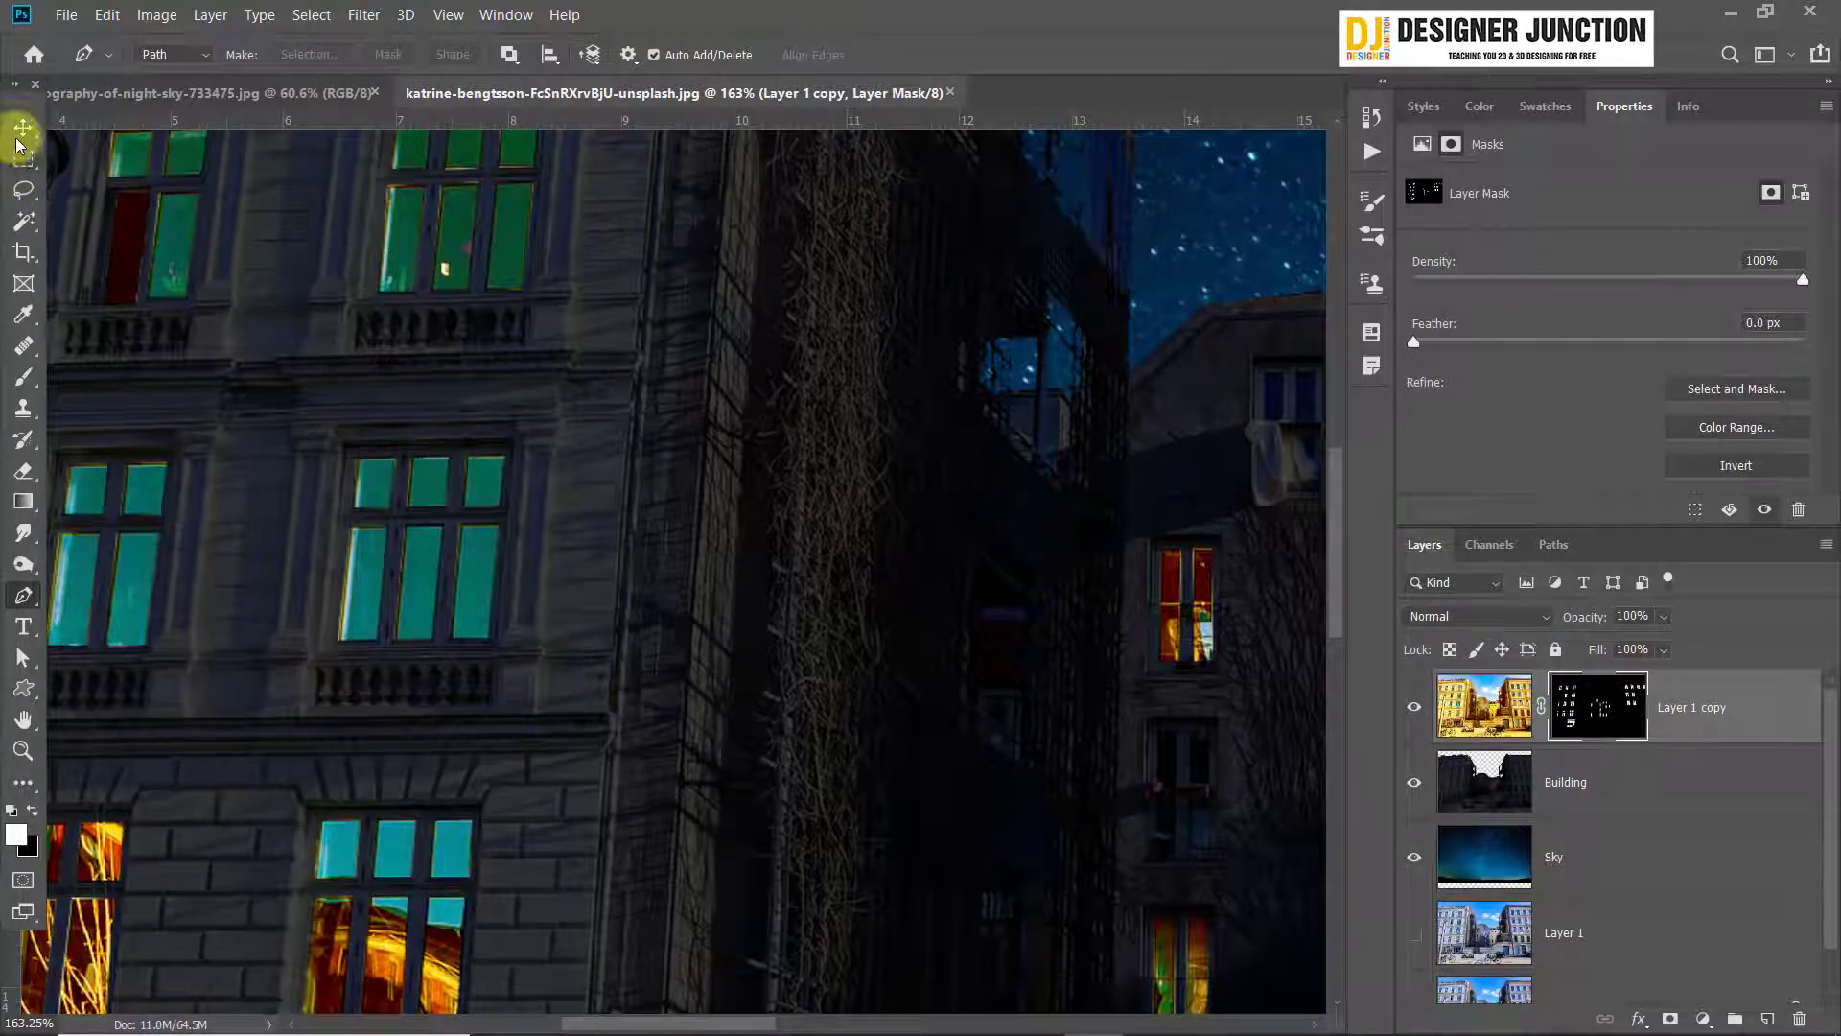
Examine the lit windows across all the buildings and the café front for panes missing from the mask
{"action": "scroll", "coordinate": [681, 458], "scroll_direction": "down", "scroll_amount": 15}
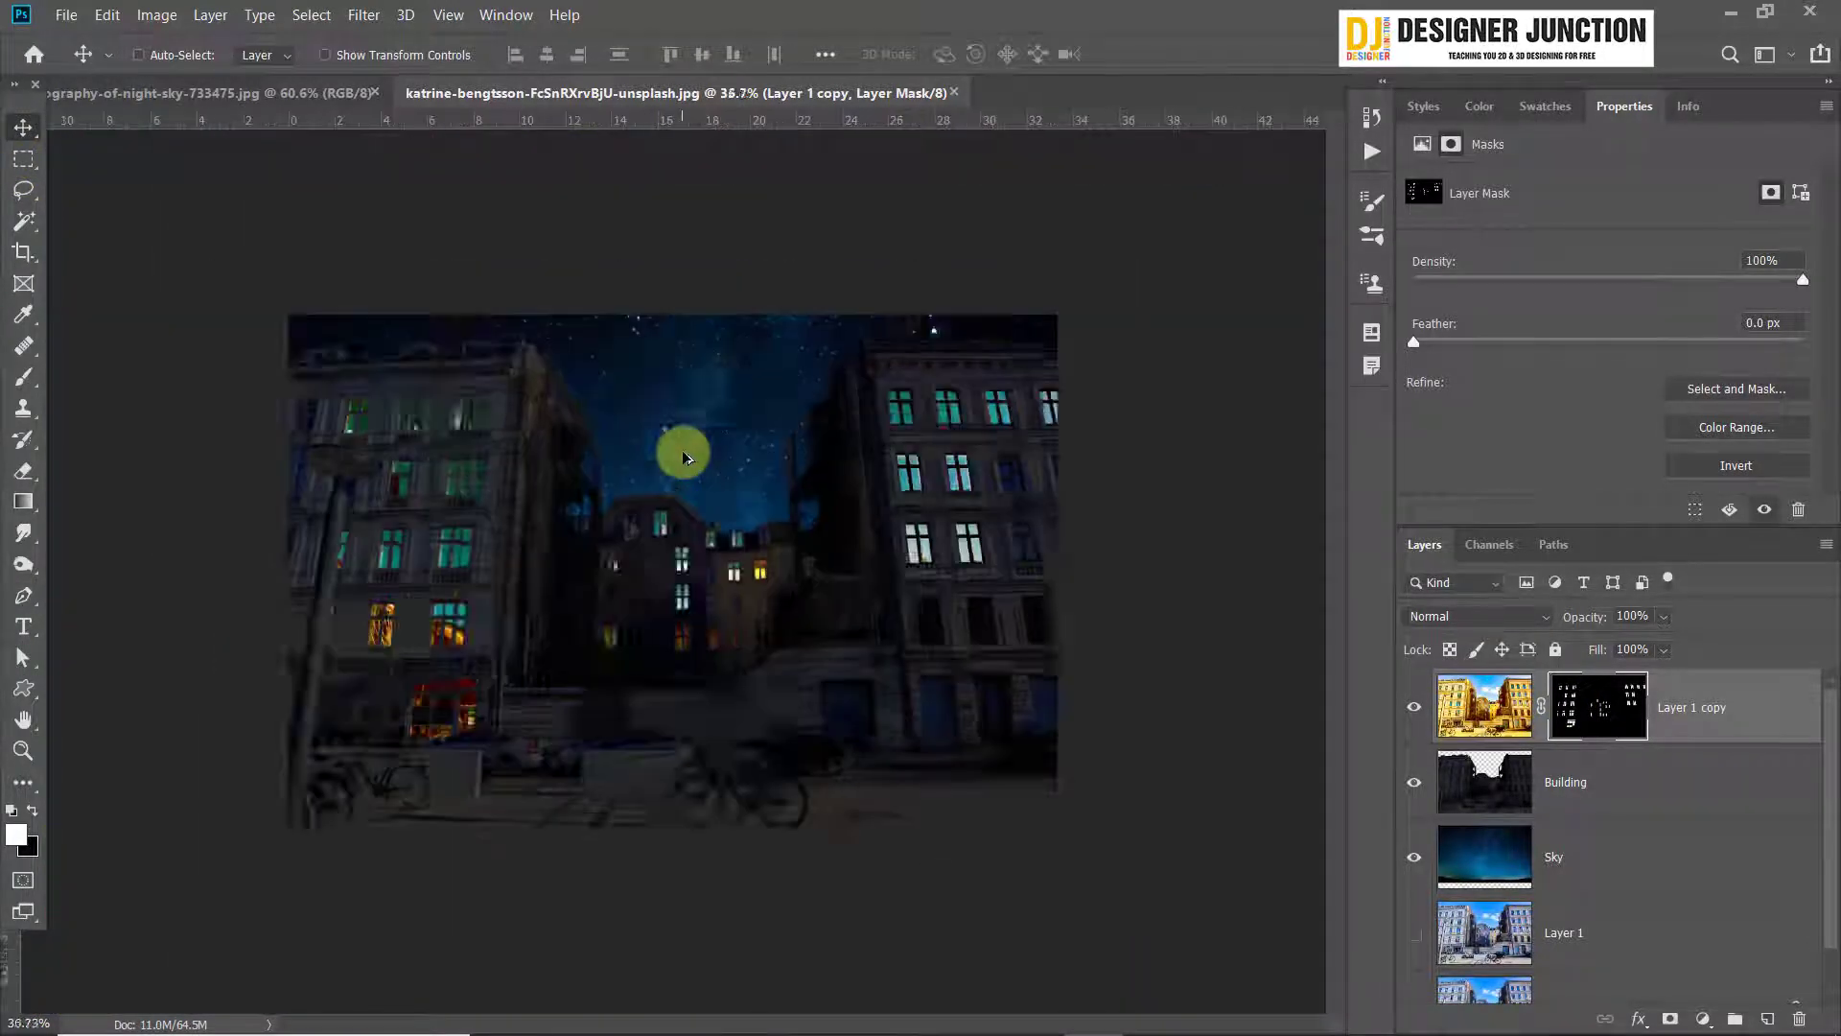
{"action": "scroll", "coordinate": [682, 458], "scroll_direction": "up", "scroll_amount": 2}
{"action": "scroll", "coordinate": [719, 682], "scroll_direction": "up", "scroll_amount": 16}
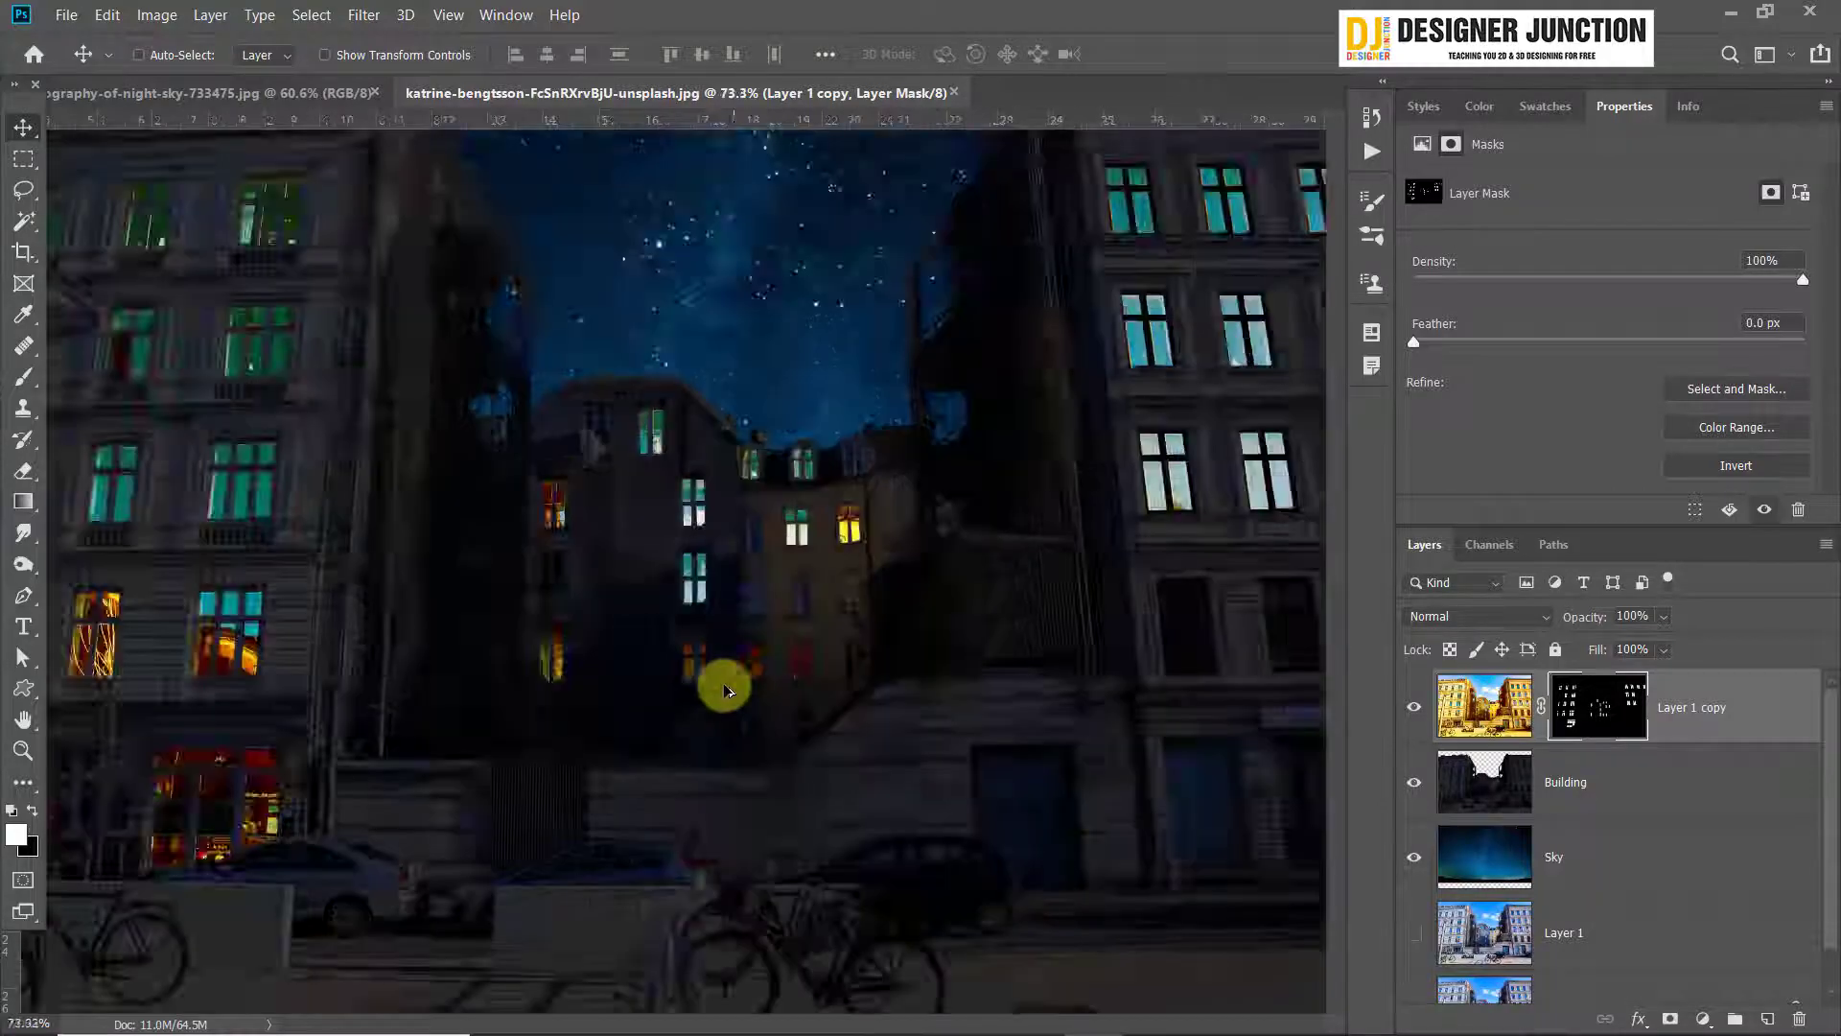
{"action": "scroll", "coordinate": [893, 699], "scroll_direction": "down", "scroll_amount": 7}
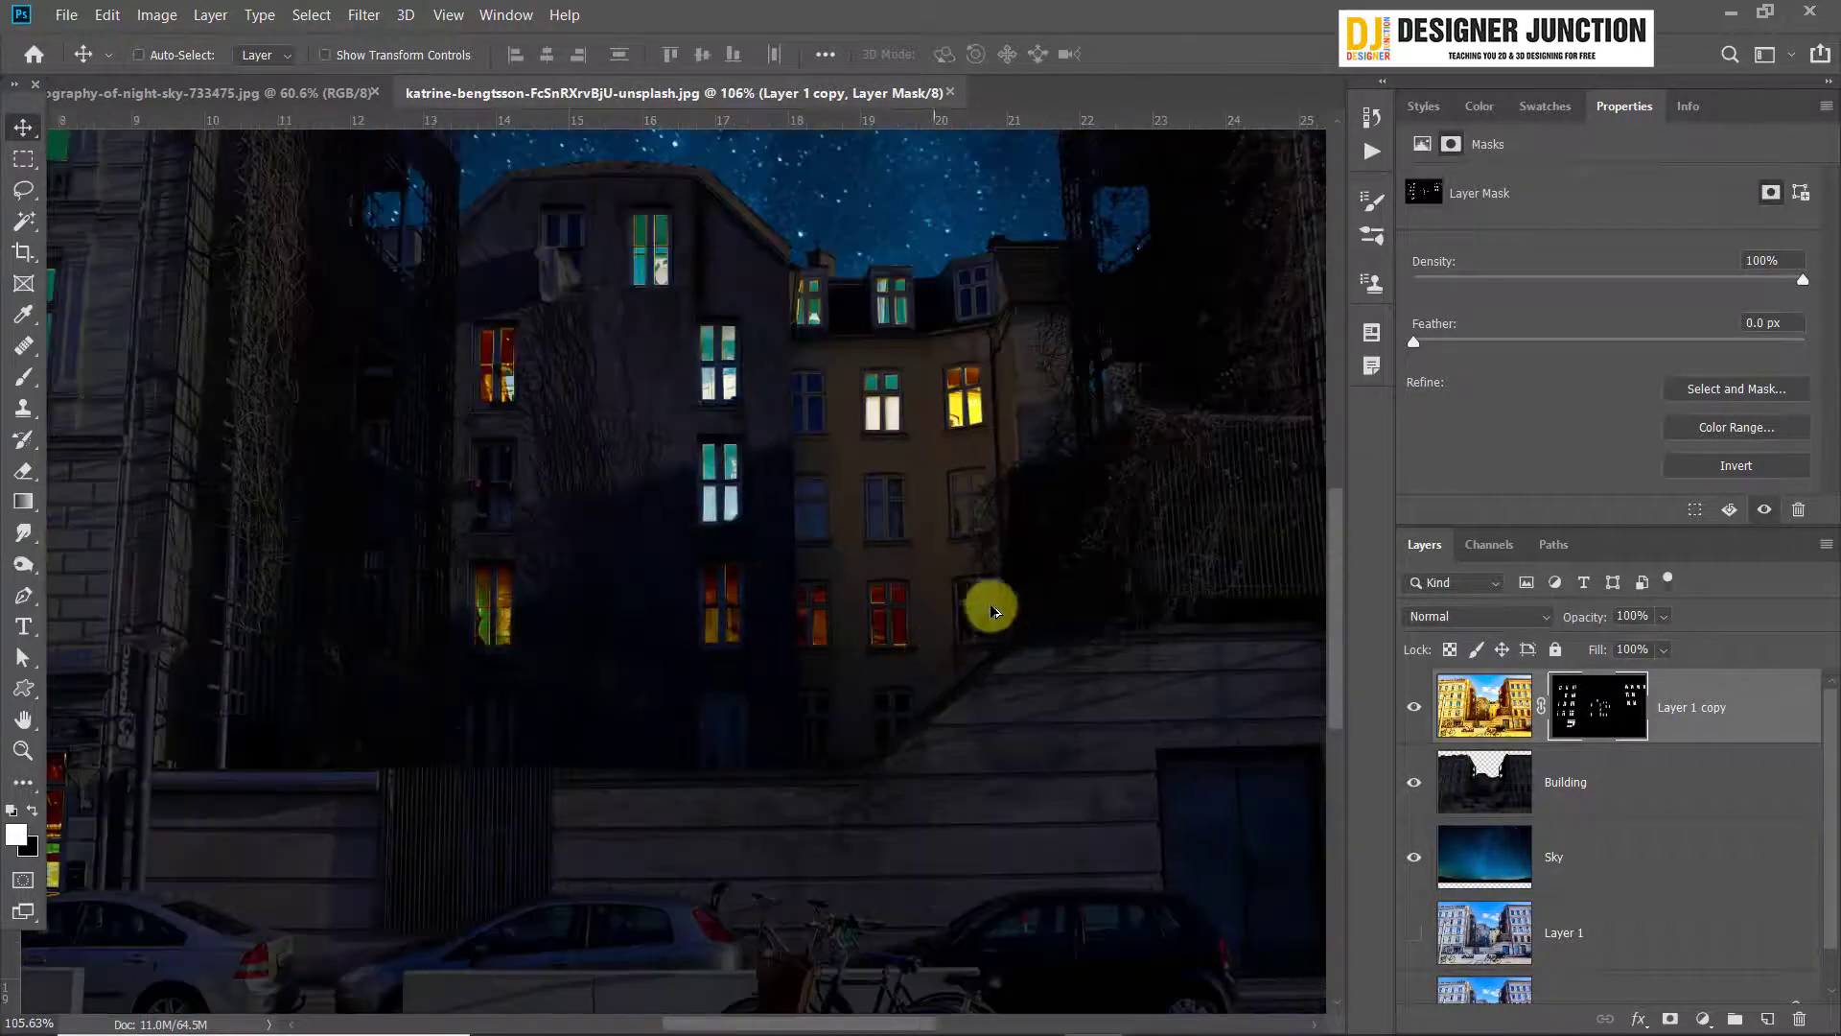
{"action": "scroll", "coordinate": [477, 509], "scroll_direction": "up", "scroll_amount": 2}
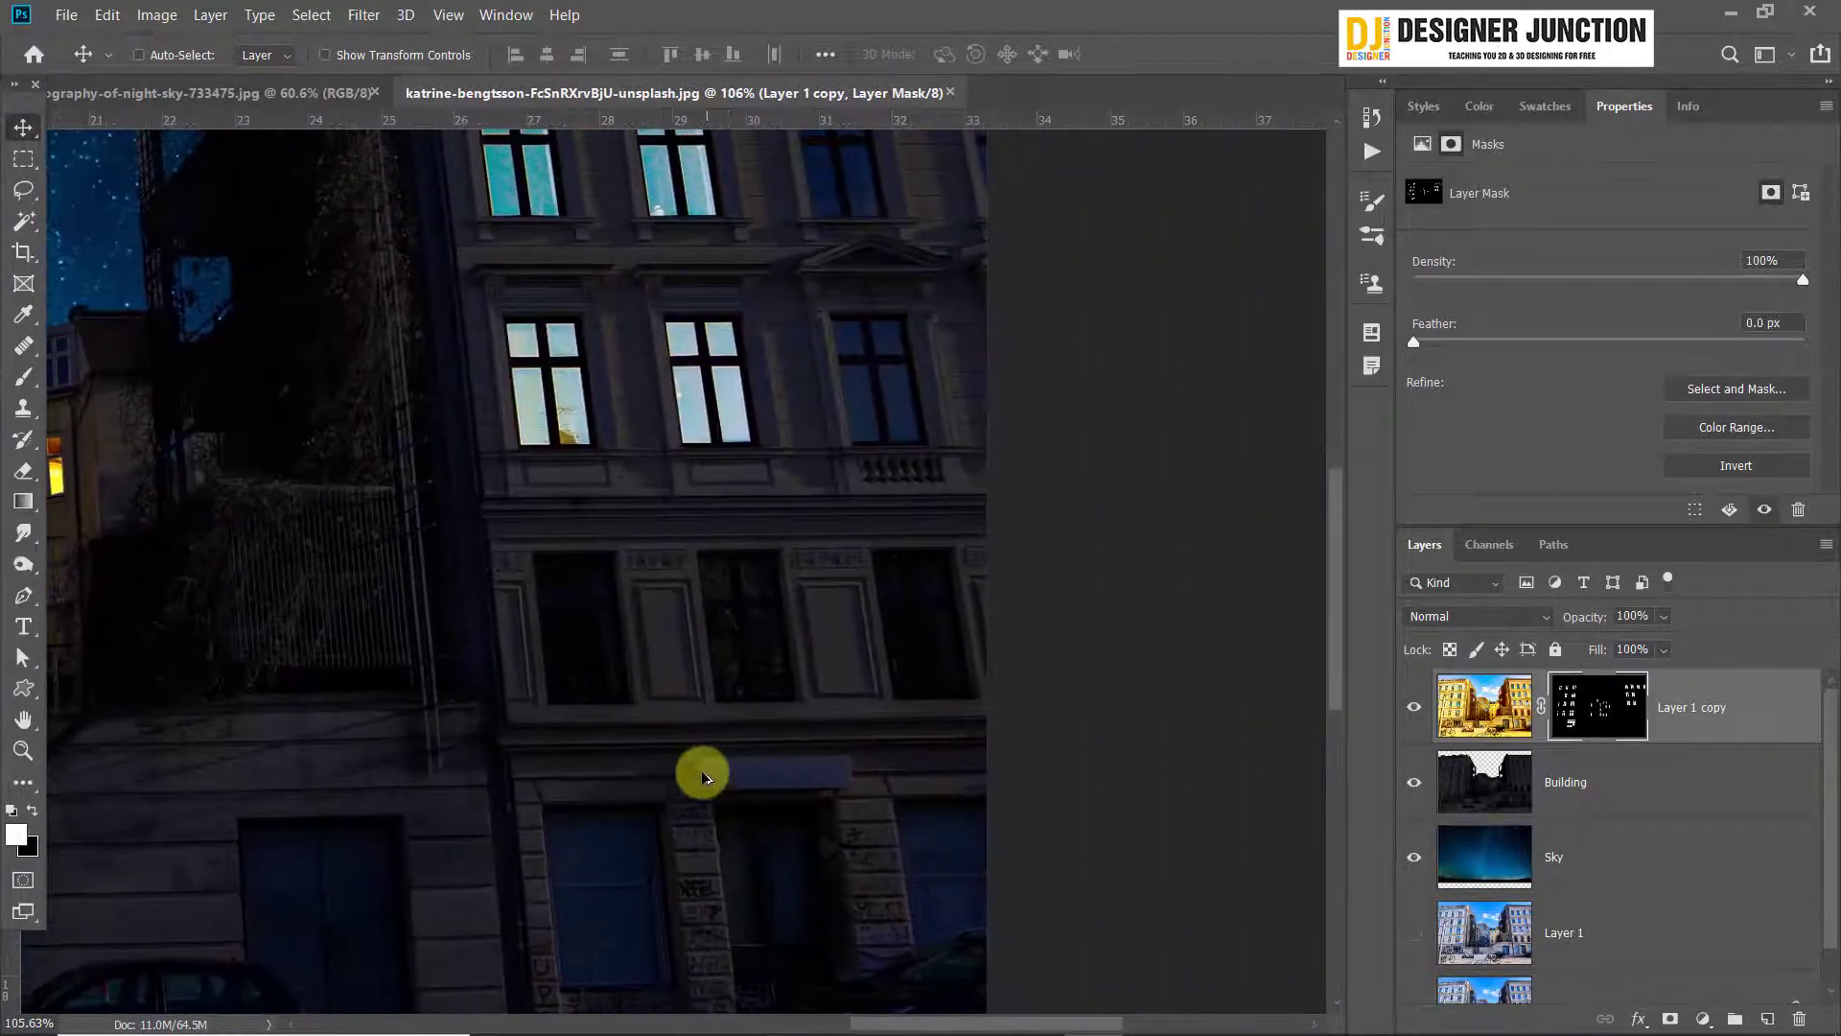
{"action": "scroll", "coordinate": [703, 769], "scroll_direction": "up", "scroll_amount": 4}
{"action": "scroll", "coordinate": [734, 762], "scroll_direction": "down", "scroll_amount": 10}
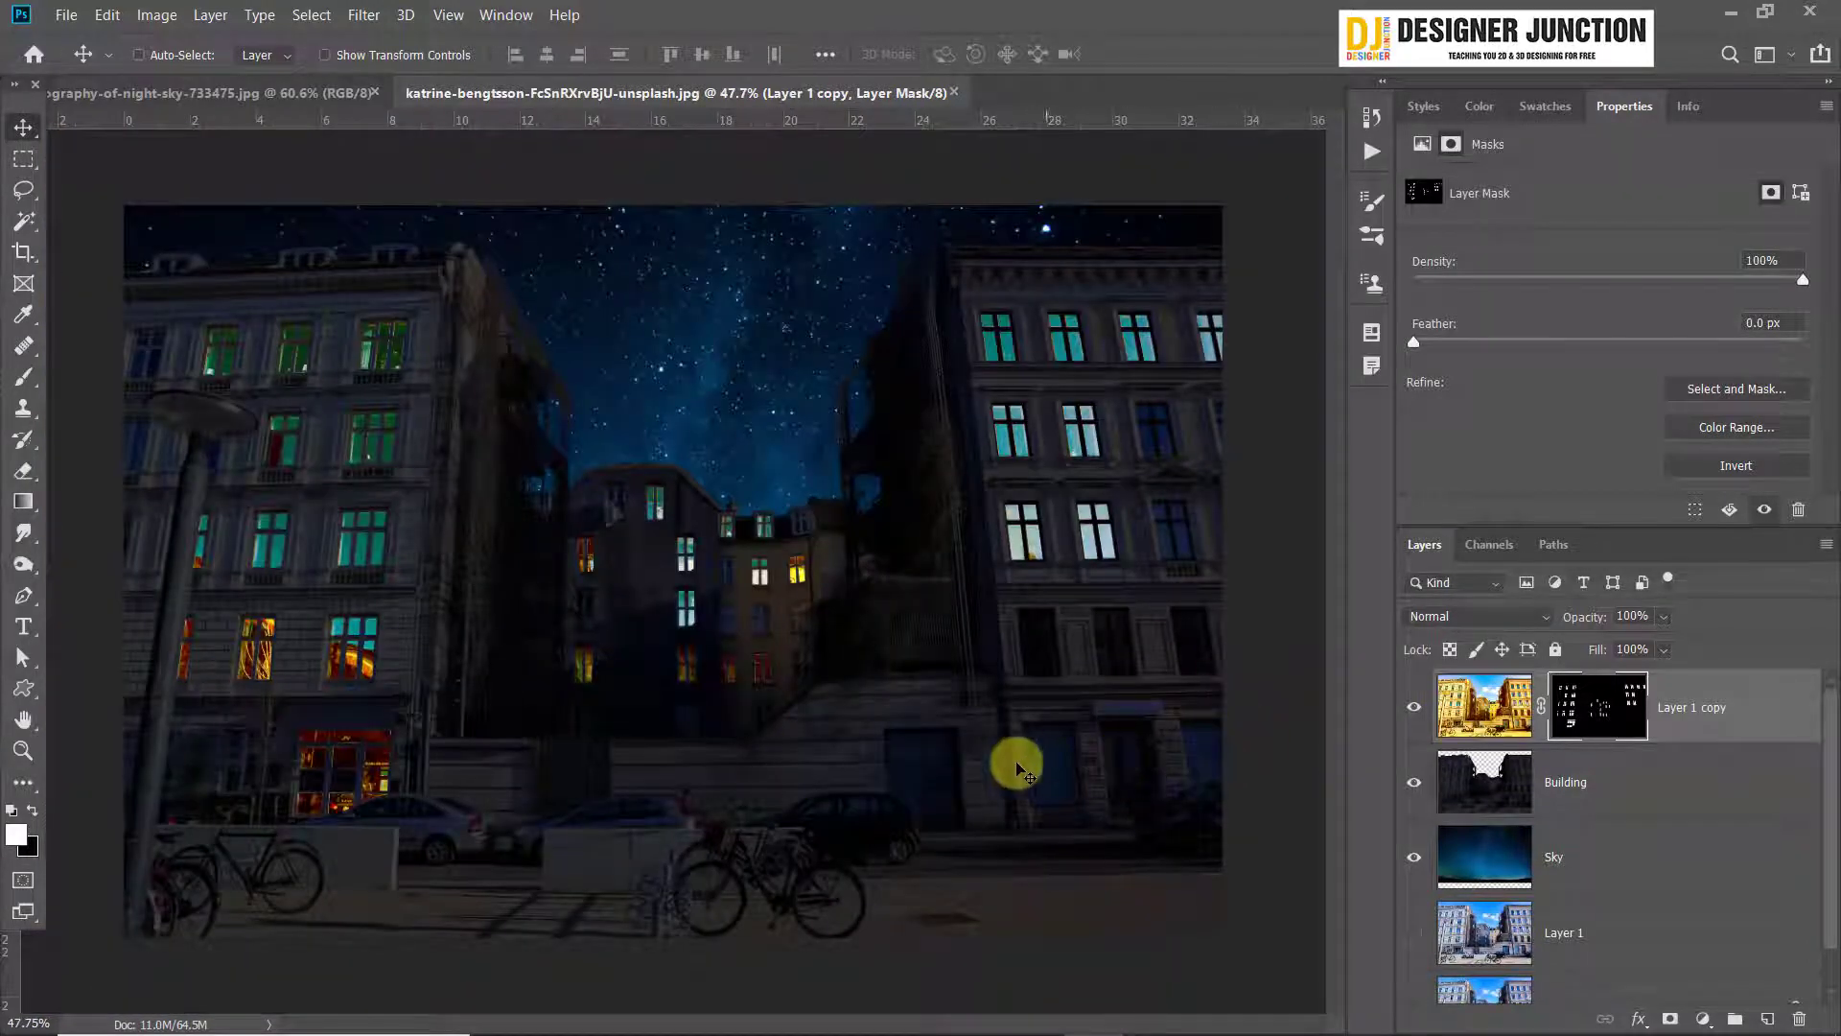
{"action": "scroll", "coordinate": [336, 826], "scroll_direction": "up", "scroll_amount": 4}
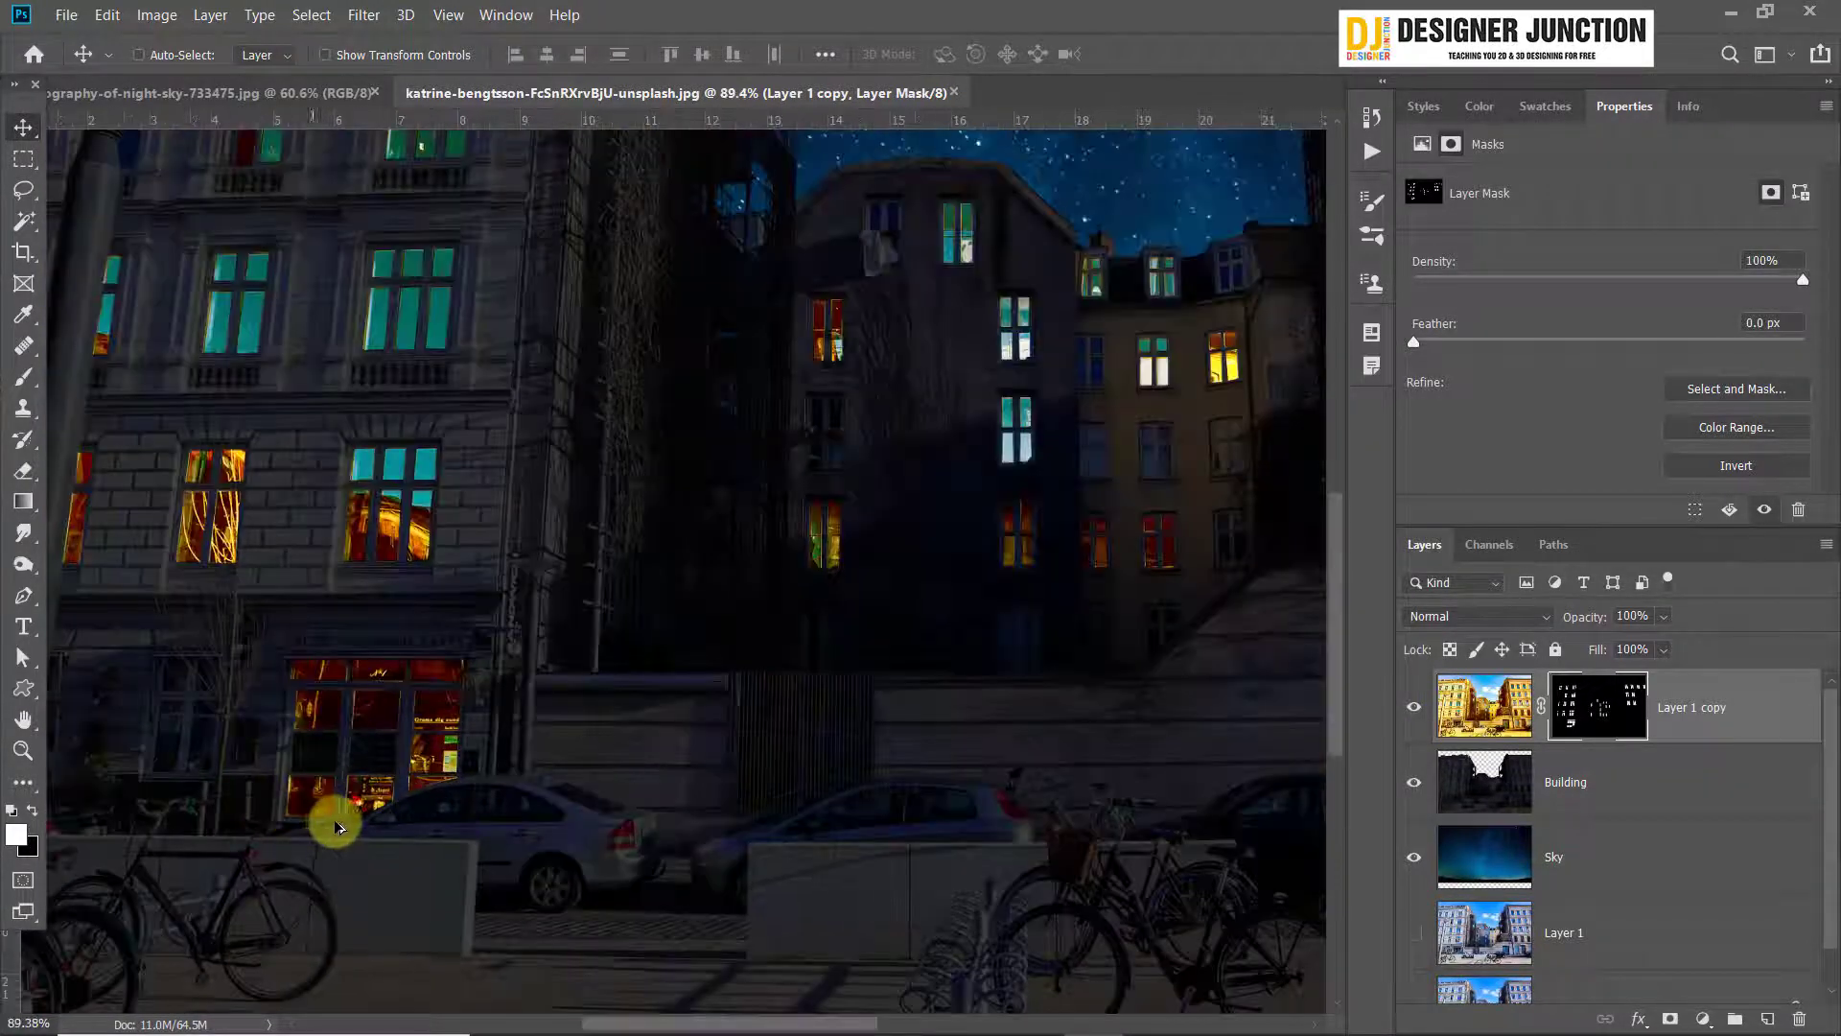
{"action": "scroll", "coordinate": [336, 826], "scroll_direction": "up", "scroll_amount": 8}
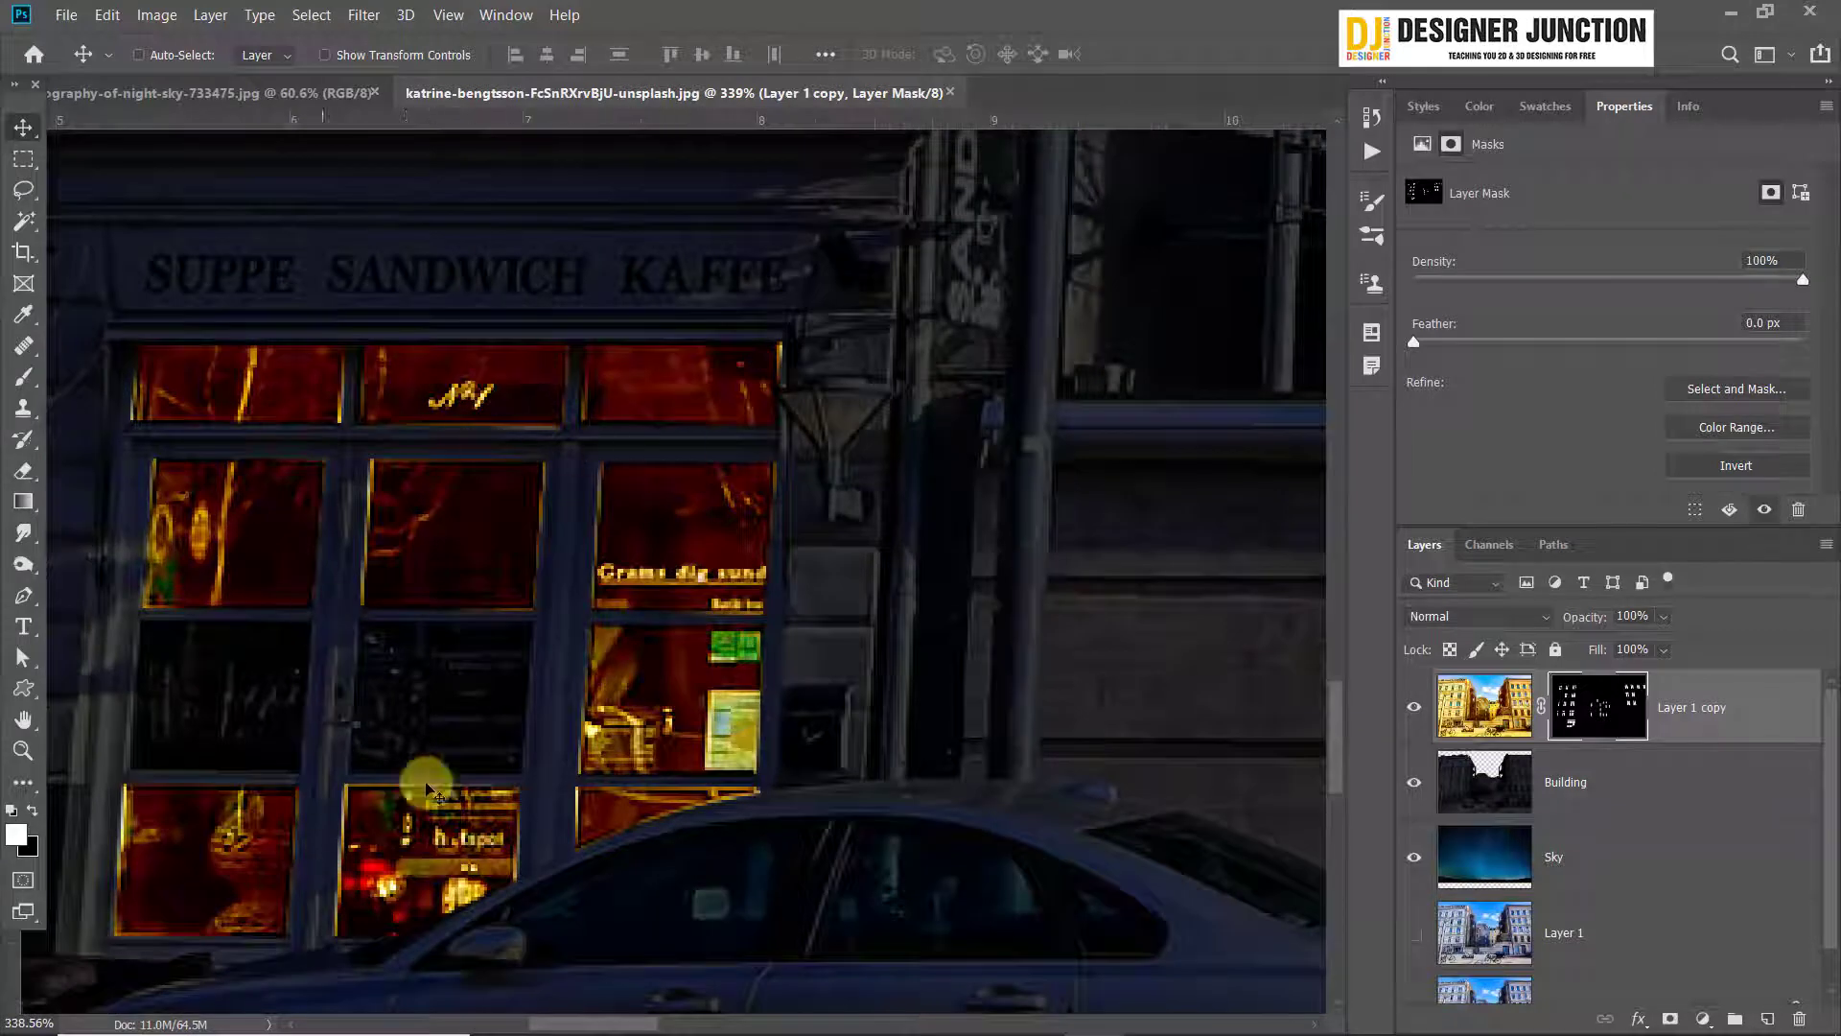
Paint white with the Brush on the Layer 1 copy mask over the two dark third-row panes of the café front
{"action": "left_click_drag", "start_coordinate": [275, 748], "coordinate": [543, 679]}
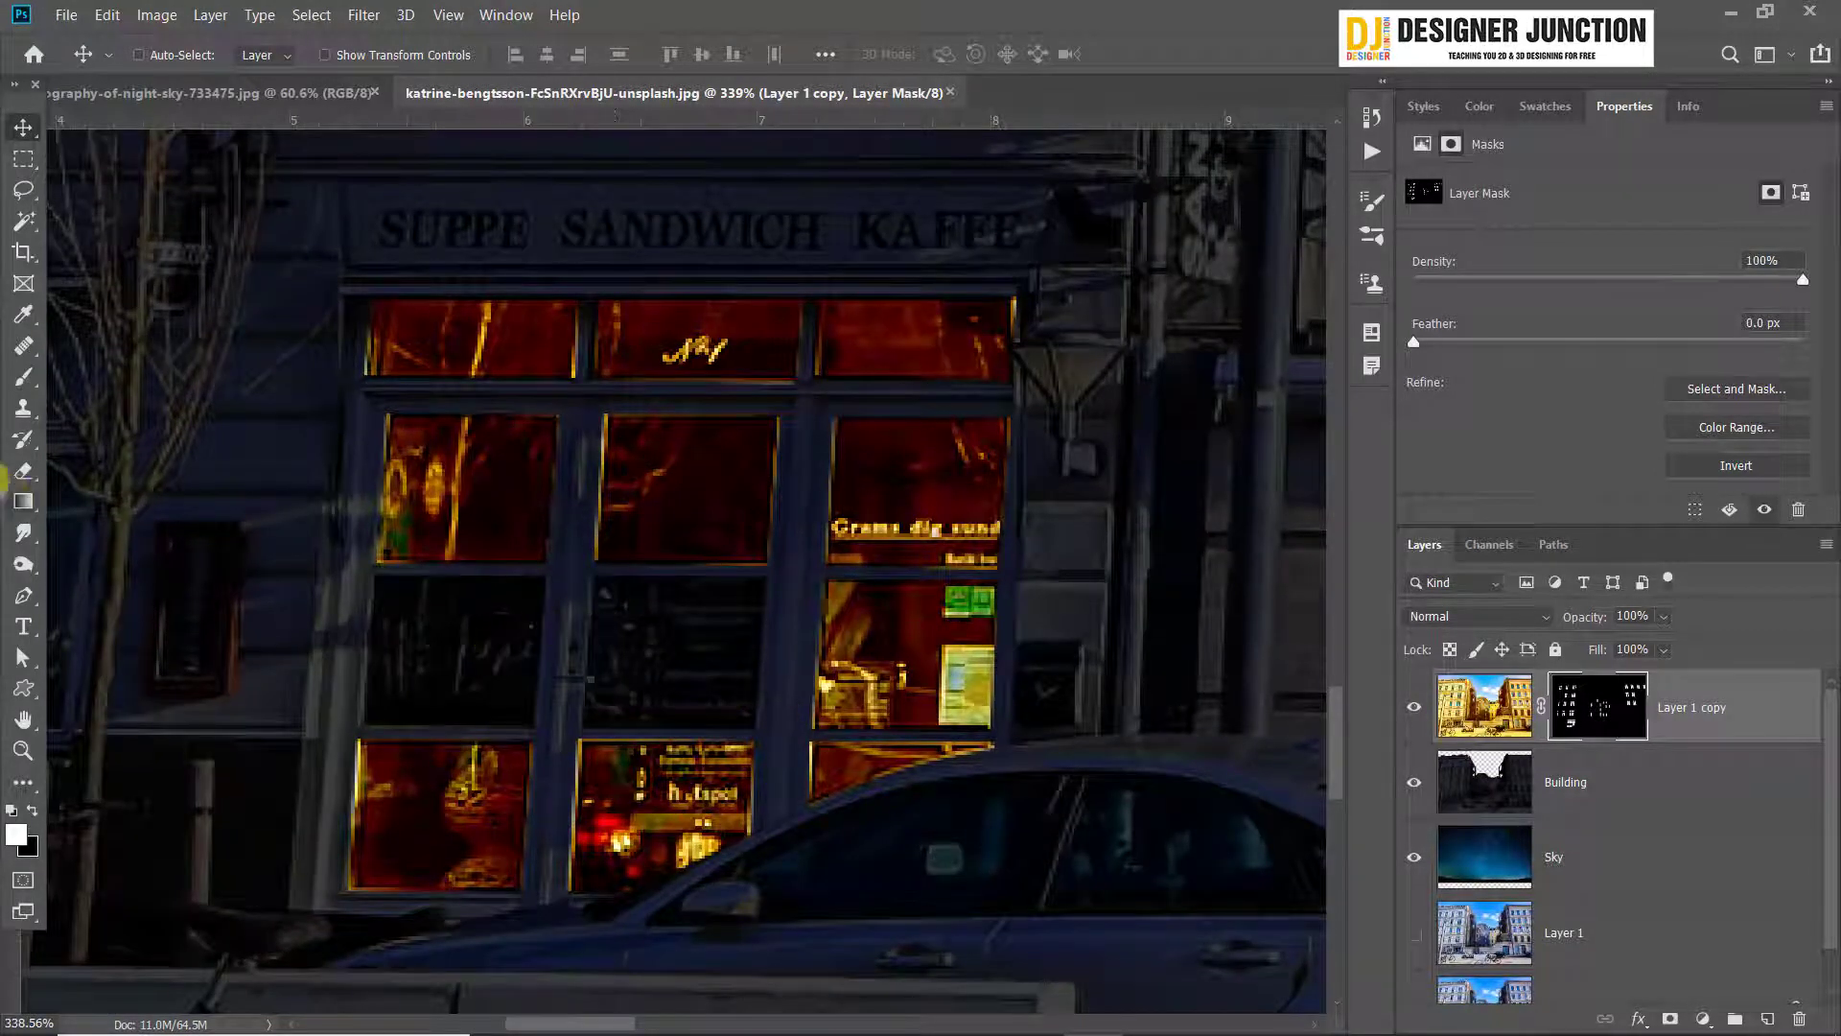
{"action": "left_click", "coordinate": [24, 384]}
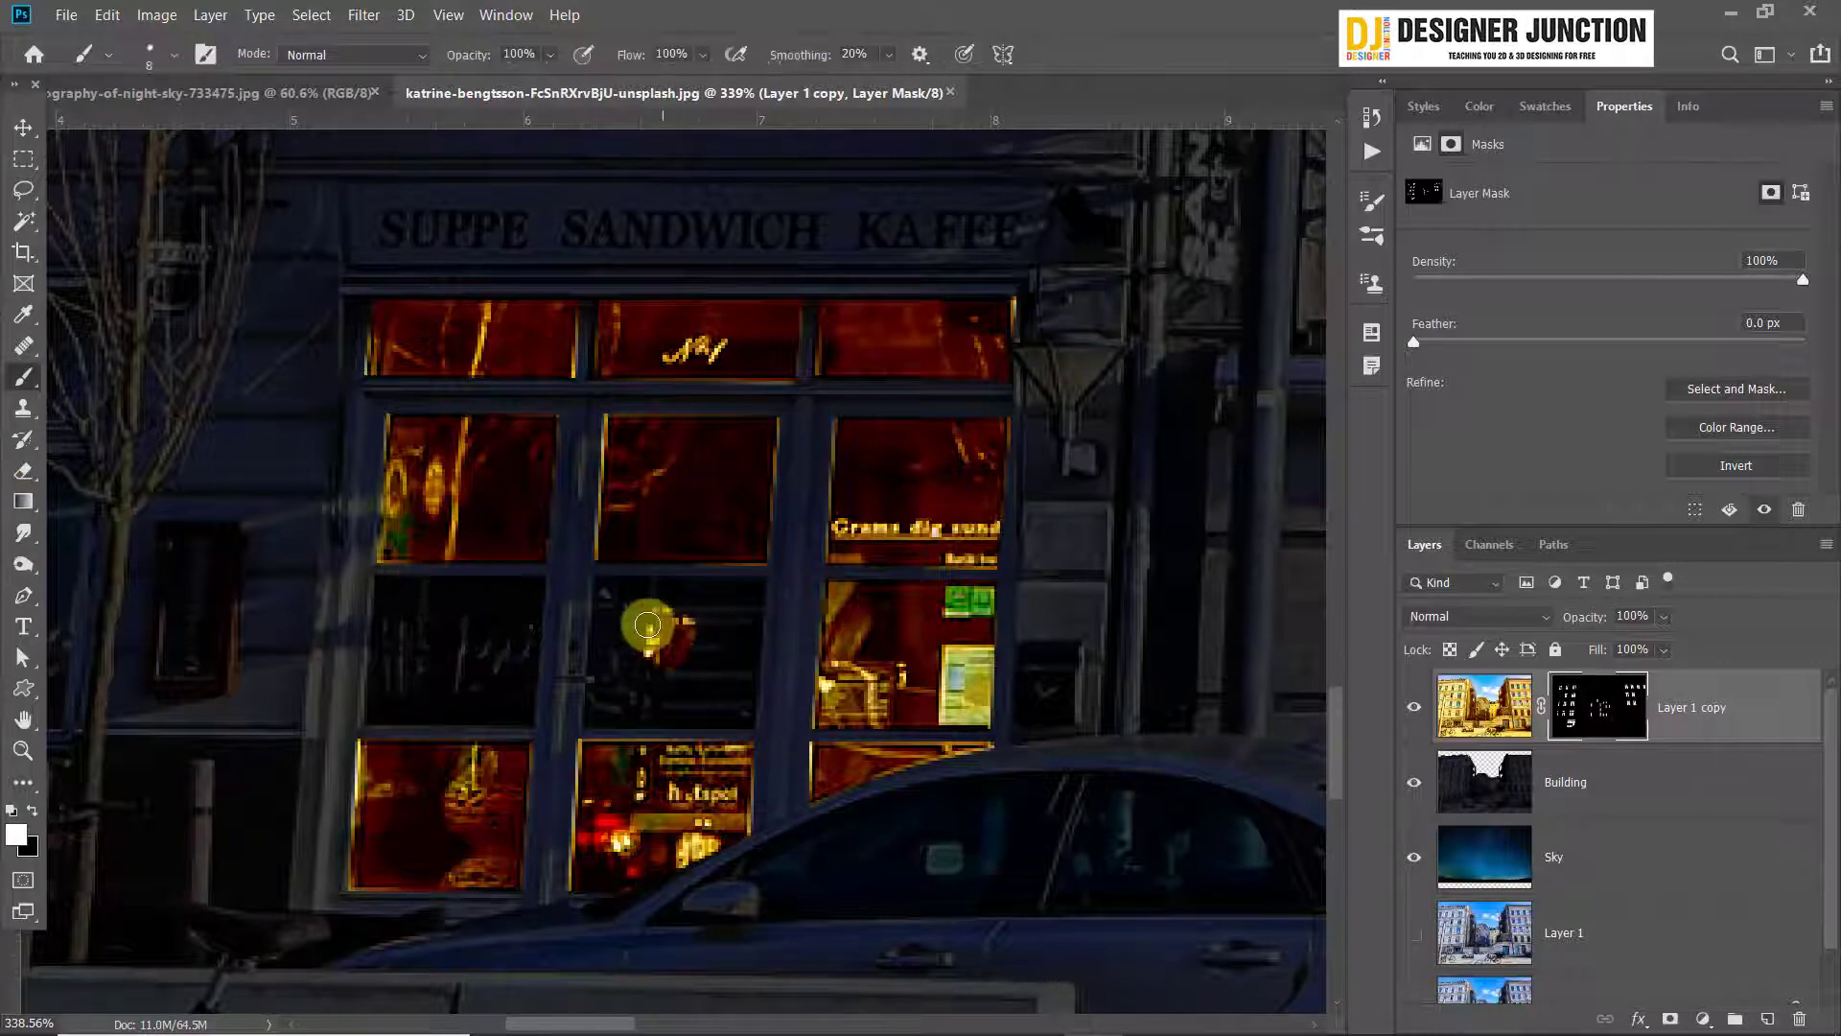
{"action": "scroll", "coordinate": [618, 715], "scroll_direction": "up", "scroll_amount": 2}
{"action": "left_click", "coordinate": [608, 543]}
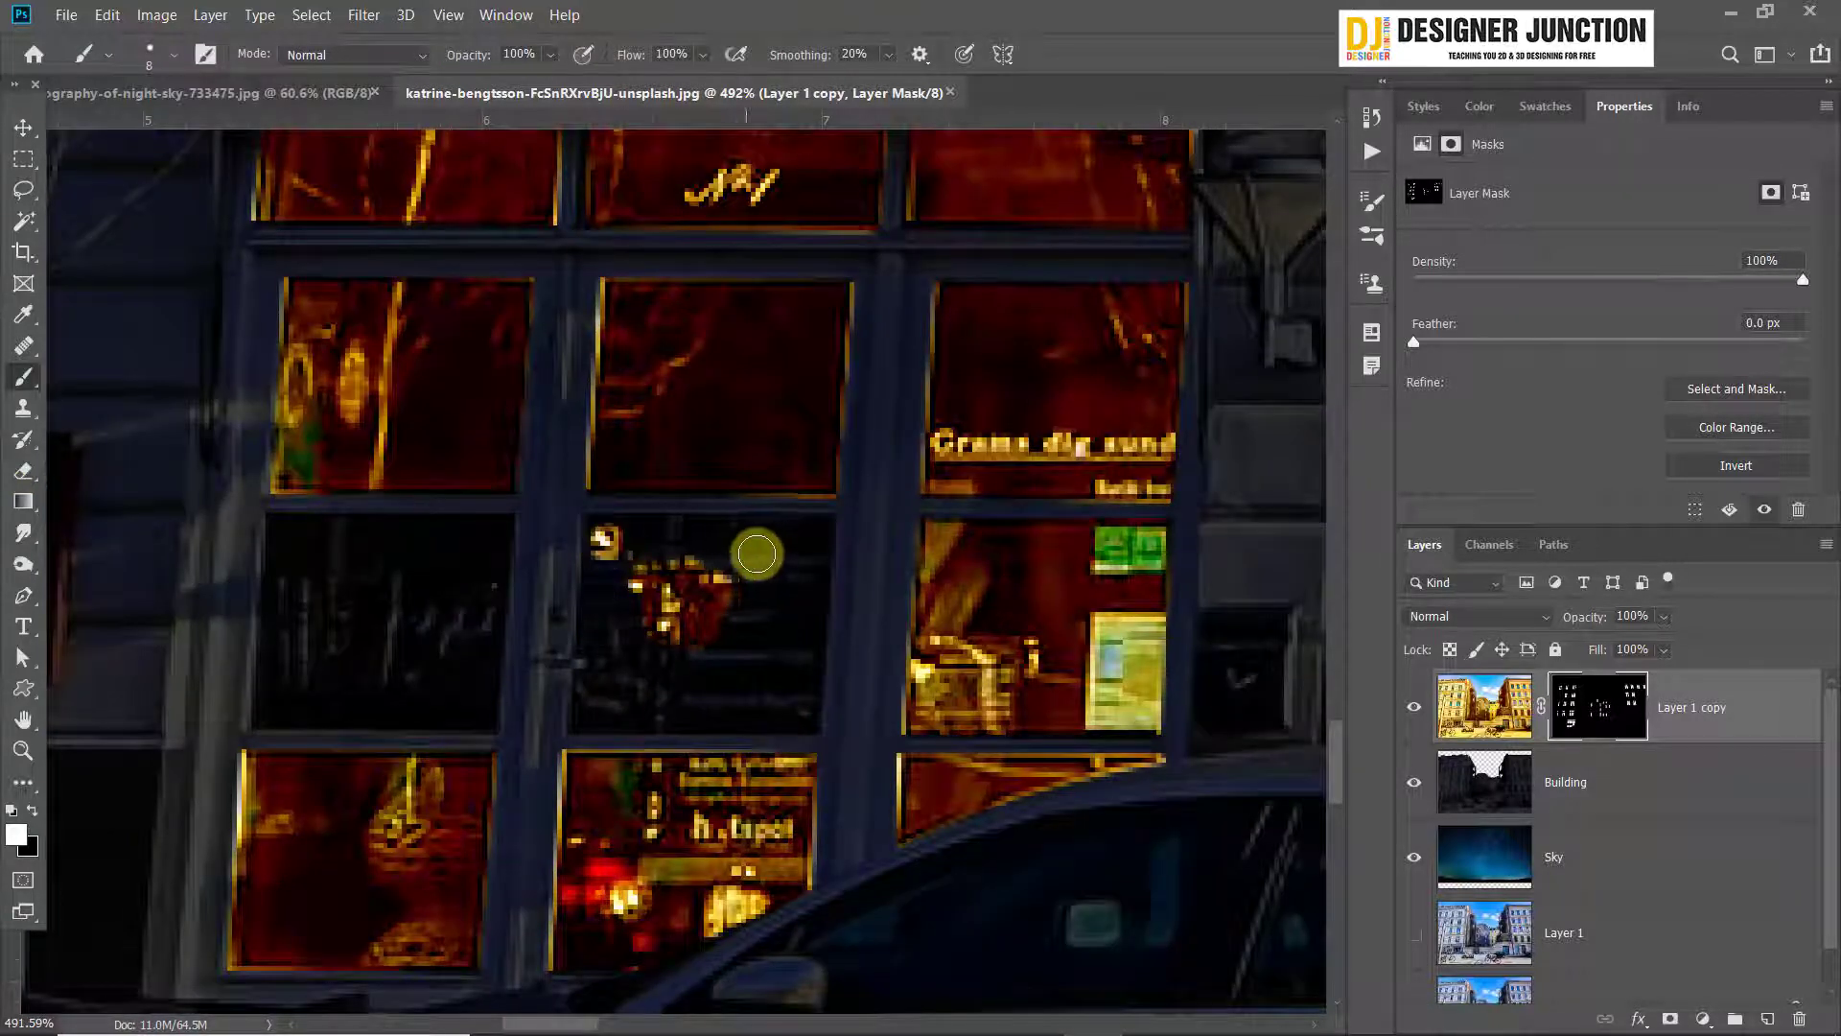
{"action": "mouse_move", "coordinate": [804, 539]}
{"action": "left_mouse_down"}
{"action": "mouse_move", "coordinate": [789, 676]}
{"action": "mouse_move", "coordinate": [805, 716]}
{"action": "mouse_move", "coordinate": [594, 720]}
{"action": "mouse_move", "coordinate": [602, 550]}
{"action": "mouse_move", "coordinate": [623, 584]}
{"action": "mouse_move", "coordinate": [617, 676]}
{"action": "mouse_move", "coordinate": [781, 644]}
{"action": "mouse_move", "coordinate": [763, 699]}
{"action": "mouse_move", "coordinate": [623, 691]}
{"action": "mouse_move", "coordinate": [573, 662]}
{"action": "left_mouse_up"}
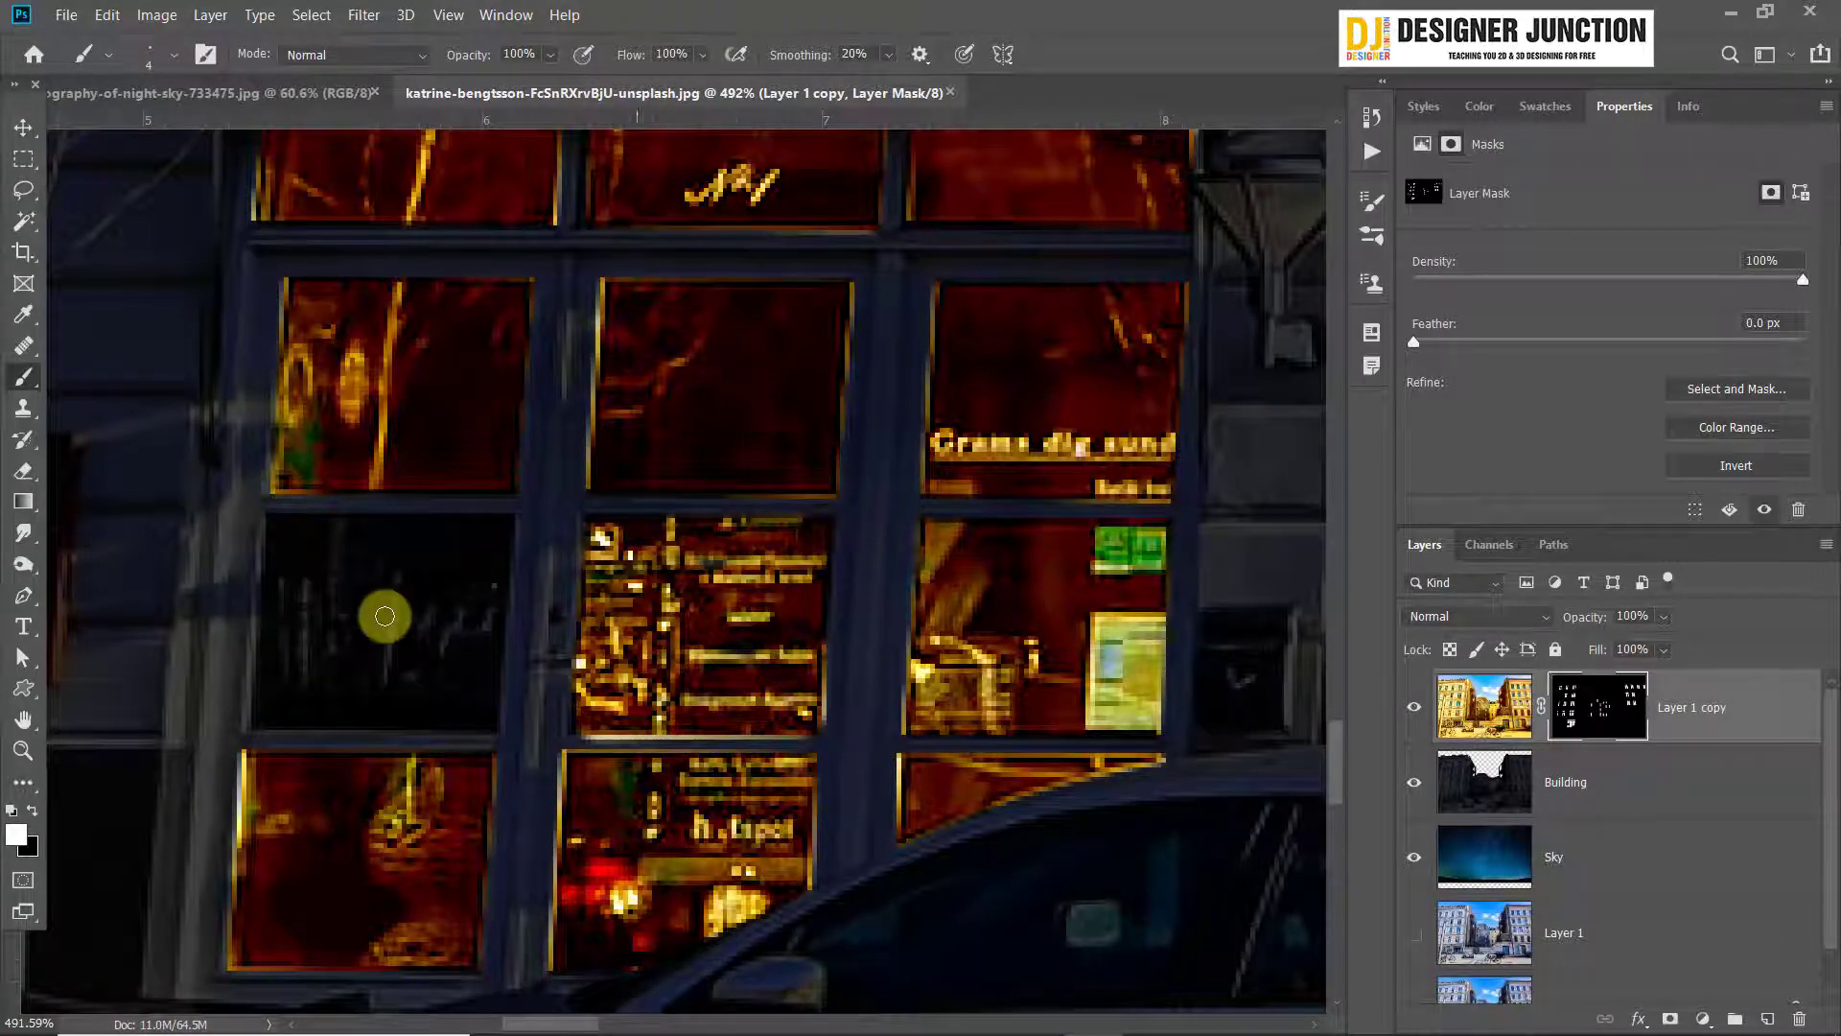
{"action": "mouse_move", "coordinate": [275, 518]}
{"action": "left_mouse_down"}
{"action": "mouse_move", "coordinate": [514, 522]}
{"action": "mouse_move", "coordinate": [496, 715]}
{"action": "left_mouse_up"}
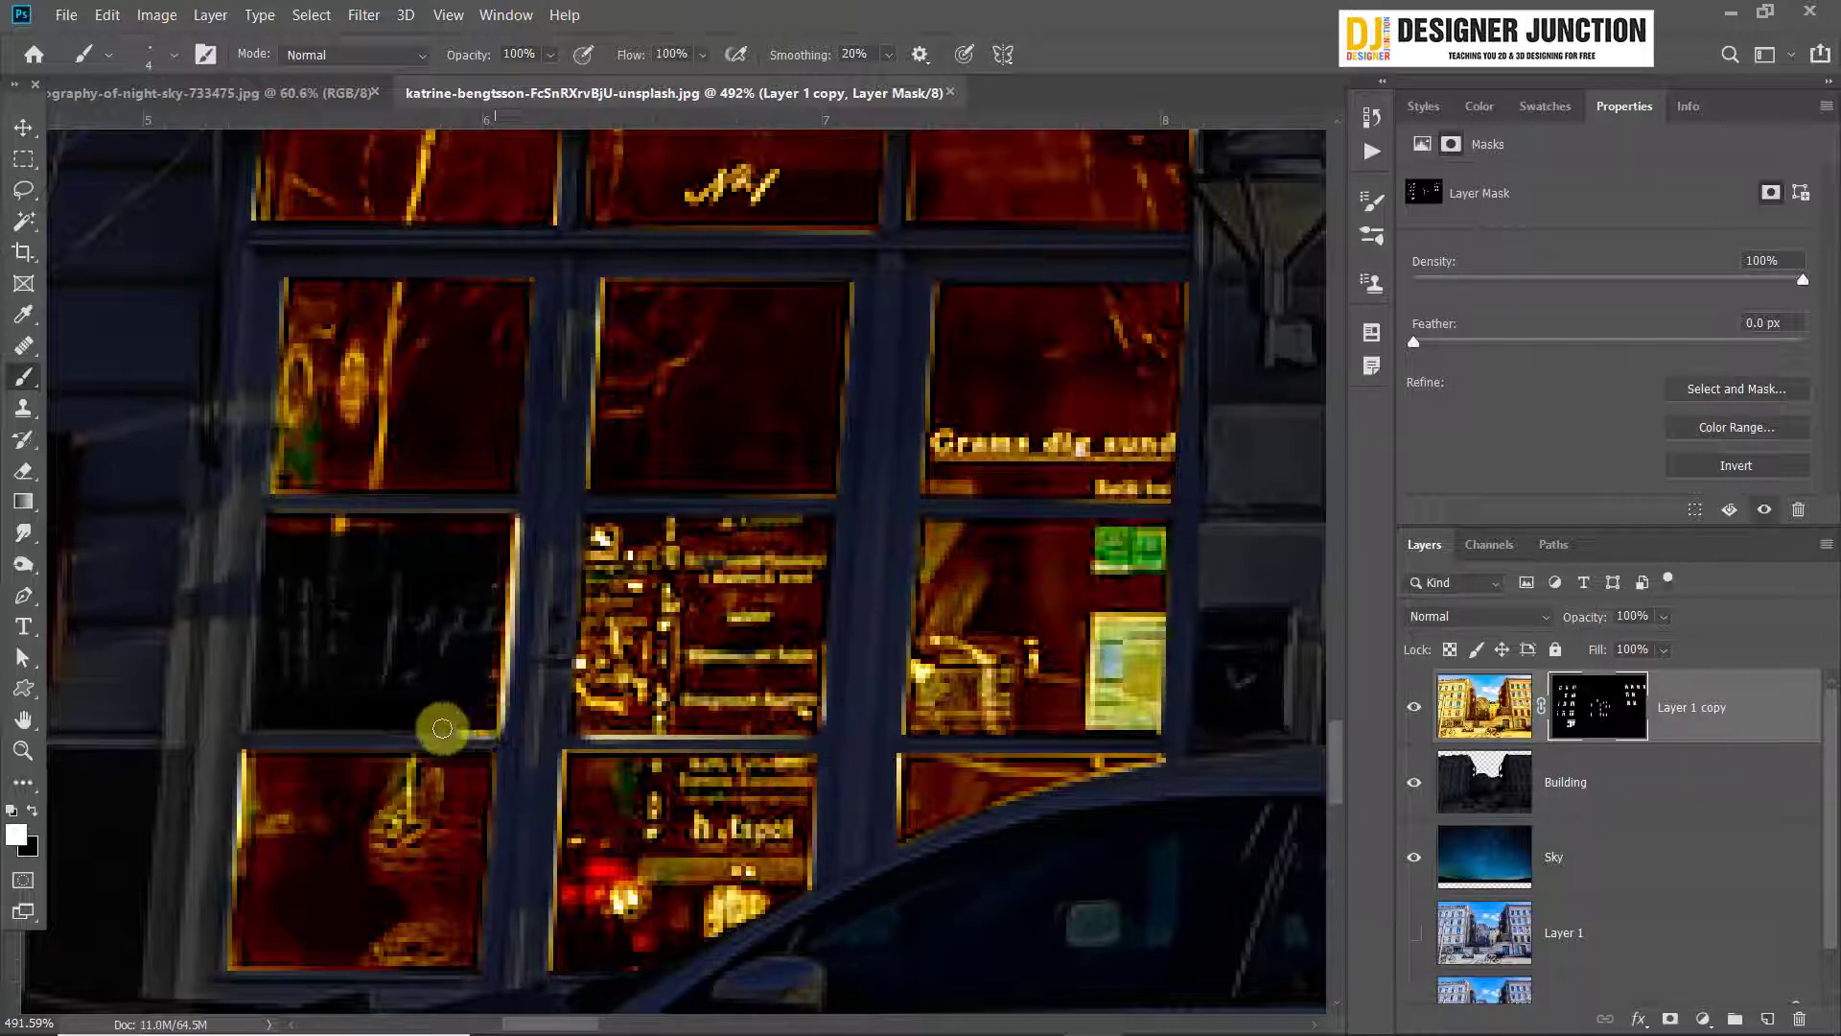
{"action": "mouse_move", "coordinate": [443, 728]}
{"action": "left_mouse_down"}
{"action": "mouse_move", "coordinate": [249, 726]}
{"action": "mouse_move", "coordinate": [264, 522]}
{"action": "mouse_move", "coordinate": [378, 535]}
{"action": "mouse_move", "coordinate": [317, 556]}
{"action": "mouse_move", "coordinate": [348, 606]}
{"action": "mouse_move", "coordinate": [448, 619]}
{"action": "mouse_move", "coordinate": [428, 632]}
{"action": "mouse_move", "coordinate": [427, 598]}
{"action": "mouse_move", "coordinate": [361, 647]}
{"action": "mouse_move", "coordinate": [297, 596]}
{"action": "mouse_move", "coordinate": [291, 643]}
{"action": "mouse_move", "coordinate": [224, 694]}
{"action": "left_mouse_up"}
{"action": "mouse_move", "coordinate": [211, 605]}
{"action": "left_mouse_down"}
{"action": "mouse_move", "coordinate": [235, 661]}
{"action": "mouse_move", "coordinate": [289, 623]}
{"action": "mouse_move", "coordinate": [272, 701]}
{"action": "mouse_move", "coordinate": [470, 701]}
{"action": "mouse_move", "coordinate": [310, 706]}
{"action": "mouse_move", "coordinate": [333, 653]}
{"action": "mouse_move", "coordinate": [417, 650]}
{"action": "mouse_move", "coordinate": [446, 564]}
{"action": "mouse_move", "coordinate": [416, 537]}
{"action": "mouse_move", "coordinate": [490, 540]}
{"action": "mouse_move", "coordinate": [490, 694]}
{"action": "mouse_move", "coordinate": [436, 630]}
{"action": "mouse_move", "coordinate": [338, 592]}
{"action": "left_mouse_up"}
Examine the café front, the whole street scene and the right building's dark windows for areas still unlit
{"action": "scroll", "coordinate": [820, 720], "scroll_direction": "down", "scroll_amount": 2}
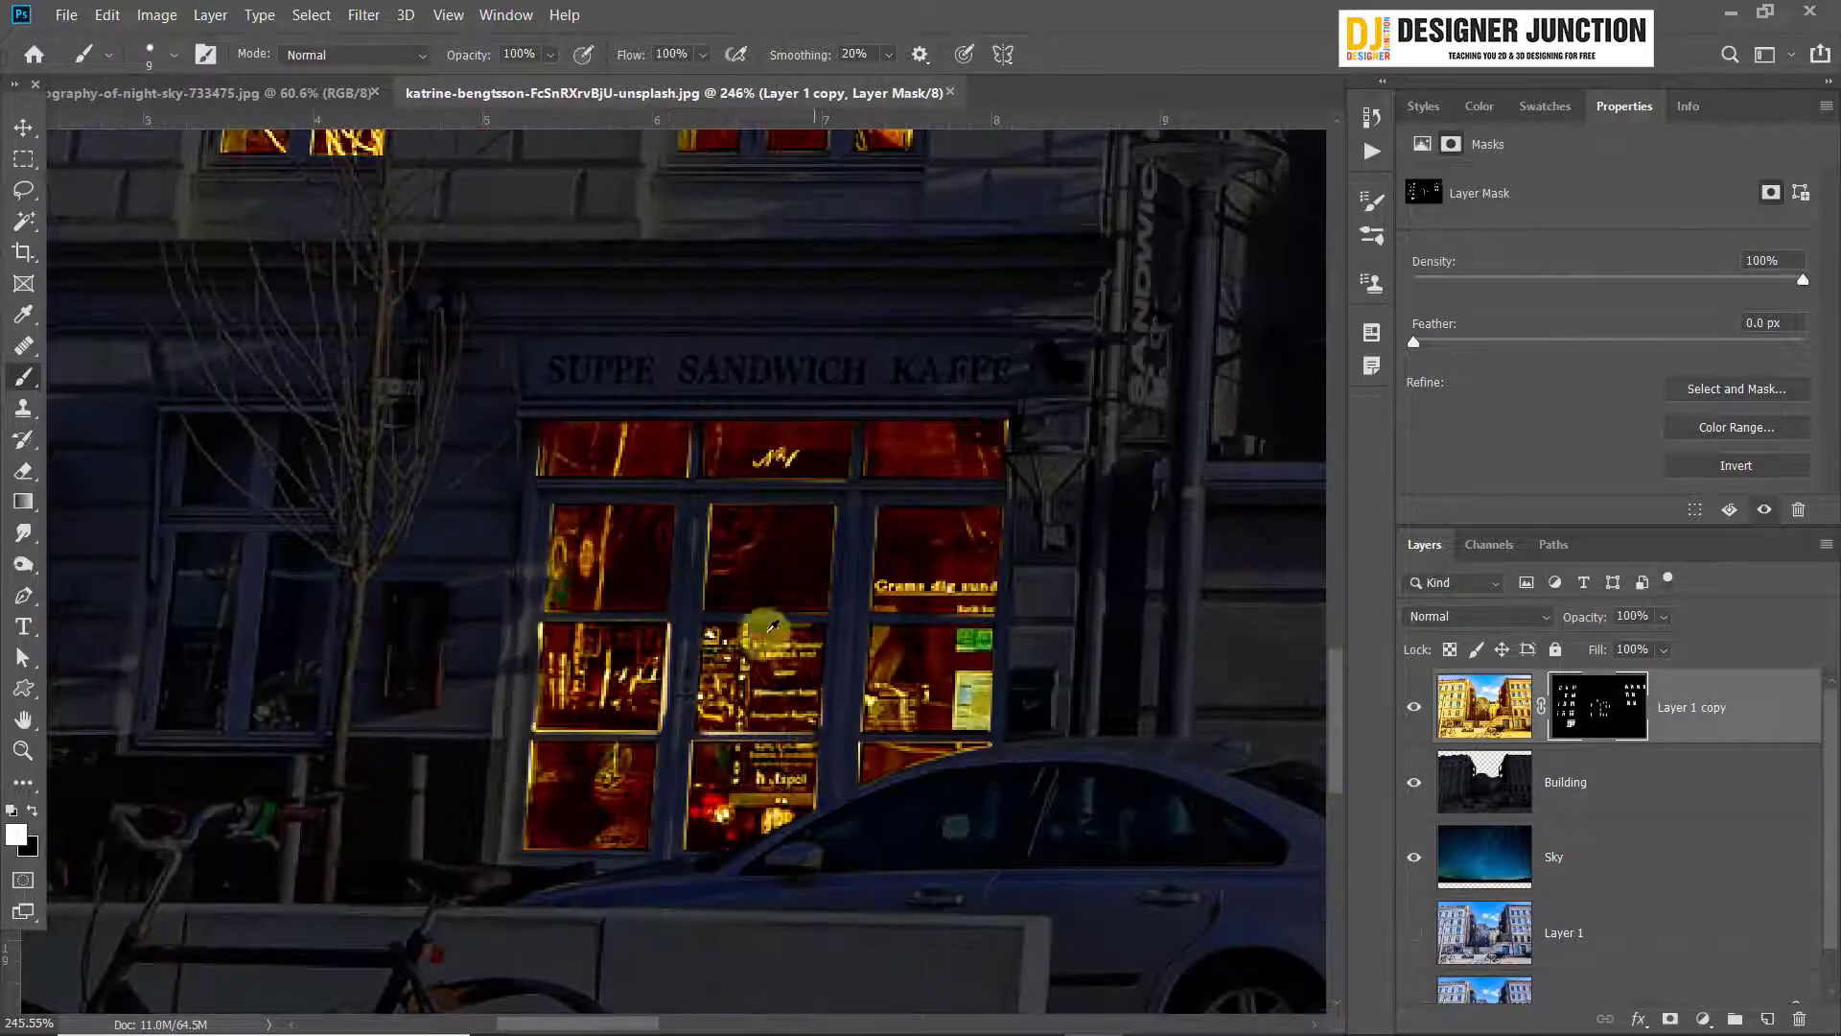
{"action": "scroll", "coordinate": [798, 665], "scroll_direction": "down", "scroll_amount": 3}
{"action": "scroll", "coordinate": [329, 658], "scroll_direction": "up", "scroll_amount": 3}
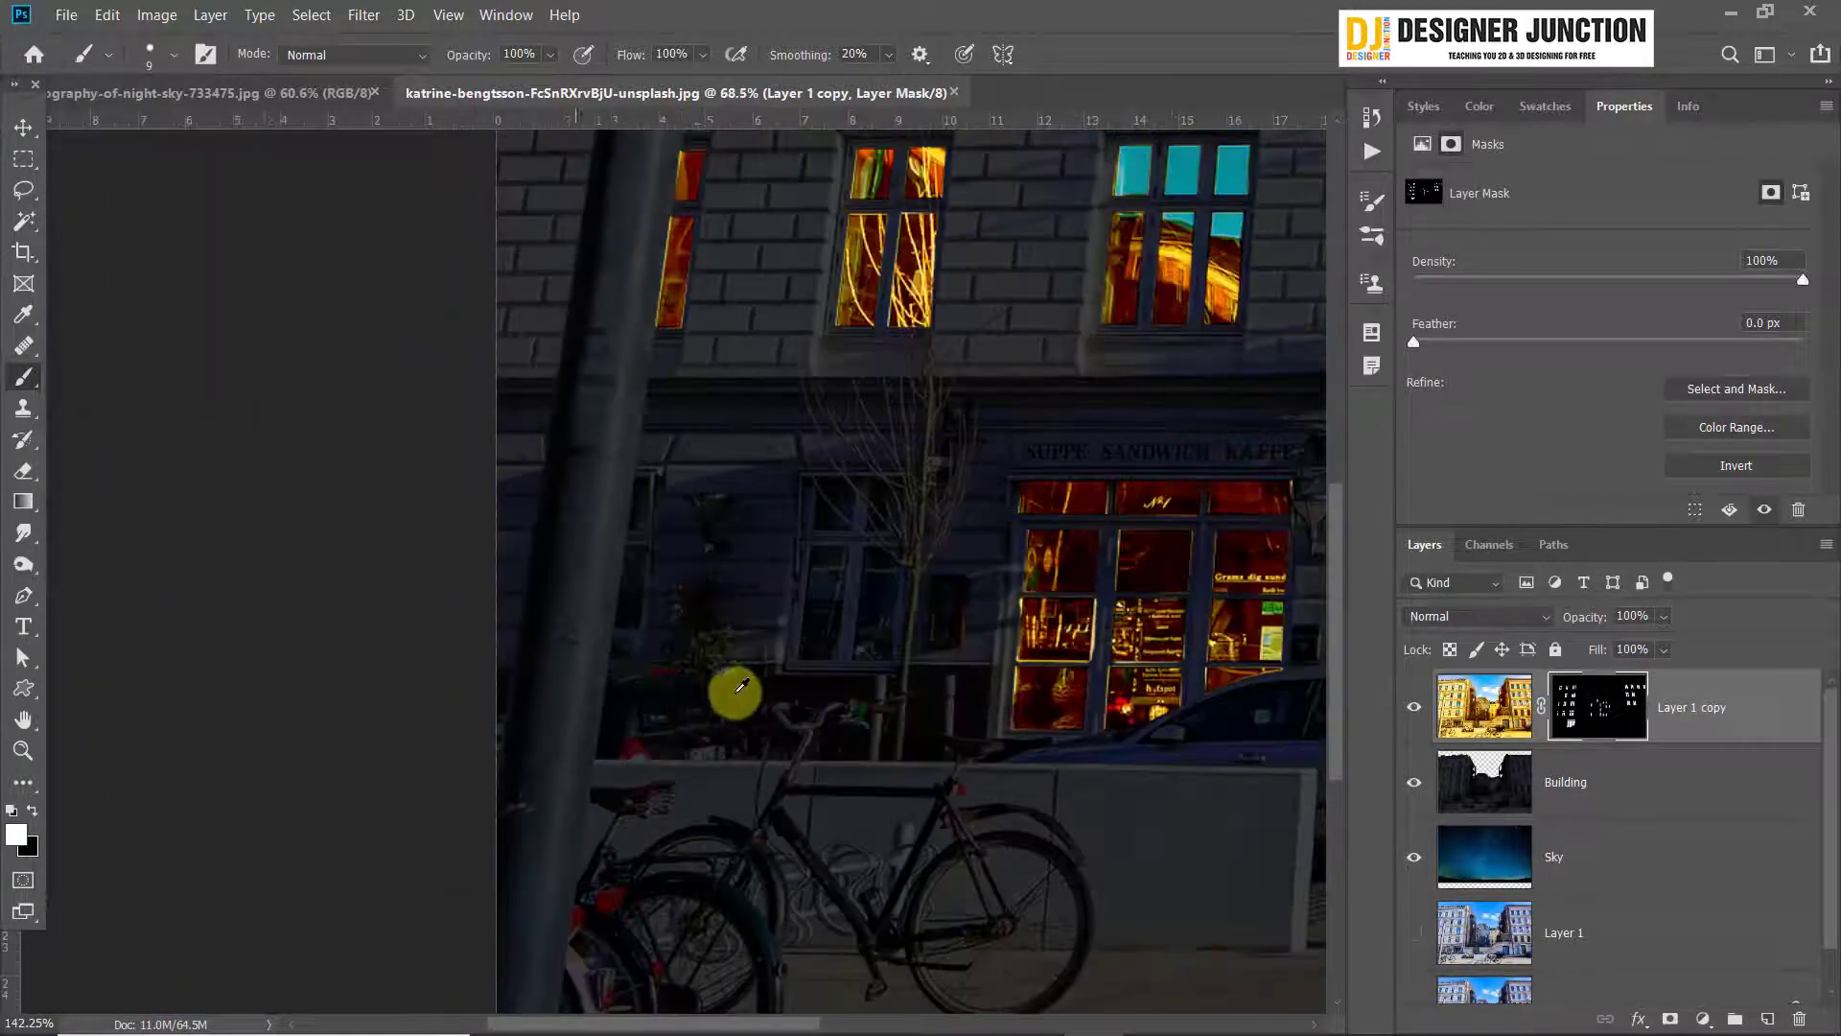
{"action": "scroll", "coordinate": [410, 732], "scroll_direction": "down", "scroll_amount": 4}
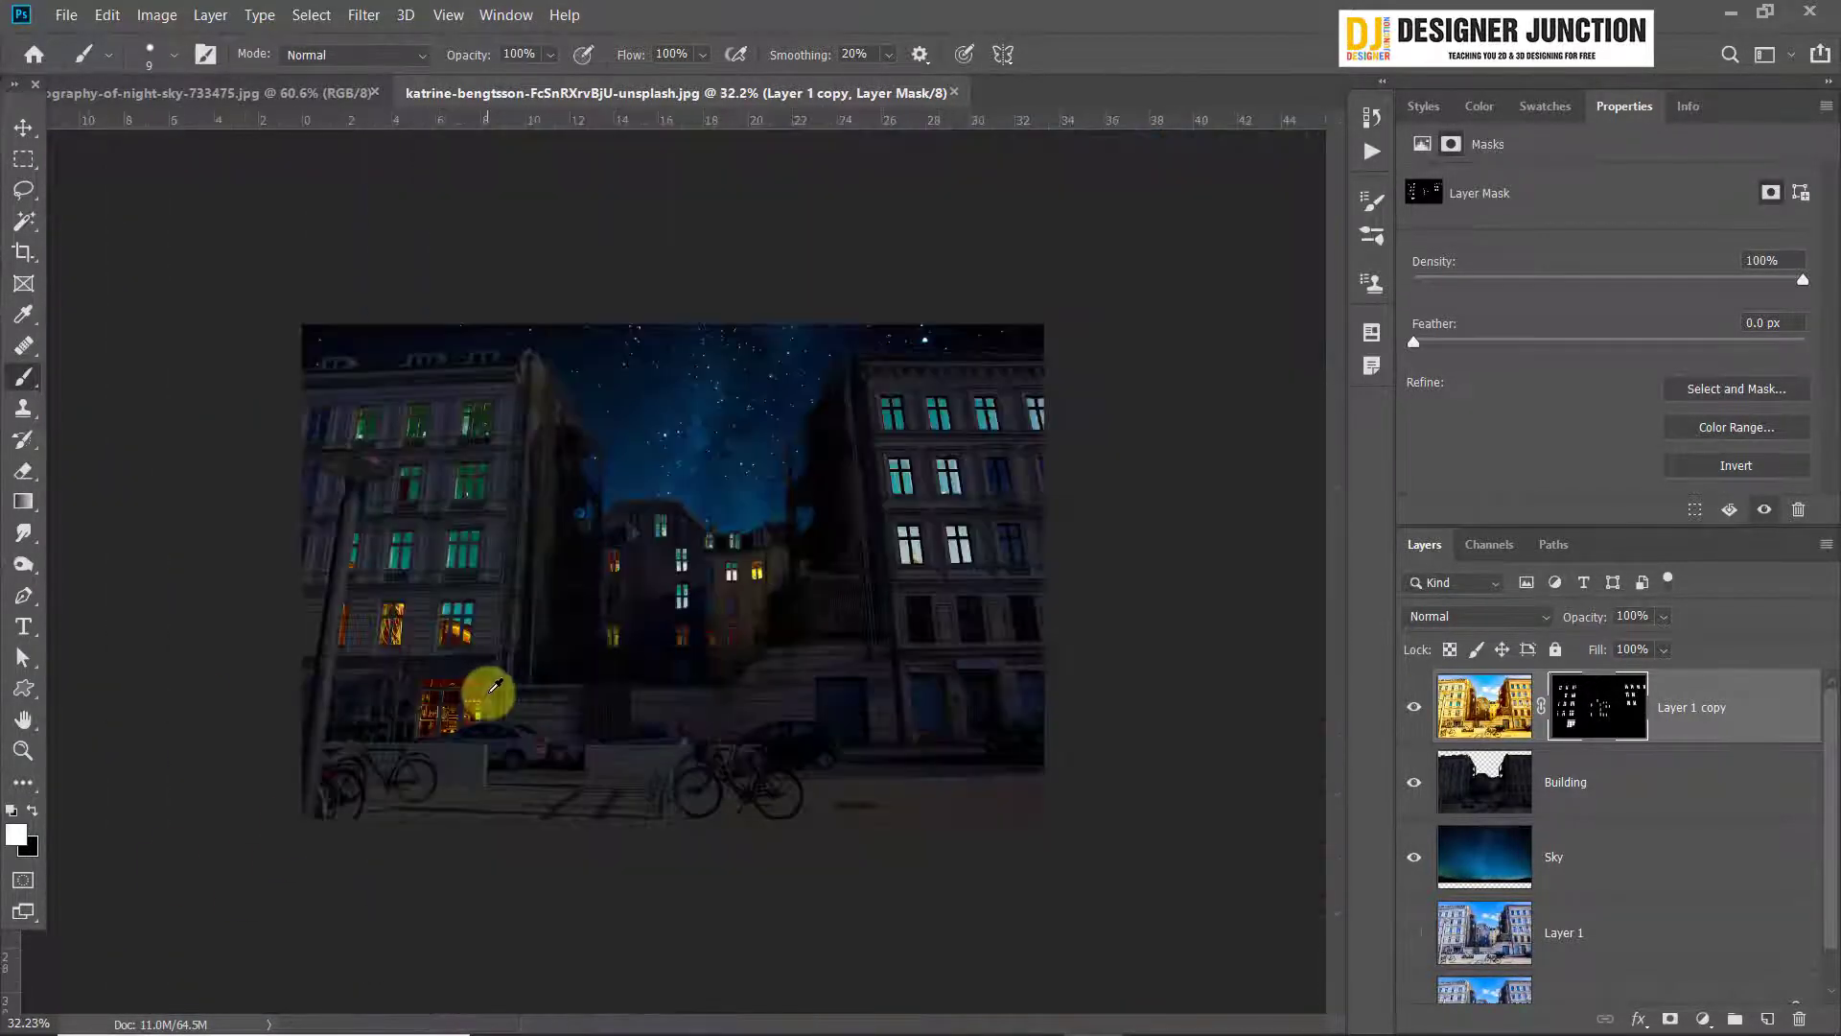
{"action": "scroll", "coordinate": [1131, 681], "scroll_direction": "up", "scroll_amount": 4}
{"action": "scroll", "coordinate": [1204, 668], "scroll_direction": "up", "scroll_amount": 2}
{"action": "scroll", "coordinate": [740, 662], "scroll_direction": "up", "scroll_amount": 1}
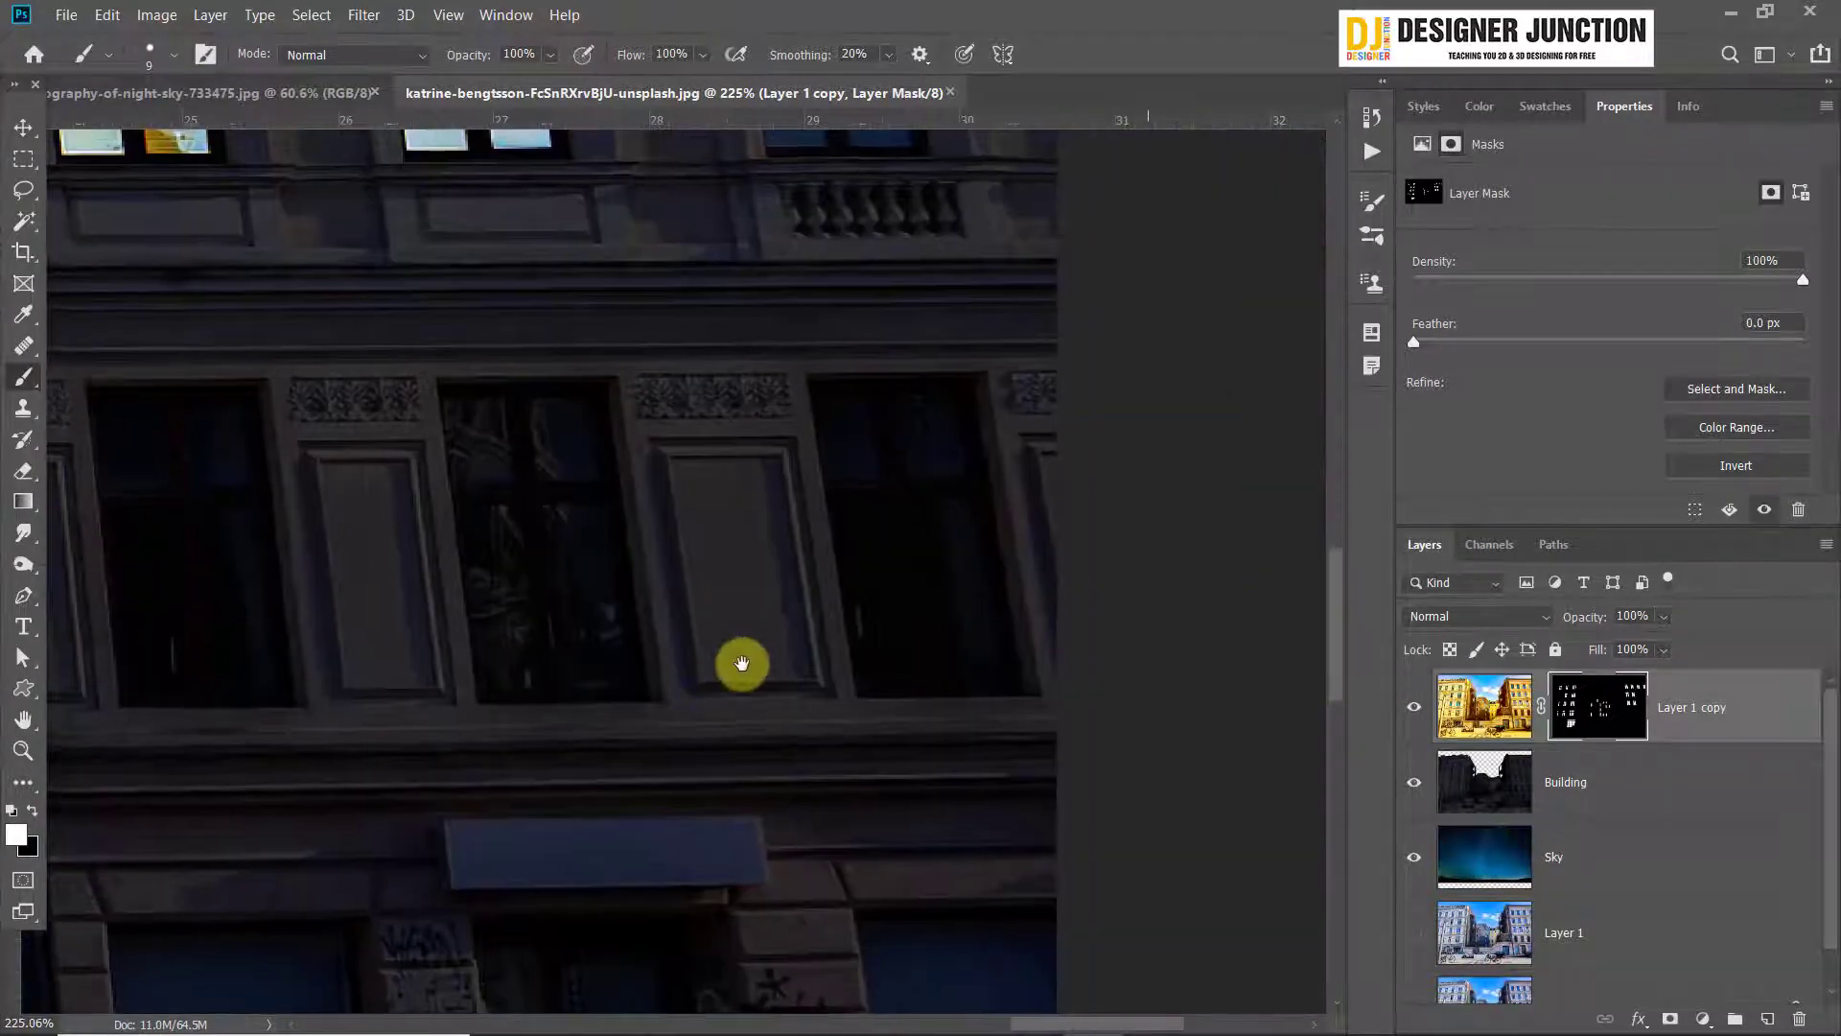
{"action": "scroll", "coordinate": [601, 534], "scroll_direction": "up", "scroll_amount": 2}
{"action": "scroll", "coordinate": [781, 679], "scroll_direction": "down", "scroll_amount": 8}
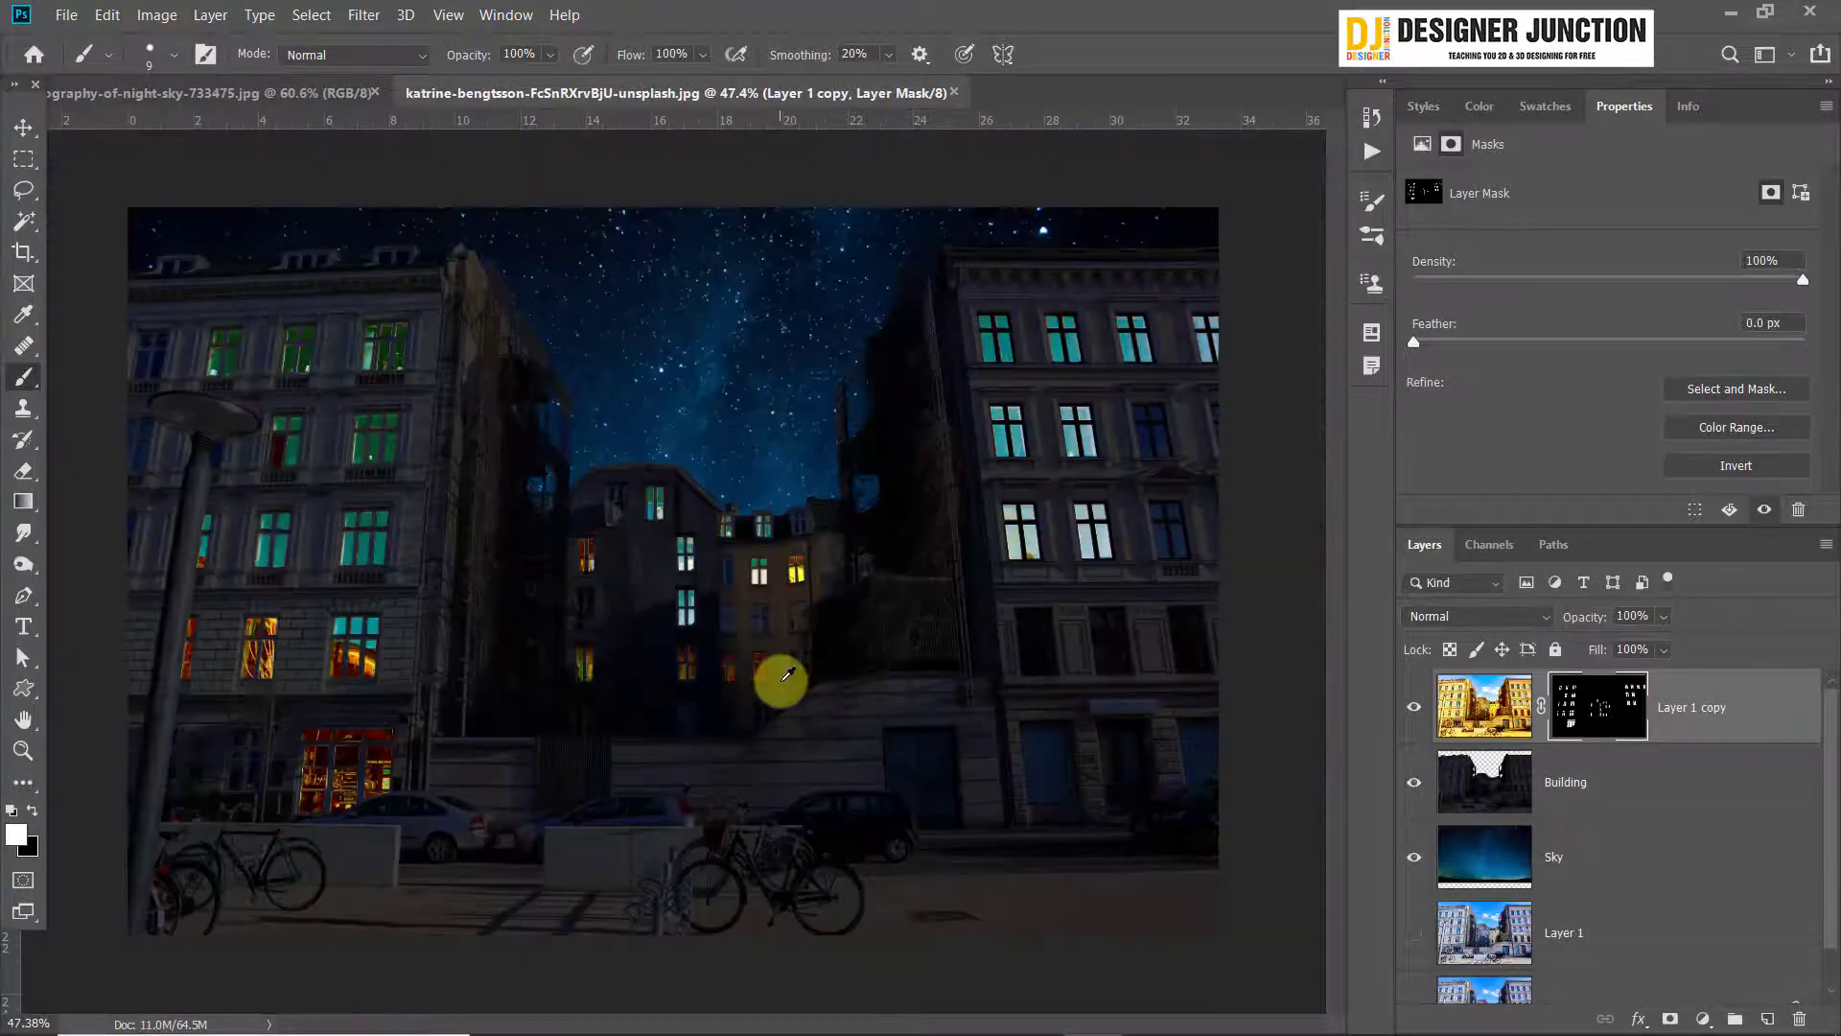
{"action": "scroll", "coordinate": [782, 679], "scroll_direction": "down", "scroll_amount": 1}
Try to light the street lamp head by painting white on the mask with a size 45 brush, and undo the stroke
{"action": "scroll", "coordinate": [243, 399], "scroll_direction": "up", "scroll_amount": 4}
{"action": "left_click_drag", "start_coordinate": [213, 378], "coordinate": [498, 316]}
{"action": "left_click_drag", "start_coordinate": [413, 358], "coordinate": [464, 361]}
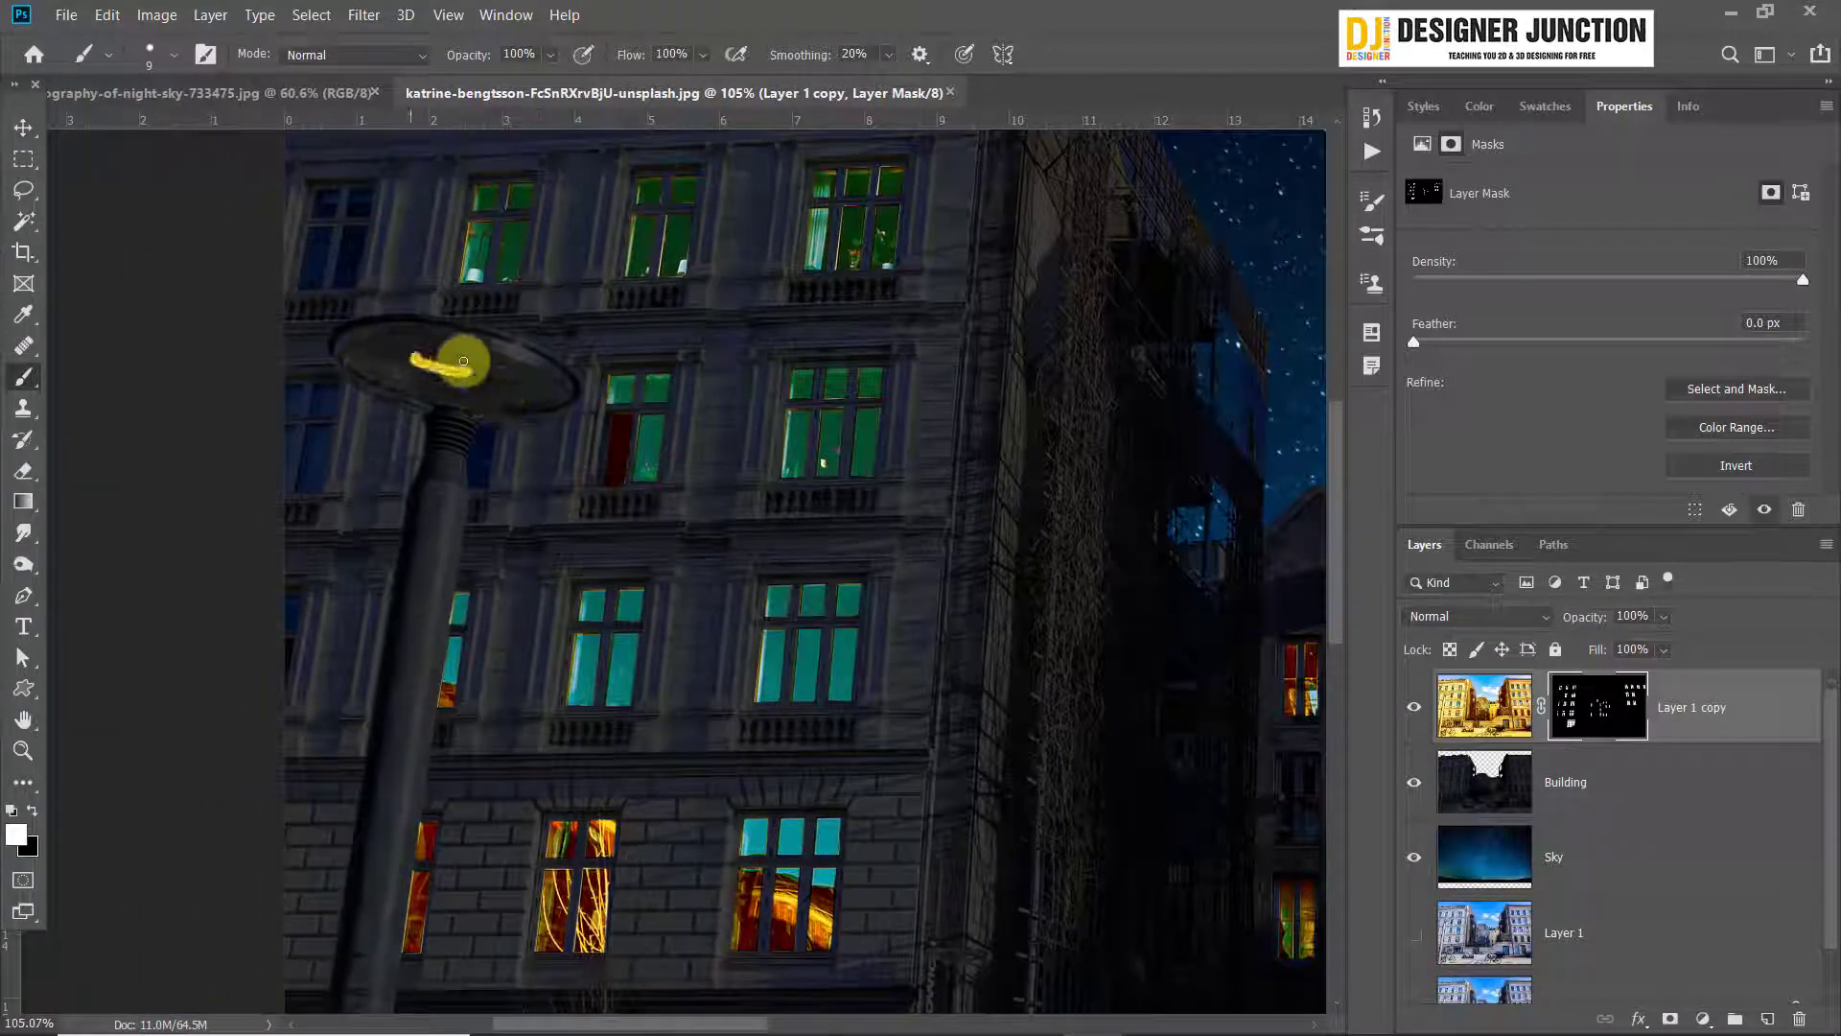
{"action": "key", "text": "bracketright"}
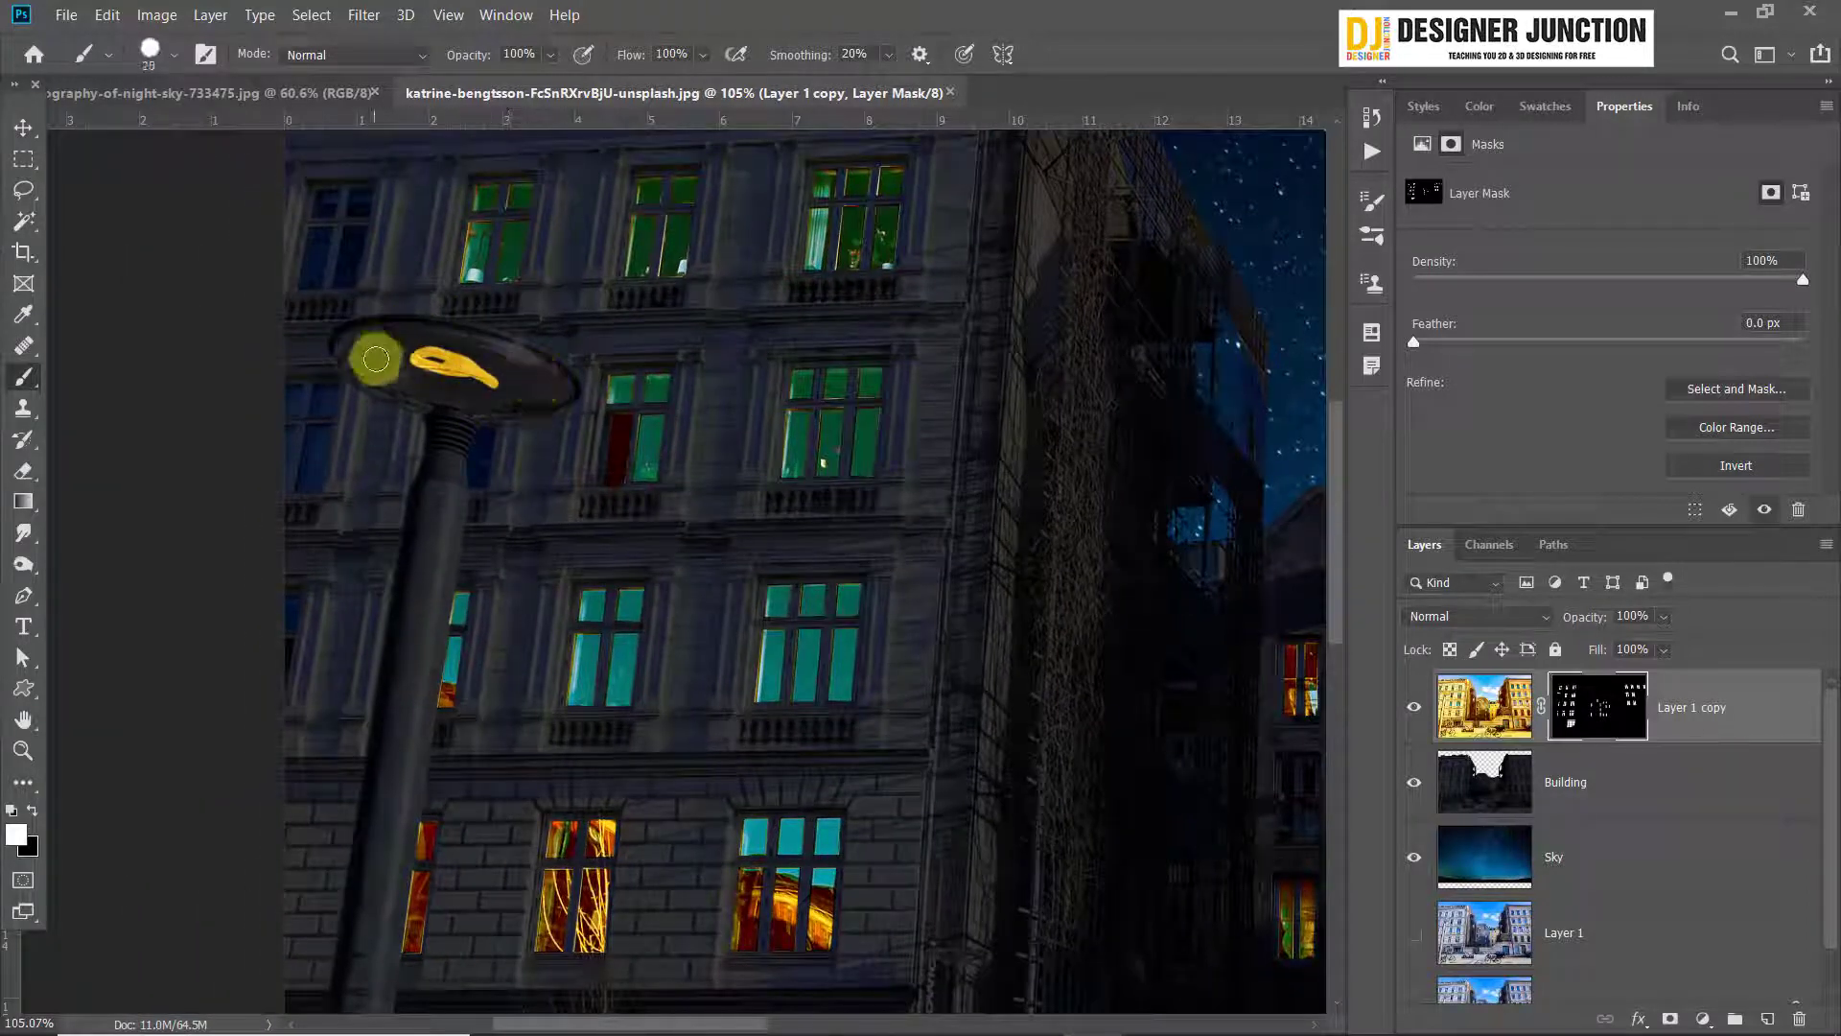
{"action": "left_click_drag", "start_coordinate": [360, 354], "coordinate": [476, 367]}
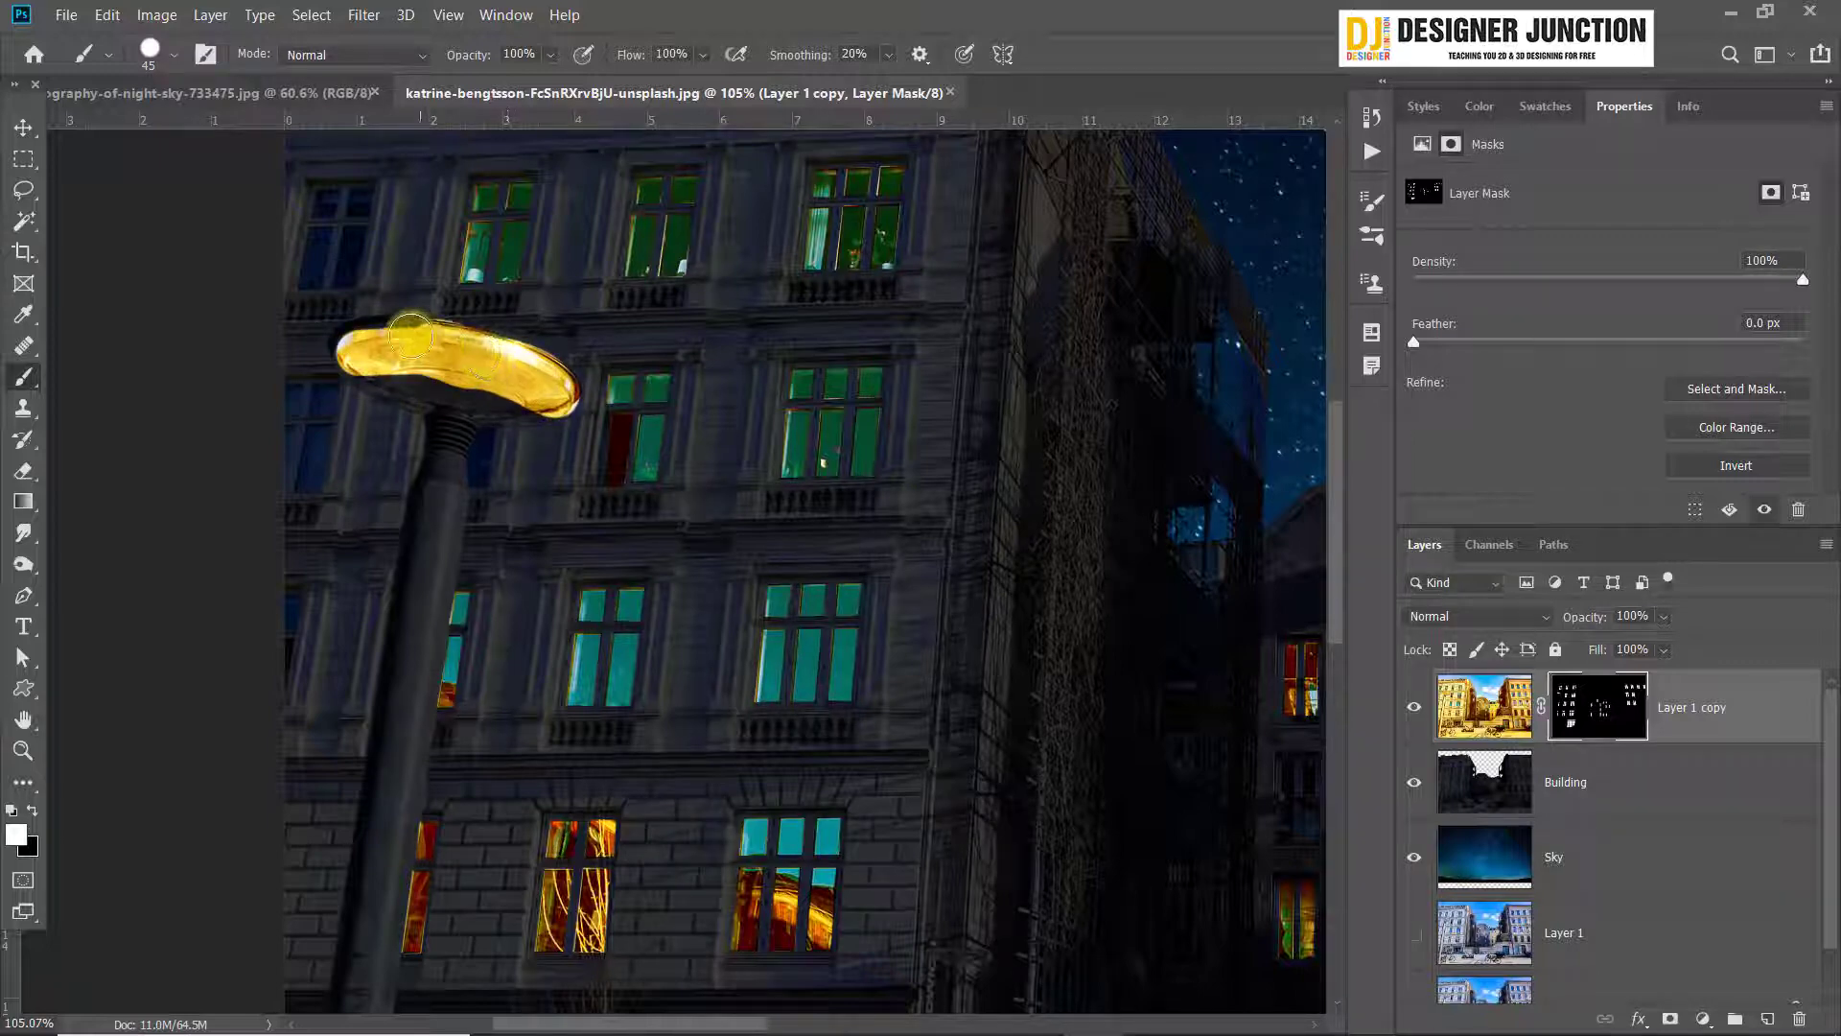
{"action": "key", "text": "ctrl+z"}
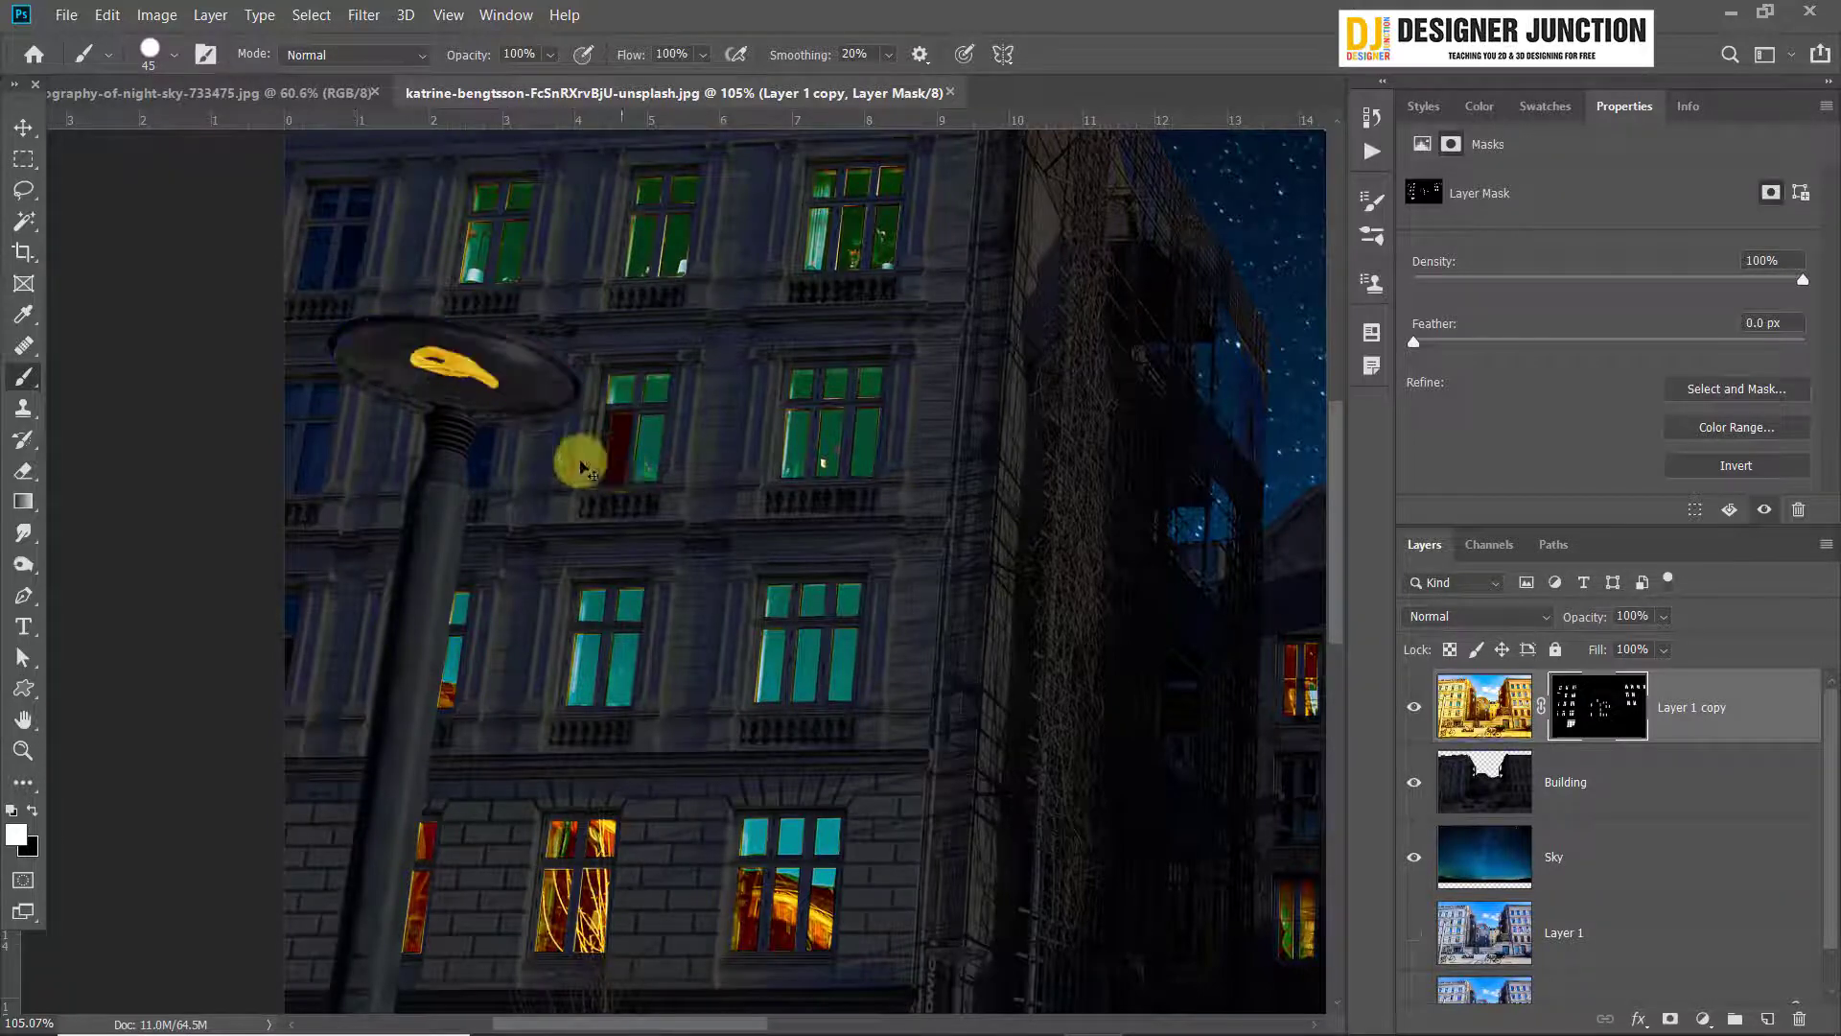
Paint the whole underside of the street lamp head white on the Layer 1 copy mask and clean up the lamp's neck in black
{"action": "scroll", "coordinate": [413, 369], "scroll_direction": "up", "scroll_amount": 5}
{"action": "mouse_move", "coordinate": [411, 330]}
{"action": "left_mouse_down"}
{"action": "mouse_move", "coordinate": [582, 360]}
{"action": "mouse_move", "coordinate": [451, 317]}
{"action": "mouse_move", "coordinate": [521, 302]}
{"action": "mouse_move", "coordinate": [605, 321]}
{"action": "mouse_move", "coordinate": [757, 403]}
{"action": "mouse_move", "coordinate": [748, 378]}
{"action": "mouse_move", "coordinate": [678, 362]}
{"action": "mouse_move", "coordinate": [760, 399]}
{"action": "mouse_move", "coordinate": [418, 374]}
{"action": "mouse_move", "coordinate": [259, 317]}
{"action": "mouse_move", "coordinate": [247, 329]}
{"action": "mouse_move", "coordinate": [383, 274]}
{"action": "mouse_move", "coordinate": [526, 329]}
{"action": "mouse_move", "coordinate": [411, 288]}
{"action": "mouse_move", "coordinate": [480, 300]}
{"action": "mouse_move", "coordinate": [391, 349]}
{"action": "mouse_move", "coordinate": [277, 328]}
{"action": "mouse_move", "coordinate": [326, 379]}
{"action": "mouse_move", "coordinate": [277, 359]}
{"action": "mouse_move", "coordinate": [499, 433]}
{"action": "mouse_move", "coordinate": [559, 437]}
{"action": "mouse_move", "coordinate": [617, 412]}
{"action": "mouse_move", "coordinate": [750, 432]}
{"action": "mouse_move", "coordinate": [579, 423]}
{"action": "mouse_move", "coordinate": [780, 436]}
{"action": "mouse_move", "coordinate": [545, 431]}
{"action": "mouse_move", "coordinate": [493, 410]}
{"action": "mouse_move", "coordinate": [501, 567]}
{"action": "mouse_move", "coordinate": [478, 545]}
{"action": "left_mouse_up"}
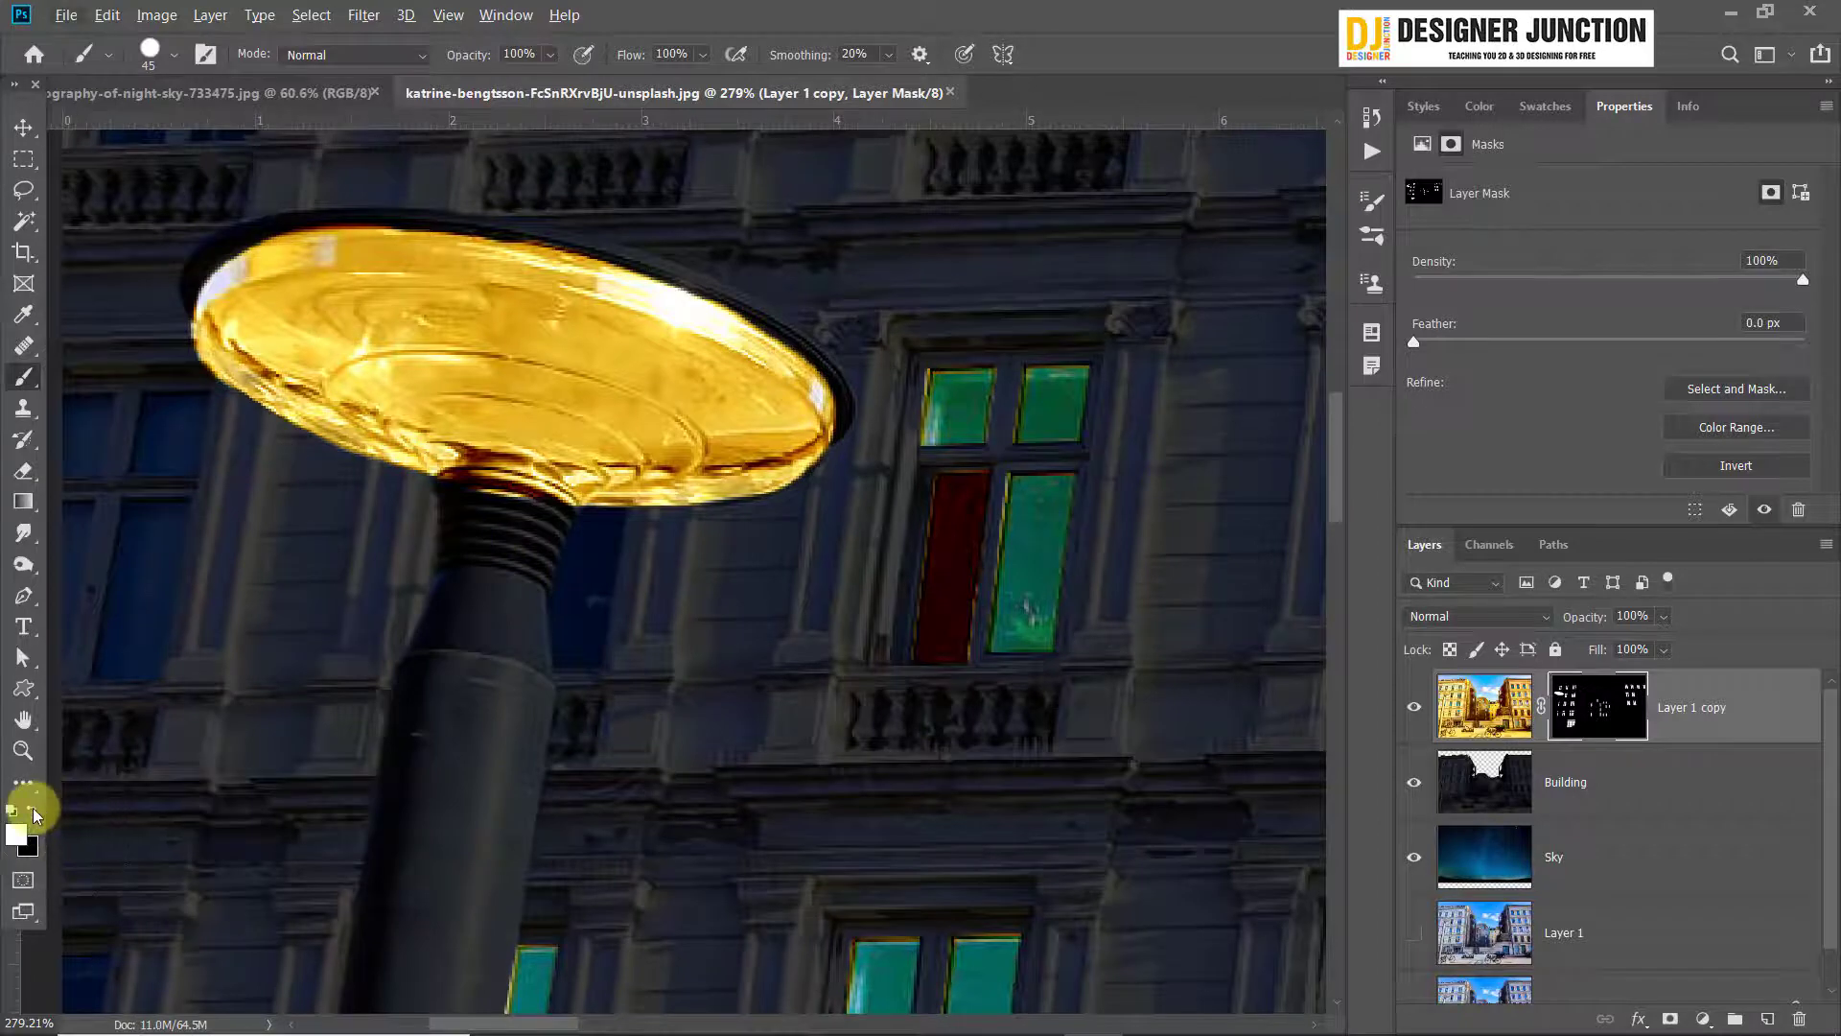
{"action": "mouse_move", "coordinate": [566, 596]}
{"action": "left_mouse_down"}
{"action": "mouse_move", "coordinate": [452, 542]}
{"action": "mouse_move", "coordinate": [544, 555]}
{"action": "mouse_move", "coordinate": [514, 531]}
{"action": "mouse_move", "coordinate": [458, 537]}
{"action": "mouse_move", "coordinate": [495, 531]}
{"action": "left_mouse_up"}
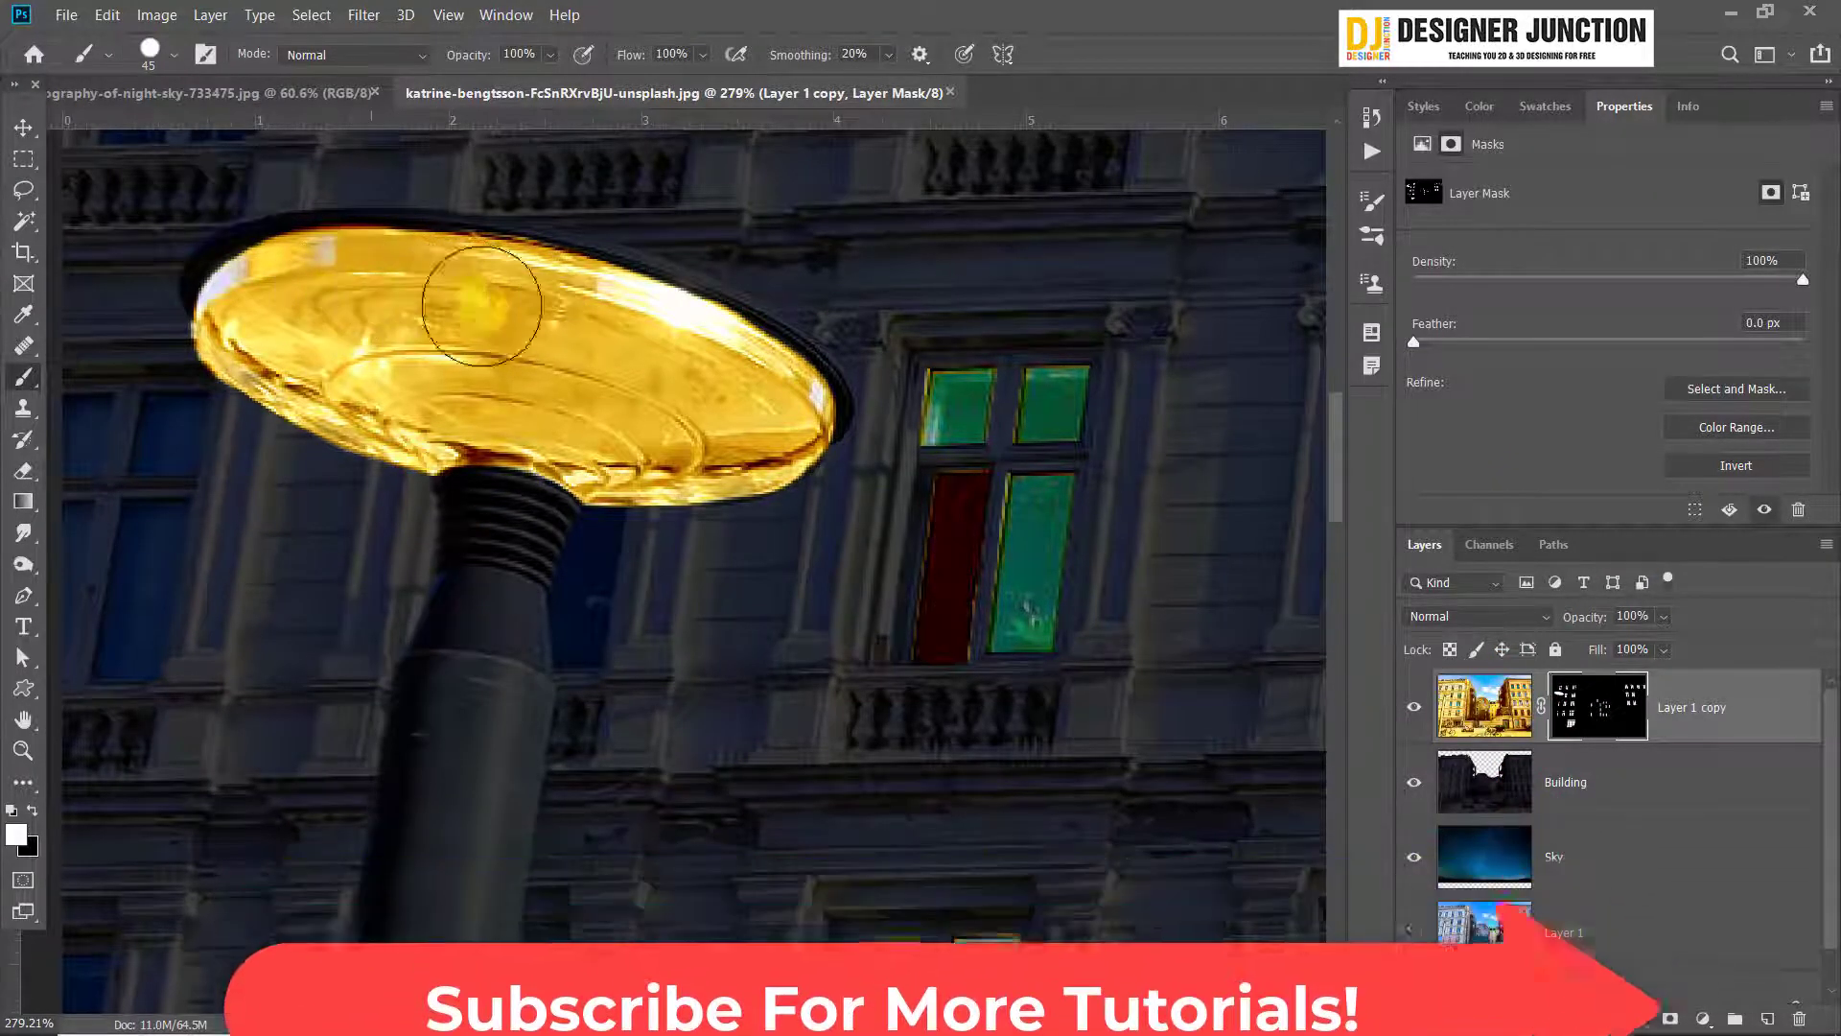
{"action": "scroll", "coordinate": [753, 624], "scroll_direction": "down", "scroll_amount": 5}
{"action": "scroll", "coordinate": [760, 638], "scroll_direction": "down", "scroll_amount": 5}
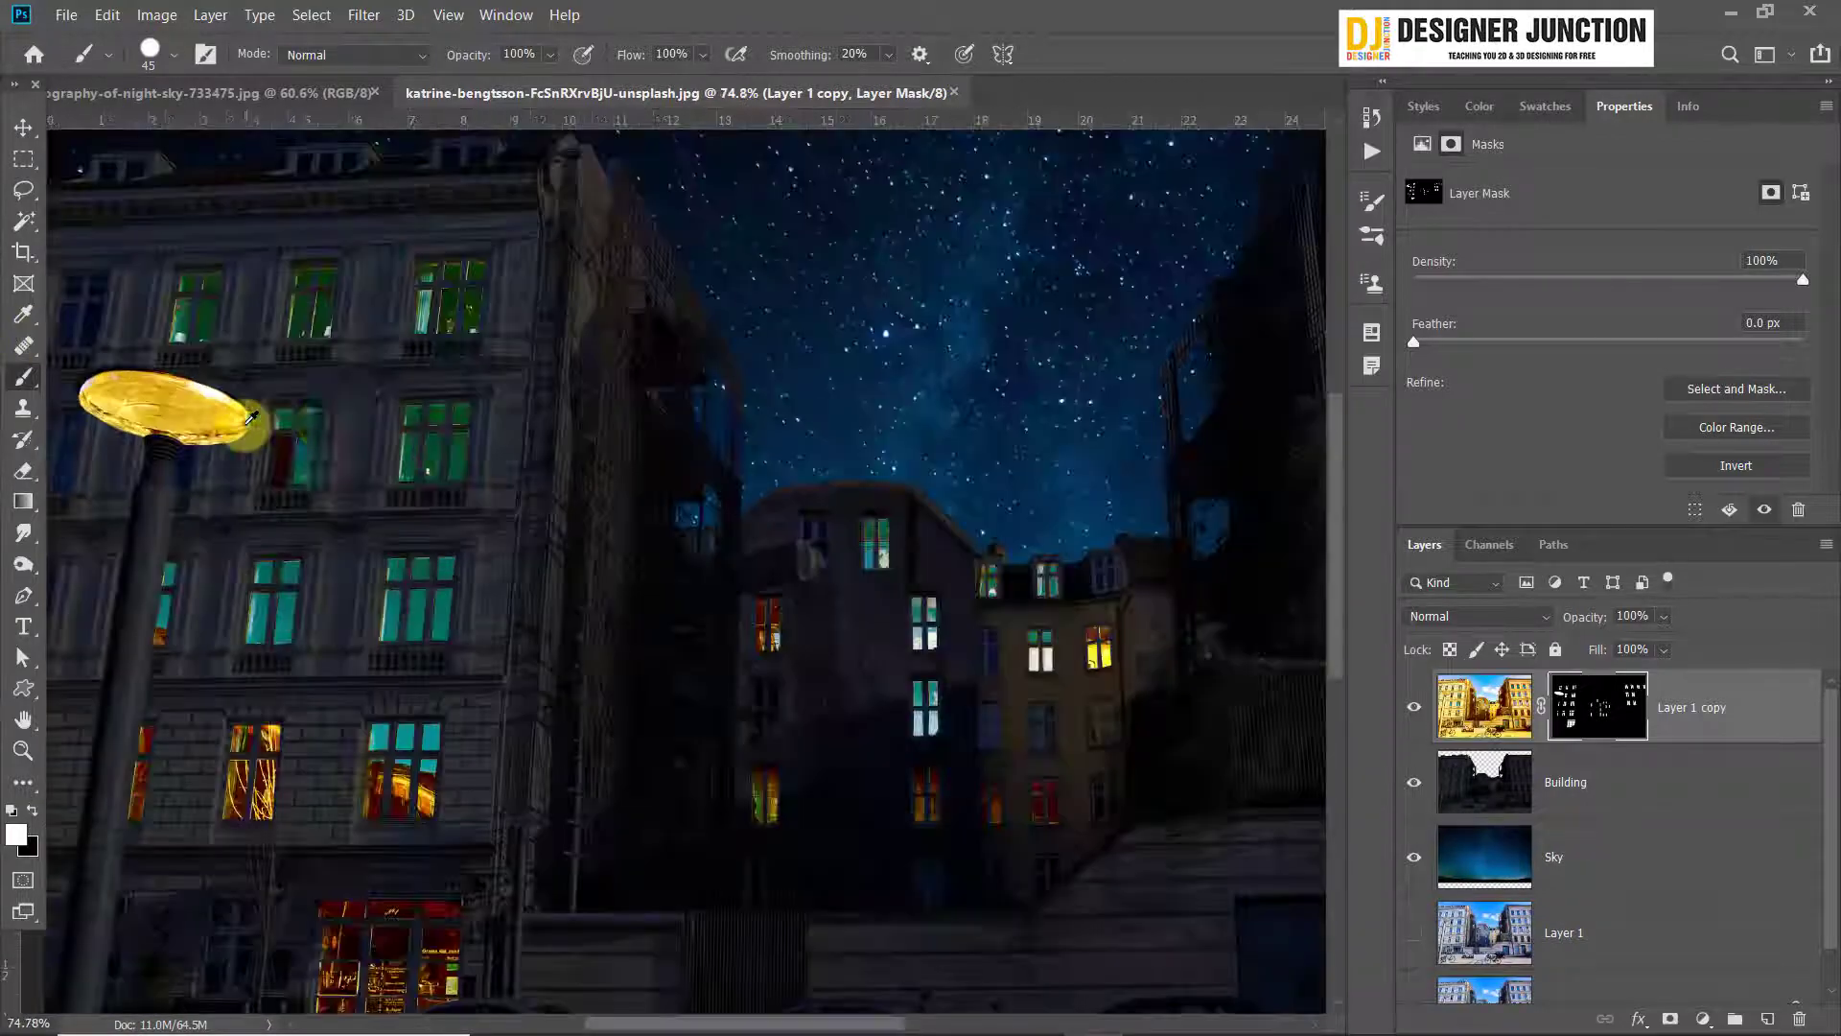
Try to light the wall beside the café sign around the wall lamp with a size 70 white brush, and undo the stroke
{"action": "scroll", "coordinate": [338, 533], "scroll_direction": "up", "scroll_amount": 5}
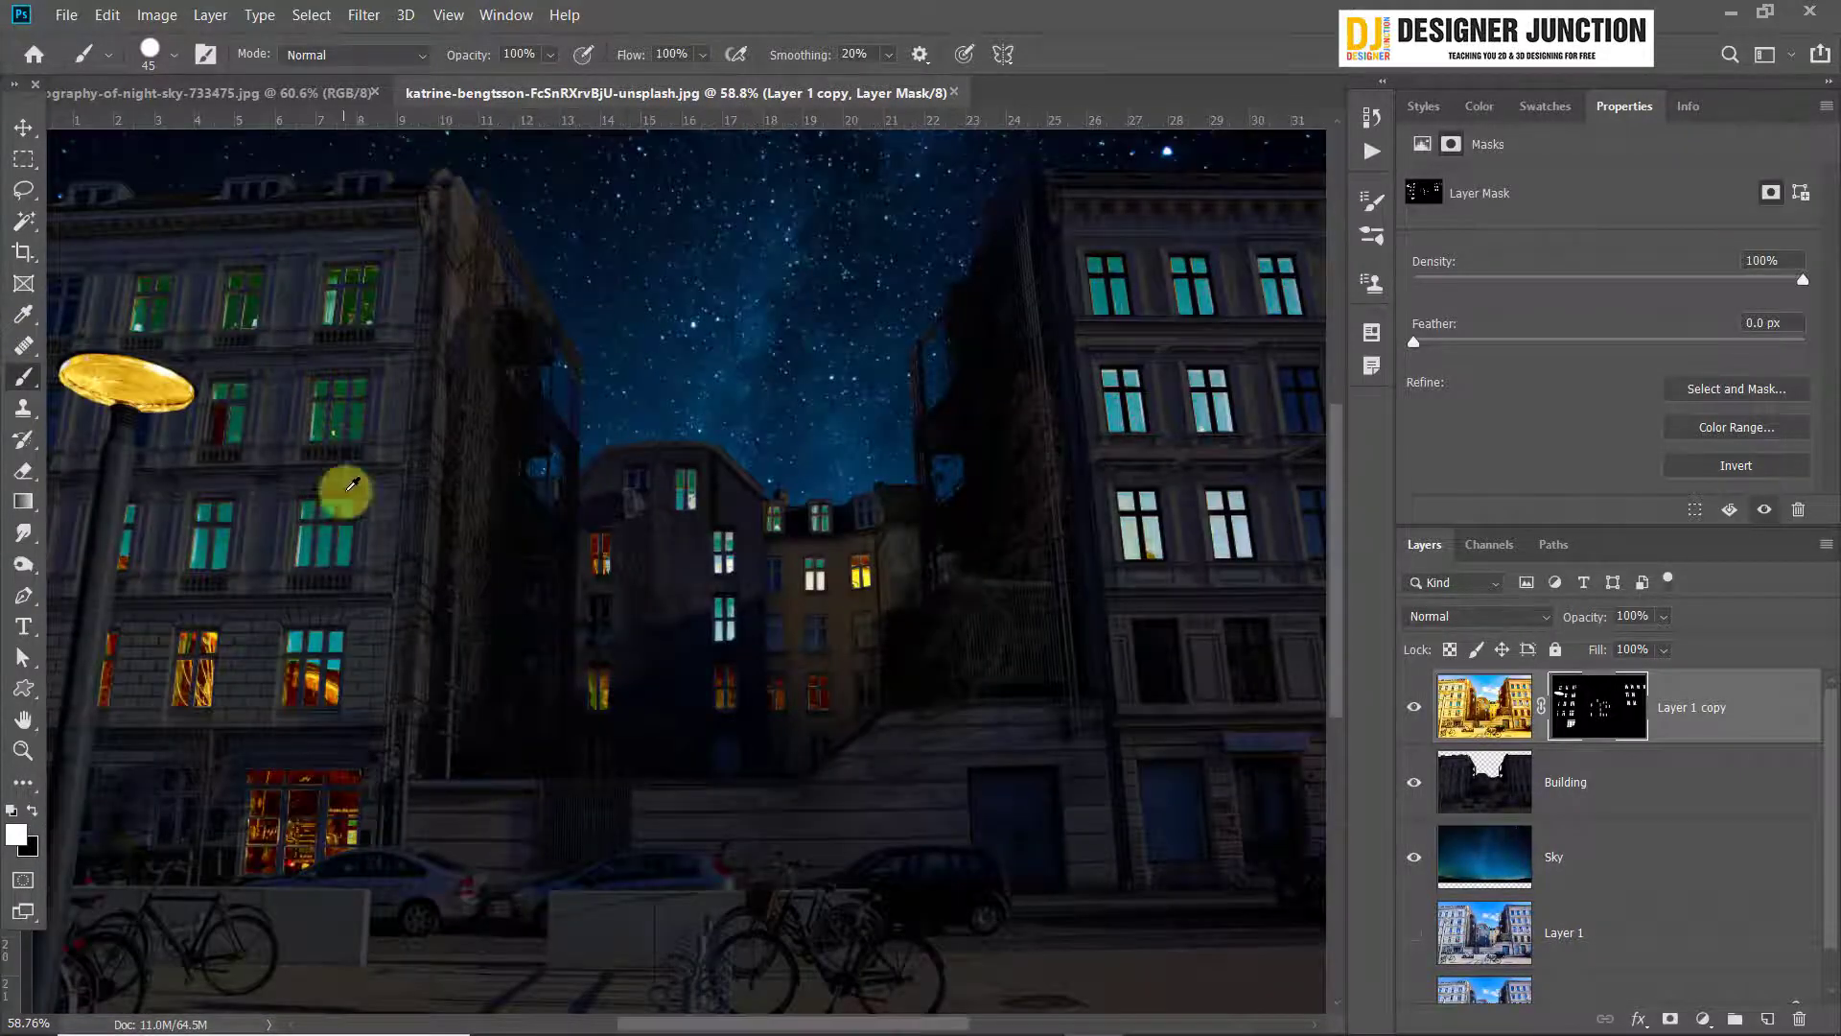
{"action": "scroll", "coordinate": [153, 825], "scroll_direction": "up", "scroll_amount": 5}
{"action": "left_click_drag", "start_coordinate": [408, 608], "coordinate": [242, 556]}
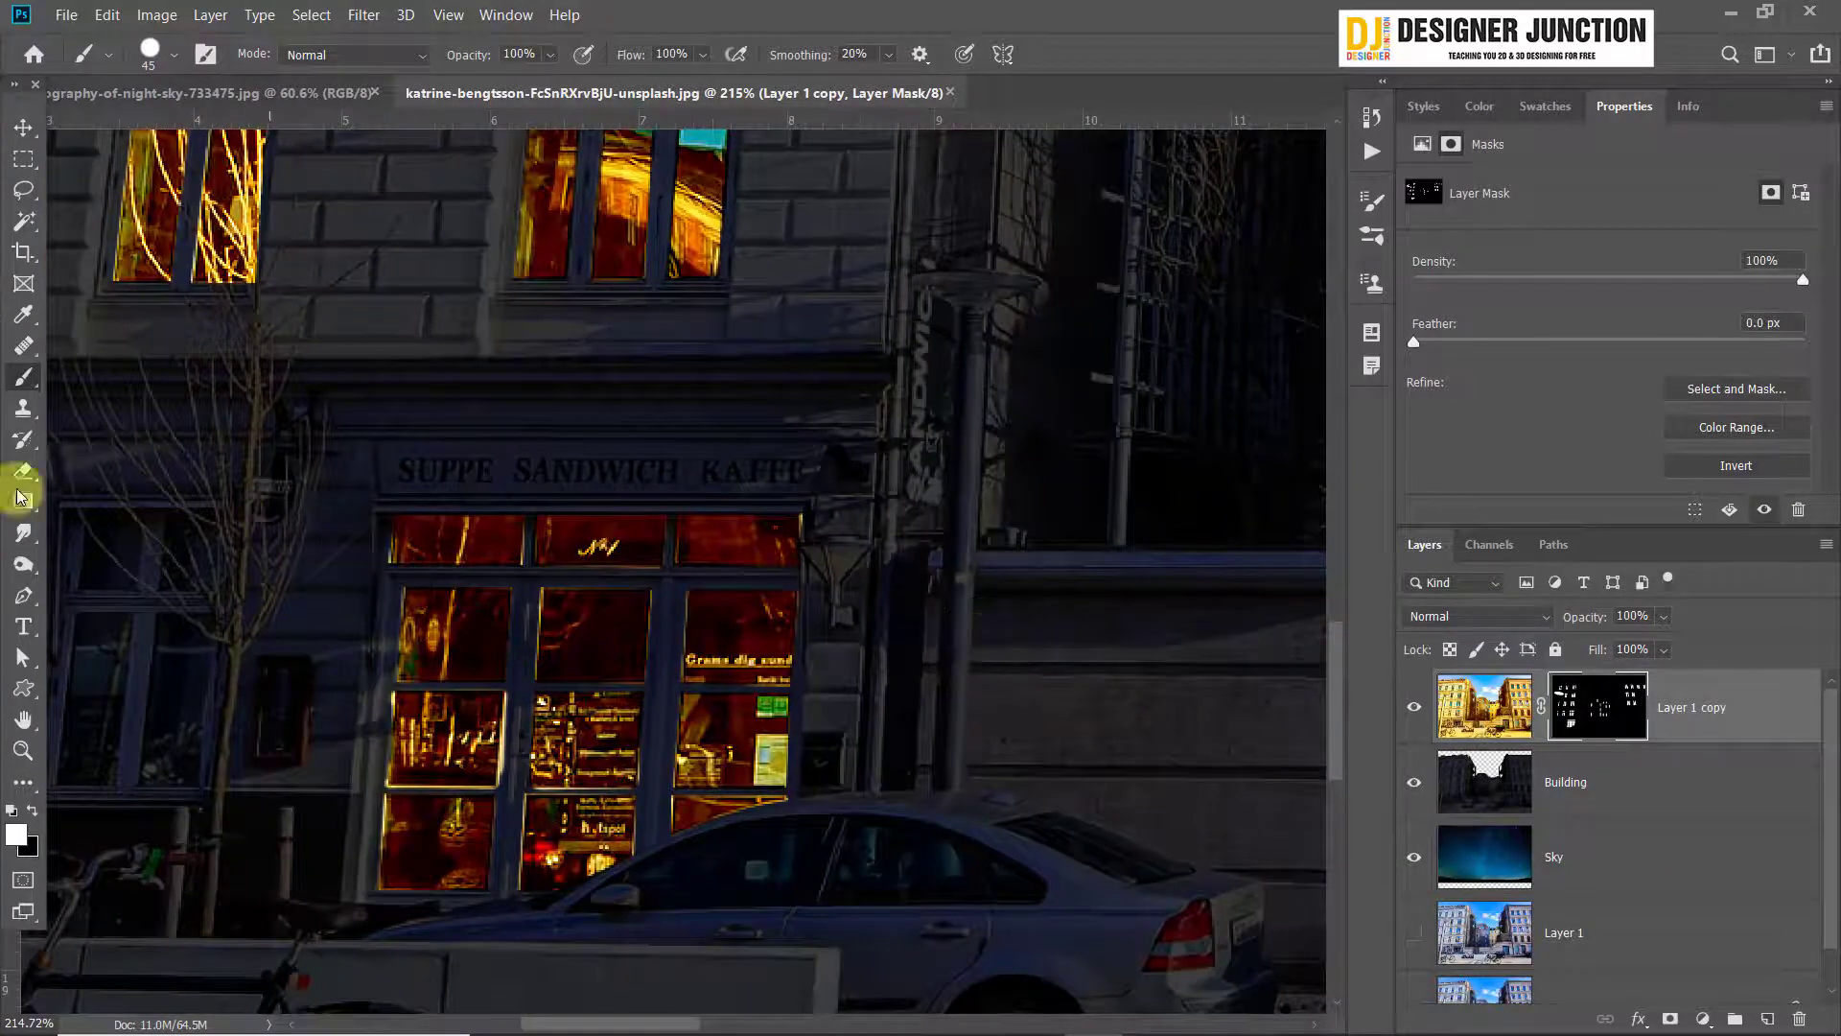
{"action": "scroll", "coordinate": [432, 551], "scroll_direction": "up", "scroll_amount": 3}
{"action": "mouse_move", "coordinate": [1189, 583]}
{"action": "left_mouse_down"}
{"action": "mouse_move", "coordinate": [818, 600]}
{"action": "mouse_move", "coordinate": [804, 619]}
{"action": "left_mouse_up"}
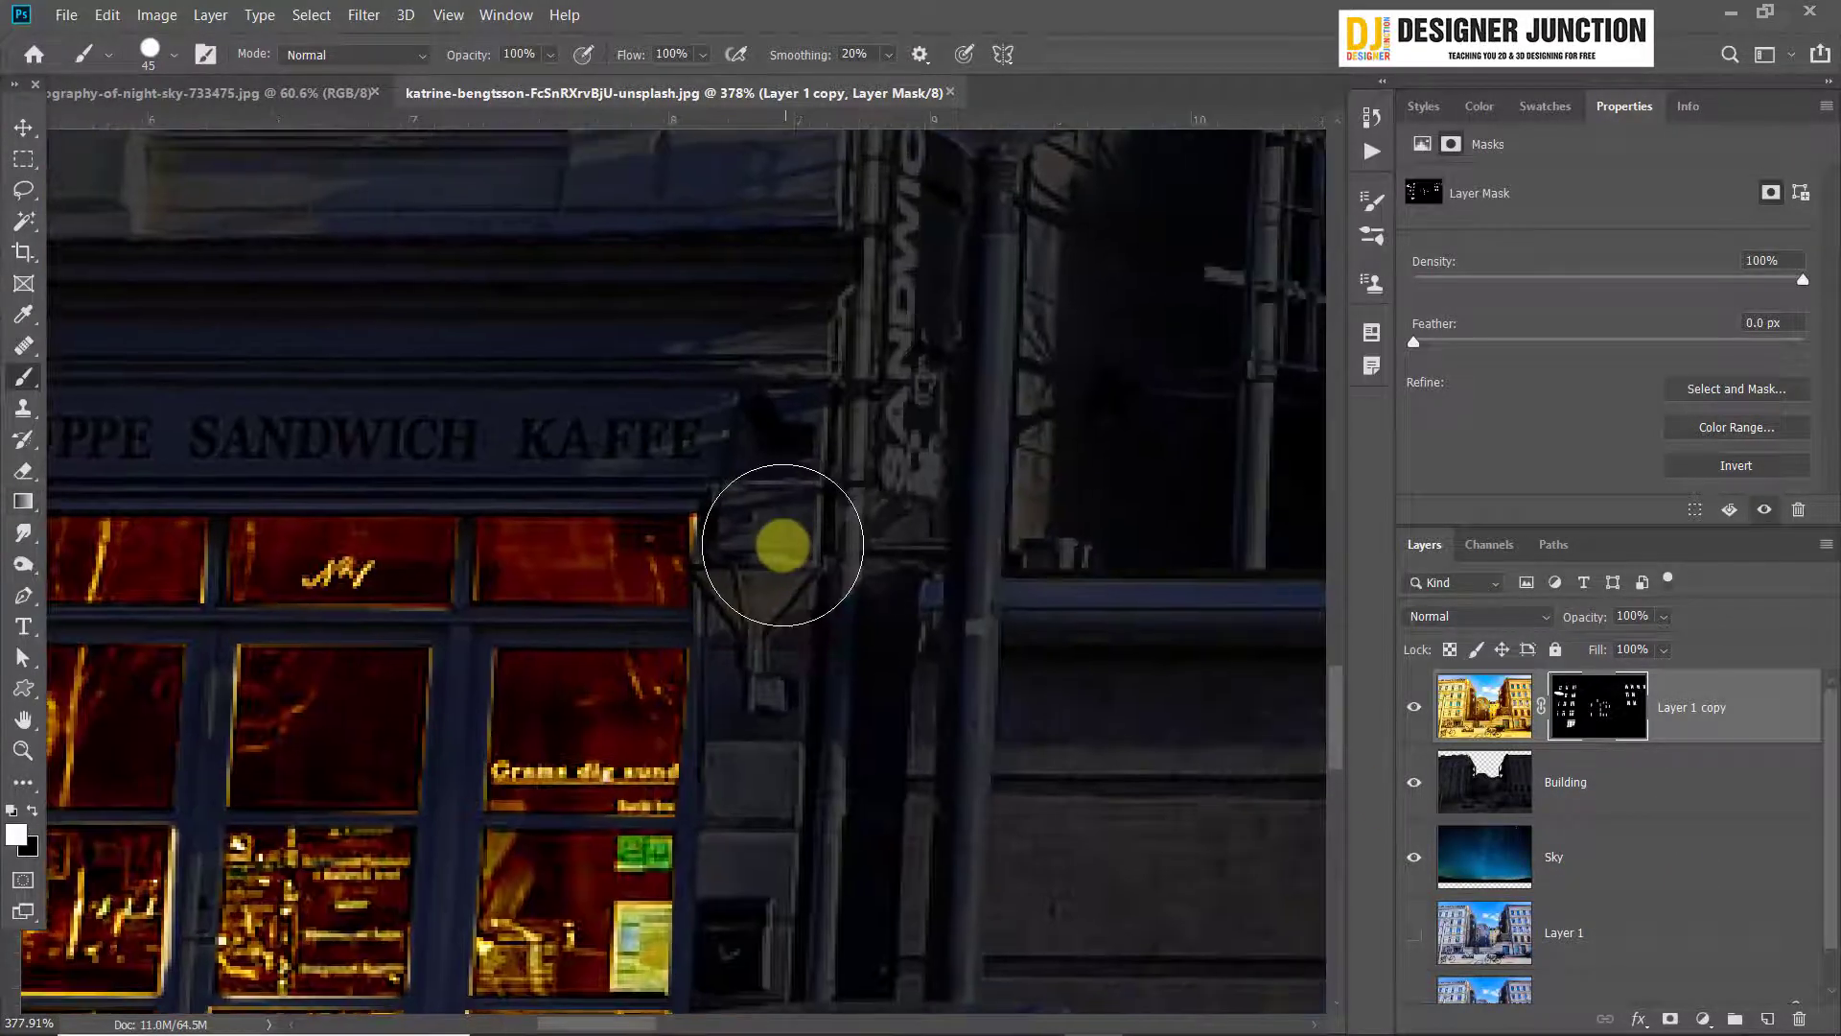
{"action": "key", "text": "bracketright"}
{"action": "key", "text": "bracketright"}
{"action": "key", "text": "bracketright"}
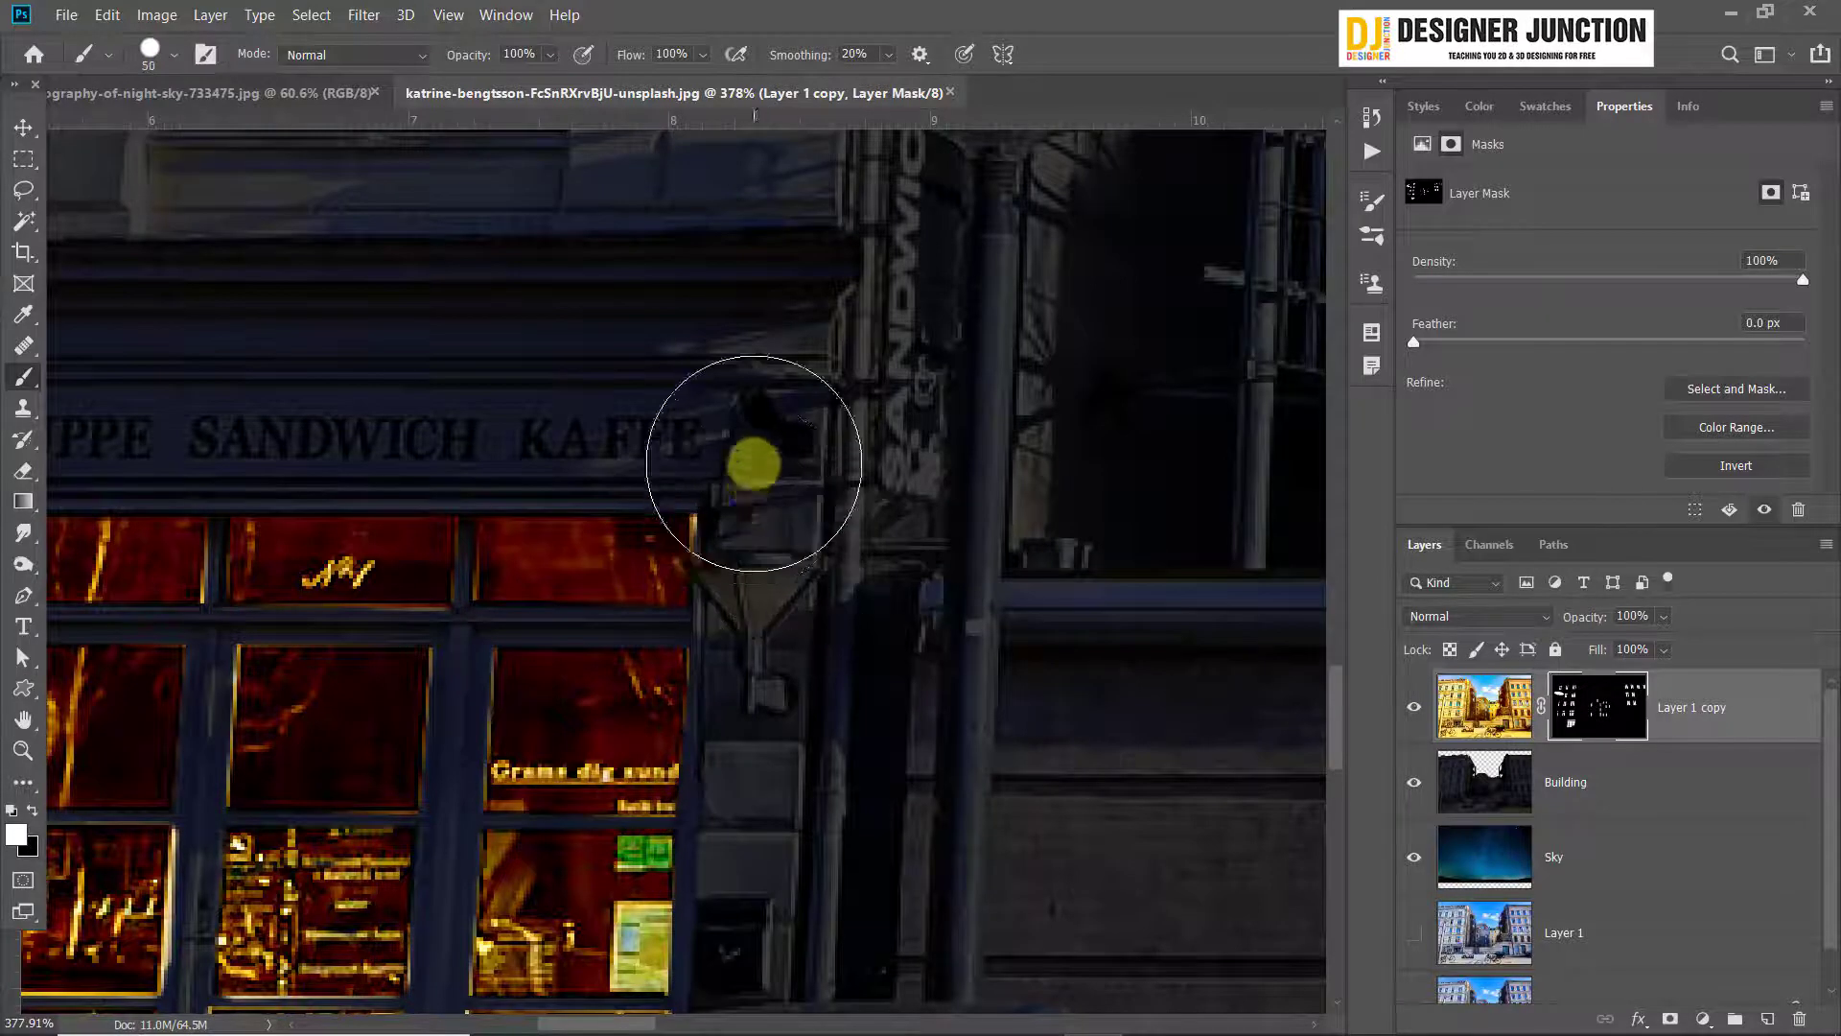
{"action": "left_click_drag", "start_coordinate": [754, 458], "coordinate": [735, 443]}
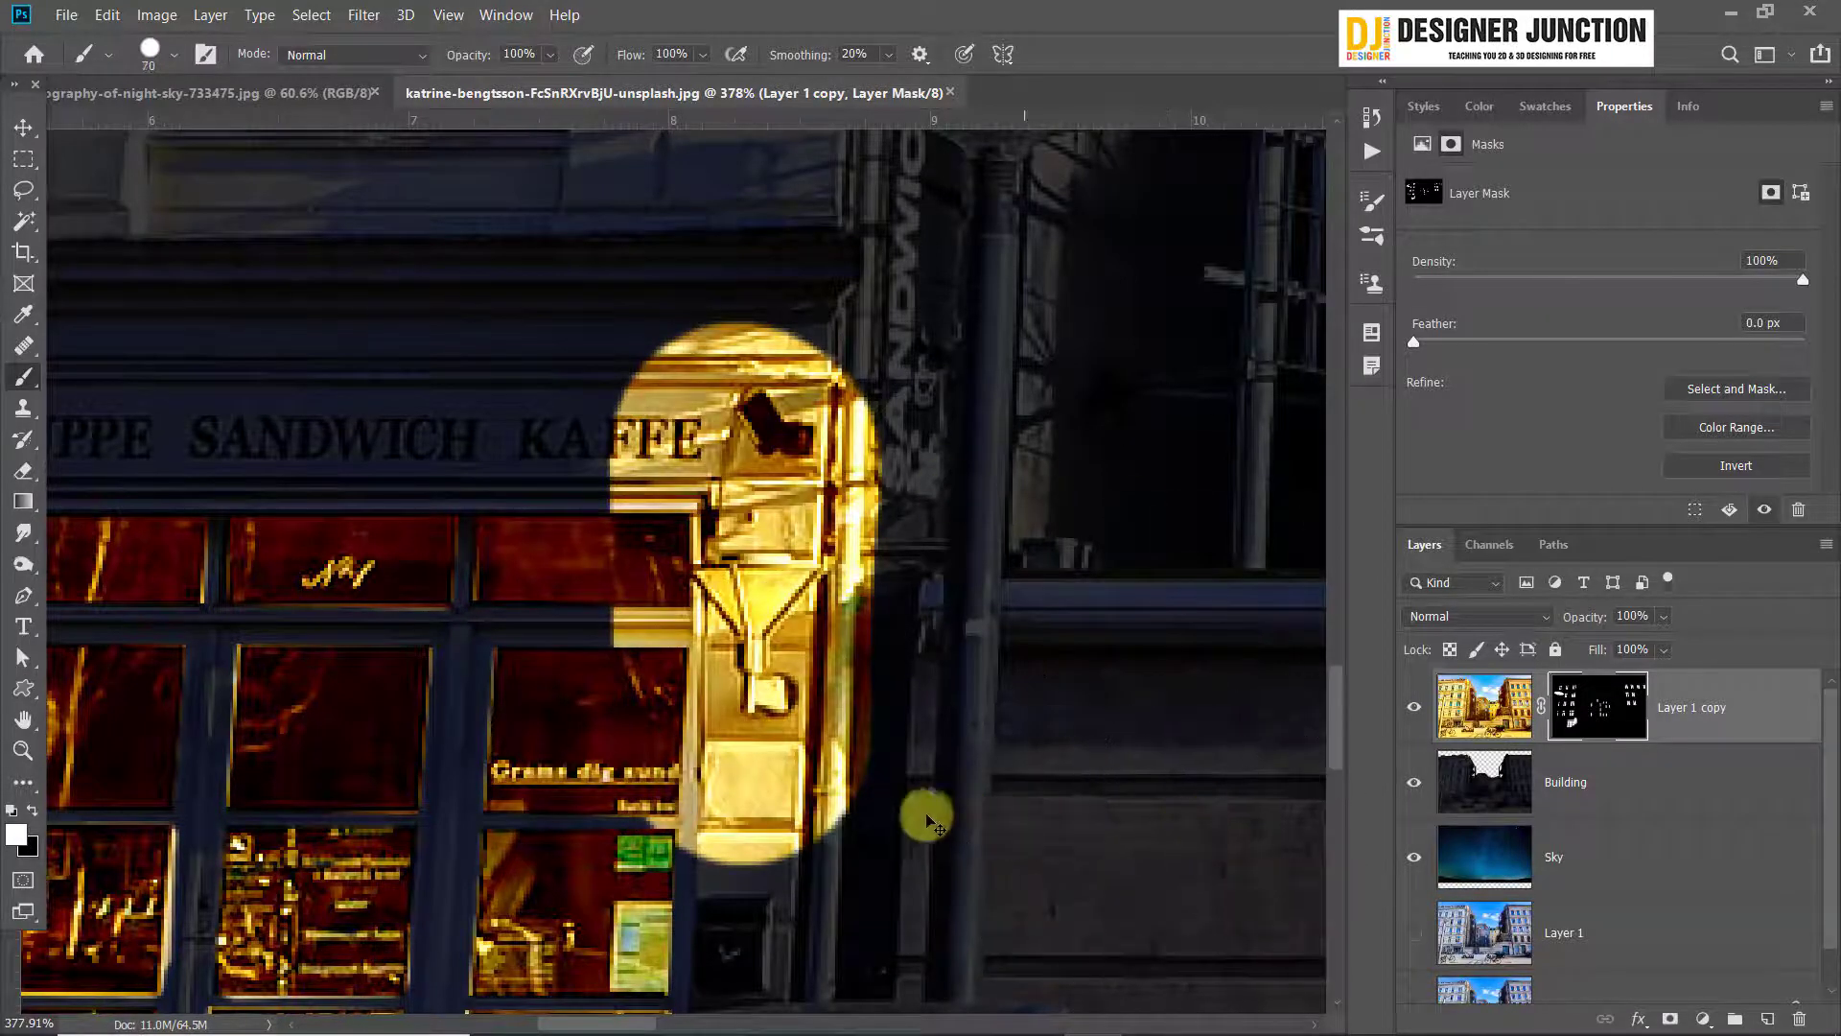
{"action": "key", "text": "ctrl+z"}
Reduce the brush size to 4 and turn off Extras to hide the pixel grid over the wall lamp beside the café
{"action": "key", "text": "bracketleft"}
{"action": "key", "text": "bracketleft"}
{"action": "key", "text": "bracketleft"}
{"action": "key", "text": "bracketleft"}
{"action": "key", "text": "bracketleft"}
{"action": "key", "text": "bracketleft"}
{"action": "key", "text": "bracketleft"}
{"action": "key", "text": "bracketleft"}
{"action": "key", "text": "bracketleft"}
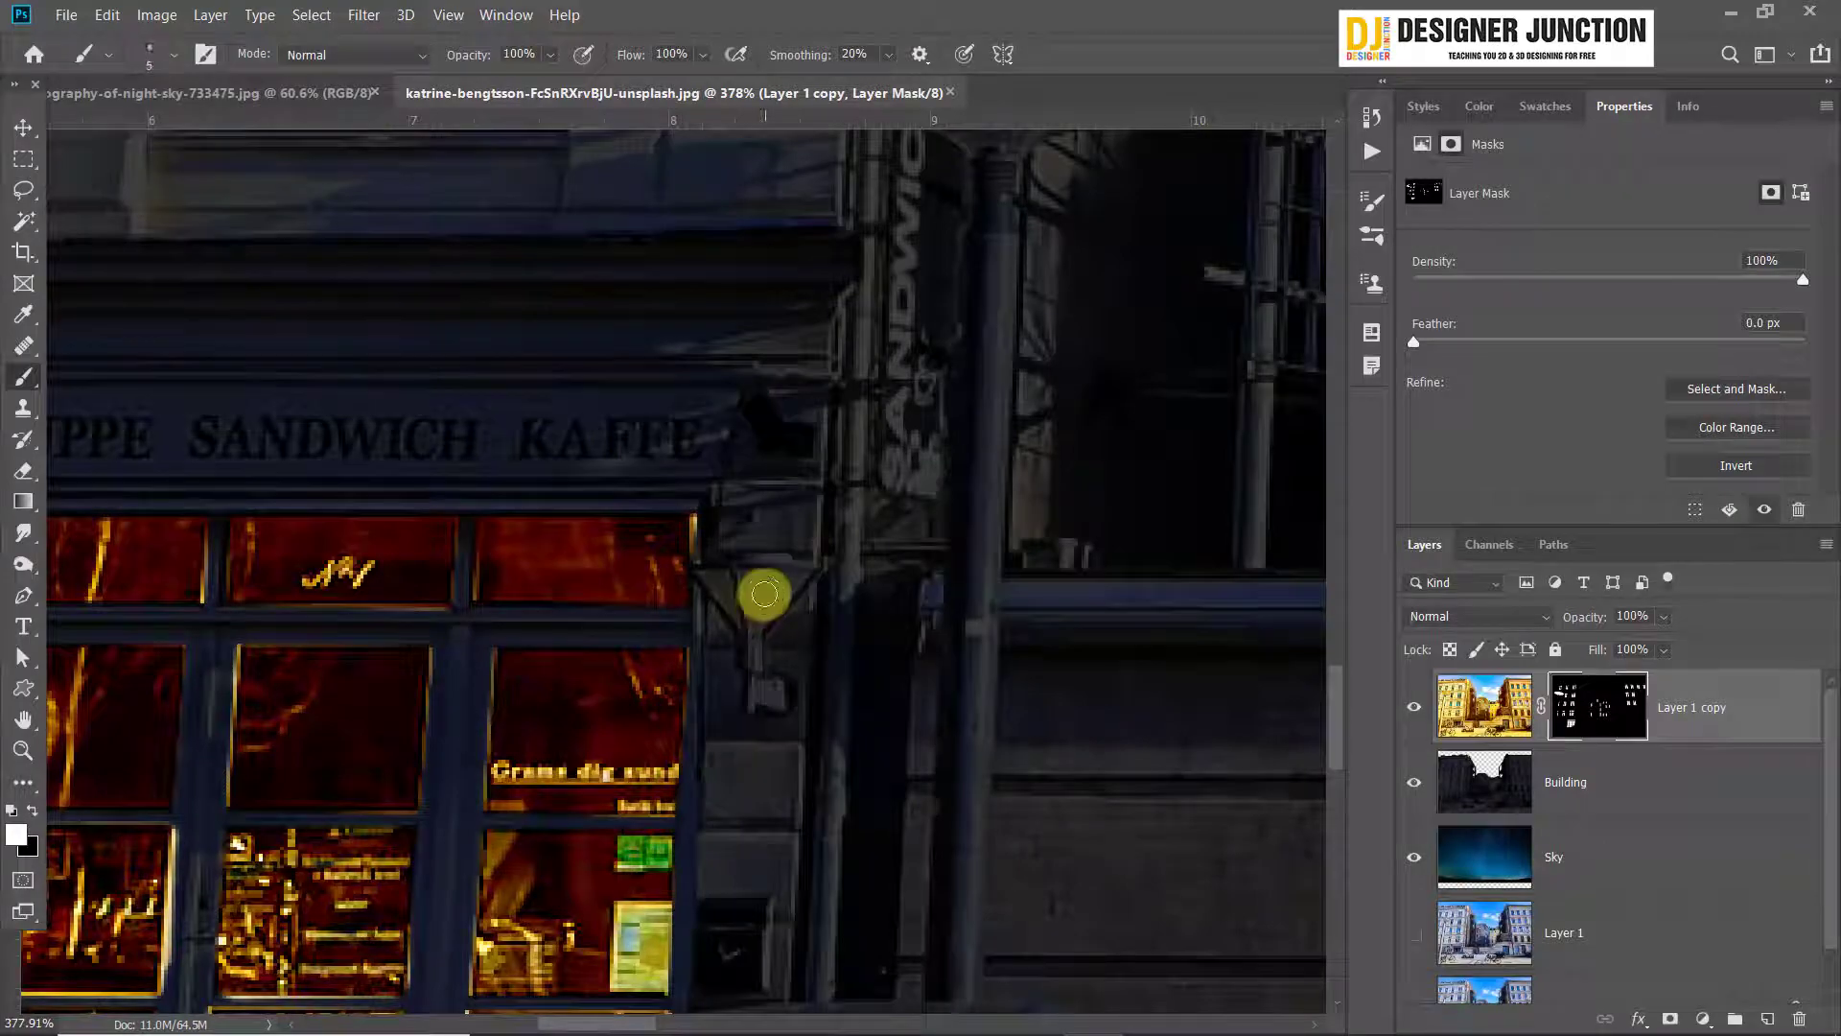
{"action": "left_click_drag", "start_coordinate": [713, 672], "coordinate": [865, 519]}
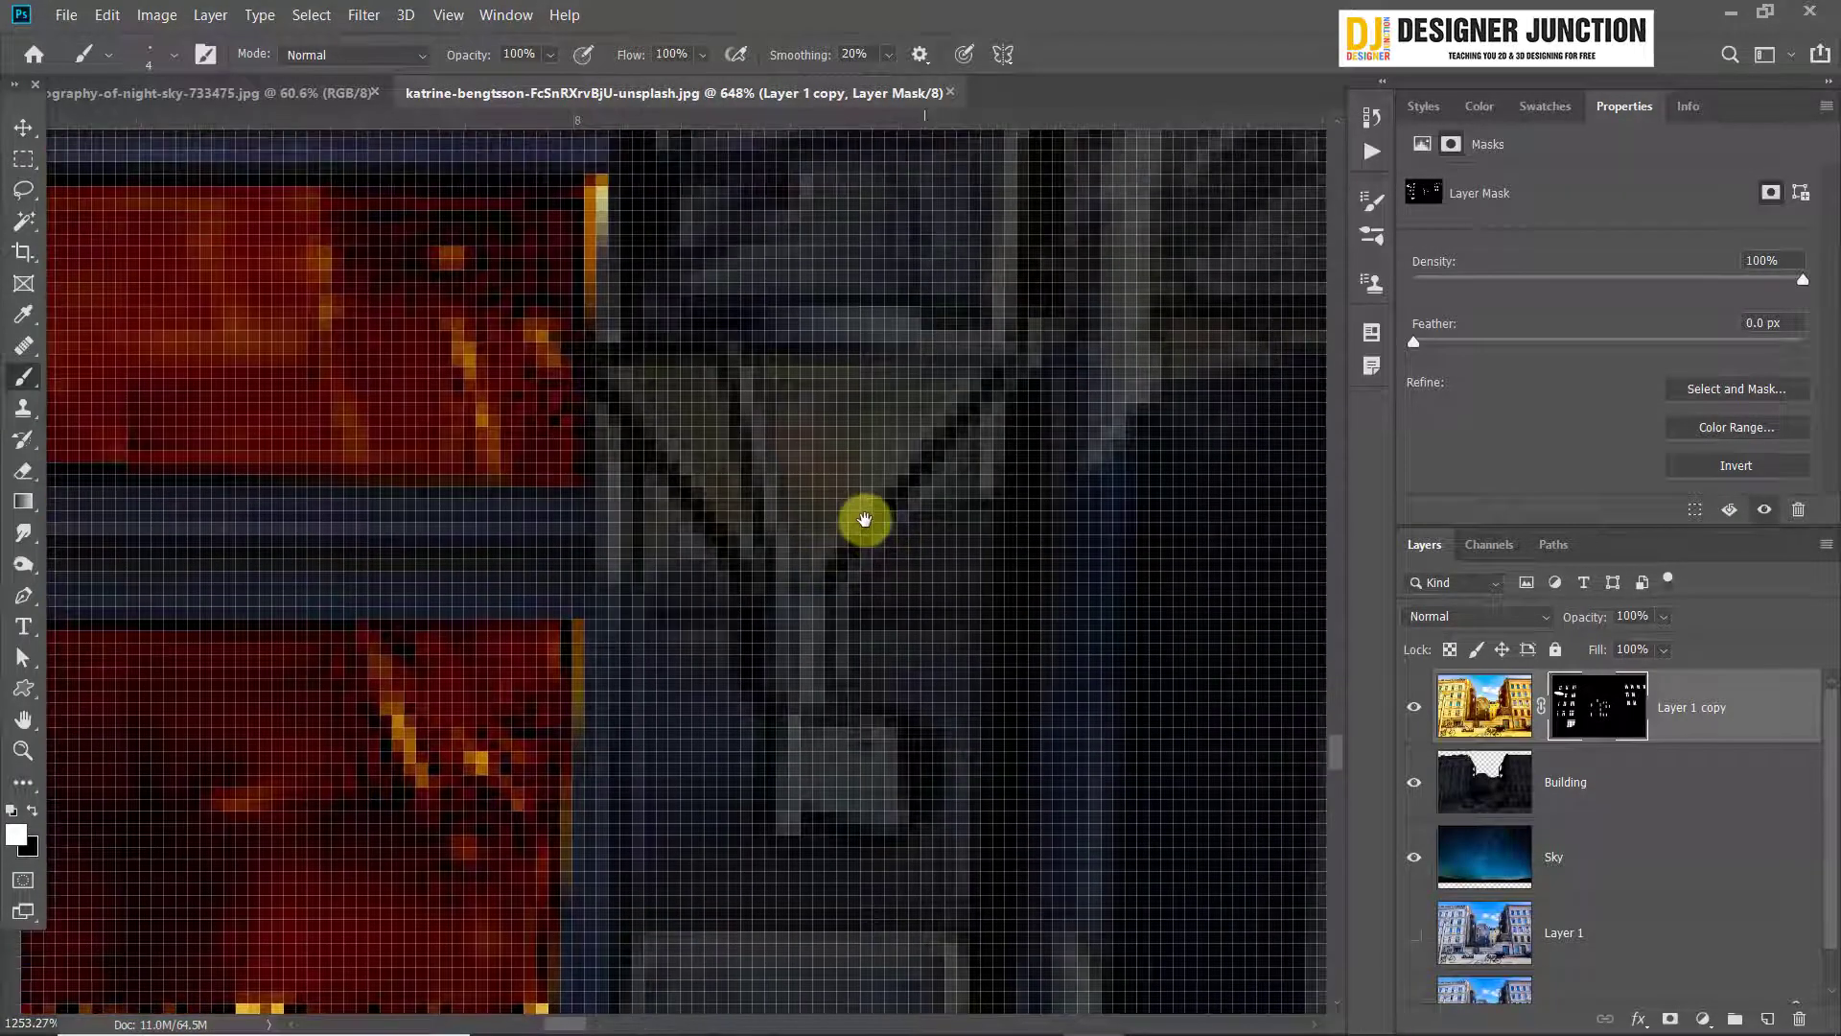
{"action": "scroll", "coordinate": [844, 512], "scroll_direction": "down", "scroll_amount": 3}
{"action": "scroll", "coordinate": [839, 518], "scroll_direction": "up", "scroll_amount": 2}
{"action": "scroll", "coordinate": [842, 532], "scroll_direction": "down", "scroll_amount": 4}
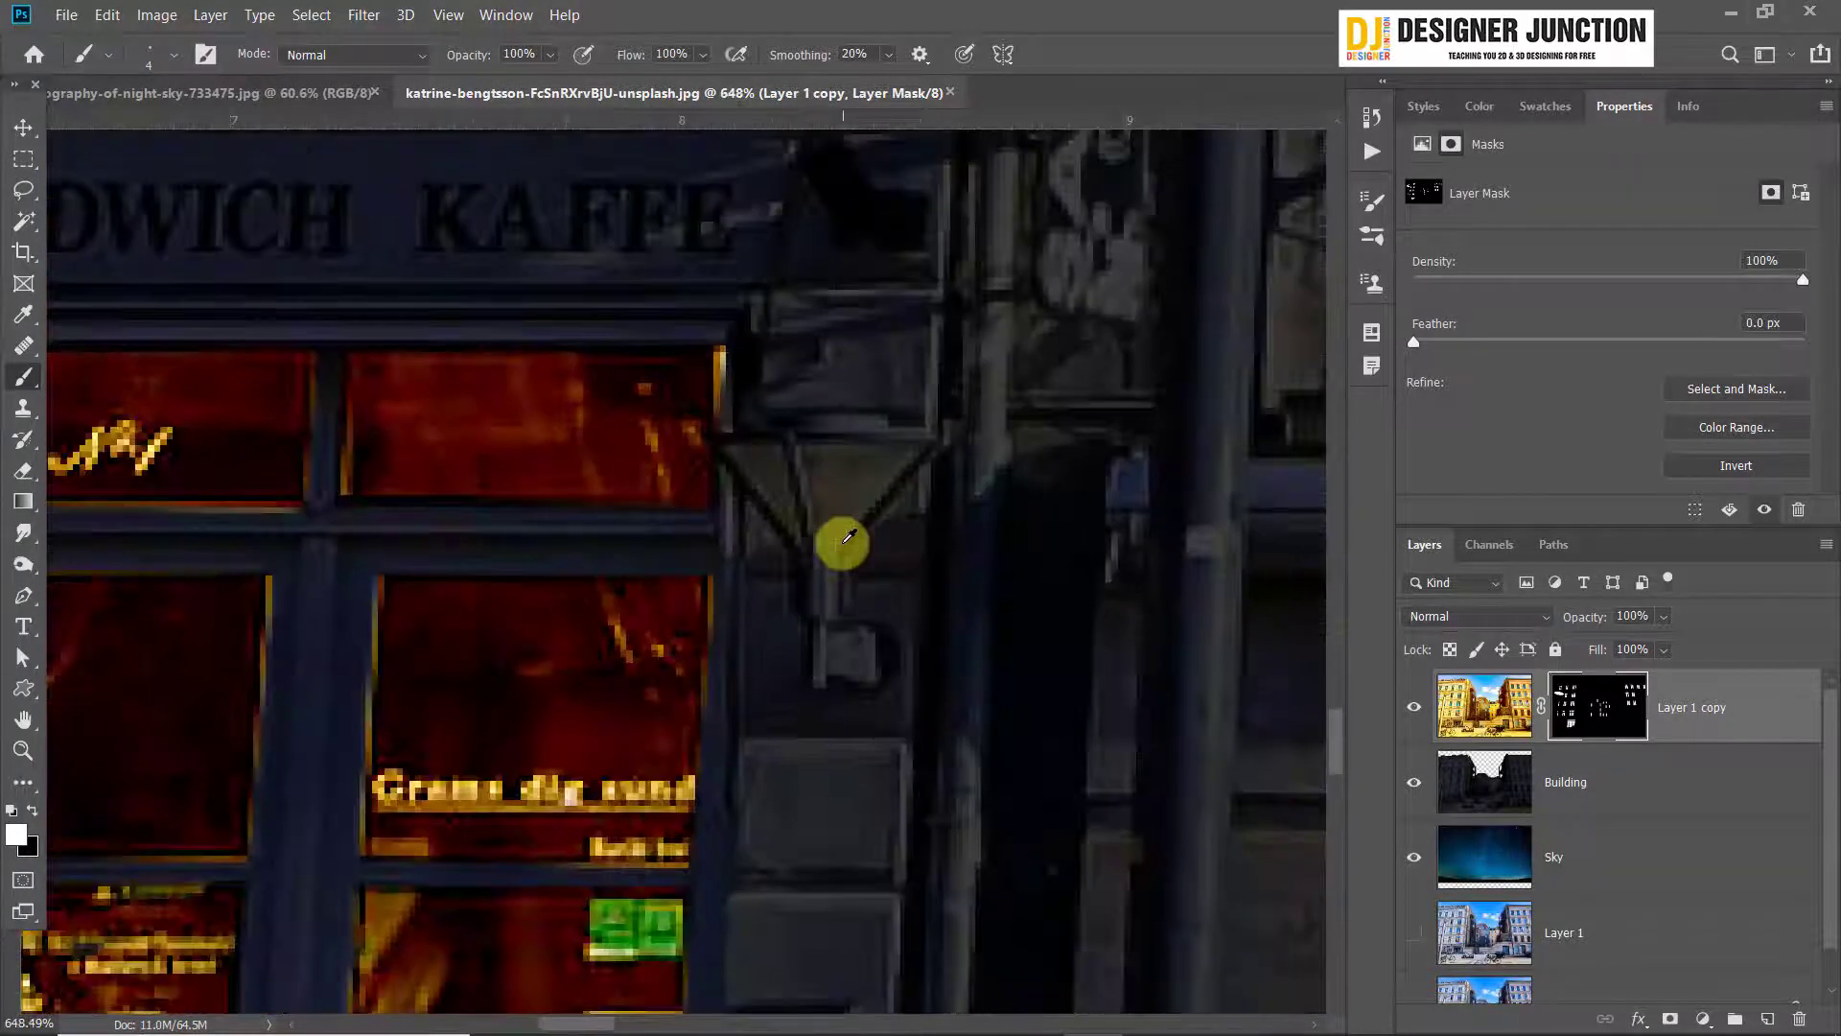
{"action": "scroll", "coordinate": [845, 537], "scroll_direction": "up", "scroll_amount": 4}
{"action": "left_click_drag", "start_coordinate": [913, 435], "coordinate": [751, 537]}
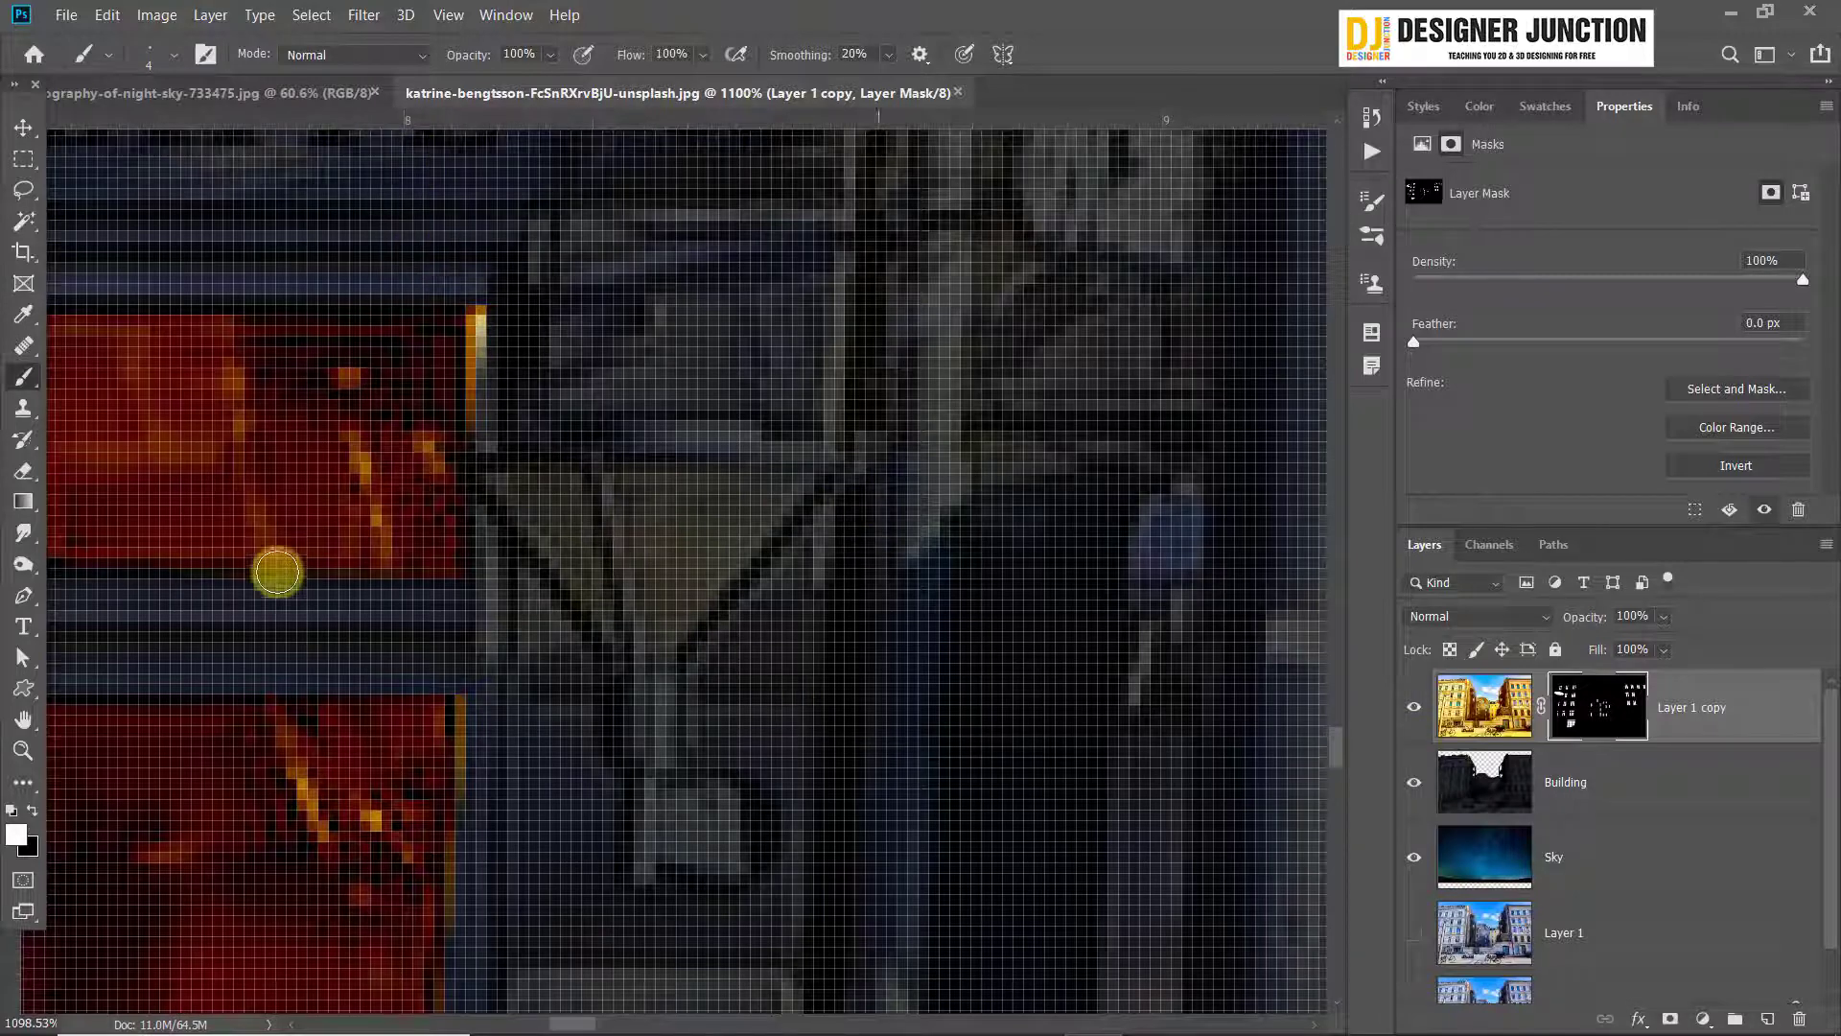
{"action": "left_click", "coordinate": [448, 14]}
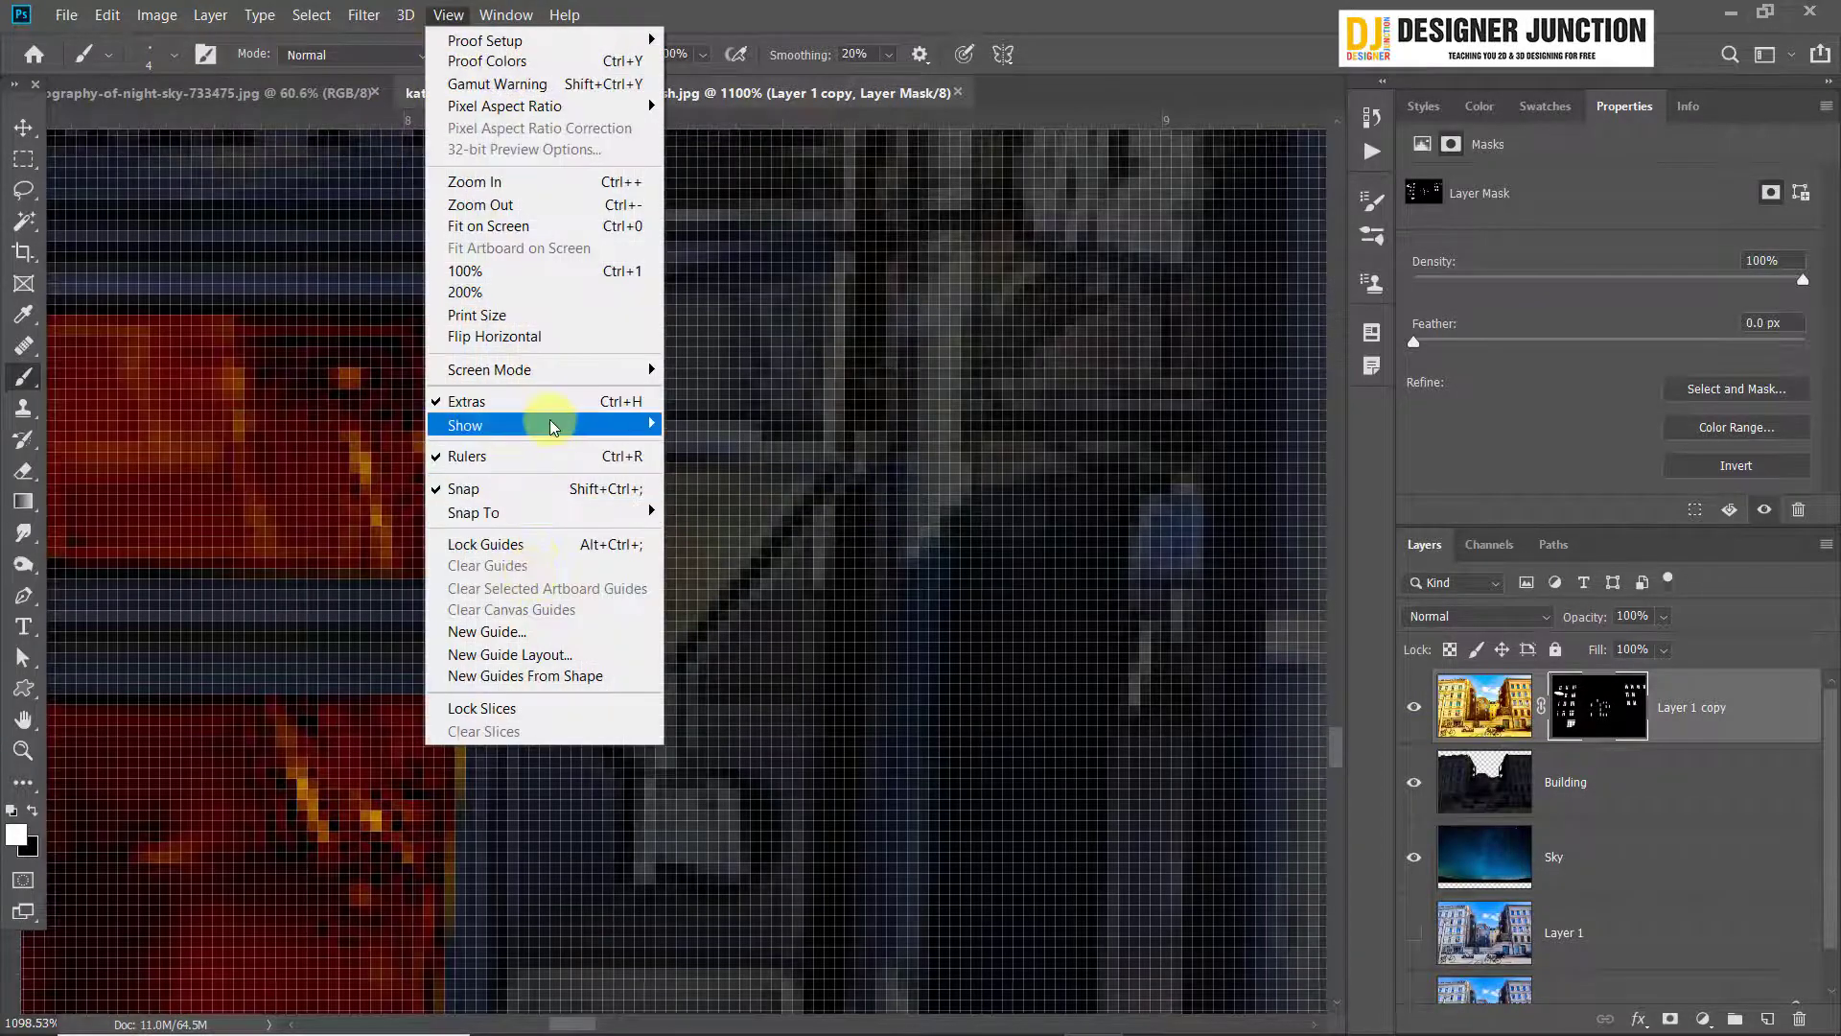
{"action": "left_click", "coordinate": [555, 404]}
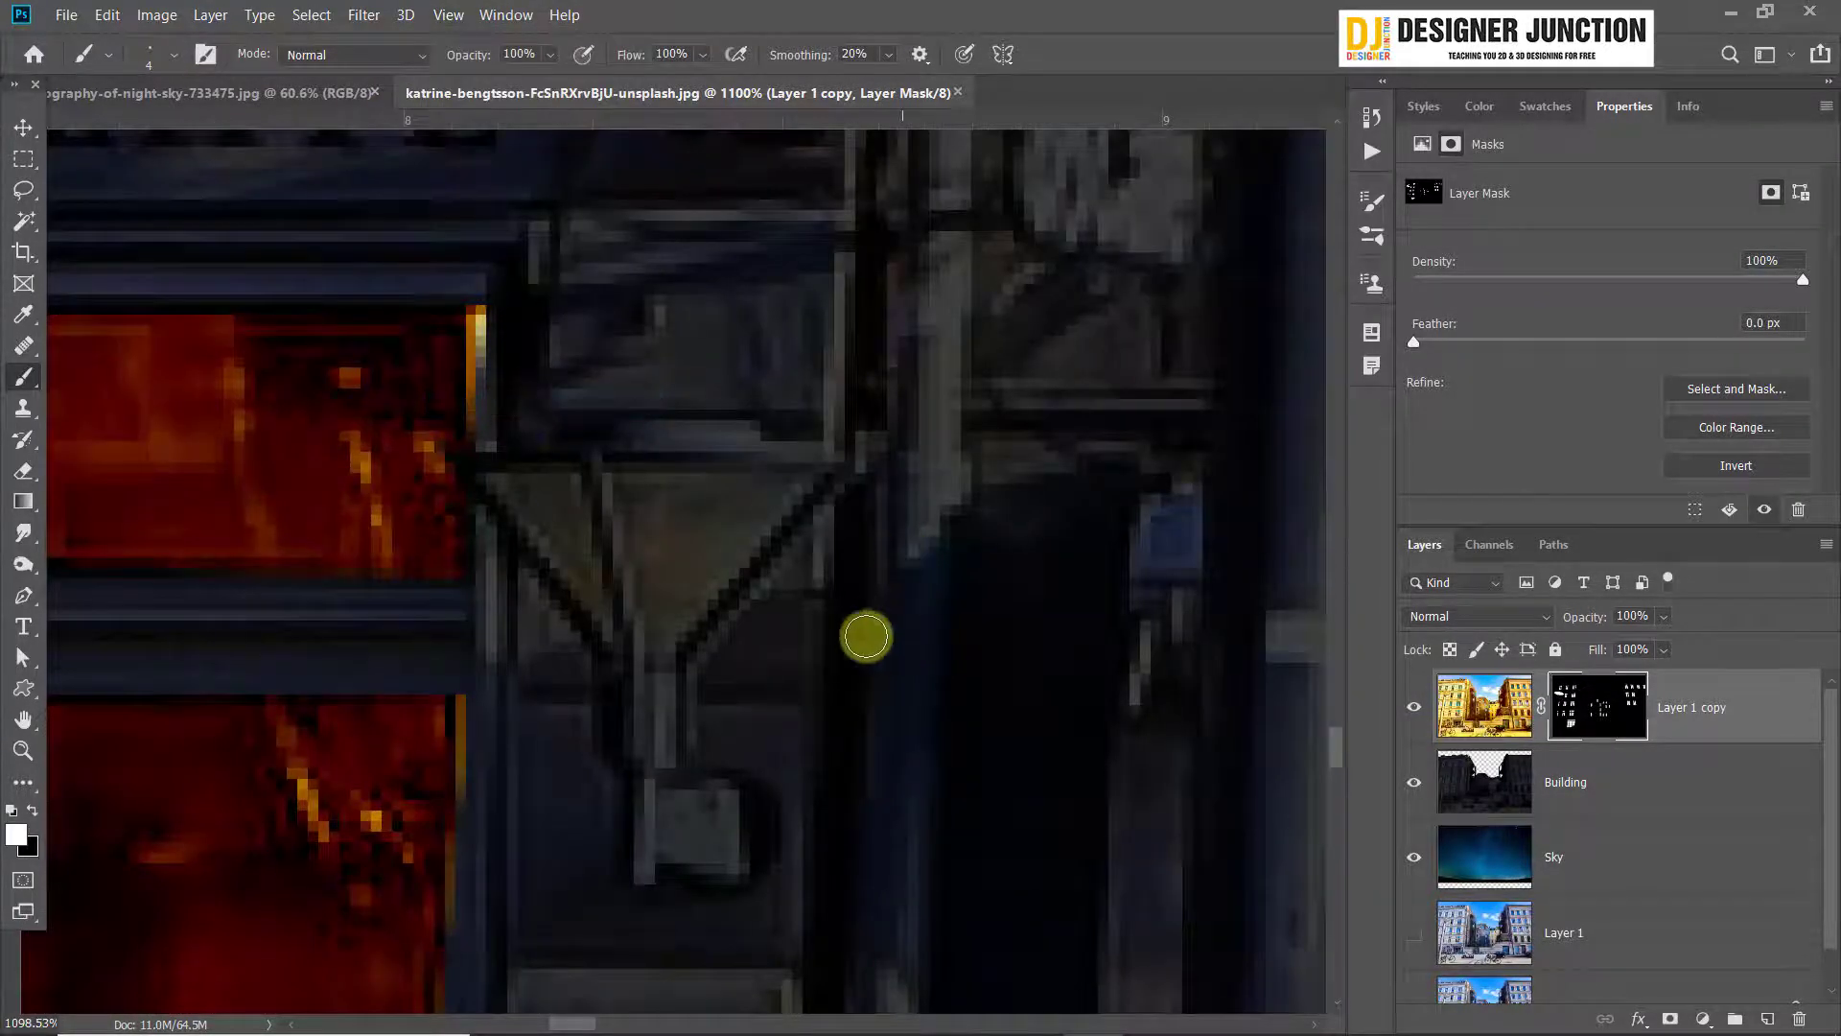
Outline the wall lamp's larger triangular glass panel in white on the Layer 1 copy mask with a size 1 brush
{"action": "scroll", "coordinate": [873, 642], "scroll_direction": "down", "scroll_amount": 10}
{"action": "scroll", "coordinate": [876, 645], "scroll_direction": "down", "scroll_amount": 4}
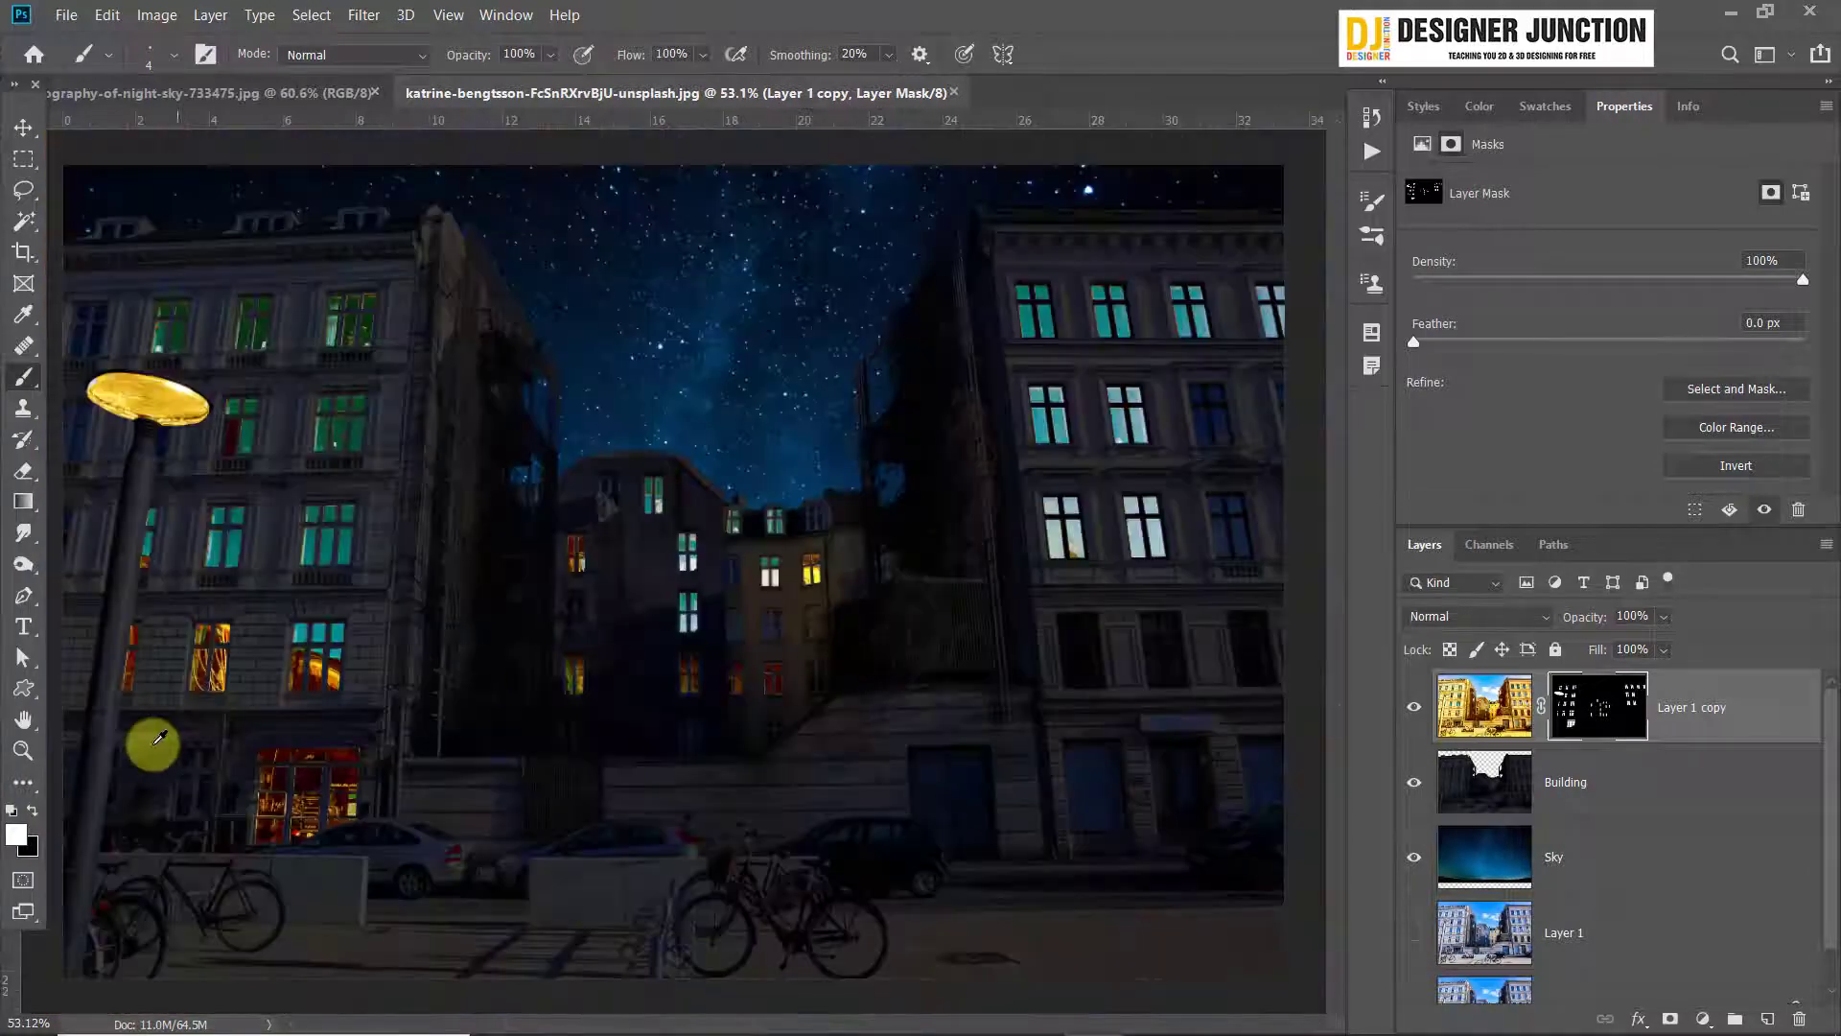
{"action": "scroll", "coordinate": [477, 719], "scroll_direction": "up", "scroll_amount": 6}
{"action": "scroll", "coordinate": [672, 590], "scroll_direction": "up", "scroll_amount": 12}
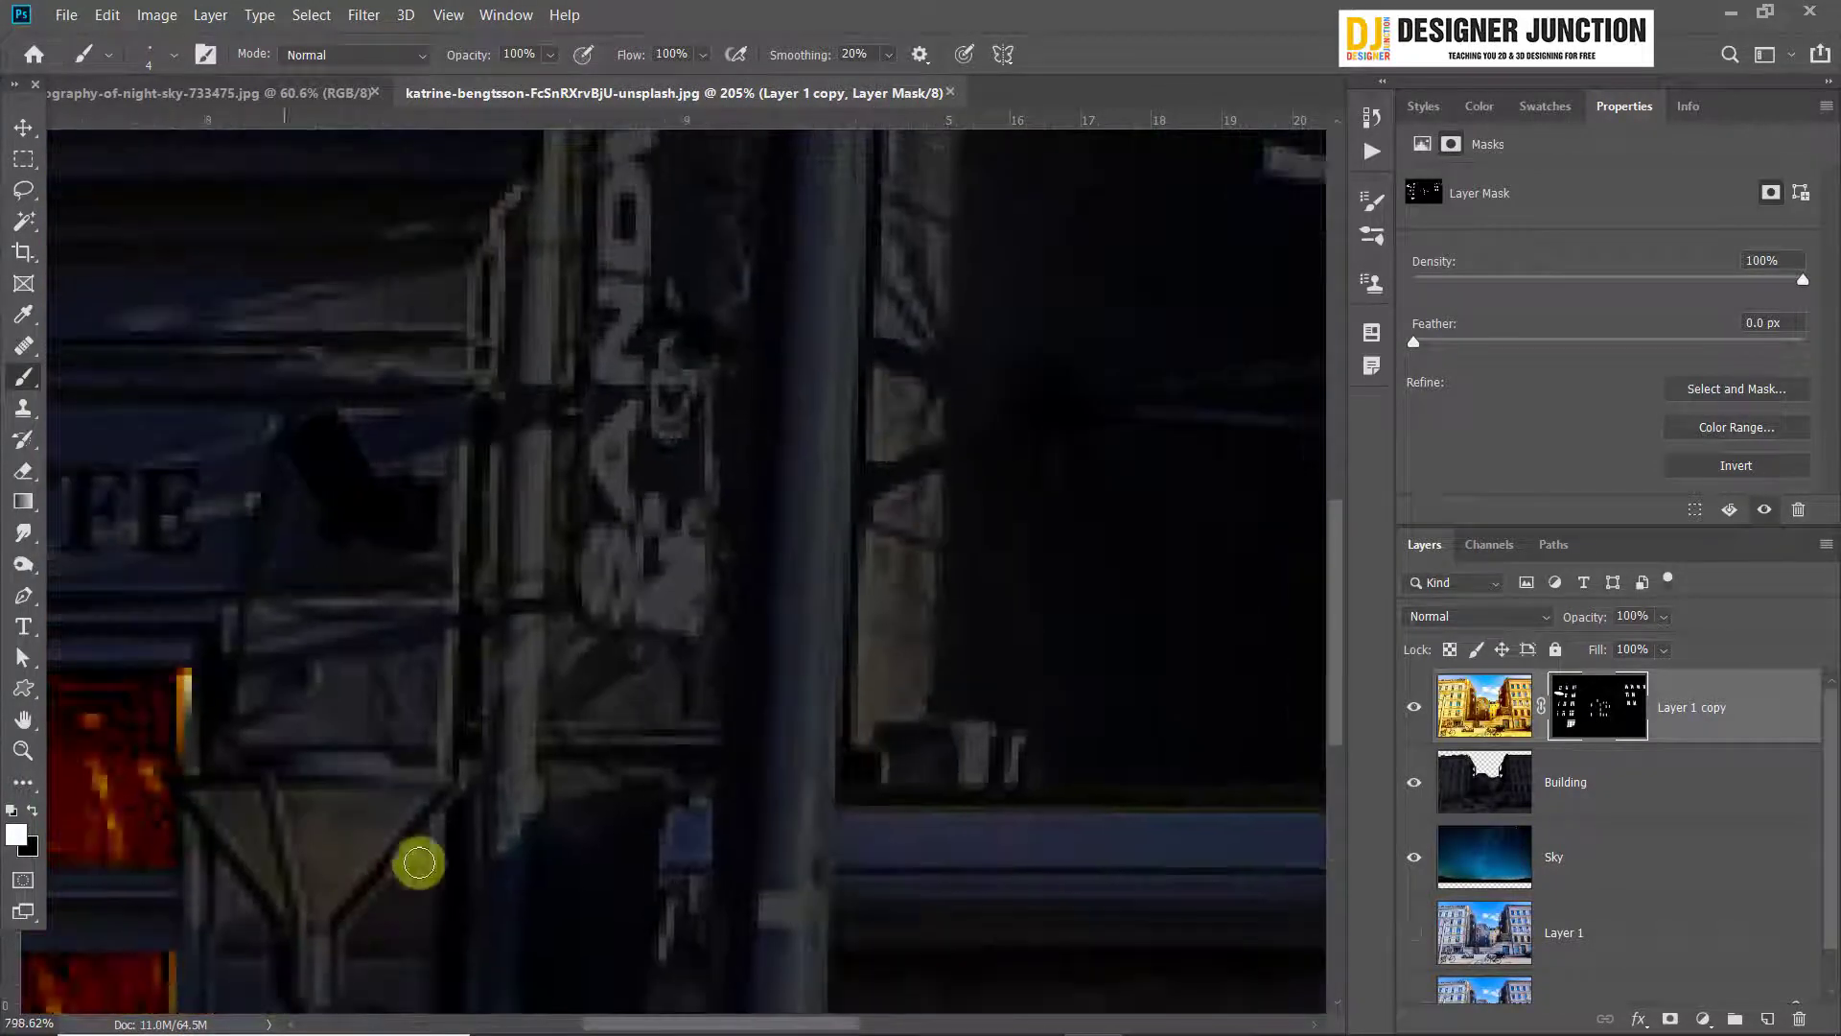
{"action": "left_click_drag", "start_coordinate": [494, 785], "coordinate": [865, 503]}
{"action": "scroll", "coordinate": [781, 590], "scroll_direction": "up", "scroll_amount": 1}
{"action": "scroll", "coordinate": [782, 590], "scroll_direction": "up", "scroll_amount": 3}
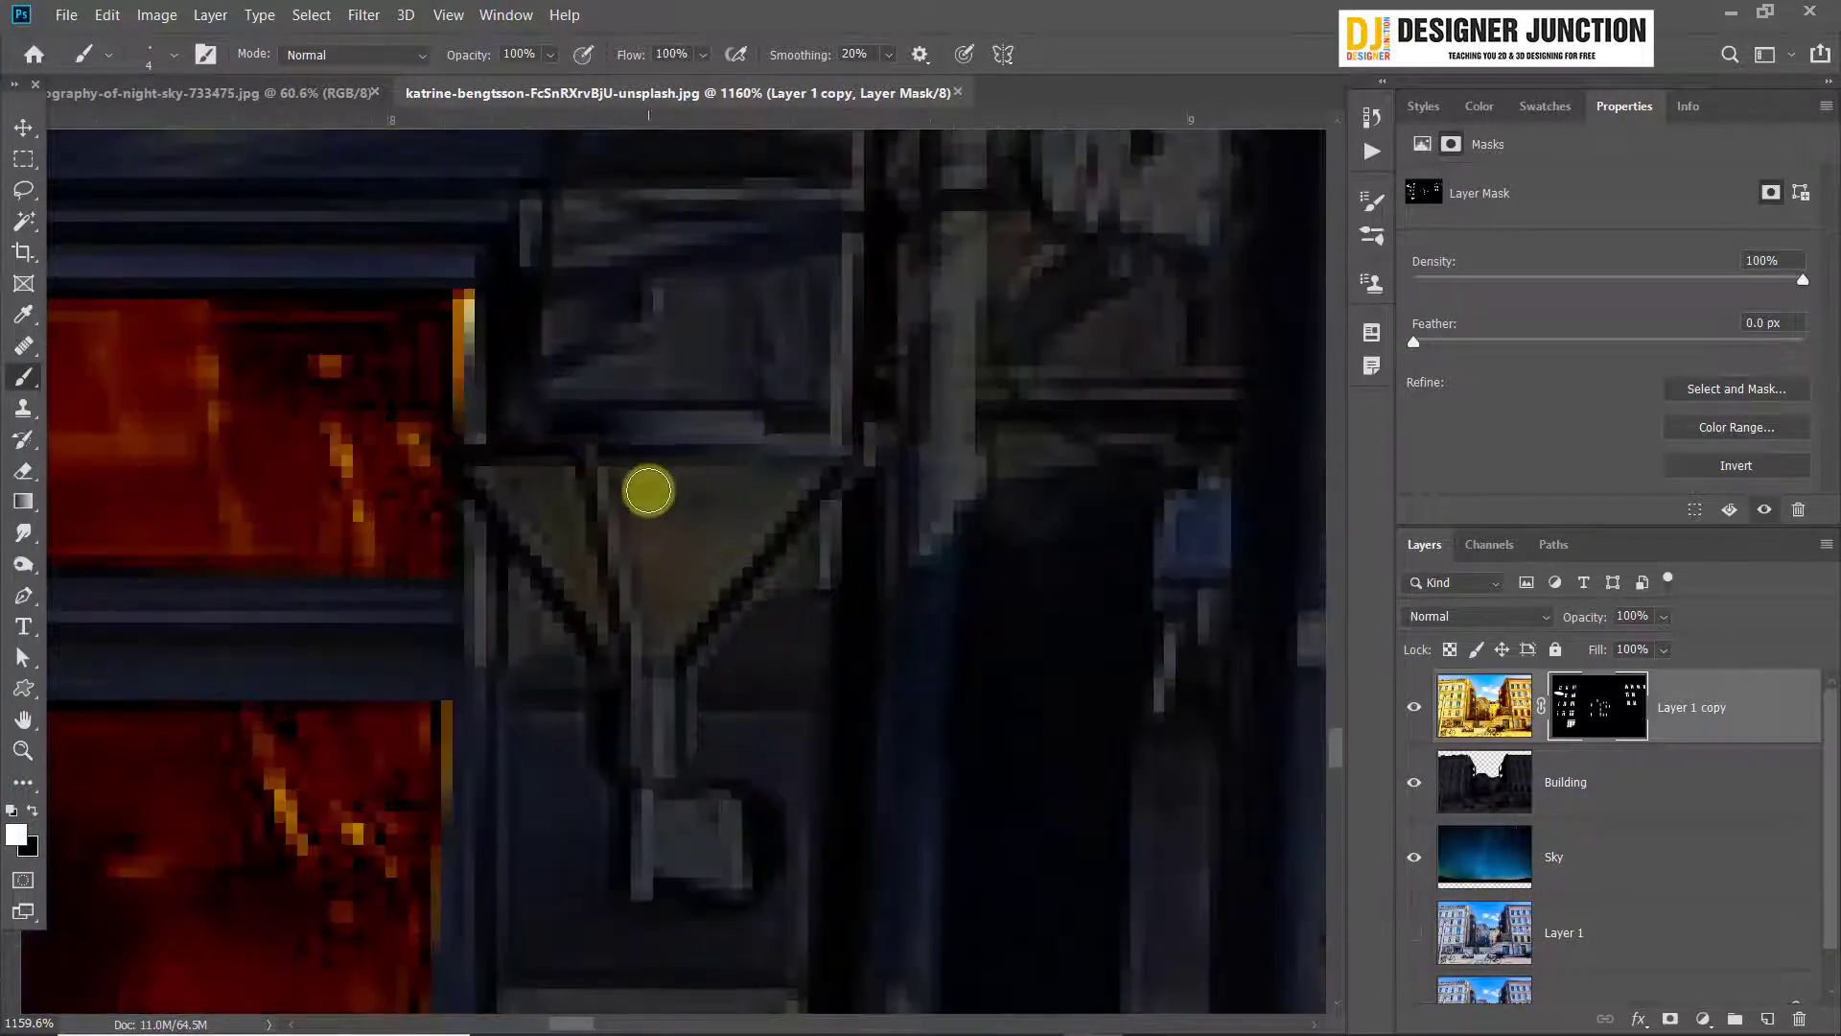
{"action": "scroll", "coordinate": [696, 614], "scroll_direction": "up", "scroll_amount": 1}
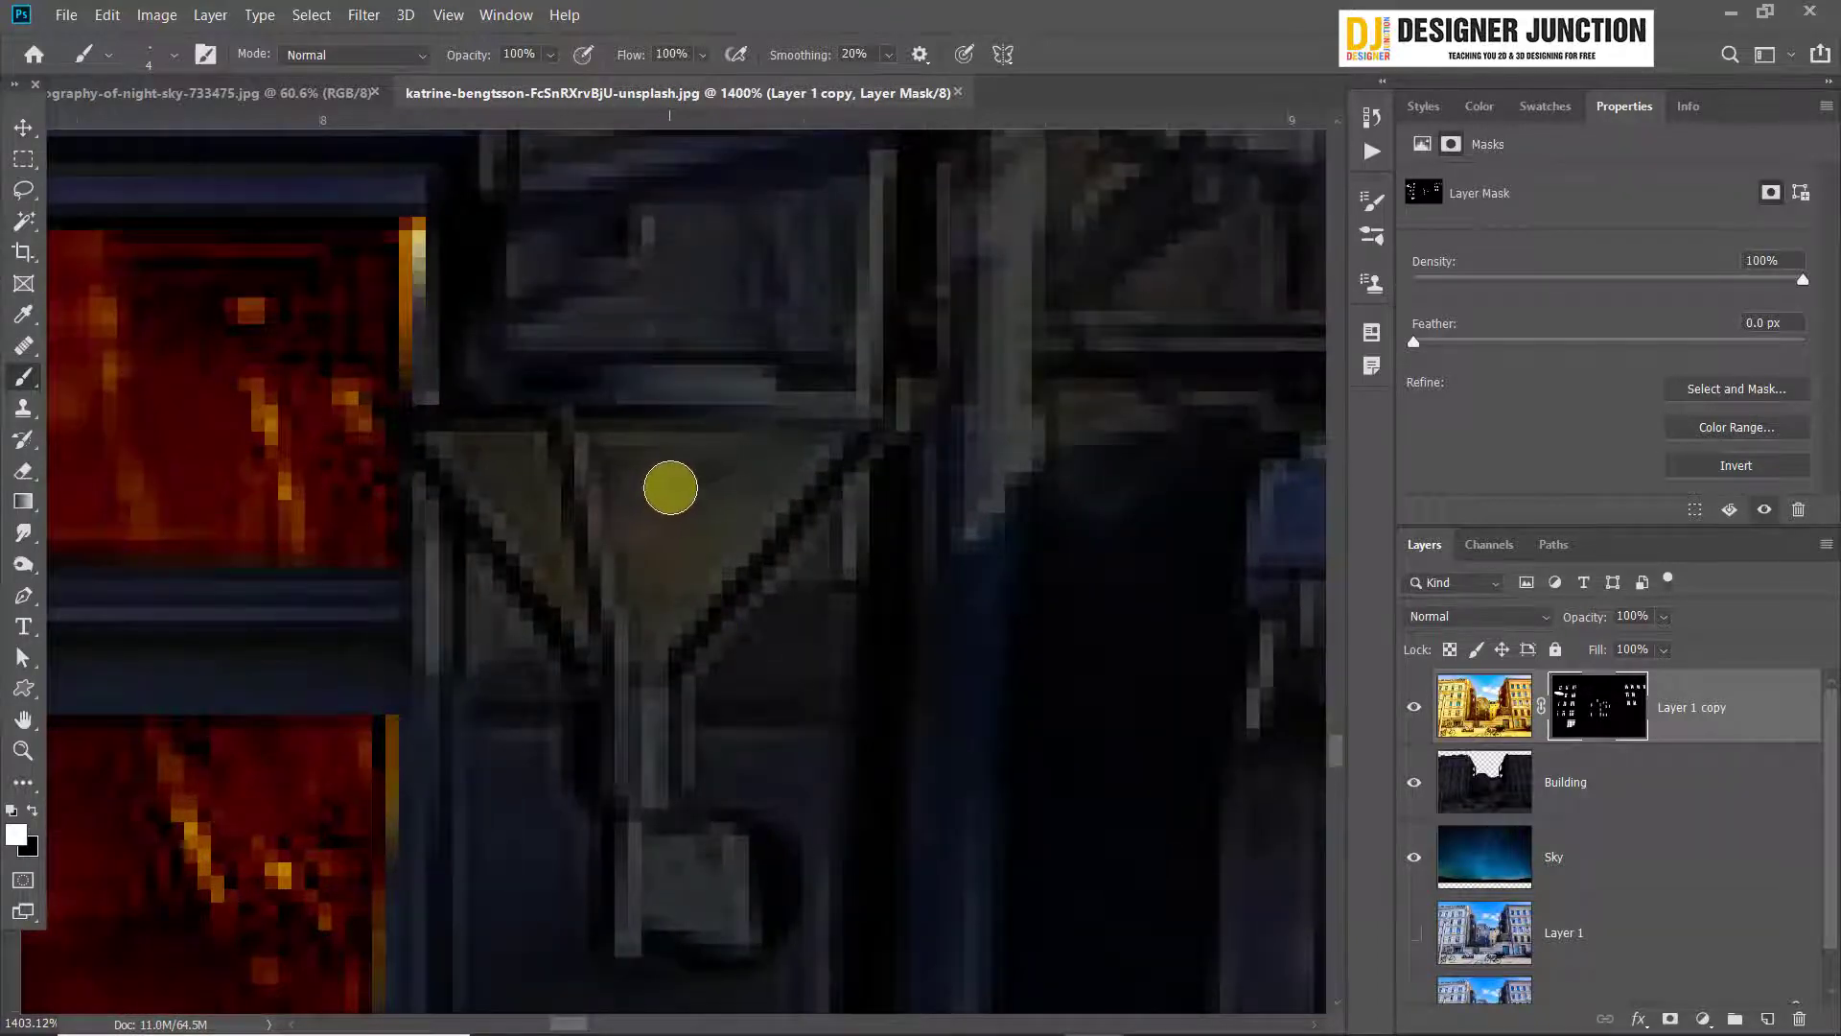
{"action": "key", "text": "bracketleft"}
{"action": "key", "text": "bracketleft"}
{"action": "key", "text": "bracketleft"}
{"action": "left_click", "coordinate": [593, 438]}
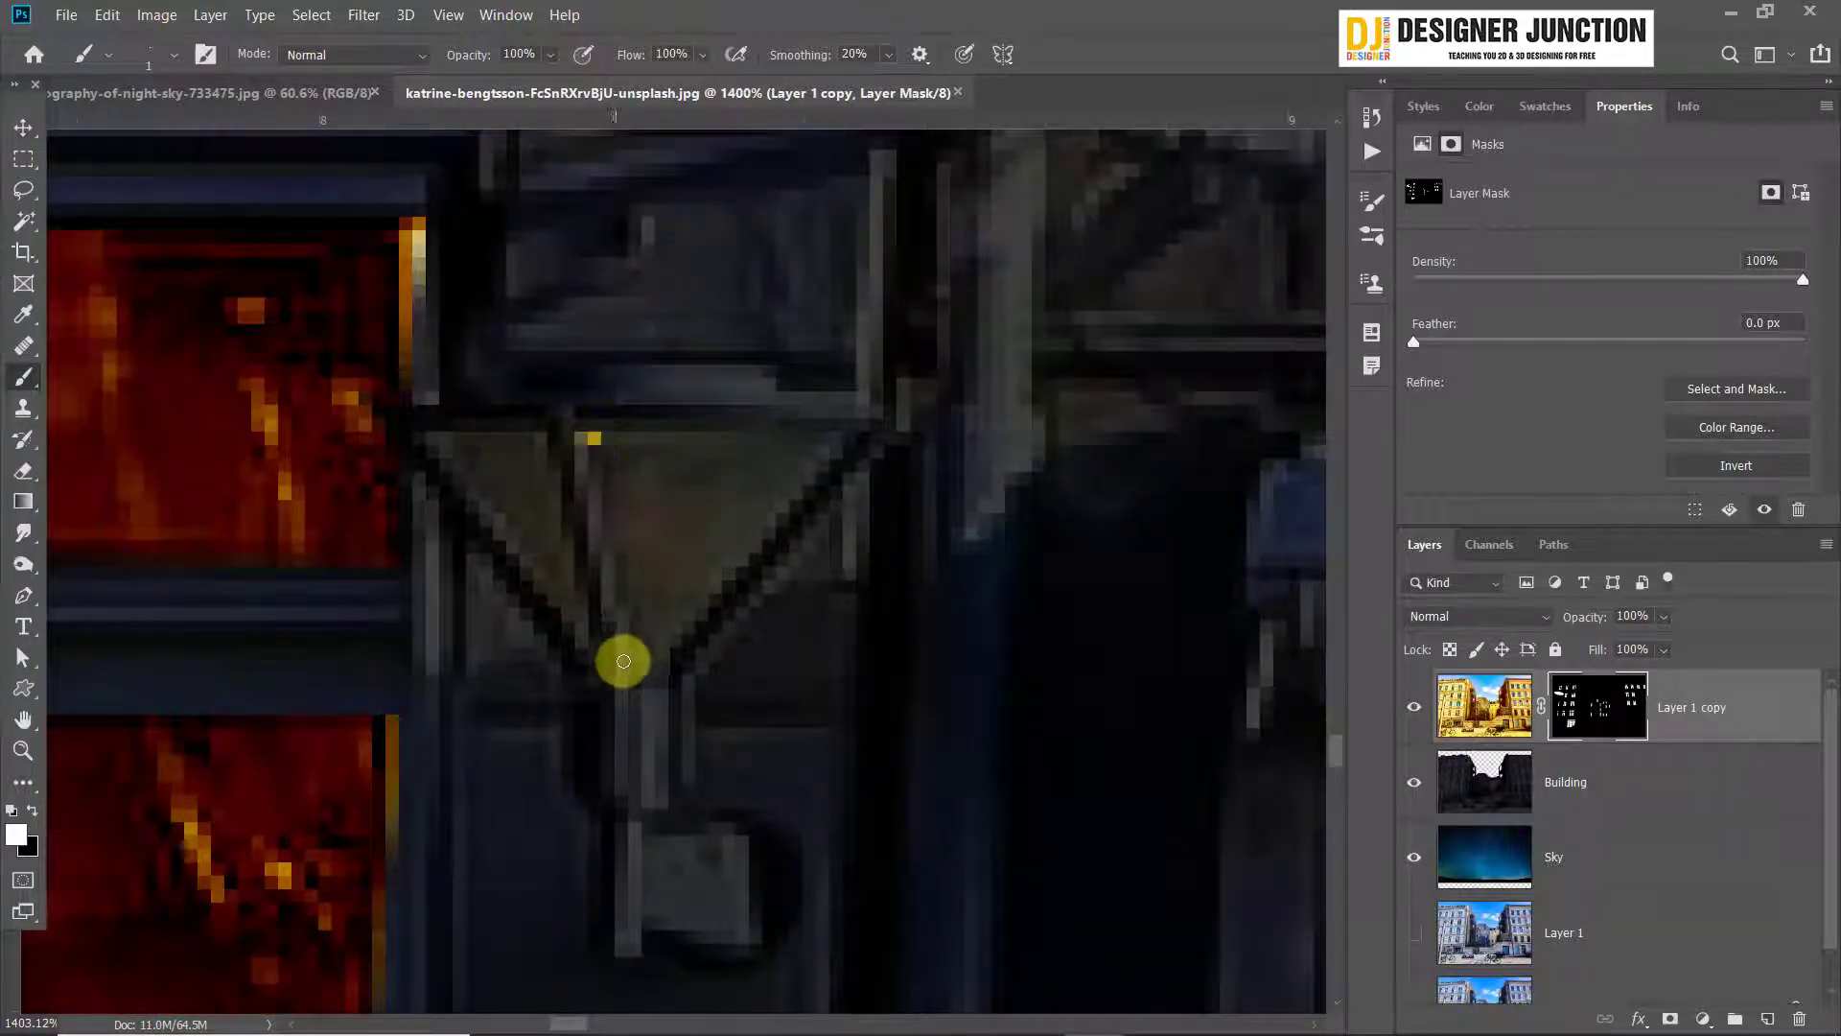
{"action": "left_click", "coordinate": [633, 661], "text": "shift"}
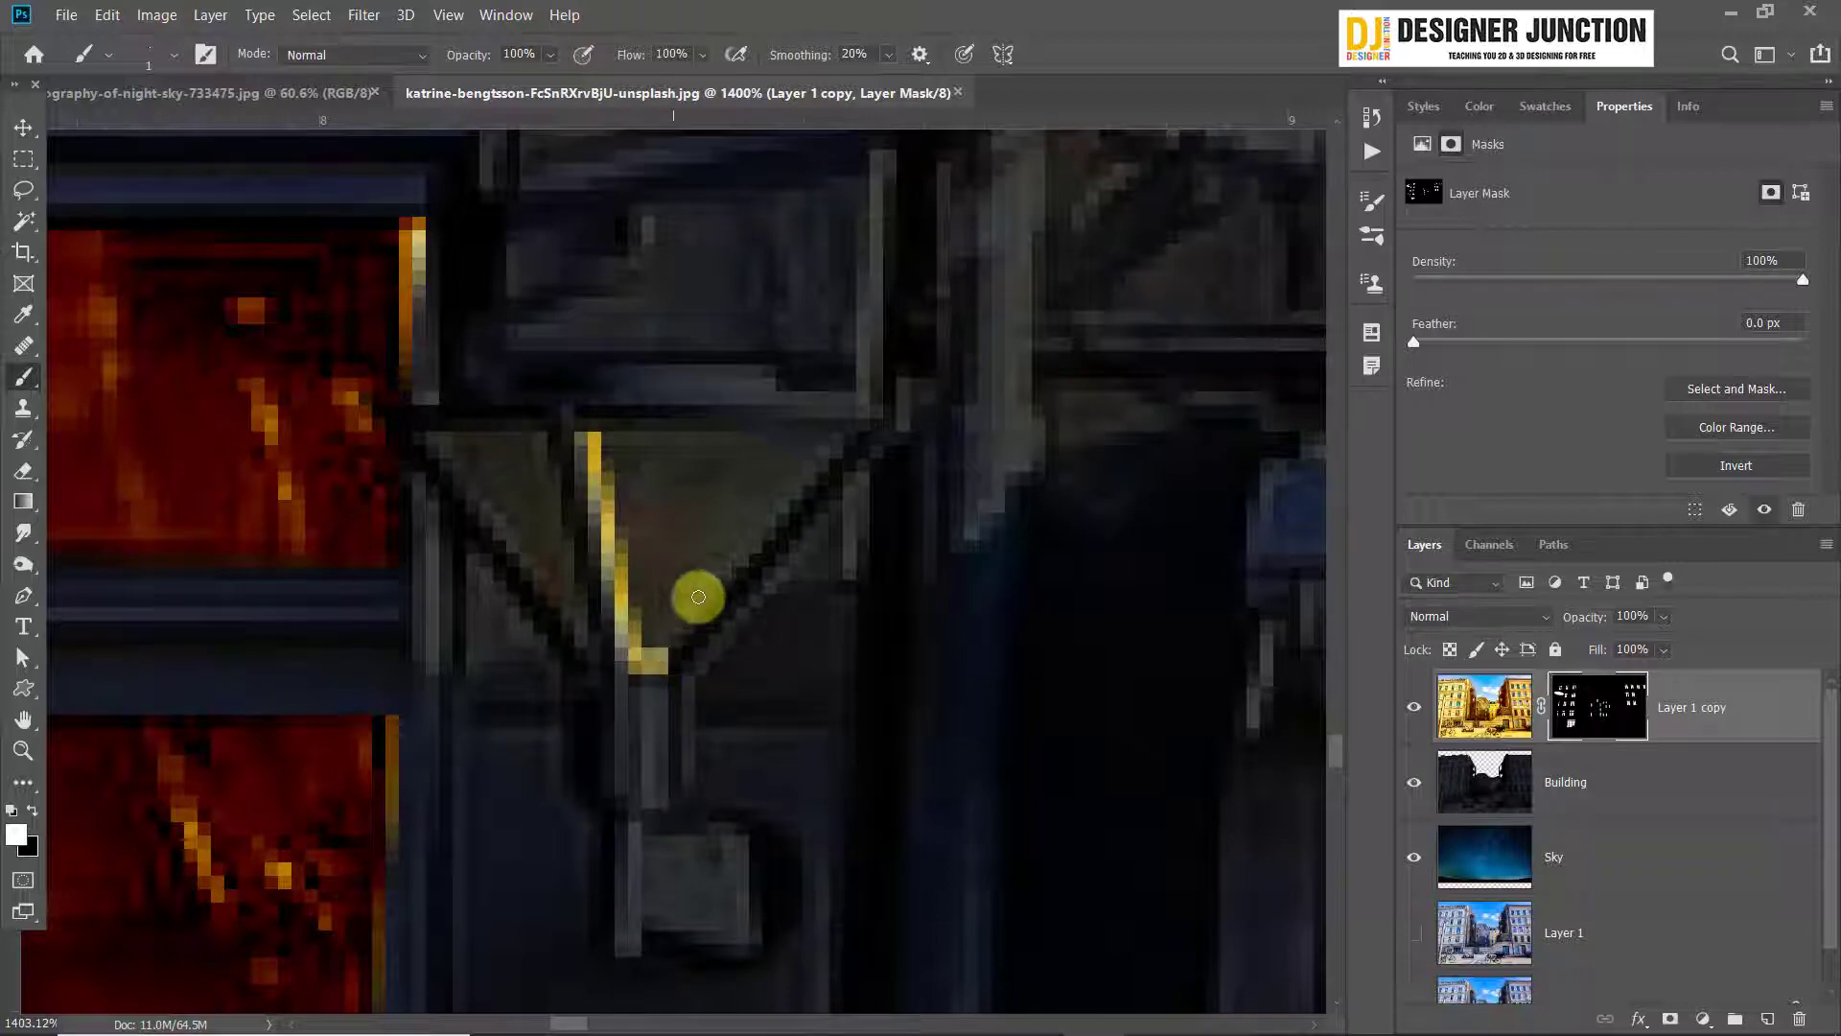
{"action": "left_click", "coordinate": [851, 439], "text": "shift"}
{"action": "left_click", "coordinate": [593, 440], "text": "shift"}
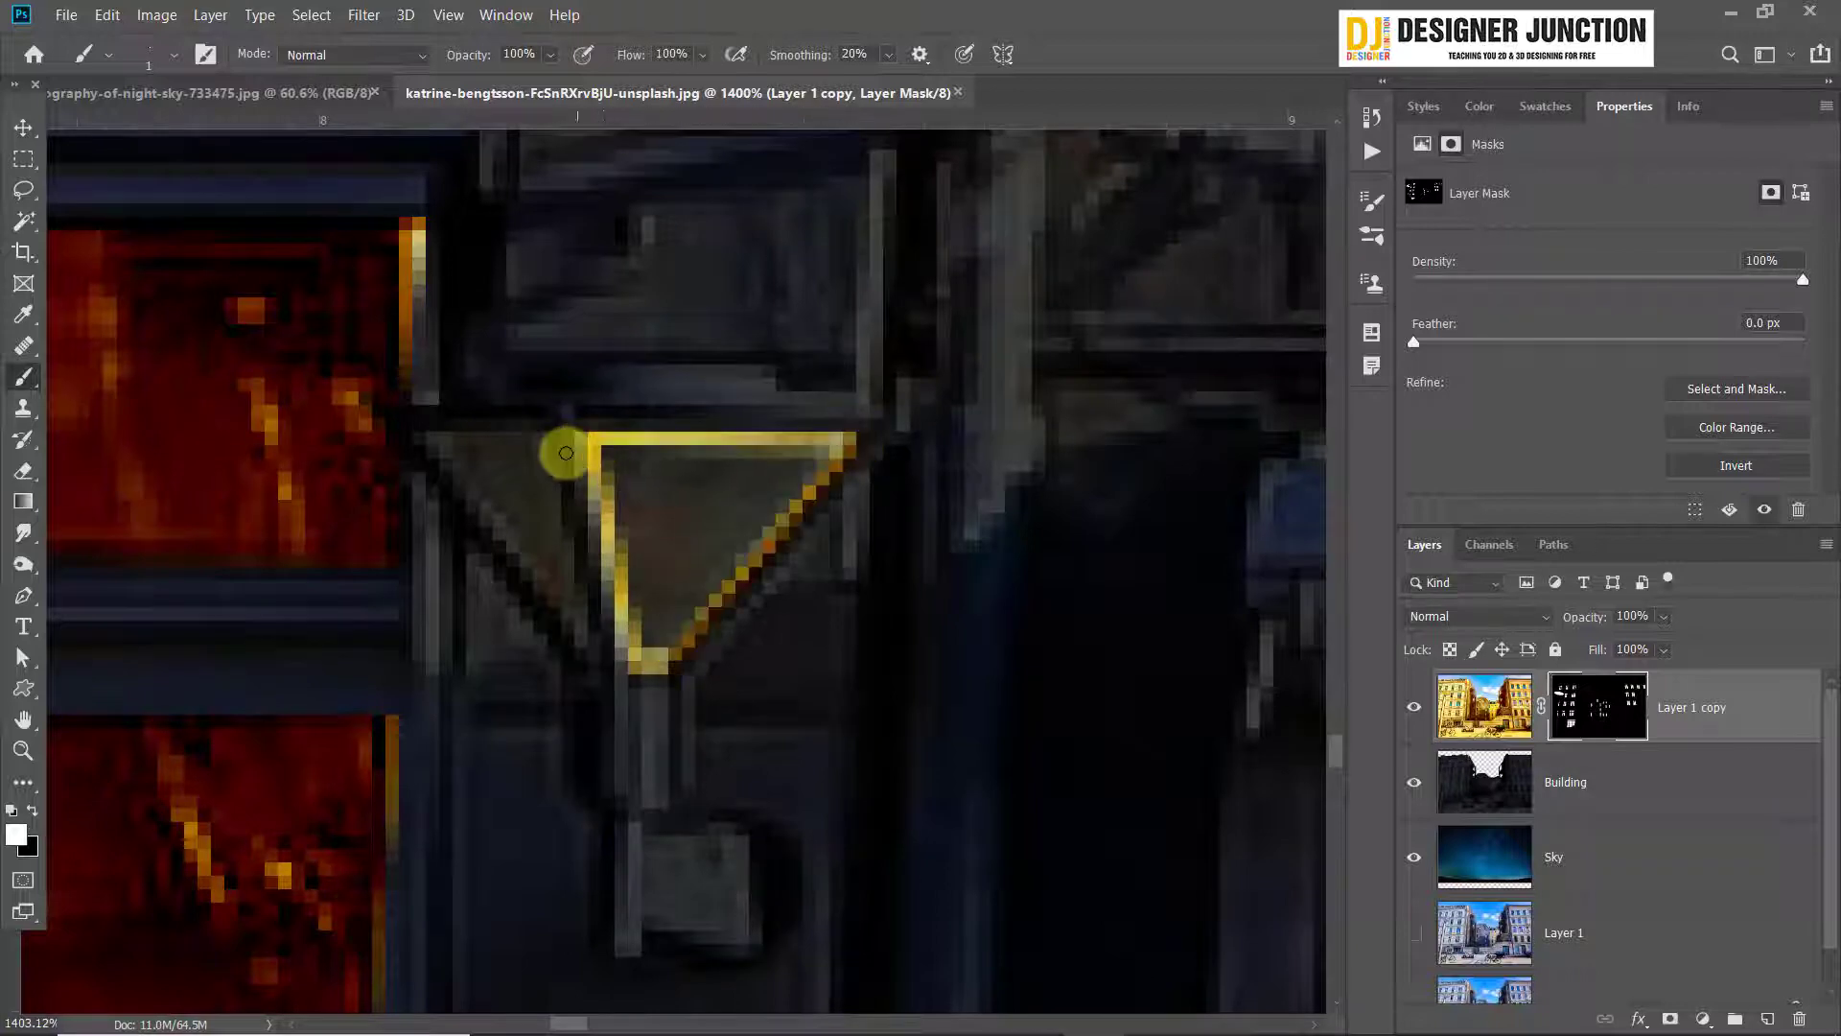
Outline the smaller triangular glass panel of the wall lamp beside the café in white on the Layer 1 copy mask
{"action": "left_click", "coordinate": [434, 437], "text": "shift"}
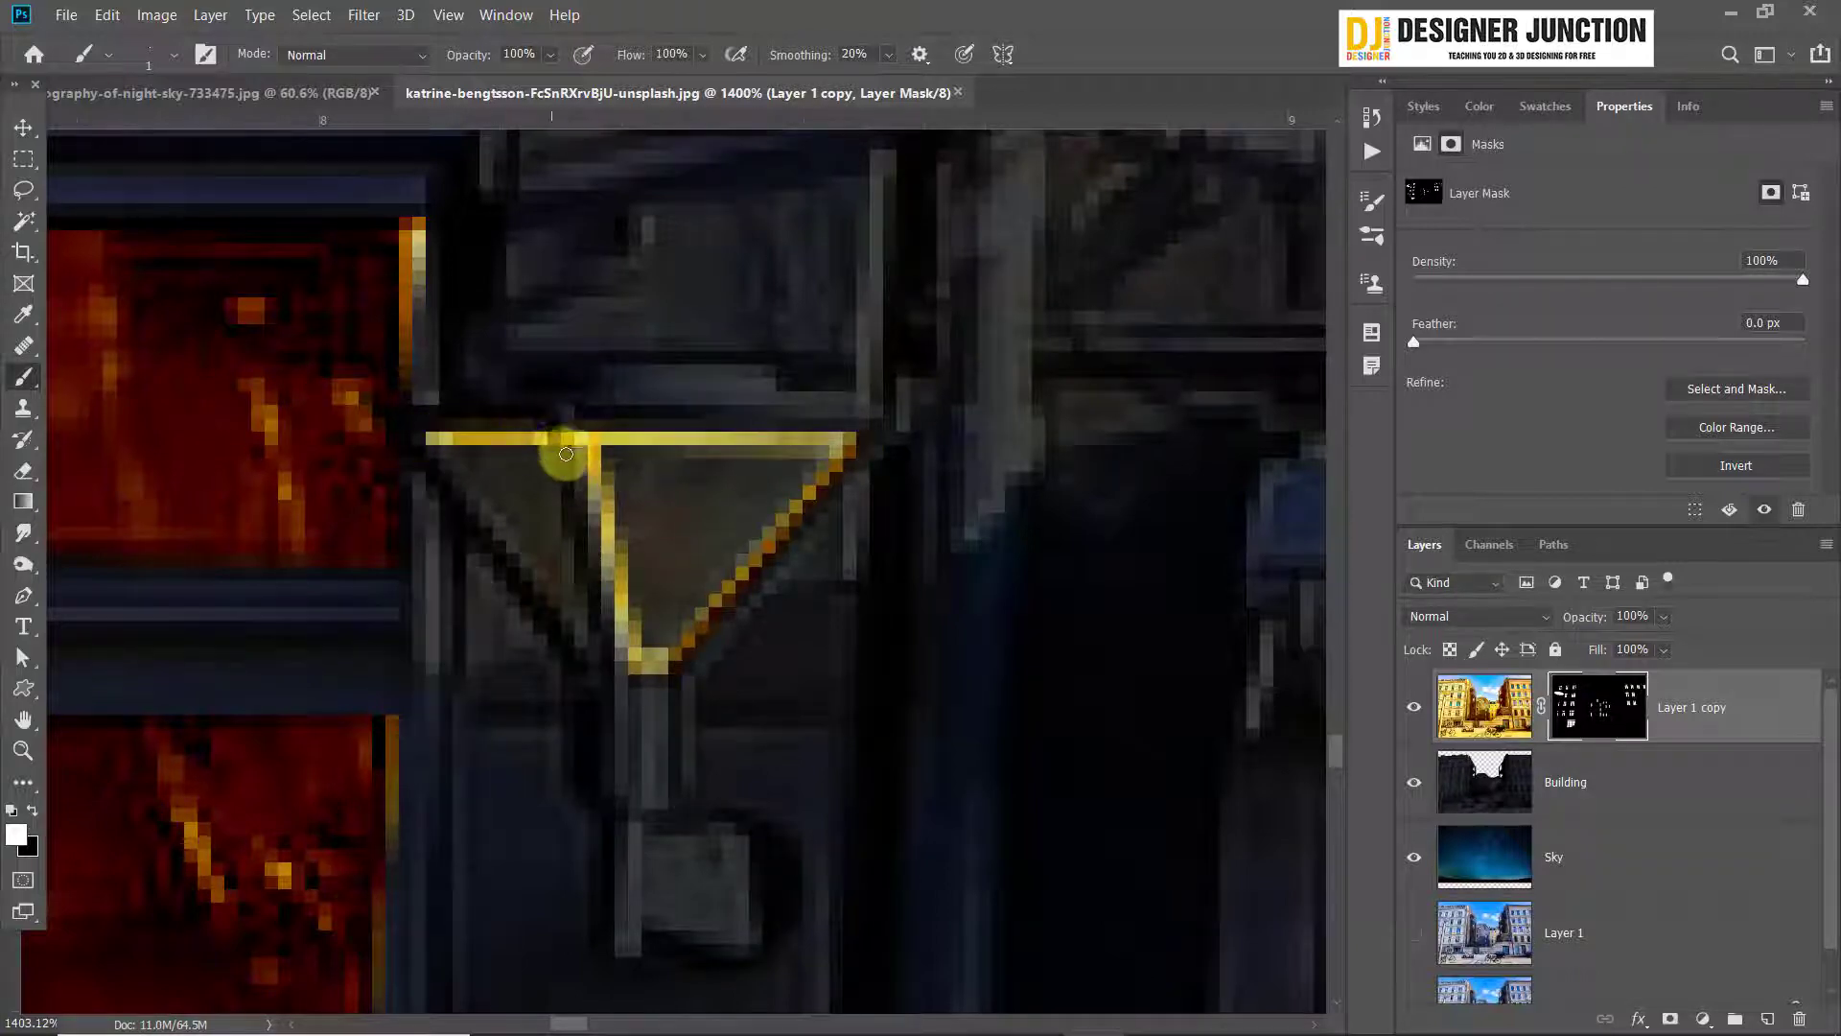
{"action": "left_click", "coordinate": [542, 430]}
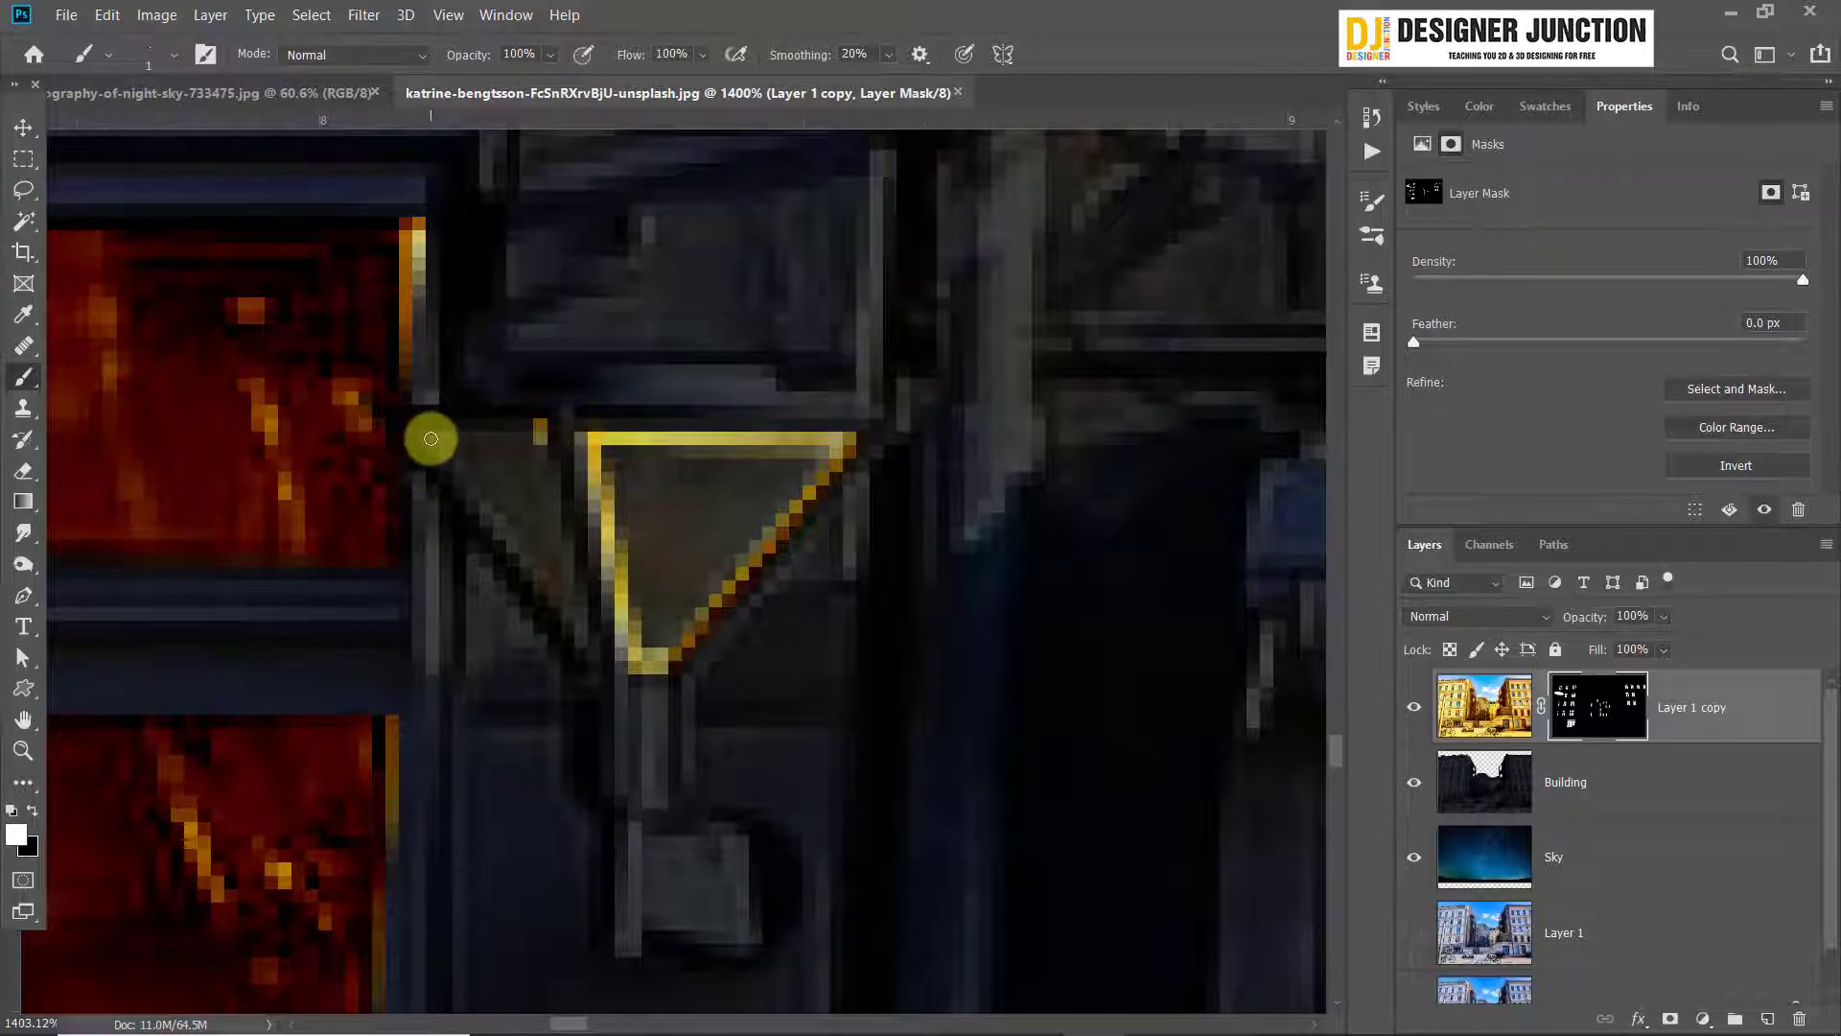
{"action": "left_click", "coordinate": [430, 438], "text": "shift"}
{"action": "left_click", "coordinate": [579, 647], "text": "shift"}
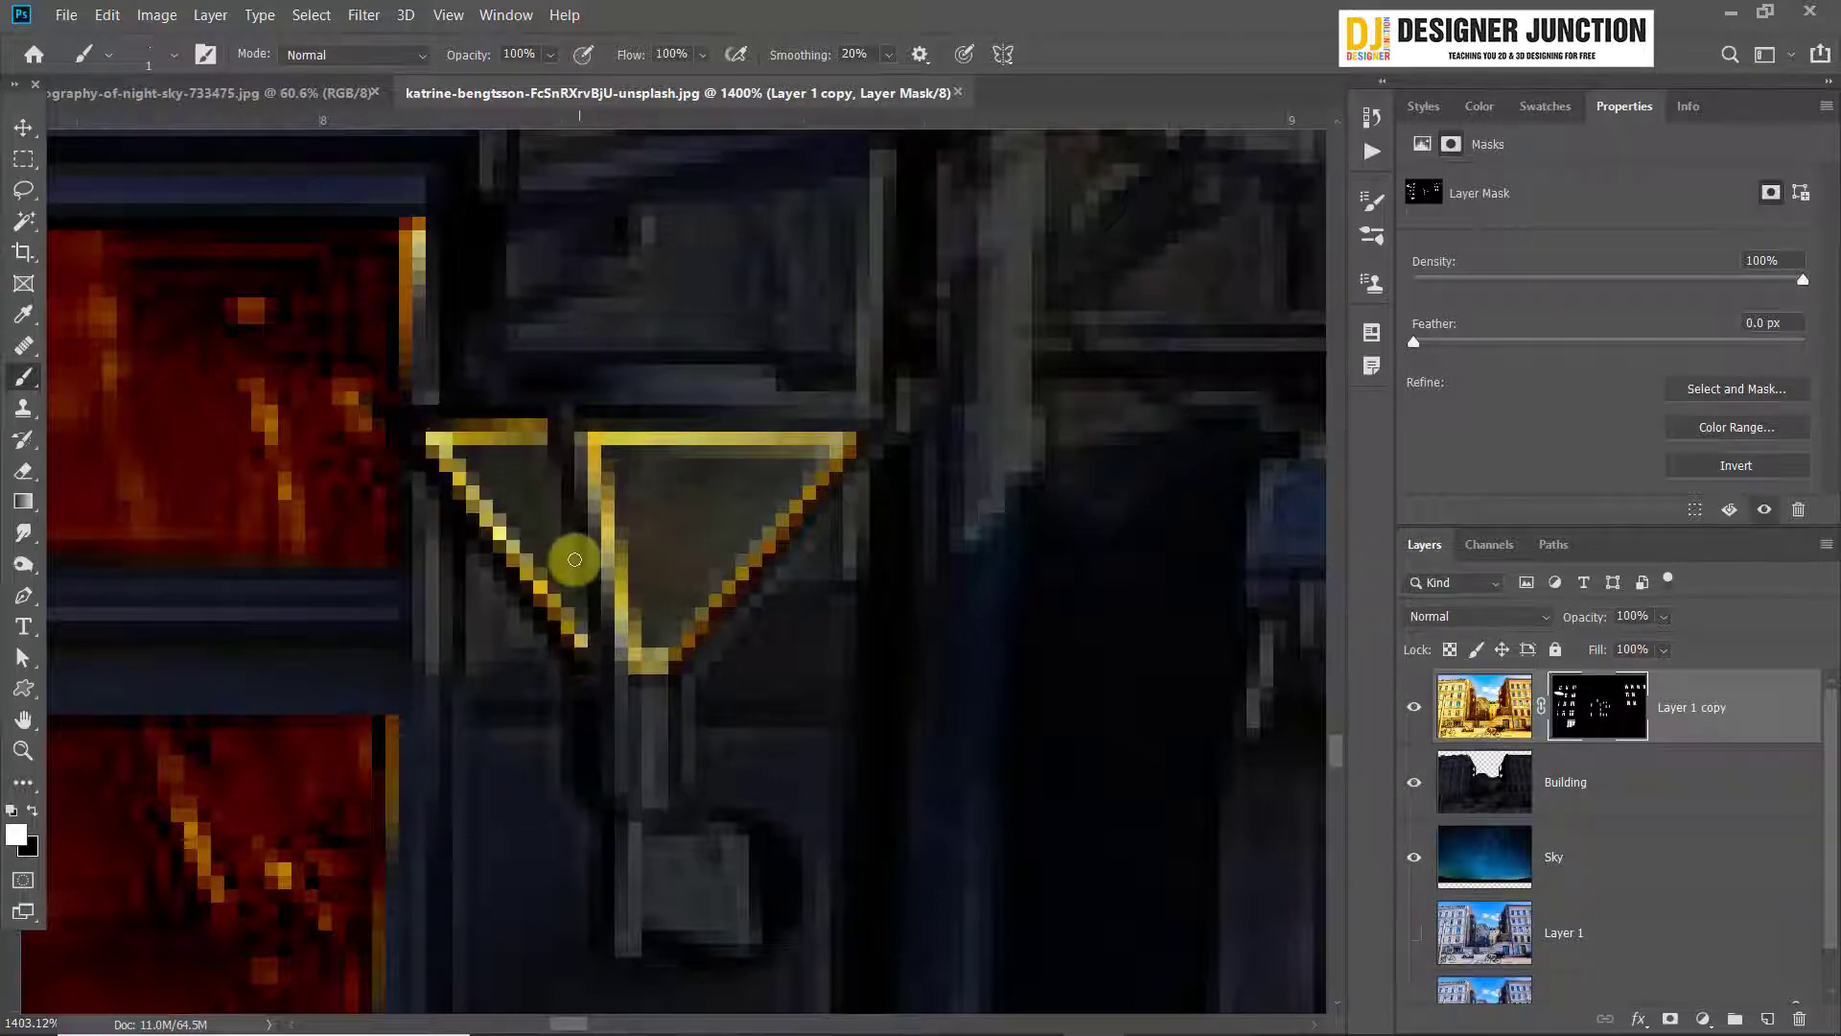
{"action": "left_click", "coordinate": [539, 428]}
{"action": "left_click", "coordinate": [603, 624], "text": "shift"}
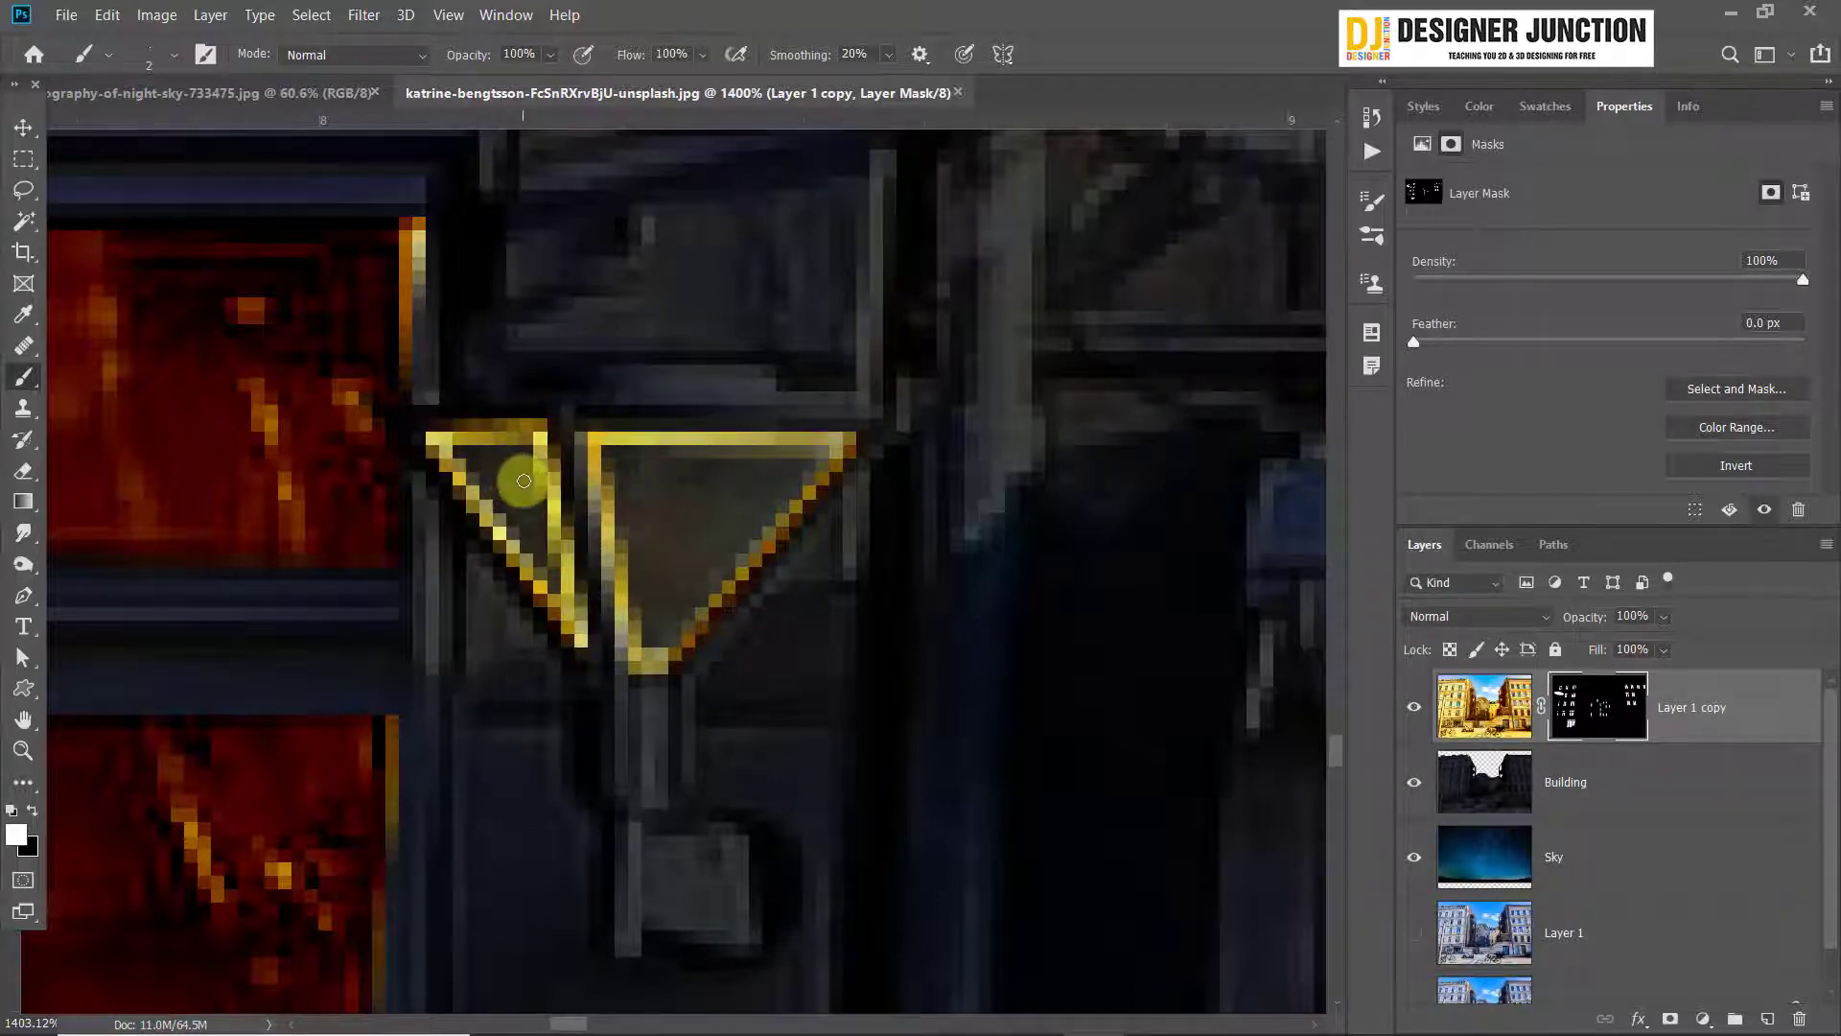
Fill both outlined glass panels of the café wall lamp with white on the Layer 1 copy mask using a size 2 brush
{"action": "mouse_move", "coordinate": [482, 457]}
{"action": "left_mouse_down"}
{"action": "mouse_move", "coordinate": [526, 483]}
{"action": "mouse_move", "coordinate": [540, 538]}
{"action": "left_mouse_up"}
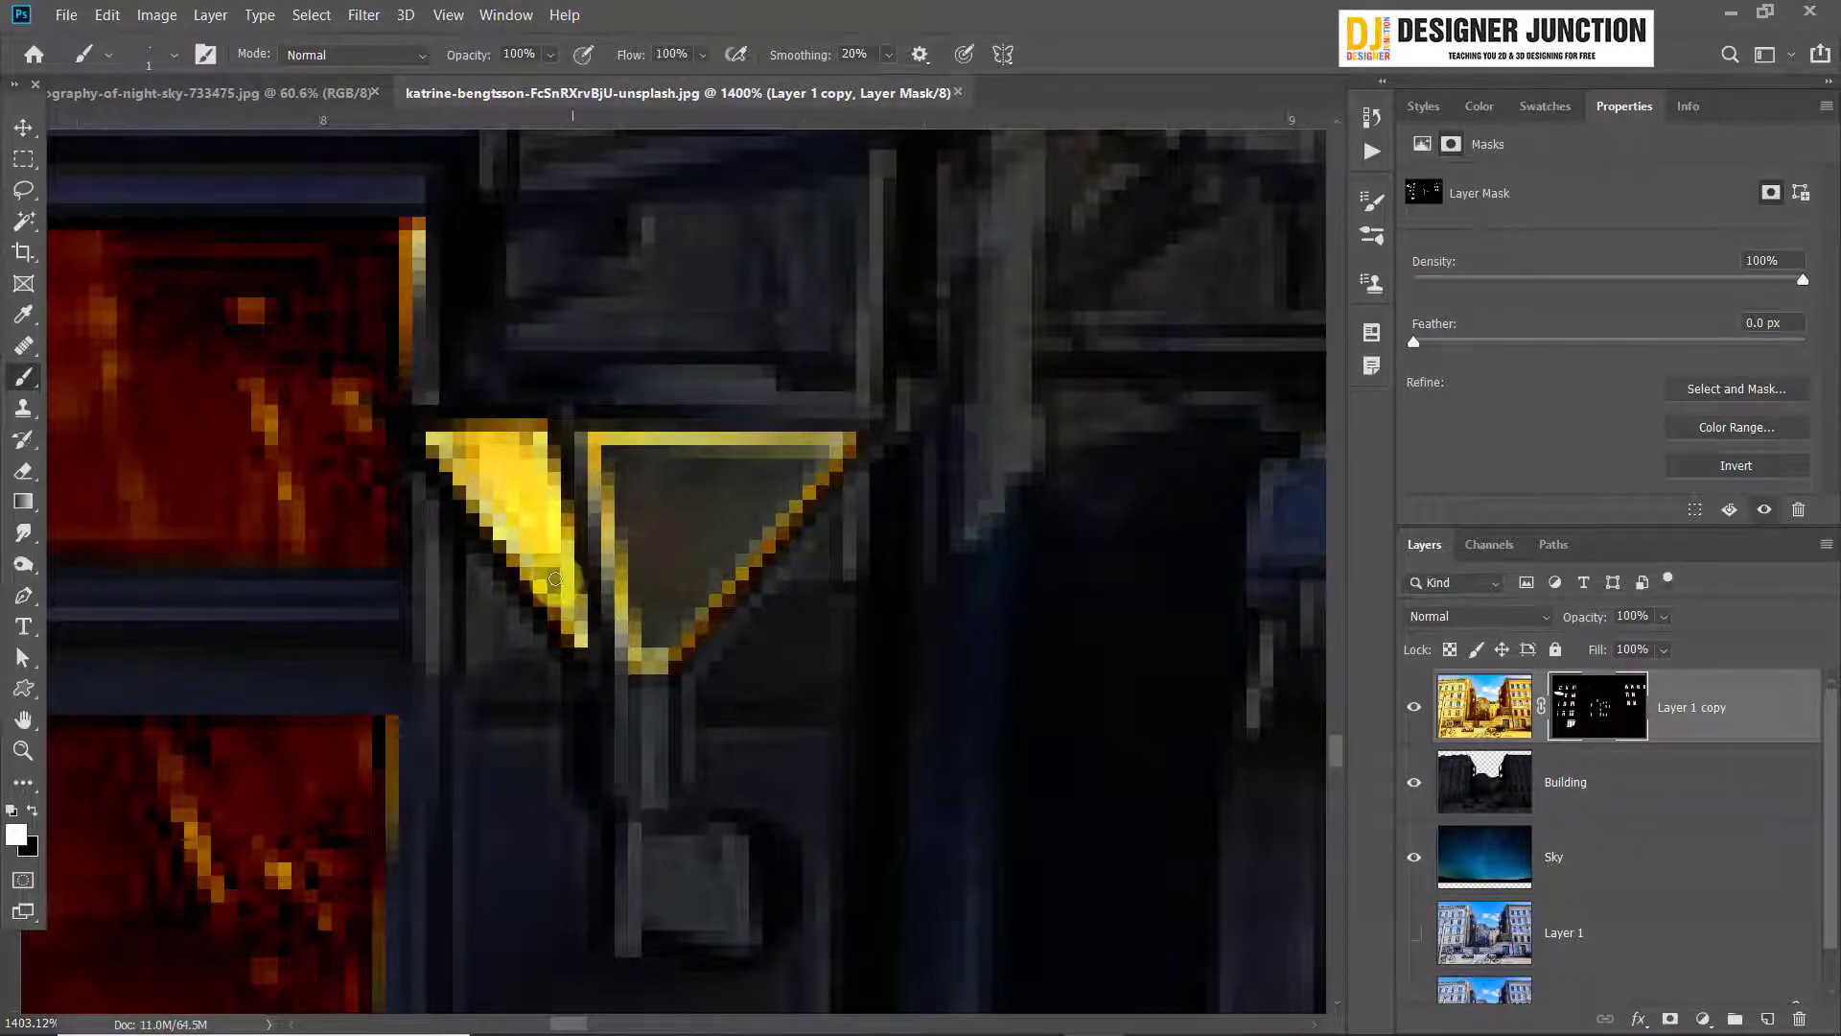
{"action": "key", "text": "bracketright"}
{"action": "left_click_drag", "start_coordinate": [663, 532], "coordinate": [692, 525]}
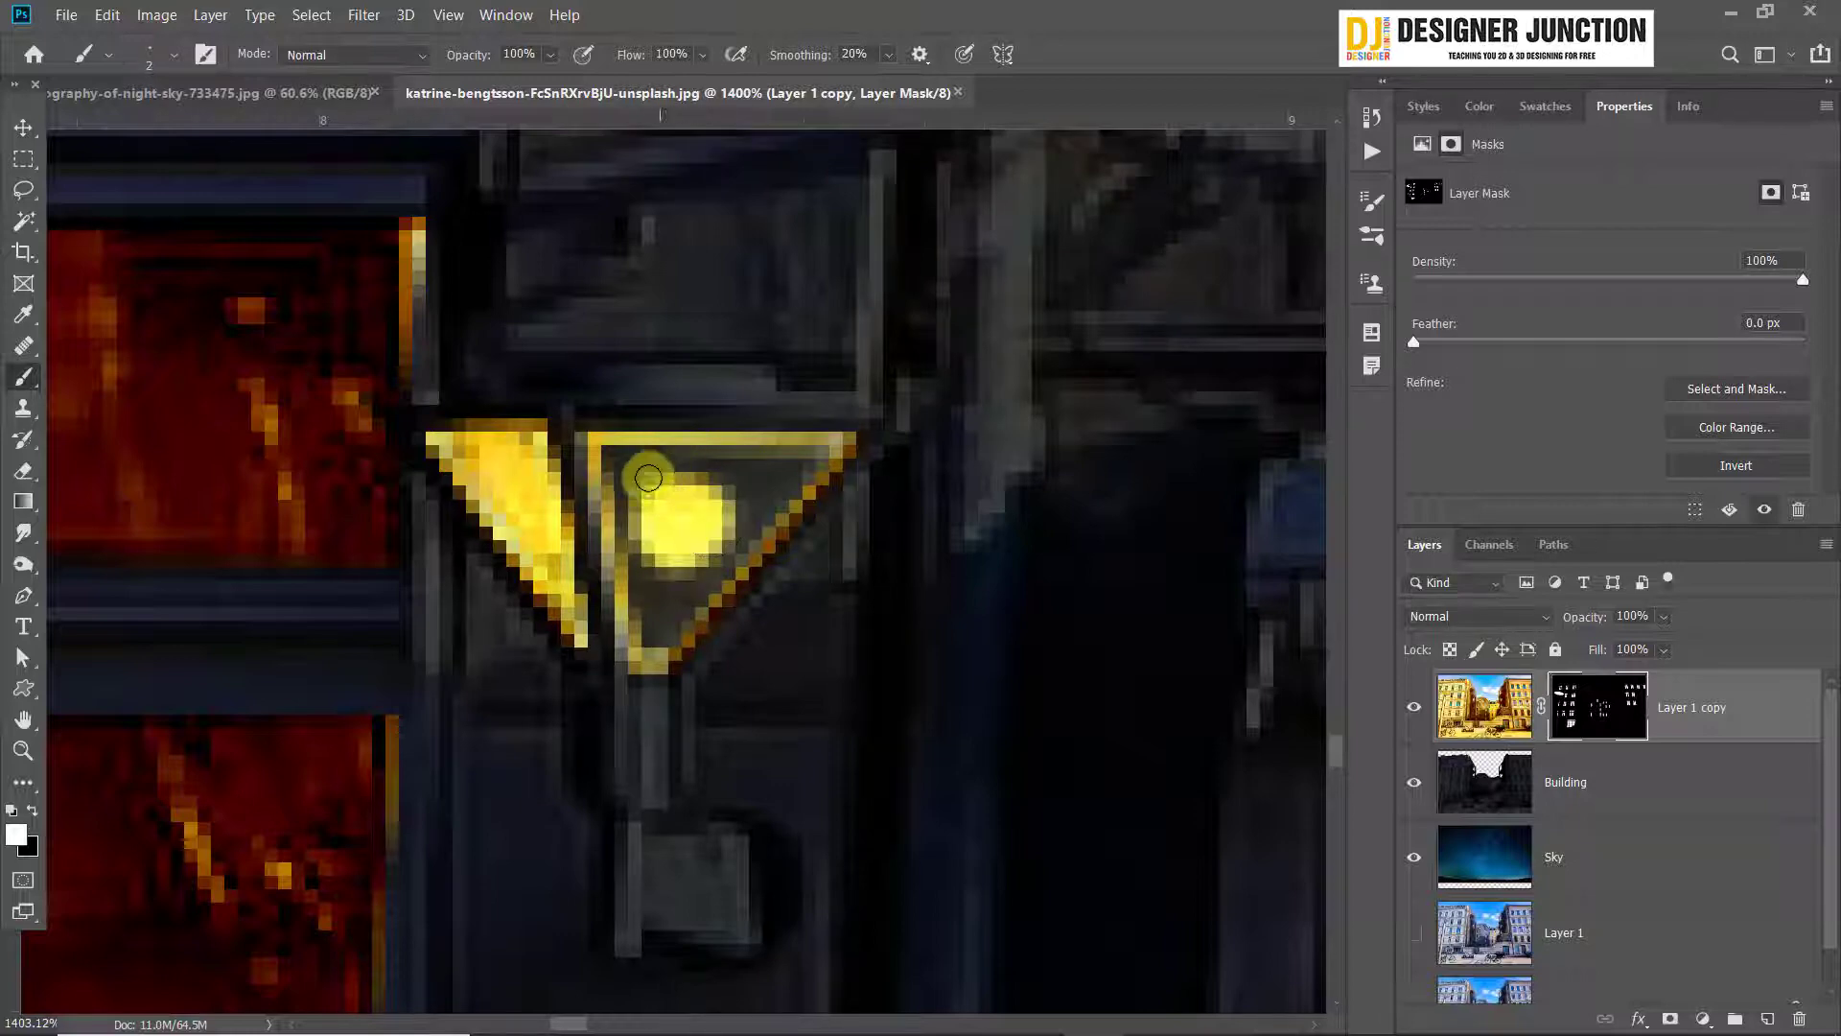
{"action": "mouse_move", "coordinate": [636, 450]}
{"action": "left_mouse_down"}
{"action": "mouse_move", "coordinate": [839, 448]}
{"action": "mouse_move", "coordinate": [781, 520]}
{"action": "mouse_move", "coordinate": [794, 469]}
{"action": "mouse_move", "coordinate": [735, 467]}
{"action": "mouse_move", "coordinate": [763, 478]}
{"action": "mouse_move", "coordinate": [752, 538]}
{"action": "mouse_move", "coordinate": [705, 590]}
{"action": "left_mouse_up"}
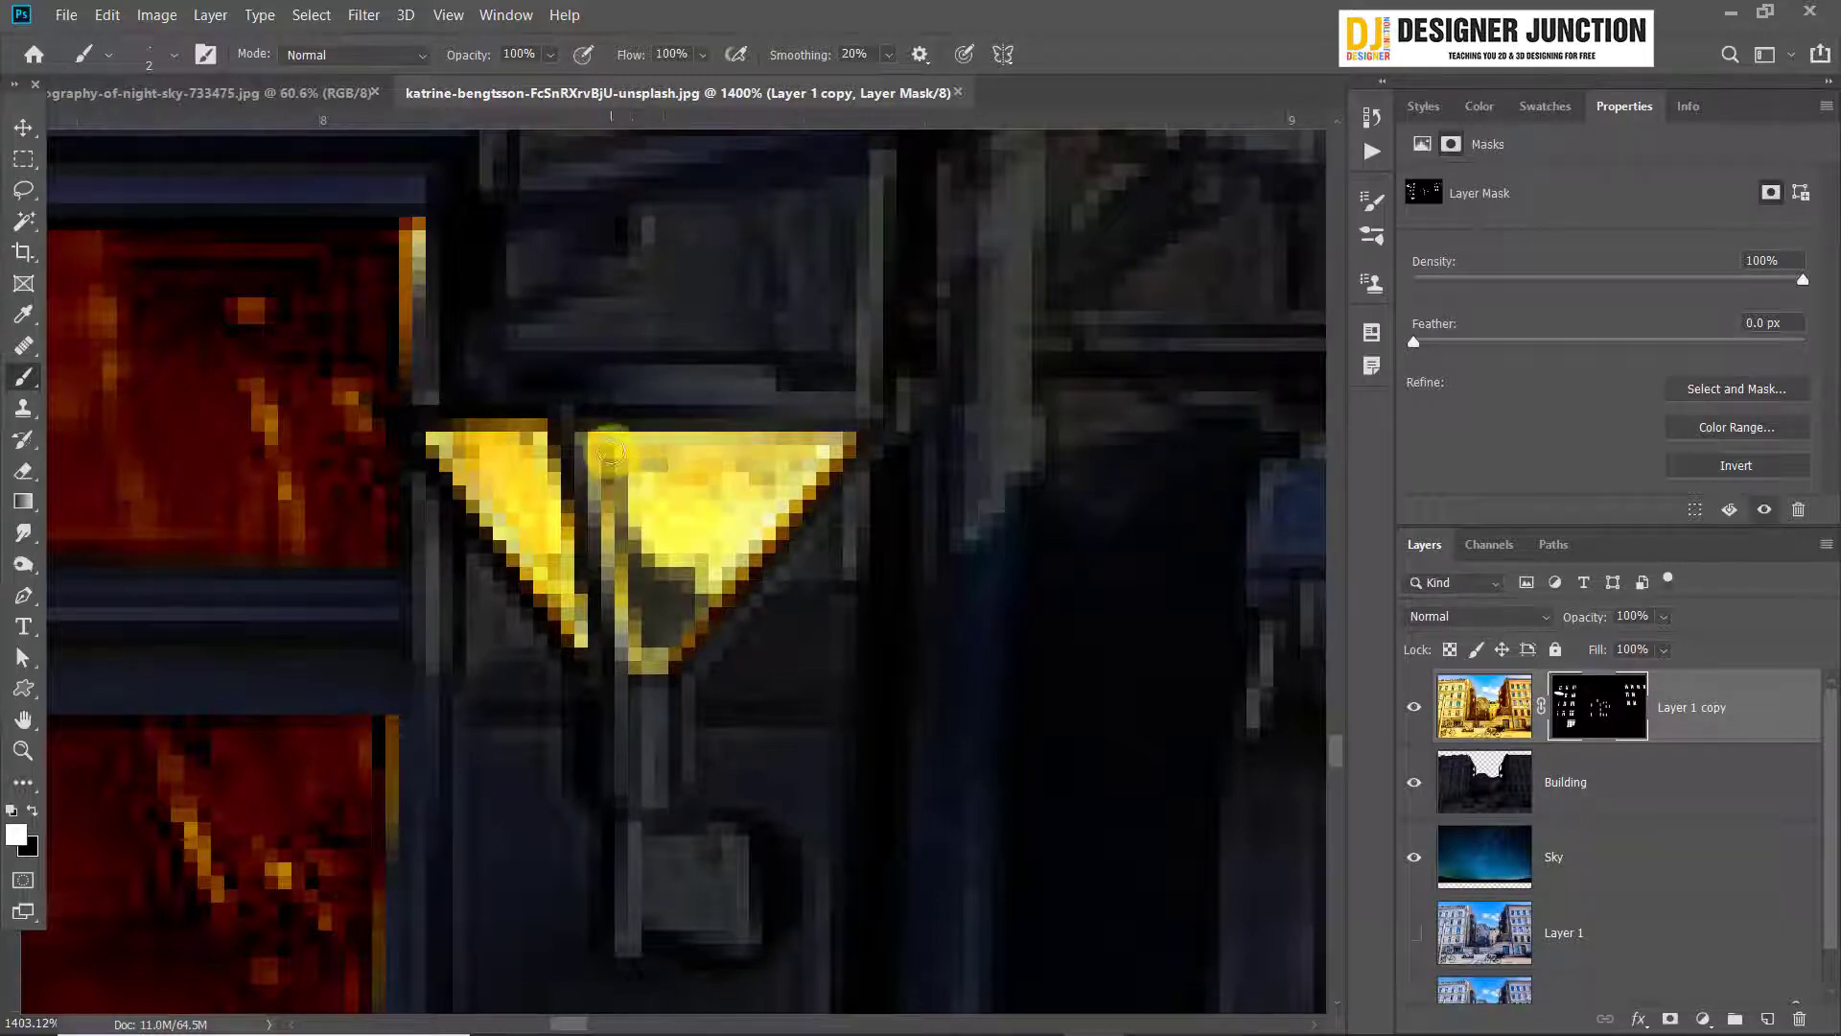
{"action": "mouse_move", "coordinate": [621, 482]}
{"action": "left_mouse_down"}
{"action": "mouse_move", "coordinate": [658, 651]}
{"action": "mouse_move", "coordinate": [638, 530]}
{"action": "left_mouse_up"}
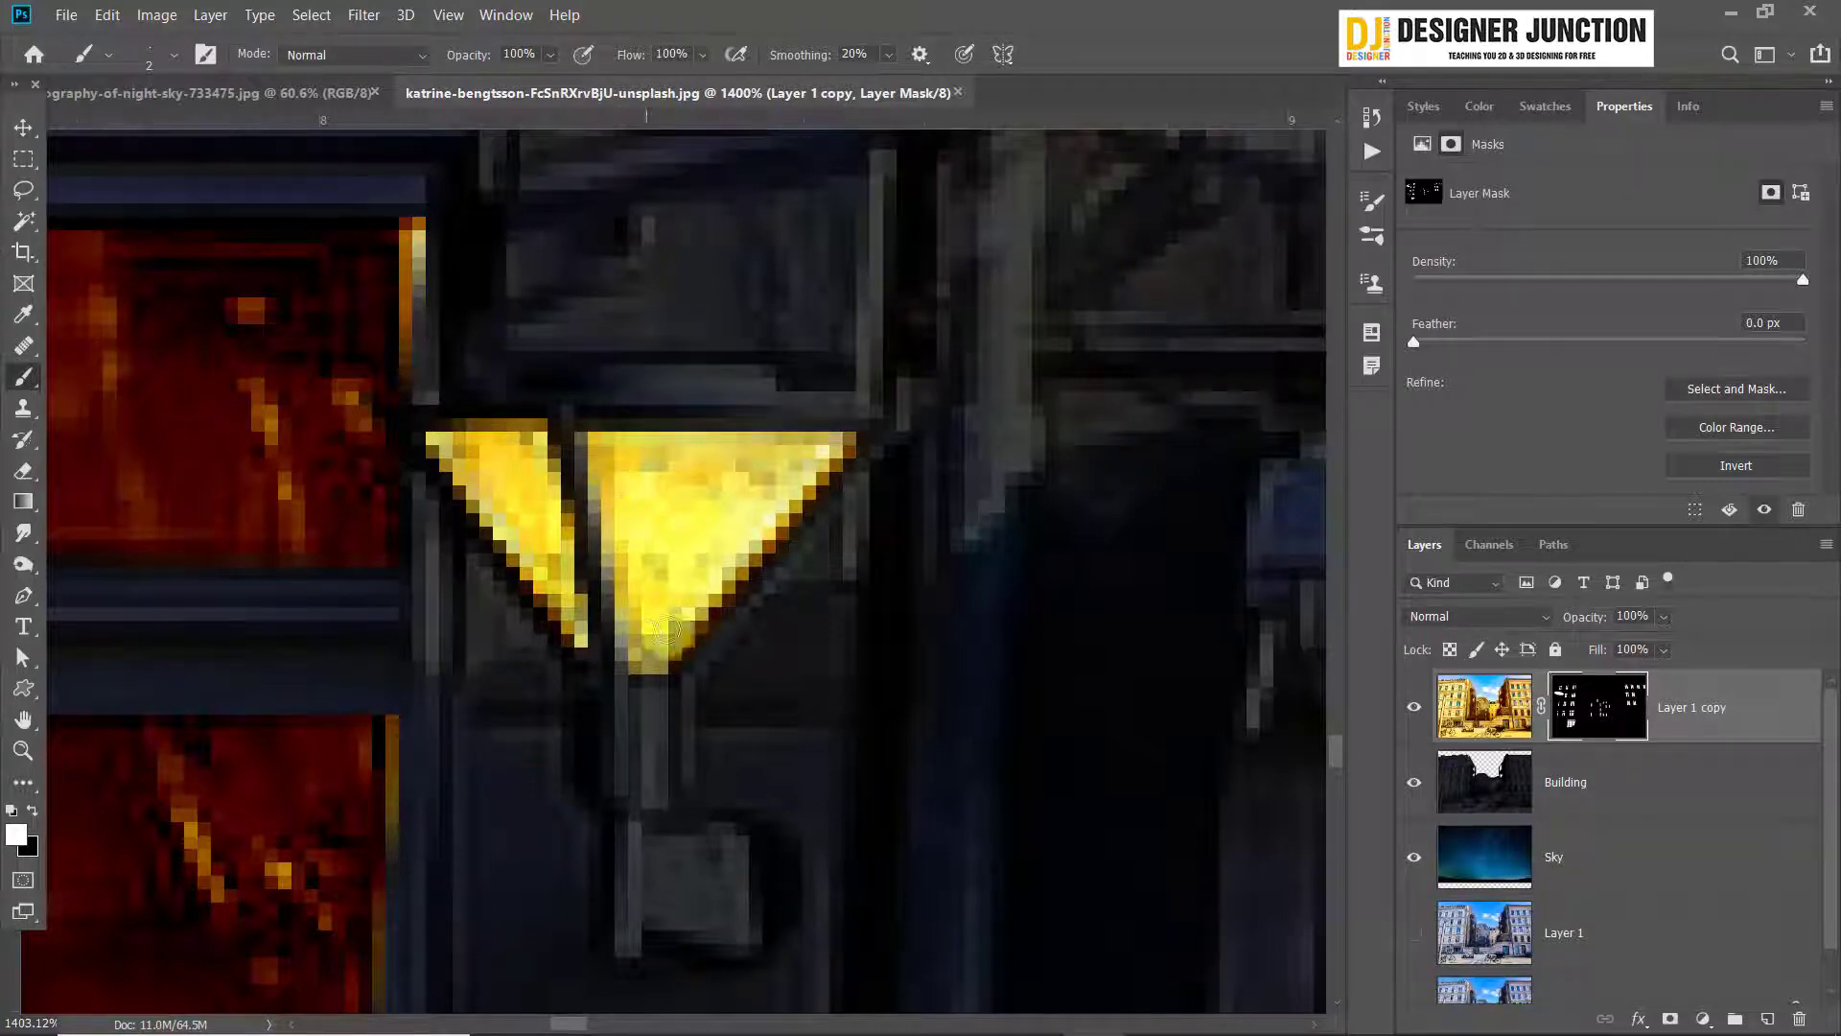
Try to light the second wall lamp, on the wall between the street lamp pole and the tree, and undo the stroke
{"action": "scroll", "coordinate": [740, 675], "scroll_direction": "down", "scroll_amount": 6}
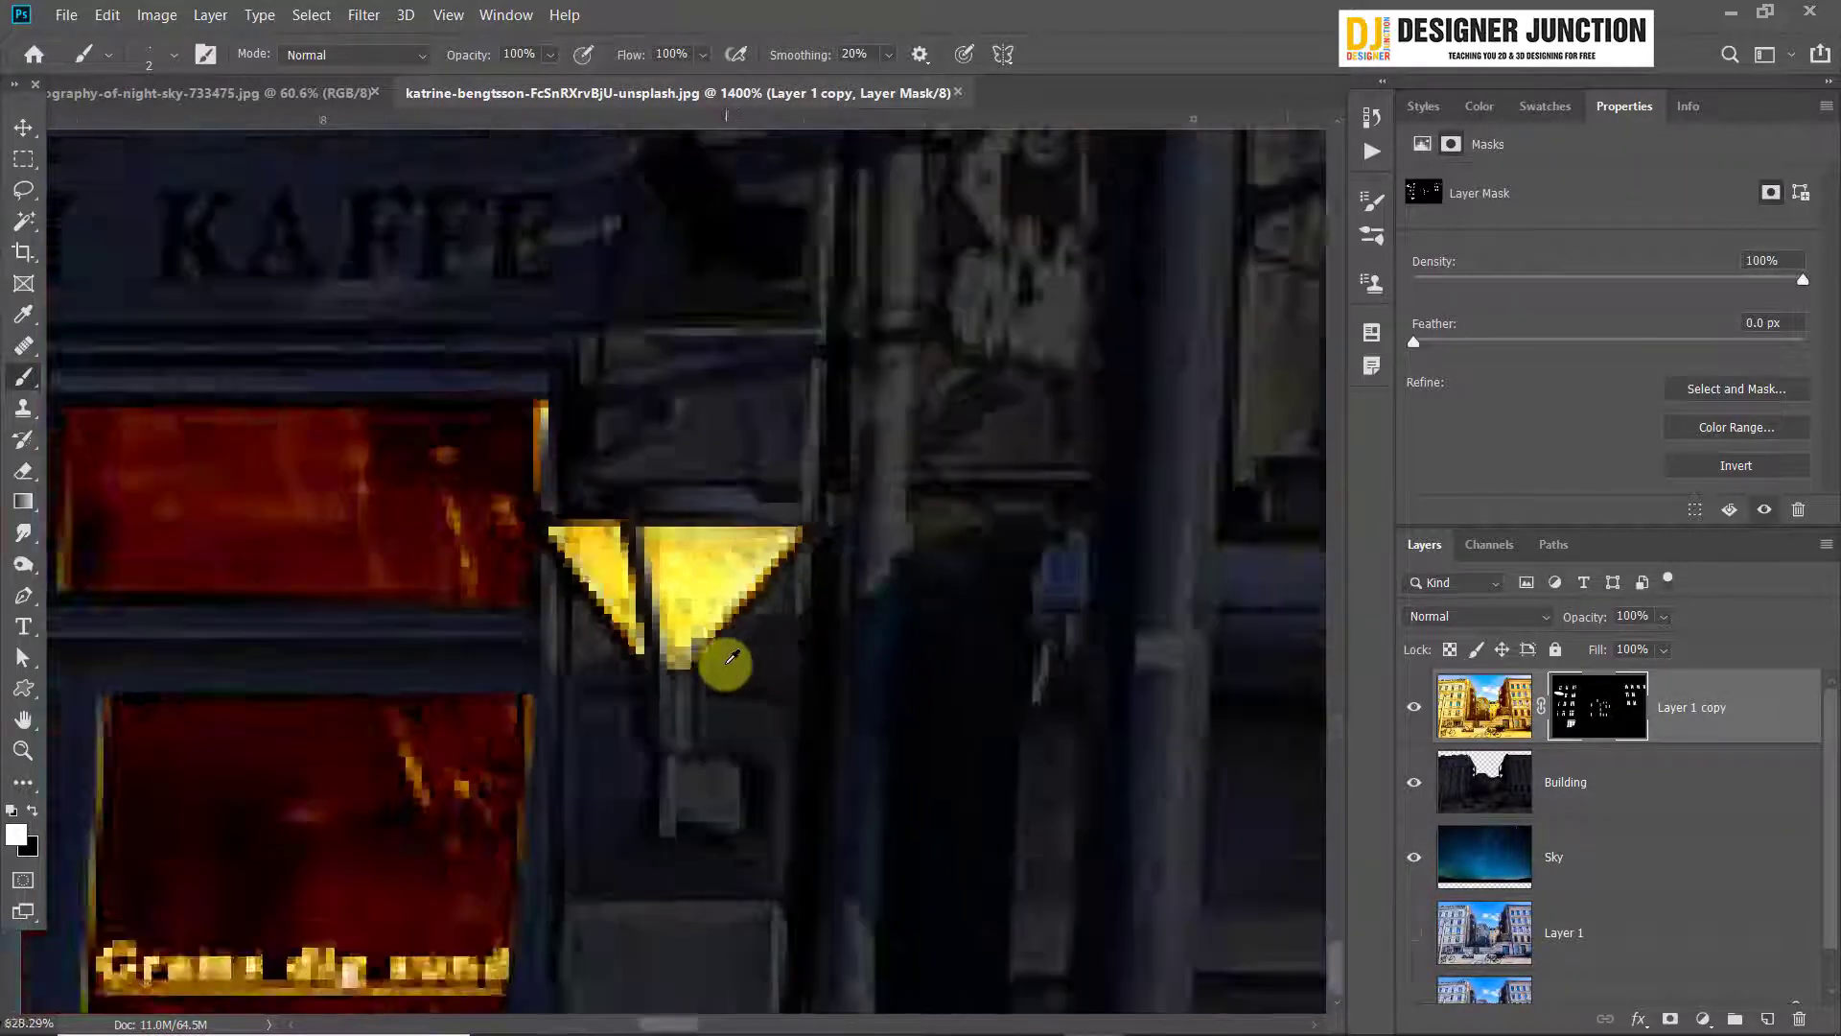
{"action": "scroll", "coordinate": [523, 544], "scroll_direction": "up", "scroll_amount": 5}
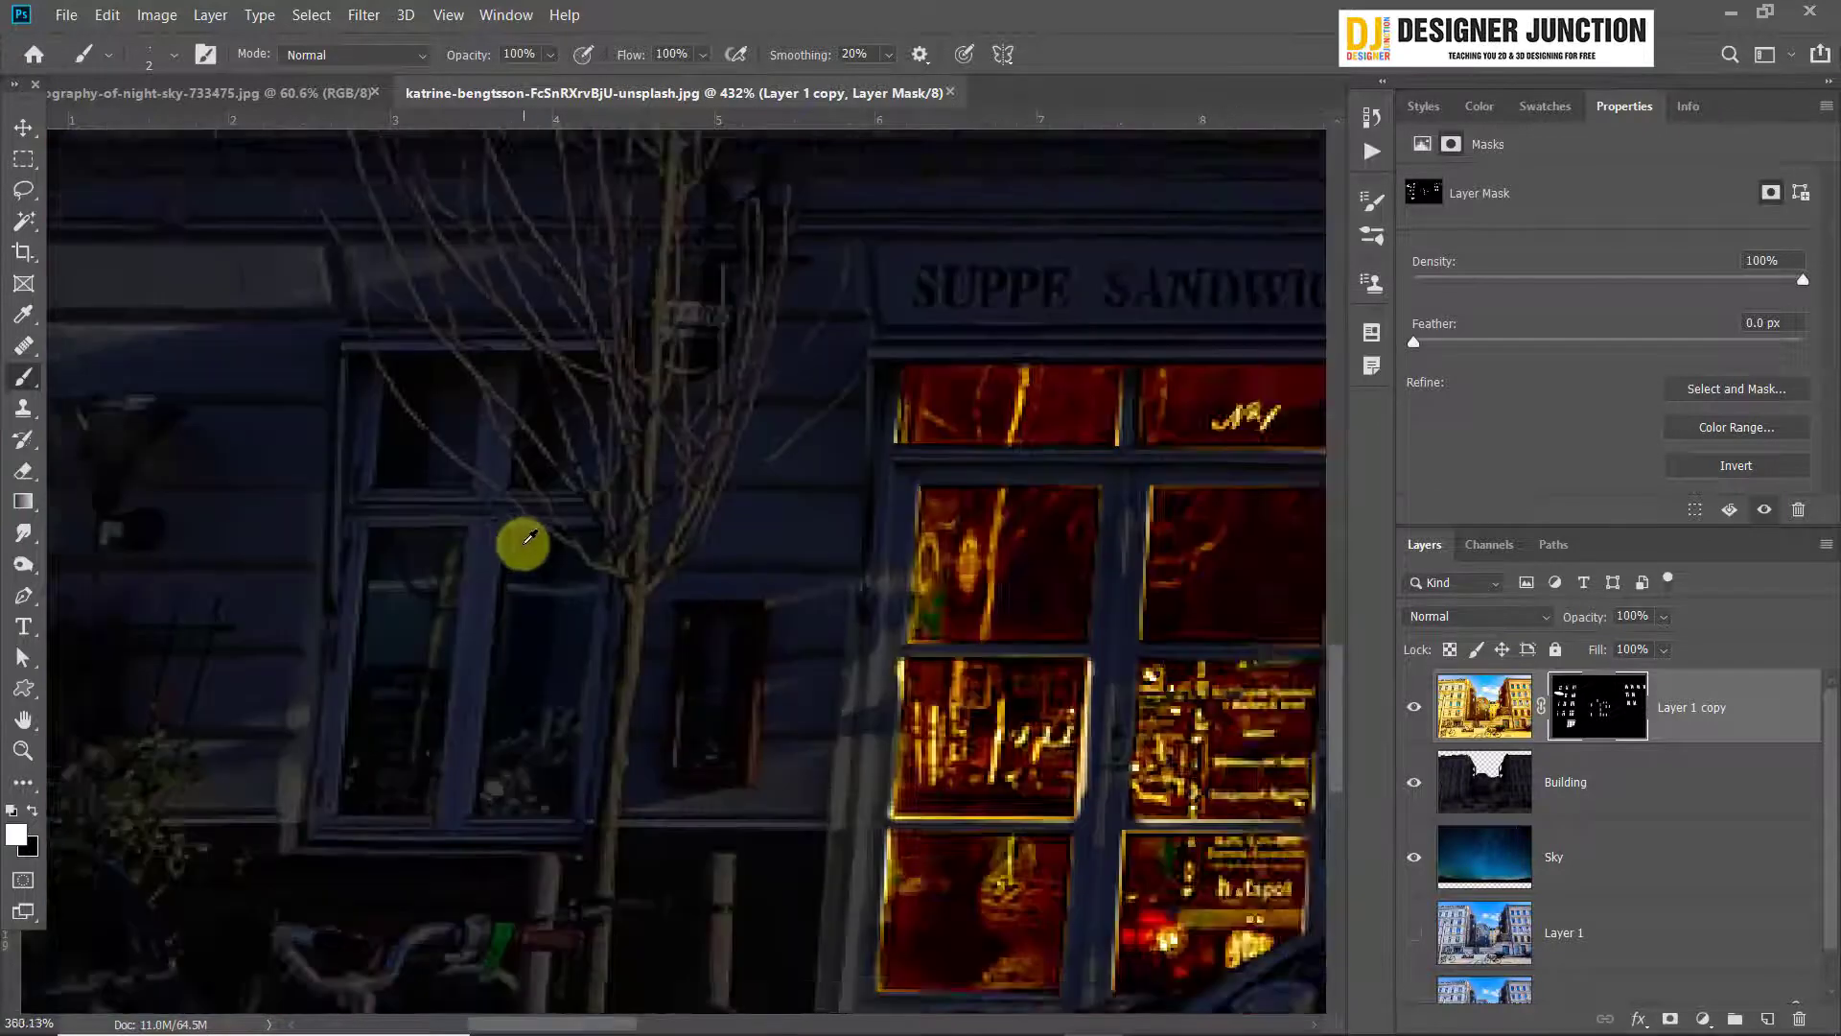
{"action": "left_click_drag", "start_coordinate": [285, 581], "coordinate": [852, 479]}
{"action": "scroll", "coordinate": [629, 320], "scroll_direction": "up", "scroll_amount": 5}
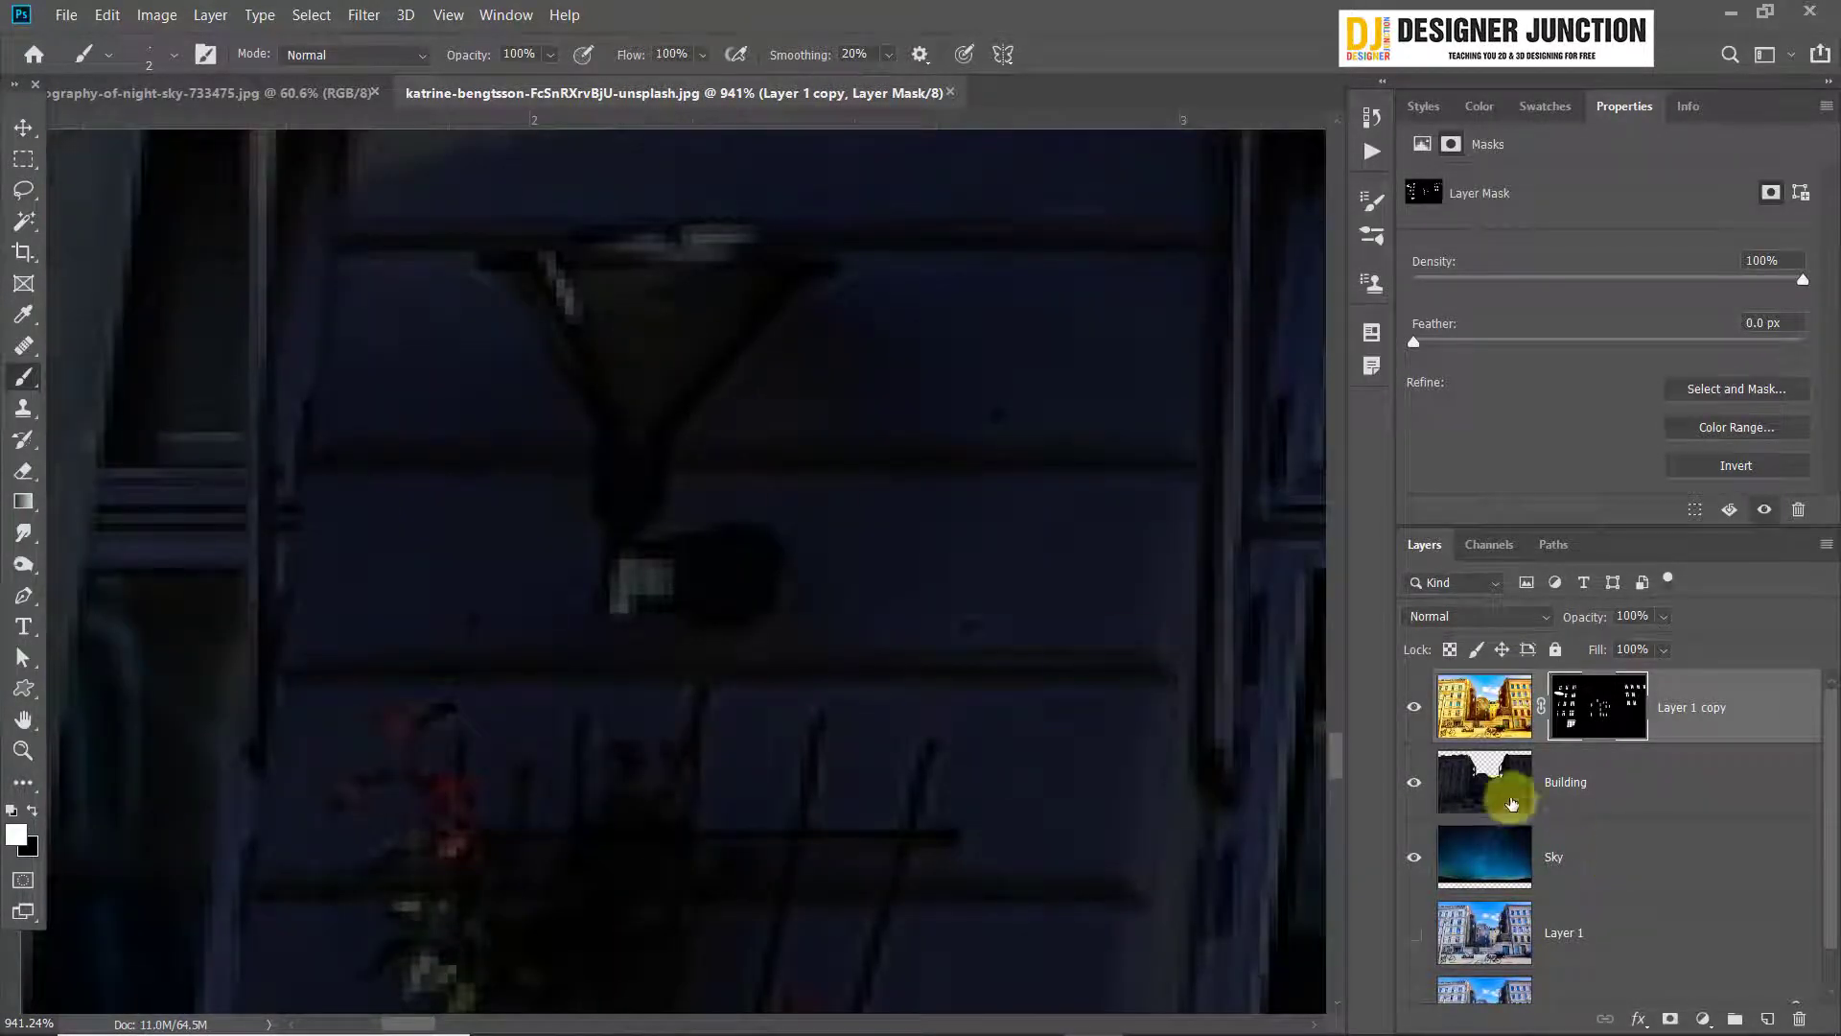
{"action": "mouse_move", "coordinate": [1598, 621]}
{"action": "left_mouse_down"}
{"action": "mouse_move", "coordinate": [1511, 622]}
{"action": "mouse_move", "coordinate": [1806, 621]}
{"action": "left_mouse_up"}
{"action": "mouse_move", "coordinate": [637, 302]}
{"action": "left_mouse_down"}
{"action": "mouse_move", "coordinate": [633, 344]}
{"action": "mouse_move", "coordinate": [469, 284]}
{"action": "mouse_move", "coordinate": [698, 382]}
{"action": "left_mouse_up"}
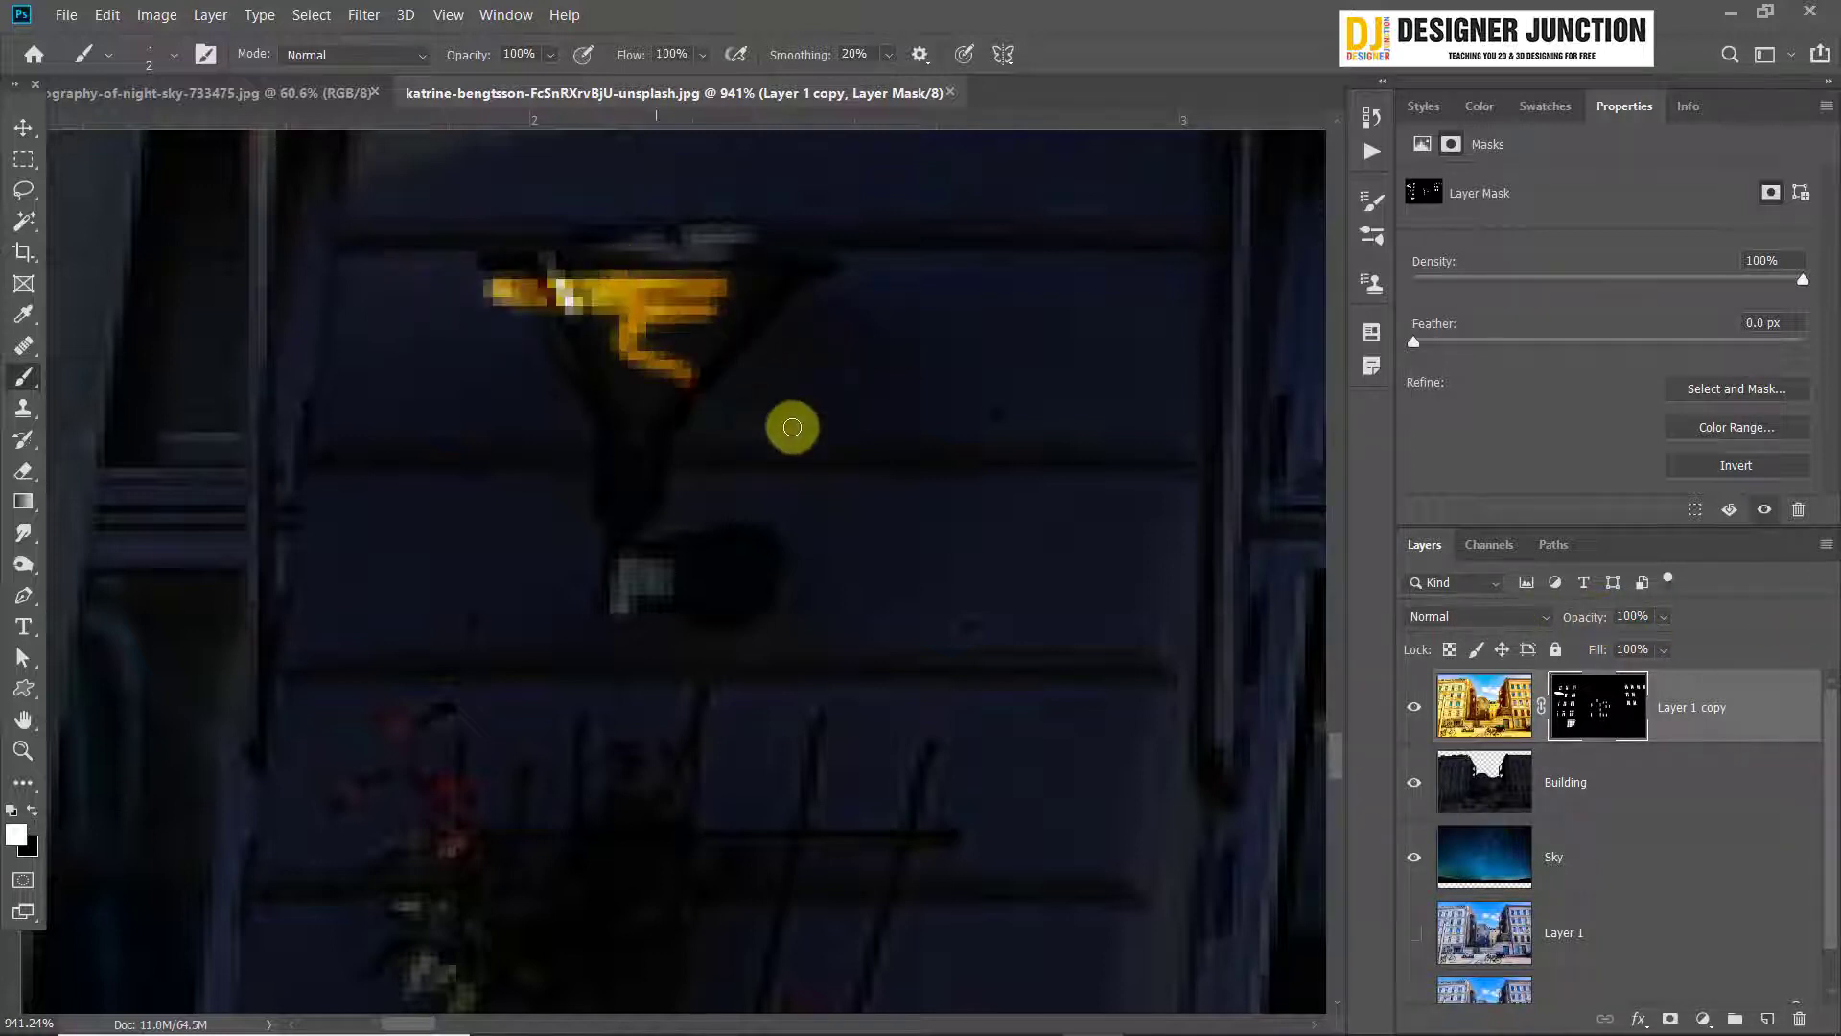
{"action": "key", "text": "ctrl+z"}
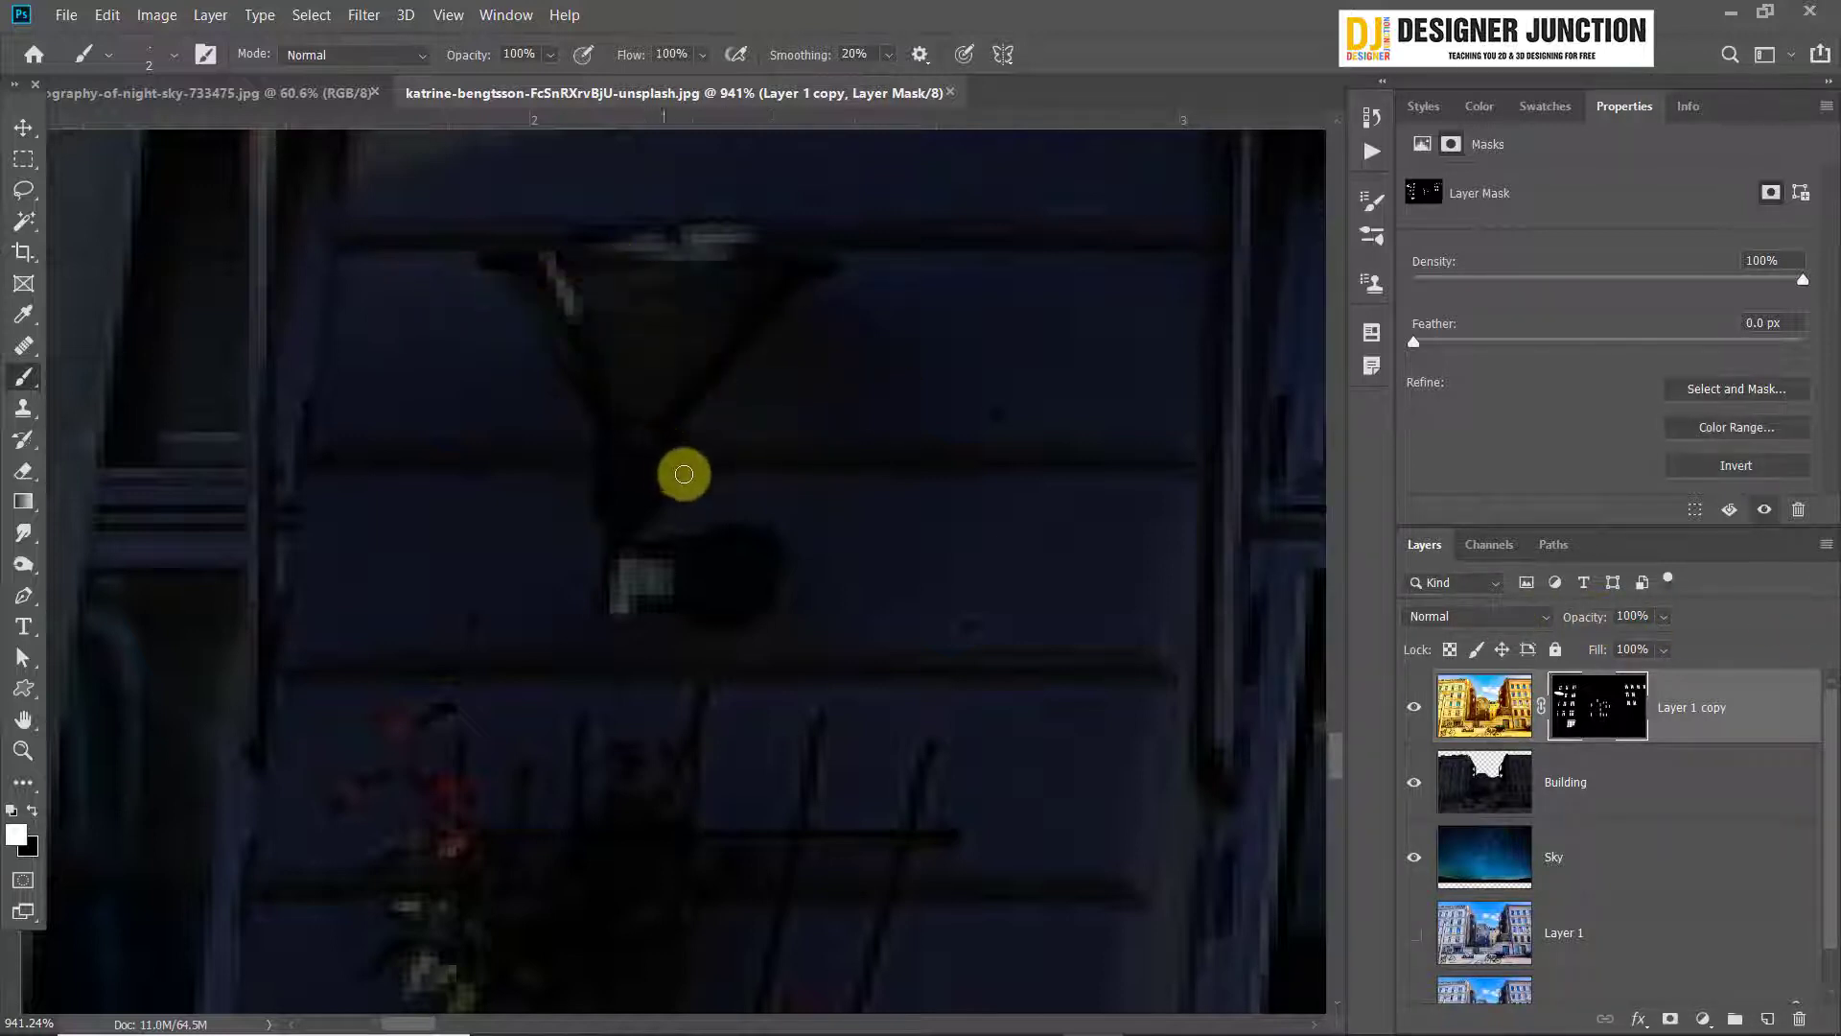
Hide the Building and Sky layers and show the daytime Layer 1 beneath Layer 1 copy, enlarging the layer list
{"action": "scroll", "coordinate": [760, 575], "scroll_direction": "down", "scroll_amount": 3}
{"action": "scroll", "coordinate": [762, 573], "scroll_direction": "down", "scroll_amount": 2}
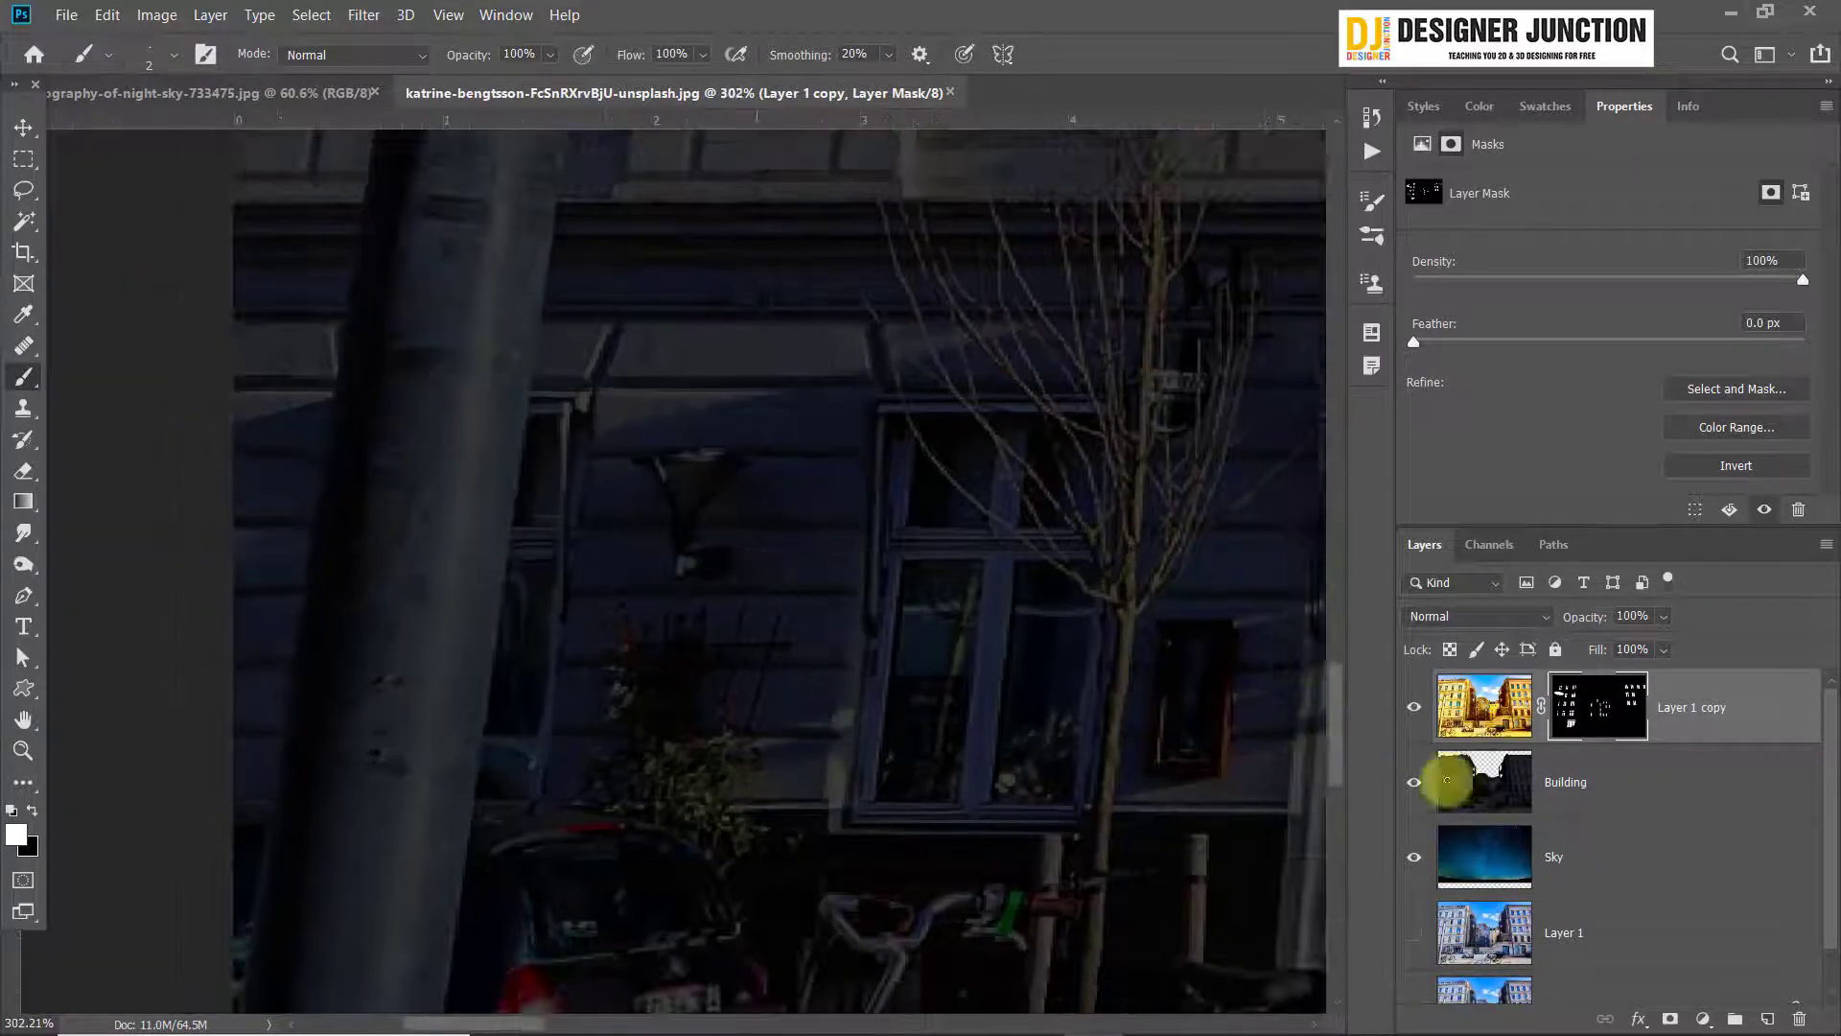
{"action": "left_click_drag", "start_coordinate": [1418, 705], "coordinate": [1414, 863]}
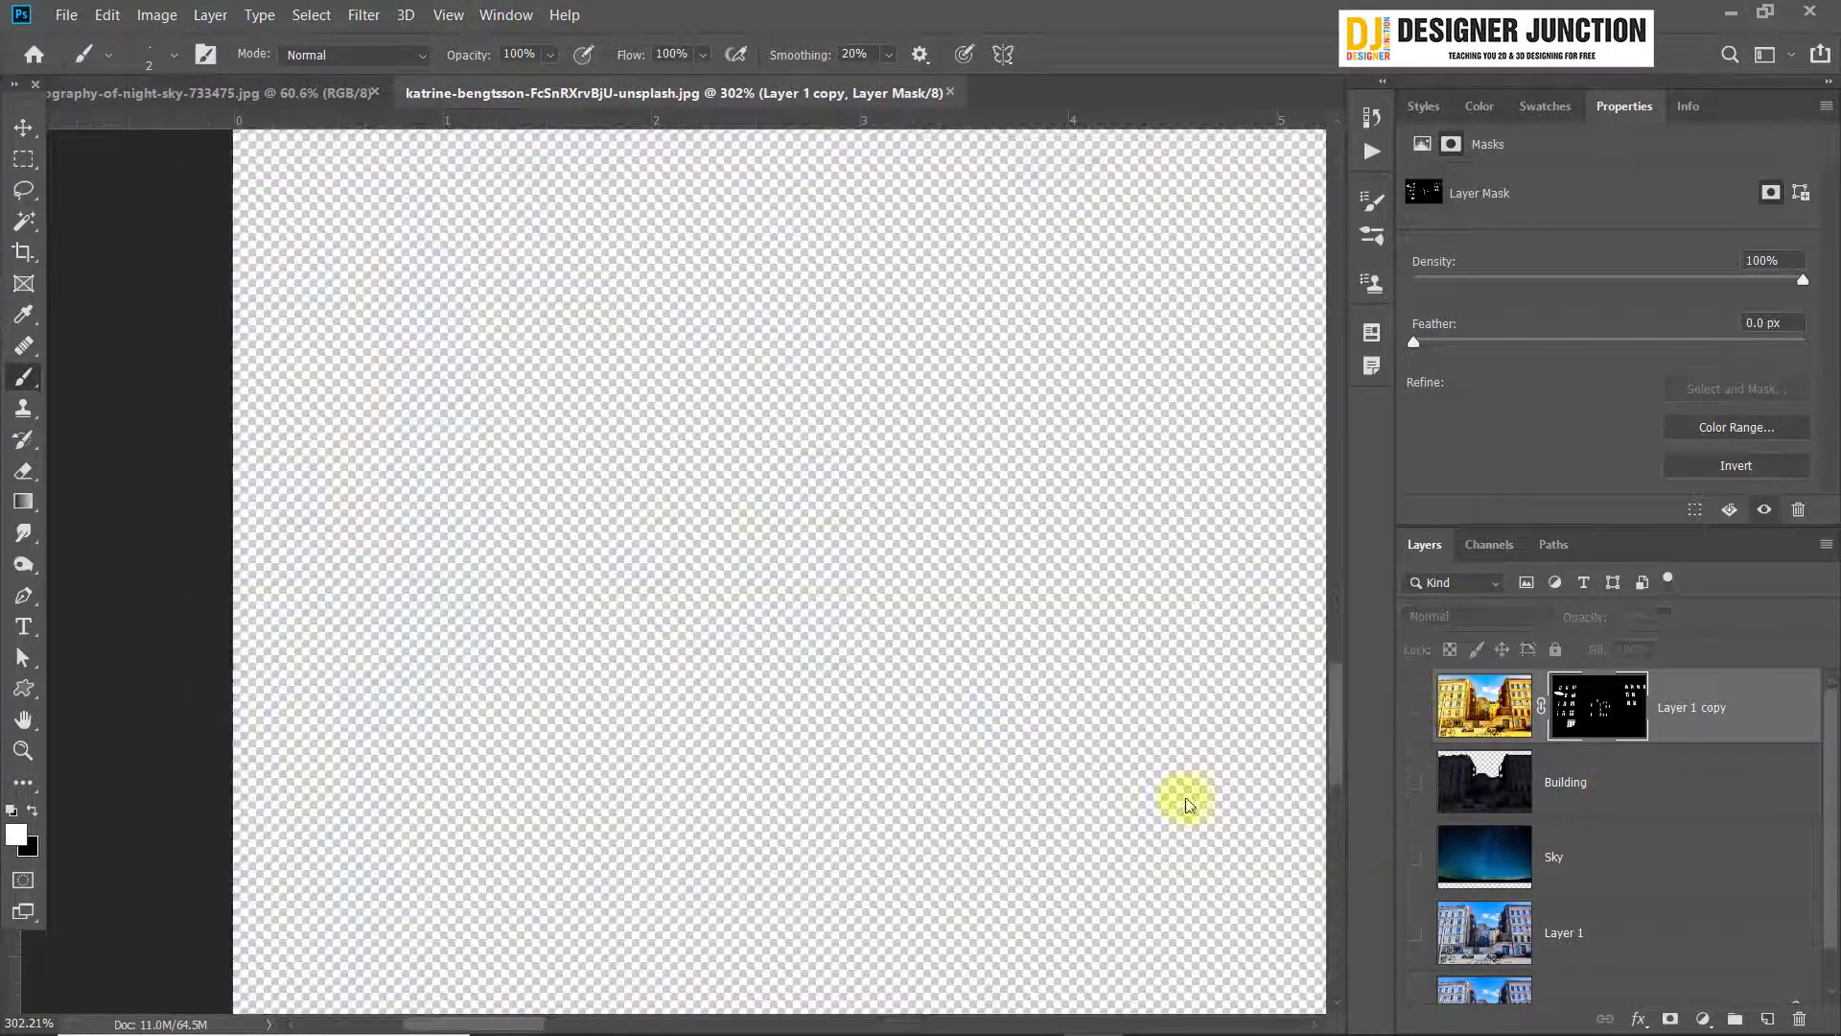
{"action": "left_click_drag", "start_coordinate": [1826, 813], "coordinate": [1836, 897]}
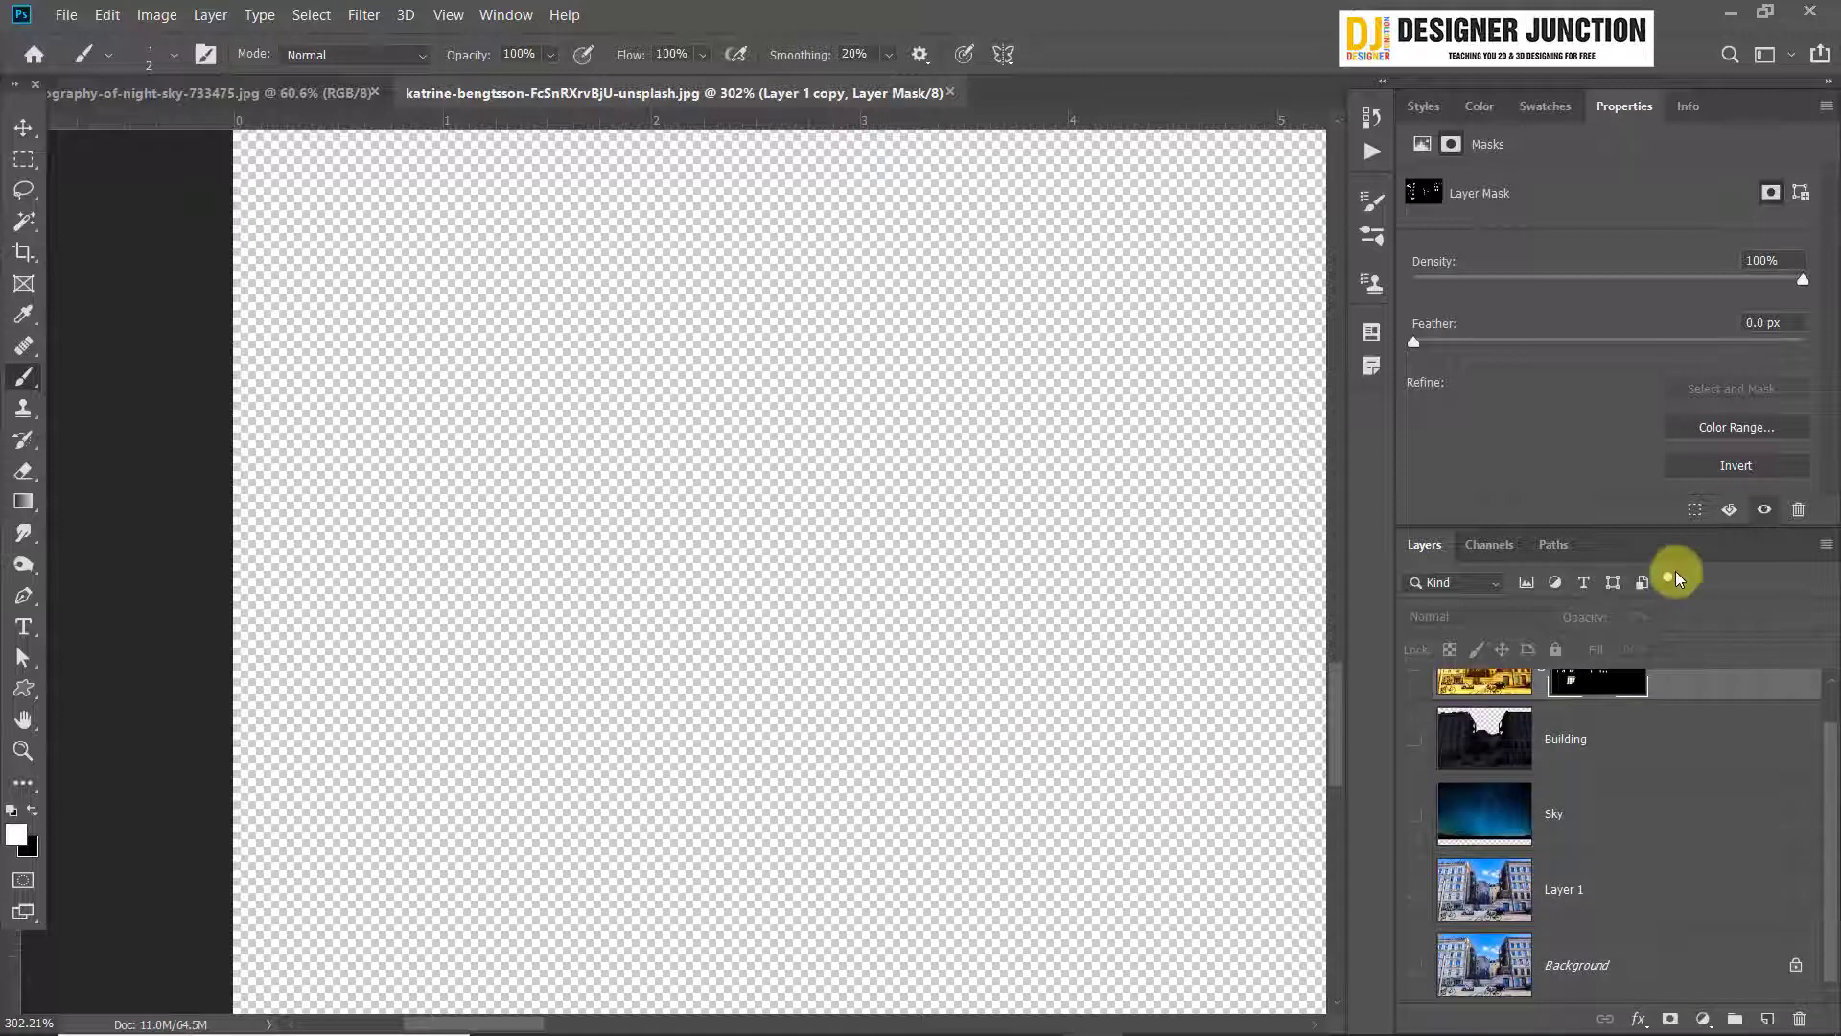
{"action": "left_click_drag", "start_coordinate": [1640, 530], "coordinate": [1661, 368]}
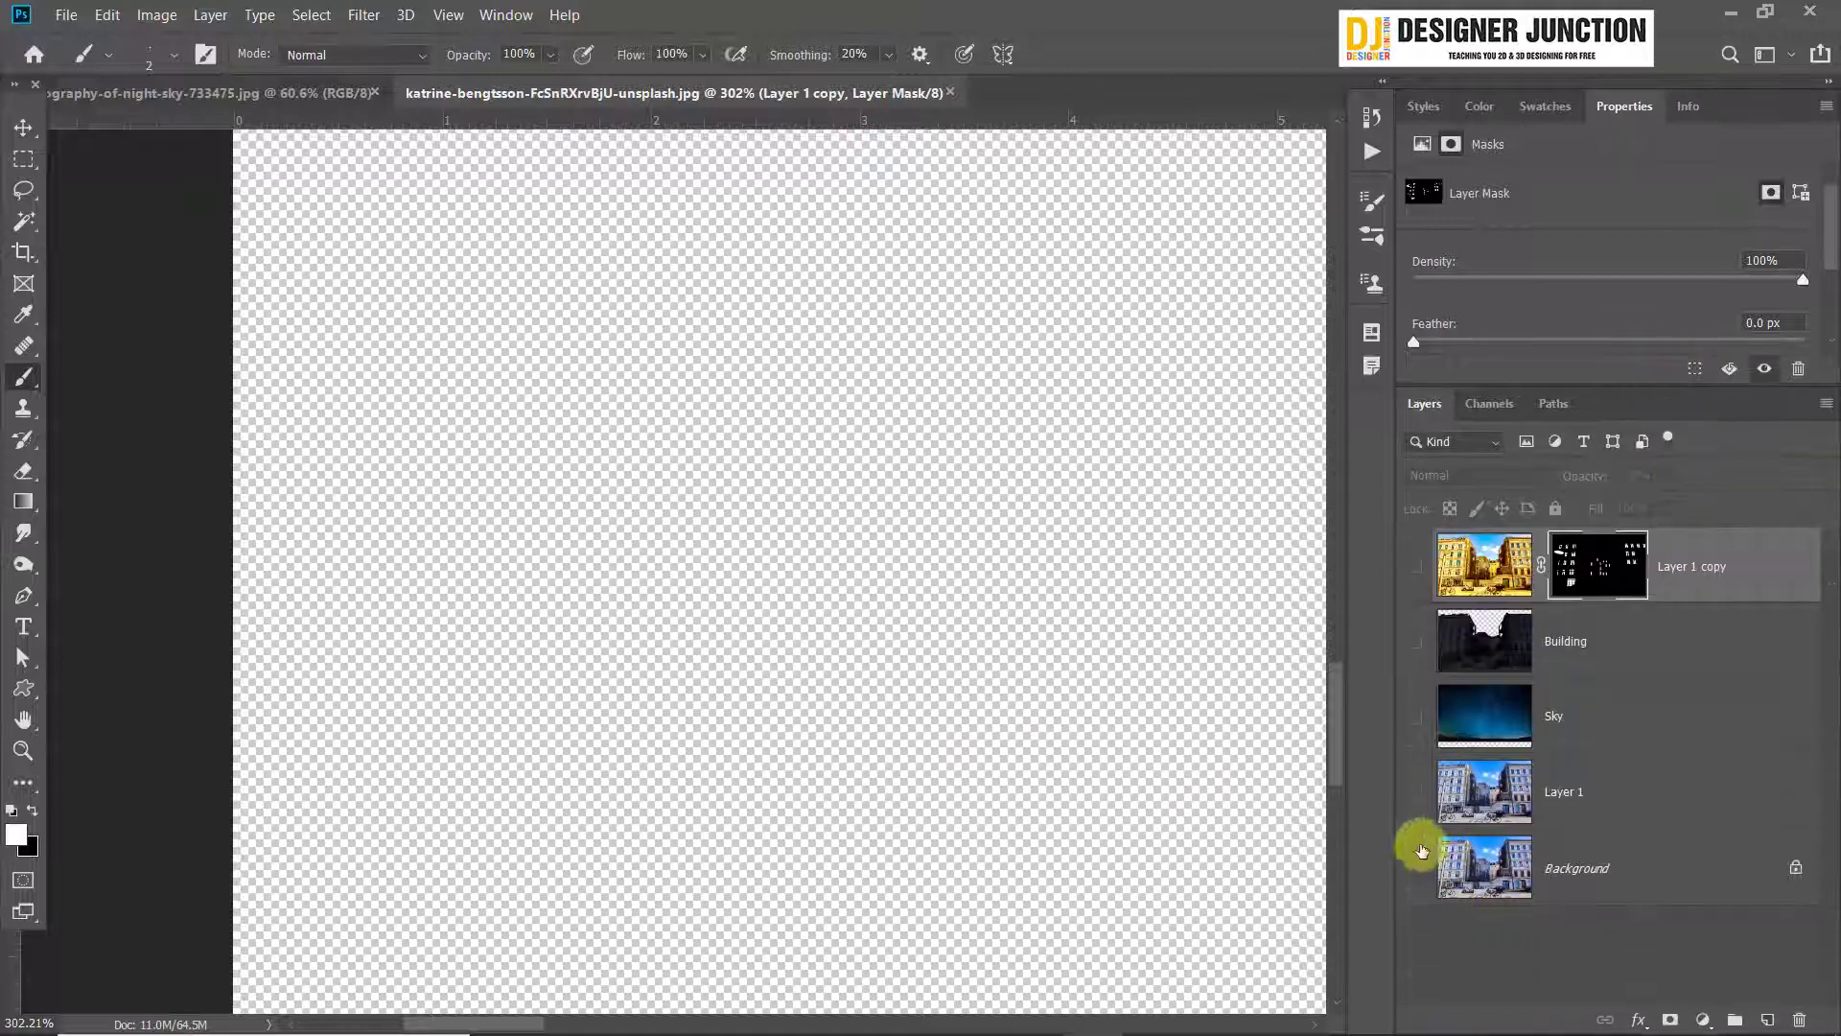
{"action": "left_click", "coordinate": [1414, 791]}
Paint the second wall lamp's large triangular glass panel white on the Layer 1 copy mask
{"action": "scroll", "coordinate": [672, 470], "scroll_direction": "up", "scroll_amount": 5}
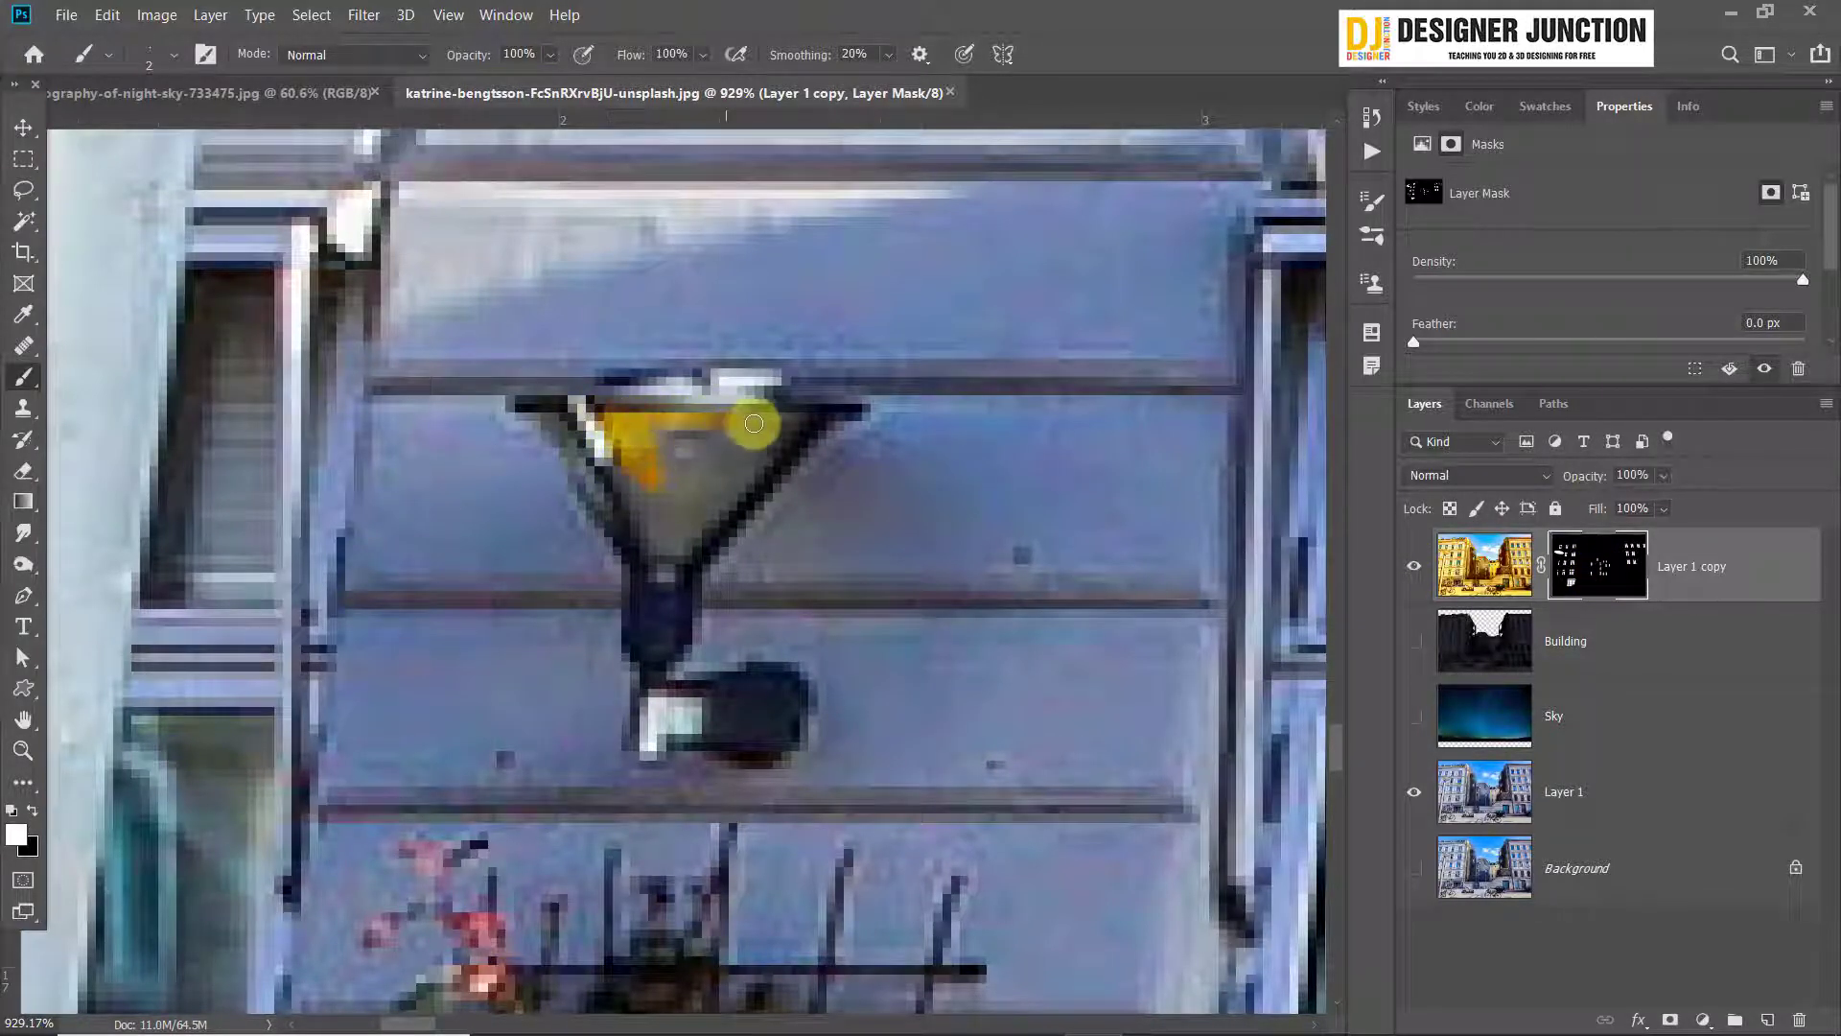
{"action": "mouse_move", "coordinate": [799, 423]}
{"action": "left_mouse_down"}
{"action": "mouse_move", "coordinate": [700, 528]}
{"action": "mouse_move", "coordinate": [756, 431]}
{"action": "mouse_move", "coordinate": [706, 472]}
{"action": "mouse_move", "coordinate": [747, 442]}
{"action": "mouse_move", "coordinate": [679, 437]}
{"action": "mouse_move", "coordinate": [635, 471]}
{"action": "mouse_move", "coordinate": [664, 533]}
{"action": "mouse_move", "coordinate": [629, 463]}
{"action": "mouse_move", "coordinate": [661, 562]}
{"action": "left_mouse_up"}
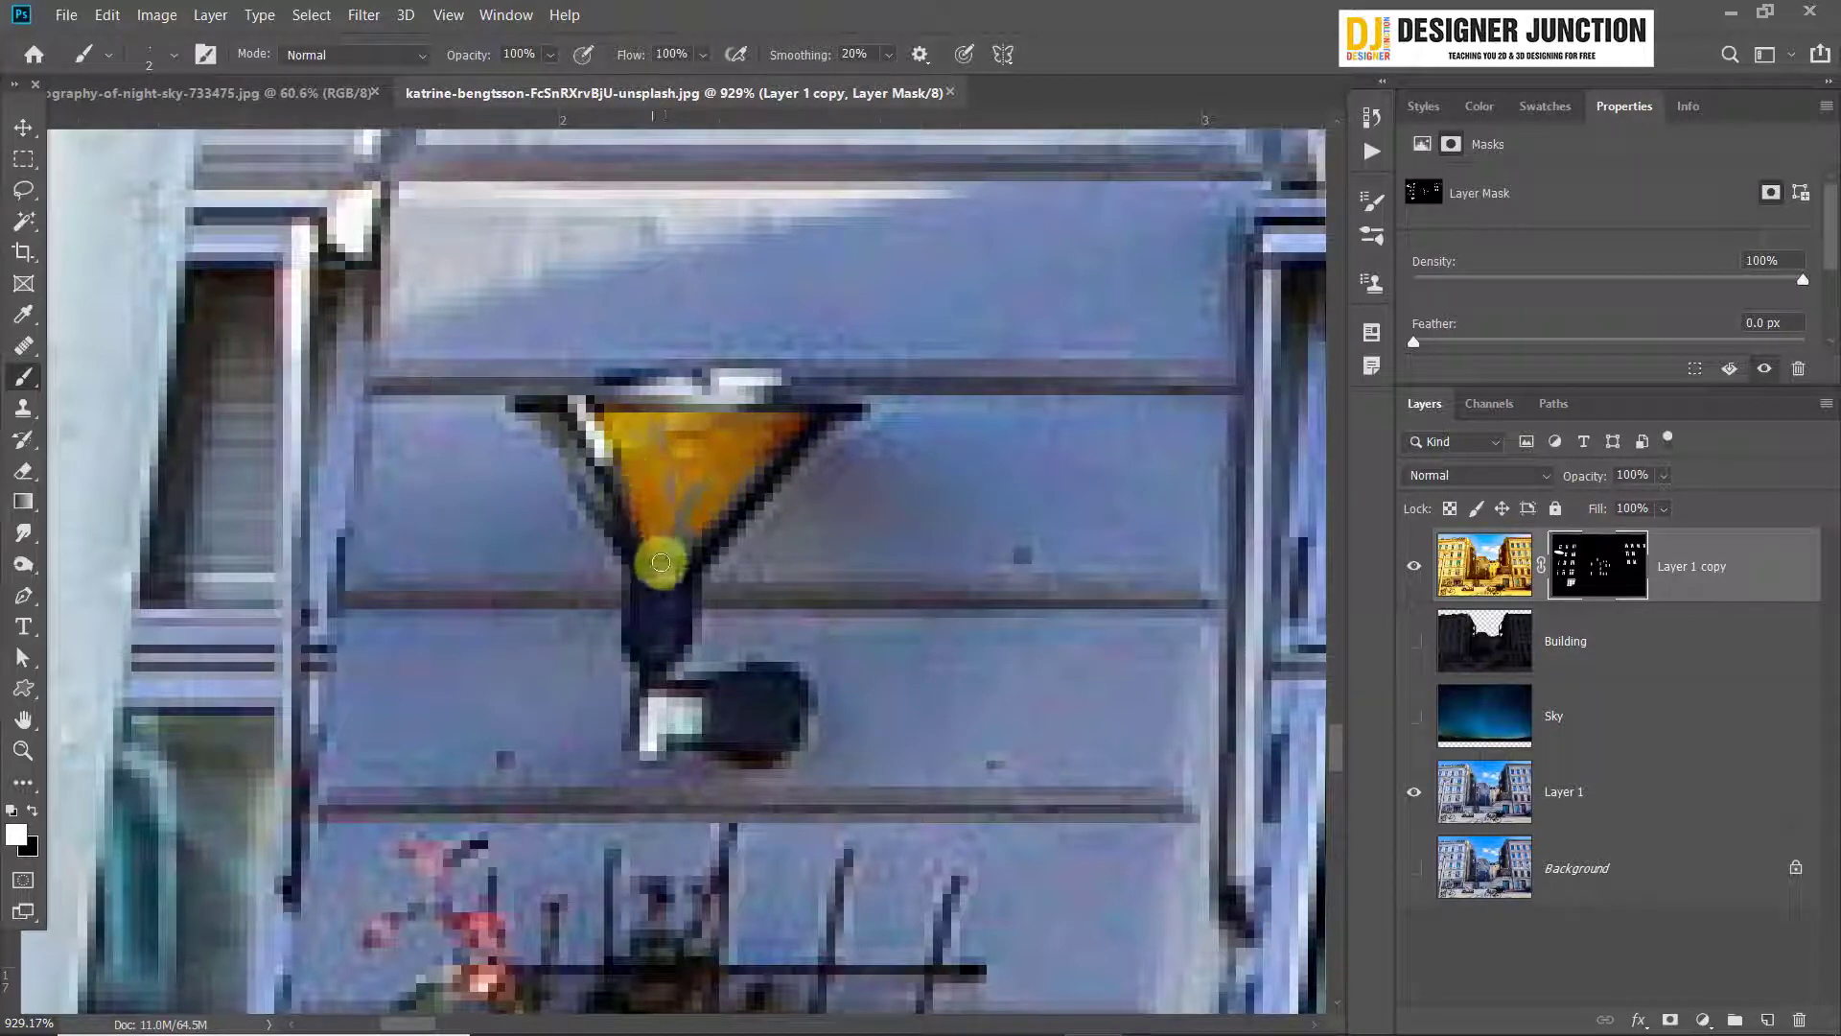
{"action": "mouse_move", "coordinate": [701, 496]}
{"action": "left_mouse_down"}
{"action": "mouse_move", "coordinate": [648, 464]}
{"action": "mouse_move", "coordinate": [679, 540]}
{"action": "left_mouse_up"}
{"action": "left_click_drag", "start_coordinate": [666, 423], "coordinate": [673, 545]}
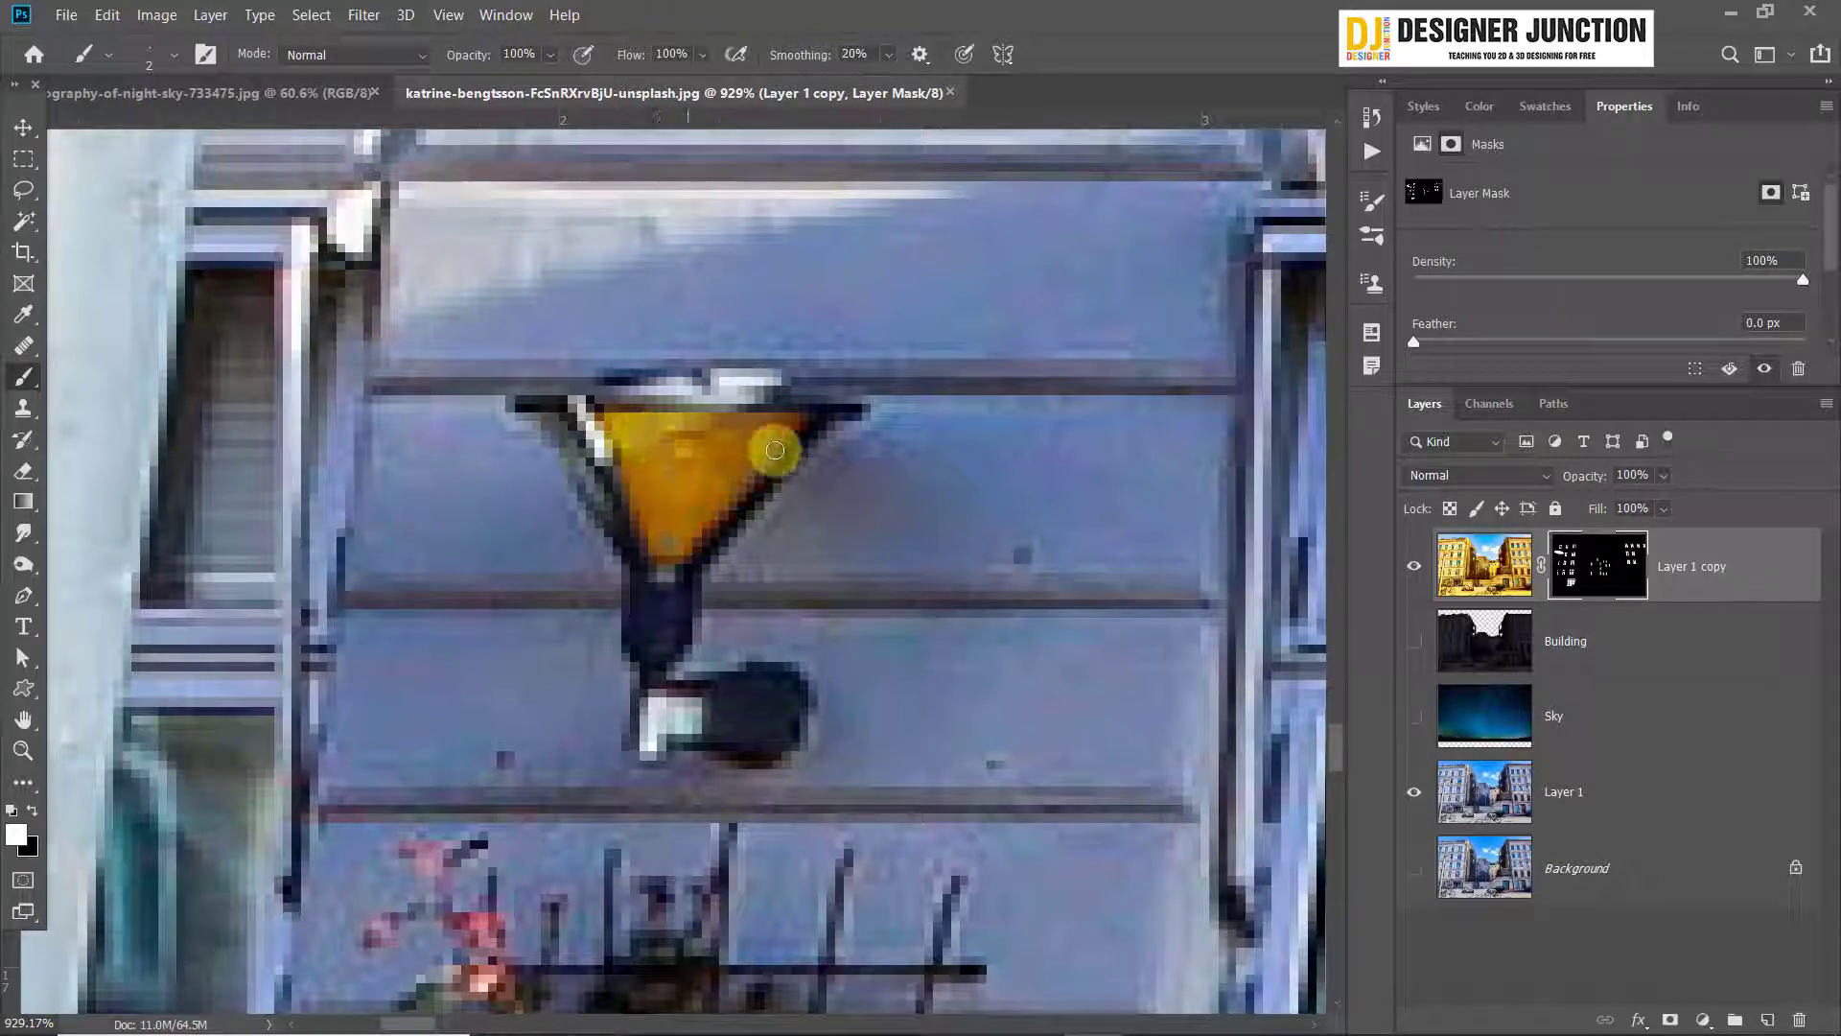
{"action": "left_click_drag", "start_coordinate": [775, 450], "coordinate": [670, 441]}
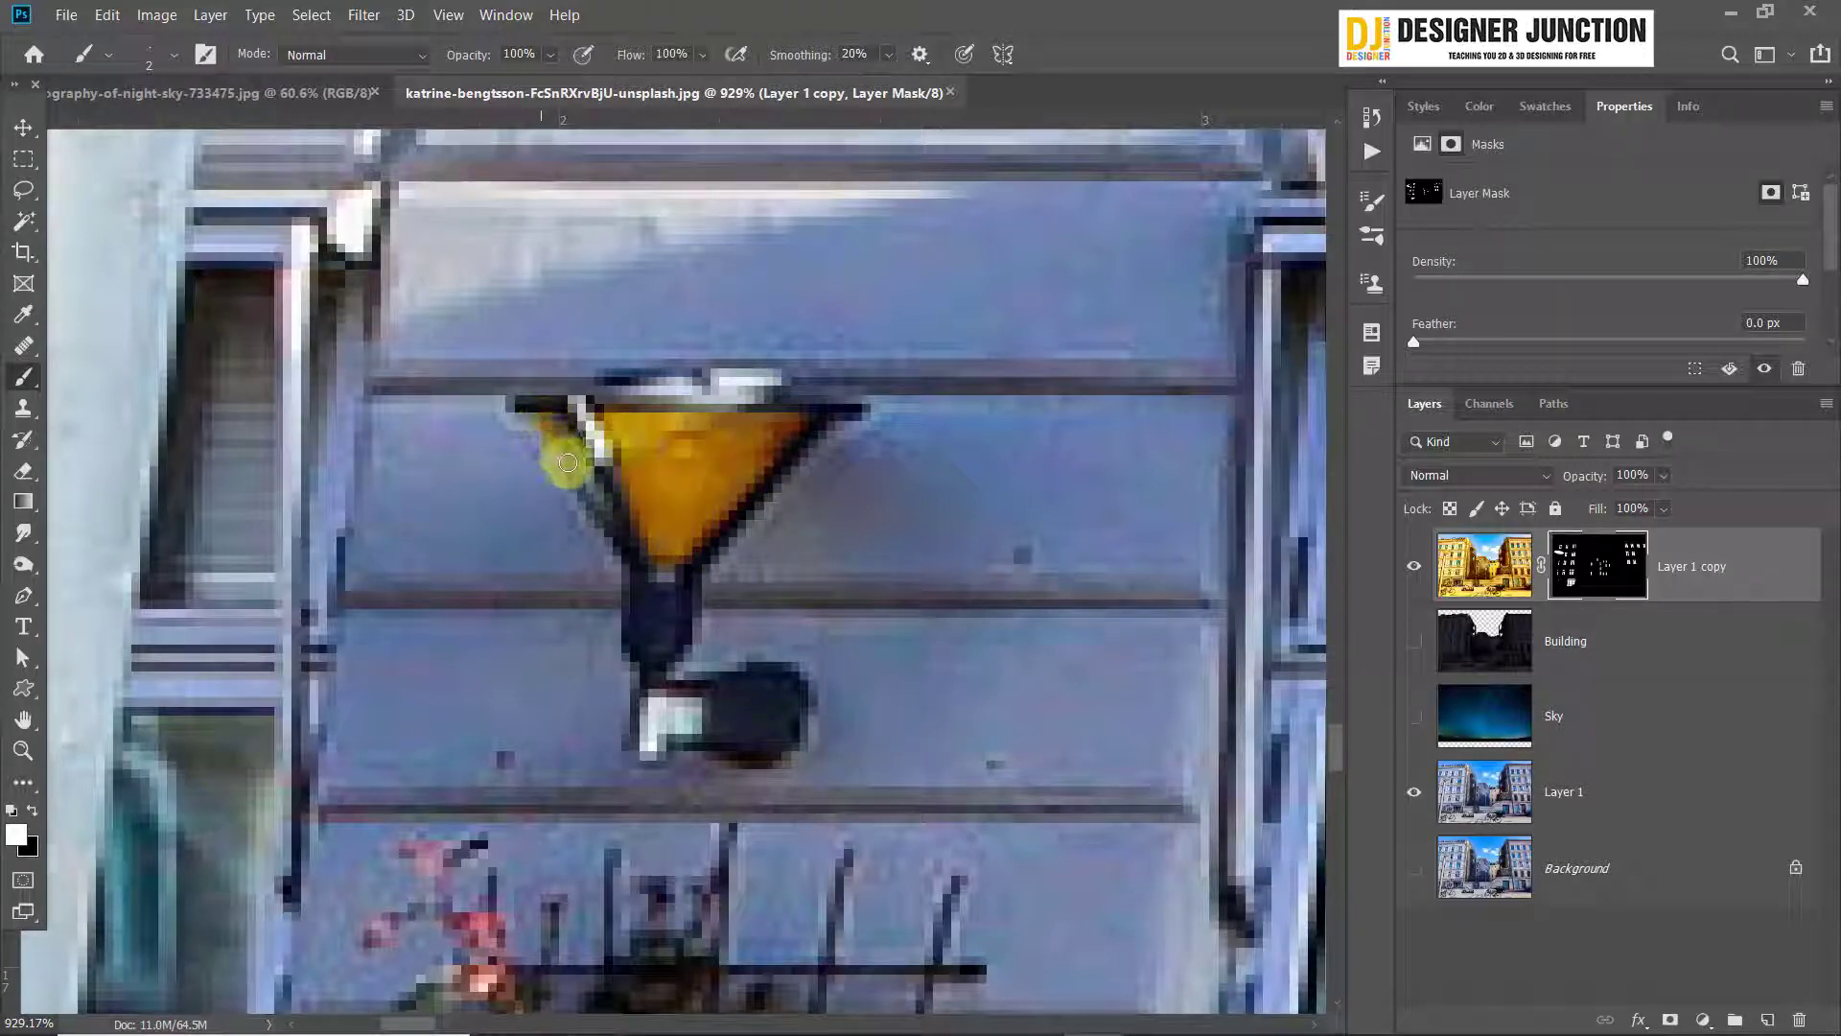
Paint the second wall lamp's narrow side panel white on the mask and touch up the large panel
{"action": "left_click_drag", "start_coordinate": [632, 561], "coordinate": [592, 473]}
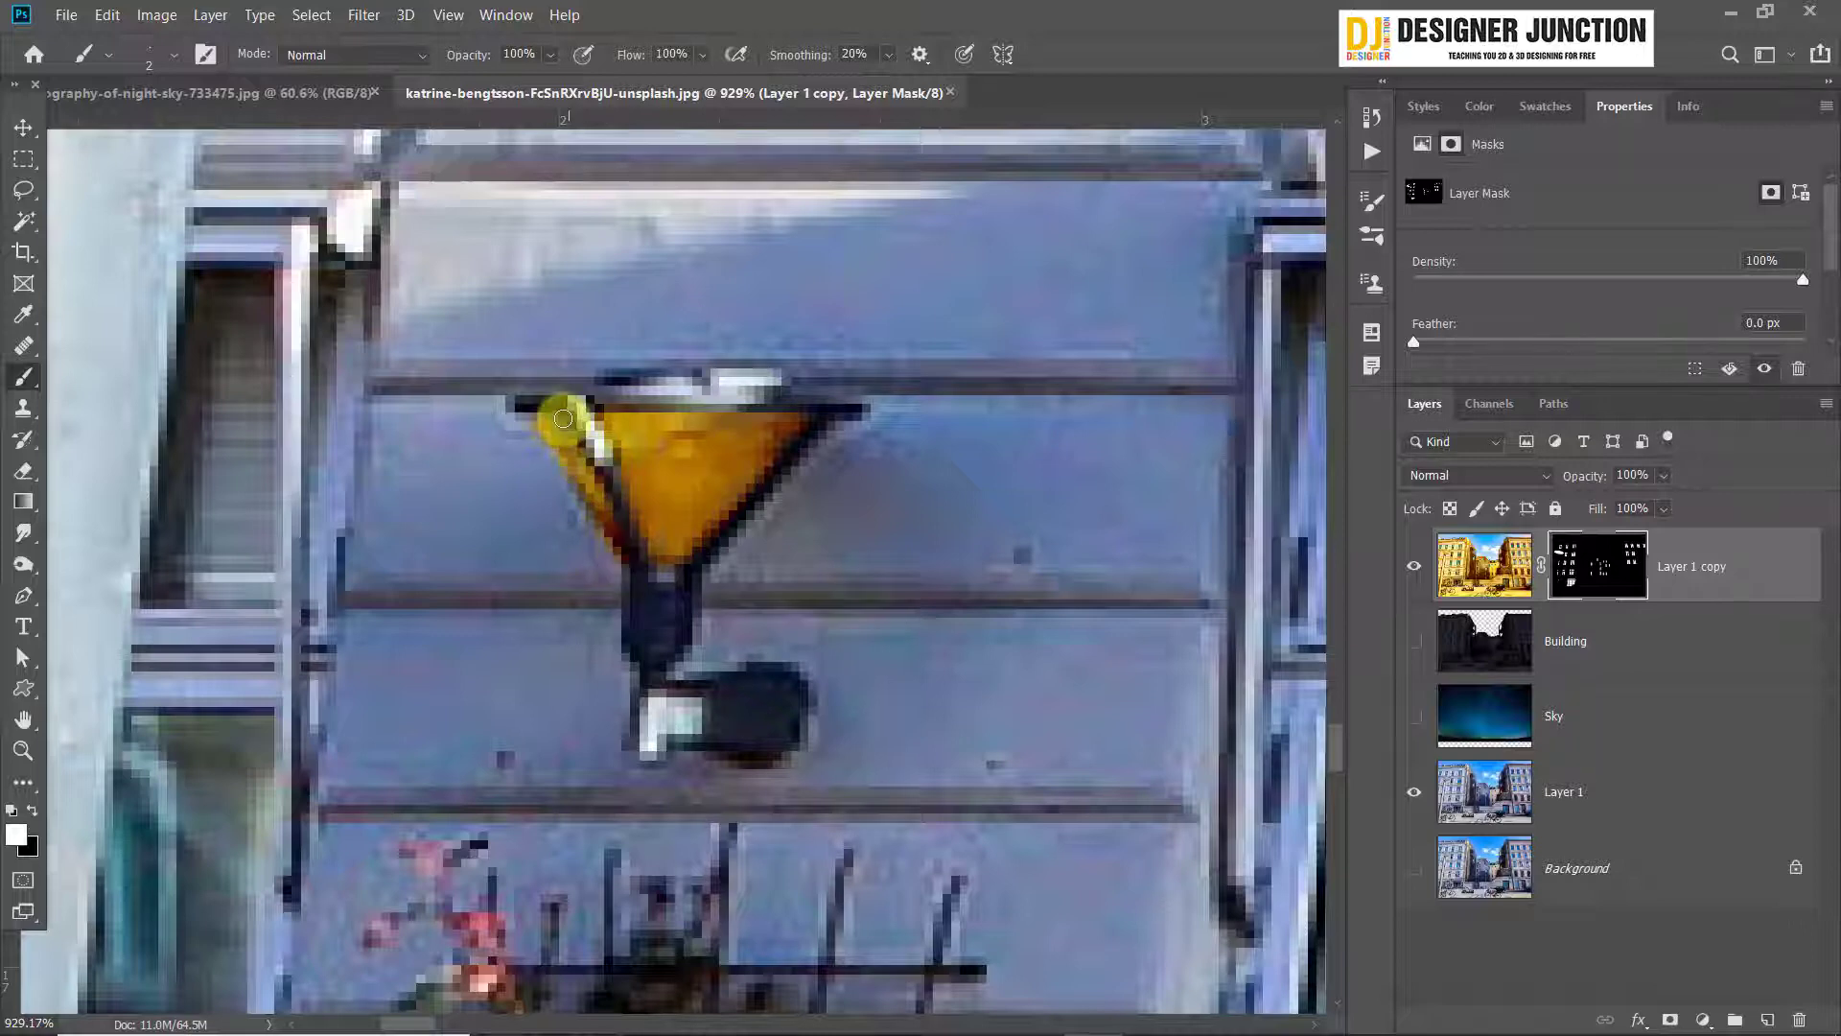
{"action": "mouse_move", "coordinate": [536, 419]}
{"action": "left_mouse_down"}
{"action": "mouse_move", "coordinate": [624, 562]}
{"action": "mouse_move", "coordinate": [547, 419]}
{"action": "left_mouse_up"}
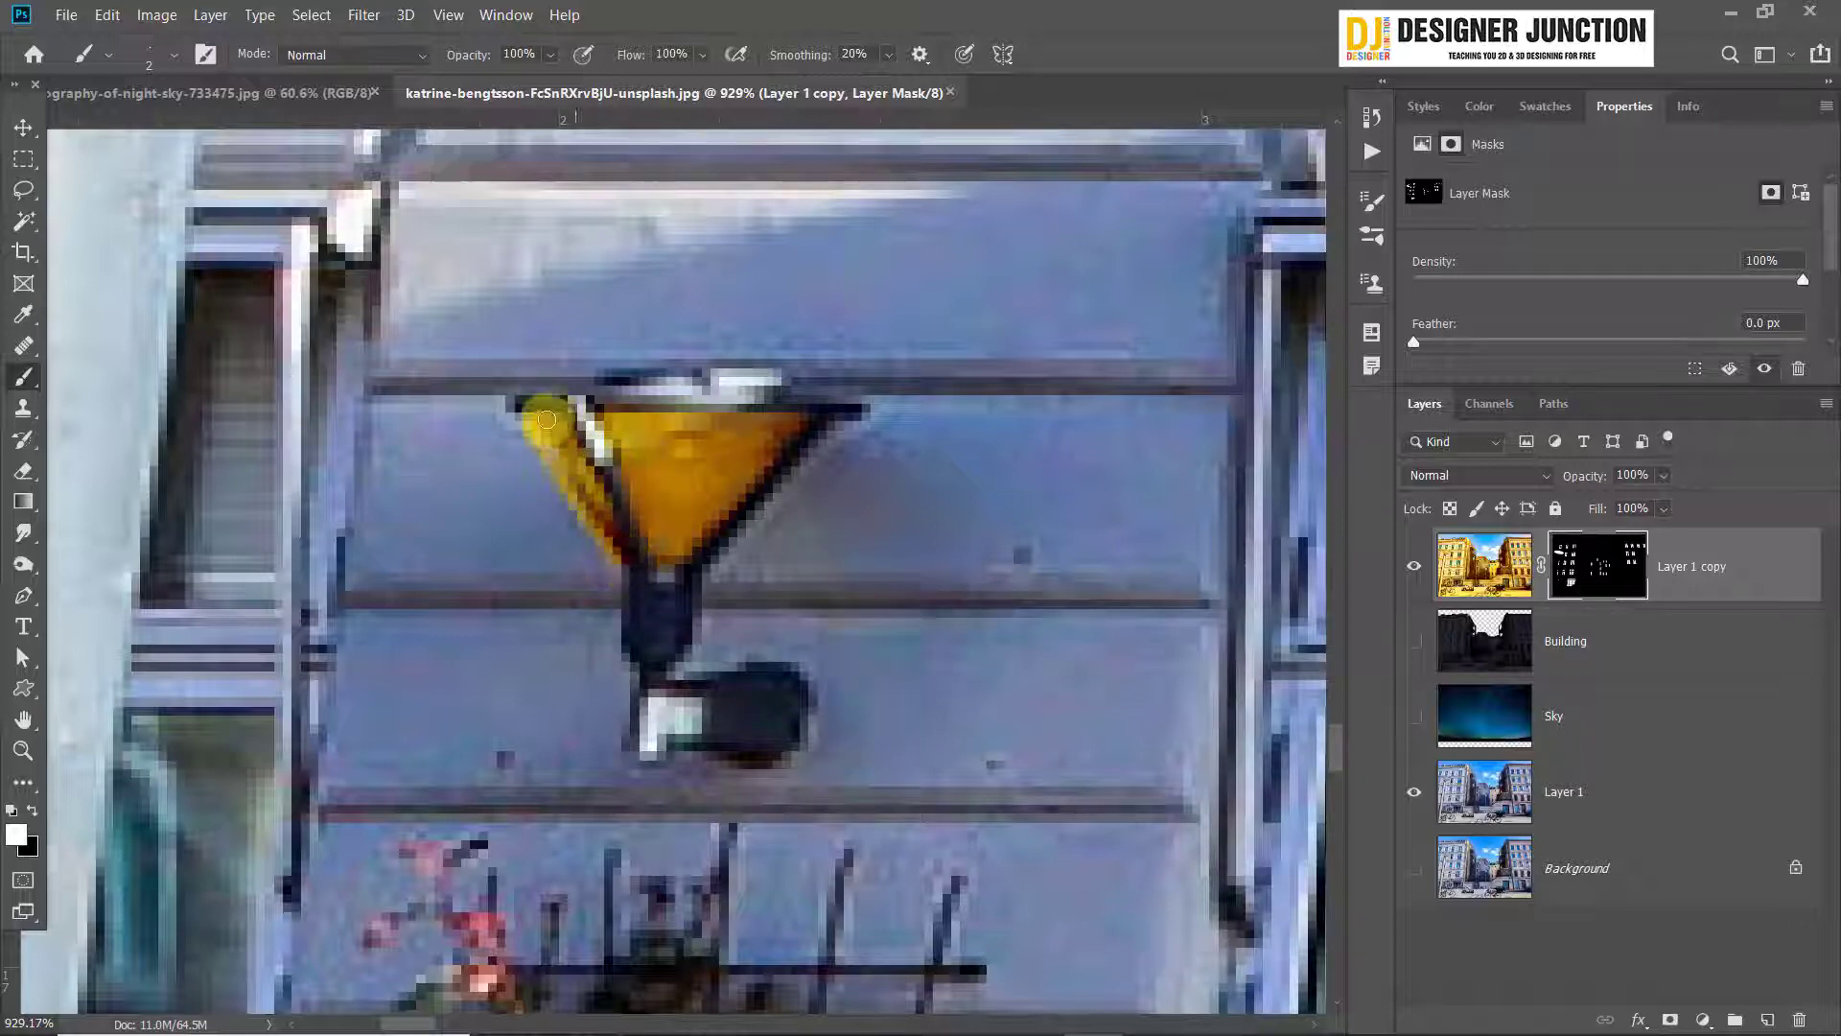
{"action": "left_click_drag", "start_coordinate": [654, 459], "coordinate": [768, 461]}
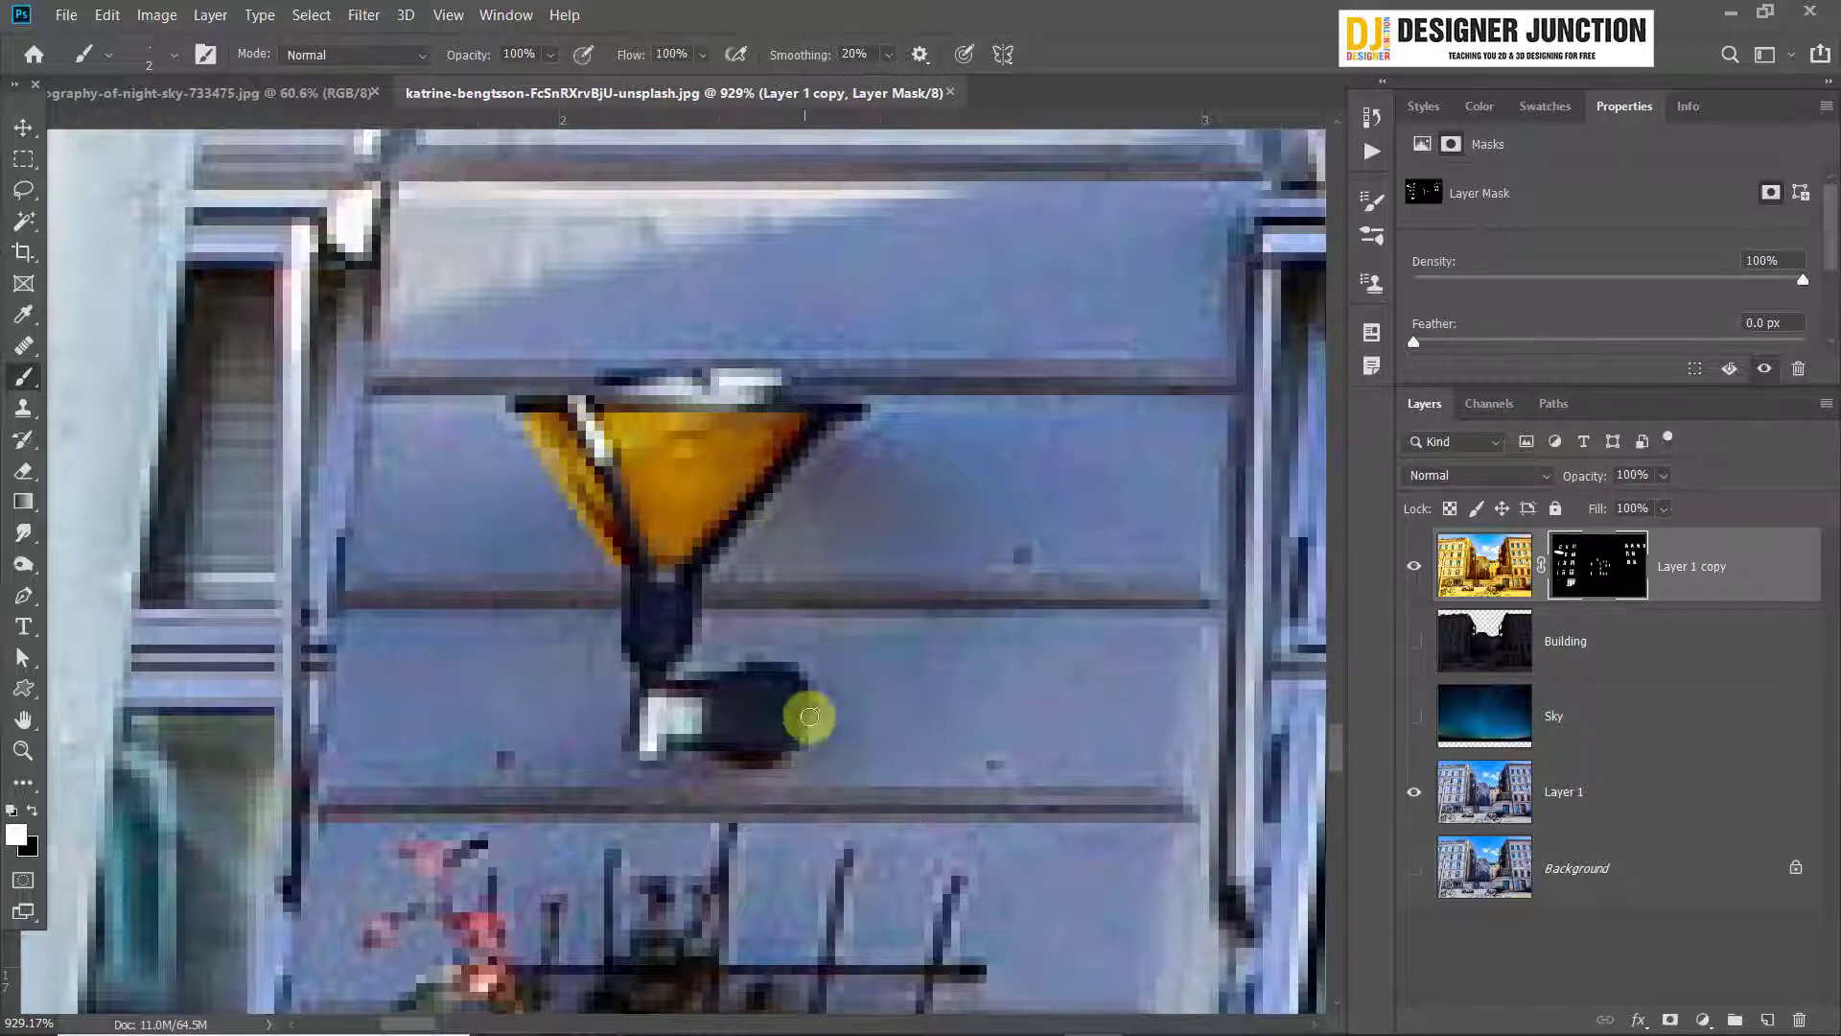
Hide Layer 1 and show the Sky and Building layers to restore the night scene
{"action": "scroll", "coordinate": [810, 716], "scroll_direction": "down", "scroll_amount": 10}
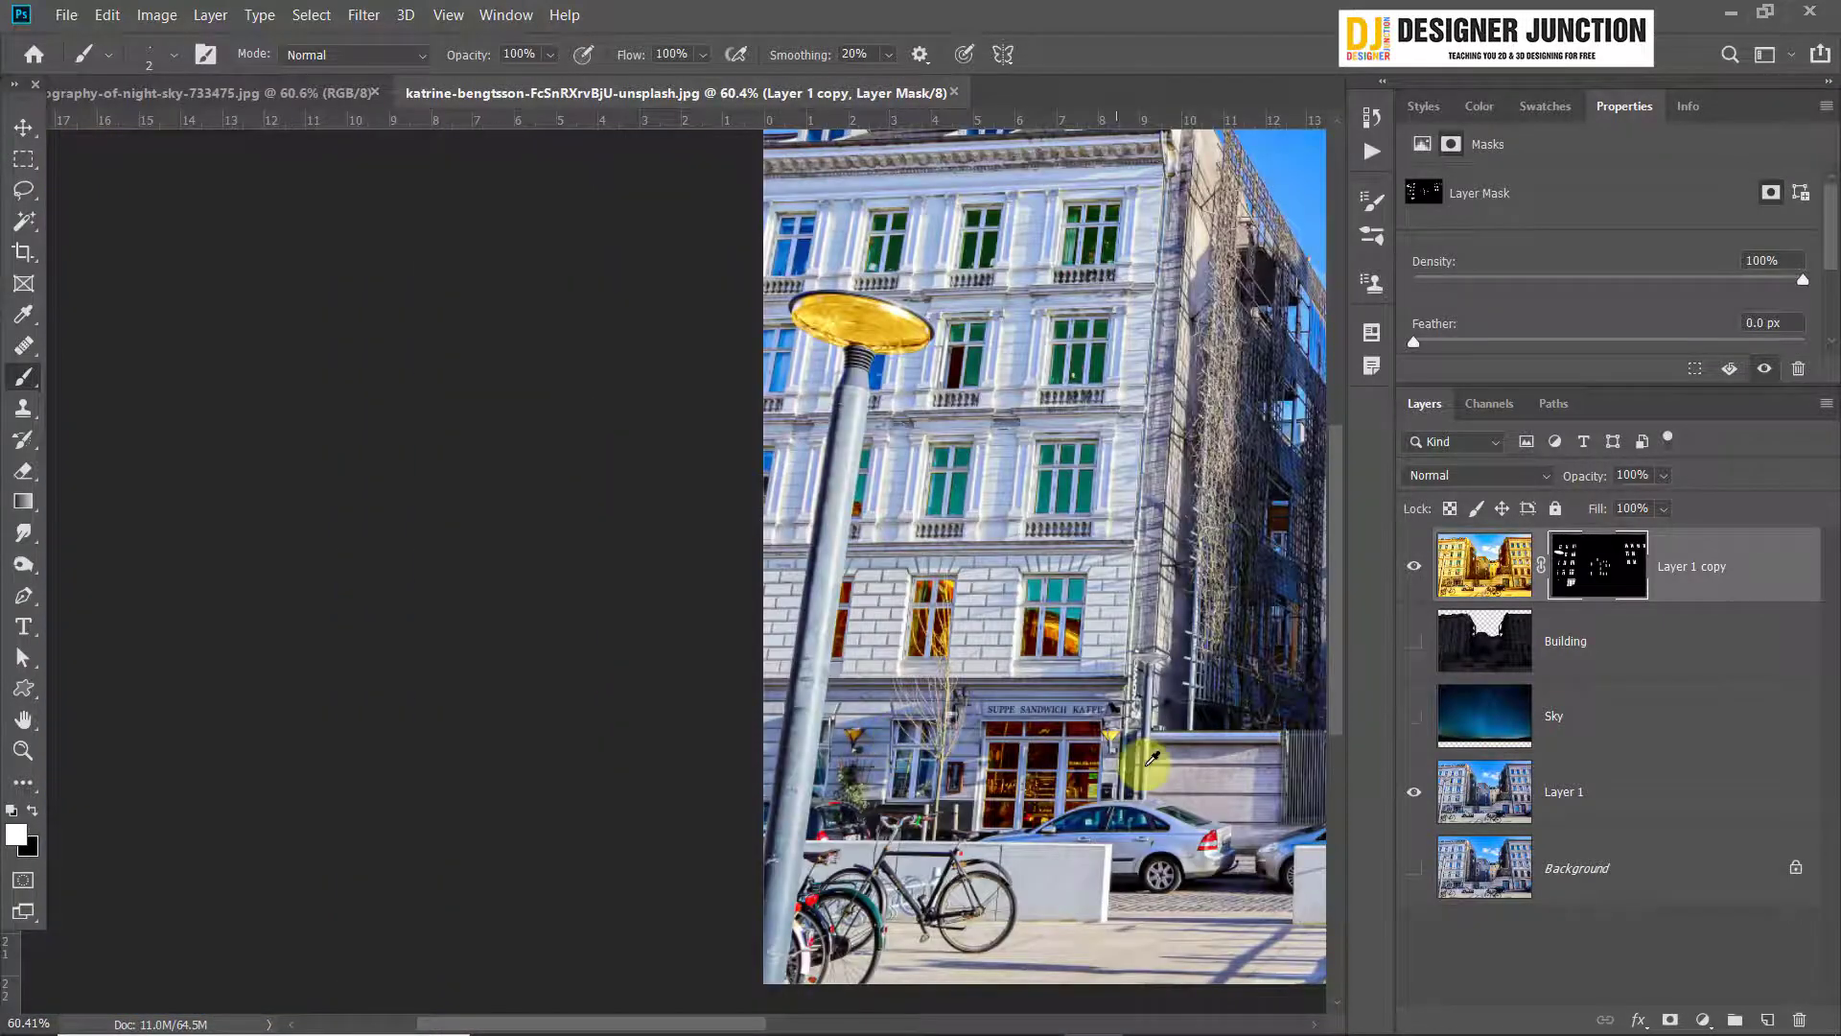
{"action": "left_click_drag", "start_coordinate": [1150, 707], "coordinate": [241, 914]}
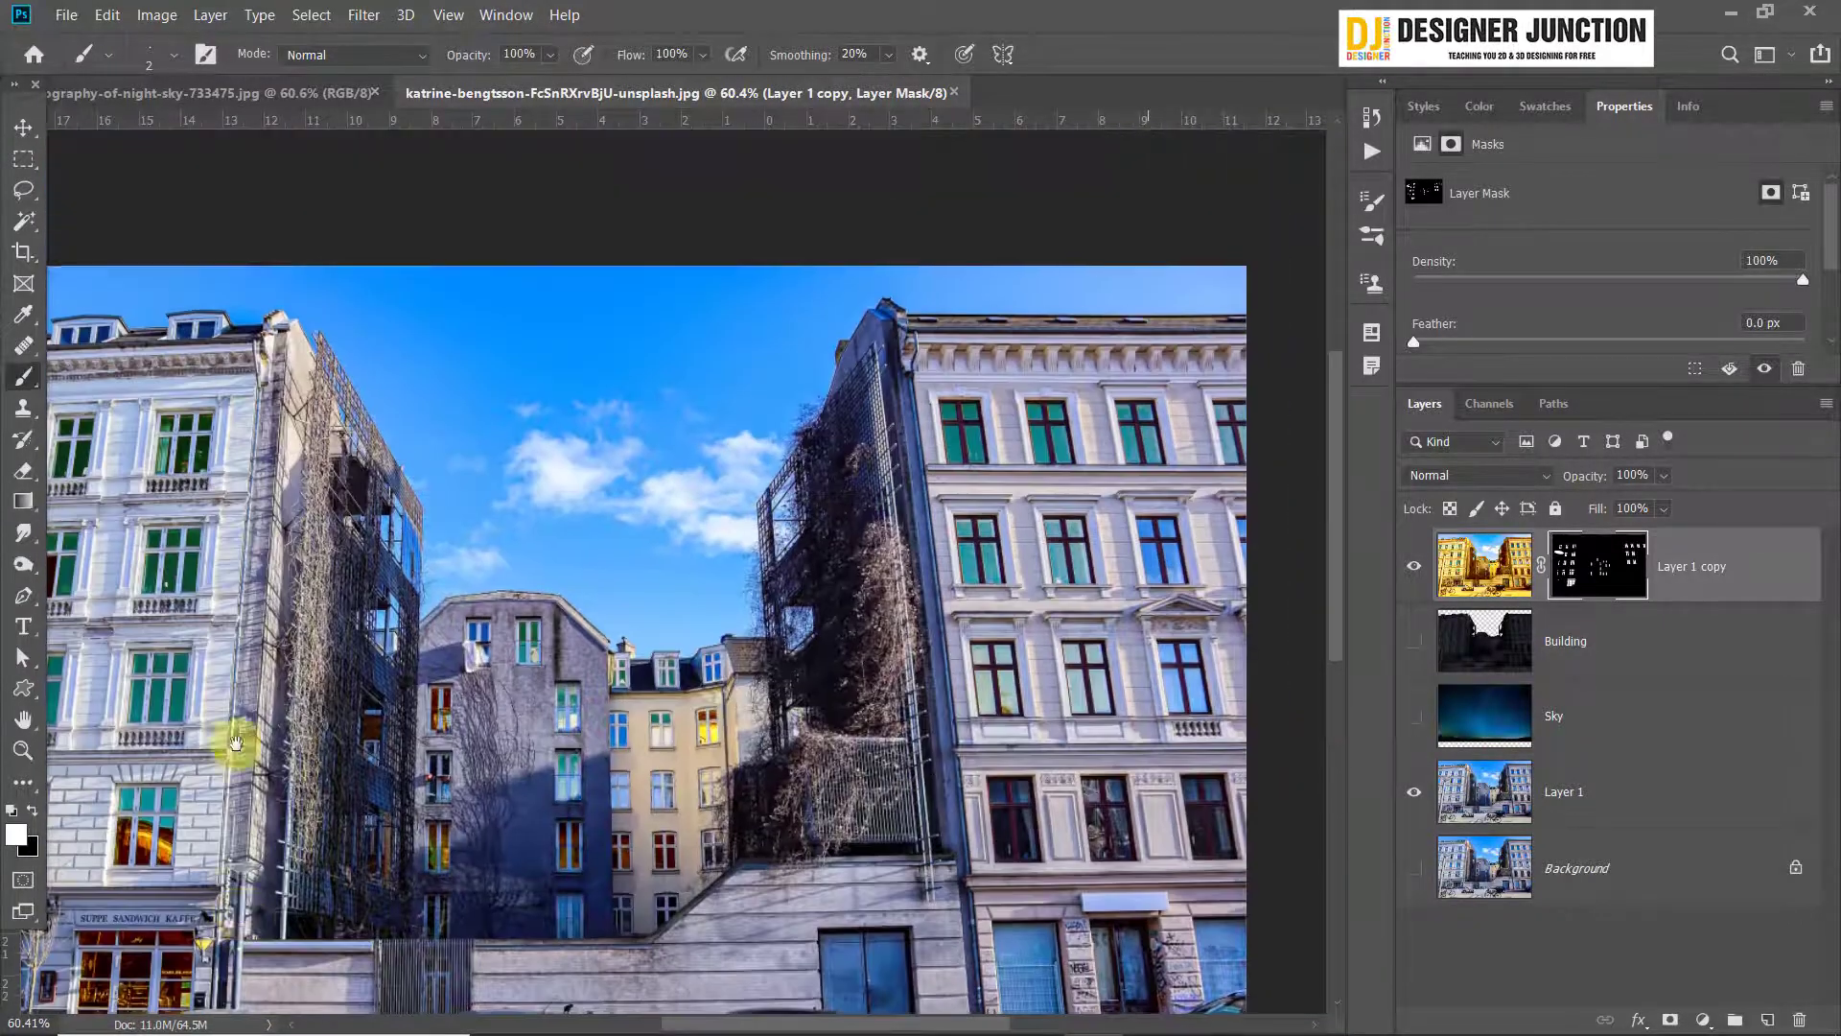
{"action": "left_click_drag", "start_coordinate": [236, 744], "coordinate": [670, 575]}
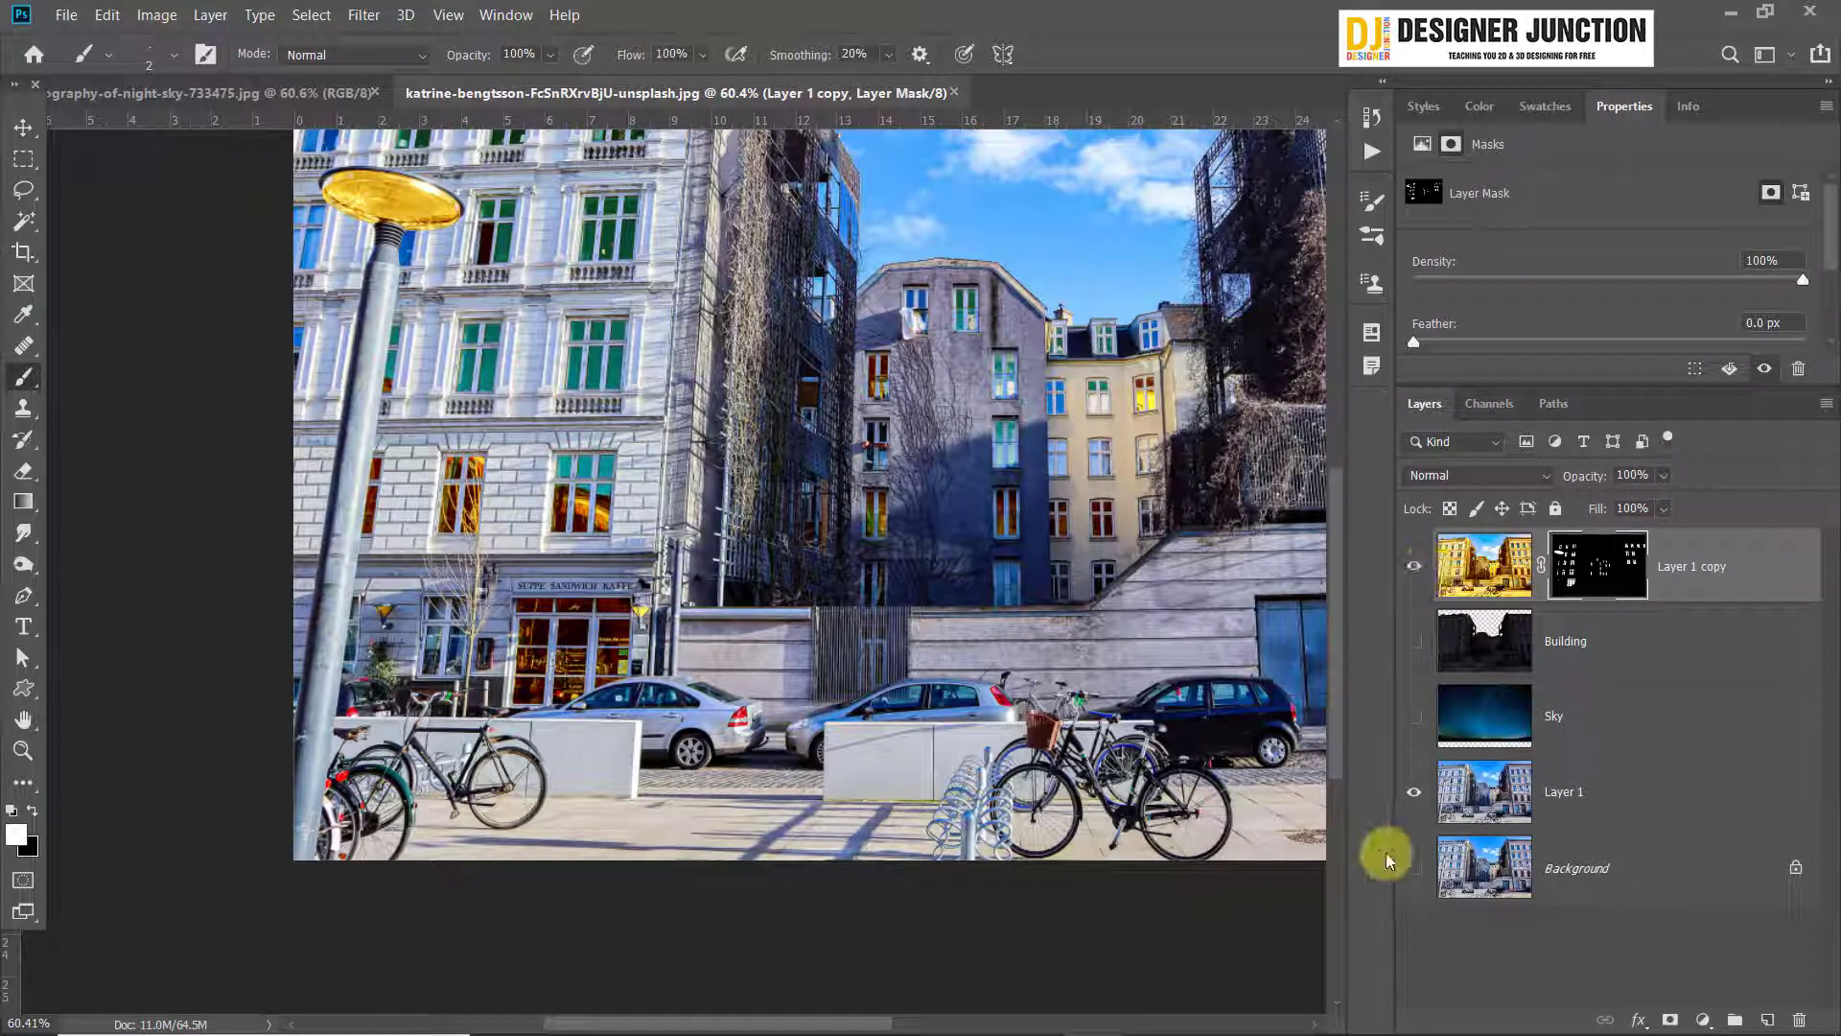
{"action": "left_click", "coordinate": [1414, 792]}
{"action": "left_click", "coordinate": [1413, 716]}
{"action": "left_click", "coordinate": [1413, 641]}
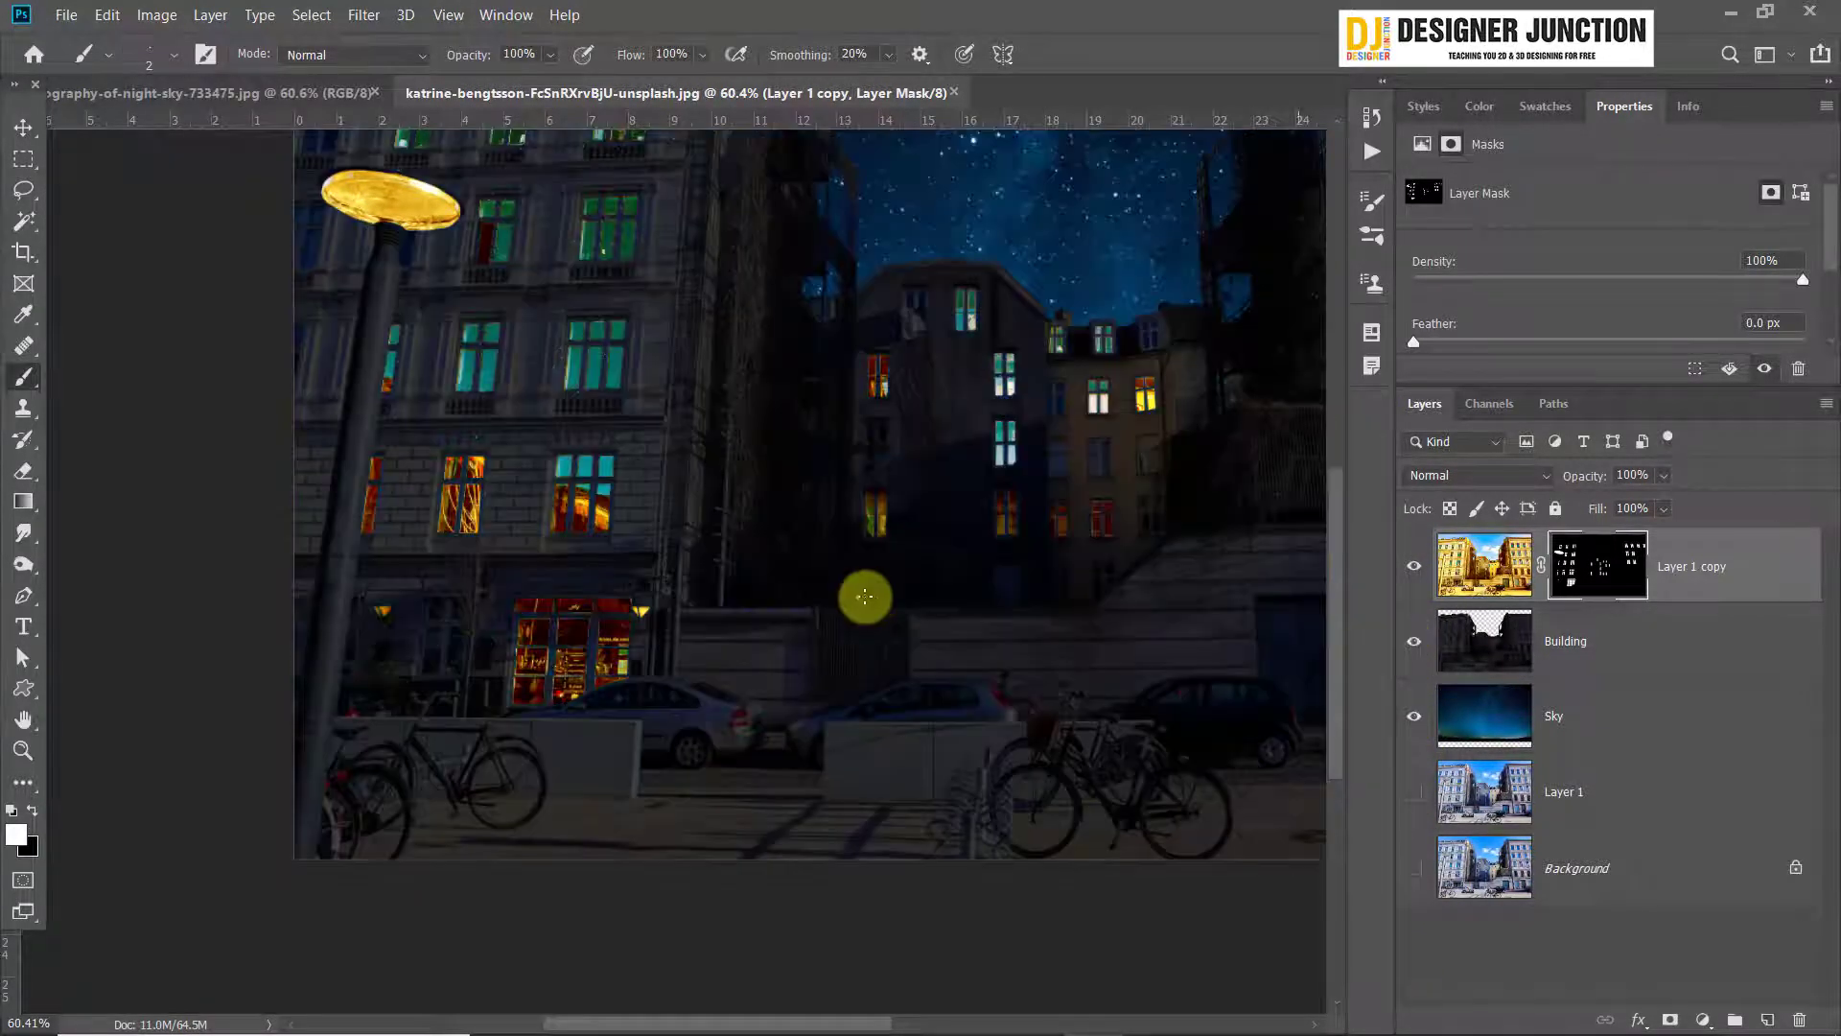
Switch to the Soft Round brush with 0% hardness and set its size to 5000 px
{"action": "scroll", "coordinate": [807, 585], "scroll_direction": "down", "scroll_amount": 3}
{"action": "scroll", "coordinate": [220, 668], "scroll_direction": "up", "scroll_amount": 5}
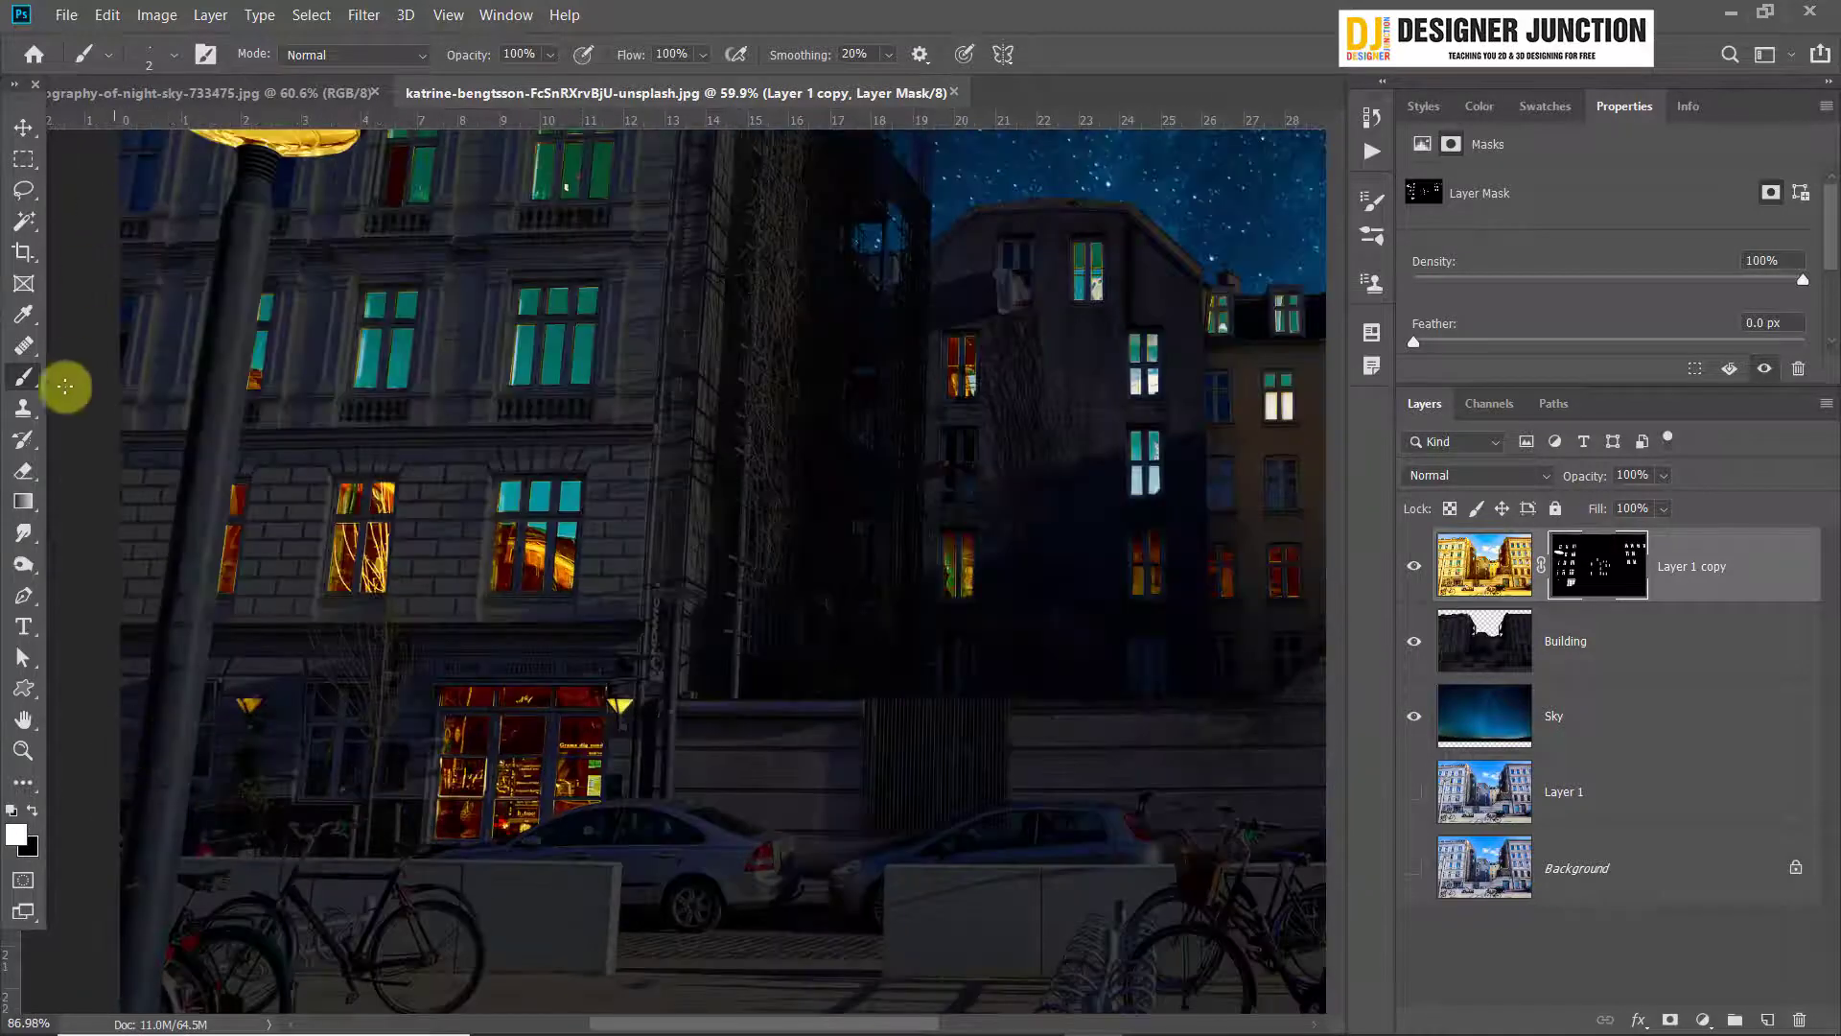
{"action": "scroll", "coordinate": [946, 588], "scroll_direction": "down", "scroll_amount": 3}
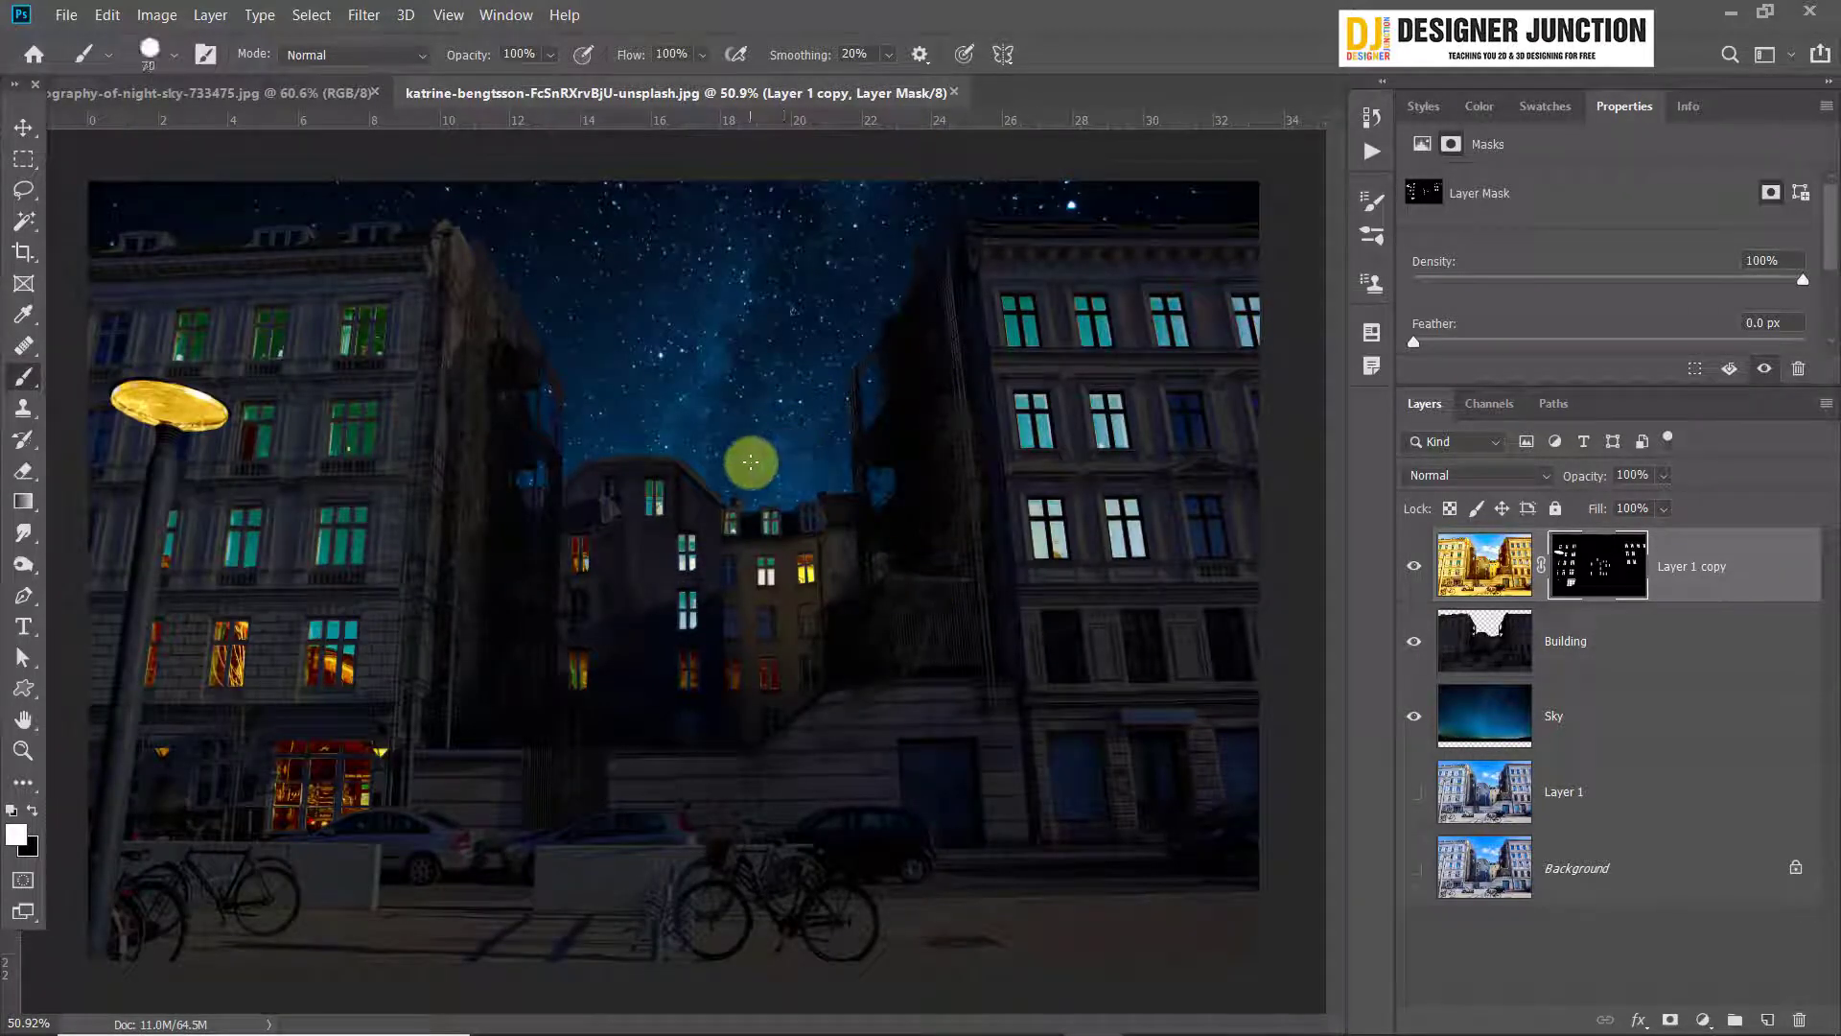
{"action": "key", "text": "bracketright"}
{"action": "key", "text": "bracketright"}
{"action": "left_click", "coordinate": [175, 54]}
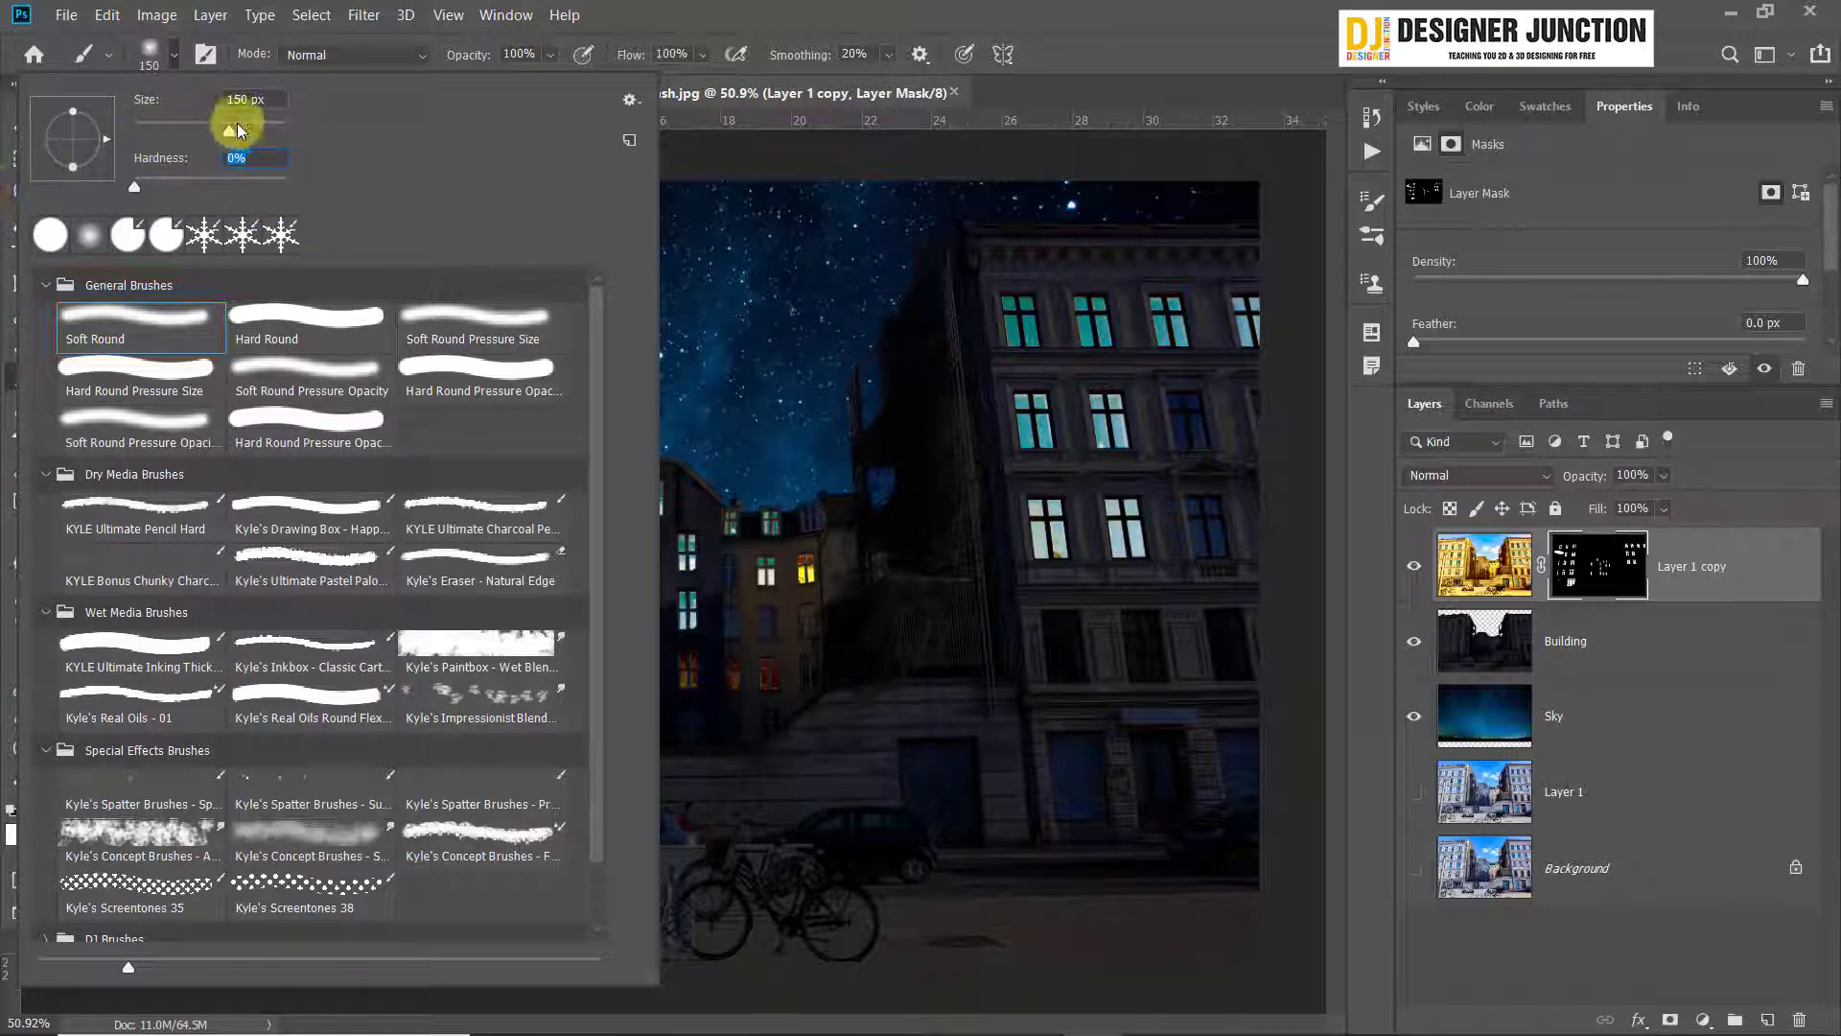
{"action": "left_click_drag", "start_coordinate": [237, 130], "coordinate": [736, 145]}
{"action": "left_click", "coordinate": [1172, 3]}
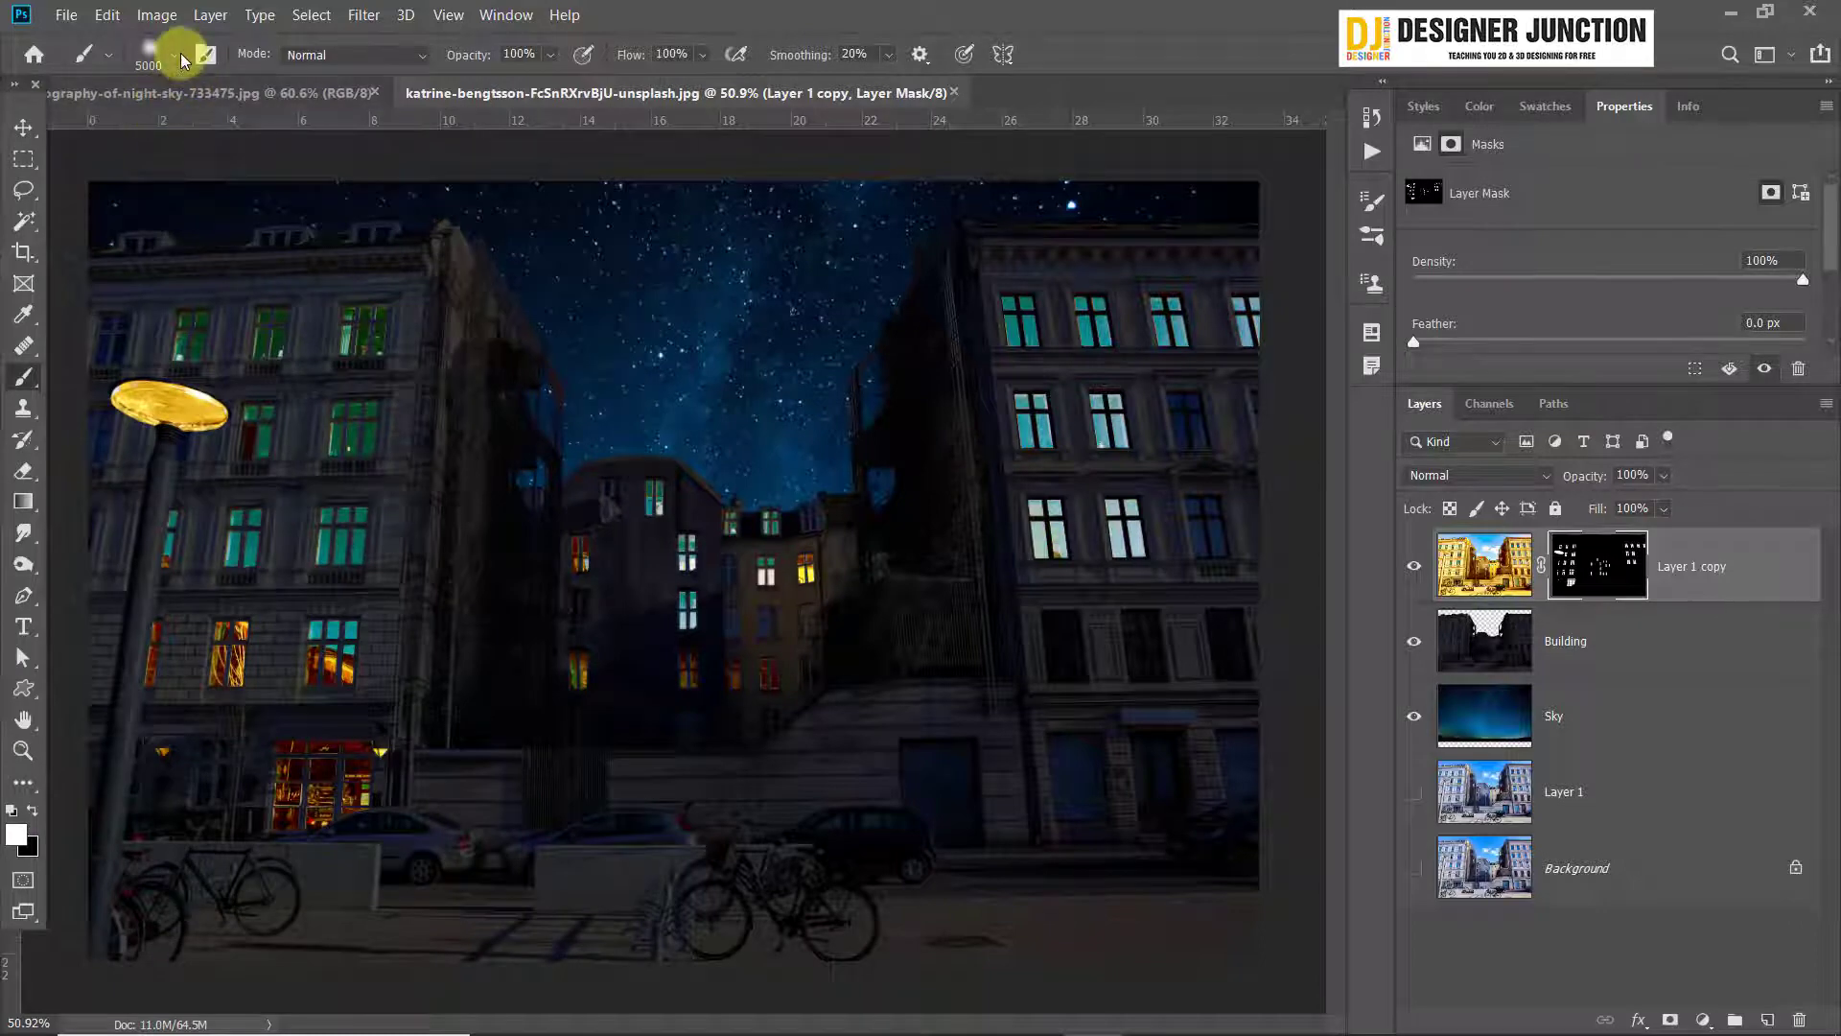
Reduce the soft brush to 83 px, and enlarge it to a size of 600 over the buildings
{"action": "left_click", "coordinate": [179, 55]}
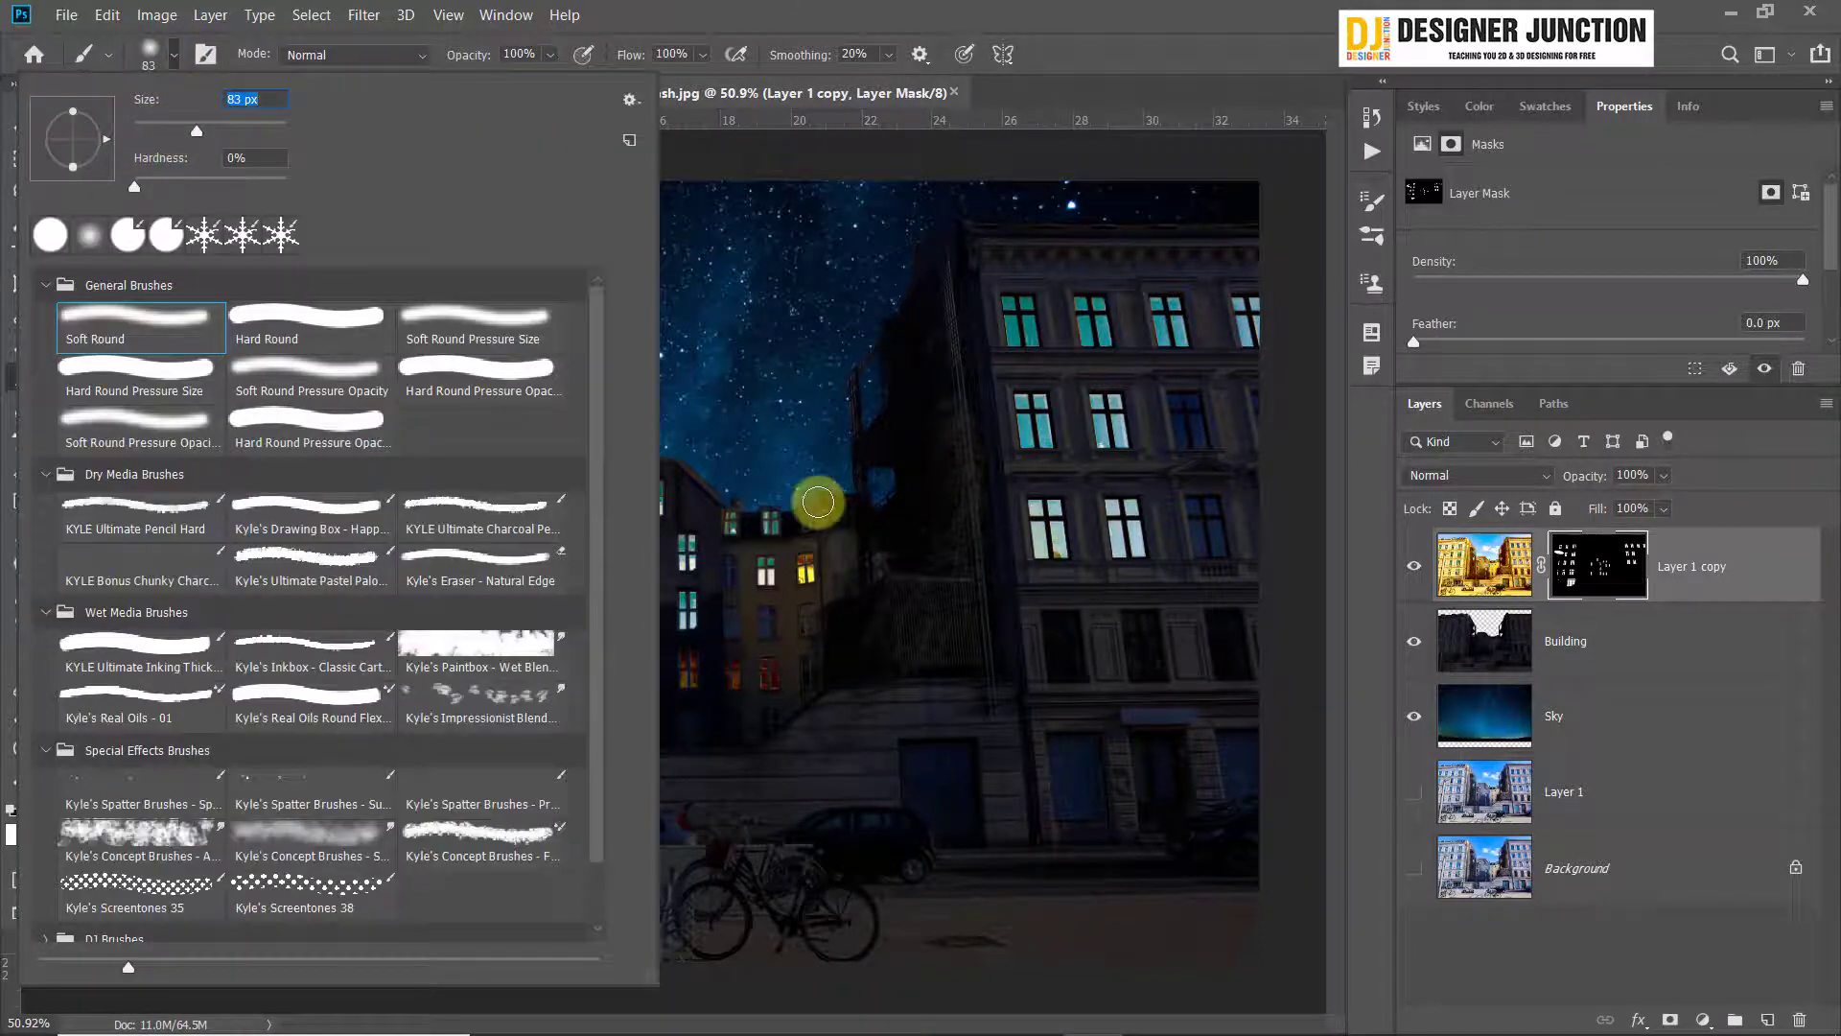
{"action": "left_click", "coordinate": [1079, 8]}
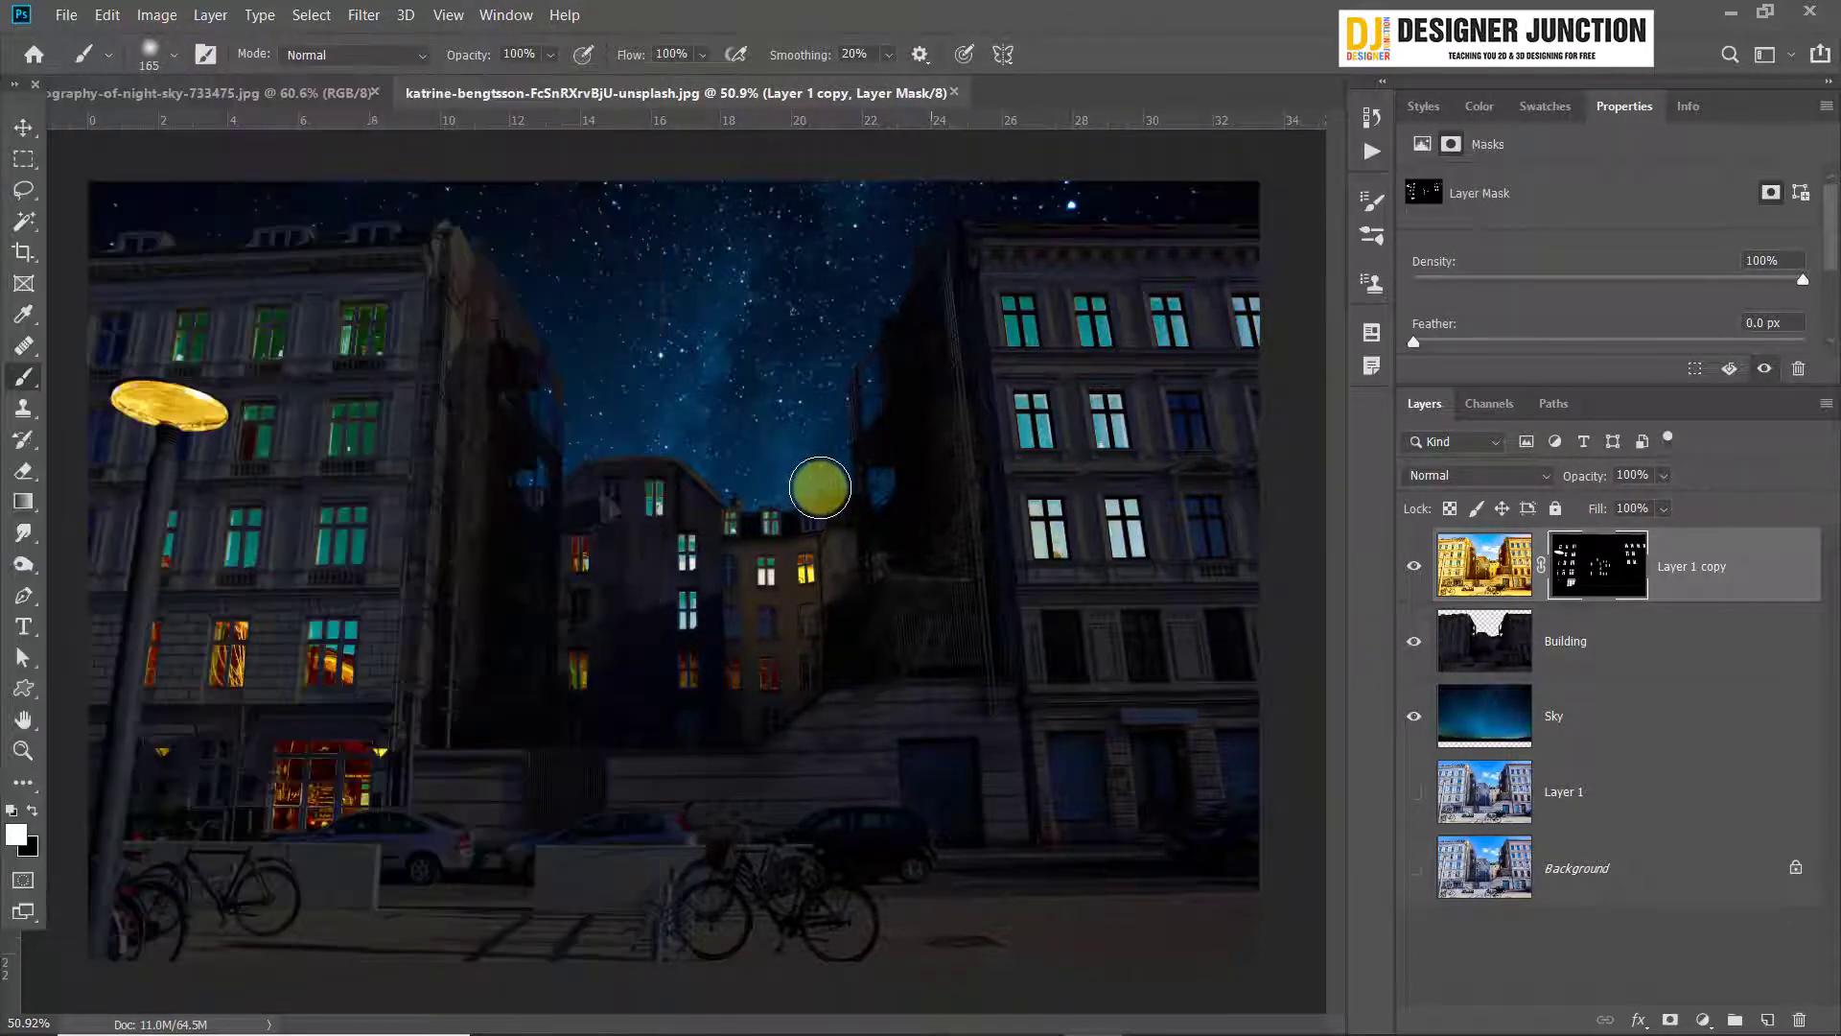
{"action": "key", "text": "bracketright"}
{"action": "key", "text": "bracketright"}
{"action": "key", "text": "bracketright"}
{"action": "key", "text": "bracketright"}
{"action": "key", "text": "bracketright"}
{"action": "key", "text": "bracketright"}
{"action": "key", "text": "bracketright"}
{"action": "key", "text": "bracketright"}
{"action": "key", "text": "bracketright"}
{"action": "key", "text": "bracketright"}
{"action": "key", "text": "bracketright"}
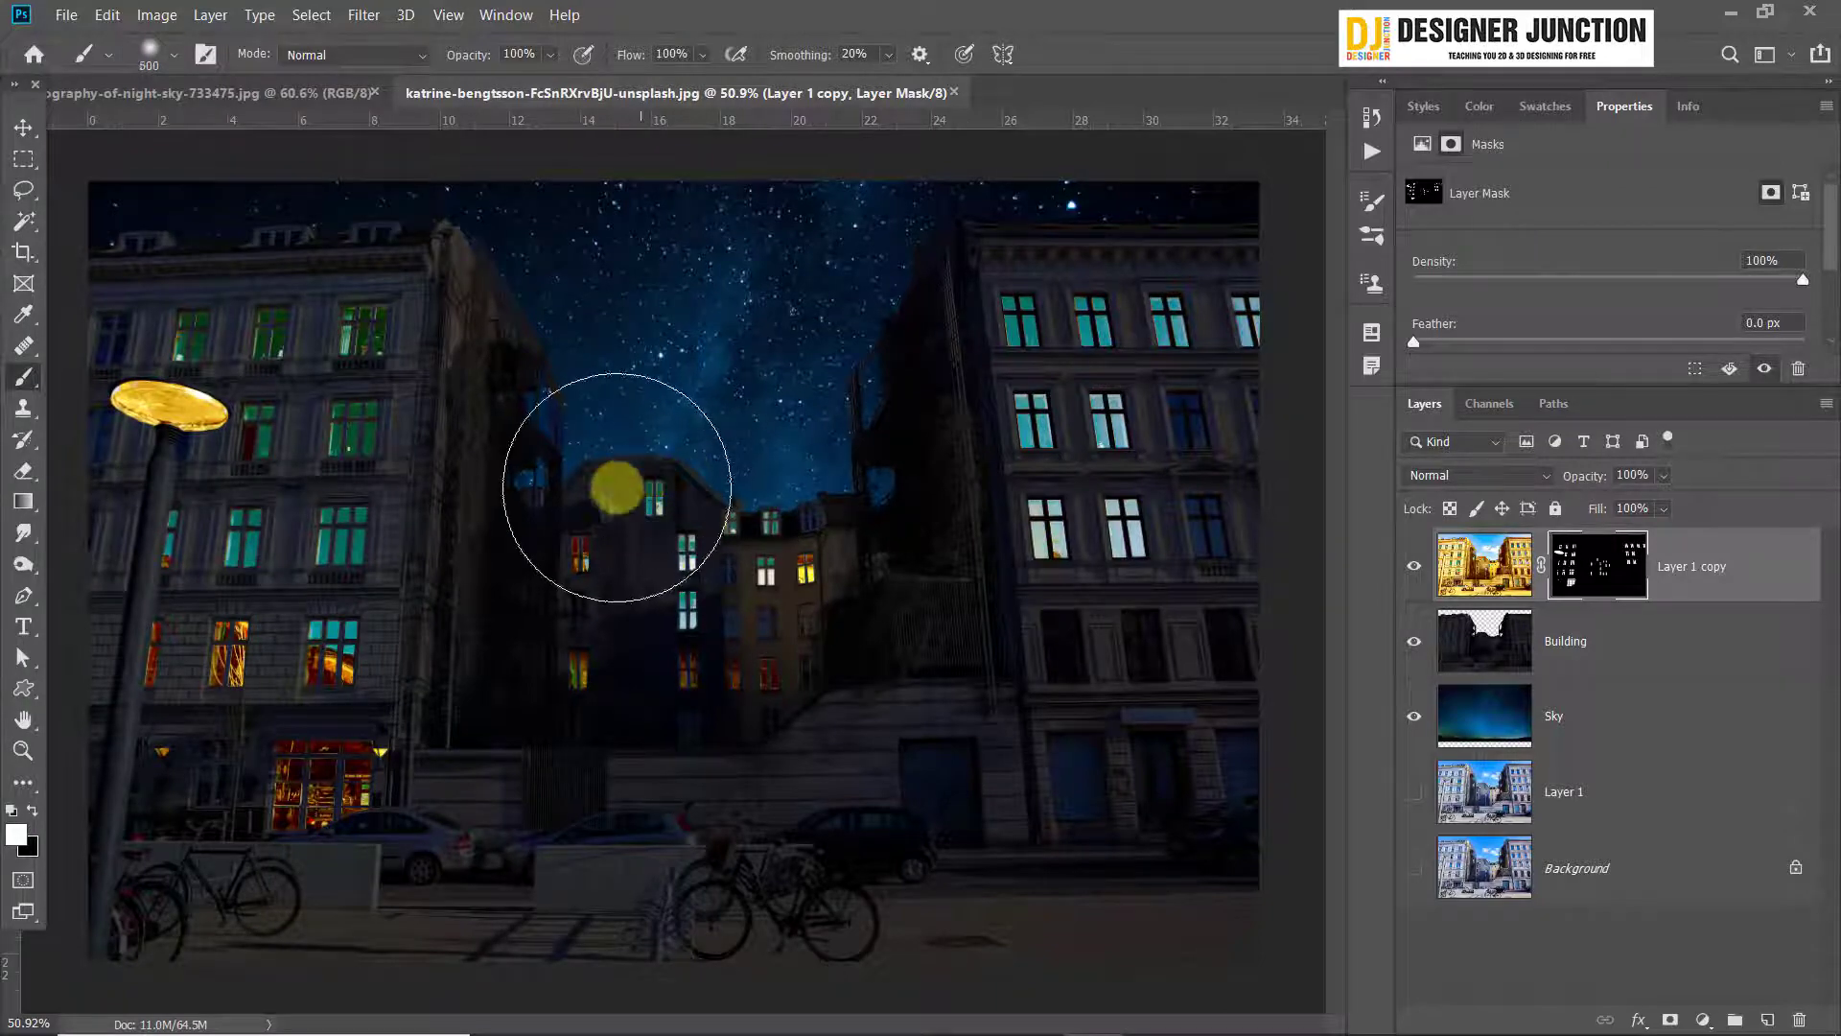
{"action": "left_click", "coordinate": [183, 452]}
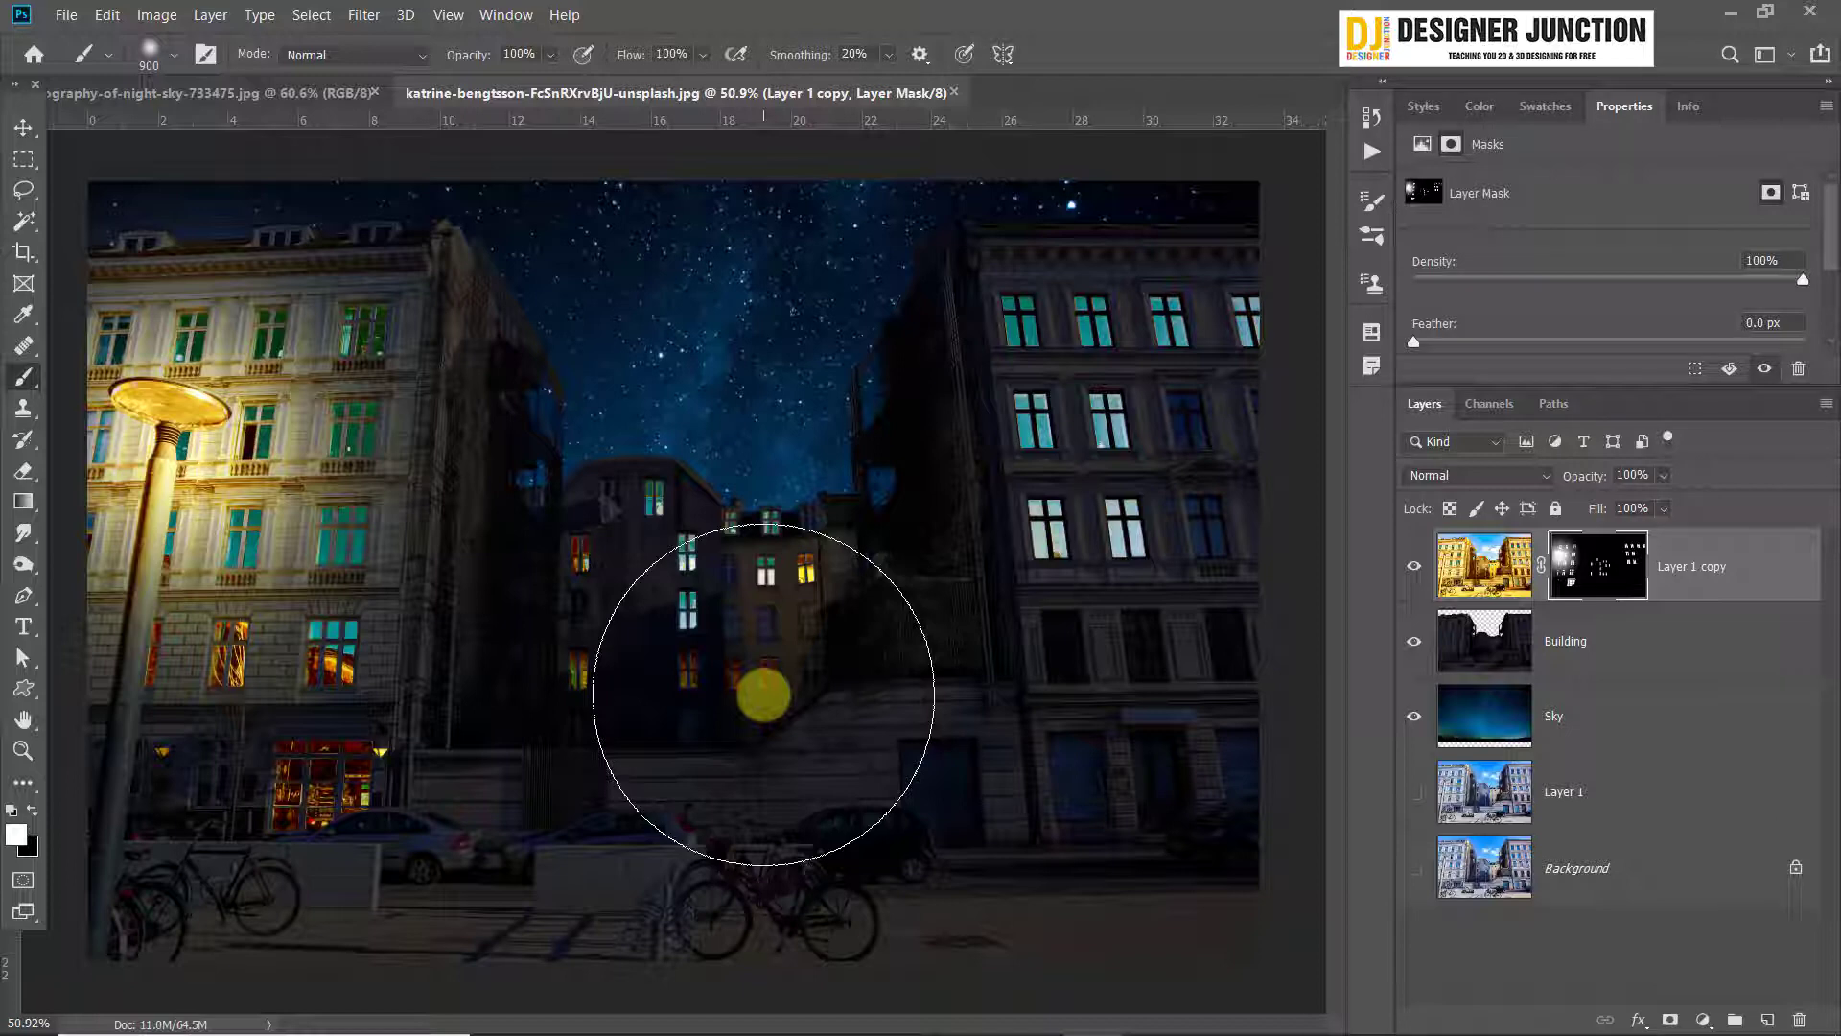
{"action": "key", "text": "ctrl+z"}
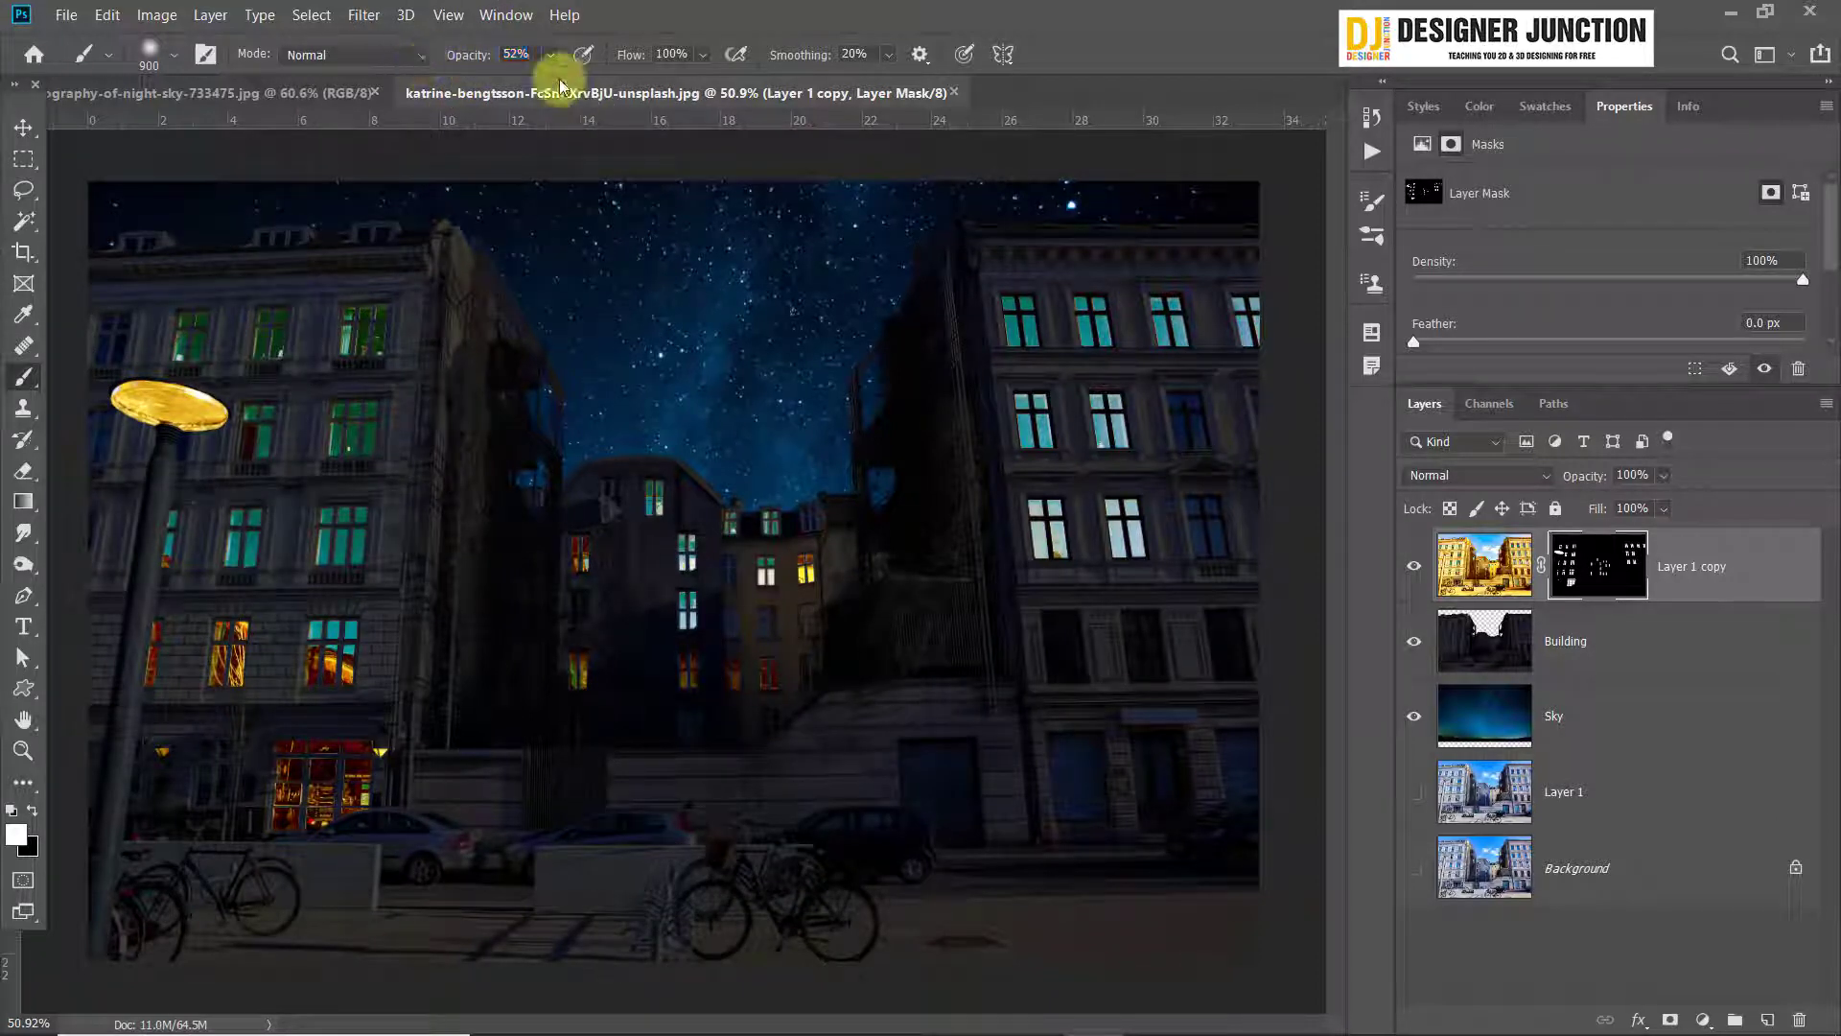
{"action": "left_click_drag", "start_coordinate": [465, 61], "coordinate": [471, 58]}
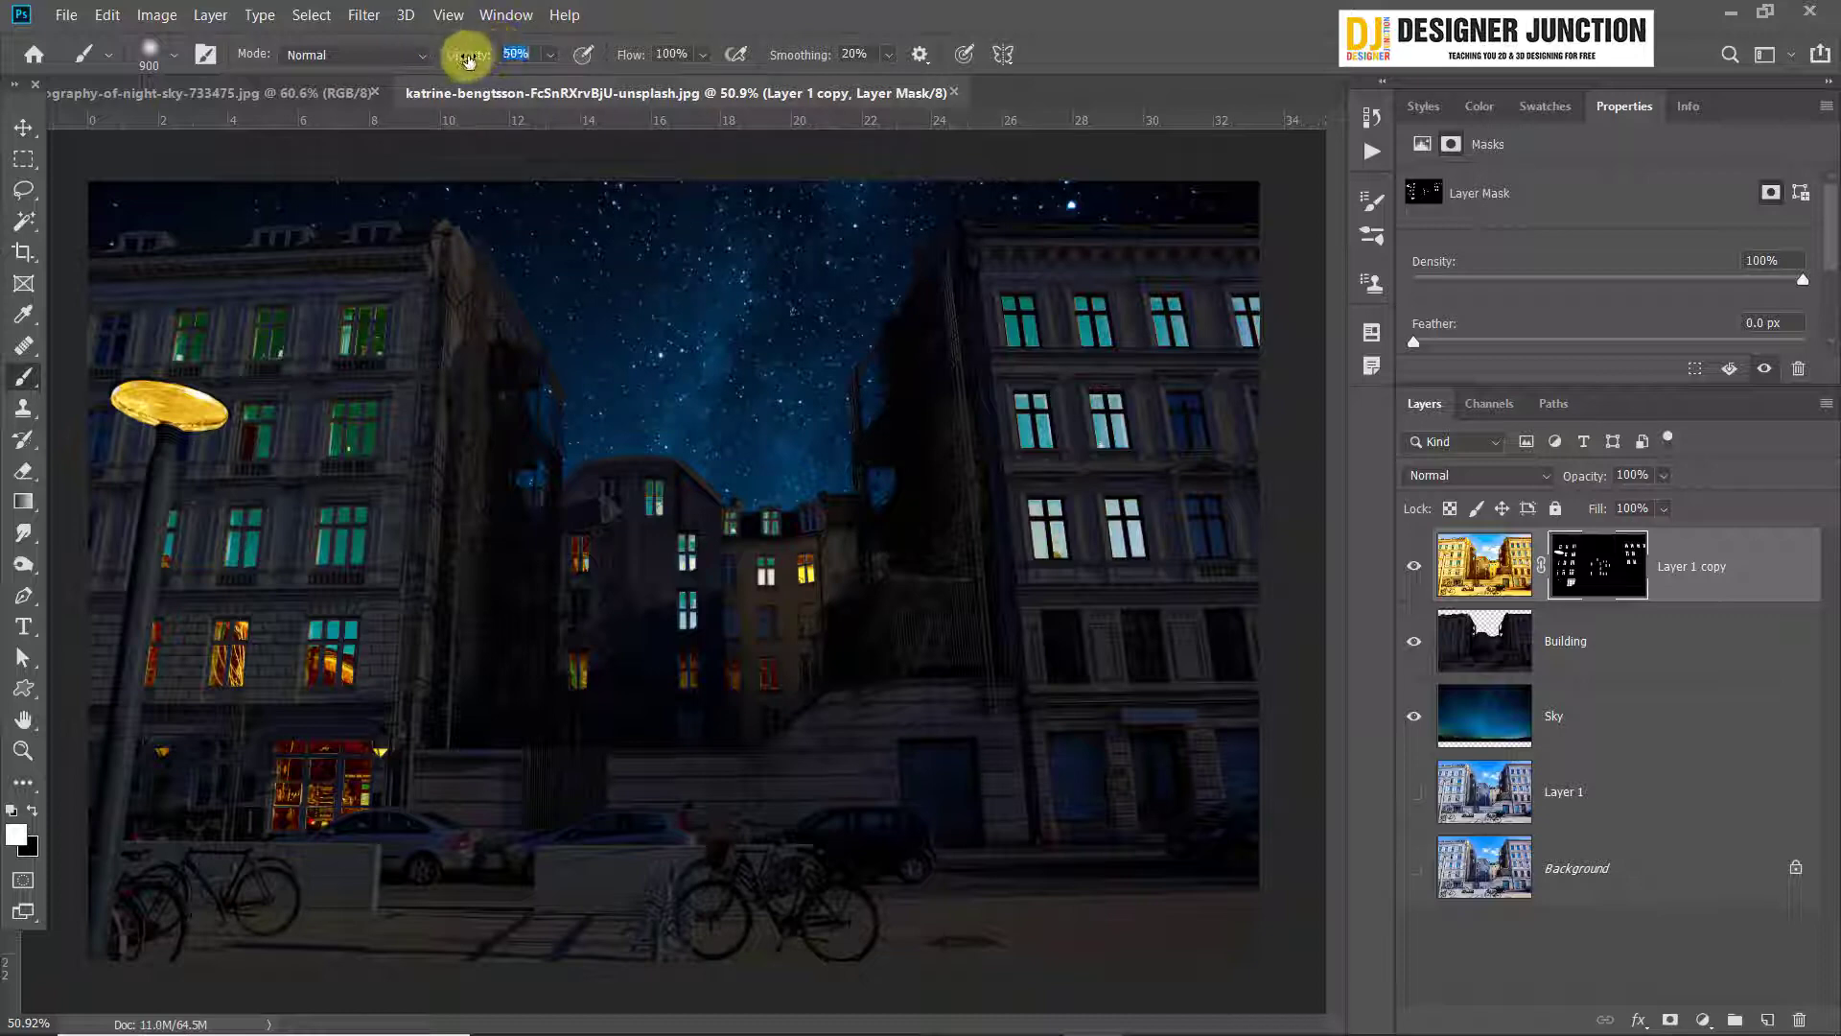
{"action": "mouse_move", "coordinate": [231, 518]}
{"action": "left_mouse_down"}
{"action": "mouse_move", "coordinate": [226, 444]}
{"action": "mouse_move", "coordinate": [436, 588]}
{"action": "left_mouse_up"}
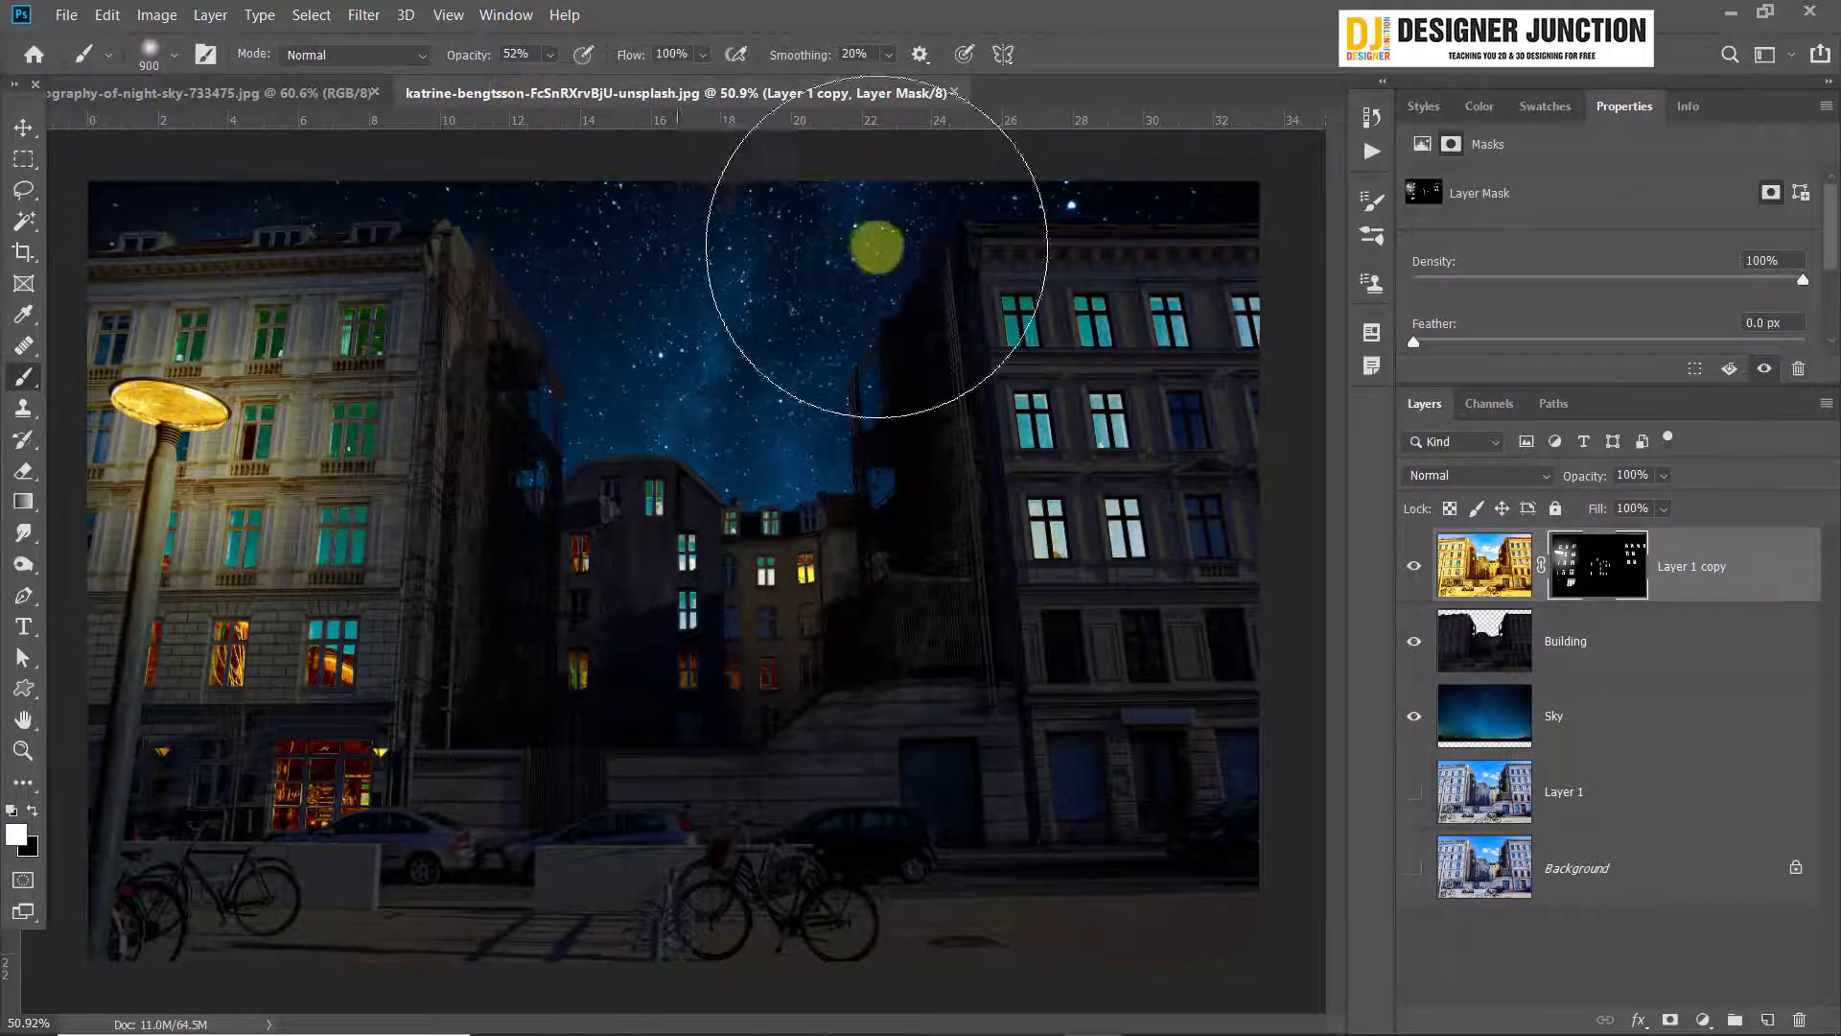
{"action": "key", "text": "ctrl+z"}
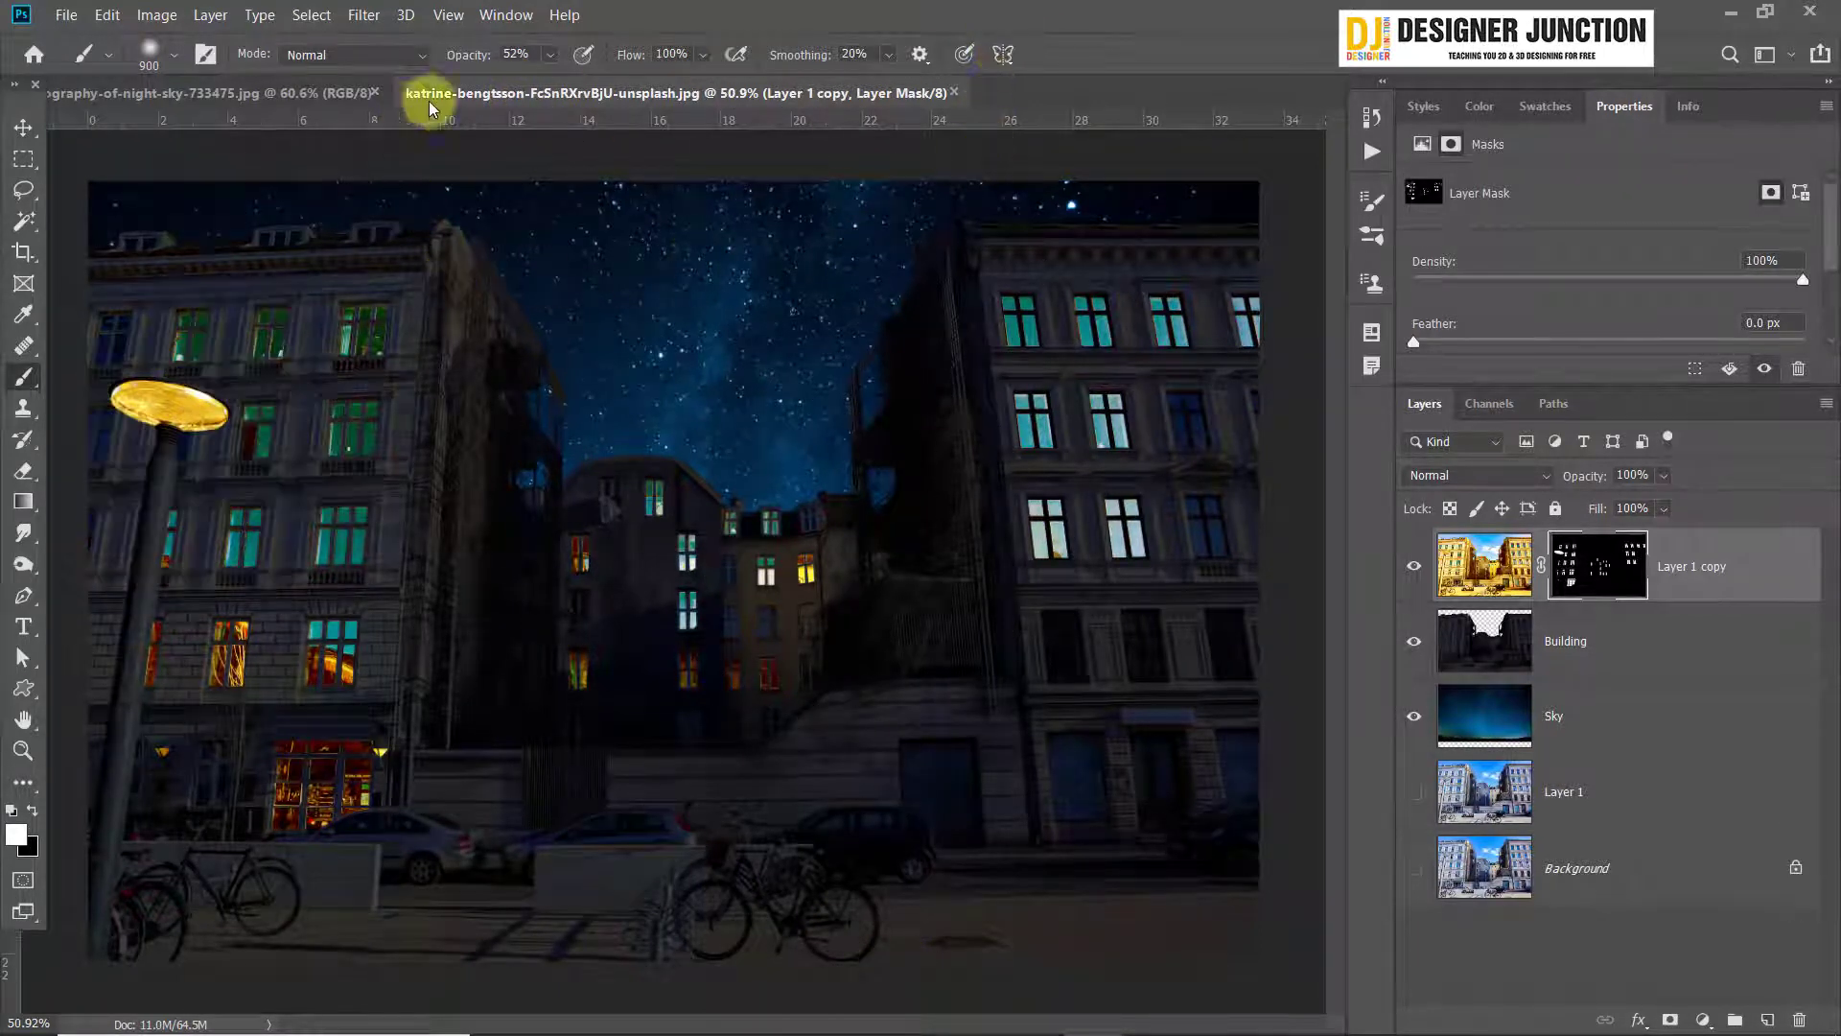
Set the brush opacity to 35% and paint a soft glow around the street lamp's head on the mask
{"action": "type", "text": "35"}
{"action": "key", "text": "Return"}
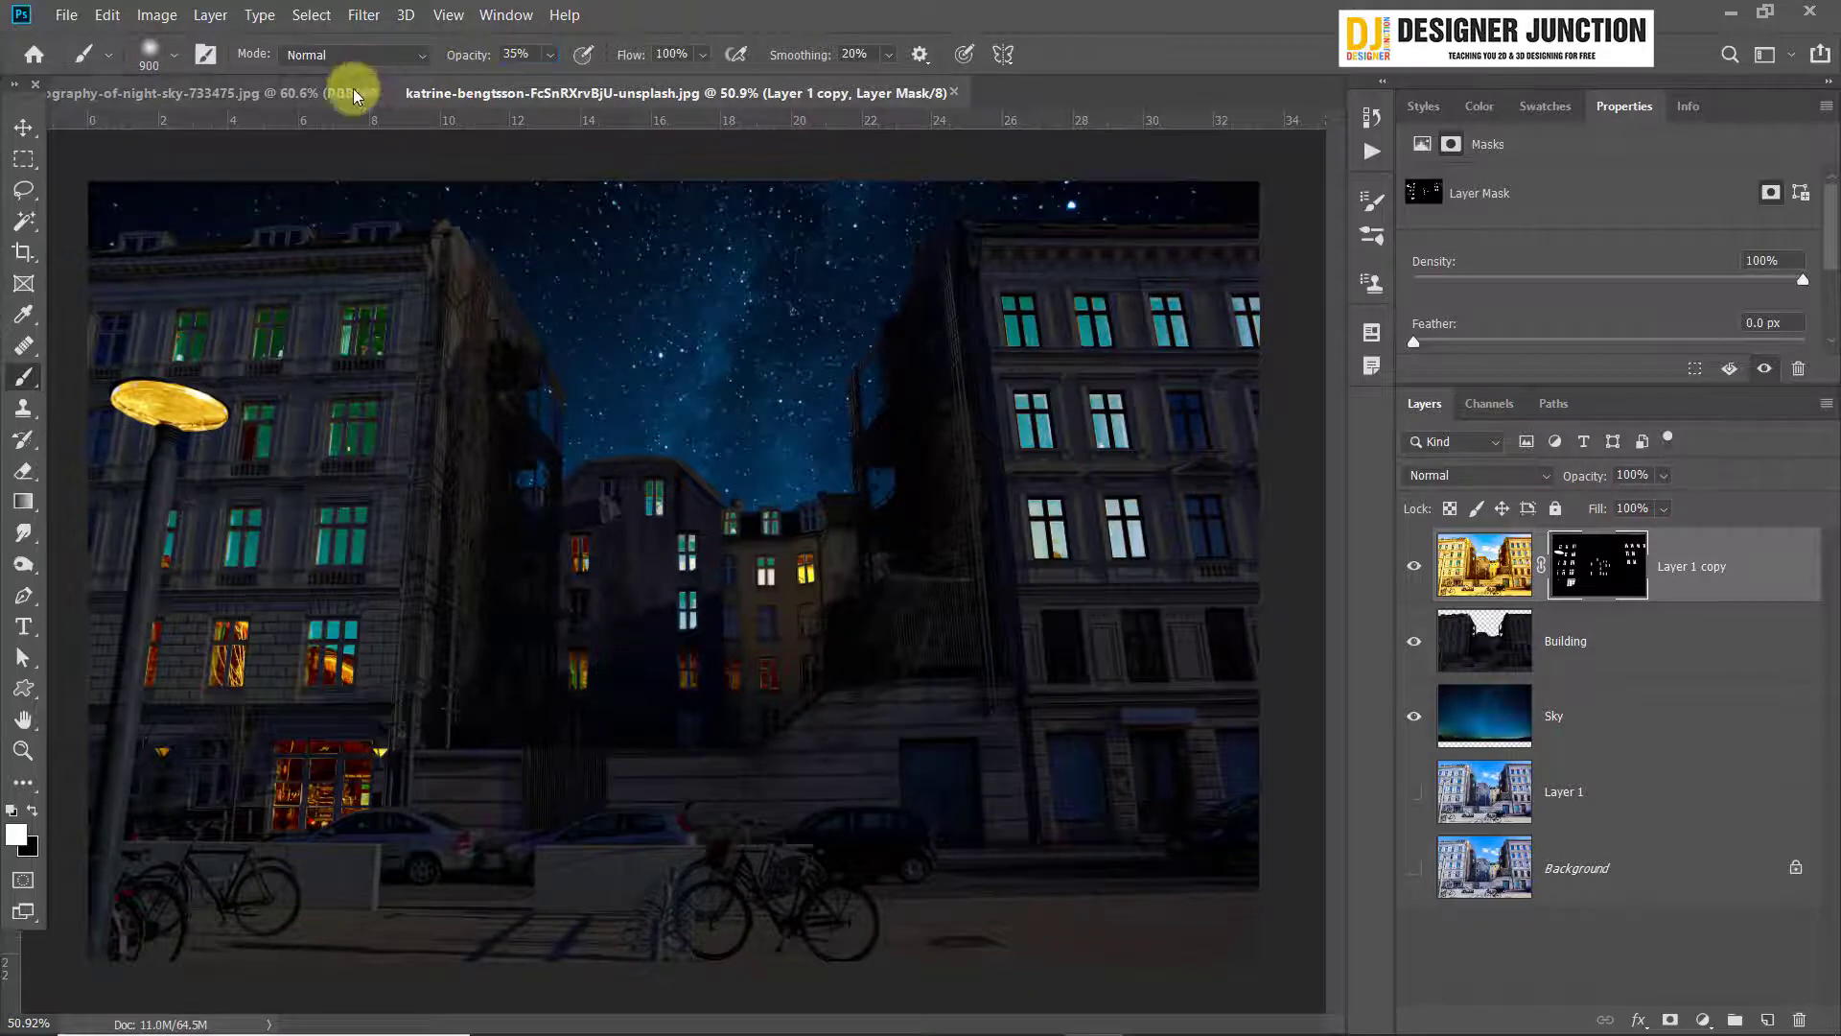
{"action": "left_click", "coordinate": [188, 445]}
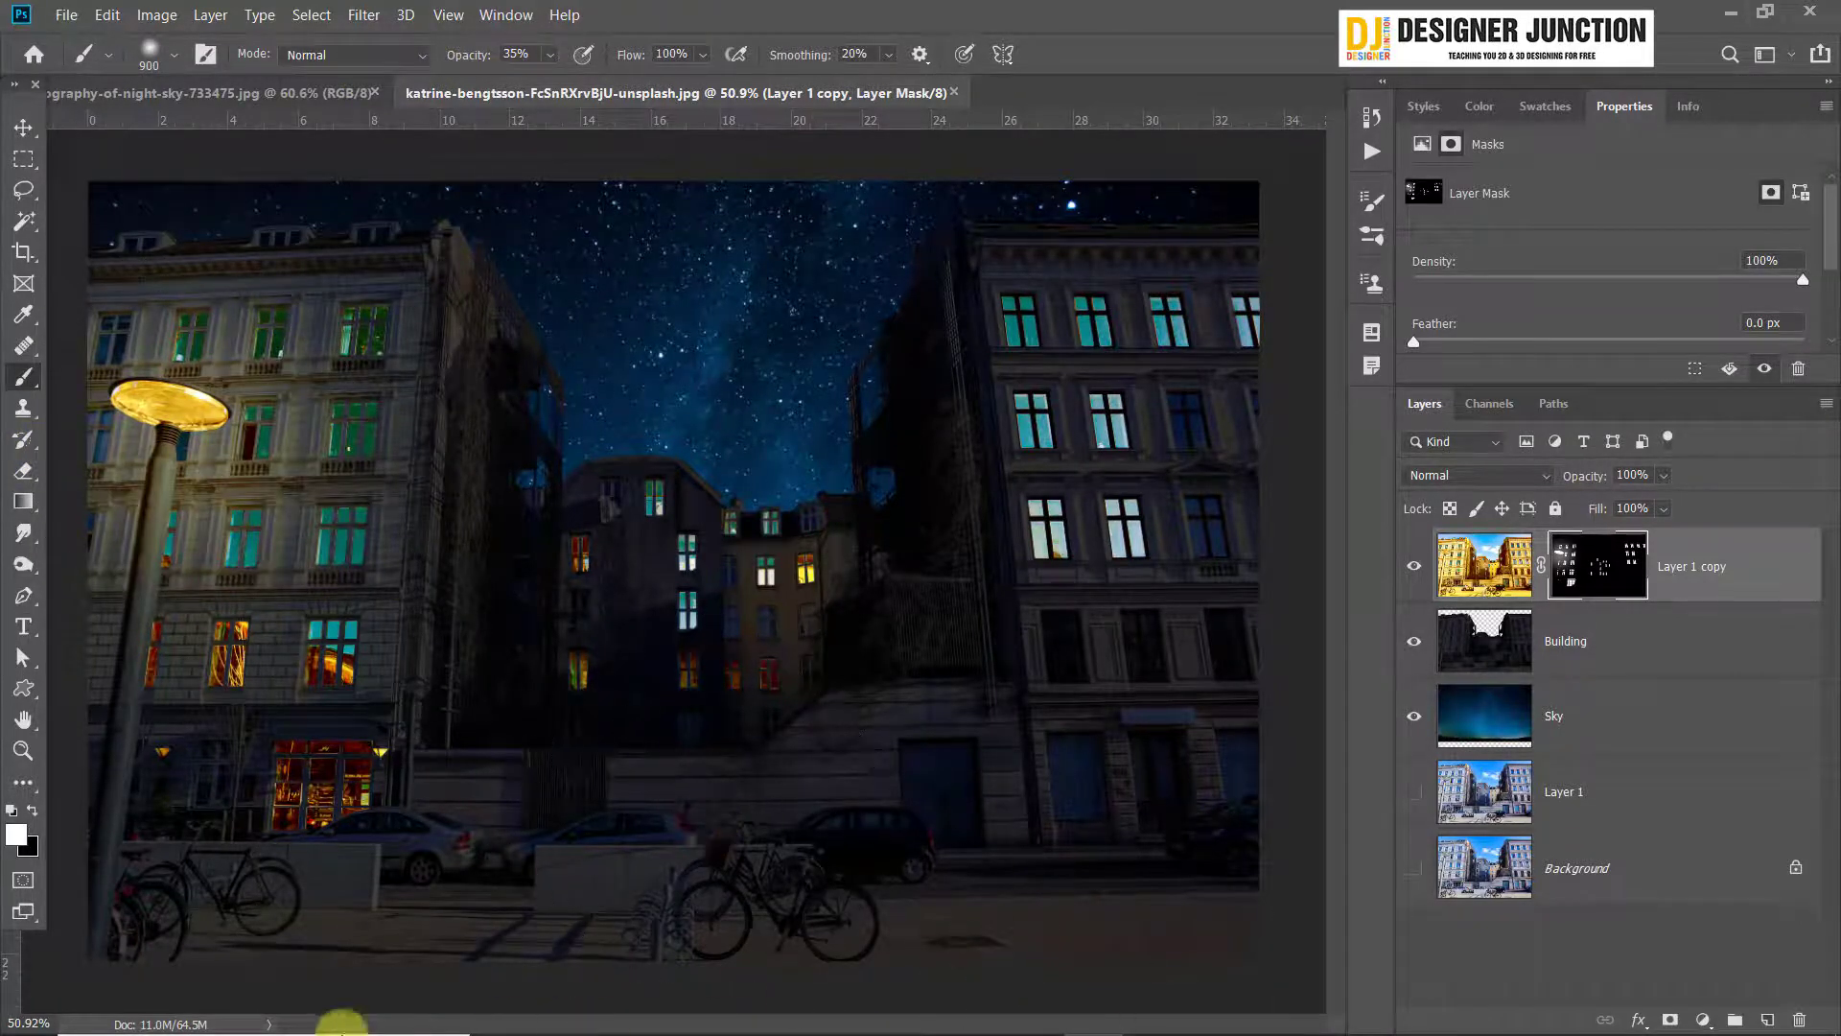
Paint a soft glow on the pavement and bicycles at the foot of the street lamp, undoing and repainting it once
{"action": "left_click", "coordinate": [211, 1004]}
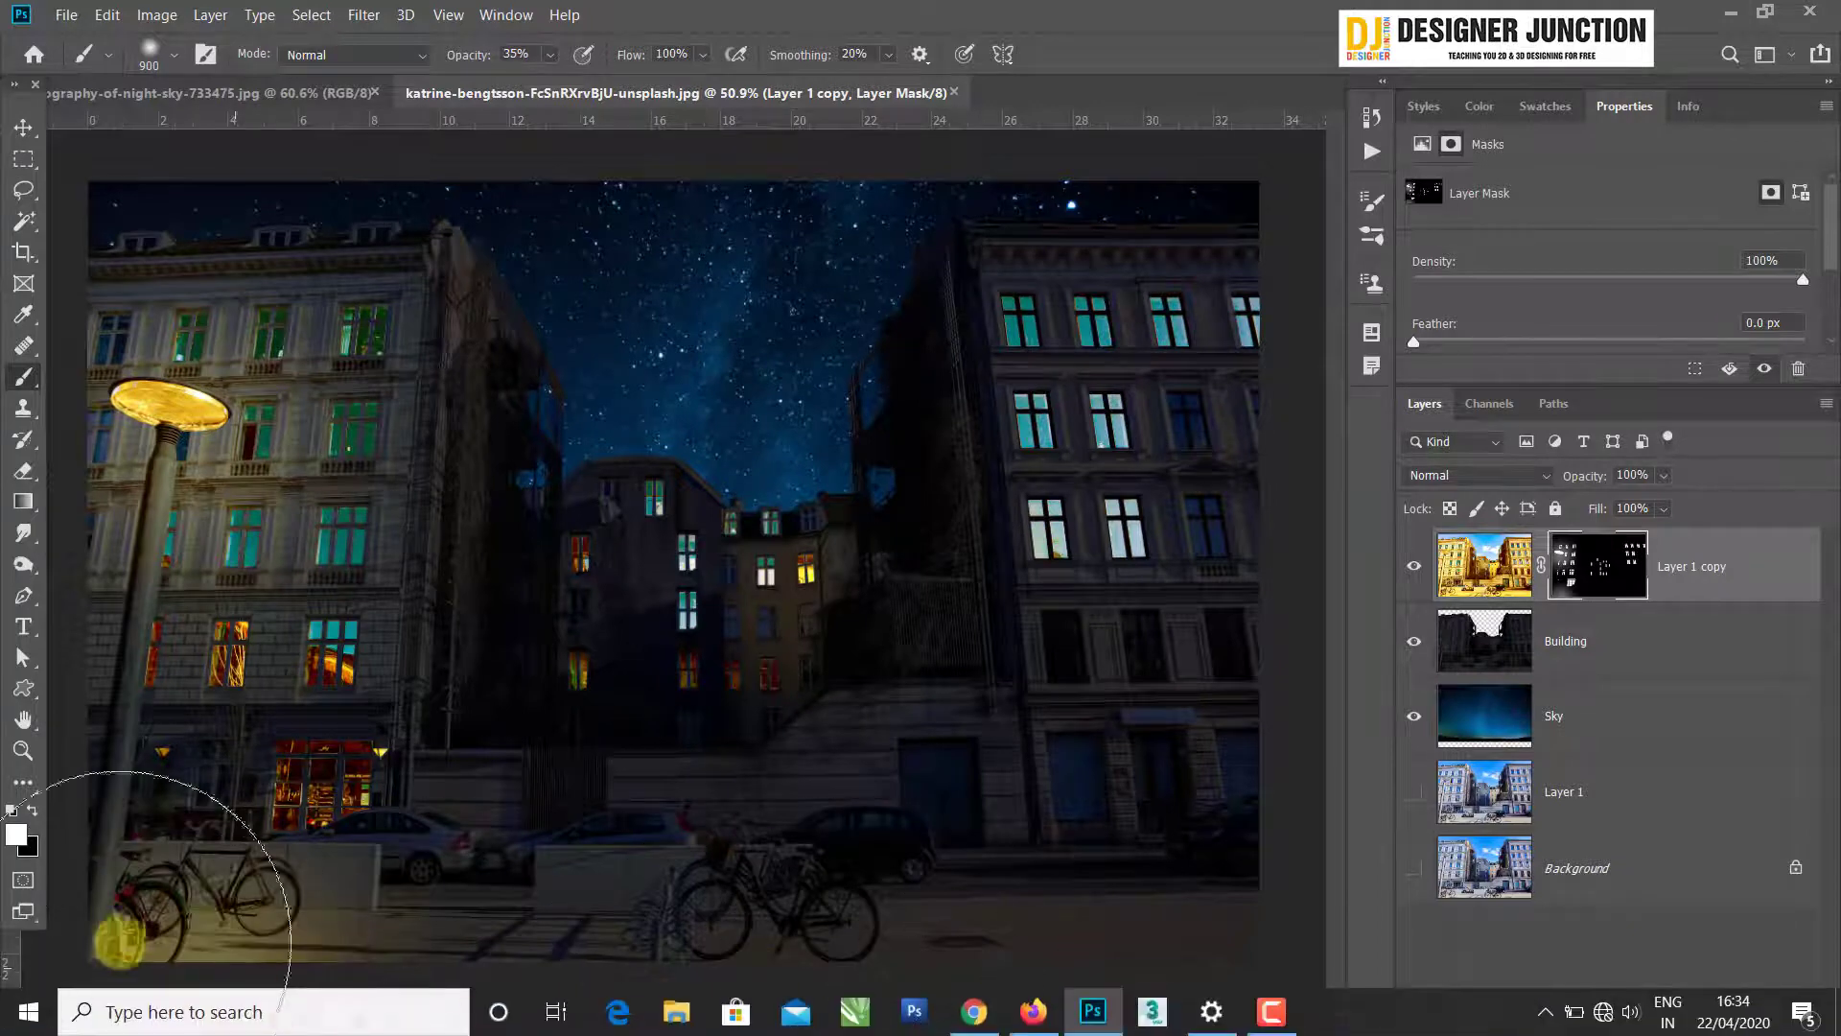
{"action": "scroll", "coordinate": [916, 564], "scroll_direction": "down", "scroll_amount": 1}
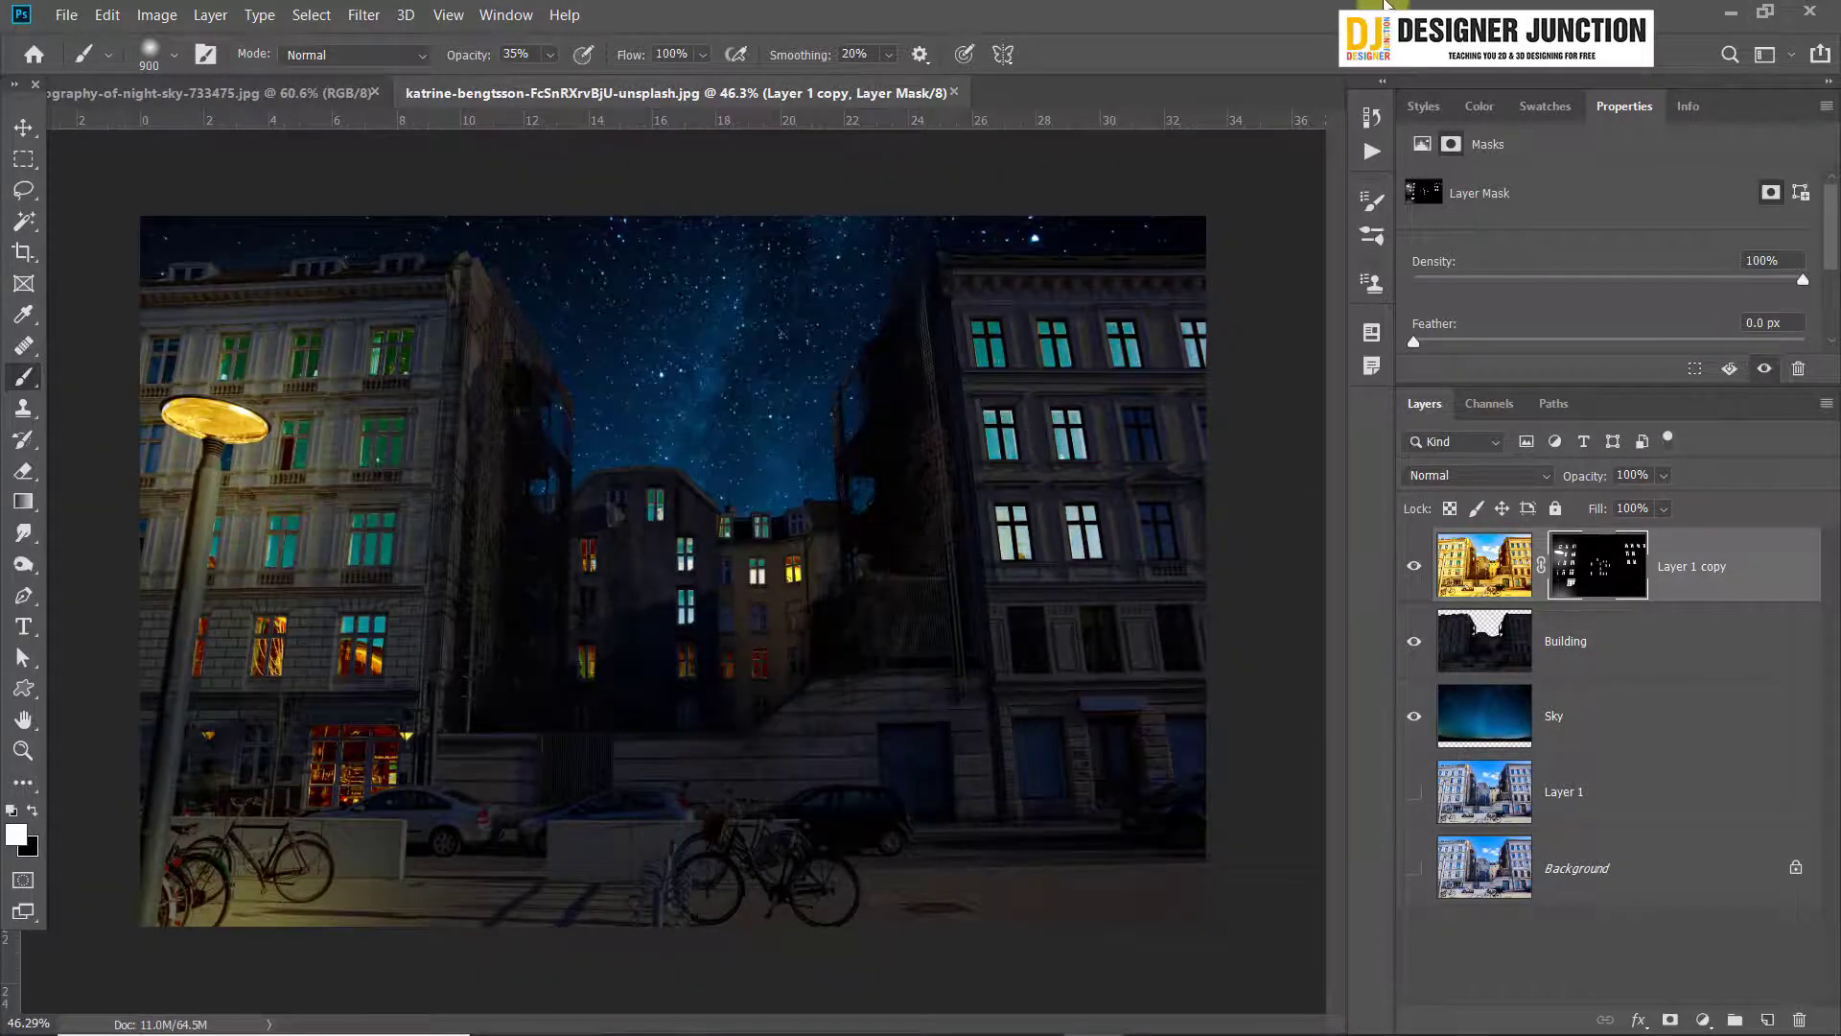
{"action": "scroll", "coordinate": [868, 879], "scroll_direction": "down", "scroll_amount": 5}
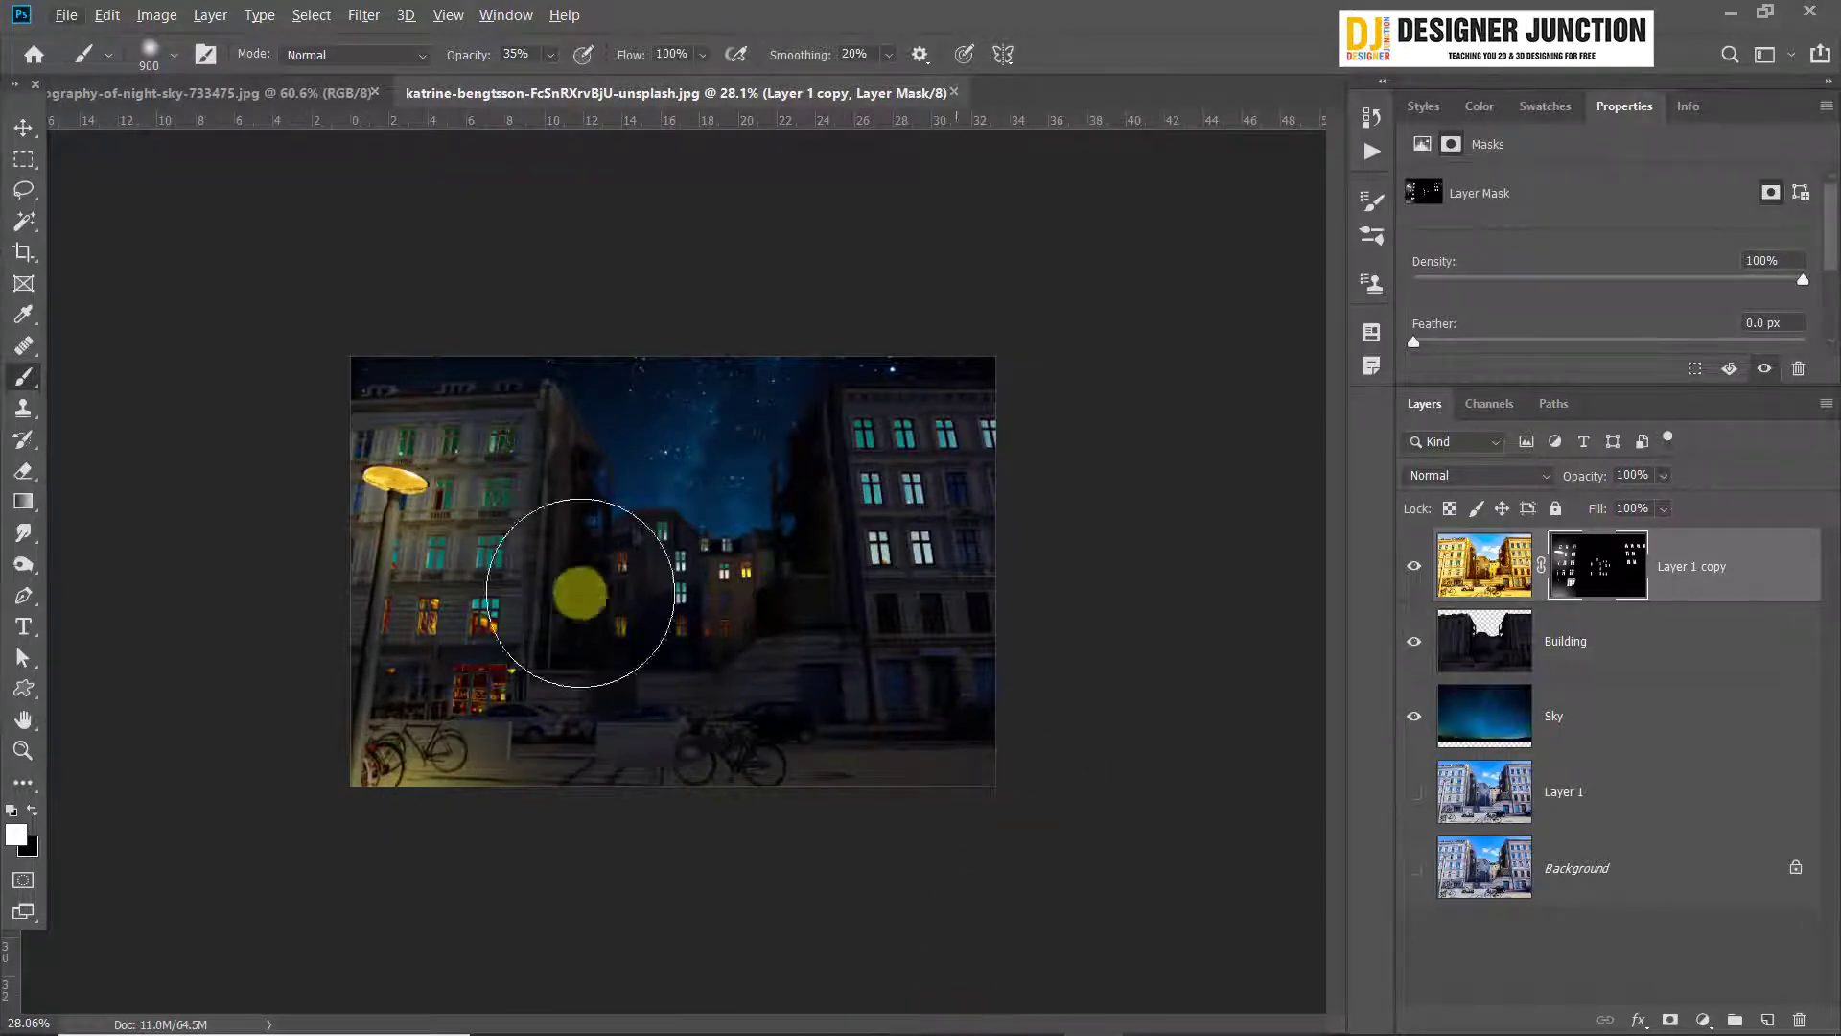
{"action": "key", "text": "ctrl+z"}
{"action": "key", "text": "ctrl+z"}
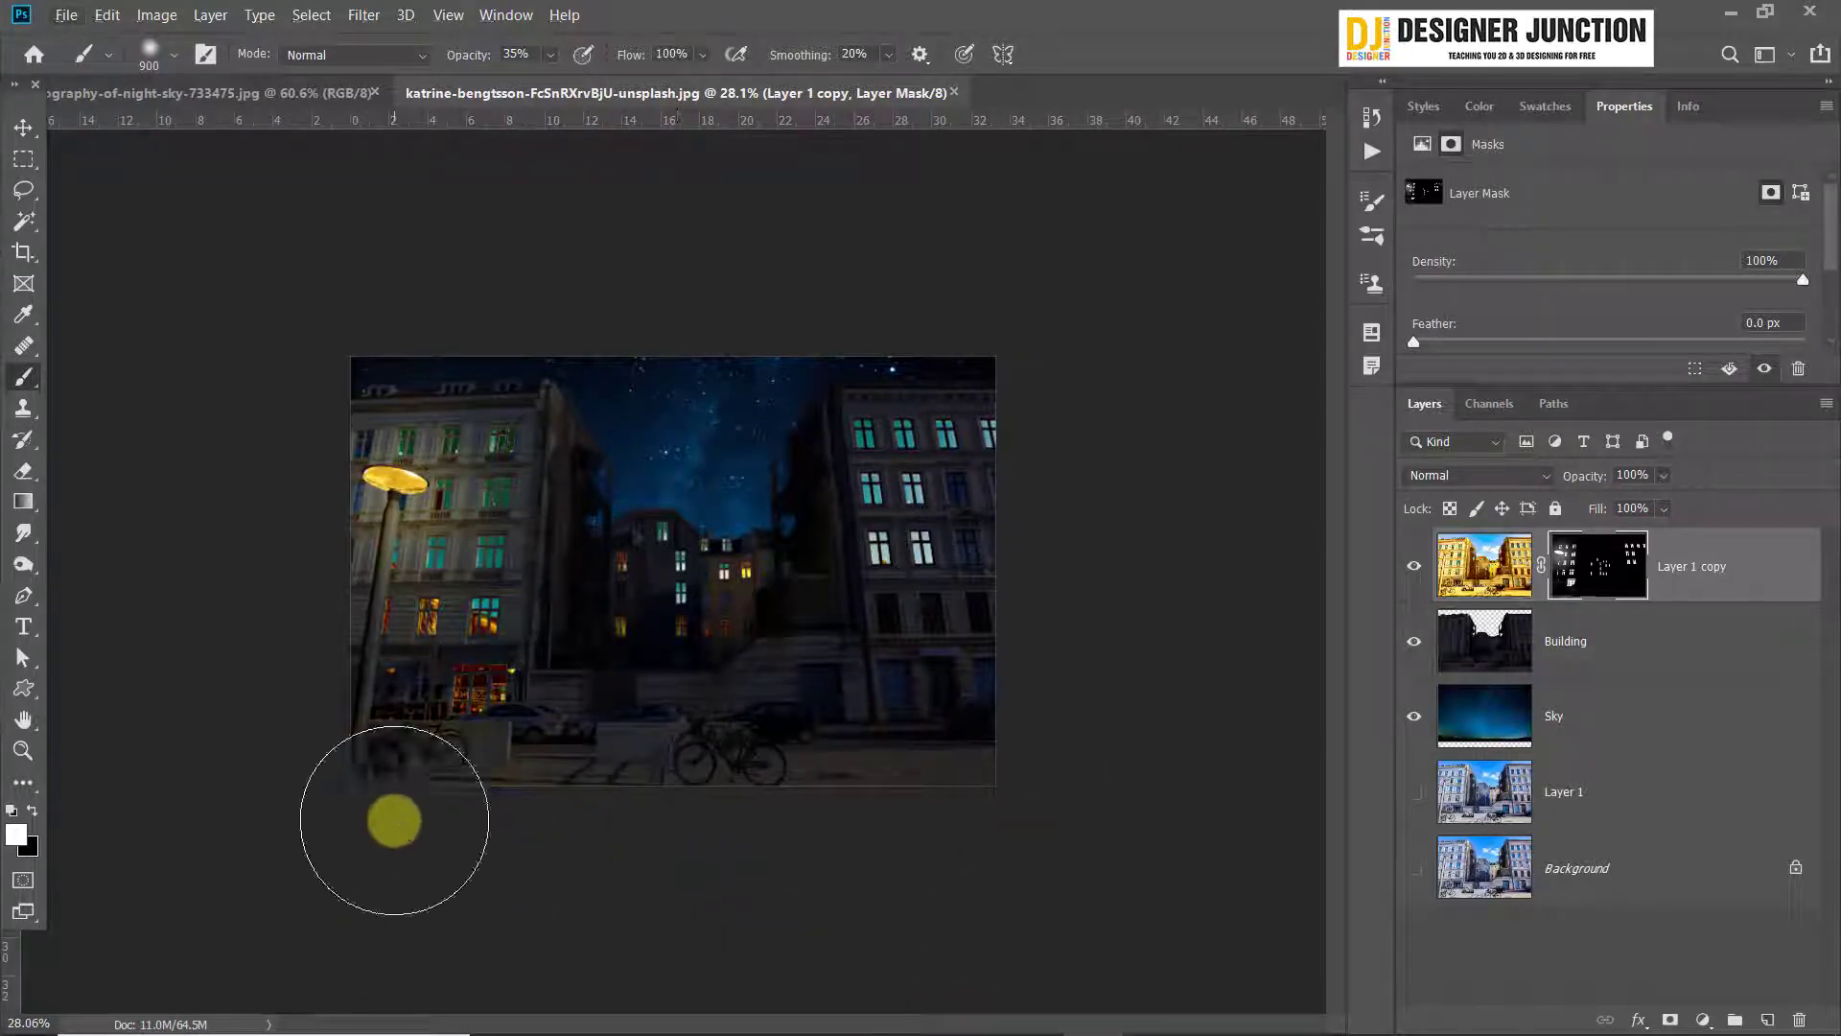
{"action": "left_click_drag", "start_coordinate": [369, 798], "coordinate": [460, 850]}
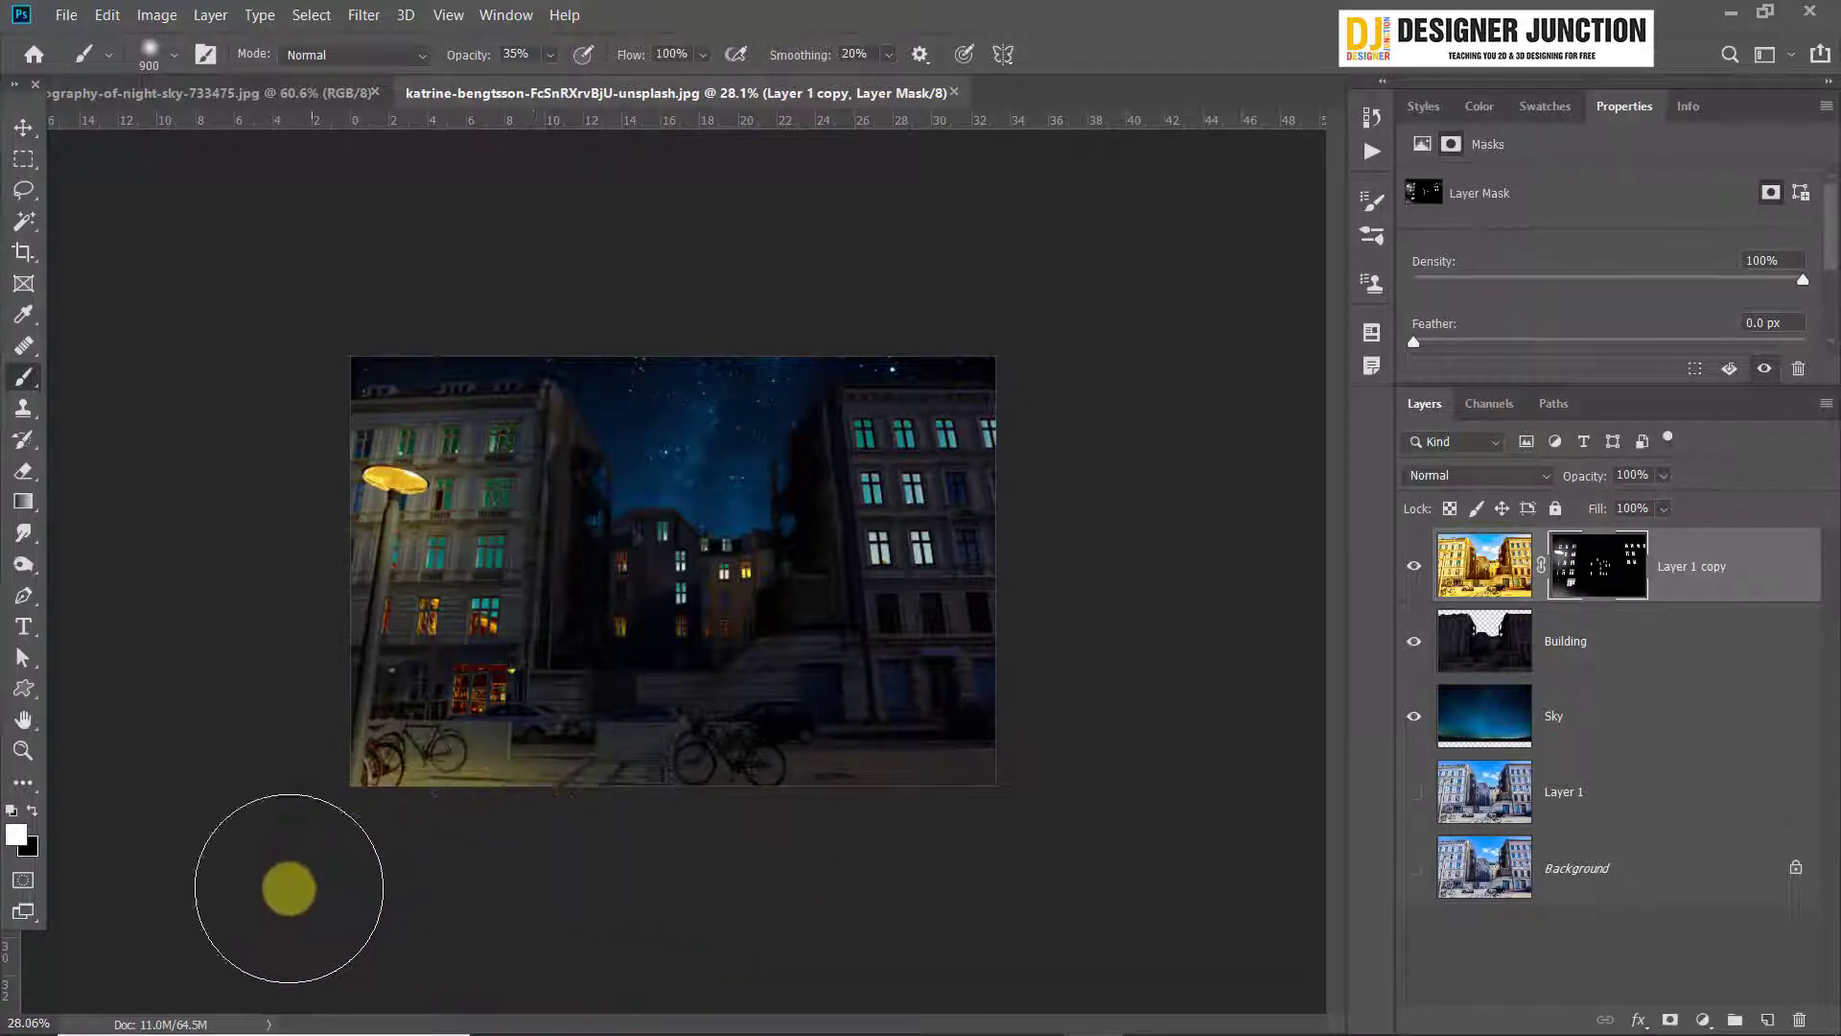
Reduce the brush to 175 px and paint a glow on the wall around the lamp beside the café entrance
{"action": "scroll", "coordinate": [295, 535], "scroll_direction": "up", "scroll_amount": 5}
{"action": "scroll", "coordinate": [328, 825], "scroll_direction": "up", "scroll_amount": 11}
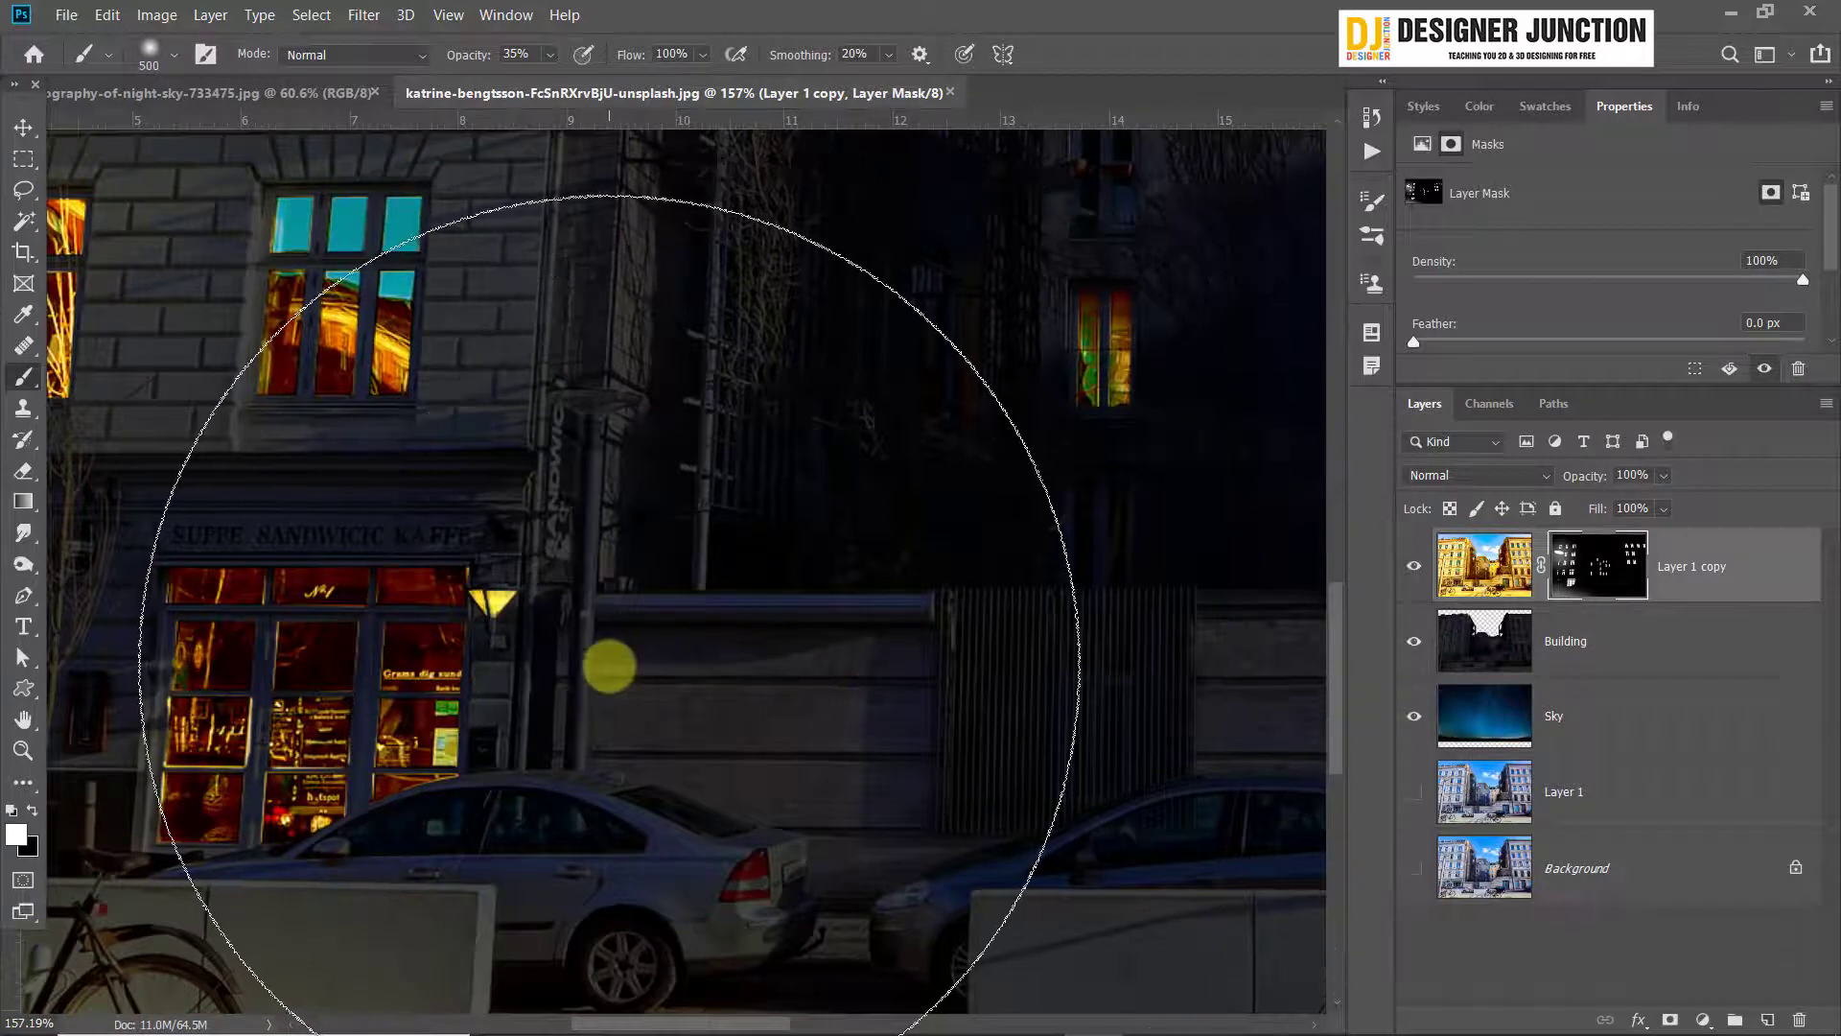
{"action": "key", "text": "bracketleft"}
{"action": "key", "text": "bracketleft"}
{"action": "key", "text": "bracketleft"}
{"action": "key", "text": "bracketleft"}
{"action": "key", "text": "bracketleft"}
{"action": "key", "text": "bracketleft"}
{"action": "key", "text": "bracketleft"}
{"action": "key", "text": "bracketleft"}
{"action": "key", "text": "bracketleft"}
{"action": "mouse_move", "coordinate": [492, 615]}
{"action": "left_mouse_down"}
{"action": "mouse_move", "coordinate": [650, 729]}
{"action": "mouse_move", "coordinate": [652, 779]}
{"action": "mouse_move", "coordinate": [513, 662]}
{"action": "mouse_move", "coordinate": [513, 731]}
{"action": "mouse_move", "coordinate": [494, 711]}
{"action": "mouse_move", "coordinate": [732, 788]}
{"action": "mouse_move", "coordinate": [508, 585]}
{"action": "left_mouse_up"}
{"action": "mouse_move", "coordinate": [905, 895]}
{"action": "left_mouse_down"}
{"action": "mouse_move", "coordinate": [933, 923]}
{"action": "mouse_move", "coordinate": [887, 819]}
{"action": "left_mouse_up"}
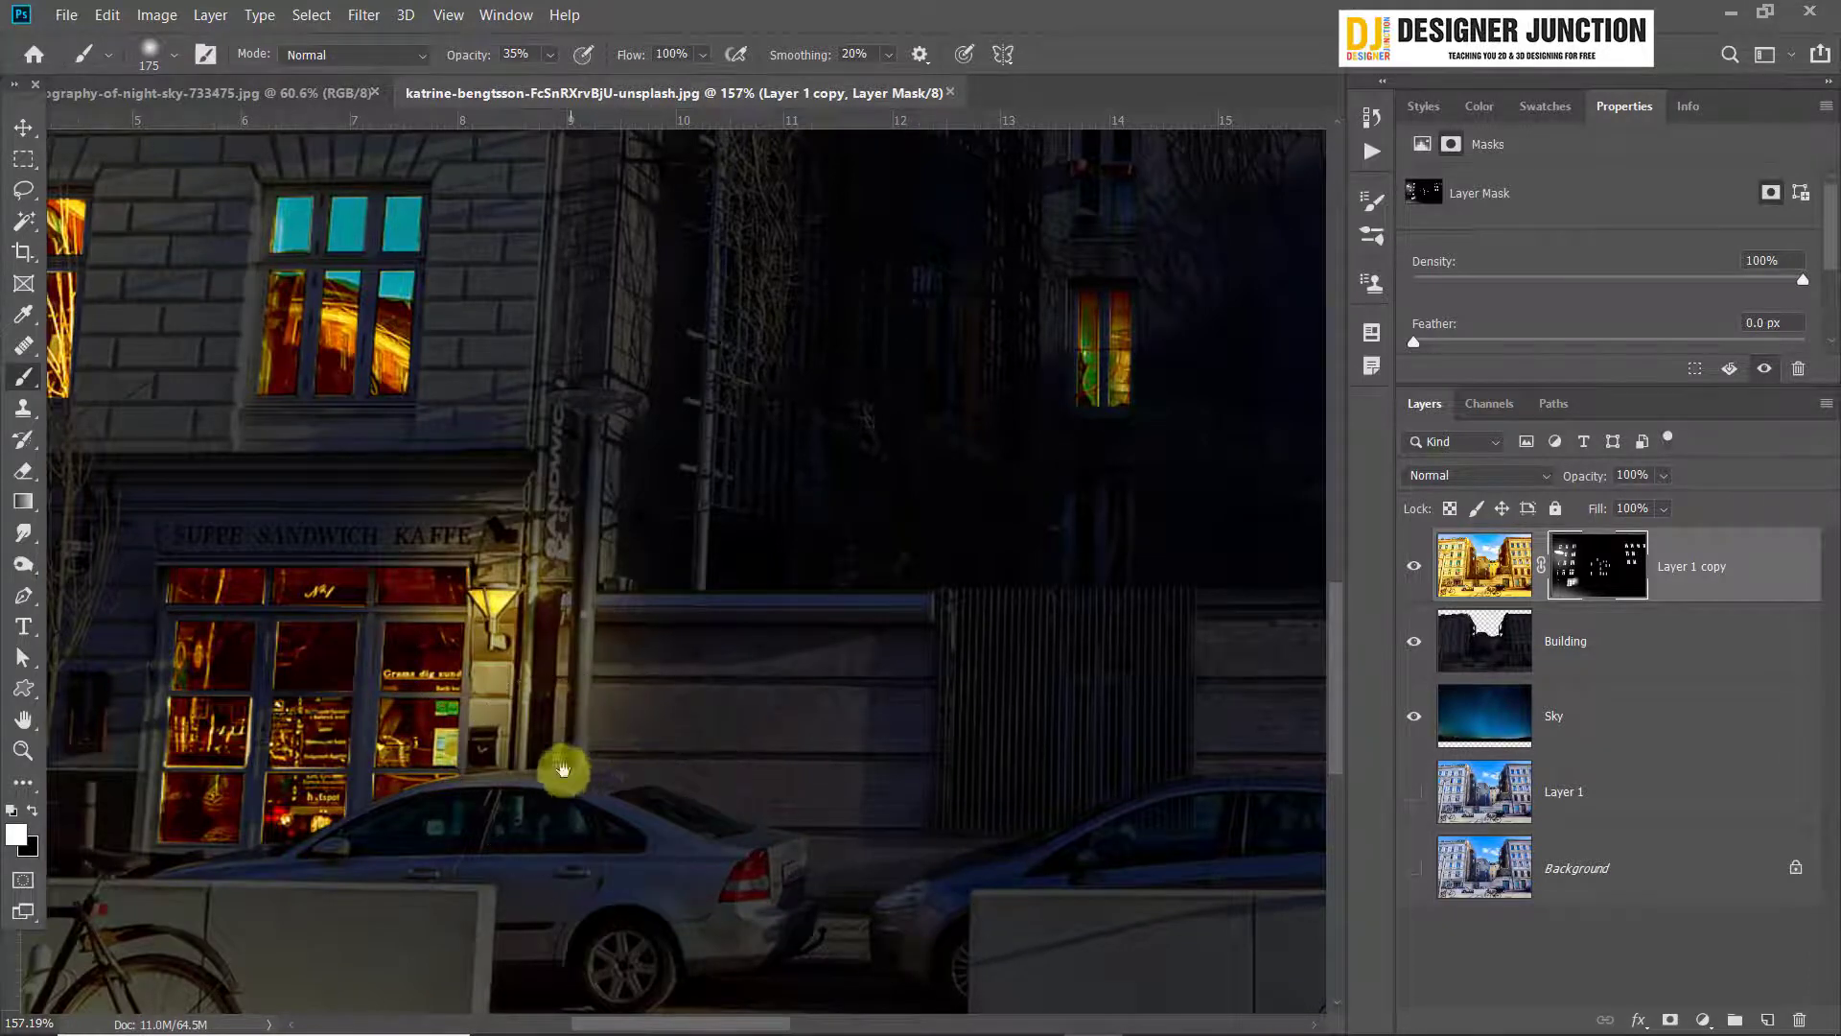
Paint a matching glow on the wall around the other wall lamp, between the street lamp pole and the bare tree
{"action": "mouse_move", "coordinate": [563, 772]}
{"action": "left_mouse_down"}
{"action": "mouse_move", "coordinate": [1147, 673]}
{"action": "mouse_move", "coordinate": [1212, 710]}
{"action": "mouse_move", "coordinate": [1089, 608]}
{"action": "mouse_move", "coordinate": [964, 770]}
{"action": "left_mouse_up"}
{"action": "scroll", "coordinate": [863, 741], "scroll_direction": "down", "scroll_amount": 7}
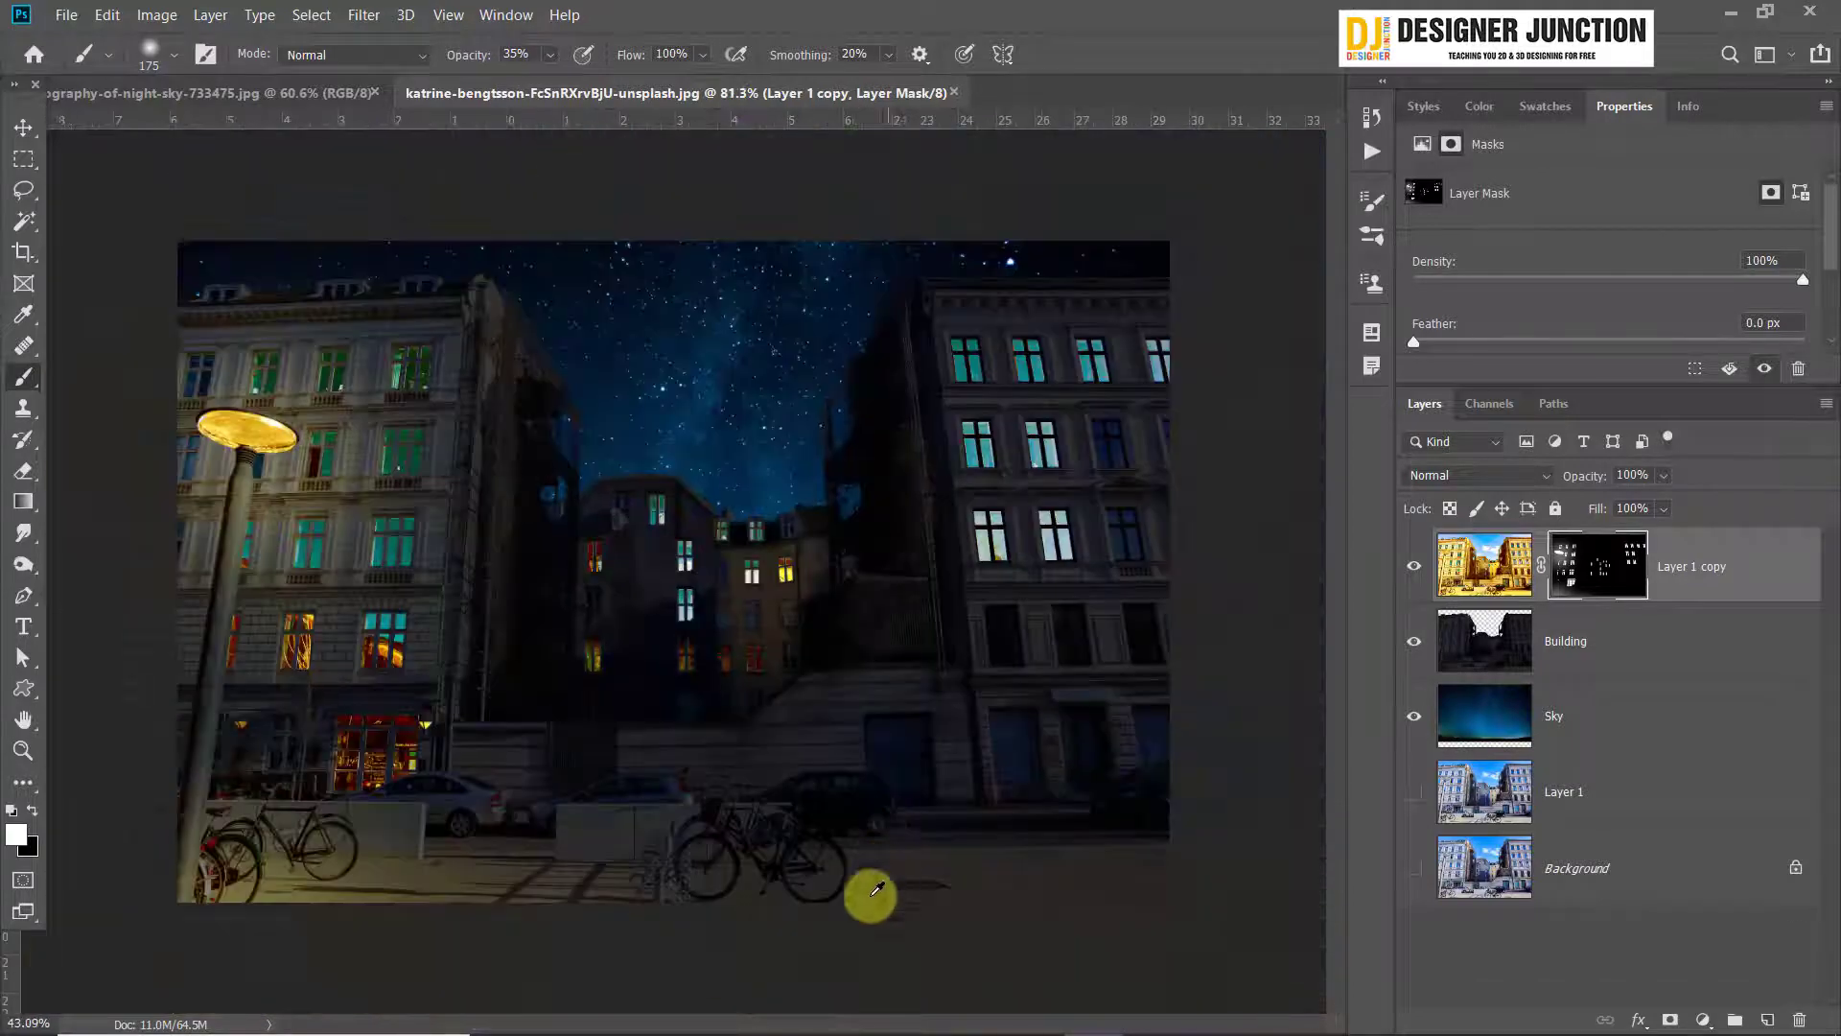
{"action": "scroll", "coordinate": [749, 890], "scroll_direction": "up", "scroll_amount": 3}
{"action": "scroll", "coordinate": [748, 893], "scroll_direction": "down", "scroll_amount": 3}
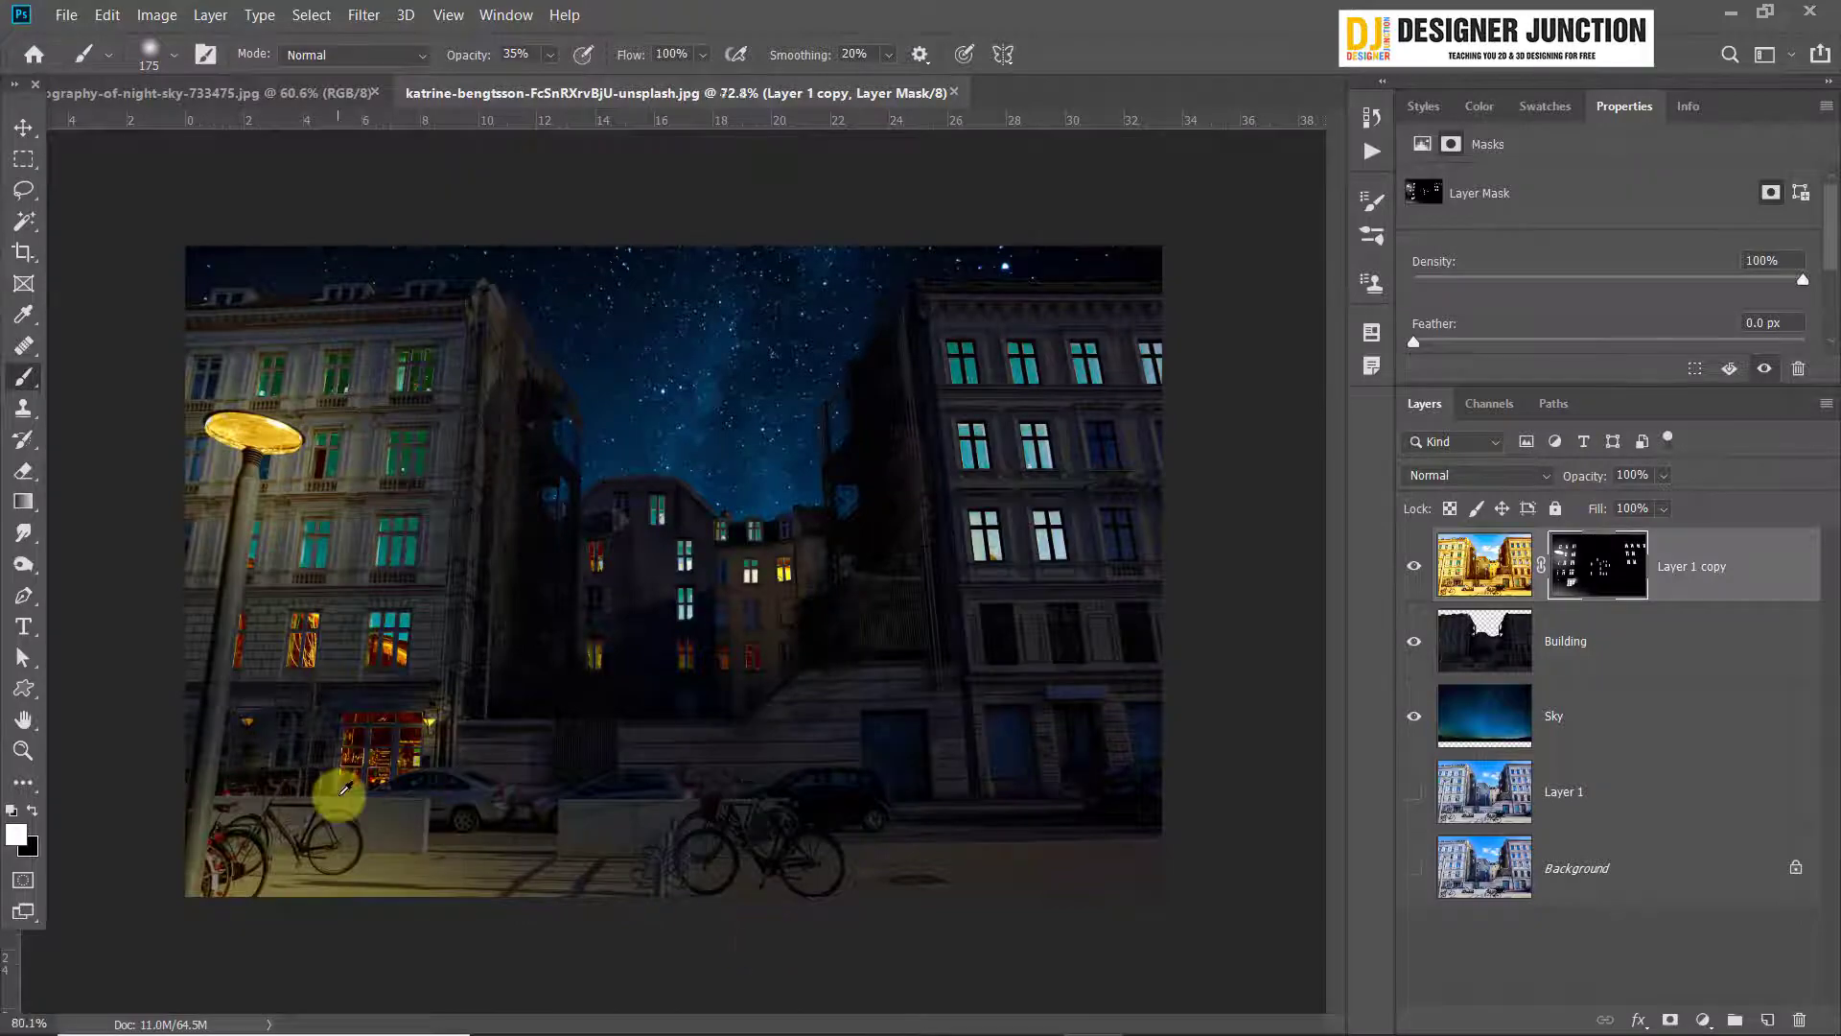
{"action": "scroll", "coordinate": [343, 788], "scroll_direction": "up", "scroll_amount": 7}
{"action": "left_click_drag", "start_coordinate": [514, 465], "coordinate": [1069, 556]}
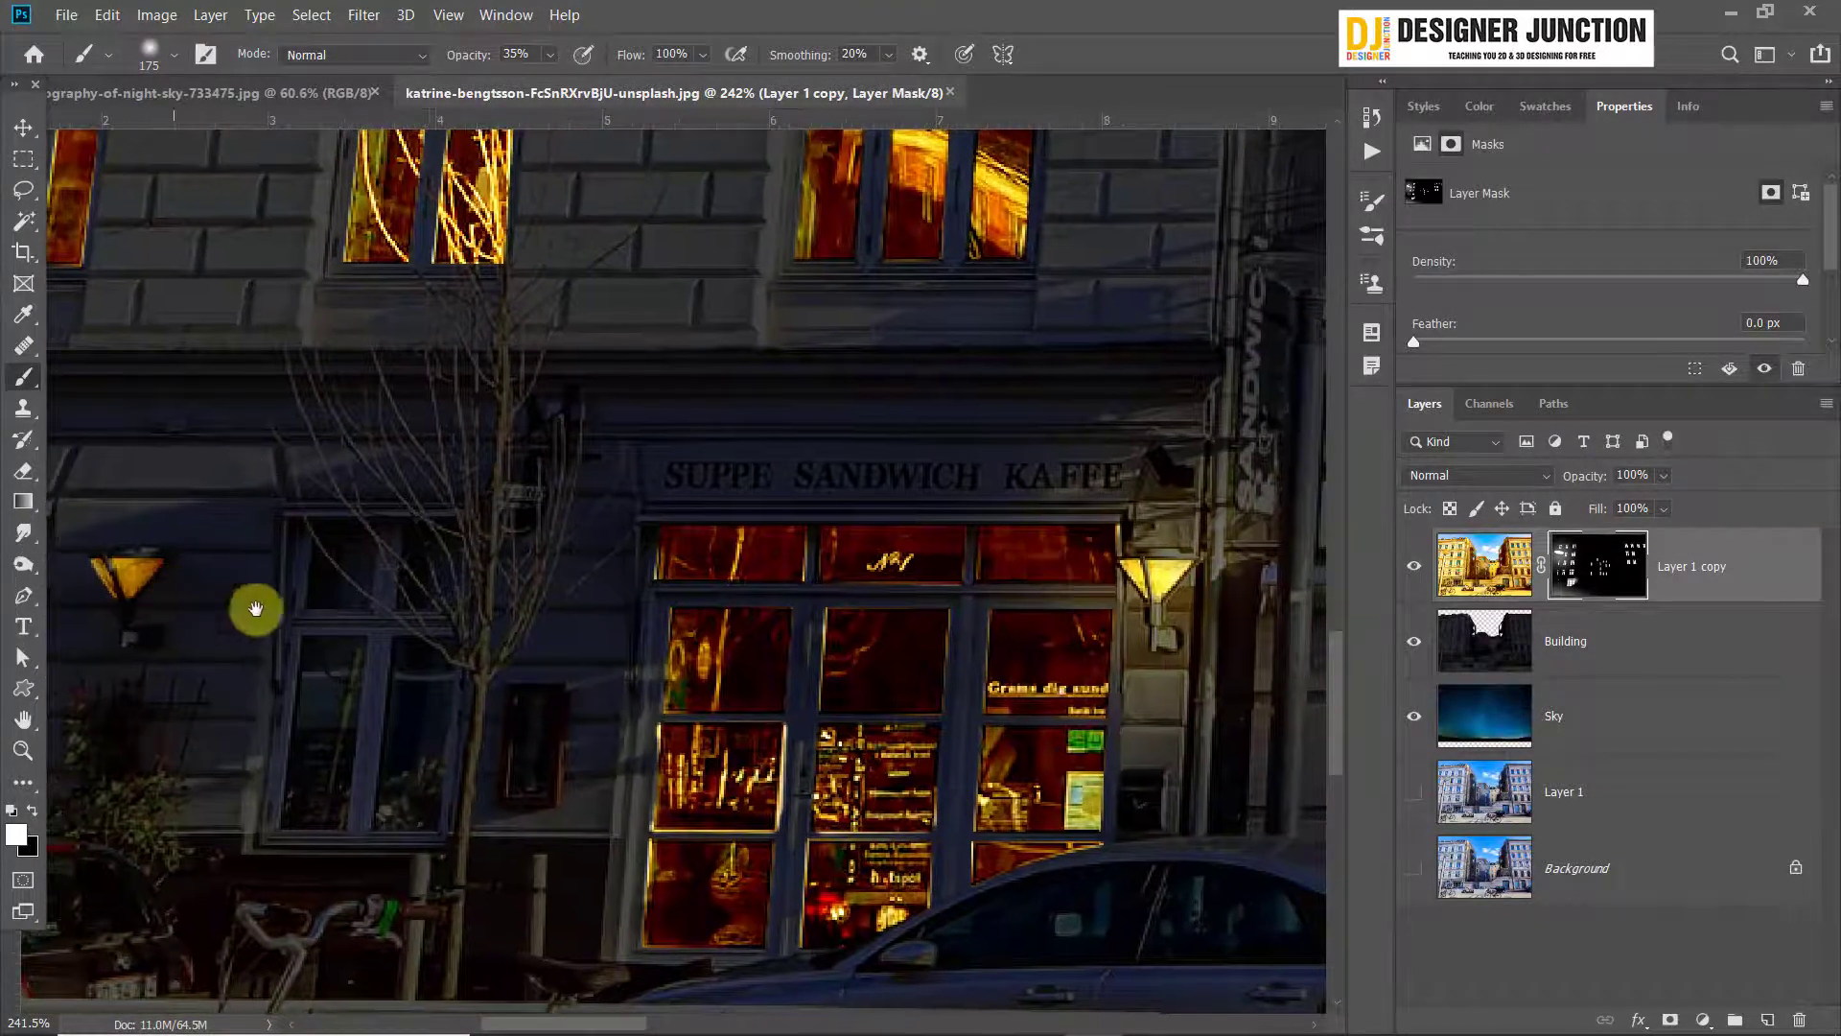
{"action": "left_click_drag", "start_coordinate": [255, 609], "coordinate": [624, 532]}
{"action": "left_click_drag", "start_coordinate": [441, 523], "coordinate": [498, 506]}
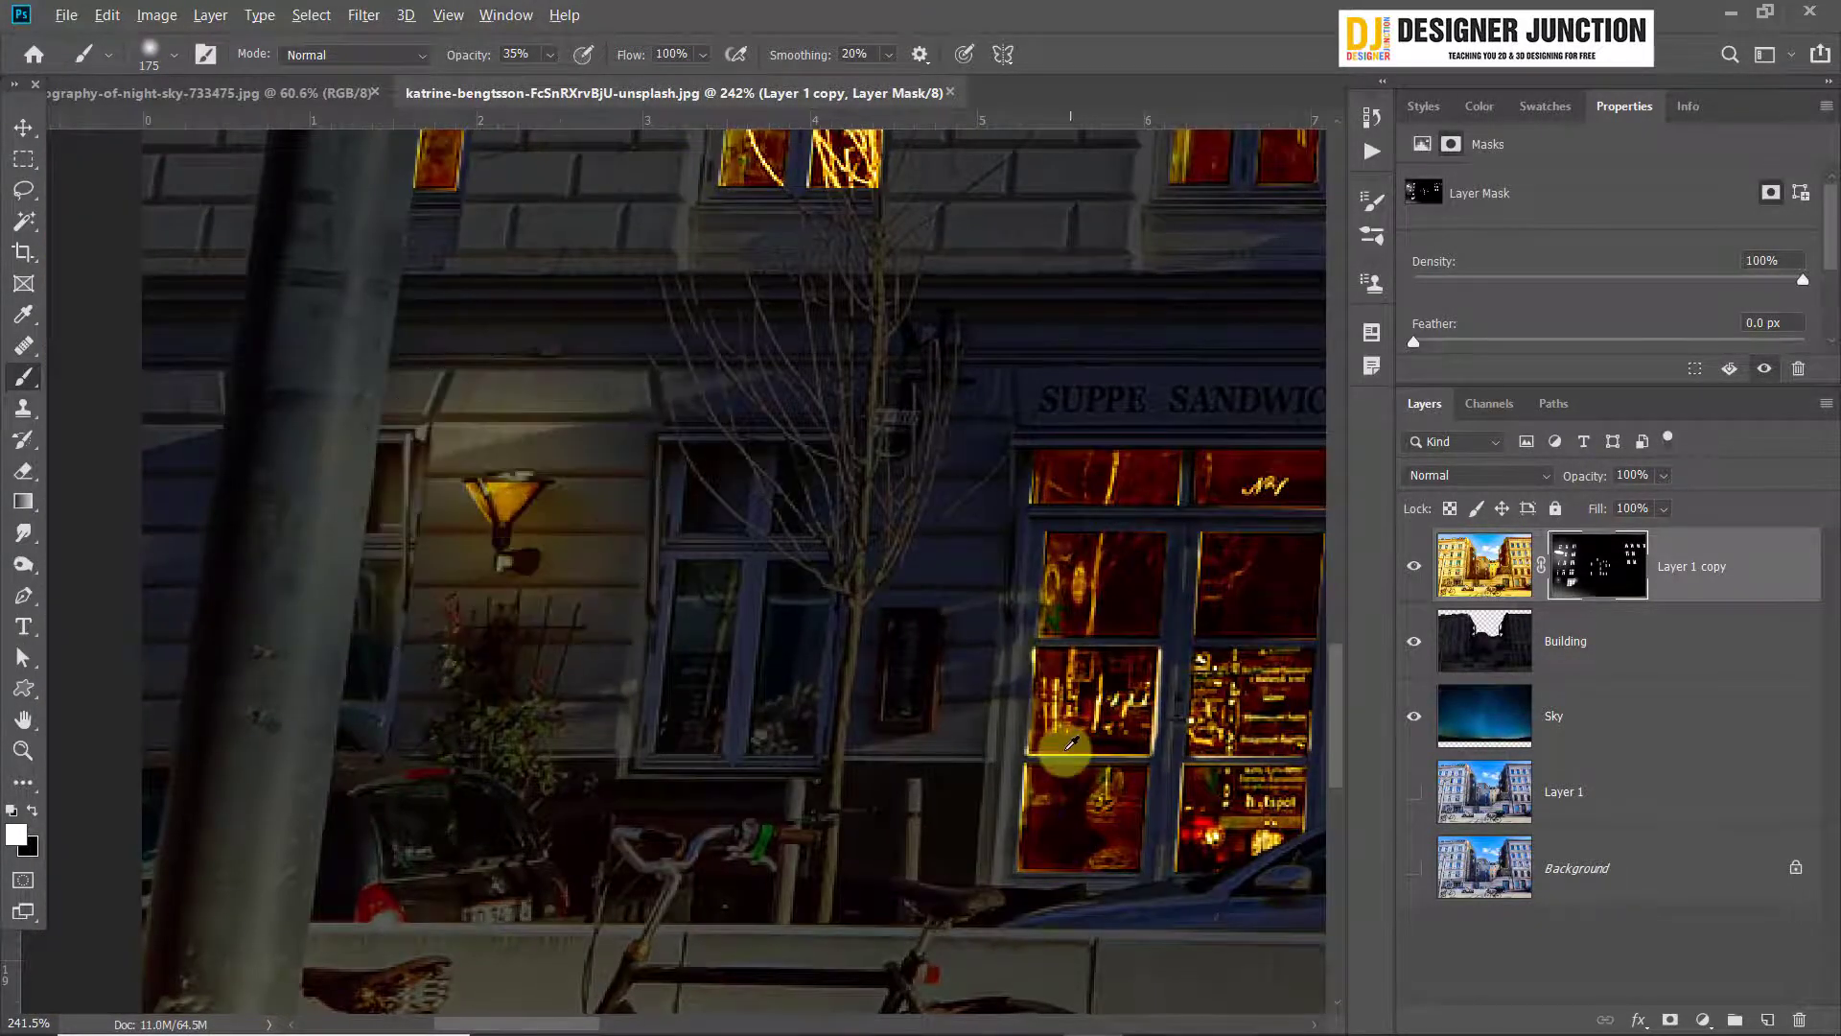
Set the brush opacity to 8% and its size to 30 px, and brush faint light along the silver car's roof
{"action": "scroll", "coordinate": [1073, 743], "scroll_direction": "down", "scroll_amount": 3}
{"action": "left_click_drag", "start_coordinate": [1207, 698], "coordinate": [629, 591]}
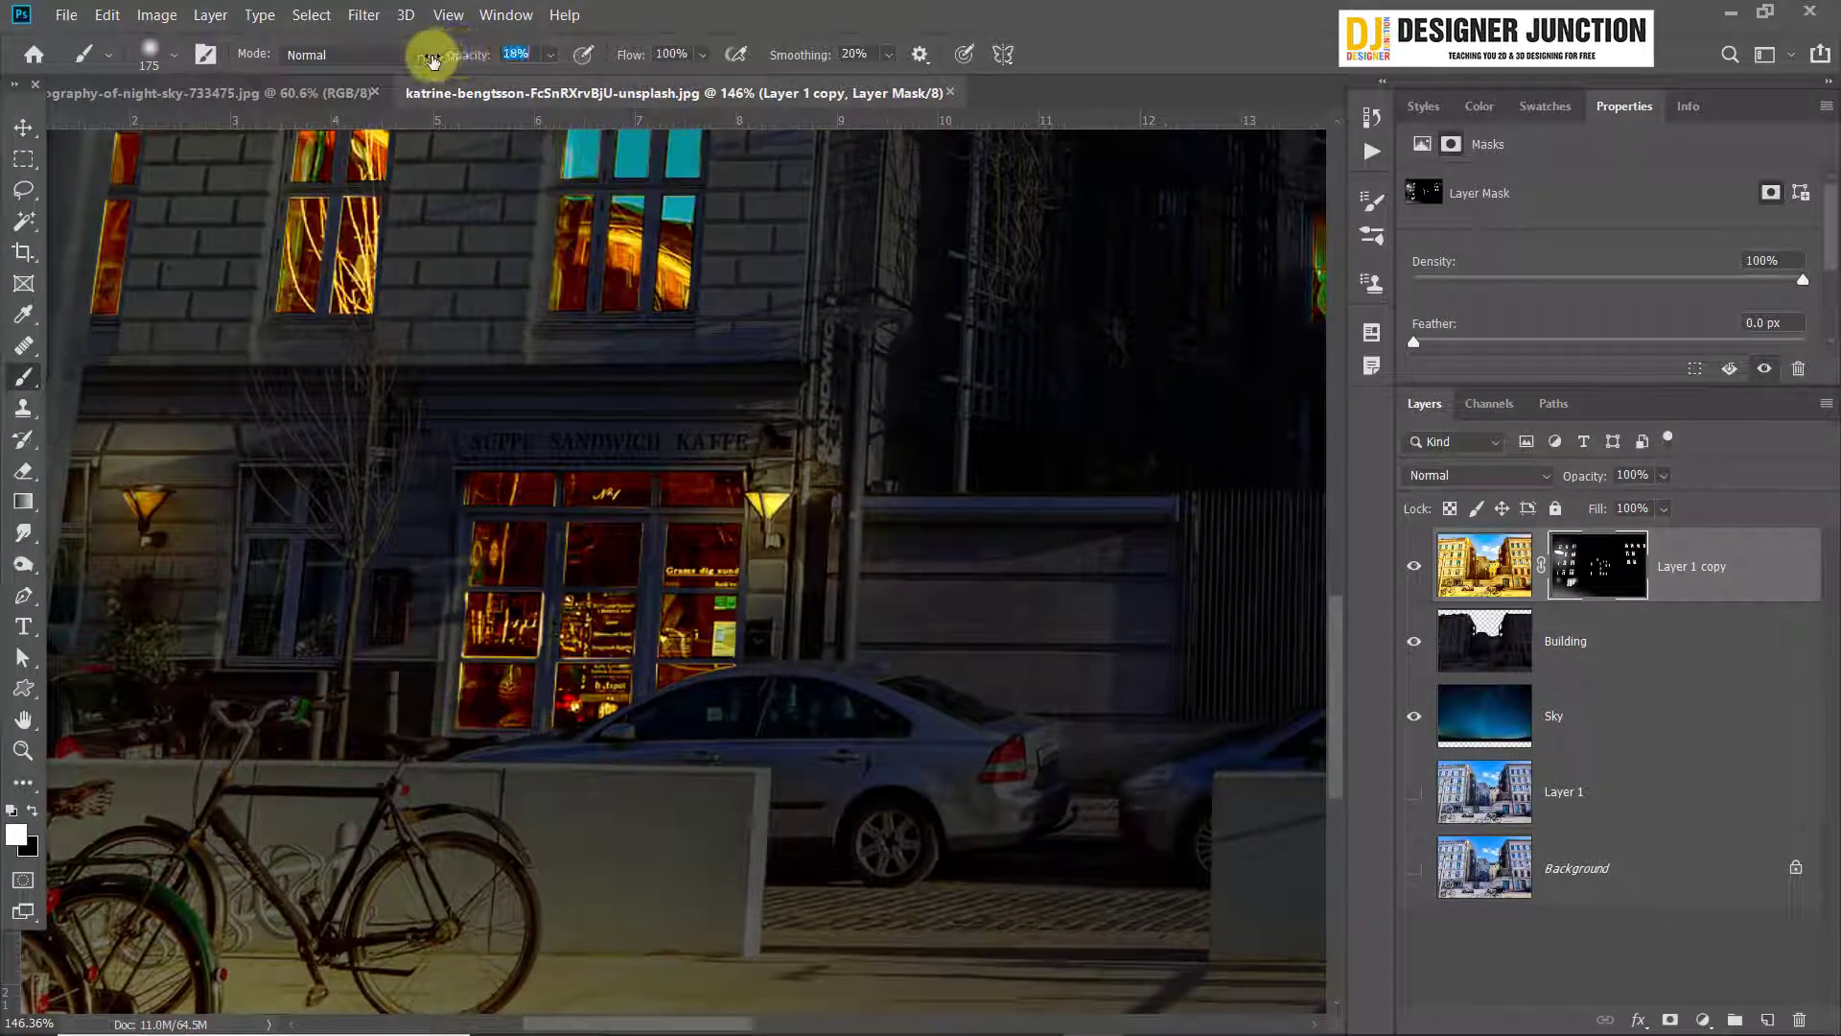
{"action": "mouse_move", "coordinate": [795, 537]}
{"action": "left_mouse_down"}
{"action": "mouse_move", "coordinate": [771, 648]}
{"action": "mouse_move", "coordinate": [822, 707]}
{"action": "mouse_move", "coordinate": [772, 608]}
{"action": "mouse_move", "coordinate": [776, 638]}
{"action": "mouse_move", "coordinate": [631, 606]}
{"action": "mouse_move", "coordinate": [727, 456]}
{"action": "mouse_move", "coordinate": [768, 445]}
{"action": "mouse_move", "coordinate": [826, 483]}
{"action": "mouse_move", "coordinate": [735, 555]}
{"action": "mouse_move", "coordinate": [771, 483]}
{"action": "mouse_move", "coordinate": [861, 585]}
{"action": "mouse_move", "coordinate": [881, 693]}
{"action": "mouse_move", "coordinate": [1039, 751]}
{"action": "mouse_move", "coordinate": [652, 607]}
{"action": "mouse_move", "coordinate": [707, 624]}
{"action": "mouse_move", "coordinate": [583, 696]}
{"action": "mouse_move", "coordinate": [532, 695]}
{"action": "mouse_move", "coordinate": [696, 703]}
{"action": "mouse_move", "coordinate": [716, 663]}
{"action": "mouse_move", "coordinate": [821, 677]}
{"action": "mouse_move", "coordinate": [826, 703]}
{"action": "mouse_move", "coordinate": [787, 641]}
{"action": "mouse_move", "coordinate": [881, 566]}
{"action": "mouse_move", "coordinate": [947, 555]}
{"action": "mouse_move", "coordinate": [925, 563]}
{"action": "mouse_move", "coordinate": [977, 581]}
{"action": "mouse_move", "coordinate": [742, 572]}
{"action": "mouse_move", "coordinate": [979, 577]}
{"action": "mouse_move", "coordinate": [1218, 654]}
{"action": "mouse_move", "coordinate": [795, 608]}
{"action": "mouse_move", "coordinate": [1076, 625]}
{"action": "mouse_move", "coordinate": [719, 571]}
{"action": "mouse_move", "coordinate": [634, 580]}
{"action": "mouse_move", "coordinate": [880, 637]}
{"action": "mouse_move", "coordinate": [708, 600]}
{"action": "mouse_move", "coordinate": [751, 585]}
{"action": "mouse_move", "coordinate": [486, 682]}
{"action": "left_mouse_up"}
{"action": "key", "text": "bracketleft"}
{"action": "key", "text": "bracketleft"}
{"action": "key", "text": "bracketleft"}
{"action": "key", "text": "bracketleft"}
{"action": "key", "text": "bracketleft"}
{"action": "scroll", "coordinate": [803, 705], "scroll_direction": "up", "scroll_amount": 3}
{"action": "key", "text": "bracketleft"}
{"action": "key", "text": "bracketleft"}
{"action": "key", "text": "bracketleft"}
{"action": "key", "text": "bracketleft"}
{"action": "key", "text": "bracketright"}
{"action": "key", "text": "bracketleft"}
{"action": "key", "text": "bracketleft"}
{"action": "key", "text": "bracketleft"}
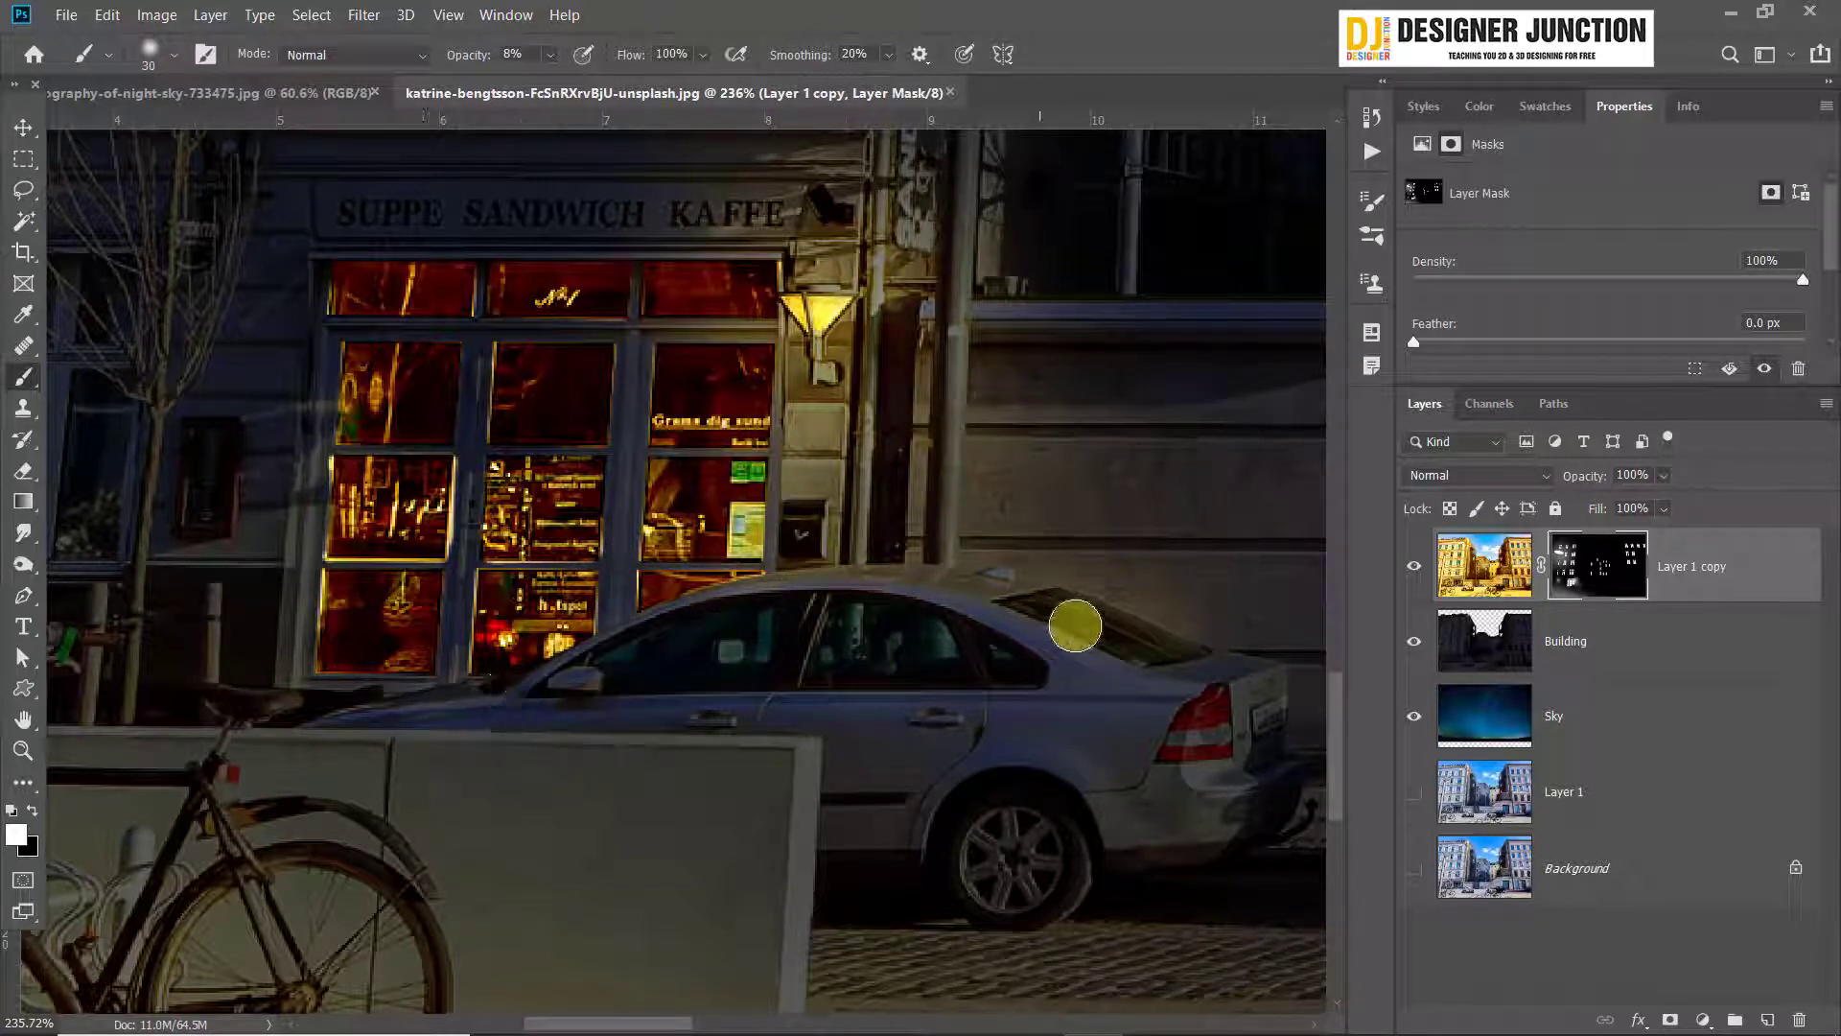
{"action": "left_click_drag", "start_coordinate": [987, 590], "coordinate": [803, 569]}
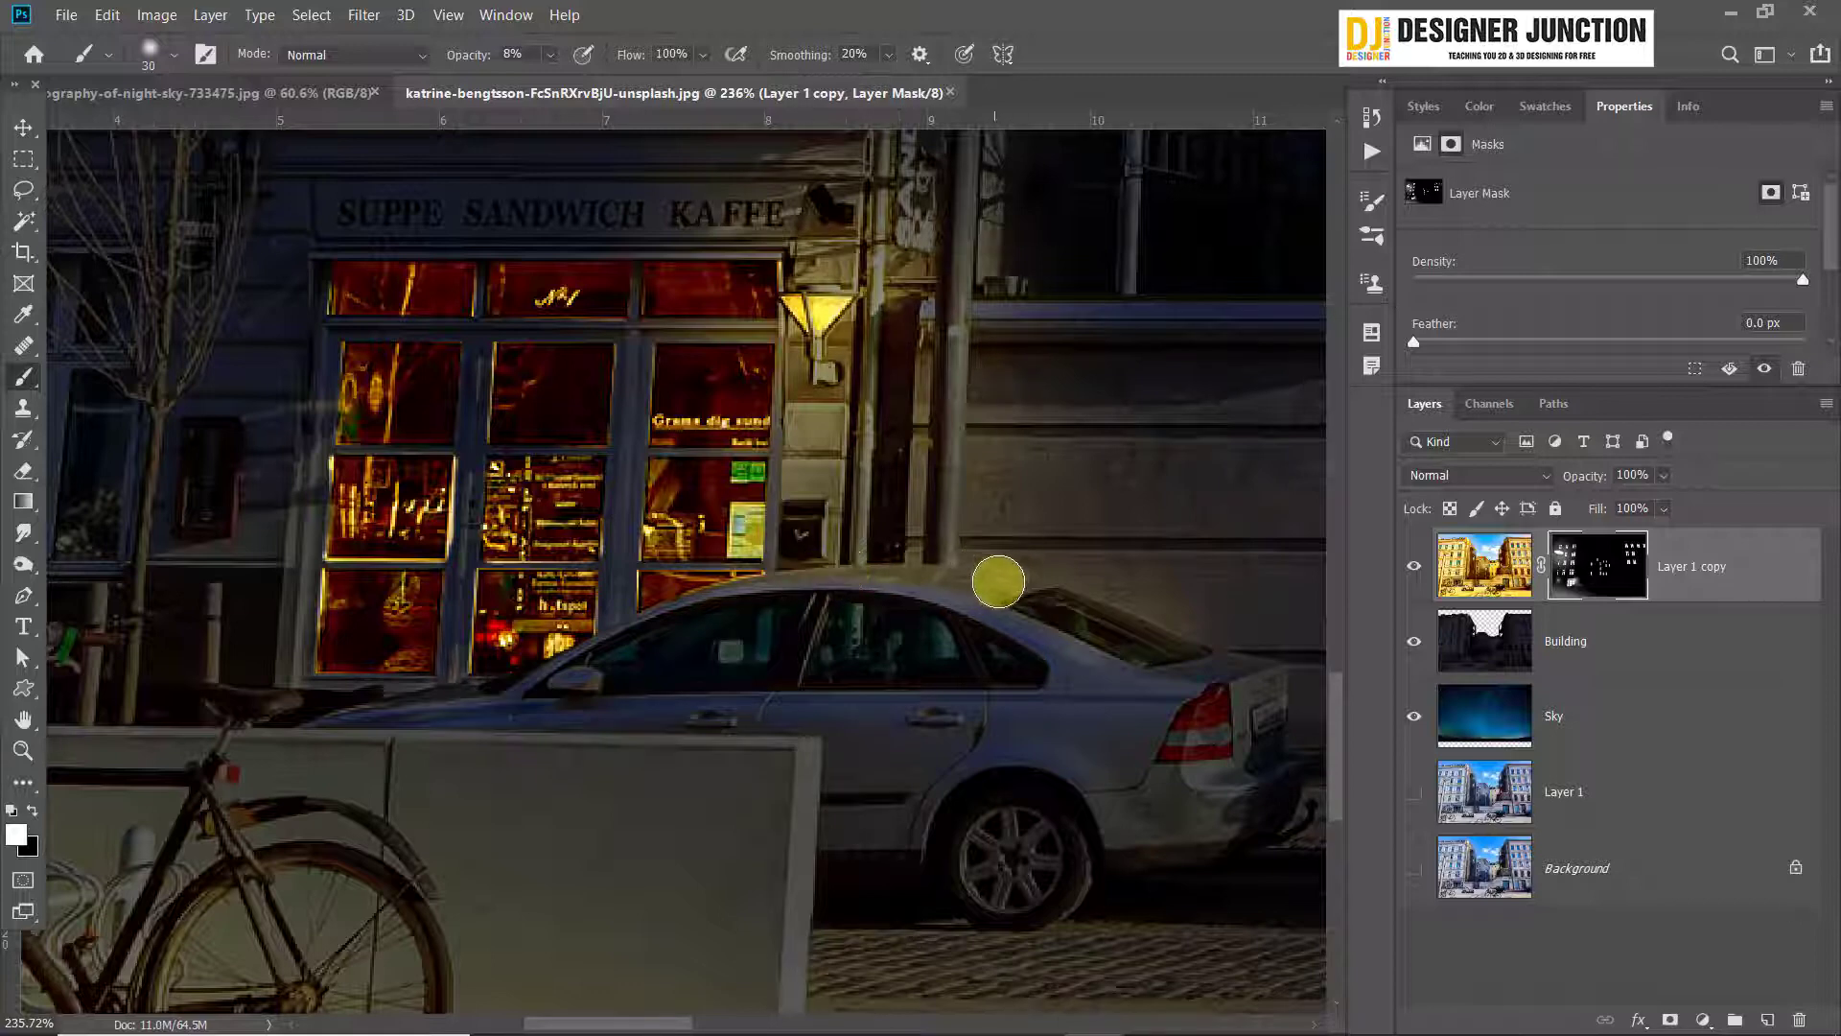
Brush faint light onto the café front and the pole beside the entrance, and enlarge the brush to 45 px
{"action": "left_click_drag", "start_coordinate": [540, 503], "coordinate": [805, 562]}
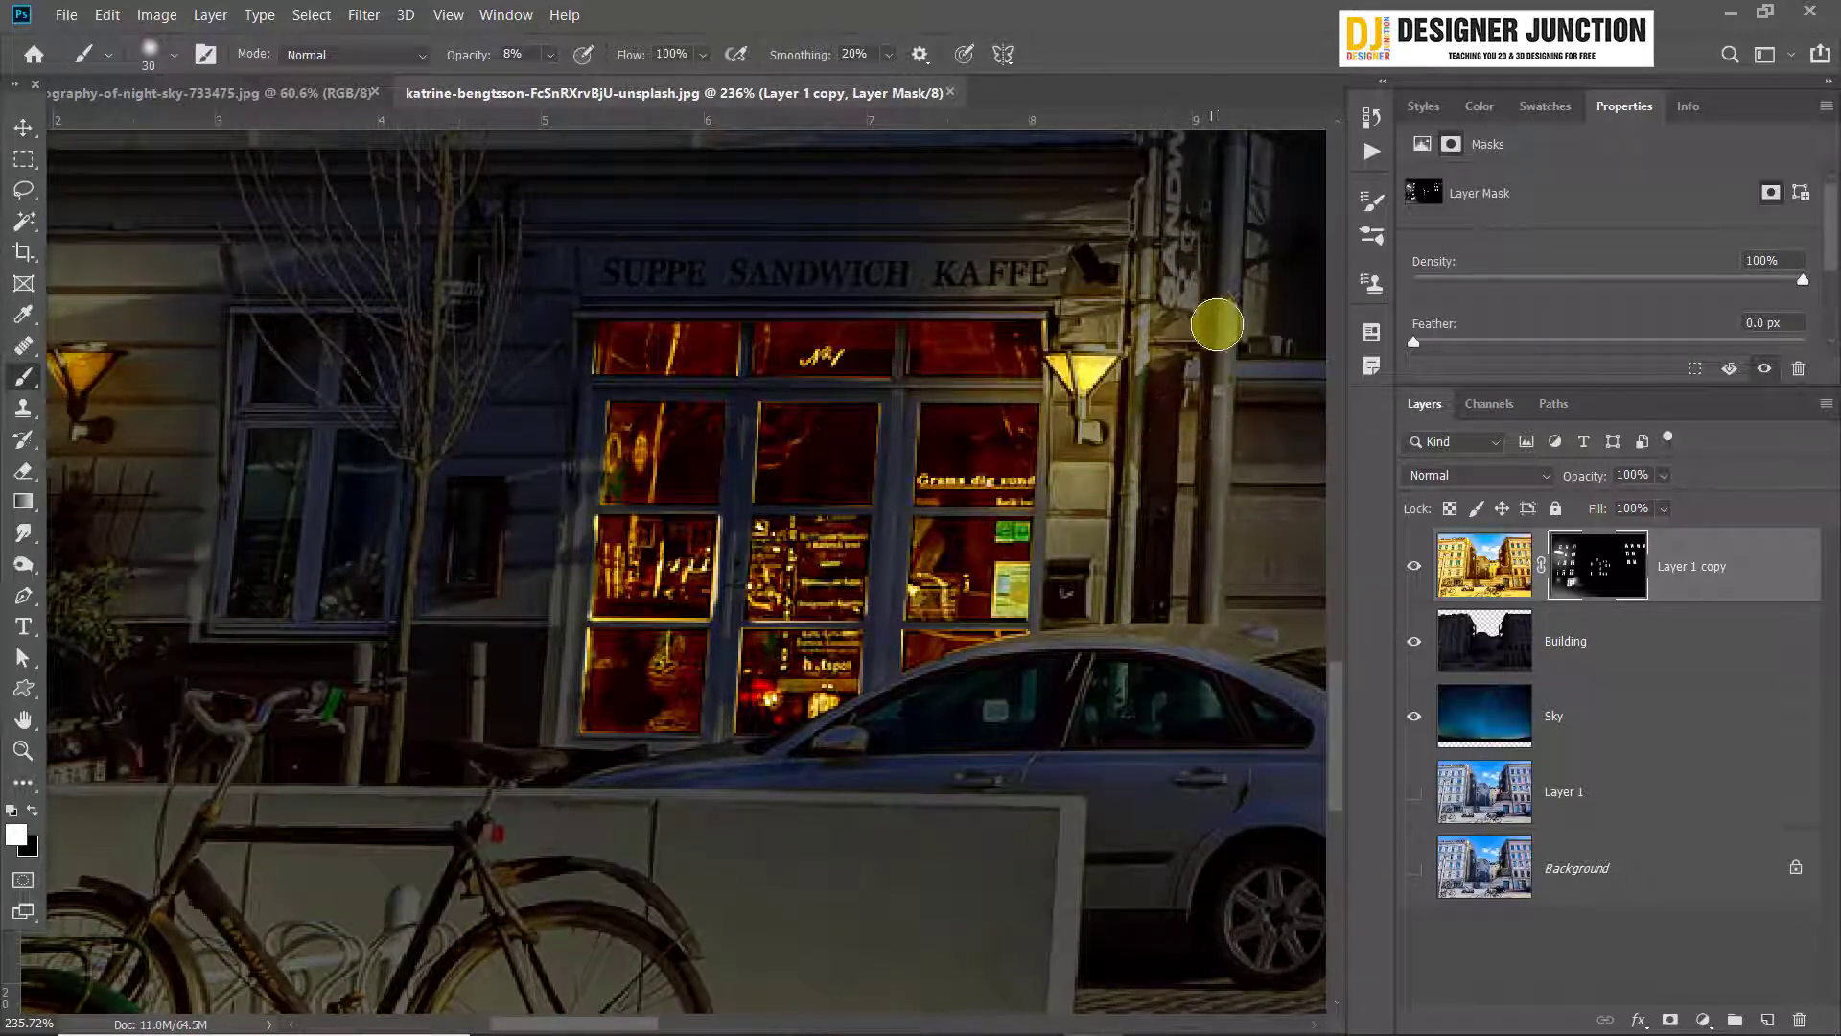
{"action": "left_click_drag", "start_coordinate": [1217, 324], "coordinate": [1162, 445]}
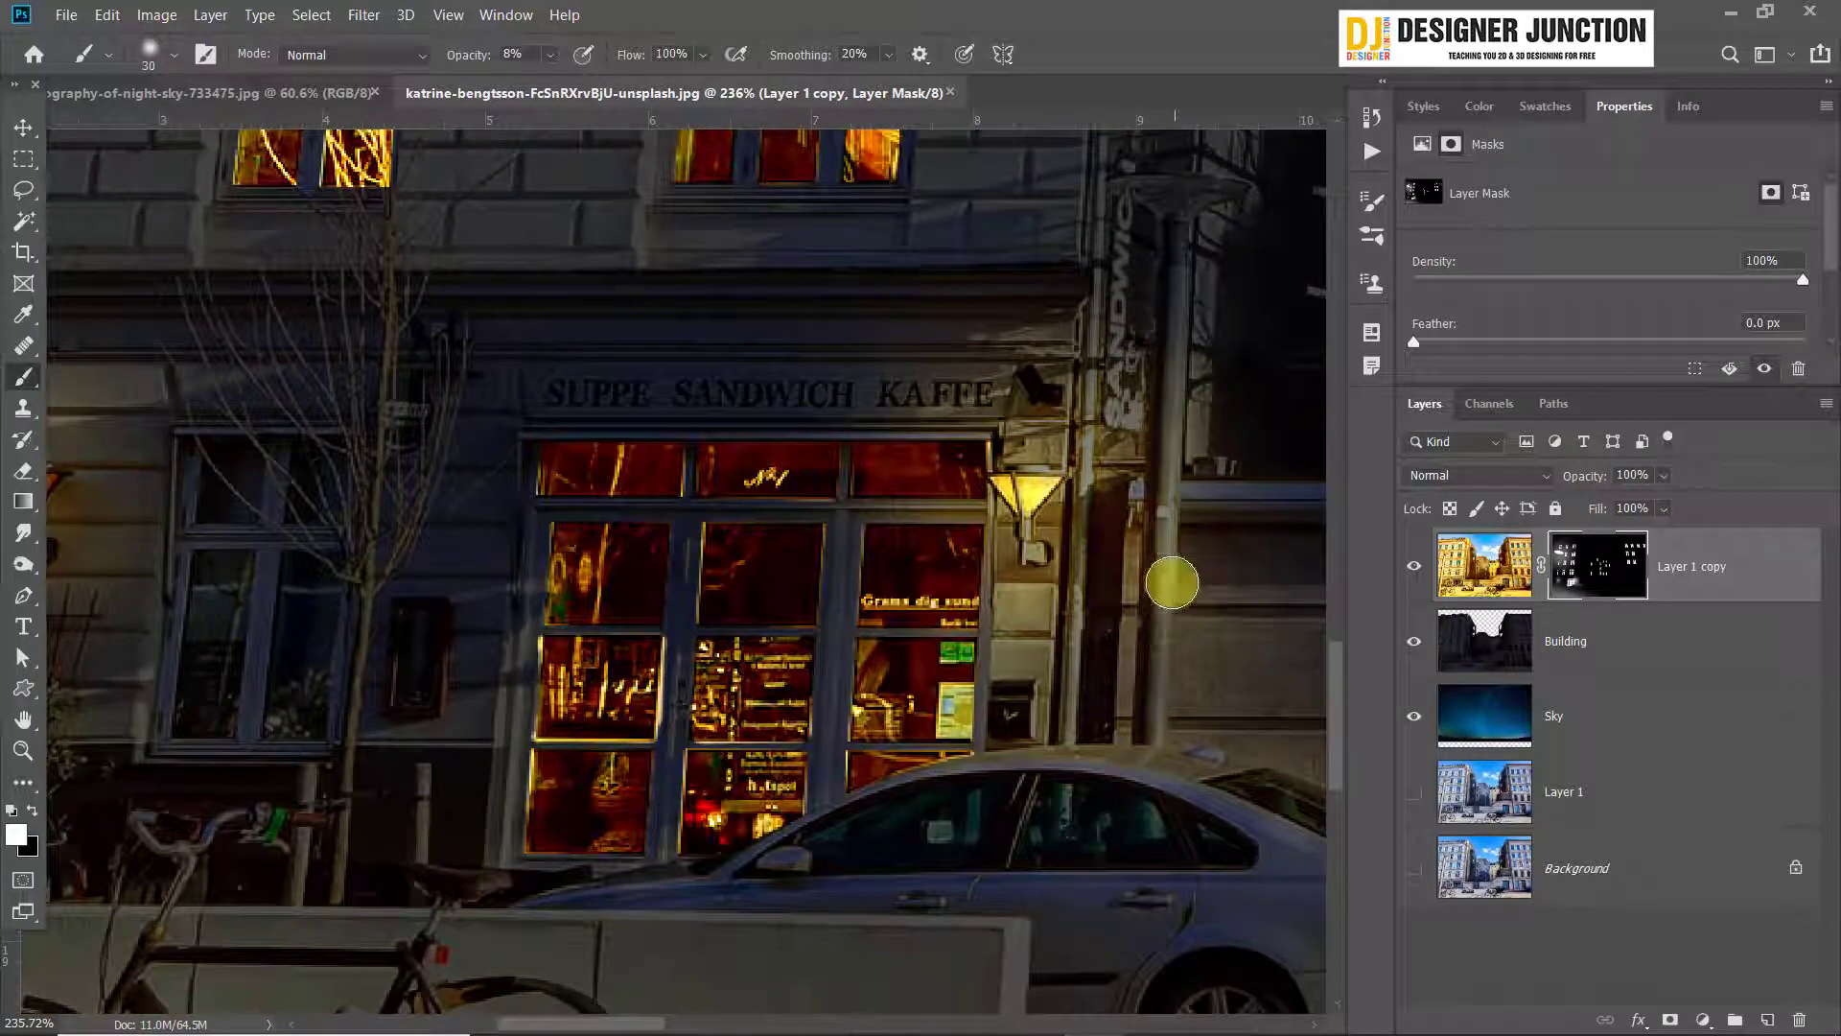
{"action": "left_click_drag", "start_coordinate": [546, 636], "coordinate": [628, 643]}
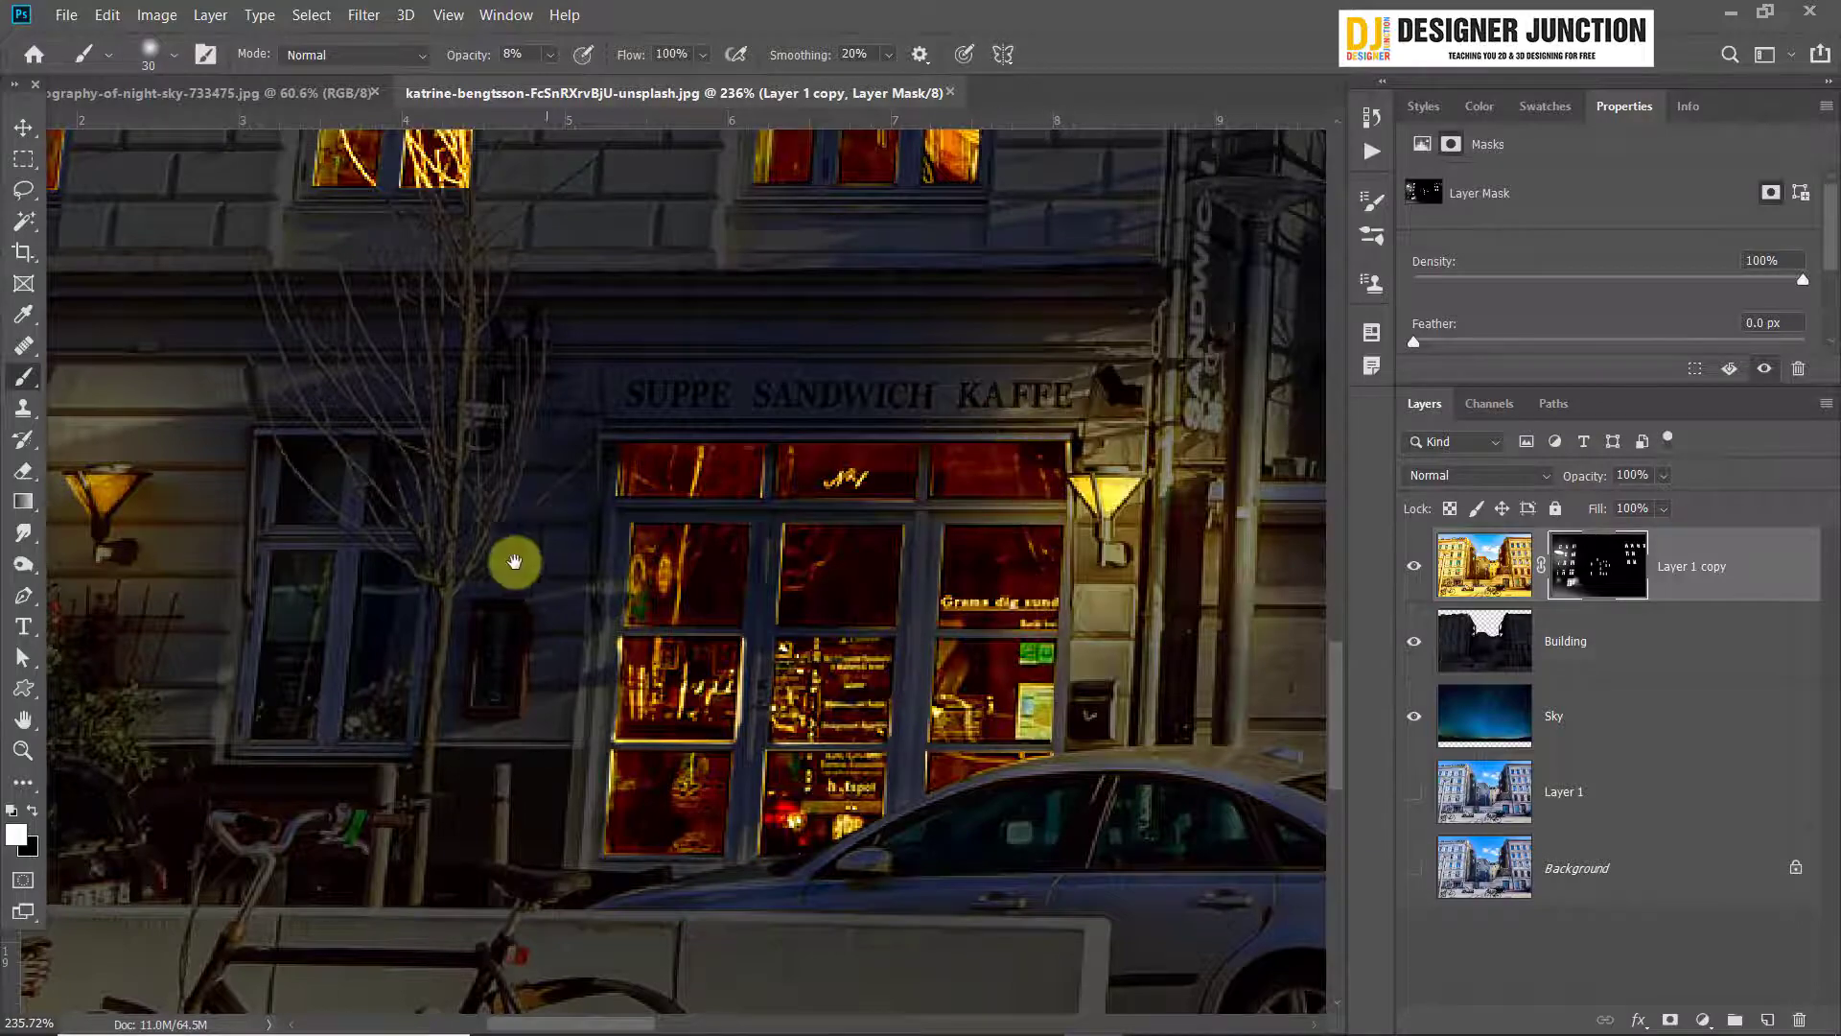
{"action": "left_click_drag", "start_coordinate": [539, 558], "coordinate": [567, 533]}
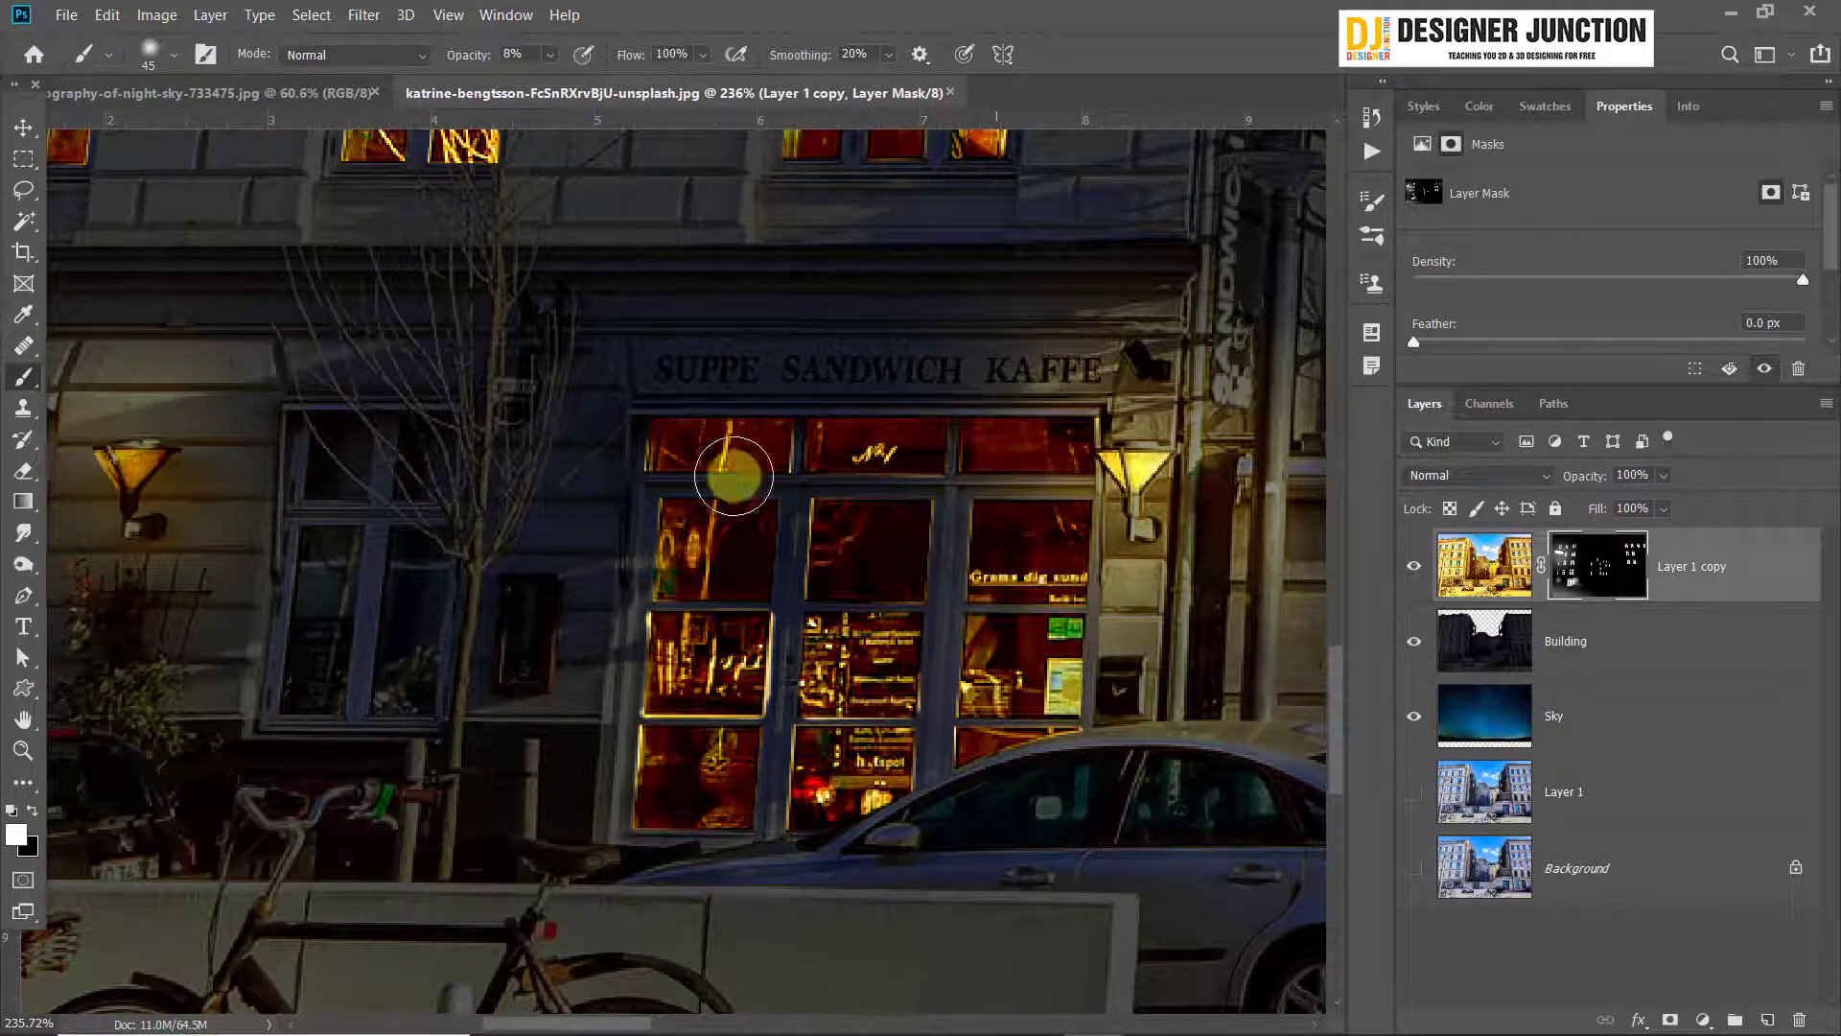
Brush faint light over the wall and climbing plants below the wall lamp near the street lamp pole
{"action": "left_click_drag", "start_coordinate": [550, 472], "coordinate": [961, 417]}
{"action": "left_click_drag", "start_coordinate": [450, 450], "coordinate": [478, 449]}
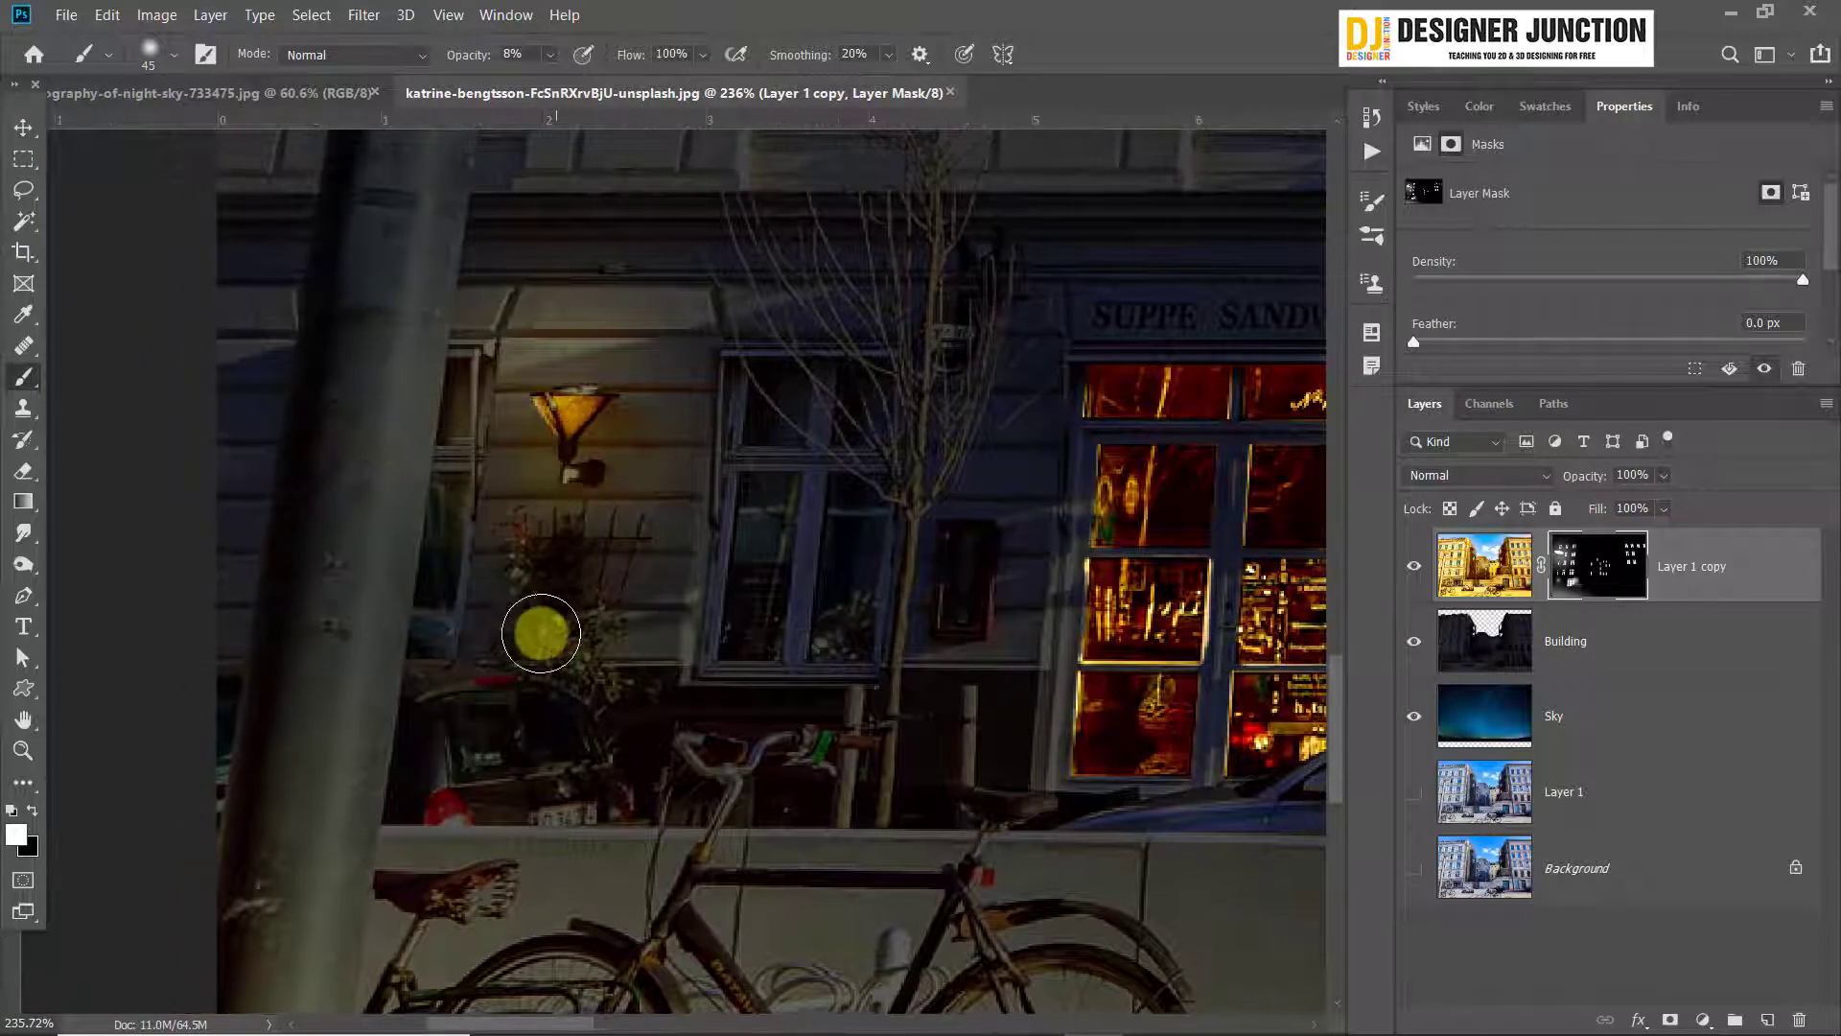
{"action": "mouse_move", "coordinate": [575, 419]}
{"action": "left_mouse_down"}
{"action": "mouse_move", "coordinate": [518, 368]}
{"action": "mouse_move", "coordinate": [562, 471]}
{"action": "mouse_move", "coordinate": [609, 437]}
{"action": "mouse_move", "coordinate": [668, 450]}
{"action": "mouse_move", "coordinate": [606, 439]}
{"action": "mouse_move", "coordinate": [546, 368]}
{"action": "mouse_move", "coordinate": [572, 462]}
{"action": "mouse_move", "coordinate": [592, 426]}
{"action": "mouse_move", "coordinate": [618, 574]}
{"action": "mouse_move", "coordinate": [621, 638]}
{"action": "mouse_move", "coordinate": [556, 701]}
{"action": "mouse_move", "coordinate": [695, 783]}
{"action": "mouse_move", "coordinate": [485, 724]}
{"action": "mouse_move", "coordinate": [489, 705]}
{"action": "mouse_move", "coordinate": [796, 678]}
{"action": "mouse_move", "coordinate": [430, 684]}
{"action": "mouse_move", "coordinate": [480, 674]}
{"action": "left_mouse_up"}
{"action": "key", "text": "]"}
{"action": "key", "text": "]"}
{"action": "key", "text": "]"}
{"action": "key", "text": "]"}
{"action": "key", "text": "]"}
{"action": "key", "text": "]"}
{"action": "key", "text": "]"}
{"action": "key", "text": "]"}
Reduce the brush to 15 px and paint faint light along the roof and rear of the dark car behind the bicycles
{"action": "key", "text": "["}
{"action": "key", "text": "["}
{"action": "key", "text": "bracketleft"}
{"action": "key", "text": "bracketleft"}
{"action": "key", "text": "bracketleft"}
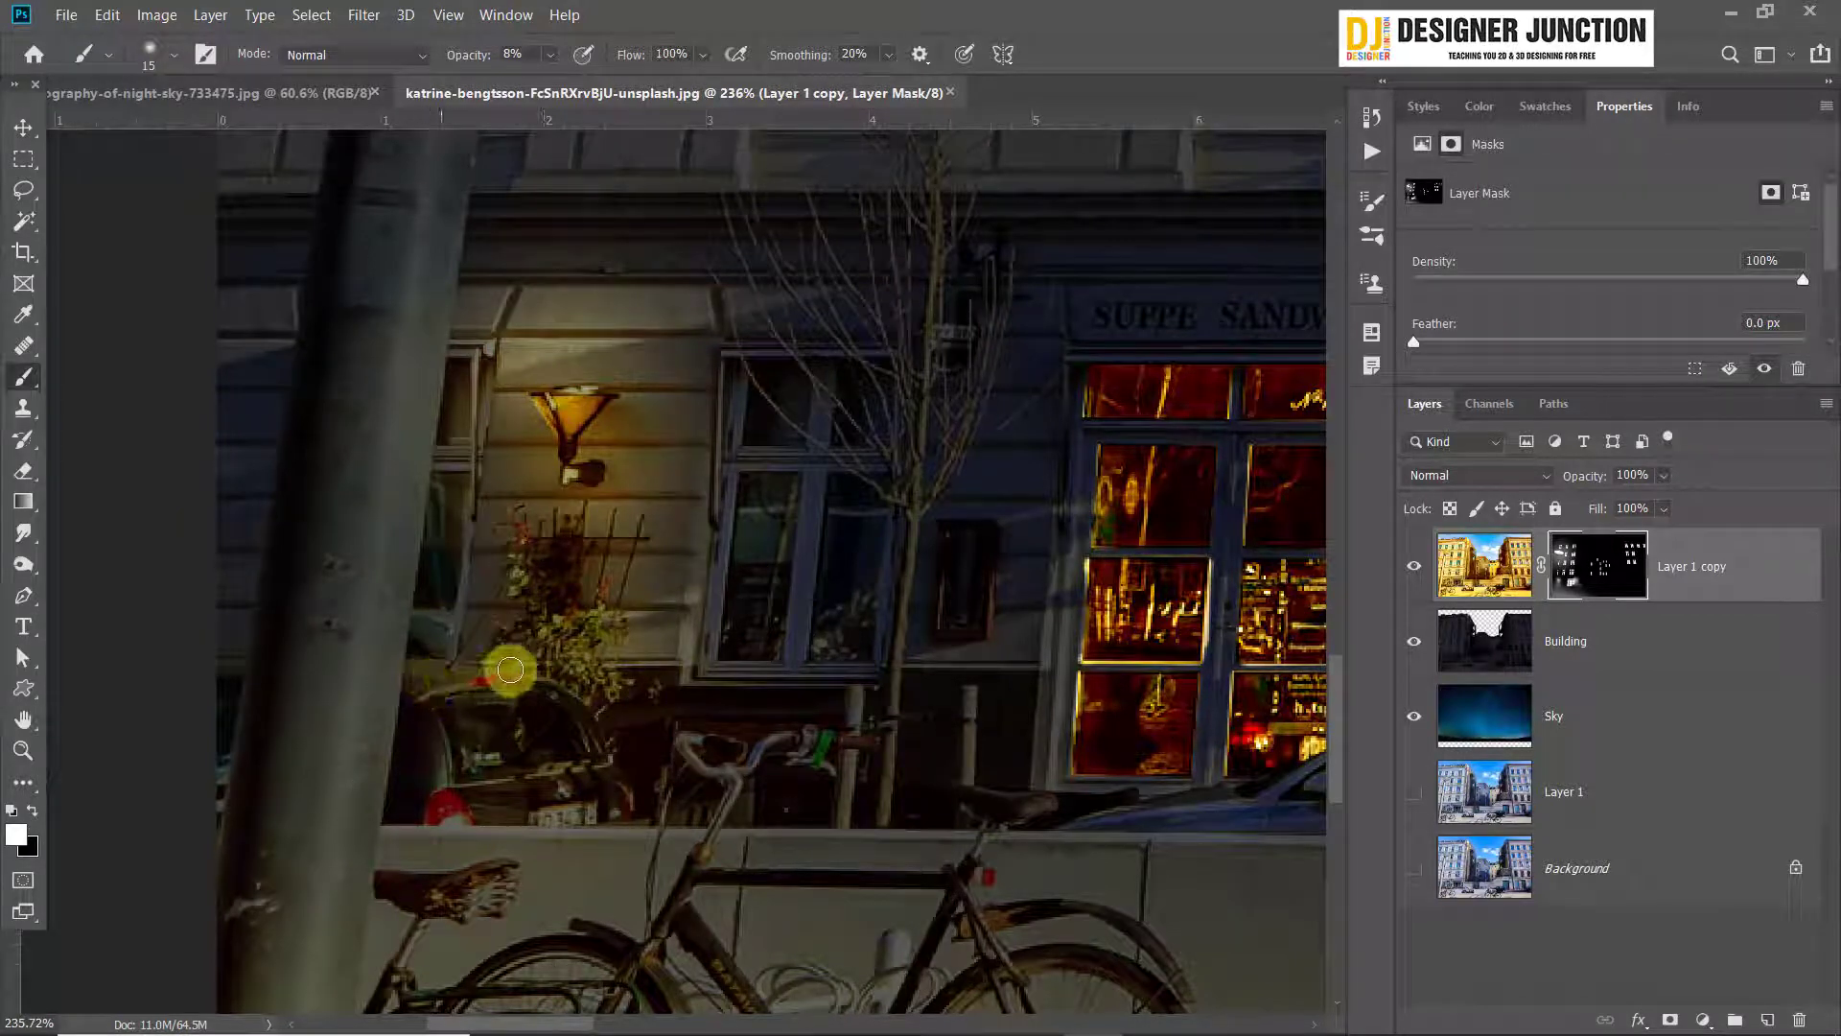
{"action": "left_click_drag", "start_coordinate": [416, 658], "coordinate": [434, 691]}
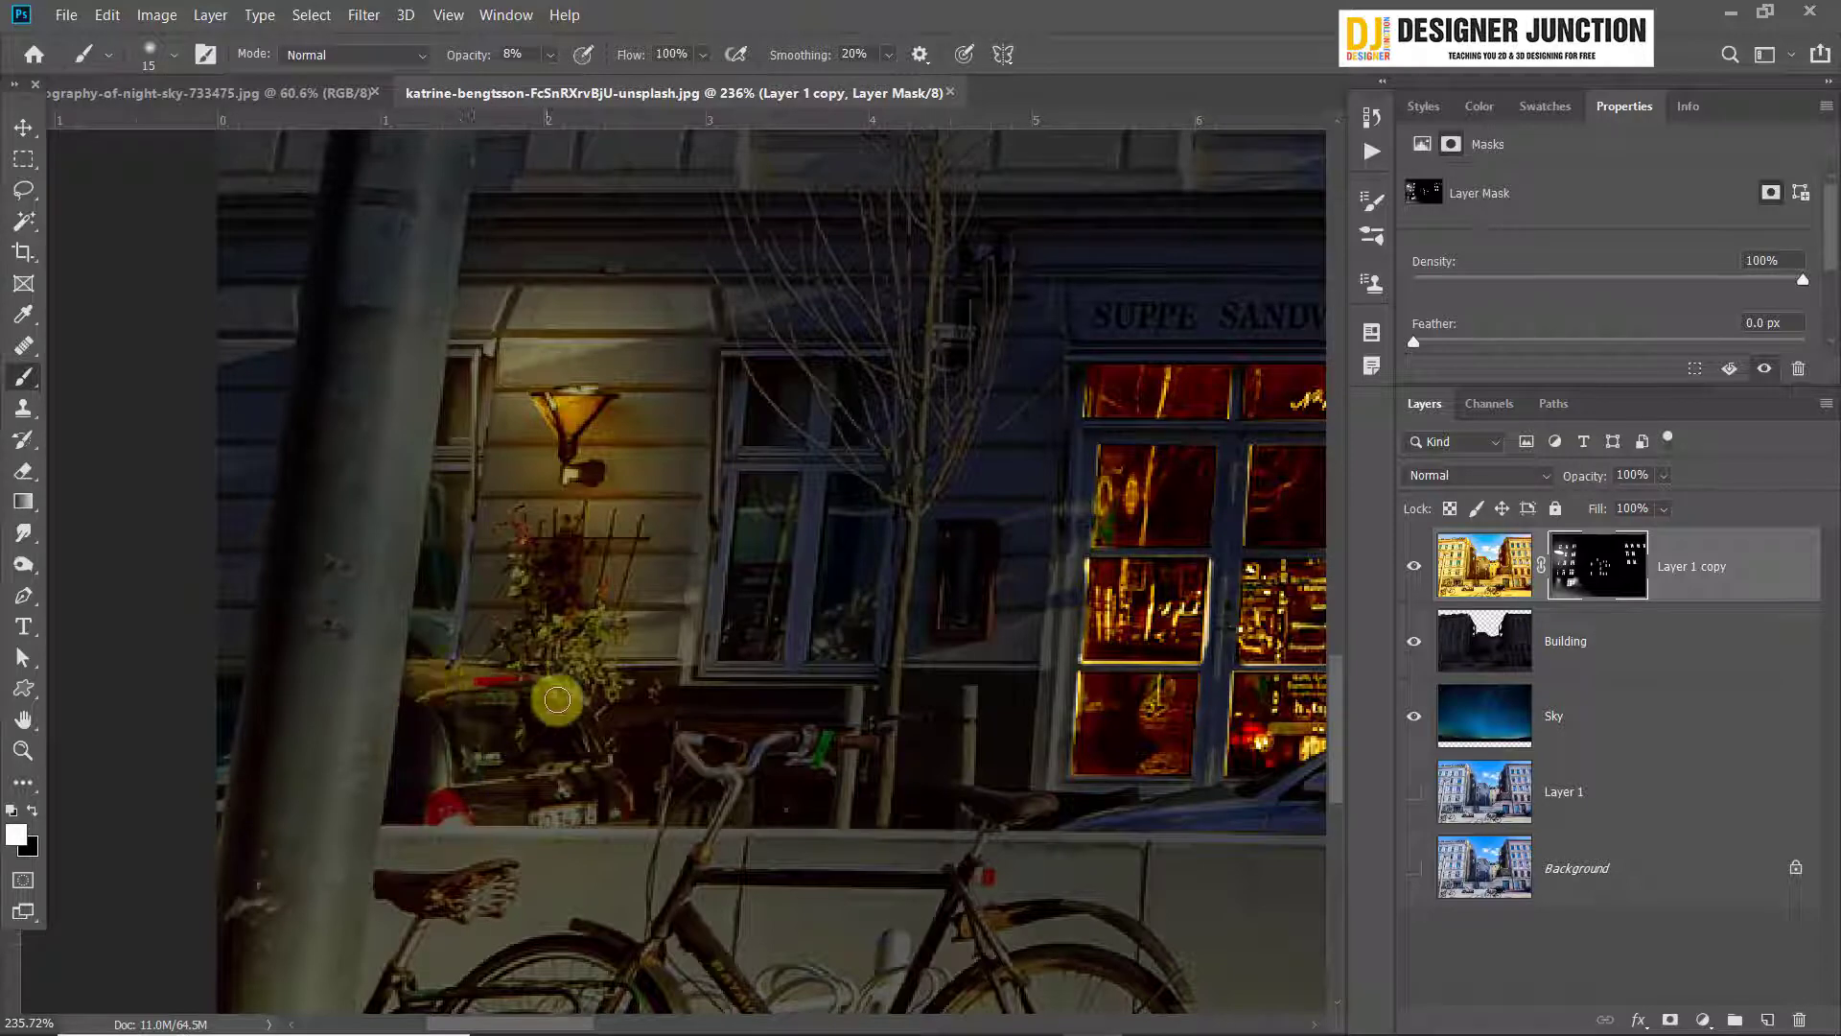
{"action": "left_click_drag", "start_coordinate": [558, 699], "coordinate": [607, 747]}
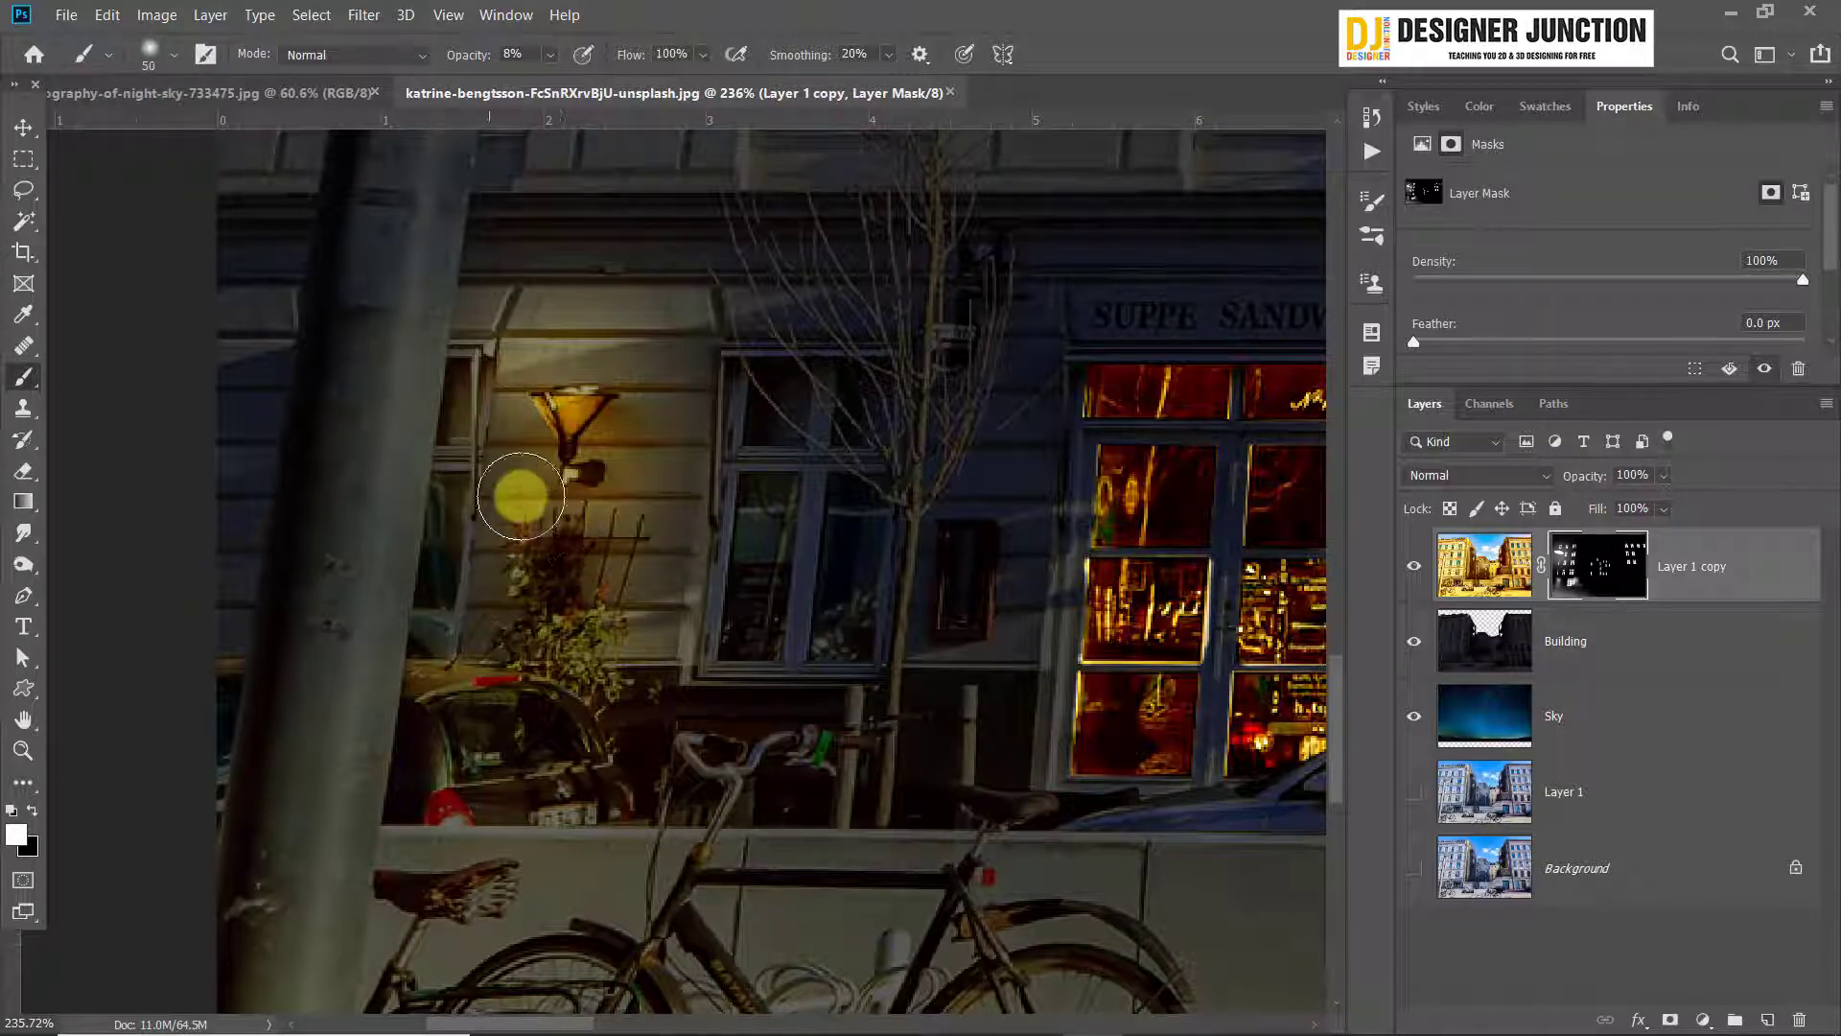
Brush faint light with a 50 px brush over the wall and posts near the bare tree, and reduce the brush to 20 px
{"action": "mouse_move", "coordinate": [521, 496]}
{"action": "left_mouse_down"}
{"action": "mouse_move", "coordinate": [510, 616]}
{"action": "mouse_move", "coordinate": [600, 513]}
{"action": "mouse_move", "coordinate": [678, 569]}
{"action": "mouse_move", "coordinate": [670, 417]}
{"action": "mouse_move", "coordinate": [771, 280]}
{"action": "mouse_move", "coordinate": [720, 312]}
{"action": "mouse_move", "coordinate": [887, 323]}
{"action": "mouse_move", "coordinate": [495, 313]}
{"action": "mouse_move", "coordinate": [633, 652]}
{"action": "mouse_move", "coordinate": [690, 467]}
{"action": "mouse_move", "coordinate": [672, 449]}
{"action": "mouse_move", "coordinate": [550, 477]}
{"action": "mouse_move", "coordinate": [577, 547]}
{"action": "mouse_move", "coordinate": [570, 640]}
{"action": "mouse_move", "coordinate": [653, 697]}
{"action": "mouse_move", "coordinate": [776, 673]}
{"action": "mouse_move", "coordinate": [587, 565]}
{"action": "mouse_move", "coordinate": [596, 662]}
{"action": "mouse_move", "coordinate": [500, 600]}
{"action": "mouse_move", "coordinate": [557, 615]}
{"action": "mouse_move", "coordinate": [767, 832]}
{"action": "mouse_move", "coordinate": [840, 790]}
{"action": "left_mouse_up"}
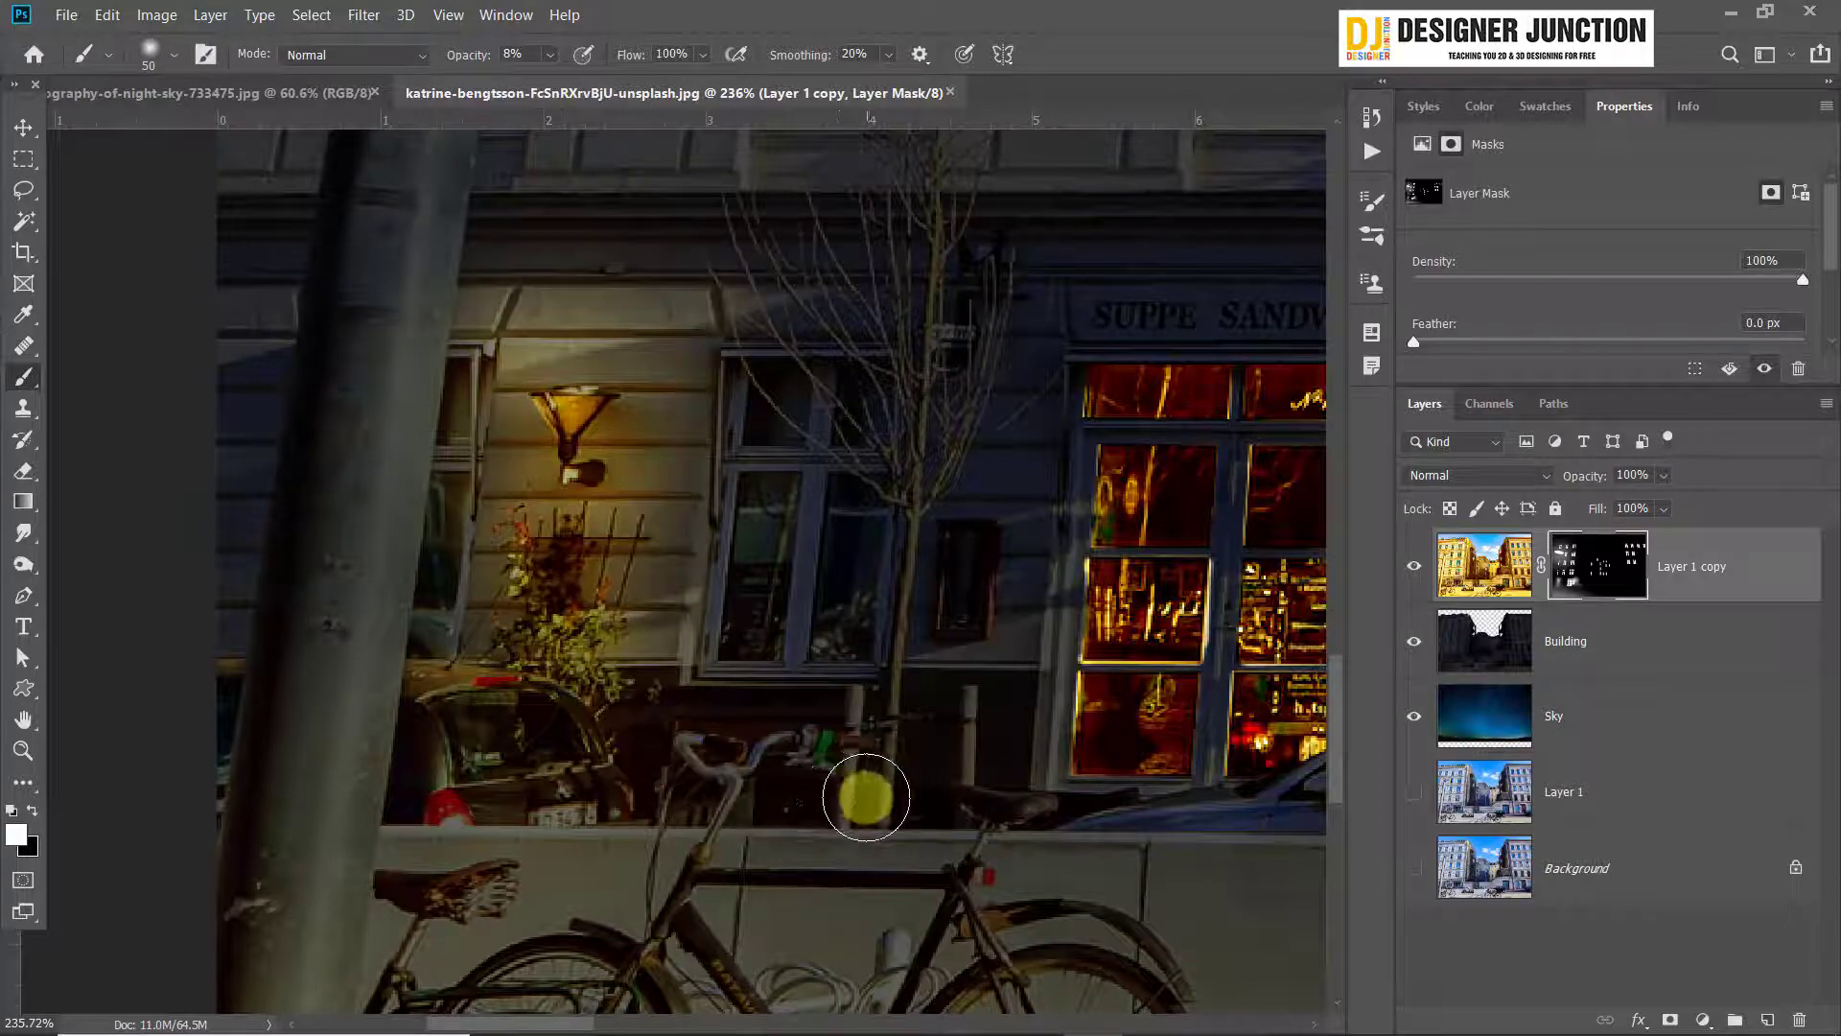
{"action": "scroll", "coordinate": [884, 808], "scroll_direction": "down", "scroll_amount": 10}
{"action": "scroll", "coordinate": [437, 705], "scroll_direction": "up", "scroll_amount": 4}
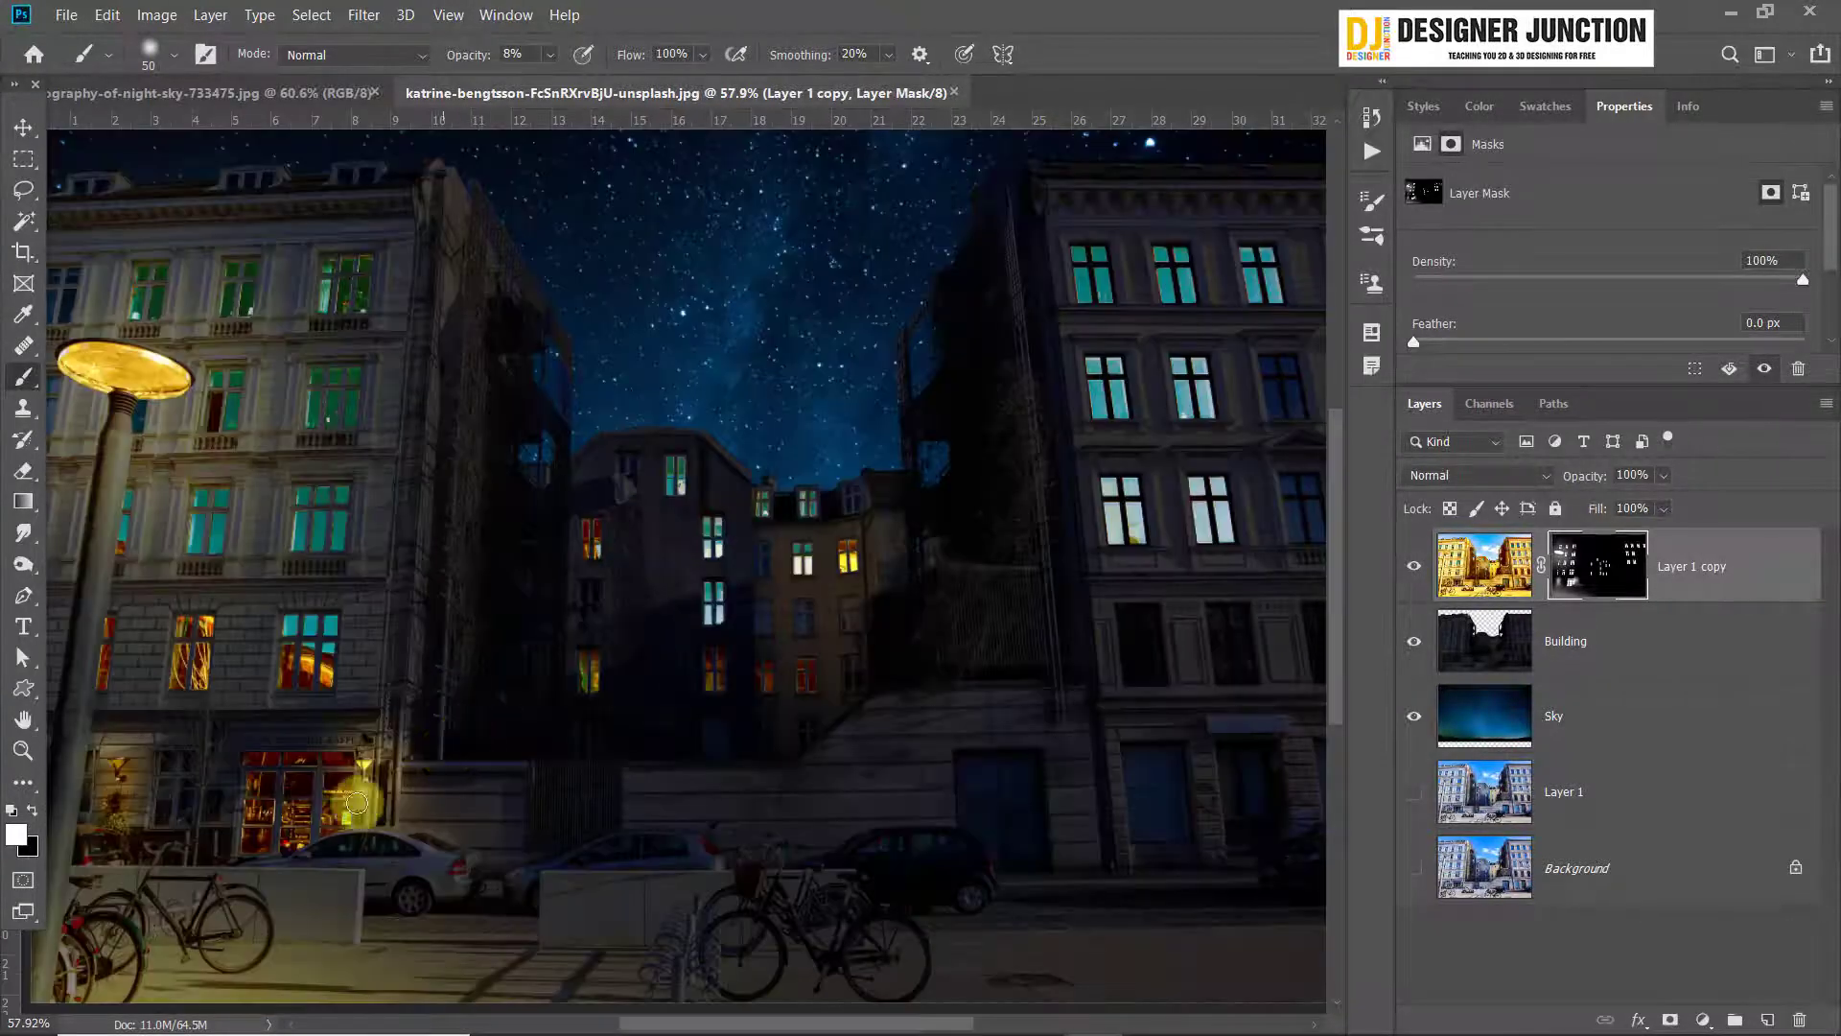
{"action": "scroll", "coordinate": [413, 787], "scroll_direction": "up", "scroll_amount": 2}
{"action": "scroll", "coordinate": [233, 841], "scroll_direction": "down", "scroll_amount": 3}
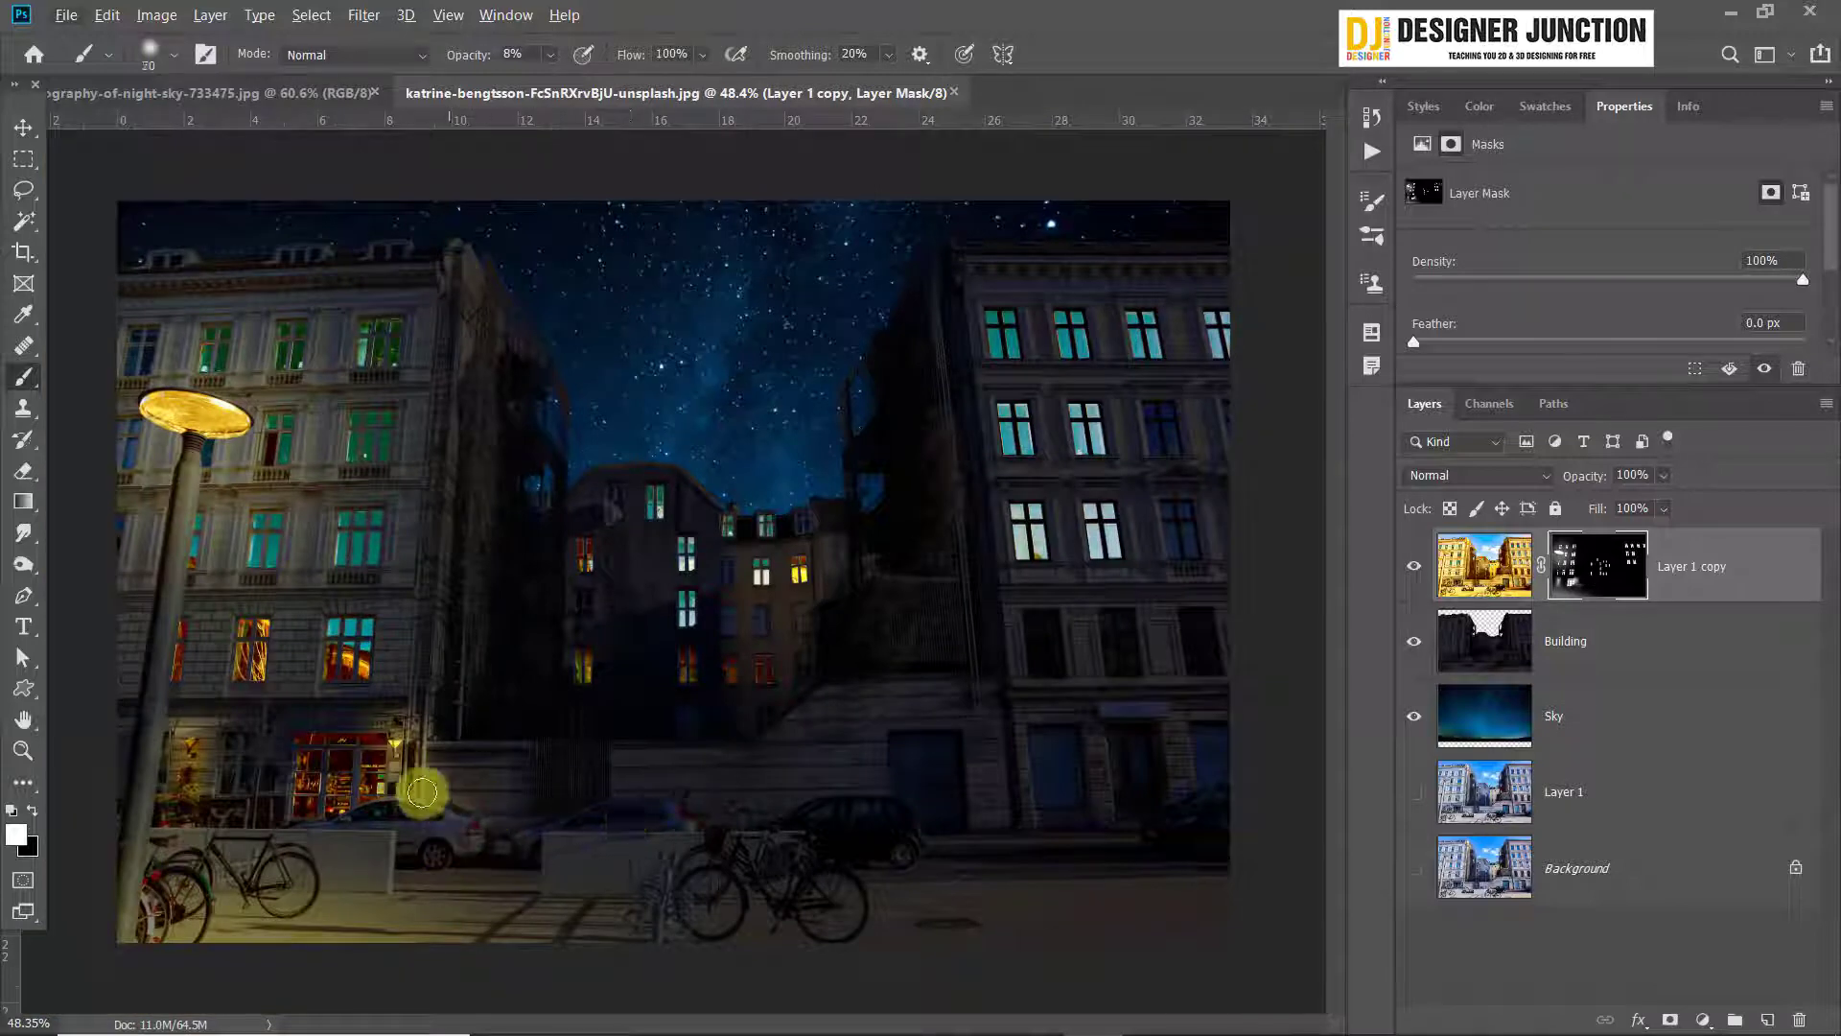
Enlarge the brush to 500 px and paint broad soft light over the café façade, street and foot of the street lamp
{"action": "key", "text": "bracketright"}
{"action": "key", "text": "bracketright"}
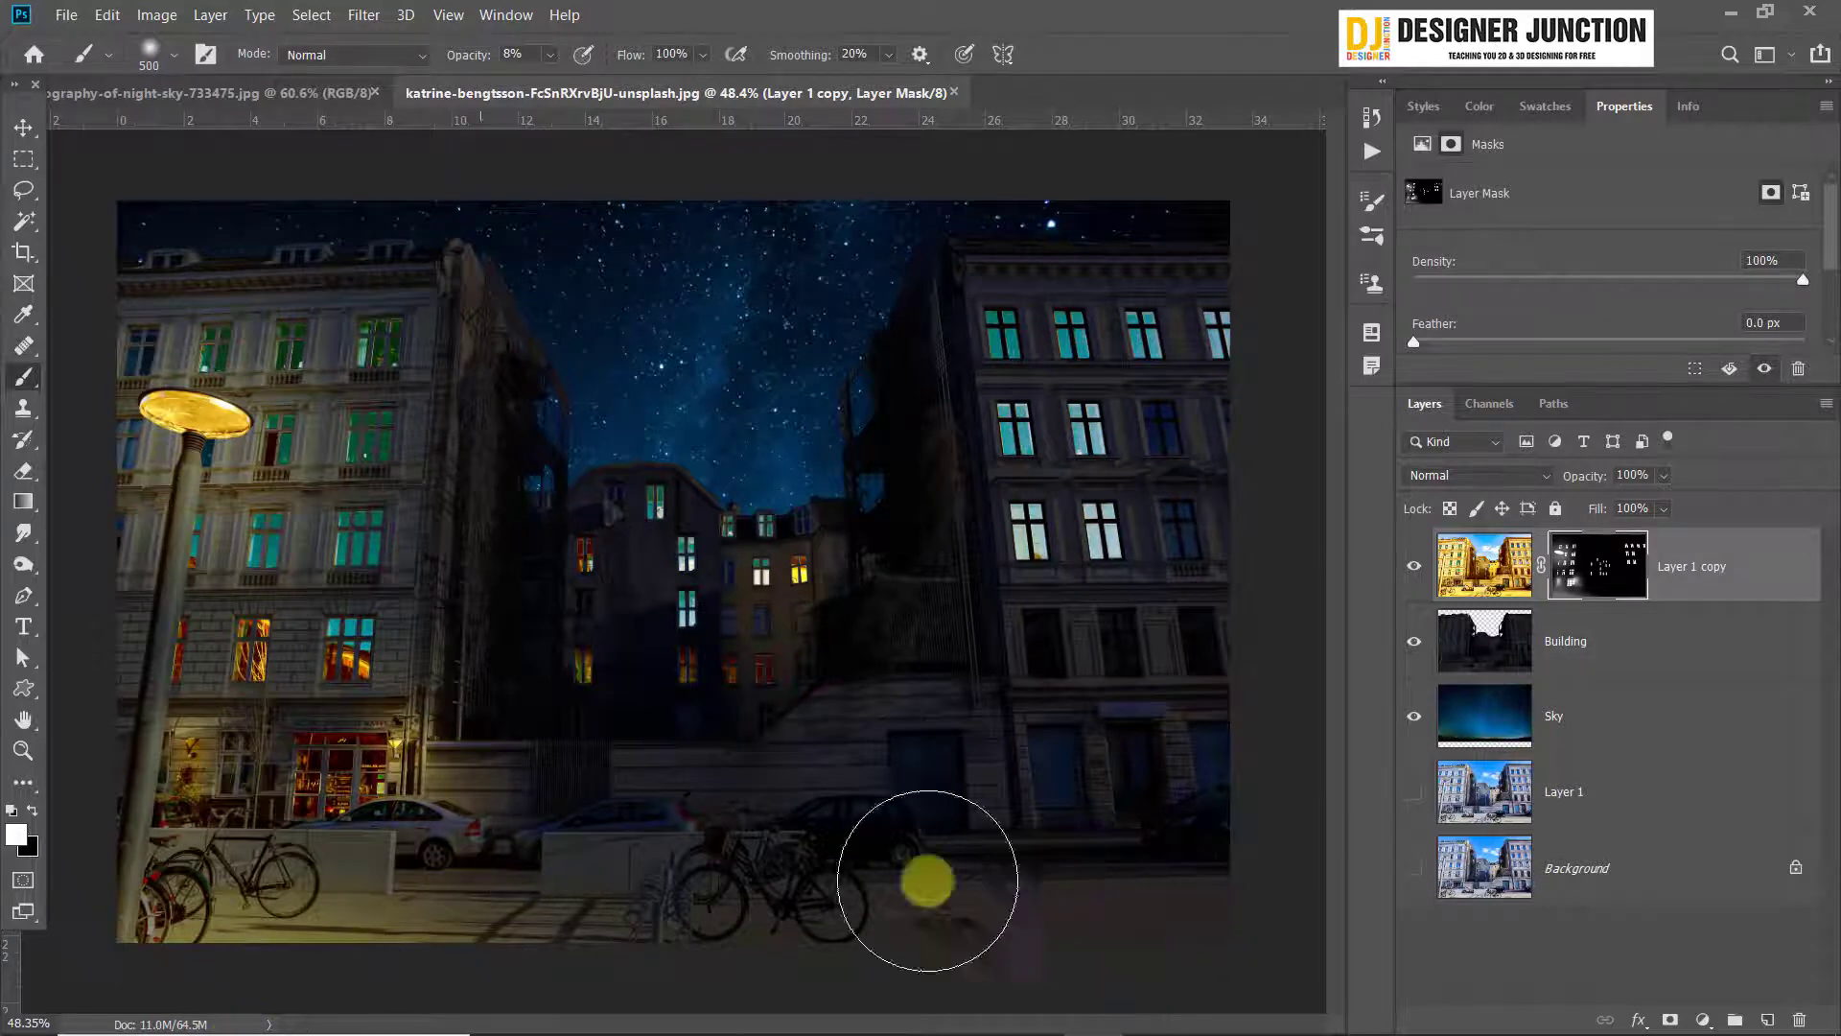
{"action": "scroll", "coordinate": [123, 604], "scroll_direction": "up", "scroll_amount": 4}
{"action": "scroll", "coordinate": [527, 709], "scroll_direction": "down", "scroll_amount": 3}
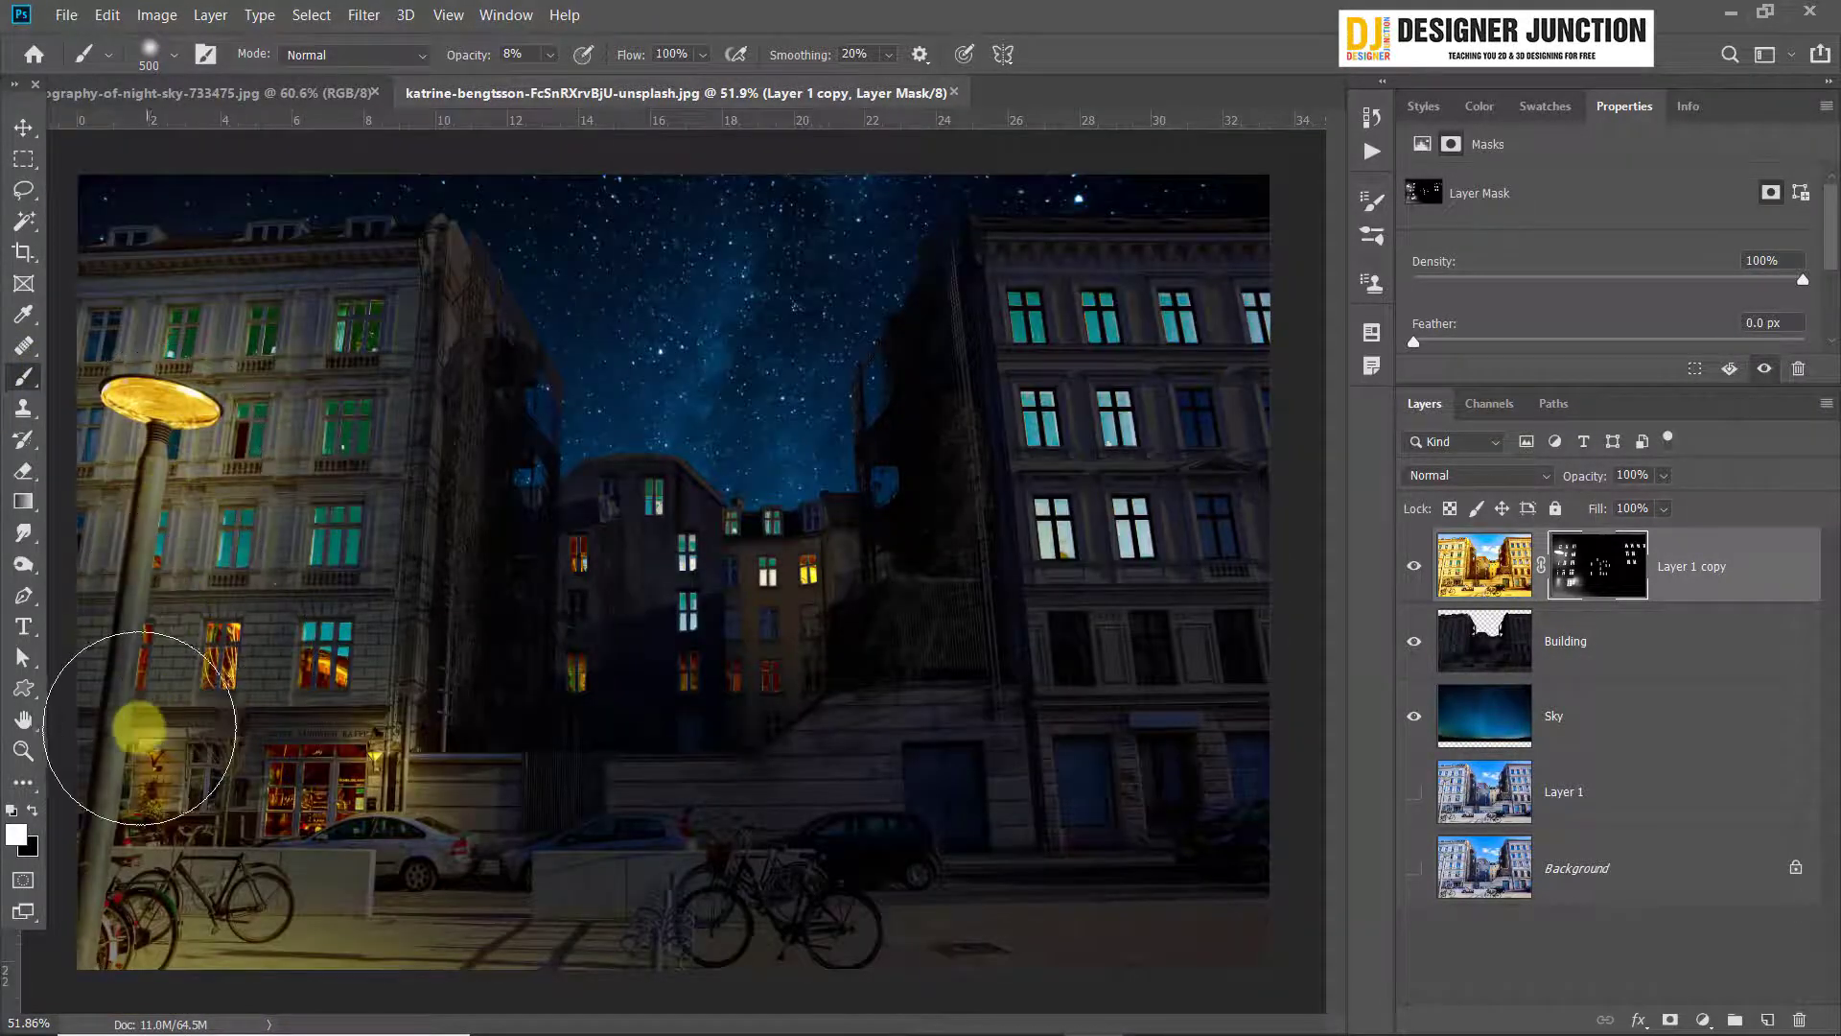
{"action": "mouse_move", "coordinate": [157, 838]}
{"action": "left_mouse_down"}
{"action": "mouse_move", "coordinate": [378, 1021]}
{"action": "mouse_move", "coordinate": [346, 960]}
{"action": "mouse_move", "coordinate": [131, 807]}
{"action": "mouse_move", "coordinate": [135, 764]}
{"action": "mouse_move", "coordinate": [163, 761]}
{"action": "mouse_move", "coordinate": [180, 809]}
{"action": "mouse_move", "coordinate": [126, 778]}
{"action": "mouse_move", "coordinate": [107, 651]}
{"action": "mouse_move", "coordinate": [121, 530]}
{"action": "mouse_move", "coordinate": [147, 497]}
{"action": "mouse_move", "coordinate": [88, 943]}
{"action": "left_mouse_up"}
Paint faint light with a 500 px brush over the pavement and bicycles at the foot of the street lamp
{"action": "key", "text": "bracketleft"}
{"action": "key", "text": "bracketleft"}
{"action": "key", "text": "bracketleft"}
{"action": "key", "text": "bracketleft"}
{"action": "key", "text": "bracketleft"}
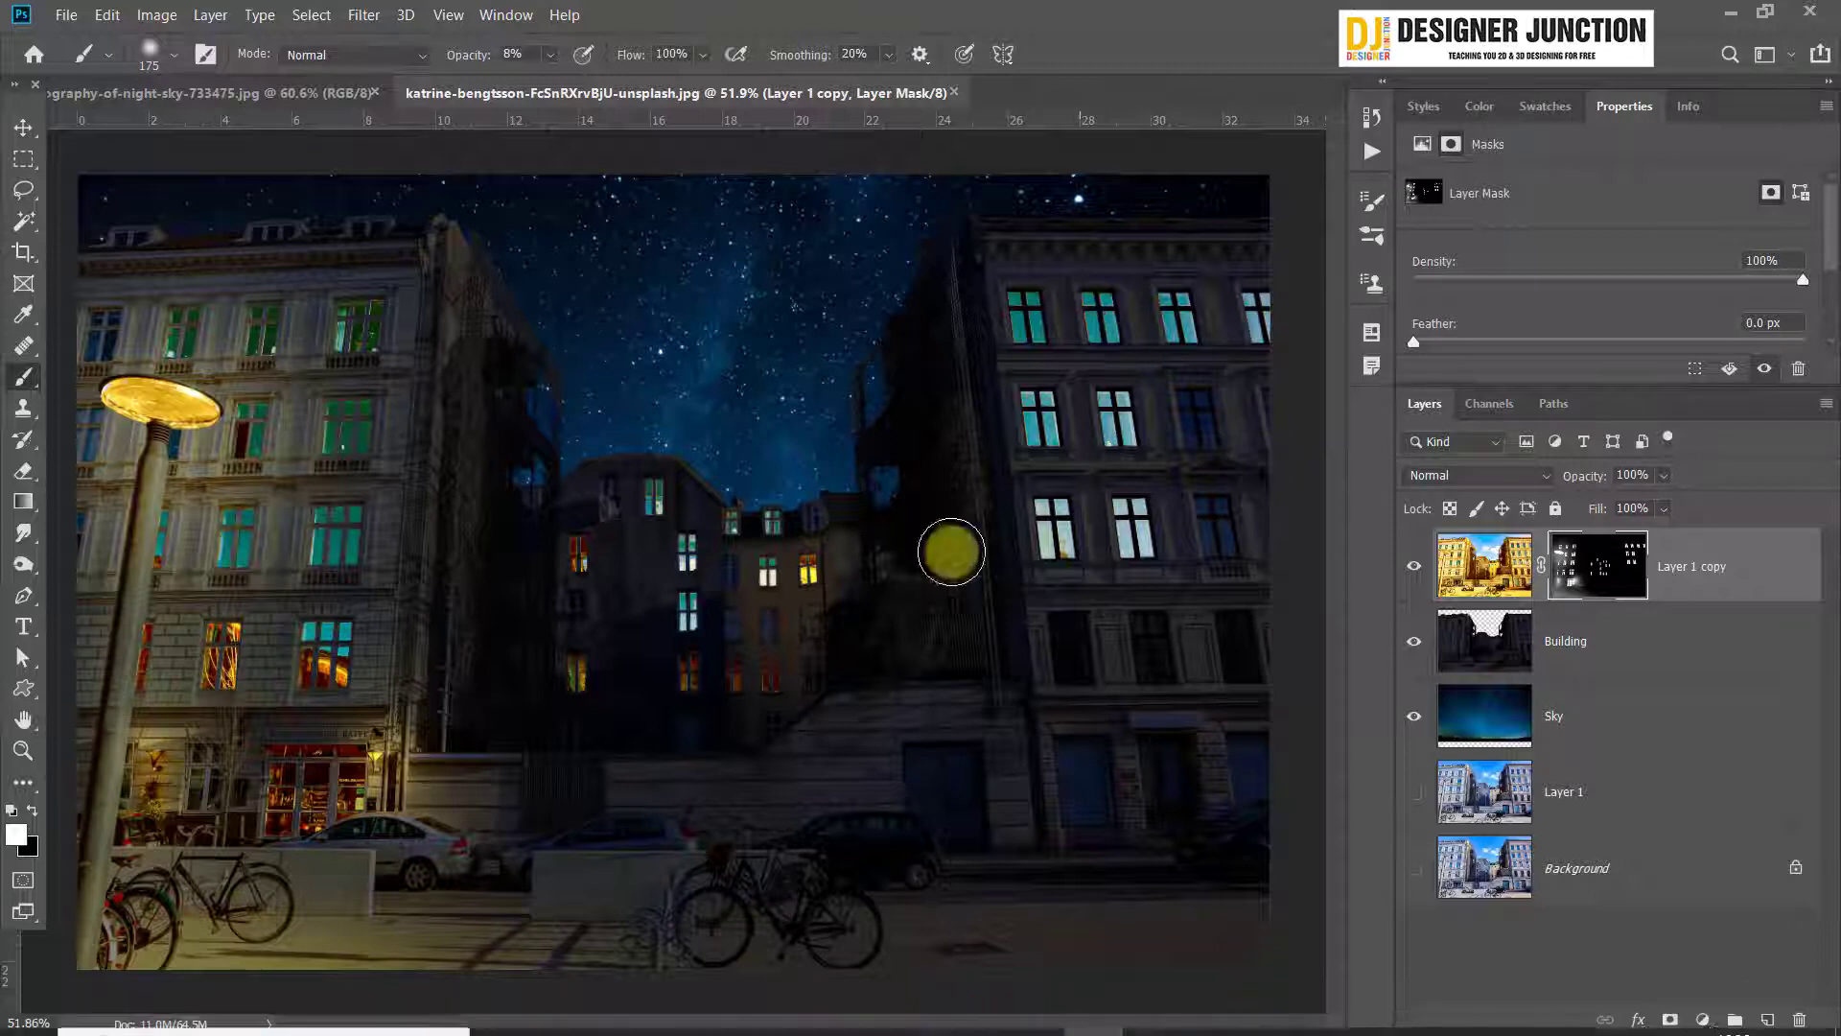
{"action": "key", "text": "bracketright"}
{"action": "key", "text": "bracketright"}
{"action": "key", "text": "bracketright"}
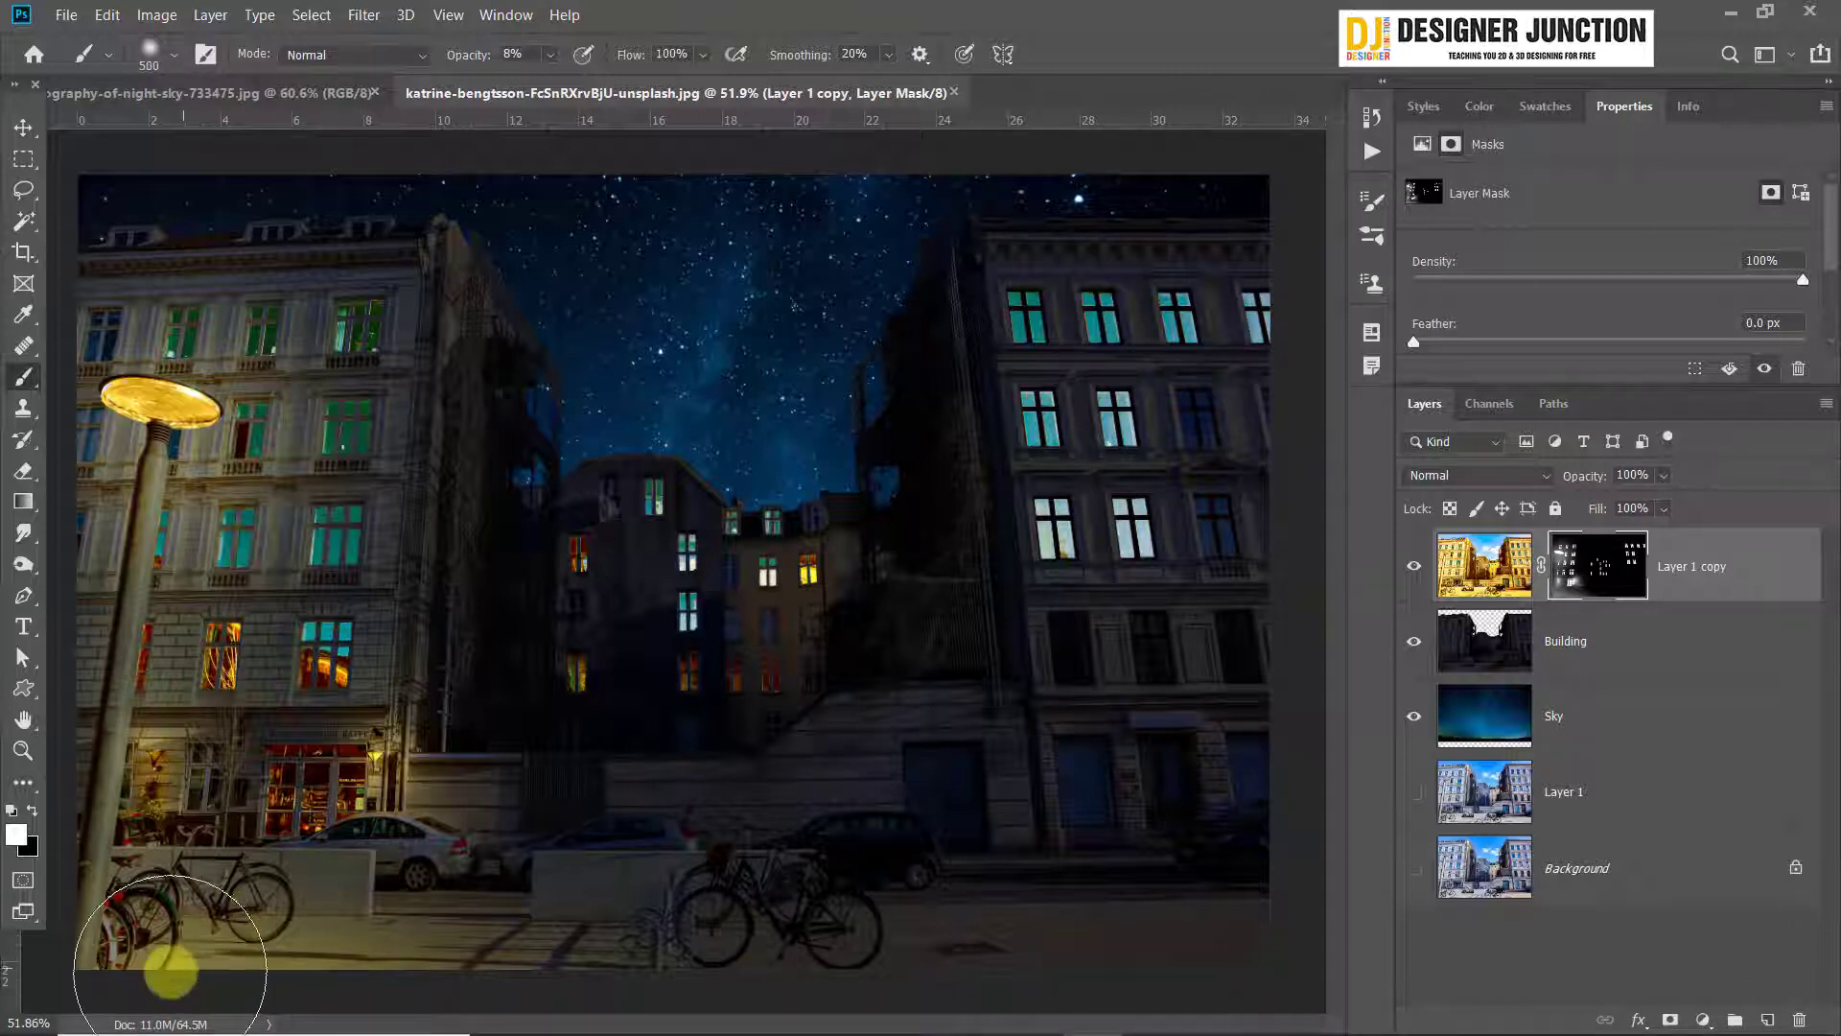
{"action": "left_click_drag", "start_coordinate": [172, 986], "coordinate": [308, 997]}
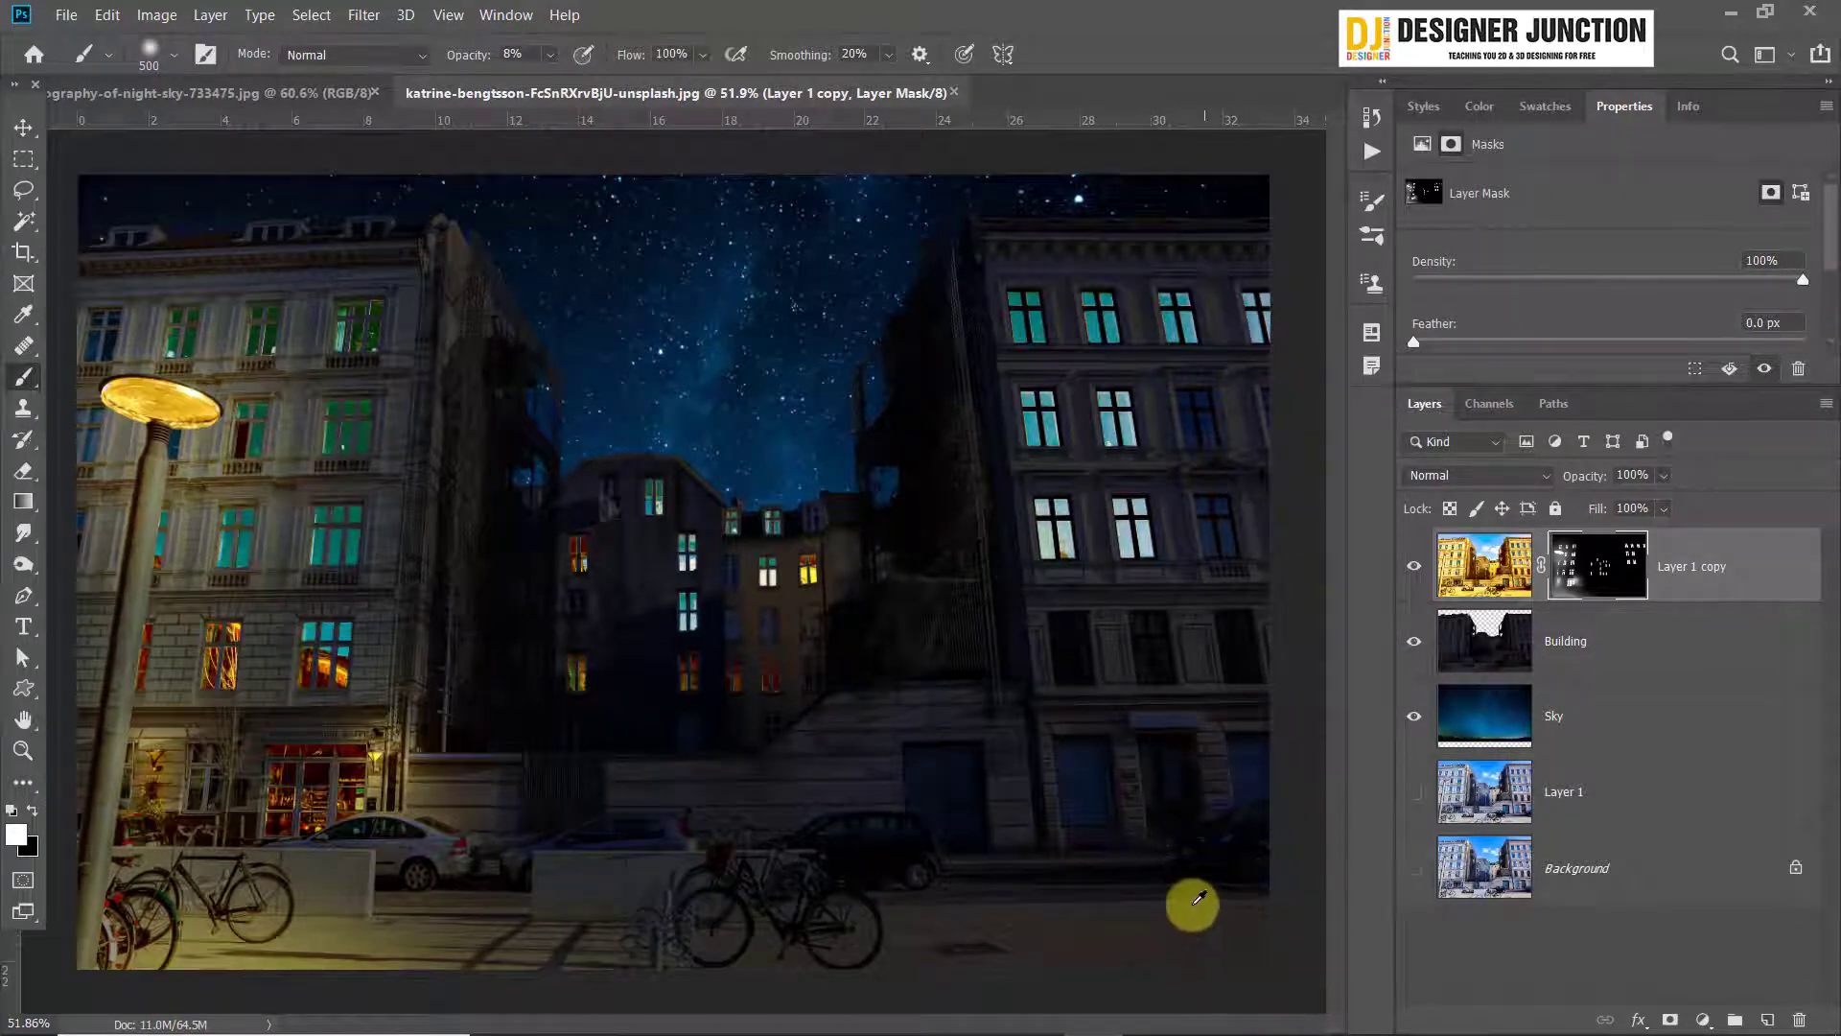
Enlarge the brush to 1500 px and paint broad faint light across the street and foreground pavement, then choose the Move tool
{"action": "scroll", "coordinate": [1196, 904], "scroll_direction": "down", "scroll_amount": 5}
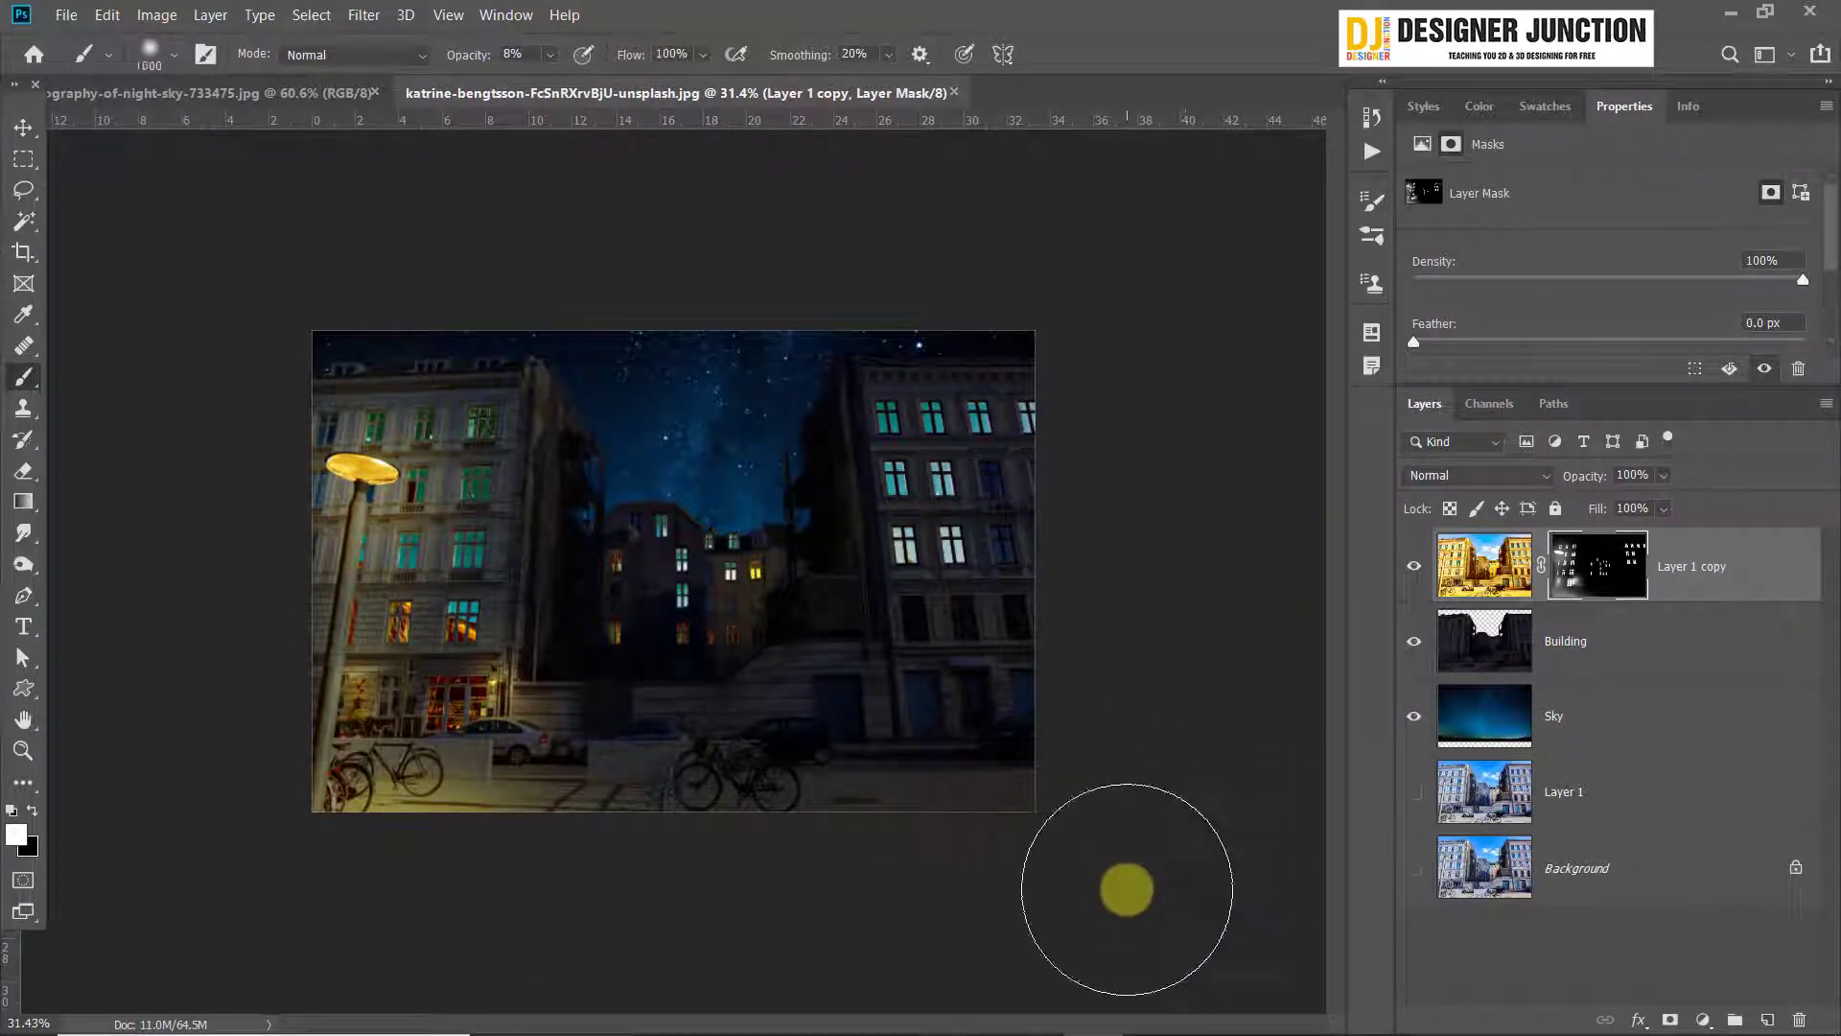
{"action": "key", "text": "bracketright"}
{"action": "key", "text": "bracketright"}
{"action": "key", "text": "bracketright"}
{"action": "key", "text": "bracketright"}
{"action": "key", "text": "bracketright"}
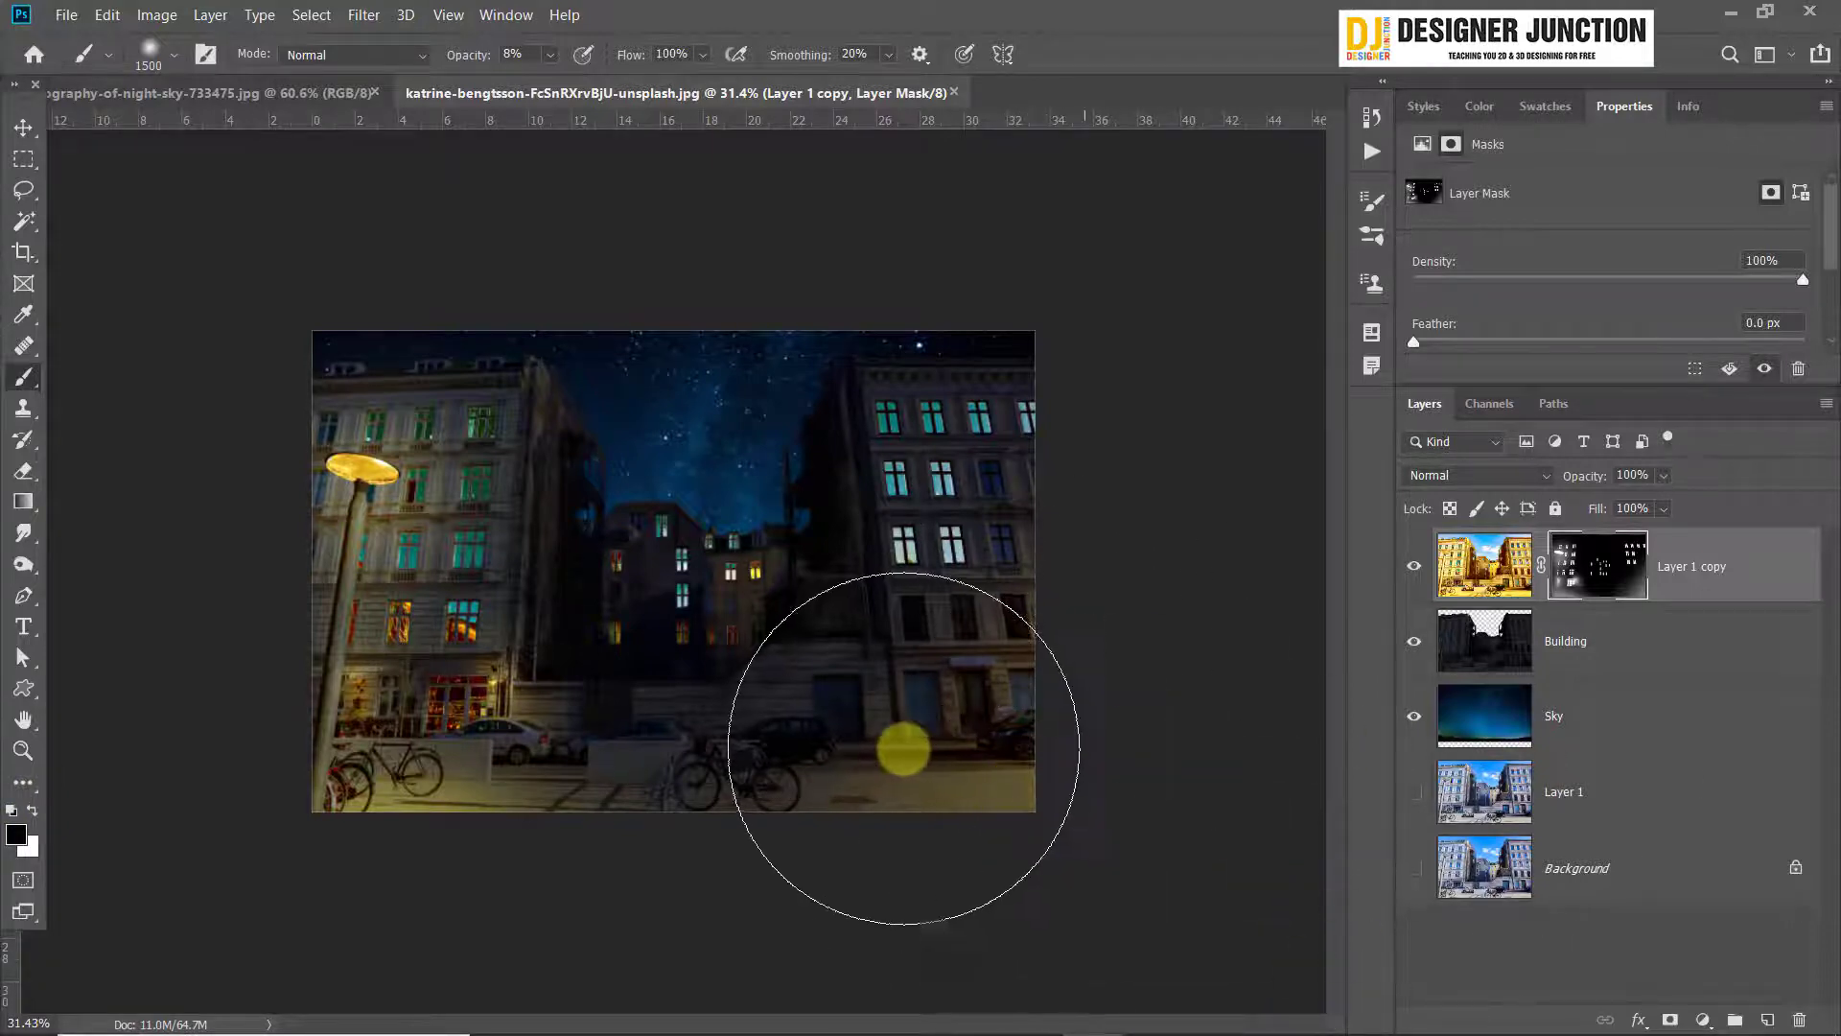
{"action": "left_click", "coordinate": [23, 129]}
{"action": "scroll", "coordinate": [675, 573], "scroll_direction": "up", "scroll_amount": 2}
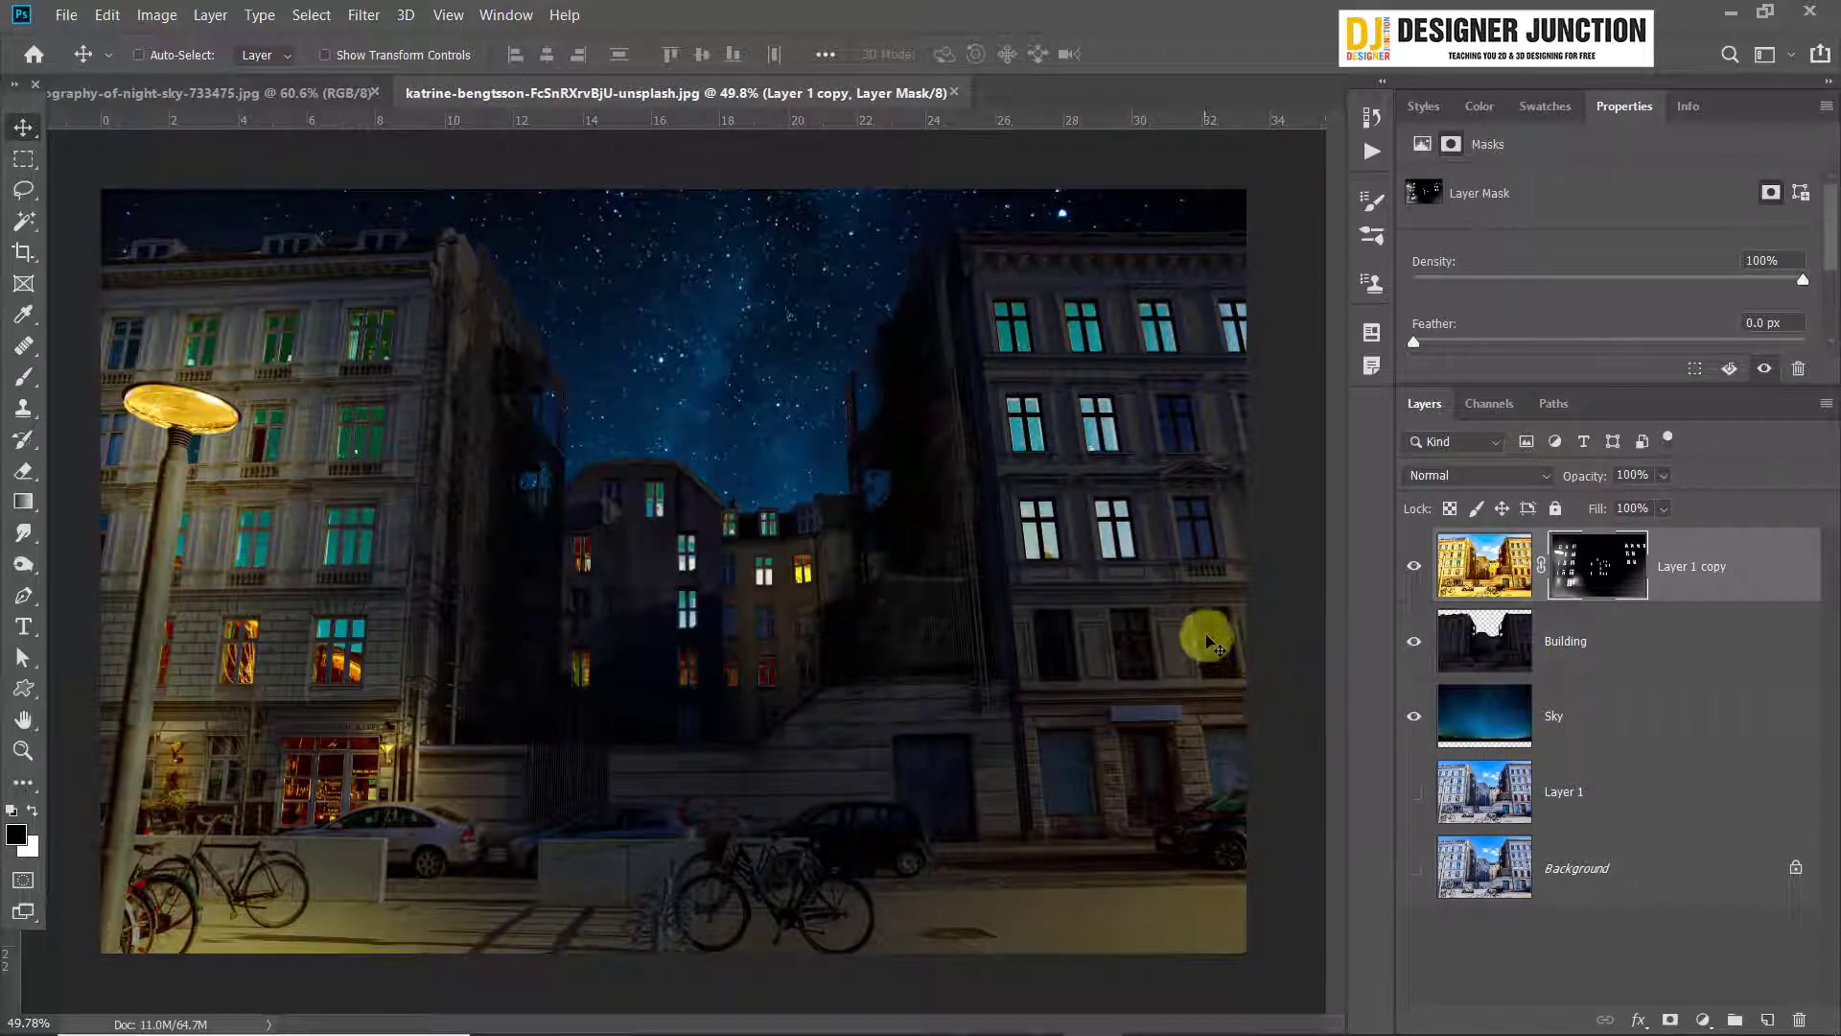
Hide the Building and Sky layers and show Layer 1 beneath Layer 1 copy to expose the blue door behind the dark car
{"action": "left_click_drag", "start_coordinate": [926, 834], "coordinate": [1076, 808]}
{"action": "left_click_drag", "start_coordinate": [1066, 627], "coordinate": [863, 532]}
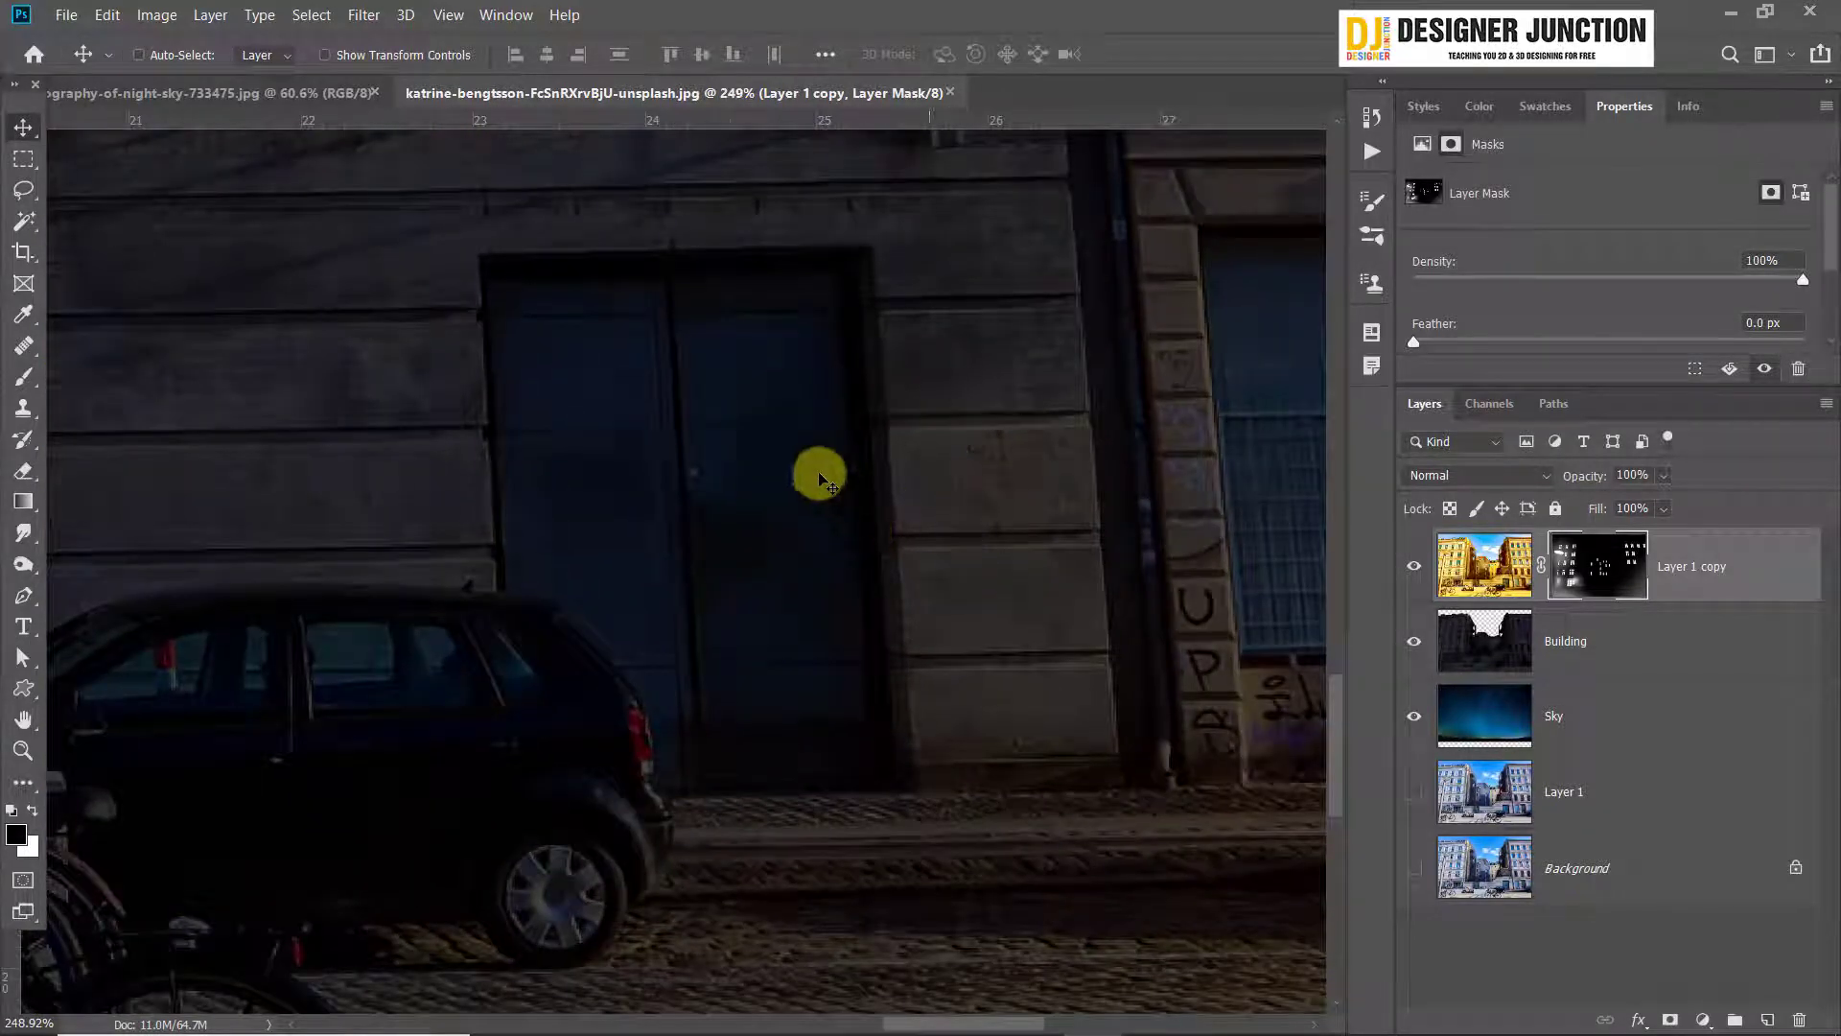
{"action": "left_click_drag", "start_coordinate": [1411, 566], "coordinate": [1337, 771]}
{"action": "left_click", "coordinate": [1405, 806]}
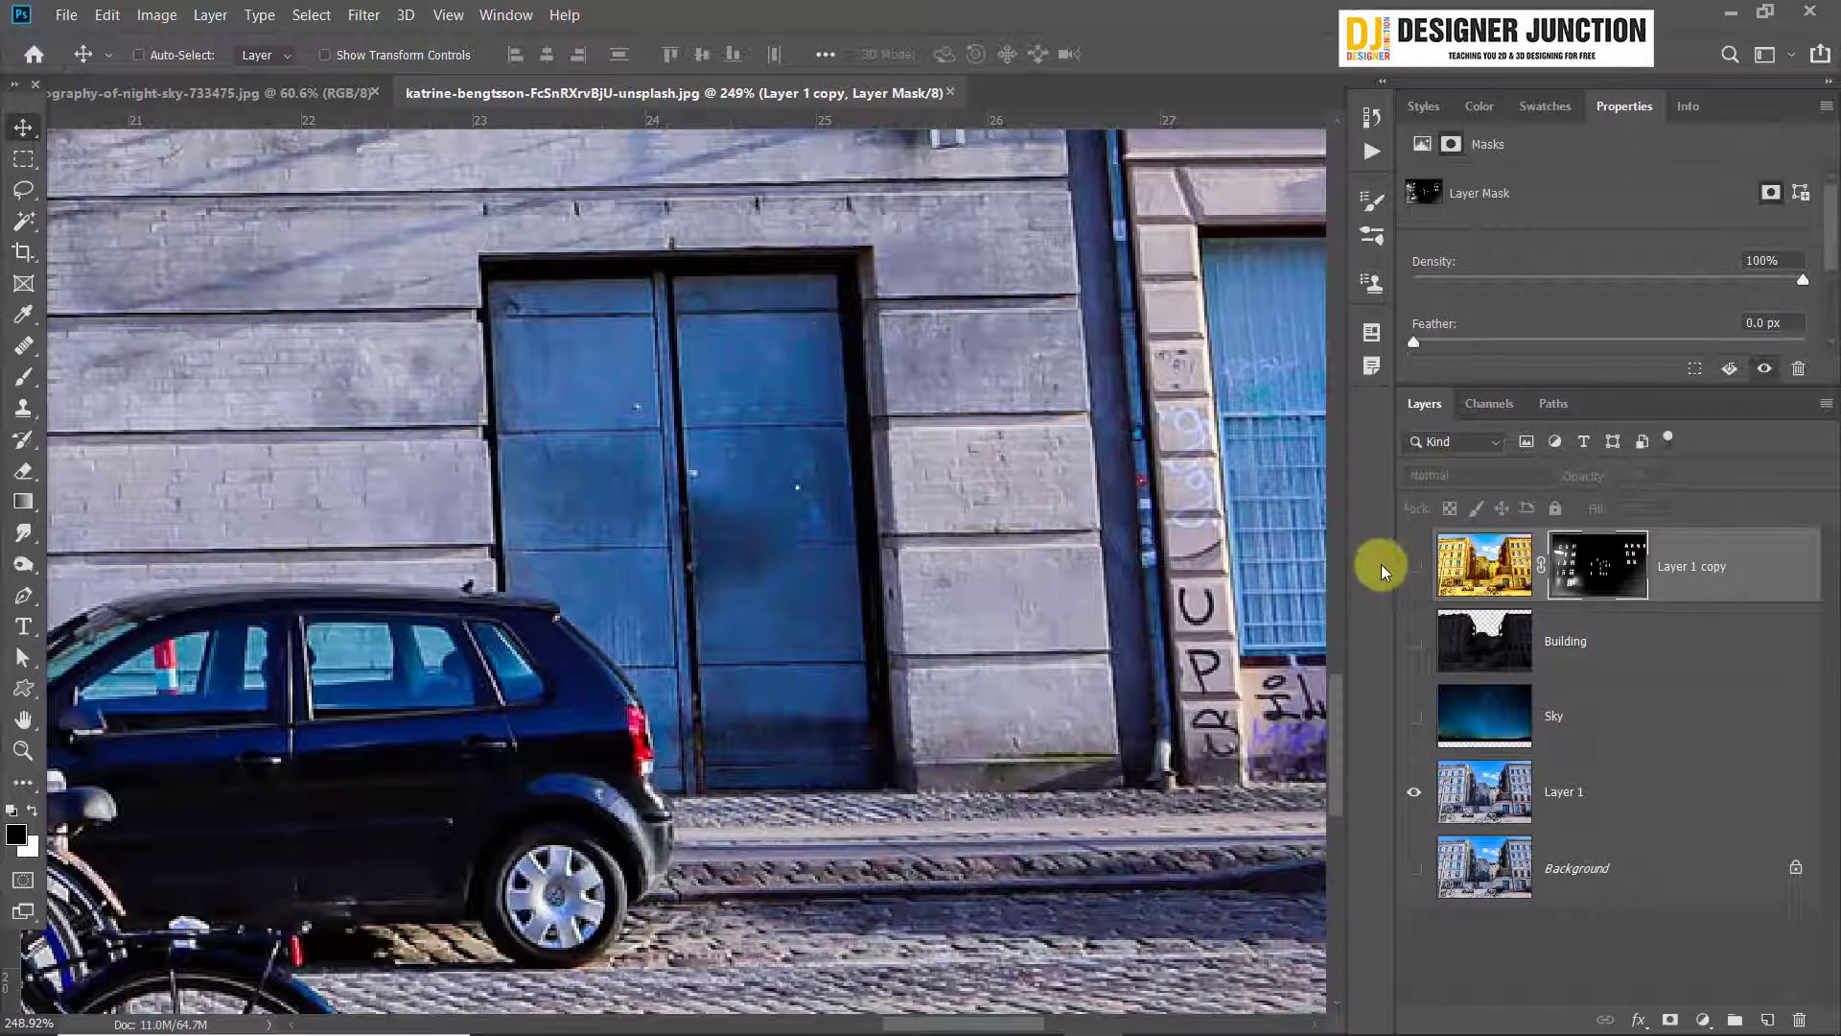
{"action": "left_click_drag", "start_coordinate": [599, 461], "coordinate": [626, 507]}
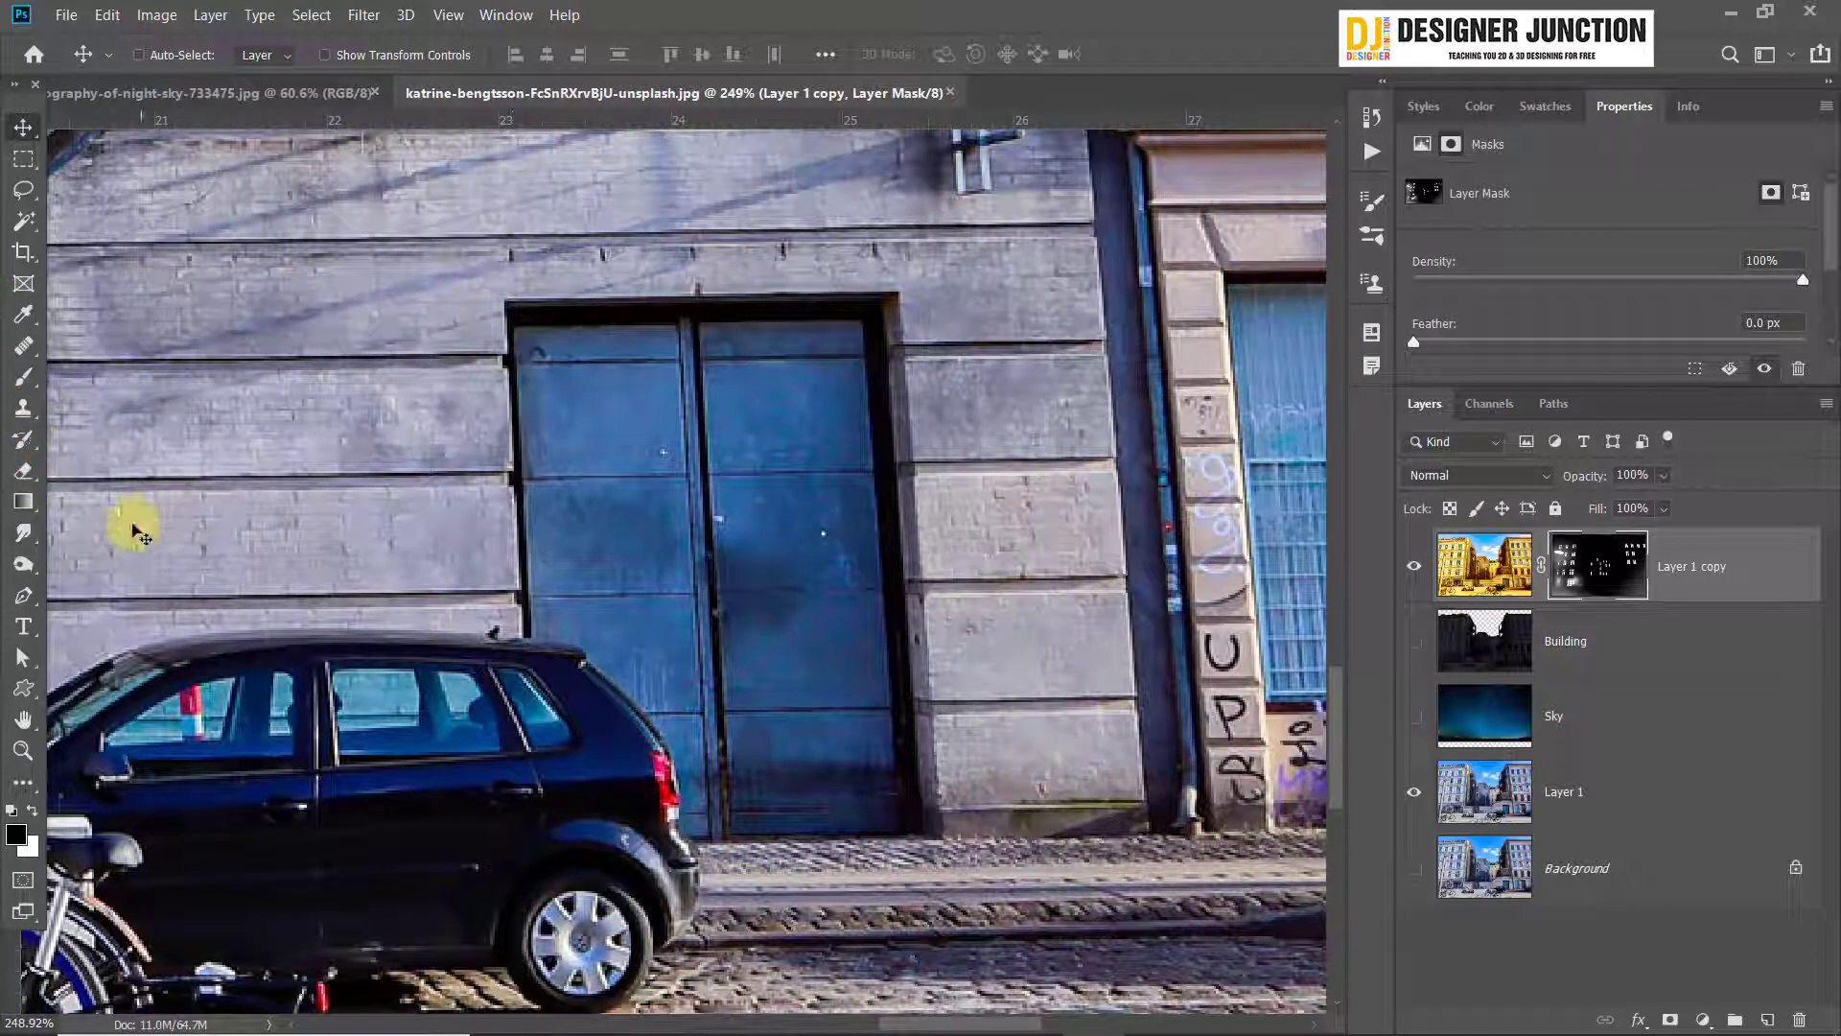
Set up a small Brush for the Layer 1 copy mask with 100% opacity and a harder edge
{"action": "left_click", "coordinate": [22, 384]}
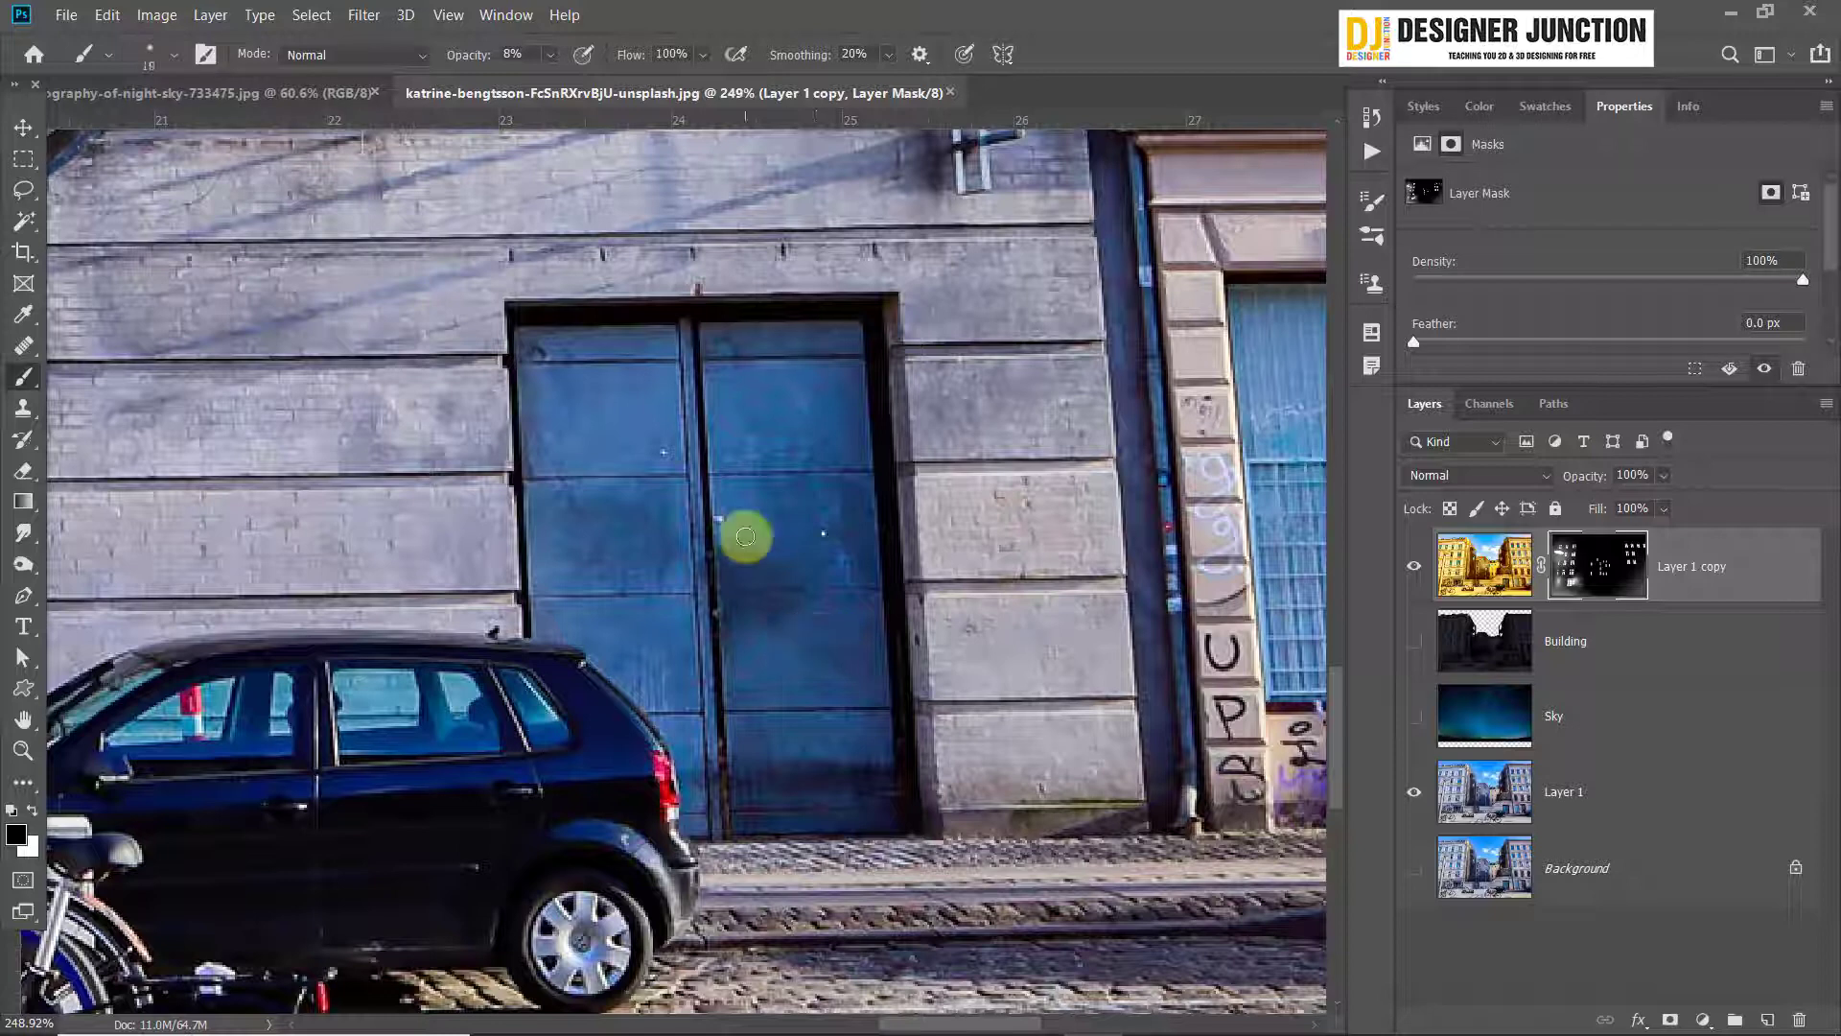
{"action": "key", "text": "bracketright"}
{"action": "key", "text": "bracketright"}
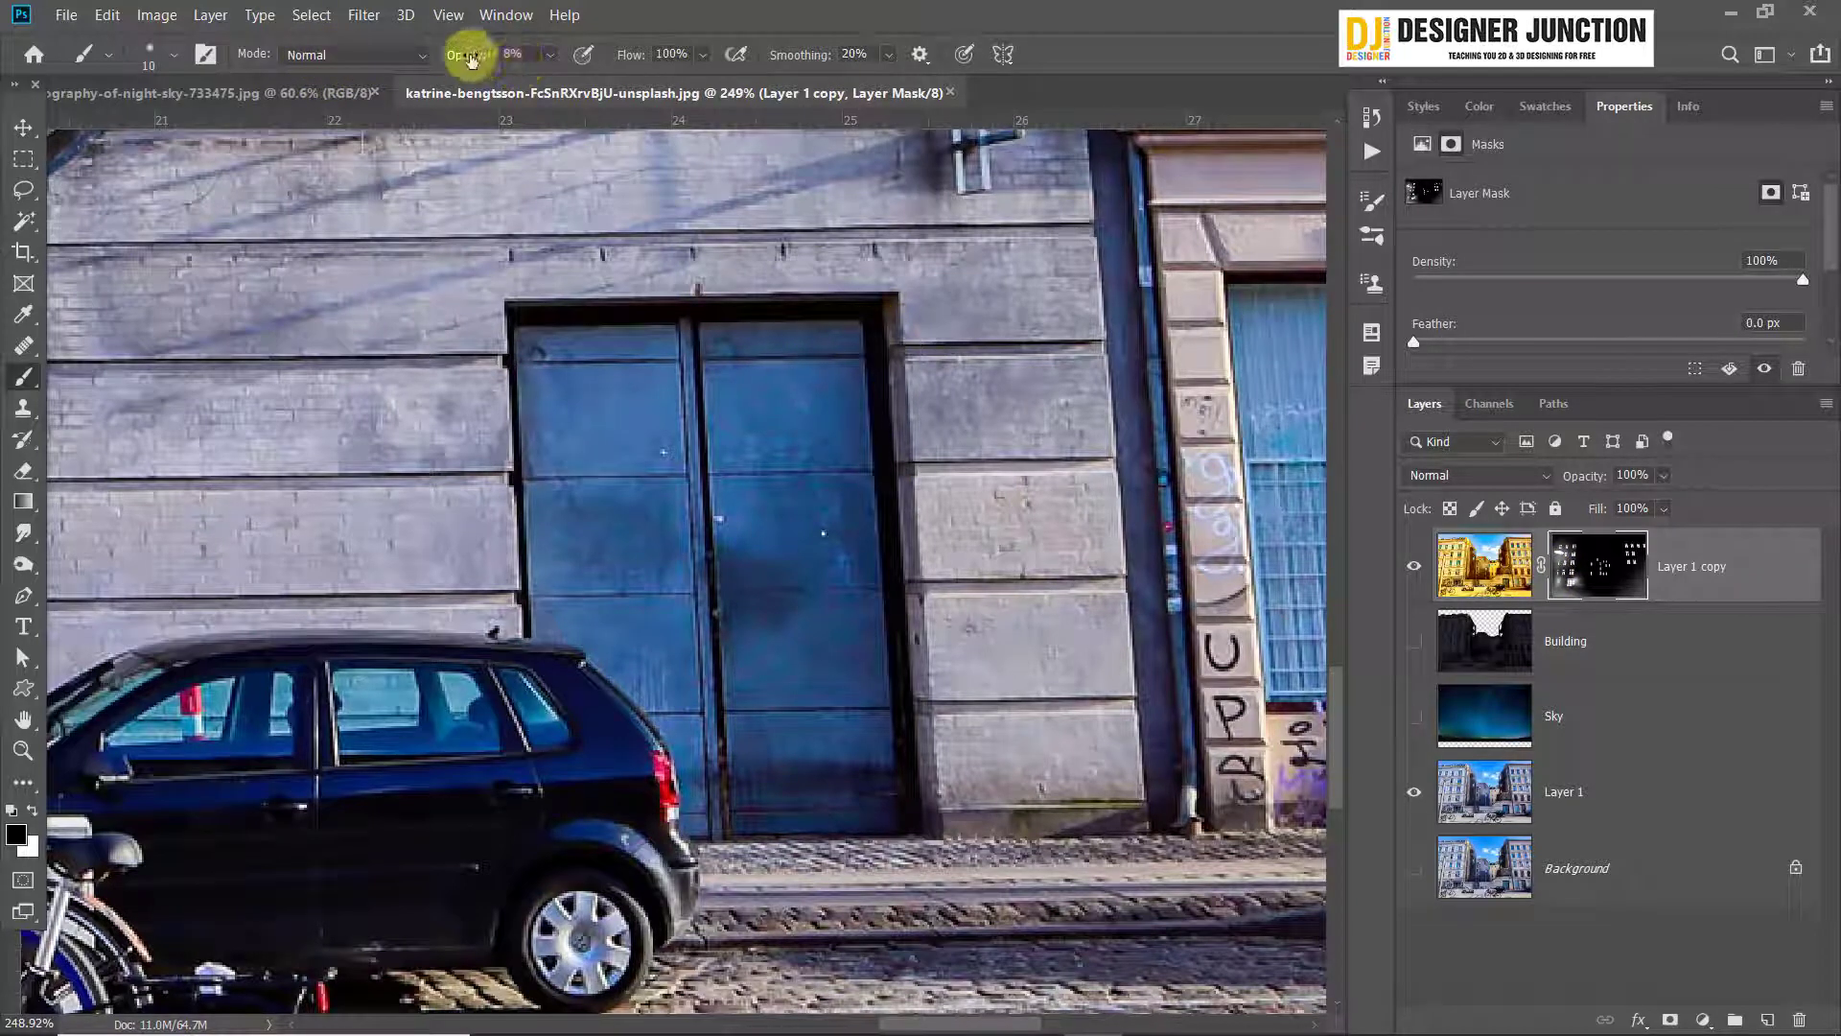
{"action": "left_click_drag", "start_coordinate": [469, 56], "coordinate": [1187, 69]}
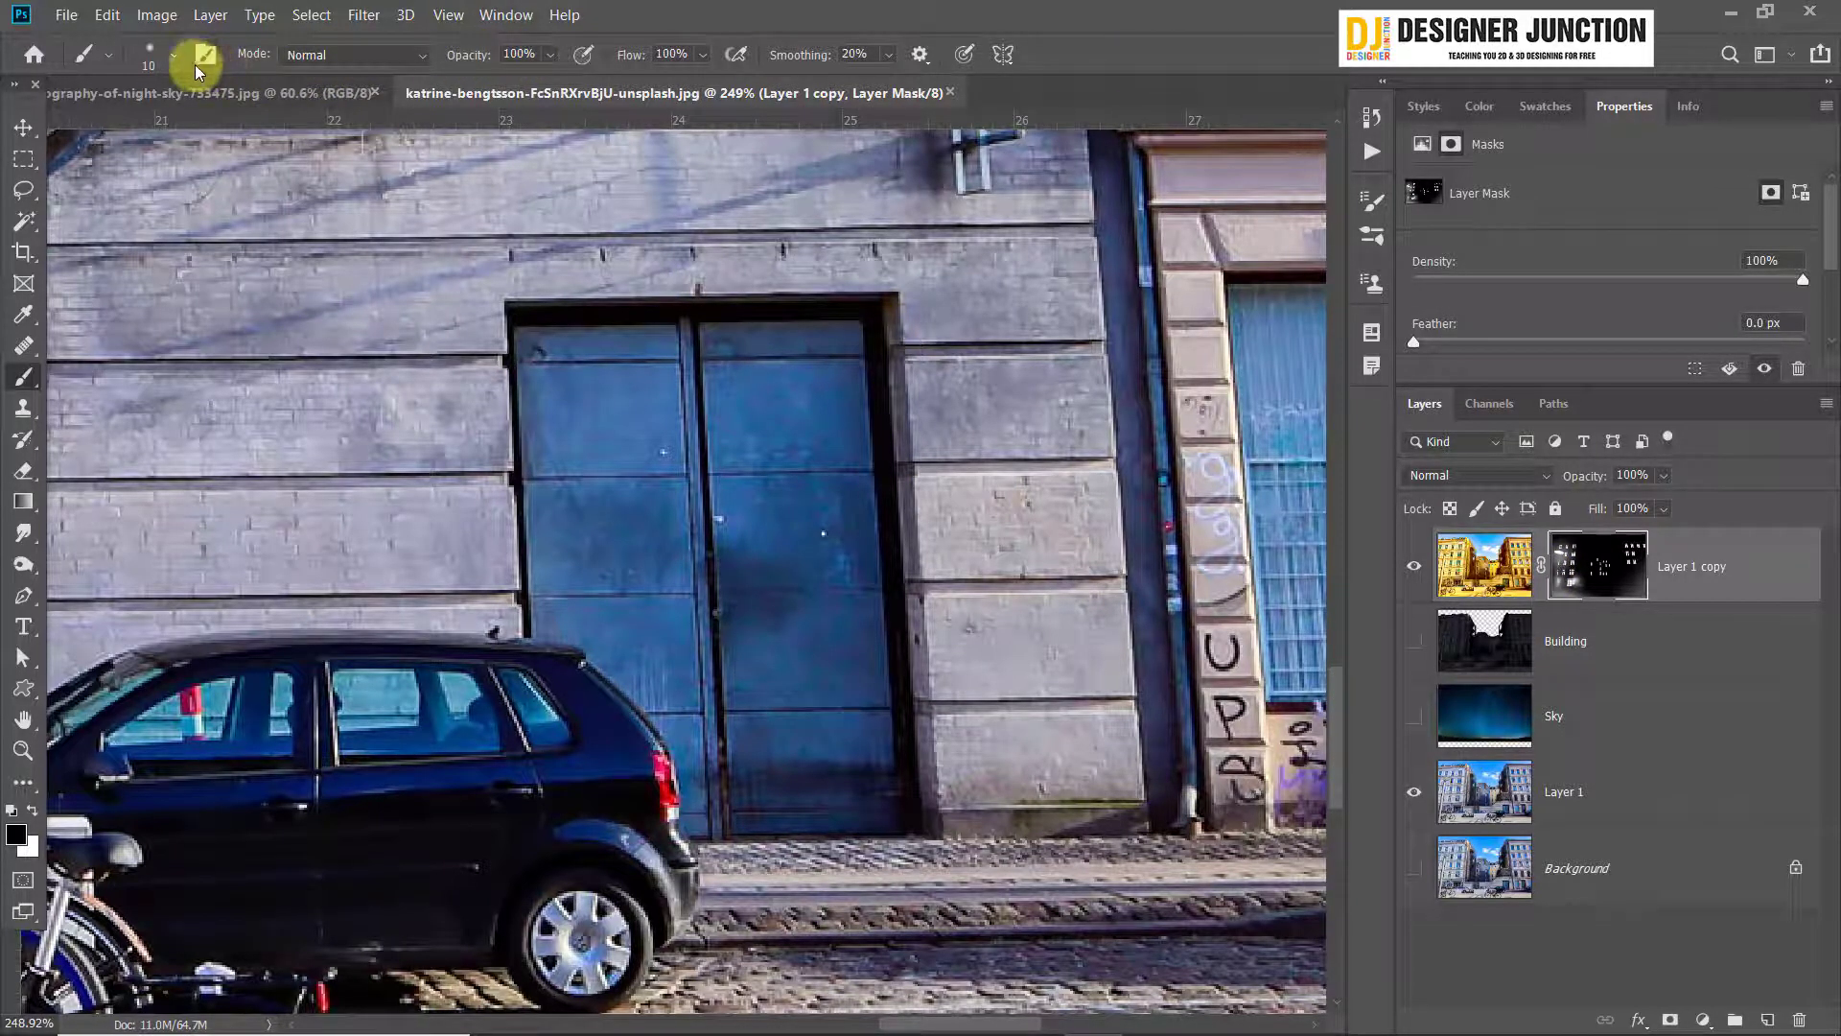
{"action": "left_click", "coordinate": [172, 55]}
{"action": "left_click_drag", "start_coordinate": [134, 191], "coordinate": [749, 186]}
{"action": "left_click", "coordinate": [911, 7]}
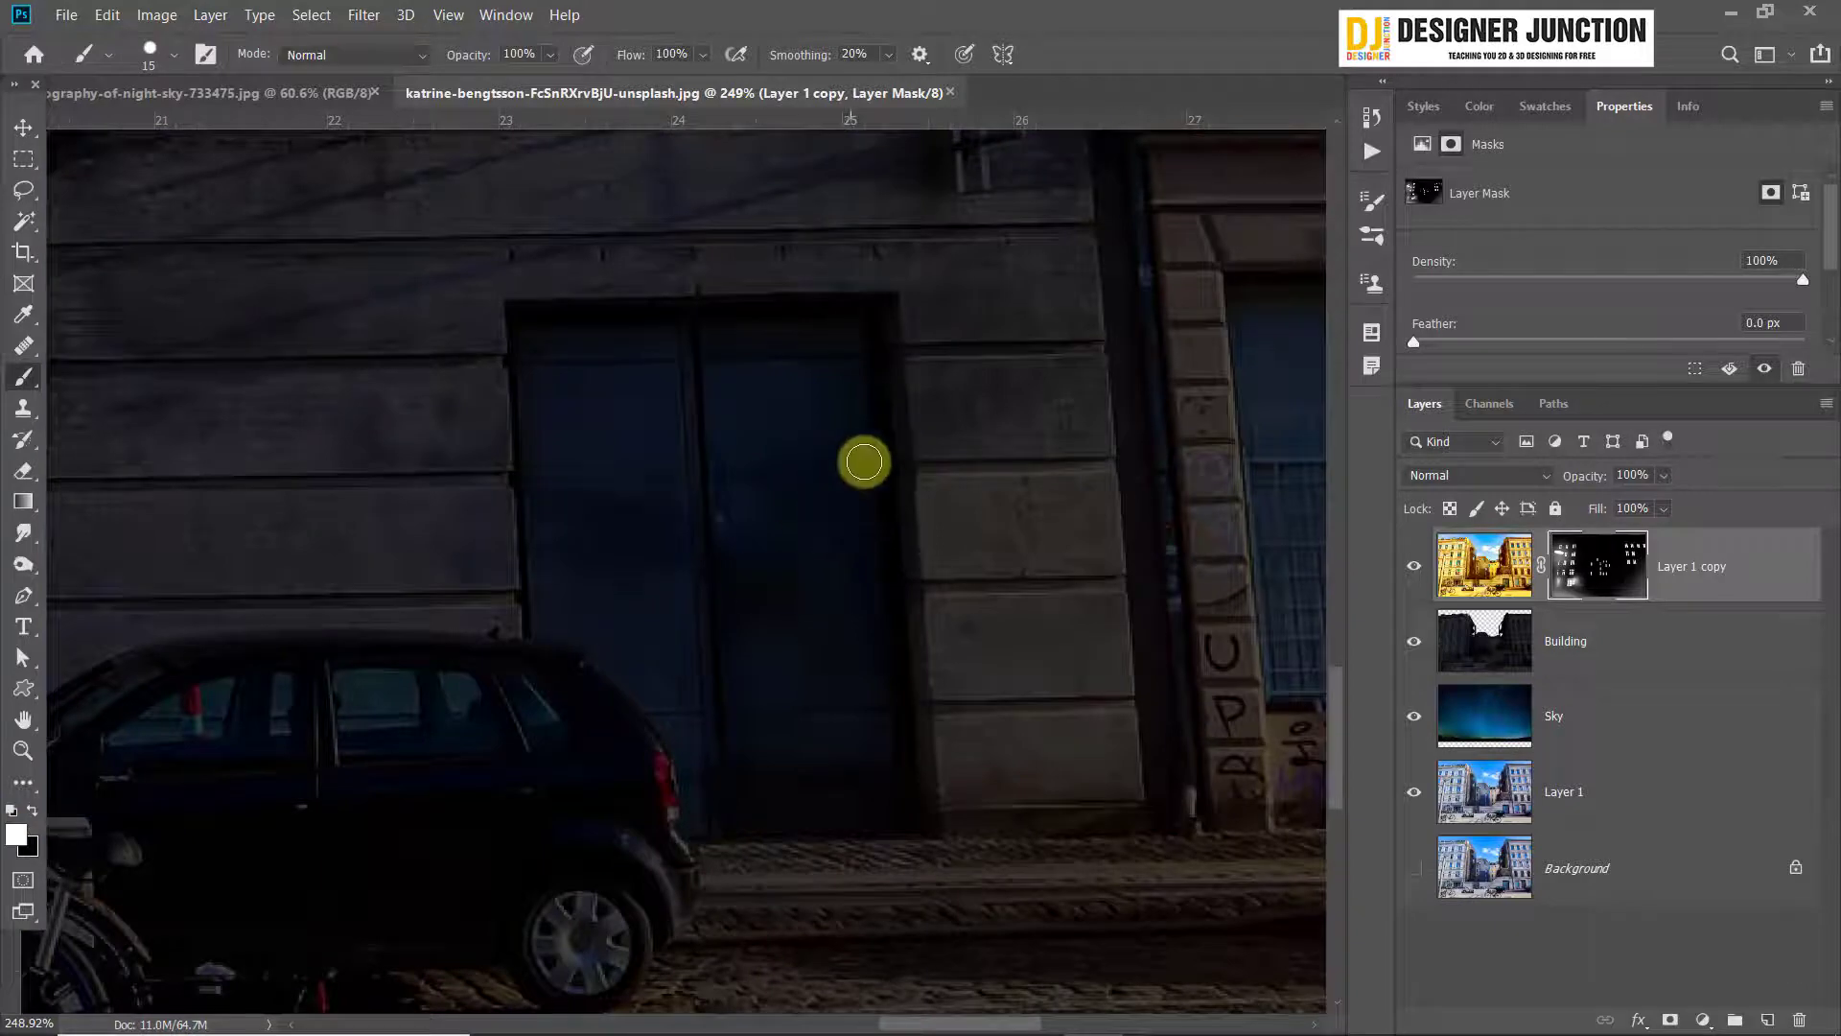
Hide the Building and Sky layers, reduce the brush to 7 px and paint white over the blue door's upper and right frame and threshold
{"action": "left_click_drag", "start_coordinate": [860, 459], "coordinate": [908, 629]}
{"action": "left_click", "coordinate": [1413, 641]}
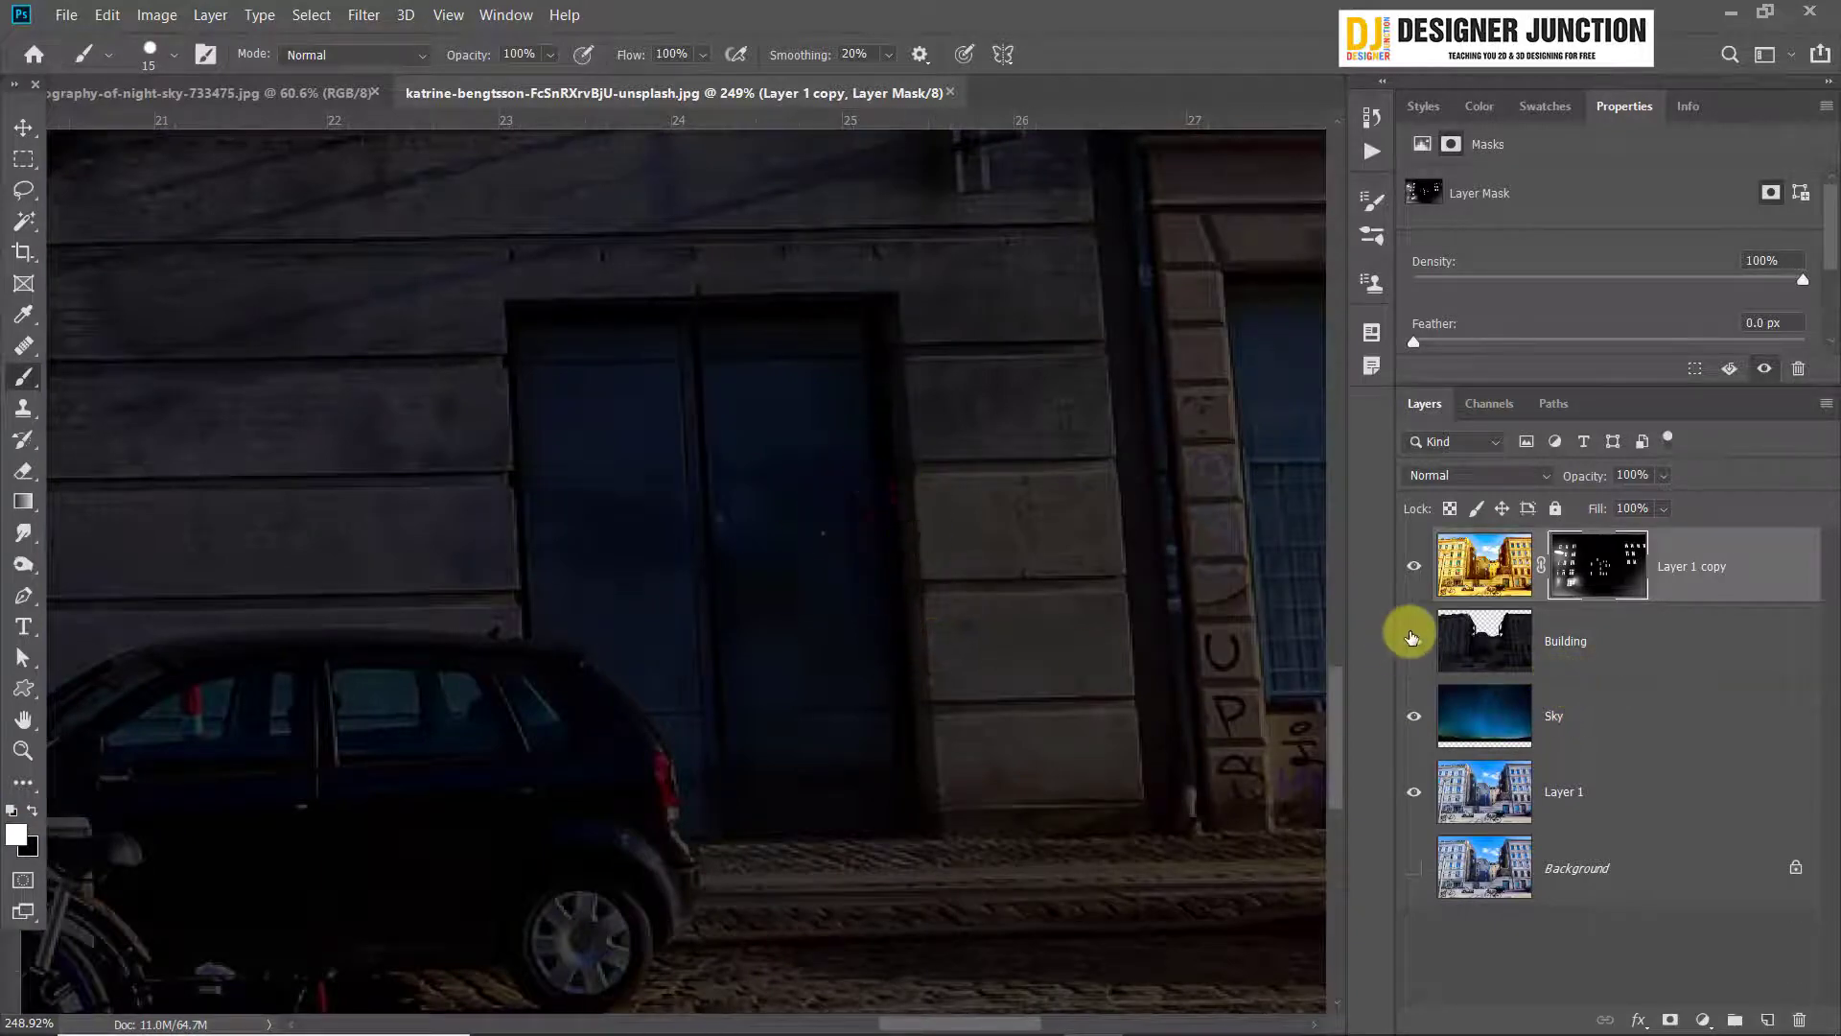
{"action": "left_click", "coordinate": [1414, 715]}
{"action": "key", "text": "bracketleft"}
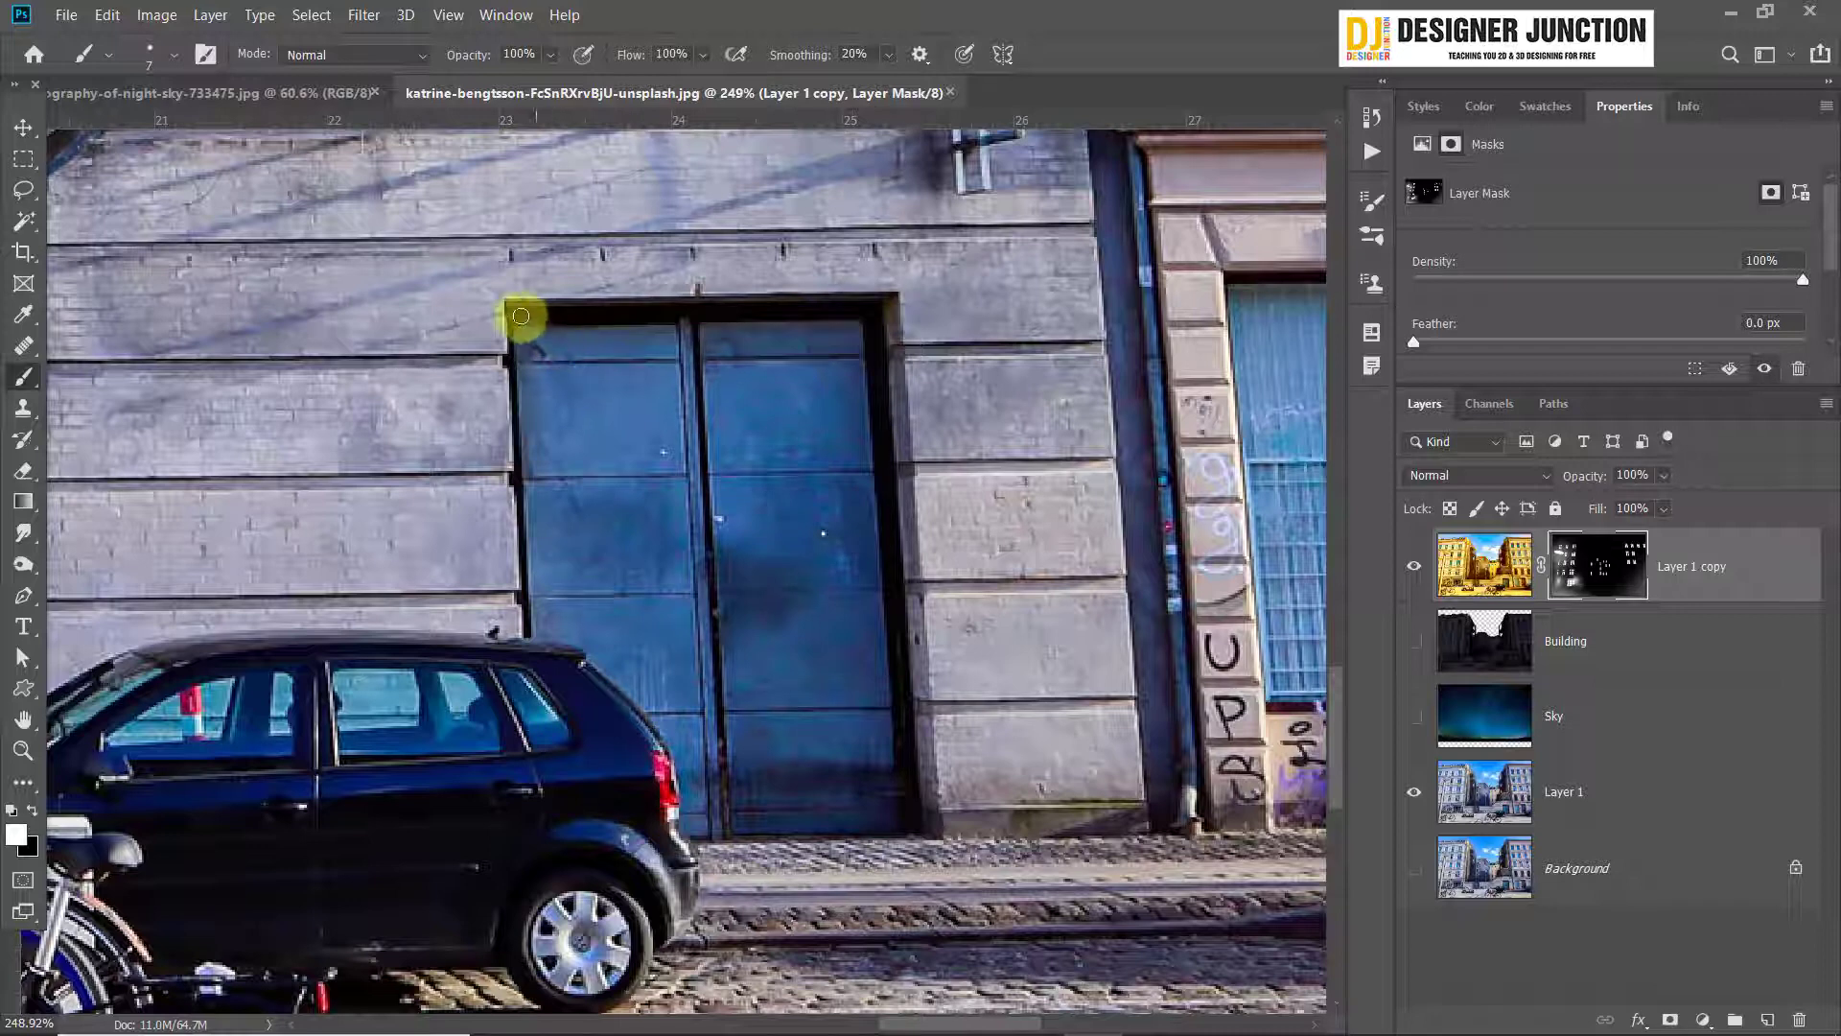
{"action": "left_click_drag", "start_coordinate": [524, 314], "coordinate": [651, 303]}
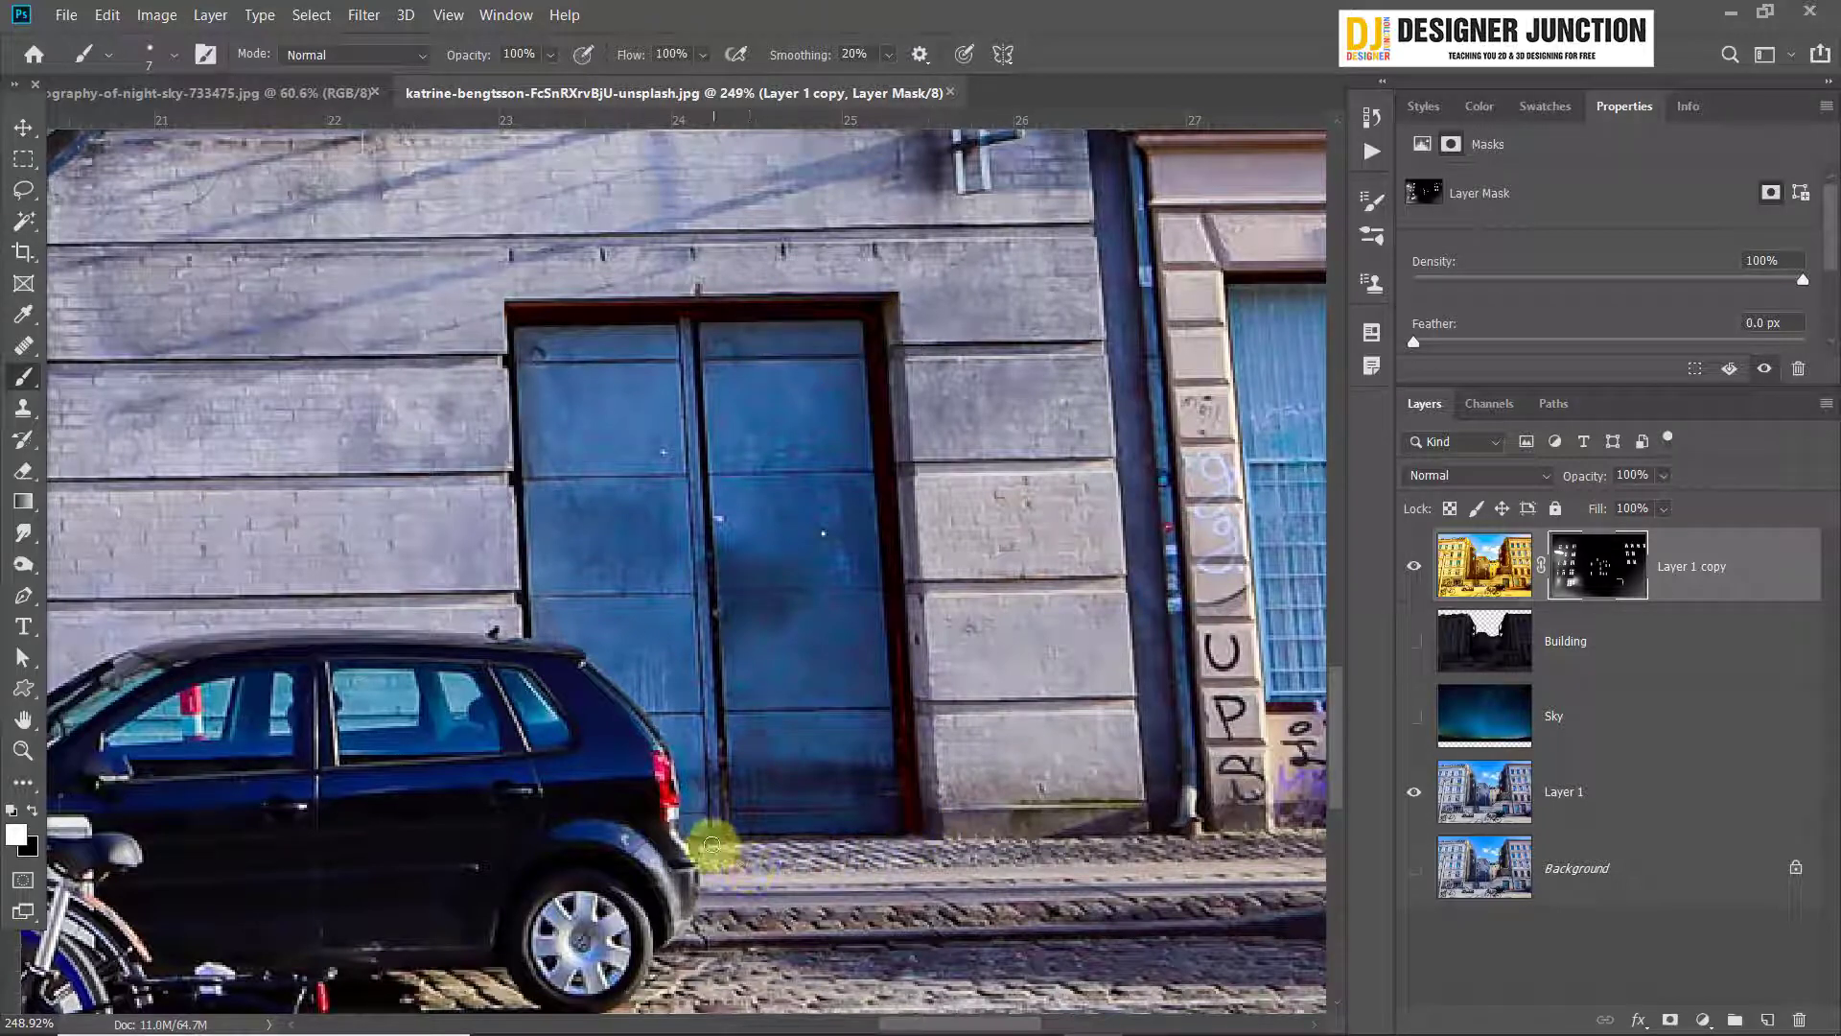
{"action": "left_click_drag", "start_coordinate": [766, 837], "coordinate": [937, 831]}
Paint white on the mask with a 3 px brush along the vertical gap between the two blue door leaves
{"action": "scroll", "coordinate": [663, 770], "scroll_direction": "up", "scroll_amount": 5}
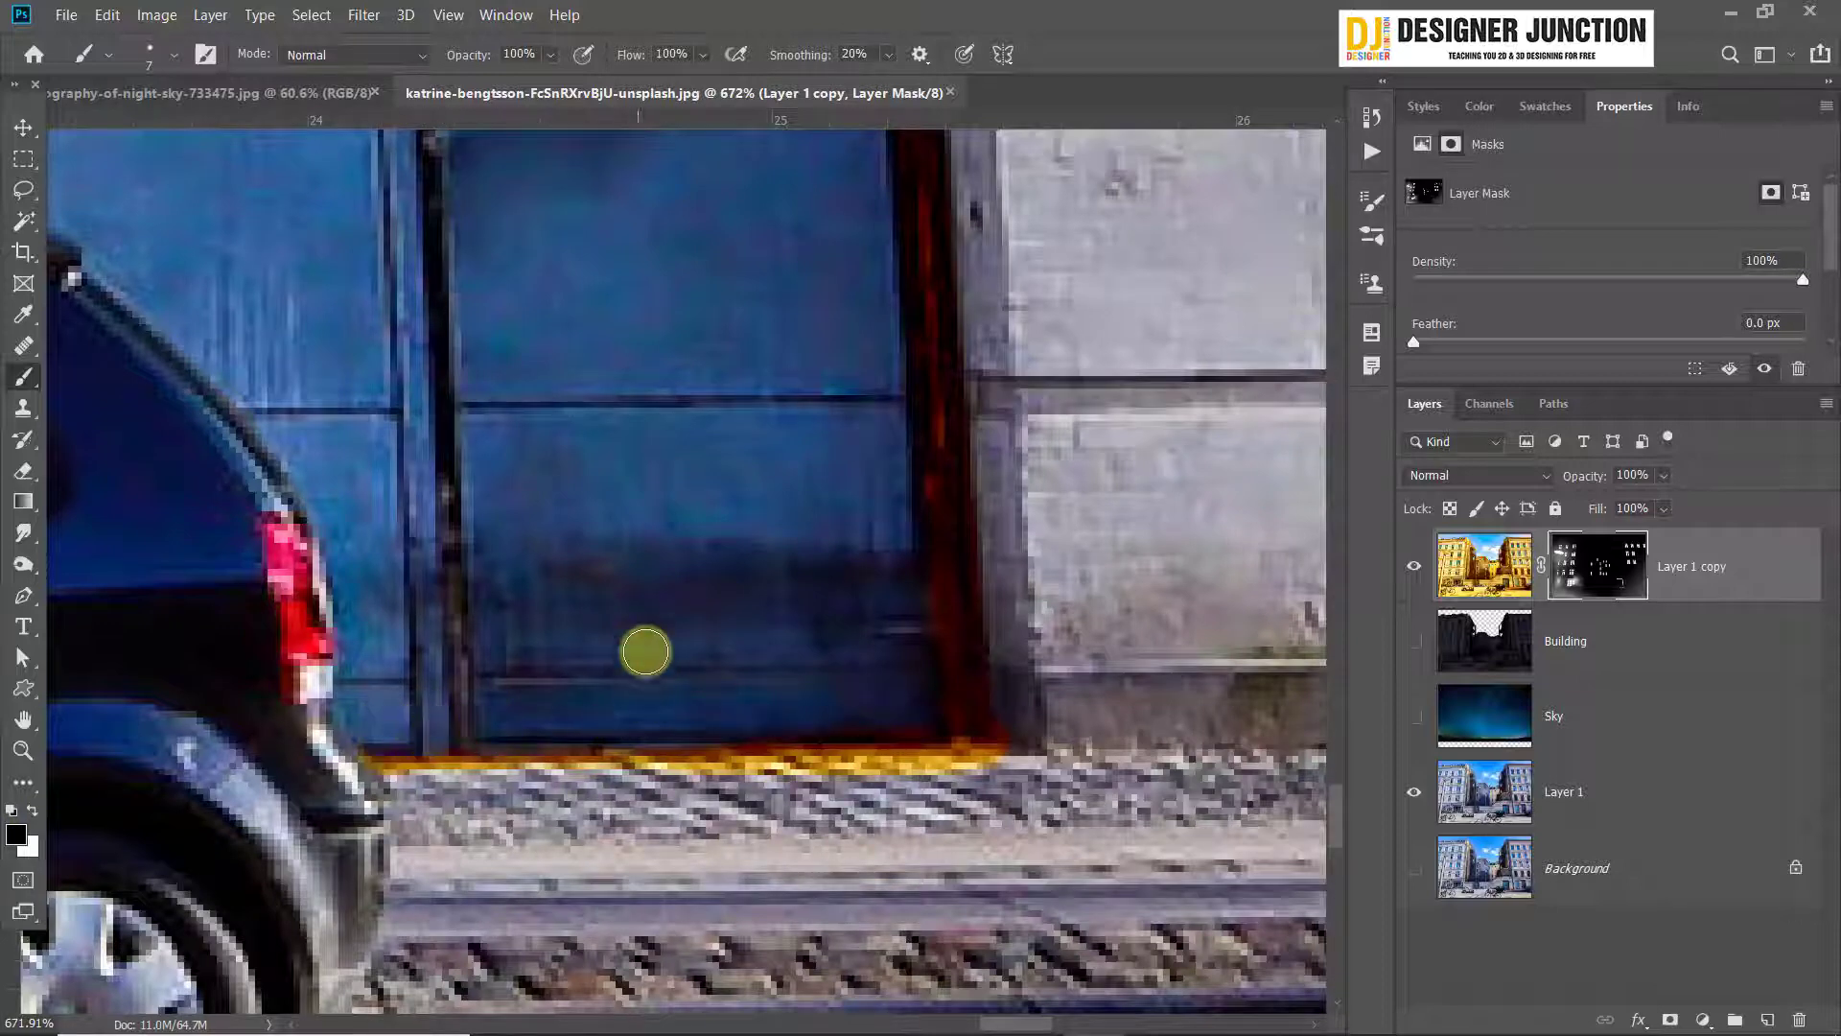
{"action": "left_click_drag", "start_coordinate": [637, 637], "coordinate": [691, 827]}
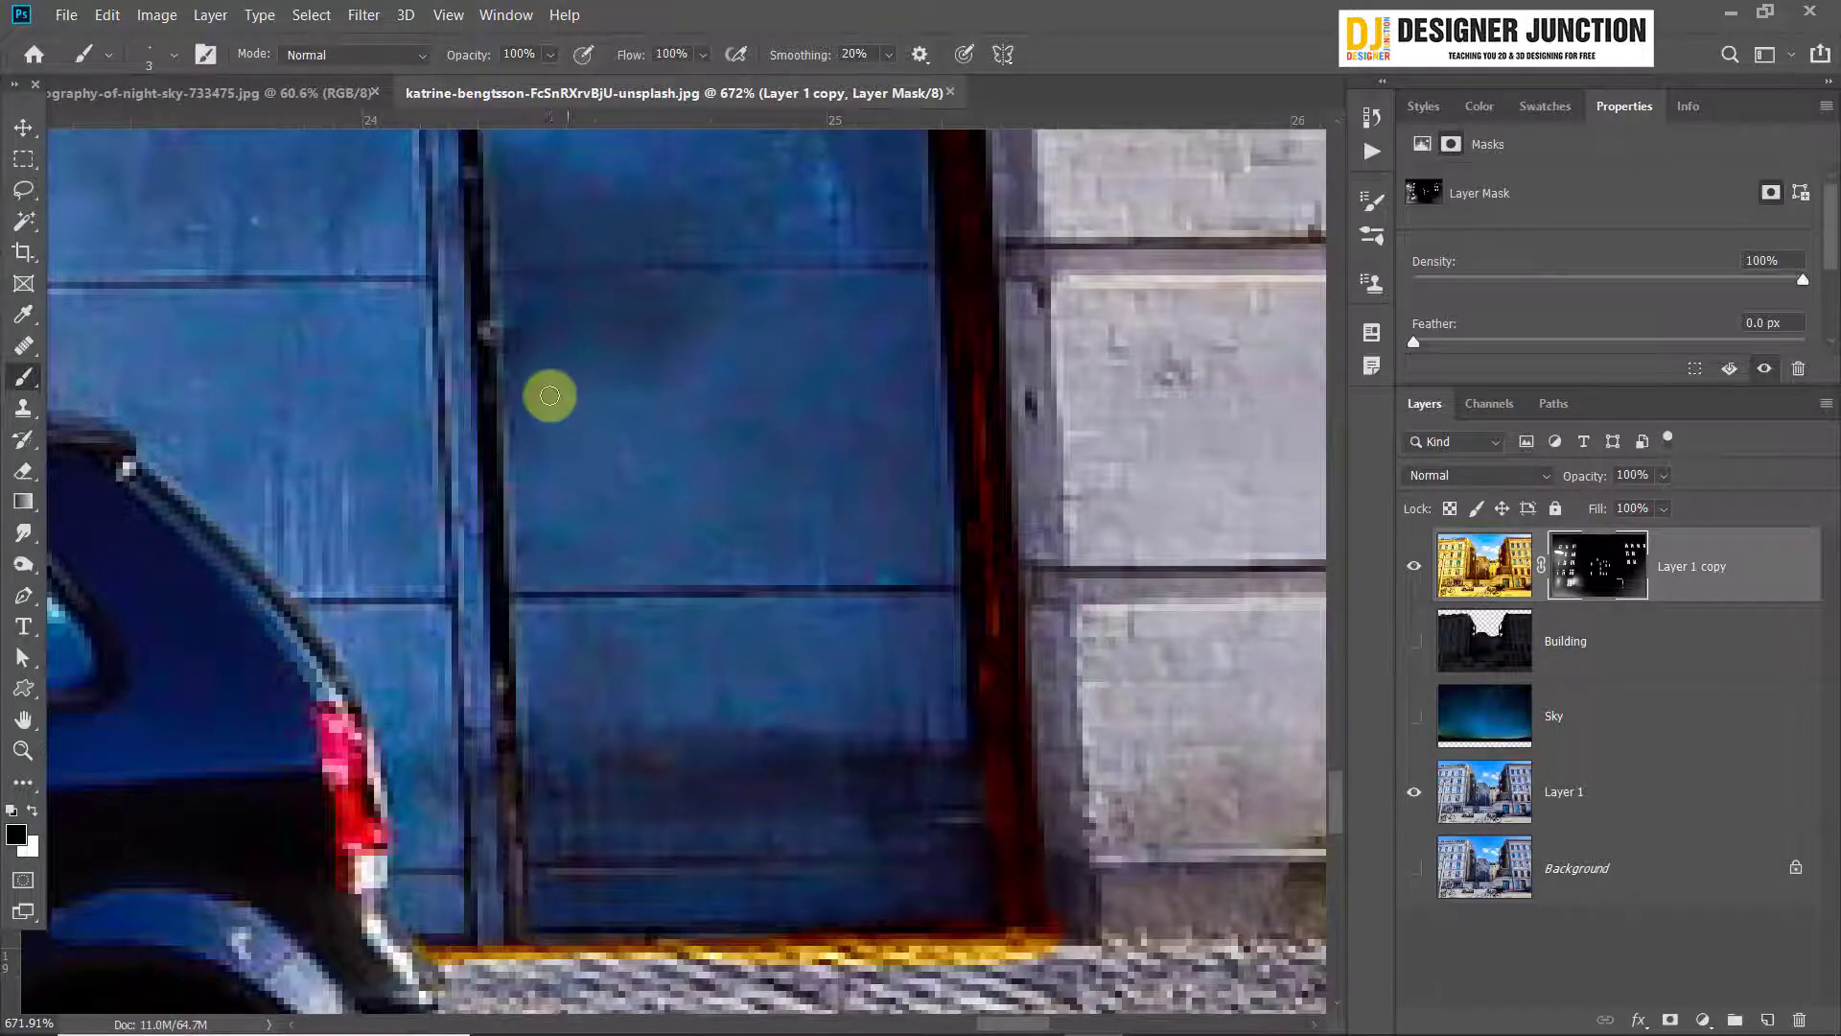
{"action": "left_click_drag", "start_coordinate": [550, 394], "coordinate": [645, 887]}
{"action": "left_click", "coordinate": [33, 811]}
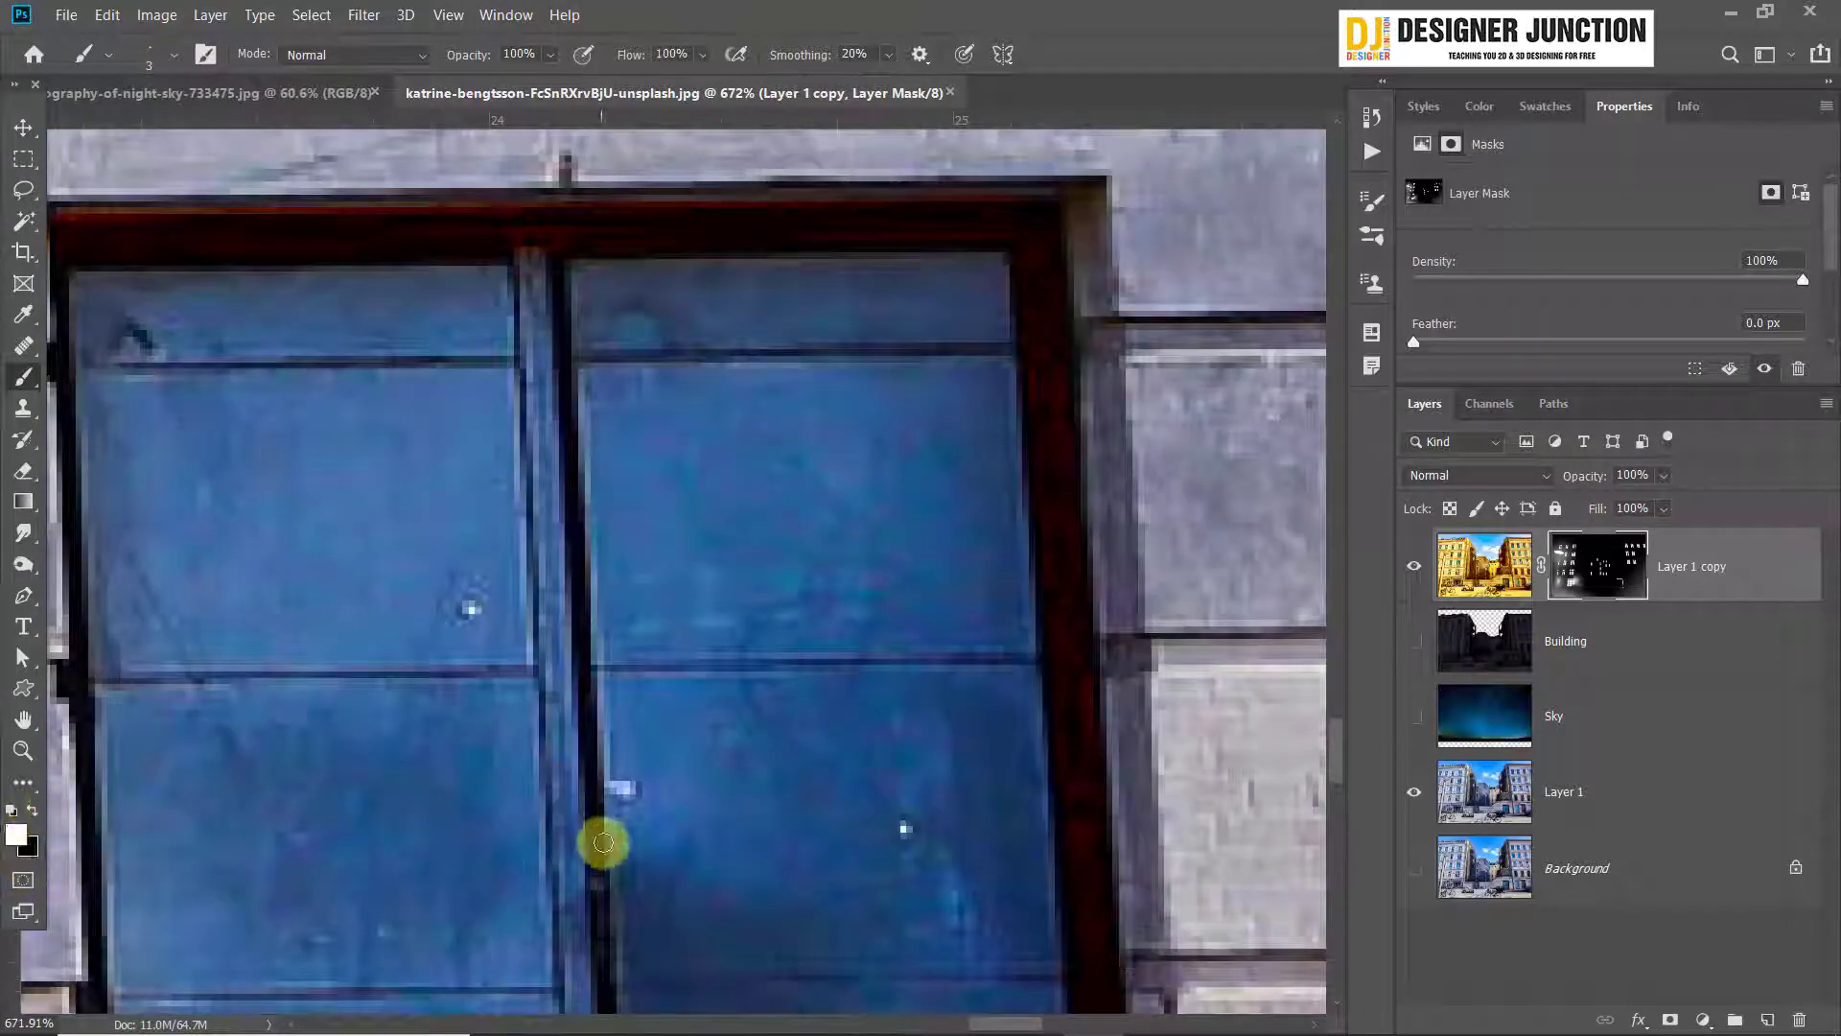
{"action": "left_click_drag", "start_coordinate": [580, 705], "coordinate": [553, 285]}
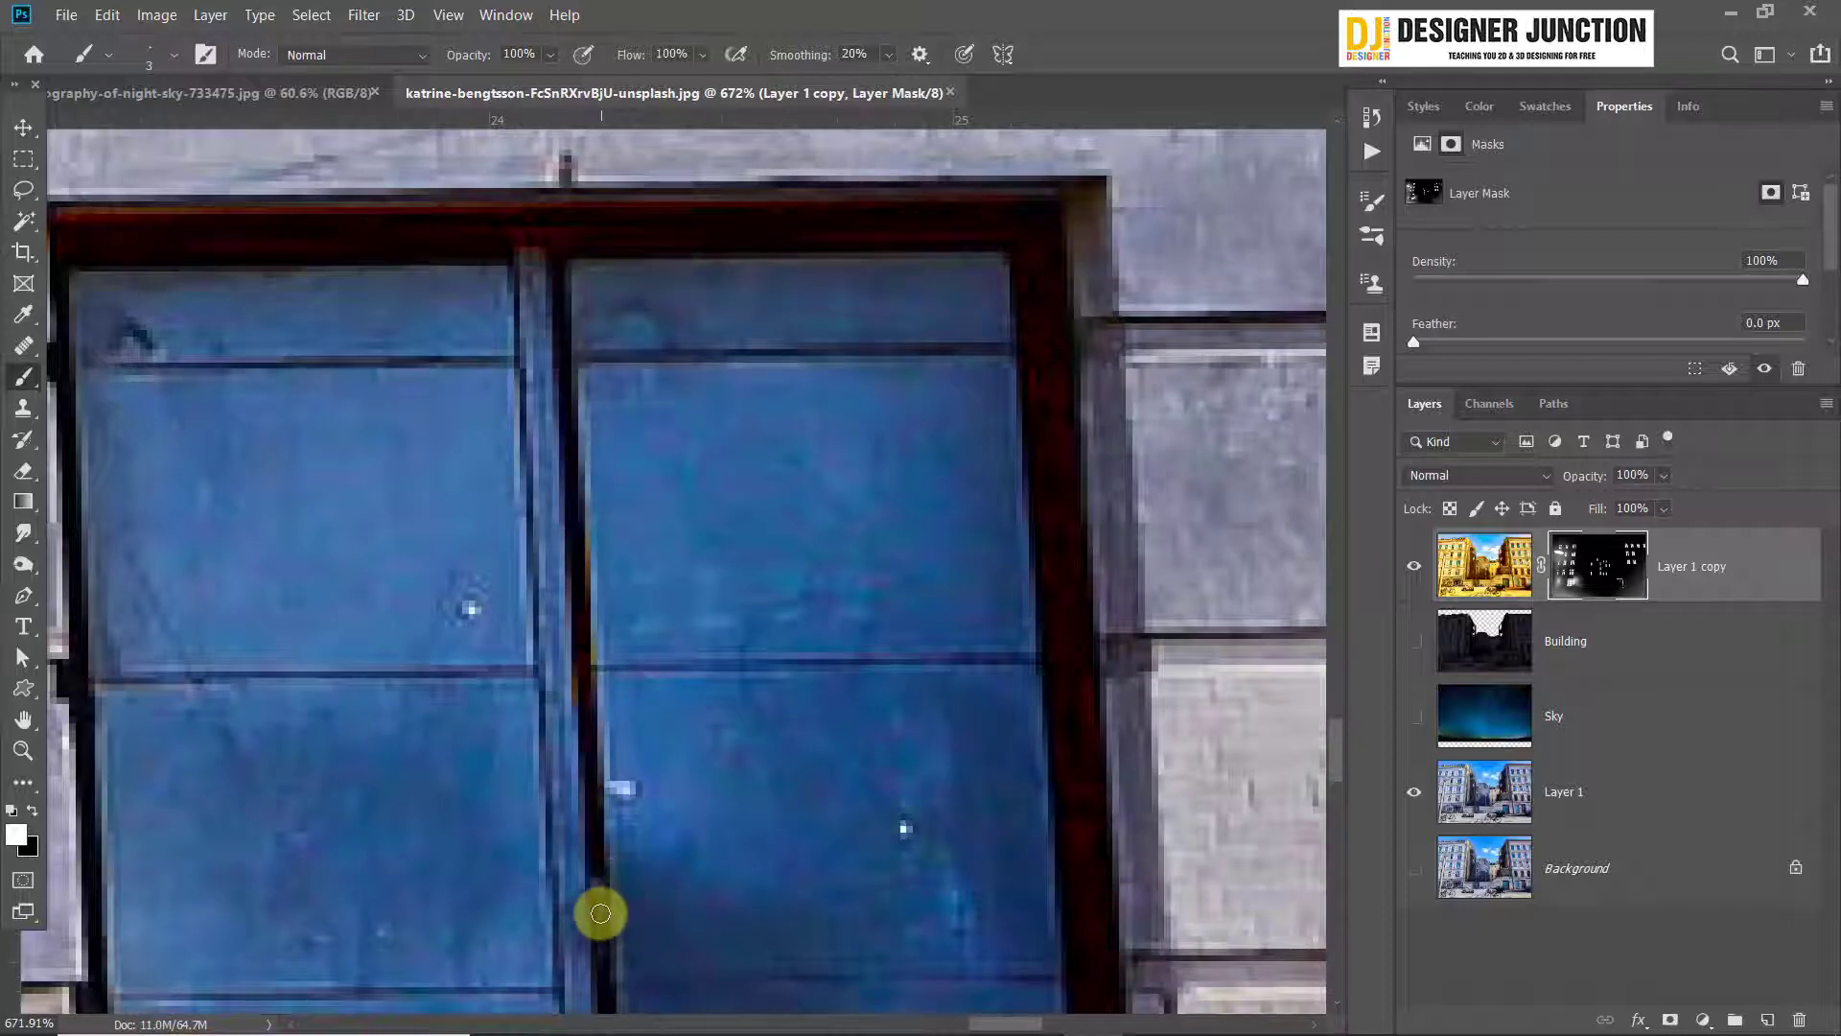
{"action": "left_click_drag", "start_coordinate": [711, 936], "coordinate": [664, 362]}
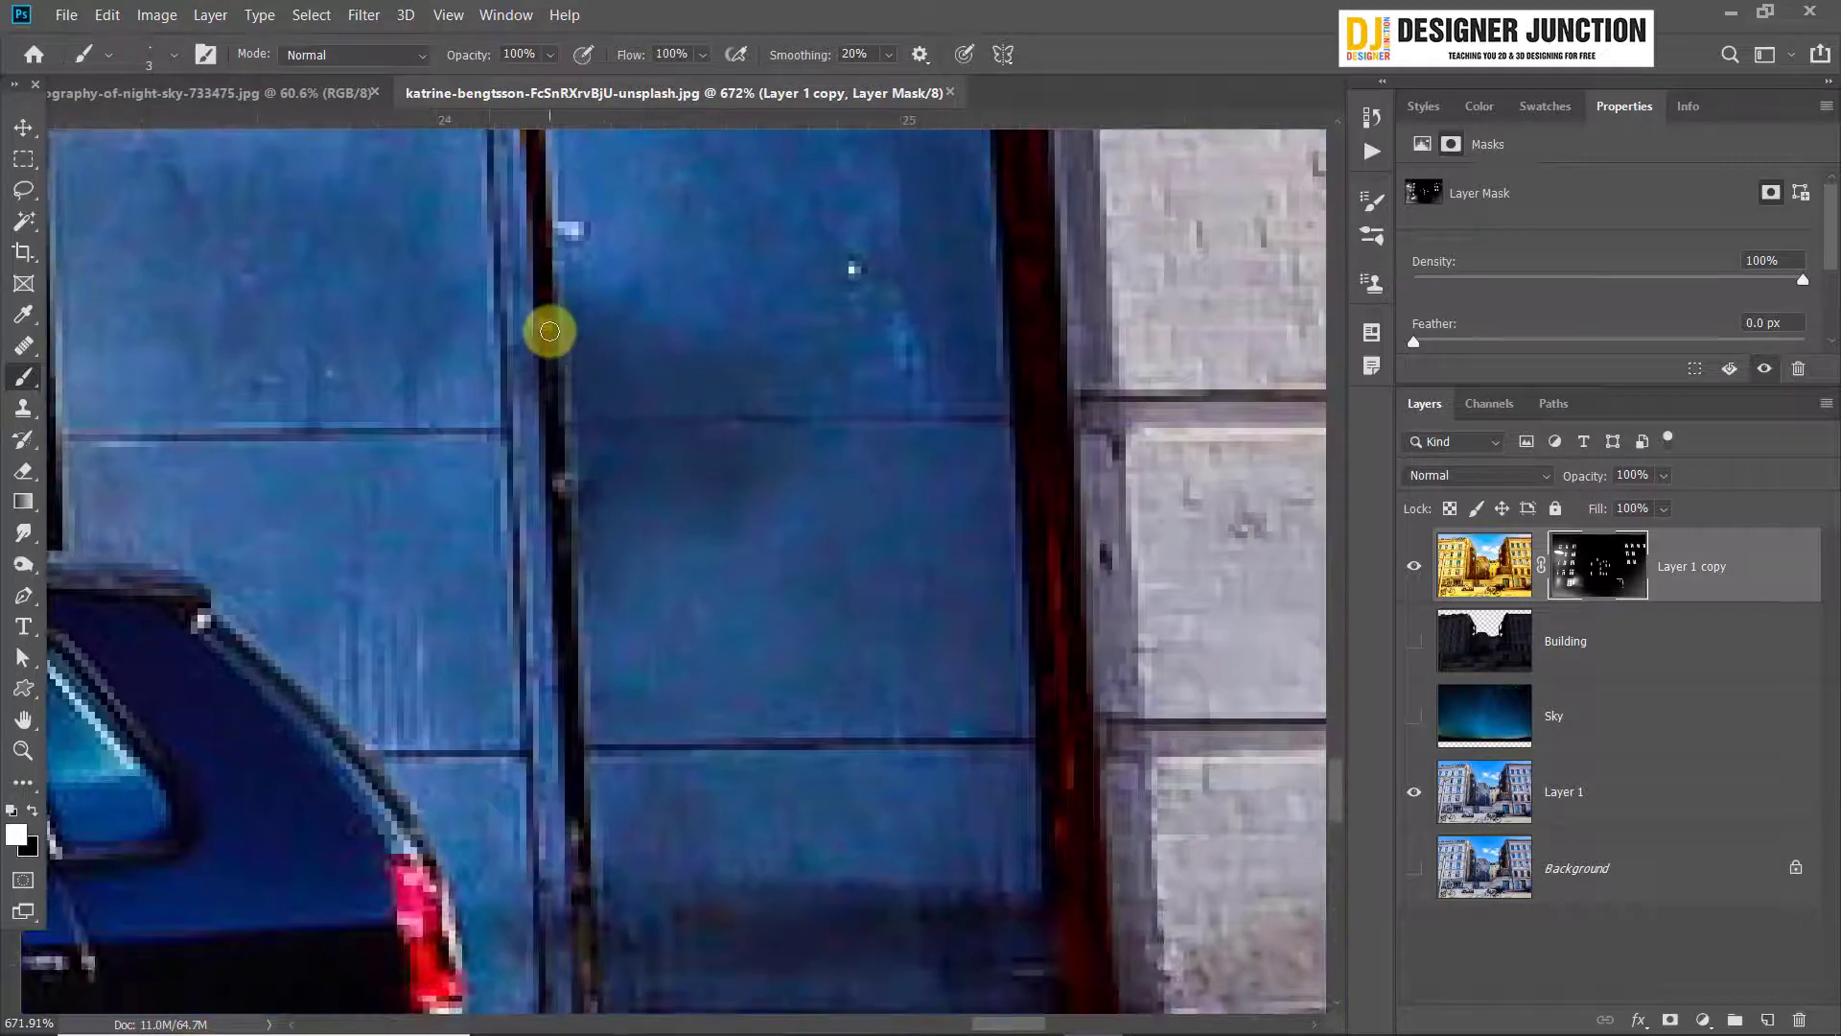
{"action": "left_click", "coordinate": [546, 321]}
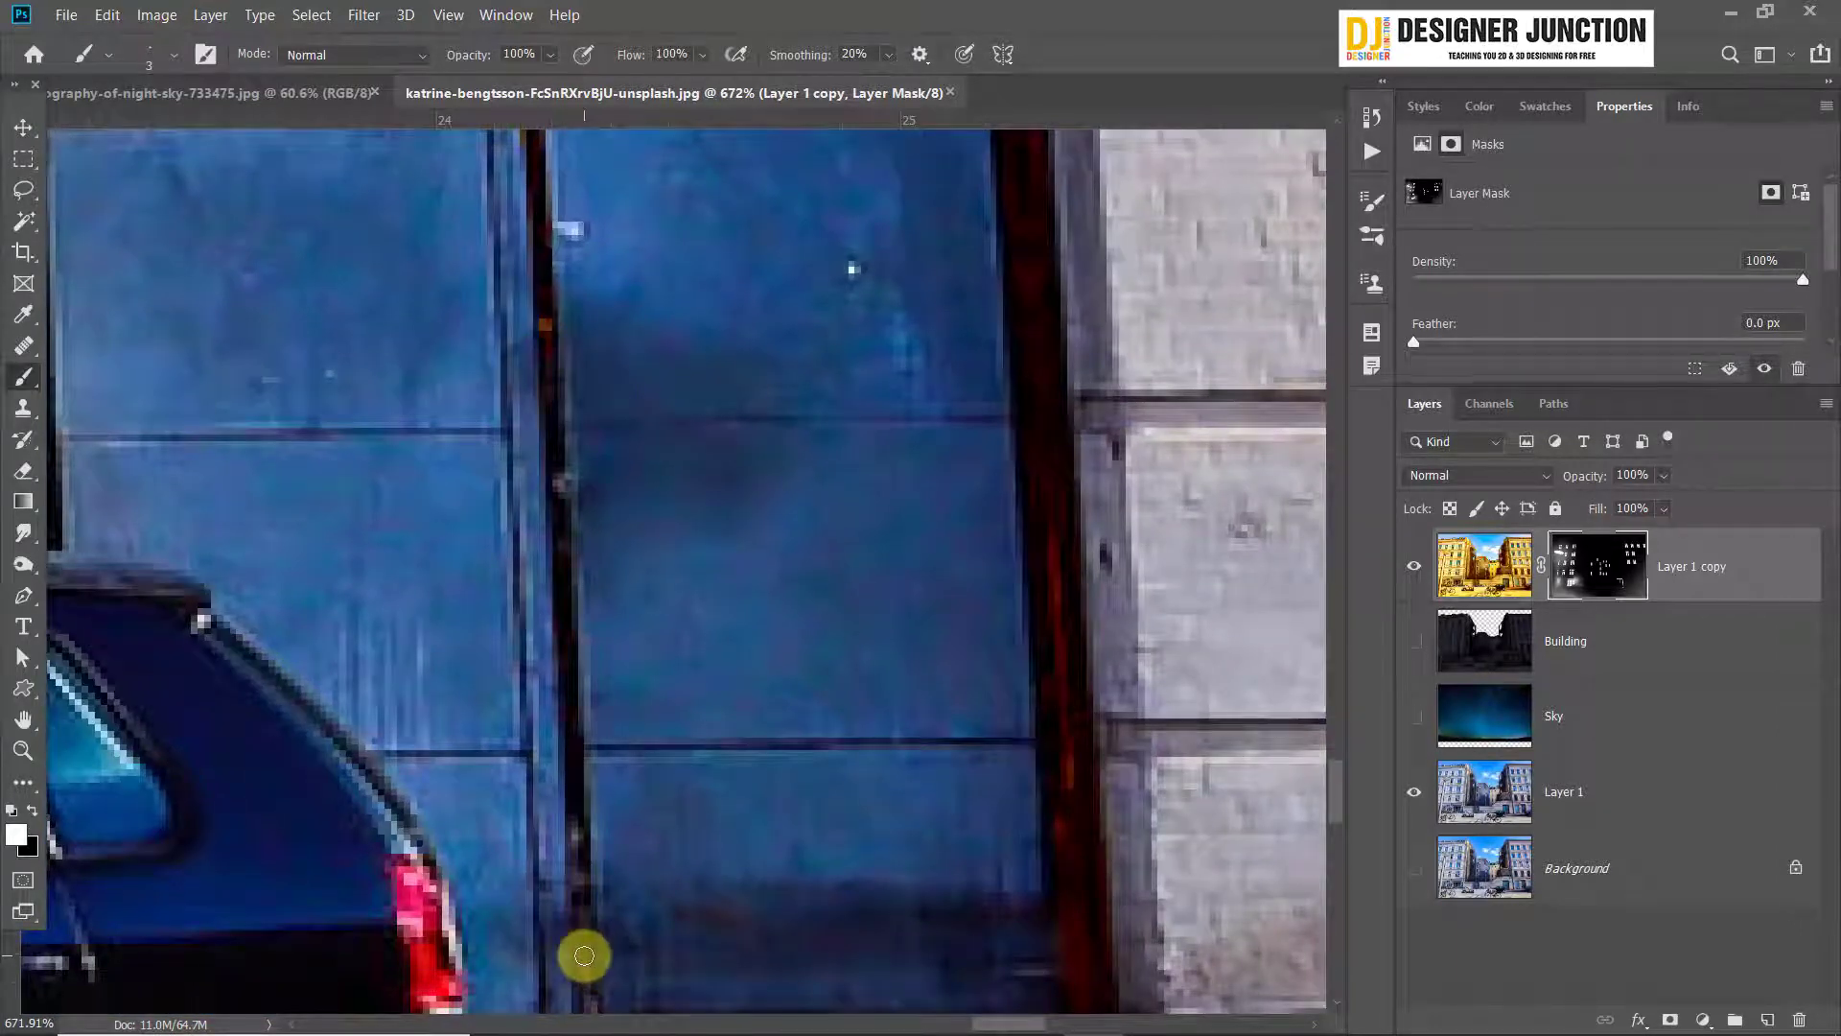
{"action": "left_click_drag", "start_coordinate": [700, 854], "coordinate": [600, 546]}
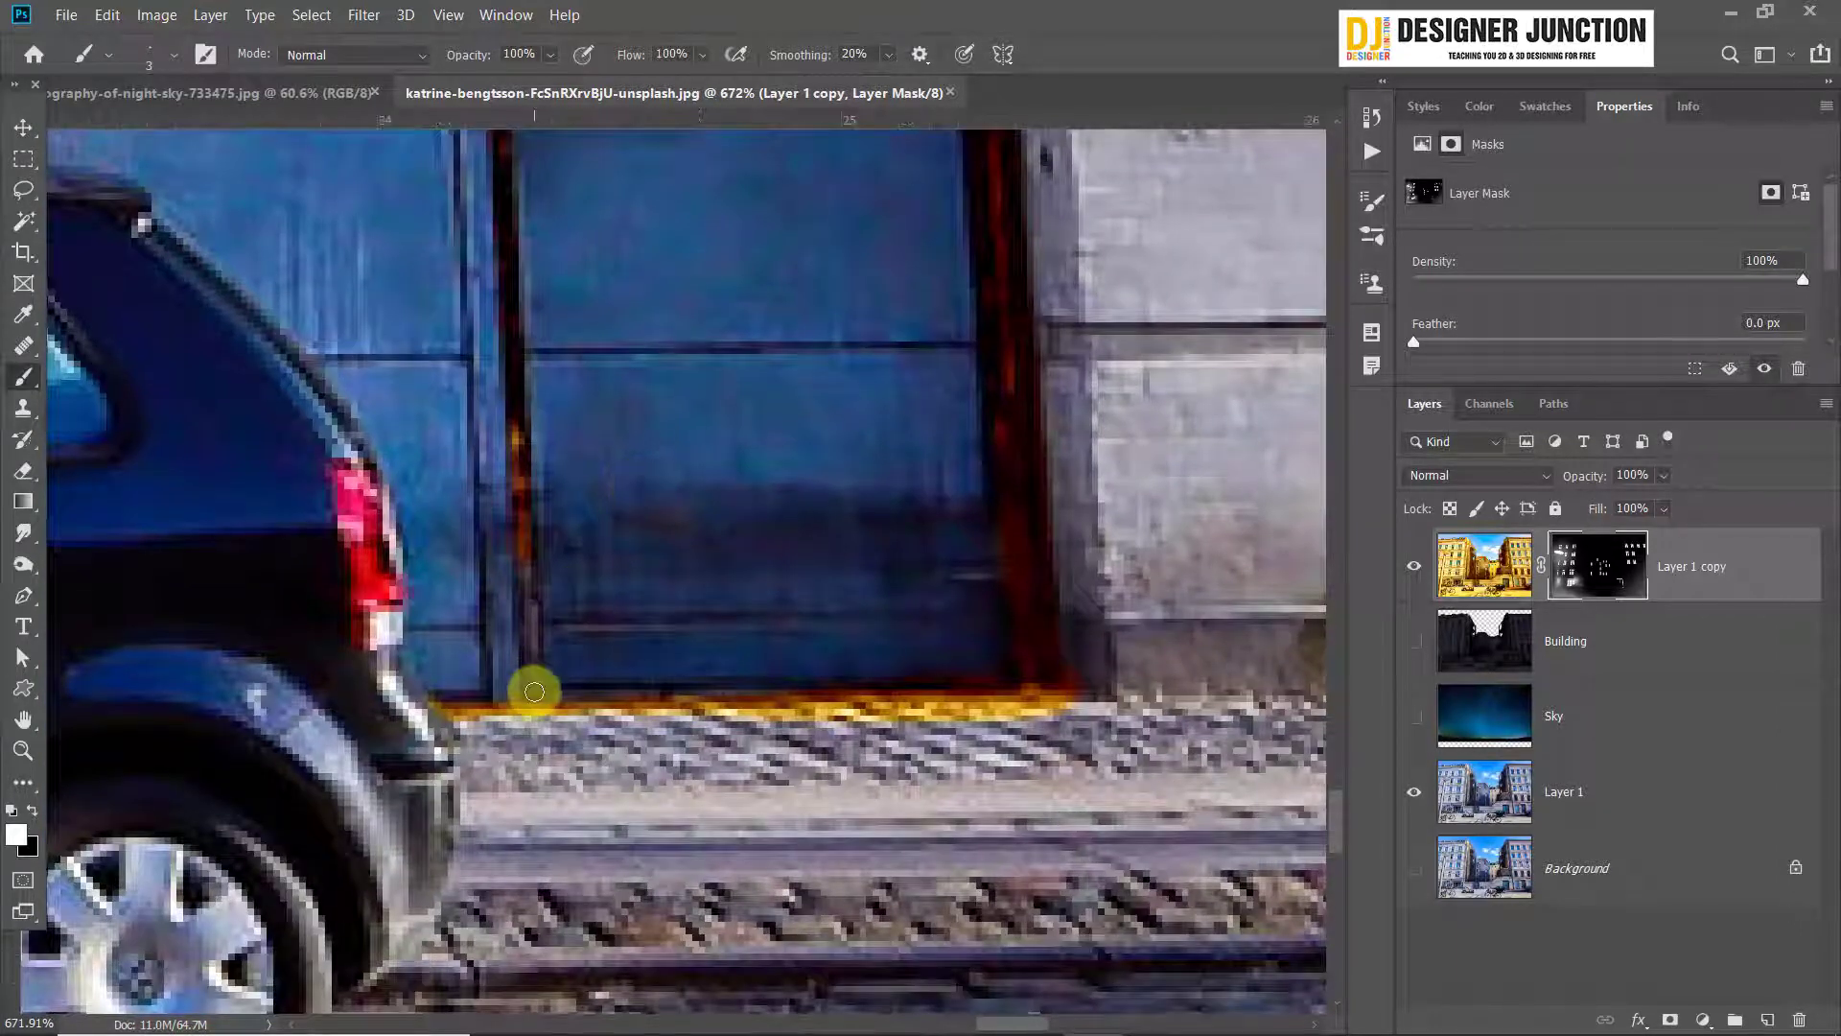
Brush light along the blue door's left frame edge with the 3 px brush, and enlarge the brush to 20 px
{"action": "scroll", "coordinate": [790, 624], "scroll_direction": "down", "scroll_amount": 7}
{"action": "scroll", "coordinate": [413, 398], "scroll_direction": "up", "scroll_amount": 3}
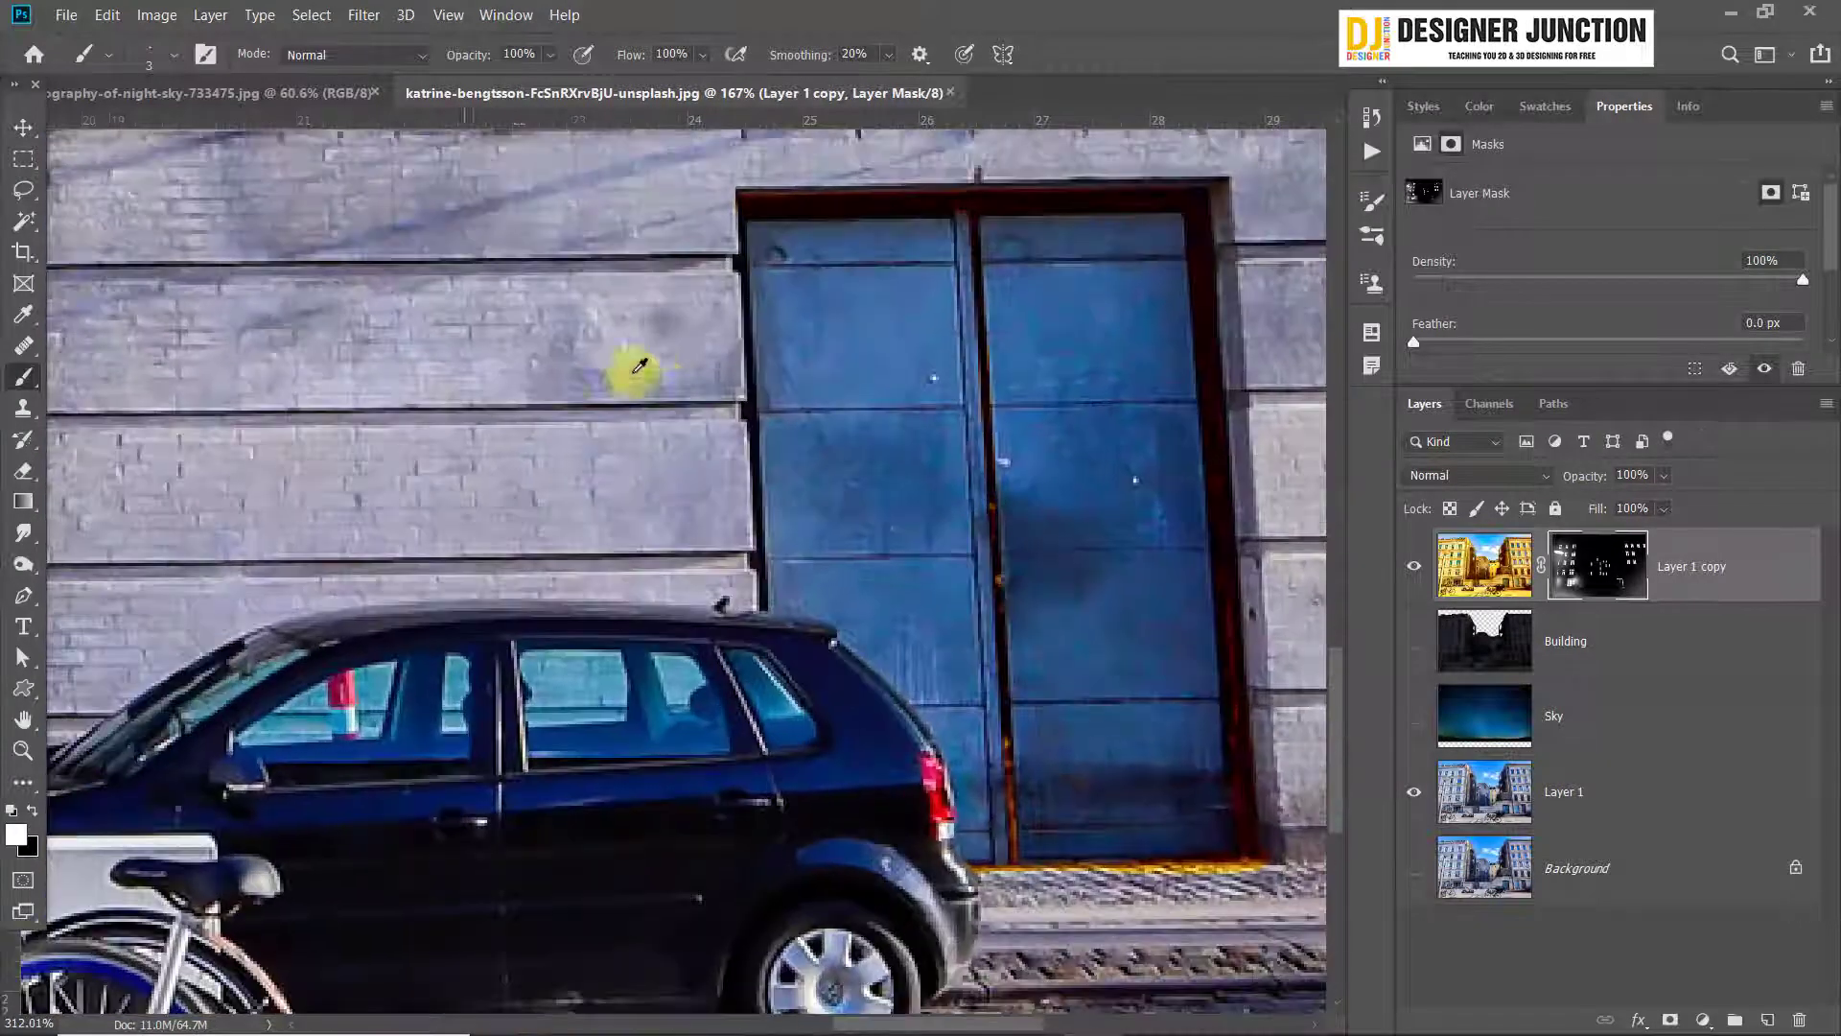
{"action": "scroll", "coordinate": [763, 217], "scroll_direction": "up", "scroll_amount": 2}
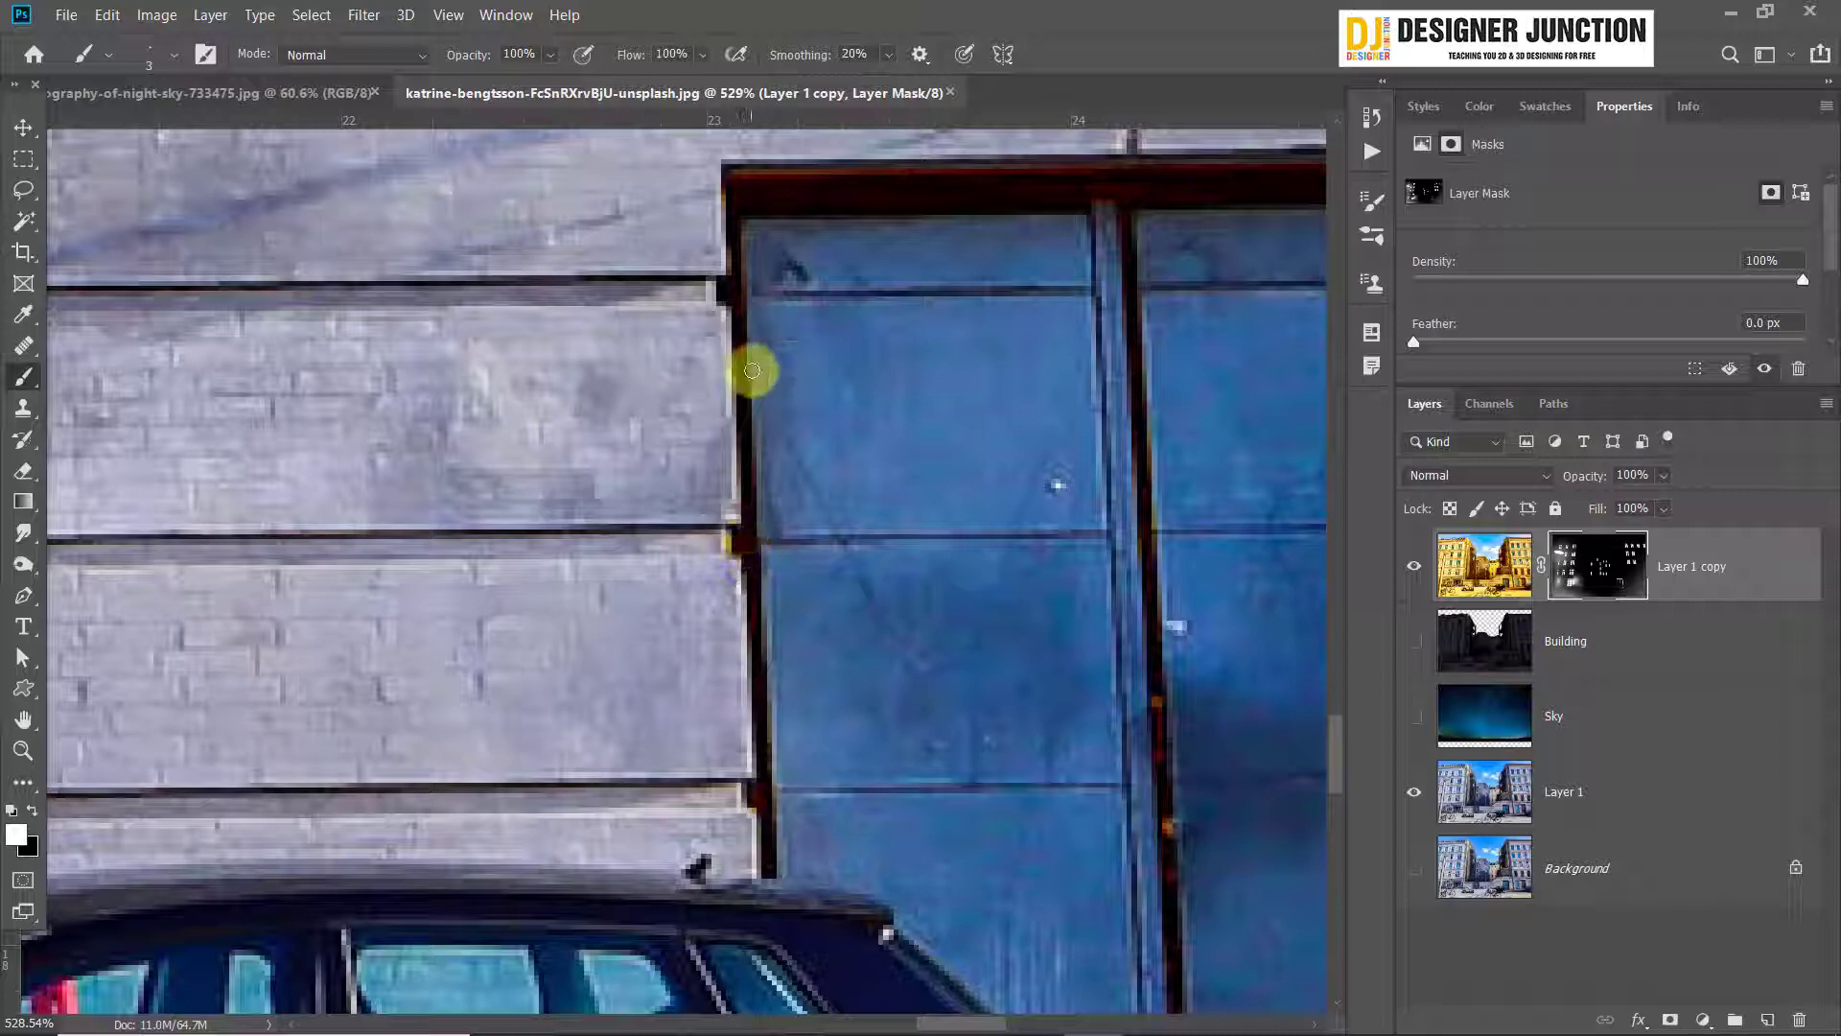
{"action": "key", "text": "bracketright"}
{"action": "key", "text": "bracketright"}
{"action": "key", "text": "bracketright"}
{"action": "key", "text": "bracketright"}
{"action": "key", "text": "bracketright"}
{"action": "key", "text": "bracketright"}
{"action": "key", "text": "bracketright"}
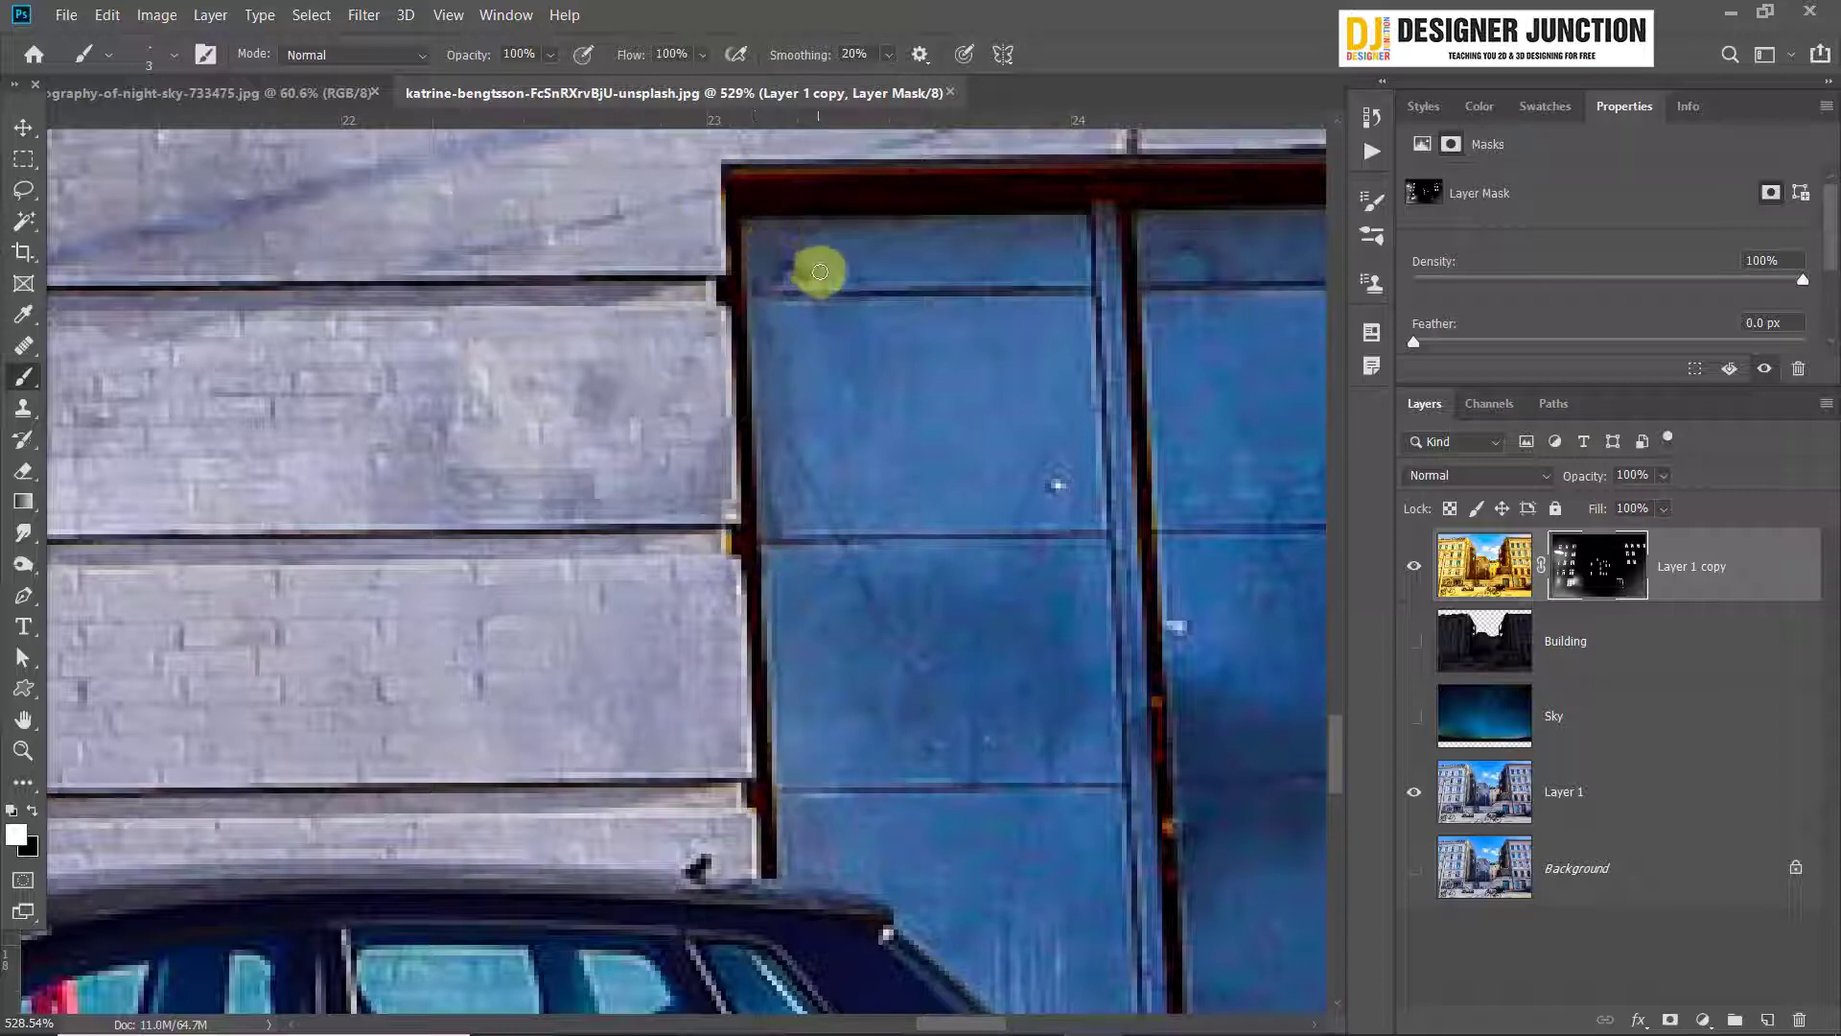
{"action": "key", "text": "bracketright"}
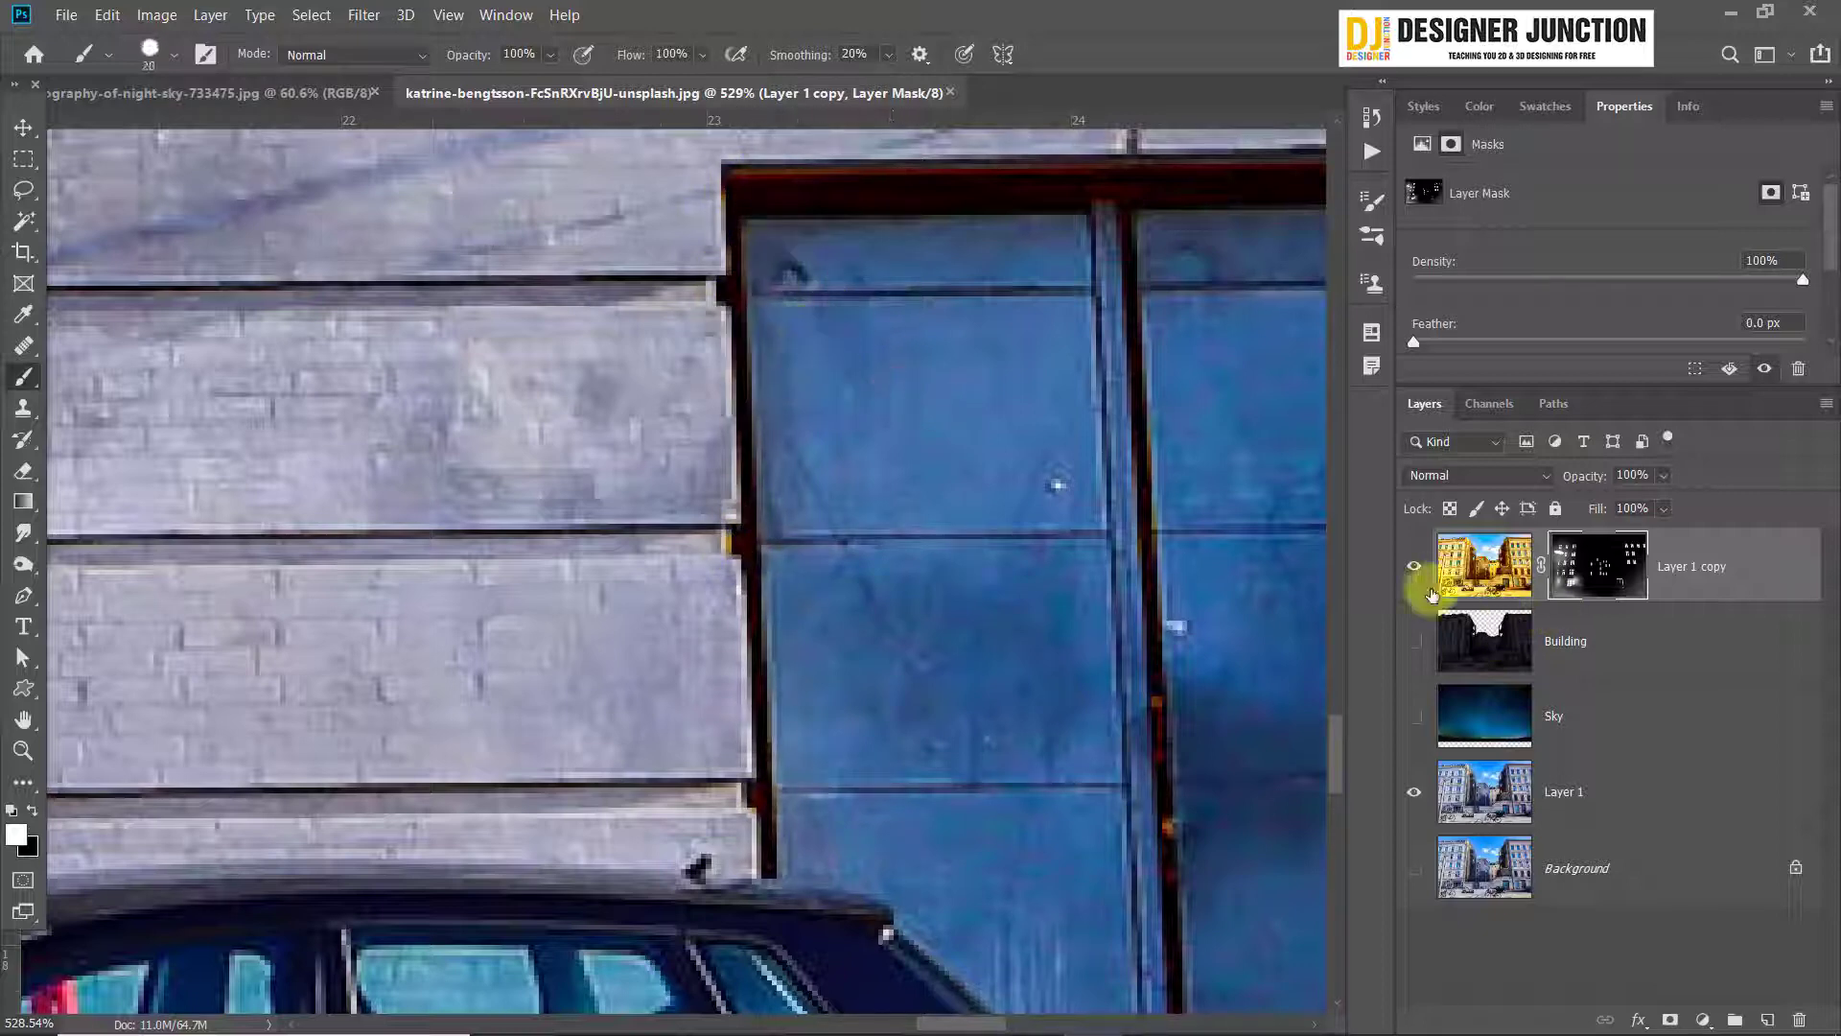
Hide Layer 1, show the Sky and Building layers, and undo a brush dab made on the wall beside the door
{"action": "left_click", "coordinate": [1413, 791]}
{"action": "left_click", "coordinate": [1414, 716]}
{"action": "left_click", "coordinate": [1414, 641]}
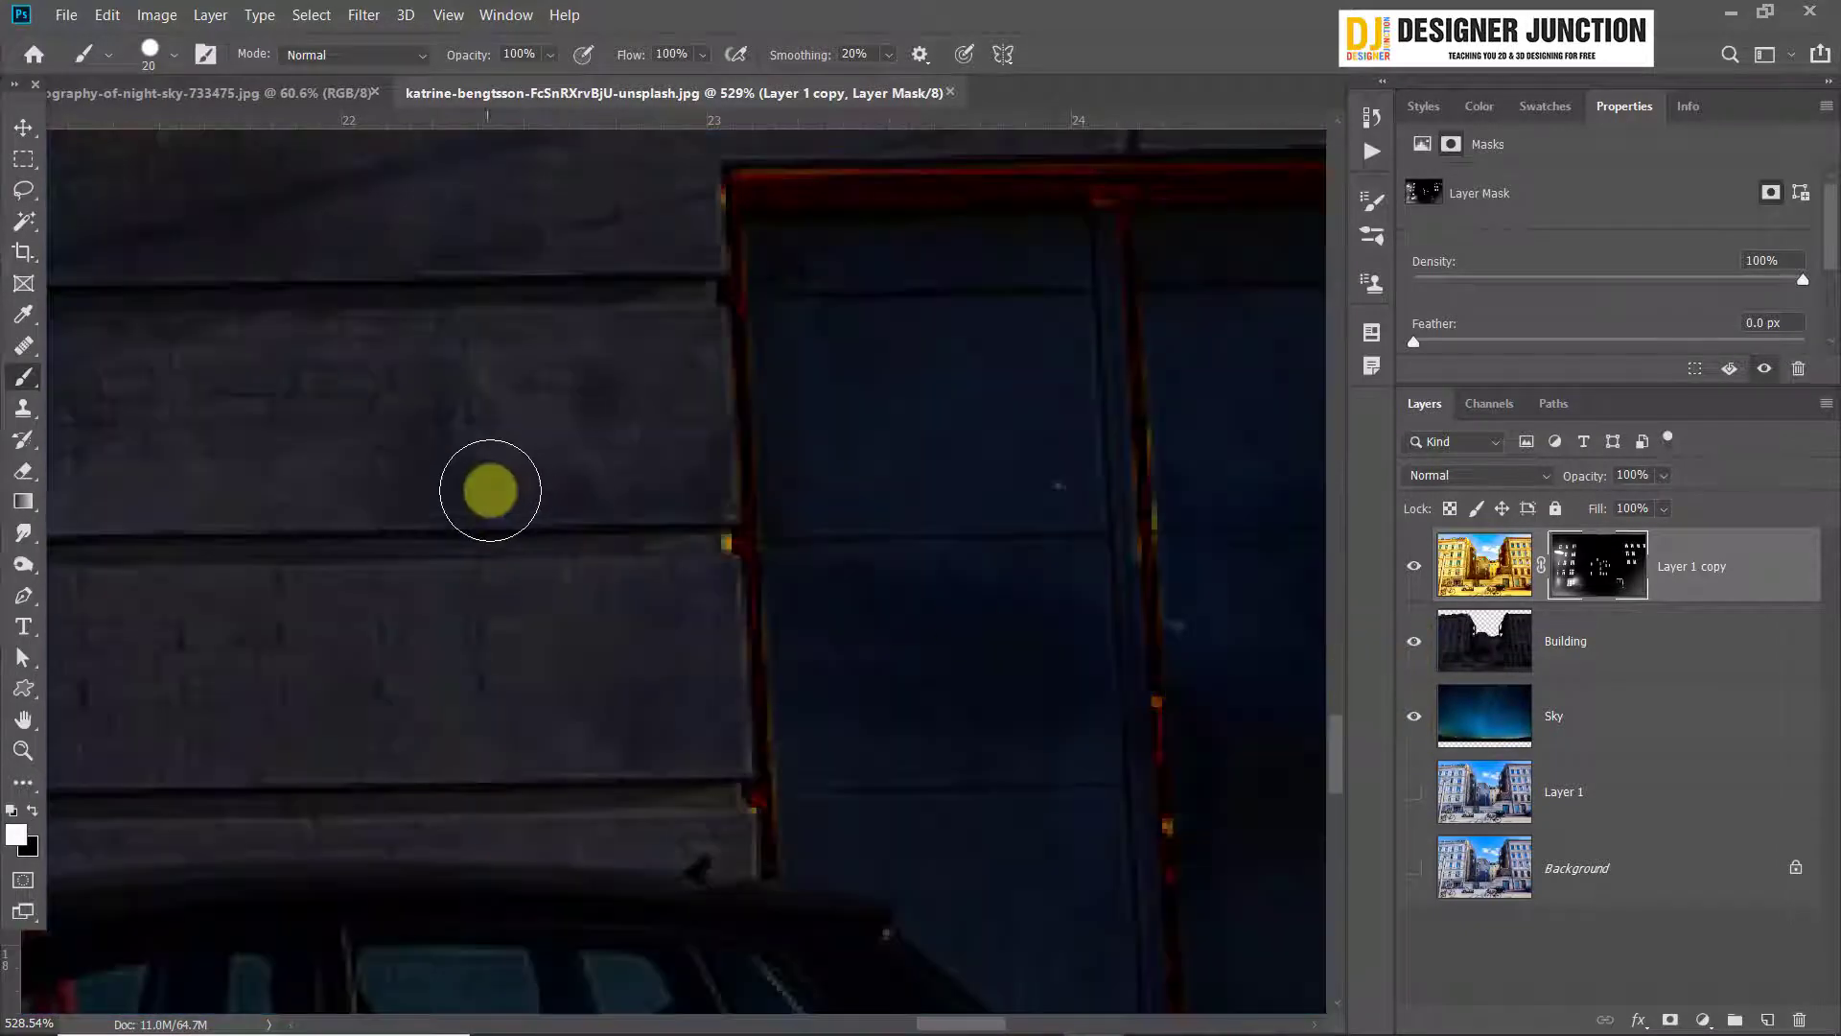
{"action": "left_click", "coordinate": [494, 491]}
{"action": "key", "text": "ctrl+z"}
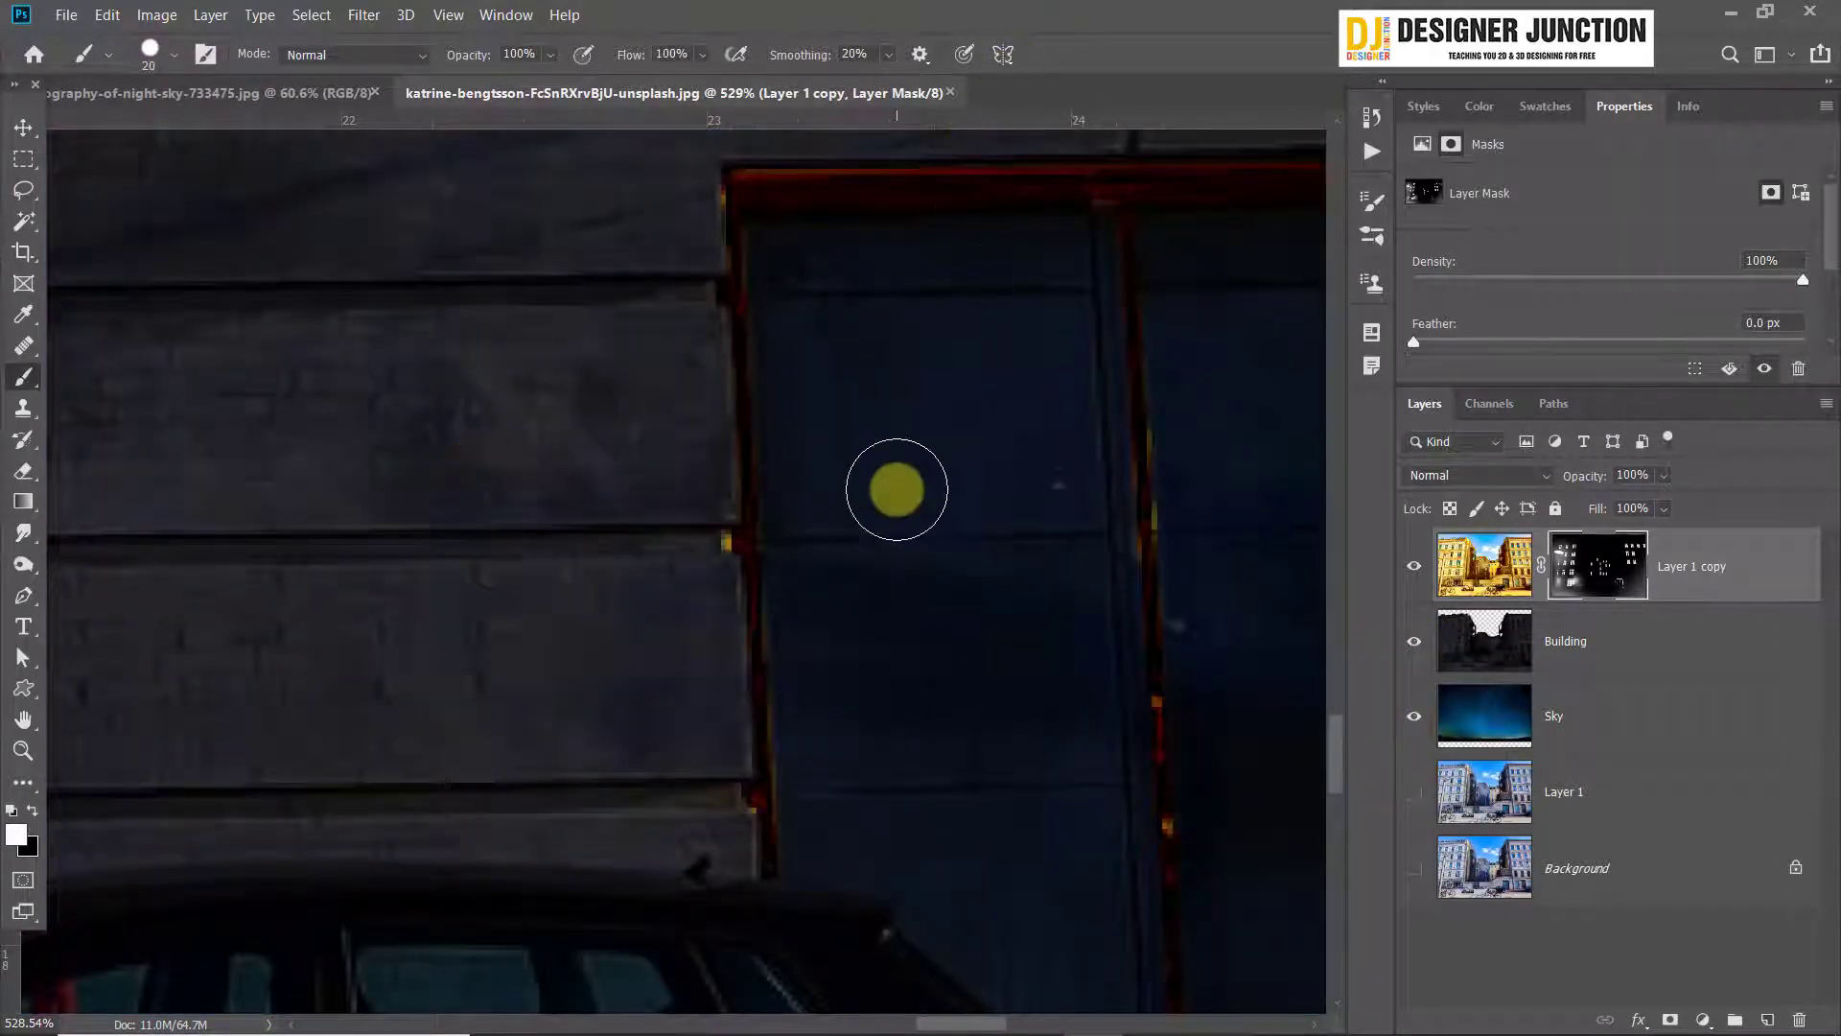
Start a pen path at the car's rear bumper, running along the blue door's threshold and the base of the adjoining wall
{"action": "scroll", "coordinate": [945, 508], "scroll_direction": "down", "scroll_amount": 11}
{"action": "scroll", "coordinate": [1074, 726], "scroll_direction": "up", "scroll_amount": 6}
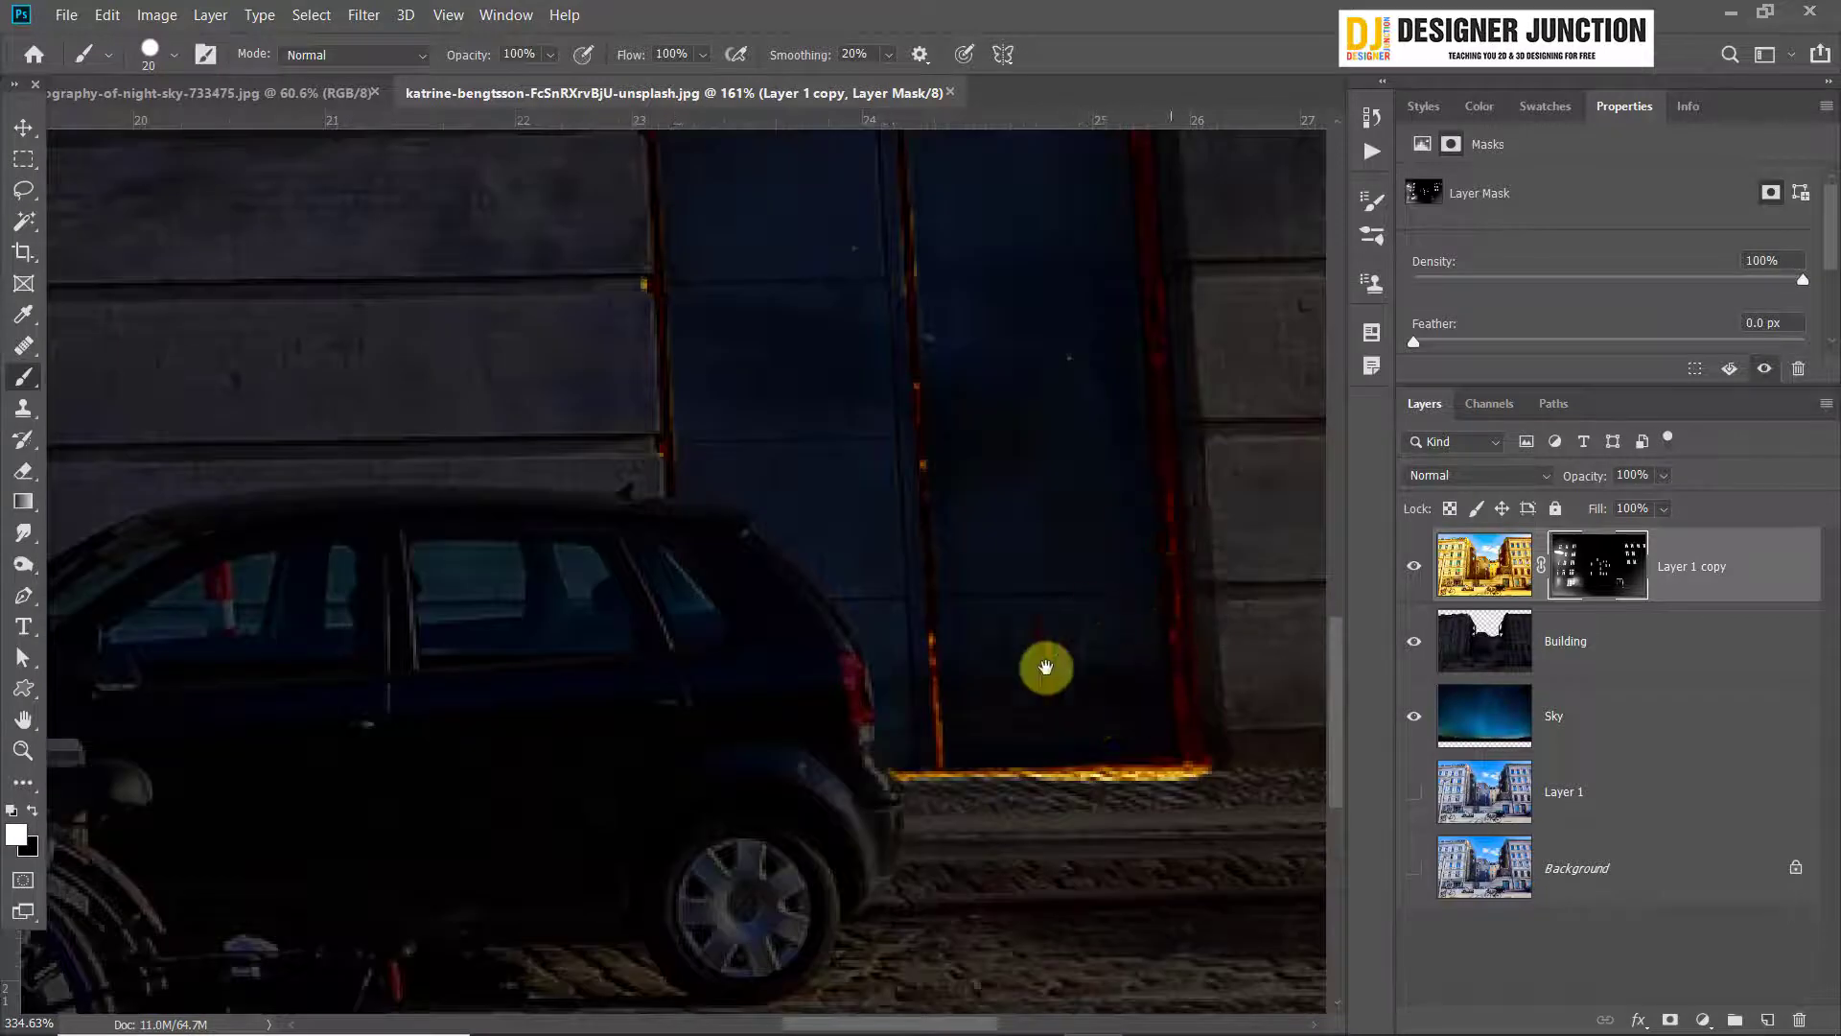
{"action": "scroll", "coordinate": [1074, 940], "scroll_direction": "up", "scroll_amount": 3}
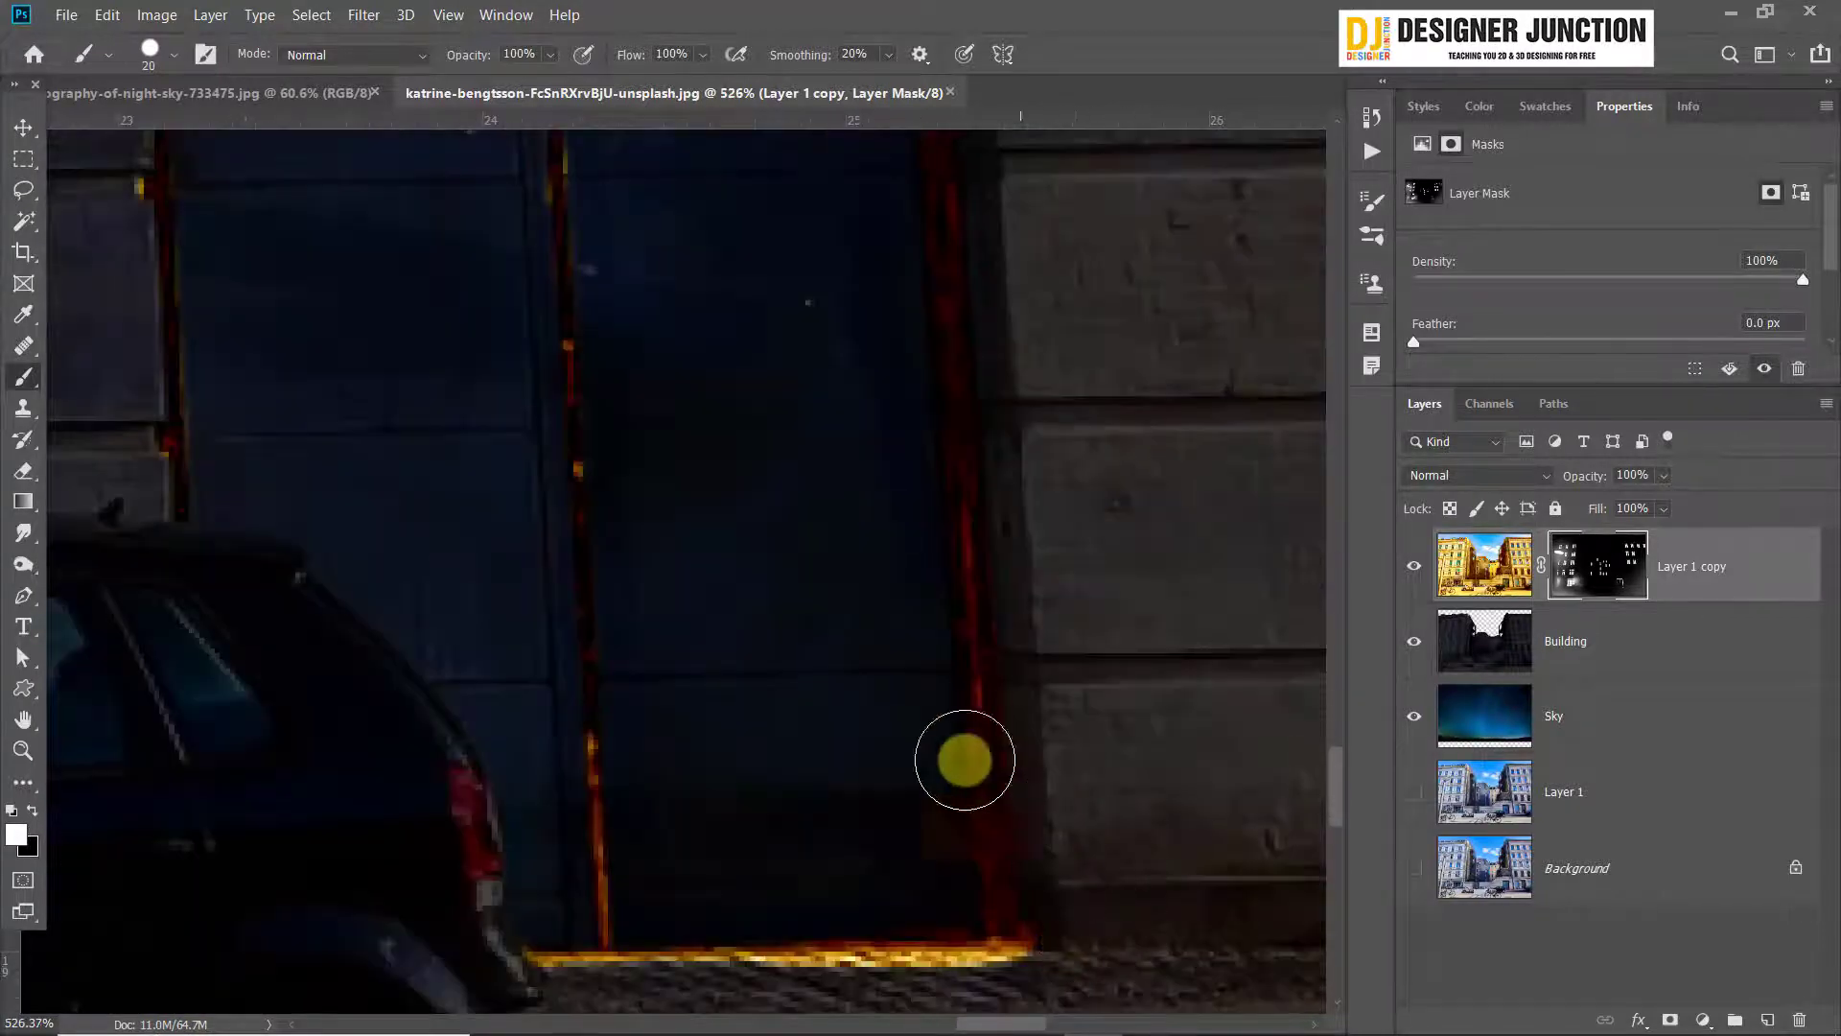
{"action": "scroll", "coordinate": [863, 834], "scroll_direction": "down", "scroll_amount": 5}
{"action": "left_click_drag", "start_coordinate": [1131, 715], "coordinate": [1003, 501]}
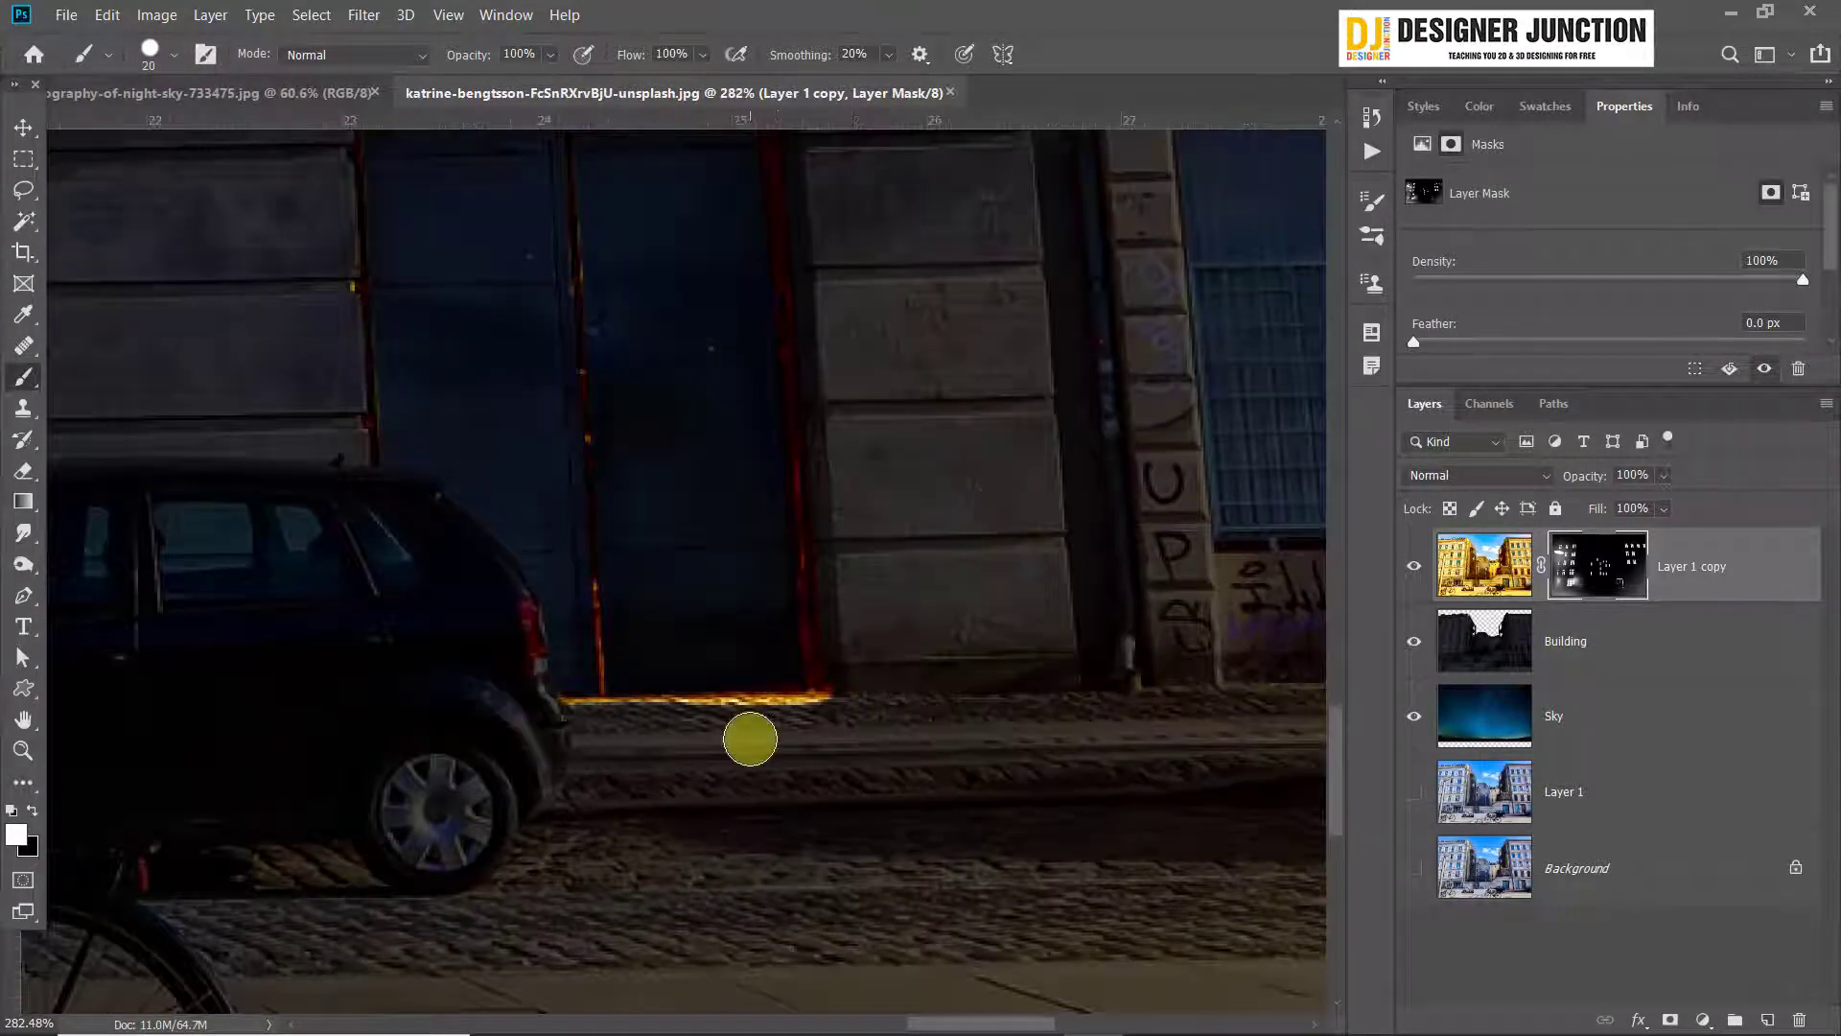
{"action": "scroll", "coordinate": [777, 788], "scroll_direction": "up", "scroll_amount": 1}
{"action": "left_click_drag", "start_coordinate": [777, 788], "coordinate": [647, 545]}
{"action": "left_click", "coordinate": [26, 593]}
{"action": "scroll", "coordinate": [516, 571], "scroll_direction": "up", "scroll_amount": 4}
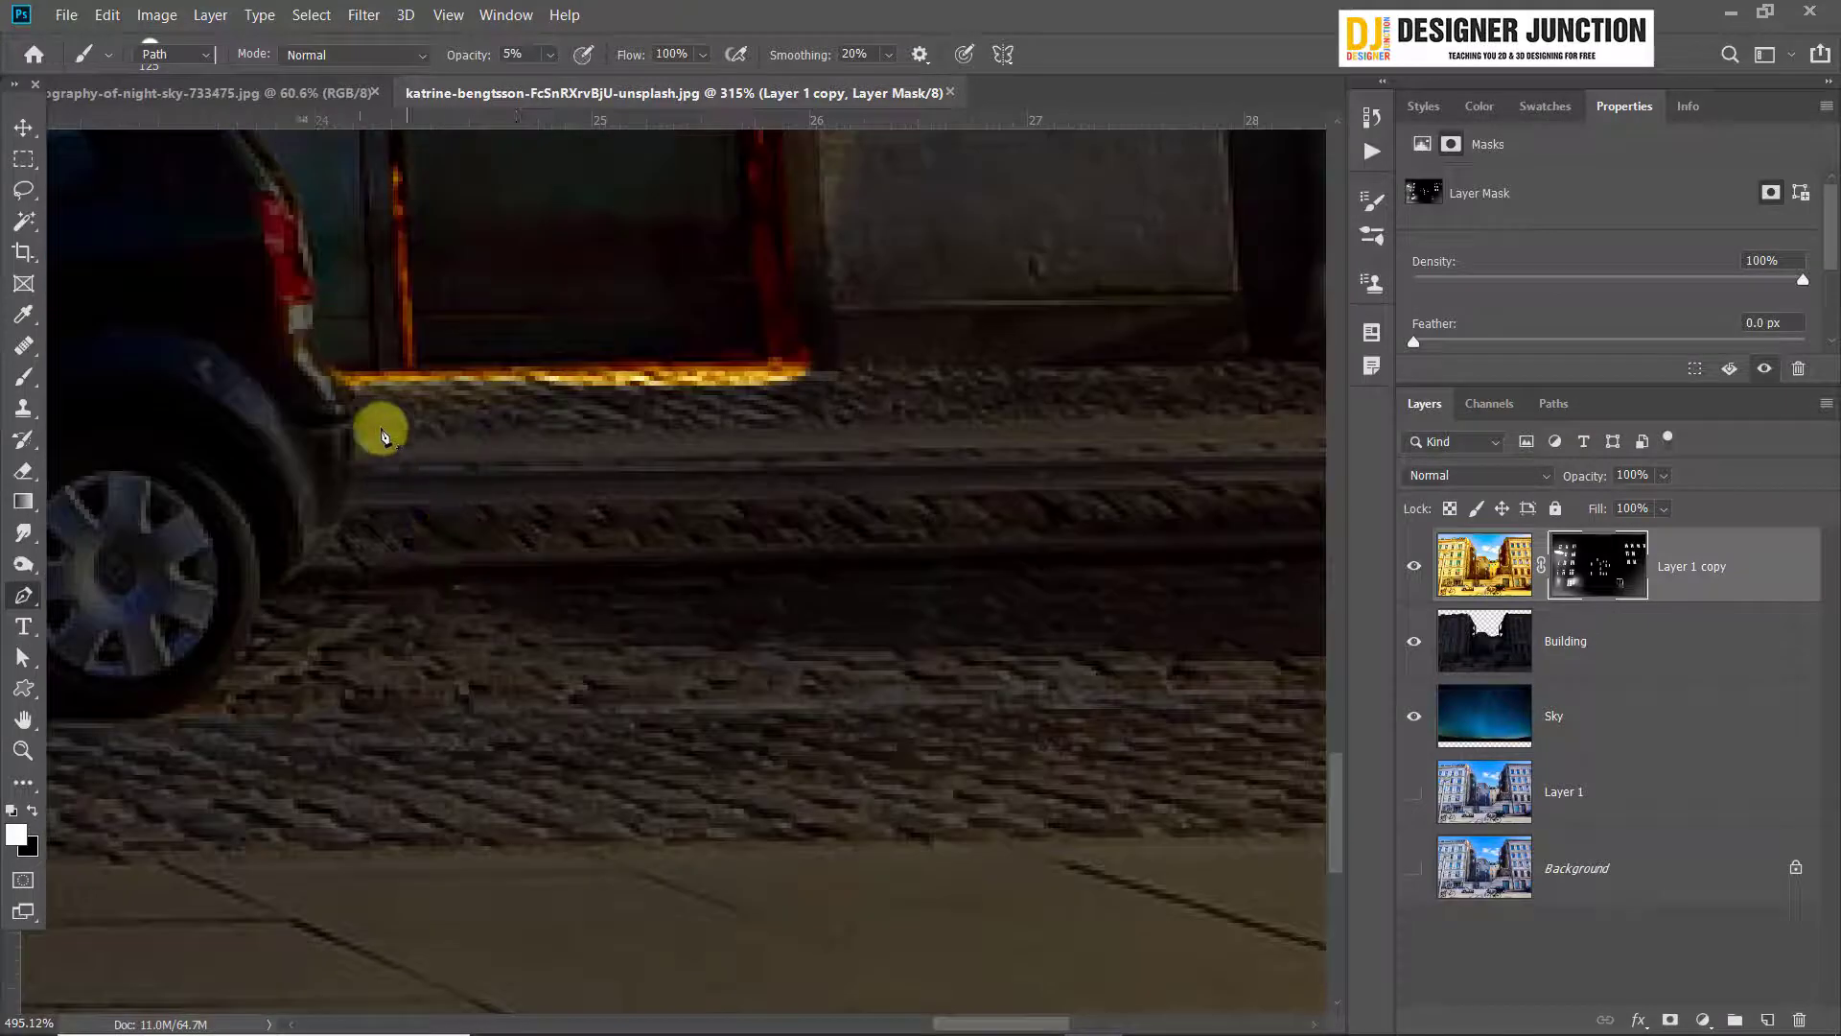
{"action": "left_click", "coordinate": [329, 381]}
{"action": "left_click", "coordinate": [765, 372]}
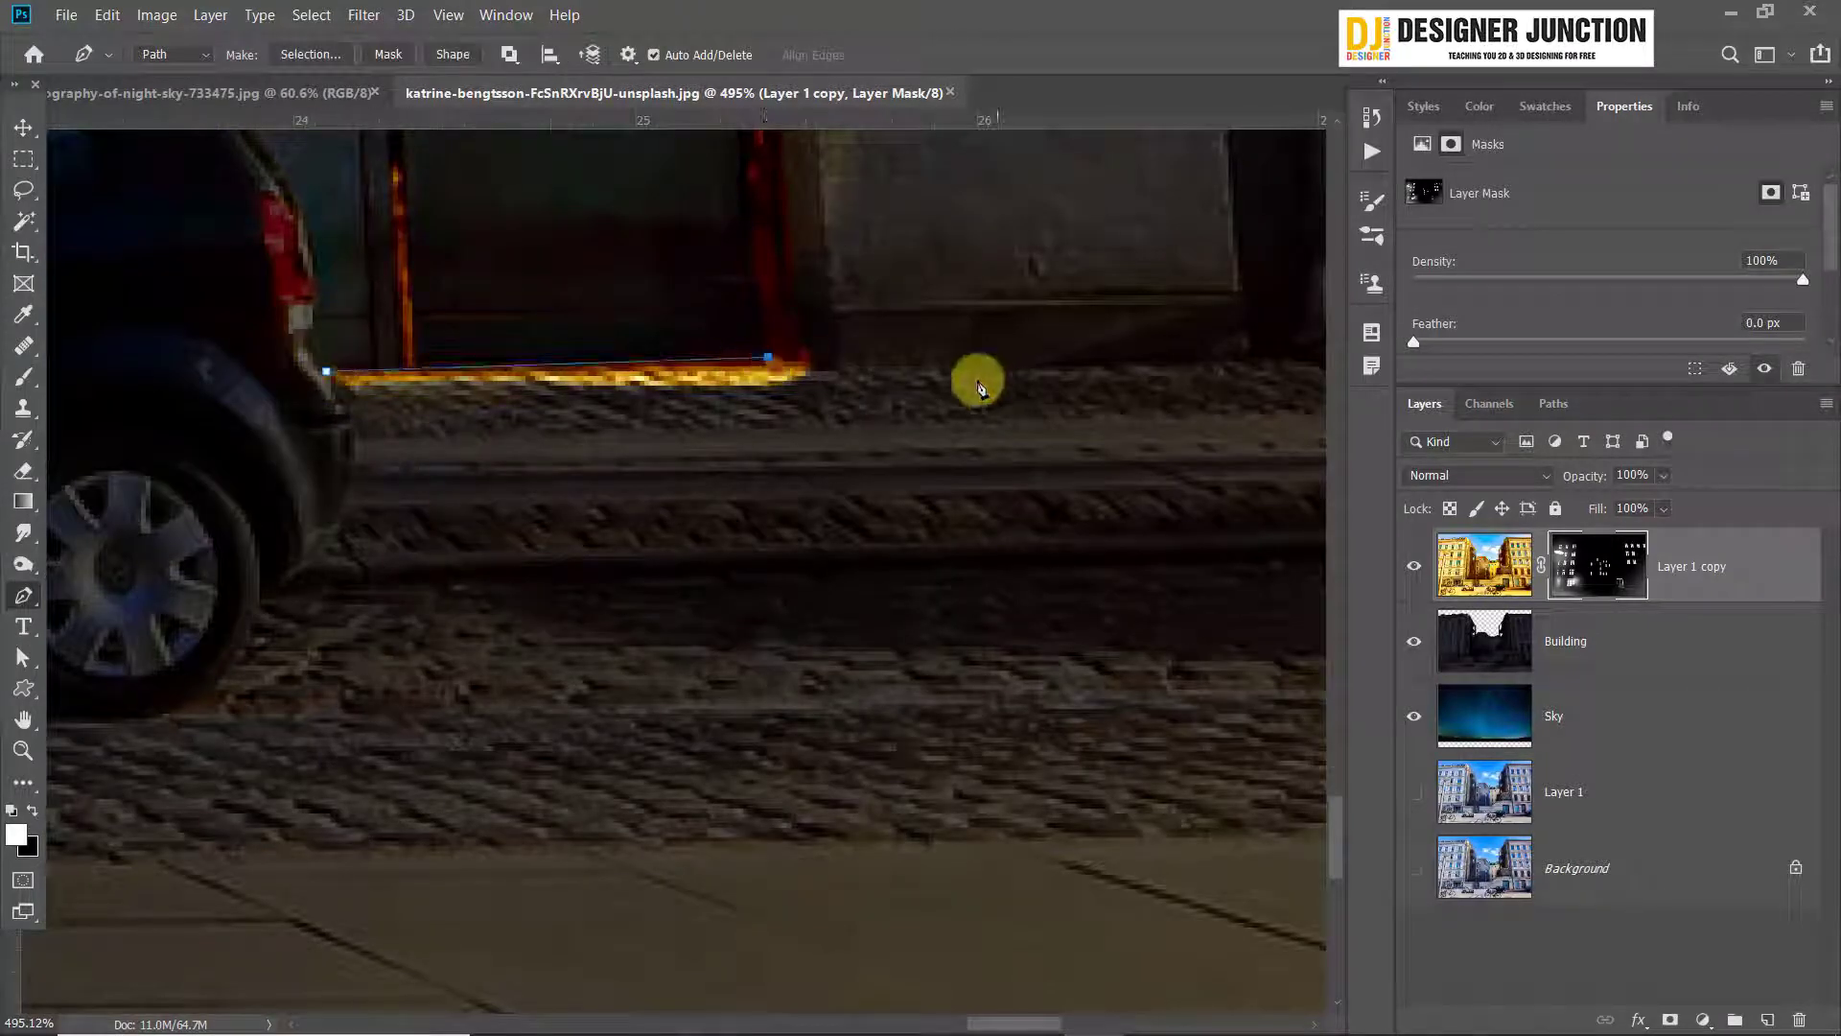
{"action": "left_click", "coordinate": [808, 372]}
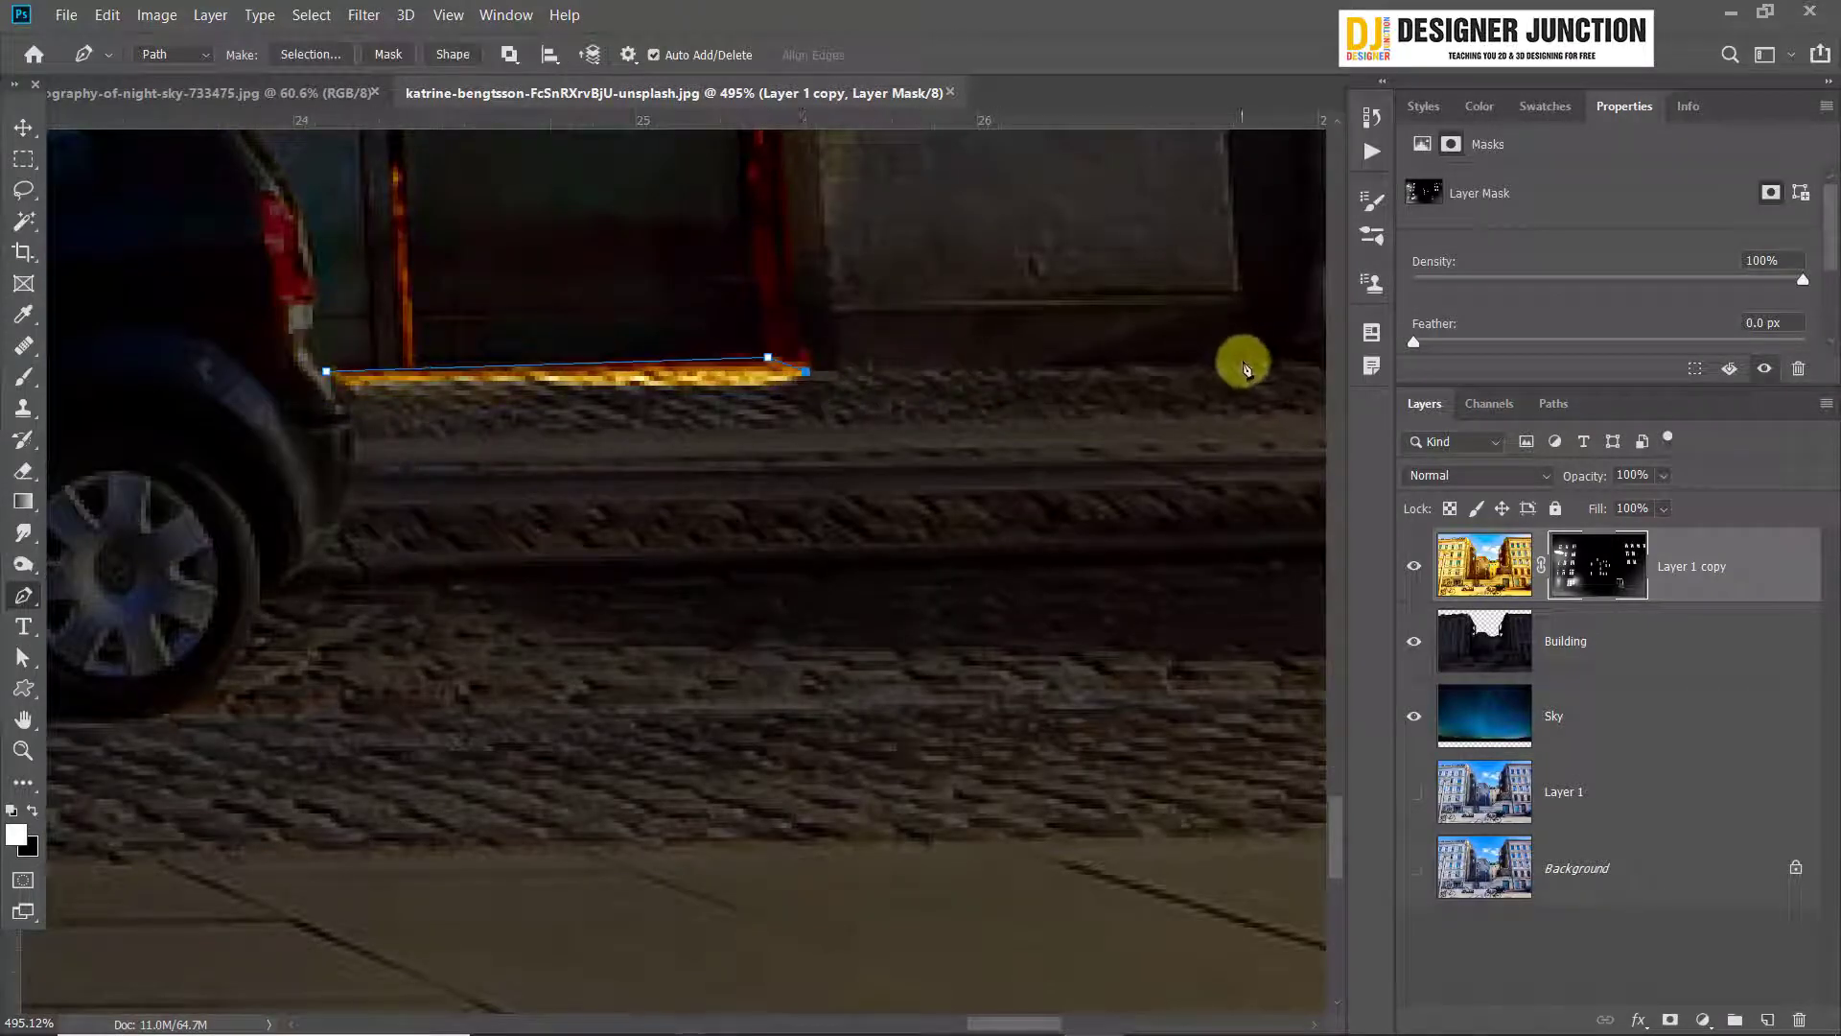
{"action": "left_click", "coordinate": [1244, 367]}
{"action": "scroll", "coordinate": [1233, 555], "scroll_direction": "down", "scroll_amount": 3}
{"action": "scroll", "coordinate": [1165, 527], "scroll_direction": "up", "scroll_amount": 1}
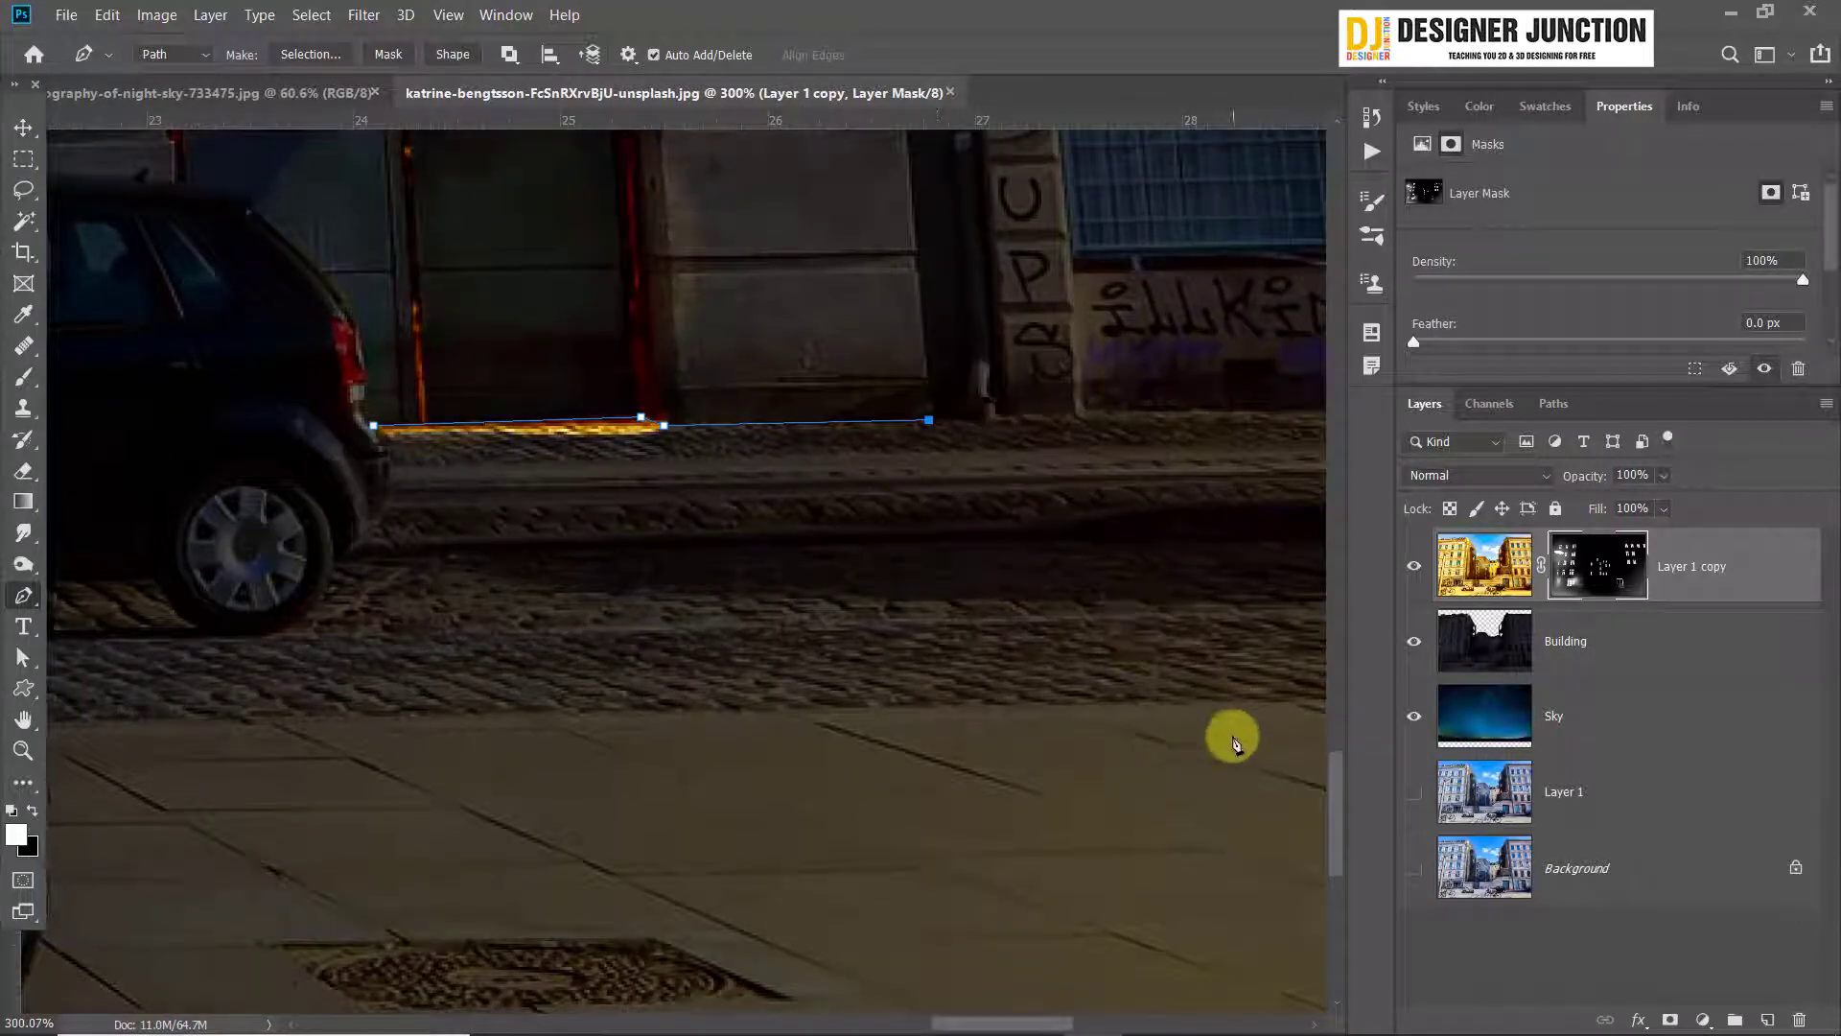
{"action": "left_click", "coordinate": [1292, 541]}
{"action": "scroll", "coordinate": [945, 652], "scroll_direction": "down", "scroll_amount": 3}
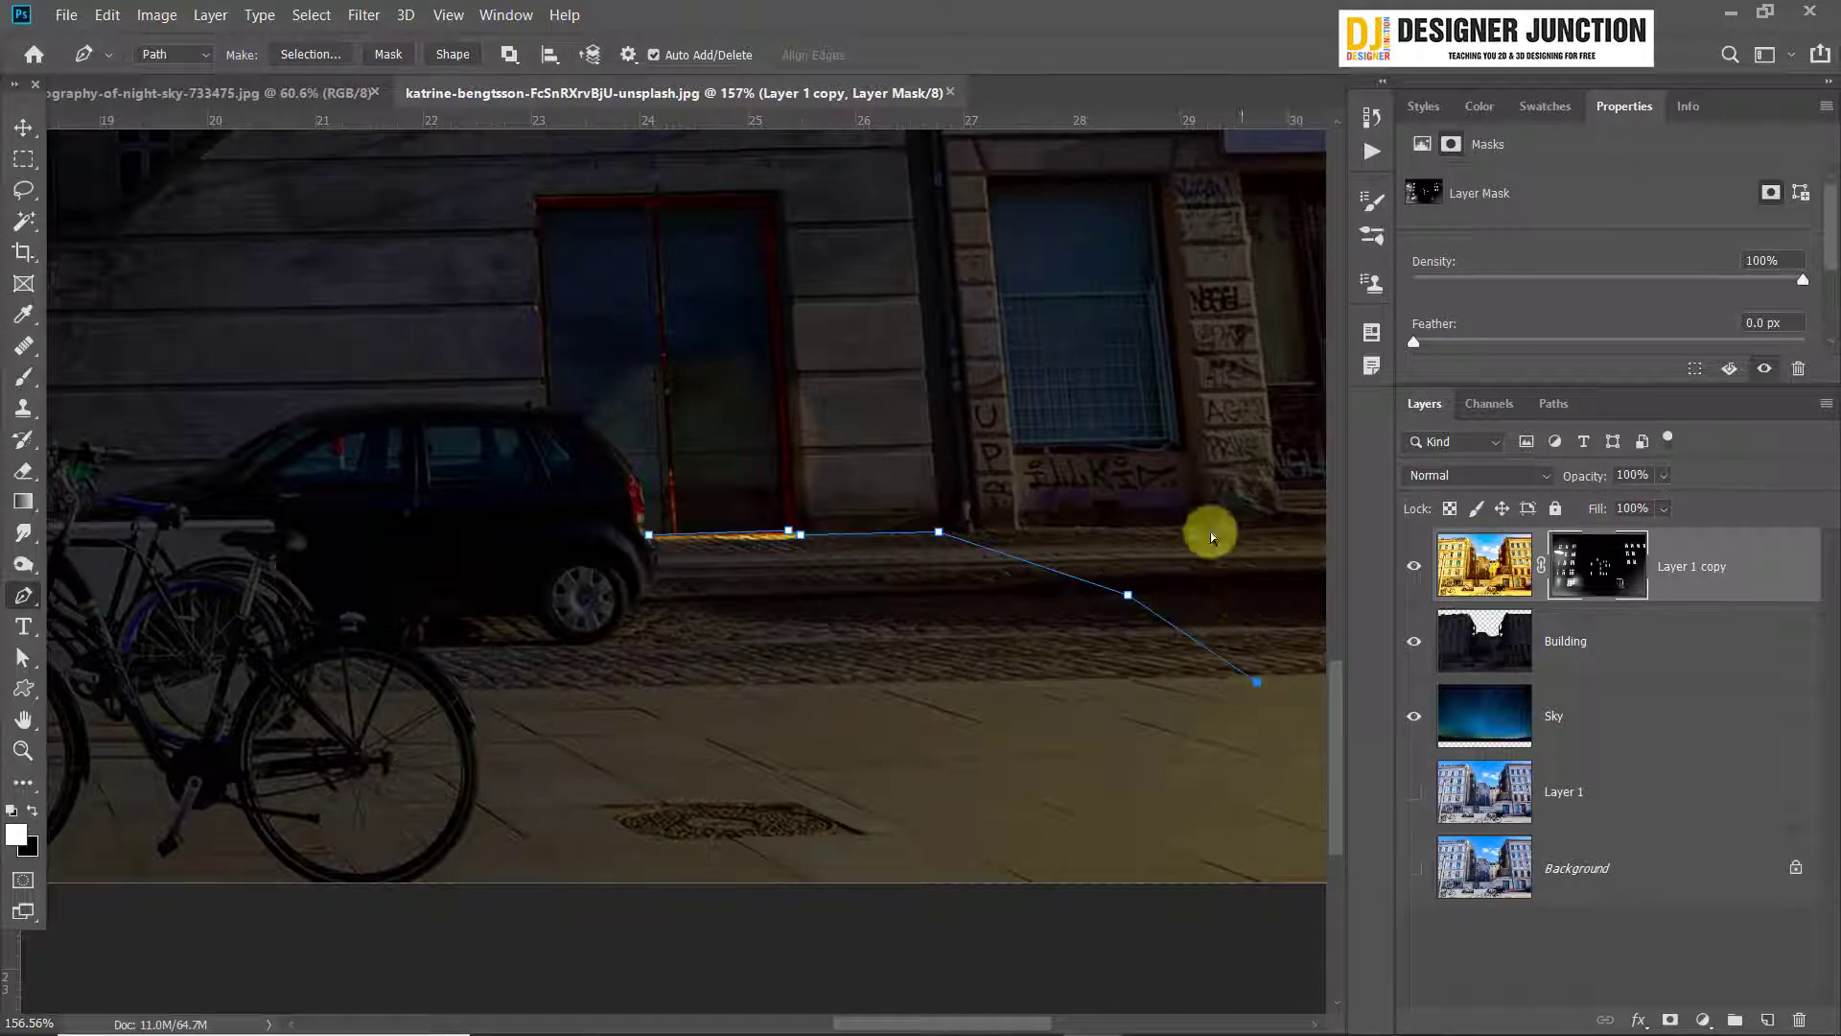
{"action": "key", "text": "ctrl+z"}
Continue the path along the building's base, down across the pavement and back to the car's rear wheel
{"action": "left_click", "coordinate": [969, 546]}
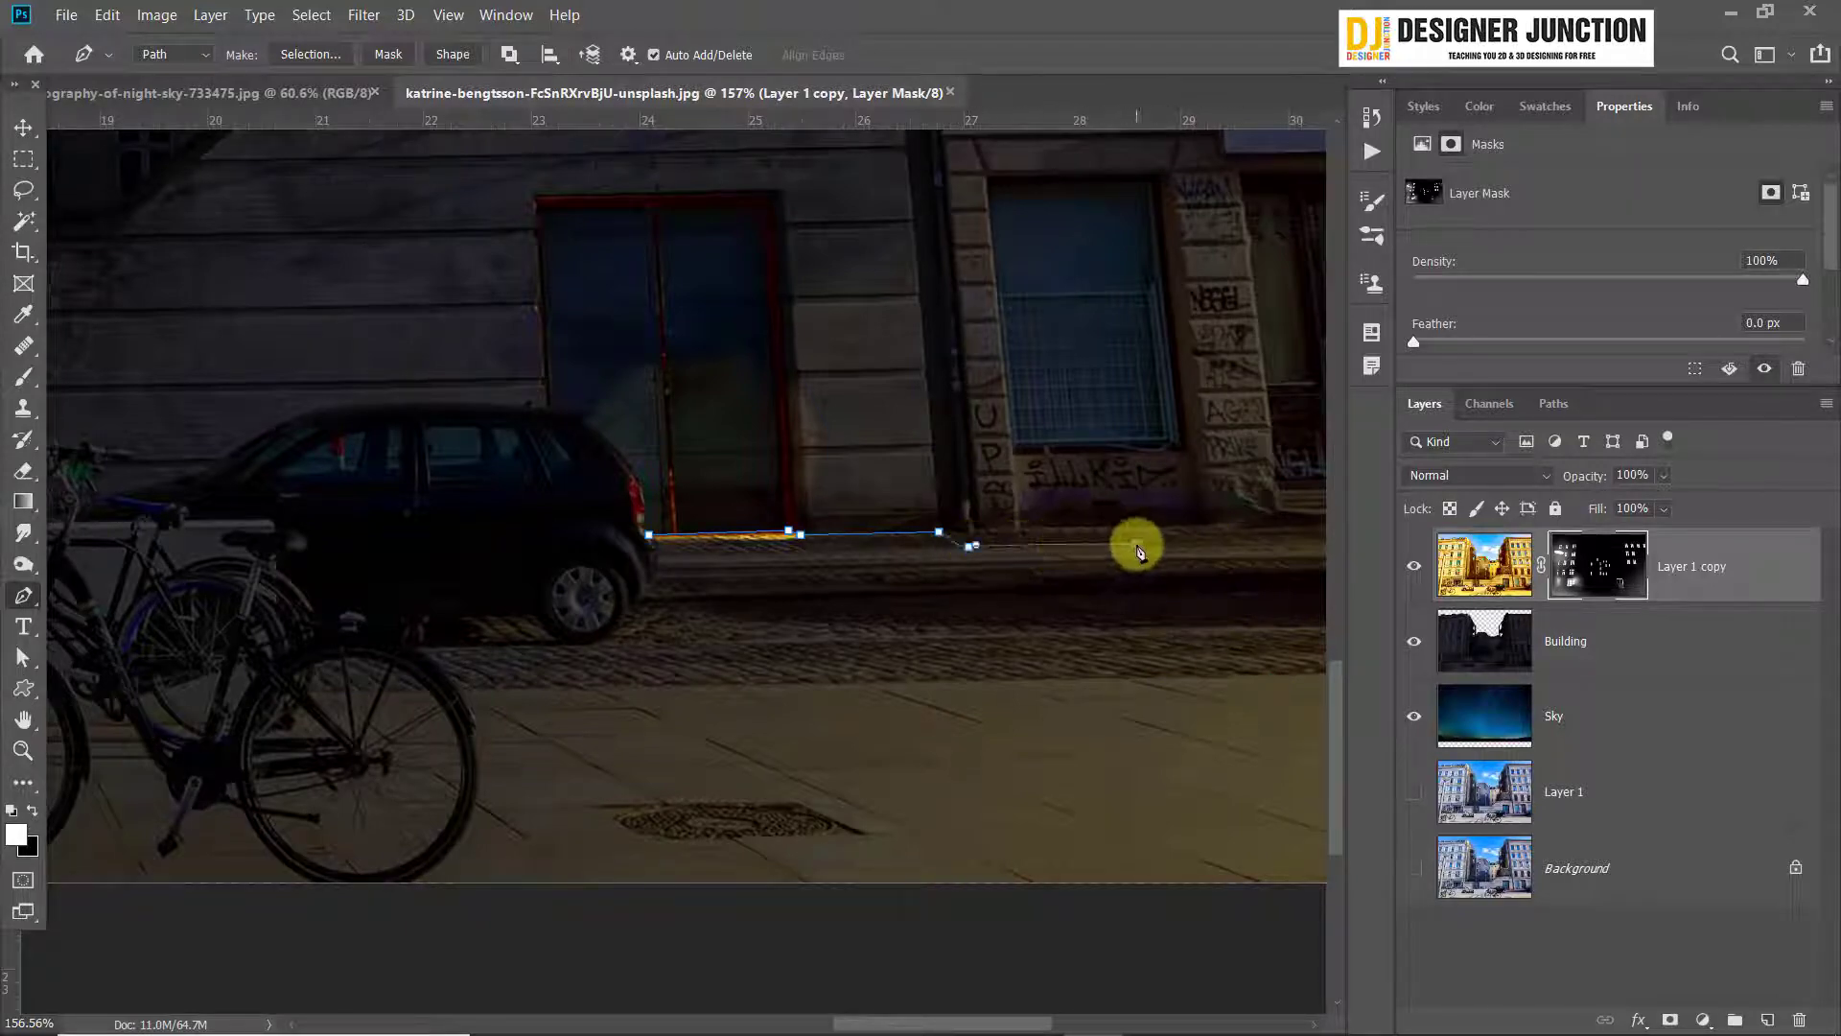
{"action": "left_click", "coordinate": [1136, 544]}
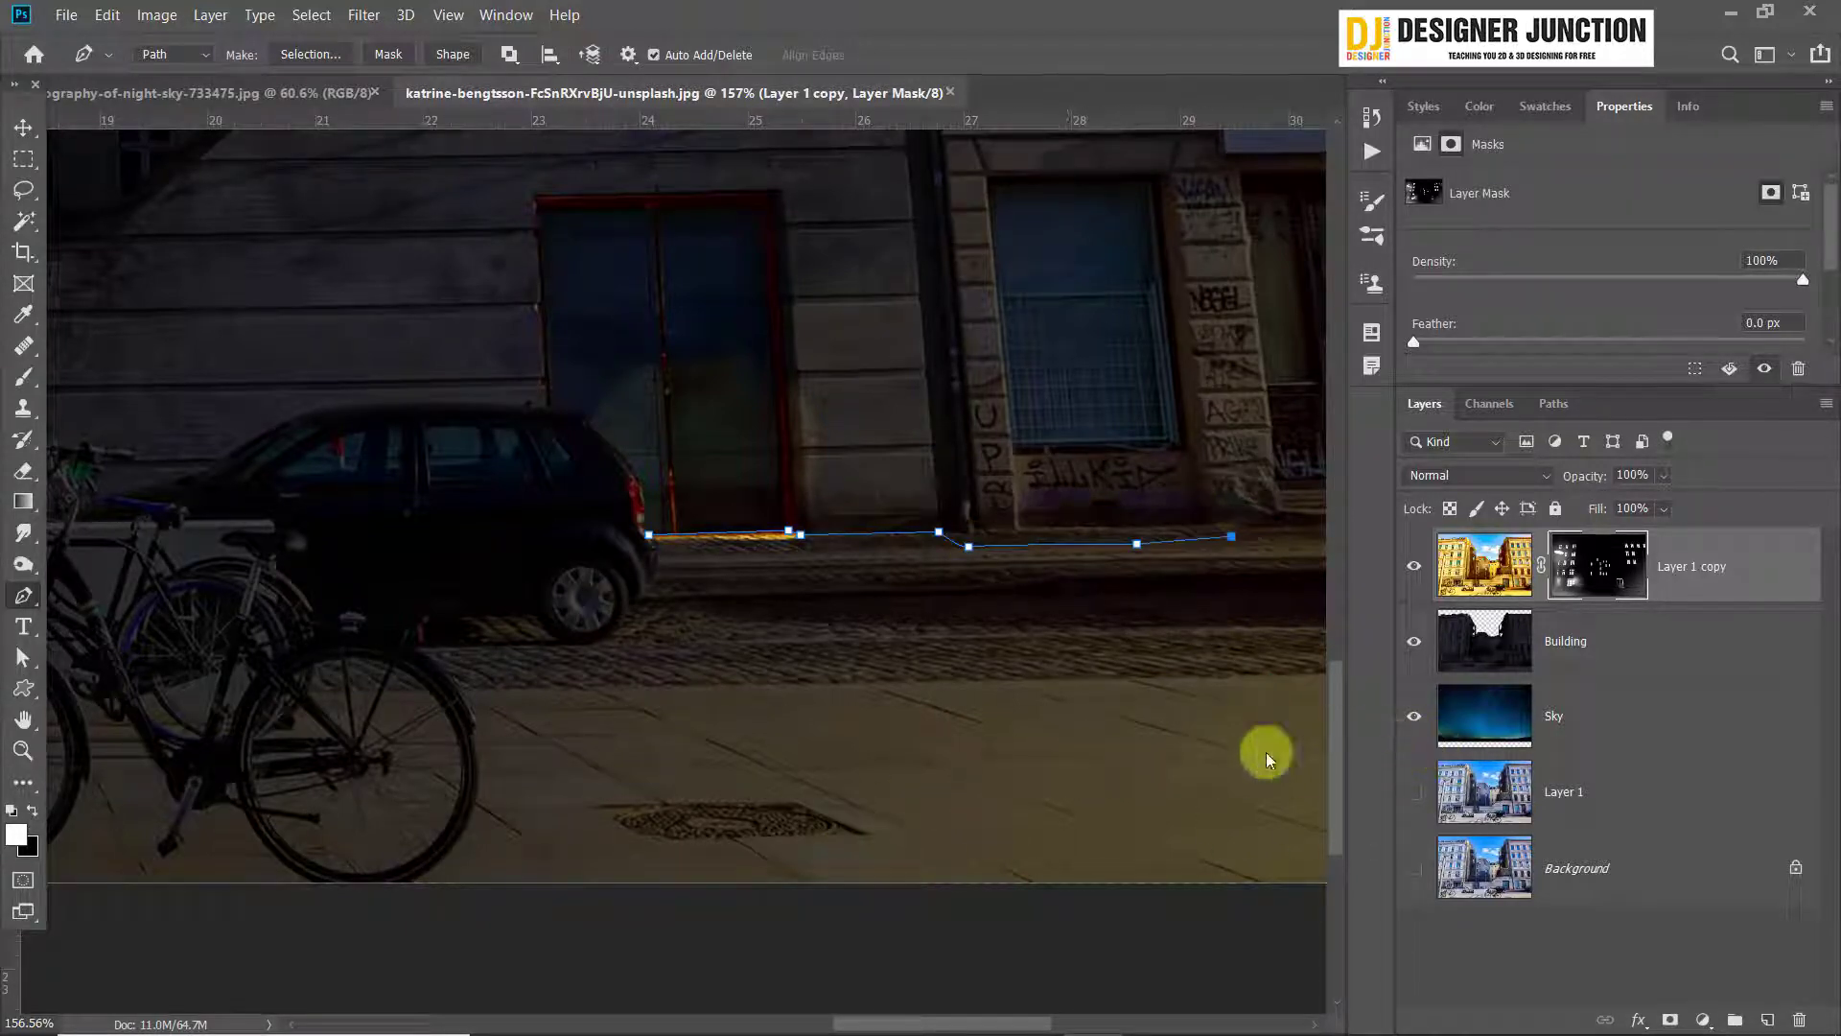
{"action": "left_click", "coordinate": [1297, 735]}
{"action": "left_click_drag", "start_coordinate": [1008, 786], "coordinate": [959, 792]}
{"action": "left_click", "coordinate": [552, 673]}
{"action": "left_click", "coordinate": [594, 643]}
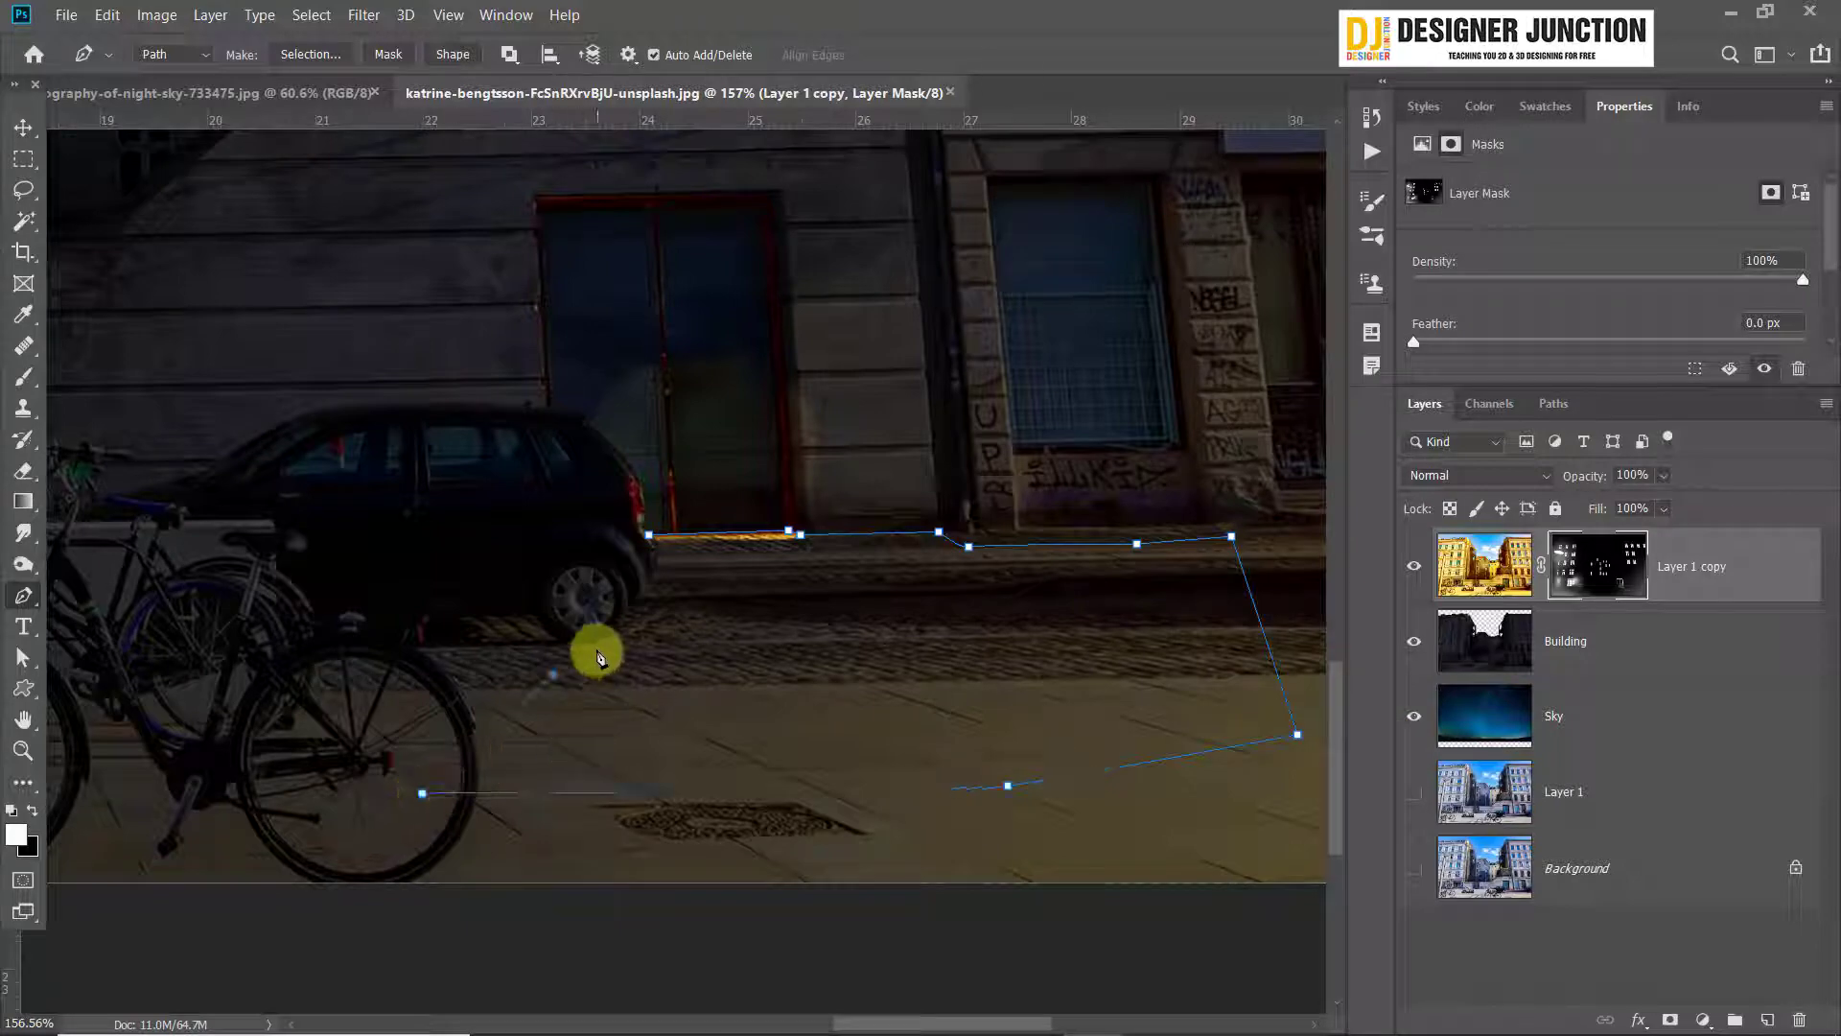
Leave only Layer 1 visible and trace the car's rear wheel and bumper to close the path
{"action": "scroll", "coordinate": [649, 610], "scroll_direction": "up", "scroll_amount": 5}
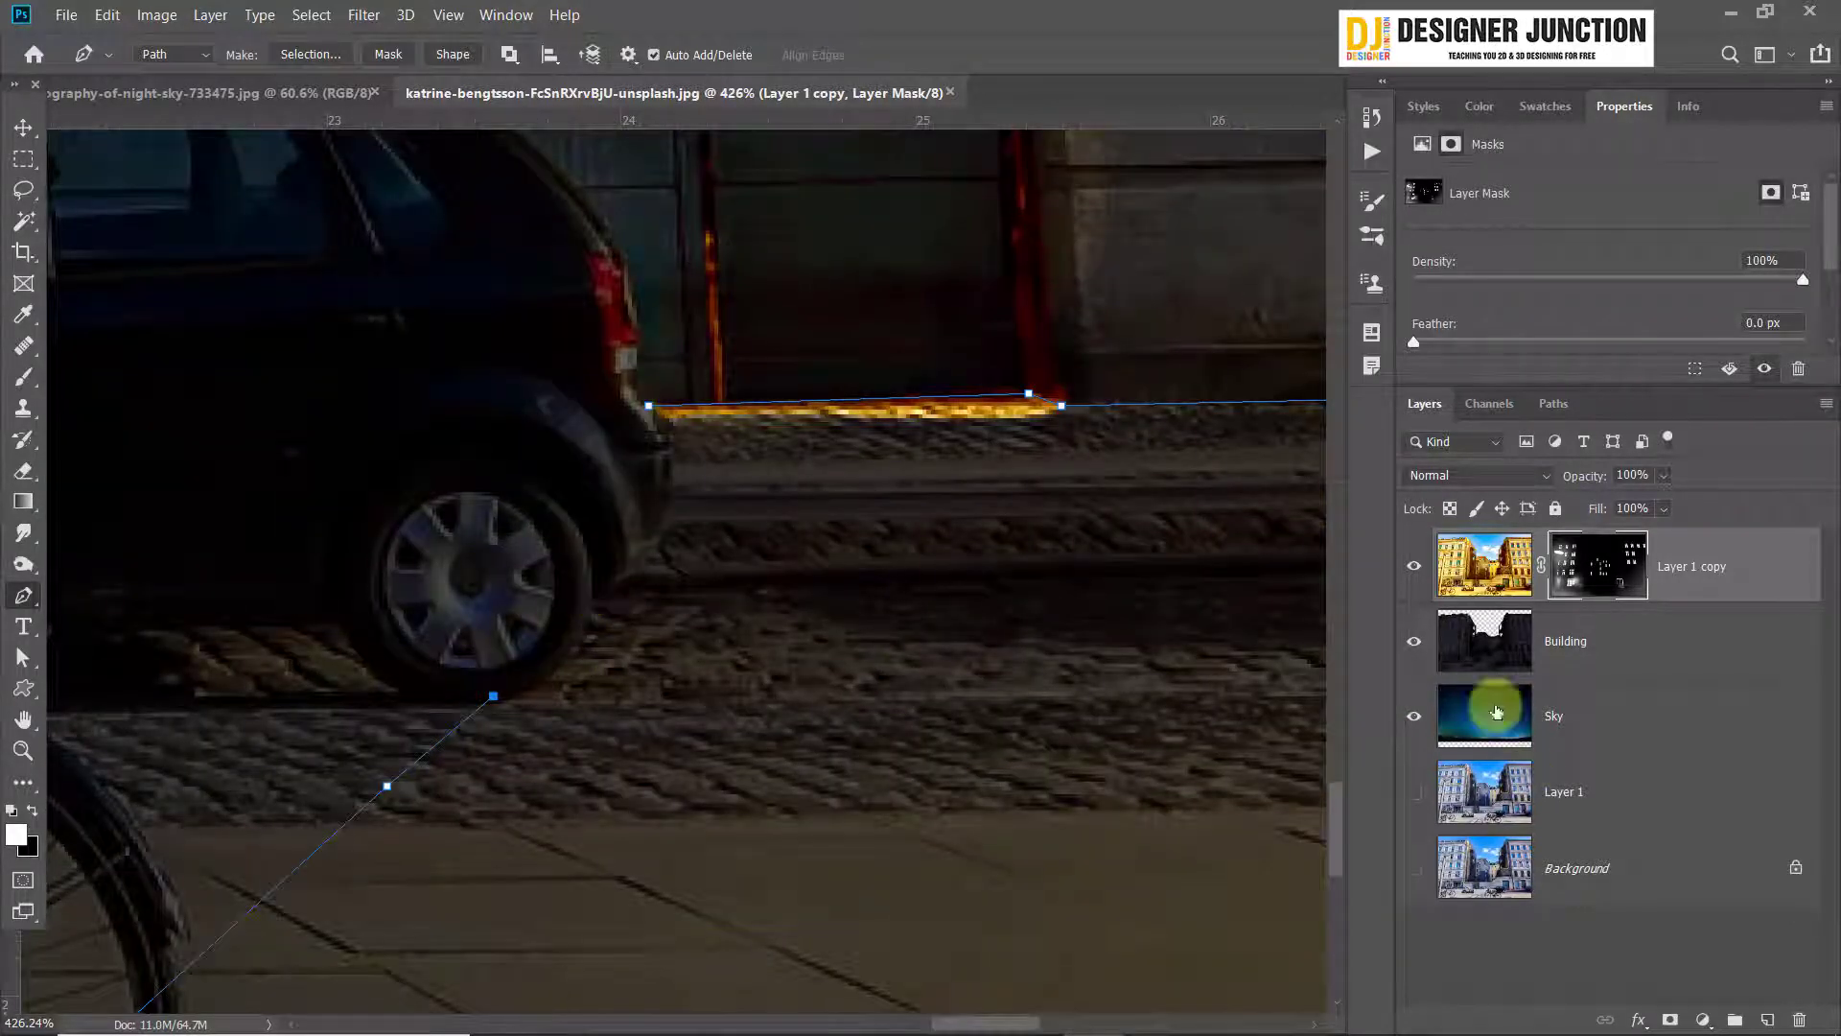
{"action": "left_click_drag", "start_coordinate": [1414, 565], "coordinate": [1414, 868]}
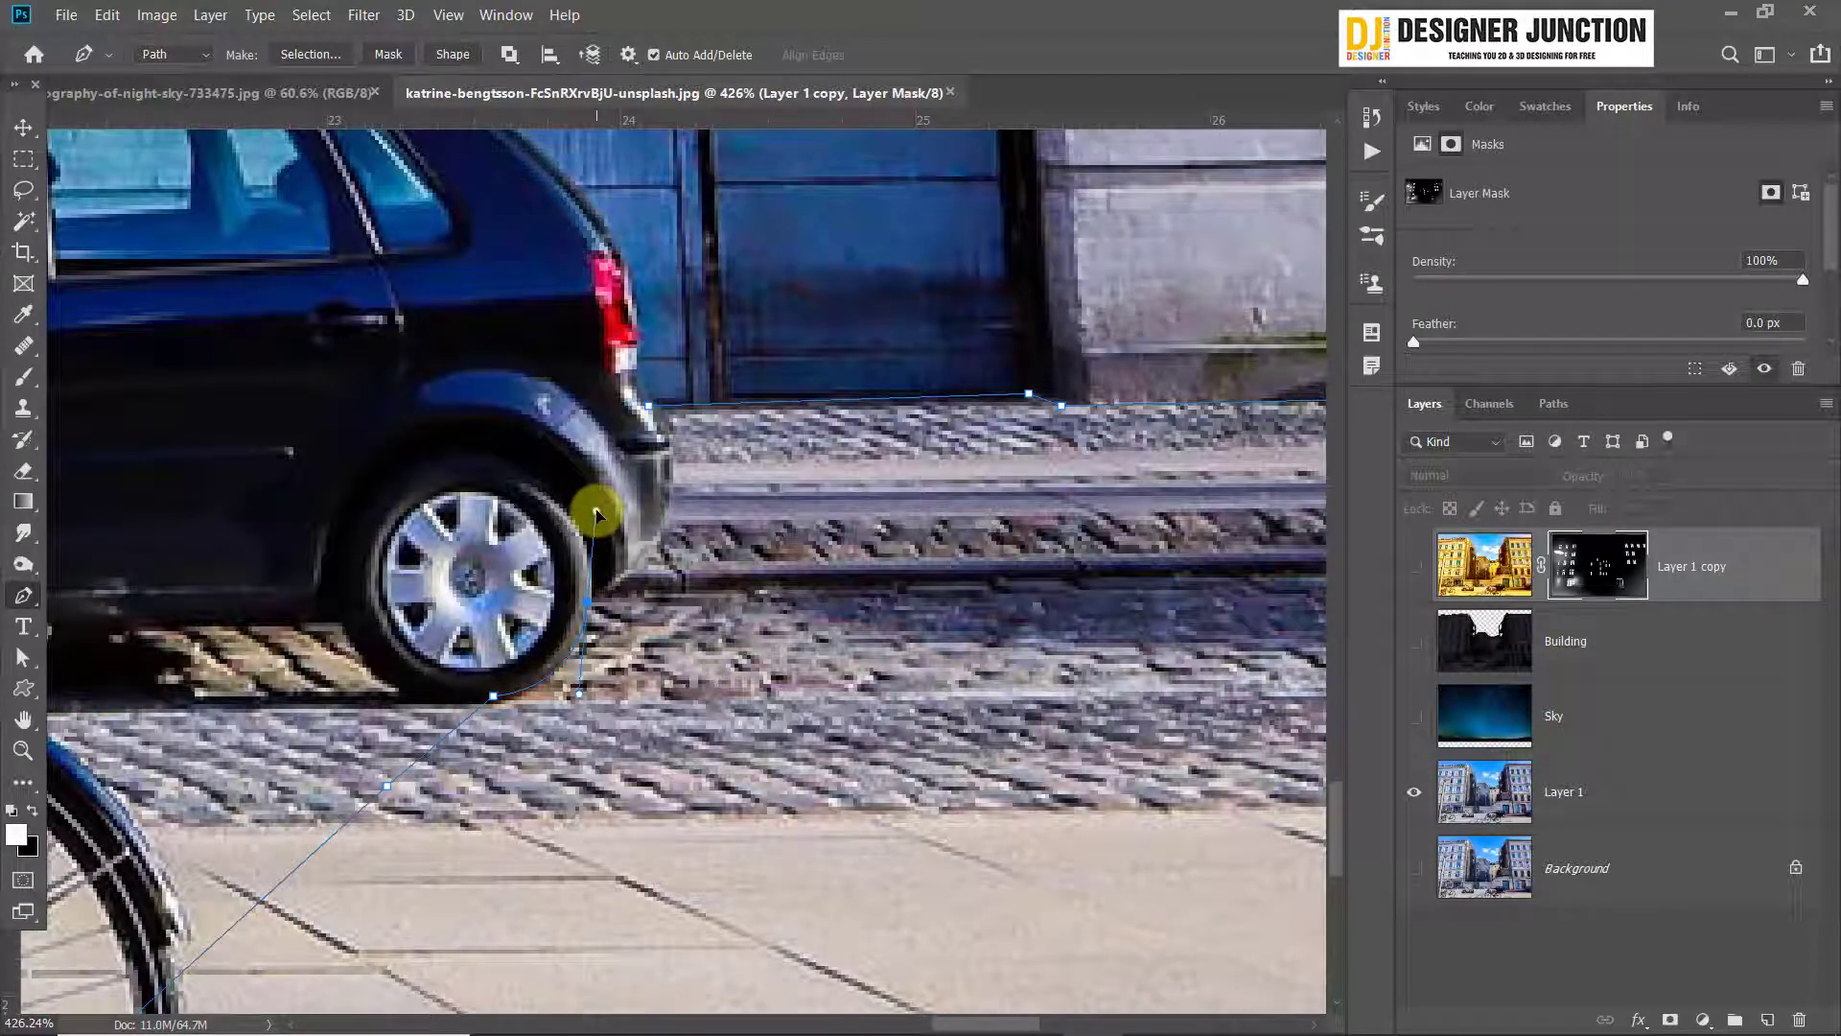
{"action": "left_click", "coordinate": [604, 585]}
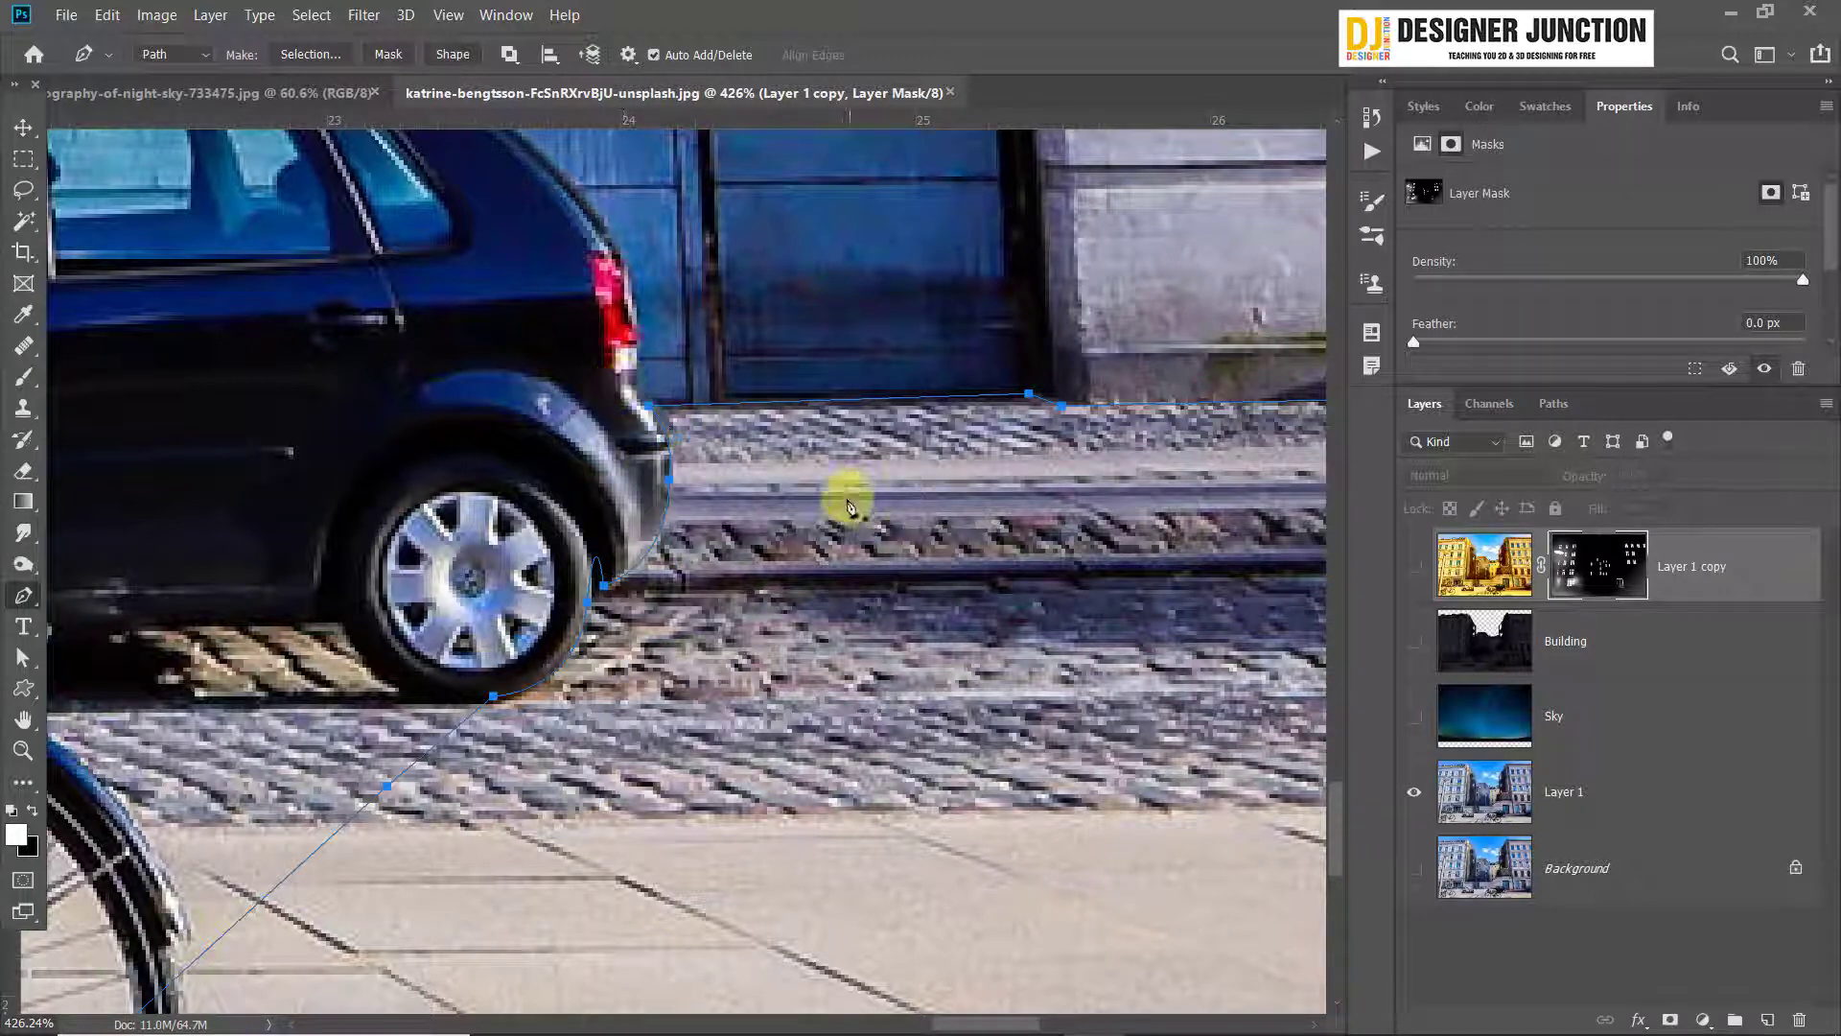
Turn the path into a selection, copy that area of Layer 1 to a new layer and move it above all other layers
{"action": "left_click", "coordinate": [1635, 796]}
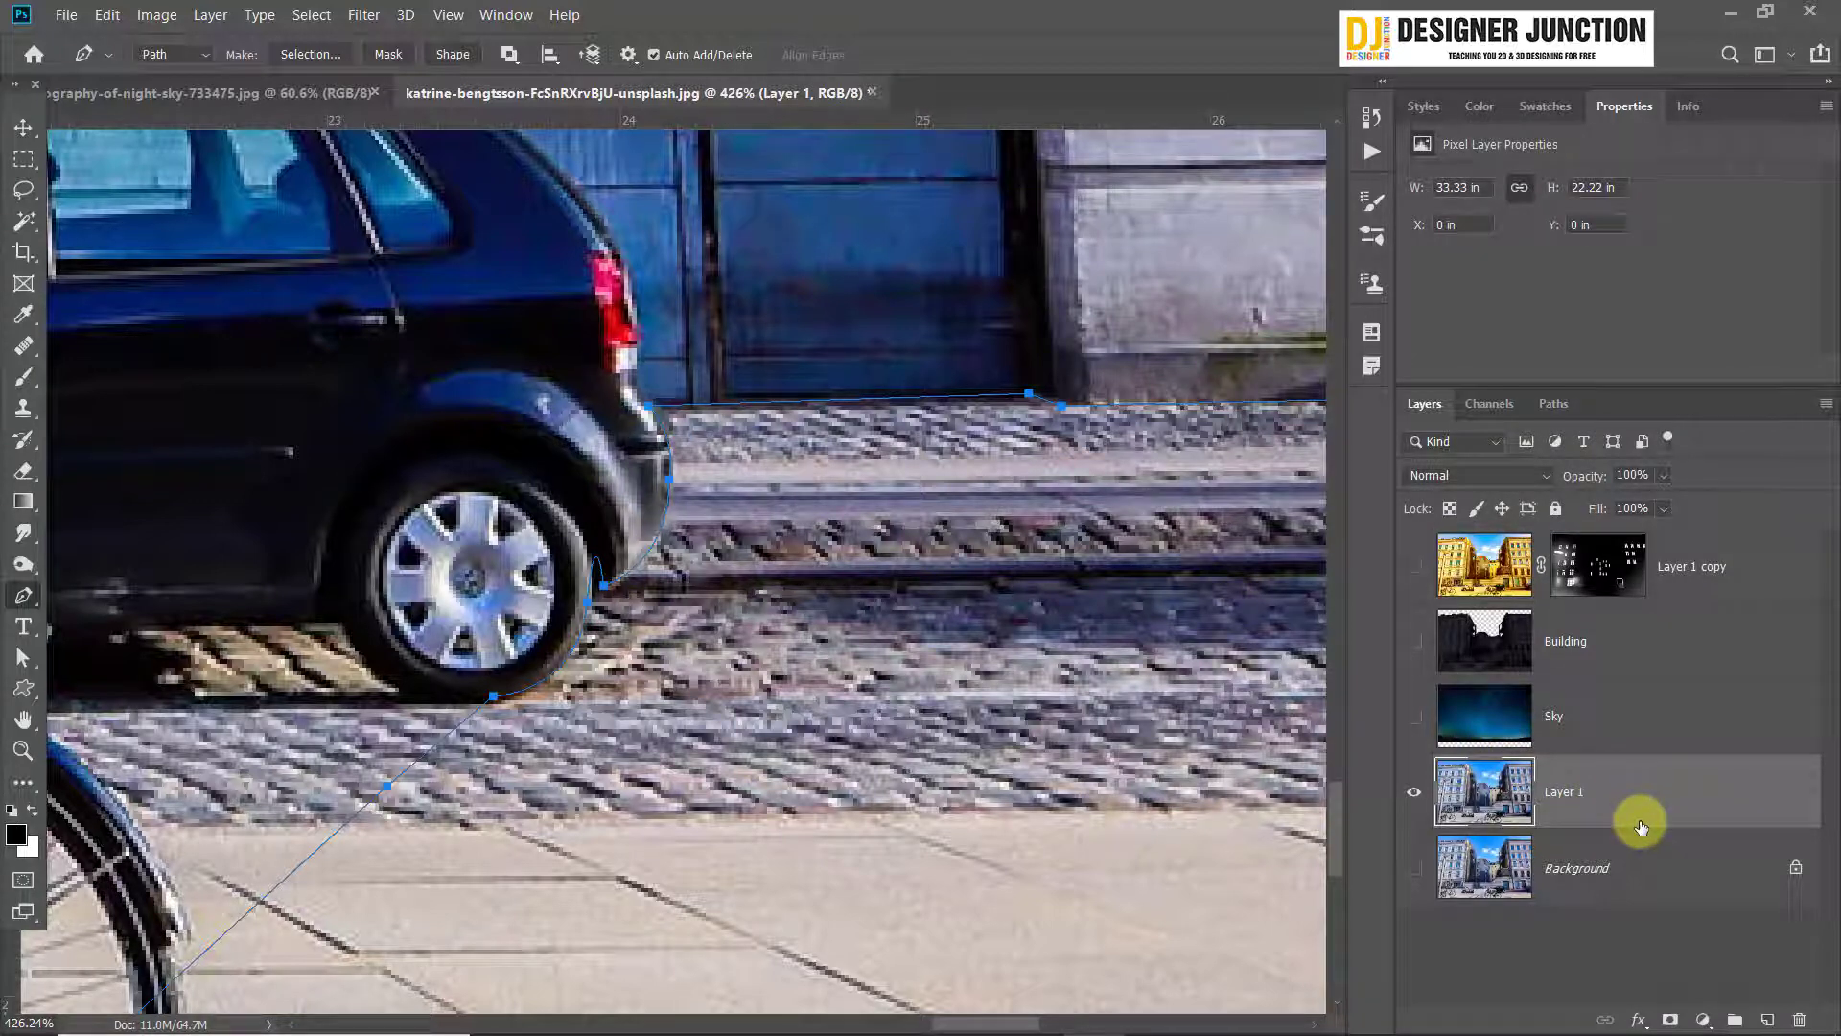
{"action": "key", "text": "ctrl+Return"}
{"action": "key", "text": "ctrl+j"}
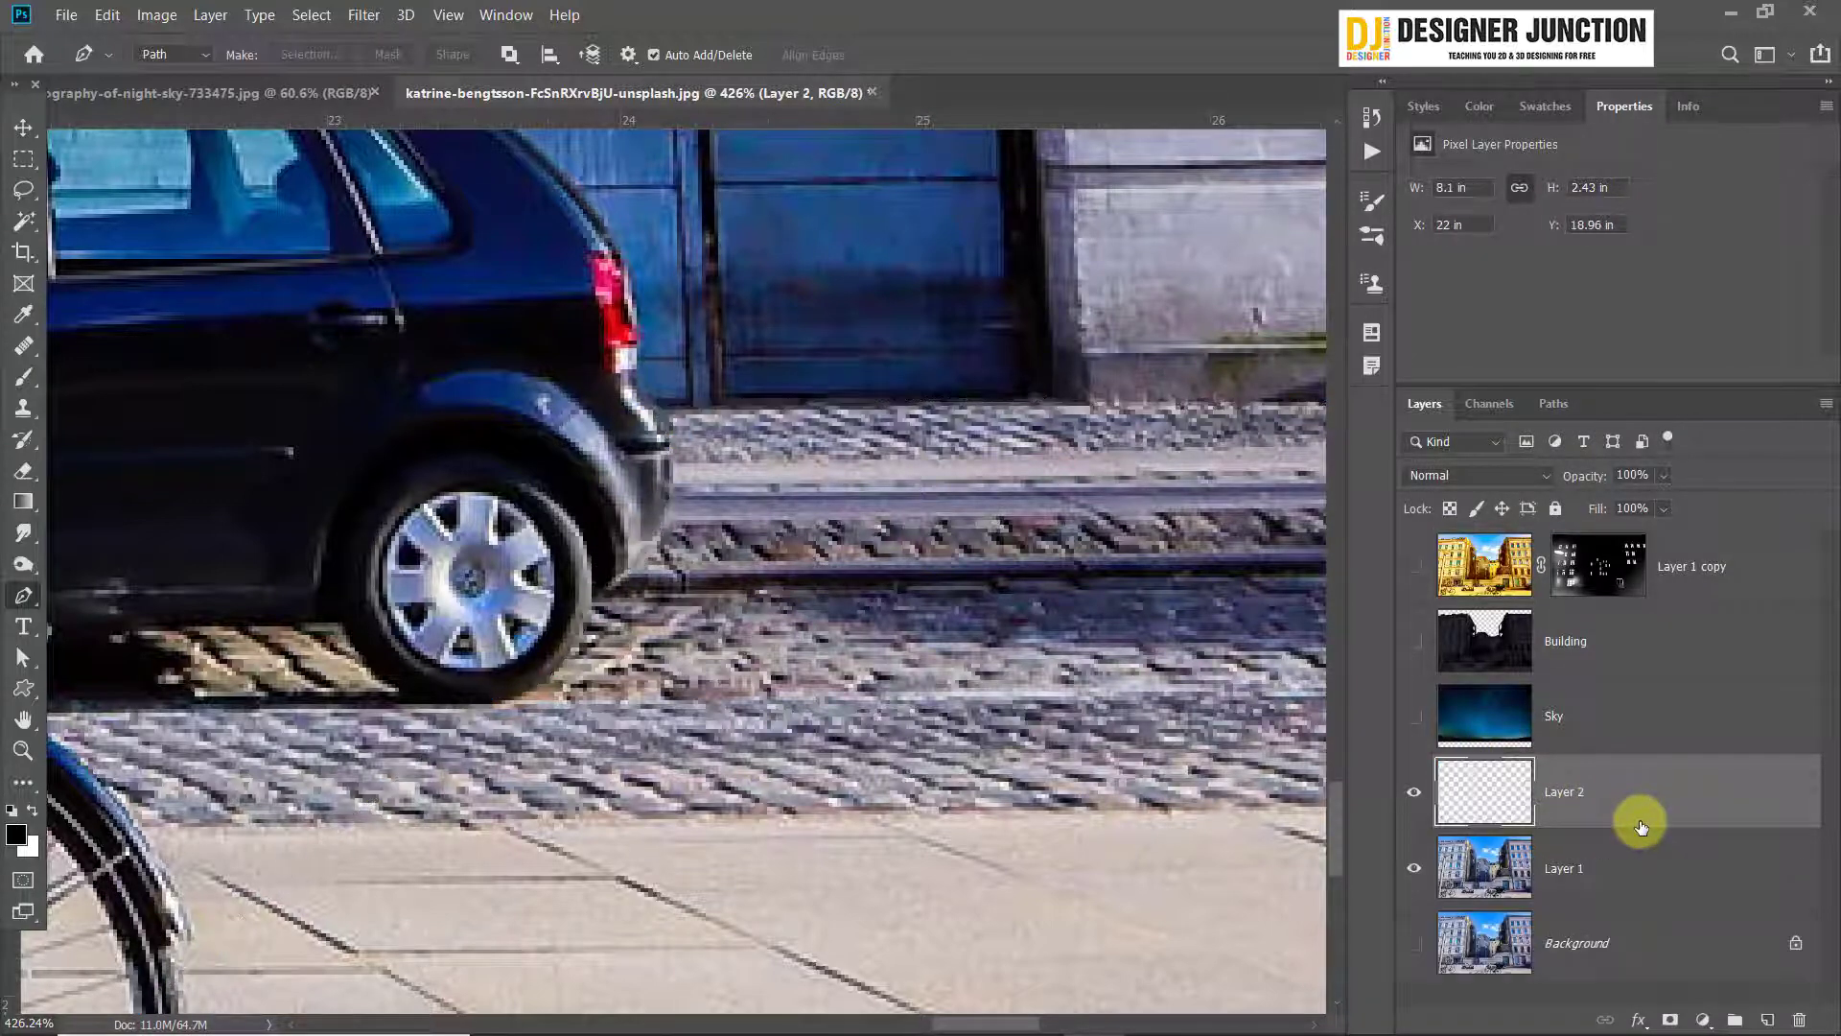
{"action": "left_click_drag", "start_coordinate": [1612, 817], "coordinate": [1630, 552]}
Hide Layer 1 and show the Sky, Building and Layer 1 copy layers again
{"action": "scroll", "coordinate": [485, 538], "scroll_direction": "down", "scroll_amount": 5}
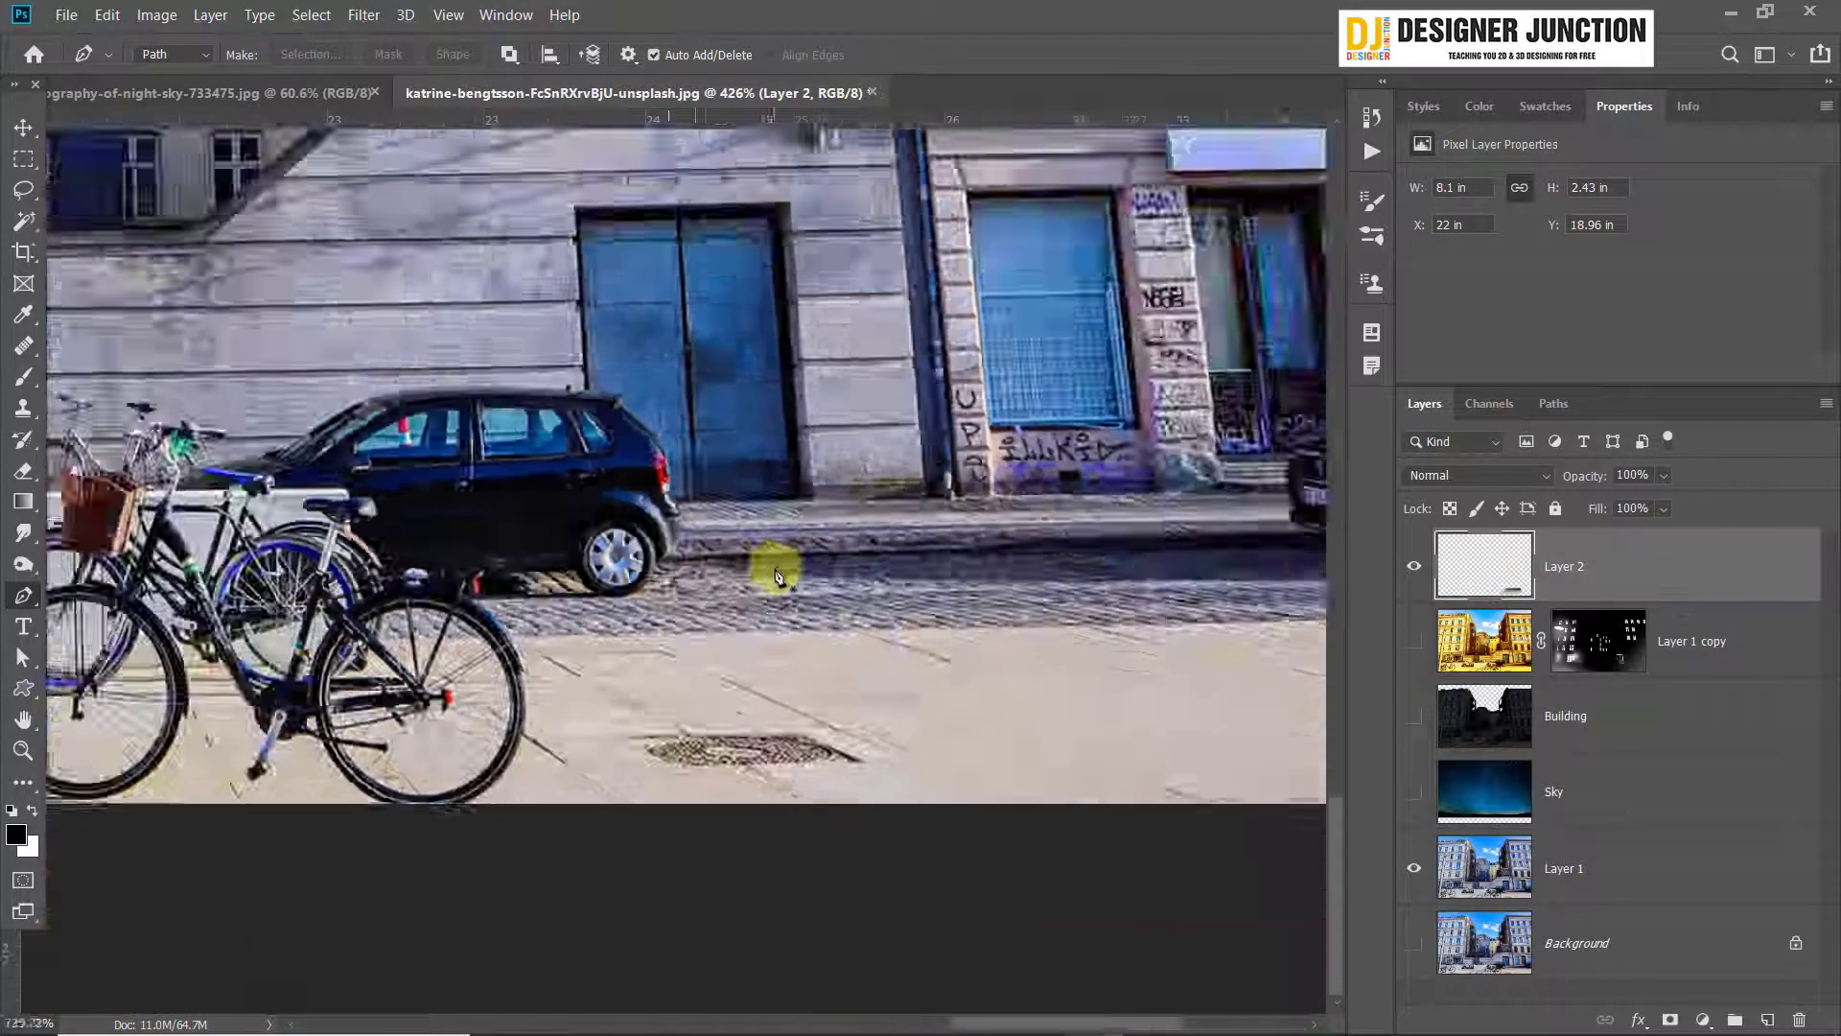
{"action": "scroll", "coordinate": [777, 577], "scroll_direction": "down", "scroll_amount": 3}
{"action": "left_click", "coordinate": [24, 127]}
{"action": "scroll", "coordinate": [658, 555], "scroll_direction": "down", "scroll_amount": 1}
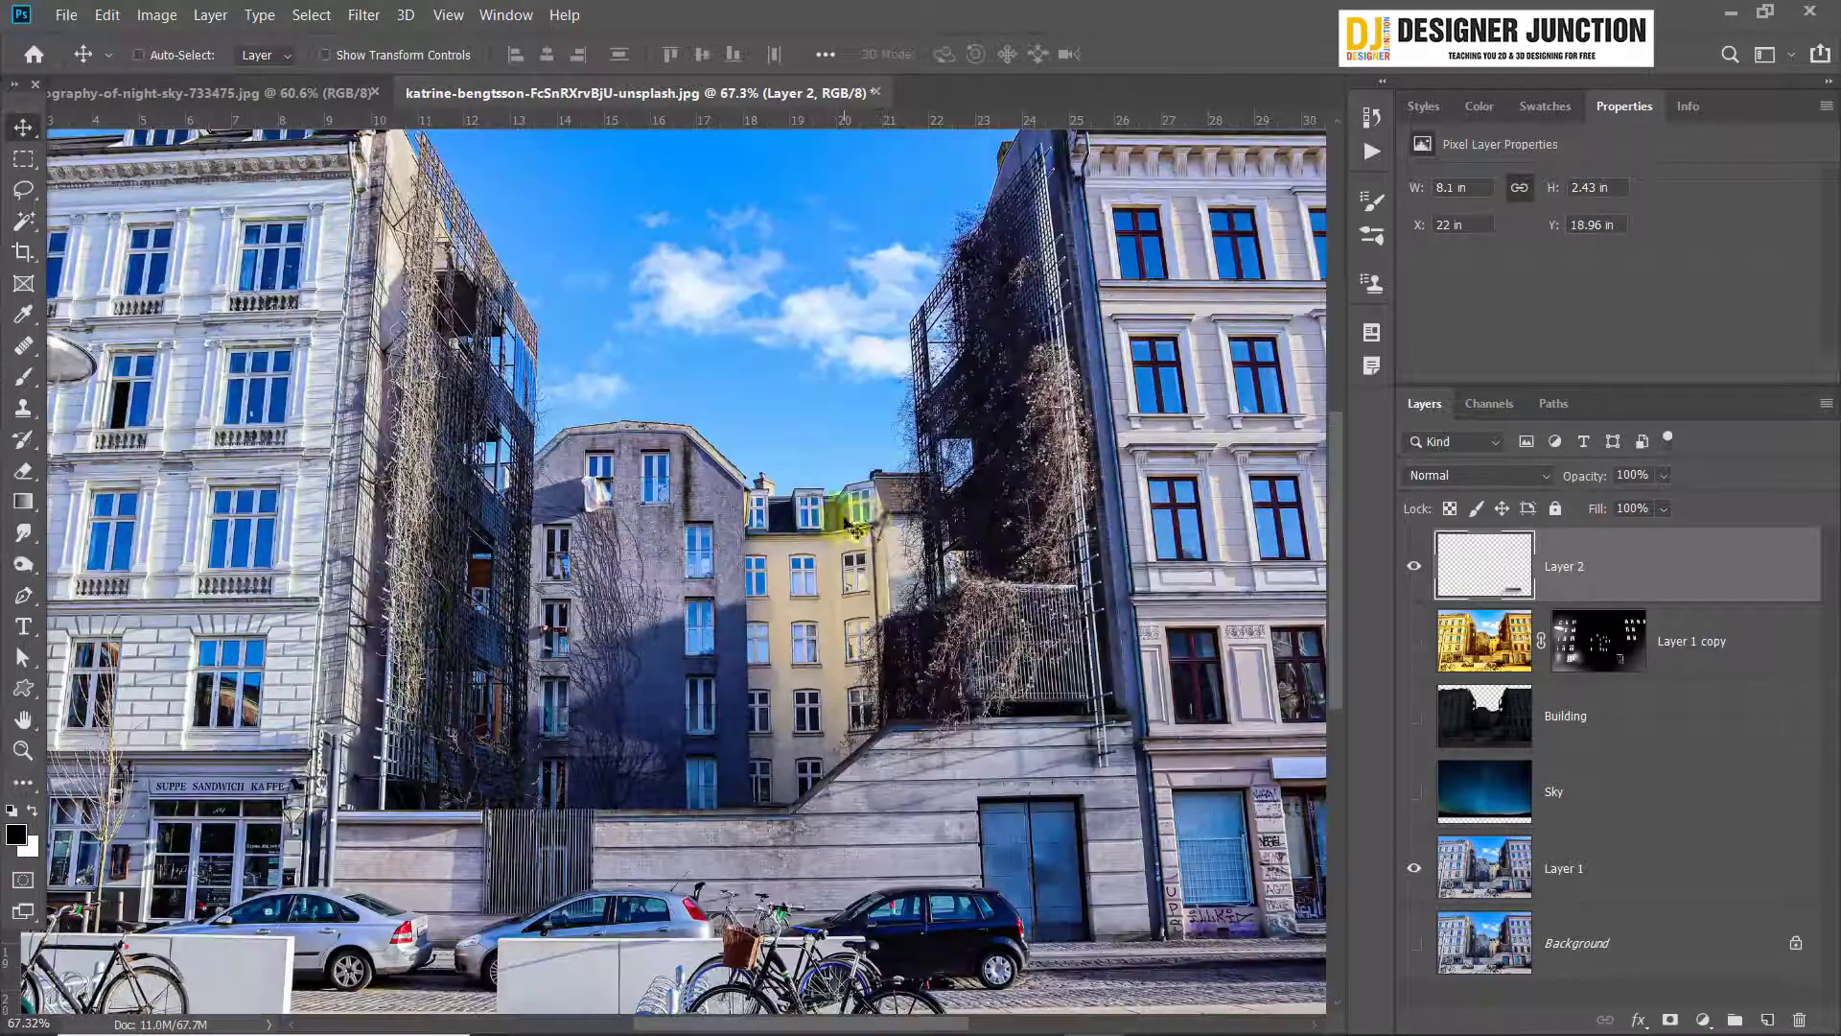
{"action": "left_click", "coordinate": [1414, 868]}
{"action": "left_click_drag", "start_coordinate": [1415, 794], "coordinate": [1413, 645]}
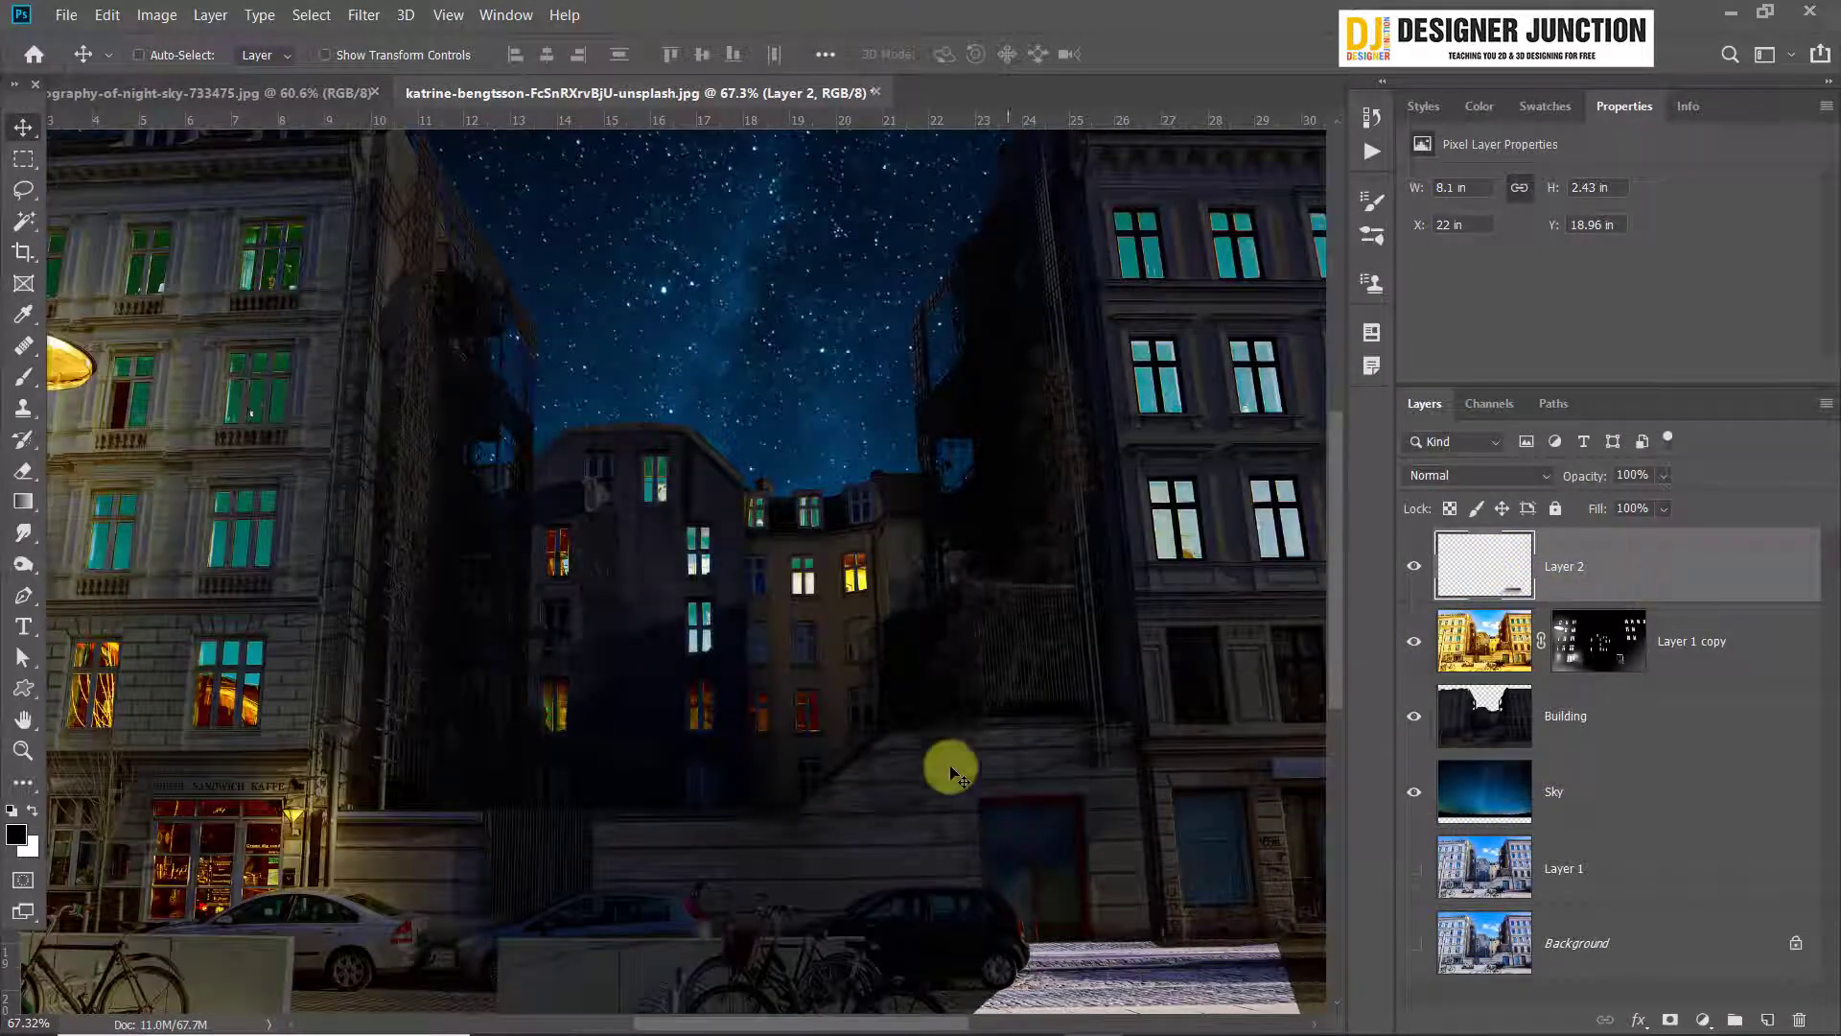
Apply Color Balance to Layer 2, shifting the midtones toward yellow and setting the shadows to +56 red and -86 yellow
{"action": "scroll", "coordinate": [1199, 672], "scroll_direction": "up", "scroll_amount": 5}
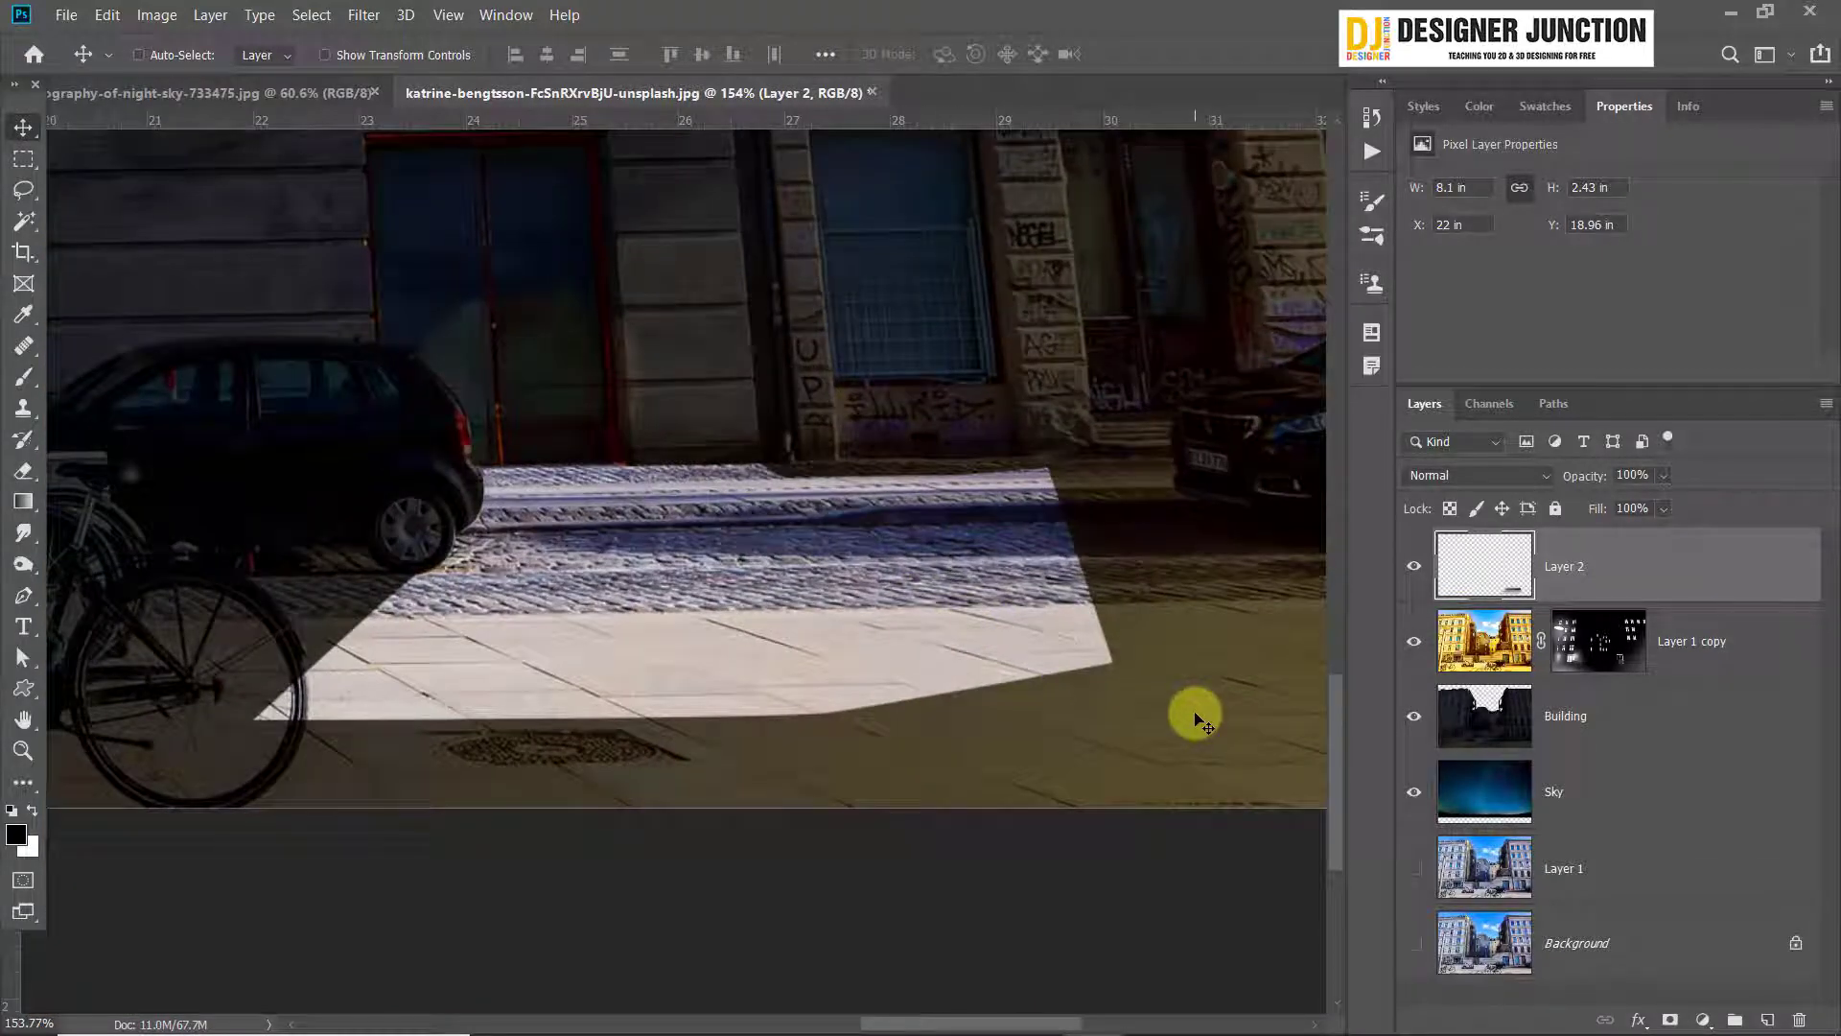
{"action": "key", "text": "ctrl"}
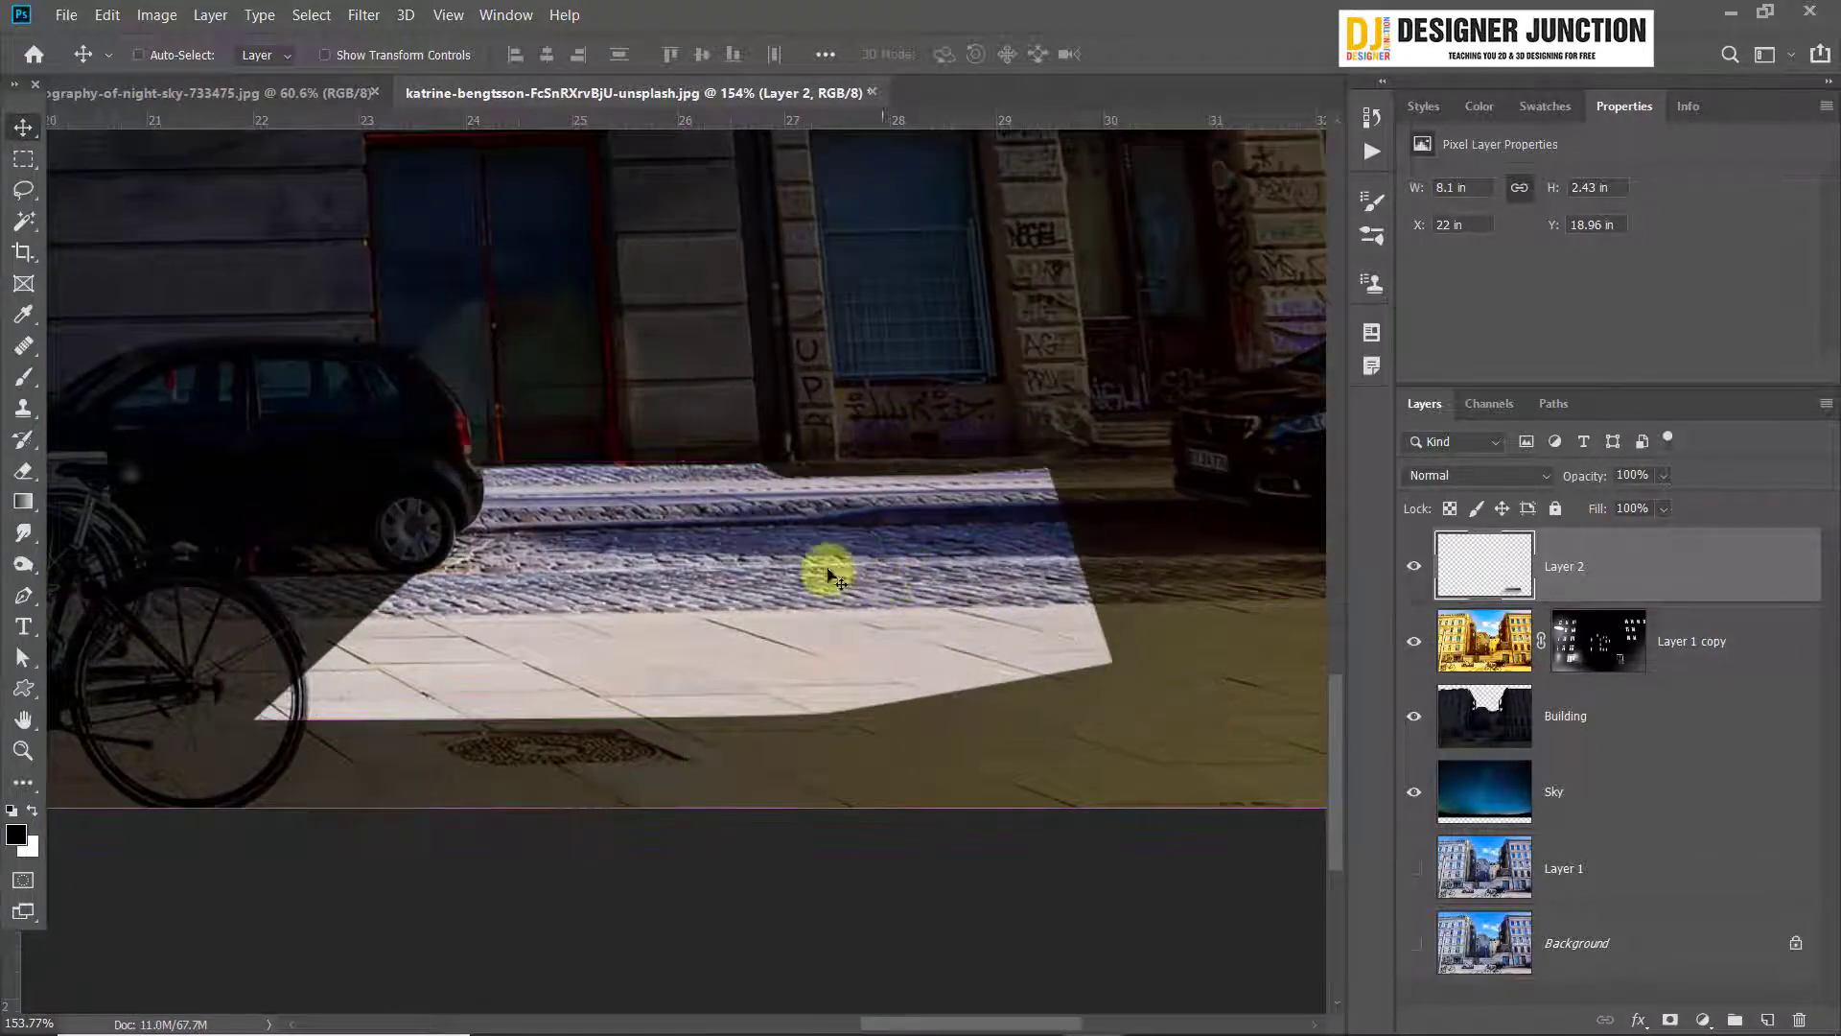
{"action": "left_click", "coordinate": [157, 14]}
{"action": "mouse_move", "coordinate": [355, 75]}
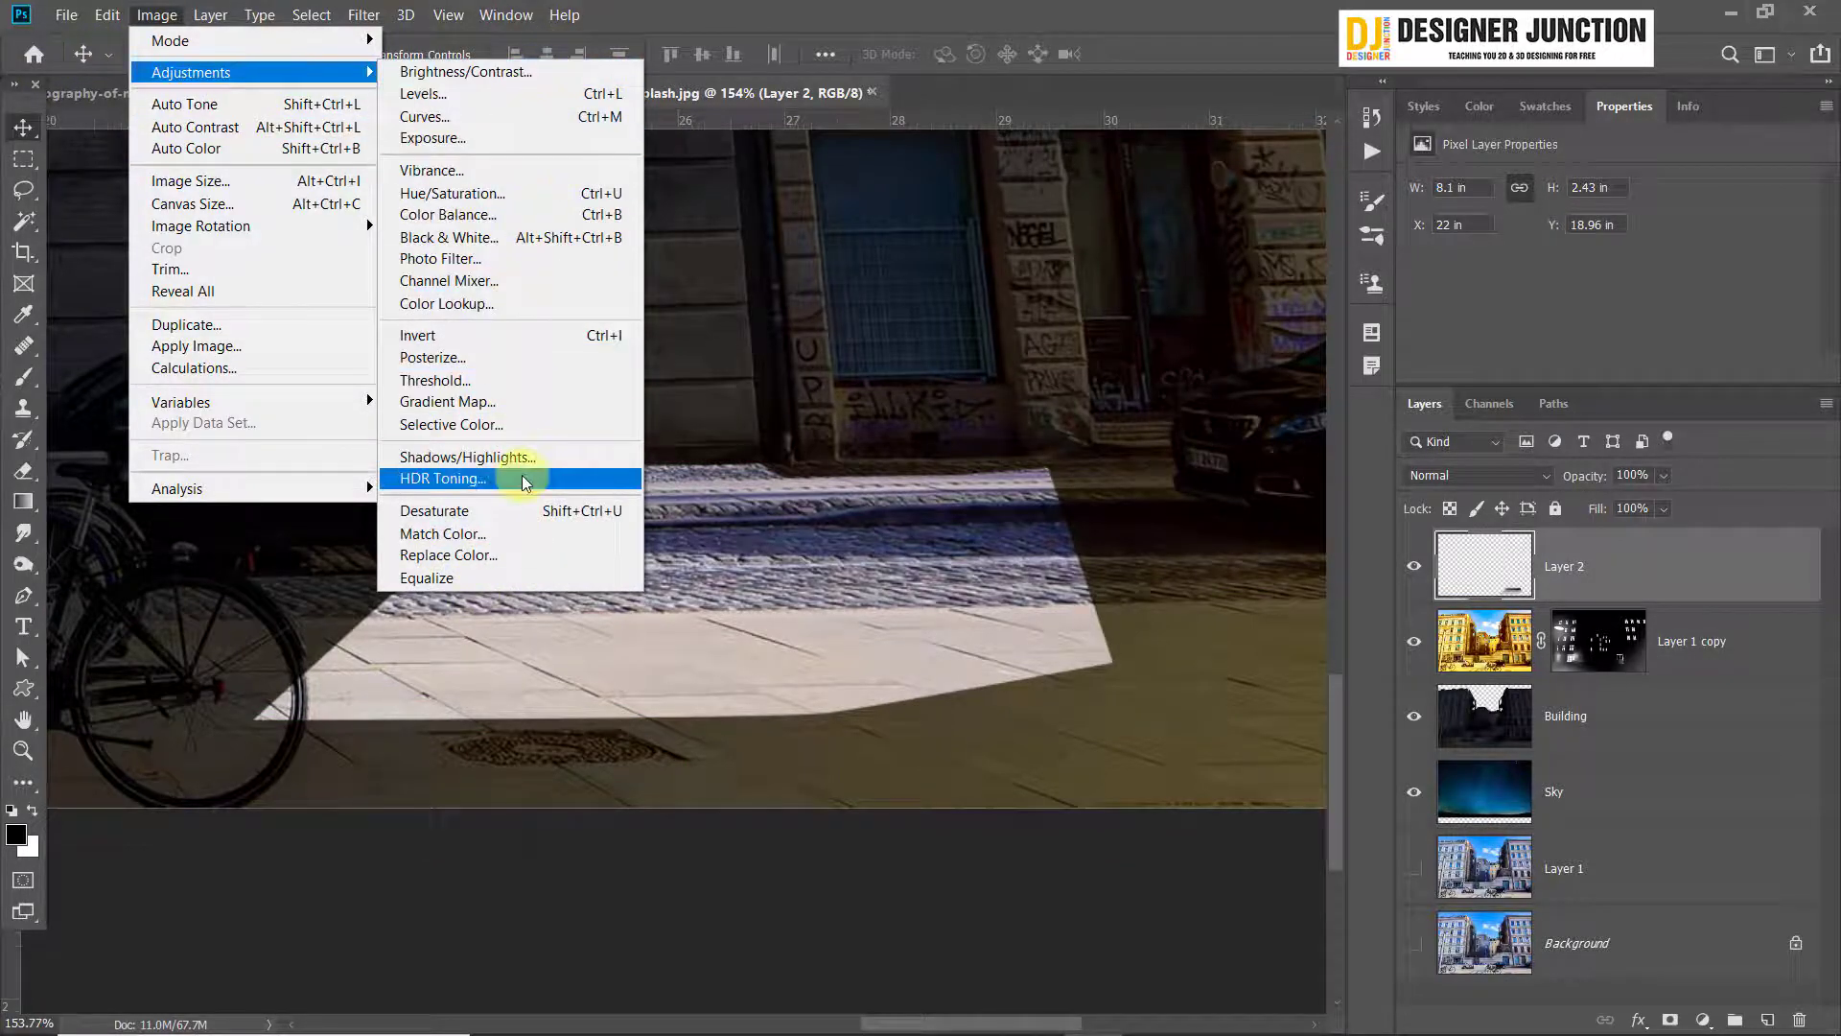
{"action": "left_click", "coordinate": [528, 215]}
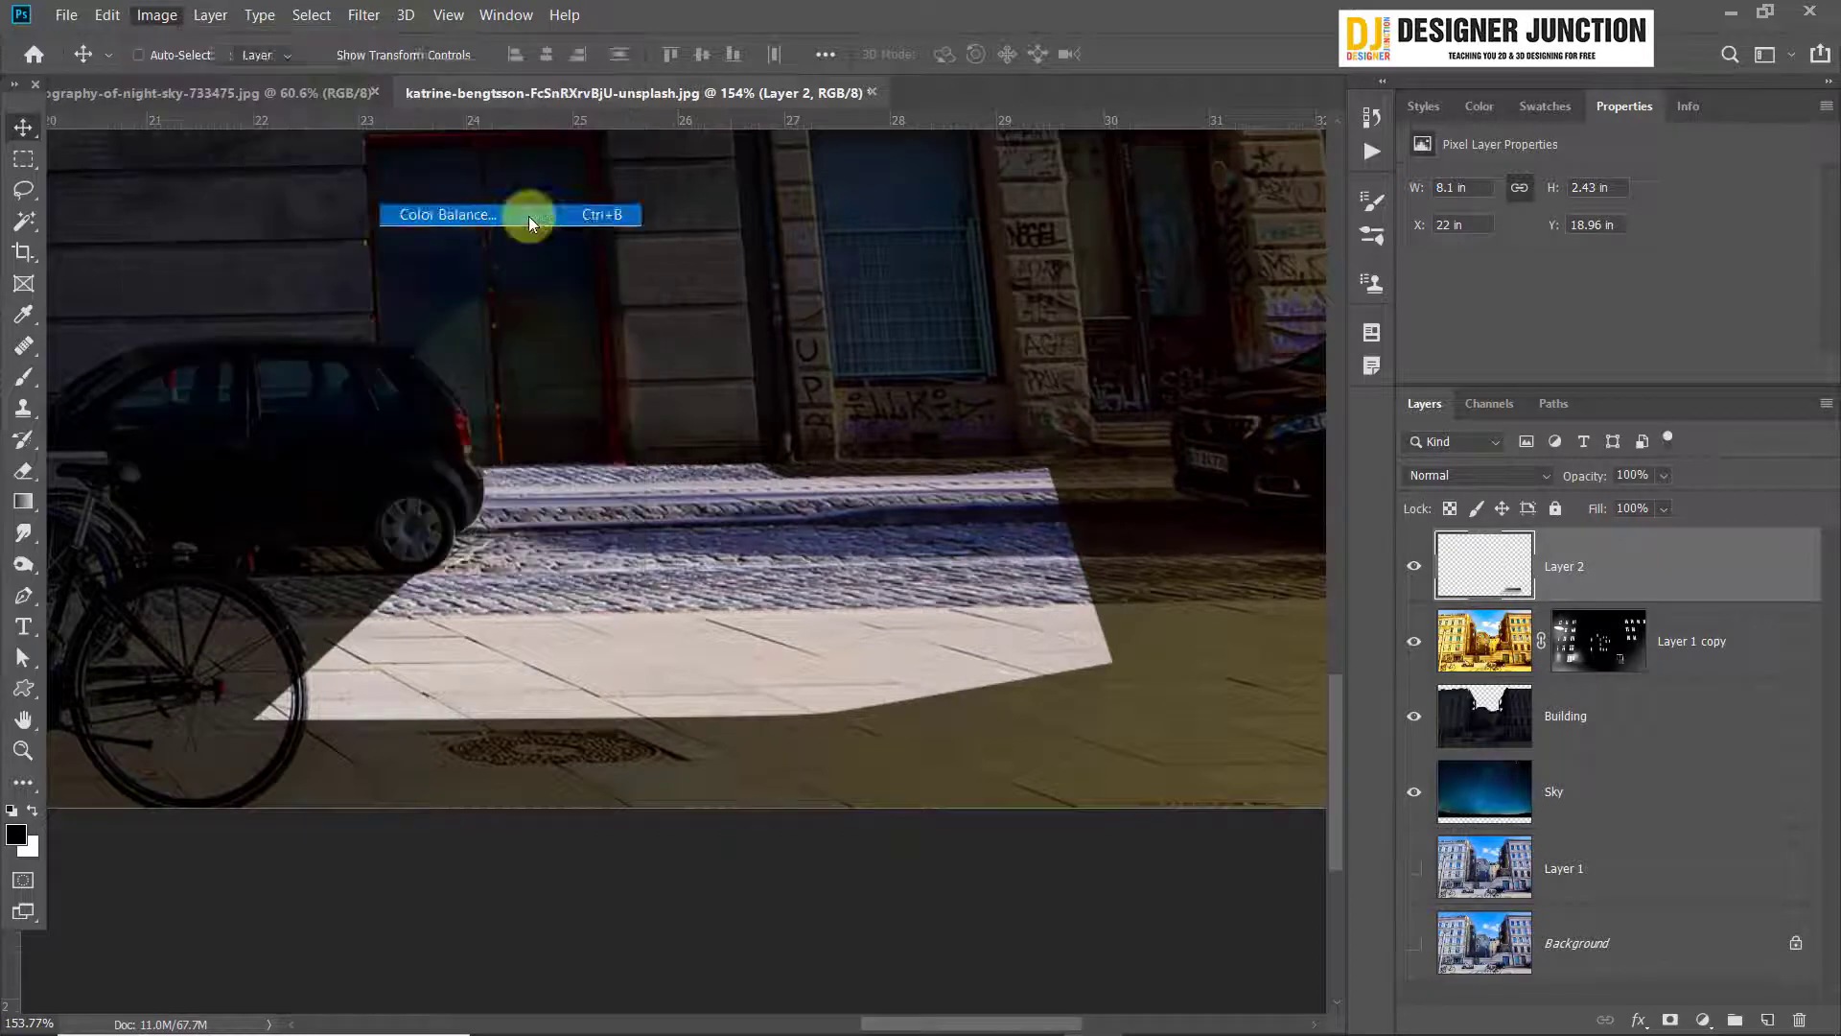
{"action": "left_click_drag", "start_coordinate": [1302, 176], "coordinate": [1196, 237]}
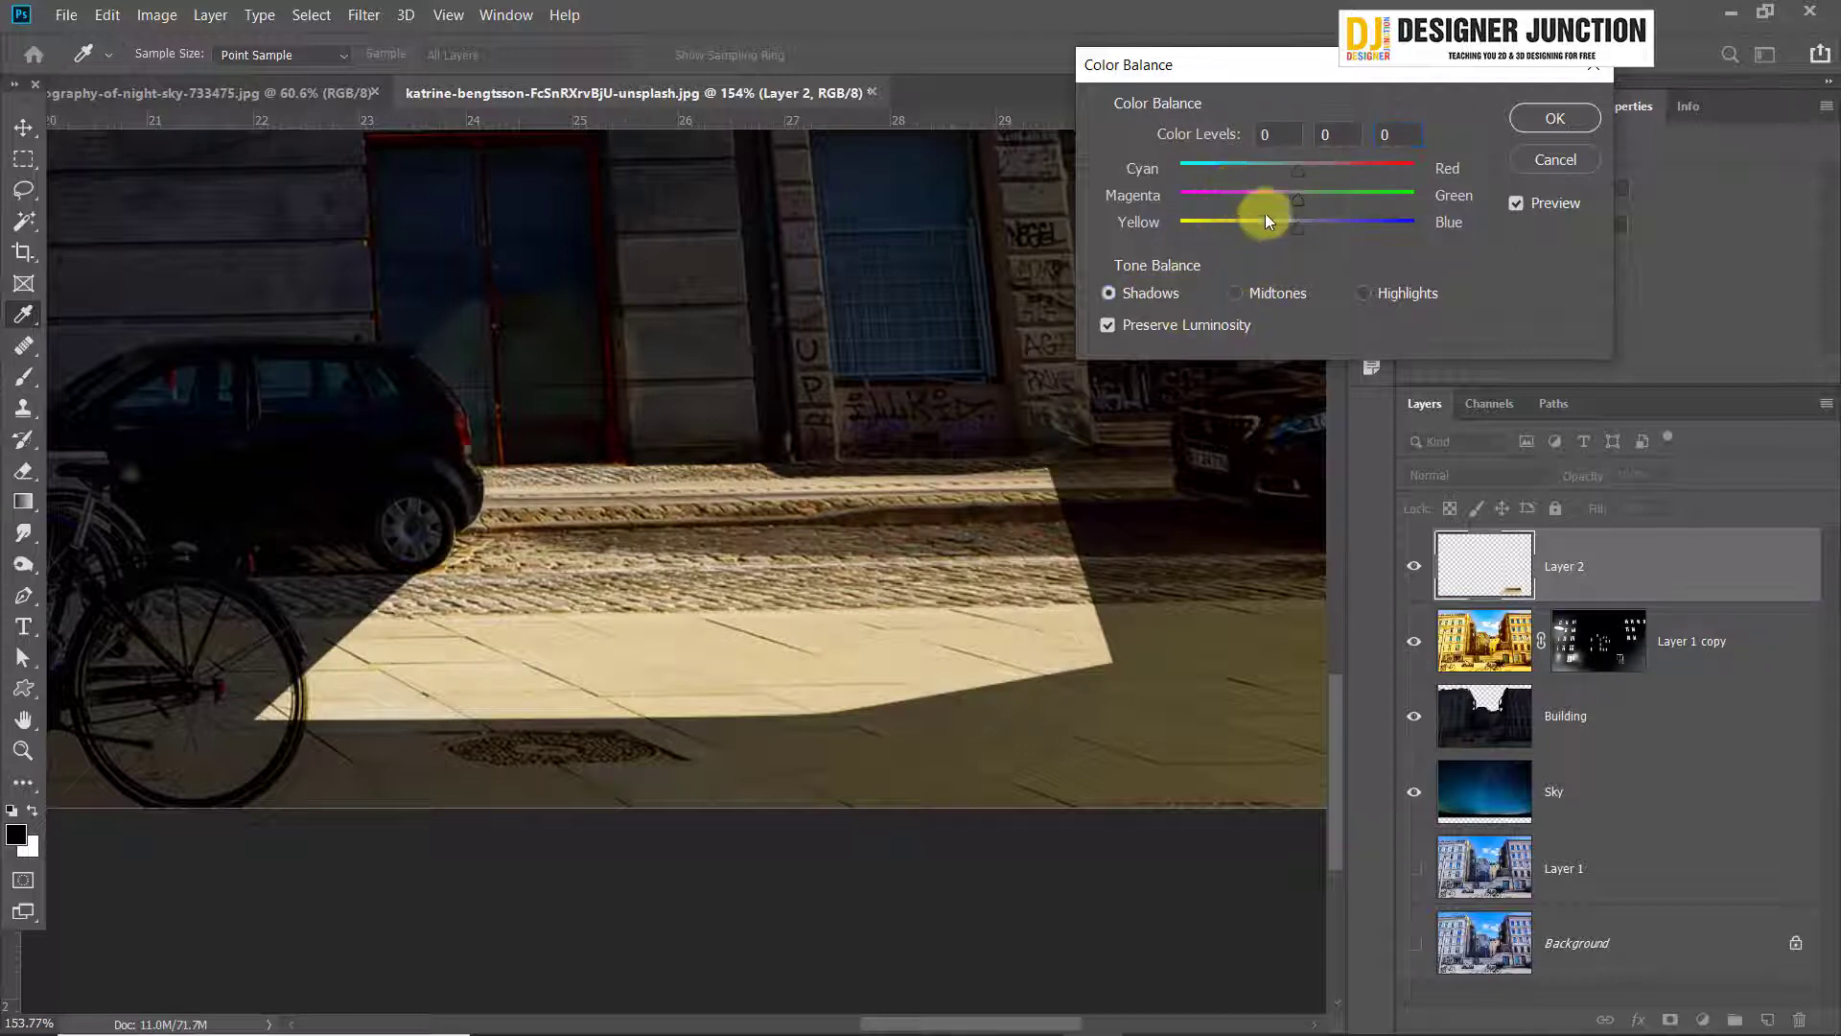
{"action": "left_click_drag", "start_coordinate": [1328, 173], "coordinate": [1362, 165]}
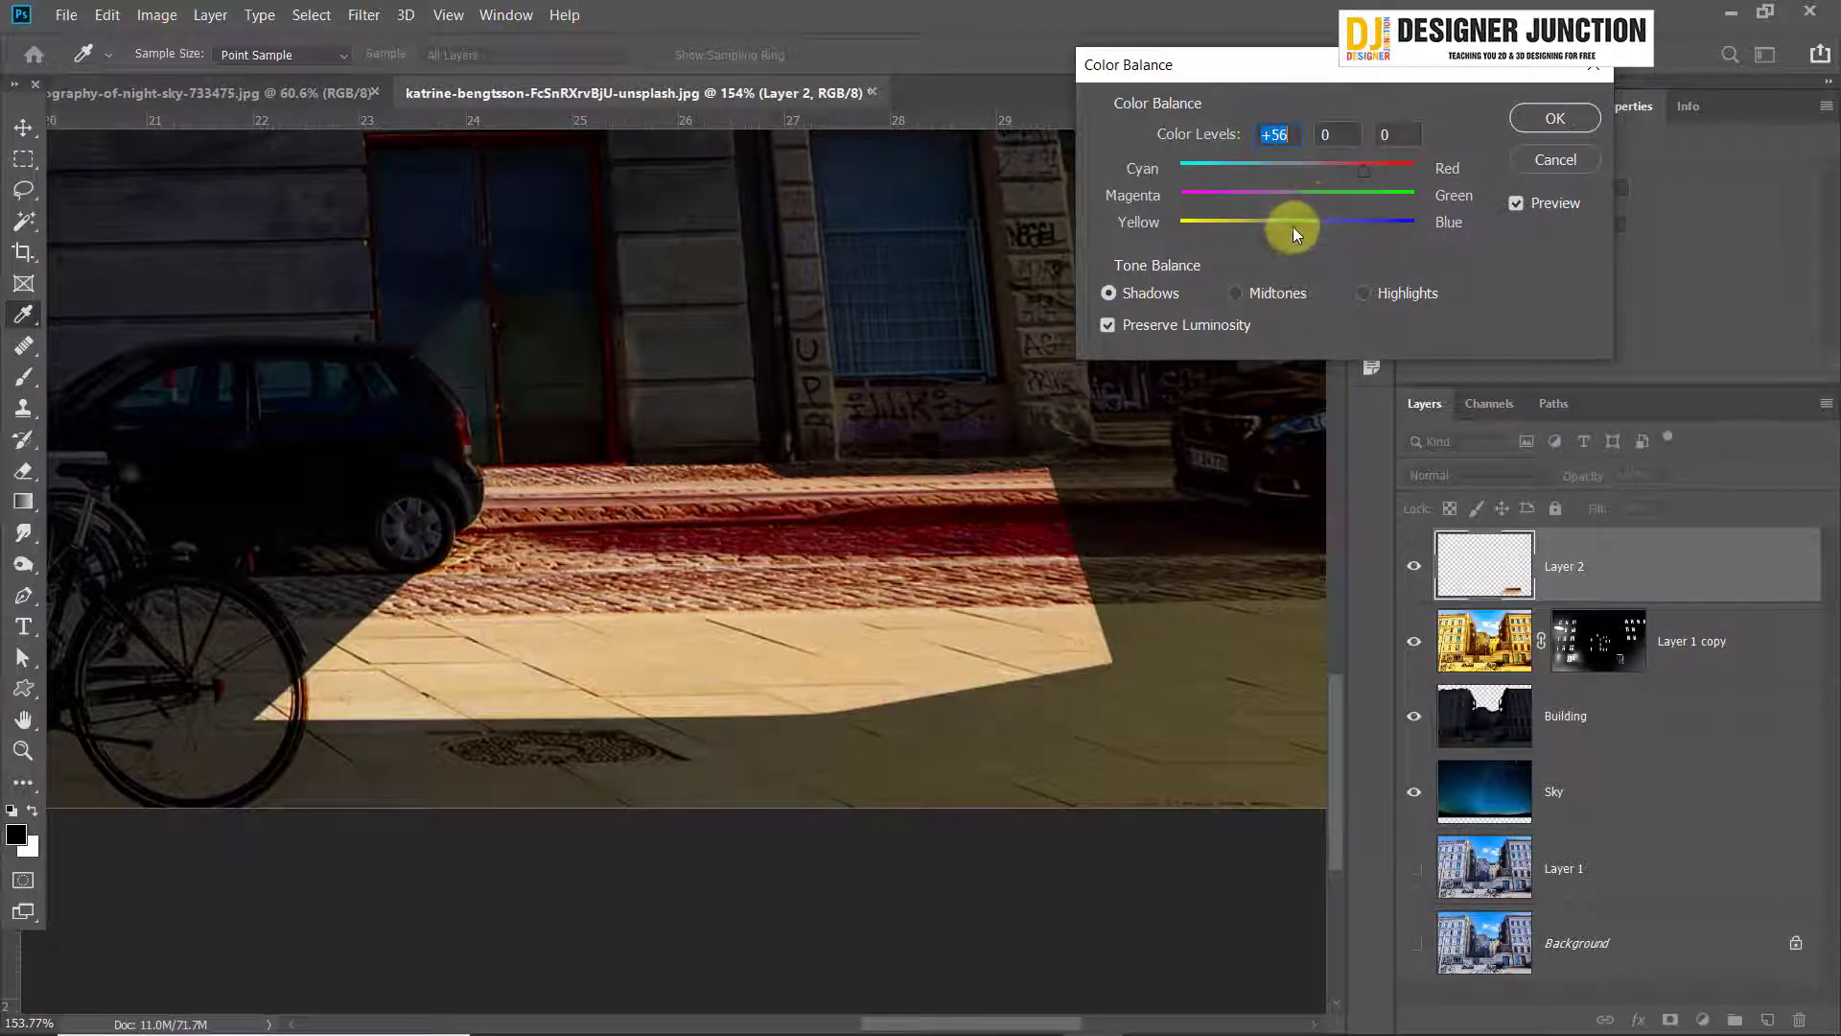
{"action": "left_click_drag", "start_coordinate": [1292, 227], "coordinate": [1199, 234]}
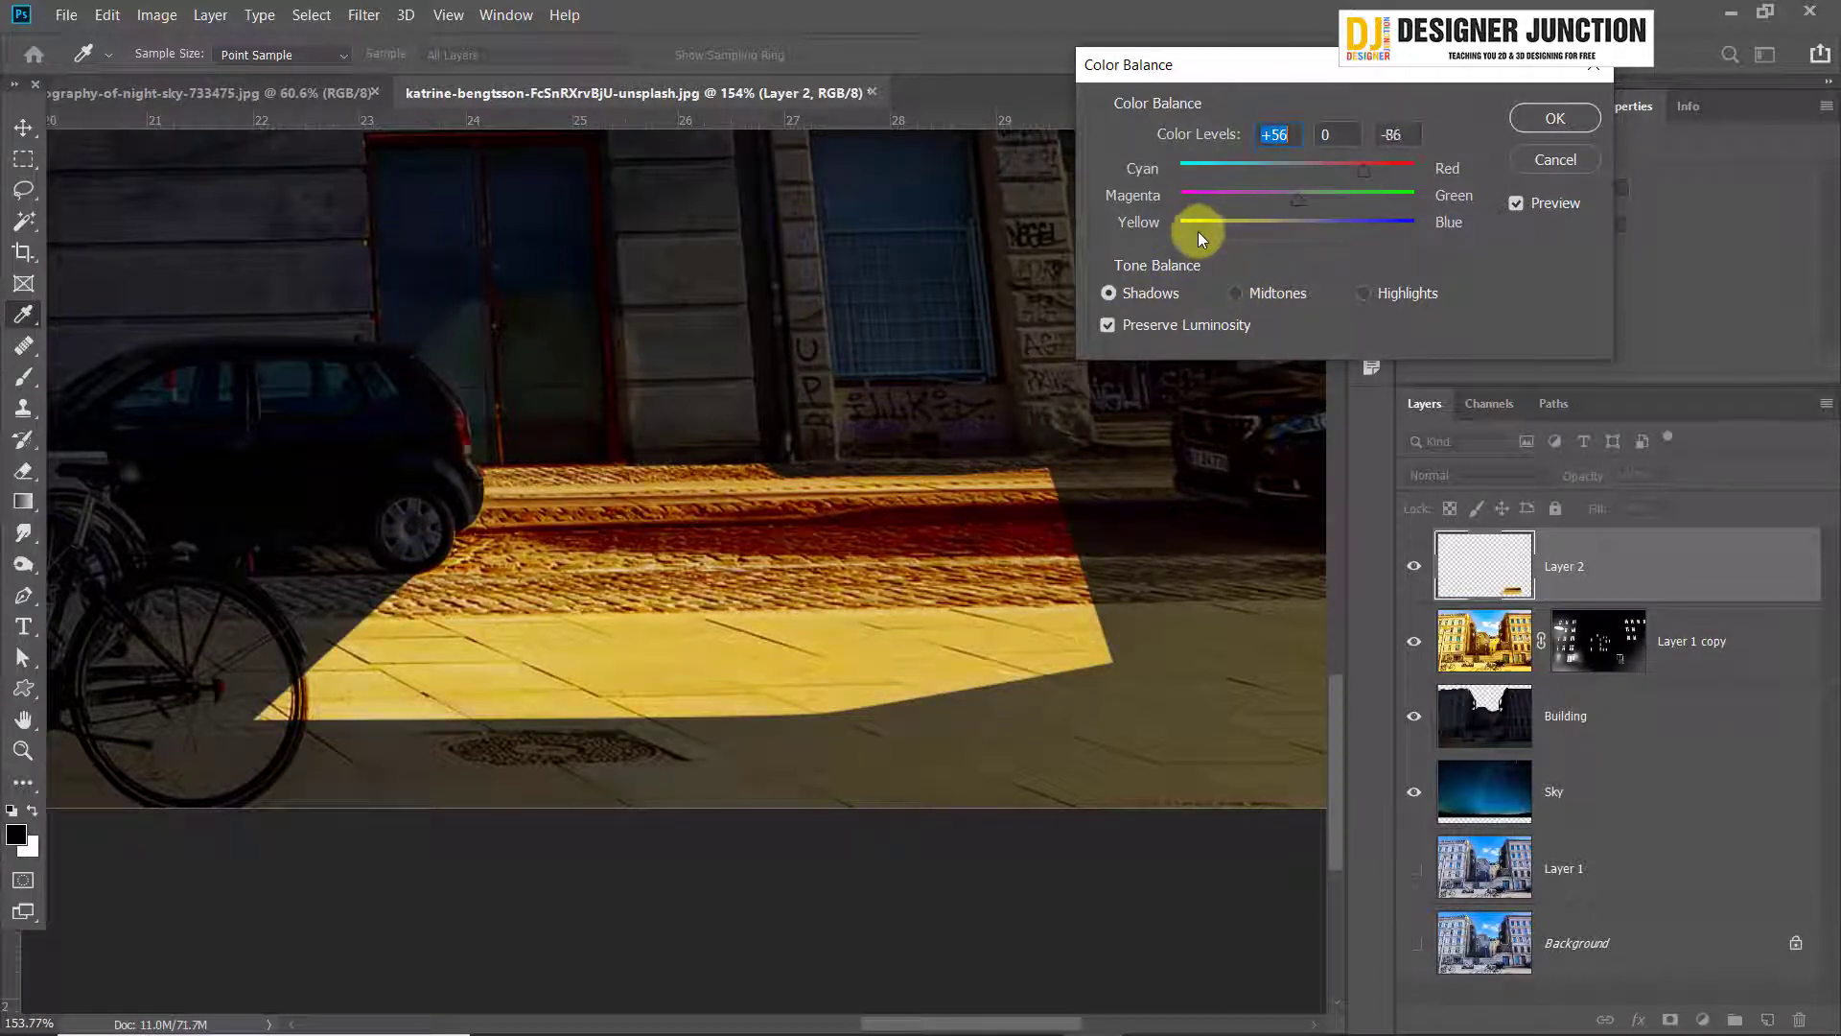
Set the Color Balance highlights to +42 red and -49 yellow and apply the adjustment
{"action": "left_click_drag", "start_coordinate": [1323, 178], "coordinate": [1347, 173]}
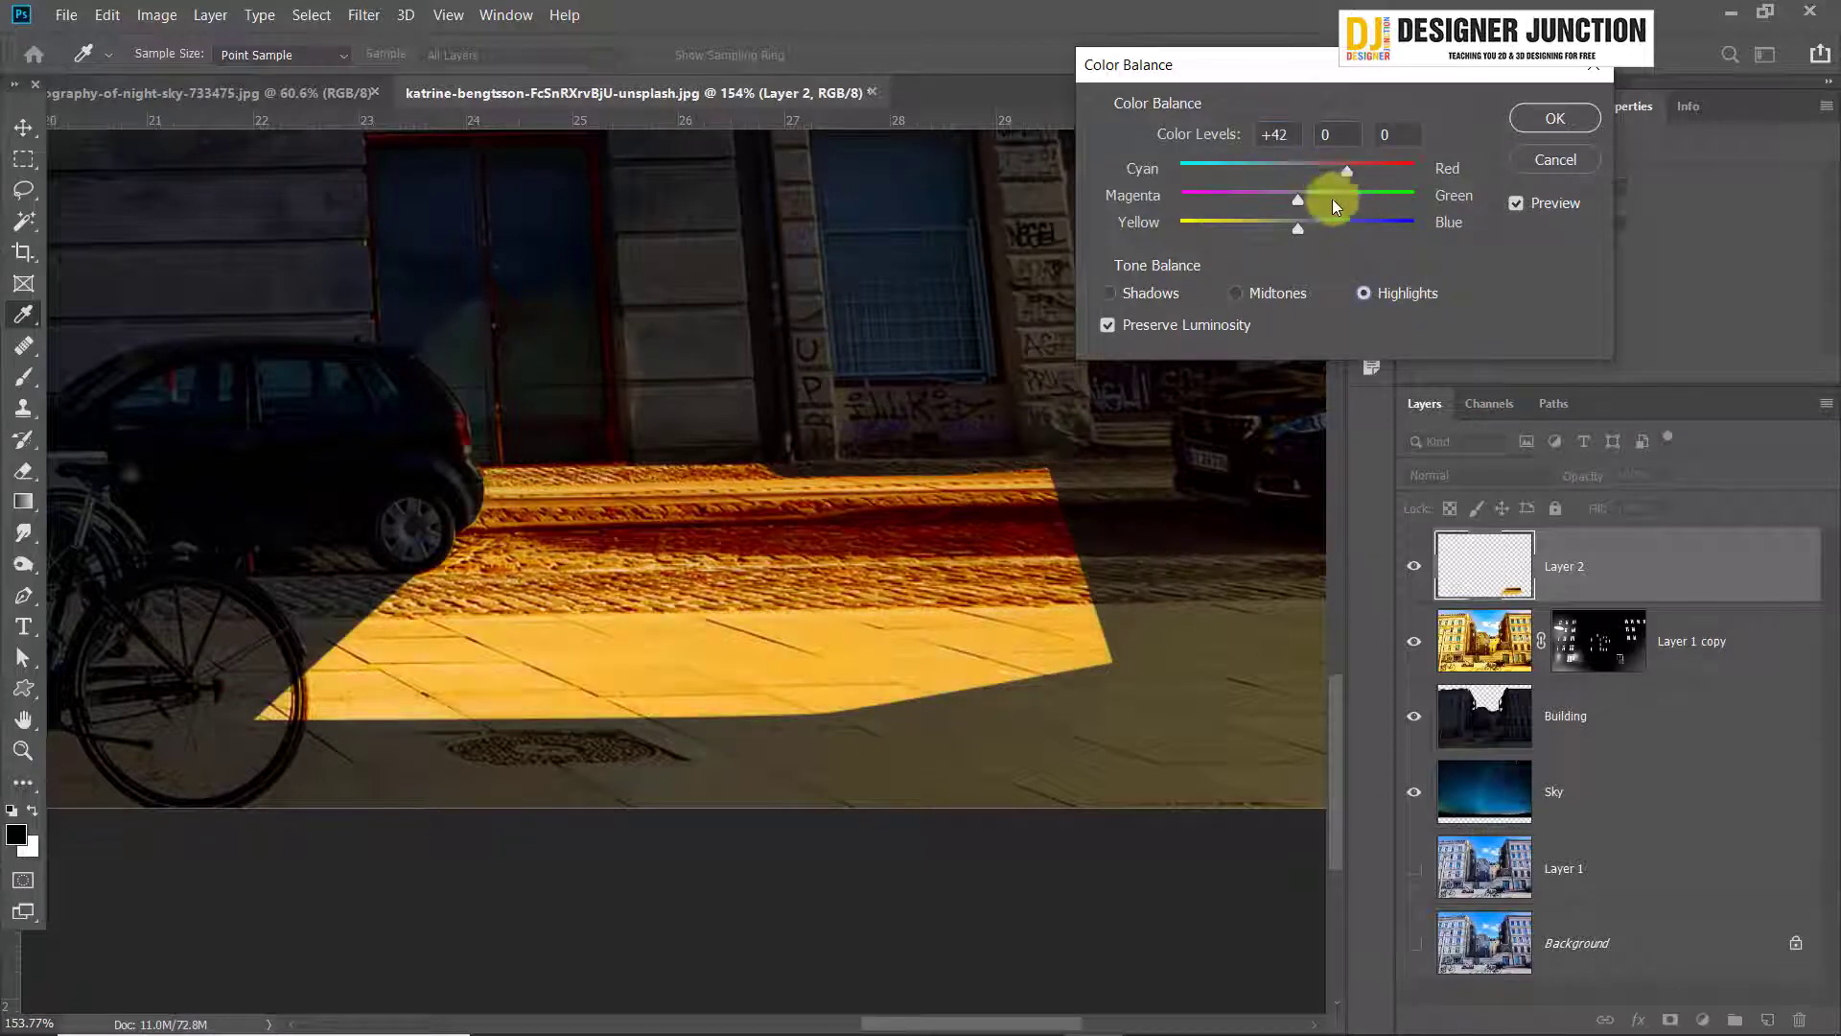
{"action": "left_click_drag", "start_coordinate": [1274, 237], "coordinate": [1235, 228]}
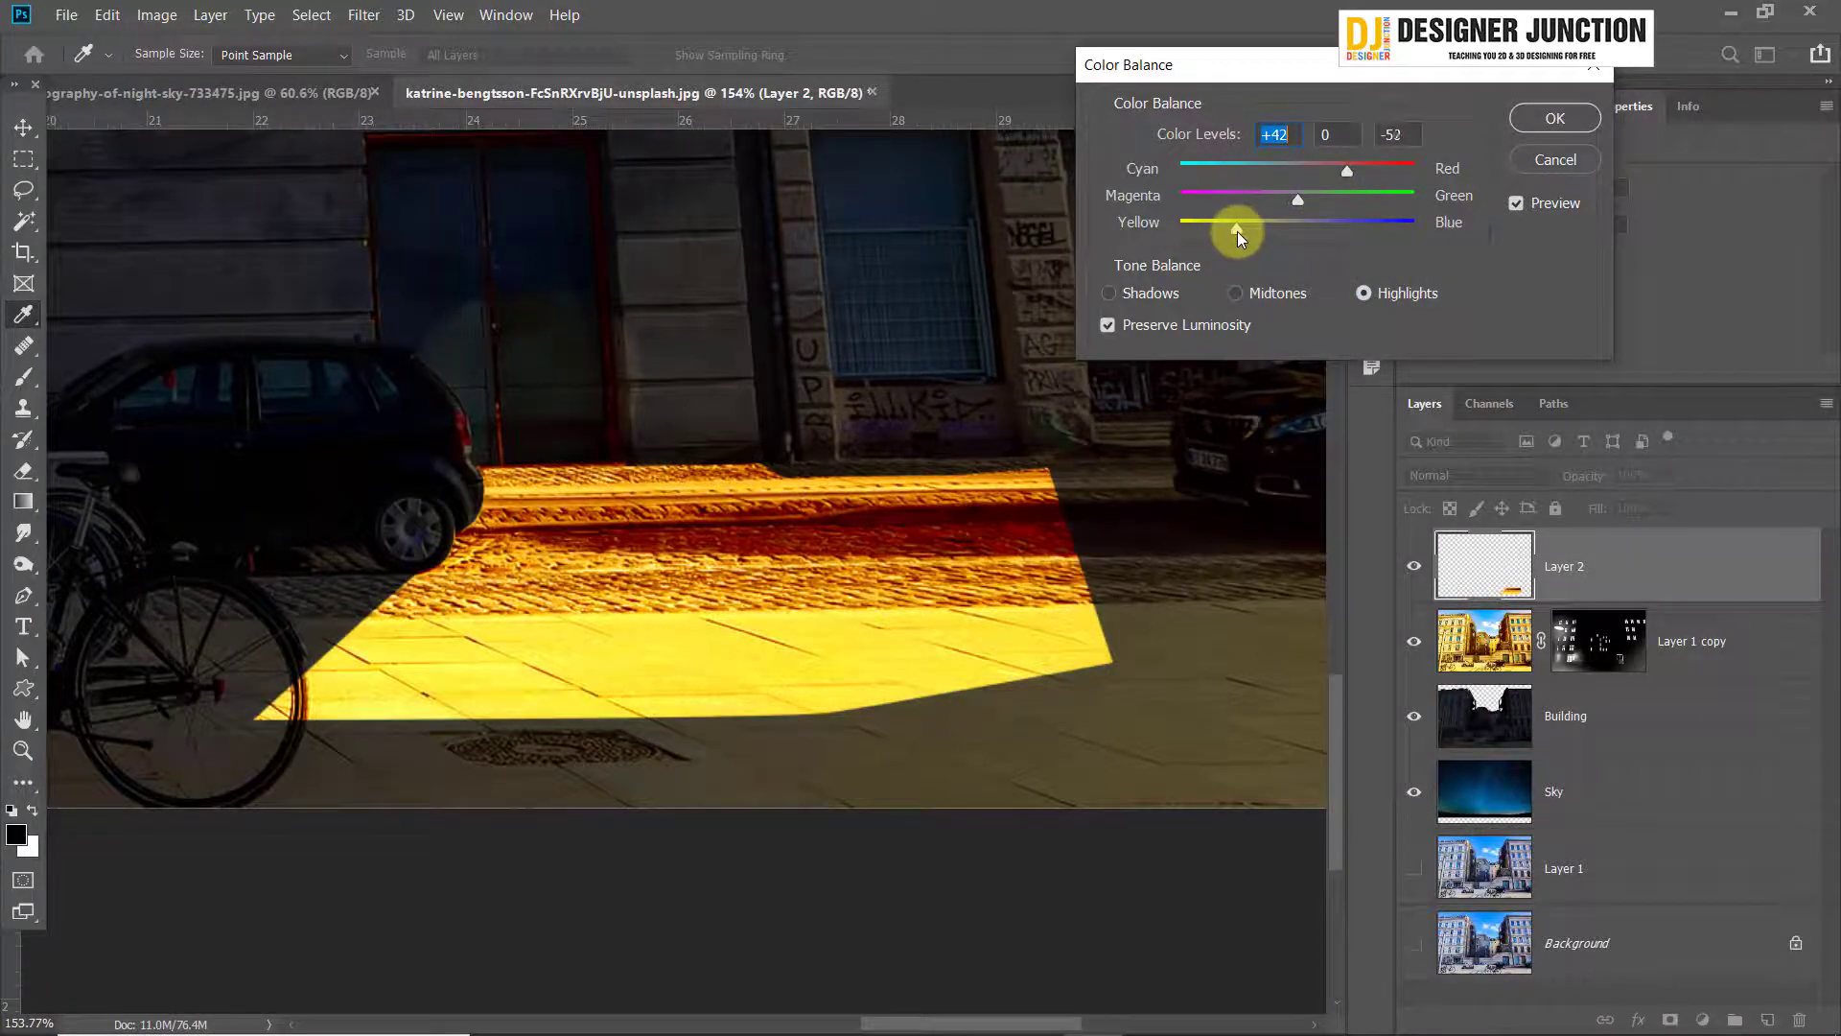
{"action": "left_click", "coordinate": [1551, 119]}
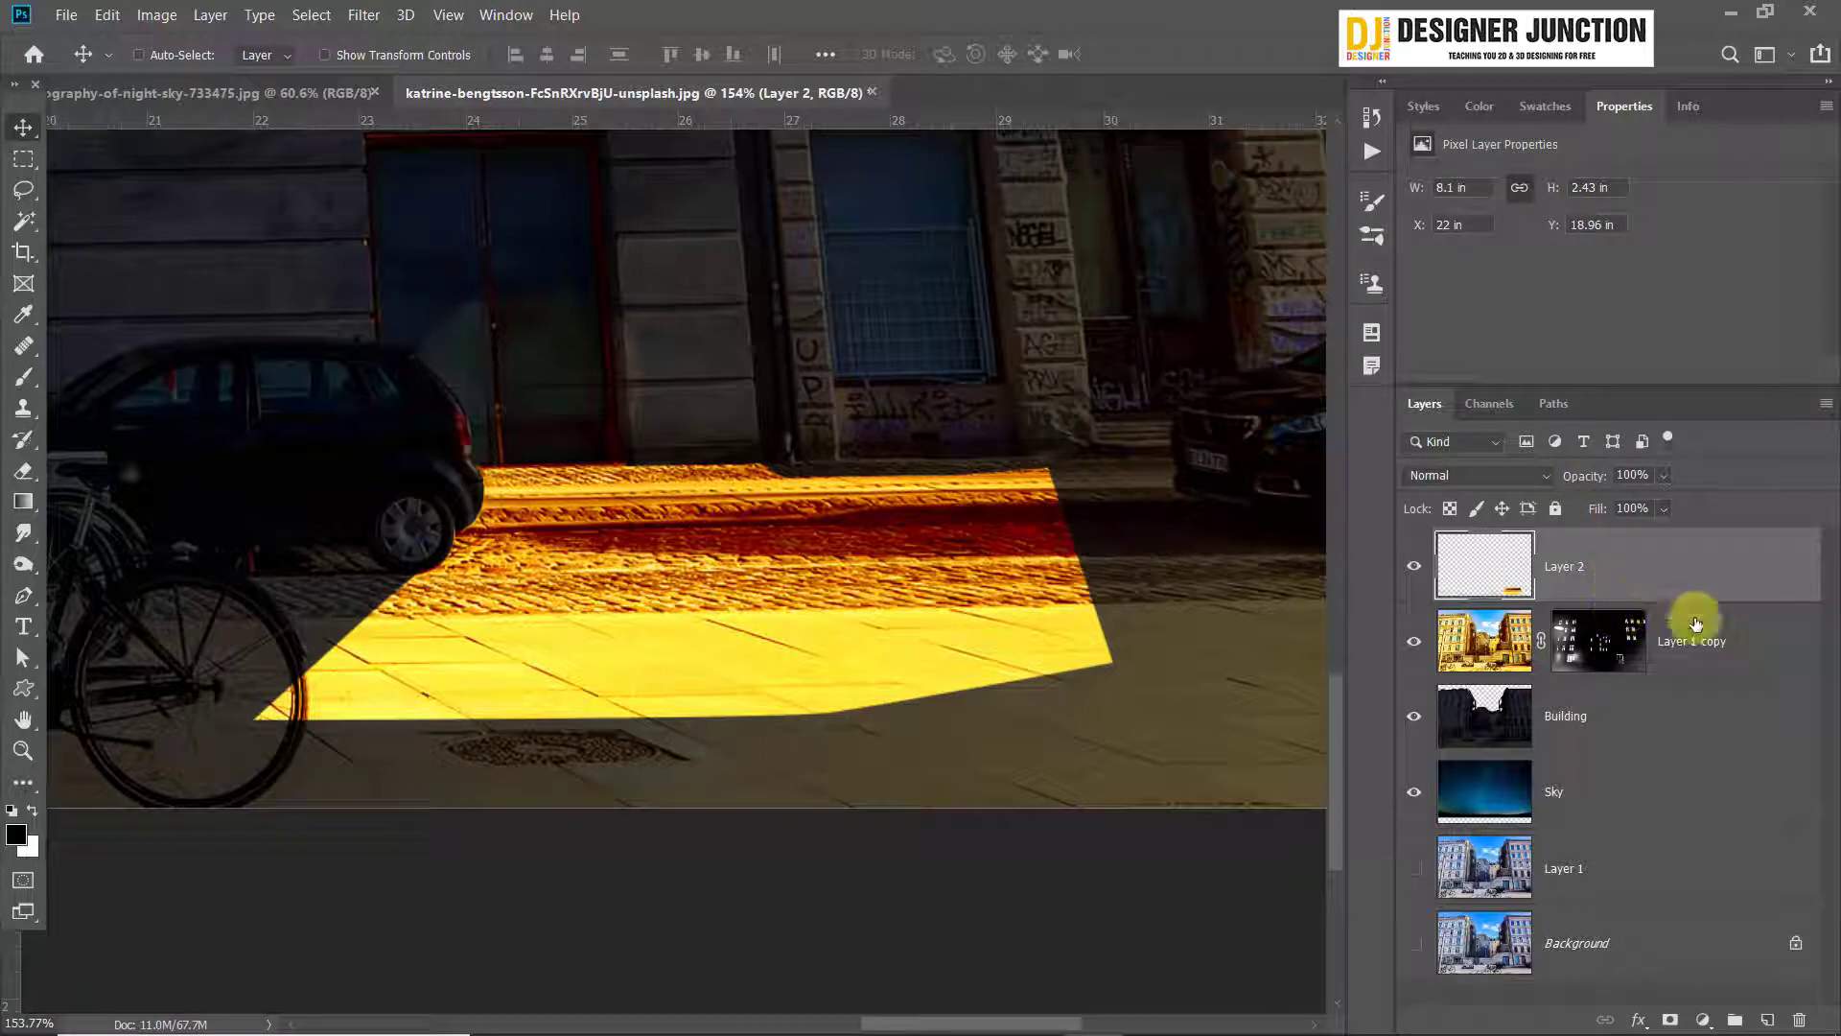
Add a layer mask to Layer 2, invert it to black and switch to the Brush tool
{"action": "left_click", "coordinate": [1655, 1015]}
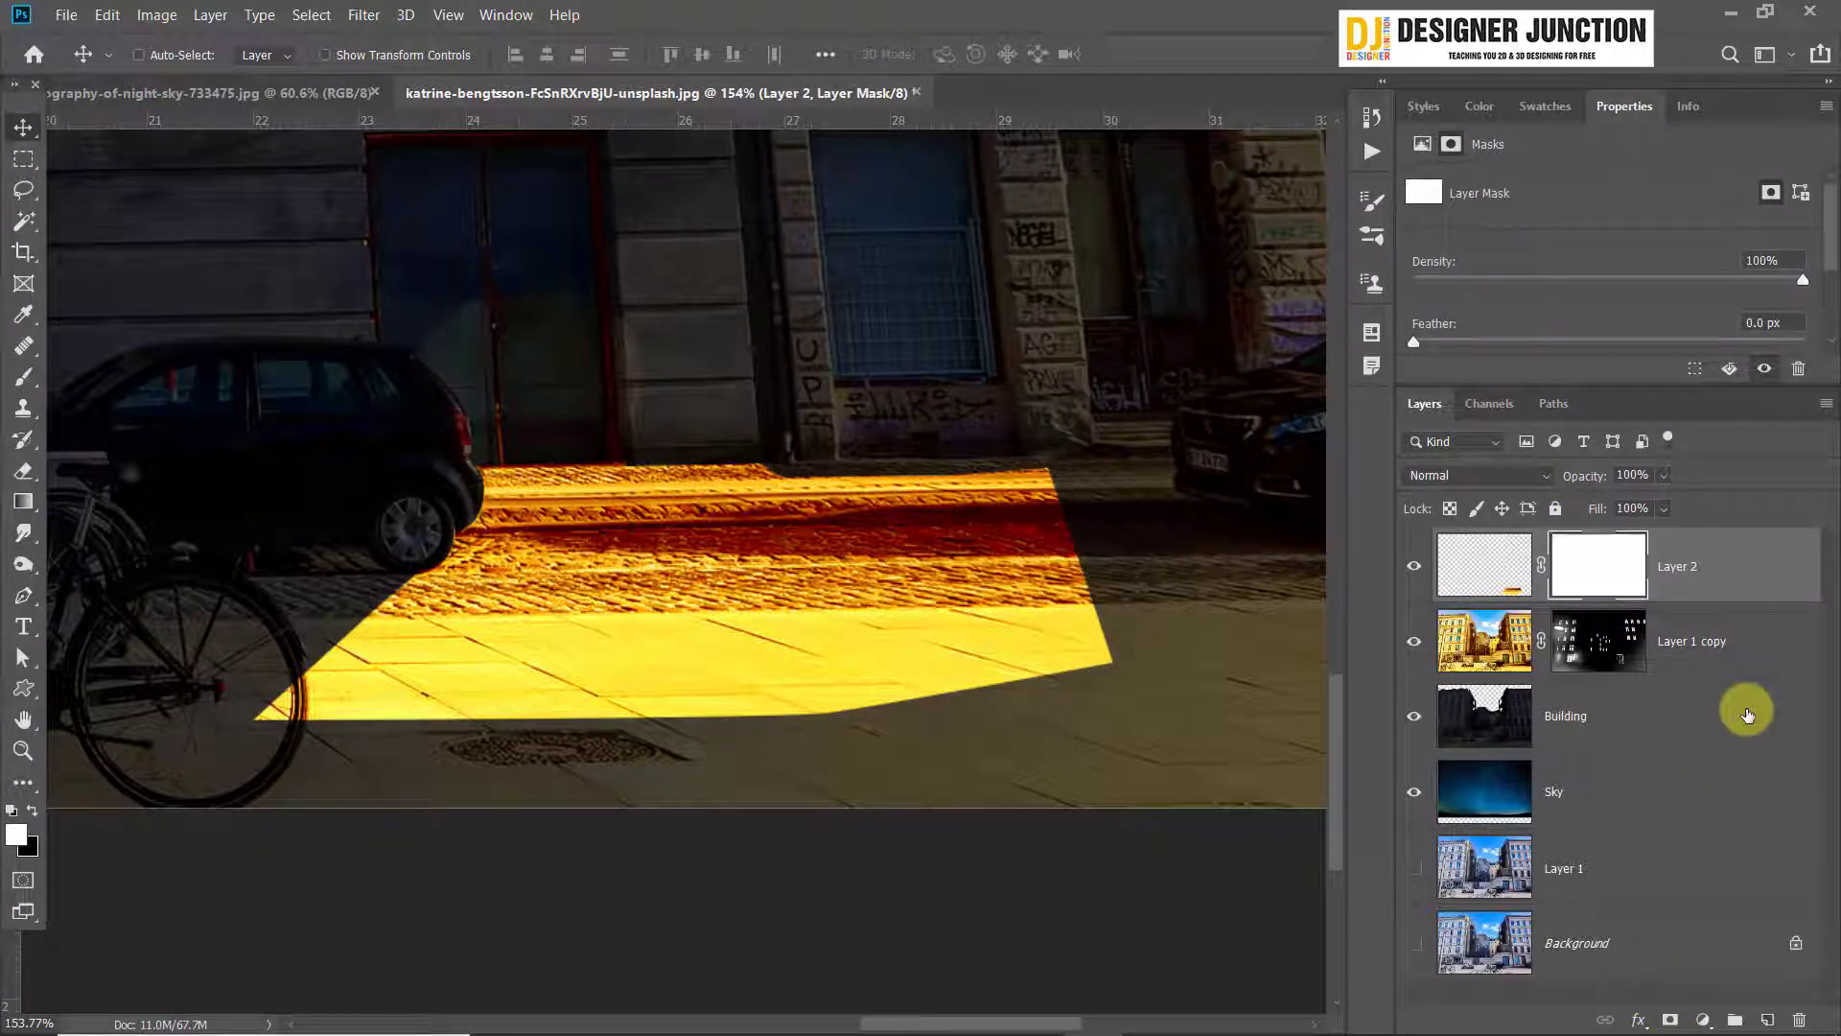
{"action": "key", "text": "ctrl+i"}
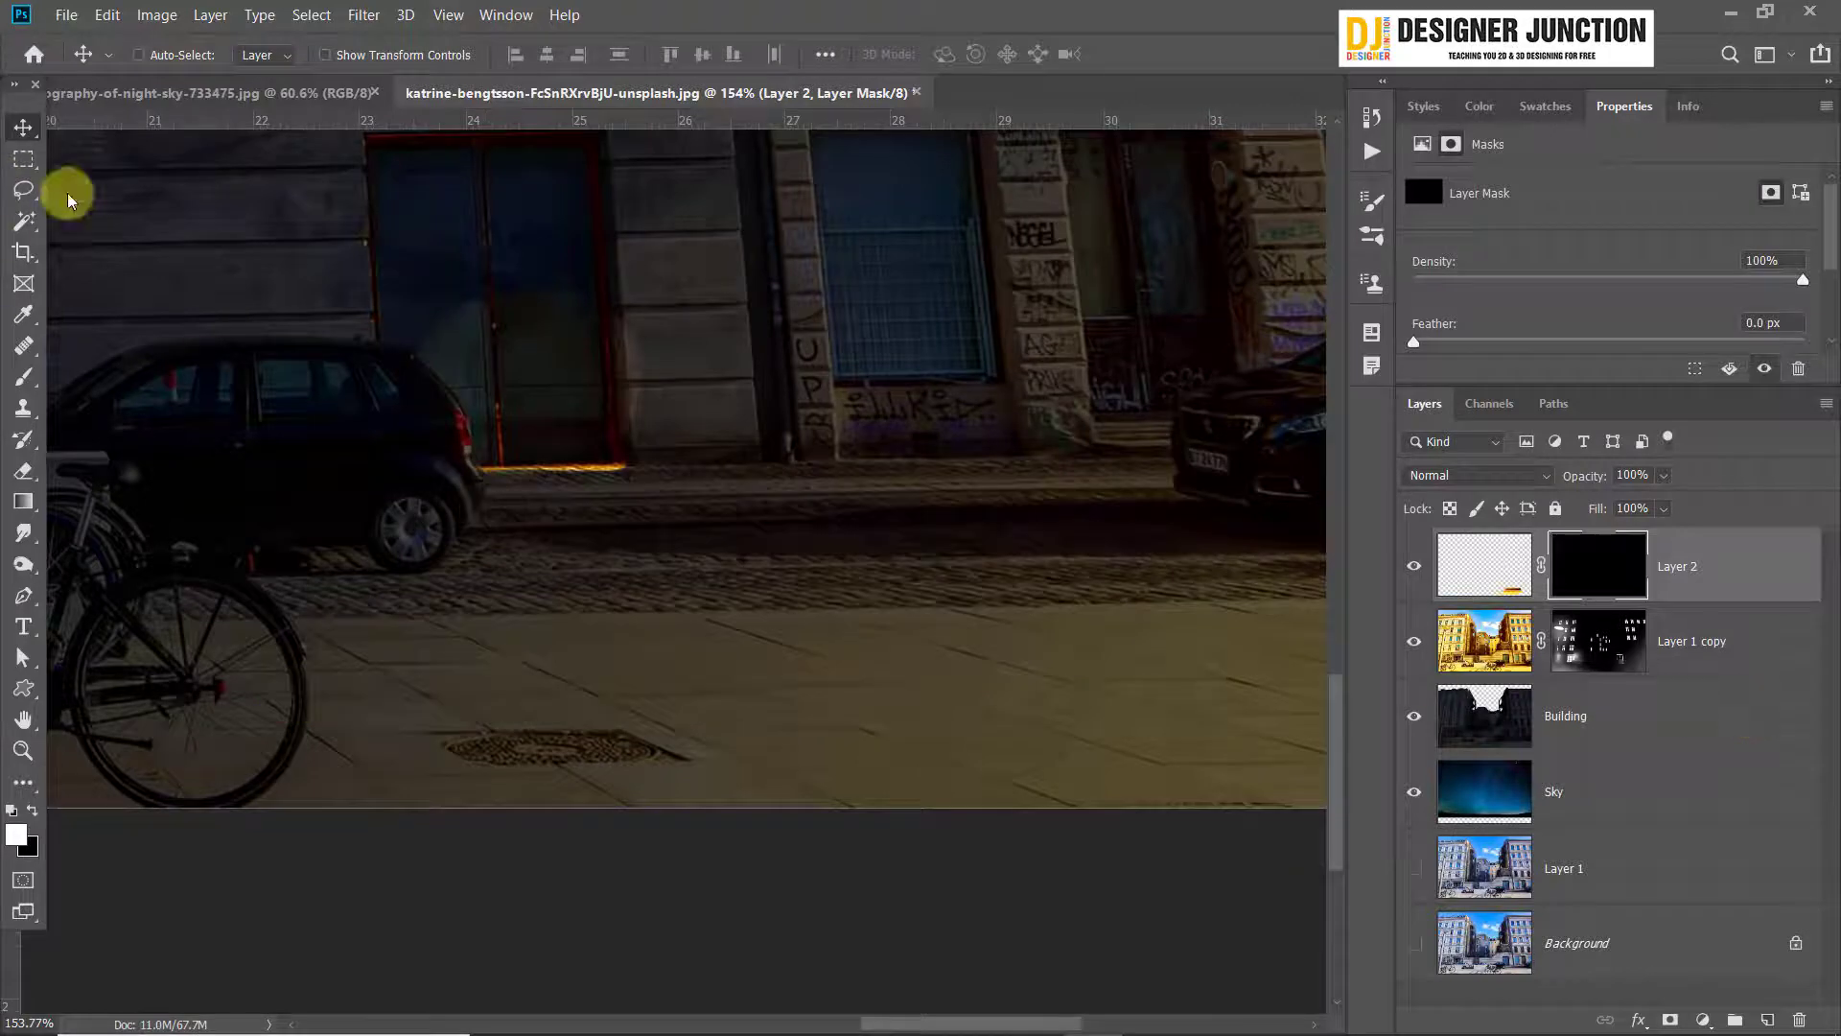
{"action": "left_click", "coordinate": [23, 377]}
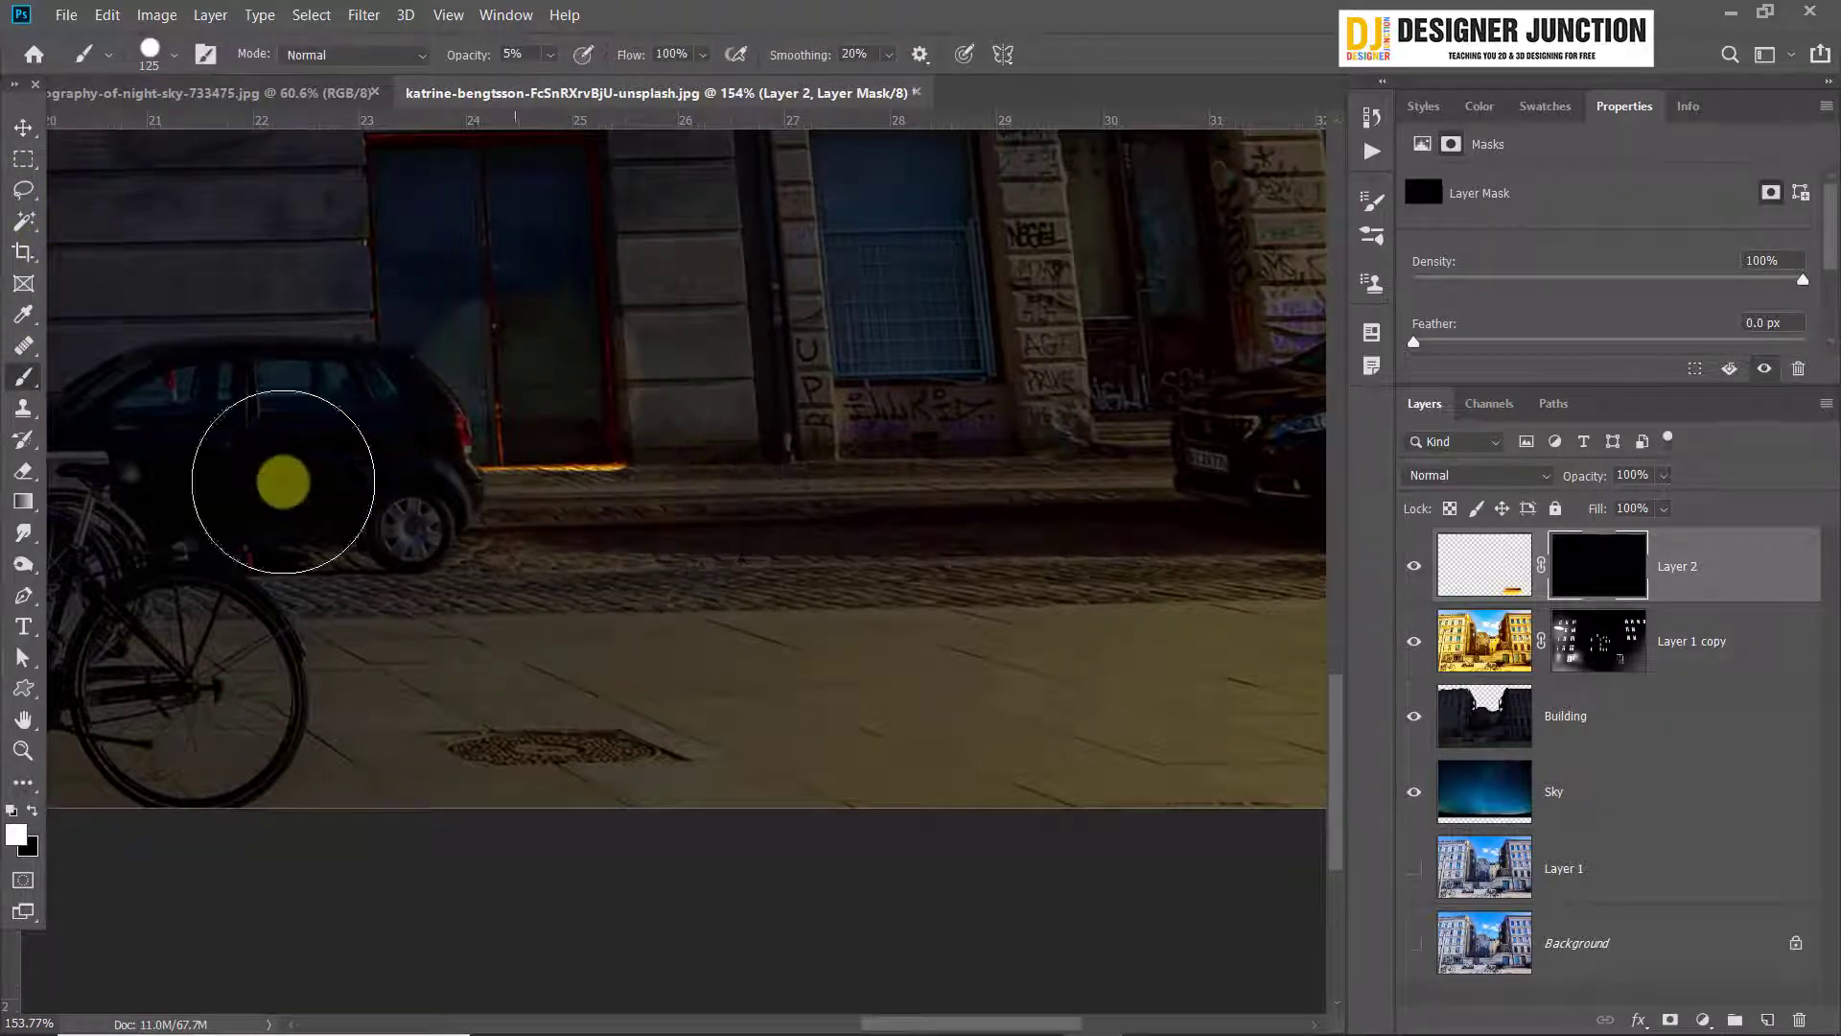
Set up a soft round brush of 250 px with 0% hardness for painting Layer 2's mask
{"action": "scroll", "coordinate": [576, 493], "scroll_direction": "up", "scroll_amount": 3}
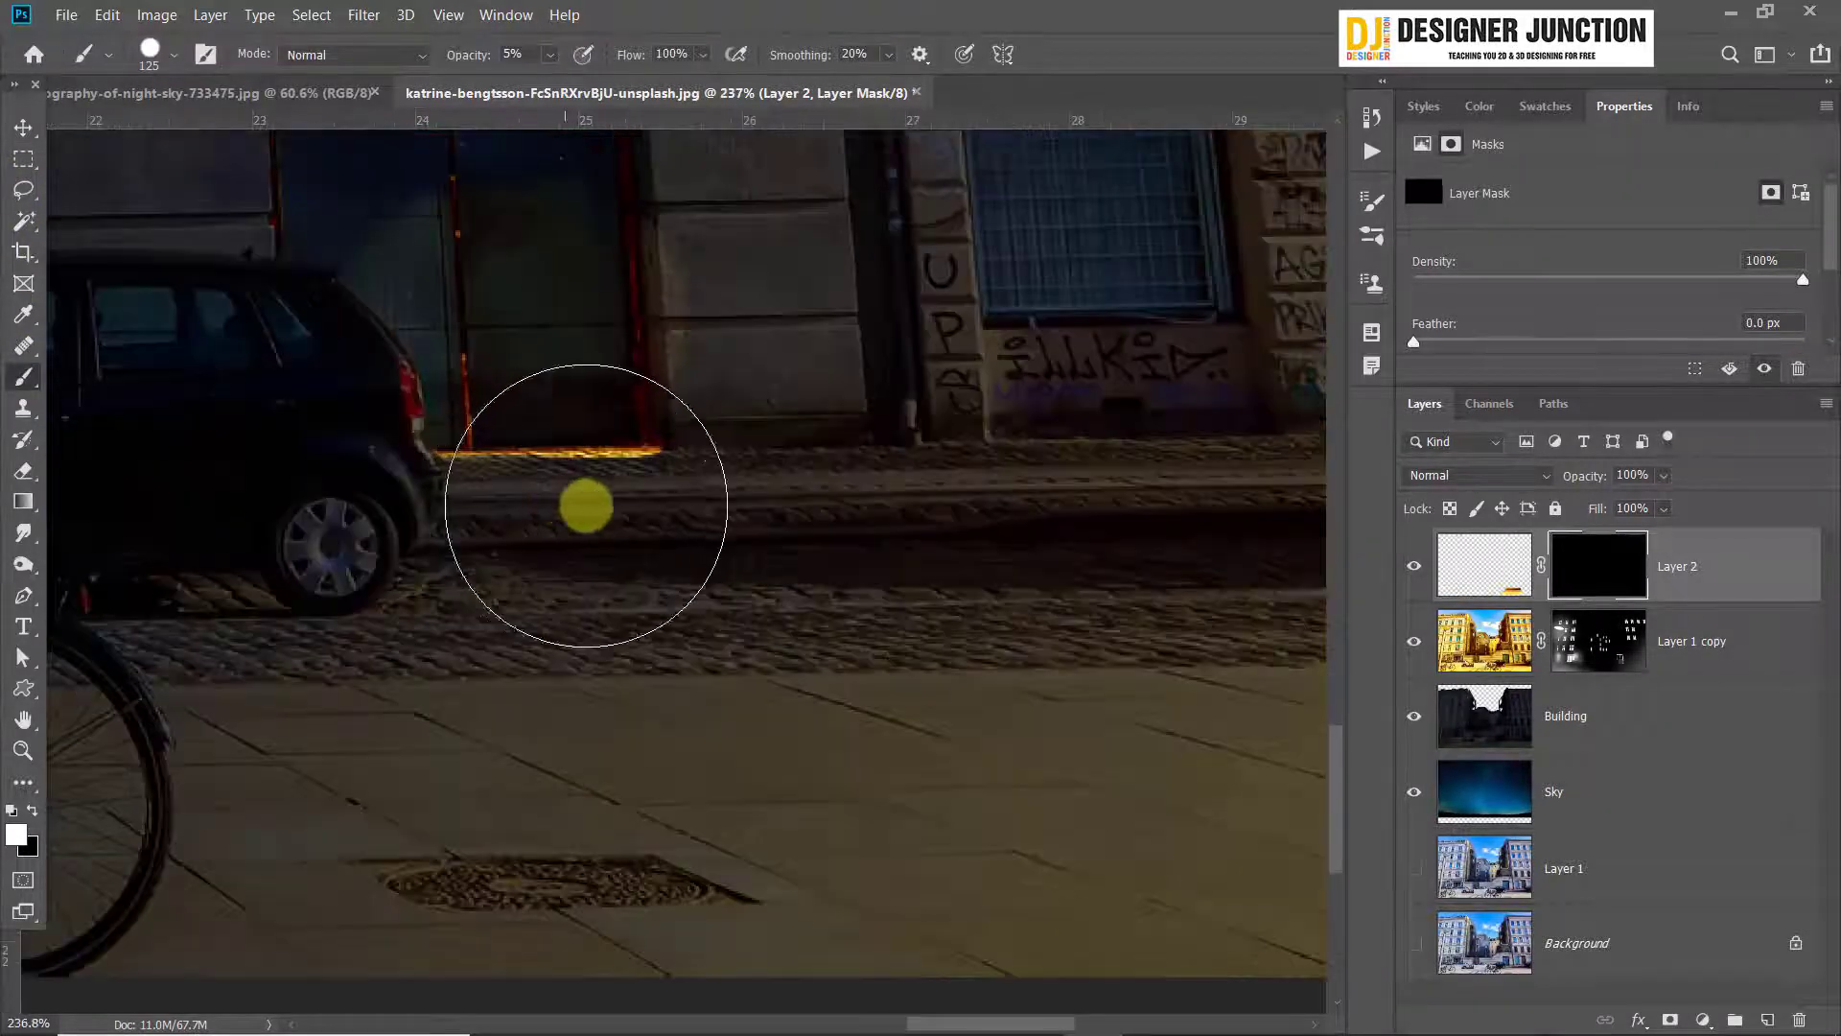
{"action": "mouse_move", "coordinate": [608, 394]}
{"action": "left_mouse_down"}
{"action": "mouse_move", "coordinate": [564, 372]}
{"action": "mouse_move", "coordinate": [537, 390]}
{"action": "mouse_move", "coordinate": [703, 395]}
{"action": "mouse_move", "coordinate": [648, 398]}
{"action": "mouse_move", "coordinate": [701, 431]}
{"action": "left_mouse_up"}
{"action": "key", "text": "bracketright"}
{"action": "key", "text": "bracketright"}
{"action": "key", "text": "bracketright"}
{"action": "key", "text": "bracketright"}
{"action": "left_click_drag", "start_coordinate": [752, 524], "coordinate": [528, 417]}
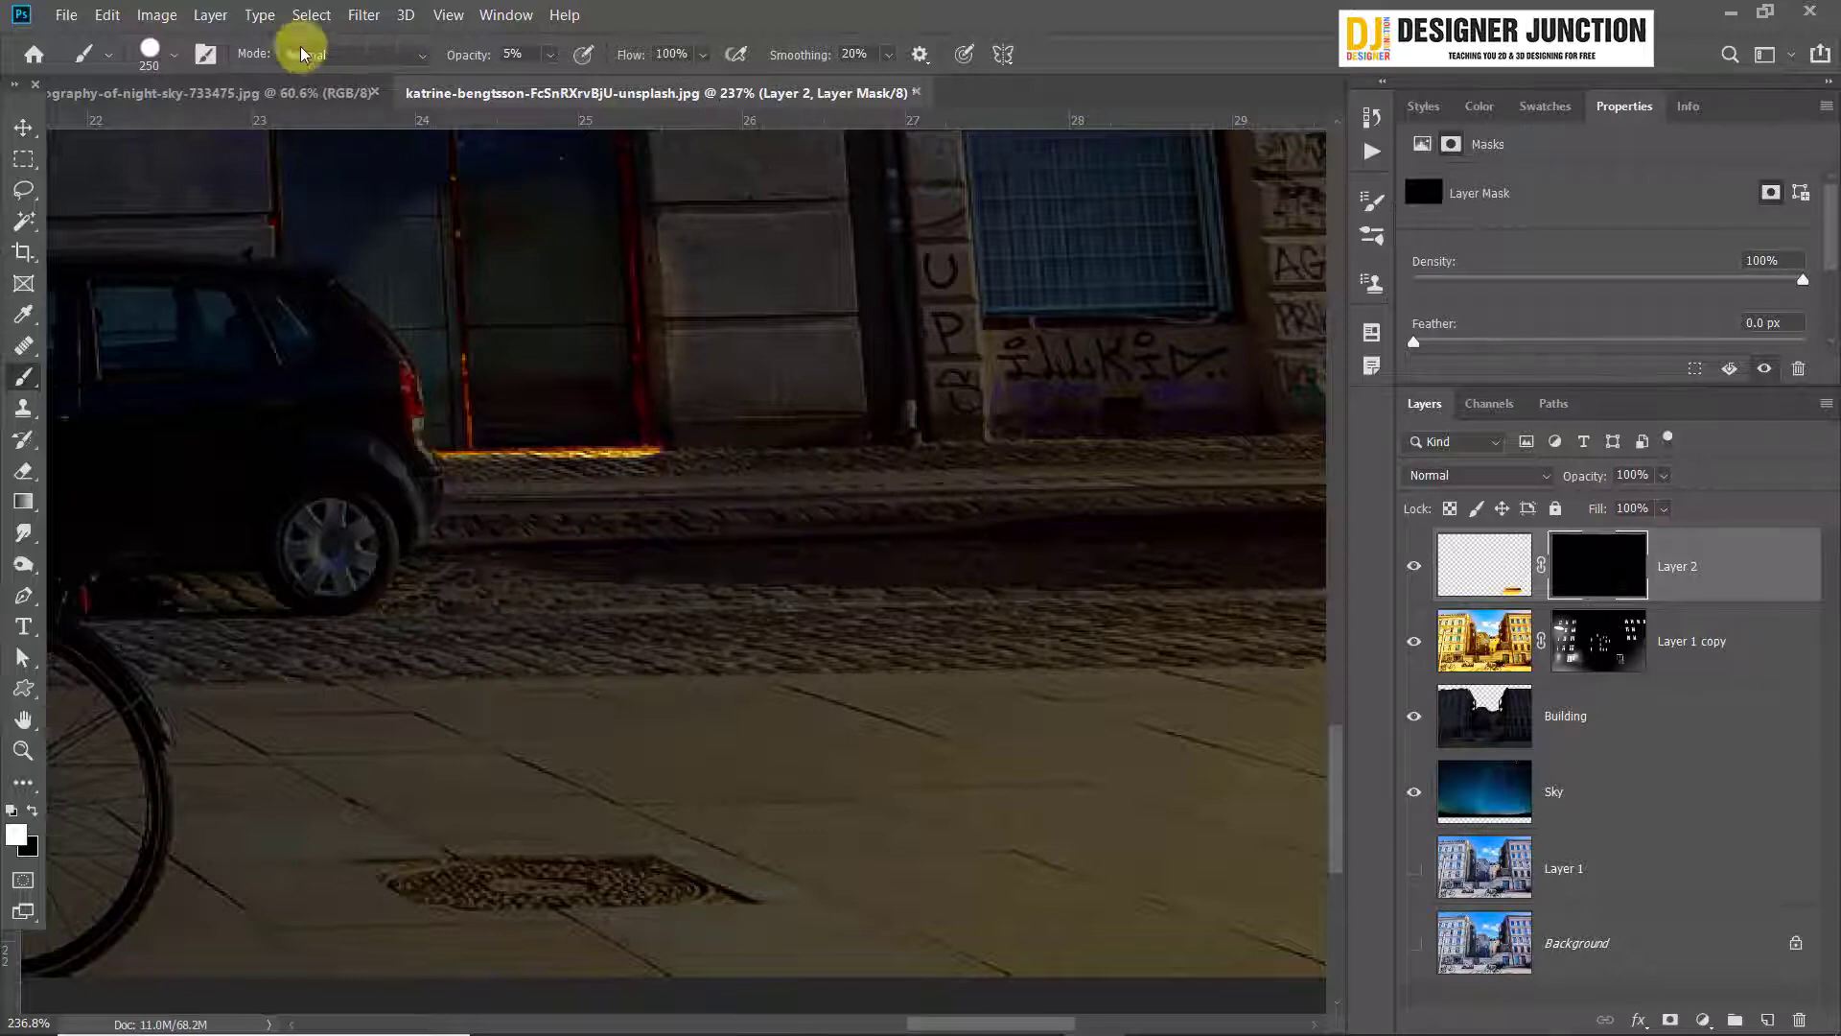
{"action": "left_click", "coordinate": [175, 57]}
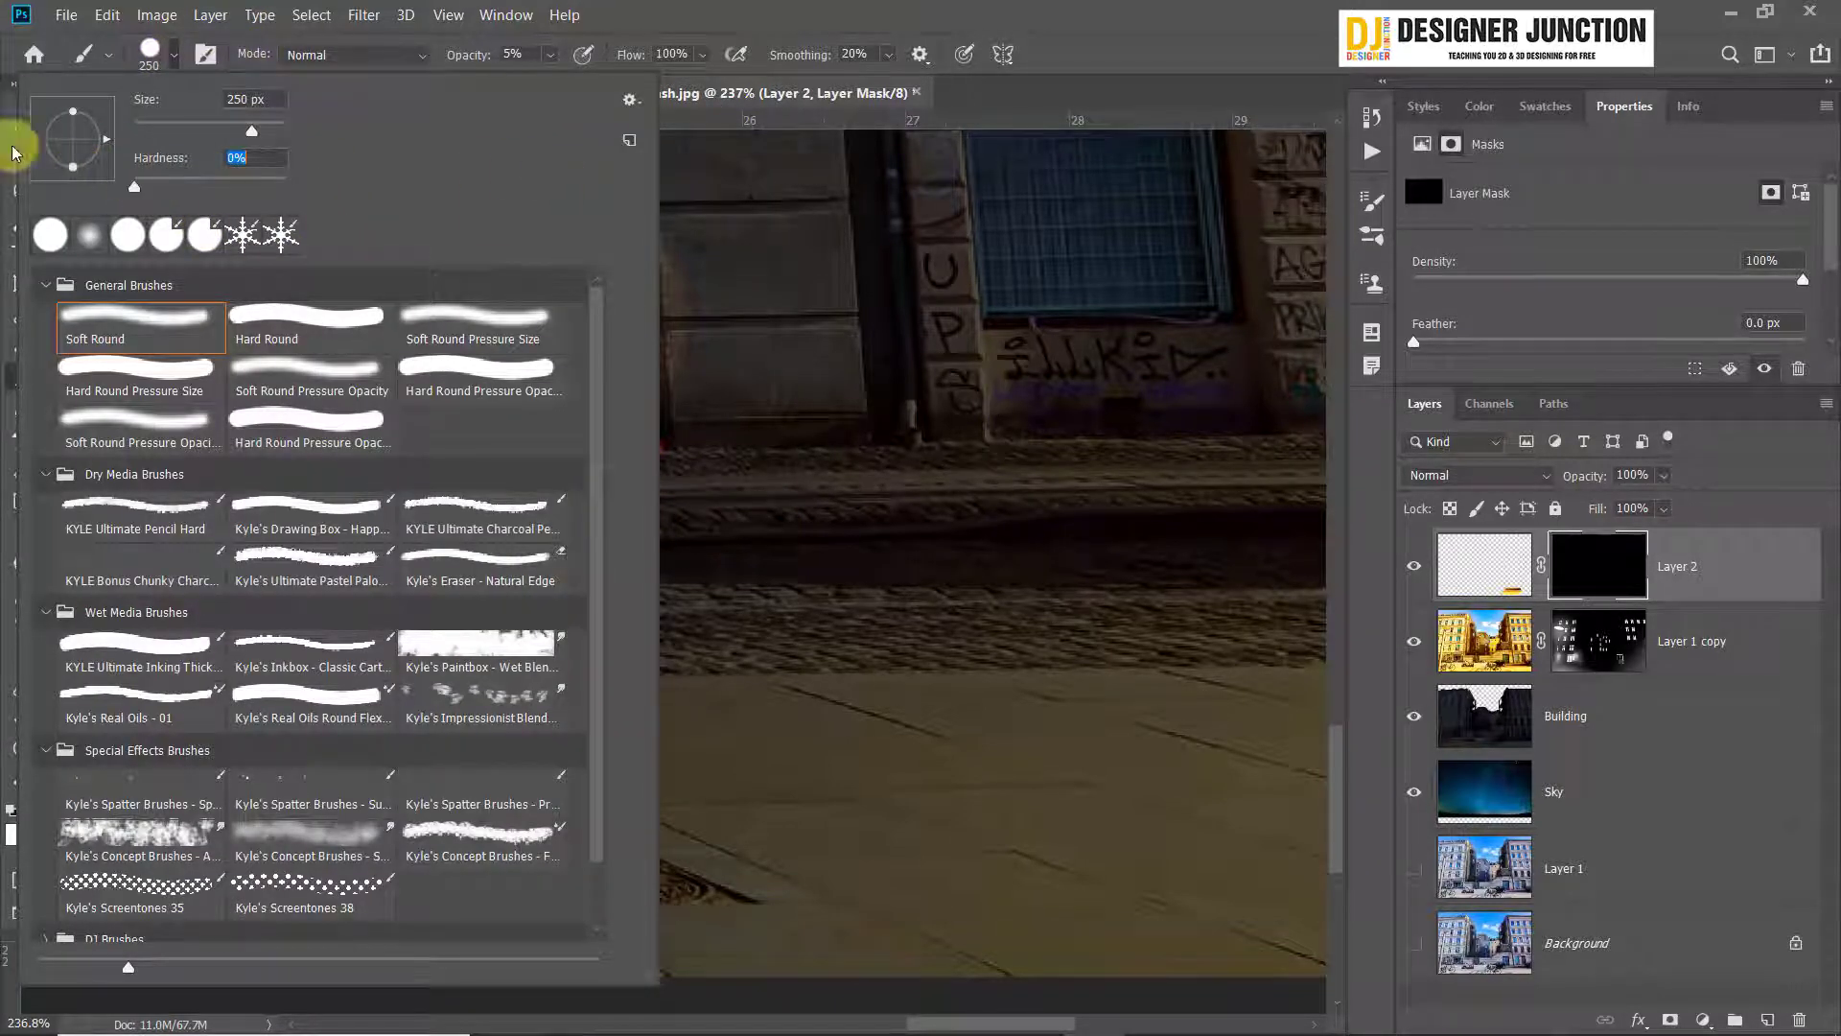
{"action": "key", "text": "Return"}
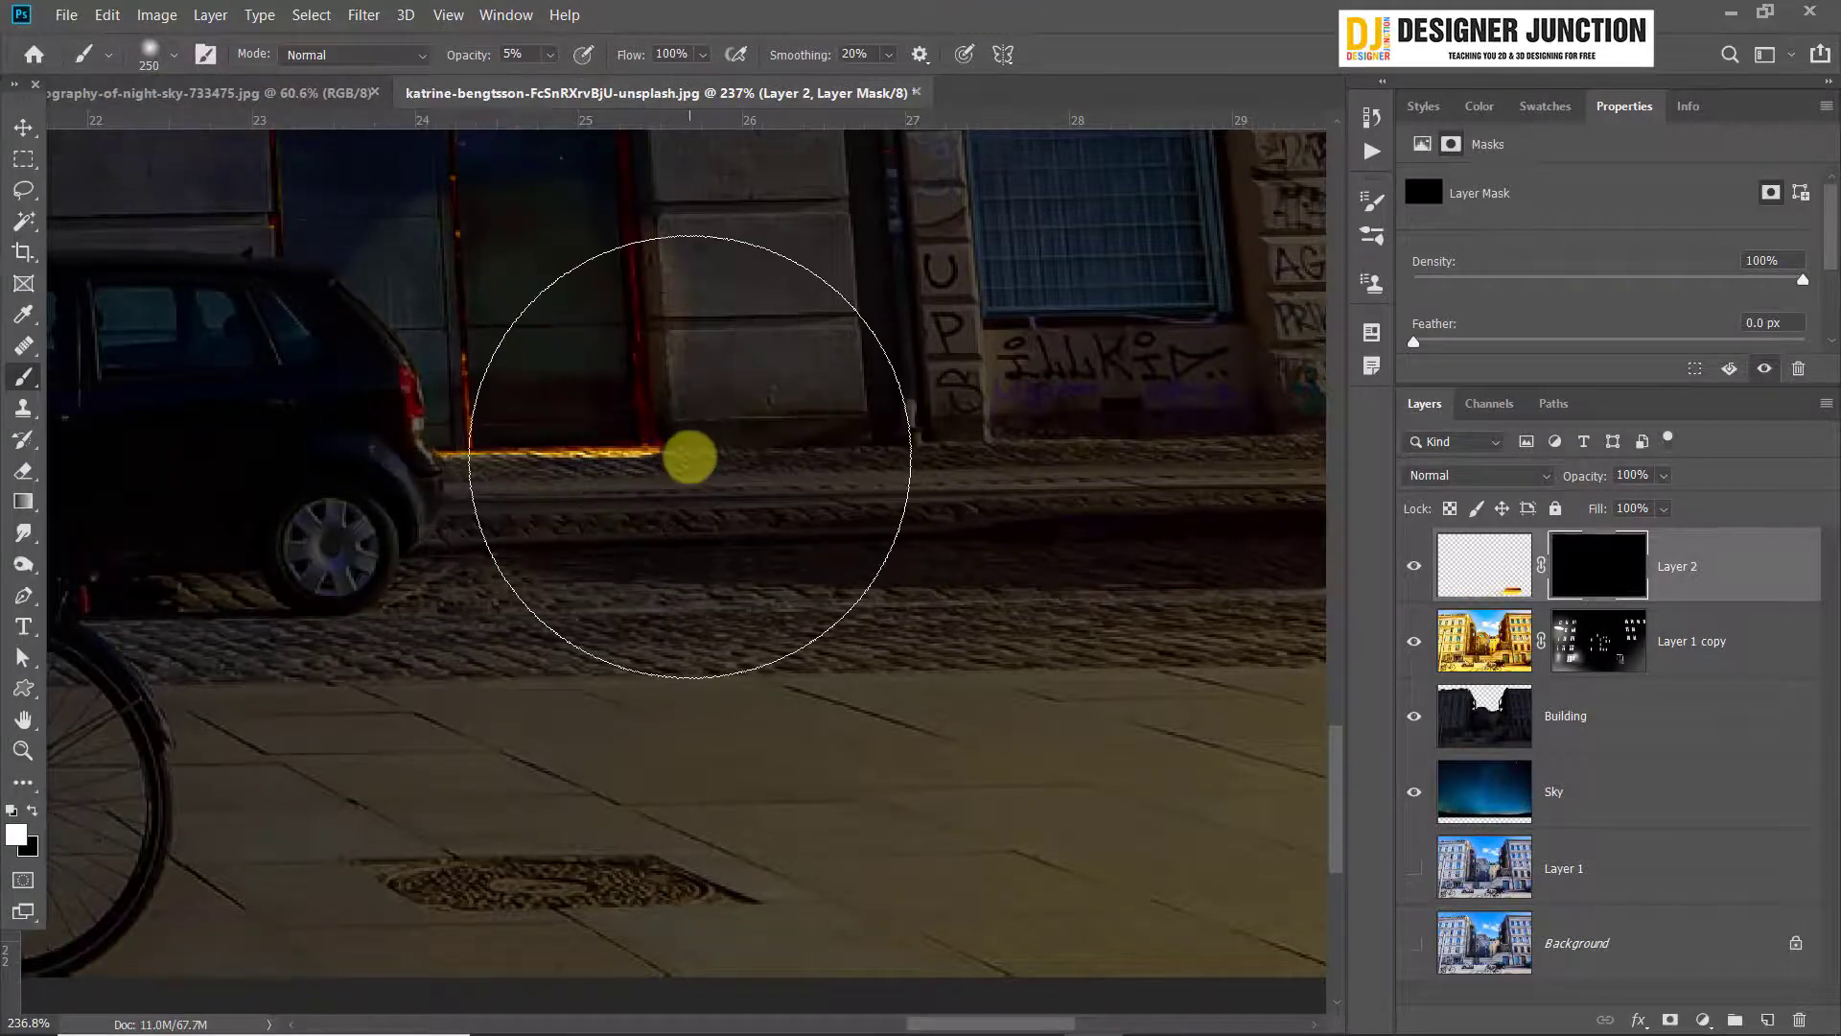
Paint white on Layer 2's mask to reveal warm light on the pavement before the door, and set the layer's opacity to 65%
{"action": "scroll", "coordinate": [672, 451], "scroll_direction": "down", "scroll_amount": 4}
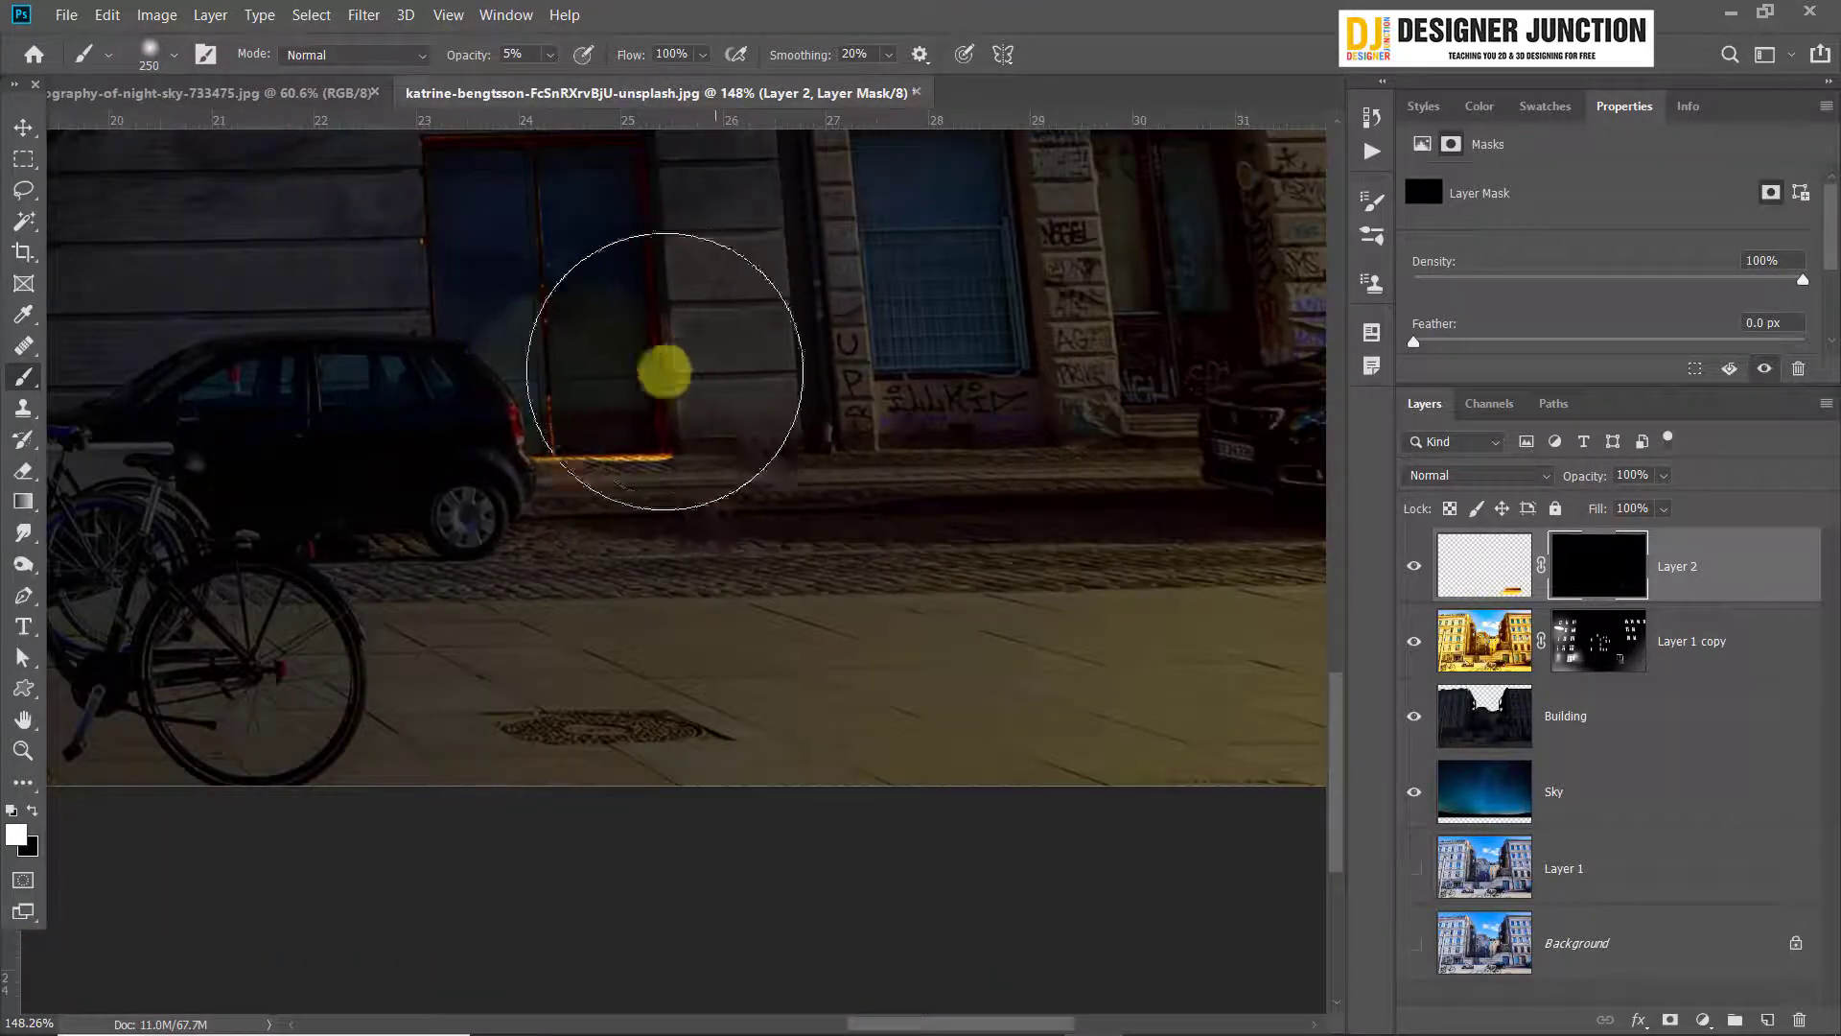
{"action": "mouse_move", "coordinate": [636, 352]}
{"action": "left_mouse_down"}
{"action": "mouse_move", "coordinate": [571, 346]}
{"action": "mouse_move", "coordinate": [612, 325]}
{"action": "mouse_move", "coordinate": [576, 302]}
{"action": "mouse_move", "coordinate": [624, 303]}
{"action": "mouse_move", "coordinate": [898, 356]}
{"action": "mouse_move", "coordinate": [828, 539]}
{"action": "mouse_move", "coordinate": [846, 485]}
{"action": "mouse_move", "coordinate": [765, 468]}
{"action": "mouse_move", "coordinate": [656, 610]}
{"action": "mouse_move", "coordinate": [715, 597]}
{"action": "mouse_move", "coordinate": [619, 511]}
{"action": "mouse_move", "coordinate": [461, 521]}
{"action": "mouse_move", "coordinate": [671, 506]}
{"action": "mouse_move", "coordinate": [775, 418]}
{"action": "mouse_move", "coordinate": [799, 426]}
{"action": "mouse_move", "coordinate": [866, 553]}
{"action": "mouse_move", "coordinate": [674, 587]}
{"action": "mouse_move", "coordinate": [520, 585]}
{"action": "mouse_move", "coordinate": [470, 541]}
{"action": "mouse_move", "coordinate": [676, 452]}
{"action": "left_mouse_up"}
{"action": "scroll", "coordinate": [590, 371], "scroll_direction": "up", "scroll_amount": 3}
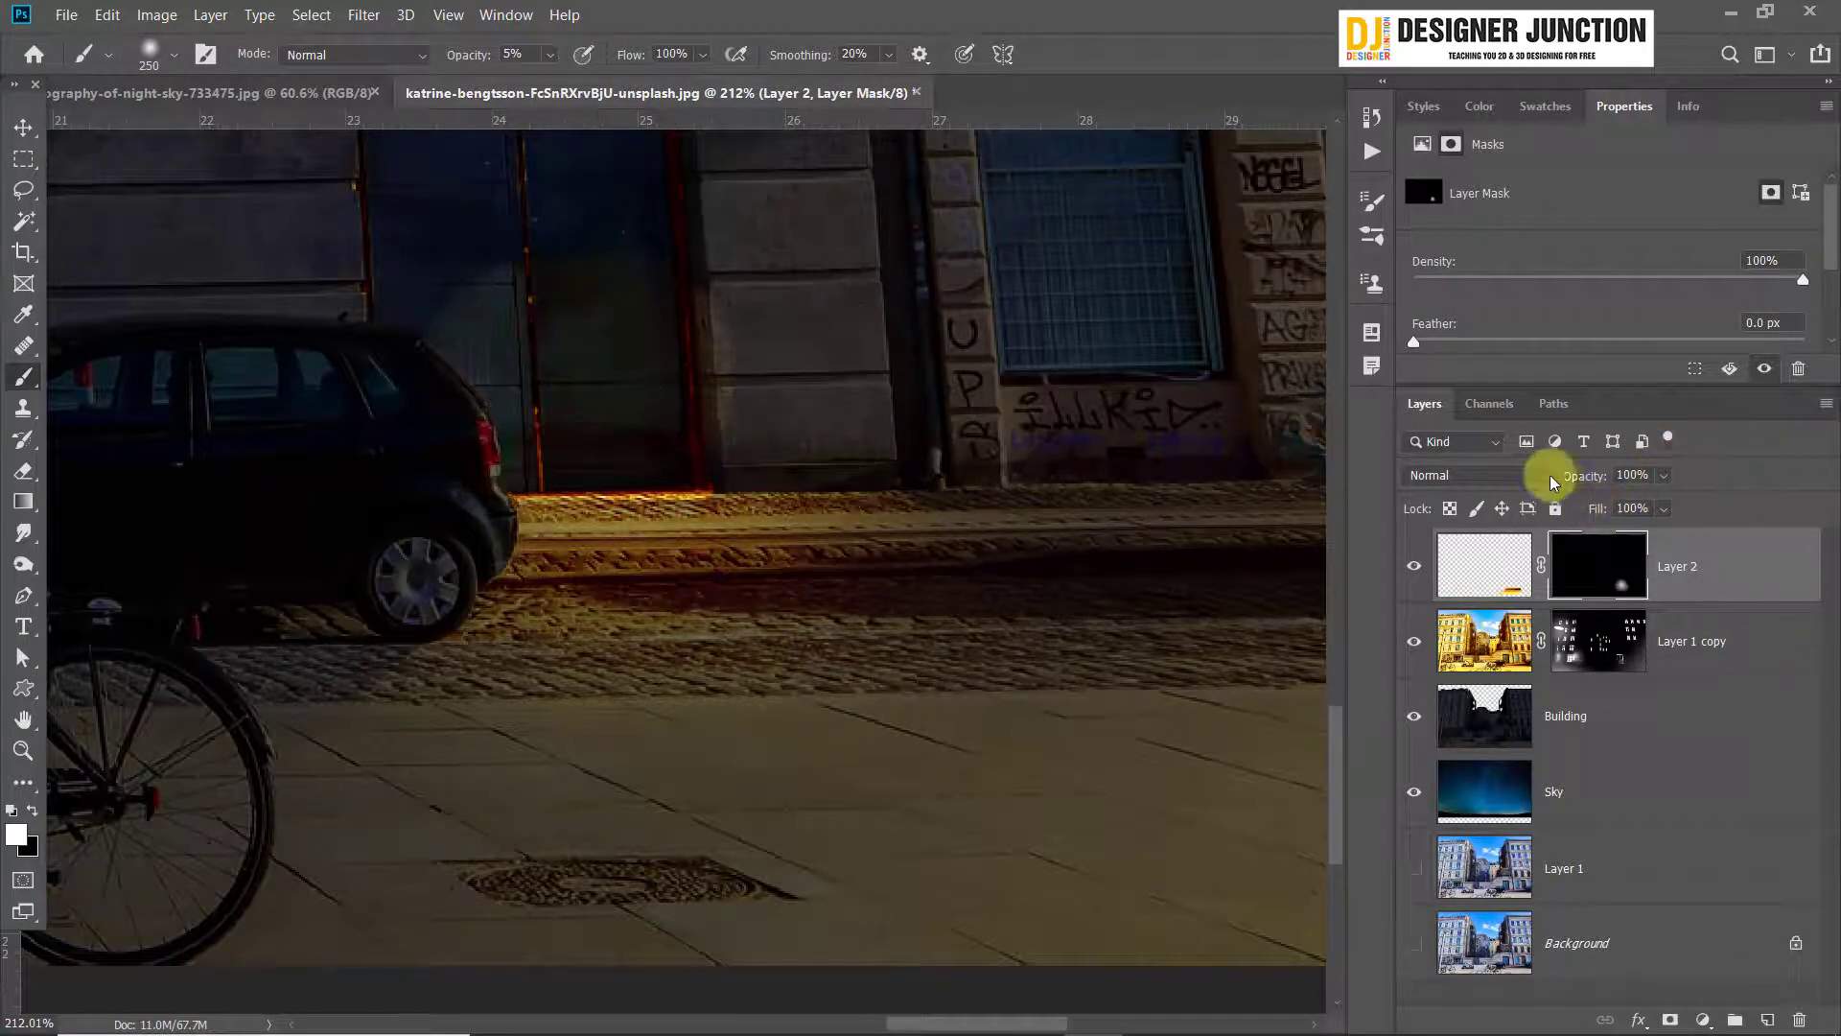
{"action": "left_click_drag", "start_coordinate": [1586, 479], "coordinate": [1485, 480]}
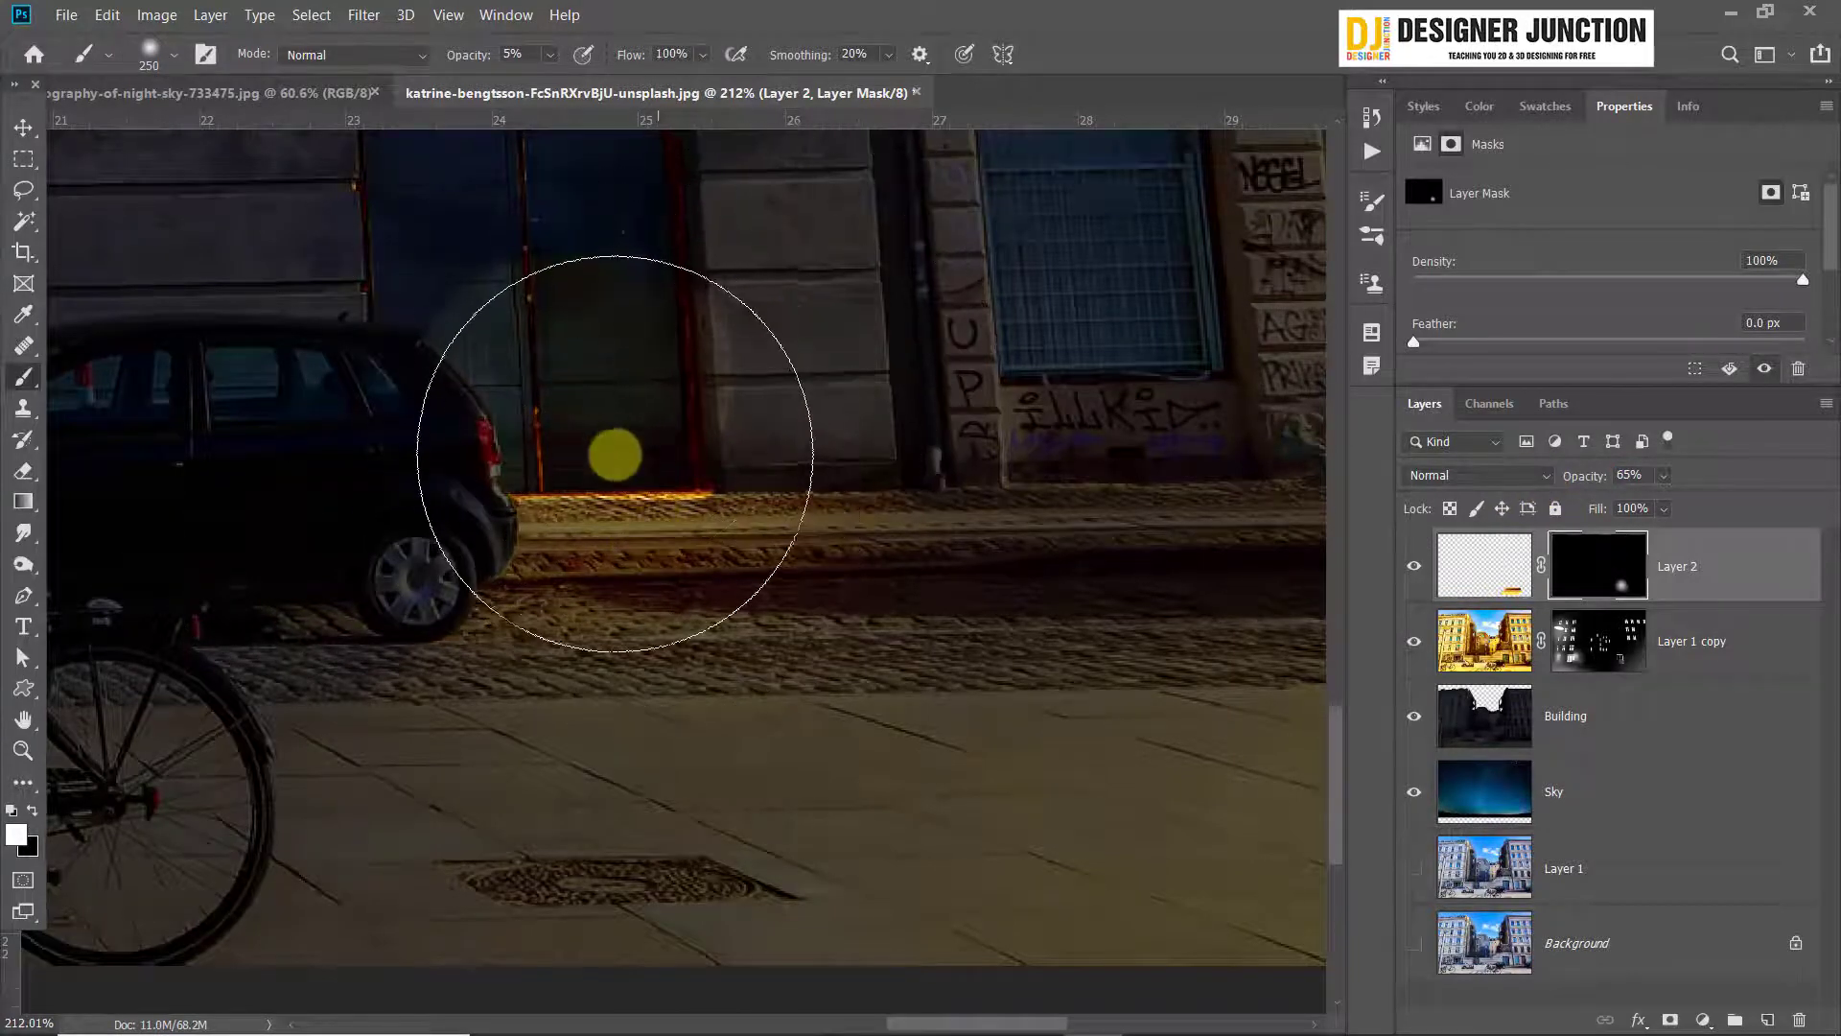
Enlarge the brush to 700 px and spread the warm glow widely around the door on Layer 2's mask
{"action": "key", "text": "bracketright"}
{"action": "key", "text": "bracketright"}
{"action": "key", "text": "bracketright"}
{"action": "key", "text": "bracketright"}
{"action": "key", "text": "bracketright"}
{"action": "key", "text": "bracketright"}
{"action": "key", "text": "bracketright"}
{"action": "key", "text": "bracketright"}
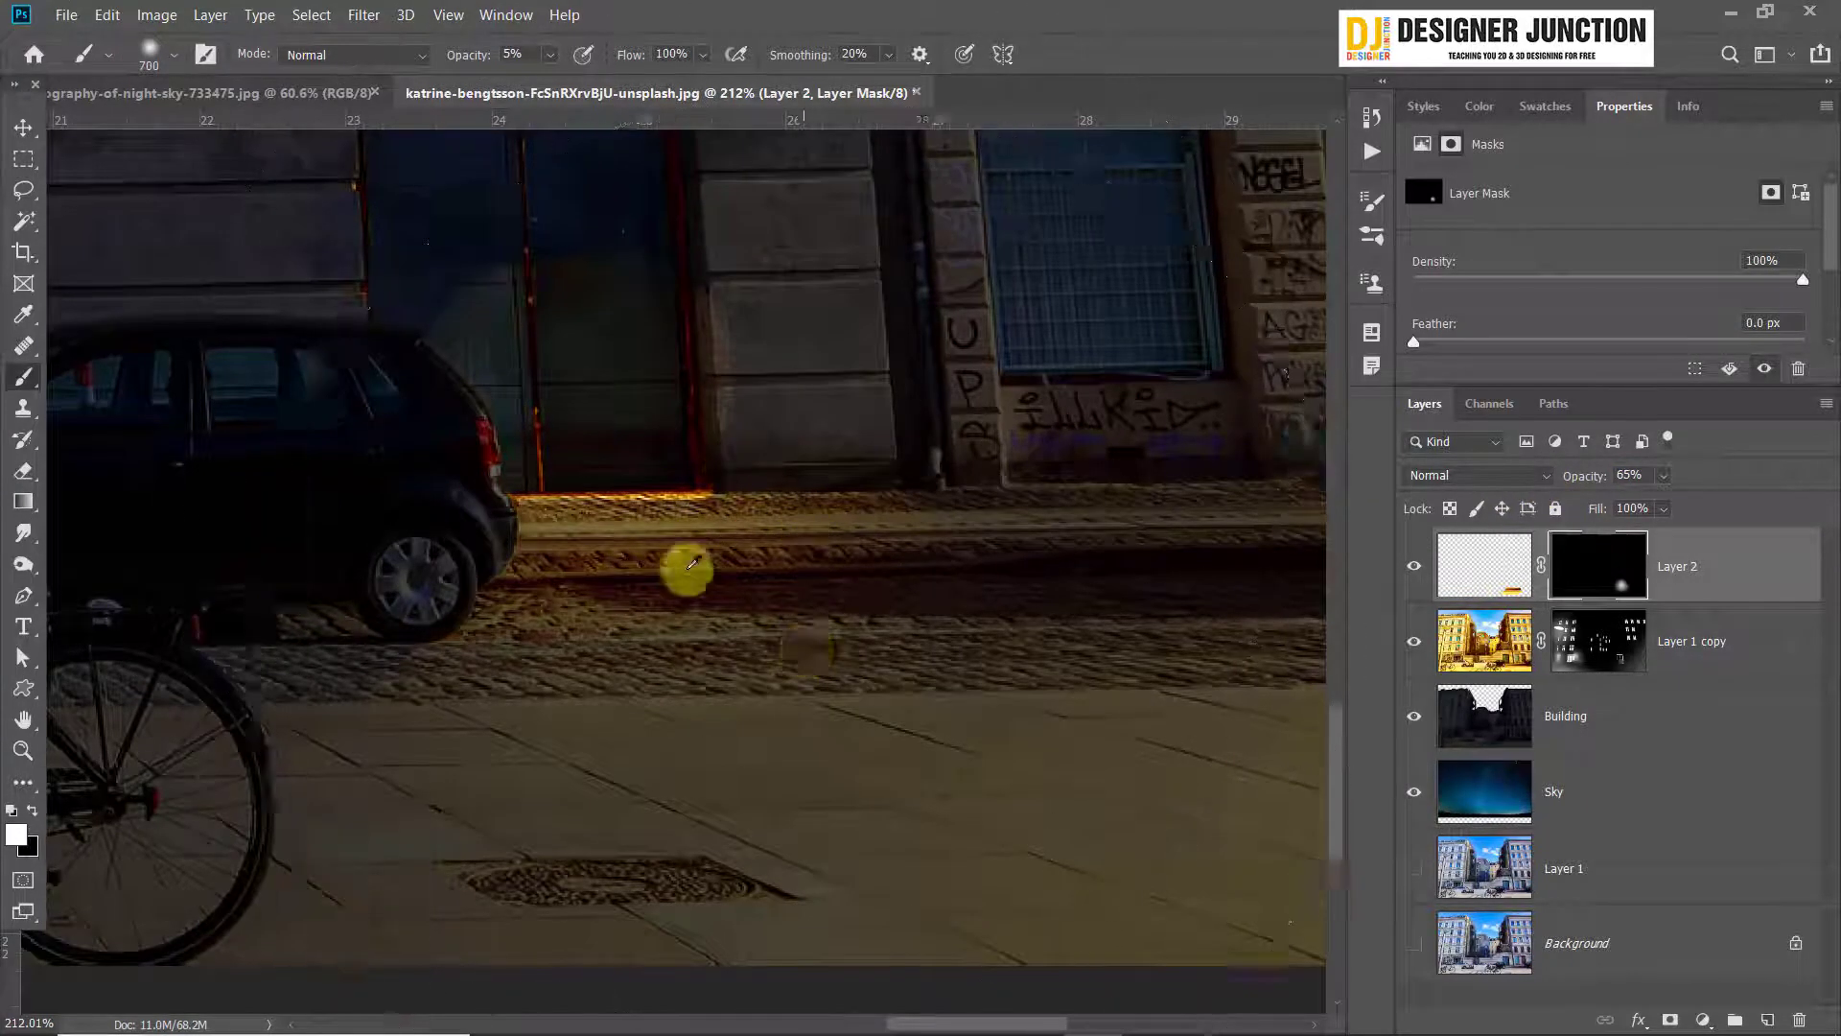
{"action": "scroll", "coordinate": [709, 470], "scroll_direction": "down", "scroll_amount": 3}
{"action": "mouse_move", "coordinate": [616, 213]}
{"action": "left_mouse_down"}
{"action": "mouse_move", "coordinate": [622, 265]}
{"action": "mouse_move", "coordinate": [621, 219]}
{"action": "left_mouse_up"}
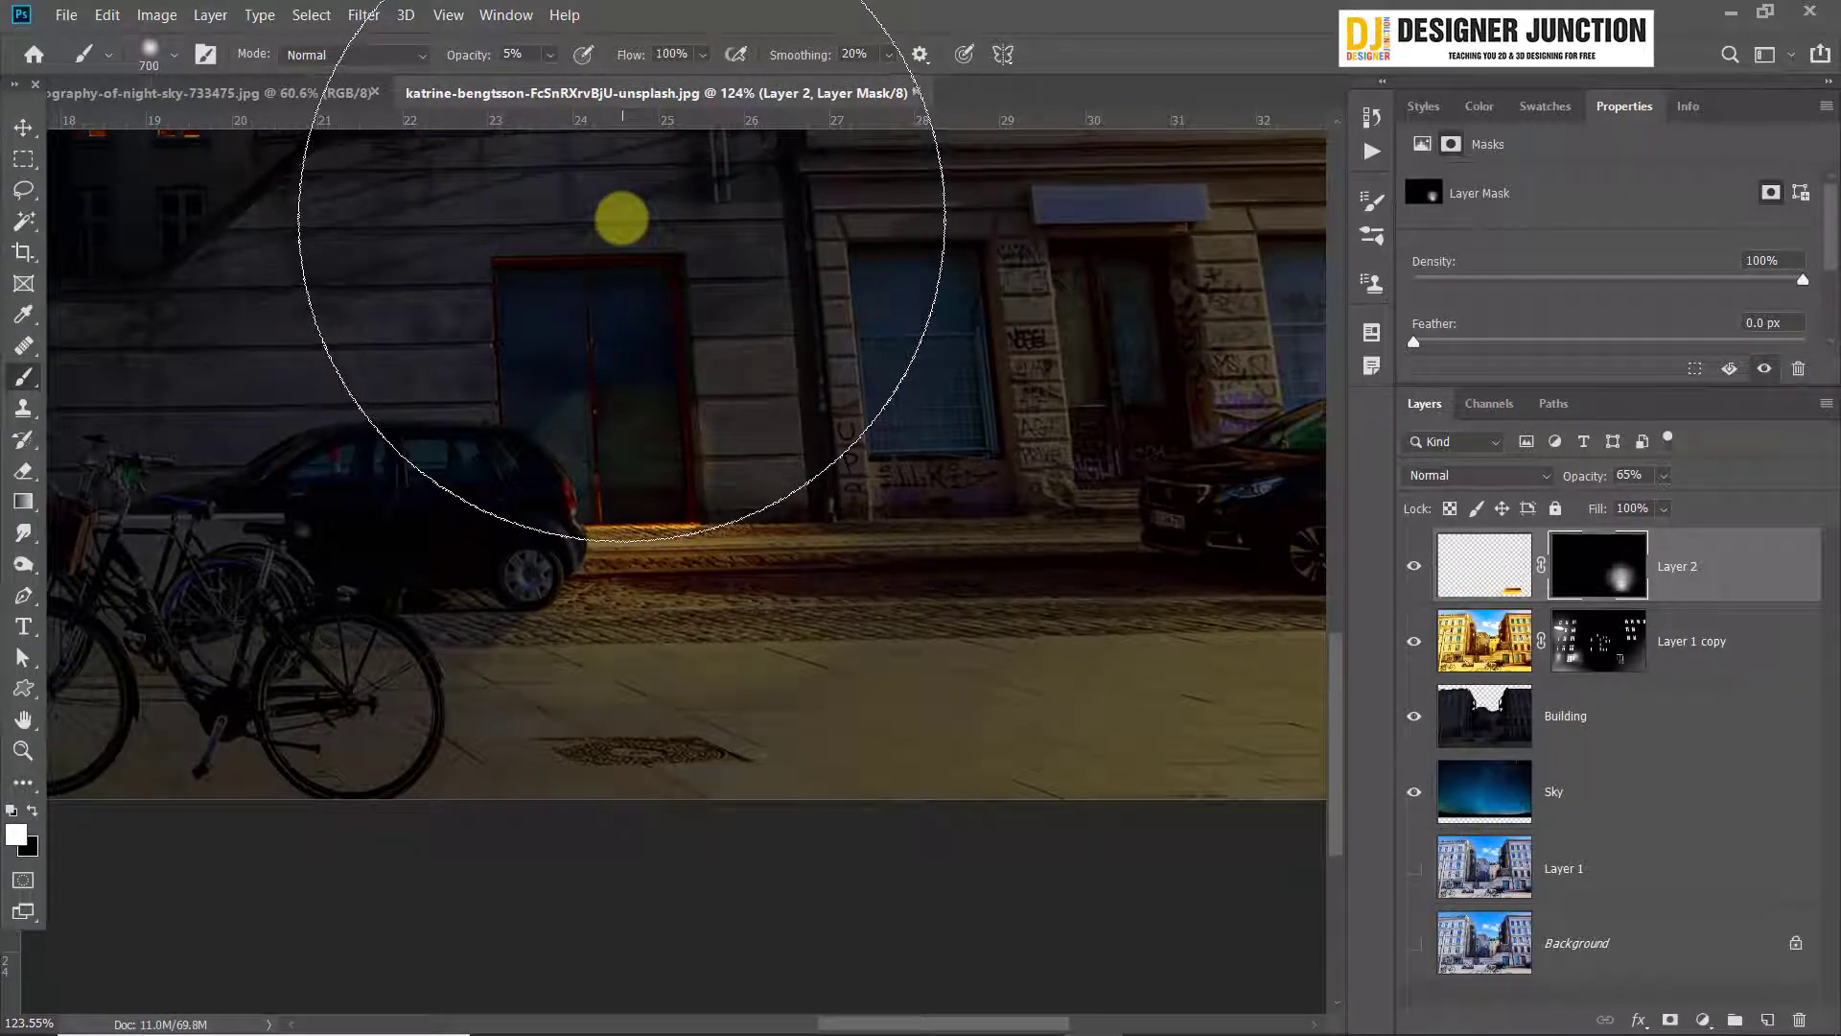
{"action": "left_click", "coordinate": [619, 218]}
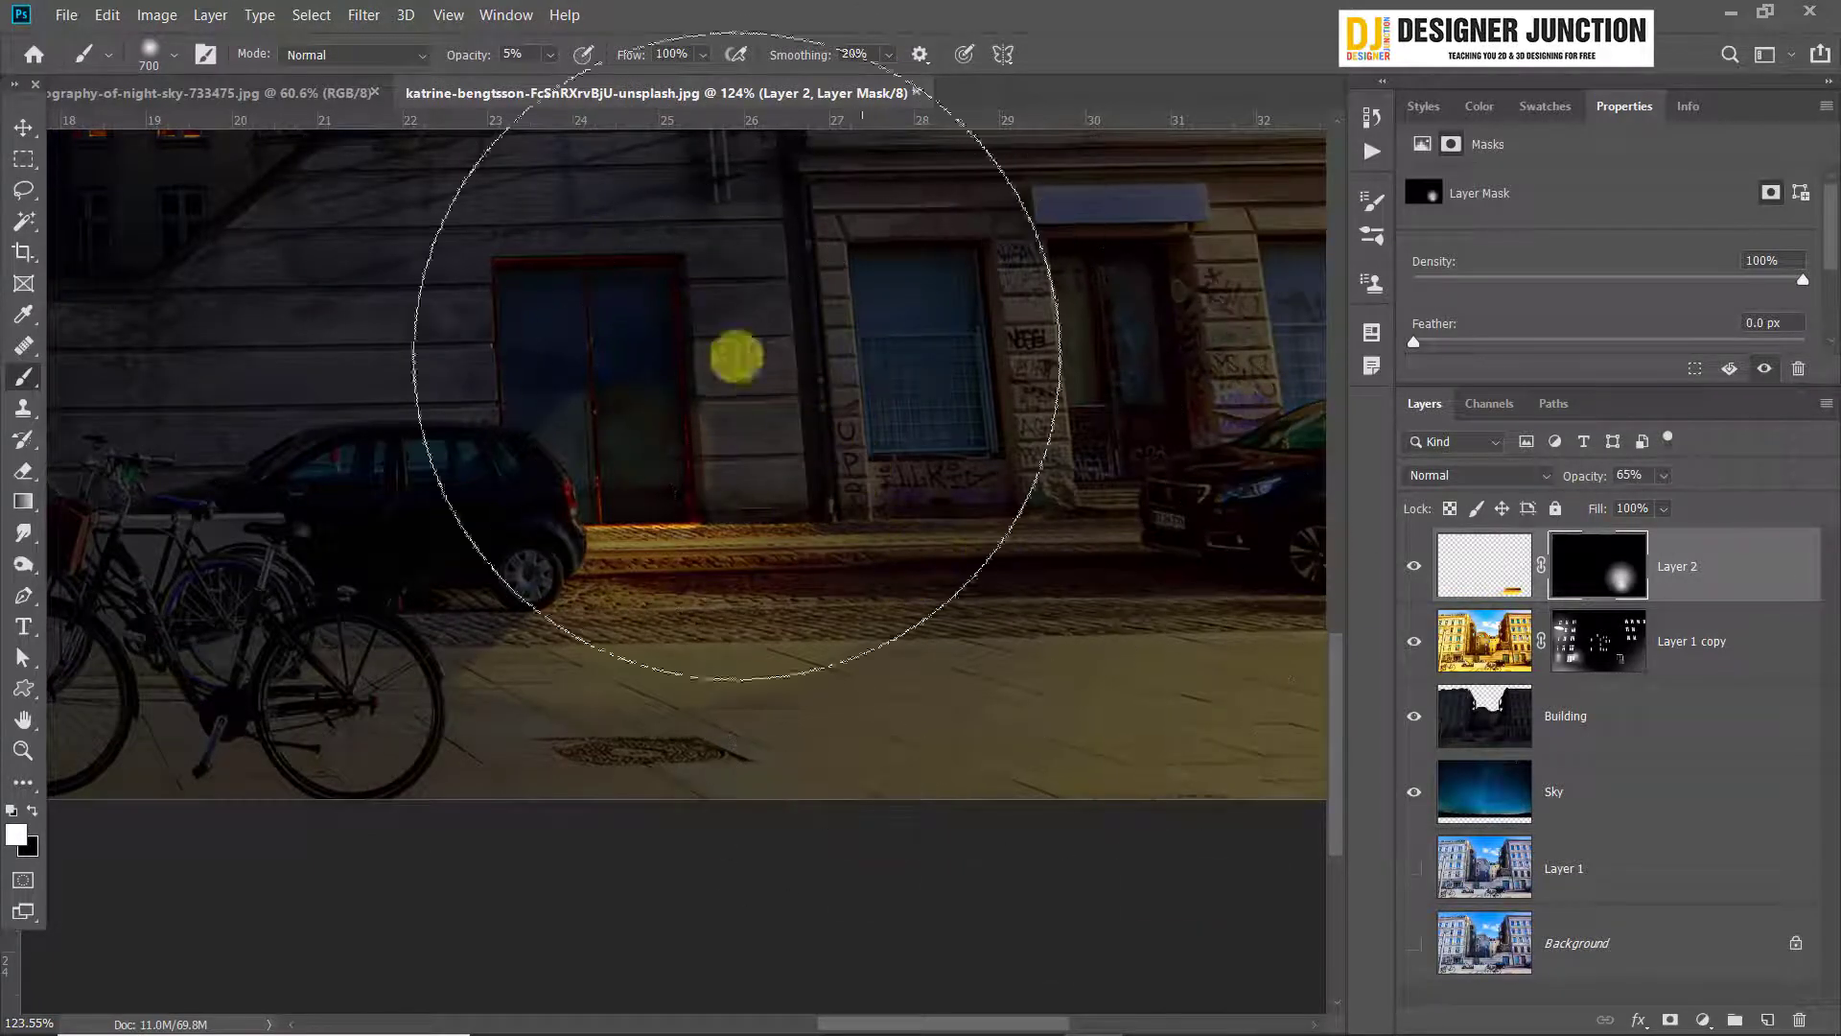
Reduce the brush size to 45 px for detail work around the door
{"action": "key", "text": "bracketleft"}
{"action": "key", "text": "bracketleft"}
{"action": "key", "text": "bracketleft"}
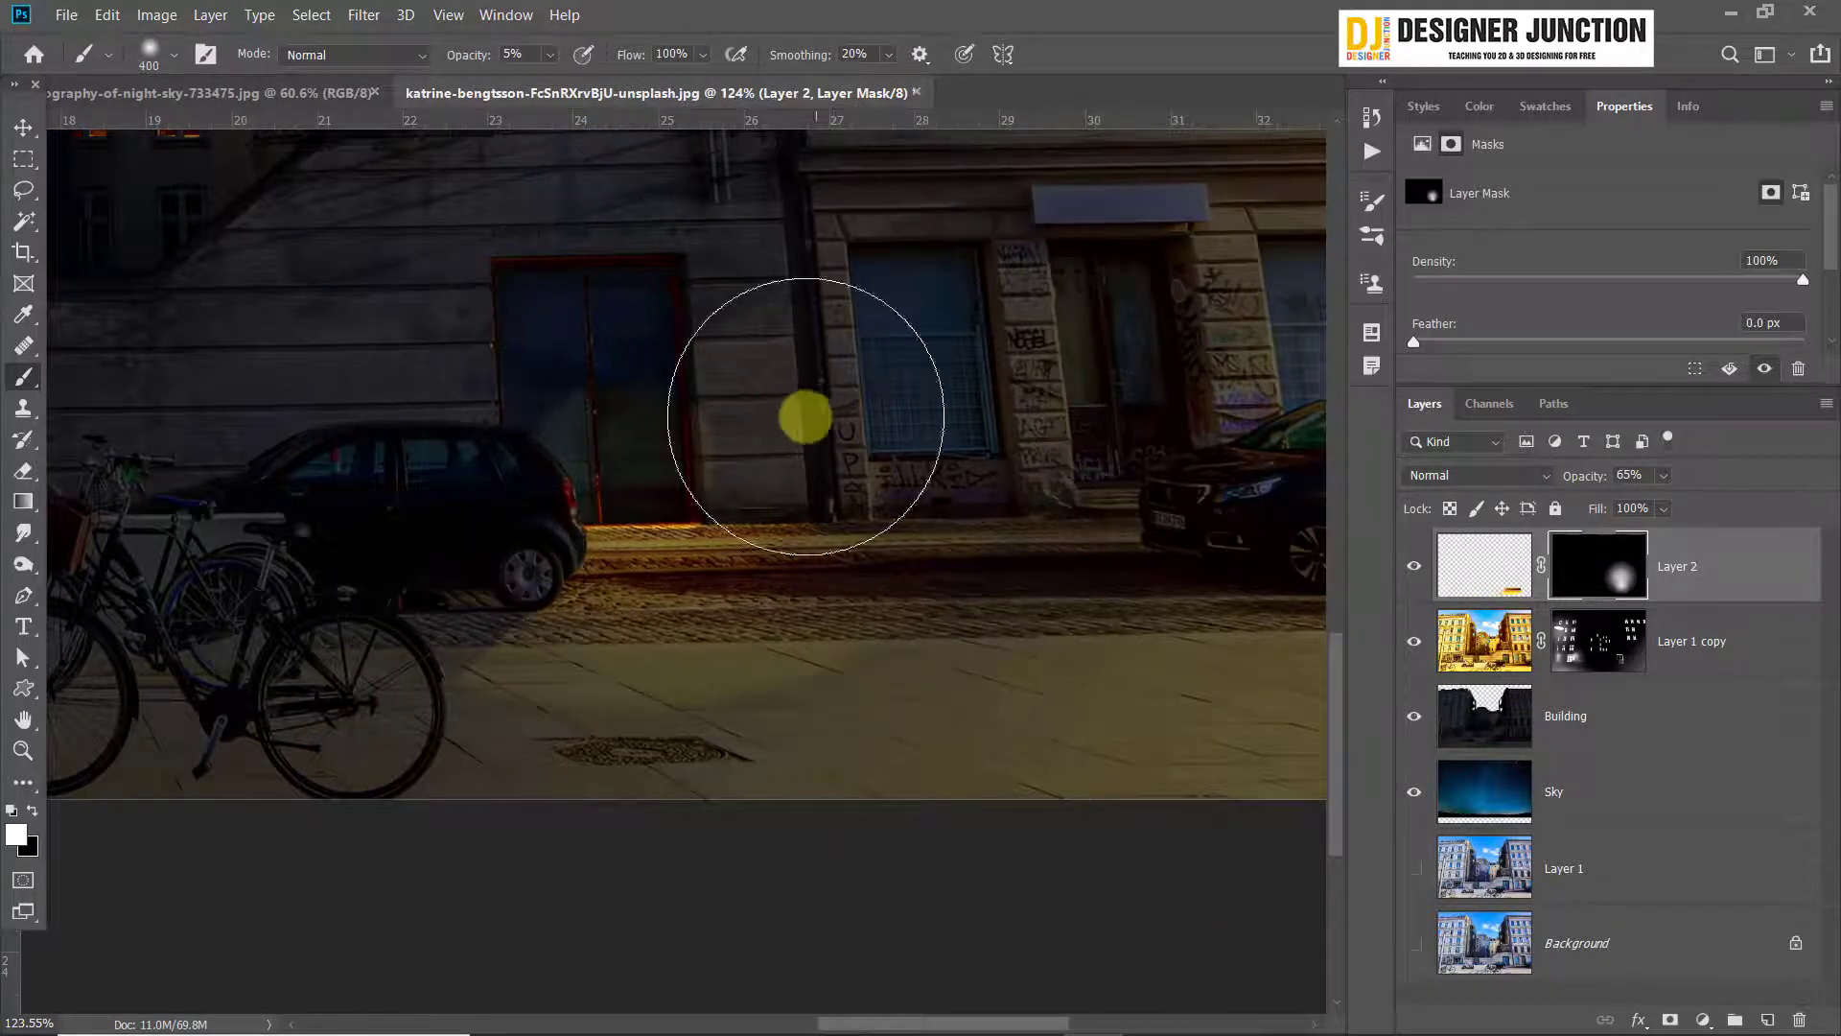
{"action": "key", "text": "bracketleft"}
{"action": "key", "text": "bracketleft"}
{"action": "key", "text": "bracketleft"}
{"action": "key", "text": "bracketleft"}
{"action": "key", "text": "bracketleft"}
{"action": "key", "text": "bracketleft"}
{"action": "key", "text": "bracketleft"}
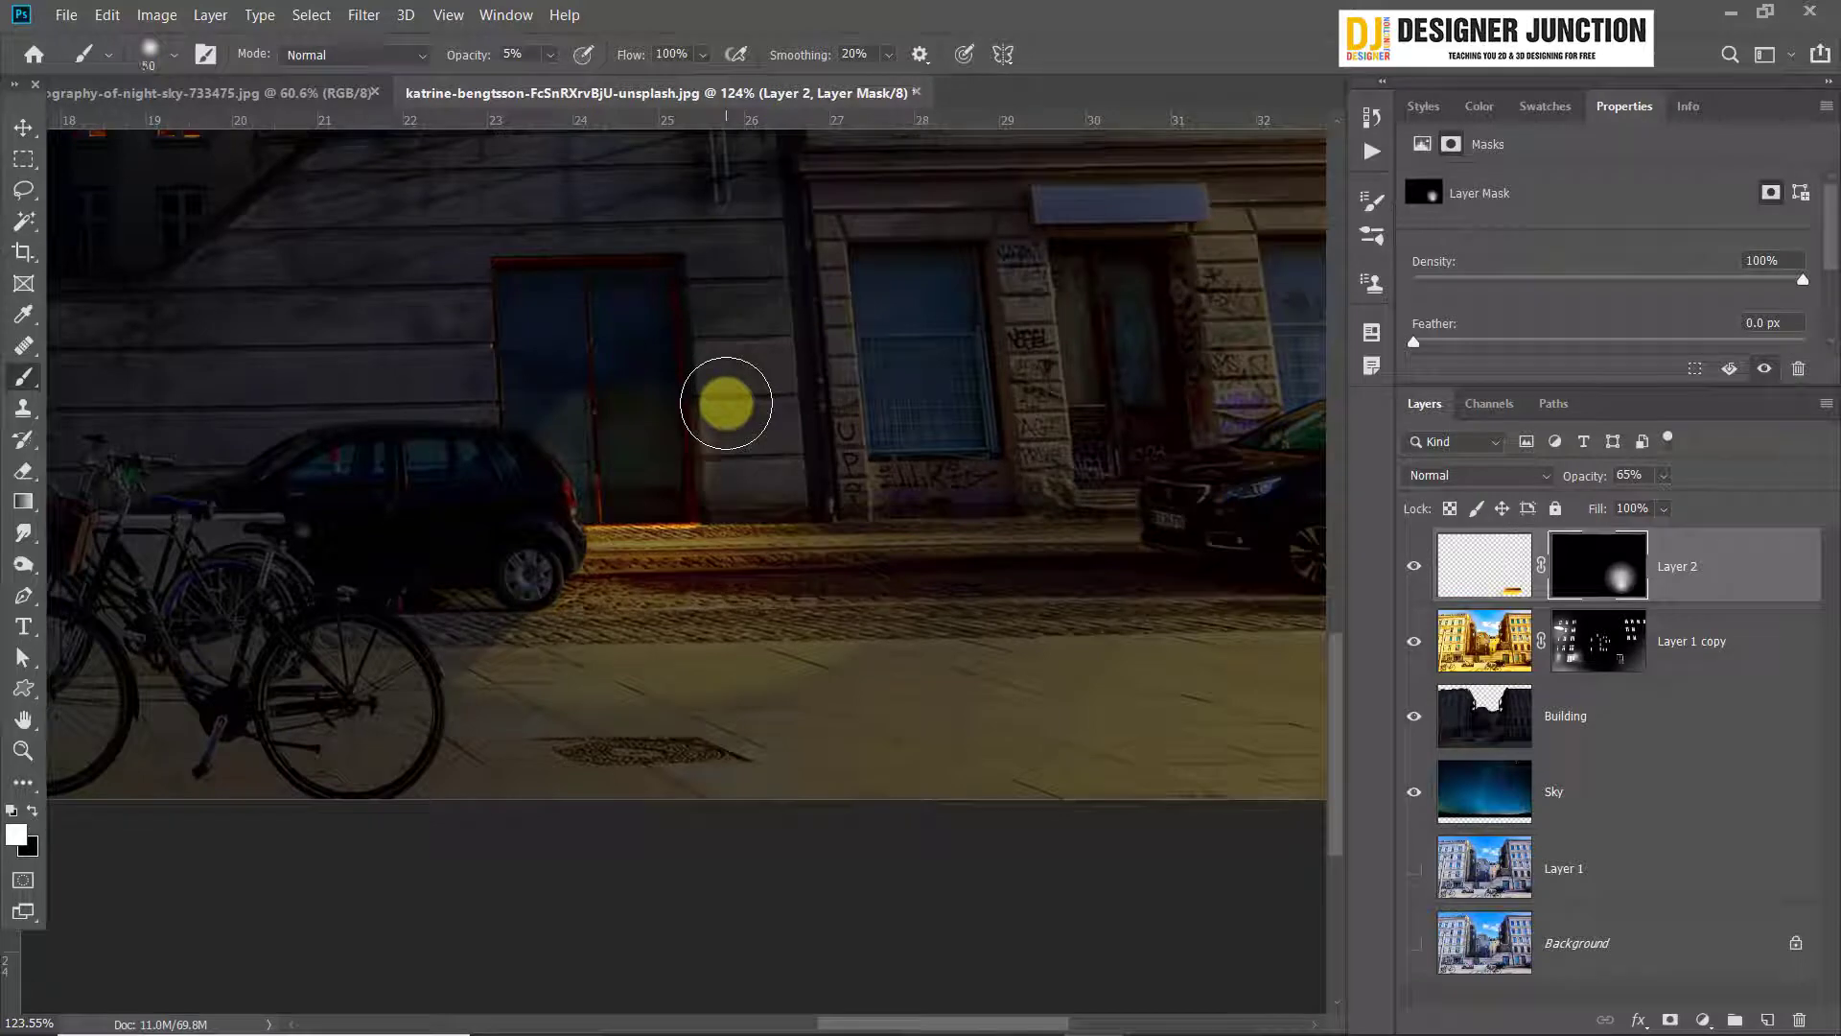
{"action": "key", "text": "bracketleft"}
{"action": "scroll", "coordinate": [503, 303], "scroll_direction": "up", "scroll_amount": 5, "text": "alt"}
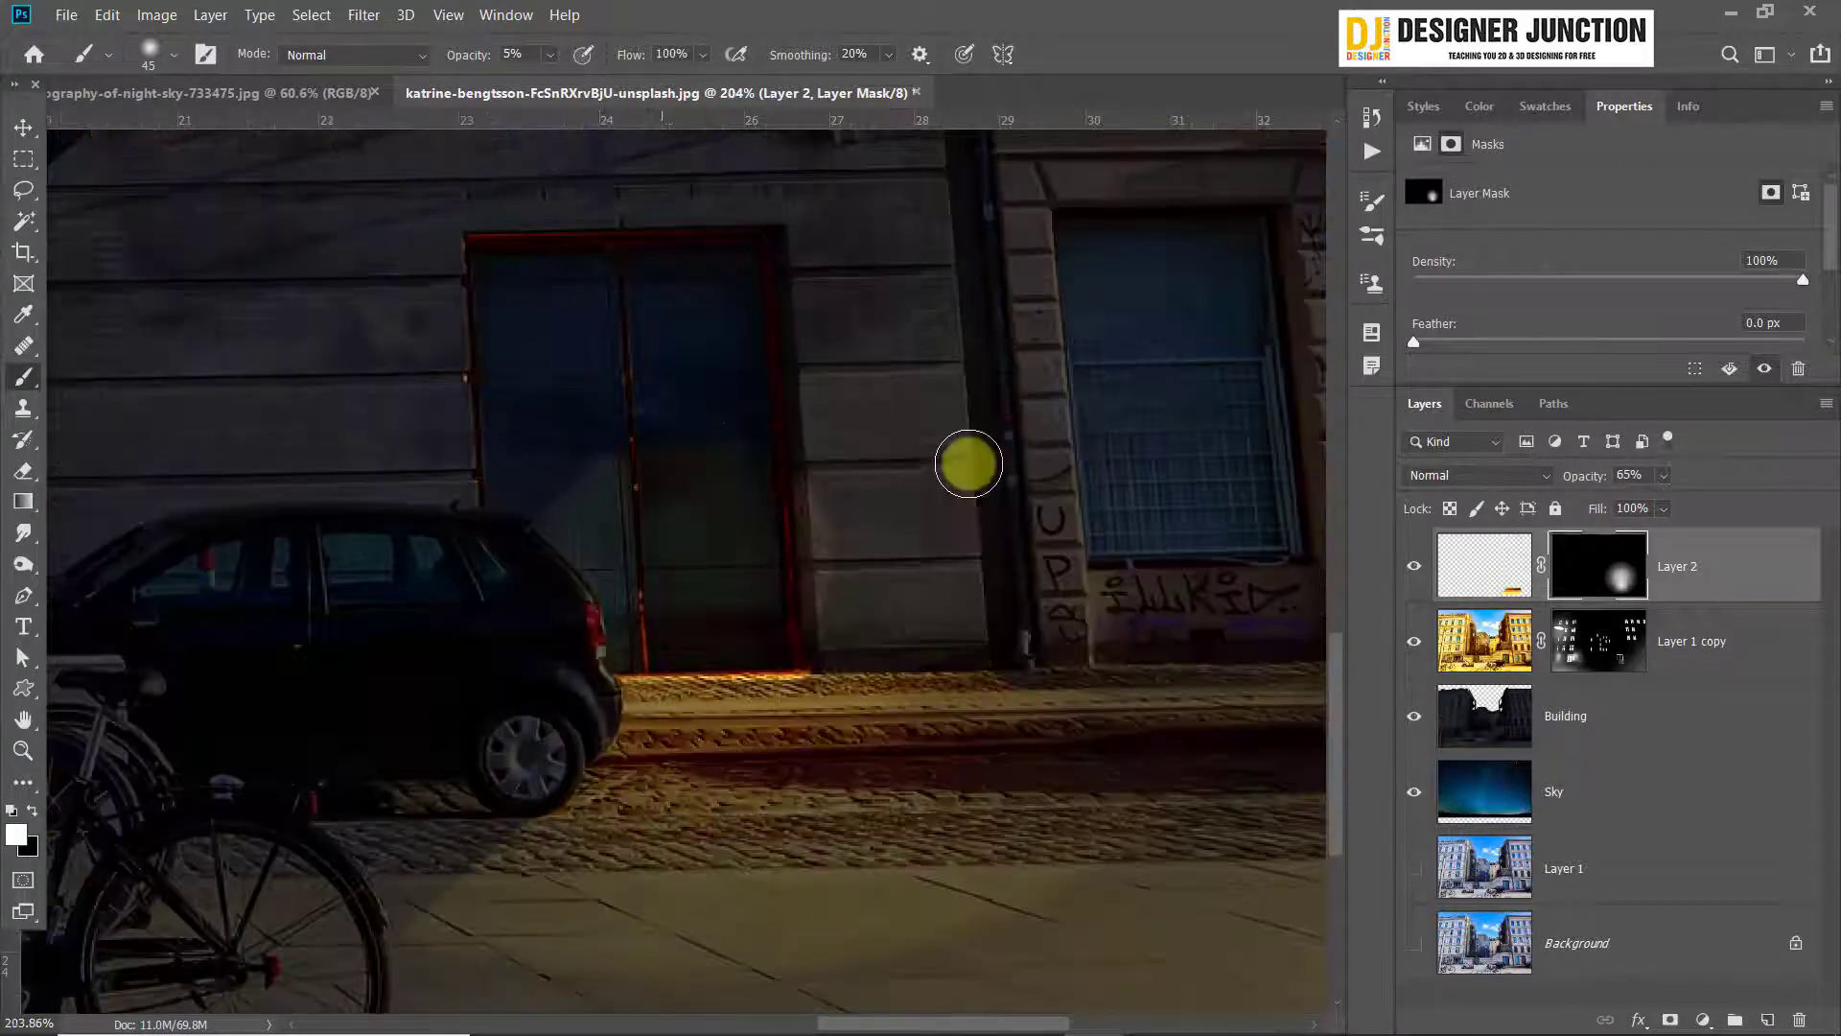
{"action": "left_click_drag", "start_coordinate": [818, 374], "coordinate": [861, 495]}
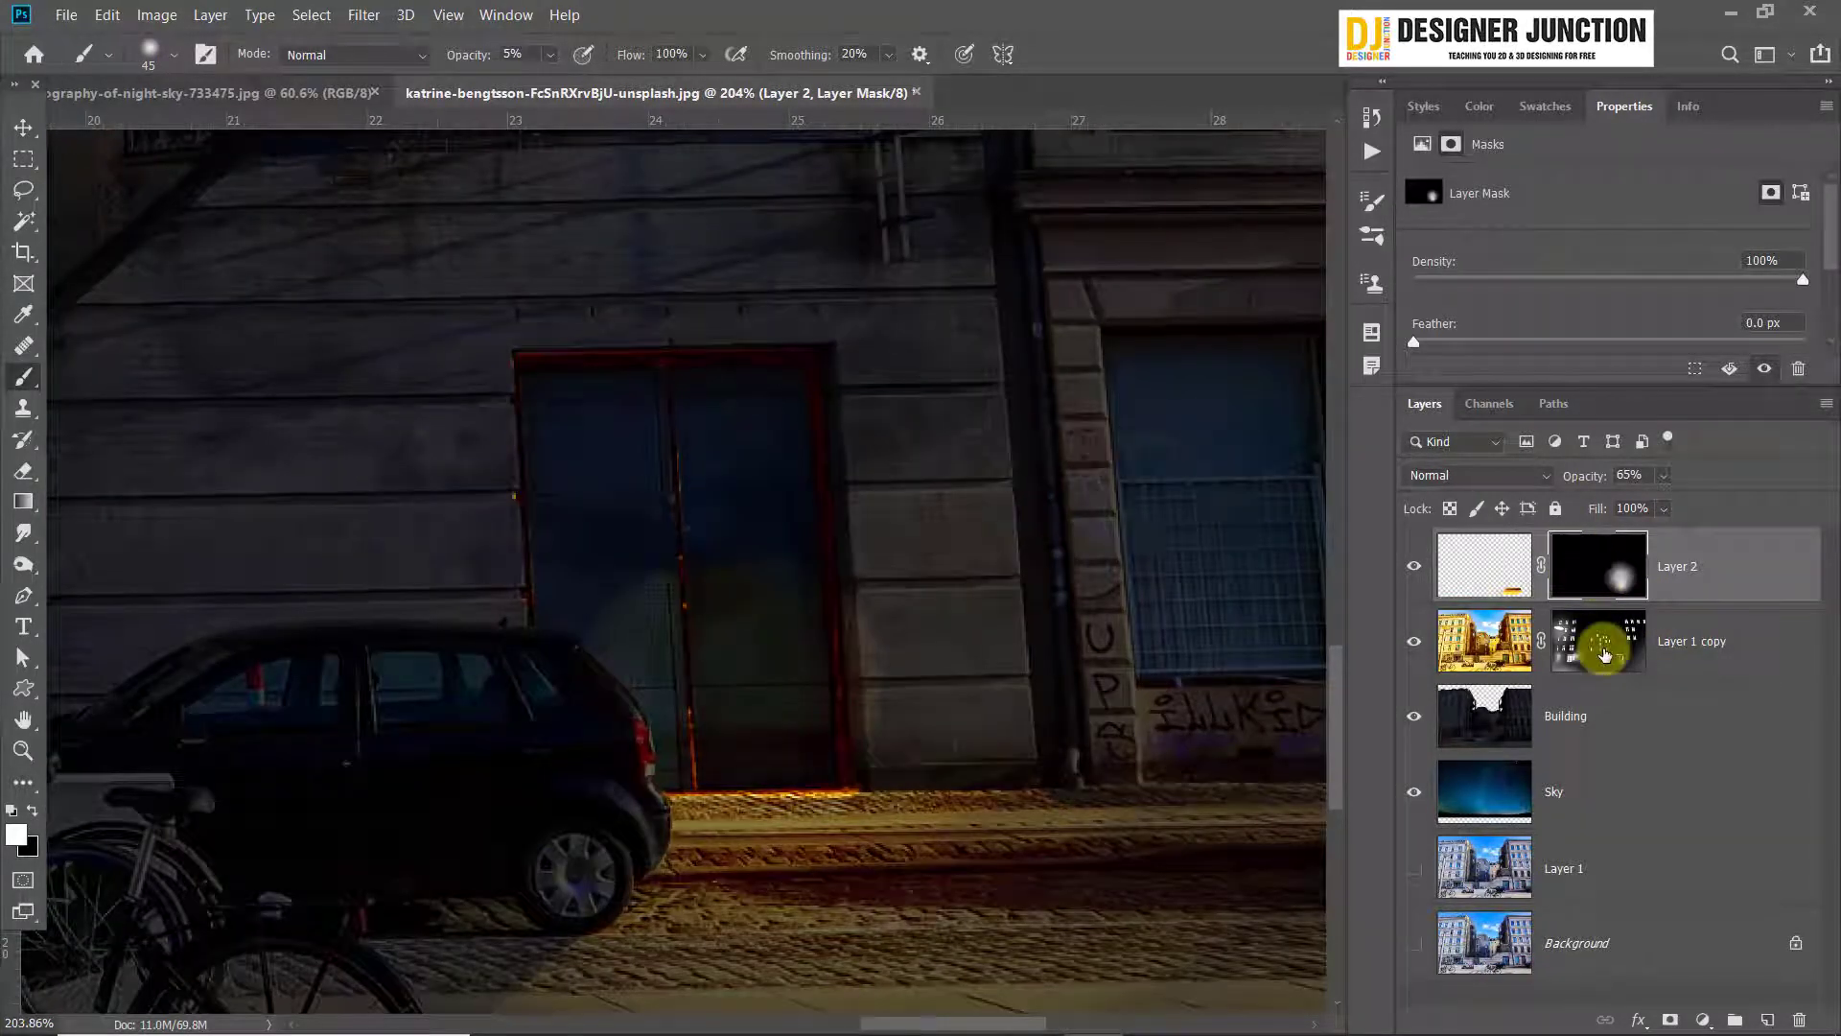
{"action": "left_click", "coordinate": [1495, 652]}
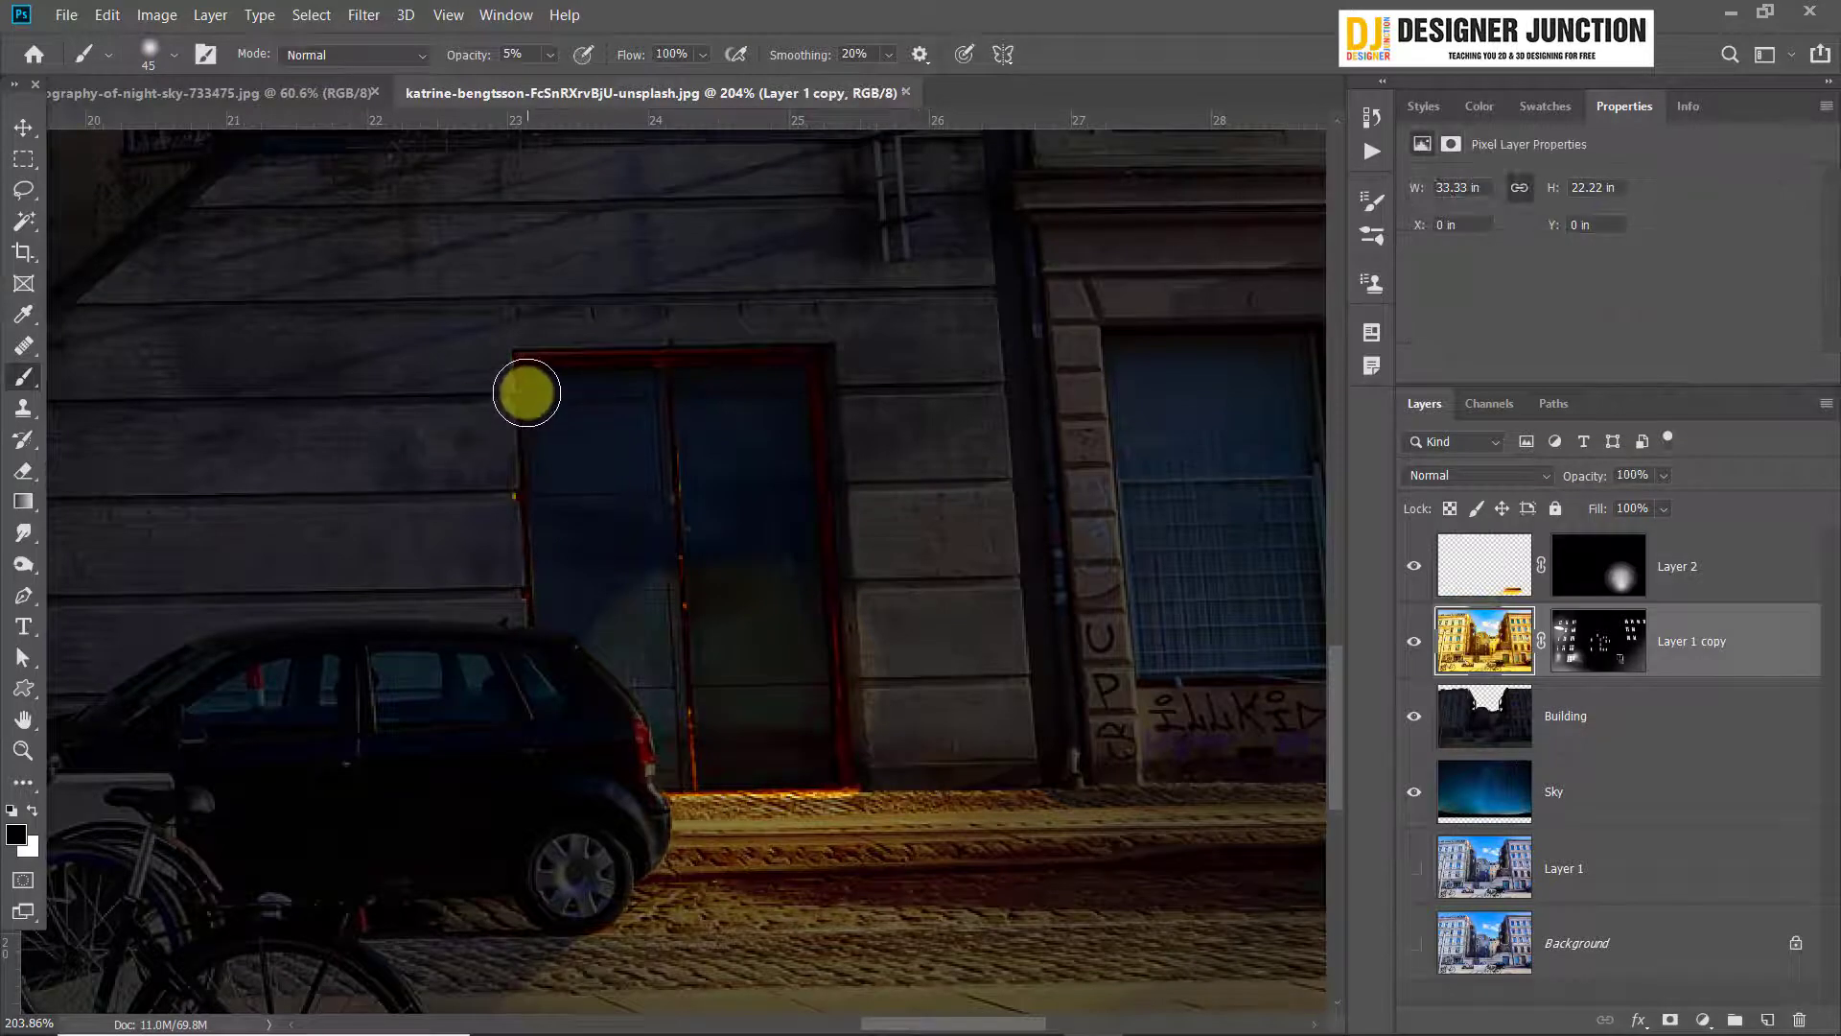
{"action": "key", "text": "bracketright"}
{"action": "key", "text": "bracketright"}
{"action": "key", "text": "bracketright"}
{"action": "key", "text": "bracketright"}
{"action": "key", "text": "bracketright"}
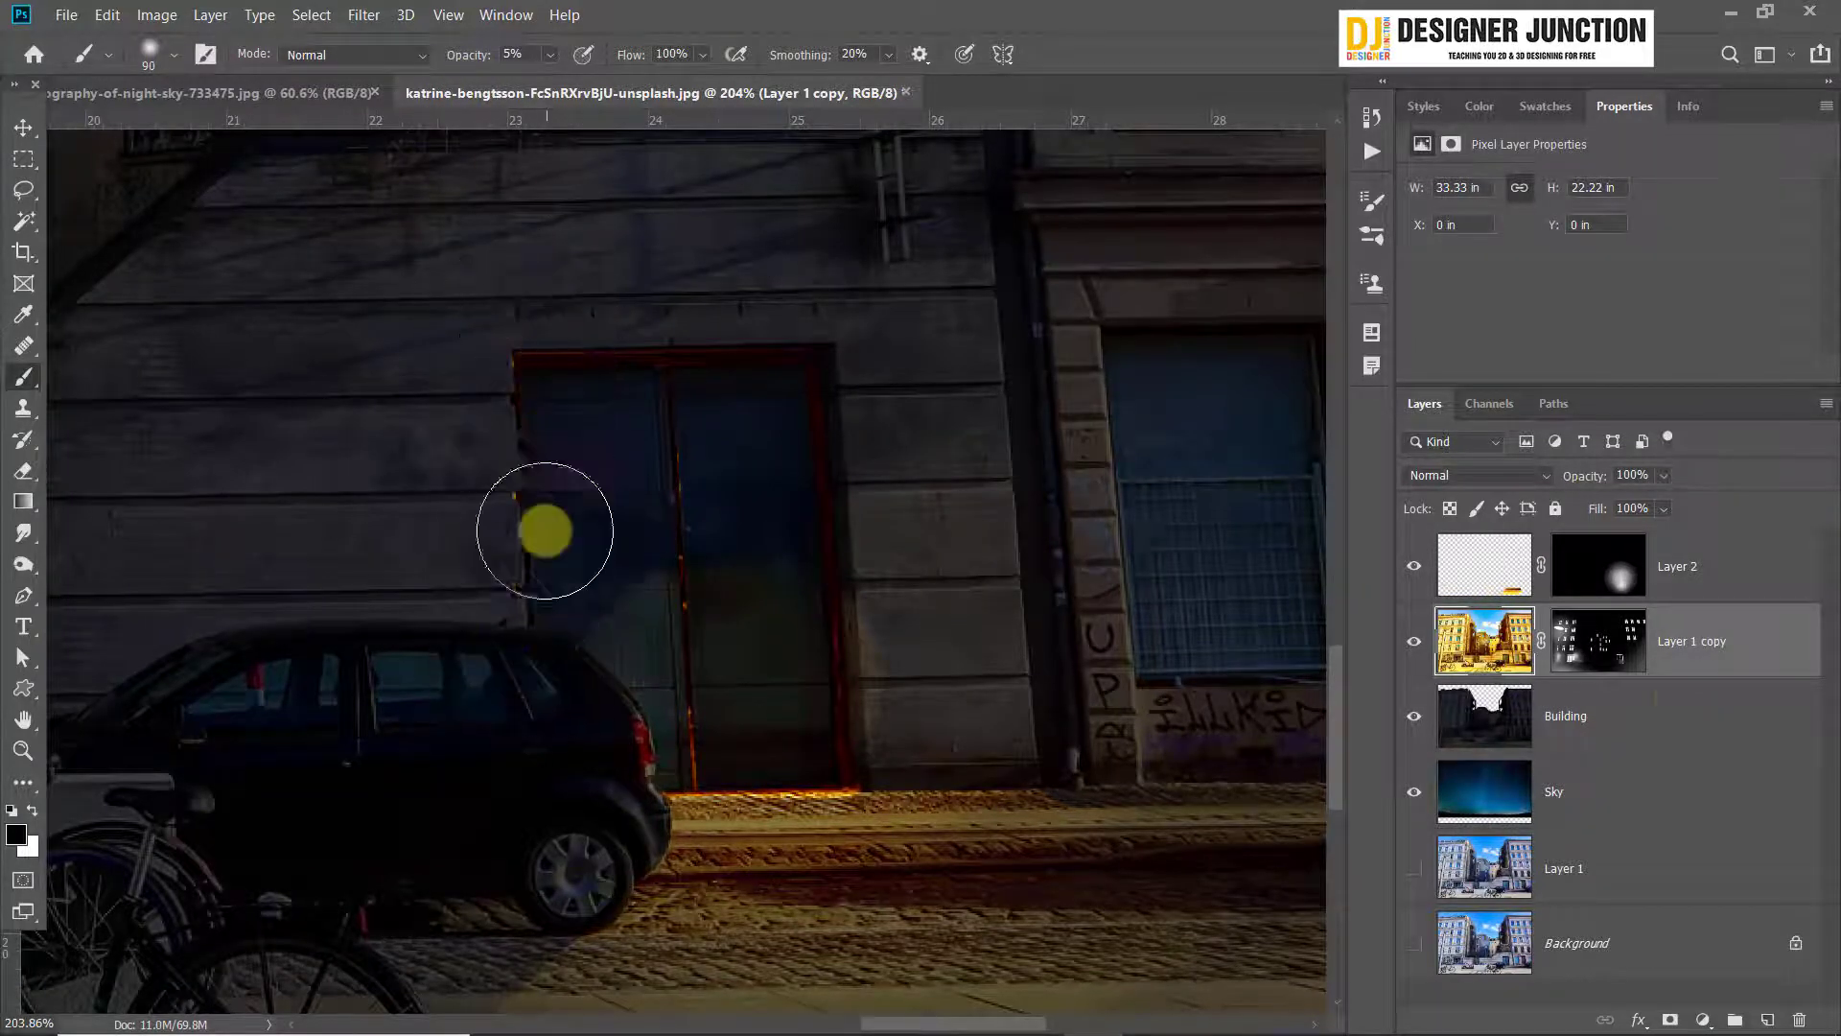
Paint white with a 40 px brush on Layer 1 copy's mask along the door frame and its centre gap to strengthen the glow
{"action": "left_click", "coordinate": [1627, 659]}
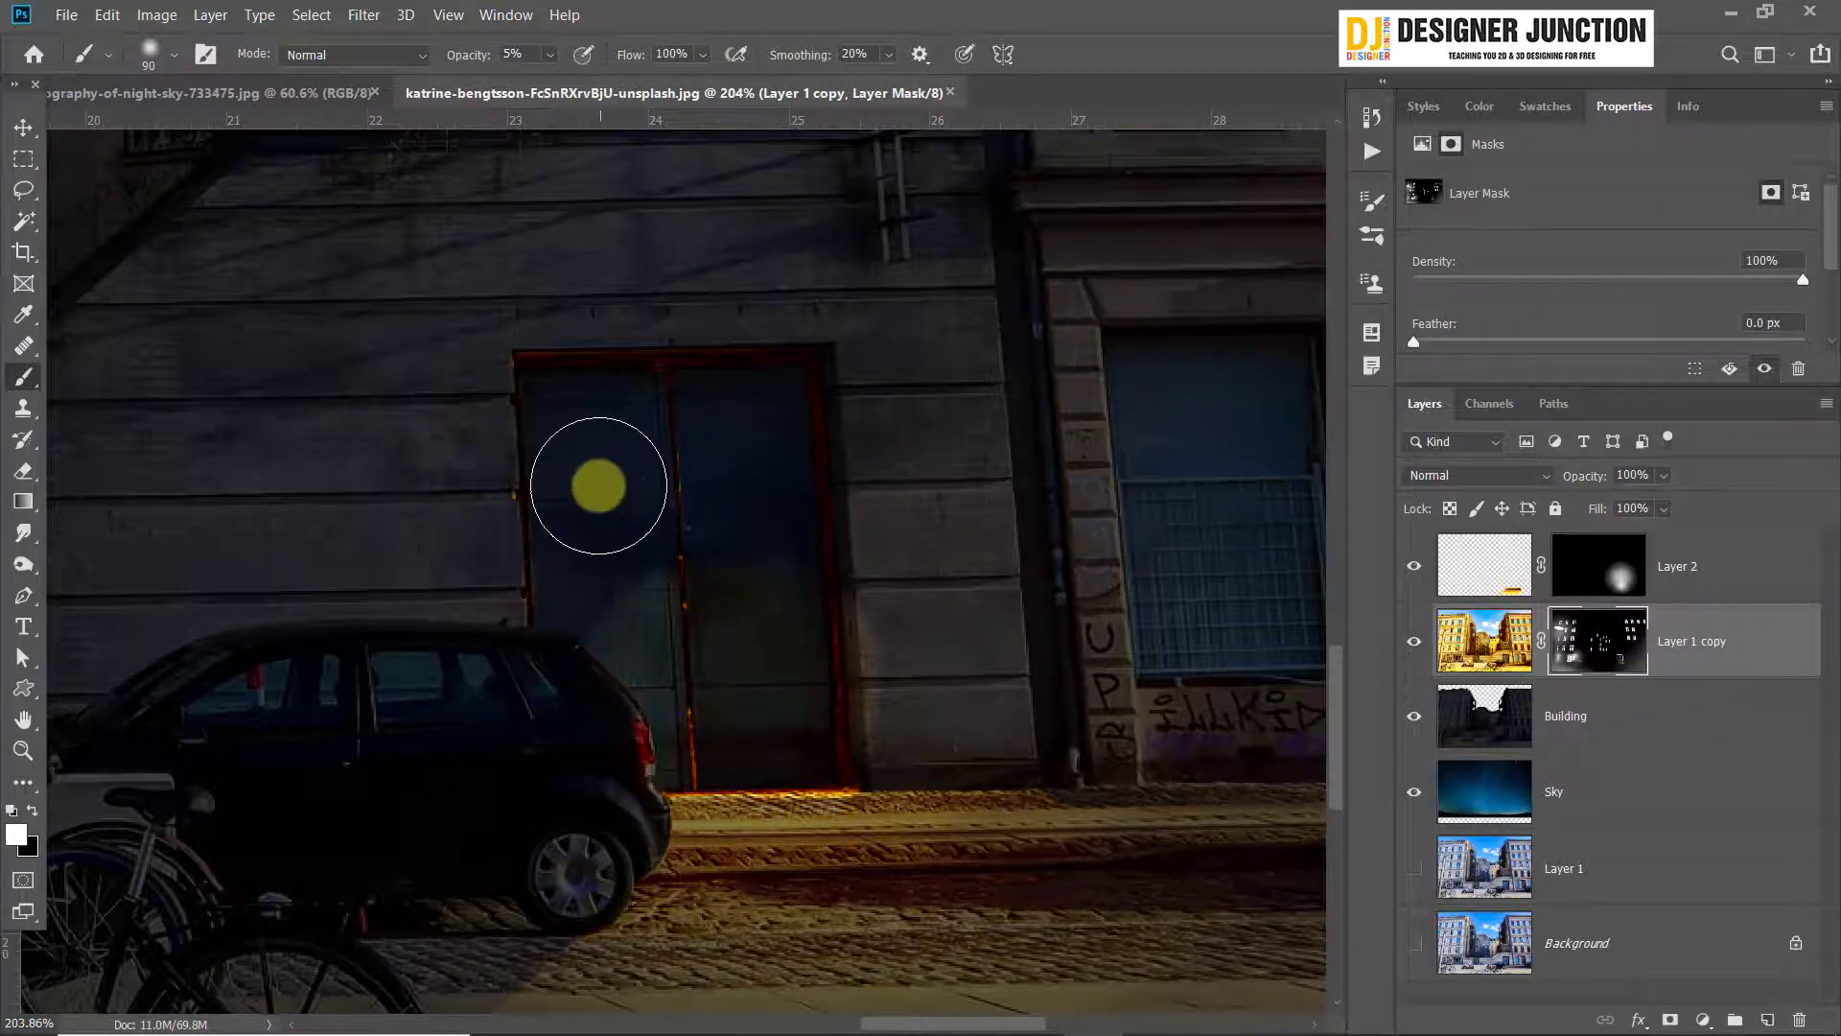
{"action": "key", "text": "bracketleft"}
{"action": "key", "text": "bracketleft"}
{"action": "key", "text": "bracketleft"}
{"action": "key", "text": "bracketleft"}
{"action": "key", "text": "bracketleft"}
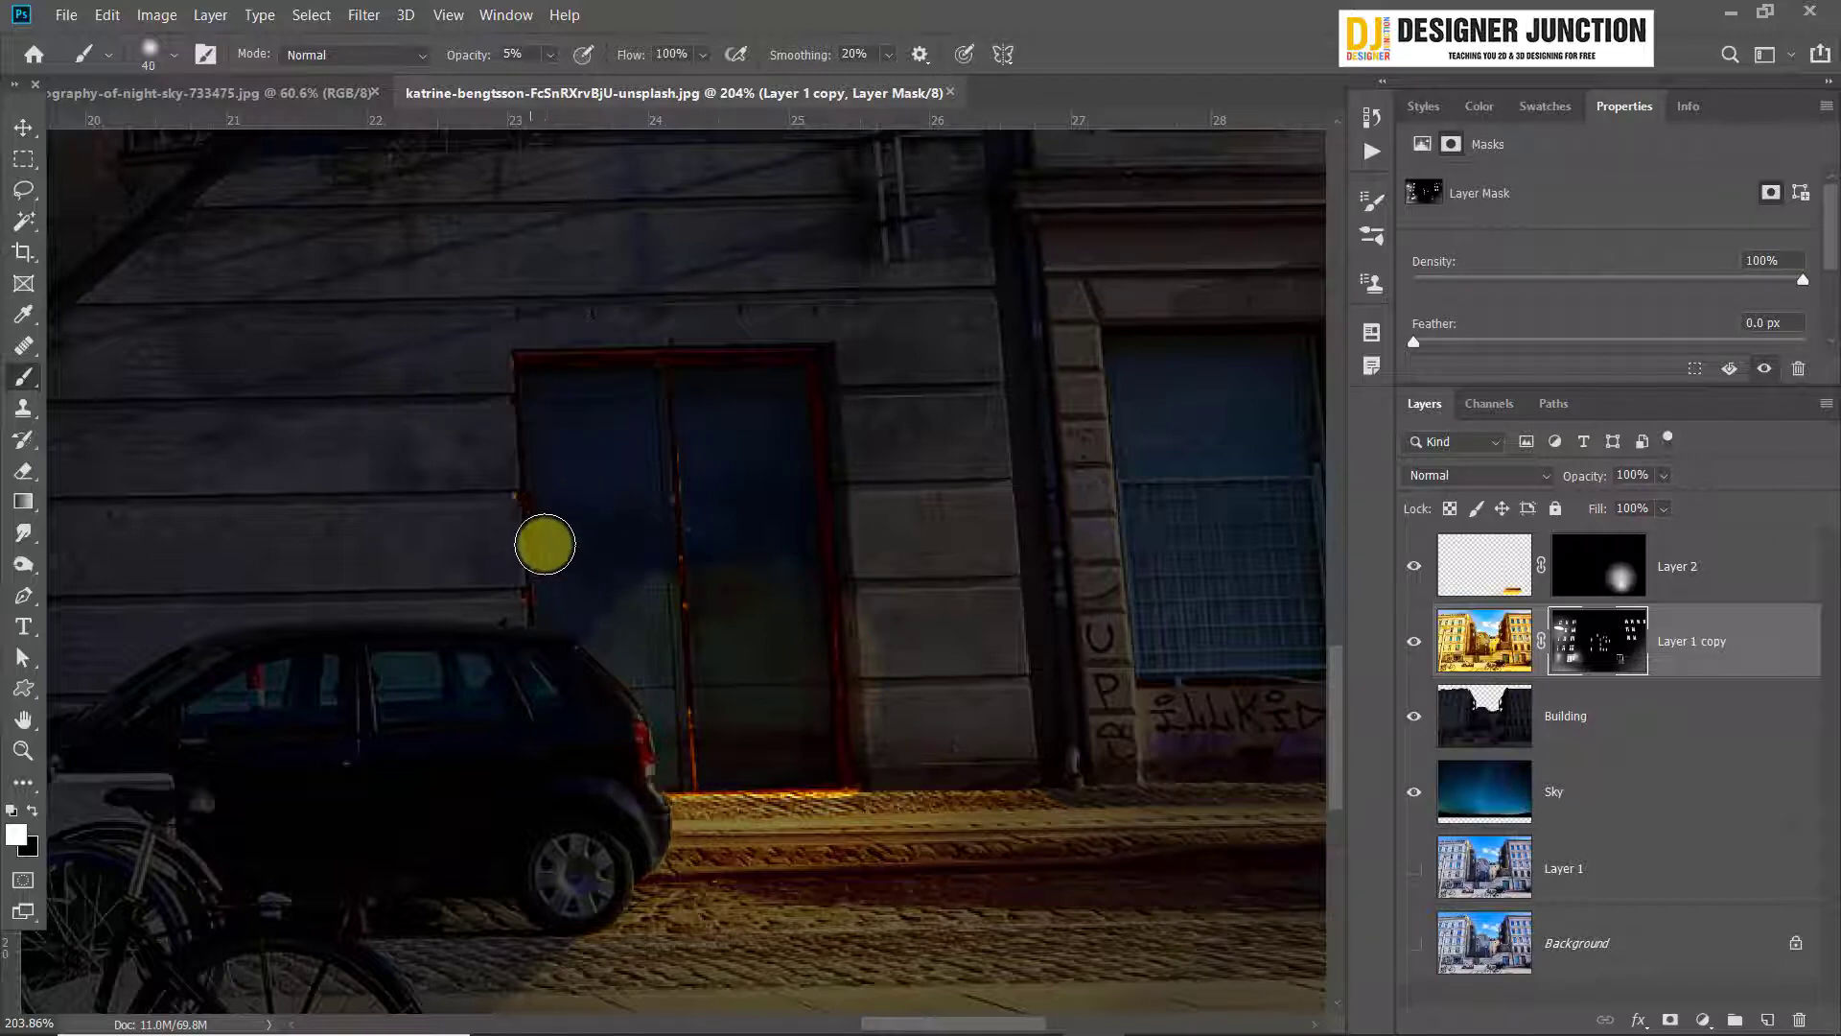
{"action": "scroll", "coordinate": [544, 544], "scroll_direction": "up", "scroll_amount": 2}
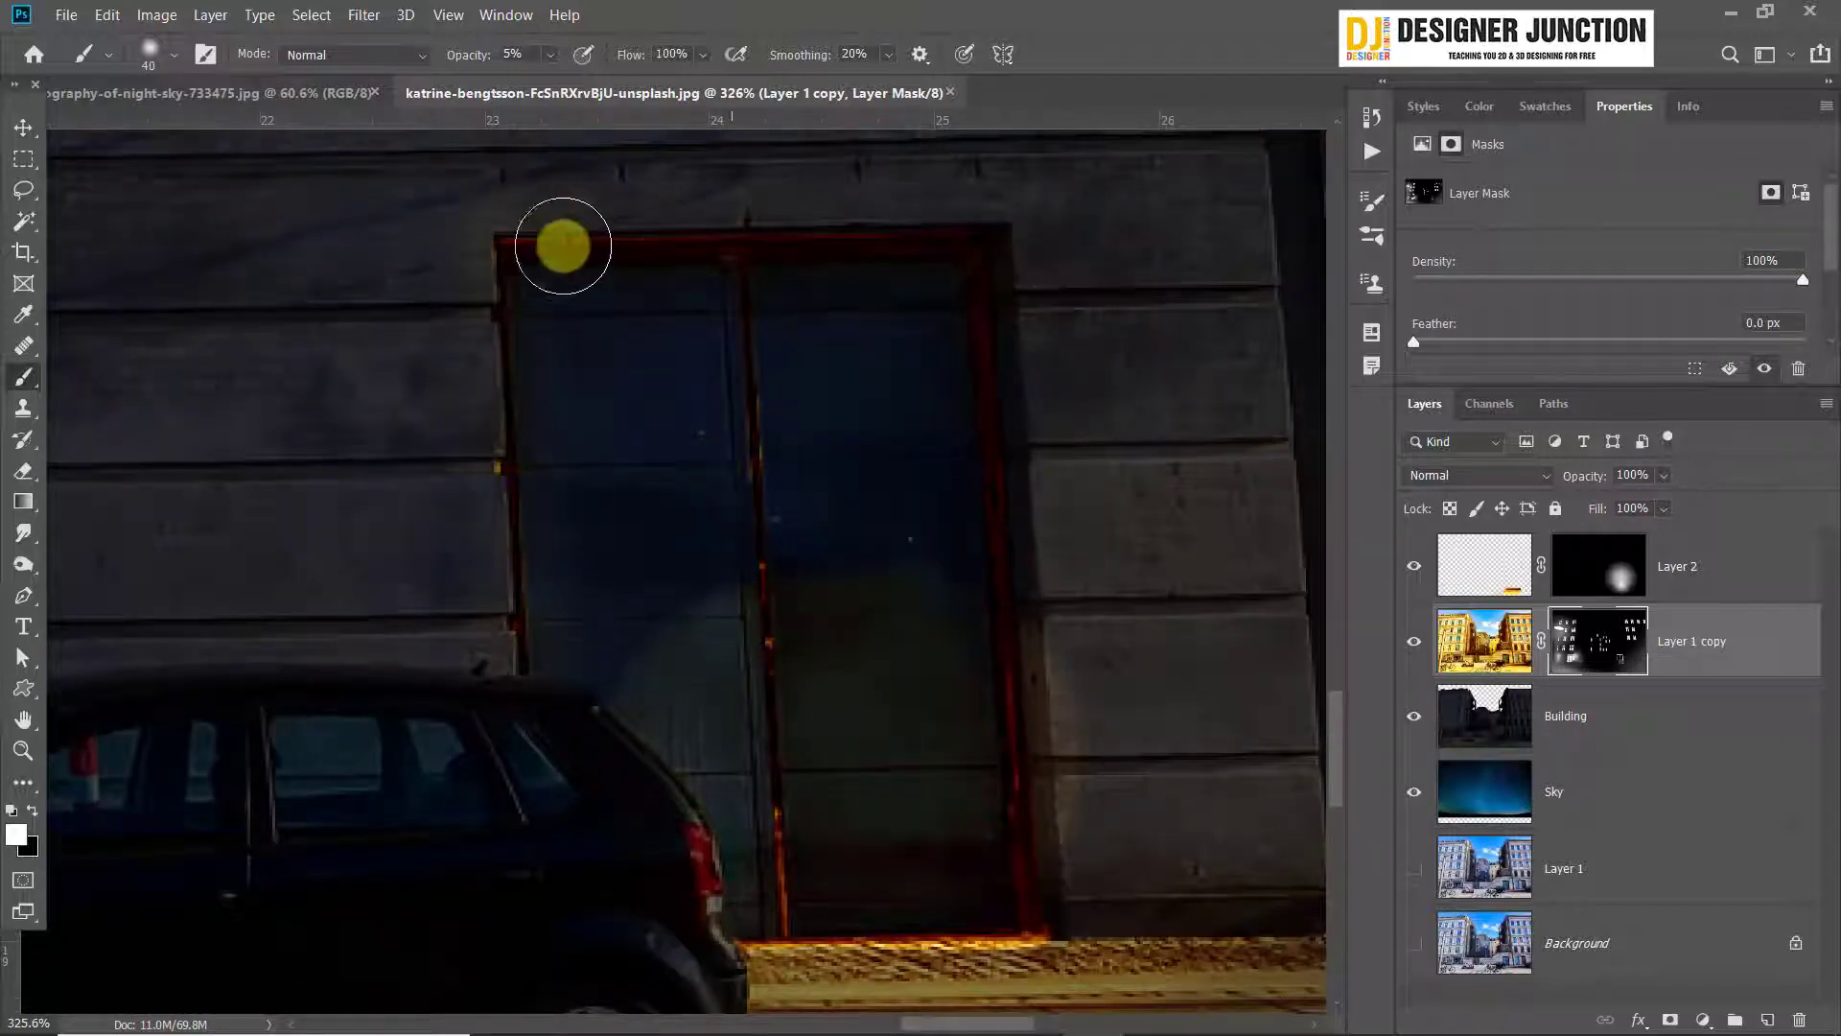
{"action": "mouse_move", "coordinate": [563, 246]}
{"action": "left_mouse_down"}
{"action": "mouse_move", "coordinate": [1001, 226]}
{"action": "mouse_move", "coordinate": [1011, 461]}
{"action": "mouse_move", "coordinate": [1077, 895]}
{"action": "left_mouse_up"}
{"action": "left_click_drag", "start_coordinate": [1021, 280], "coordinate": [1047, 623]}
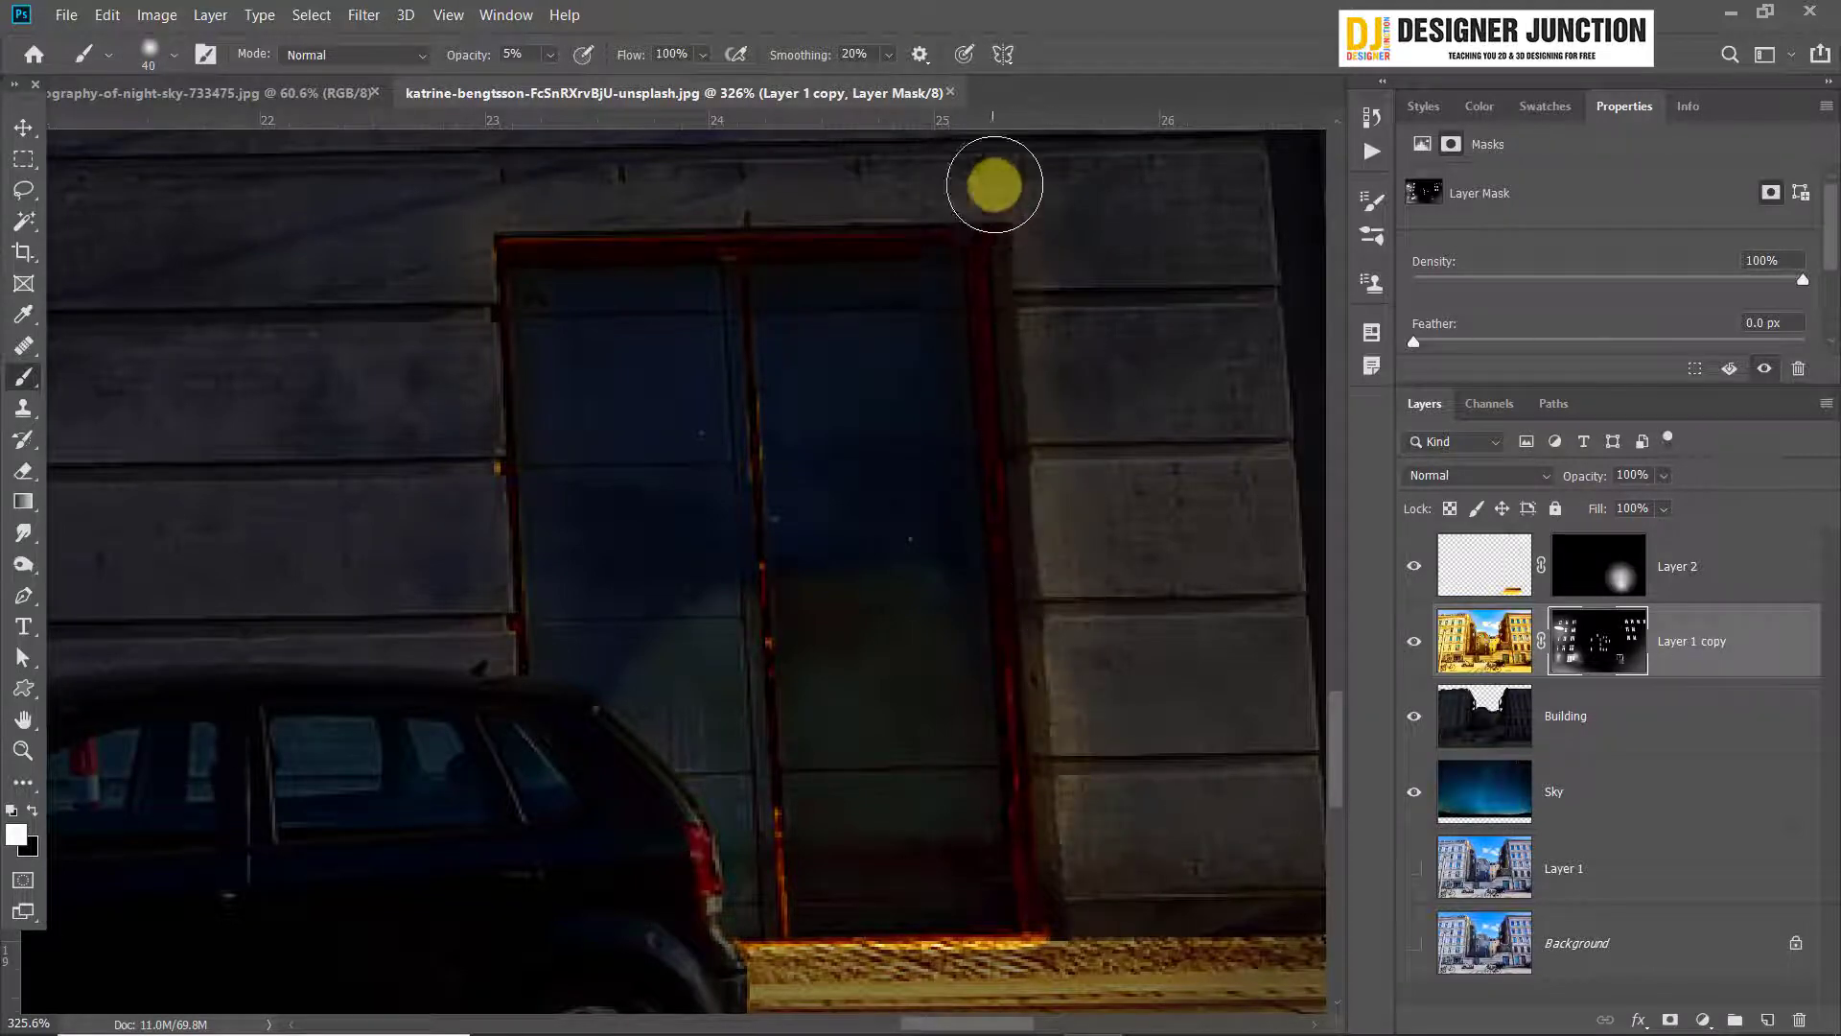
{"action": "mouse_move", "coordinate": [994, 184]}
{"action": "left_mouse_down"}
{"action": "mouse_move", "coordinate": [982, 253]}
{"action": "mouse_move", "coordinate": [547, 274]}
{"action": "mouse_move", "coordinate": [517, 594]}
{"action": "mouse_move", "coordinate": [510, 581]}
{"action": "mouse_move", "coordinate": [529, 762]}
{"action": "left_mouse_up"}
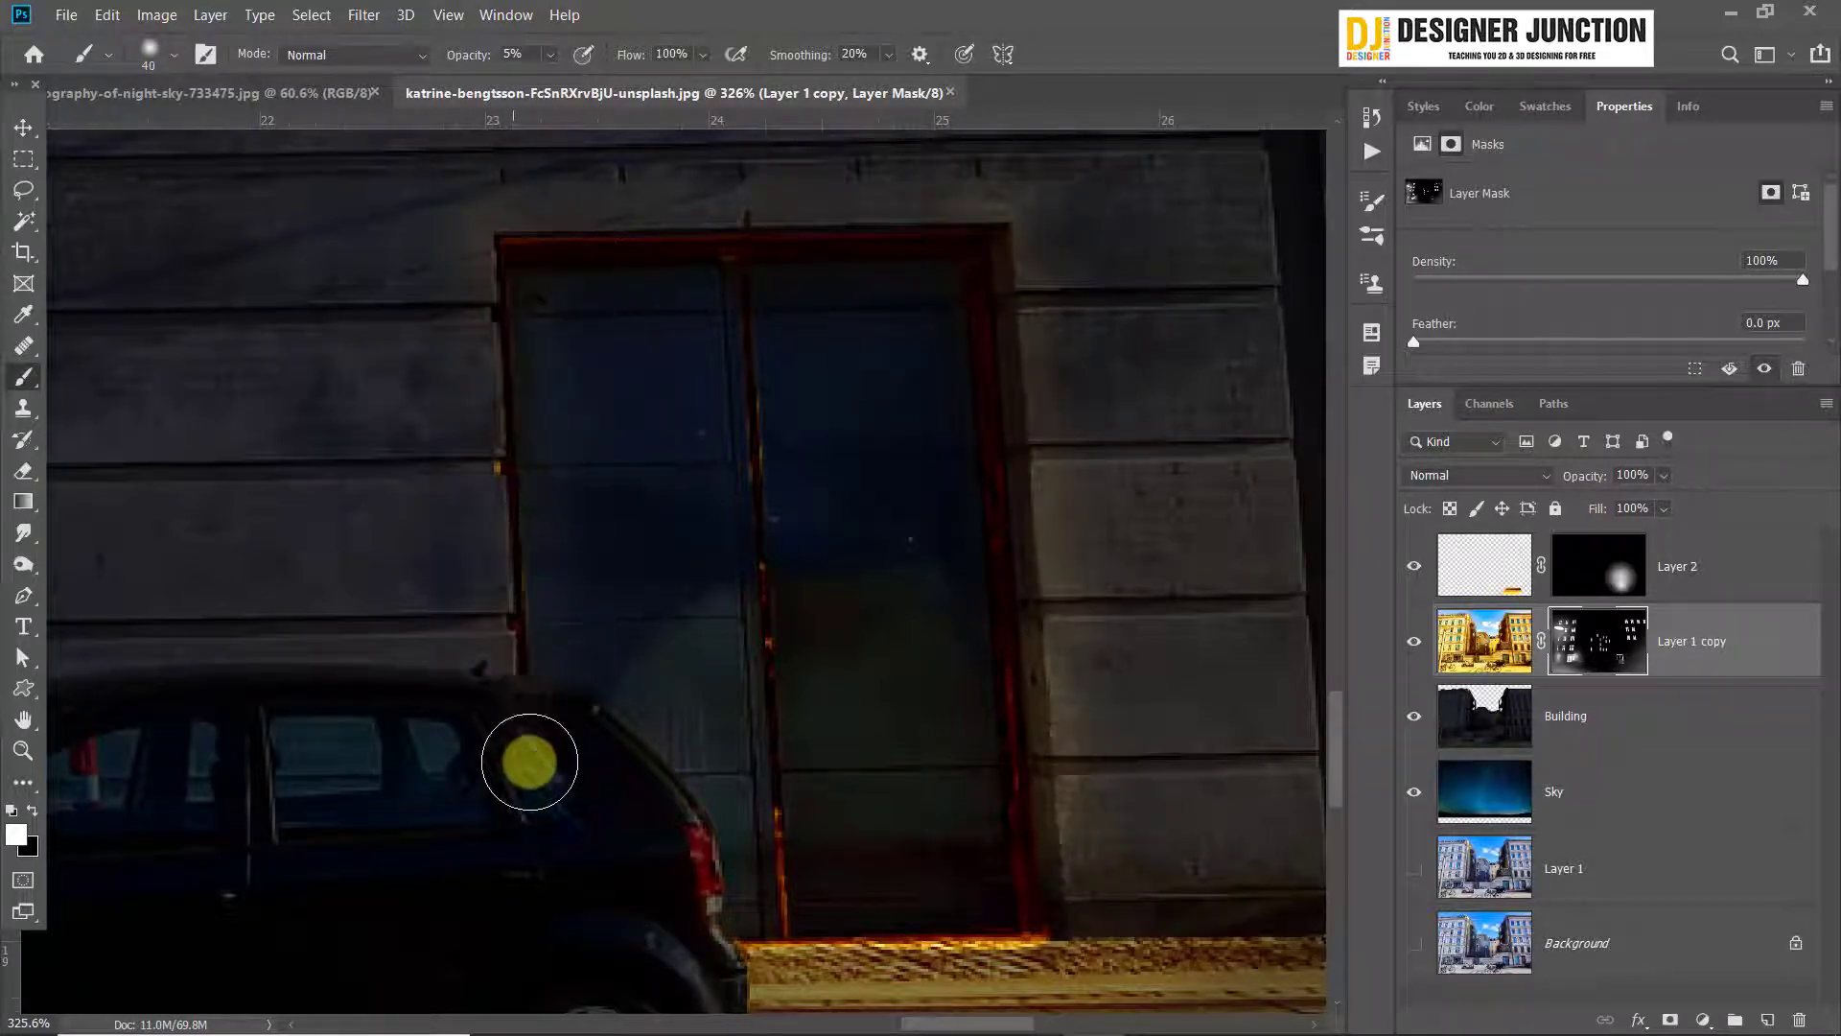
{"action": "mouse_move", "coordinate": [841, 663]}
{"action": "left_mouse_down"}
{"action": "mouse_move", "coordinate": [780, 301]}
{"action": "mouse_move", "coordinate": [774, 519]}
{"action": "mouse_move", "coordinate": [758, 414]}
{"action": "mouse_move", "coordinate": [771, 264]}
{"action": "mouse_move", "coordinate": [782, 291]}
{"action": "mouse_move", "coordinate": [800, 578]}
{"action": "mouse_move", "coordinate": [710, 246]}
{"action": "mouse_move", "coordinate": [779, 637]}
{"action": "mouse_move", "coordinate": [808, 640]}
{"action": "mouse_move", "coordinate": [811, 527]}
{"action": "left_mouse_up"}
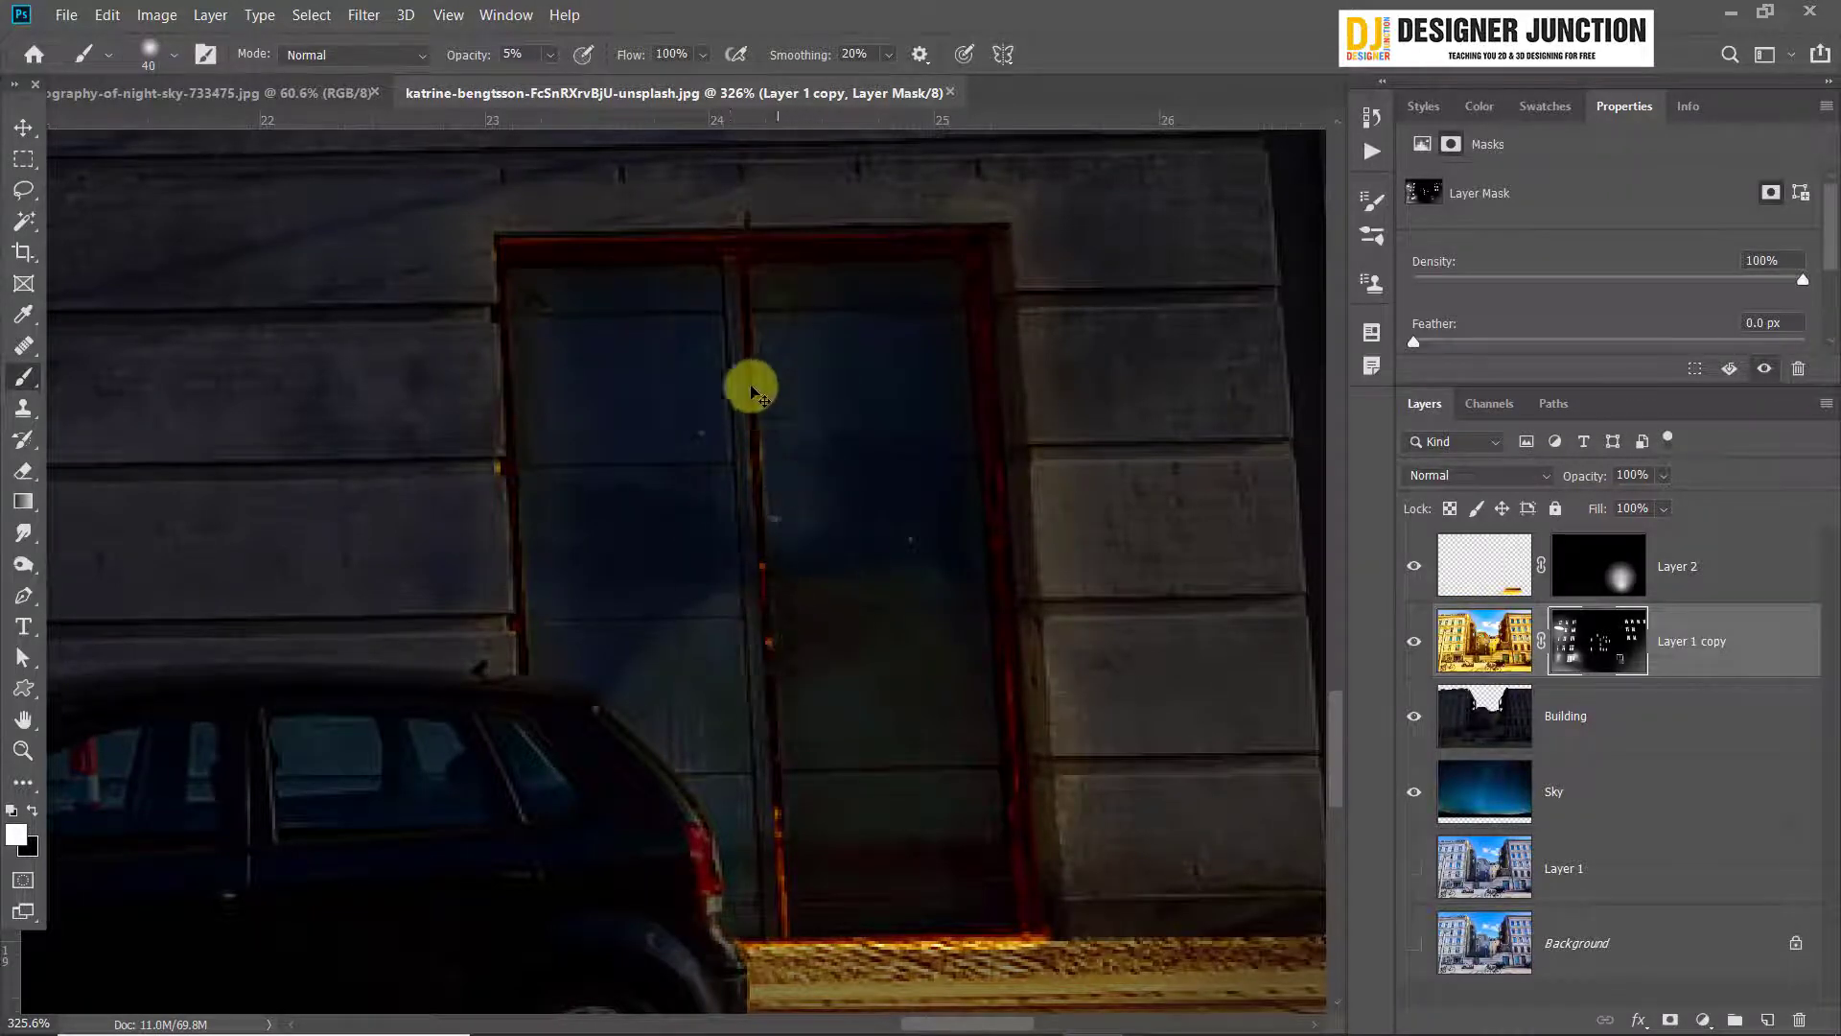
{"action": "mouse_move", "coordinate": [755, 391]}
{"action": "left_mouse_down"}
{"action": "mouse_move", "coordinate": [738, 278]}
{"action": "mouse_move", "coordinate": [801, 992]}
{"action": "mouse_move", "coordinate": [772, 788]}
{"action": "mouse_move", "coordinate": [804, 919]}
{"action": "mouse_move", "coordinate": [797, 965]}
{"action": "left_mouse_up"}
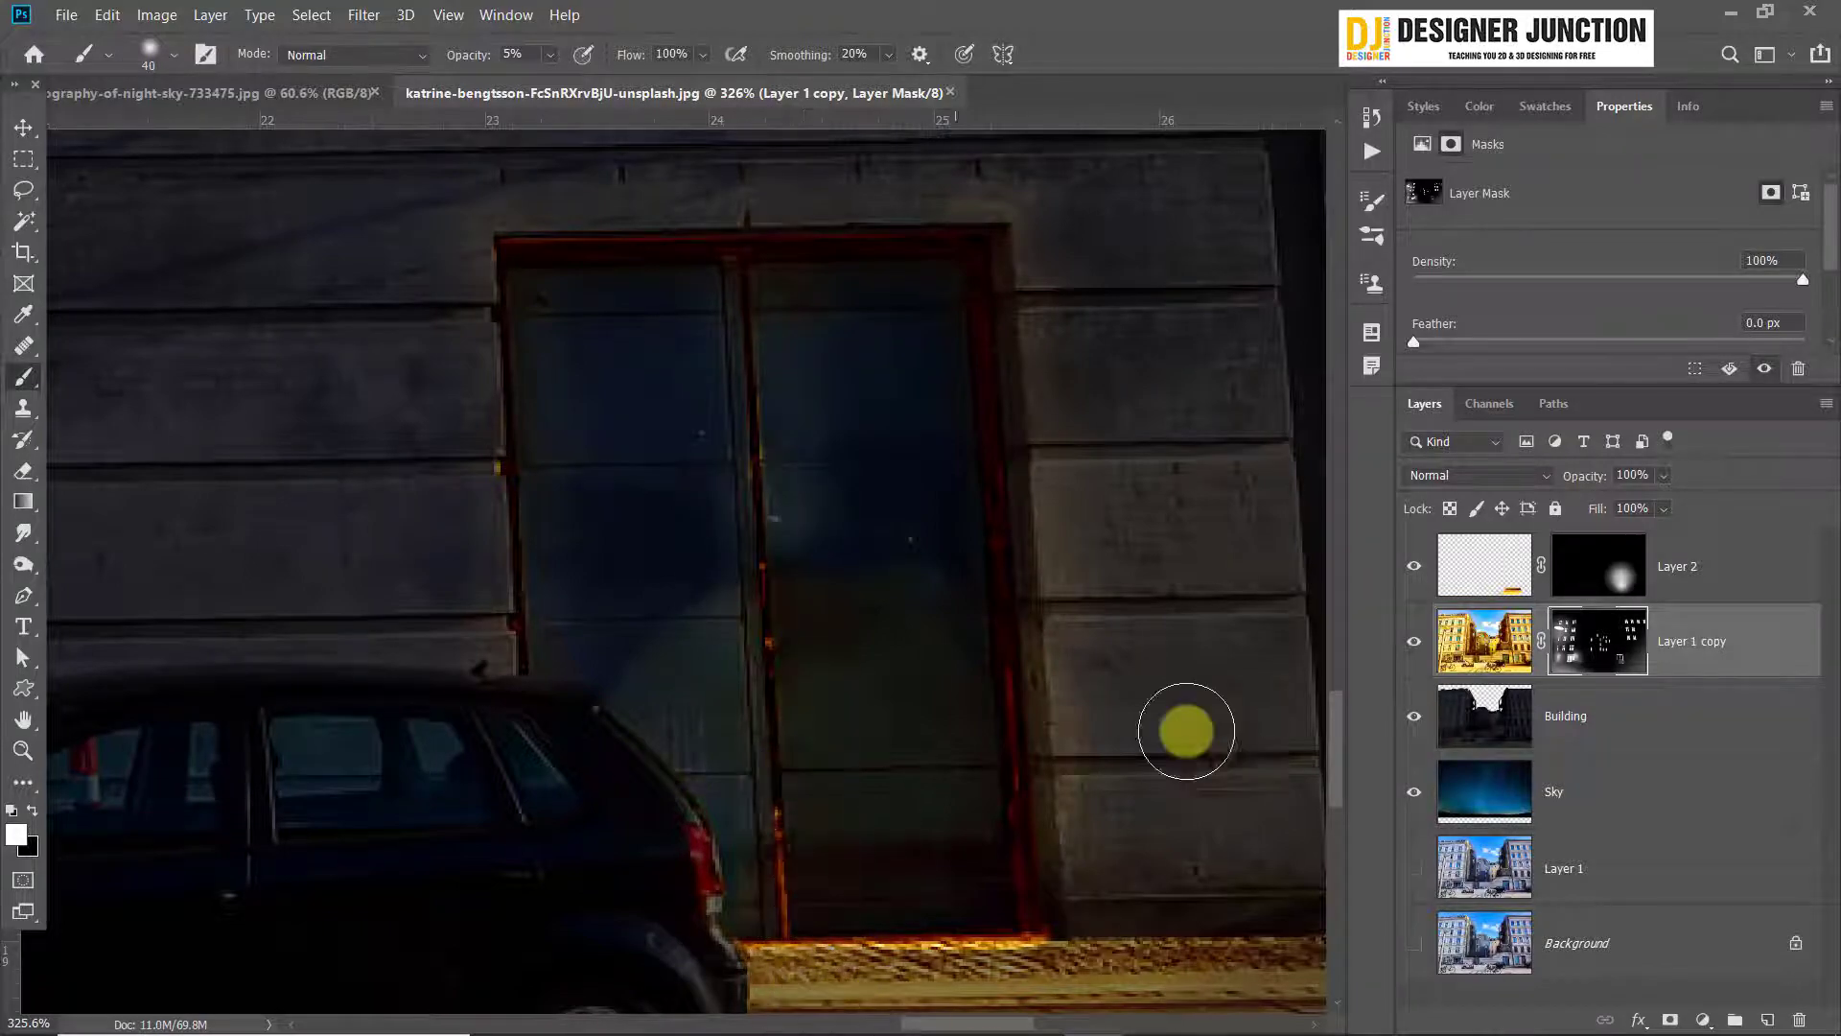
Paint faint warm light onto the rear edge of the black car beside the door on Layer 1 copy's mask
{"action": "scroll", "coordinate": [1186, 732], "scroll_direction": "down", "scroll_amount": 10}
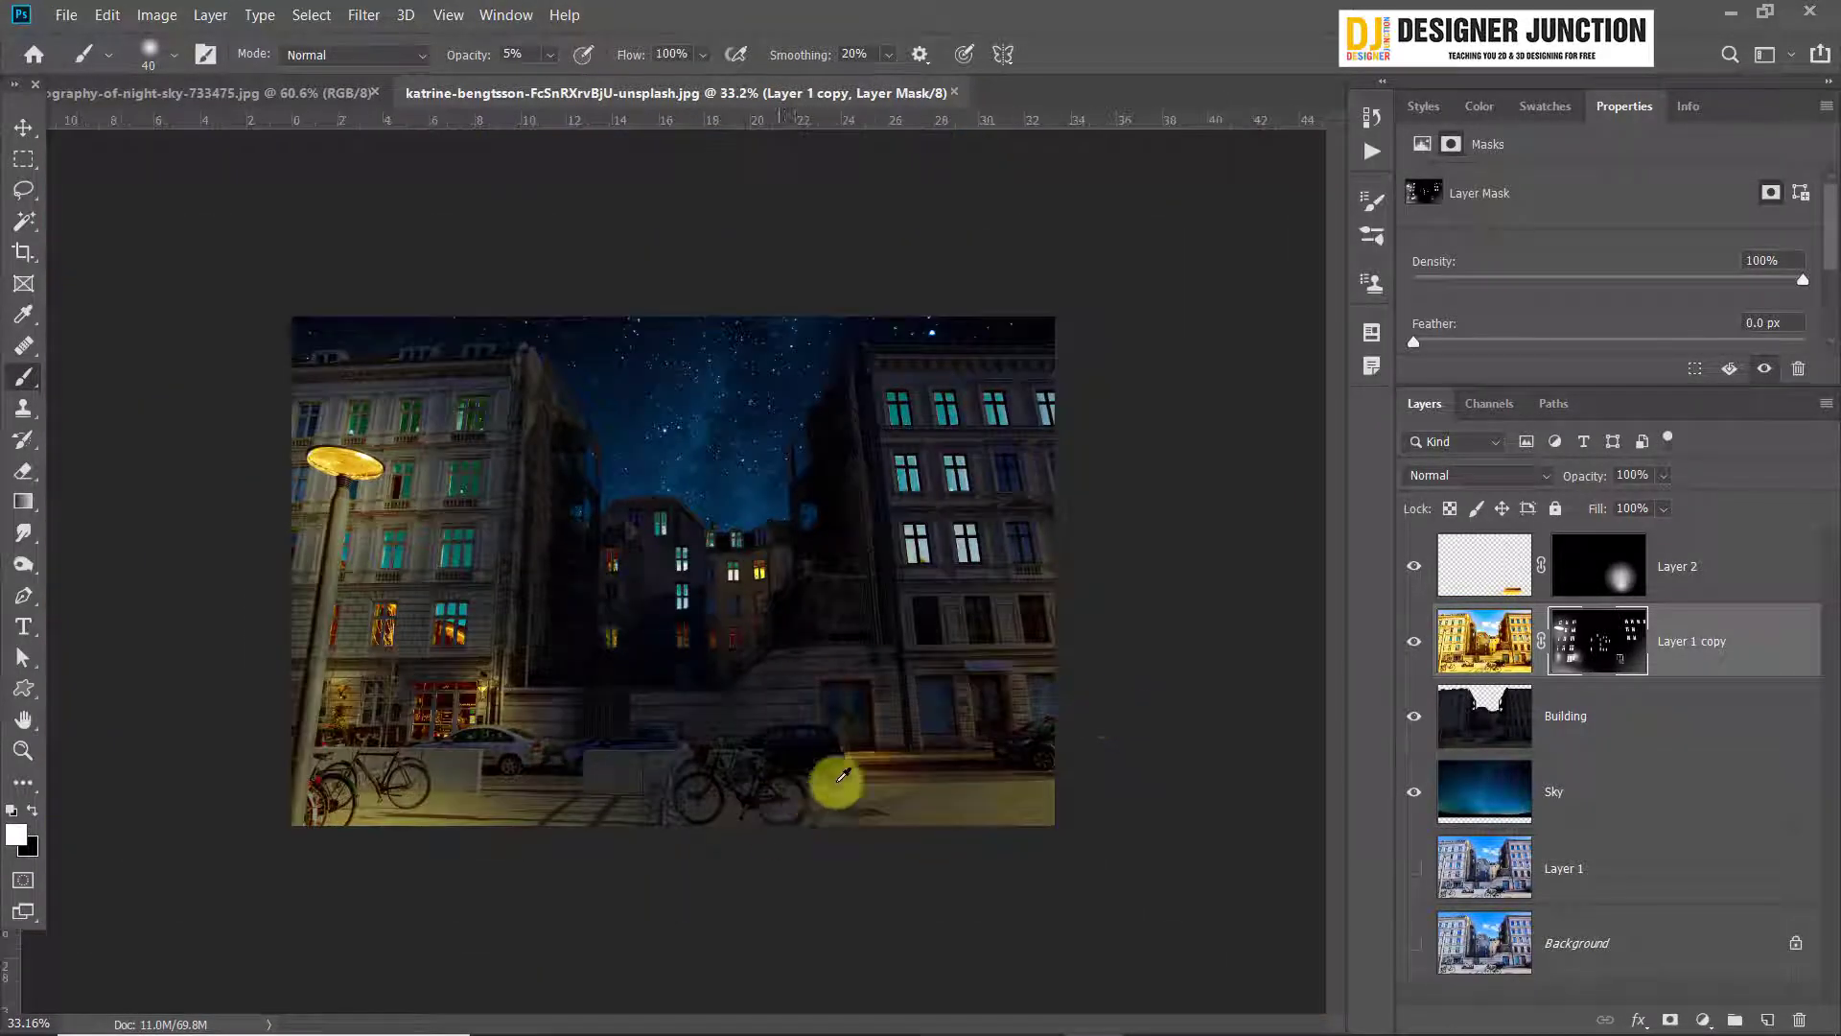
{"action": "scroll", "coordinate": [843, 775], "scroll_direction": "up", "scroll_amount": 8}
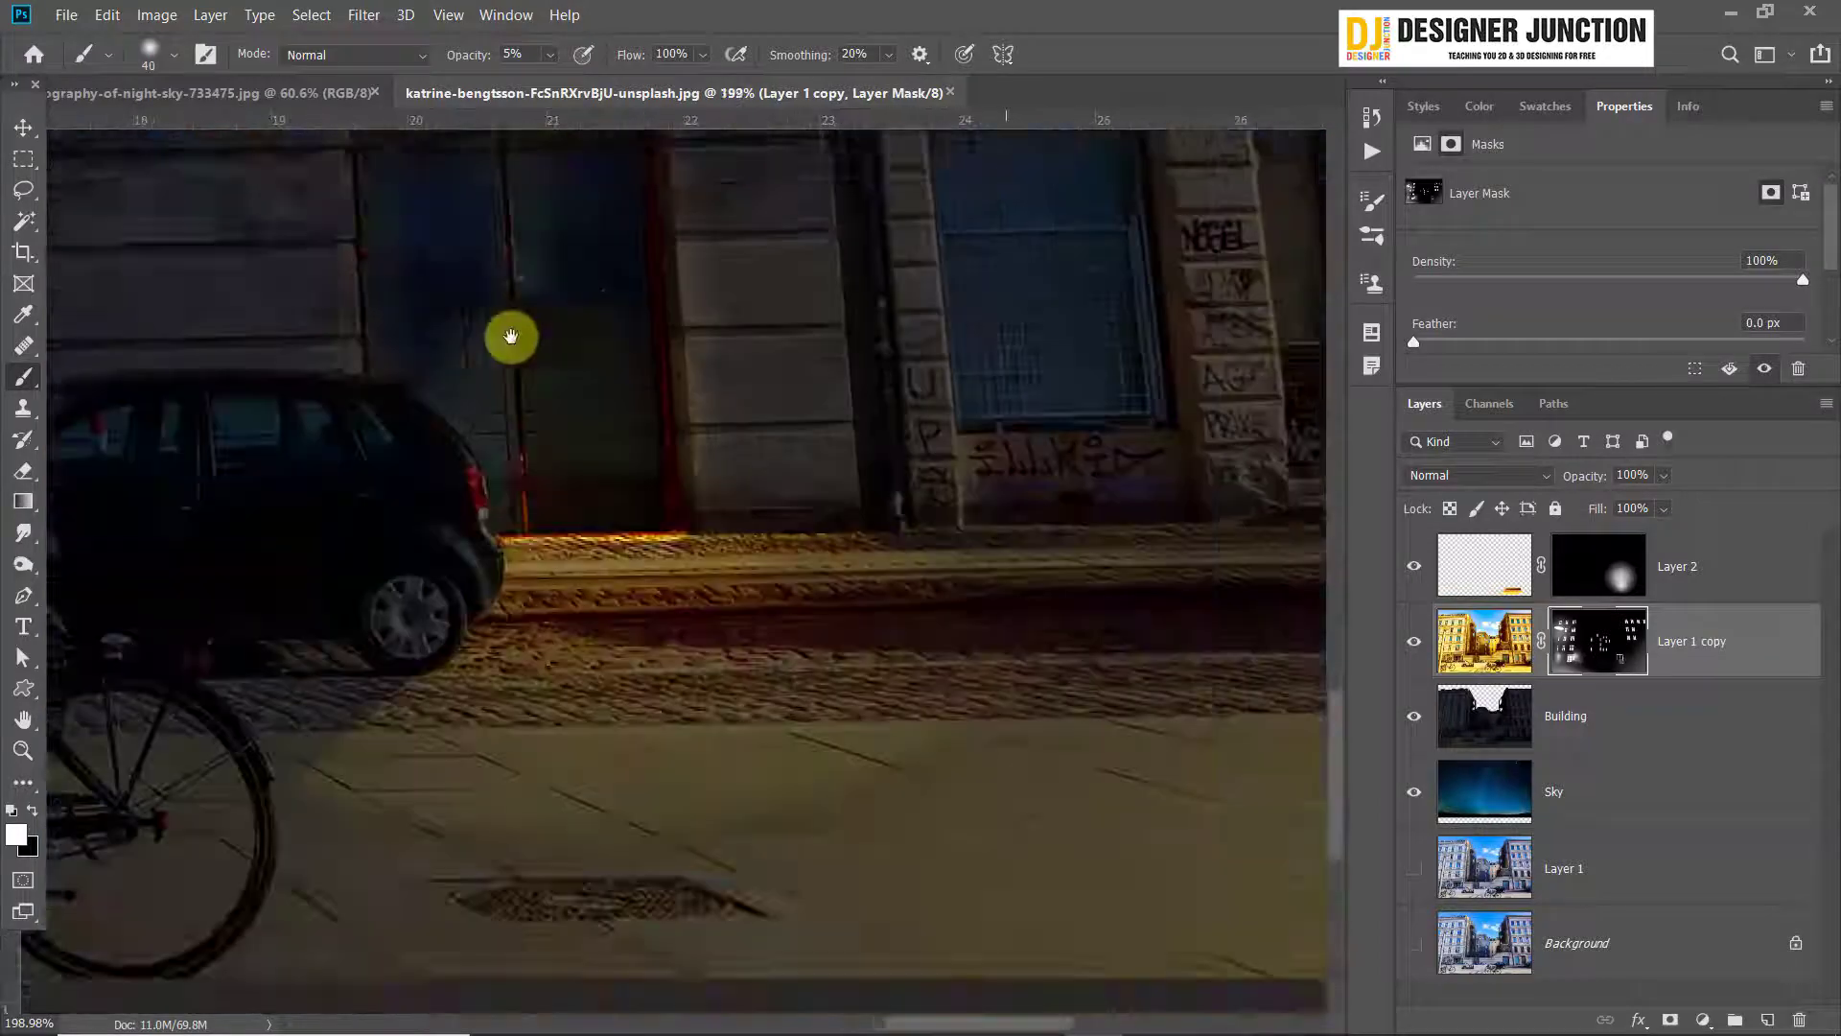
{"action": "left_click_drag", "start_coordinate": [509, 333], "coordinate": [562, 666]}
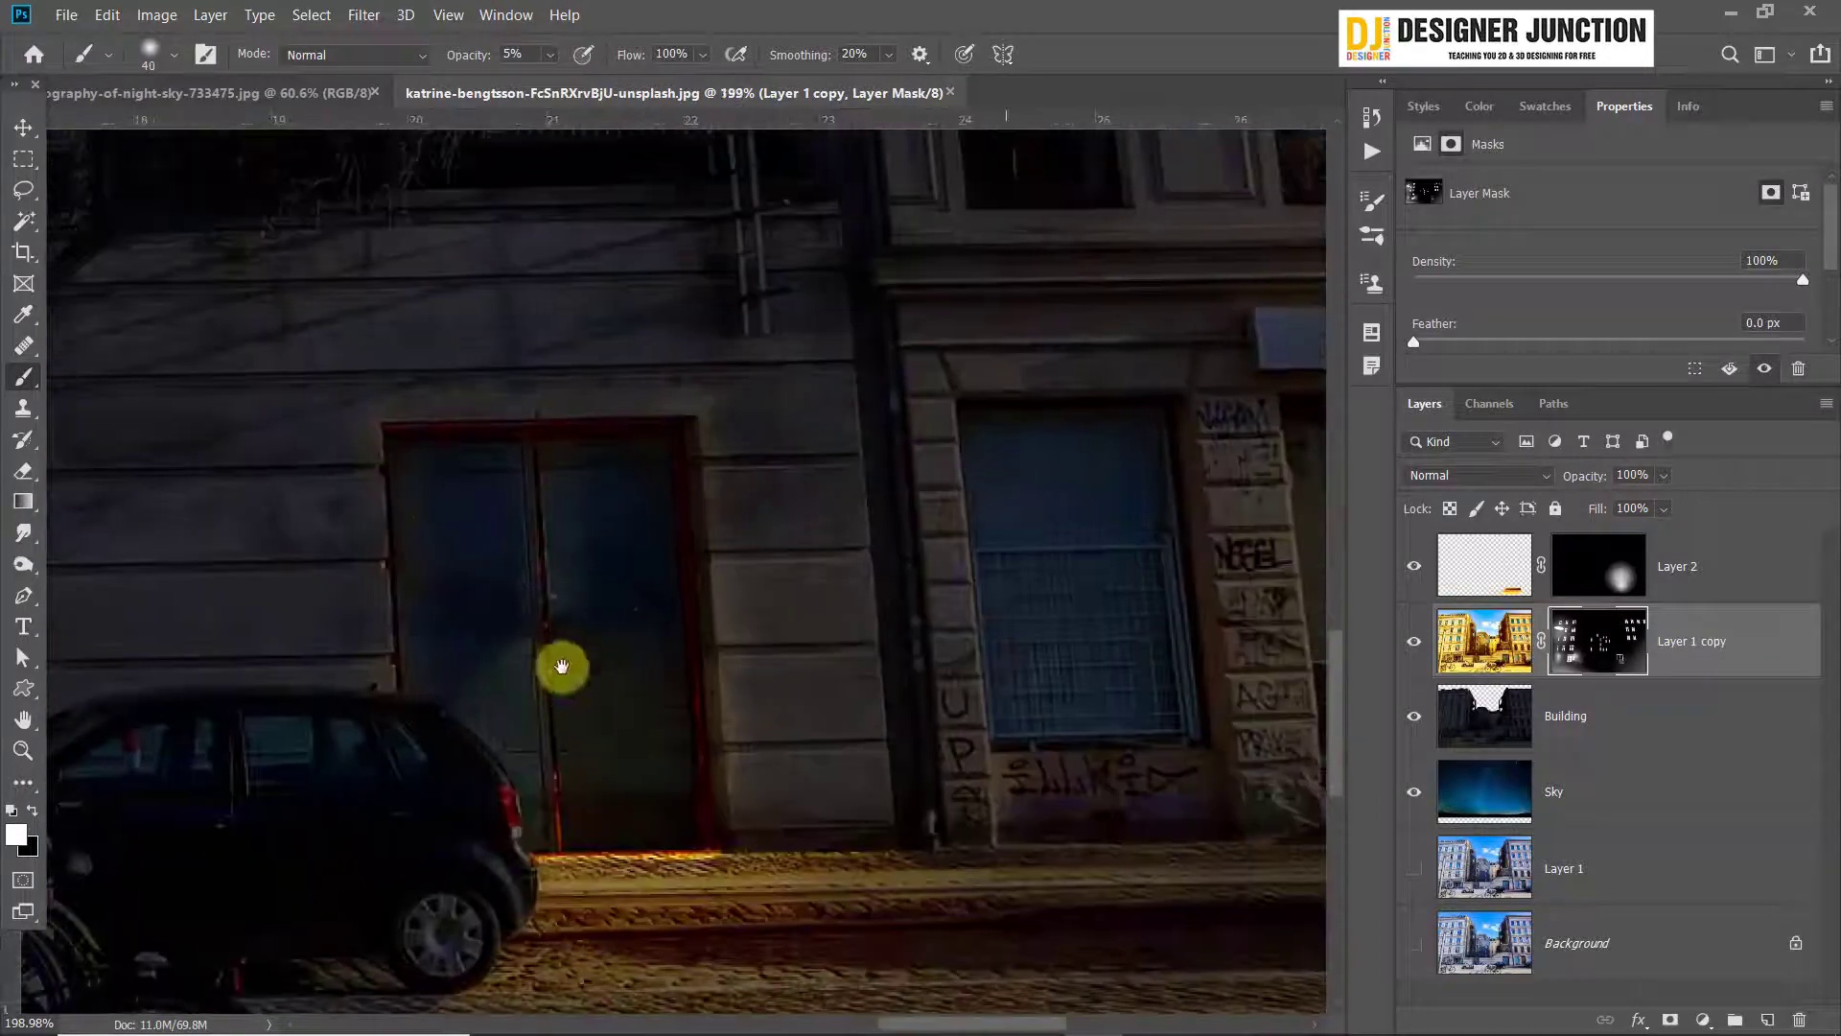
{"action": "scroll", "coordinate": [704, 656], "scroll_direction": "down", "scroll_amount": 4}
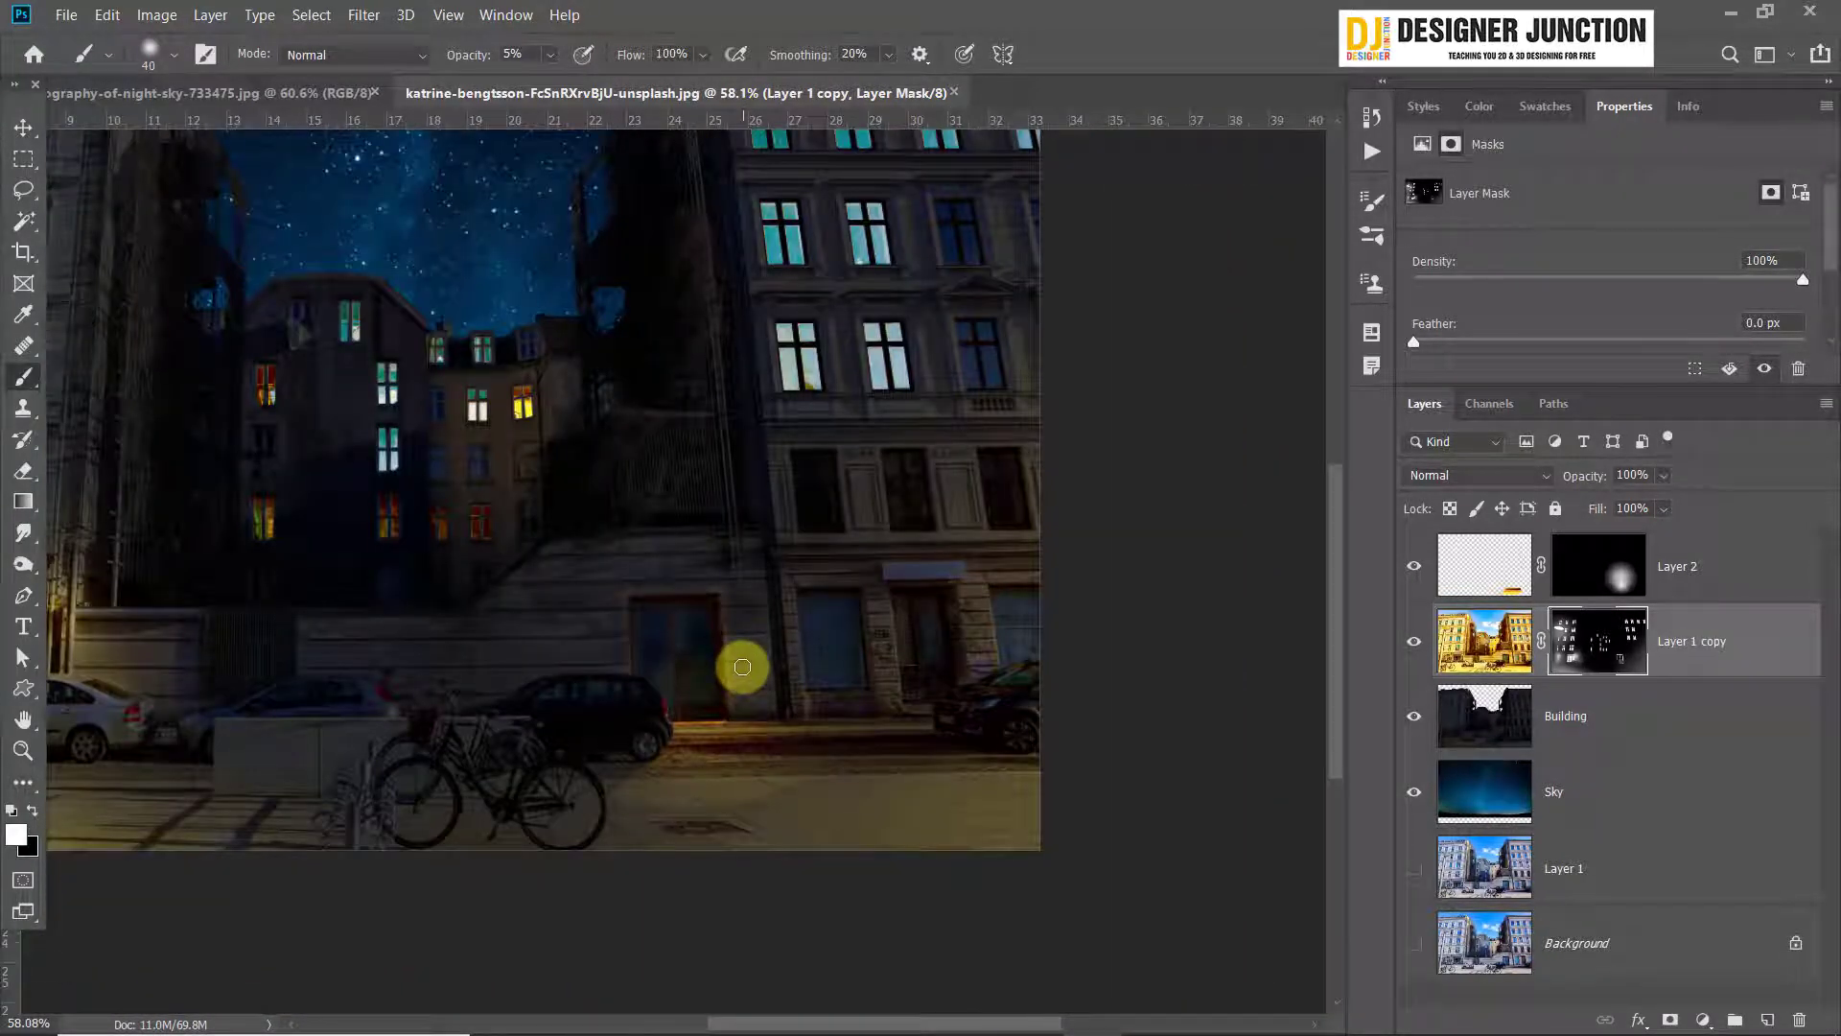
{"action": "scroll", "coordinate": [664, 678], "scroll_direction": "up", "scroll_amount": 4}
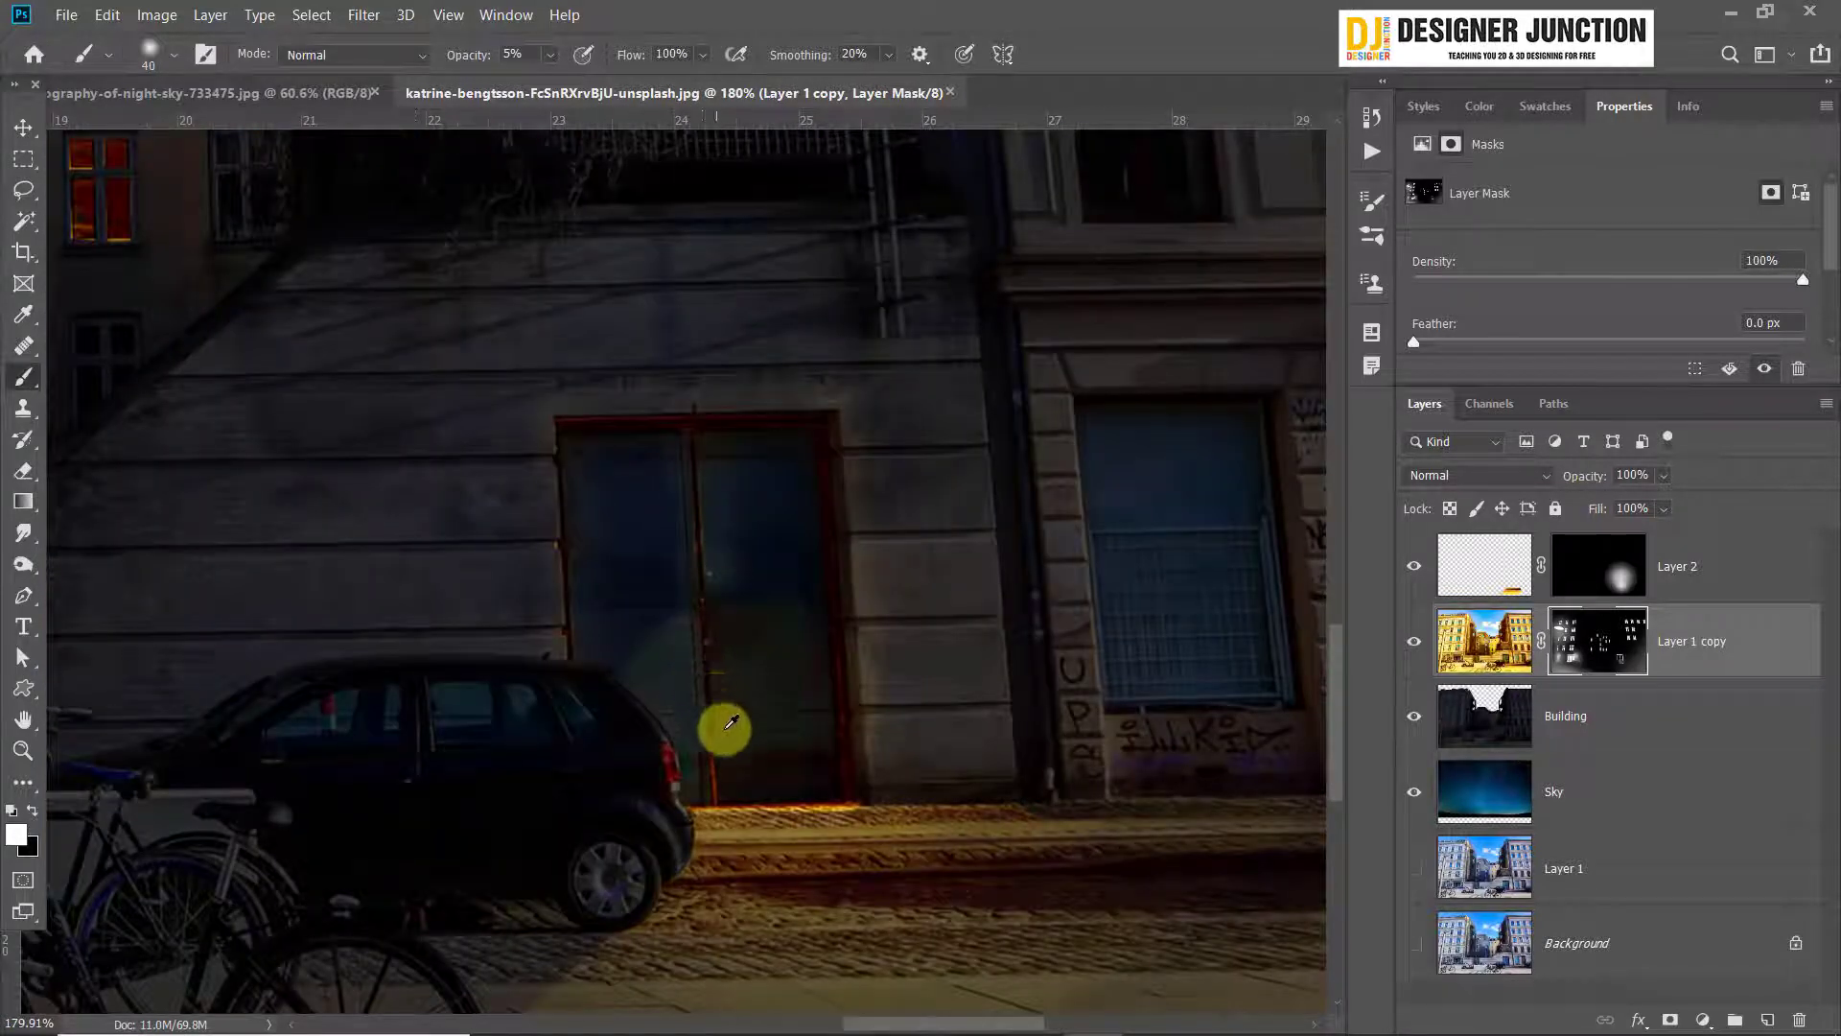
{"action": "scroll", "coordinate": [729, 724], "scroll_direction": "up", "scroll_amount": 2}
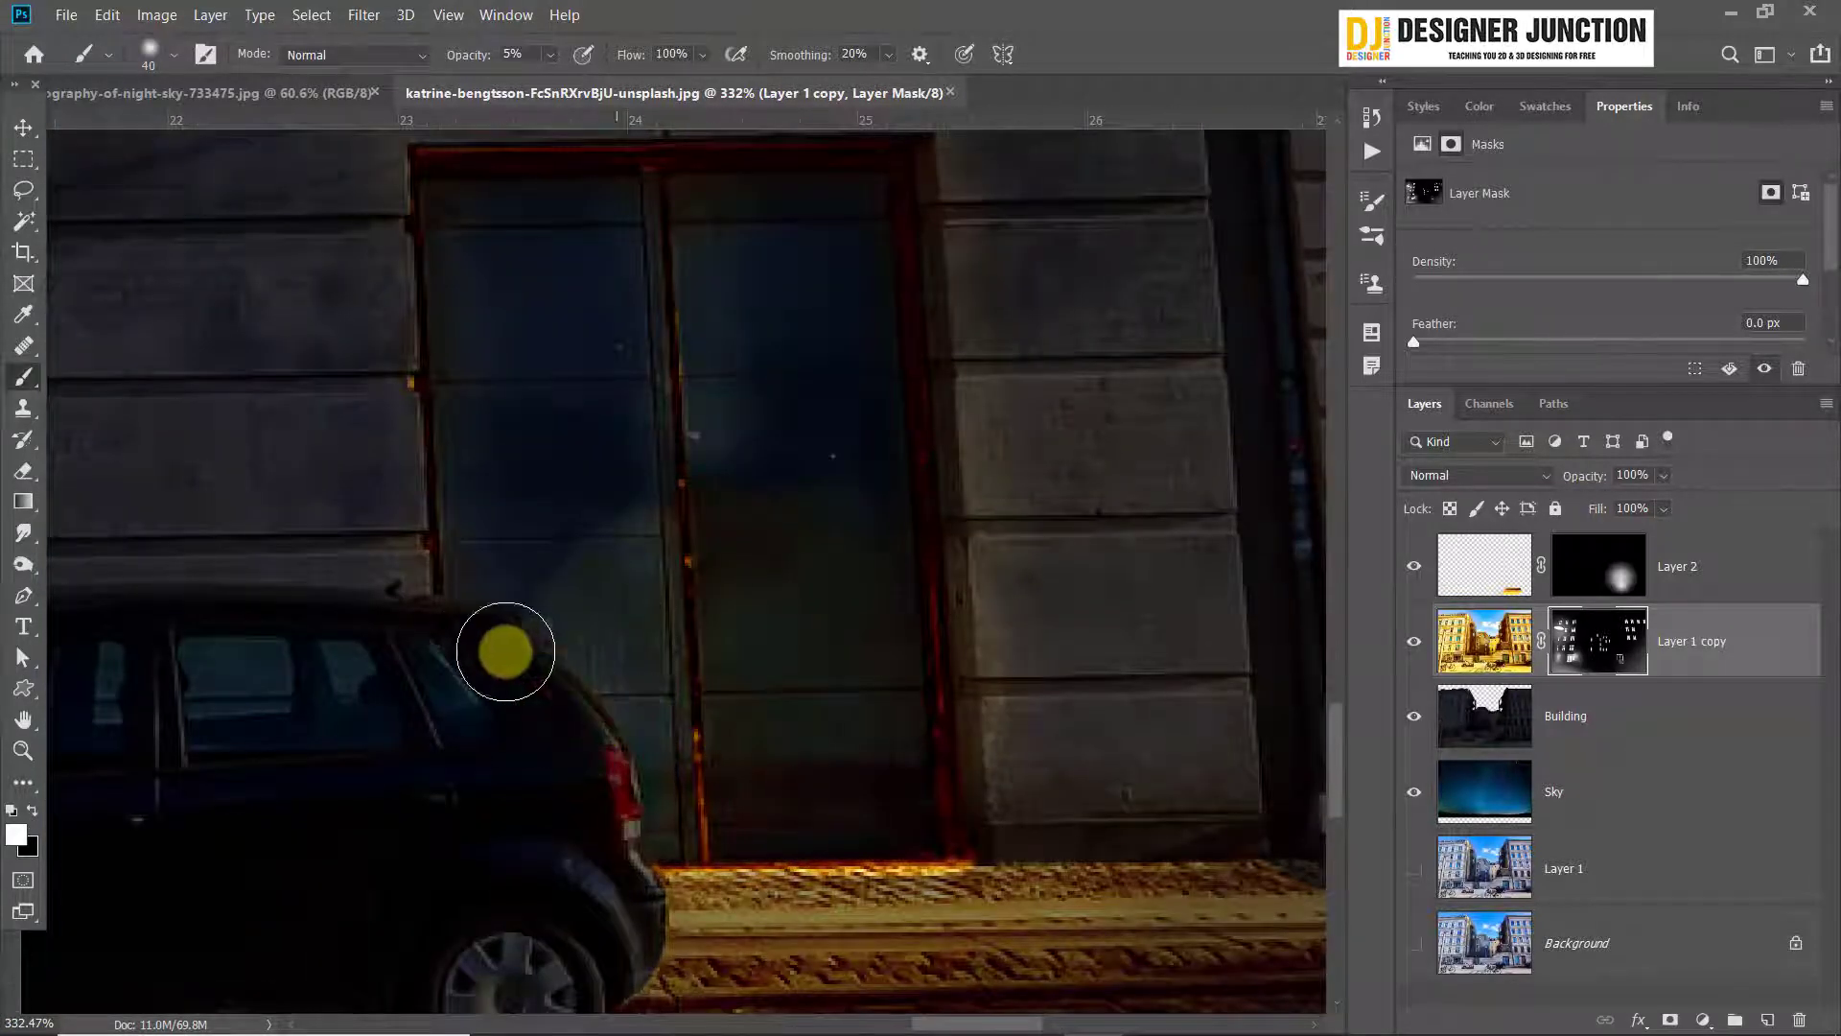
{"action": "mouse_move", "coordinate": [505, 651]}
{"action": "left_mouse_down"}
{"action": "mouse_move", "coordinate": [624, 777]}
{"action": "mouse_move", "coordinate": [428, 629]}
{"action": "mouse_move", "coordinate": [117, 588]}
{"action": "mouse_move", "coordinate": [519, 710]}
{"action": "mouse_move", "coordinate": [628, 899]}
{"action": "left_mouse_up"}
{"action": "left_click_drag", "start_coordinate": [423, 781], "coordinate": [684, 652]}
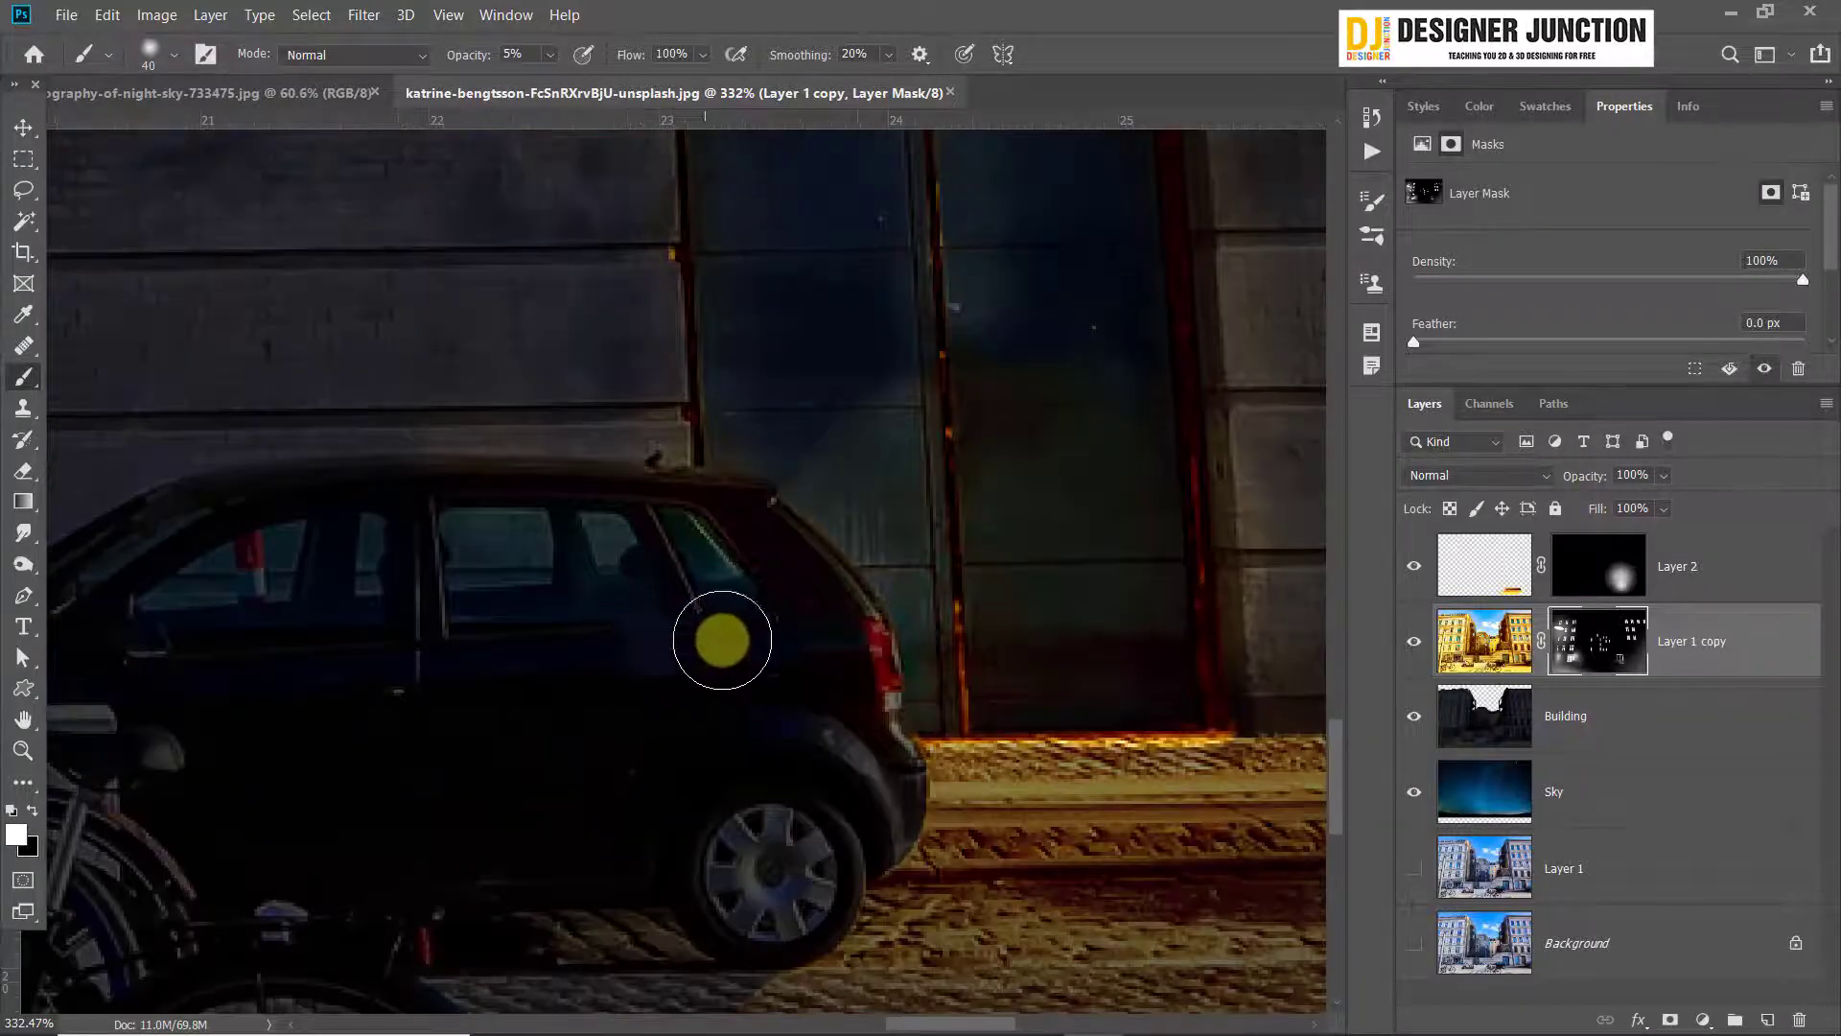
{"action": "scroll", "coordinate": [794, 640], "scroll_direction": "down", "scroll_amount": 5}
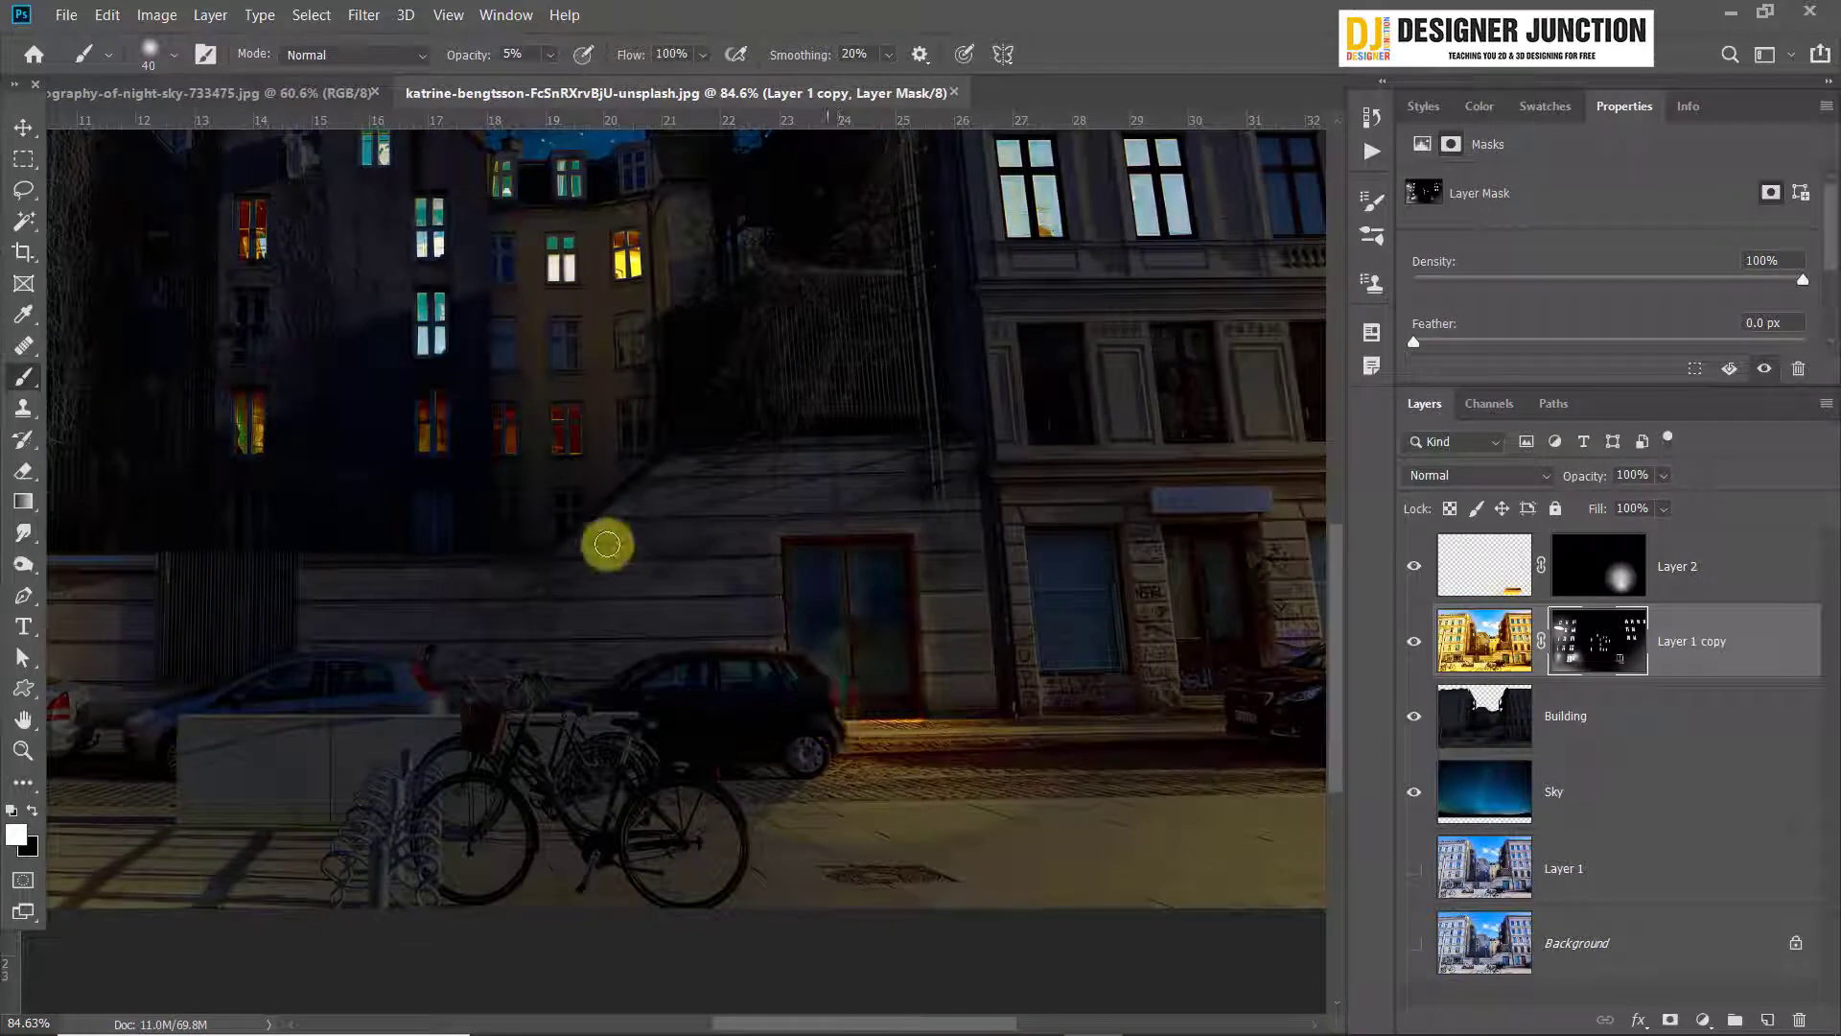
{"action": "scroll", "coordinate": [912, 730], "scroll_direction": "down", "scroll_amount": 3}
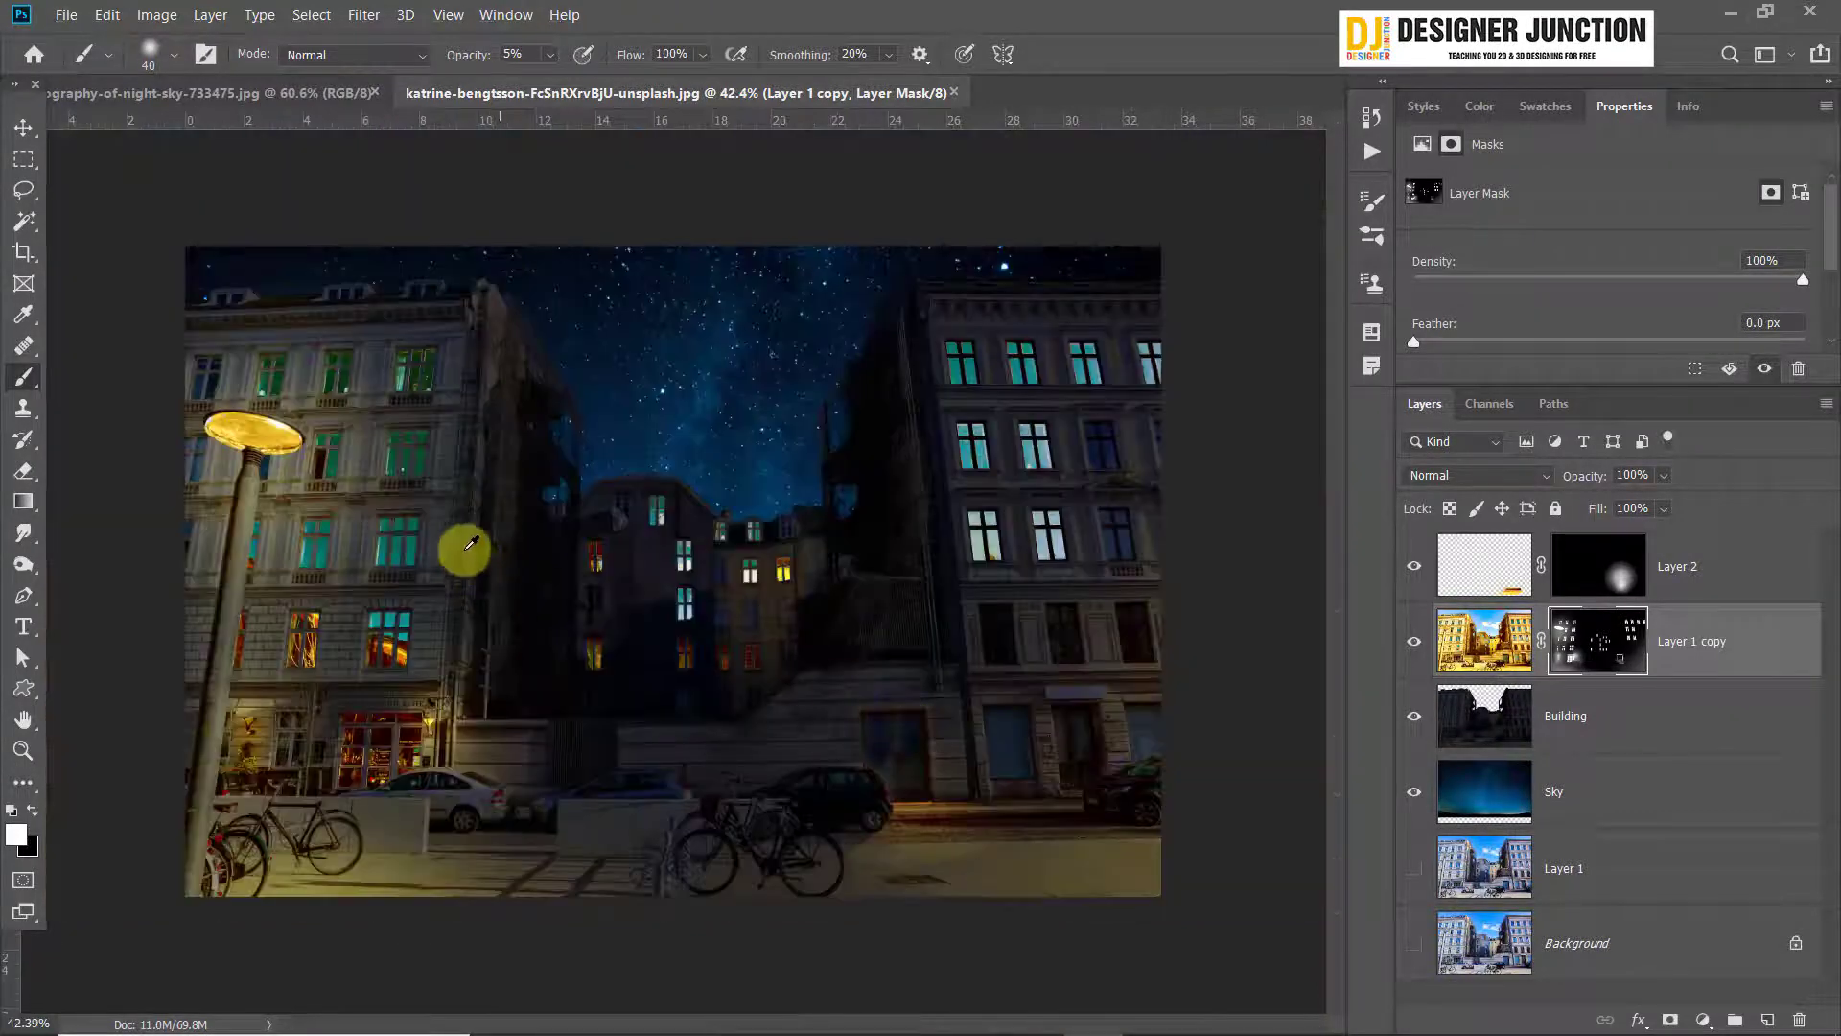
Hide every layer except Layer 1 to show the original daytime photo, and return to the Brush tool
{"action": "left_click", "coordinate": [23, 127]}
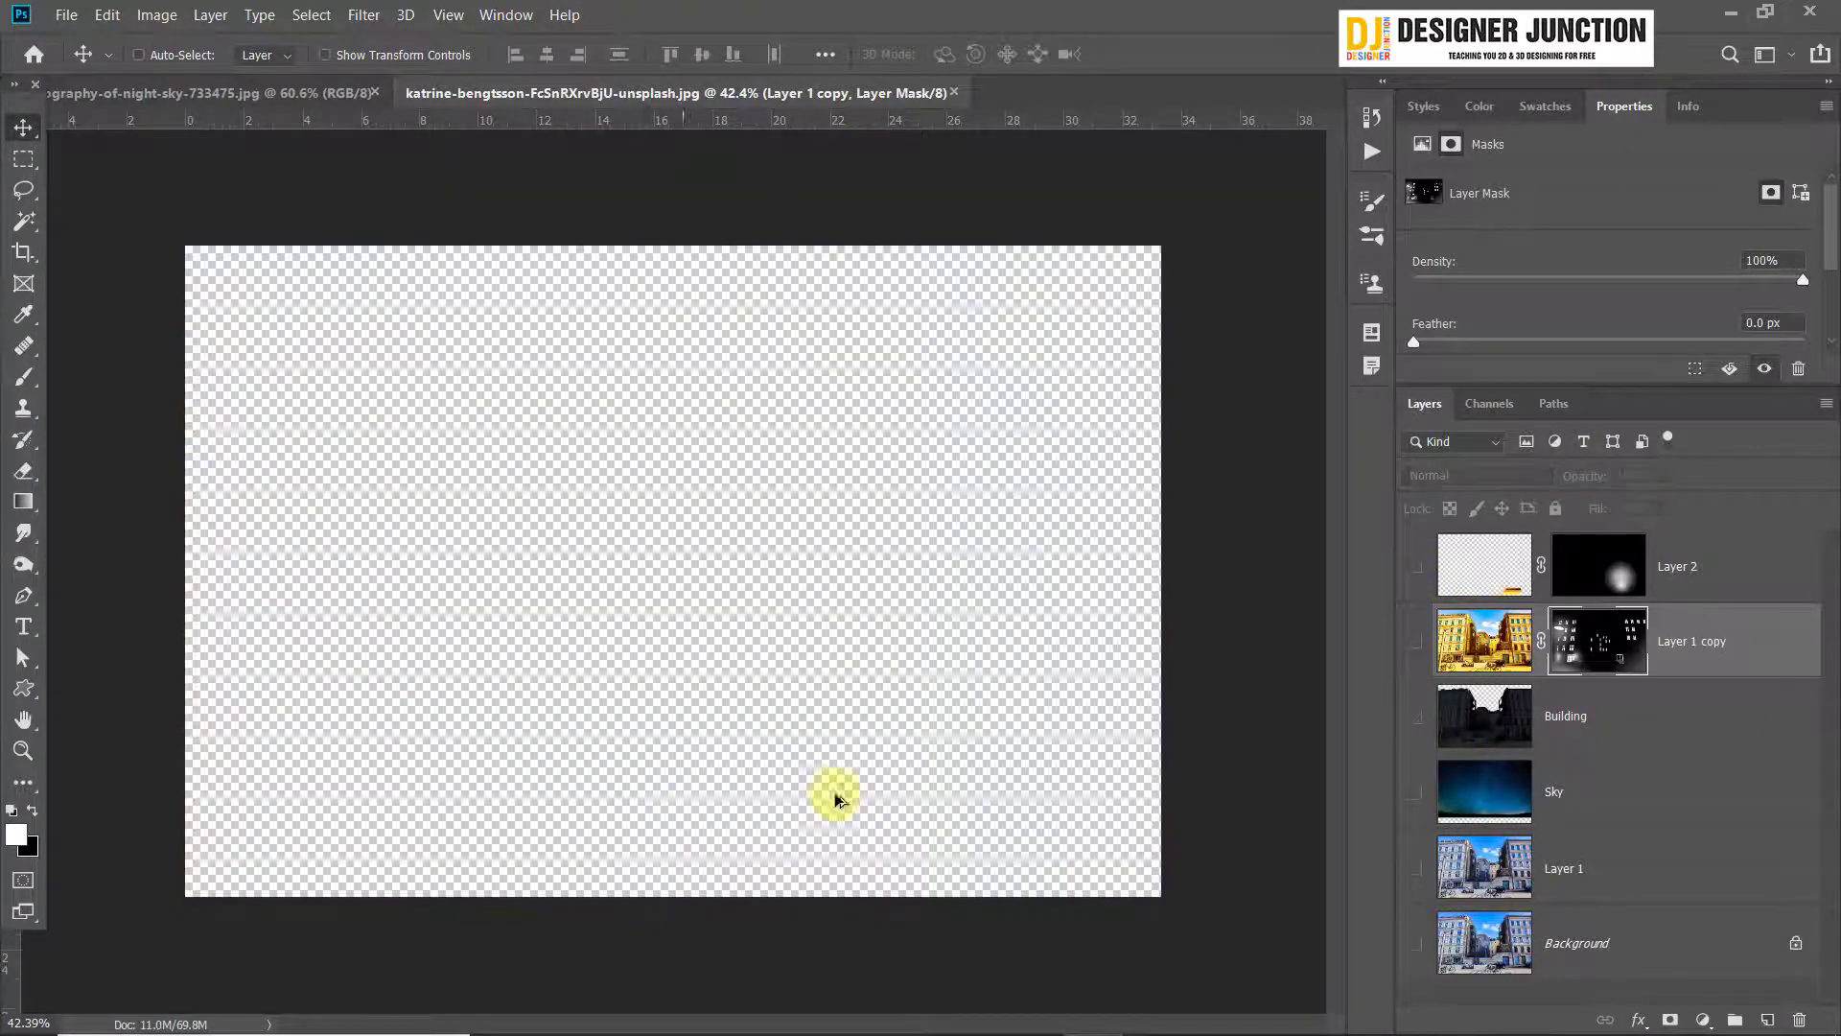
{"action": "left_click", "coordinate": [1416, 861]}
{"action": "scroll", "coordinate": [751, 671], "scroll_direction": "up", "scroll_amount": 2}
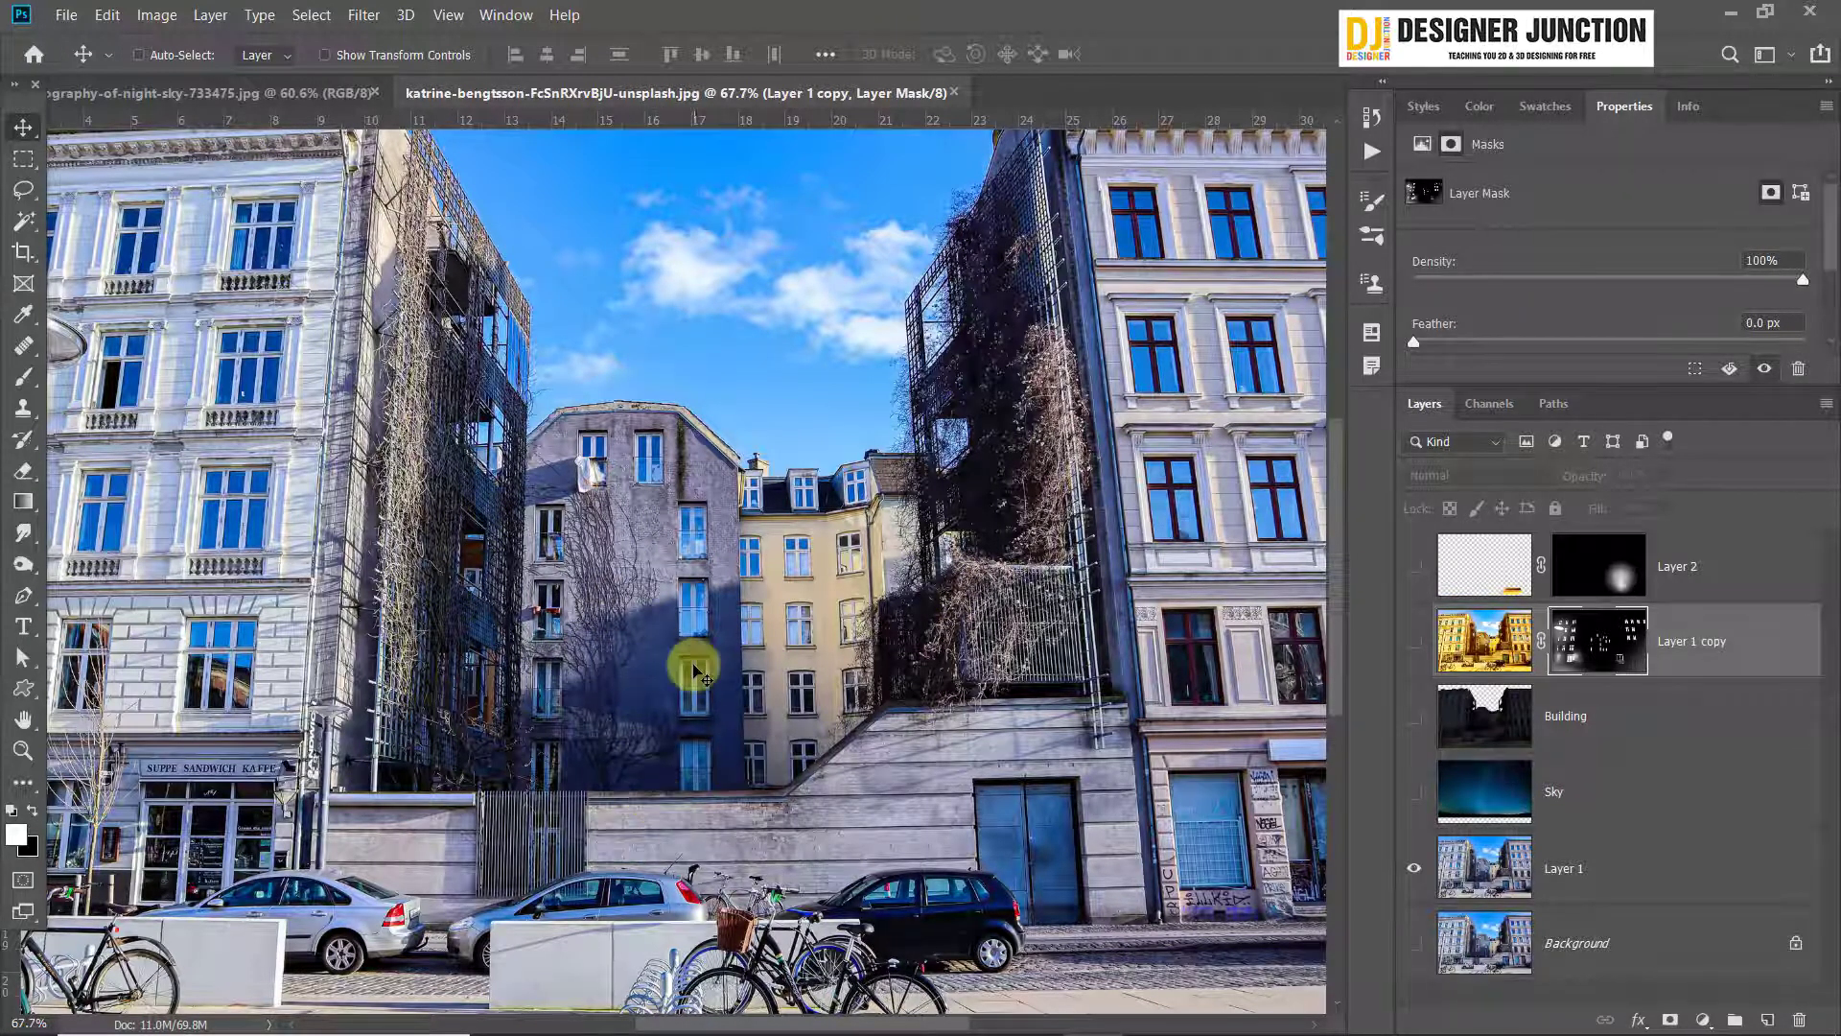
{"action": "scroll", "coordinate": [690, 574], "scroll_direction": "down", "scroll_amount": 2}
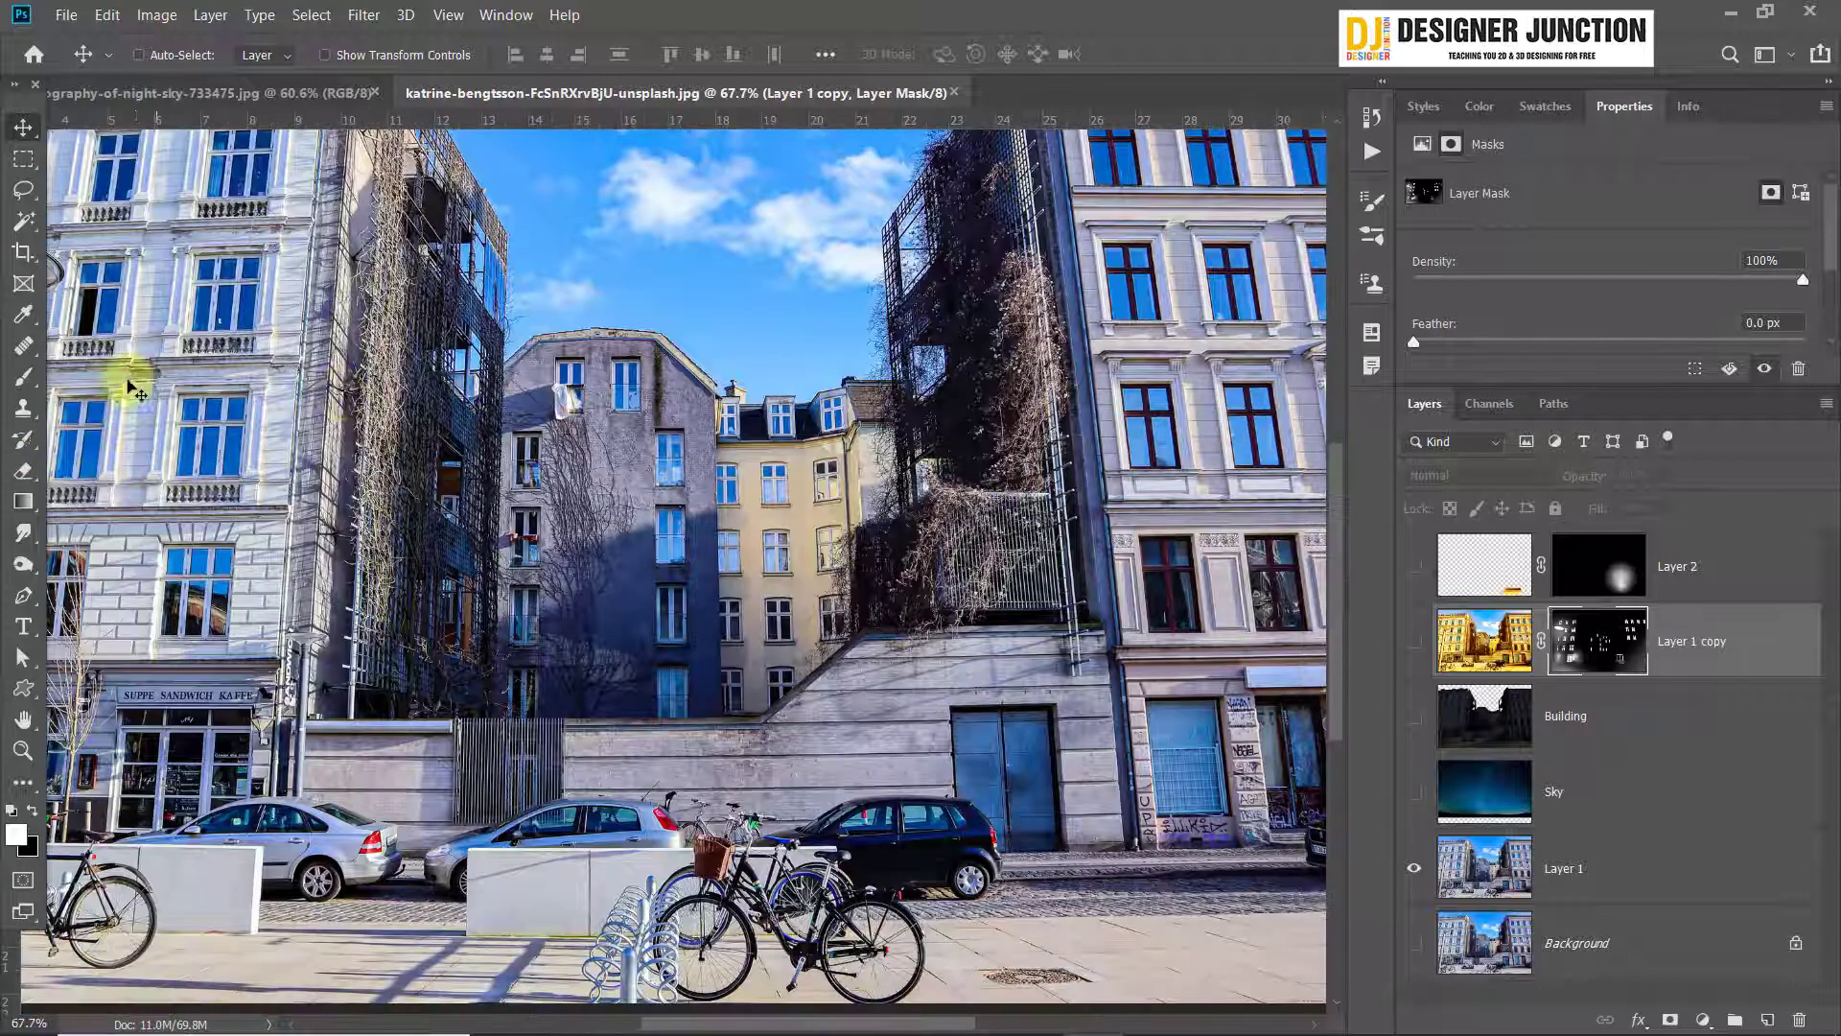
{"action": "left_click", "coordinate": [25, 382]}
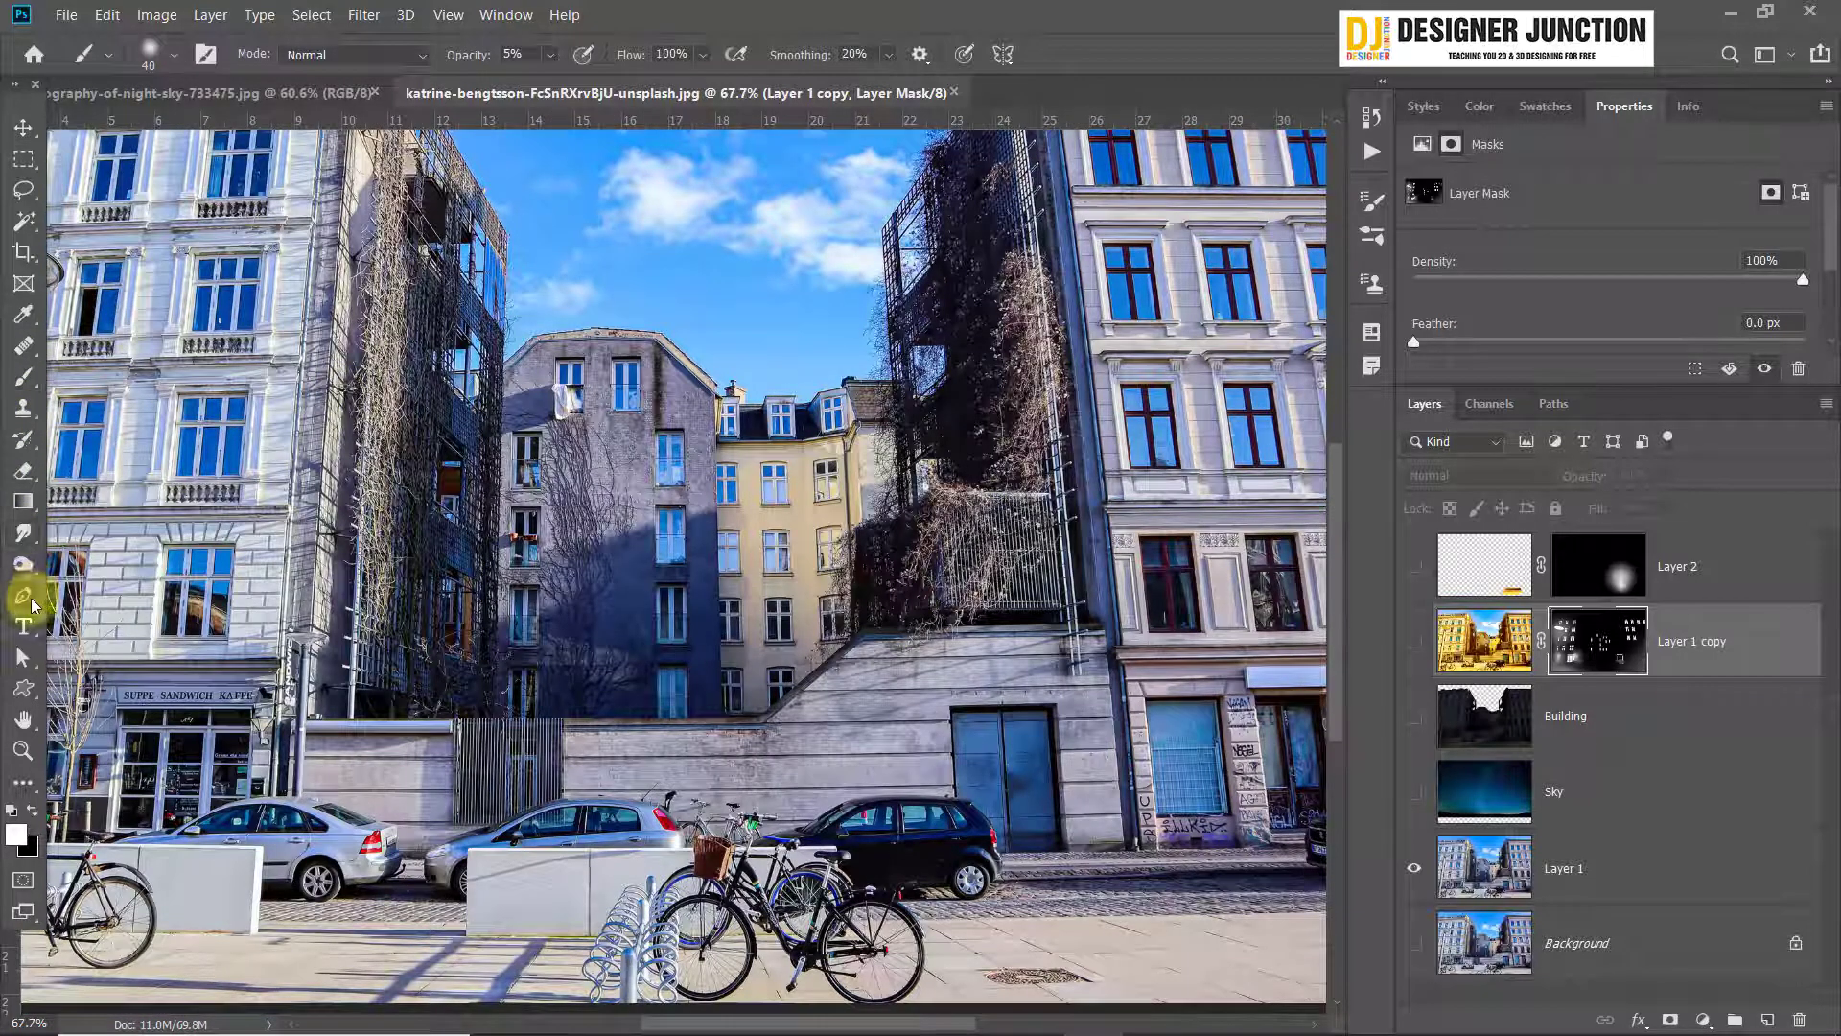
Start a Pen tool path on Layer 1 along the top of the boundary wall, from the lamp post to the right-hand building's base
{"action": "left_click", "coordinate": [24, 596]}
{"action": "left_click", "coordinate": [1625, 872]}
{"action": "scroll", "coordinate": [600, 715], "scroll_direction": "up", "scroll_amount": 2}
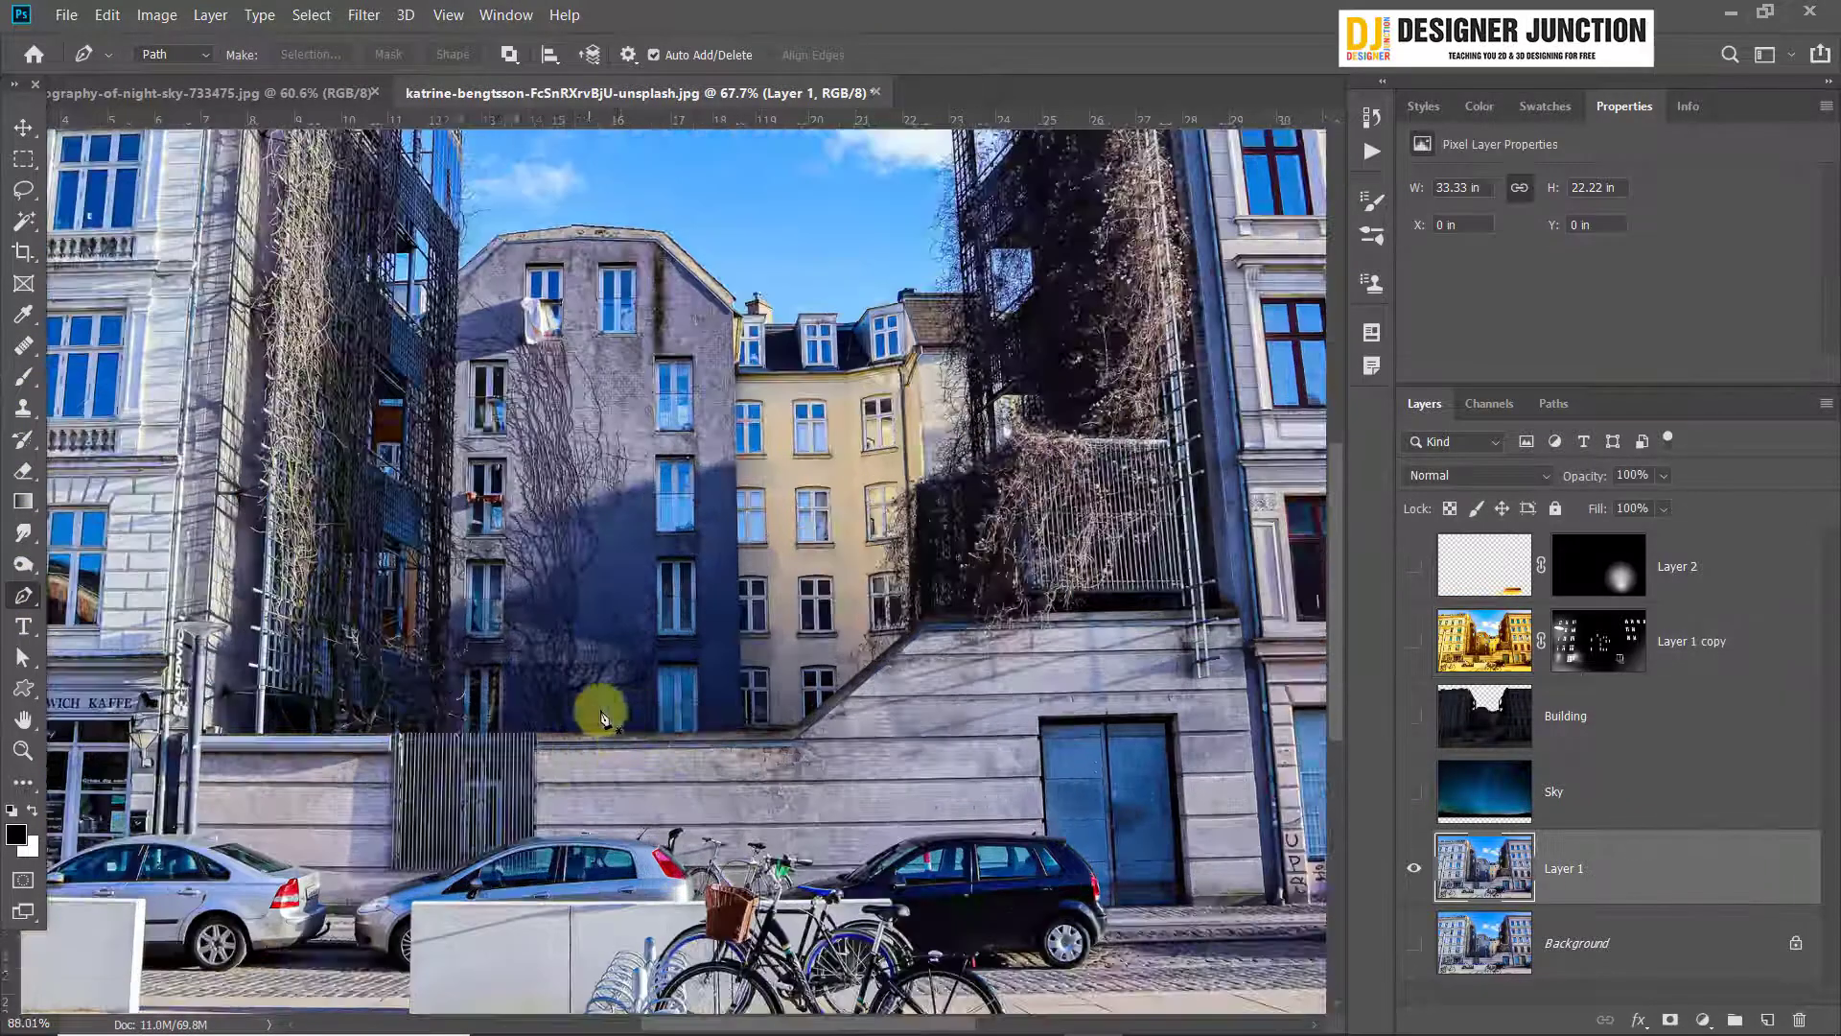
{"action": "scroll", "coordinate": [600, 714], "scroll_direction": "up", "scroll_amount": 3}
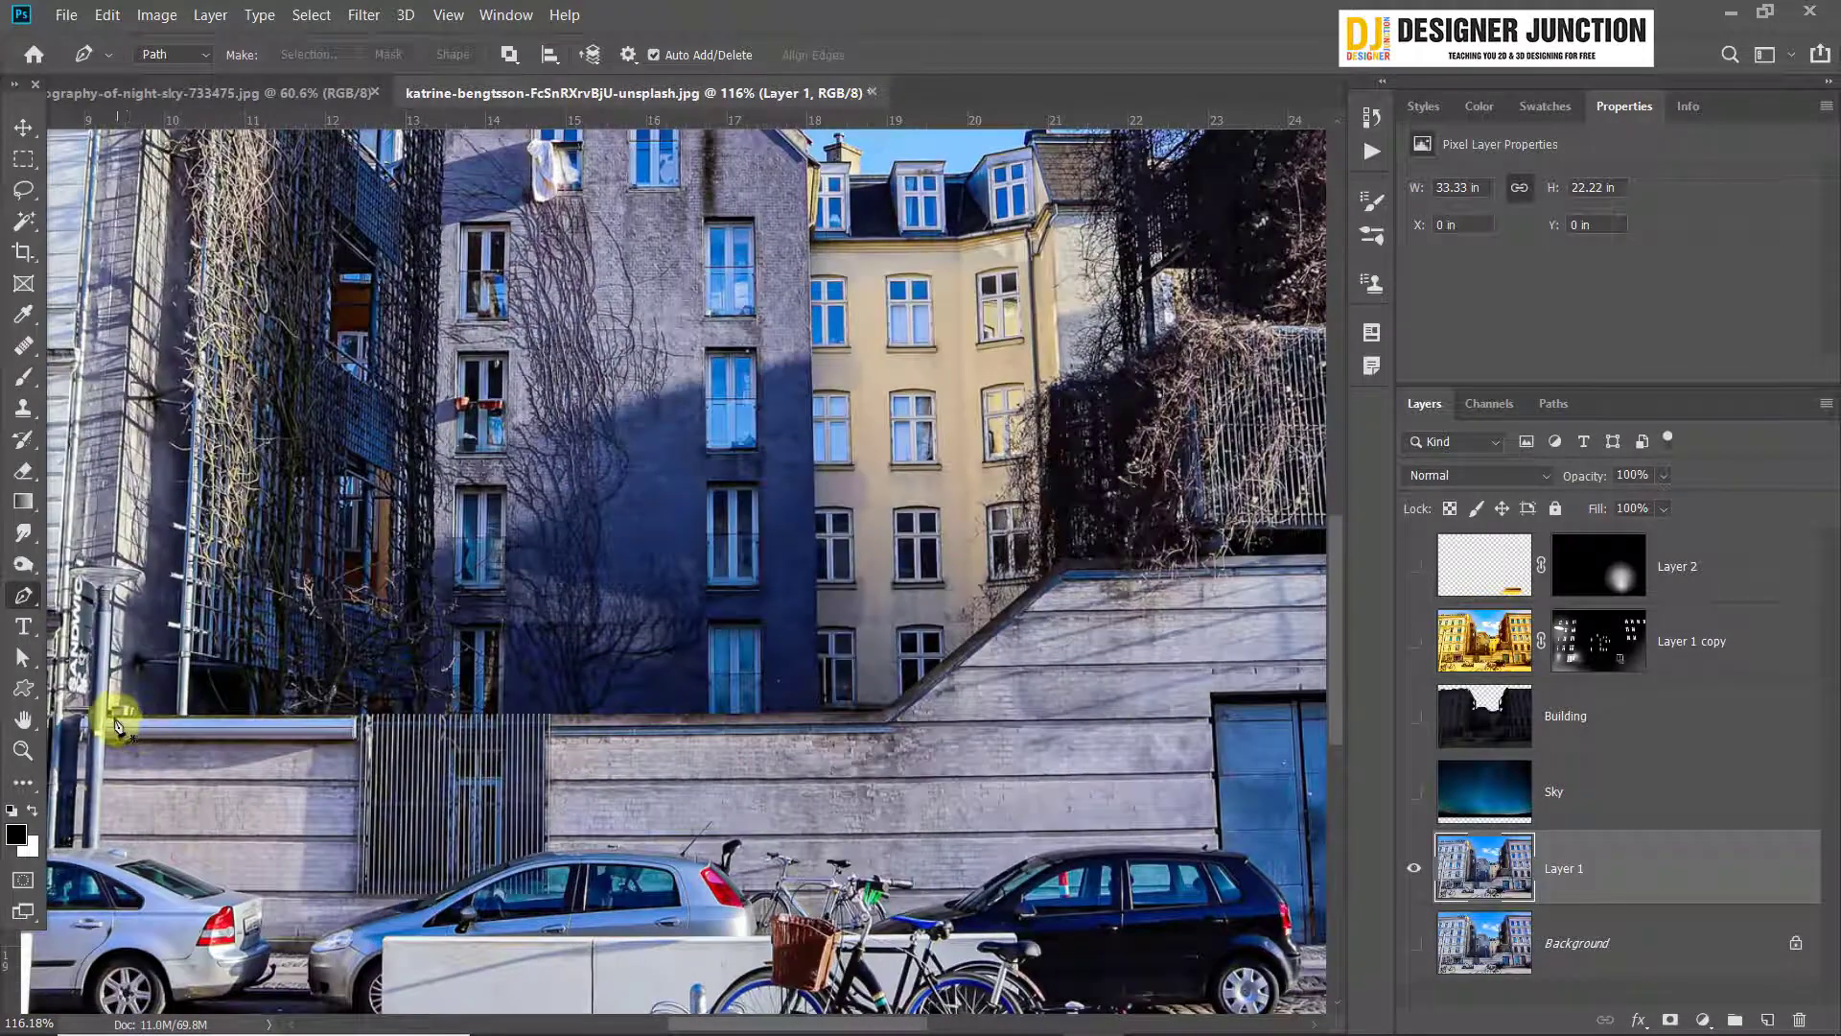
{"action": "left_click", "coordinate": [165, 720]}
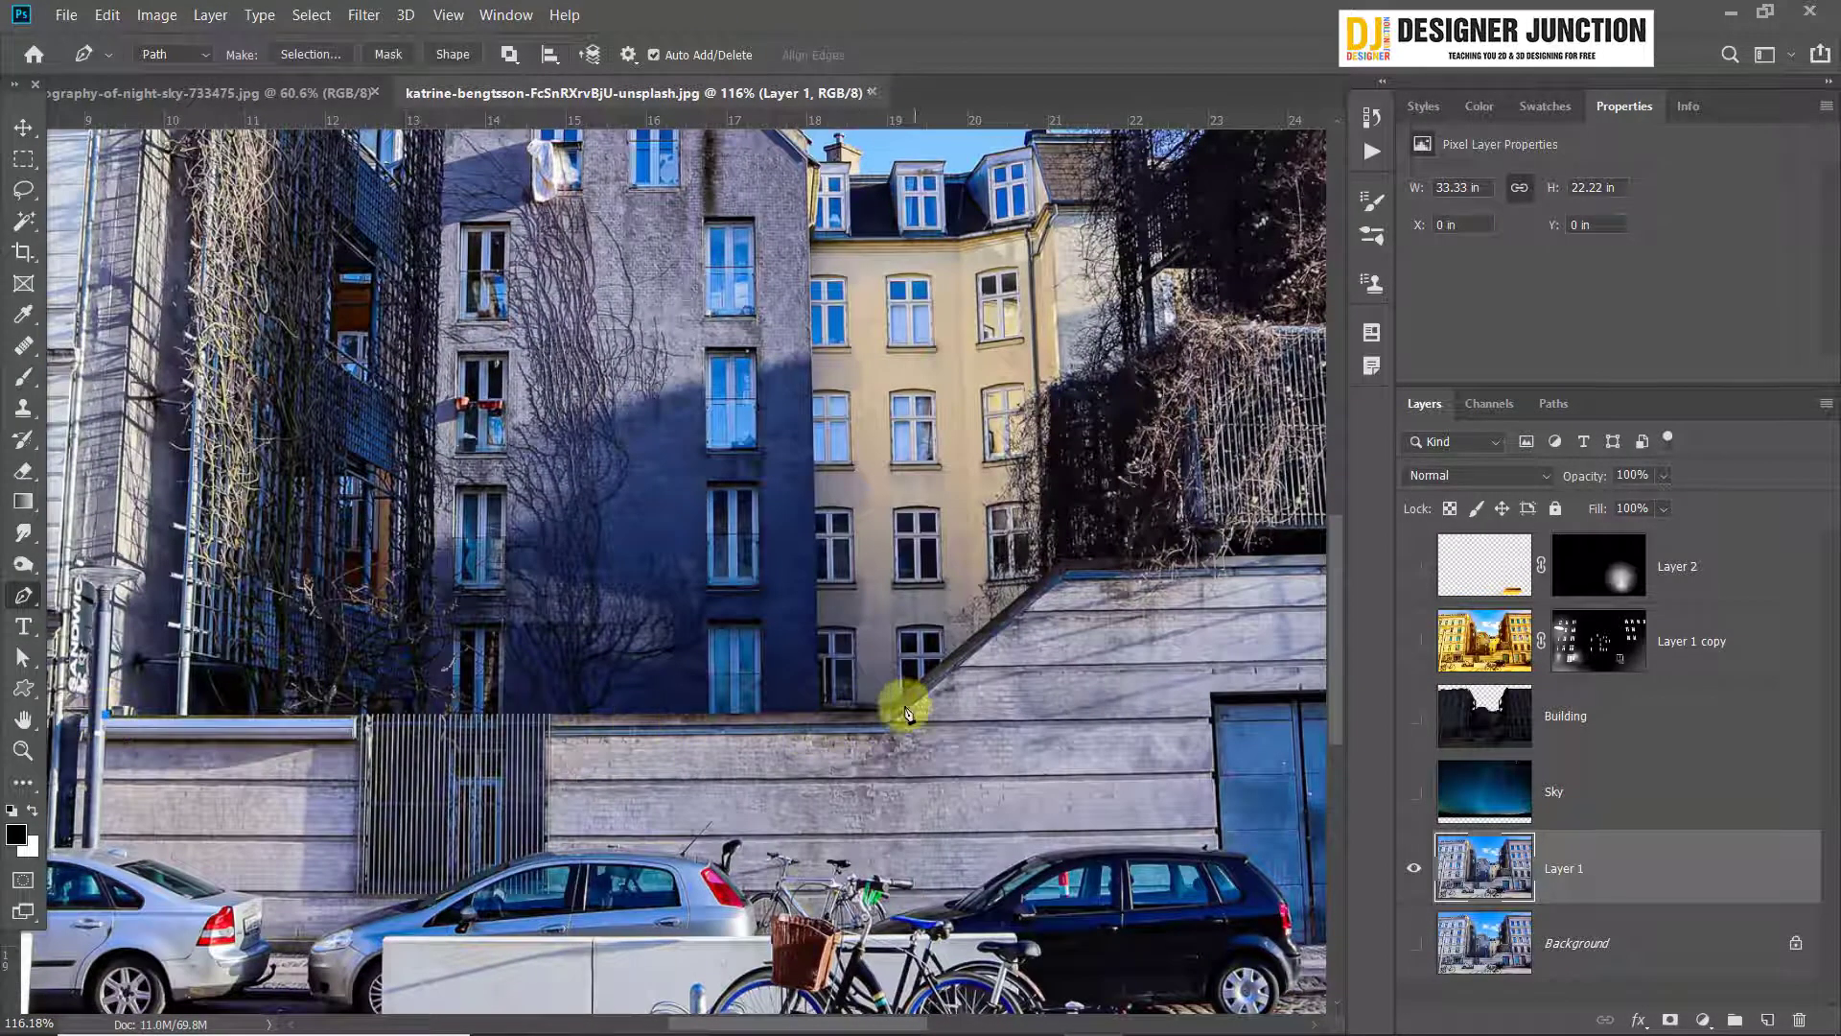
{"action": "left_click", "coordinate": [1064, 560]}
{"action": "left_click_drag", "start_coordinate": [1144, 563], "coordinate": [920, 689]}
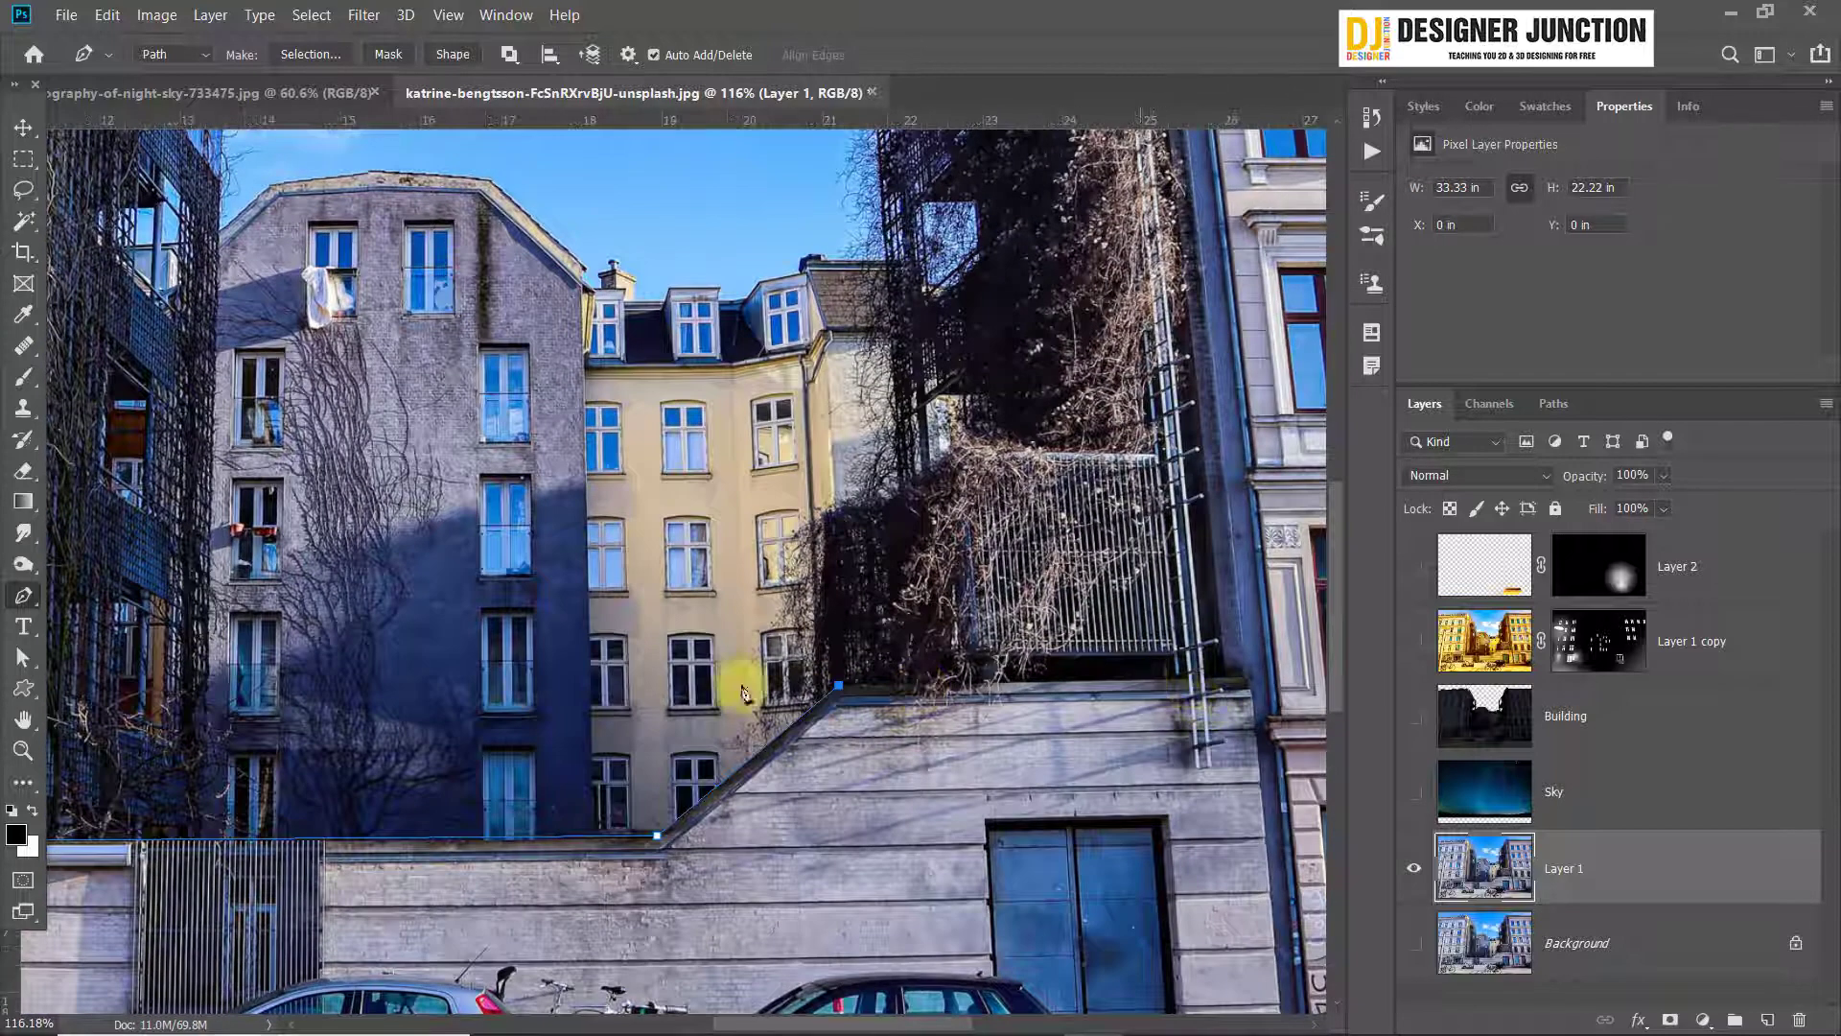
{"action": "left_click_drag", "start_coordinate": [1110, 603], "coordinate": [916, 708]}
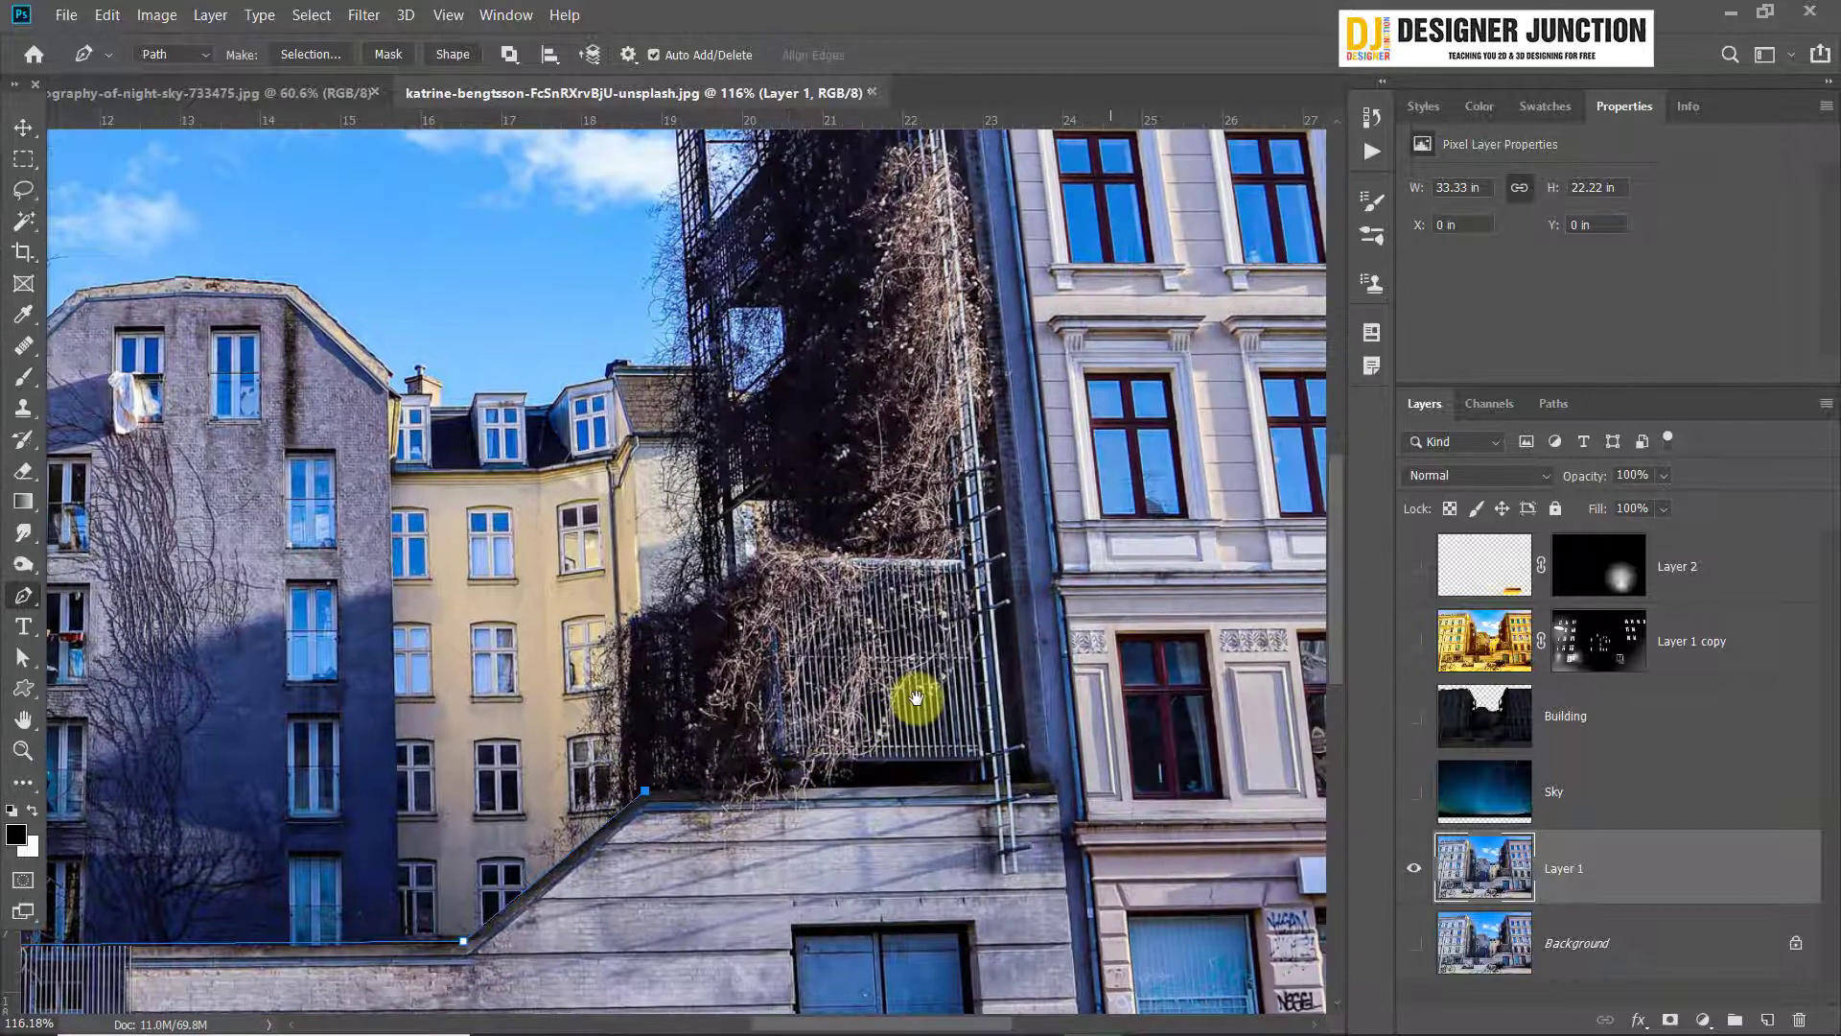
{"action": "left_click", "coordinate": [1028, 781]}
Continue the path up the side edge of the right-hand building to its roof corner
{"action": "left_click_drag", "start_coordinate": [1043, 248], "coordinate": [1074, 405]}
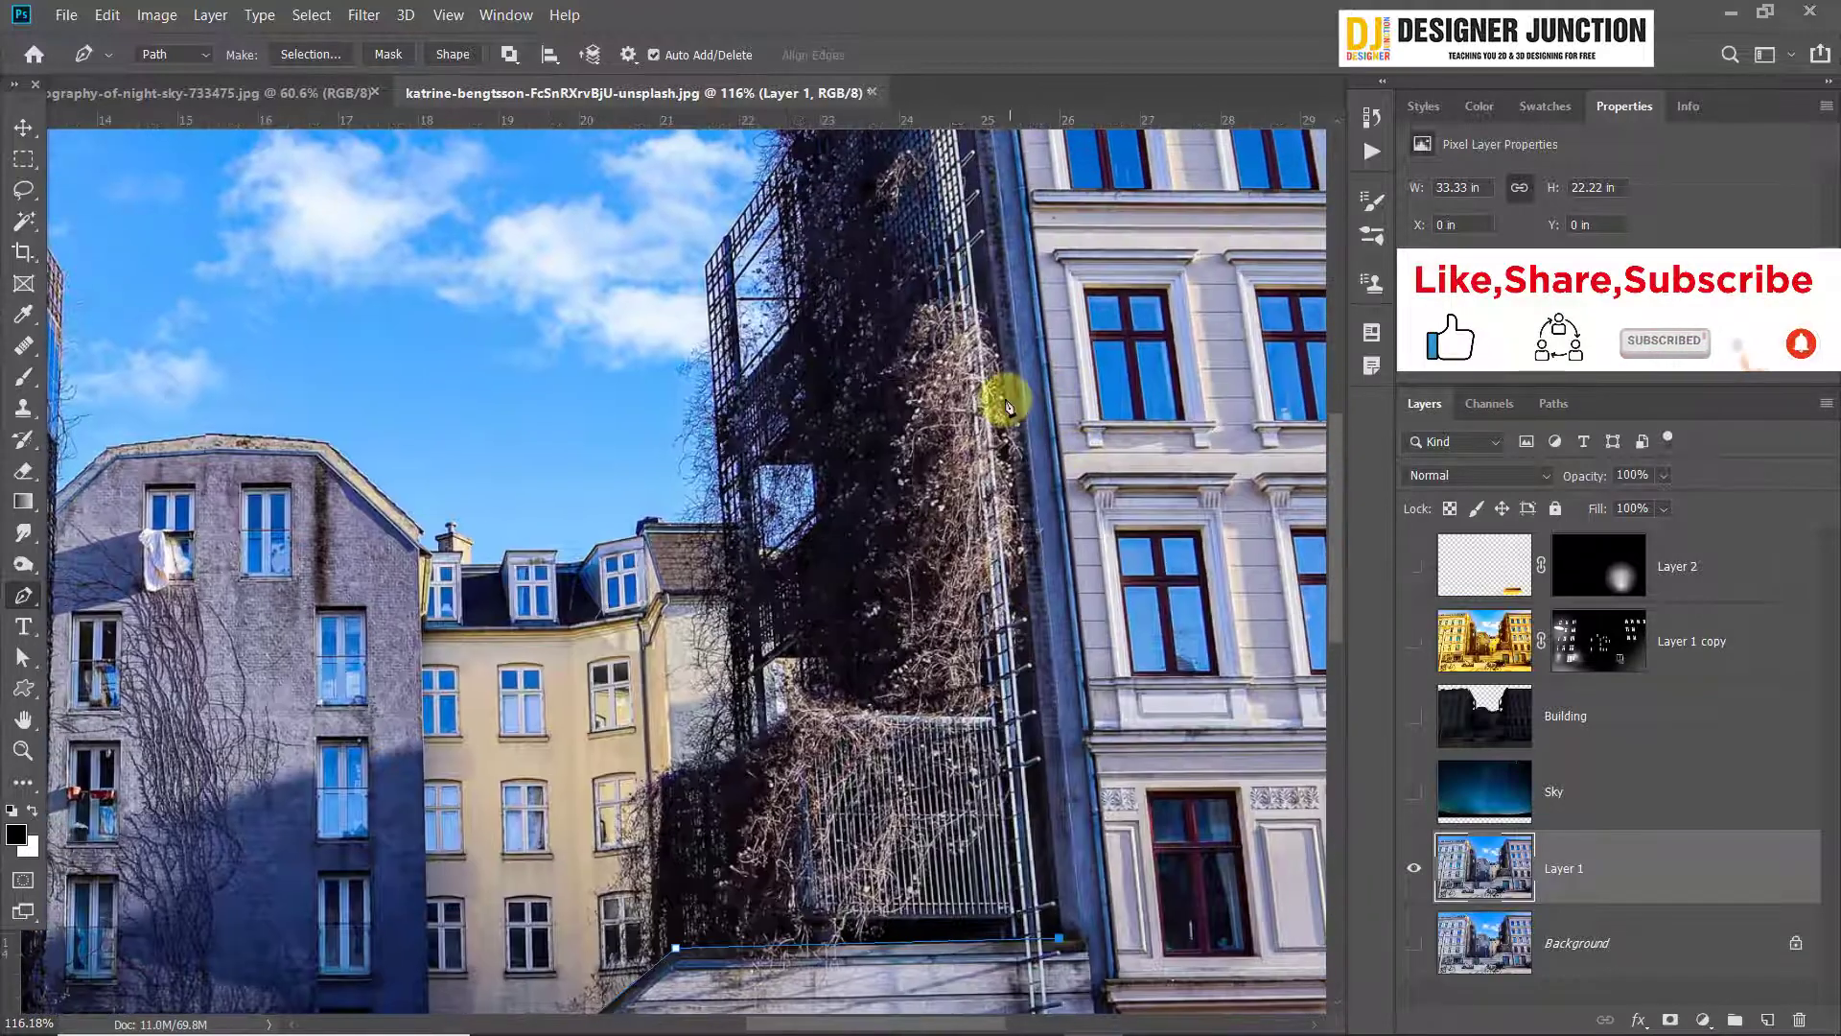
{"action": "left_click", "coordinate": [1004, 396]}
{"action": "left_click_drag", "start_coordinate": [1009, 211], "coordinate": [907, 617]}
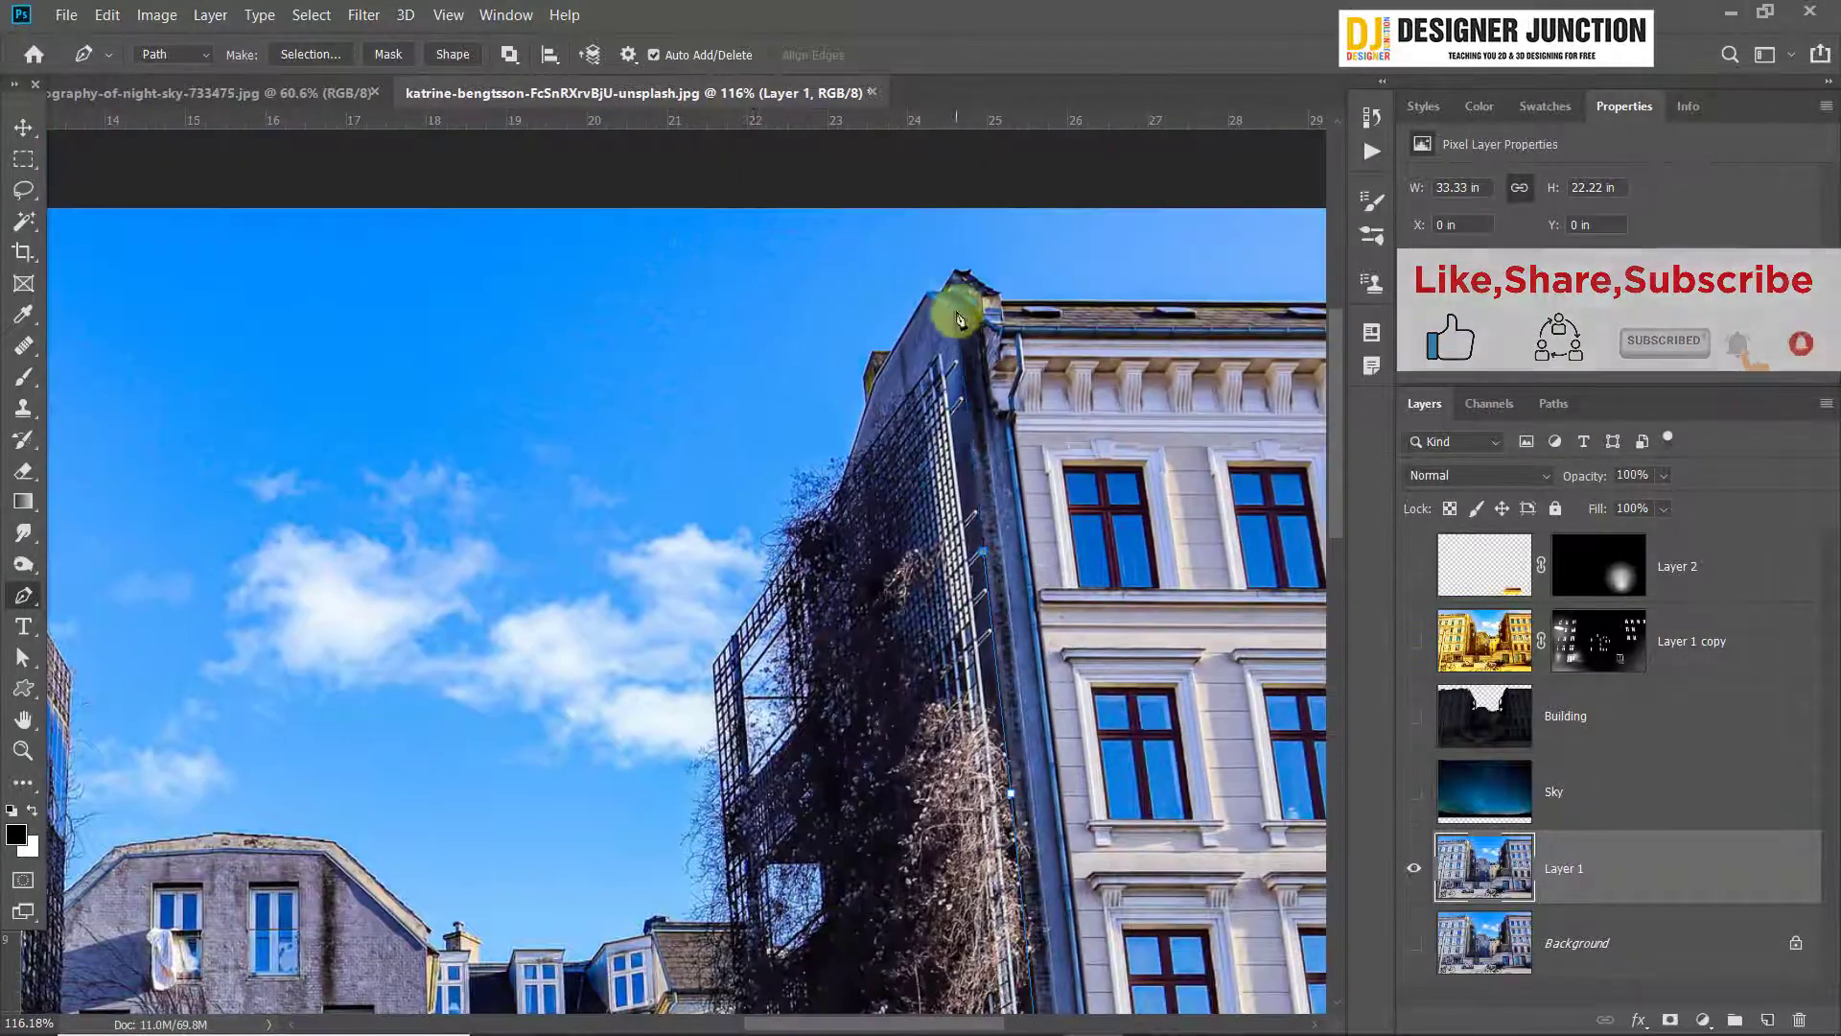
{"action": "left_click", "coordinate": [954, 313]}
Extend the path across the sky to the left-hand building and down its corner edge toward the street lamp's head
{"action": "left_click_drag", "start_coordinate": [384, 460], "coordinate": [959, 451]}
{"action": "left_click", "coordinate": [473, 250]}
{"action": "left_click", "coordinate": [287, 296]}
{"action": "scroll", "coordinate": [288, 296], "scroll_direction": "up", "scroll_amount": 3}
{"action": "left_click", "coordinate": [308, 527]}
{"action": "left_click", "coordinate": [400, 825]}
{"action": "left_click_drag", "start_coordinate": [508, 854], "coordinate": [523, 187]}
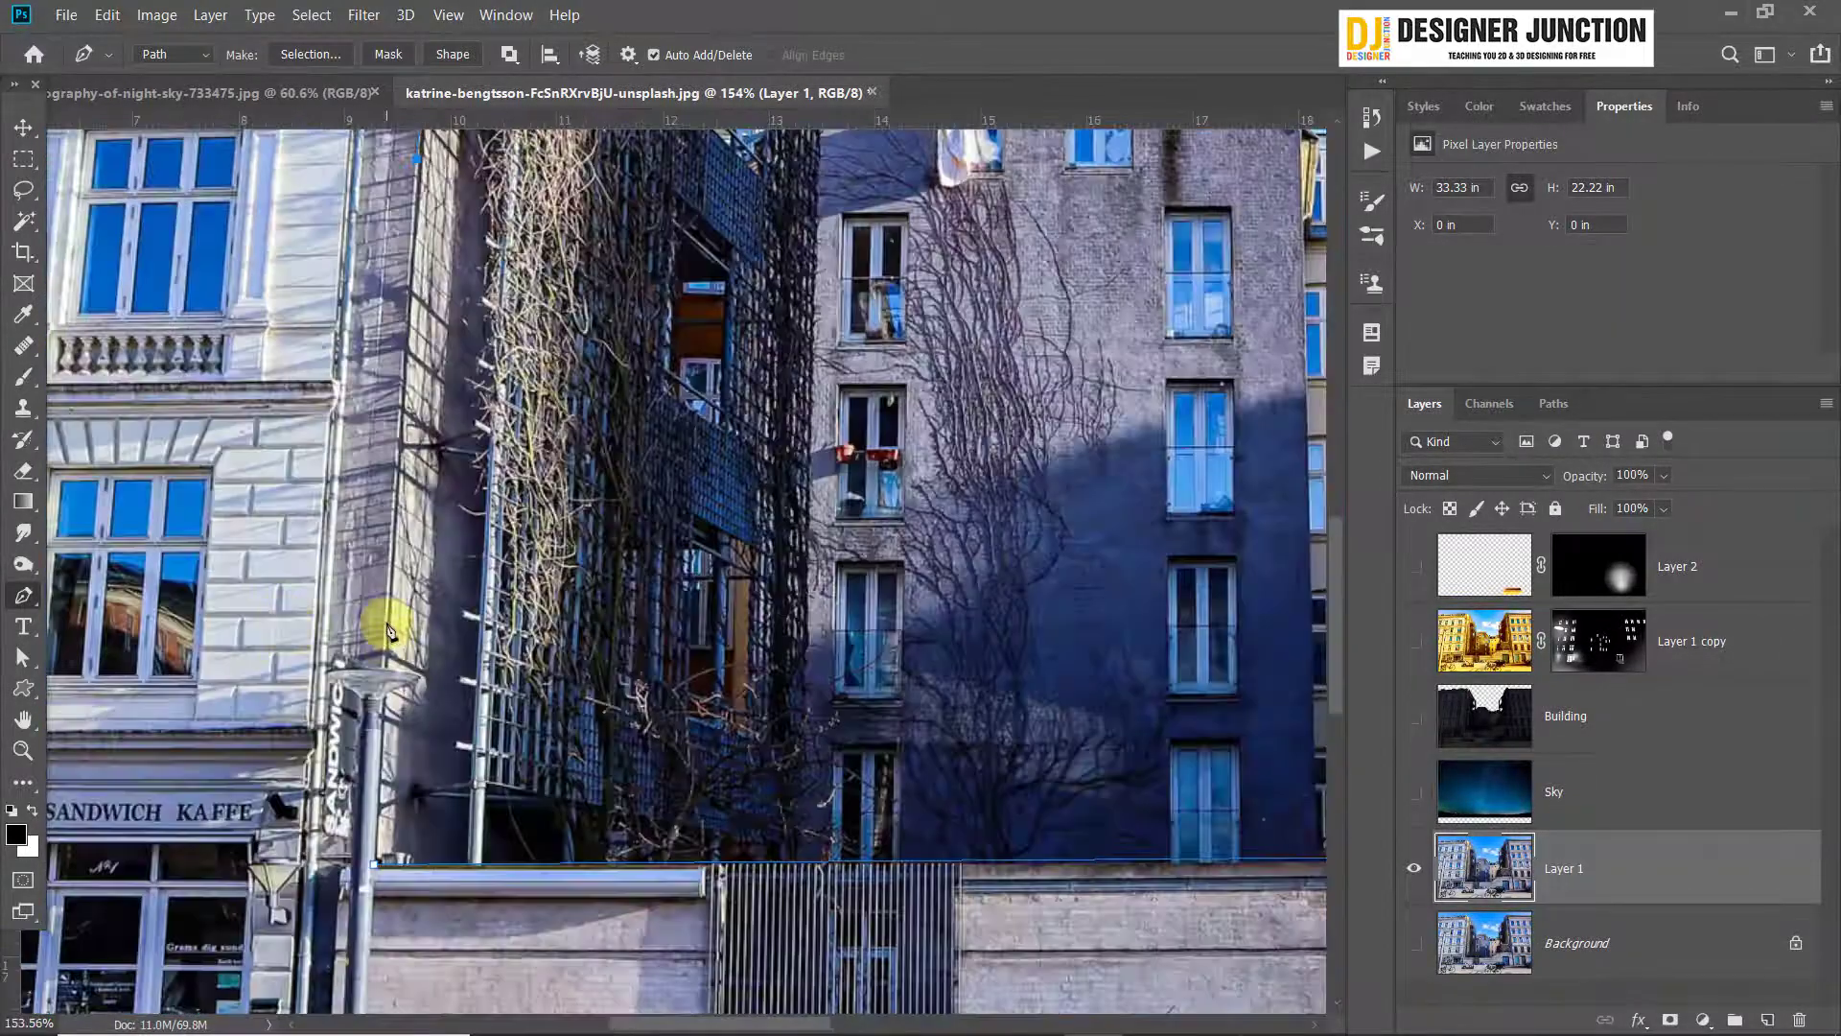
{"action": "left_click", "coordinate": [383, 625]}
{"action": "scroll", "coordinate": [413, 648], "scroll_direction": "down", "scroll_amount": 5}
{"action": "scroll", "coordinate": [450, 724], "scroll_direction": "up", "scroll_amount": 6}
{"action": "scroll", "coordinate": [317, 613], "scroll_direction": "up", "scroll_amount": 7}
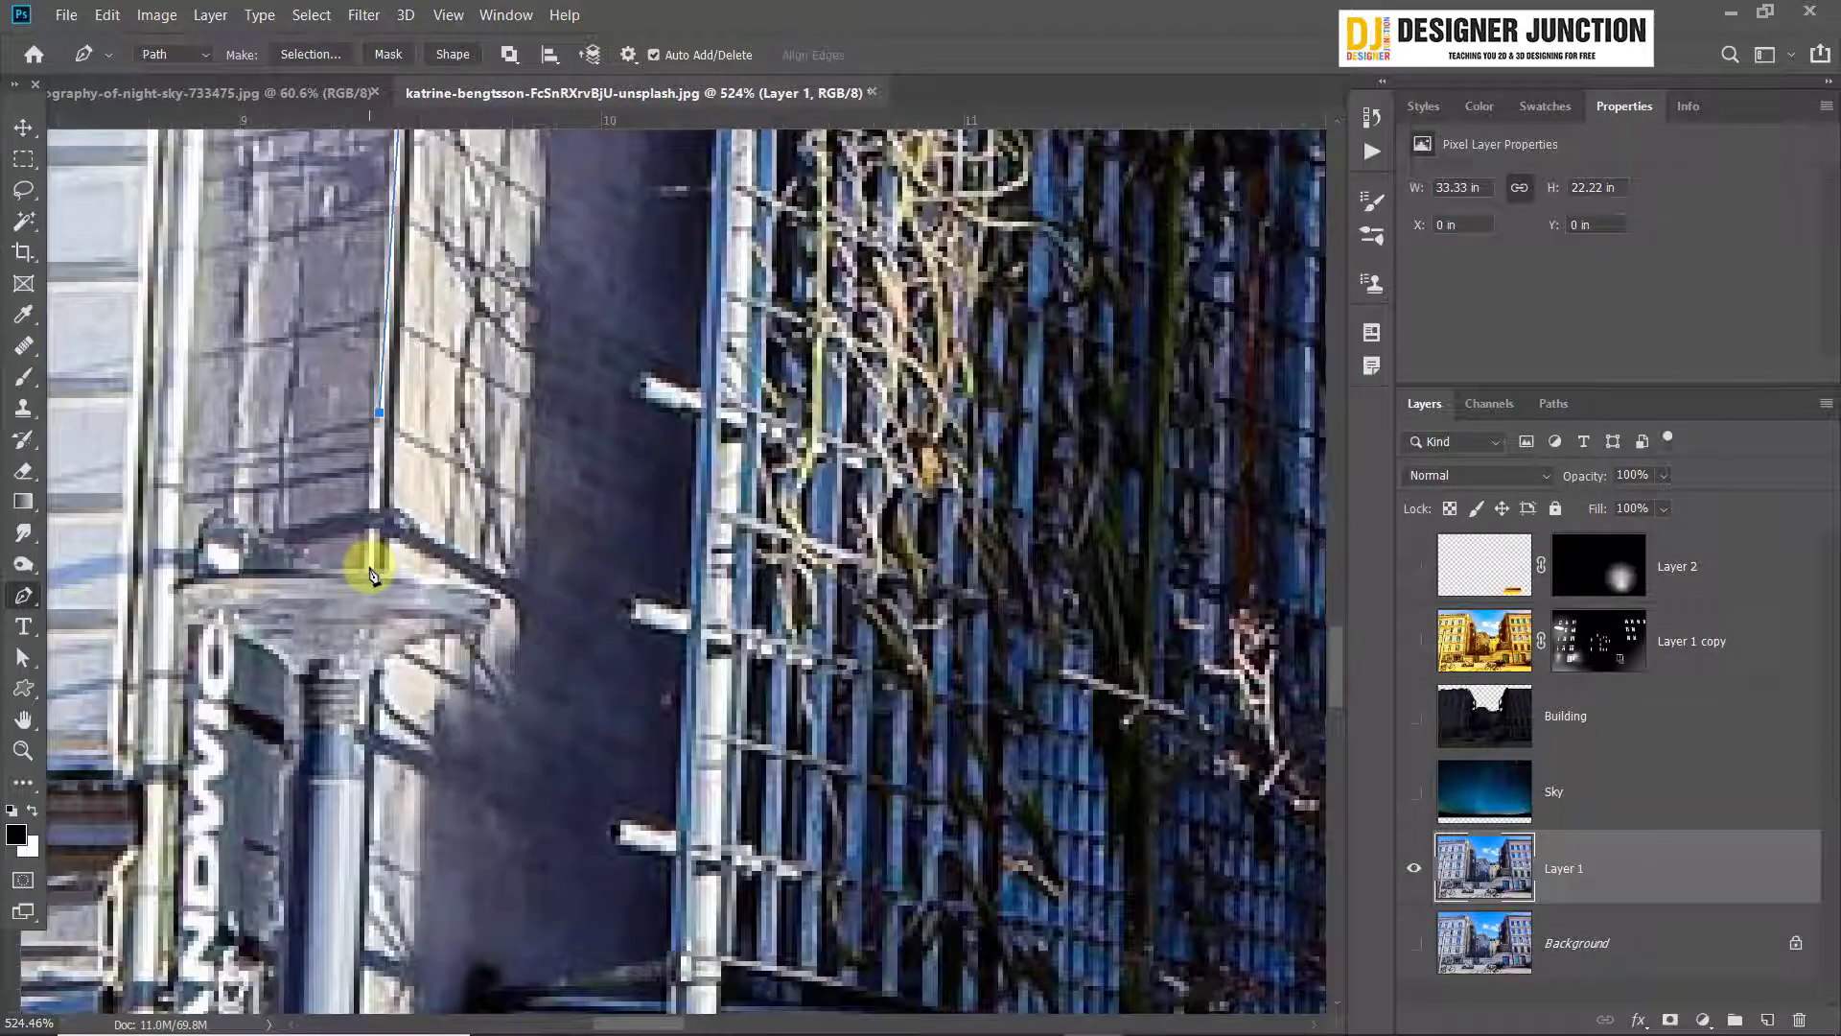
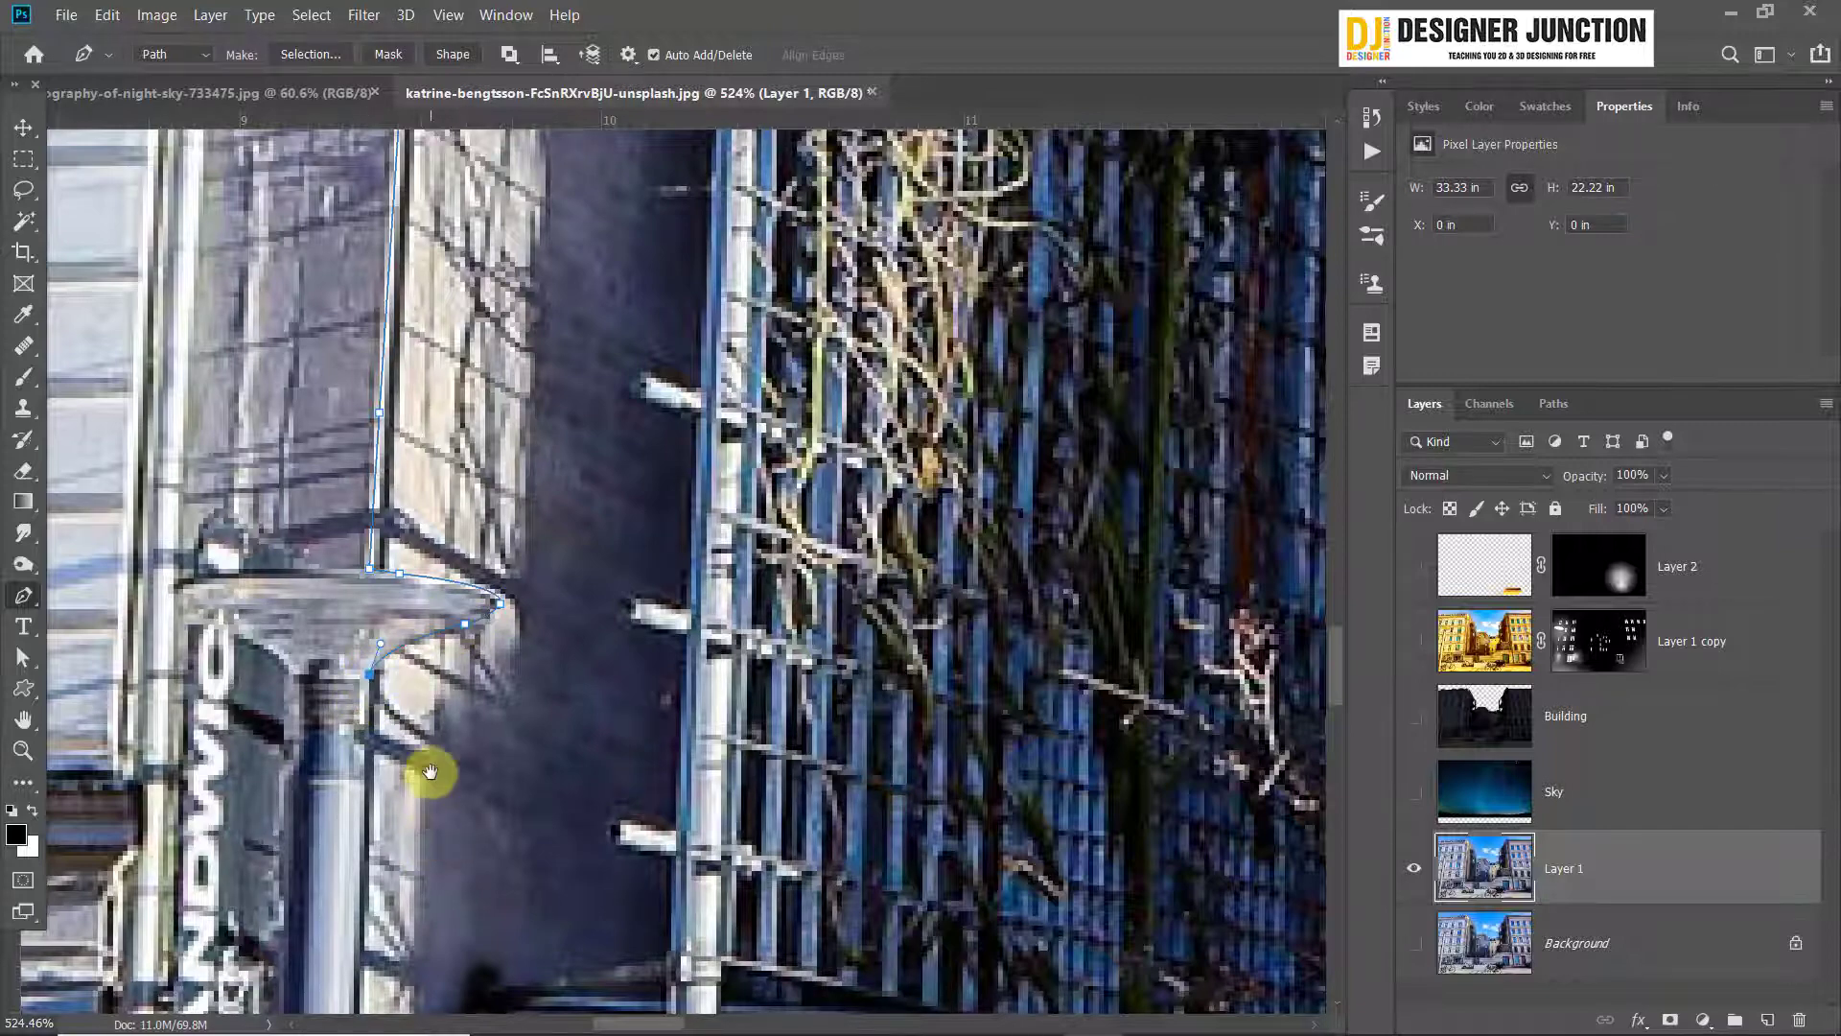
Close the path down the lamp post's edge at the top of the boundary wall and convert it to a selection
{"action": "left_click_drag", "start_coordinate": [429, 772], "coordinate": [458, 533]}
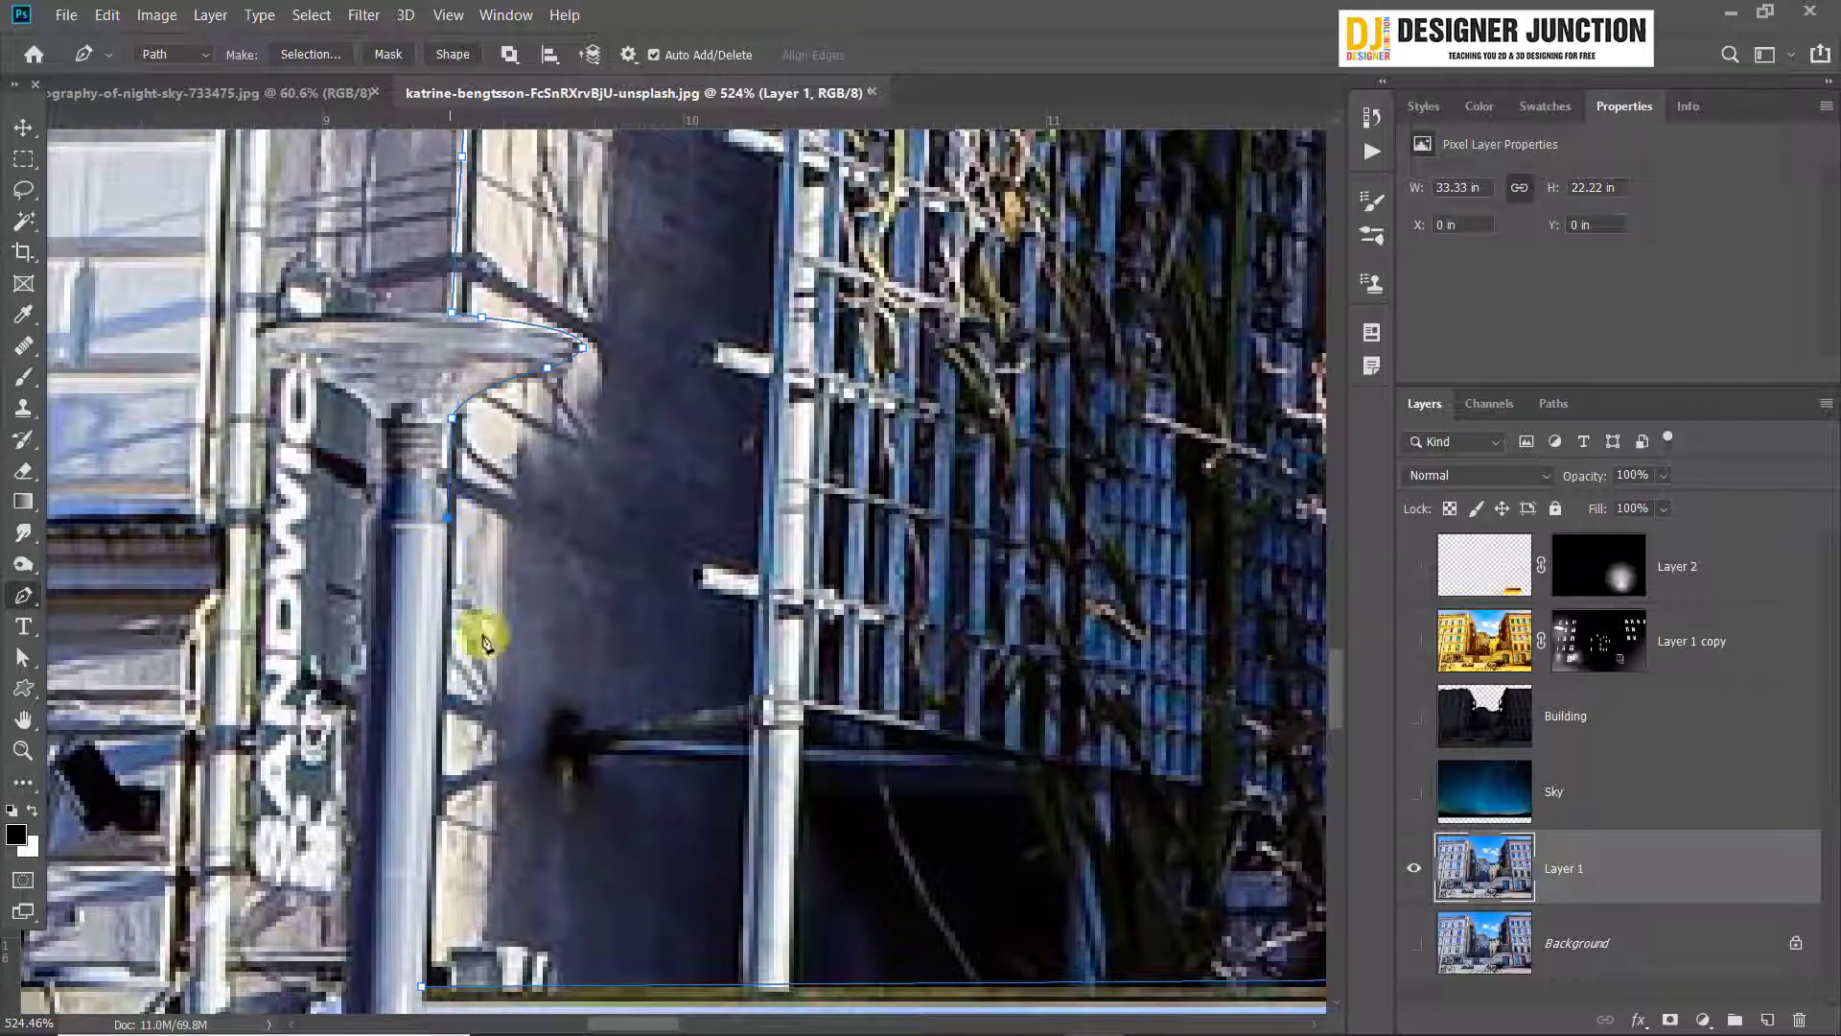
{"action": "left_click_drag", "start_coordinate": [511, 772], "coordinate": [534, 591]}
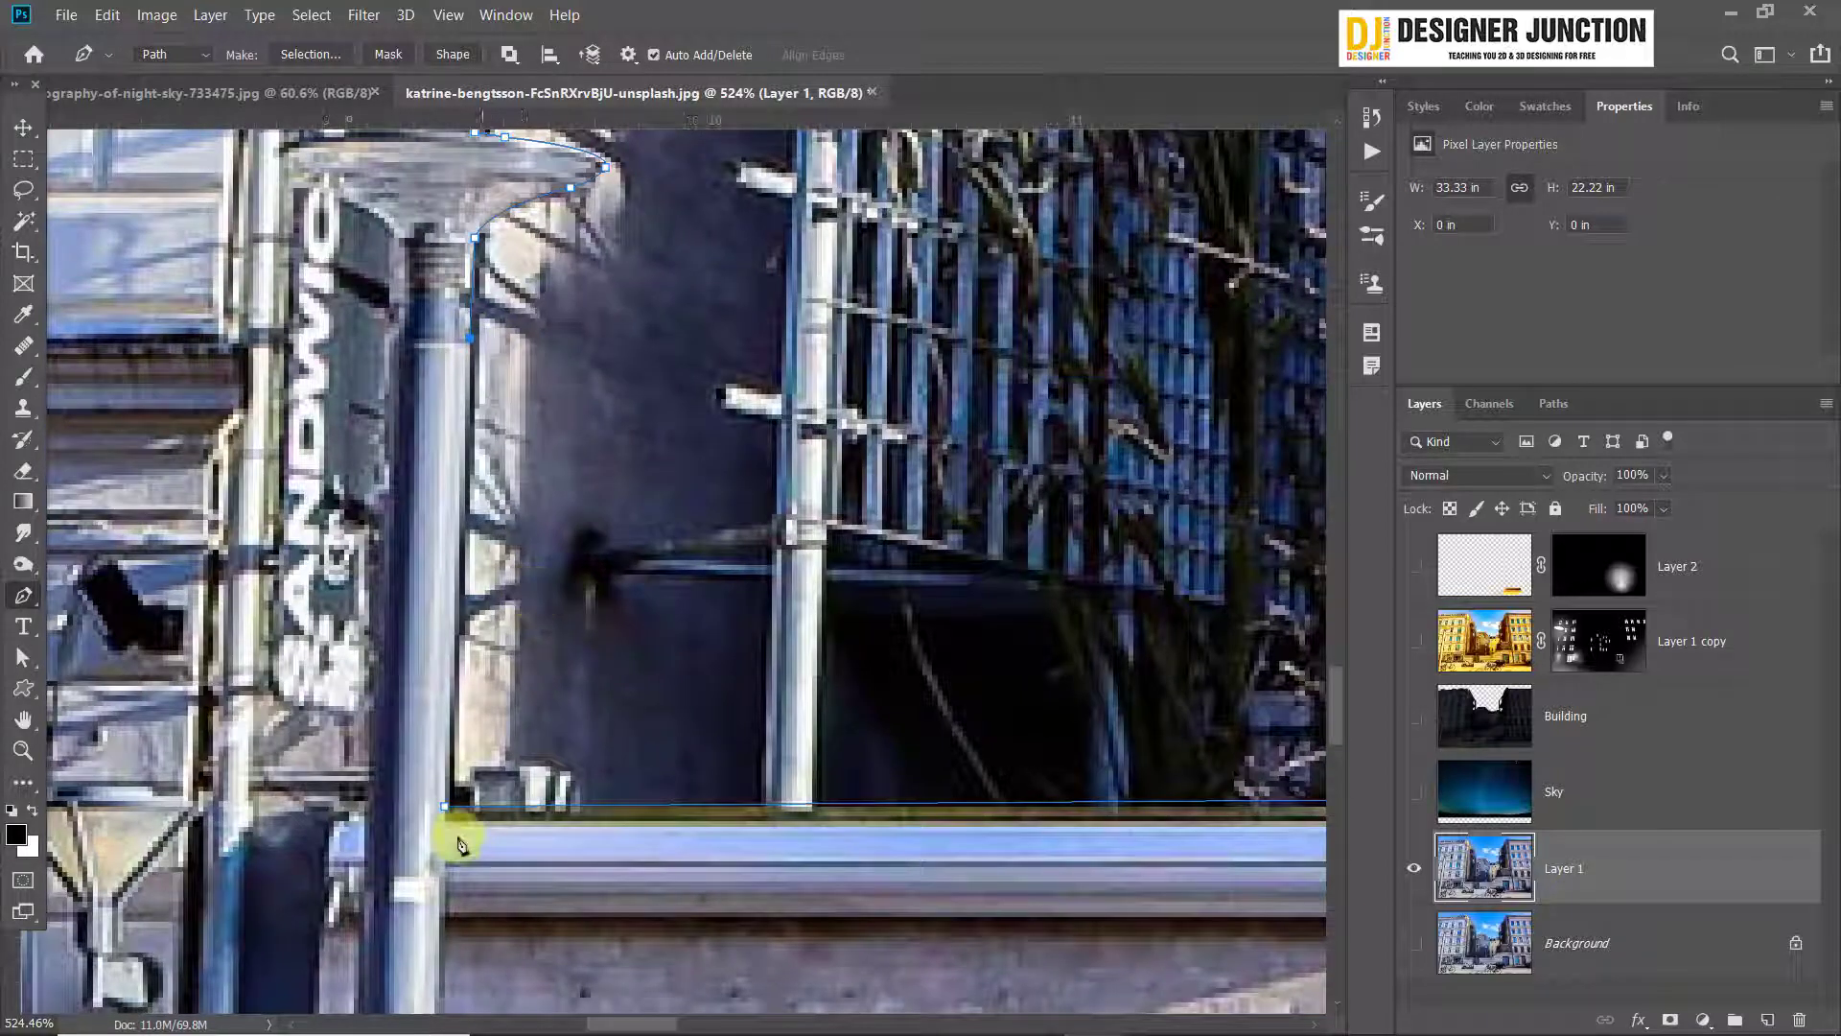
{"action": "scroll", "coordinate": [640, 682], "scroll_direction": "down", "scroll_amount": 10}
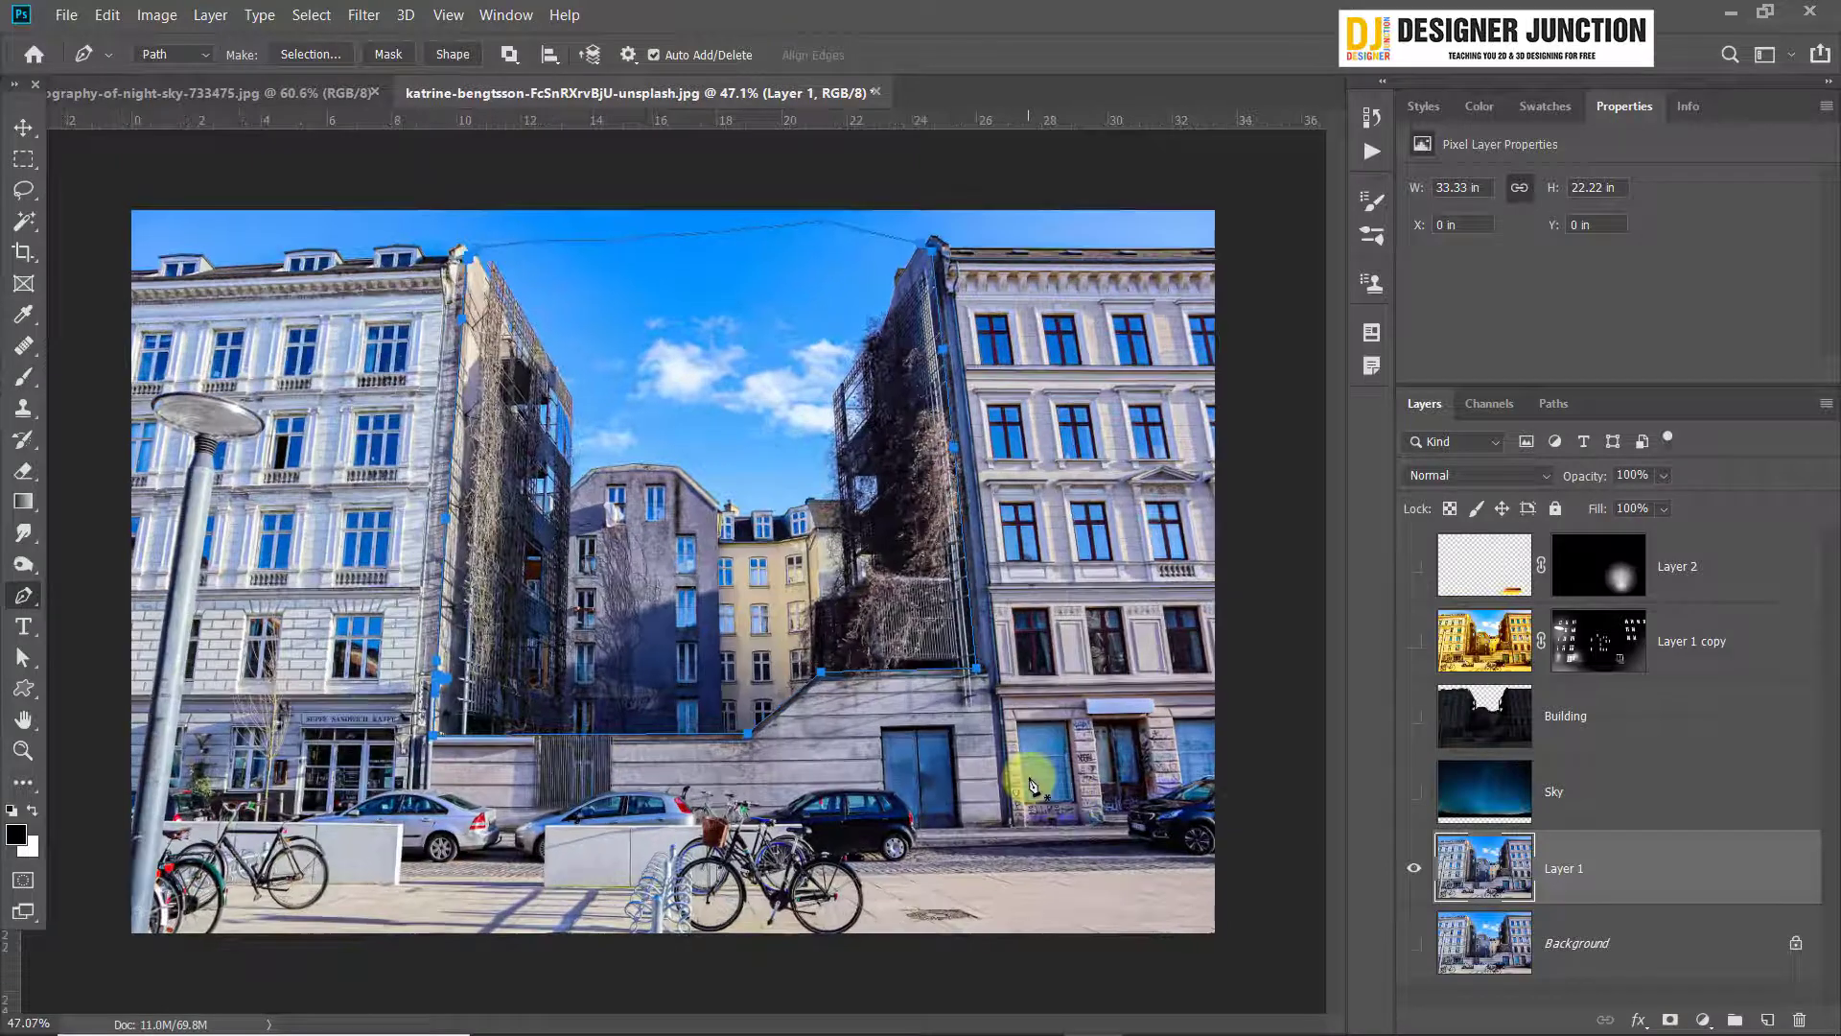
{"action": "key", "text": "ctrl+Return"}
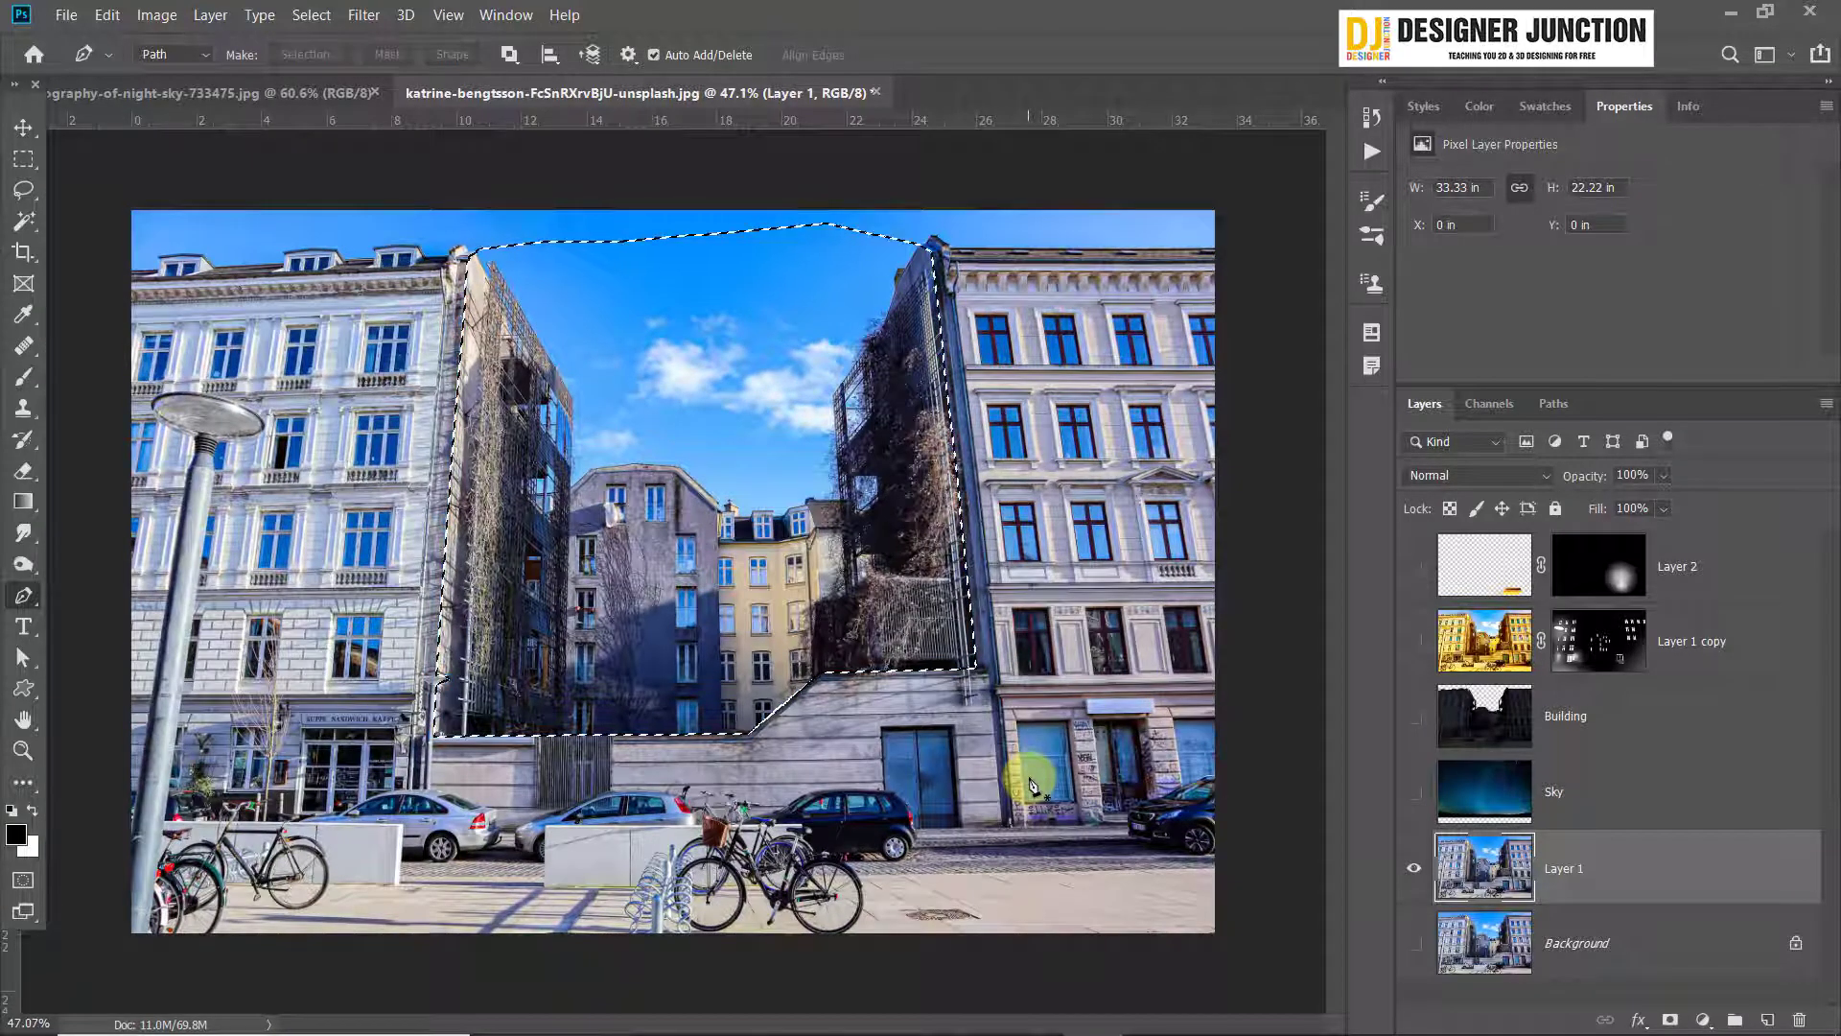
Copy the selected area between the buildings to a new layer and move that layer above Layer 2
{"action": "key", "text": "ctrl+j"}
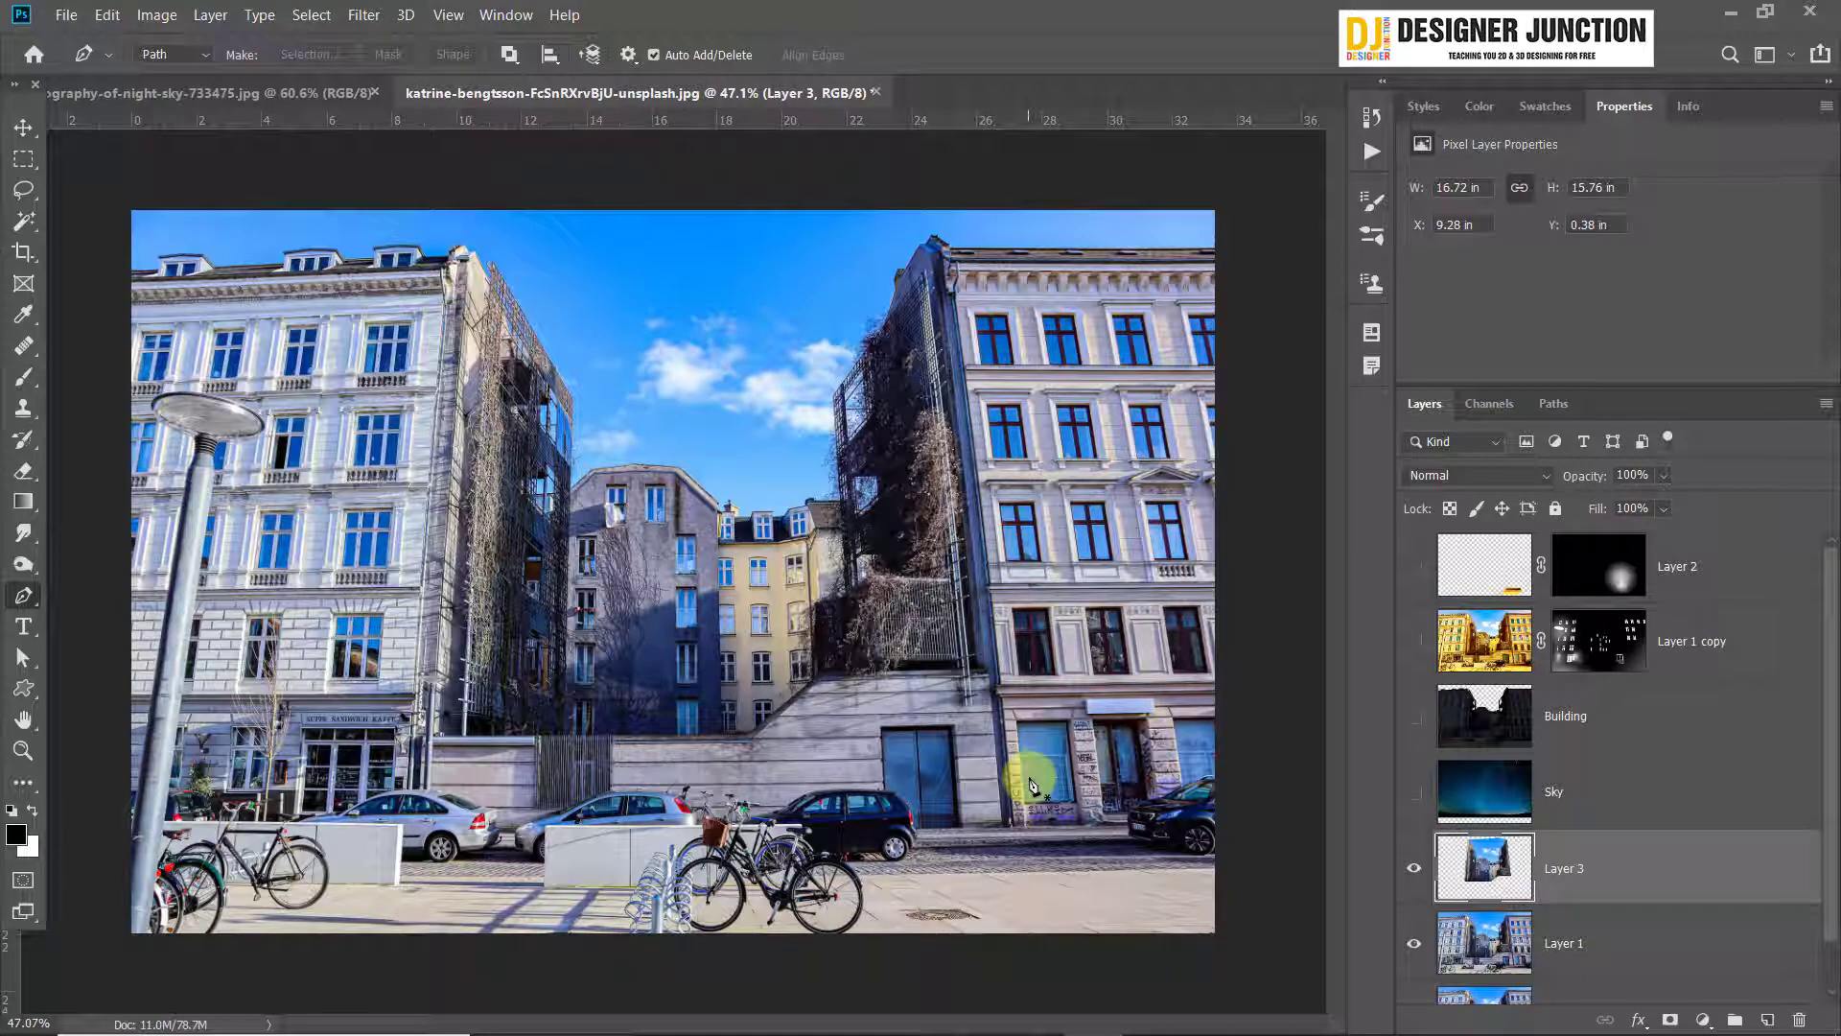
{"action": "left_click_drag", "start_coordinate": [1675, 888], "coordinate": [1597, 559]}
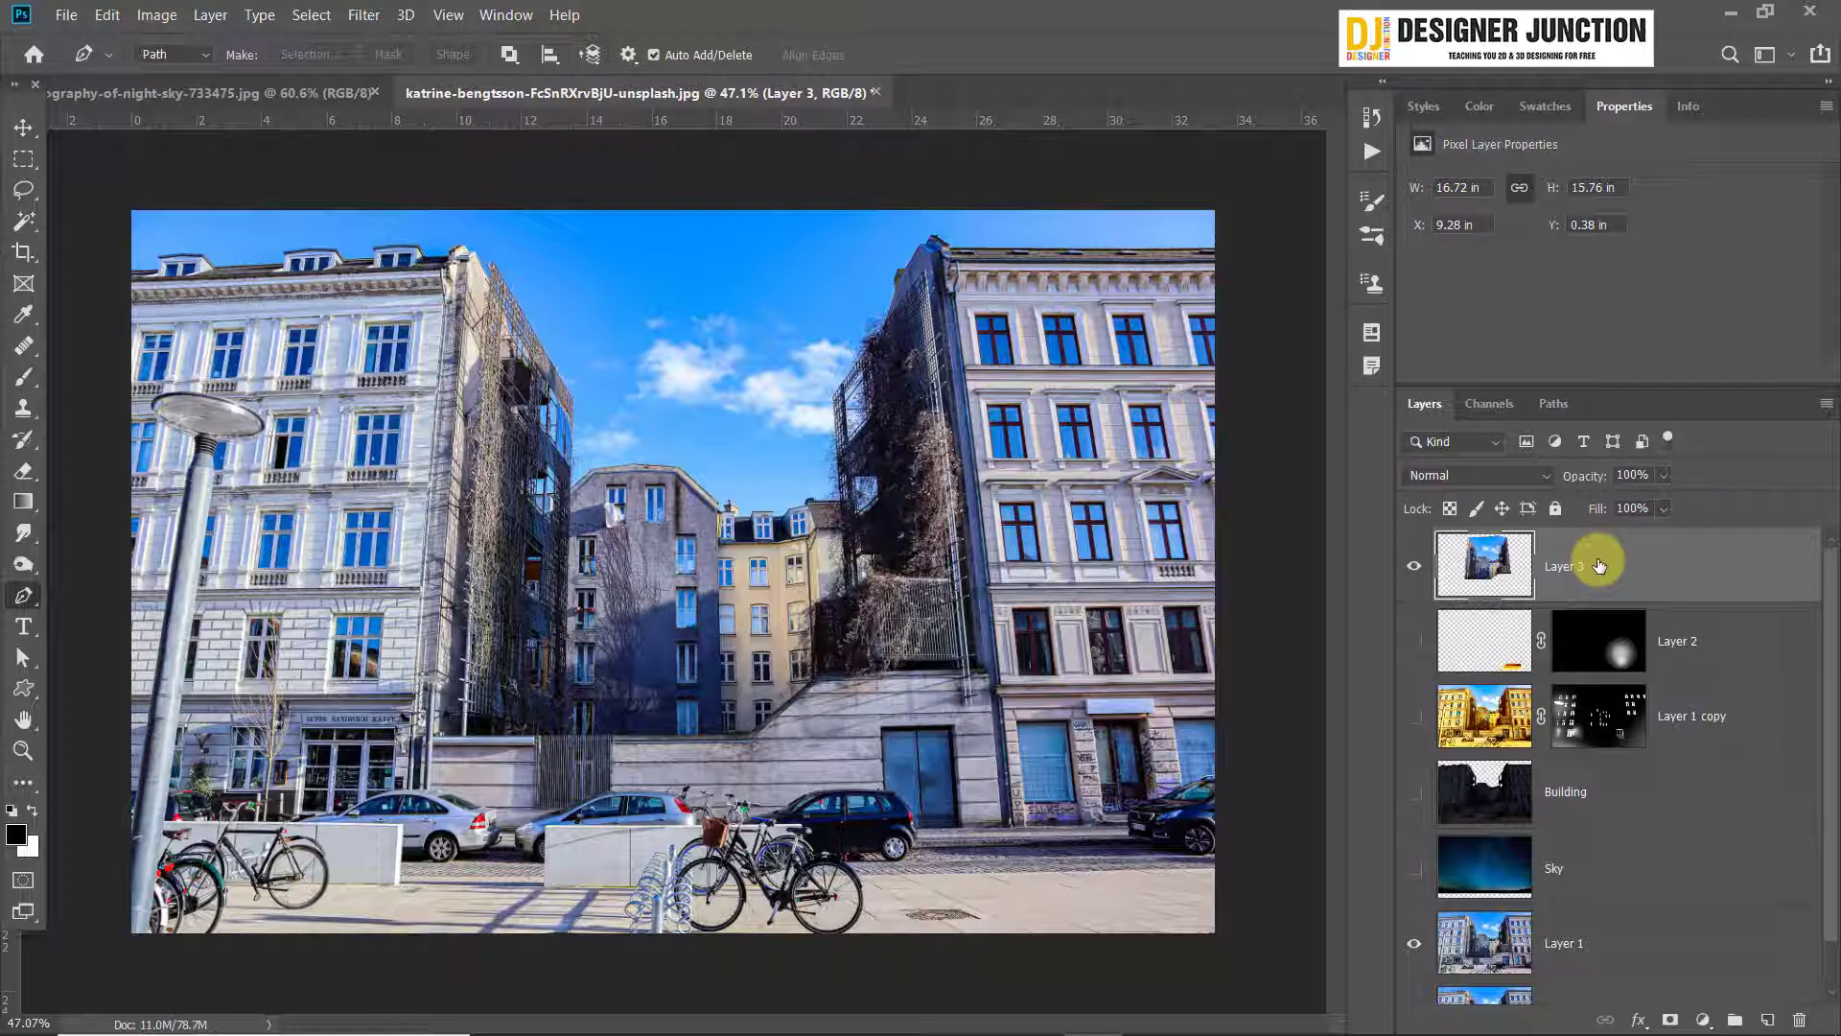
Apply Color Balance to Layer 3, shifting the midtones toward red and yellow and setting shadows to red +73 and blue -76
{"action": "key", "text": "ctrl+b"}
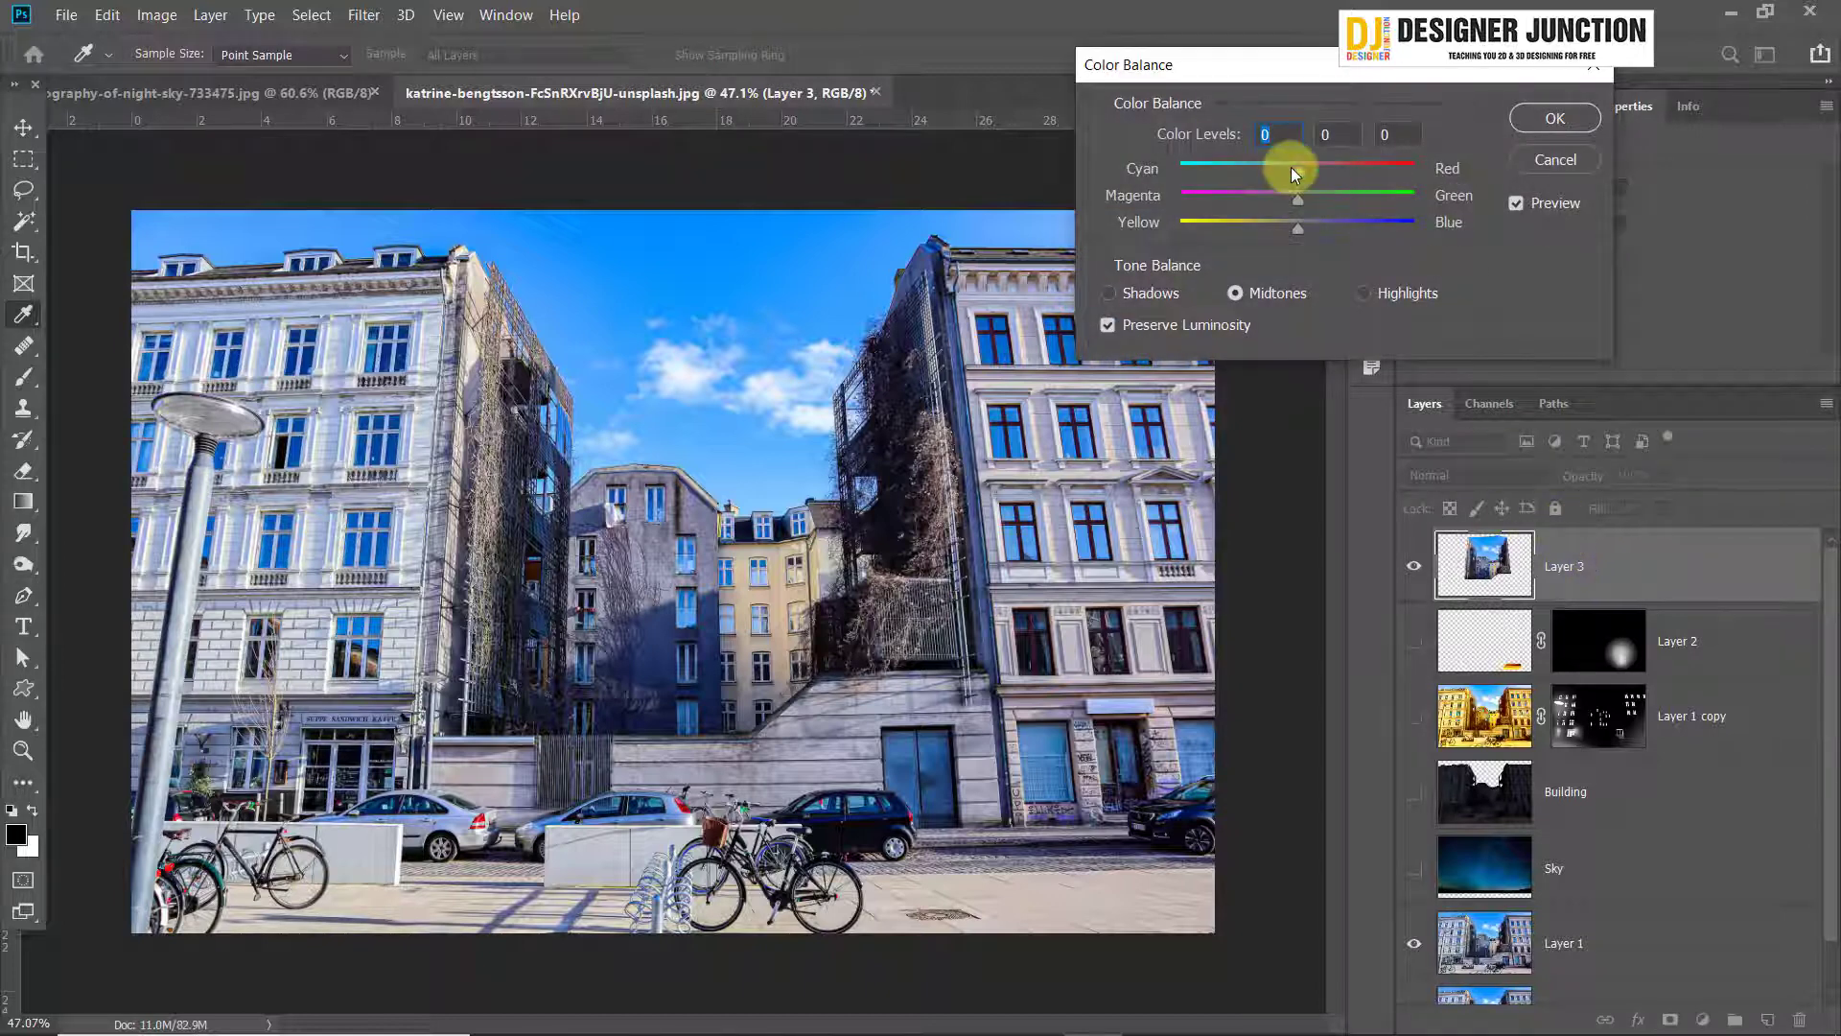
{"action": "left_click_drag", "start_coordinate": [1291, 167], "coordinate": [1370, 171]}
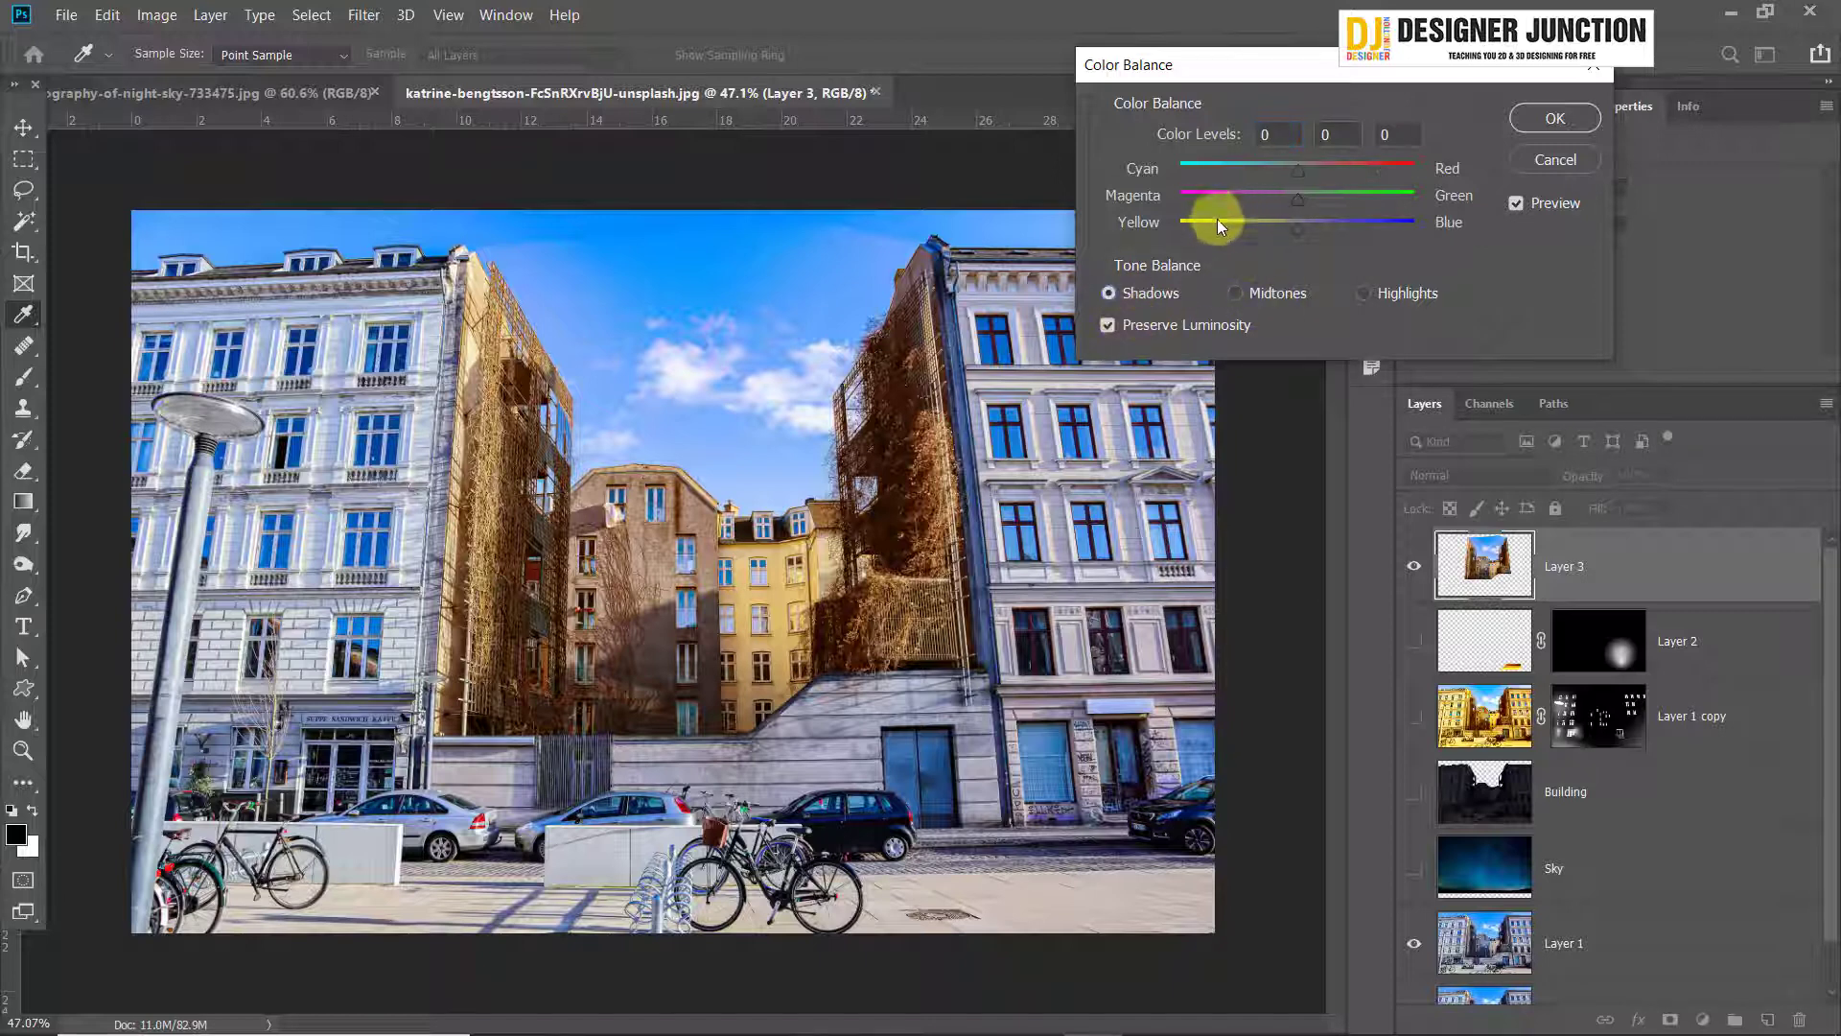
{"action": "left_click_drag", "start_coordinate": [1216, 226], "coordinate": [1206, 227]}
{"action": "left_click_drag", "start_coordinate": [1302, 175], "coordinate": [1368, 188]}
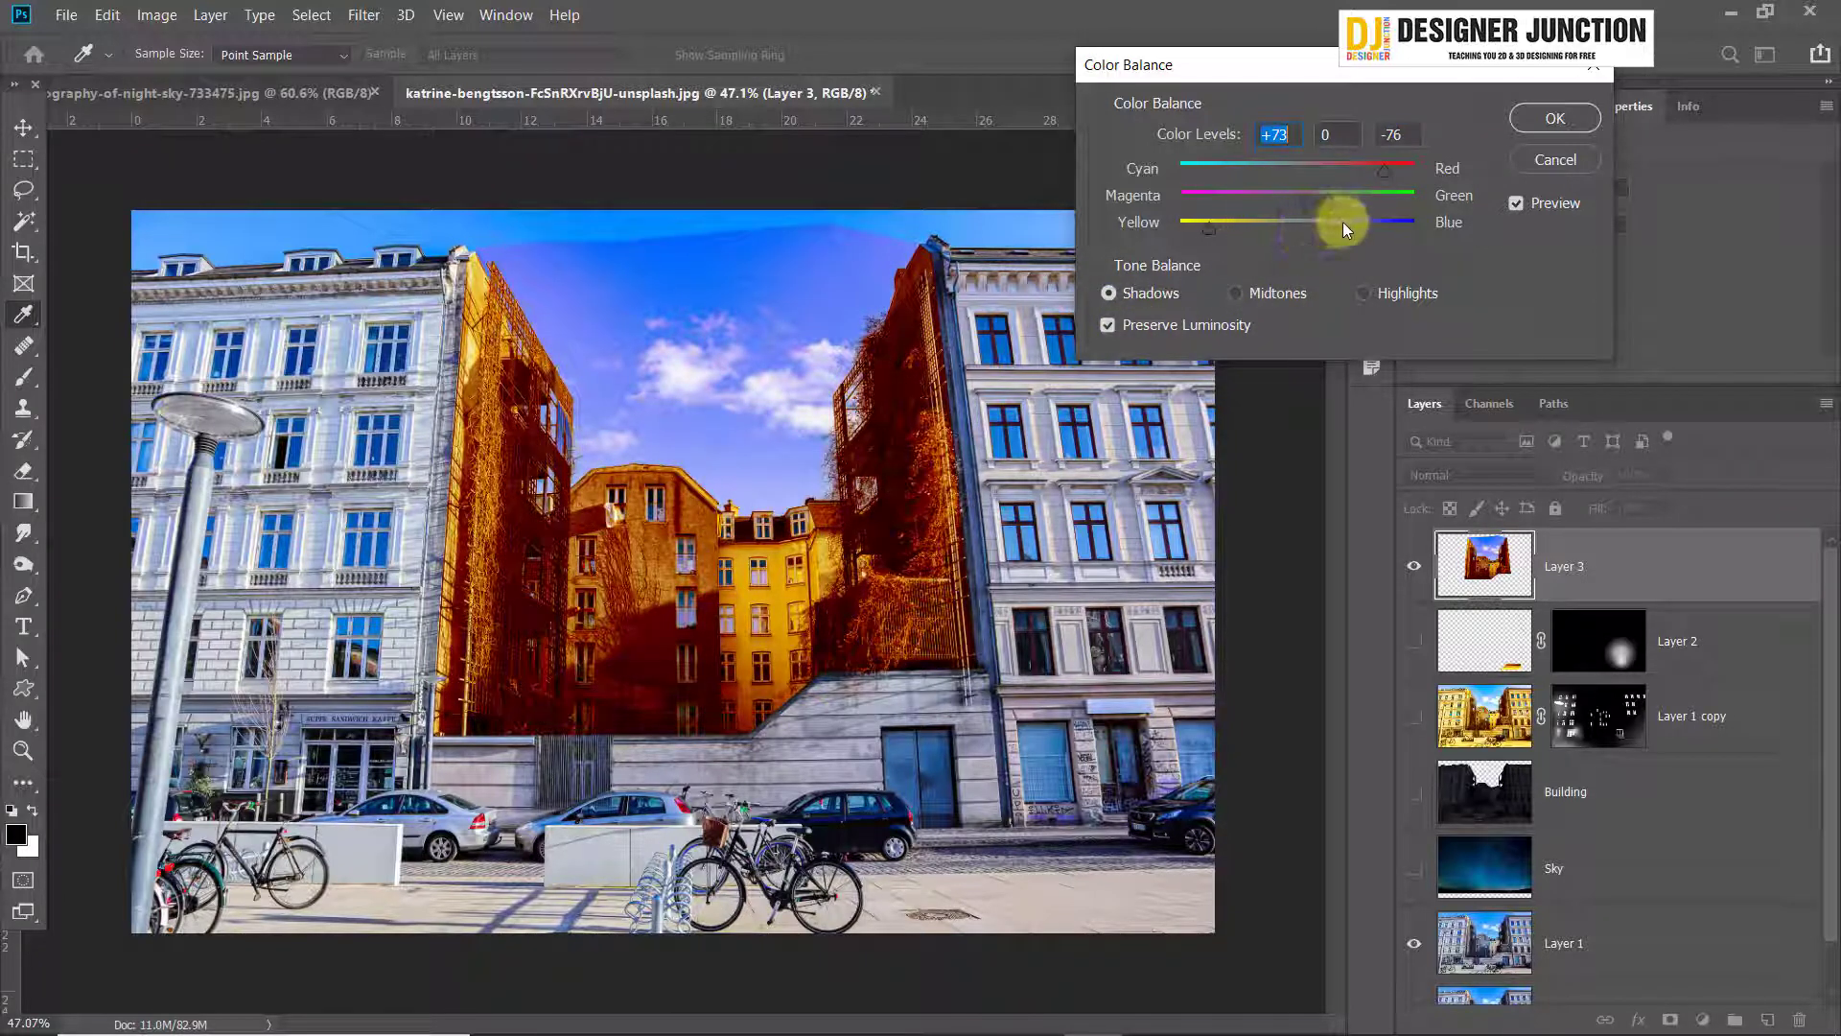
Set the Color Balance highlights to red +40 and blue -85 and apply the adjustment to Layer 3
{"action": "left_click", "coordinate": [1408, 293]}
{"action": "left_click_drag", "start_coordinate": [1291, 221], "coordinate": [1199, 226]}
{"action": "mouse_move", "coordinate": [1336, 171]}
{"action": "left_mouse_down"}
{"action": "mouse_move", "coordinate": [1360, 169]}
{"action": "mouse_move", "coordinate": [1344, 171]}
{"action": "left_mouse_up"}
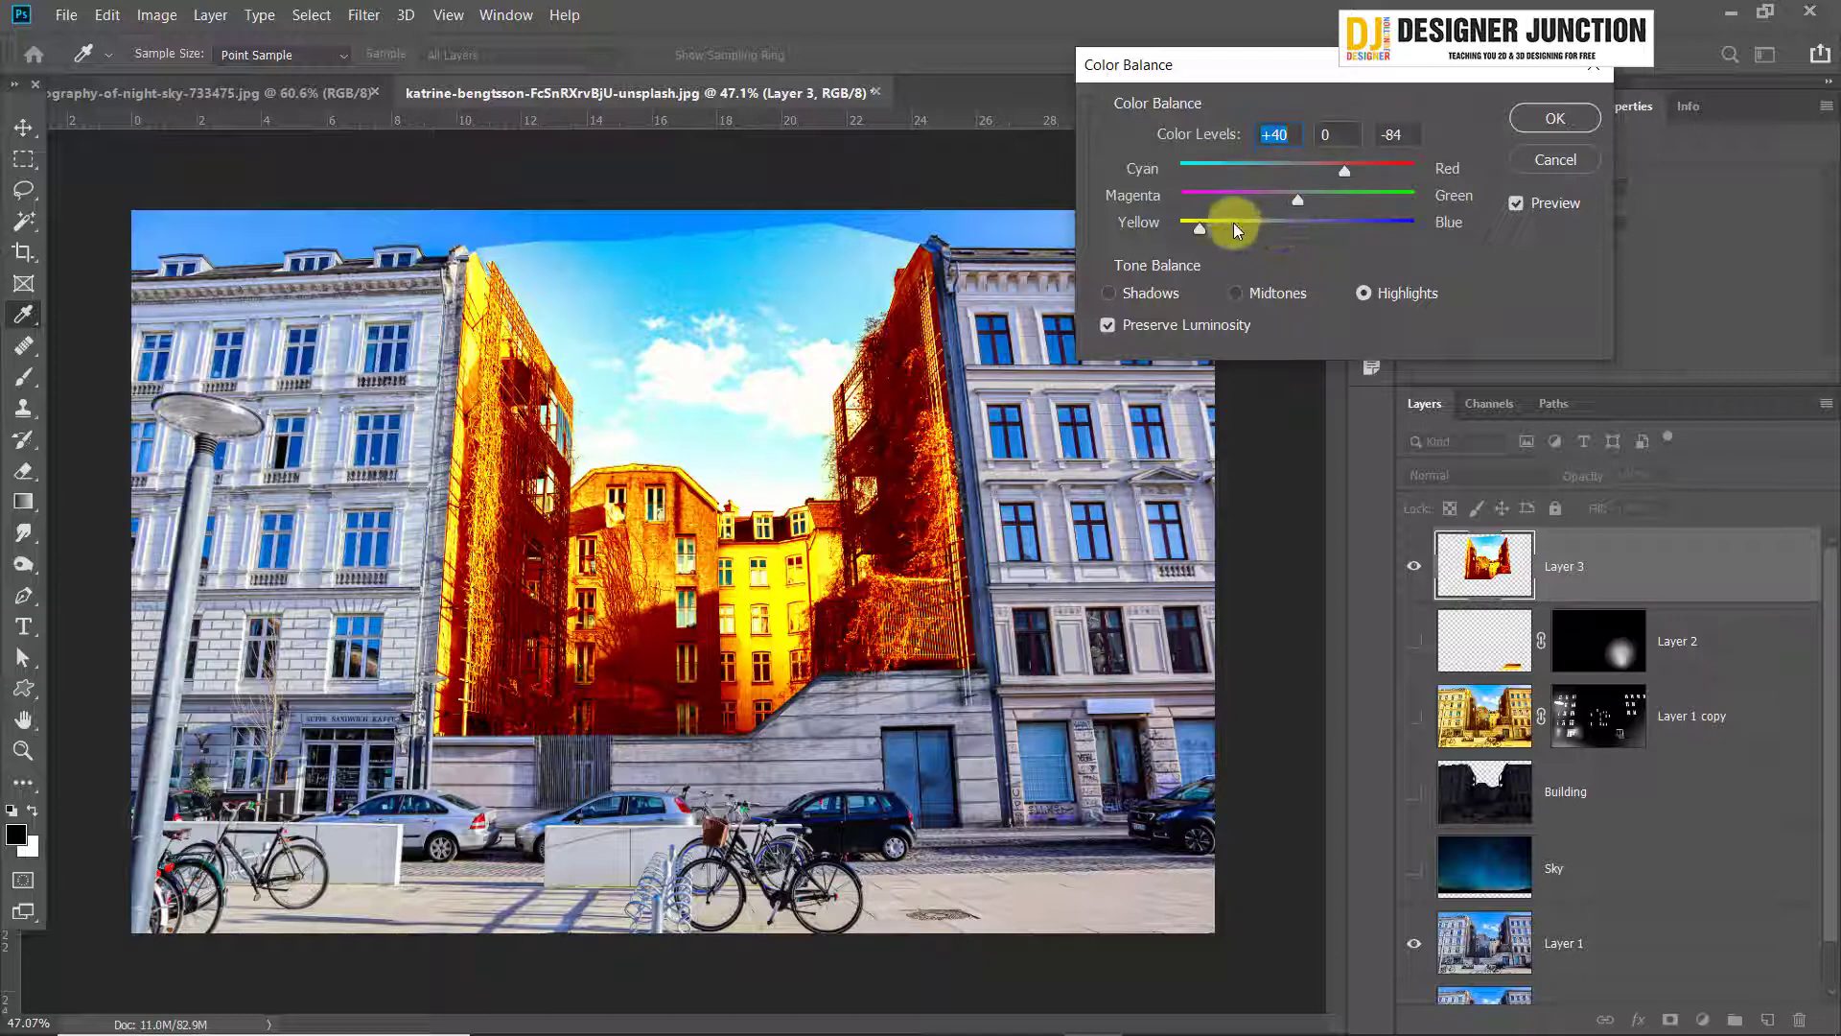
{"action": "left_click_drag", "start_coordinate": [1200, 224], "coordinate": [1195, 224]}
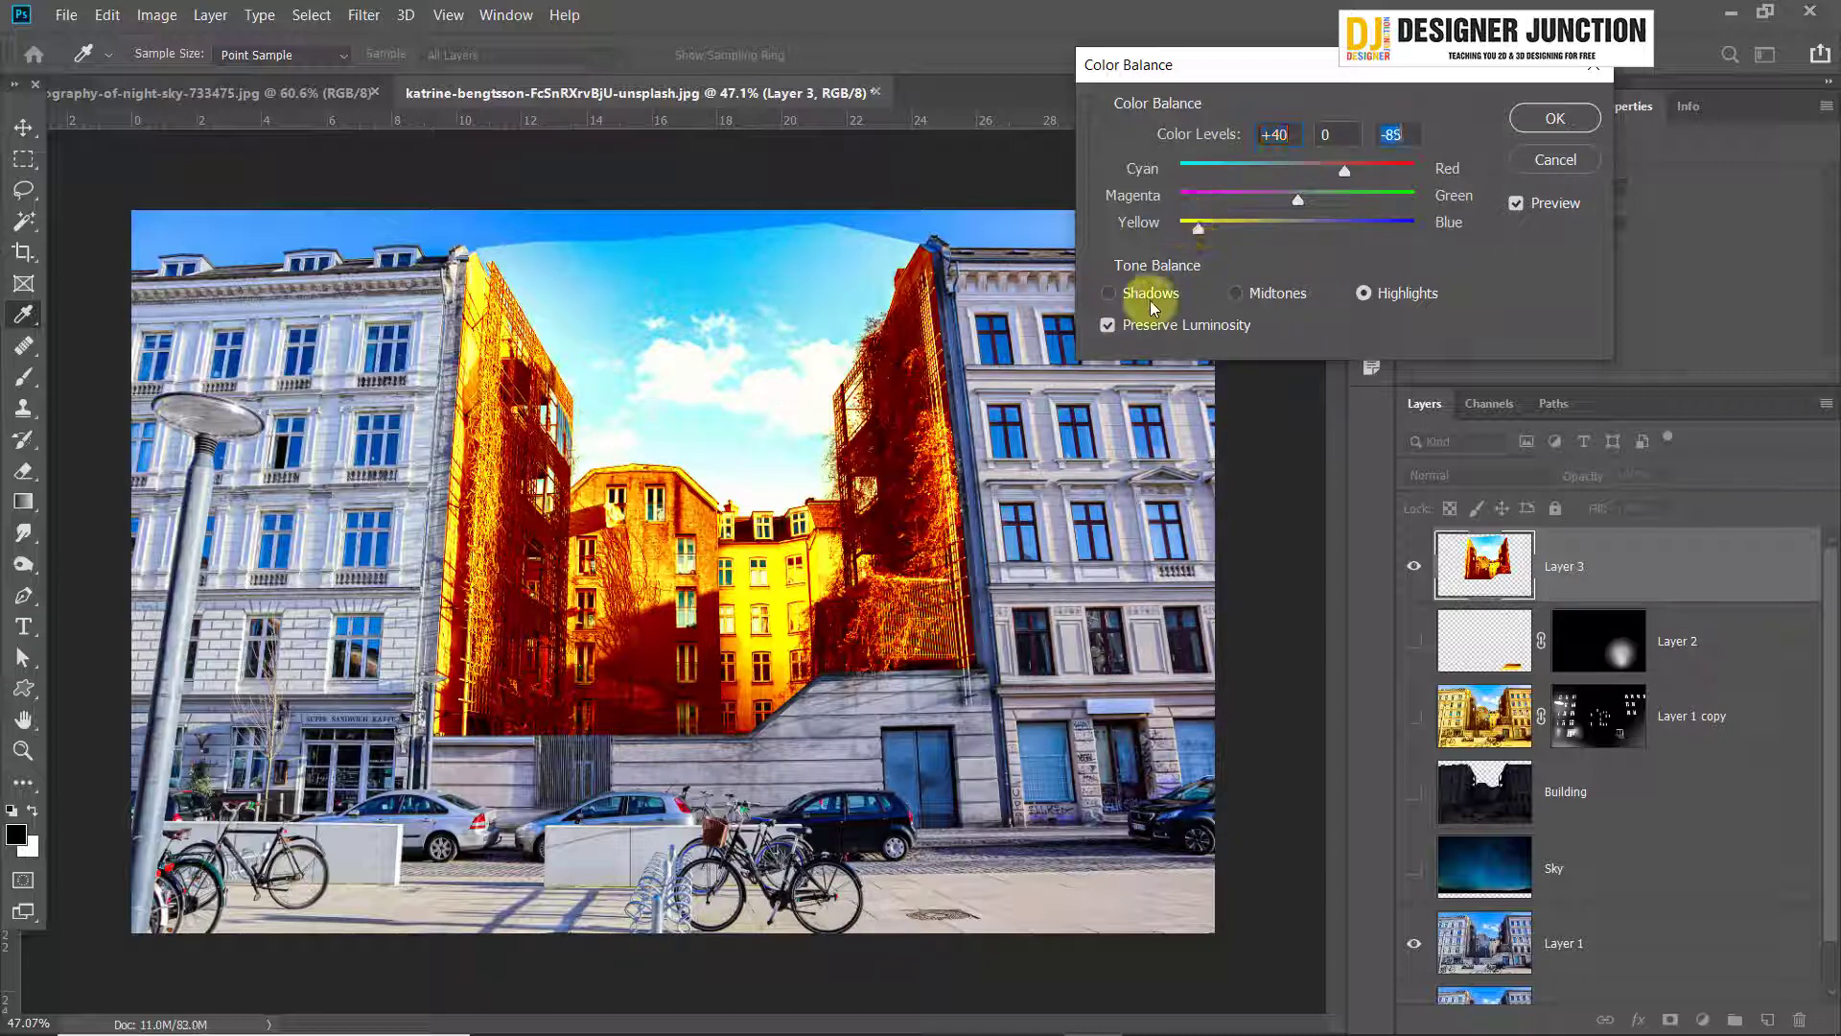
{"action": "left_click", "coordinate": [1206, 228]}
{"action": "left_click", "coordinate": [1556, 119]}
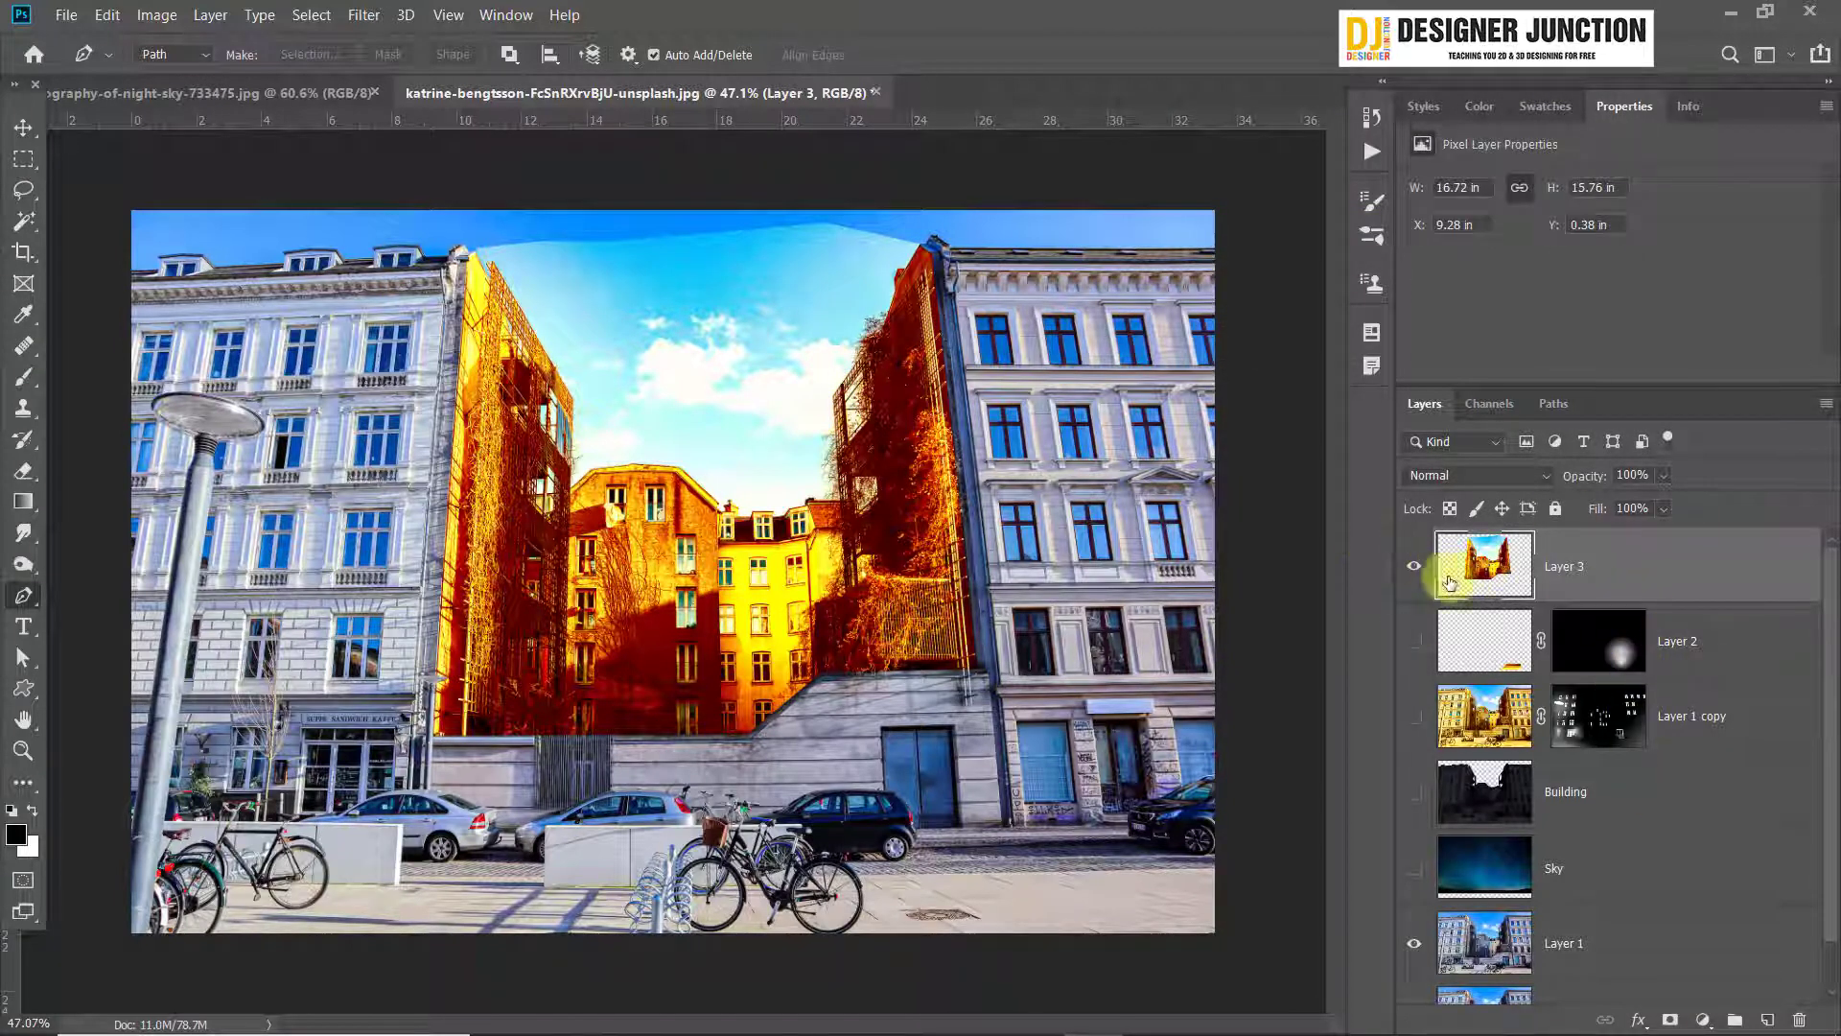
{"action": "left_click", "coordinate": [1675, 1017]}
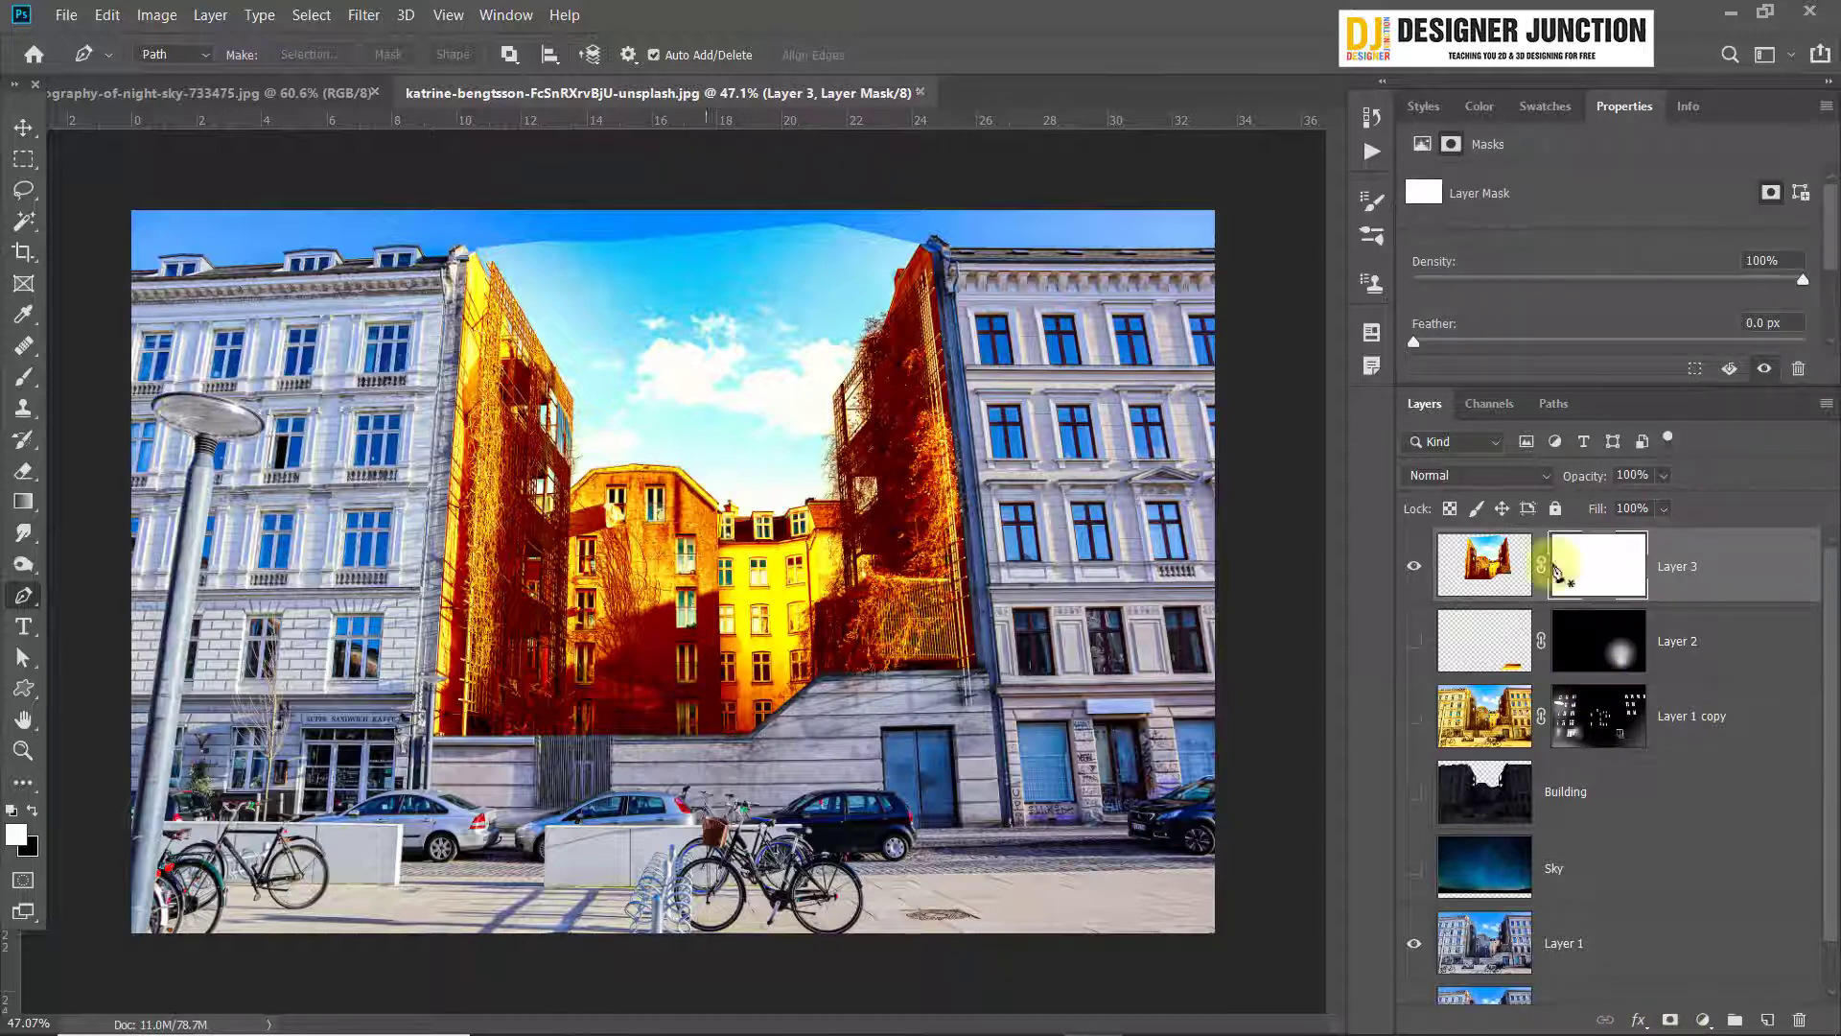
{"action": "left_click", "coordinate": [23, 127]}
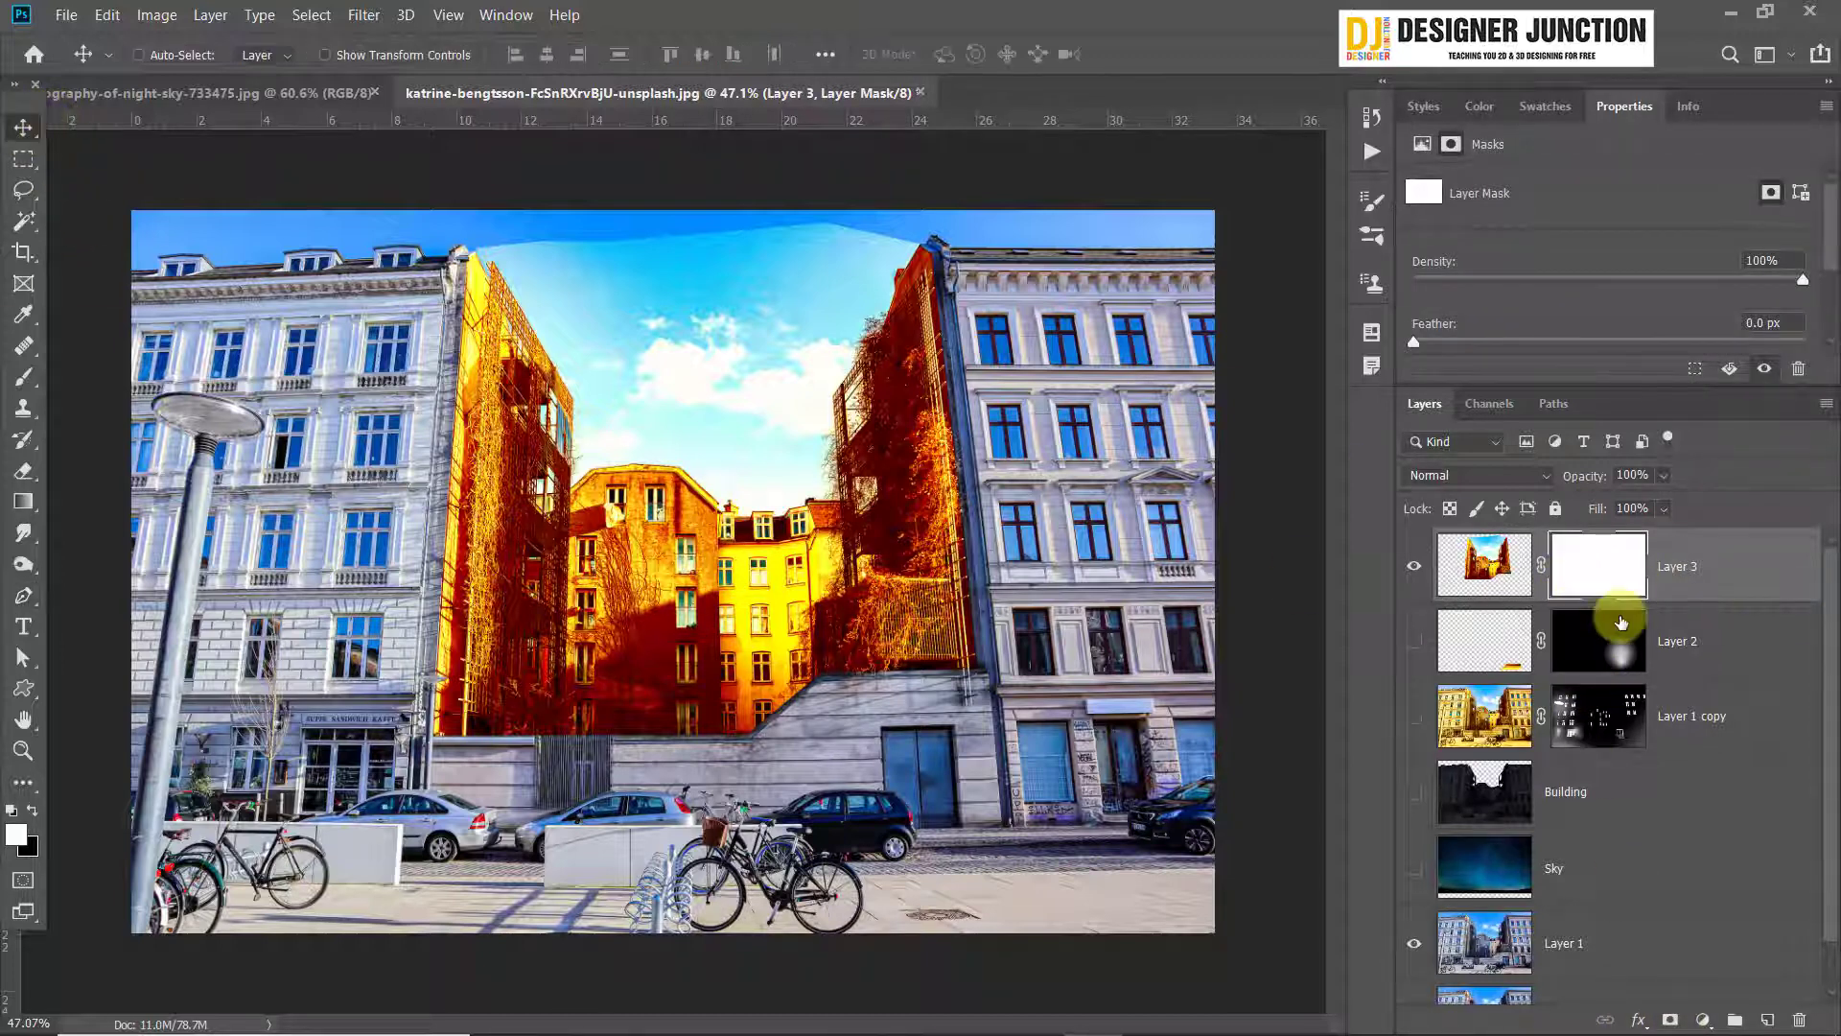
{"action": "key", "text": "ctrl+z"}
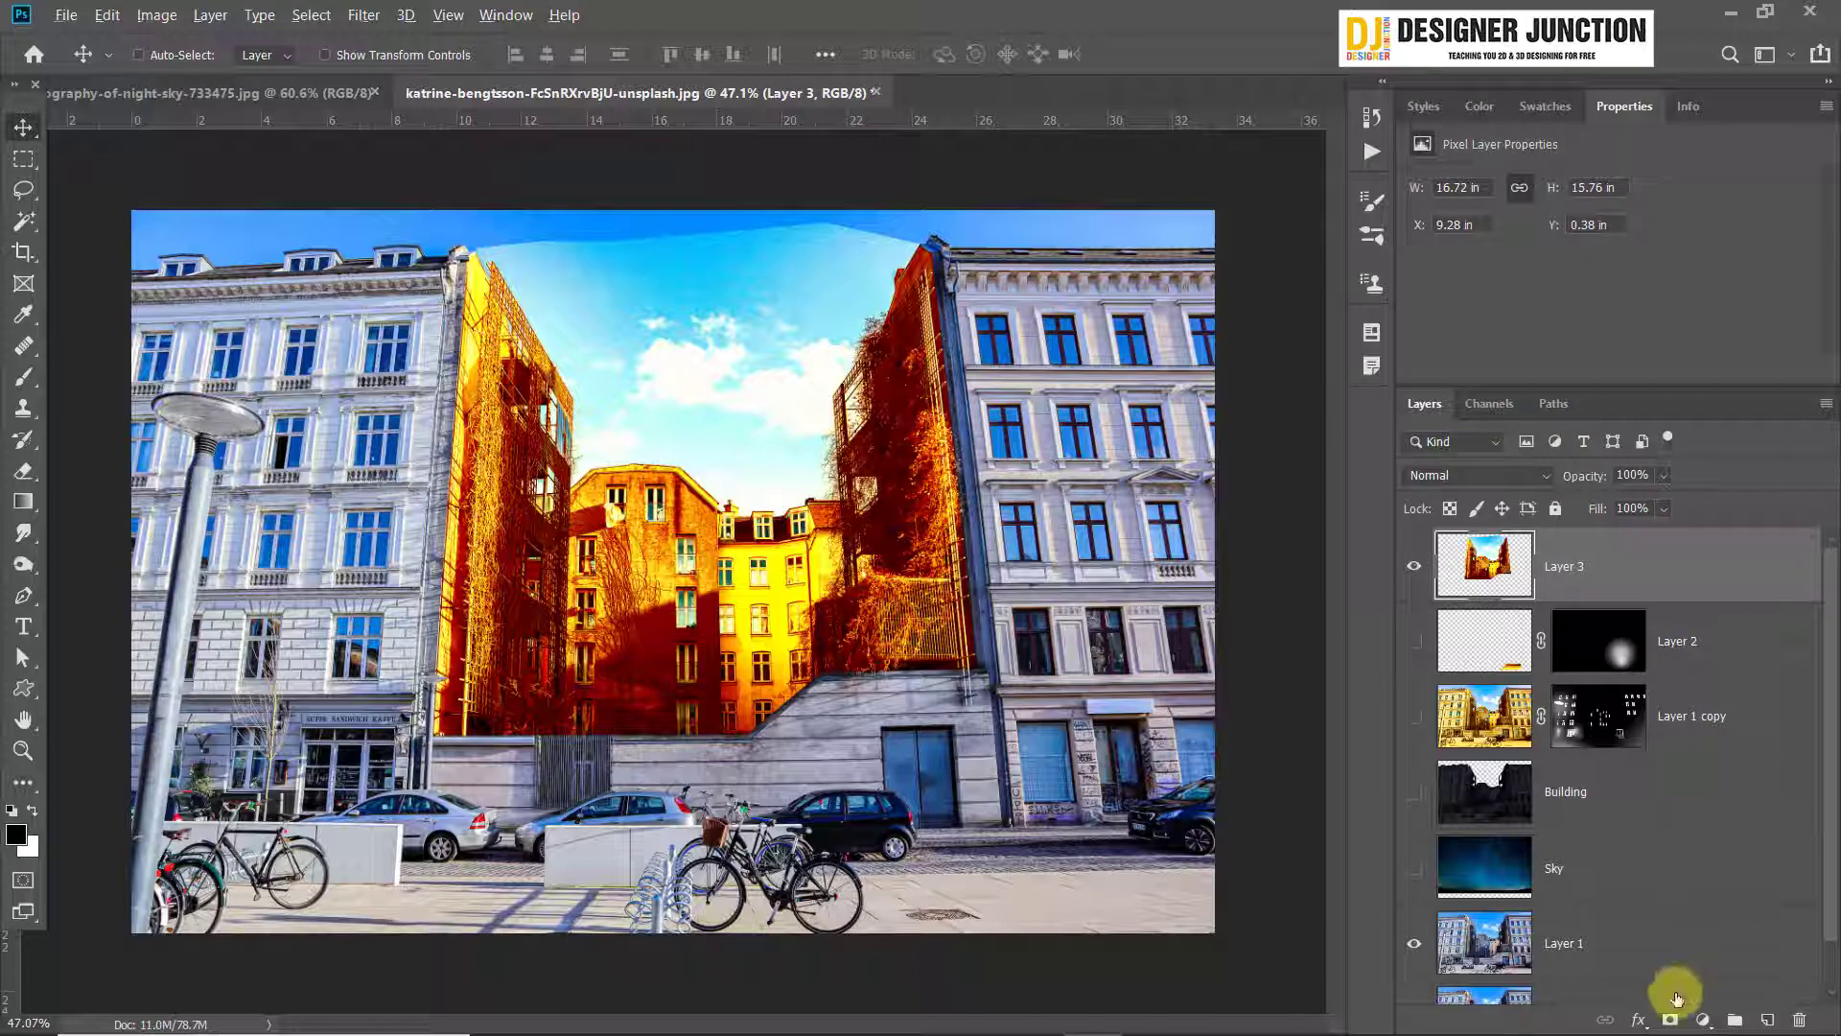
Add a black mask to Layer 3, hide Layer 1, and show the Sky, Building, Layer 1 copy and Layer 2 layers
{"action": "left_click", "coordinate": [1676, 1019], "text": "alt"}
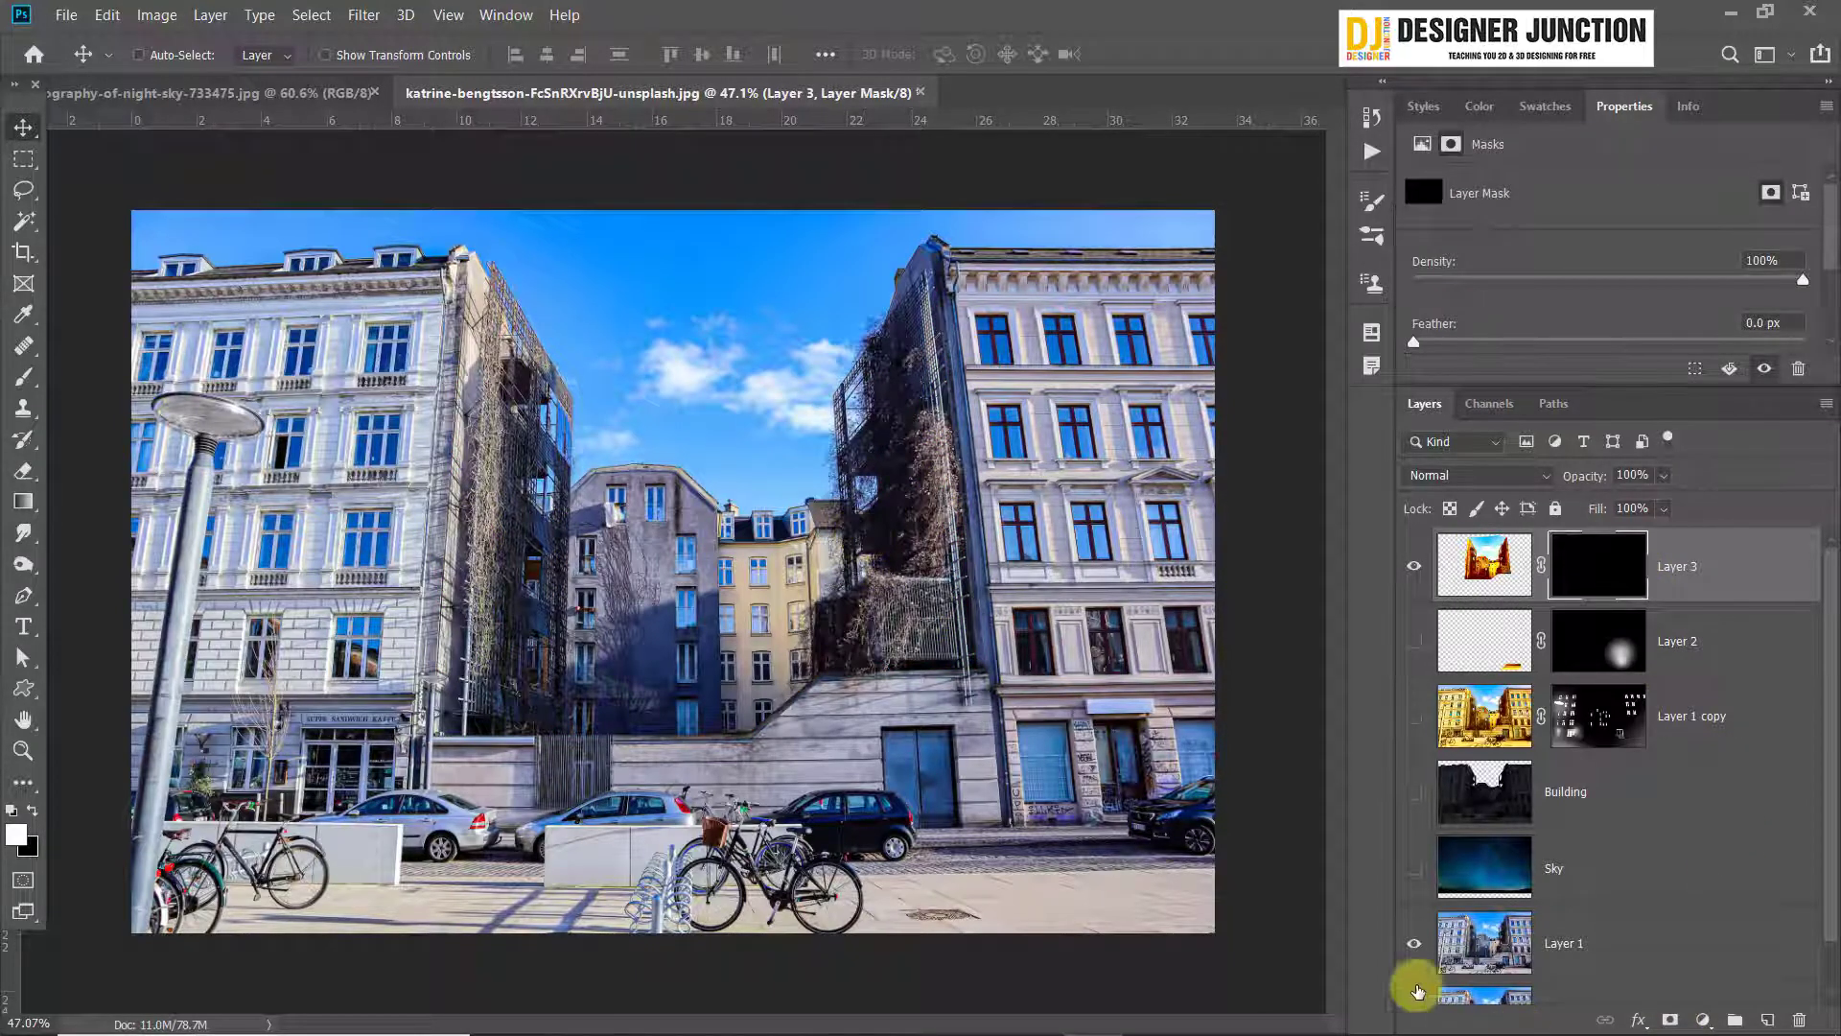
{"action": "left_click", "coordinate": [1416, 944]}
{"action": "left_click_drag", "start_coordinate": [1413, 870], "coordinate": [1413, 629]}
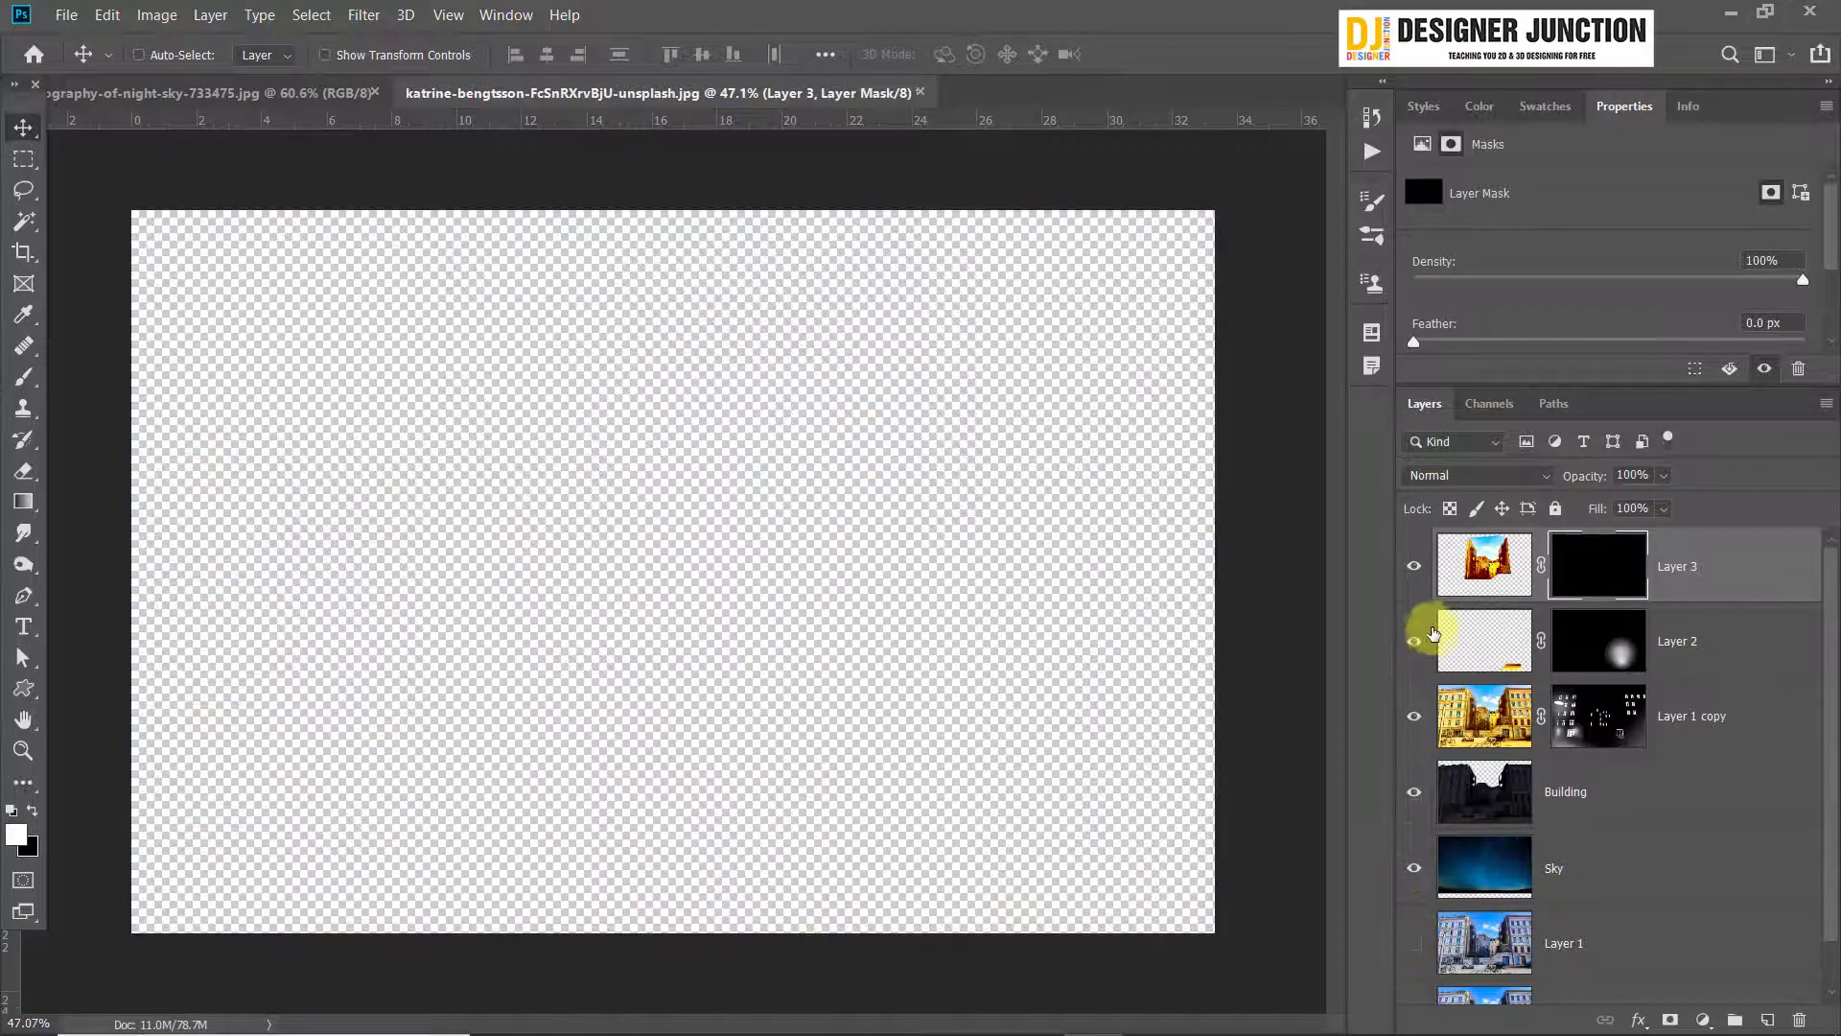
{"action": "scroll", "coordinate": [477, 693], "scroll_direction": "up", "scroll_amount": 2}
{"action": "scroll", "coordinate": [676, 681], "scroll_direction": "down", "scroll_amount": 2}
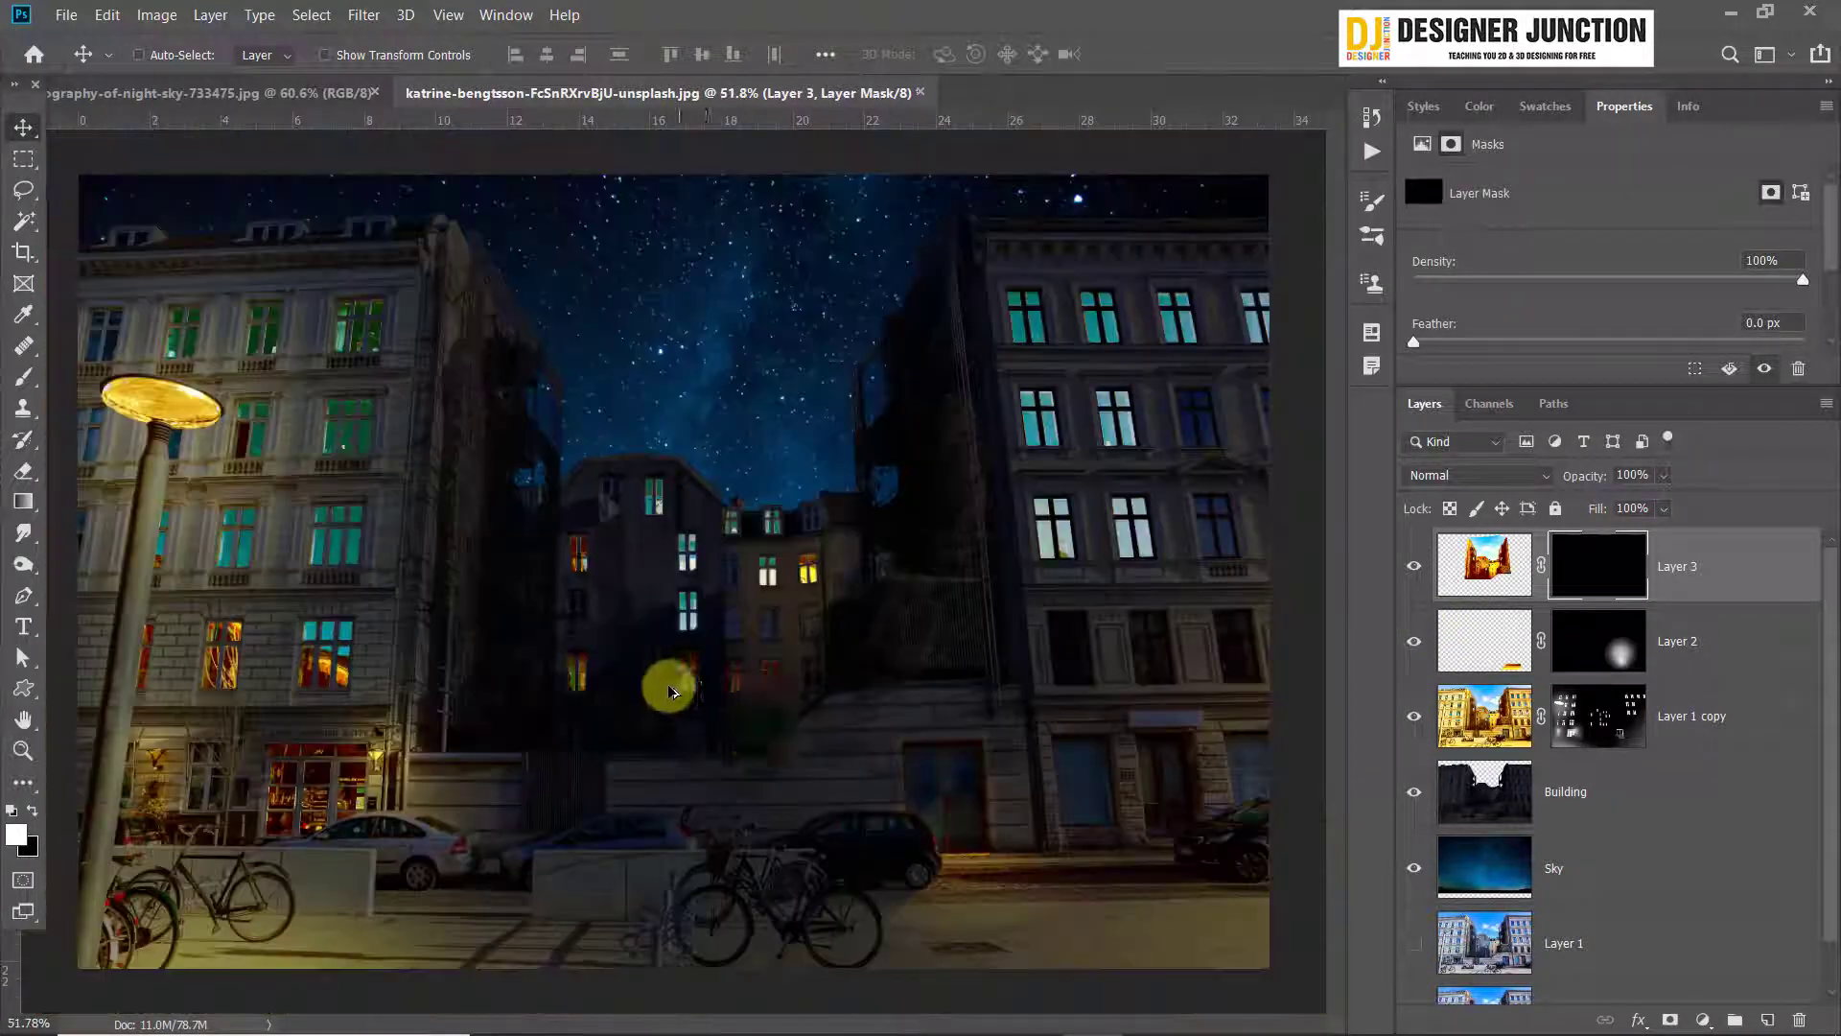
Set up a Soft Round brush with 0% hardness, a size of about 1471 px and 100% opacity
{"action": "left_click", "coordinate": [25, 378]}
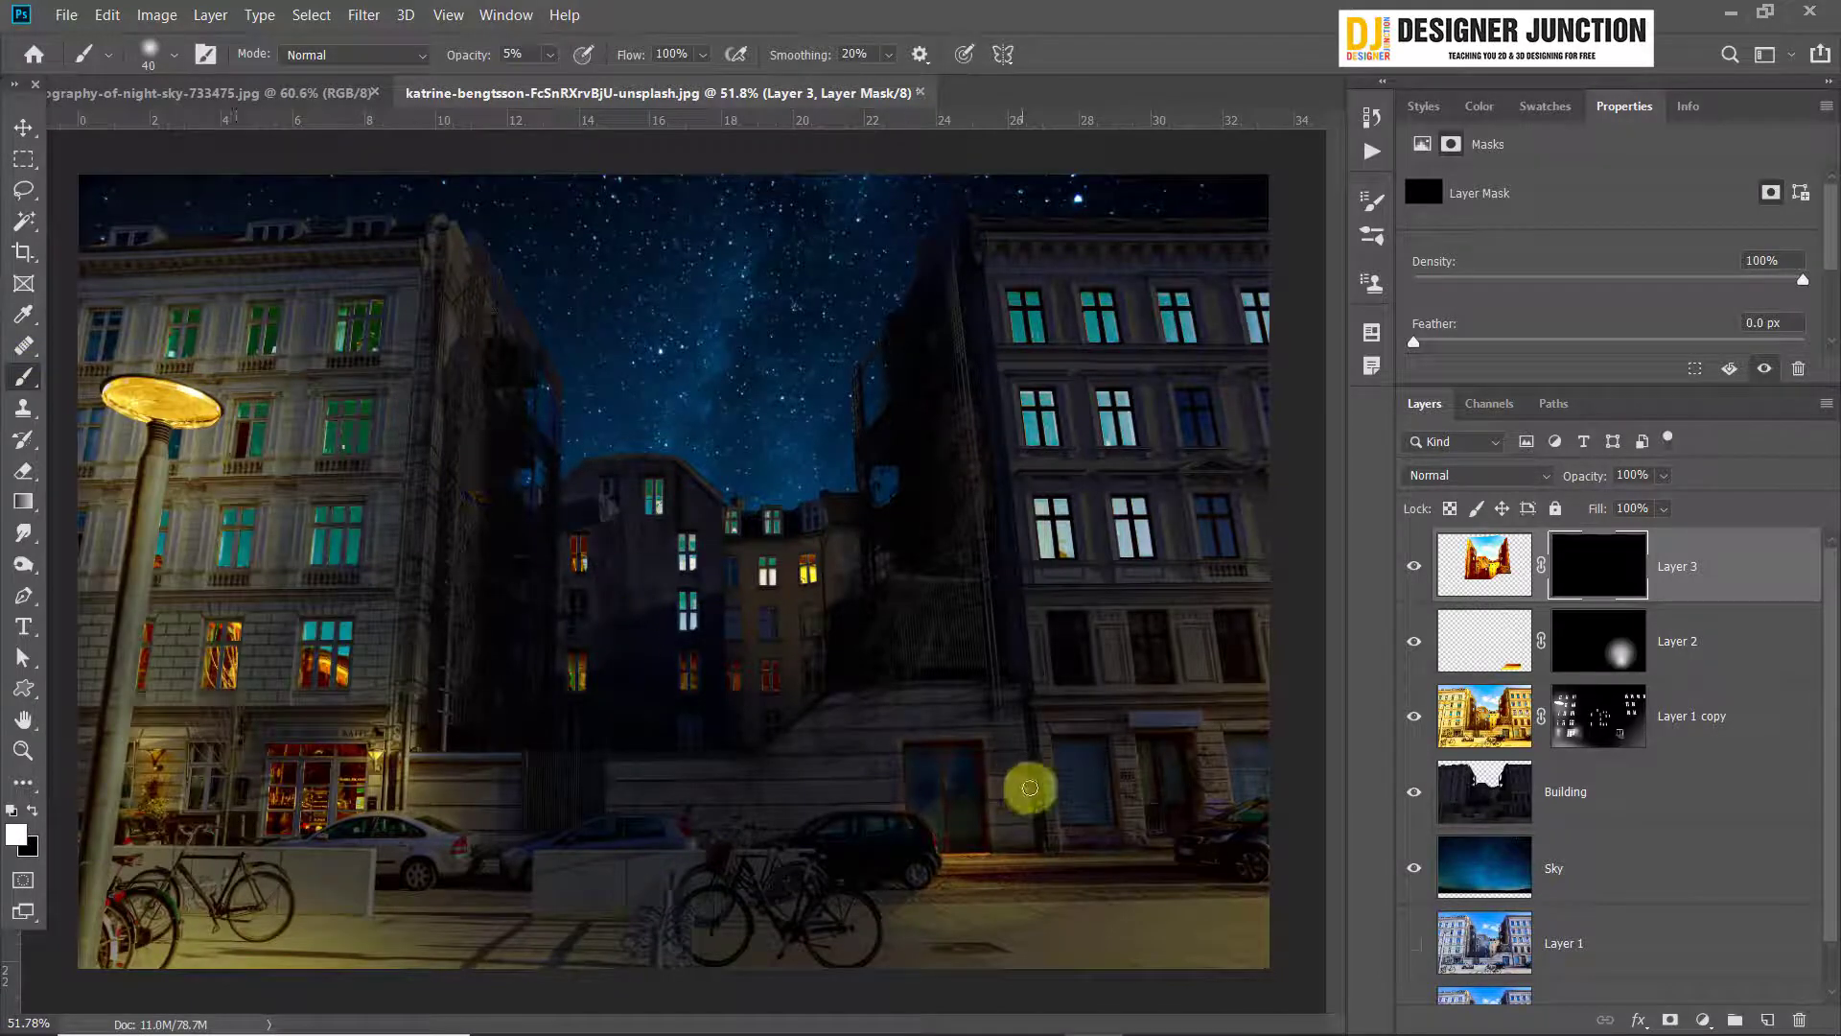
{"action": "key", "text": "bracketright"}
{"action": "key", "text": "bracketright"}
{"action": "key", "text": "bracketright"}
{"action": "key", "text": "bracketright"}
{"action": "key", "text": "bracketright"}
{"action": "key", "text": "bracketright"}
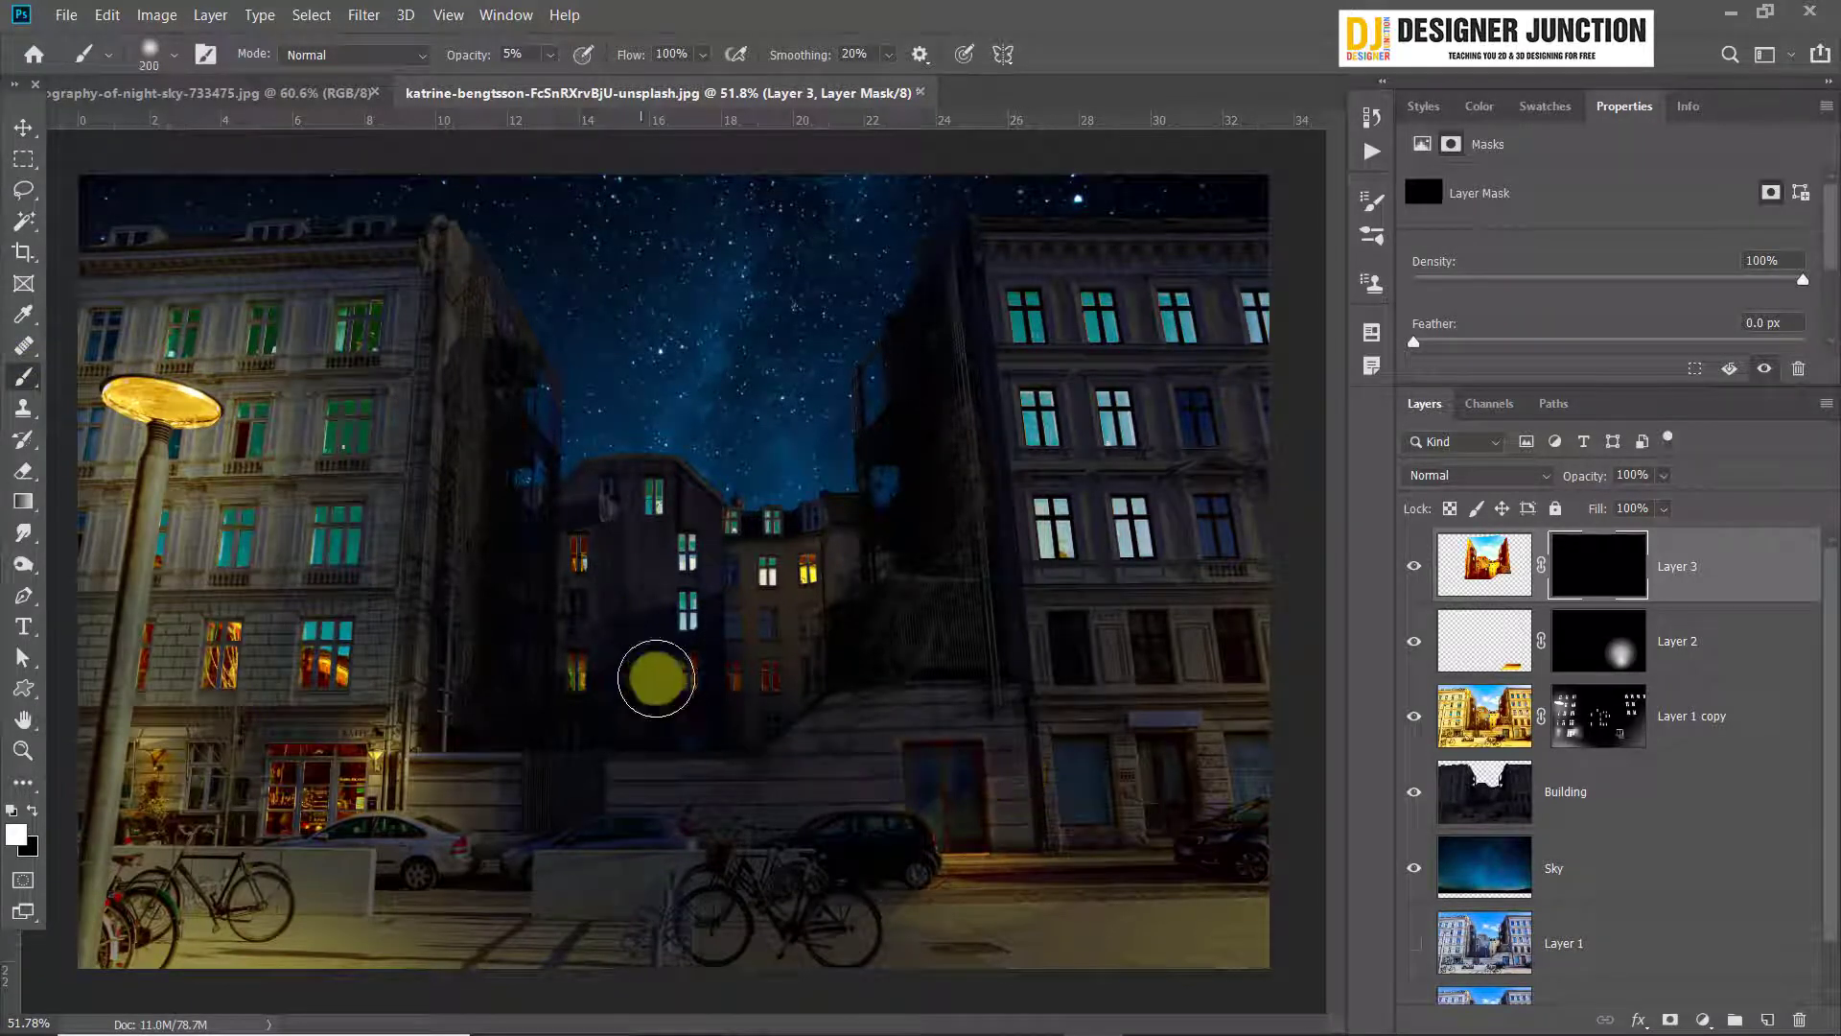
{"action": "left_click", "coordinate": [174, 54]}
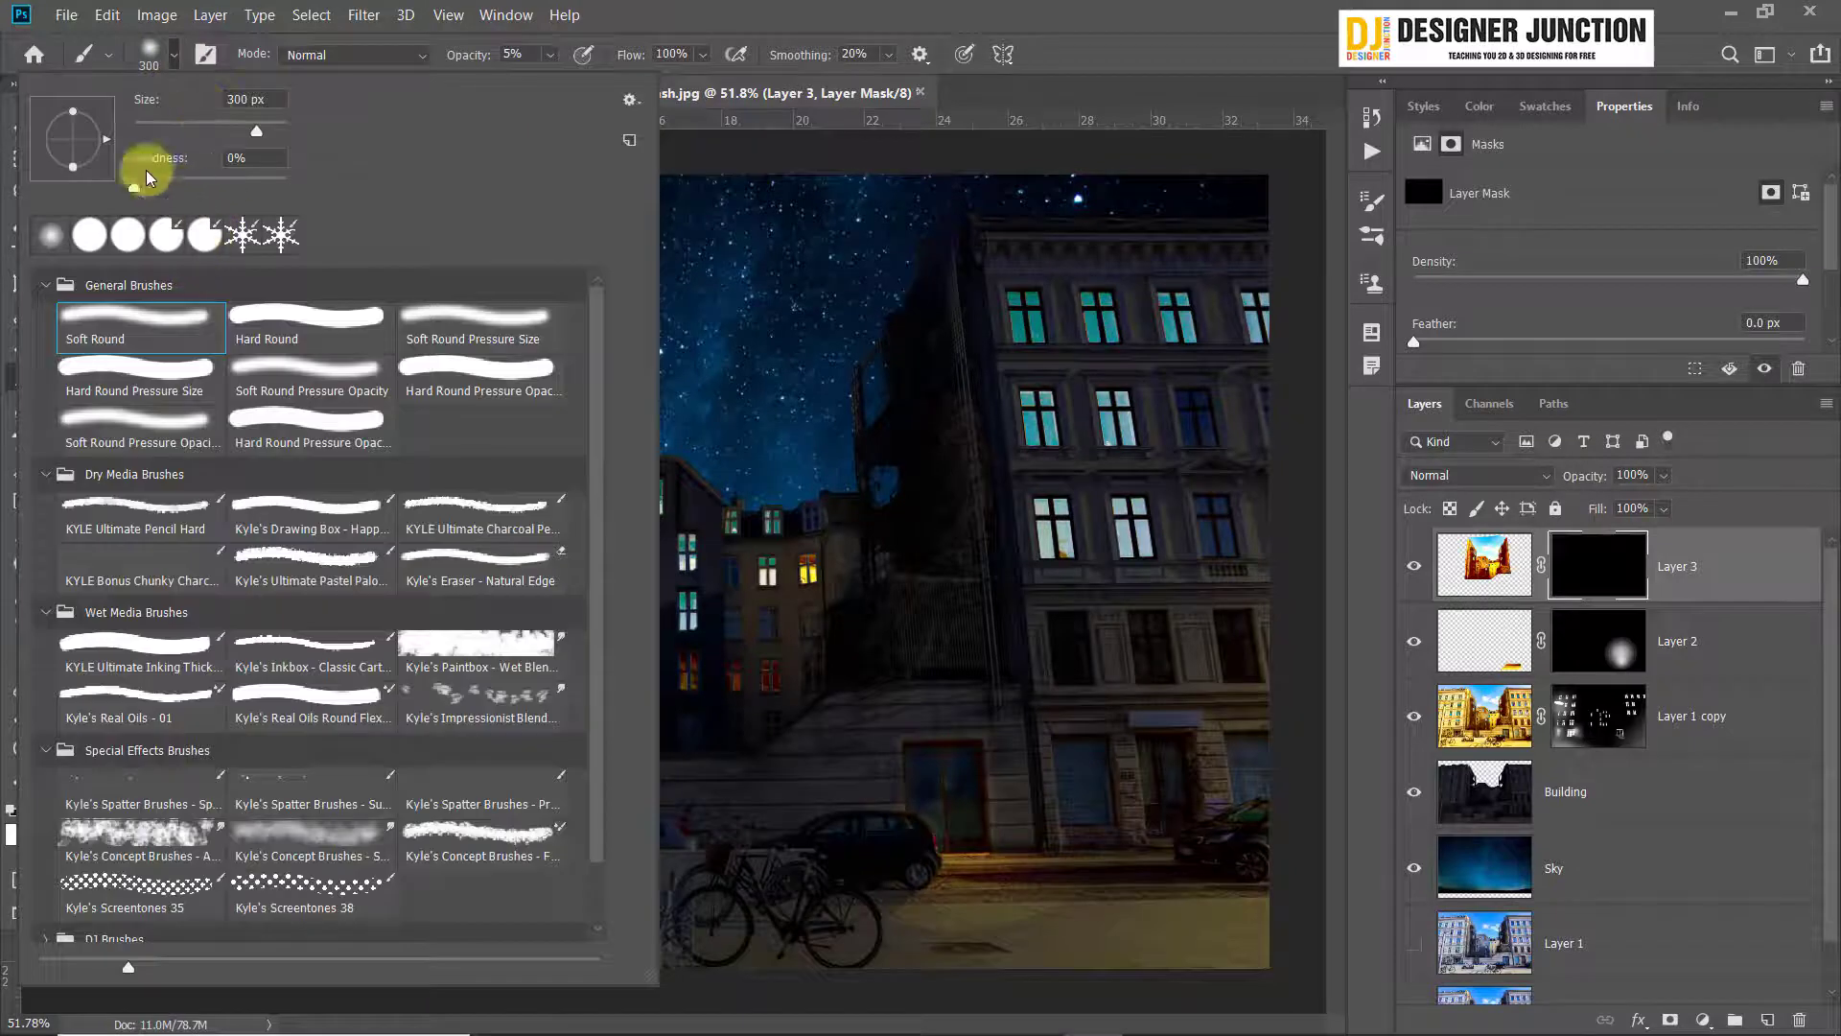
{"action": "left_click", "coordinate": [863, 8]}
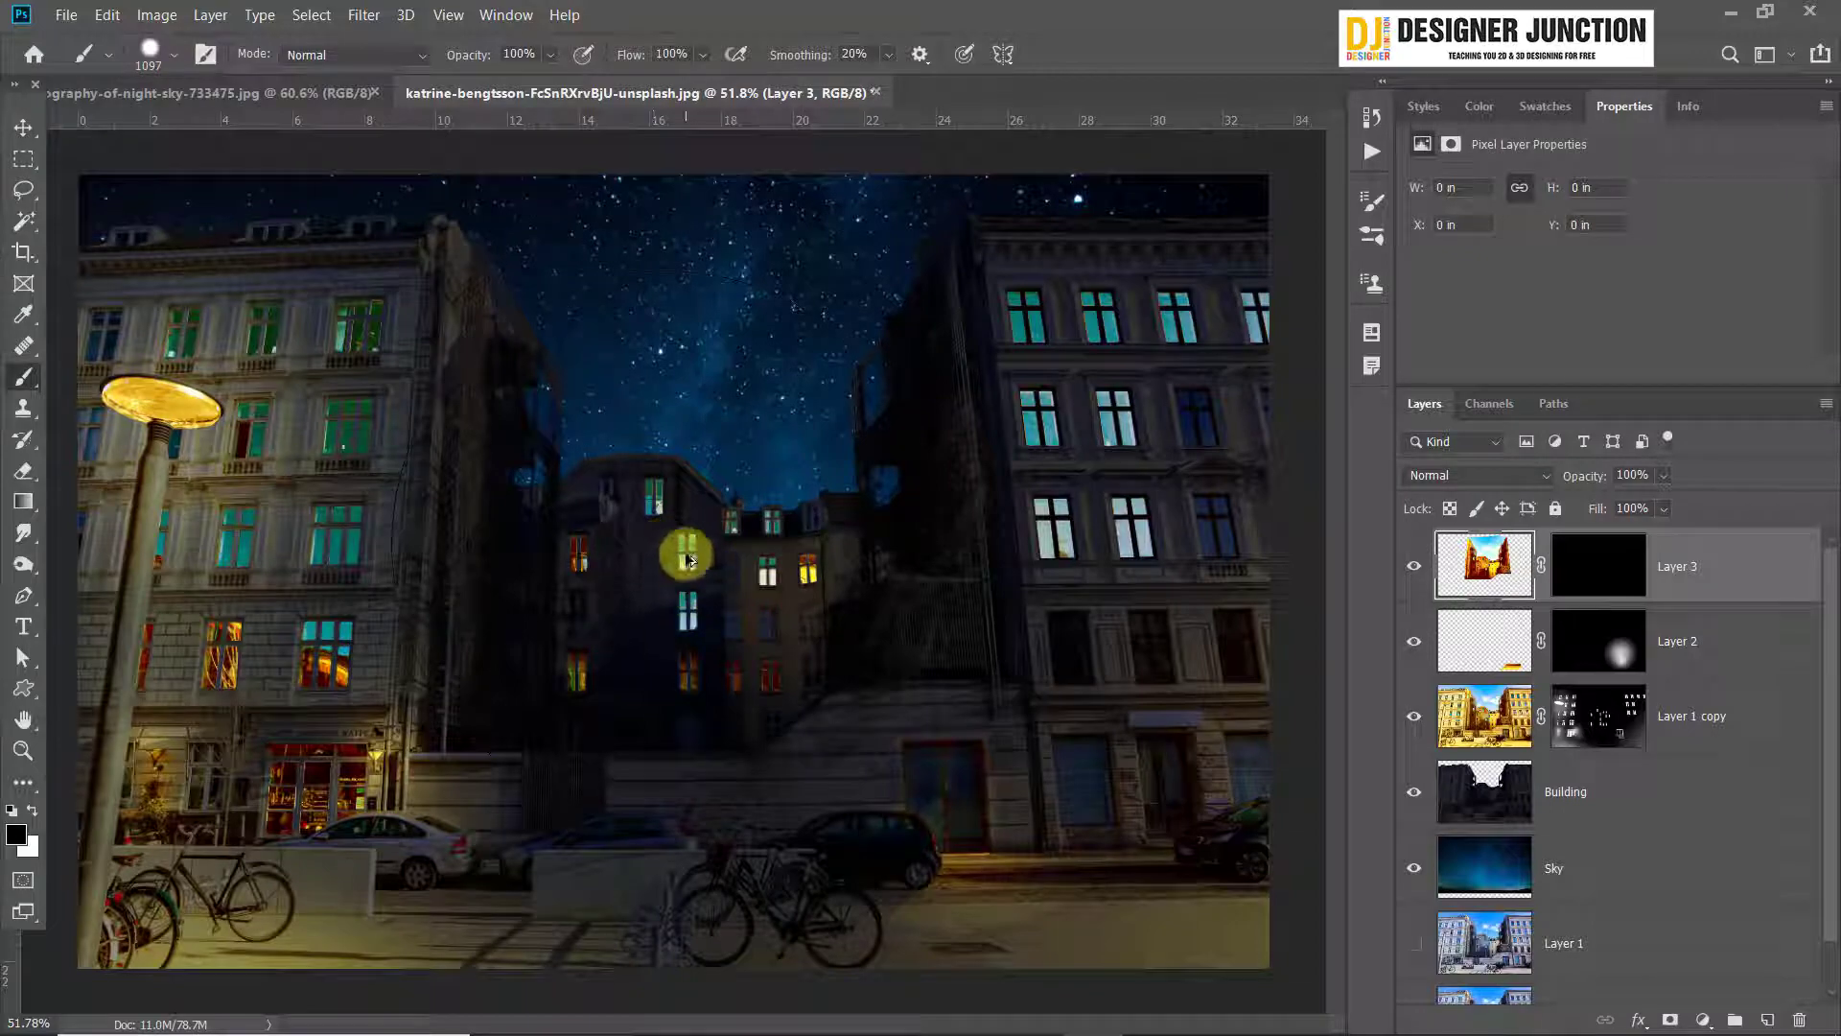
{"action": "mouse_move", "coordinate": [688, 559]}
{"action": "left_mouse_down"}
{"action": "mouse_move", "coordinate": [670, 547]}
{"action": "mouse_move", "coordinate": [987, 579]}
{"action": "mouse_move", "coordinate": [555, 588]}
{"action": "mouse_move", "coordinate": [1073, 571]}
{"action": "mouse_move", "coordinate": [627, 605]}
{"action": "mouse_move", "coordinate": [905, 583]}
{"action": "mouse_move", "coordinate": [1118, 587]}
{"action": "mouse_move", "coordinate": [666, 612]}
{"action": "mouse_move", "coordinate": [1027, 622]}
{"action": "mouse_move", "coordinate": [786, 614]}
{"action": "mouse_move", "coordinate": [1120, 603]}
{"action": "mouse_move", "coordinate": [686, 604]}
{"action": "mouse_move", "coordinate": [1099, 596]}
{"action": "mouse_move", "coordinate": [754, 572]}
{"action": "mouse_move", "coordinate": [885, 568]}
{"action": "mouse_move", "coordinate": [796, 565]}
{"action": "mouse_move", "coordinate": [854, 130]}
{"action": "mouse_move", "coordinate": [790, 788]}
{"action": "mouse_move", "coordinate": [838, 159]}
{"action": "mouse_move", "coordinate": [854, 600]}
{"action": "mouse_move", "coordinate": [839, 649]}
{"action": "mouse_move", "coordinate": [861, 207]}
{"action": "mouse_move", "coordinate": [823, 710]}
{"action": "mouse_move", "coordinate": [825, 446]}
{"action": "mouse_move", "coordinate": [845, 291]}
{"action": "mouse_move", "coordinate": [848, 660]}
{"action": "mouse_move", "coordinate": [873, 175]}
{"action": "mouse_move", "coordinate": [872, 547]}
{"action": "mouse_move", "coordinate": [883, 276]}
{"action": "mouse_move", "coordinate": [843, 722]}
{"action": "mouse_move", "coordinate": [840, 266]}
{"action": "mouse_move", "coordinate": [815, 82]}
{"action": "left_mouse_up"}
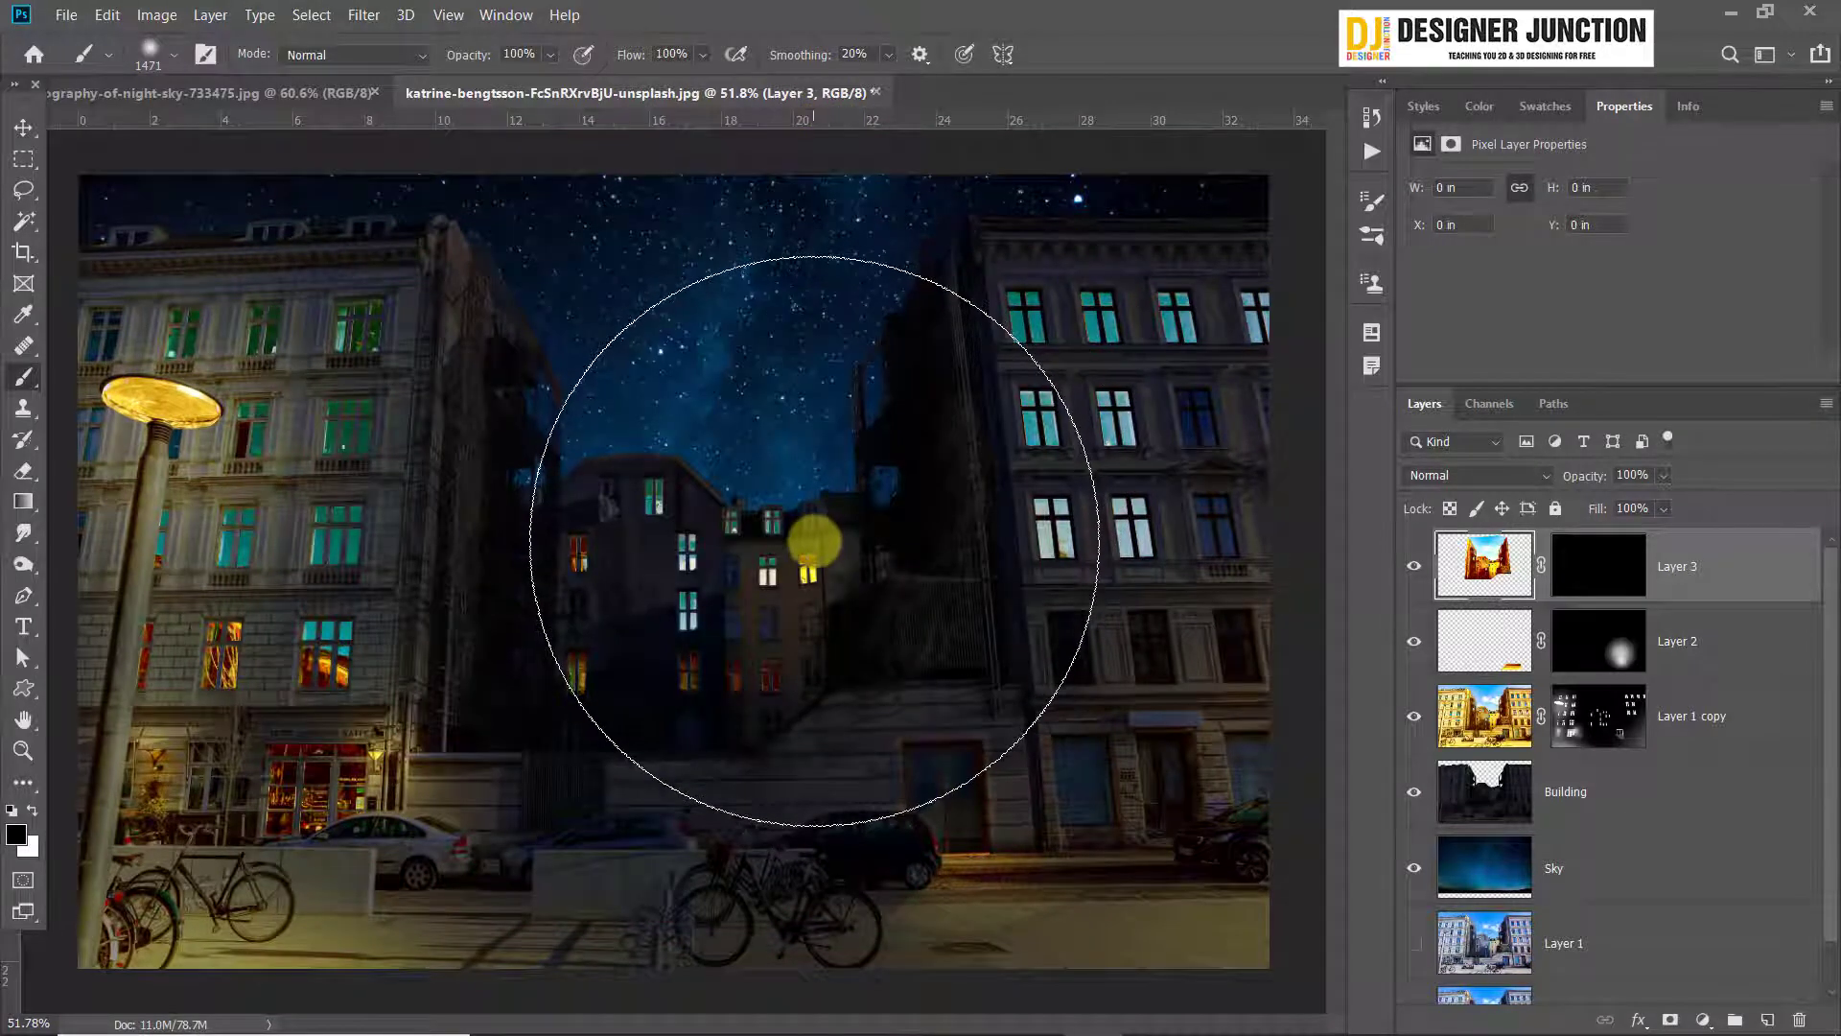
Paint grey on Layer 3's mask along and below the picture's lower edge to reveal a warm glow between the buildings
{"action": "scroll", "coordinate": [801, 825], "scroll_direction": "down", "scroll_amount": 3}
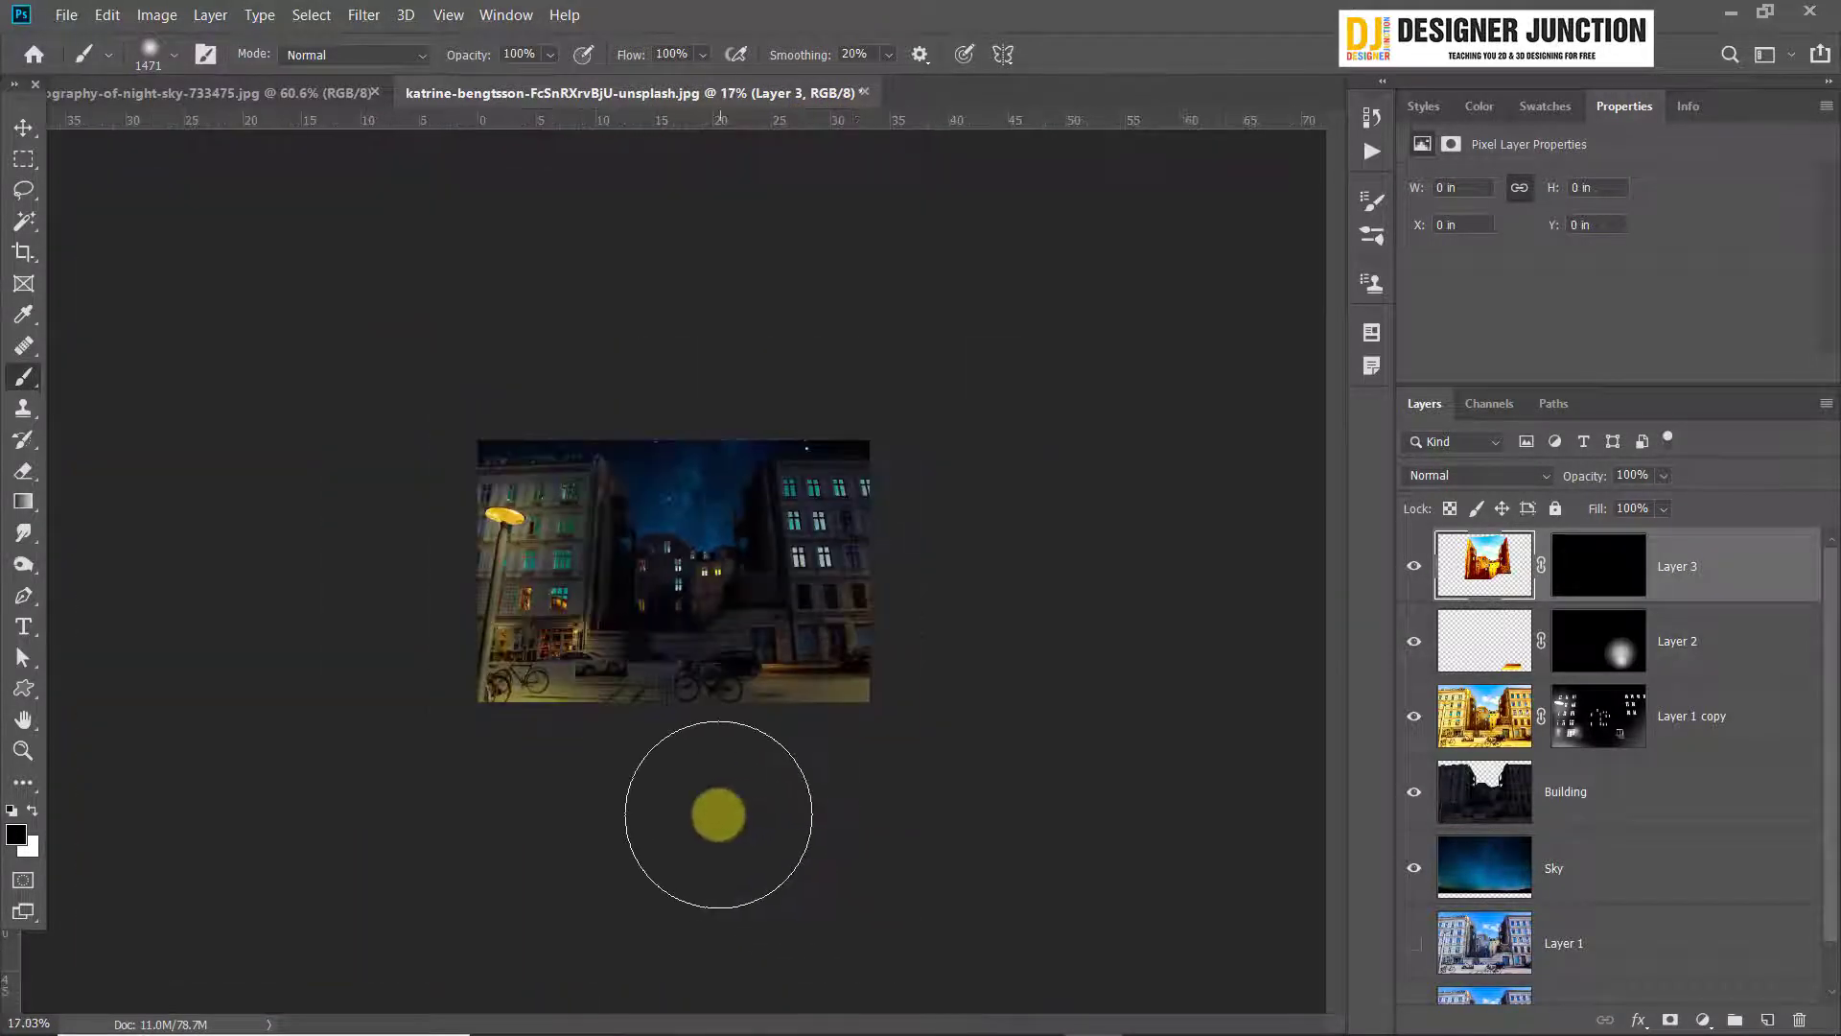
{"action": "mouse_move", "coordinate": [685, 834]}
{"action": "left_mouse_down"}
{"action": "mouse_move", "coordinate": [903, 816]}
{"action": "mouse_move", "coordinate": [650, 813]}
{"action": "mouse_move", "coordinate": [642, 775]}
{"action": "mouse_move", "coordinate": [865, 774]}
{"action": "left_mouse_up"}
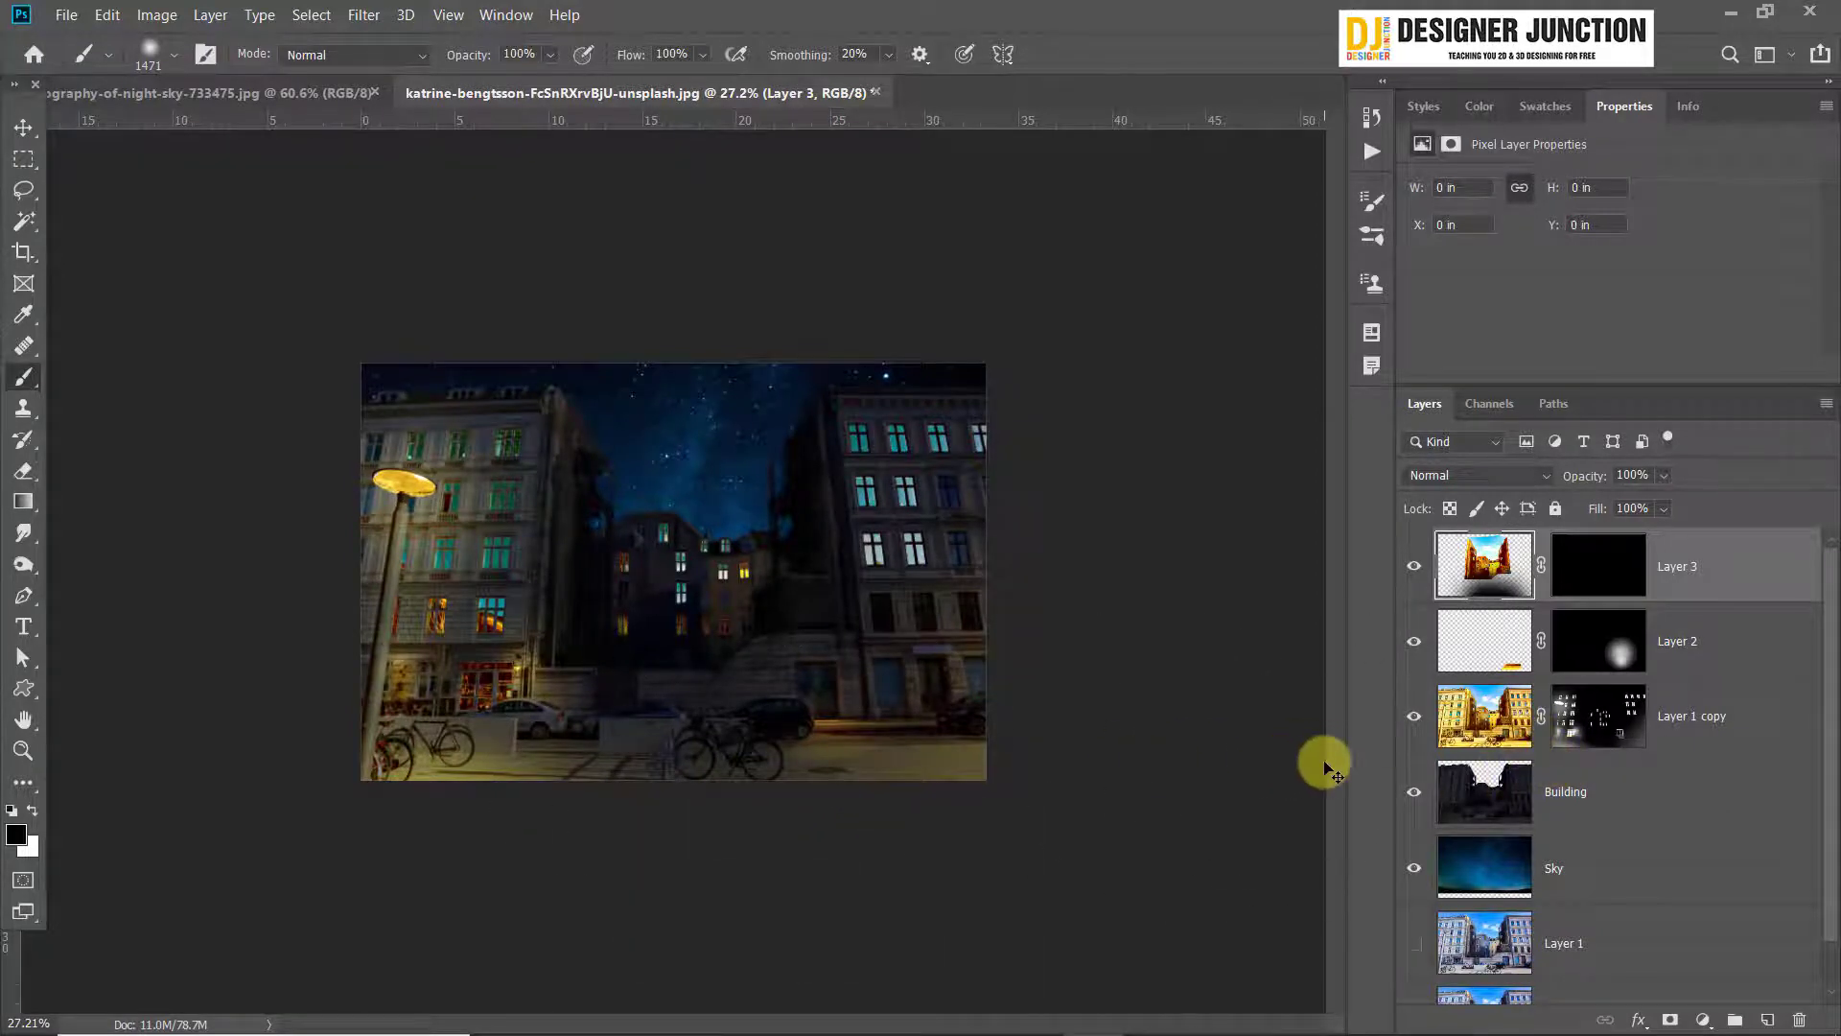
{"action": "left_click", "coordinate": [1617, 587]}
{"action": "key", "text": "x"}
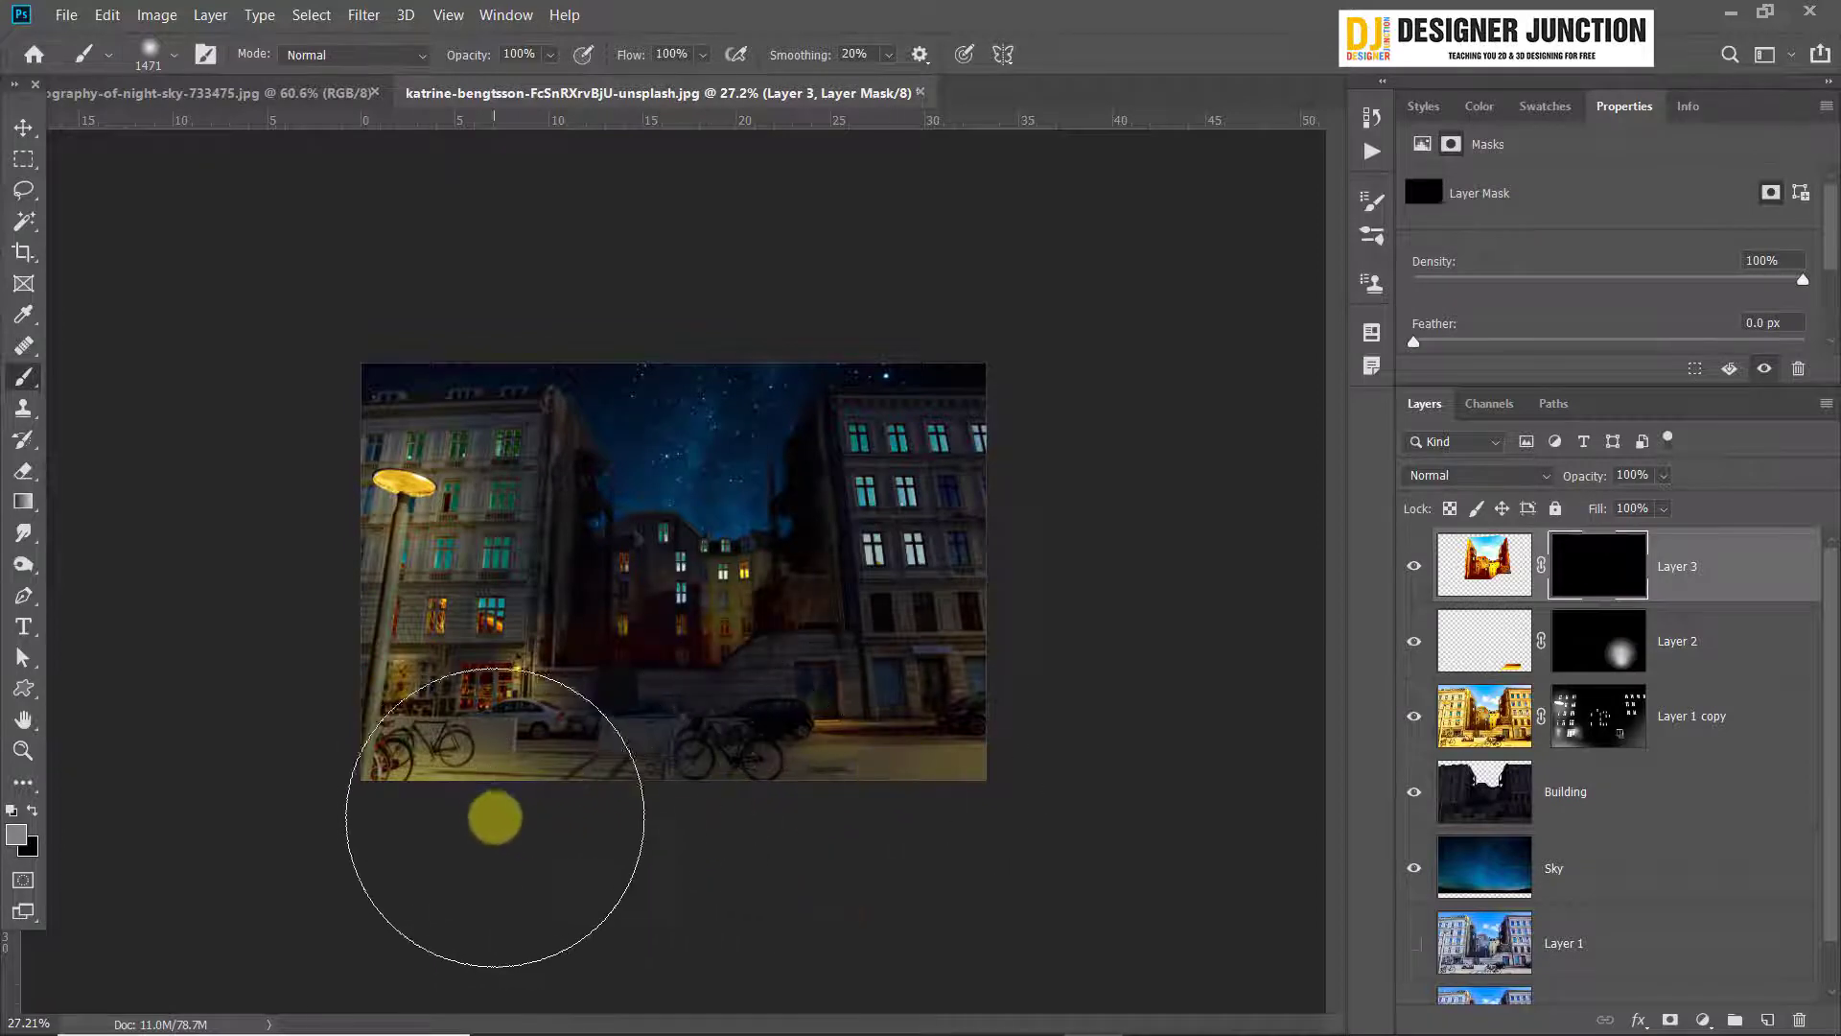
{"action": "mouse_move", "coordinate": [495, 818]}
{"action": "left_mouse_down"}
{"action": "mouse_move", "coordinate": [635, 874]}
{"action": "mouse_move", "coordinate": [547, 806]}
{"action": "mouse_move", "coordinate": [618, 854]}
{"action": "mouse_move", "coordinate": [605, 828]}
{"action": "mouse_move", "coordinate": [669, 886]}
{"action": "mouse_move", "coordinate": [636, 827]}
{"action": "mouse_move", "coordinate": [654, 808]}
{"action": "mouse_move", "coordinate": [712, 887]}
{"action": "mouse_move", "coordinate": [771, 819]}
{"action": "mouse_move", "coordinate": [824, 858]}
{"action": "mouse_move", "coordinate": [879, 842]}
{"action": "mouse_move", "coordinate": [859, 762]}
{"action": "mouse_move", "coordinate": [888, 825]}
{"action": "mouse_move", "coordinate": [818, 891]}
{"action": "mouse_move", "coordinate": [828, 763]}
{"action": "mouse_move", "coordinate": [804, 838]}
{"action": "mouse_move", "coordinate": [614, 848]}
{"action": "mouse_move", "coordinate": [503, 764]}
{"action": "mouse_move", "coordinate": [509, 850]}
{"action": "left_mouse_up"}
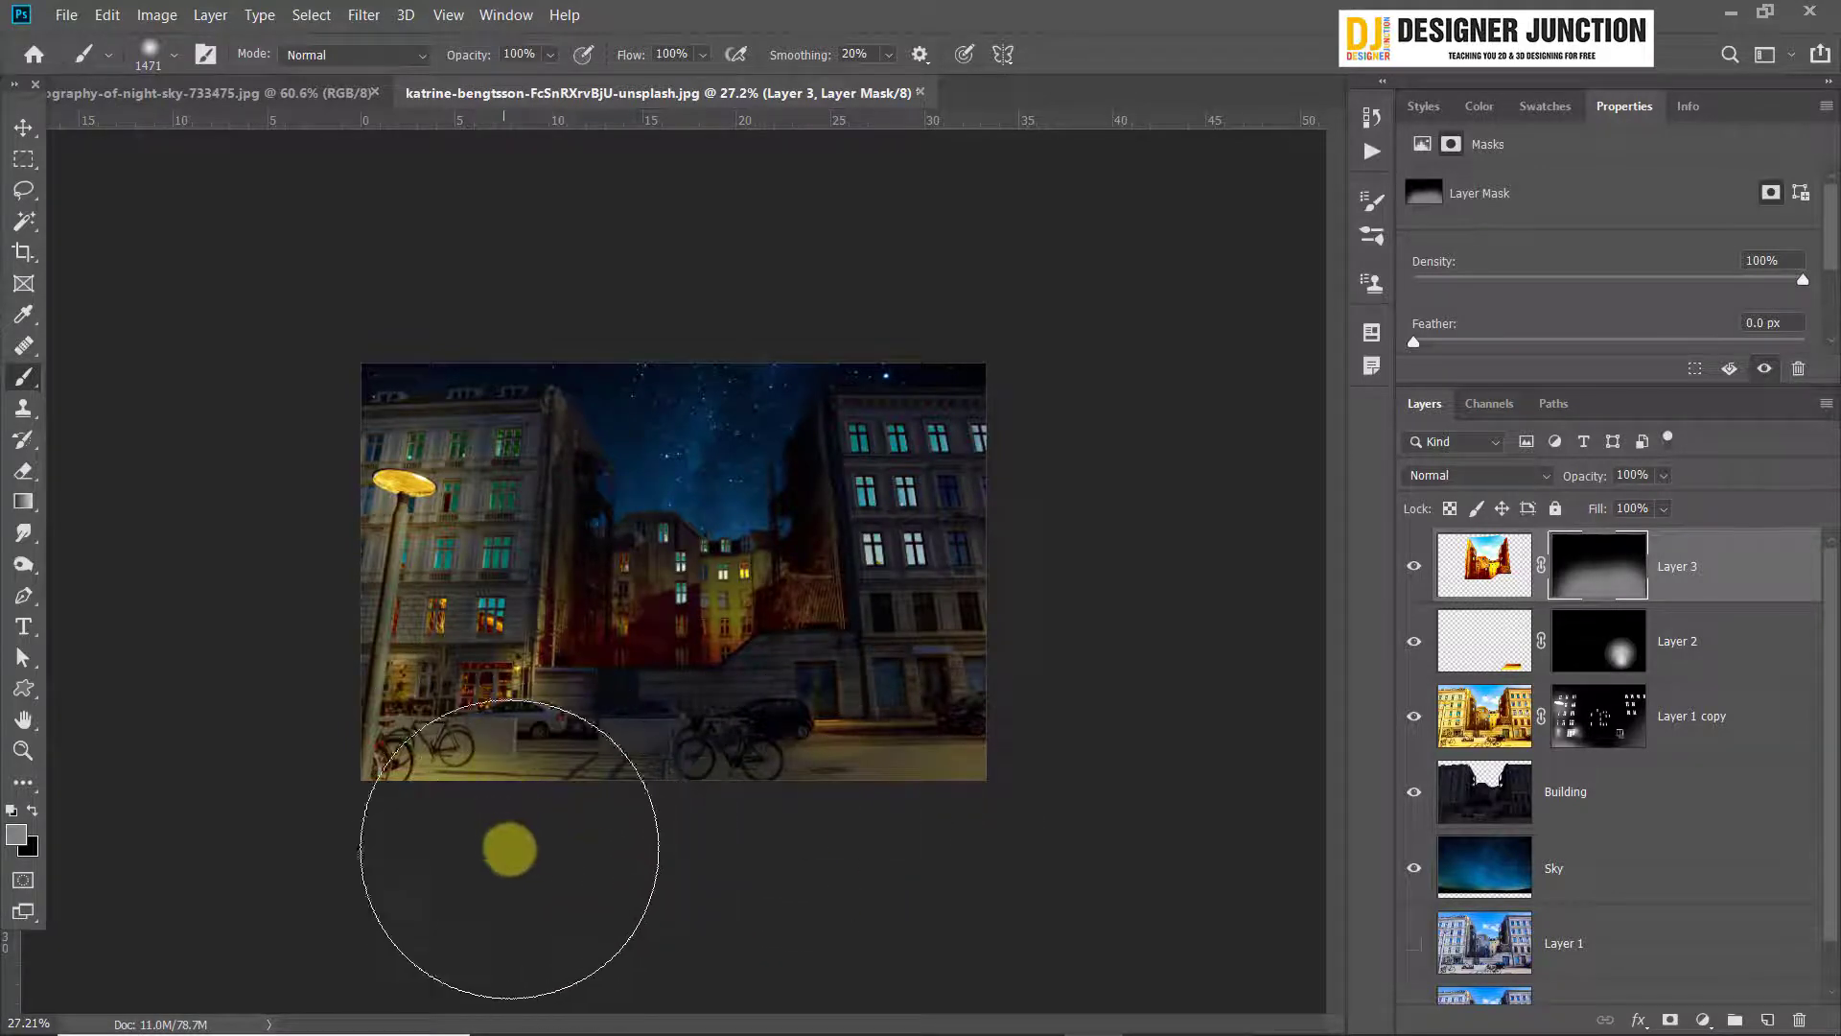
{"action": "scroll", "coordinate": [509, 850], "scroll_direction": "up", "scroll_amount": 3}
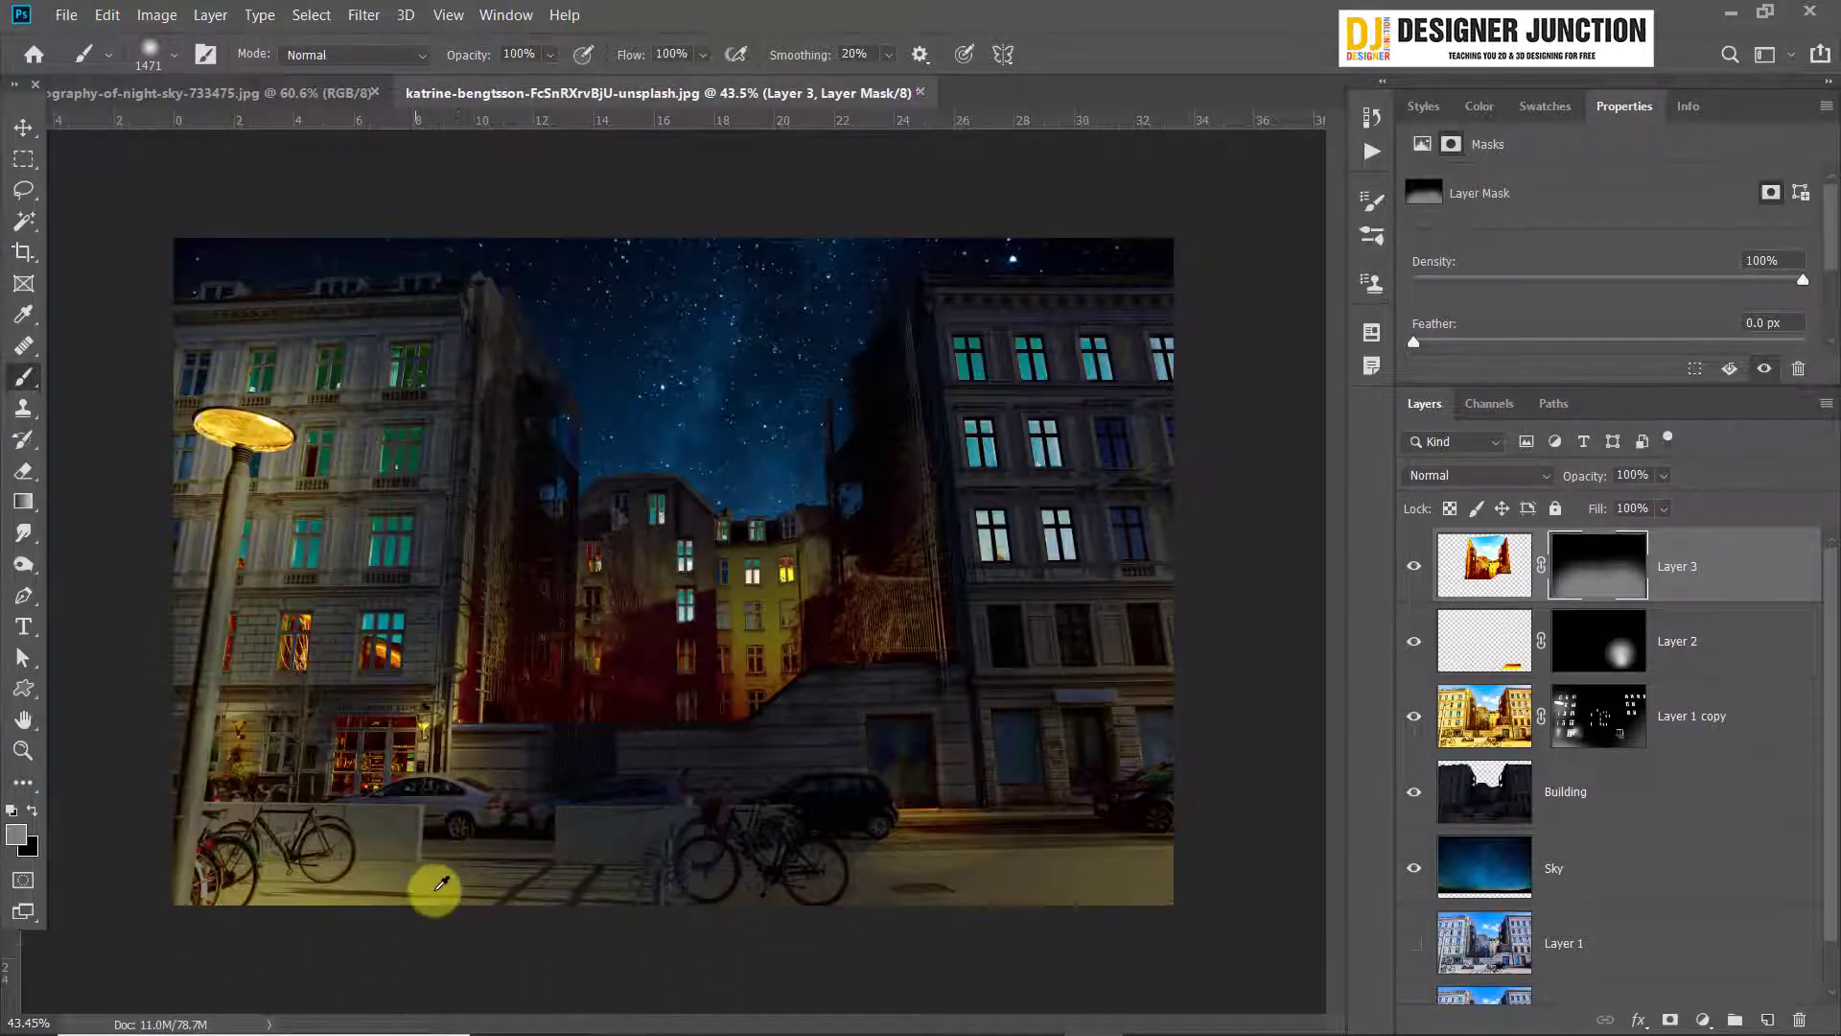
{"action": "scroll", "coordinate": [440, 882], "scroll_direction": "down", "scroll_amount": 3}
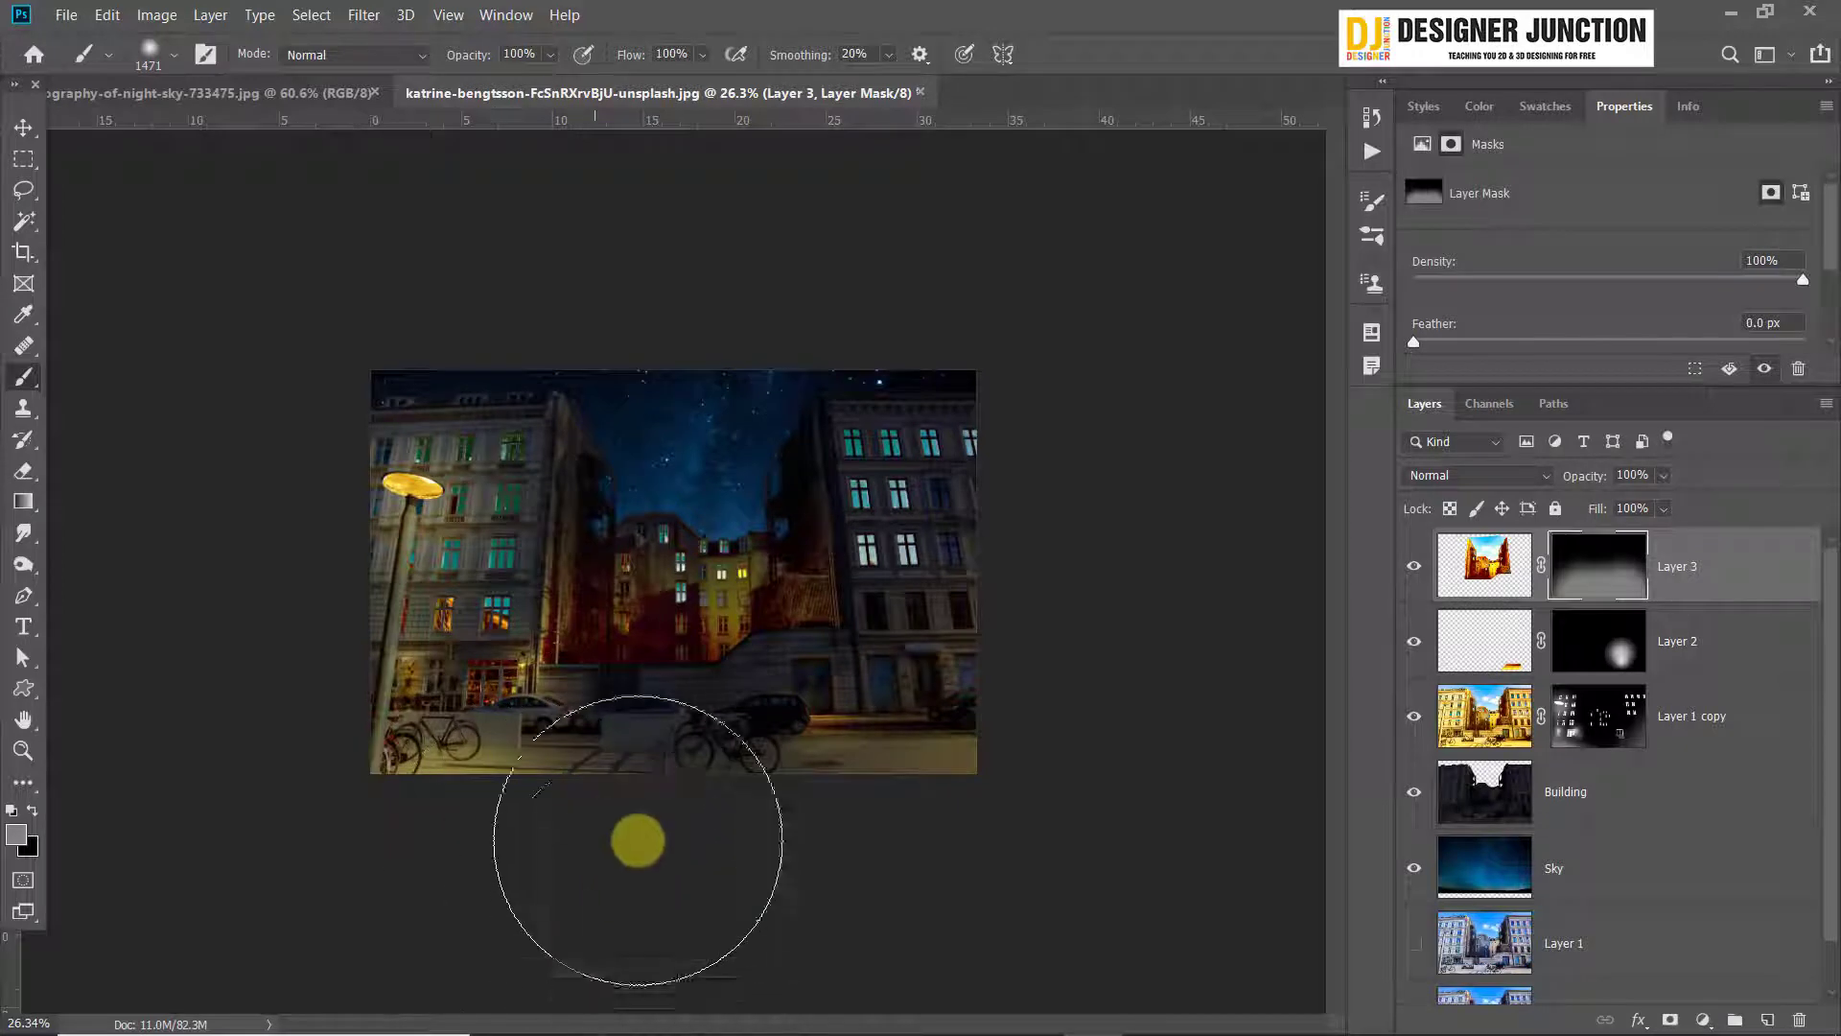
{"action": "scroll", "coordinate": [633, 863], "scroll_direction": "up", "scroll_amount": 1}
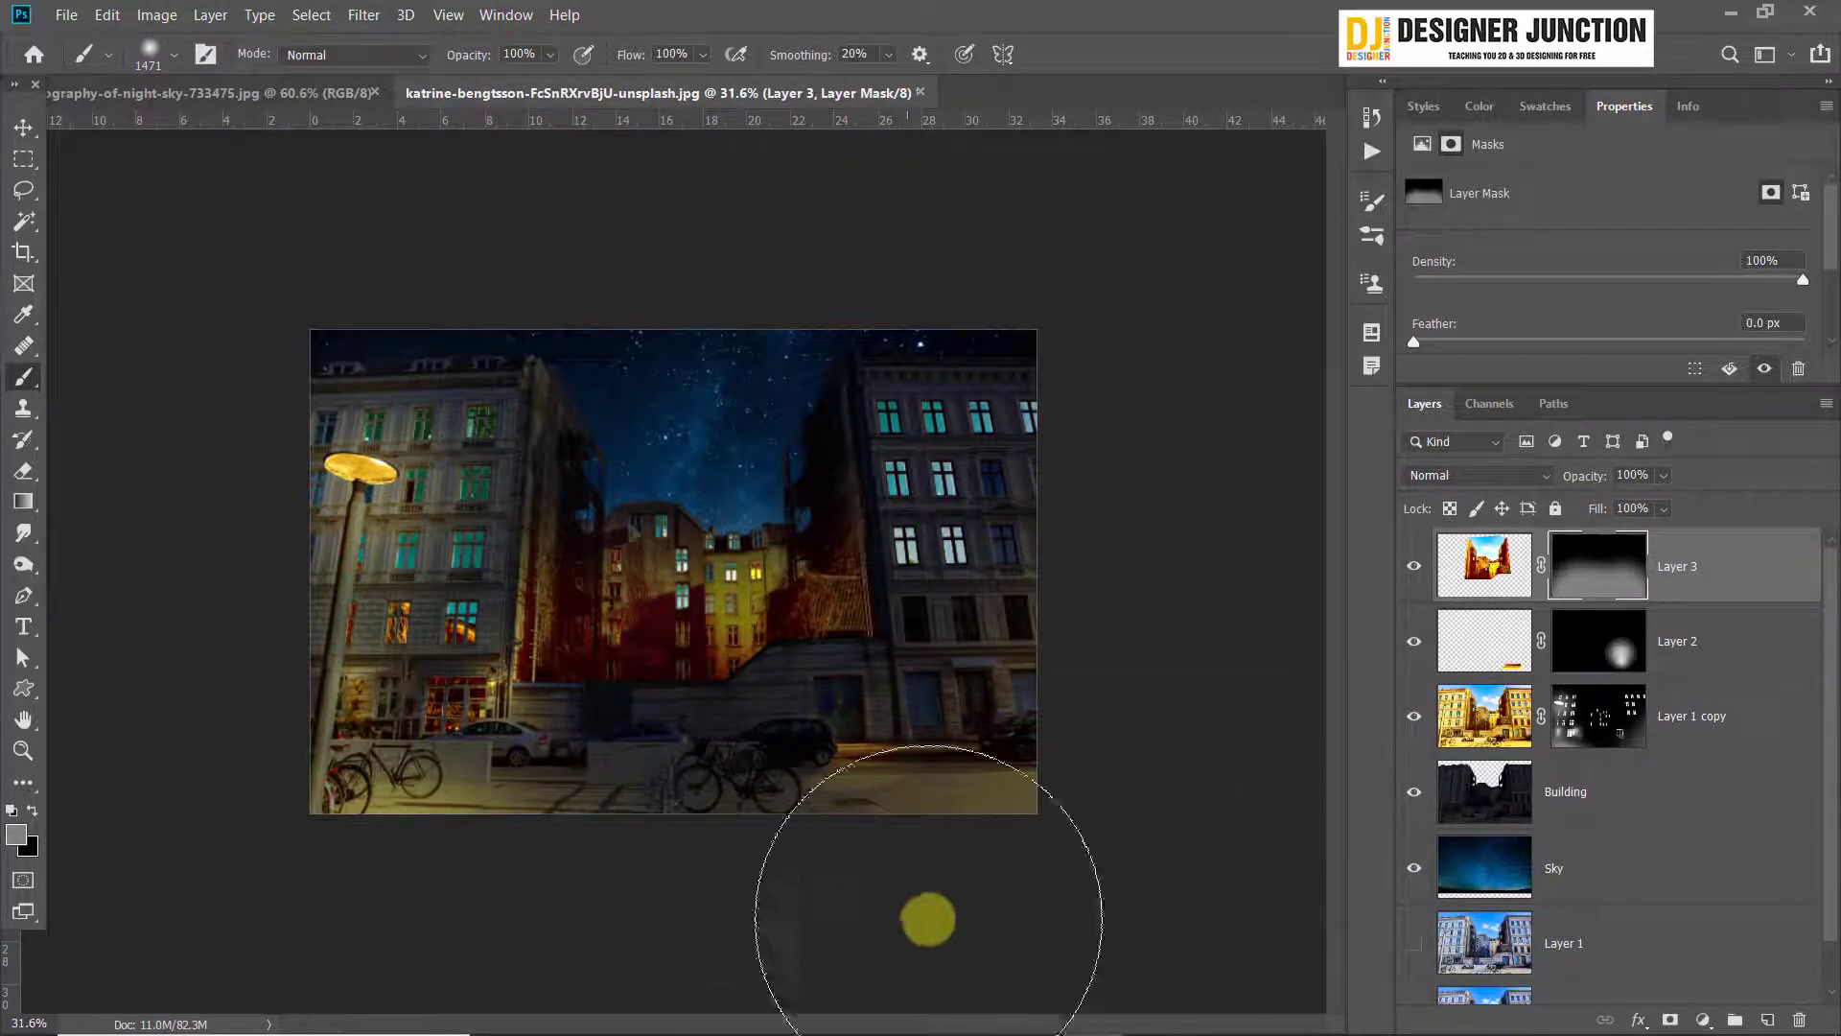
Brush more grey onto Layer 3's mask to strengthen the courtyard glow, undoing the stroke across the left-hand building and sky
{"action": "left_click_drag", "start_coordinate": [370, 473], "coordinate": [823, 755]}
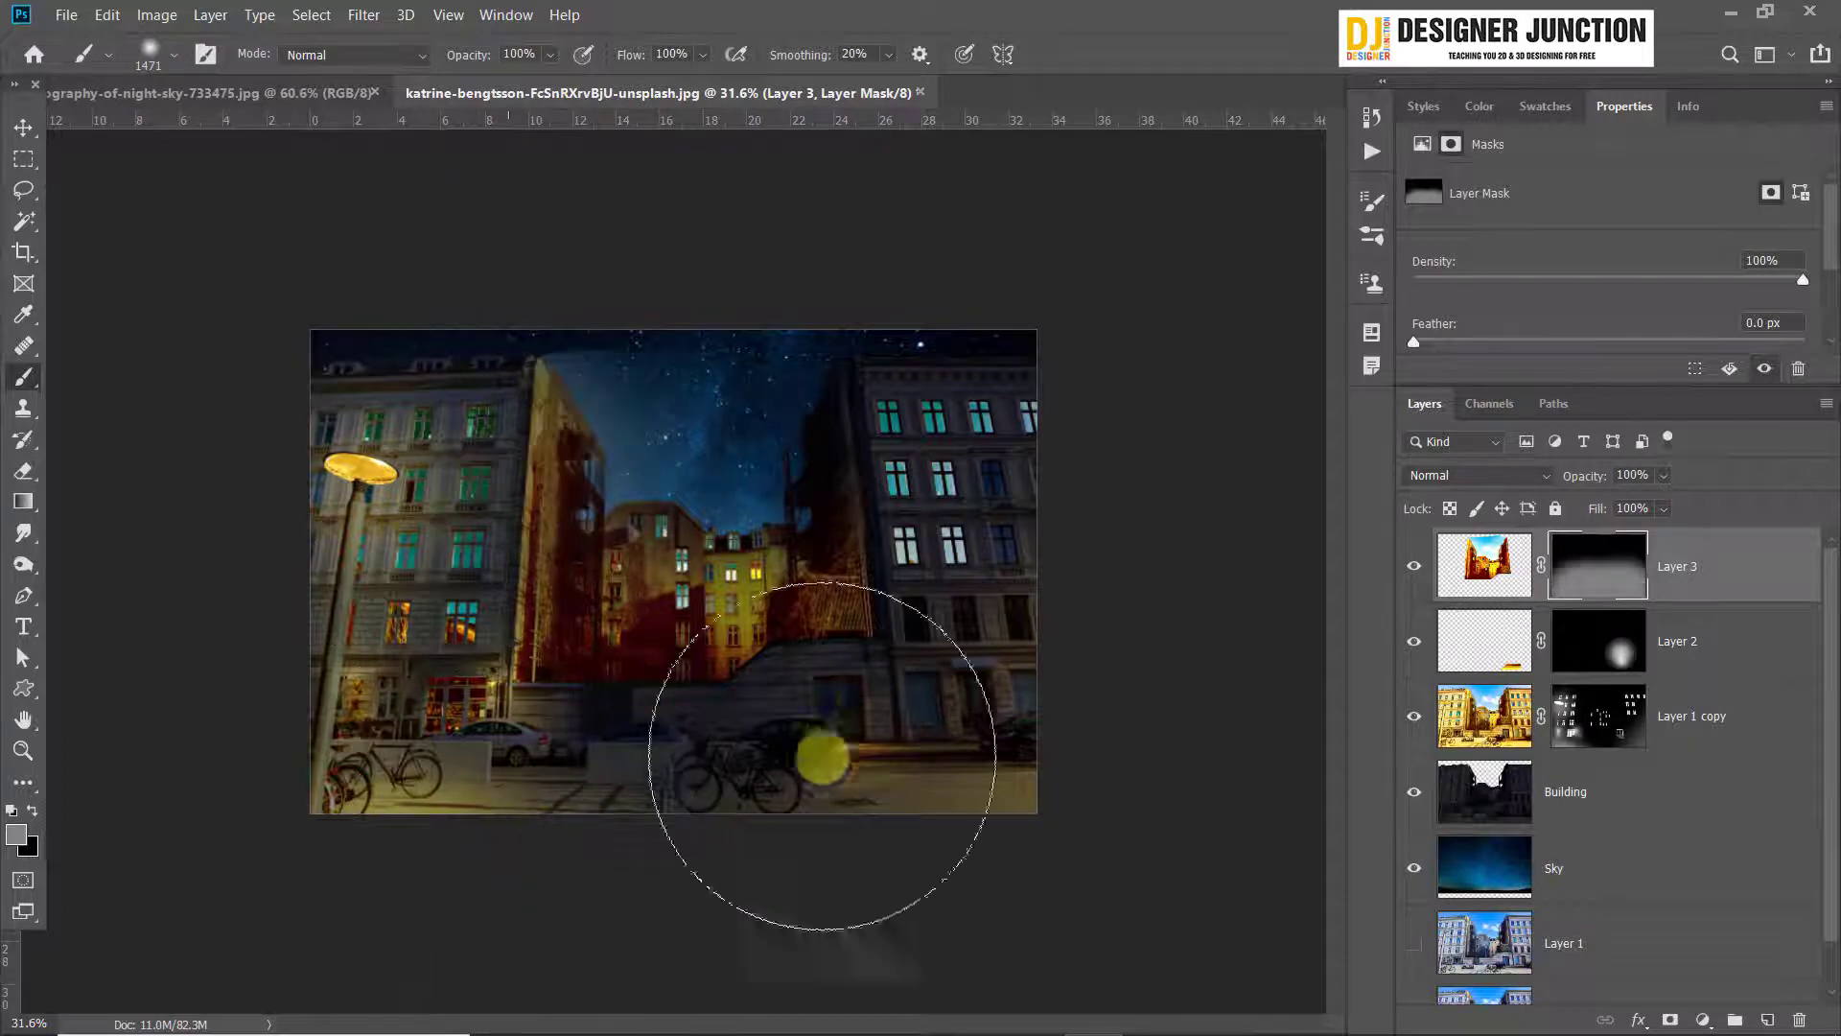
{"action": "key", "text": "ctrl+z"}
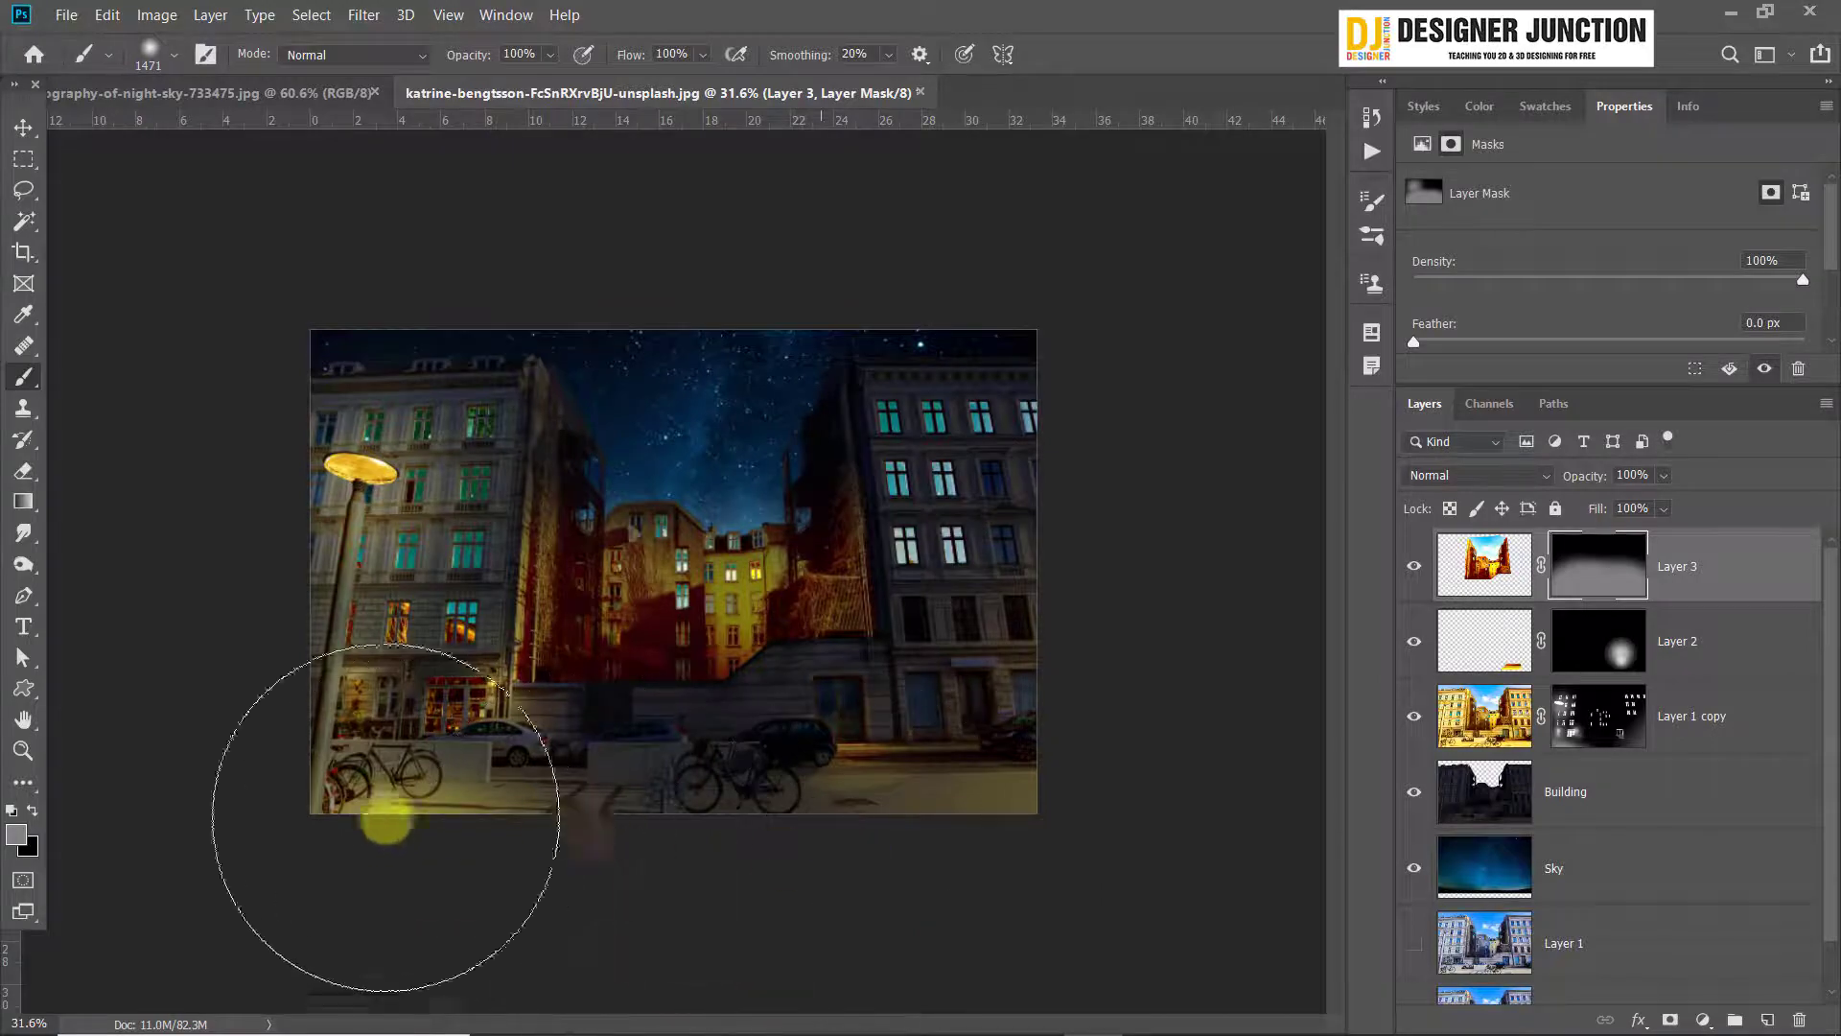
{"action": "scroll", "coordinate": [724, 700], "scroll_direction": "up", "scroll_amount": 10}
{"action": "scroll", "coordinate": [813, 767], "scroll_direction": "down", "scroll_amount": 6}
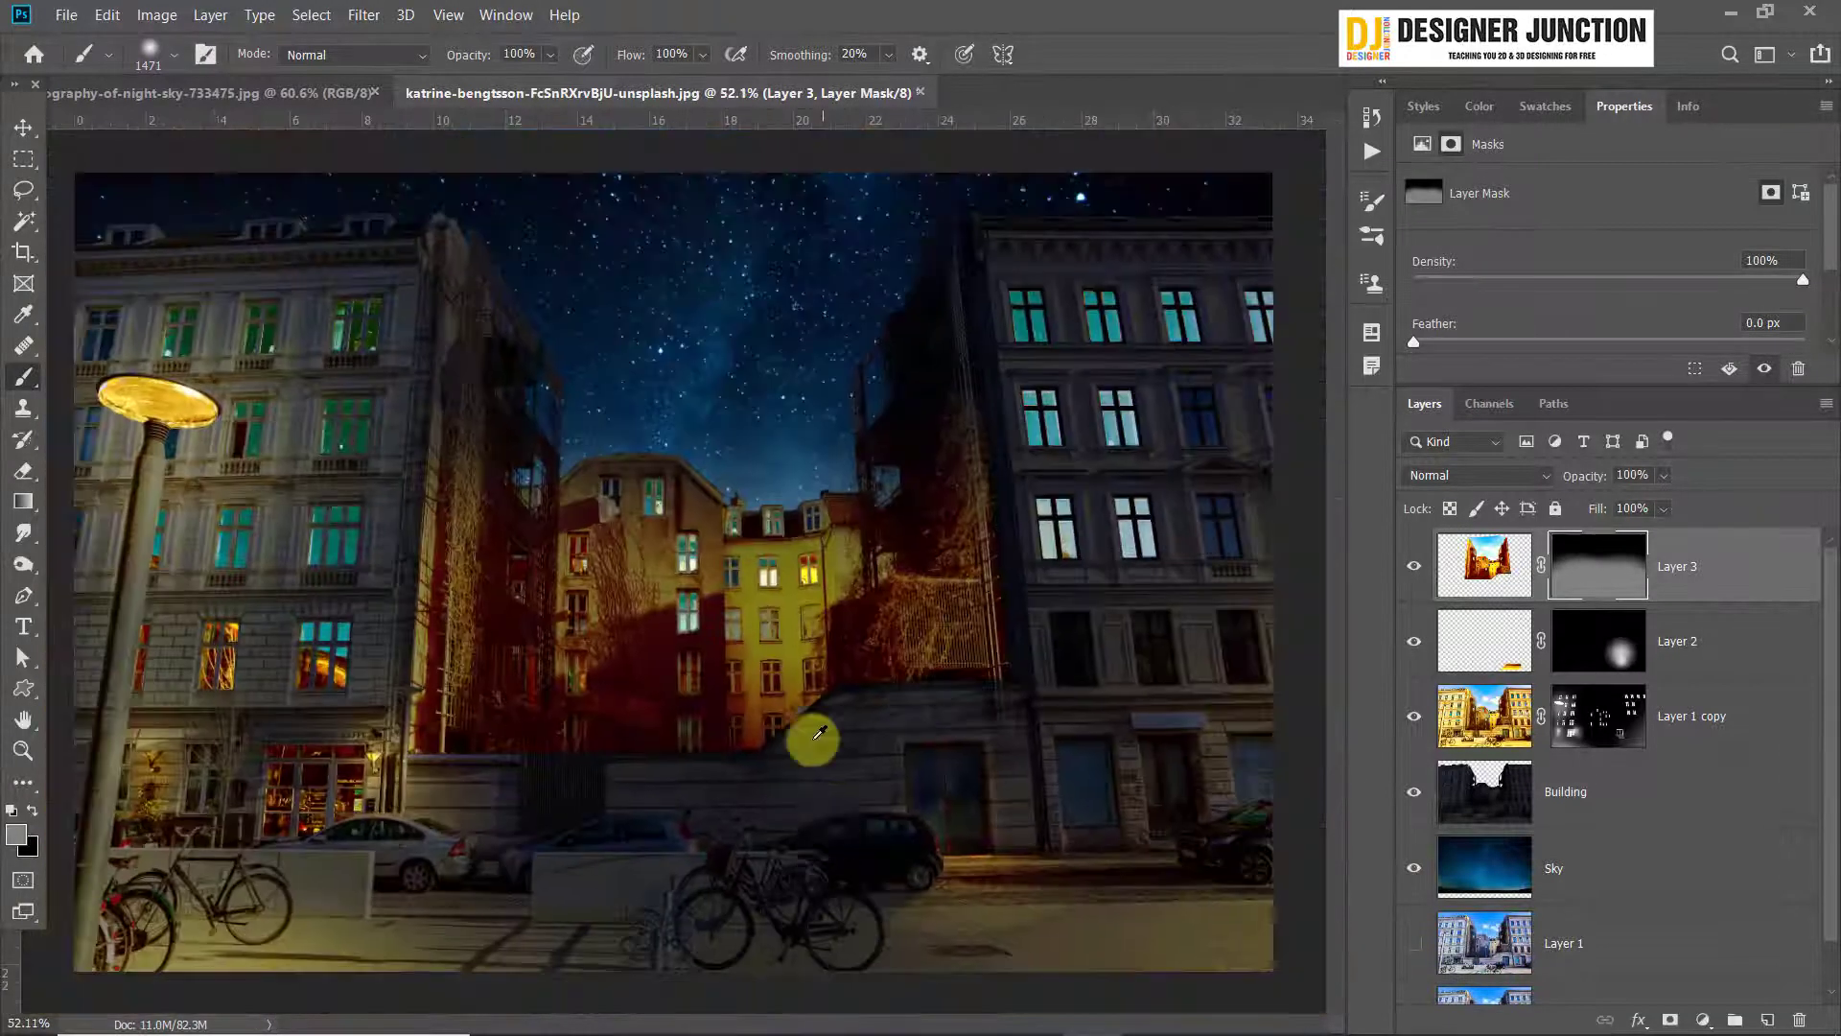
{"action": "left_click", "coordinate": [717, 291]}
{"action": "key", "text": "ctrl+alt+z"}
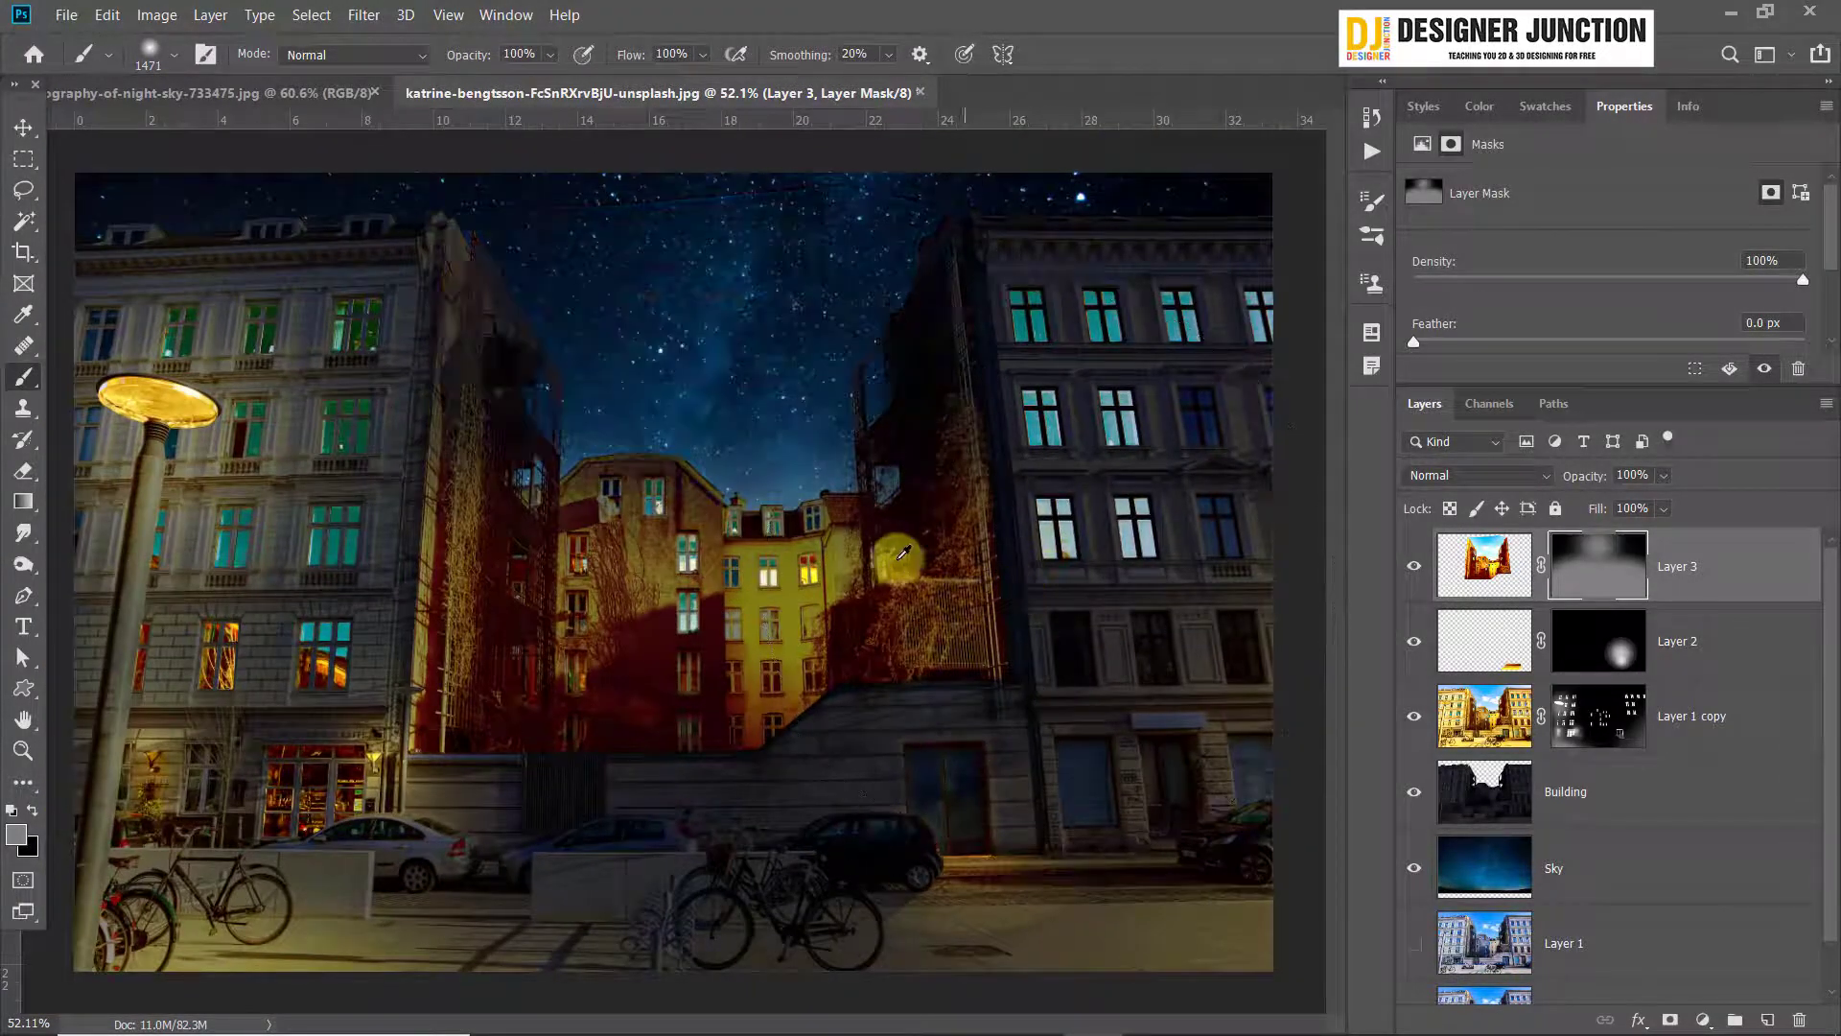
{"action": "scroll", "coordinate": [616, 568], "scroll_direction": "down", "scroll_amount": 2}
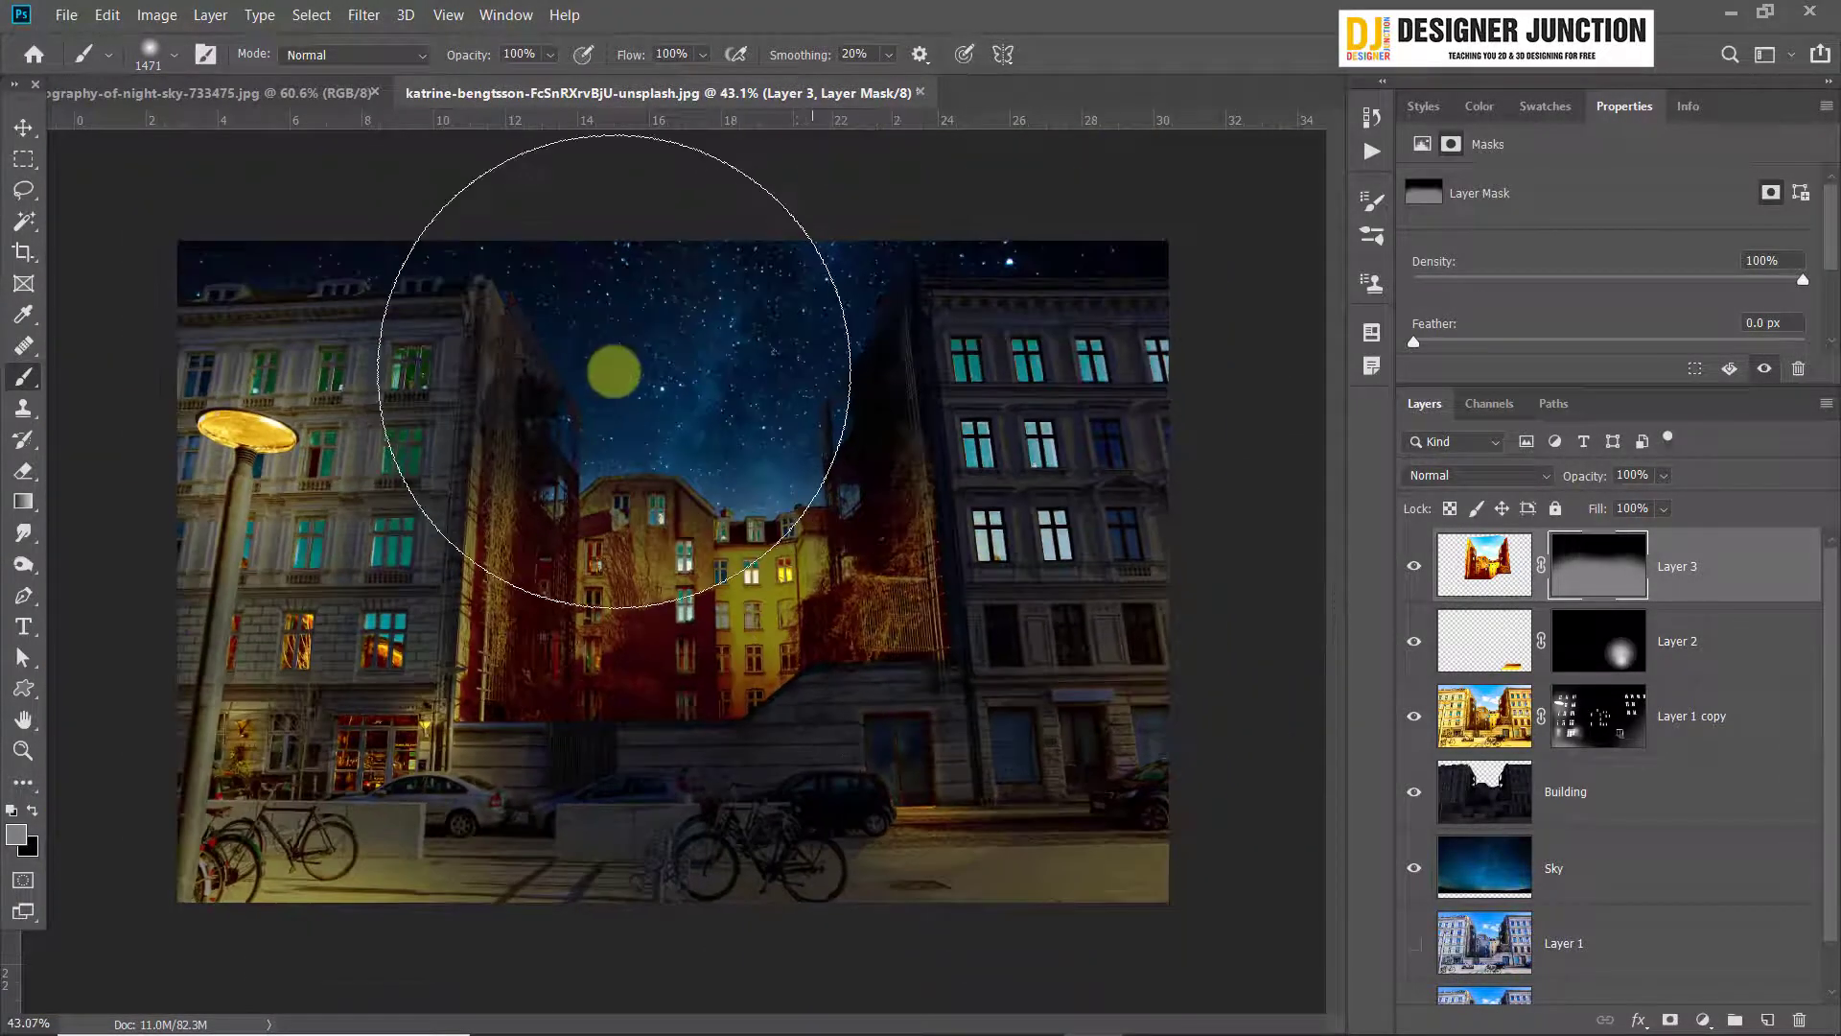
Paint black on Layer 3's mask across the sky to hide the upper part of the warm glow
{"action": "left_click", "coordinate": [32, 814]}
{"action": "left_click", "coordinate": [721, 343]}
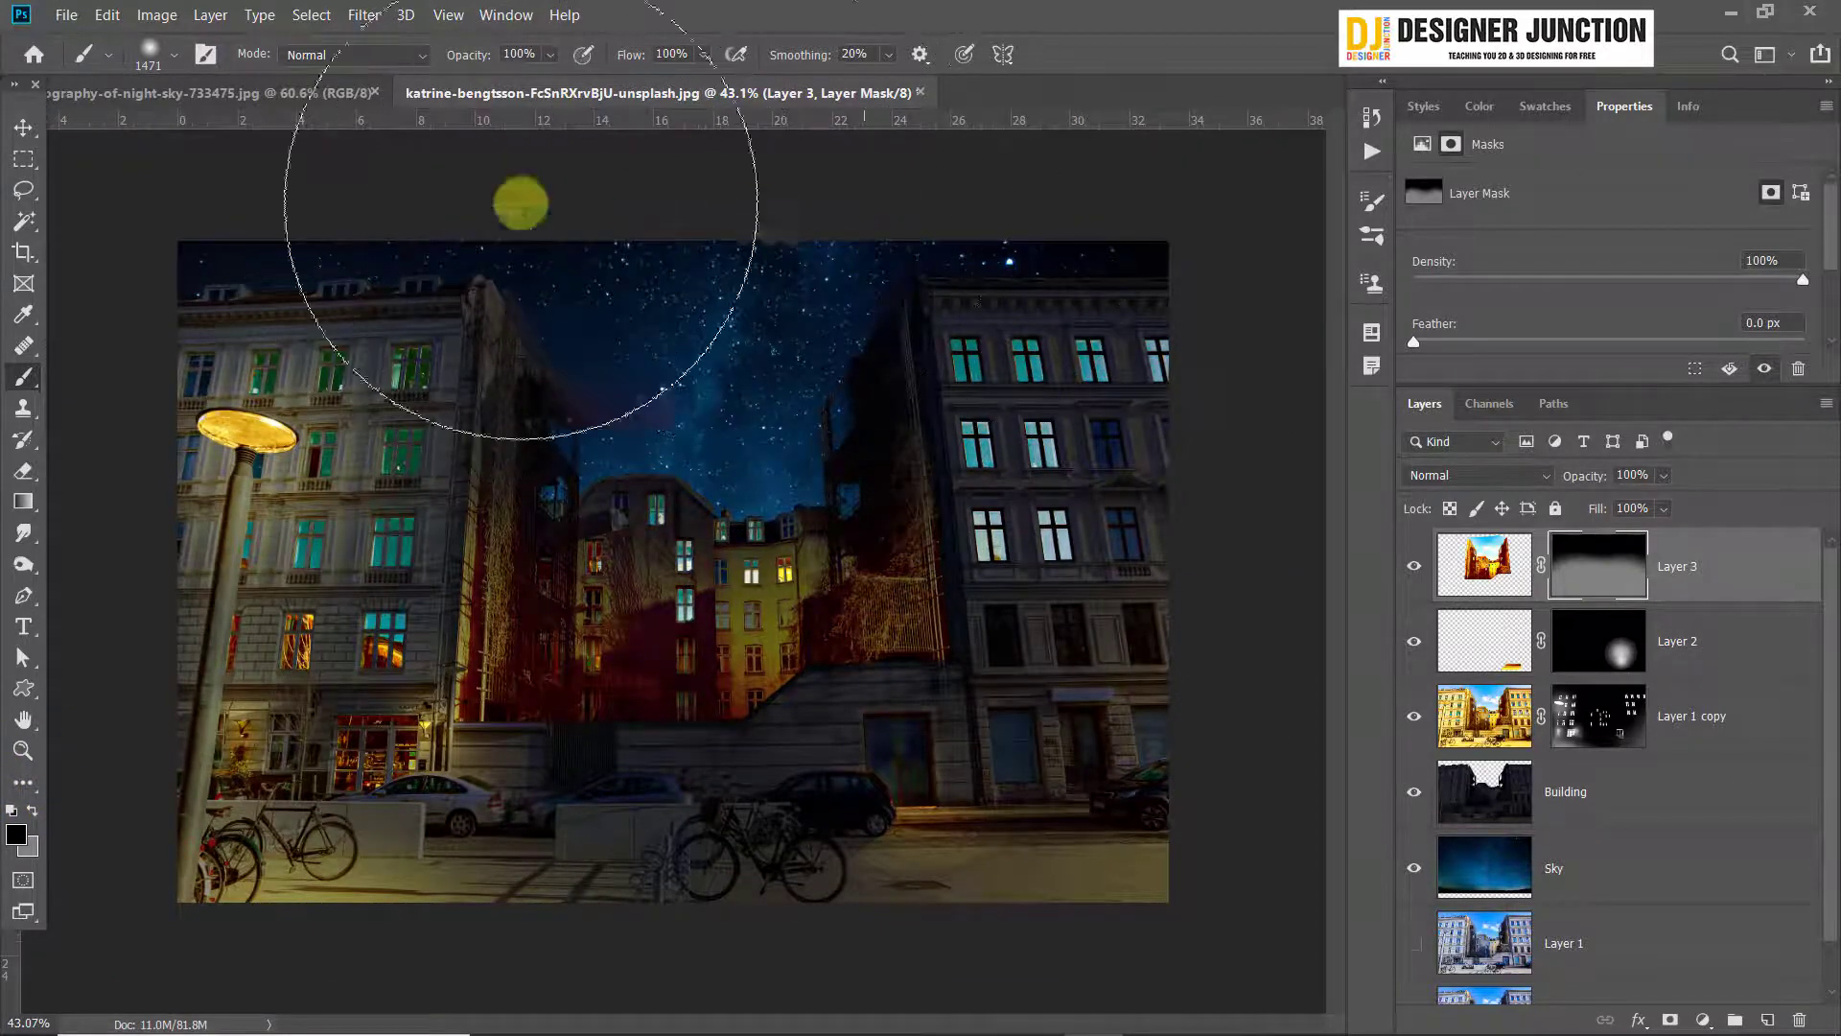
Paint white on Layer 3's mask along and below the picture's lower edge to brighten the courtyard glow, undoing the last stroke
{"action": "left_click", "coordinate": [29, 846]}
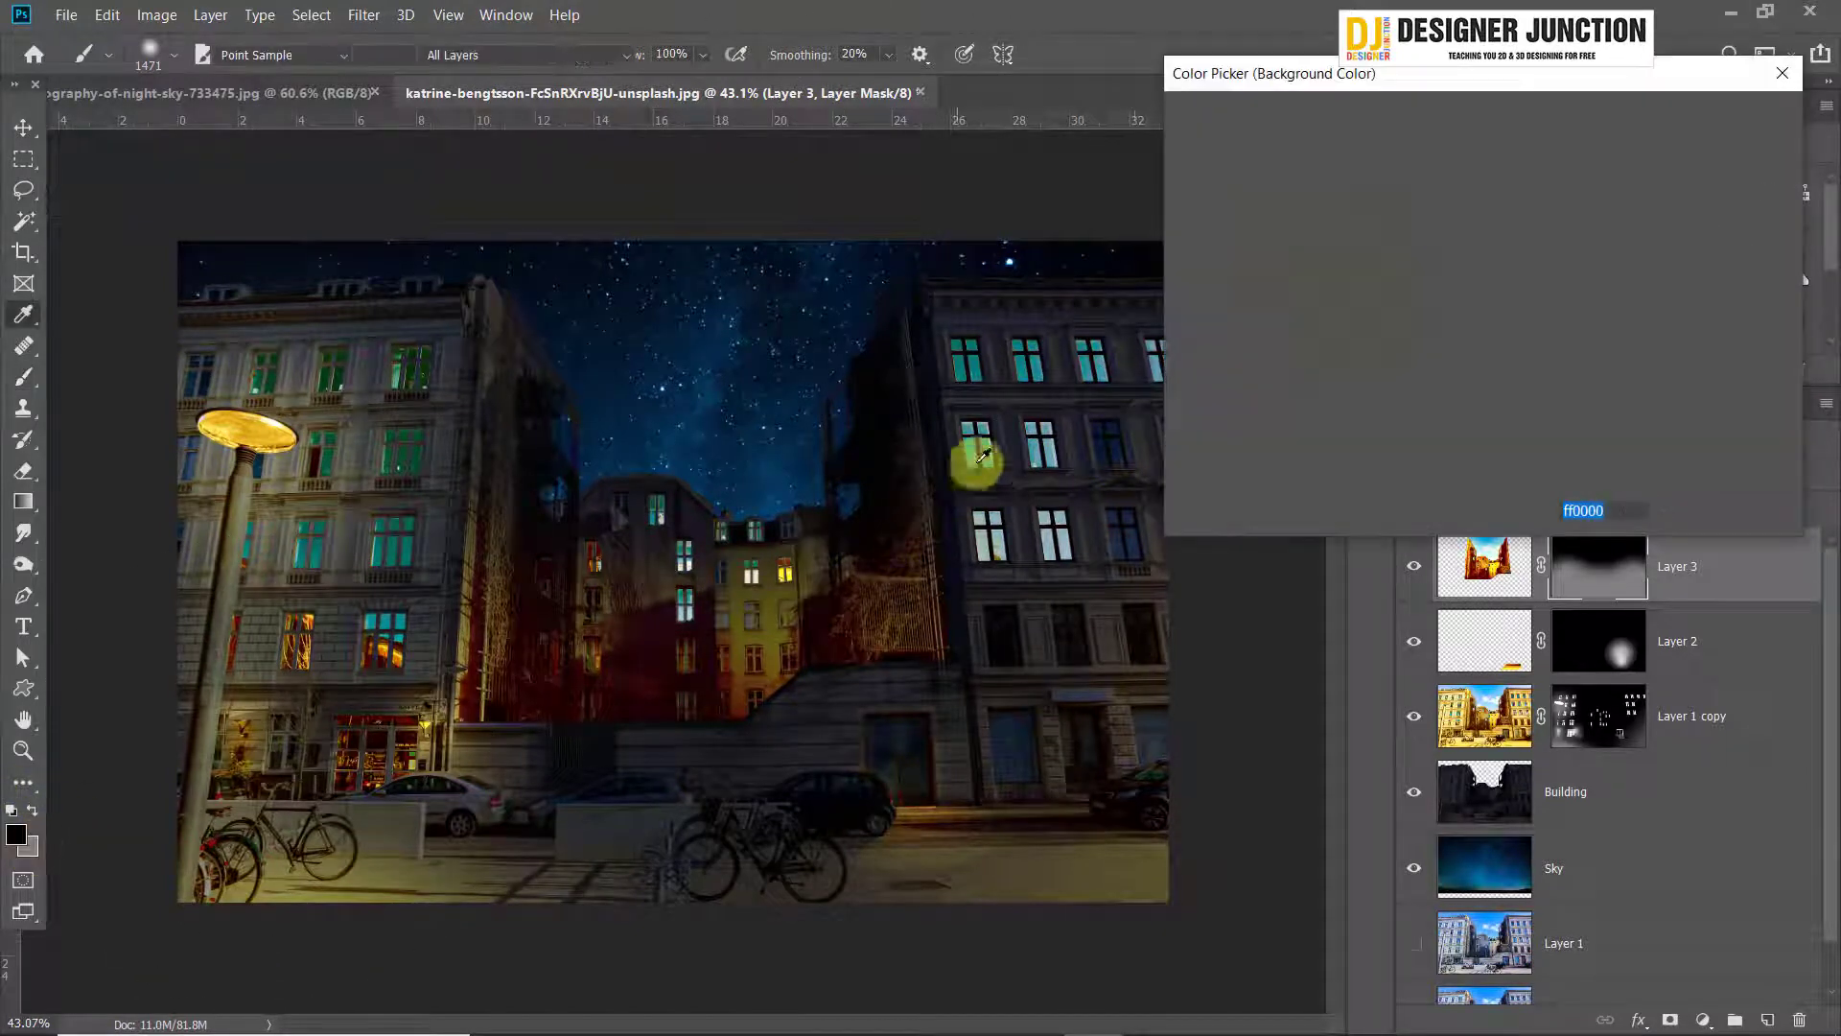
{"action": "left_click", "coordinate": [1180, 433]}
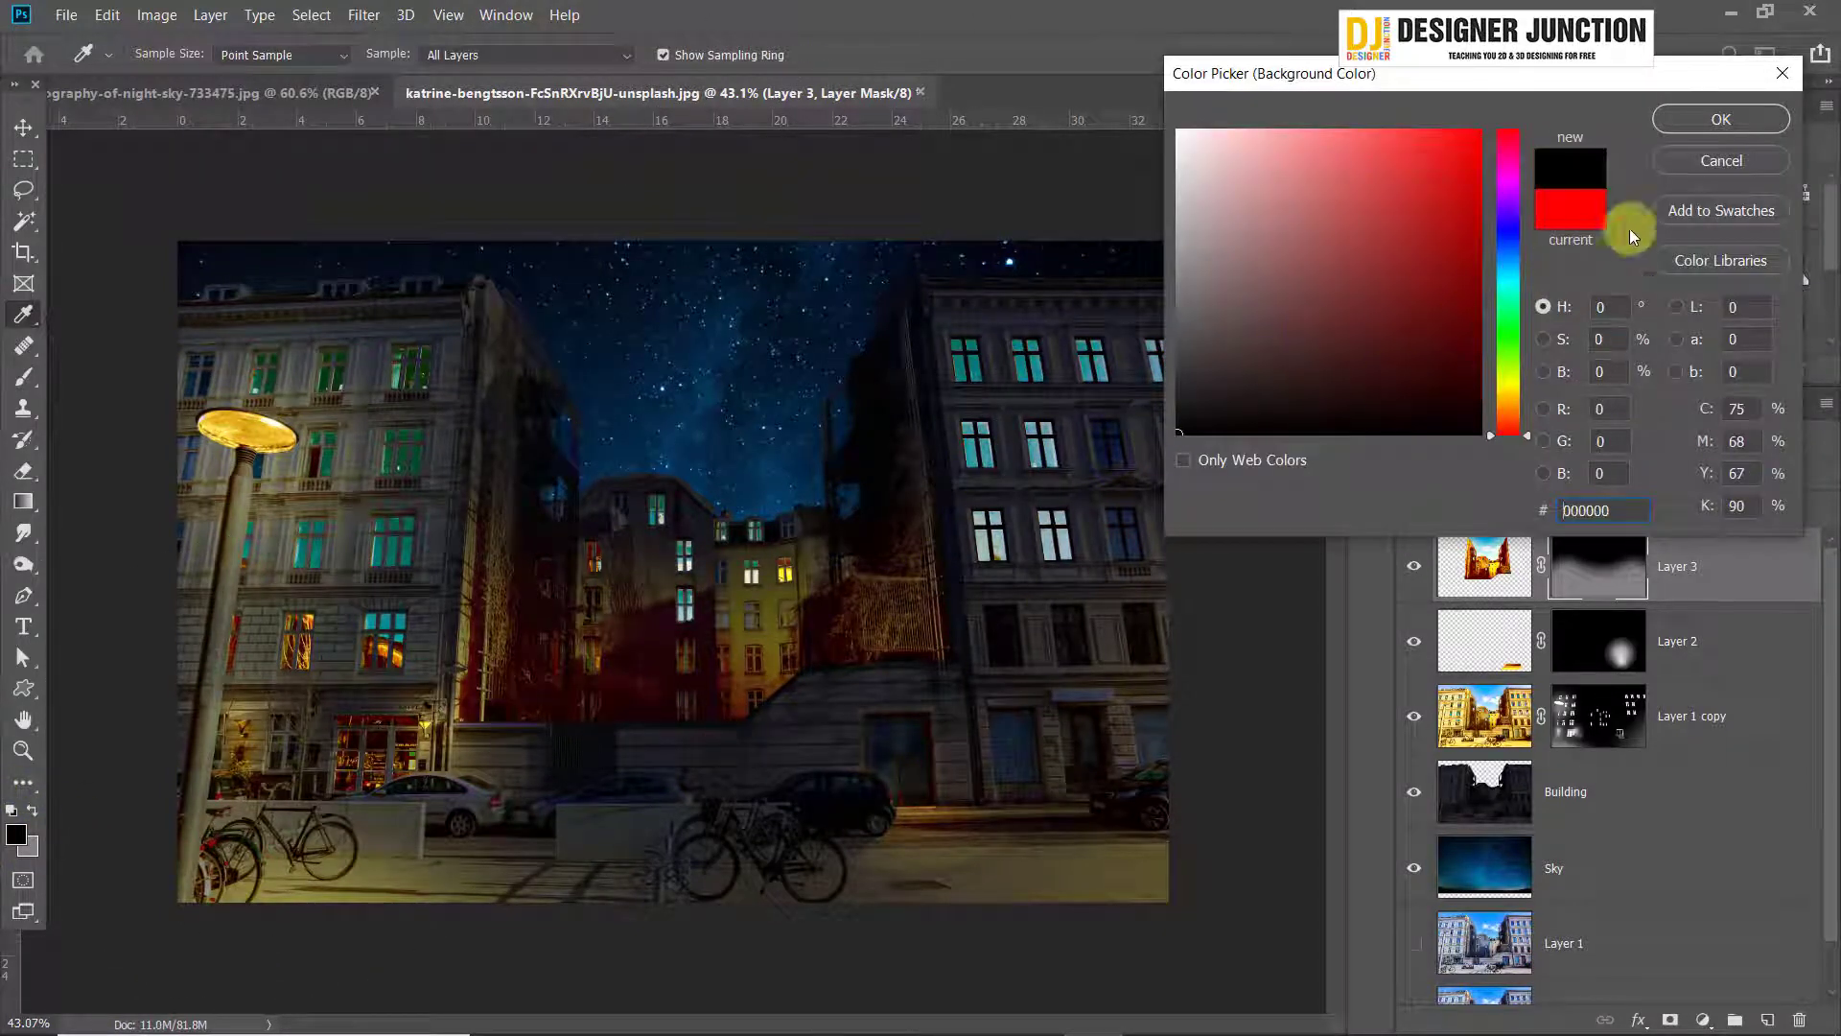
{"action": "left_click_drag", "start_coordinate": [1459, 242], "coordinate": [844, 2]}
{"action": "left_click", "coordinate": [1721, 121]}
{"action": "key", "text": "b"}
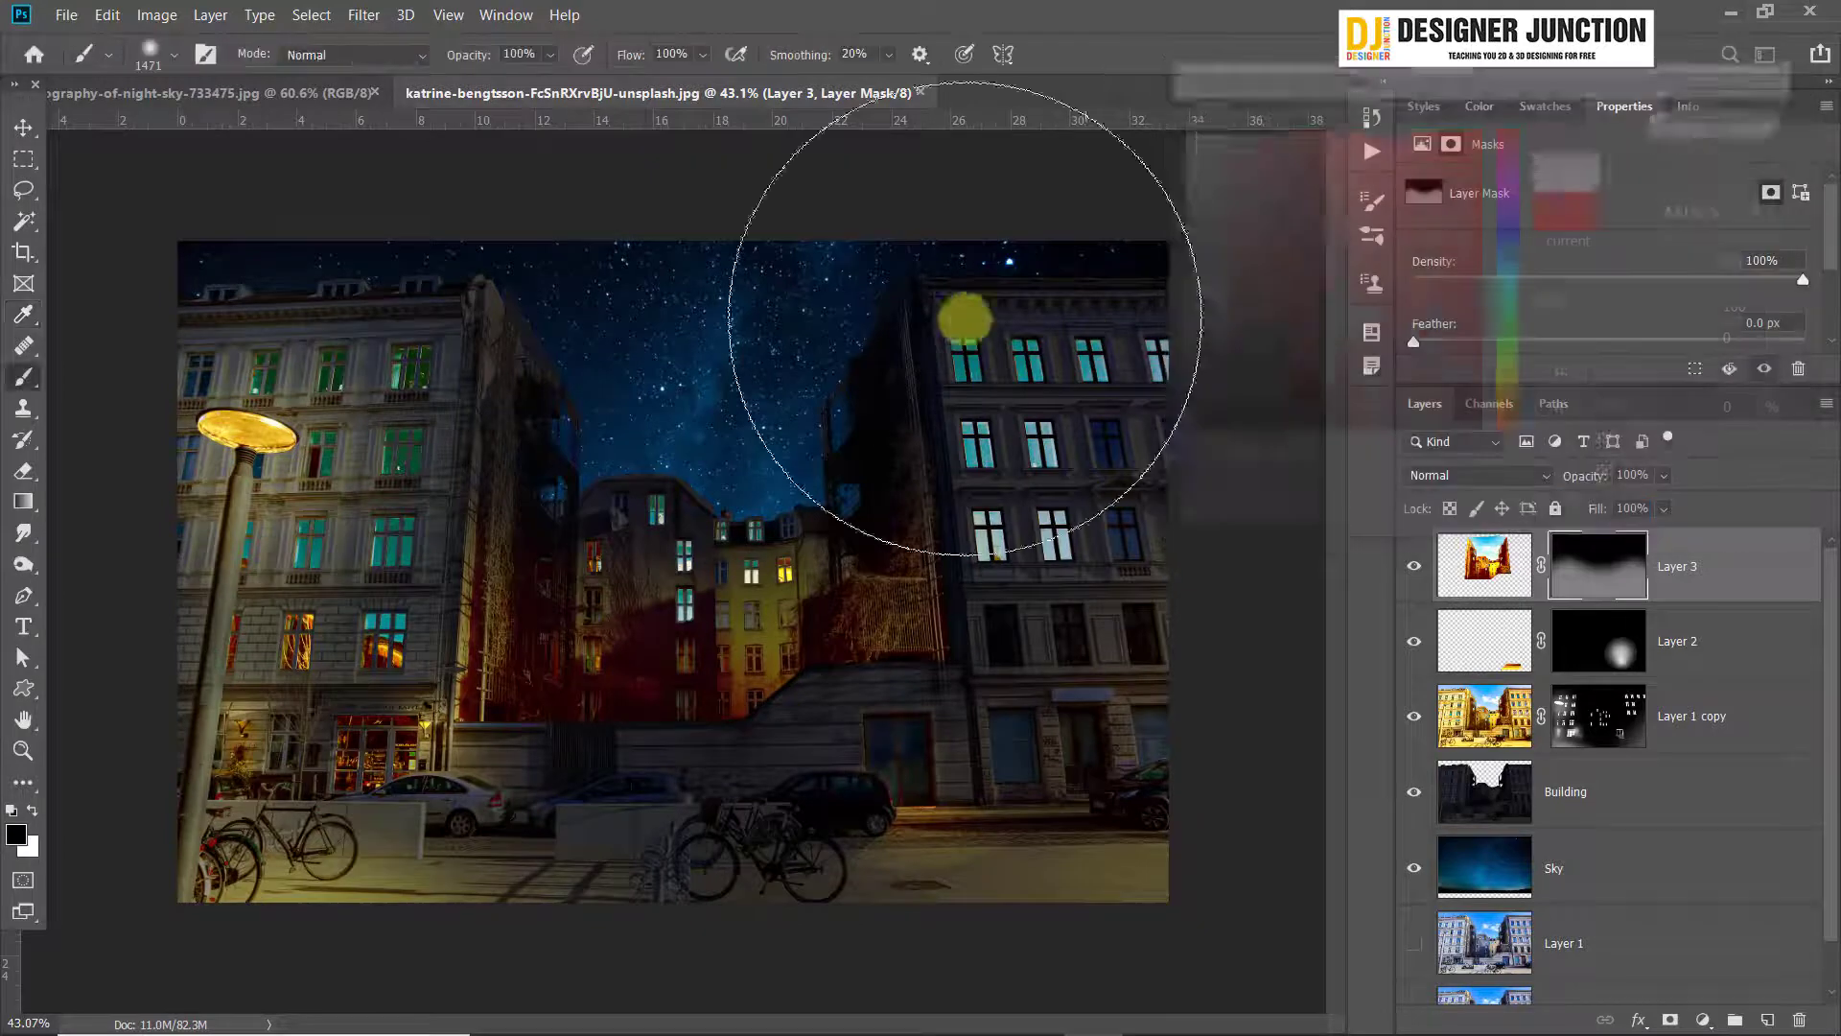
{"action": "left_click", "coordinate": [30, 815]}
{"action": "mouse_move", "coordinate": [806, 738]}
{"action": "left_mouse_down"}
{"action": "mouse_move", "coordinate": [850, 873]}
{"action": "mouse_move", "coordinate": [808, 941]}
{"action": "mouse_move", "coordinate": [383, 952]}
{"action": "left_mouse_up"}
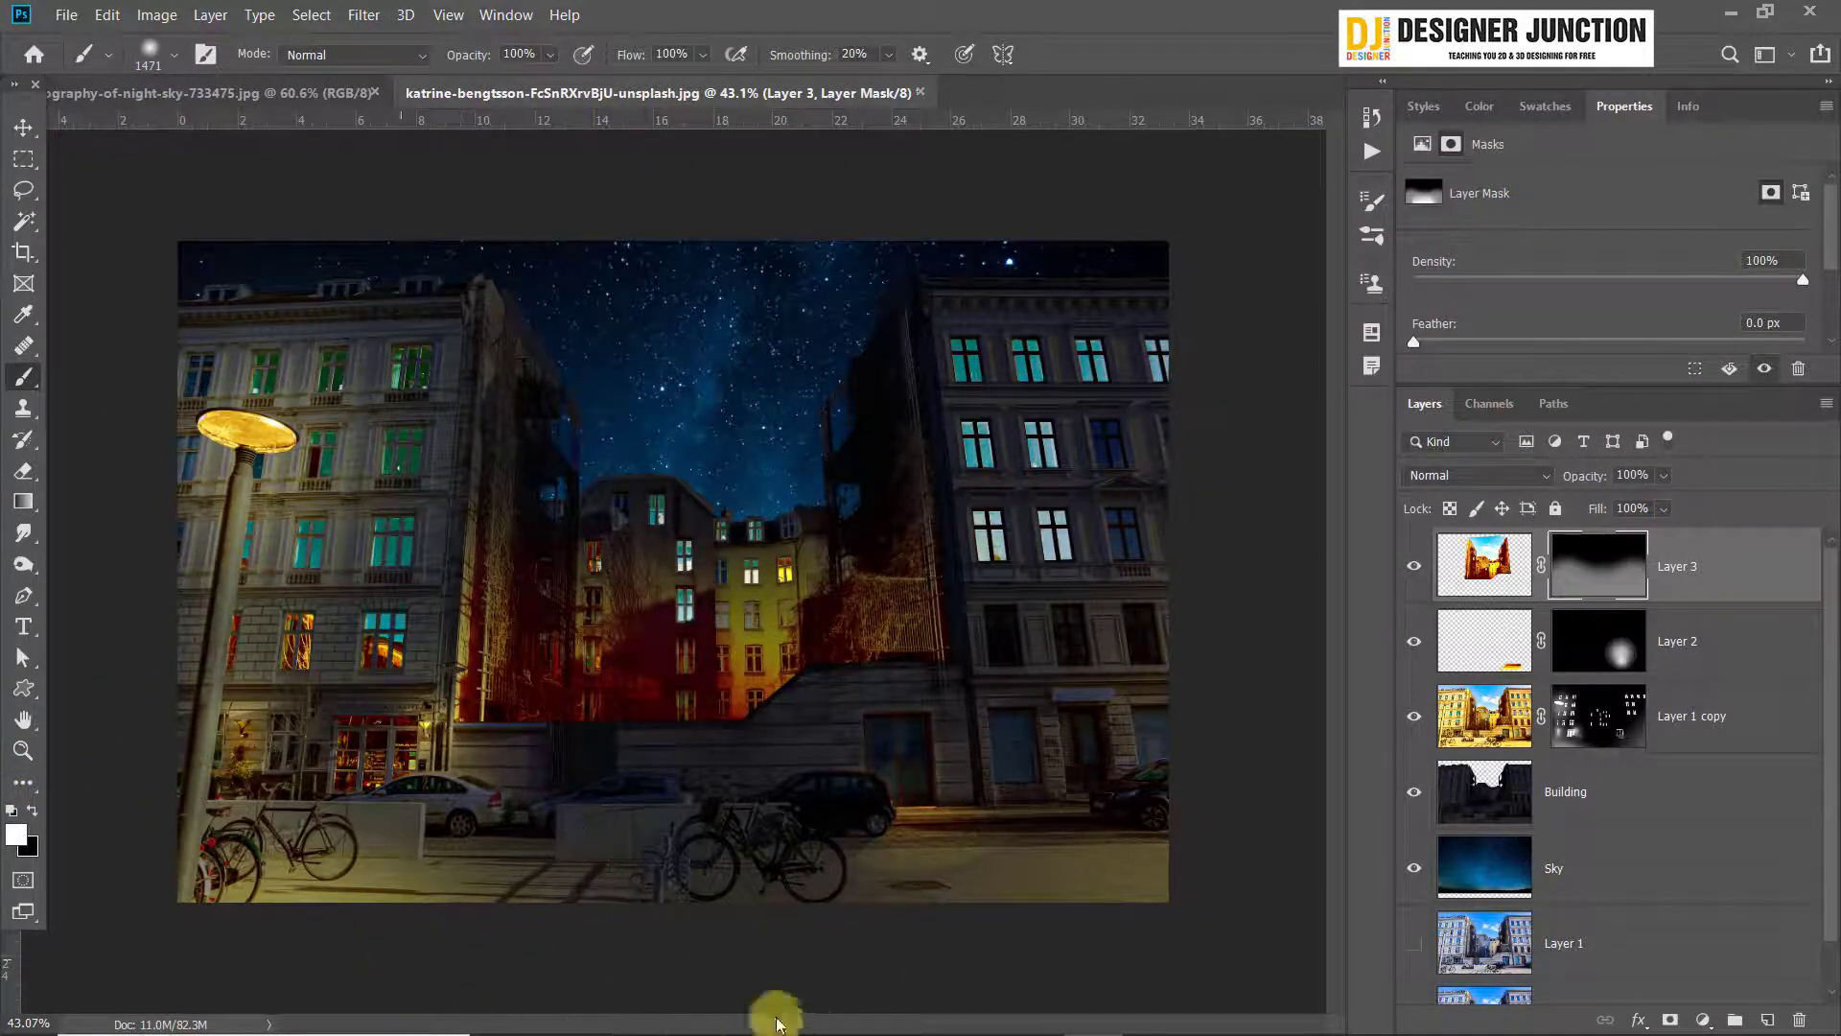
{"action": "scroll", "coordinate": [968, 857], "scroll_direction": "down", "scroll_amount": 2}
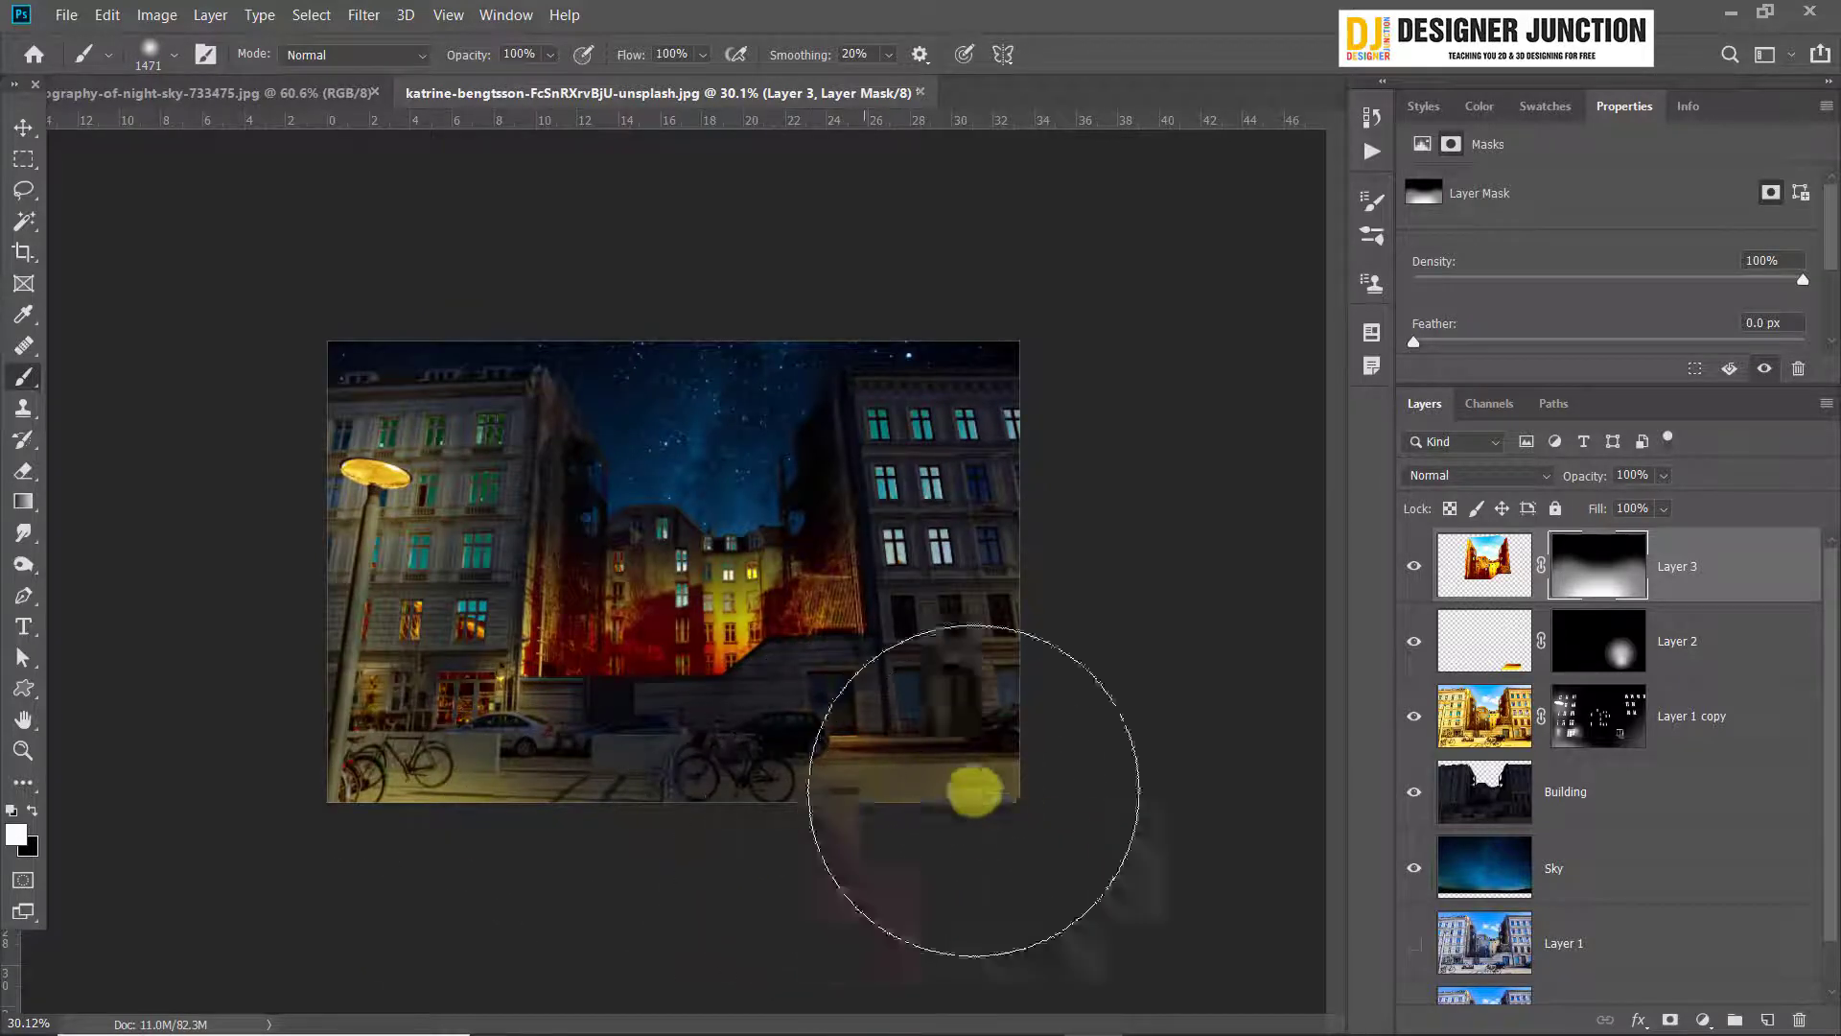
{"action": "scroll", "coordinate": [980, 849], "scroll_direction": "up", "scroll_amount": 2}
{"action": "key", "text": "ctrl+z"}
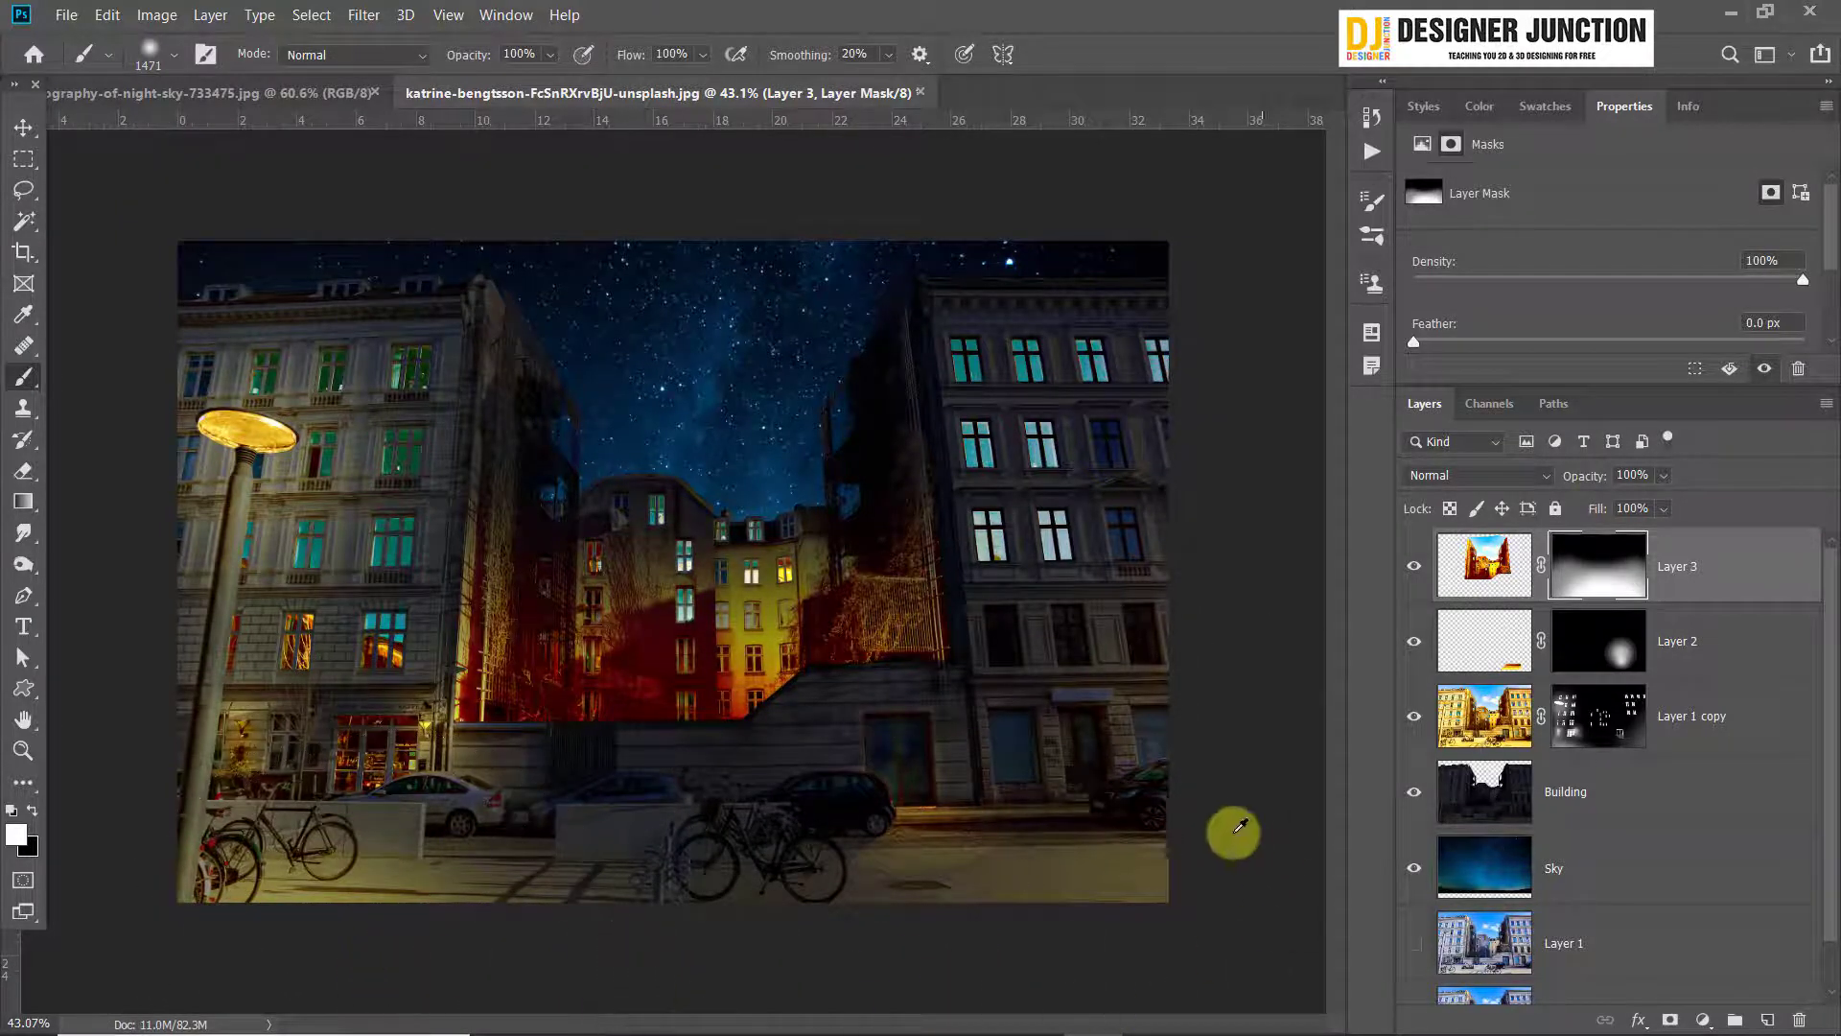
{"action": "scroll", "coordinate": [674, 572], "scroll_direction": "down", "scroll_amount": 3}
{"action": "left_click", "coordinate": [9, 128]}
{"action": "scroll", "coordinate": [673, 571], "scroll_direction": "up", "scroll_amount": 3}
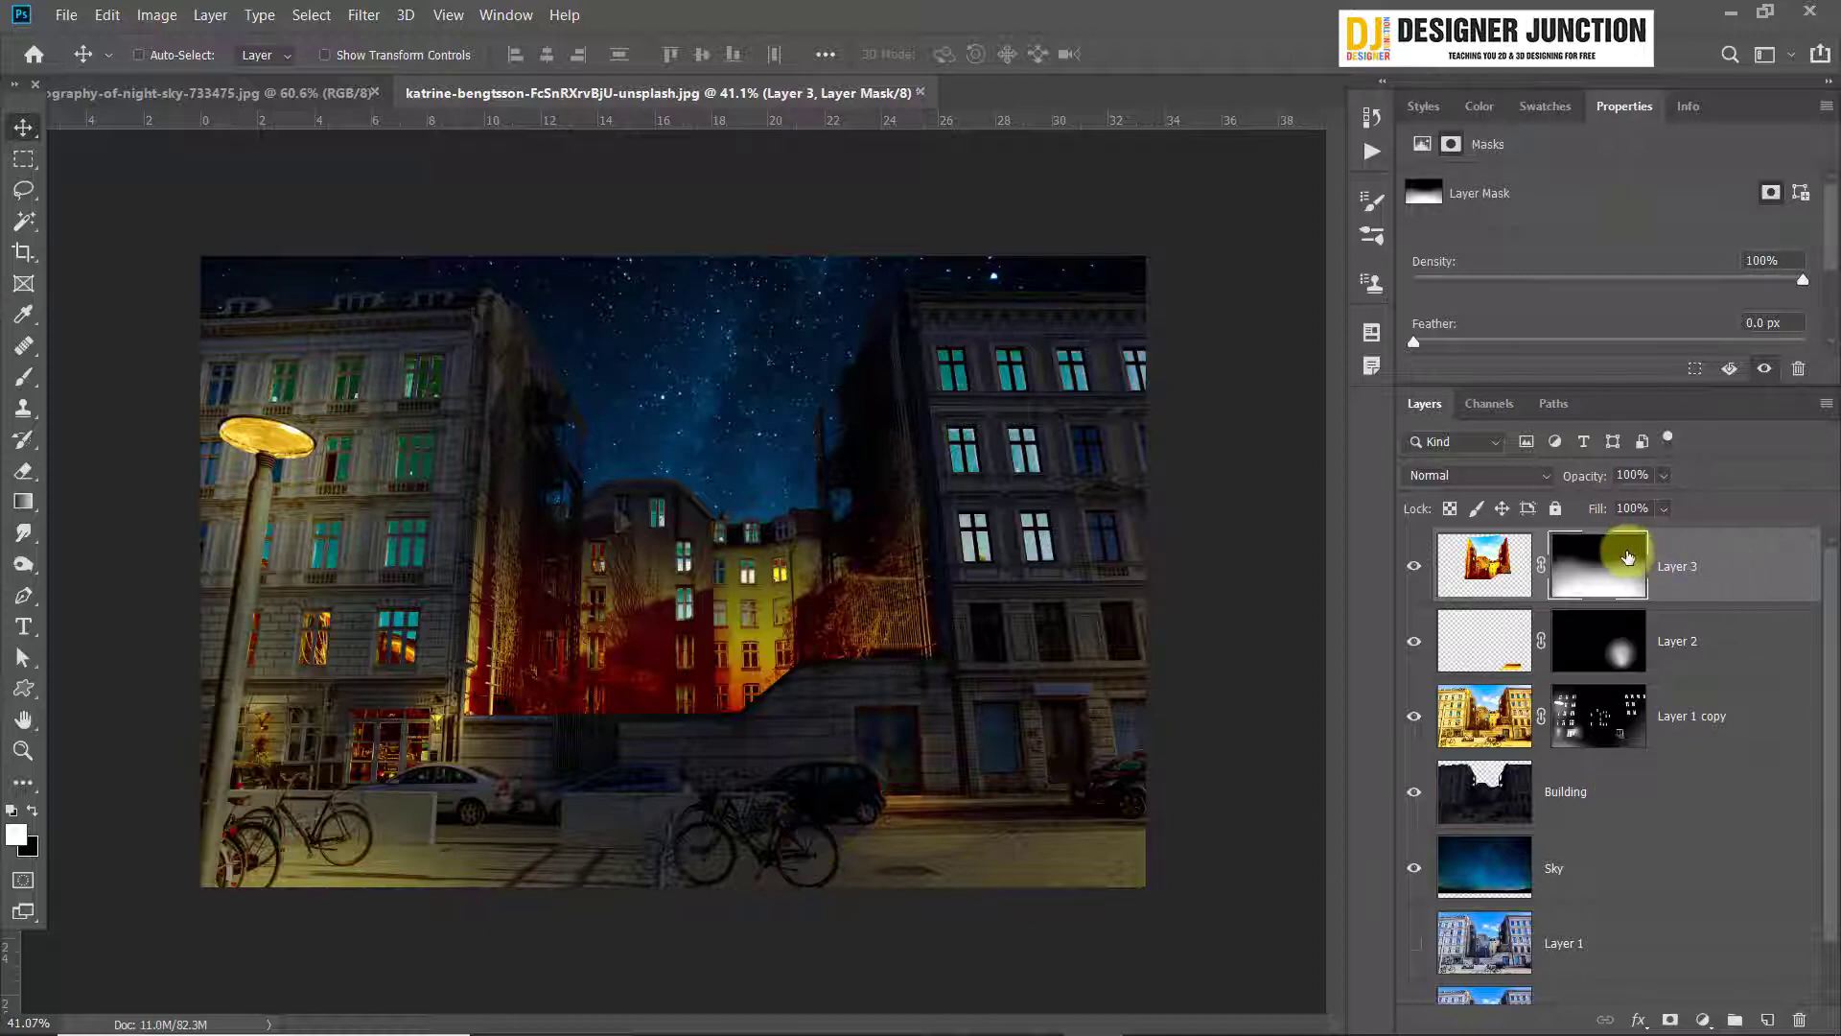
Set Layer 3's opacity to 85% and compare the picture with the layer hidden and shown
{"action": "left_click_drag", "start_coordinate": [1549, 488], "coordinate": [1591, 501]}
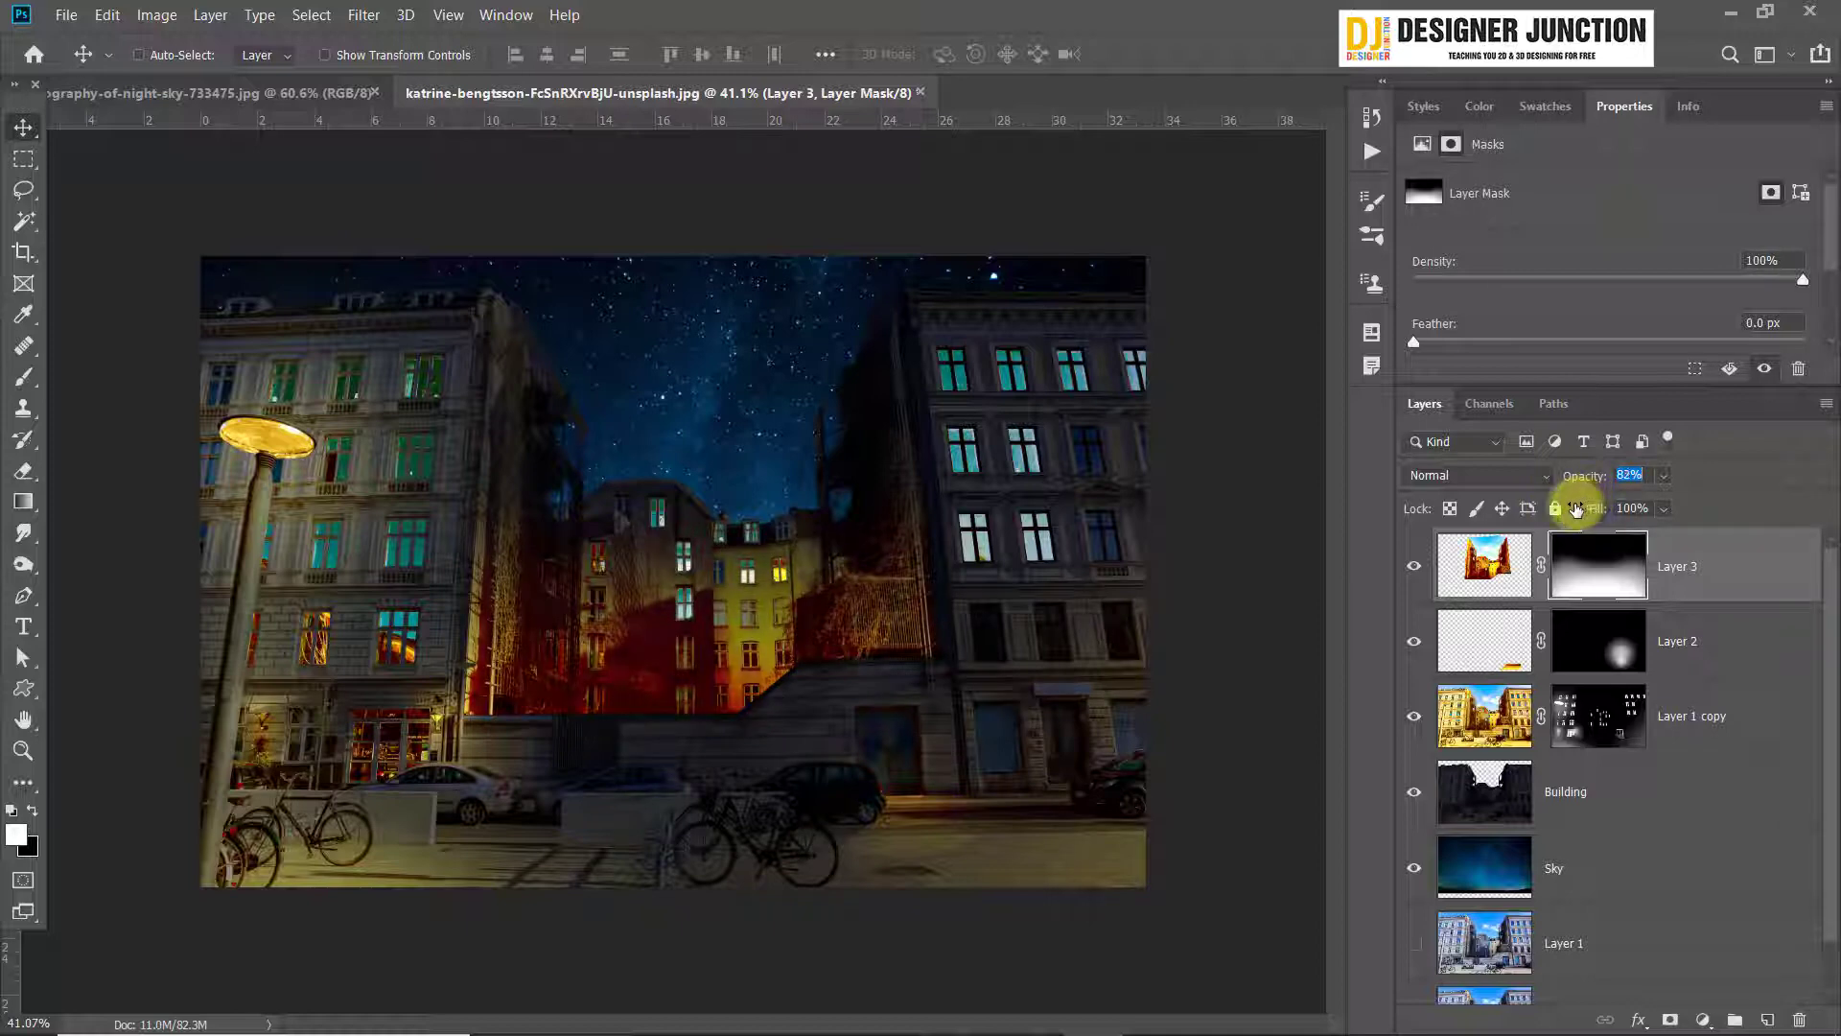
{"action": "left_click_drag", "start_coordinate": [1576, 509], "coordinate": [1646, 491]}
{"action": "left_click", "coordinate": [1643, 476]}
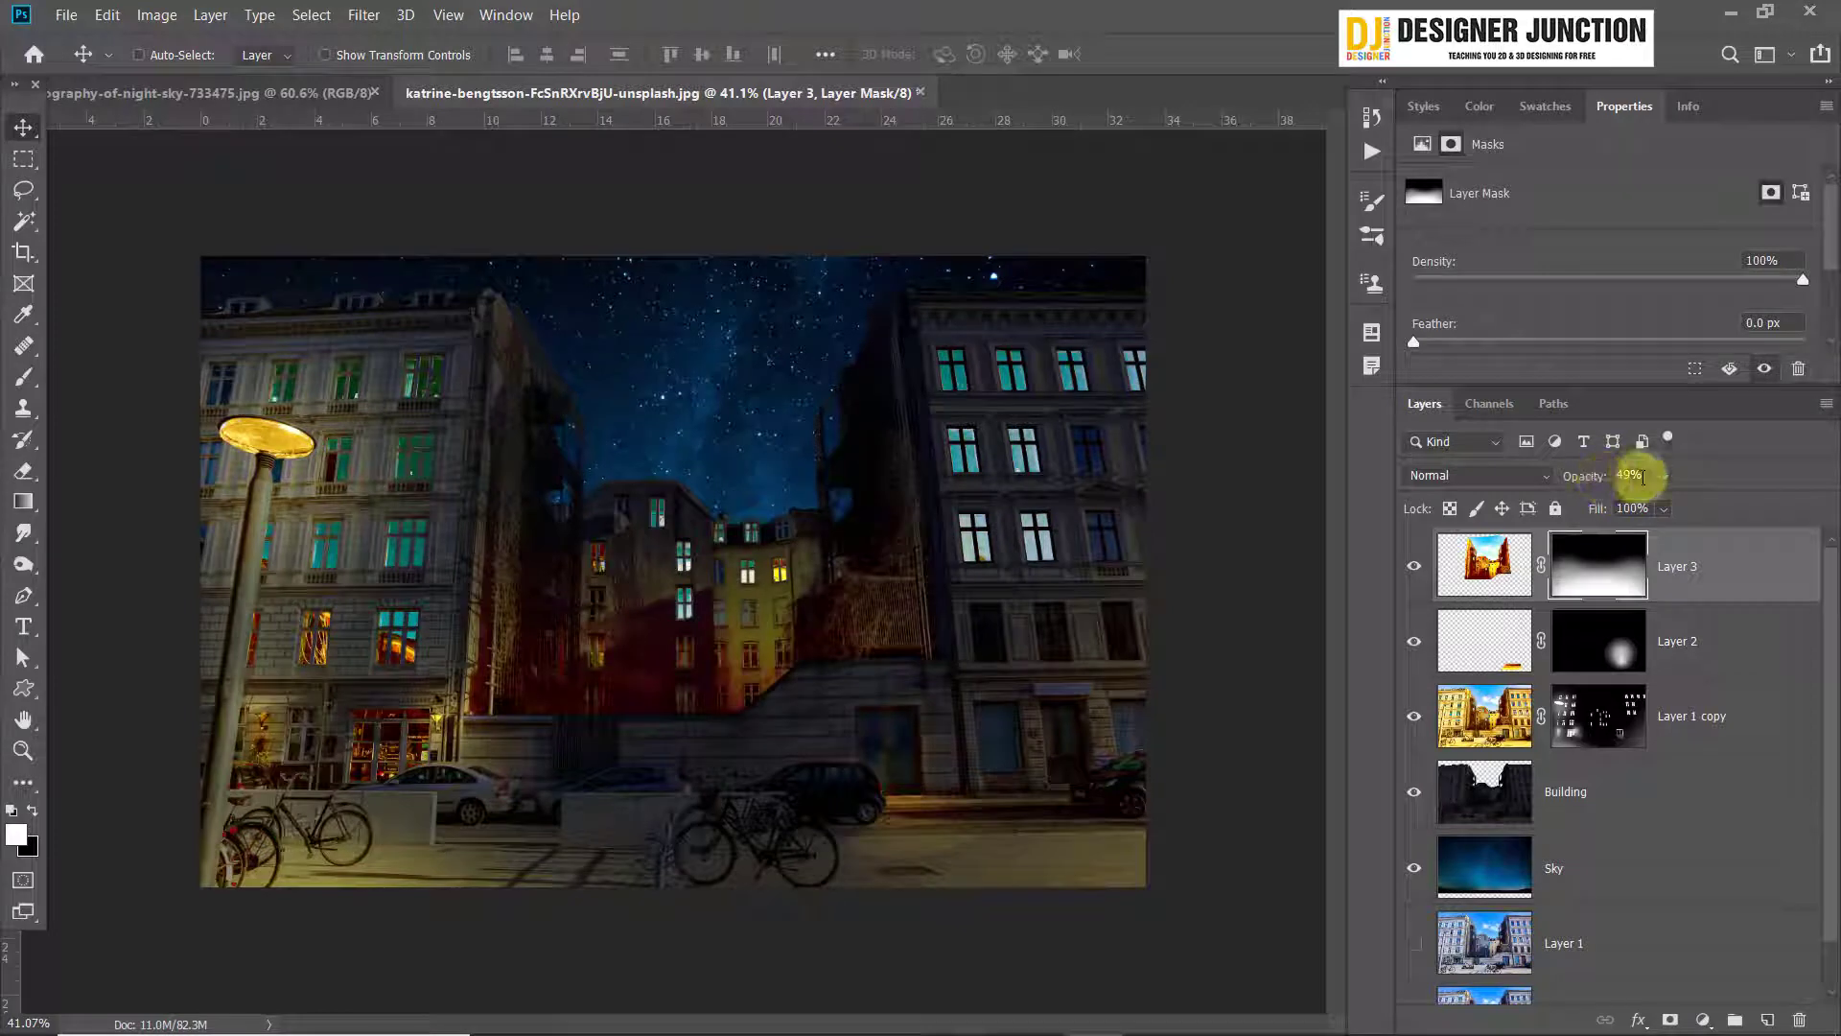
{"action": "type", "text": "85"}
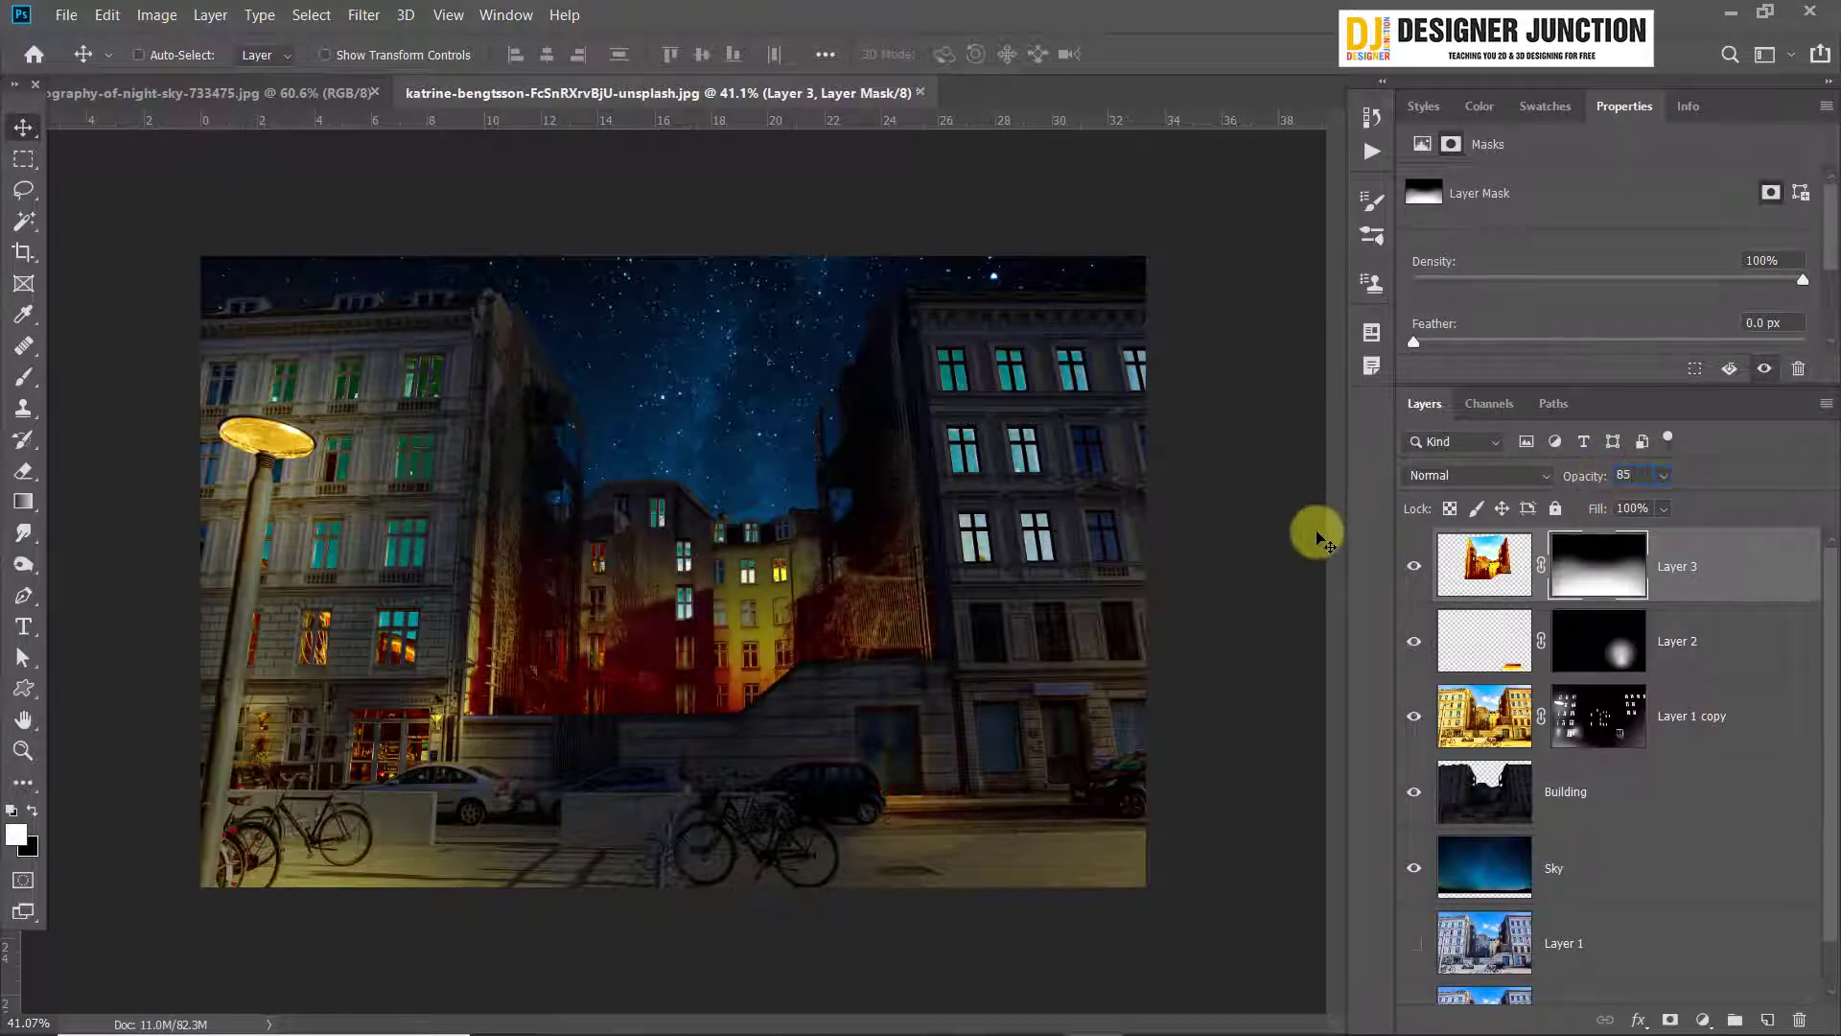
{"action": "left_click", "coordinate": [1416, 568]}
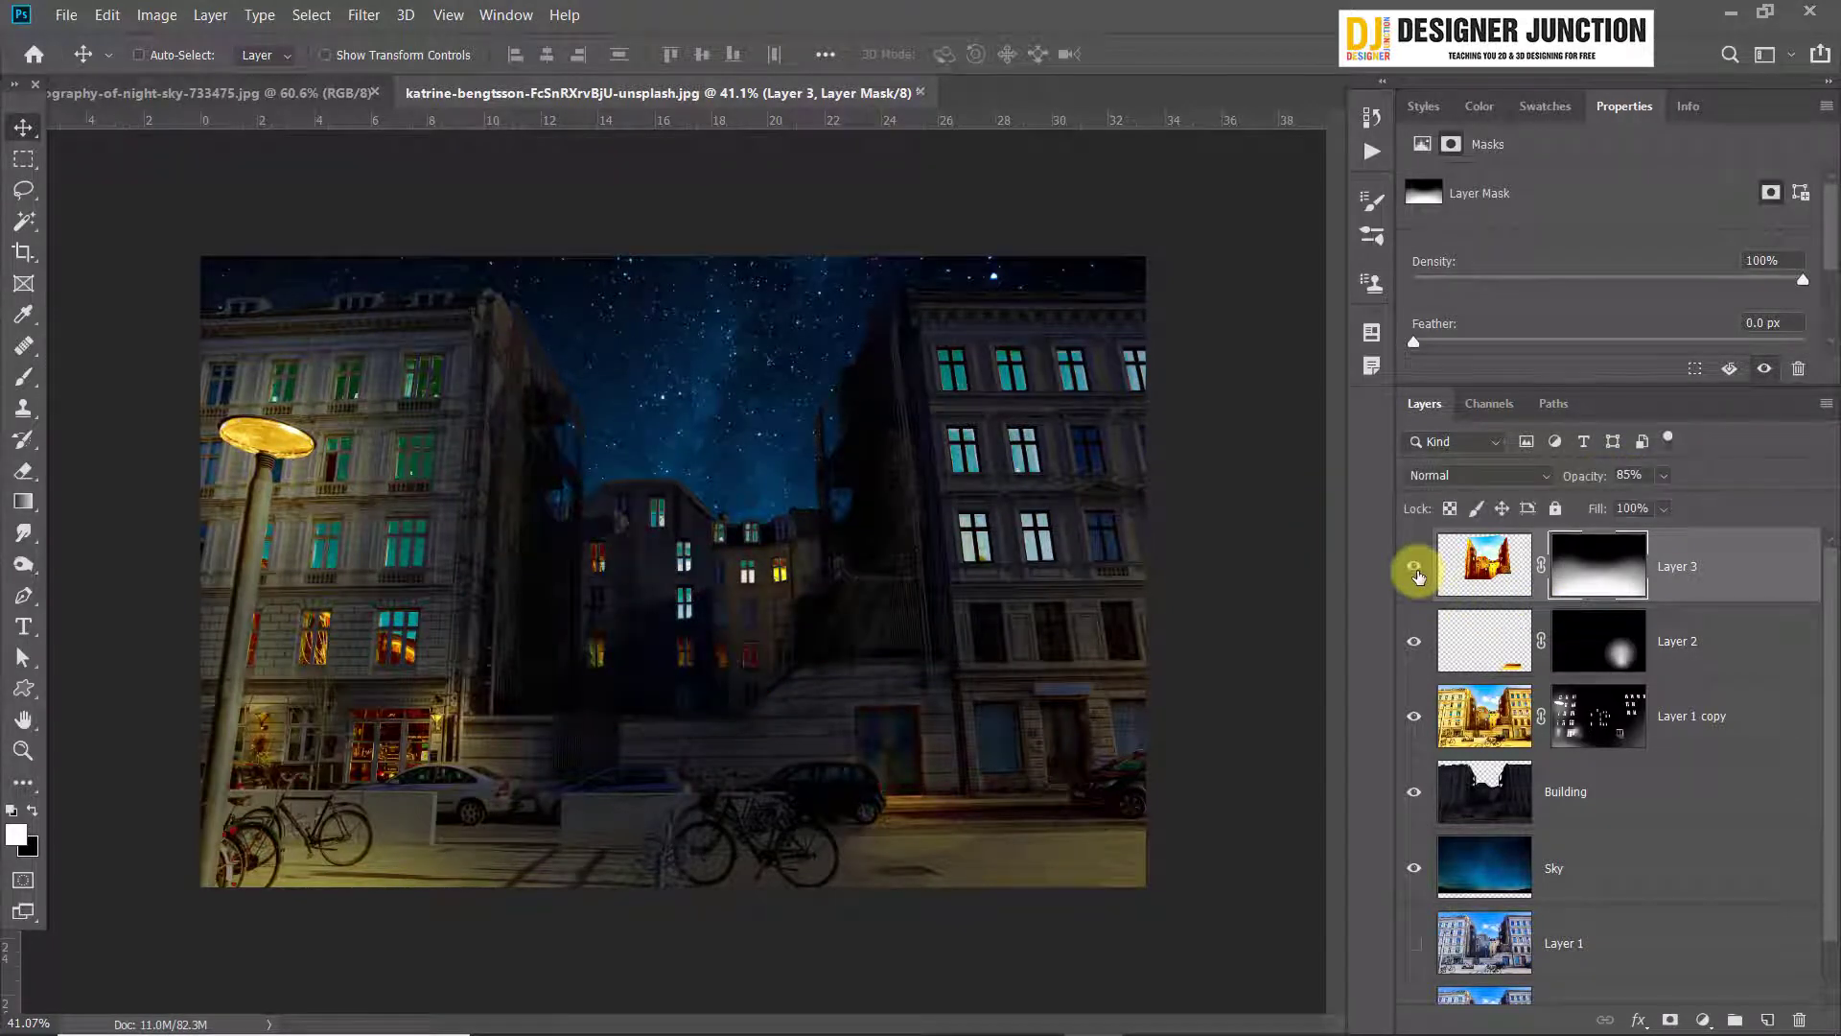
{"action": "left_click", "coordinate": [1416, 568]}
{"action": "left_click", "coordinate": [1416, 567]}
{"action": "left_click", "coordinate": [1416, 568]}
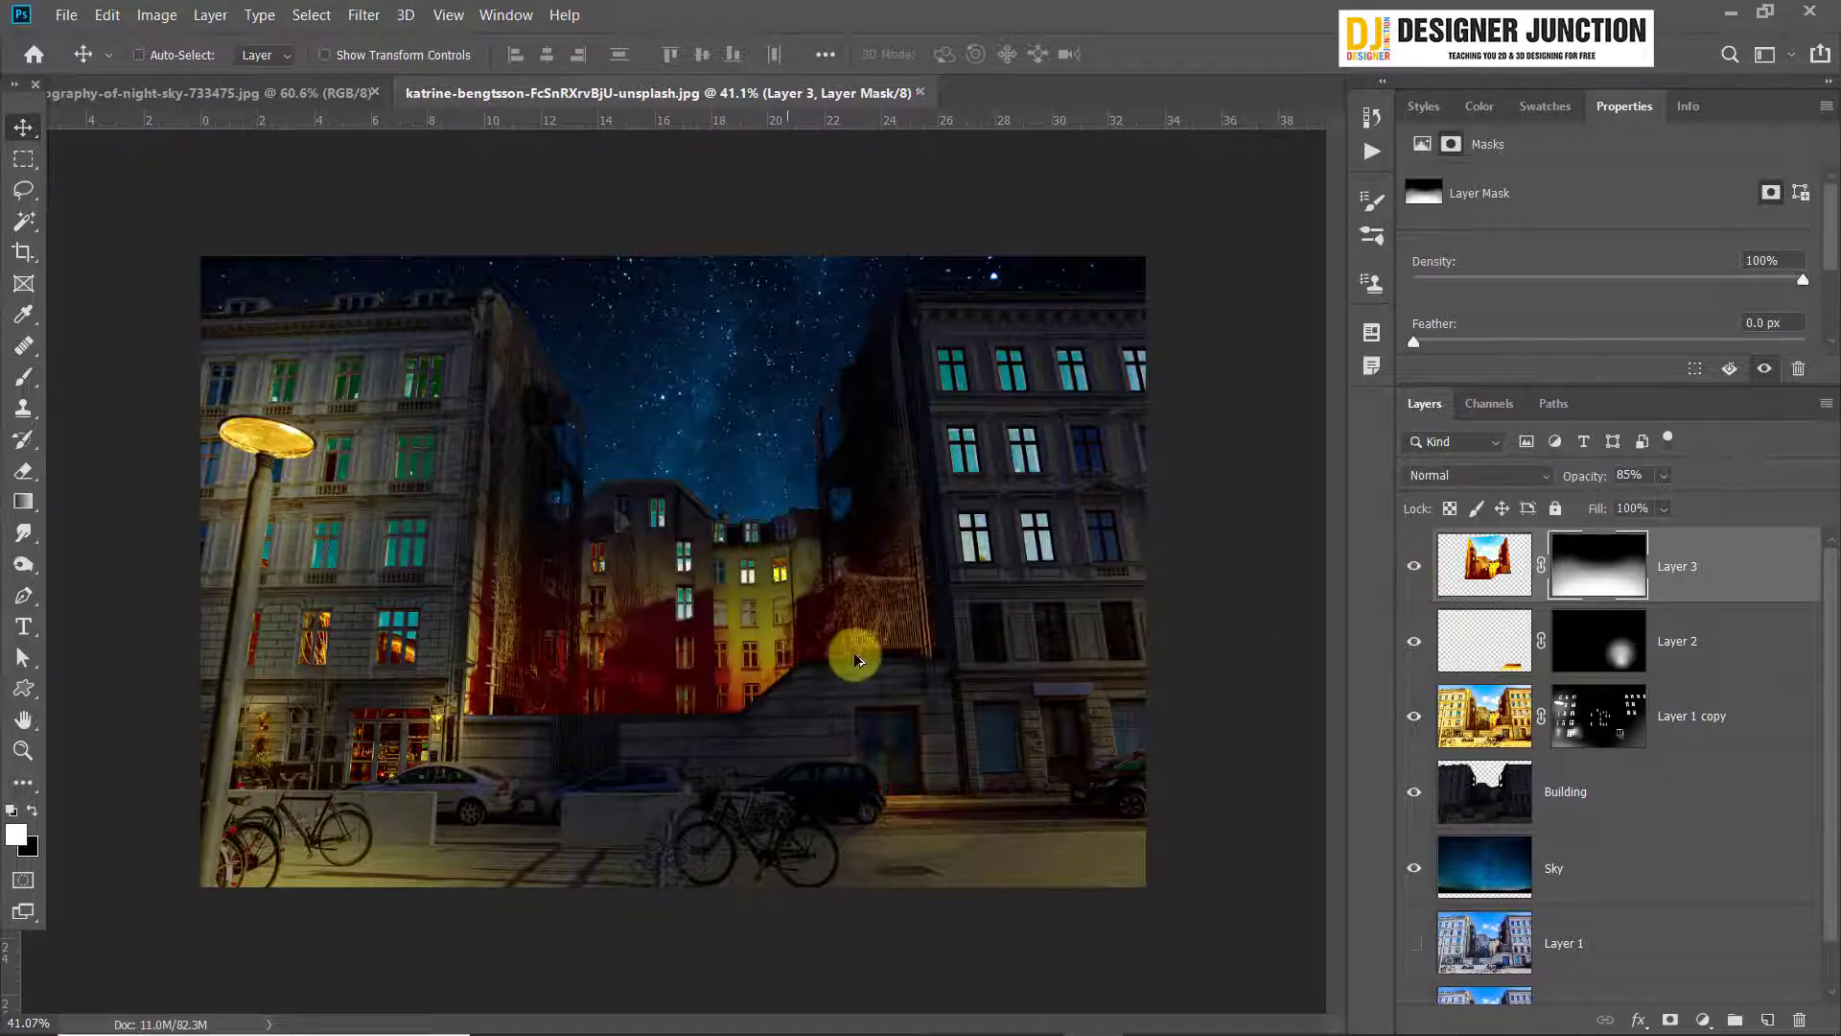
{"action": "scroll", "coordinate": [859, 656], "scroll_direction": "down", "scroll_amount": 1}
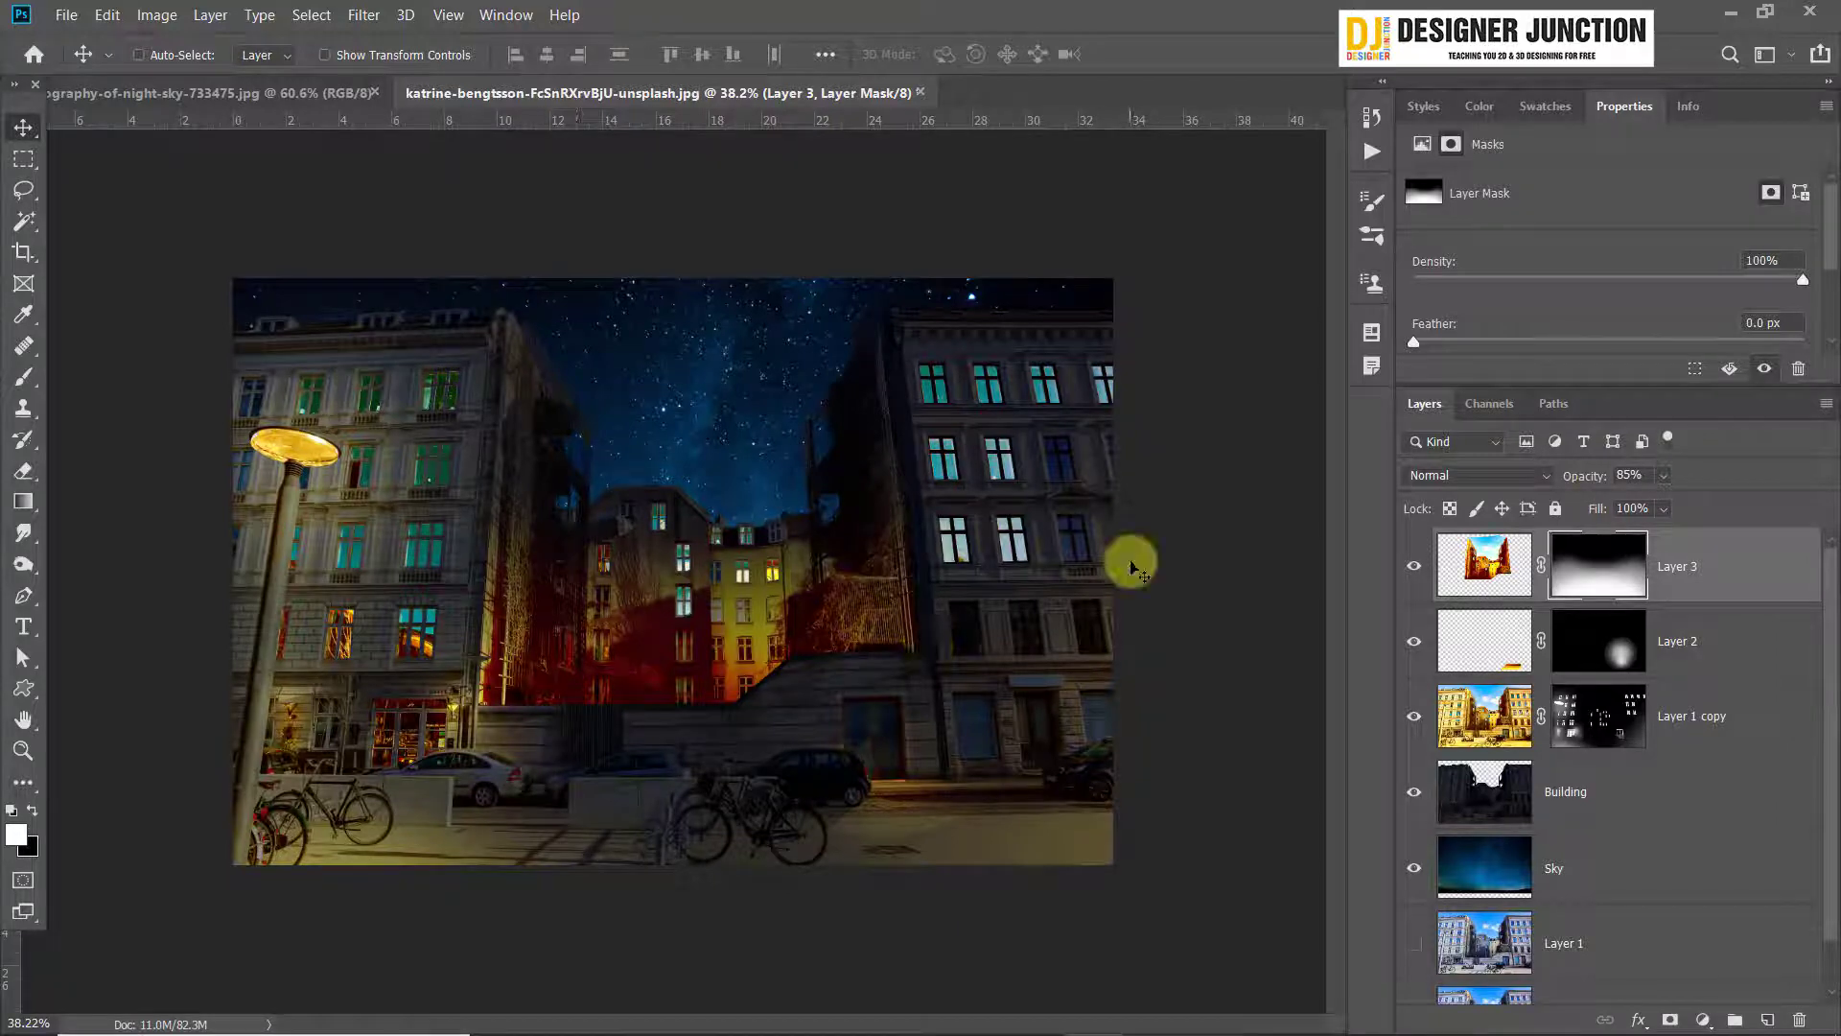
{"action": "scroll", "coordinate": [1019, 522], "scroll_direction": "up", "scroll_amount": 3}
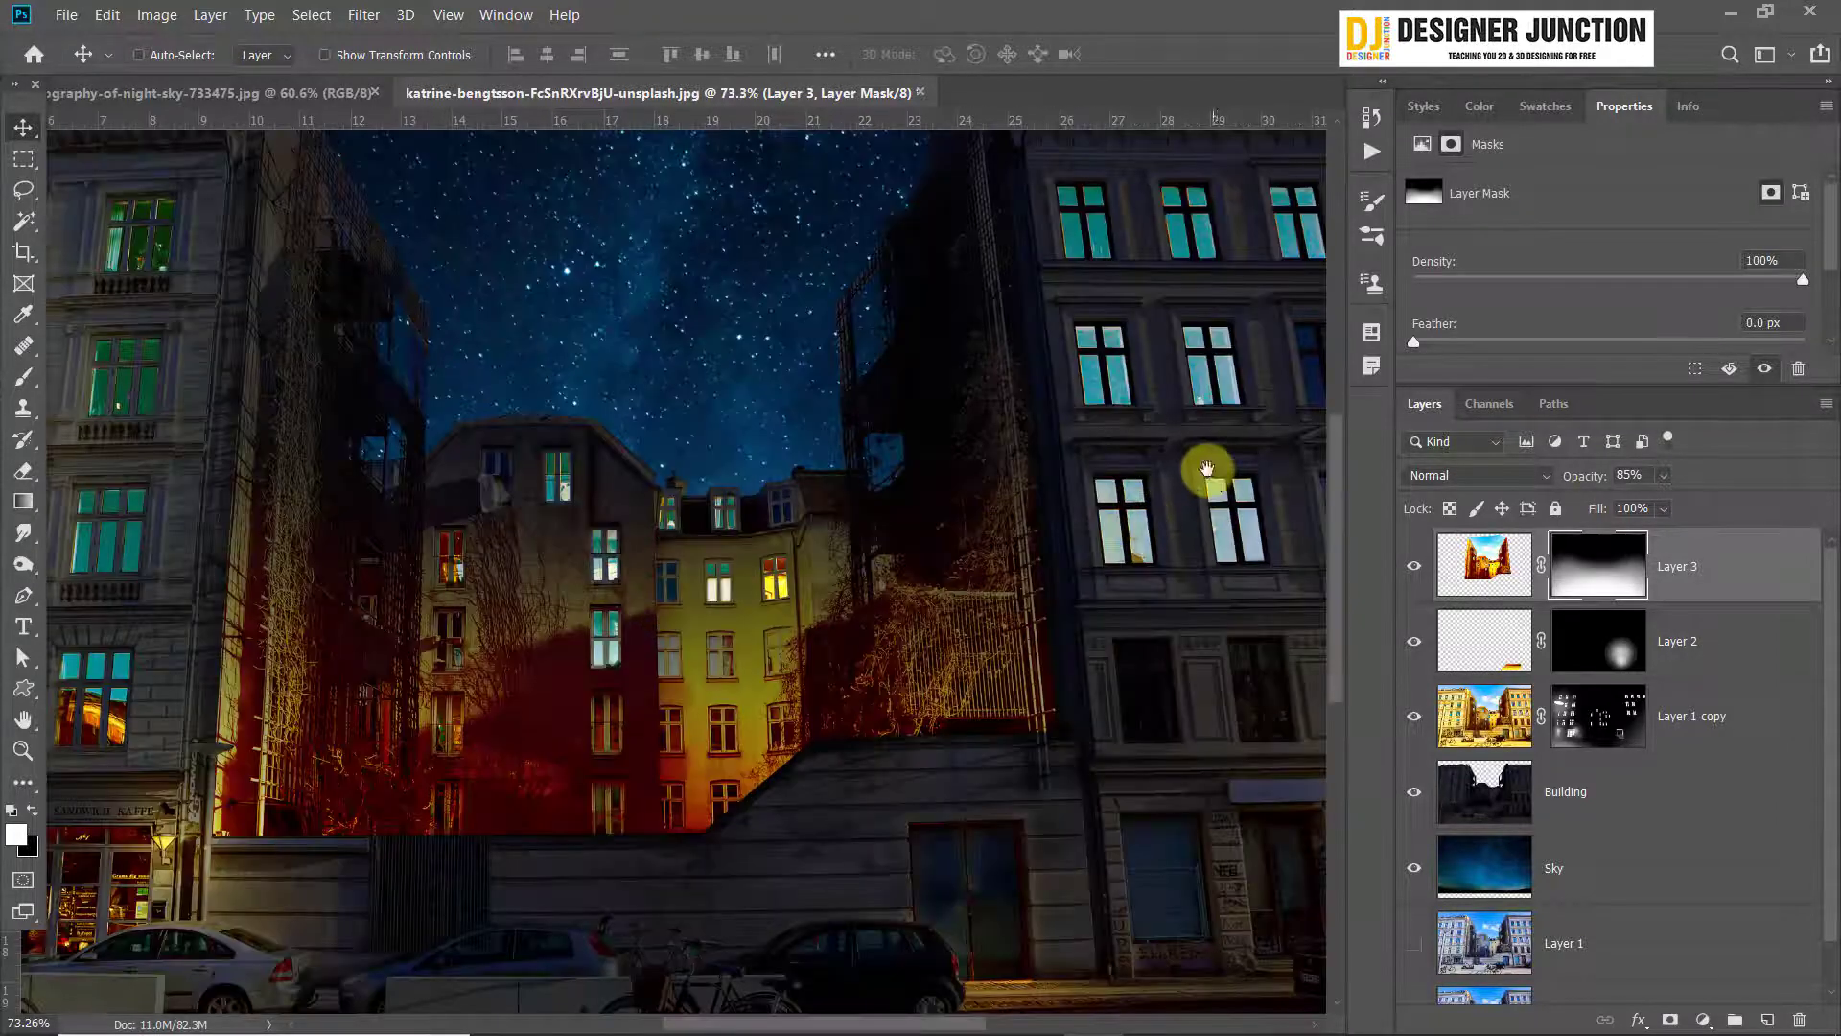
{"action": "left_click_drag", "start_coordinate": [1204, 473], "coordinate": [516, 629]}
{"action": "scroll", "coordinate": [601, 740], "scroll_direction": "up", "scroll_amount": 4}
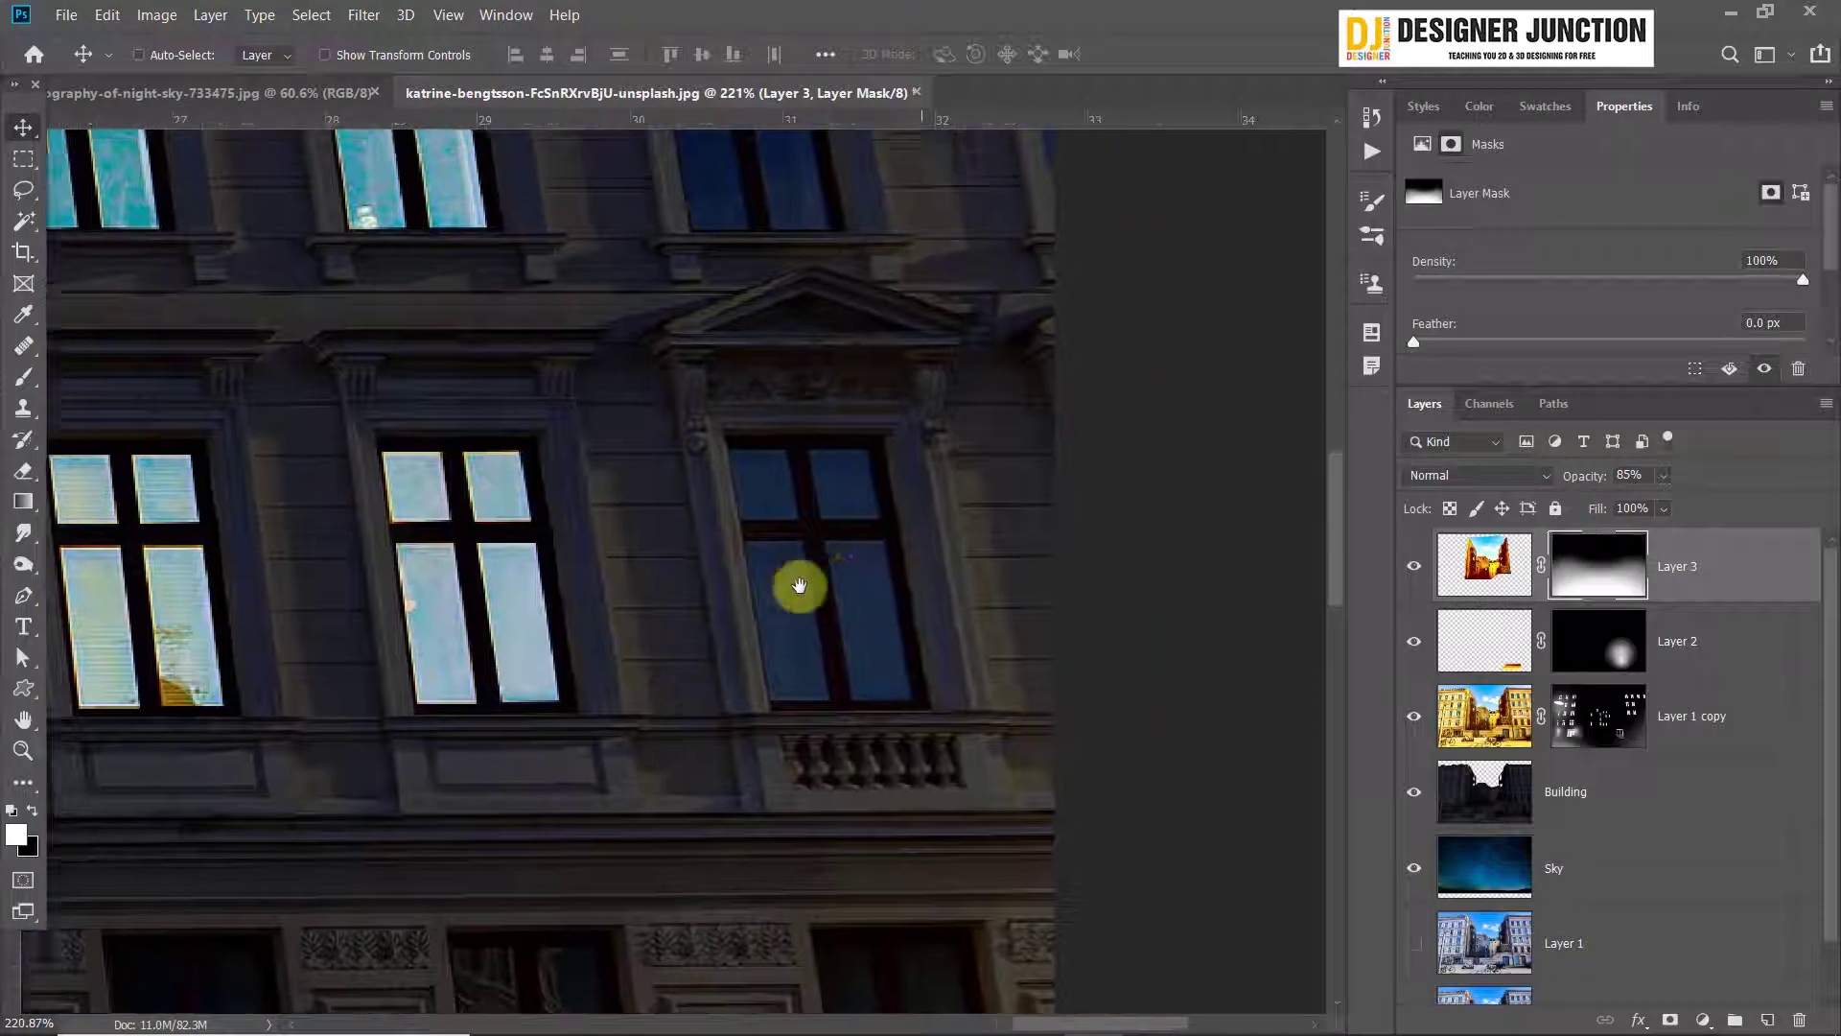
{"action": "left_click", "coordinate": [24, 377]}
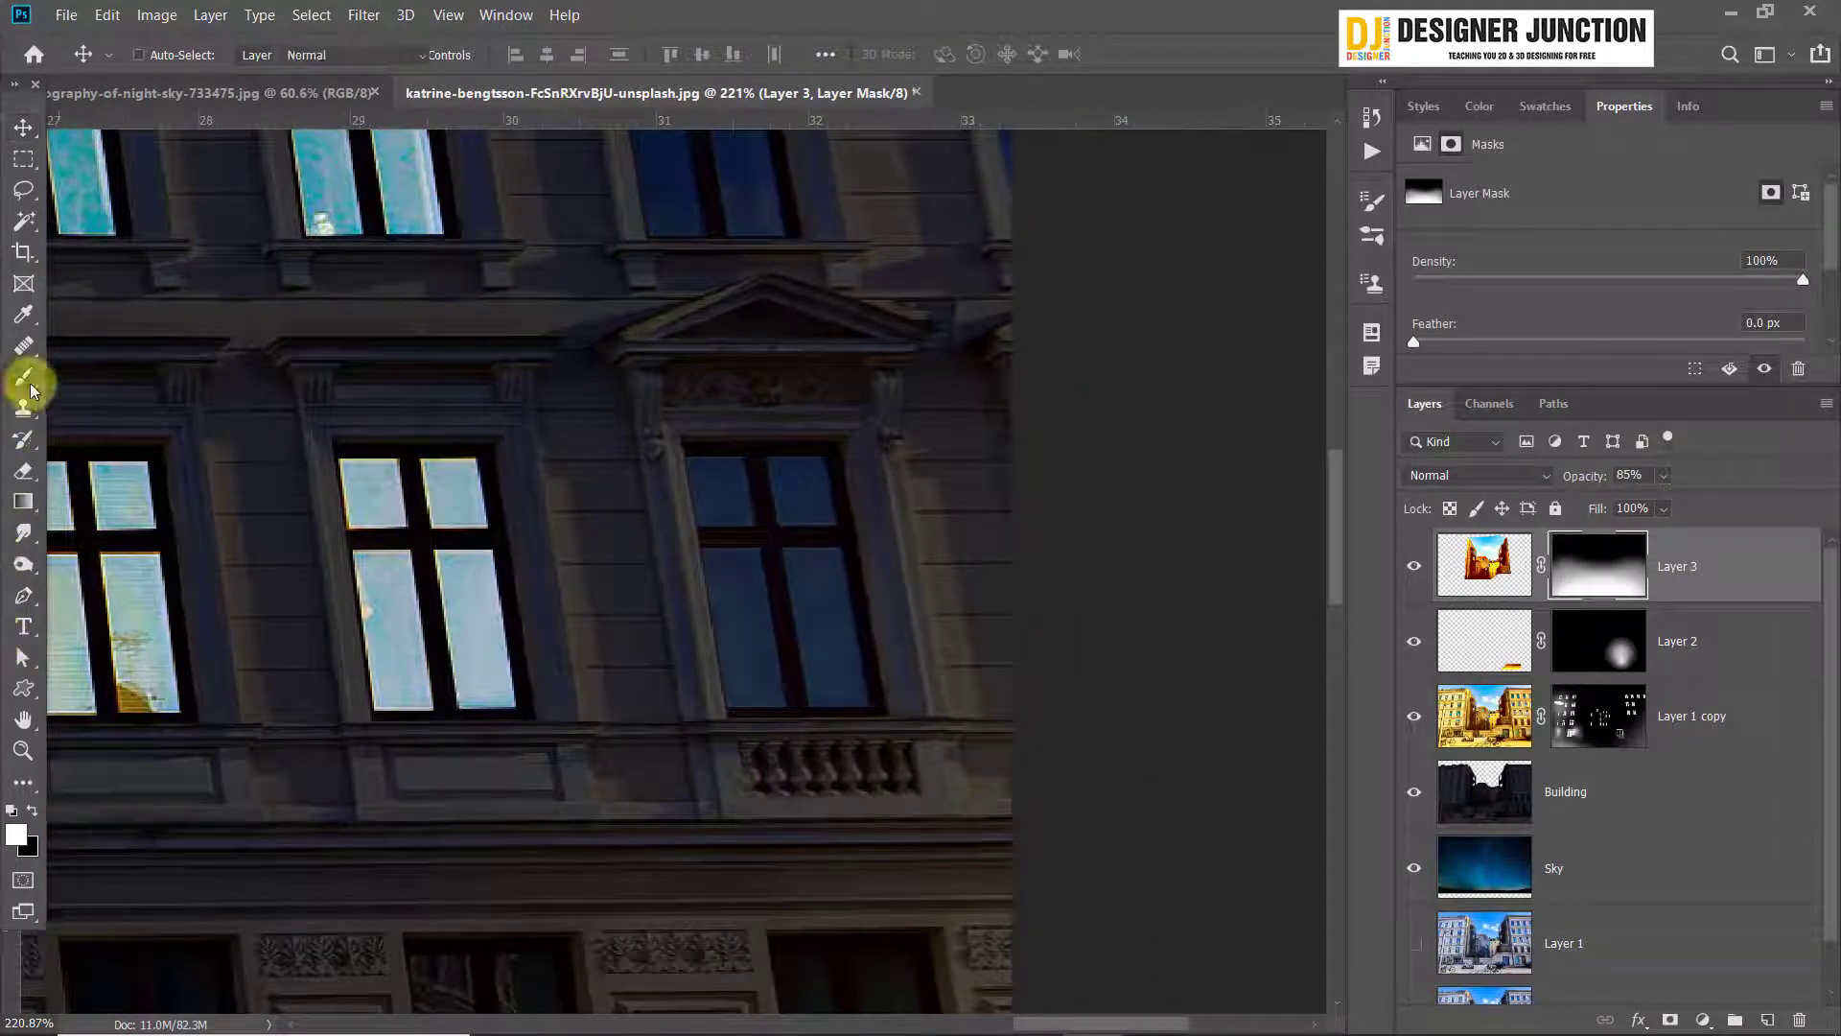
{"action": "scroll", "coordinate": [860, 618], "scroll_direction": "up", "scroll_amount": 1}
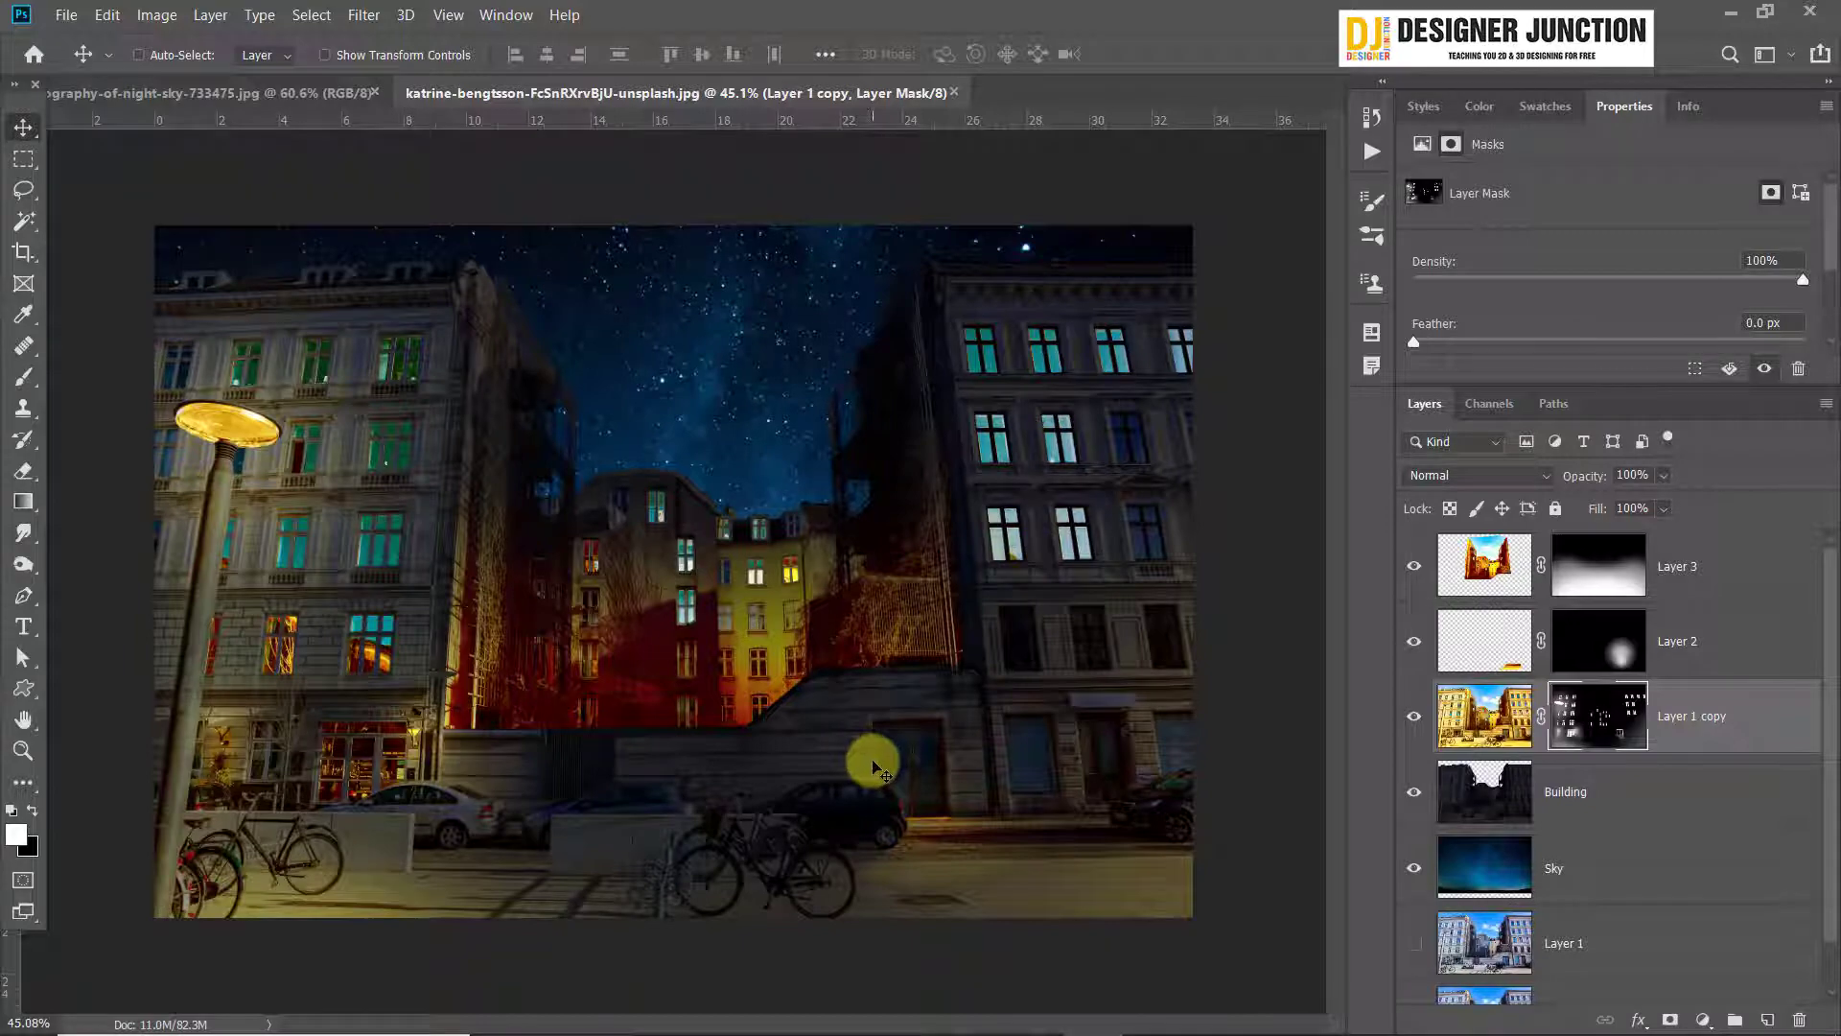
Select Layer 1 copy's mask and set the brush to 100% hardness and 25 px for the small street lamp beside the café
{"action": "scroll", "coordinate": [297, 775], "scroll_direction": "up", "scroll_amount": 6}
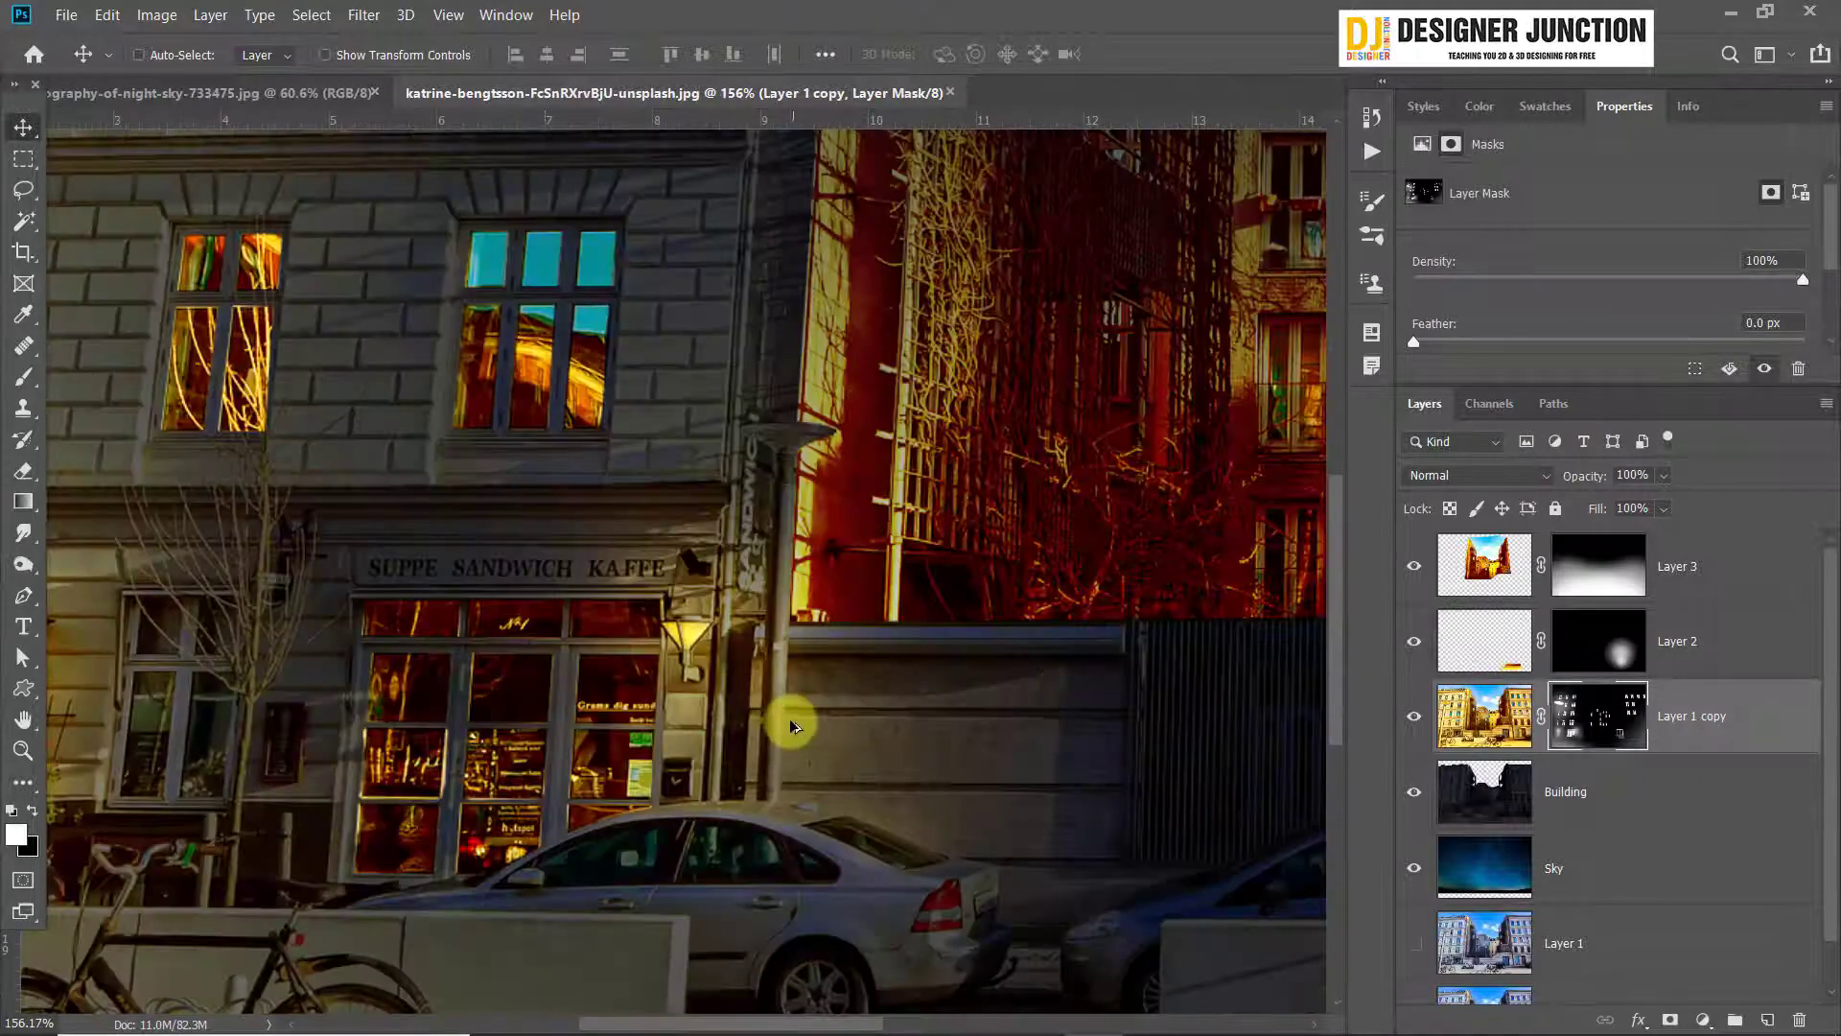
{"action": "left_click_drag", "start_coordinate": [975, 542], "coordinate": [838, 801]}
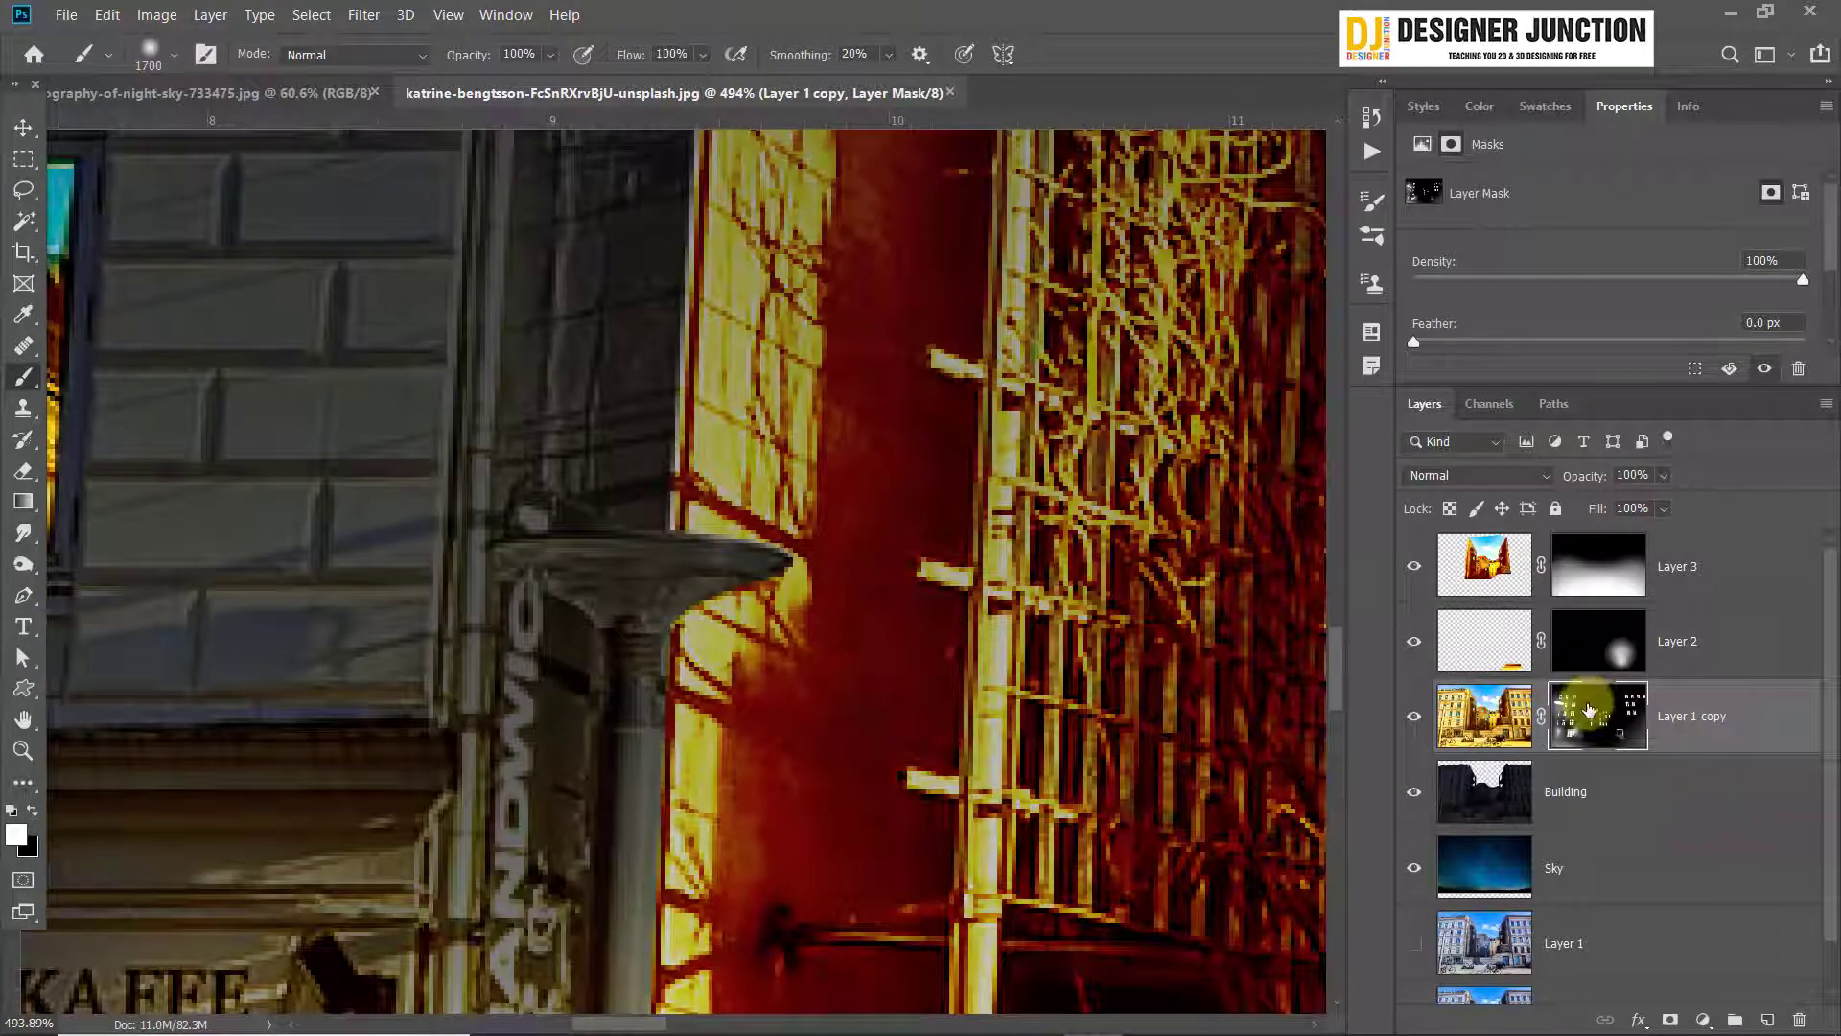
{"action": "left_click", "coordinate": [1598, 568]}
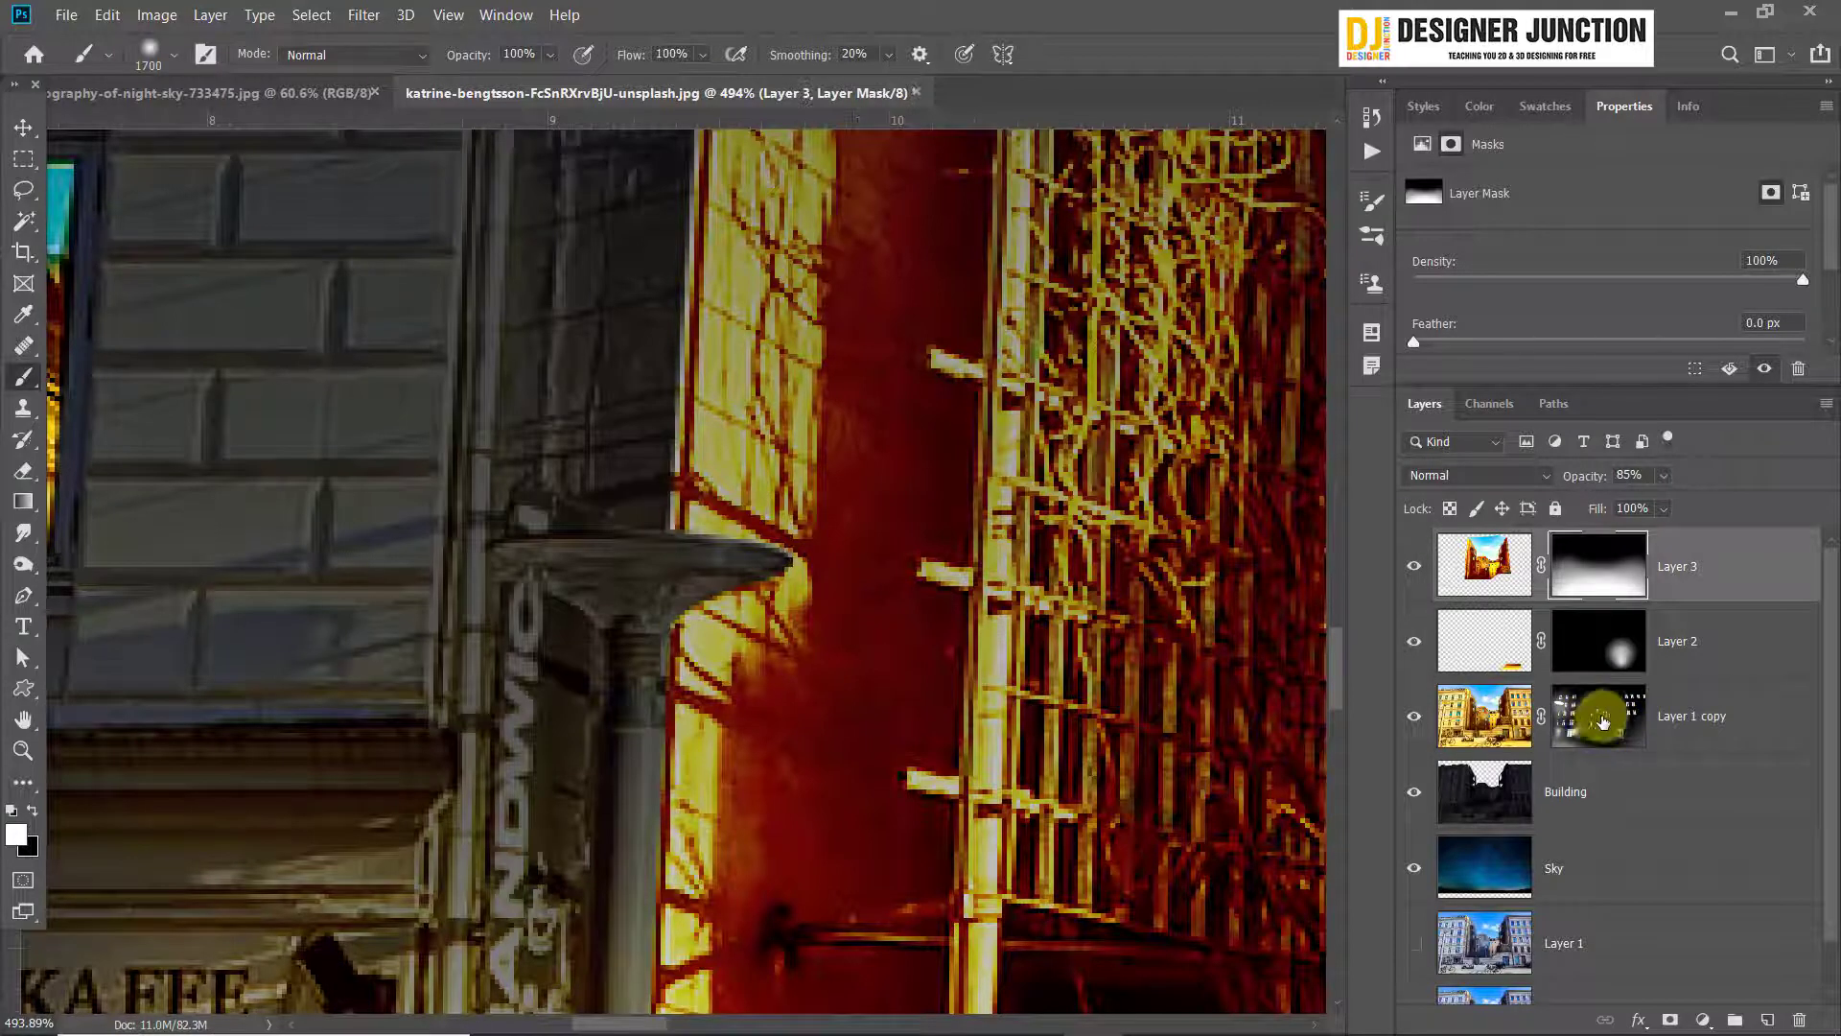
{"action": "left_click", "coordinate": [1599, 719]}
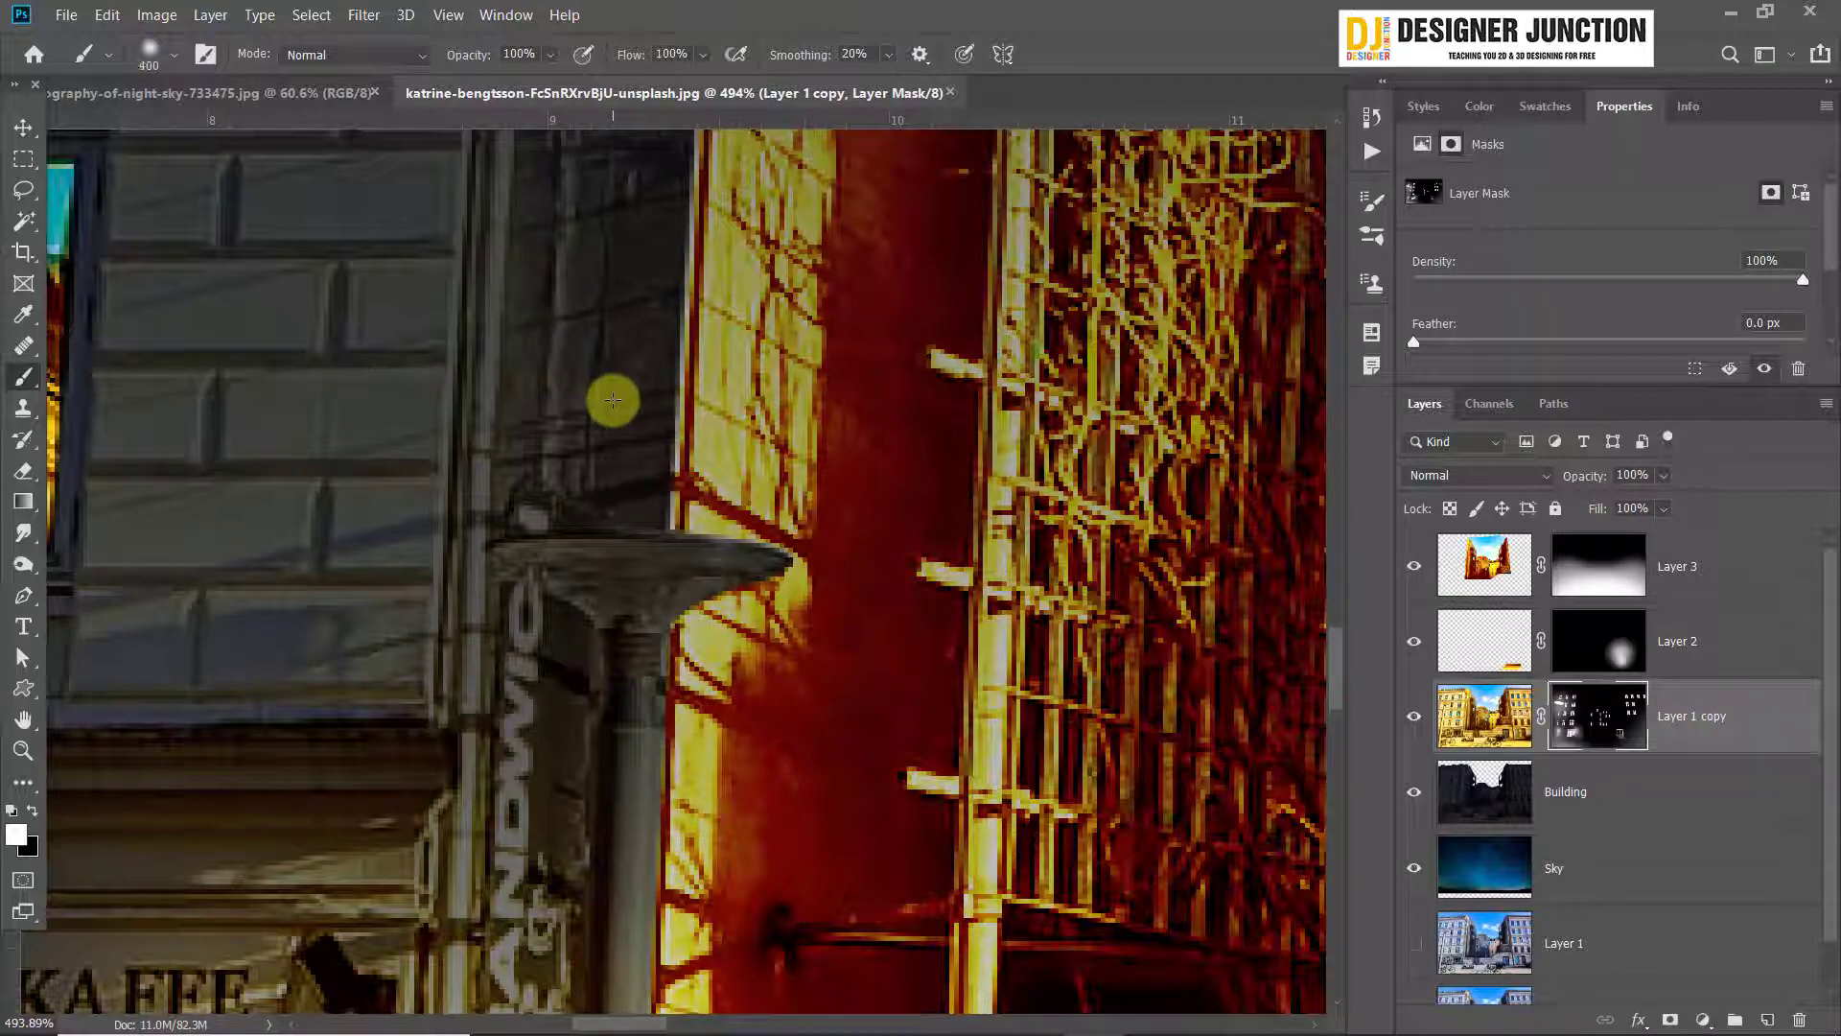
{"action": "left_click", "coordinate": [174, 54]}
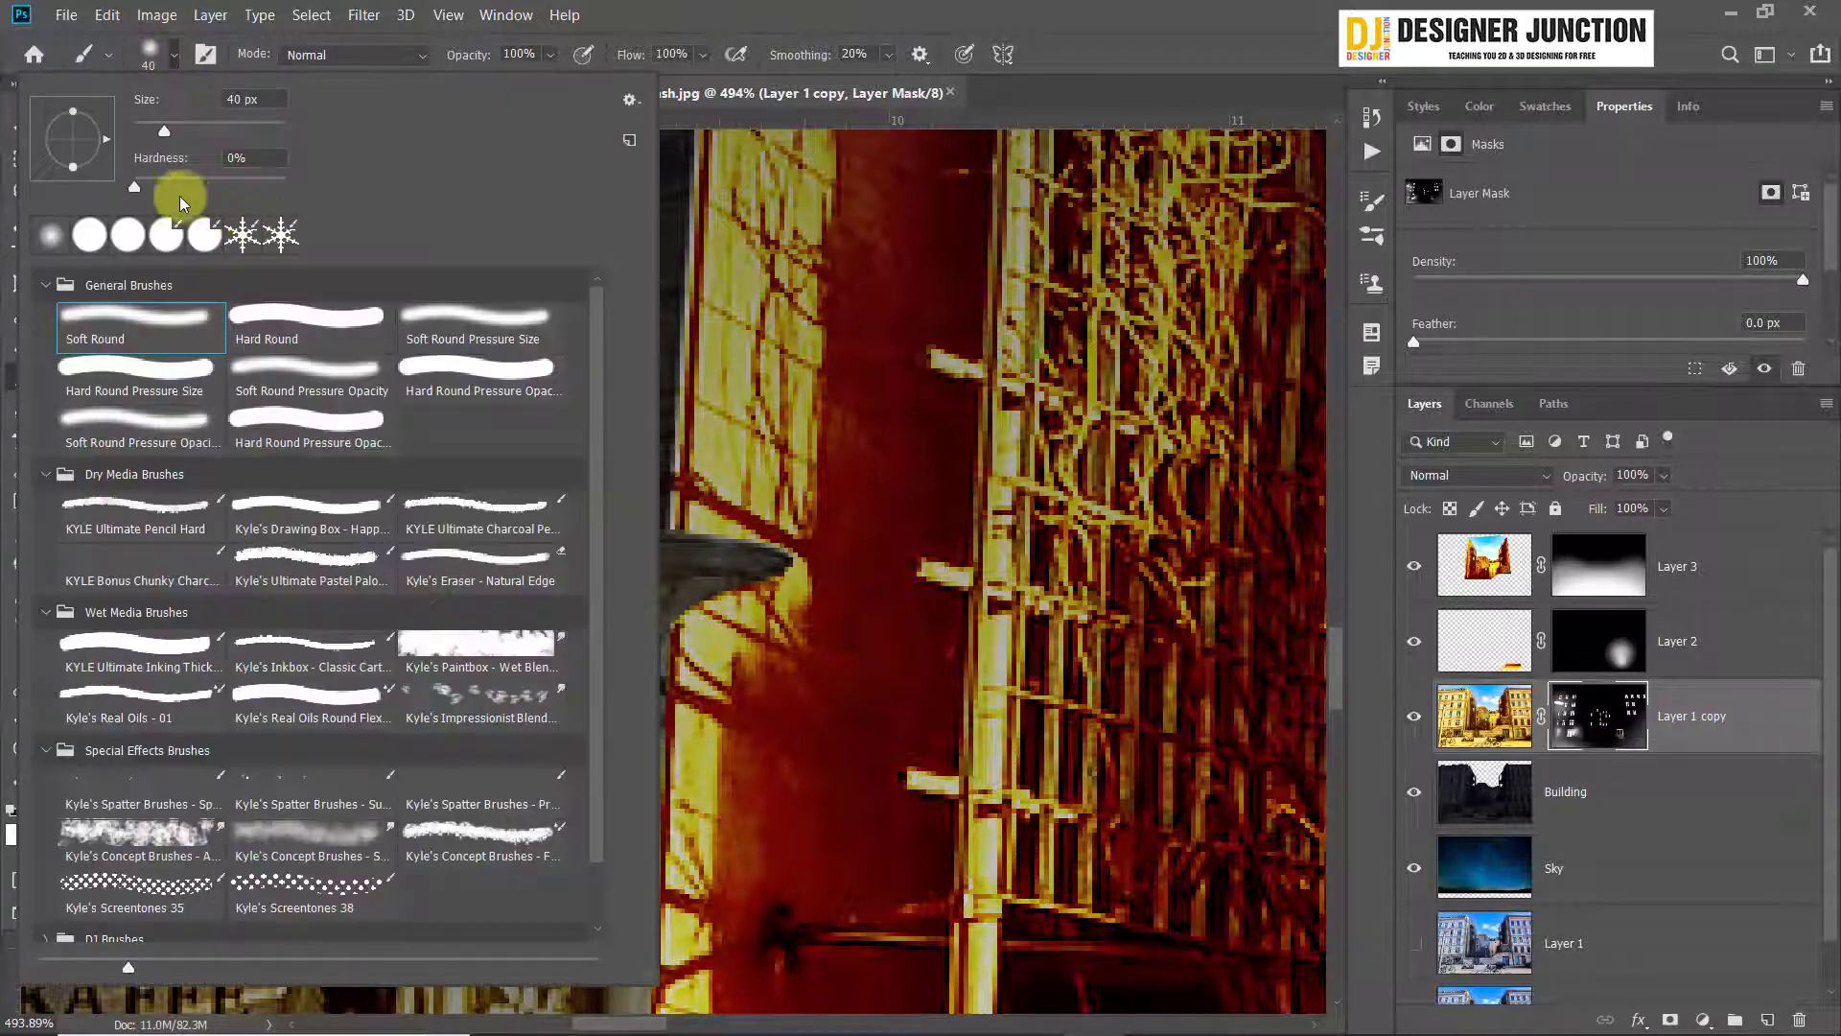
{"action": "left_click_drag", "start_coordinate": [156, 197], "coordinate": [342, 181]}
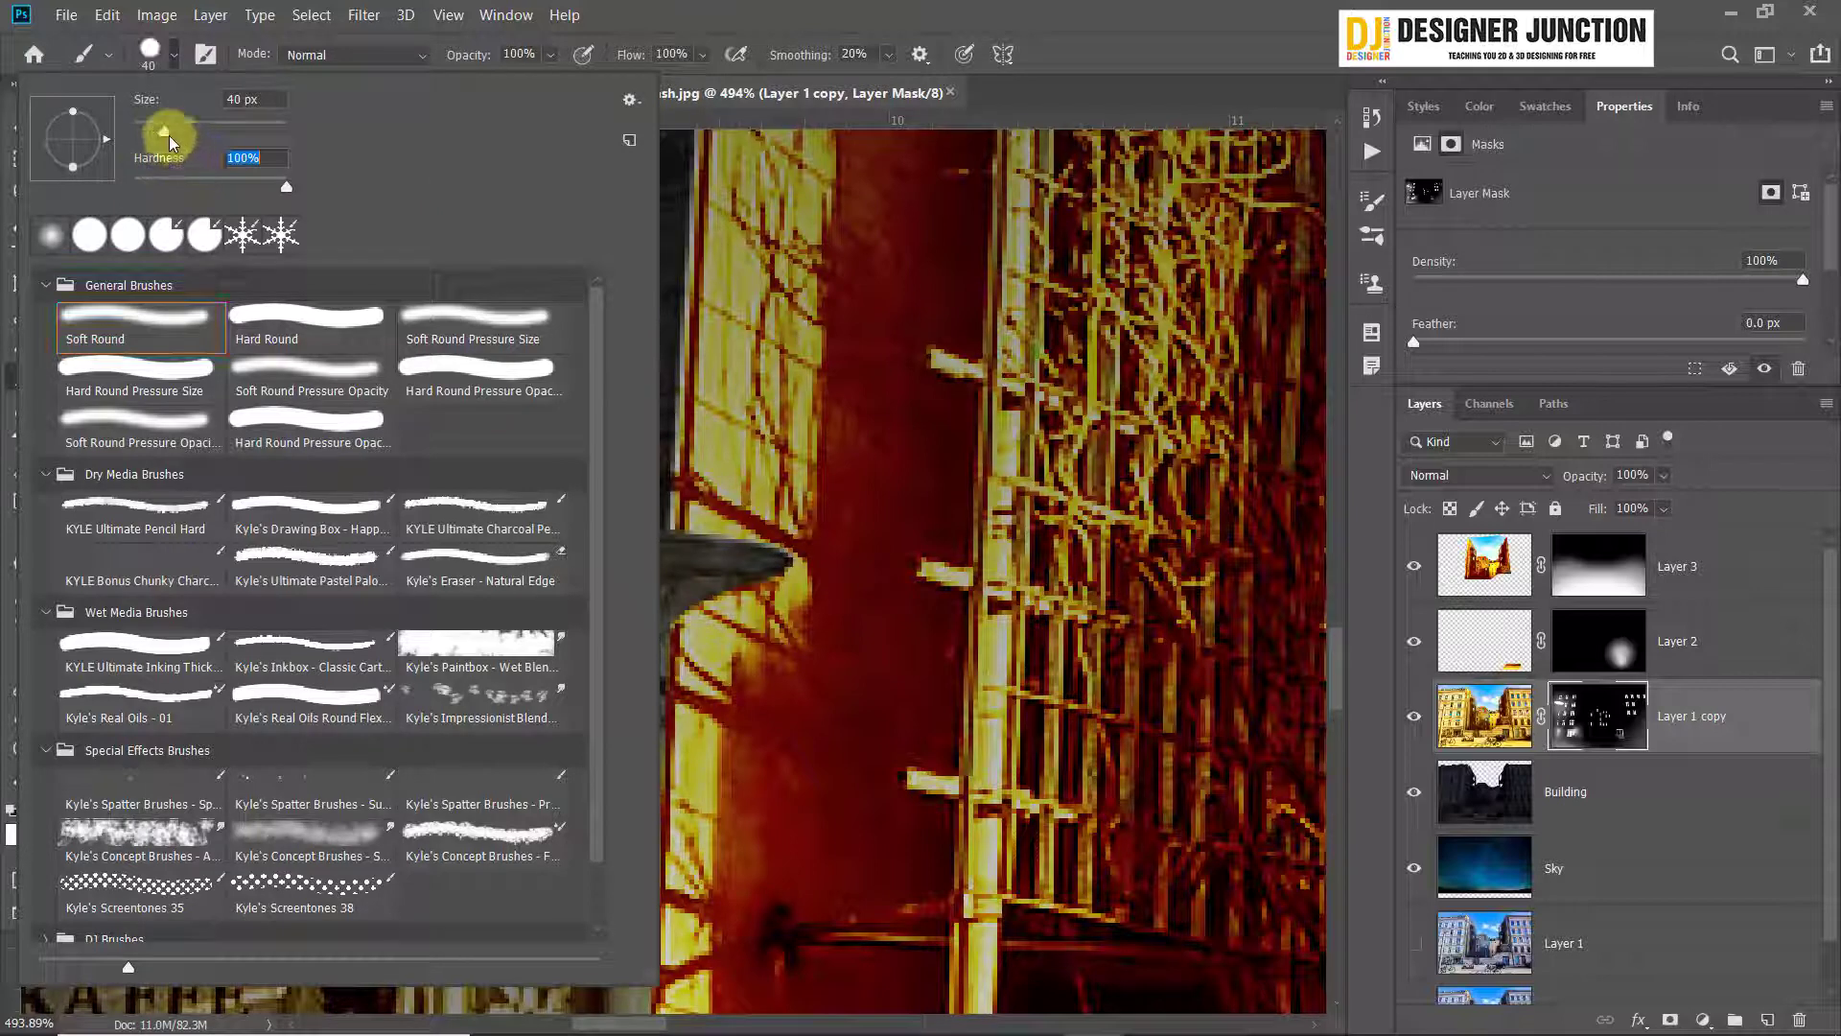
{"action": "left_click_drag", "start_coordinate": [164, 132], "coordinate": [155, 131]}
{"action": "left_click", "coordinate": [628, 13]}
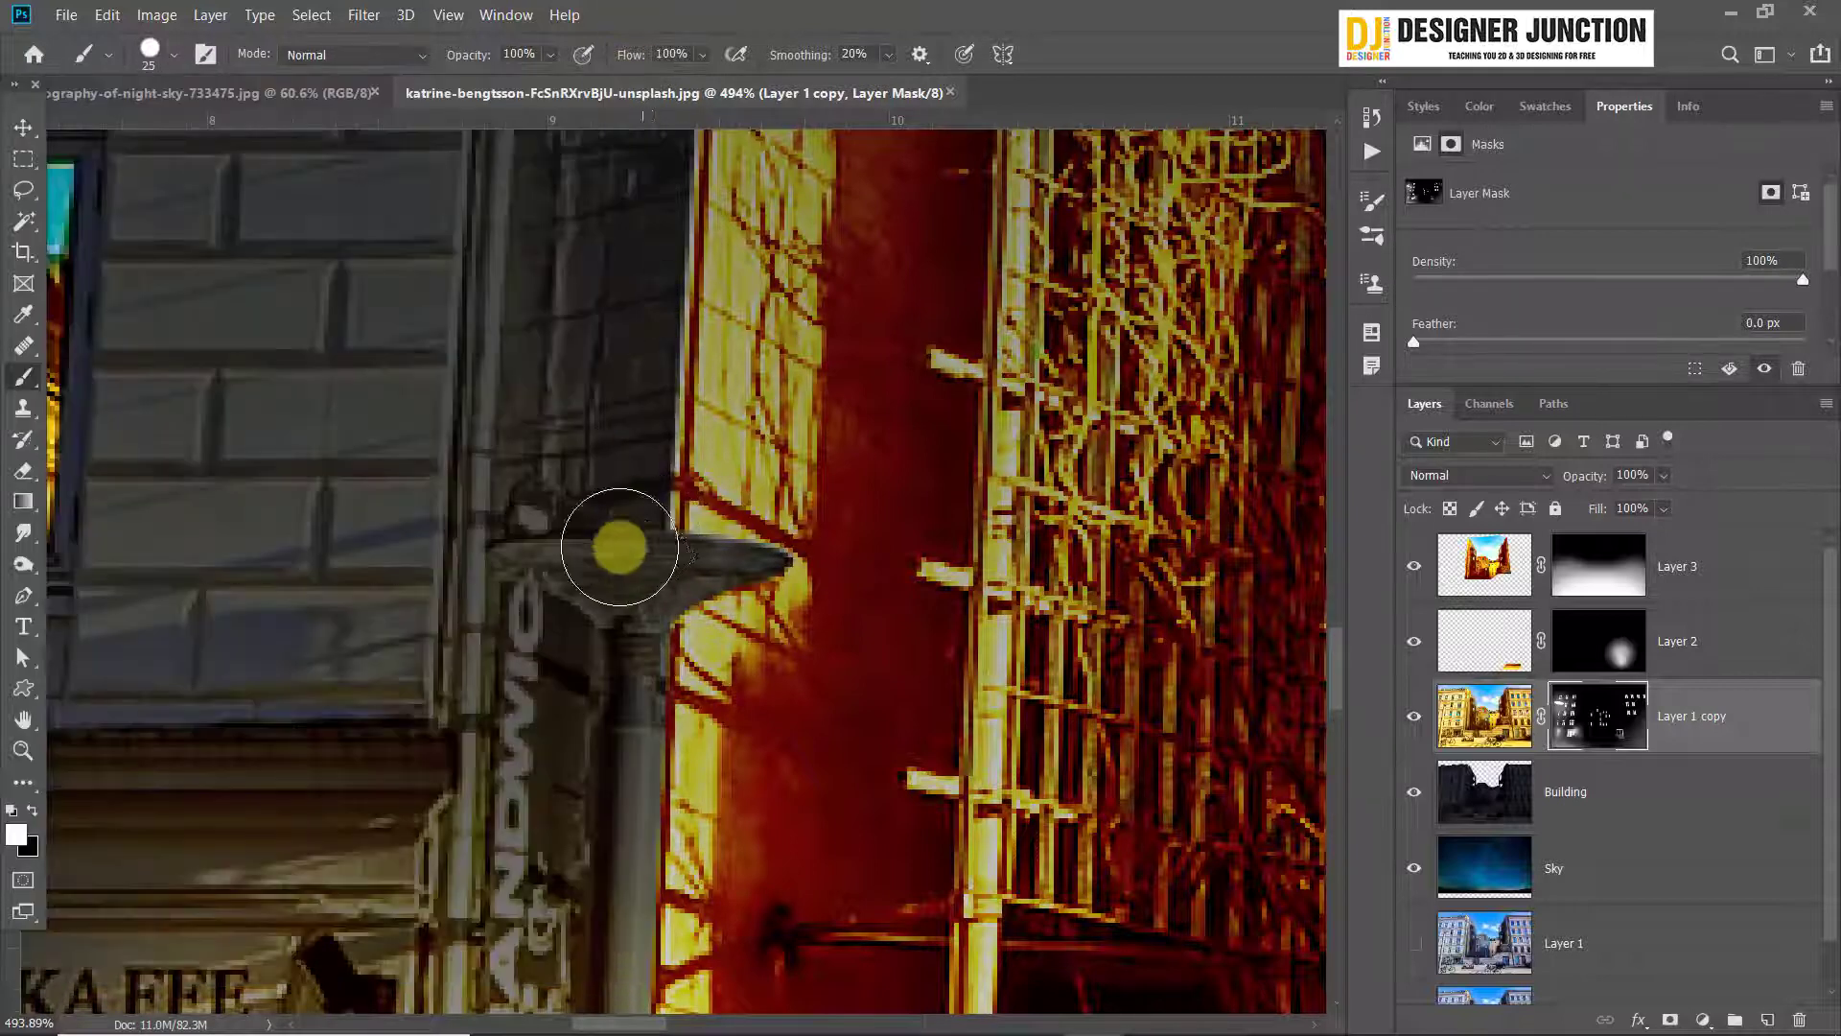
Paint the small street lamp's head white on Layer 1 copy's mask to light it, reducing the brush to 8 px and 4 px
{"action": "key", "text": "bracketleft"}
{"action": "key", "text": "bracketleft"}
{"action": "key", "text": "bracketleft"}
{"action": "mouse_move", "coordinate": [605, 577]}
{"action": "left_mouse_down"}
{"action": "mouse_move", "coordinate": [641, 563]}
{"action": "mouse_move", "coordinate": [621, 564]}
{"action": "left_mouse_up"}
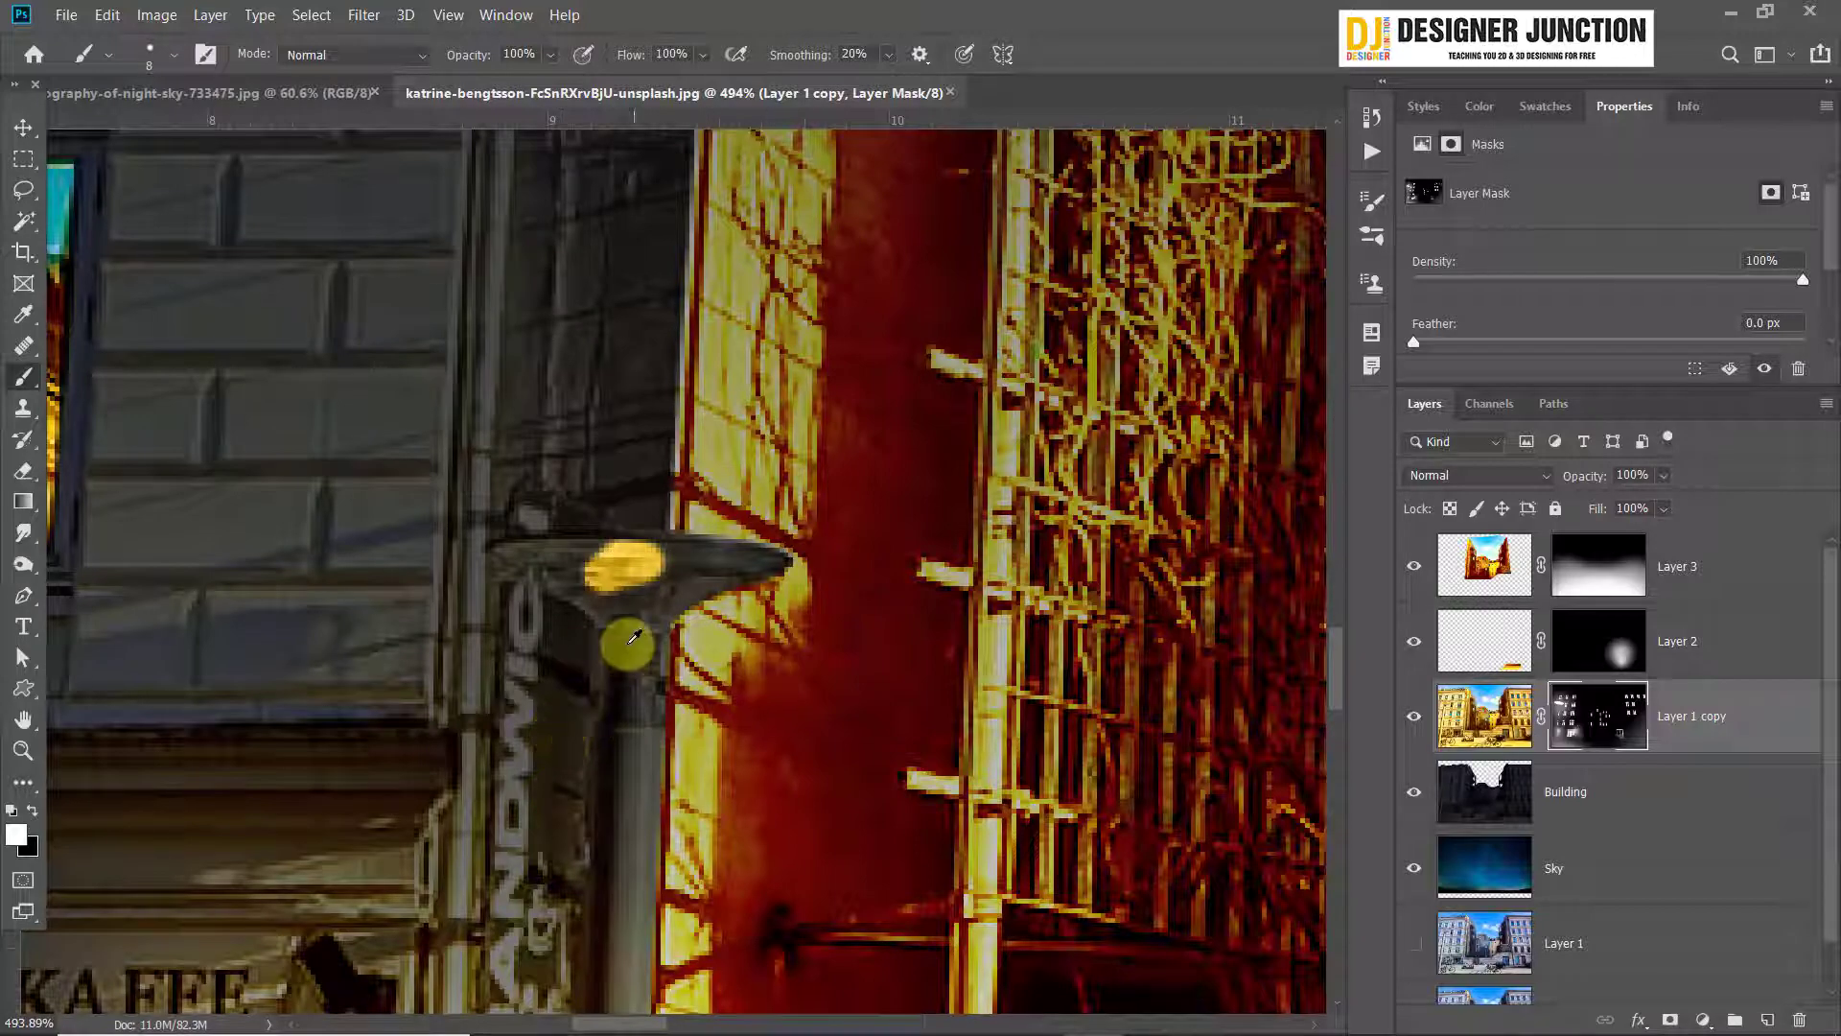
{"action": "scroll", "coordinate": [625, 645], "scroll_direction": "up", "scroll_amount": 3}
{"action": "mouse_move", "coordinate": [444, 383]}
{"action": "left_mouse_down"}
{"action": "mouse_move", "coordinate": [756, 391]}
{"action": "mouse_move", "coordinate": [609, 452]}
{"action": "mouse_move", "coordinate": [577, 451]}
{"action": "mouse_move", "coordinate": [531, 409]}
{"action": "mouse_move", "coordinate": [623, 438]}
{"action": "mouse_move", "coordinate": [583, 454]}
{"action": "mouse_move", "coordinate": [503, 445]}
{"action": "mouse_move", "coordinate": [477, 418]}
{"action": "mouse_move", "coordinate": [565, 476]}
{"action": "mouse_move", "coordinate": [403, 376]}
{"action": "mouse_move", "coordinate": [770, 376]}
{"action": "mouse_move", "coordinate": [832, 395]}
{"action": "mouse_move", "coordinate": [738, 423]}
{"action": "mouse_move", "coordinate": [663, 476]}
{"action": "mouse_move", "coordinate": [598, 472]}
{"action": "left_mouse_up"}
{"action": "key", "text": "bracketleft"}
{"action": "key", "text": "bracketleft"}
{"action": "key", "text": "bracketleft"}
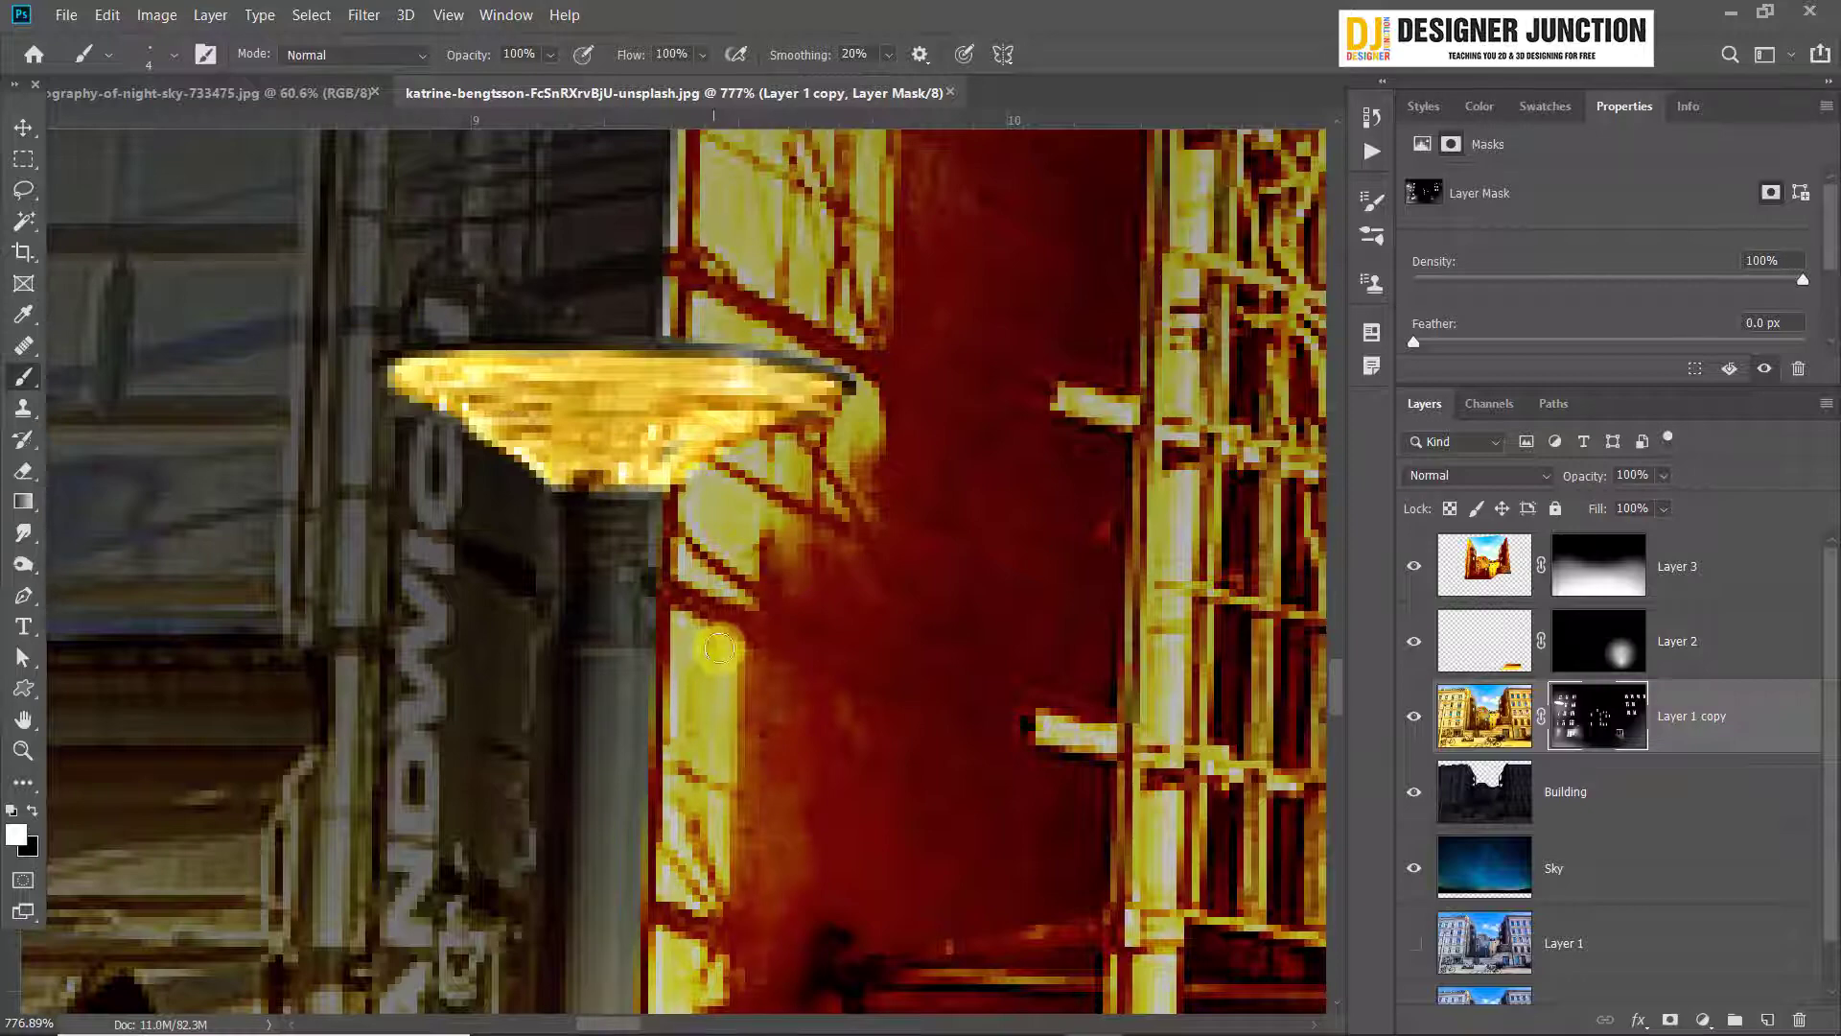
Set the brush to a size of 175 px, 21% opacity and 0% hardness for a soft glow around the small lamp
{"action": "scroll", "coordinate": [729, 647], "scroll_direction": "down", "scroll_amount": 5}
{"action": "scroll", "coordinate": [746, 653], "scroll_direction": "down", "scroll_amount": 2}
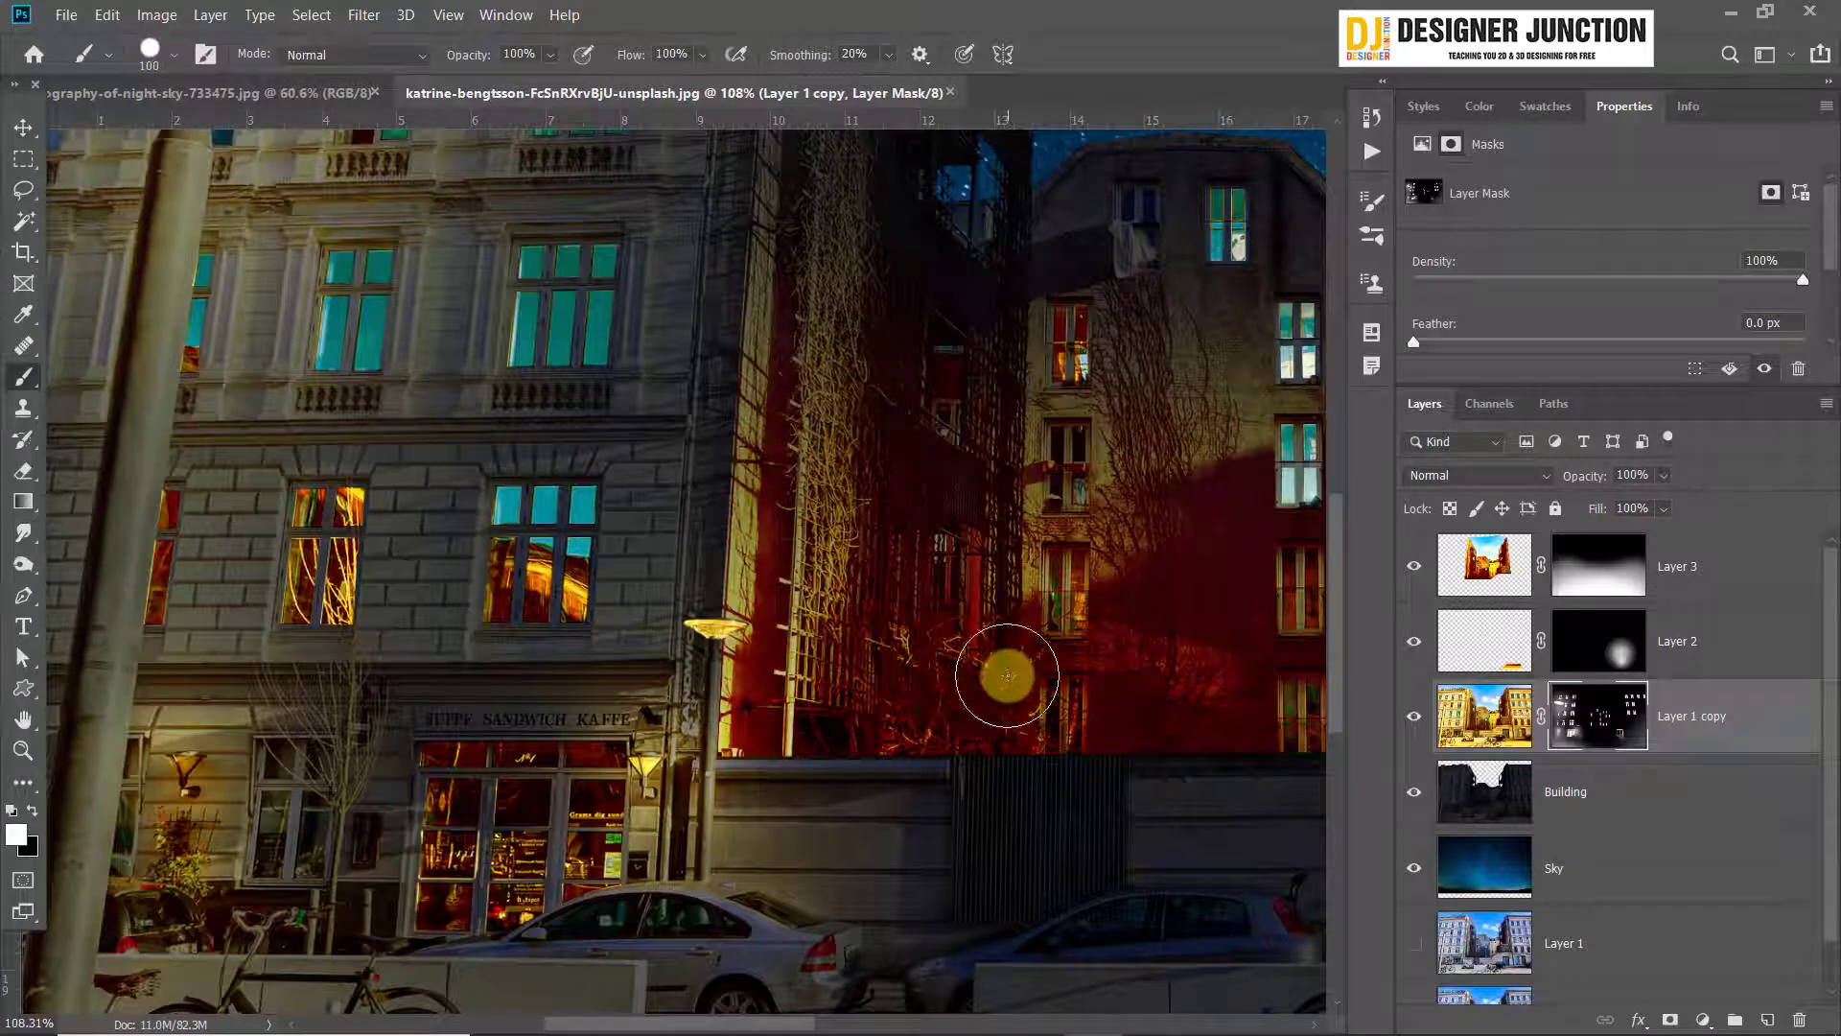
{"action": "key", "text": "bracketright"}
{"action": "key", "text": "bracketright"}
{"action": "key", "text": "bracketright"}
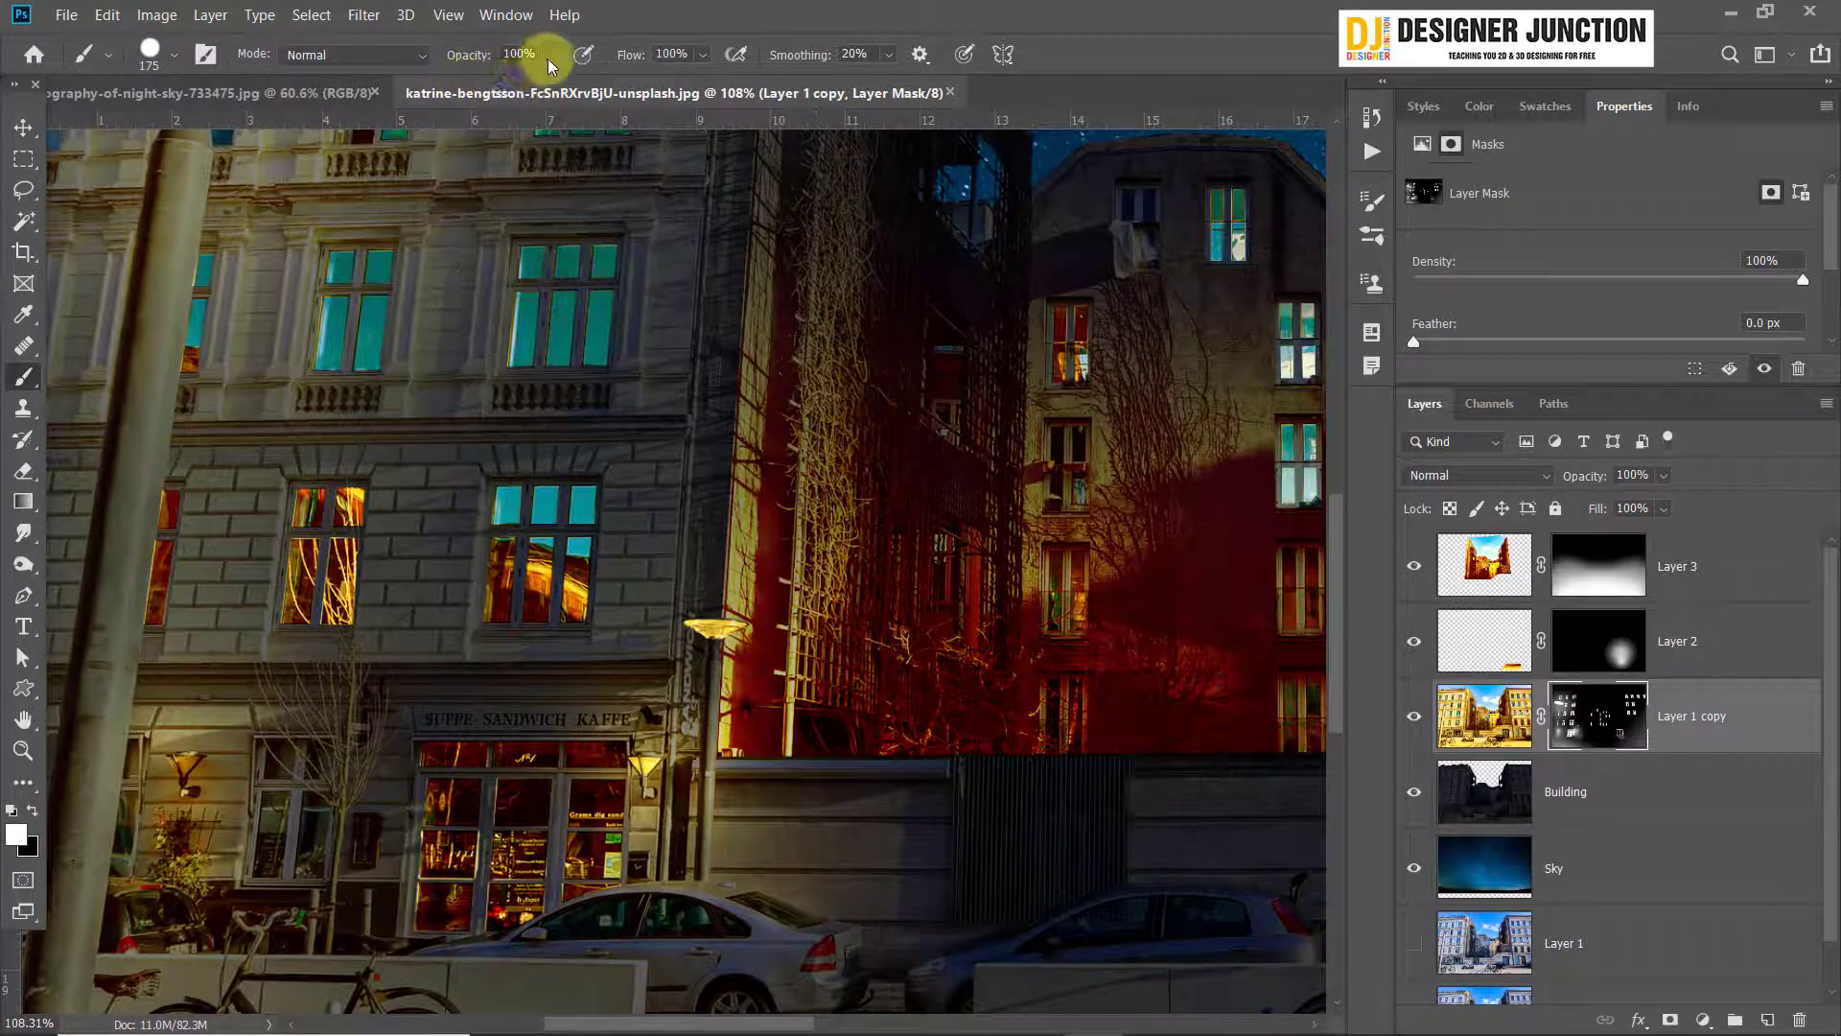
{"action": "left_click", "coordinate": [549, 57]}
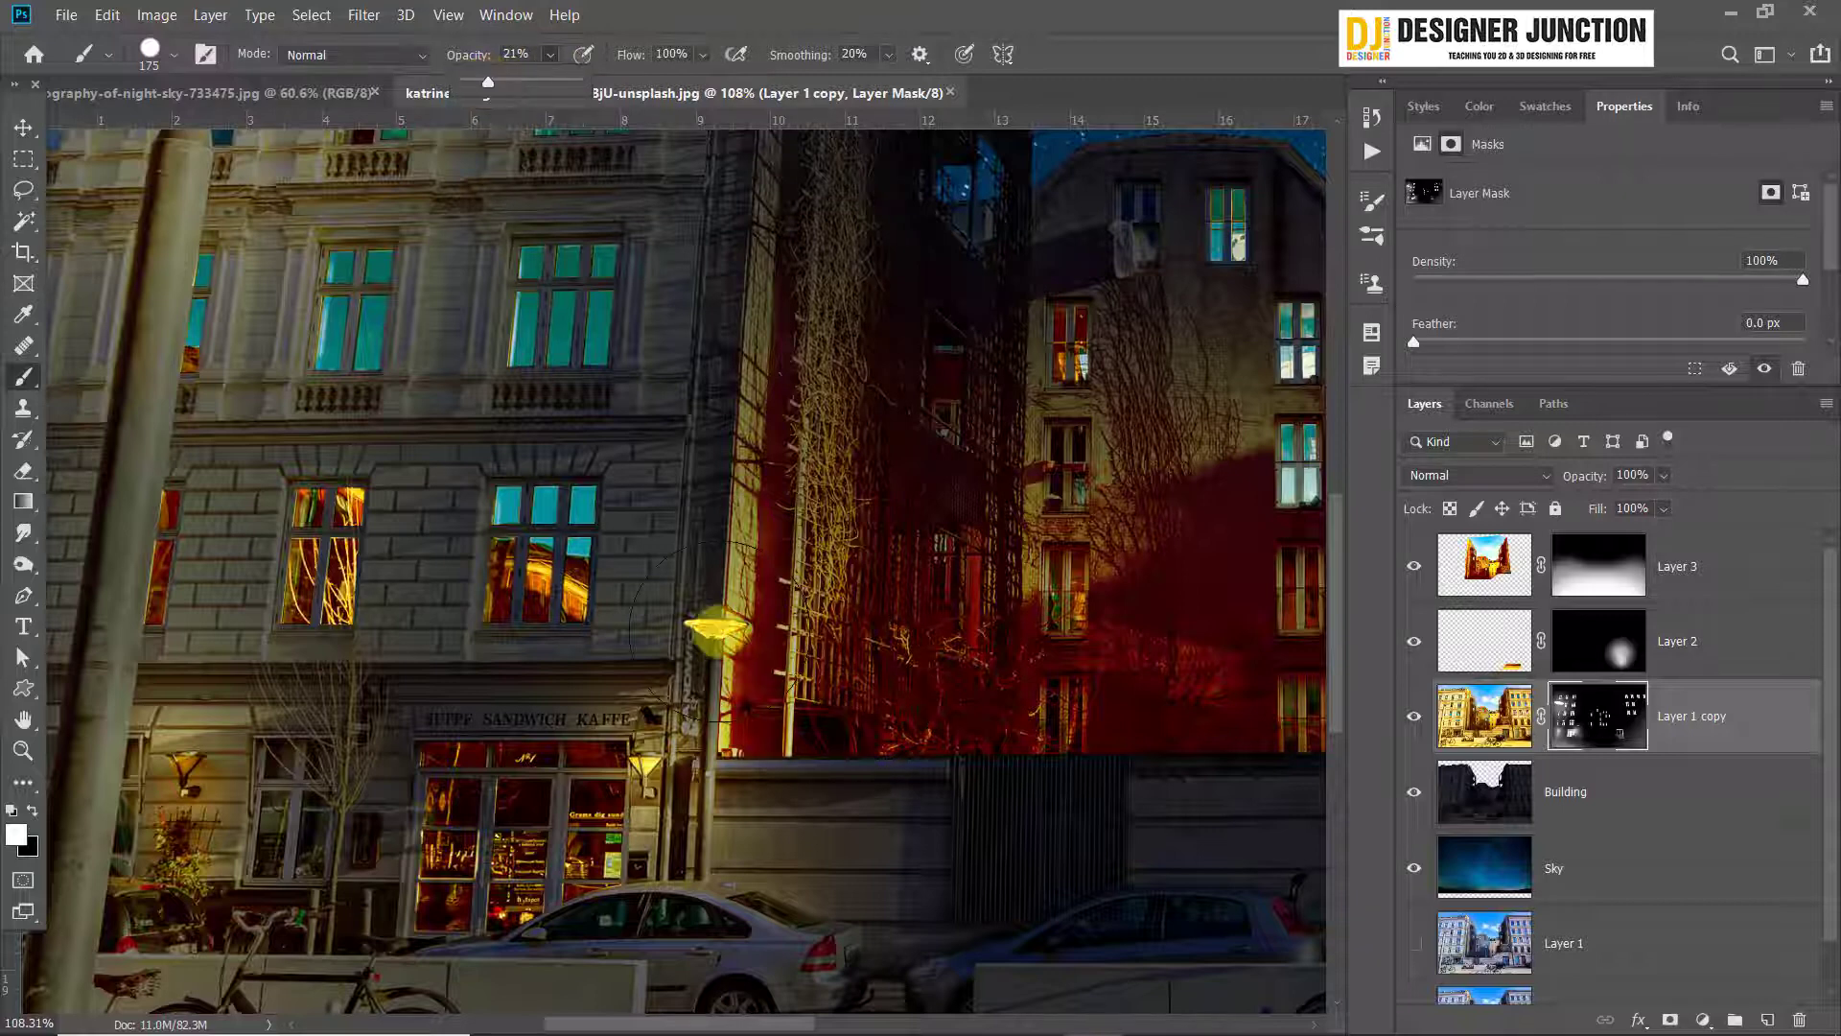
{"action": "left_click", "coordinate": [691, 614]}
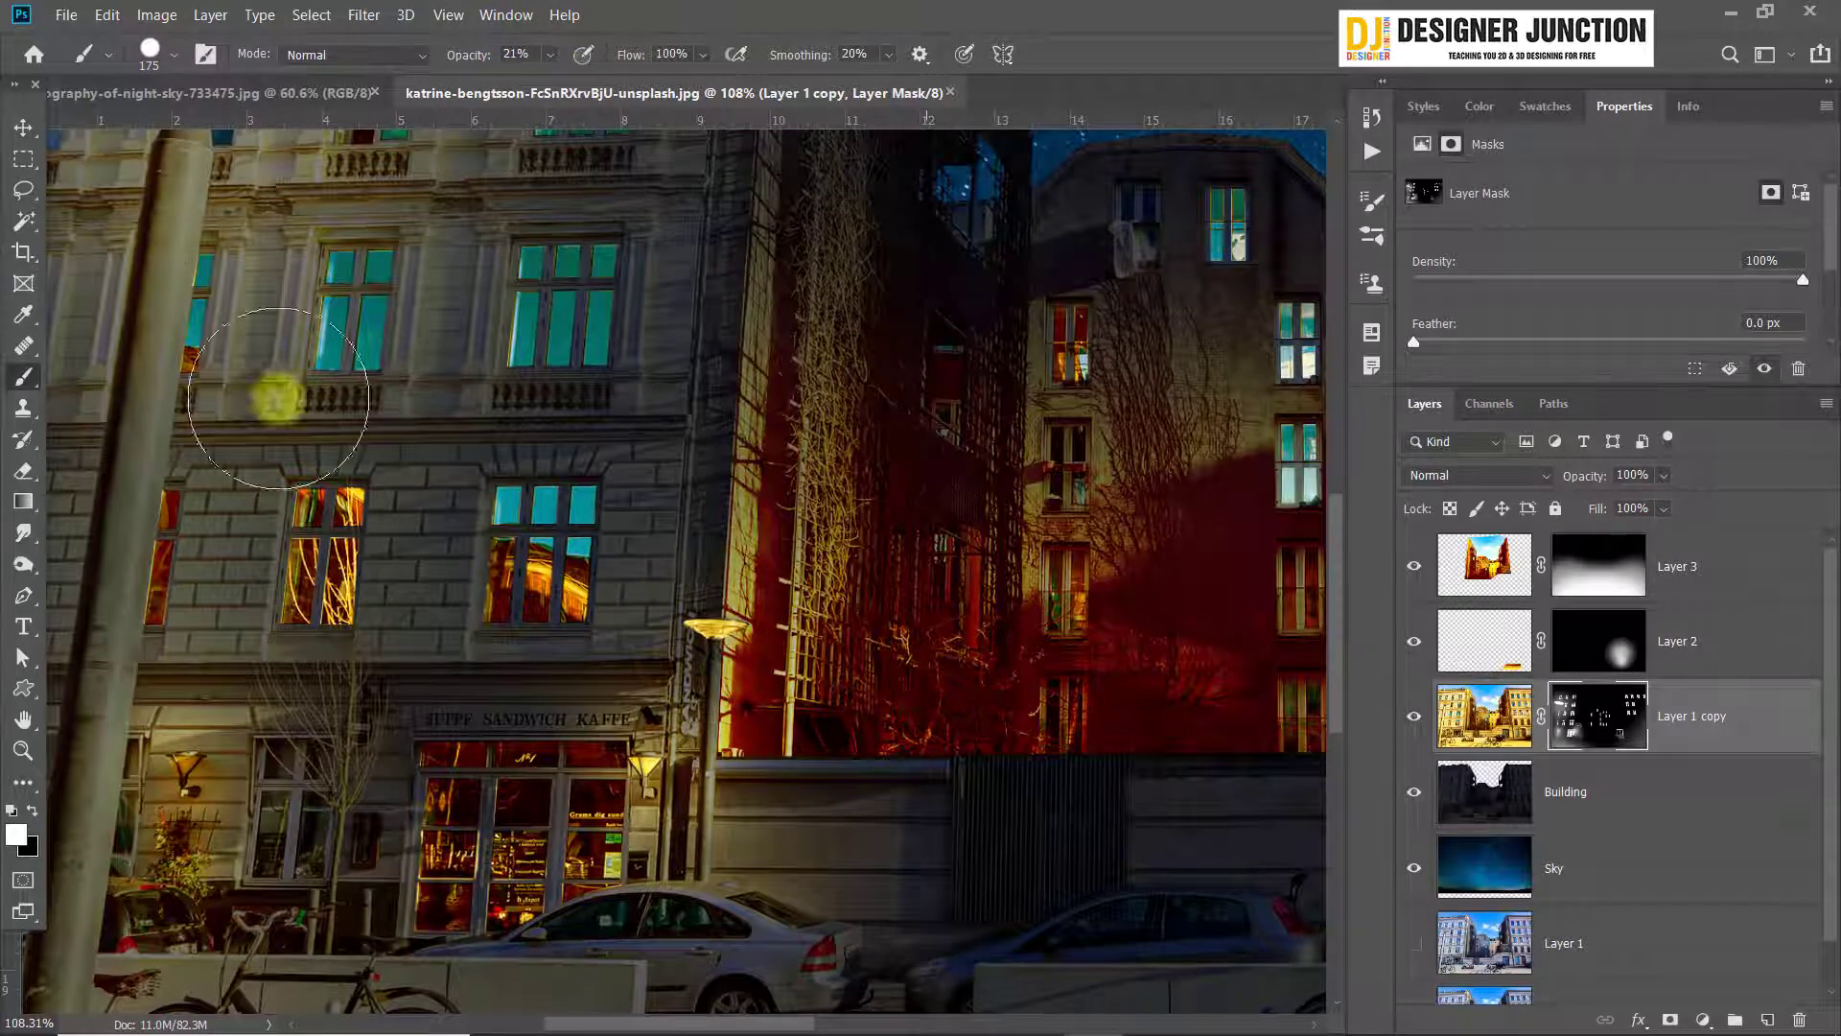
{"action": "left_click", "coordinate": [152, 53]}
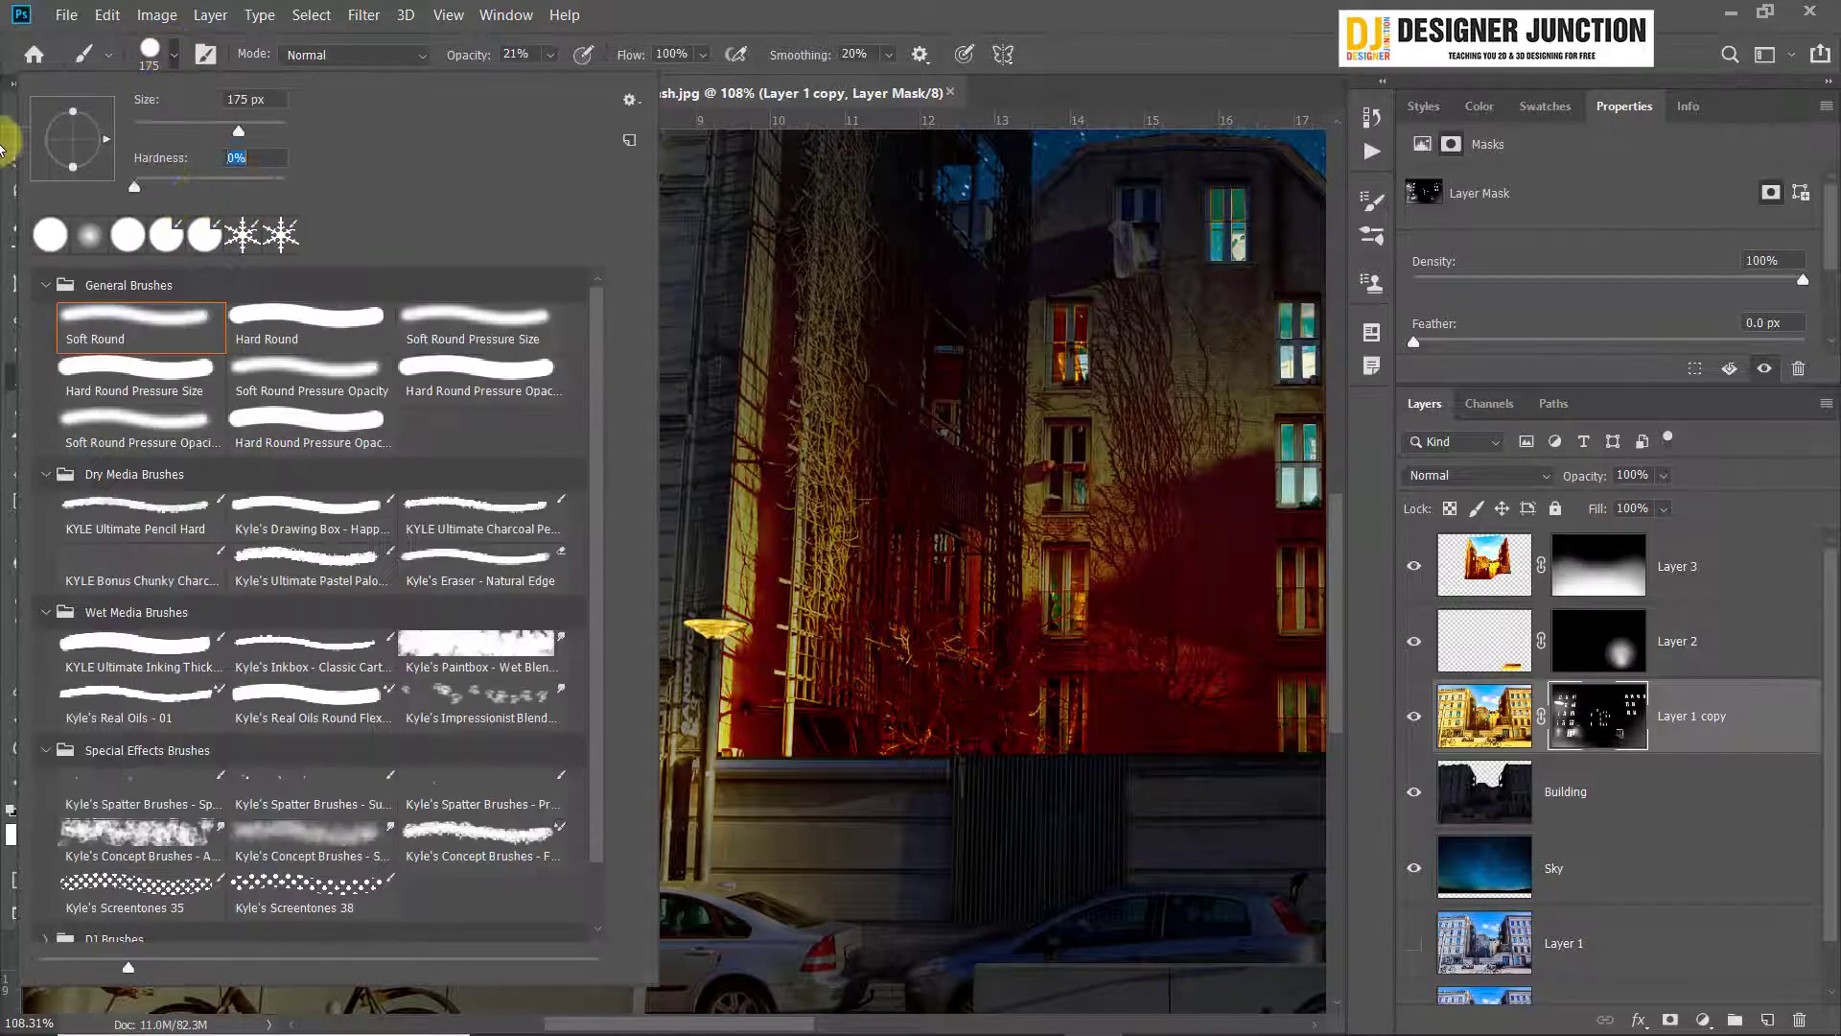
{"action": "left_click", "coordinate": [981, 11]}
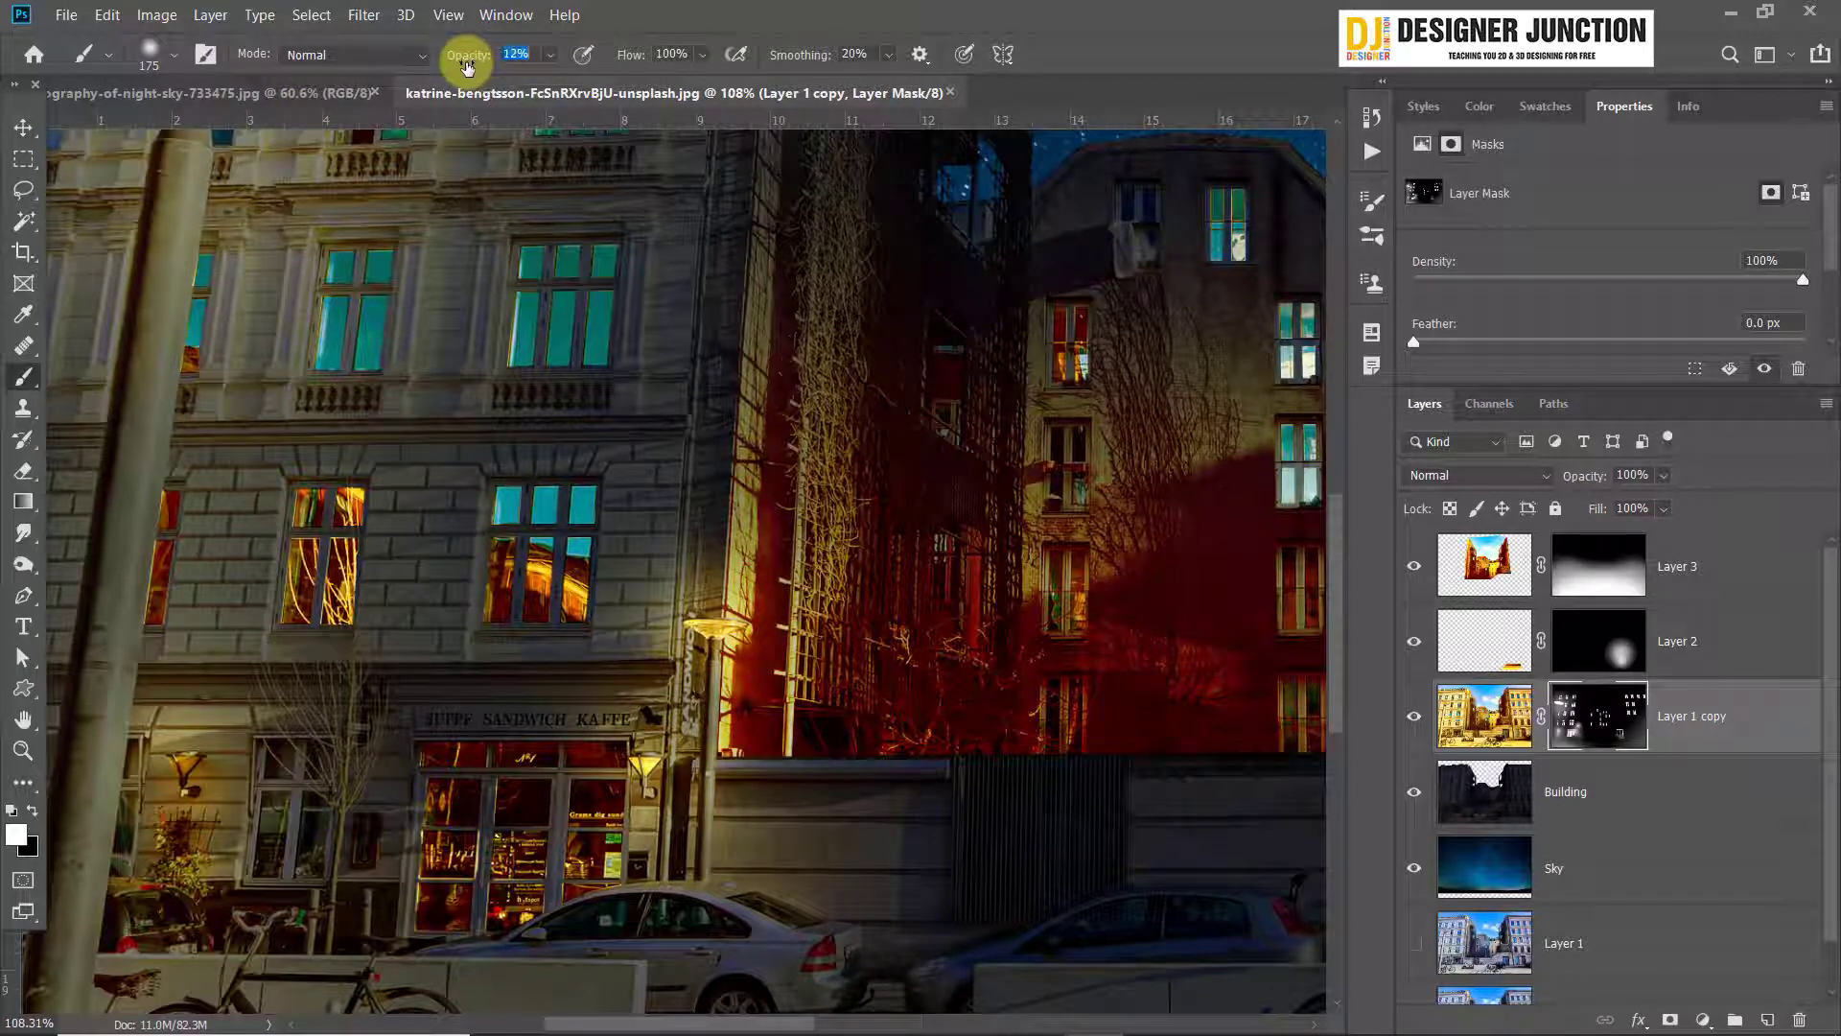
Brush white at 12% opacity on Layer 1 copy's mask from the wall beside the small lamp down to the pavement
{"action": "mouse_move", "coordinate": [692, 722]}
{"action": "left_mouse_down"}
{"action": "mouse_move", "coordinate": [806, 859]}
{"action": "mouse_move", "coordinate": [947, 947]}
{"action": "mouse_move", "coordinate": [956, 908]}
{"action": "mouse_move", "coordinate": [872, 576]}
{"action": "left_mouse_up"}
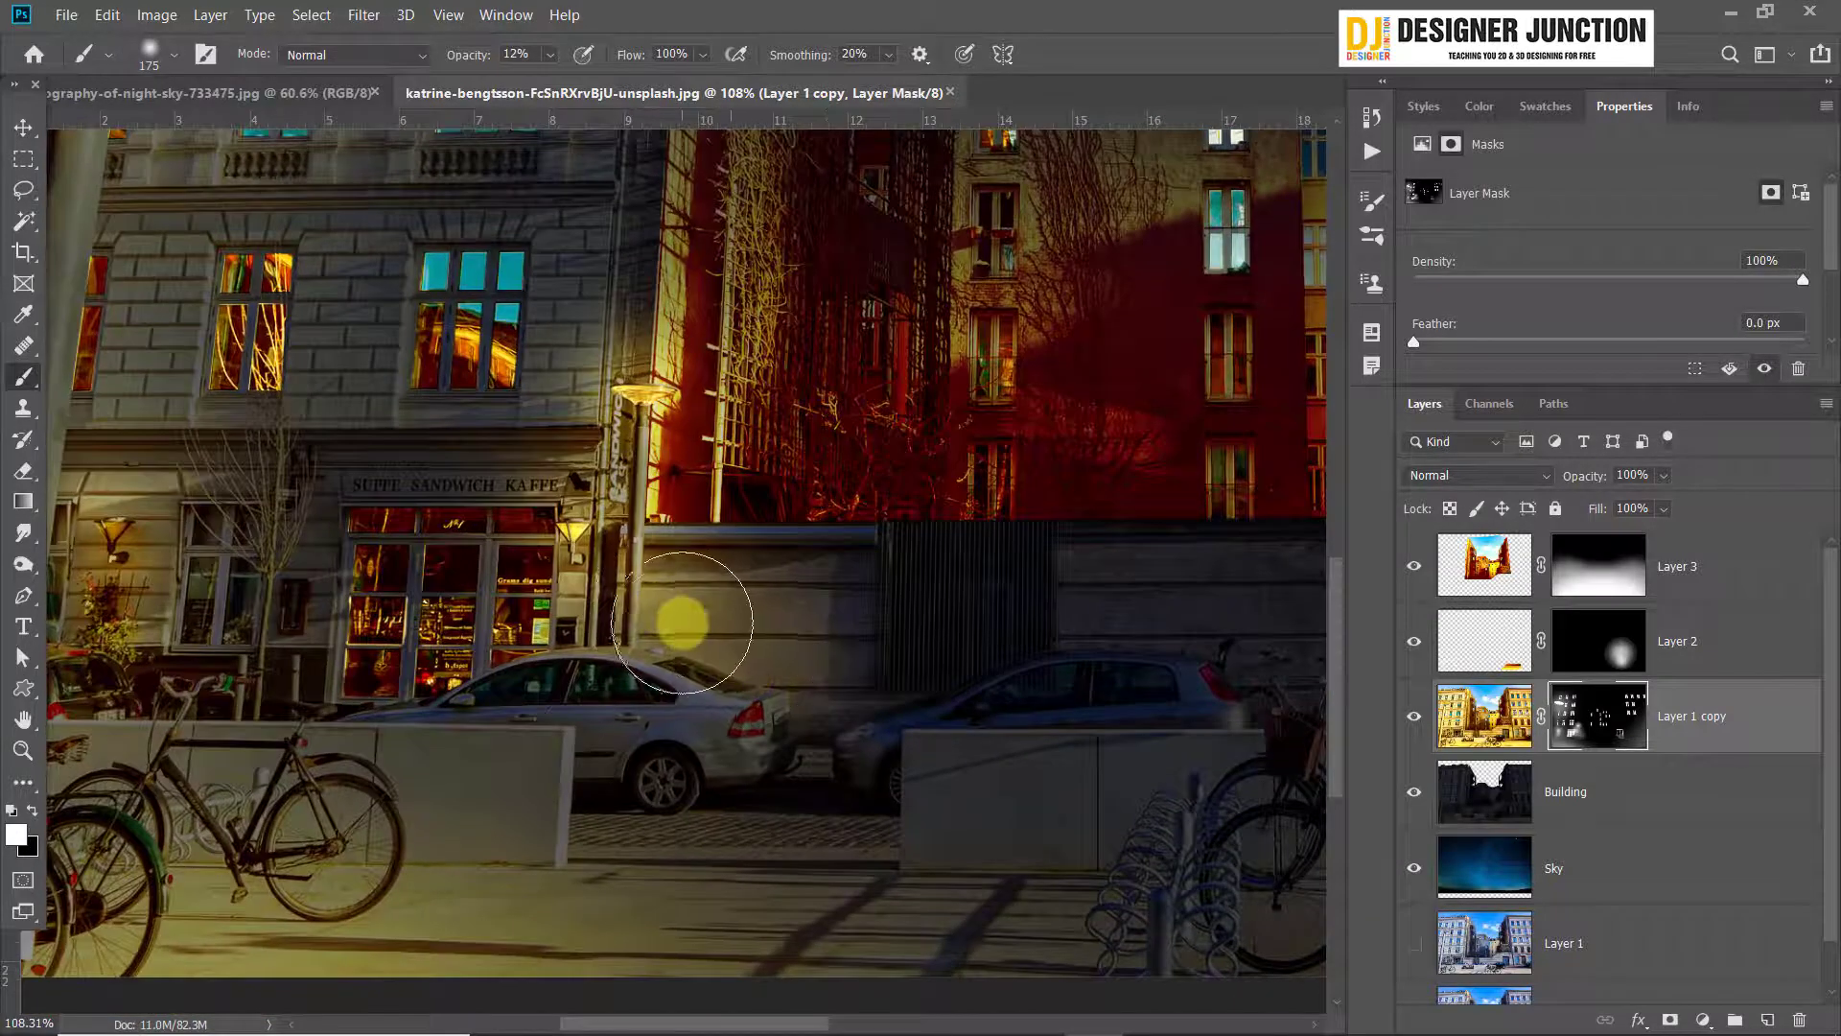
{"action": "mouse_move", "coordinate": [682, 621]}
{"action": "left_mouse_down"}
{"action": "mouse_move", "coordinate": [590, 599]}
{"action": "mouse_move", "coordinate": [676, 650]}
{"action": "mouse_move", "coordinate": [645, 595]}
{"action": "mouse_move", "coordinate": [933, 781]}
{"action": "mouse_move", "coordinate": [633, 647]}
{"action": "mouse_move", "coordinate": [744, 881]}
{"action": "left_mouse_up"}
{"action": "scroll", "coordinate": [743, 882], "scroll_direction": "down", "scroll_amount": 4}
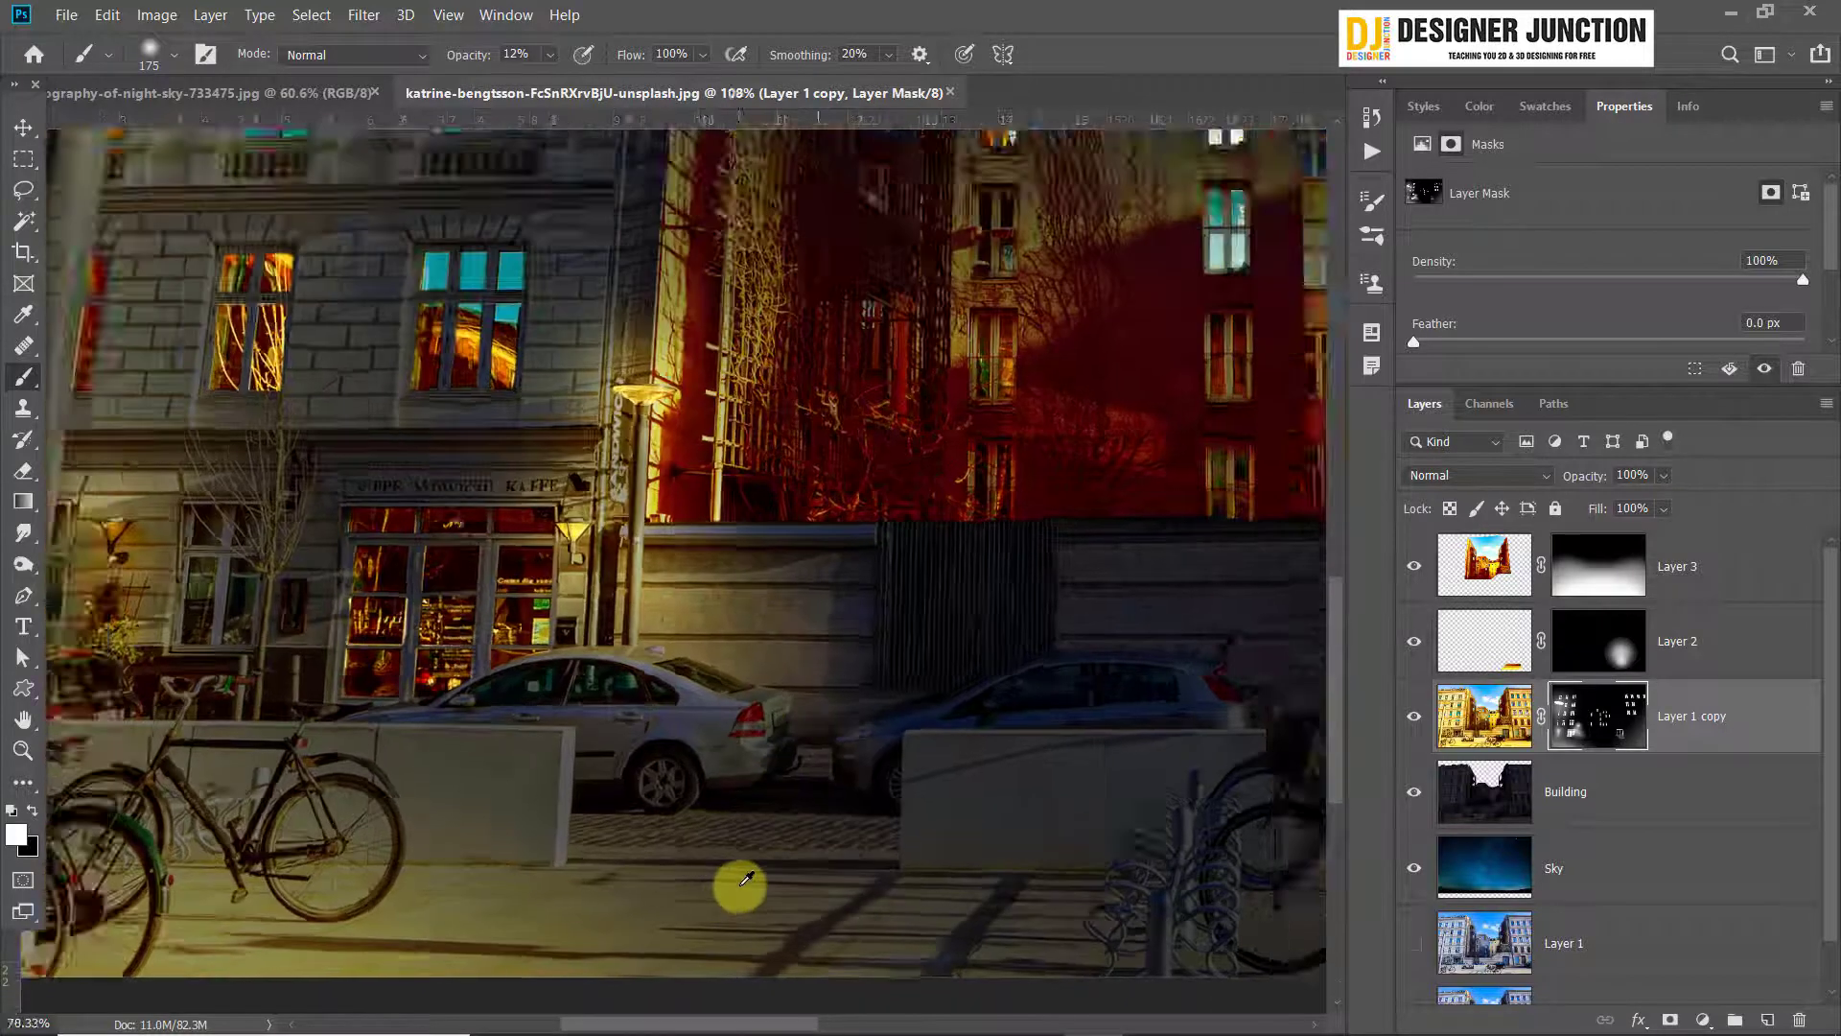
{"action": "scroll", "coordinate": [743, 880], "scroll_direction": "up", "scroll_amount": 5}
{"action": "mouse_move", "coordinate": [795, 721]}
{"action": "left_mouse_down"}
{"action": "mouse_move", "coordinate": [916, 776]}
{"action": "mouse_move", "coordinate": [876, 780]}
{"action": "left_mouse_up"}
{"action": "key", "text": "p"}
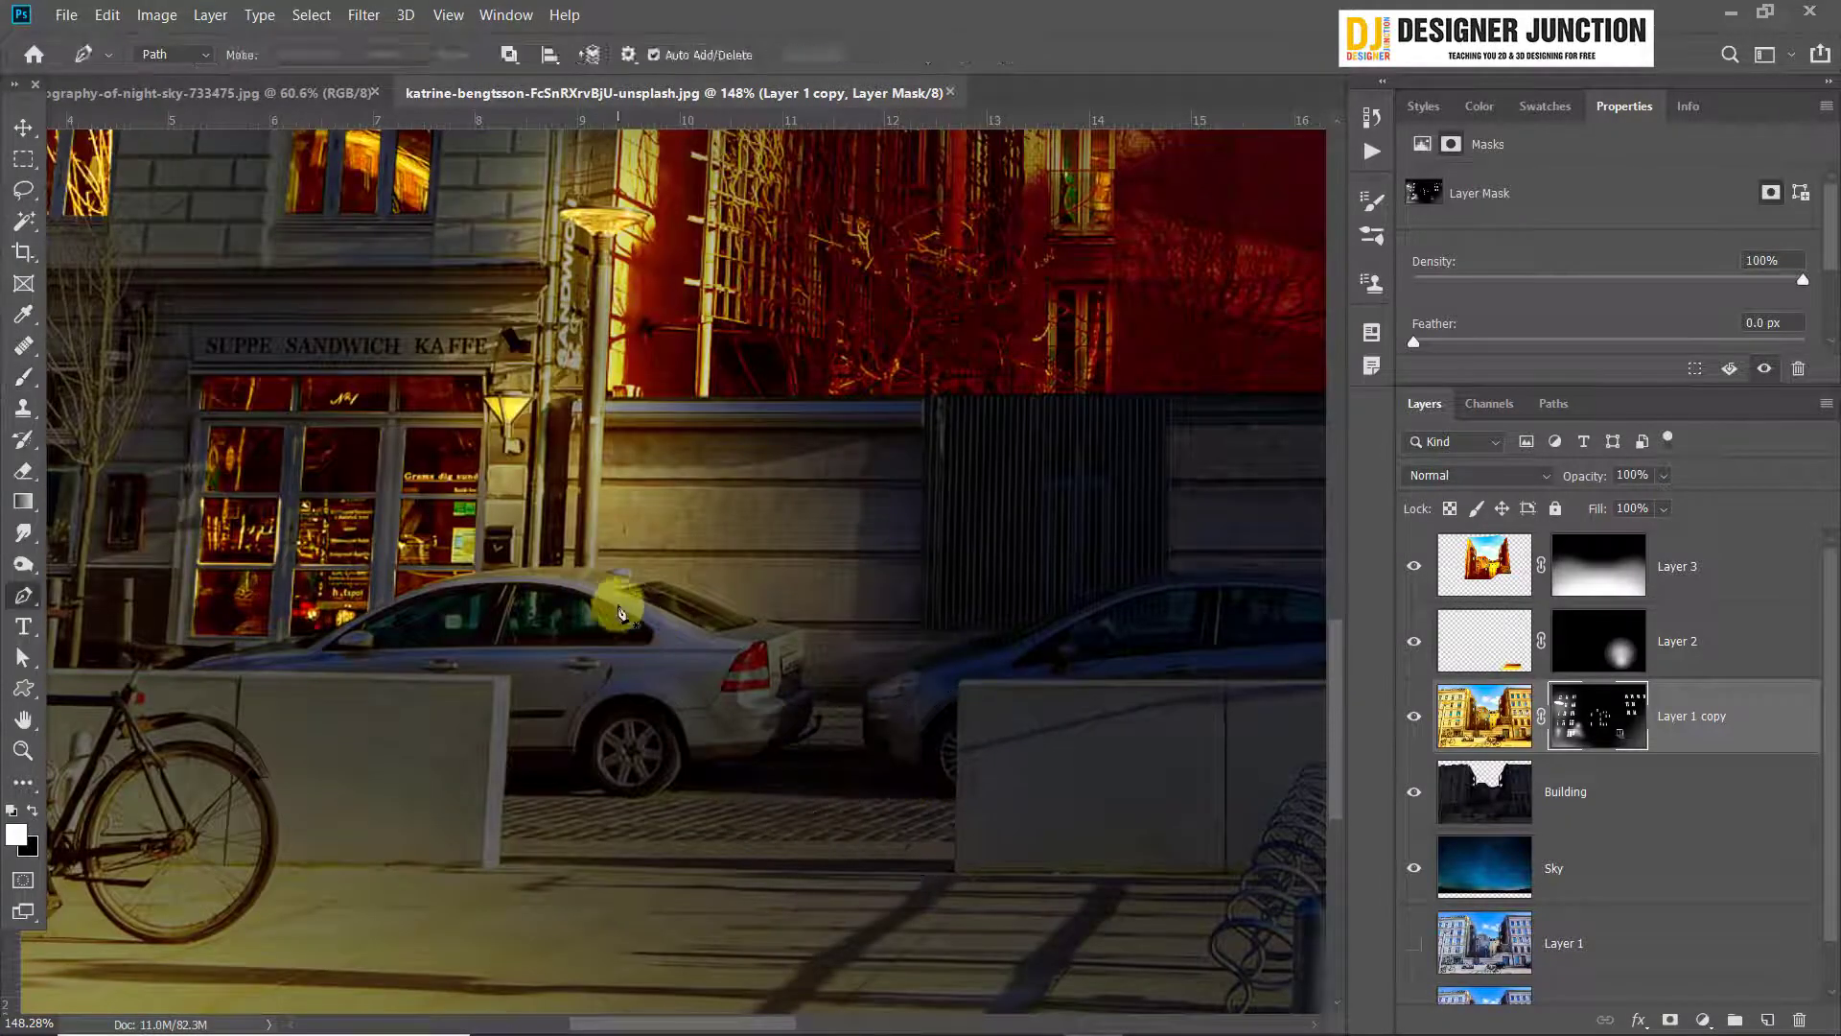
{"action": "left_click", "coordinate": [23, 376]}
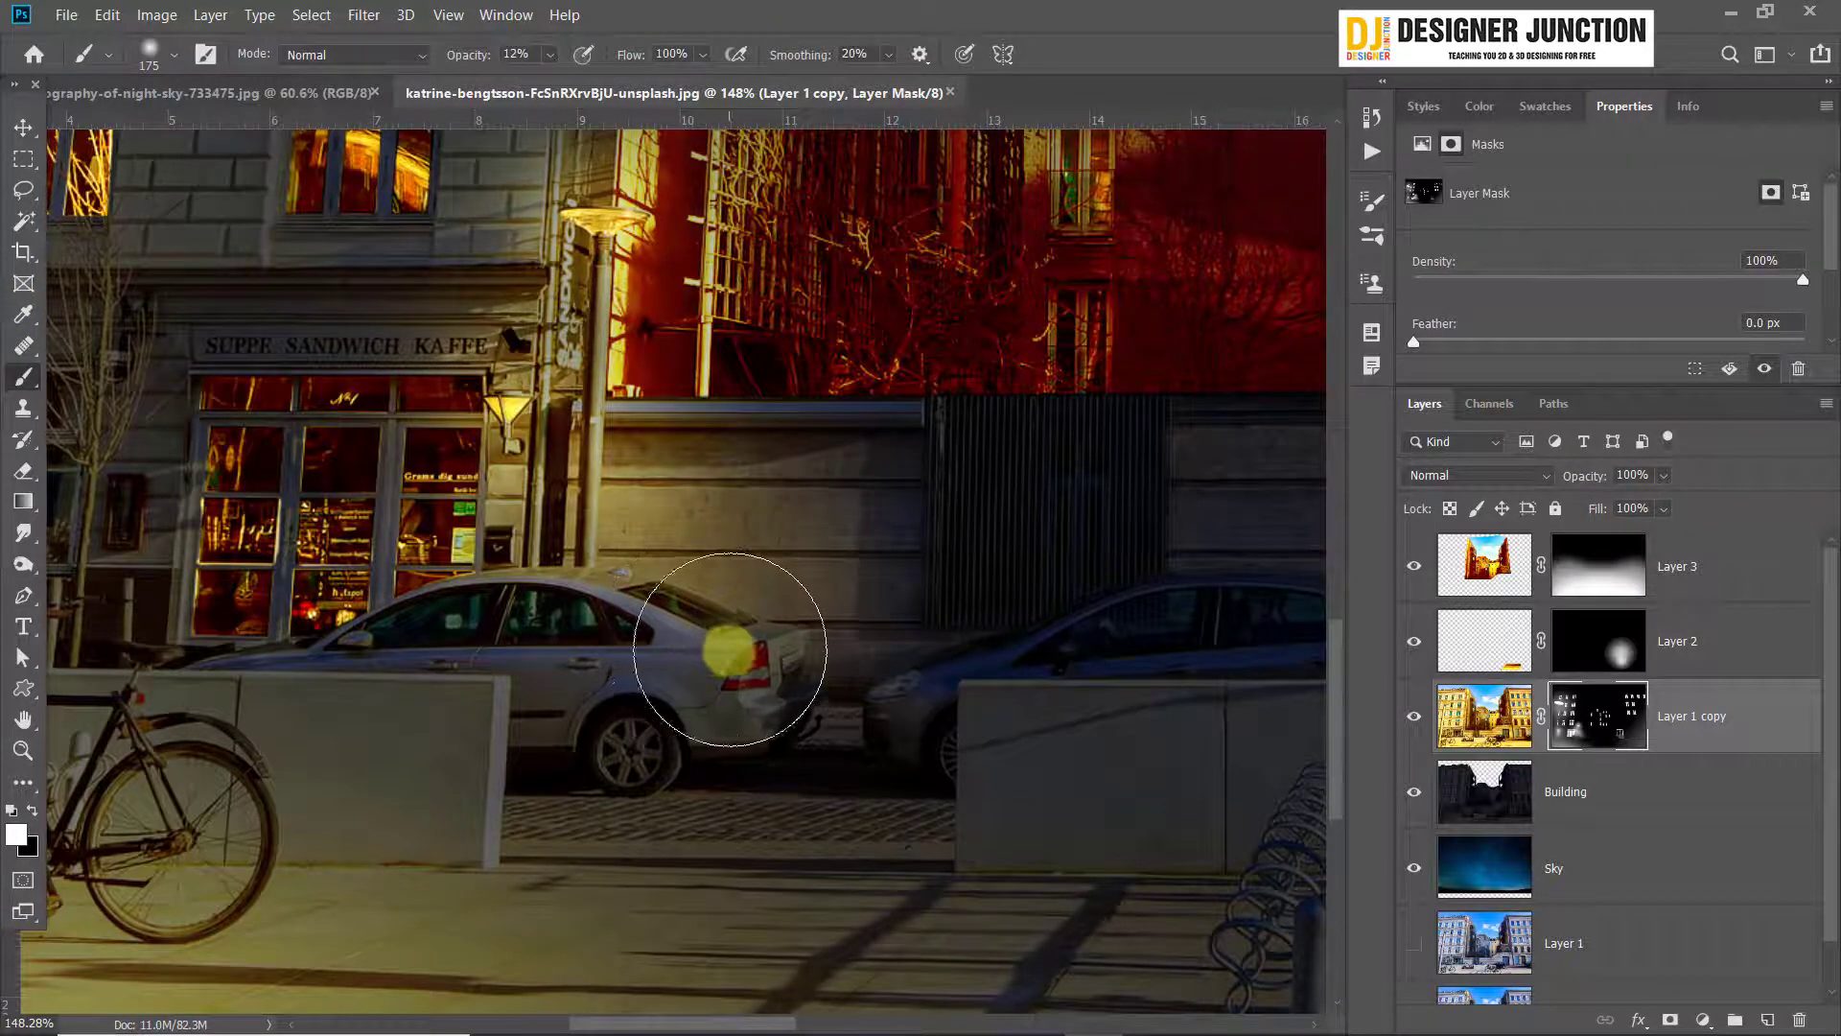
{"action": "key", "text": "ctrl+z"}
Reduce the brush to 15 px and paint white at 12% opacity on Layer 1 copy's mask along the silver car's roof and rear
{"action": "key", "text": "bracketleft"}
{"action": "key", "text": "bracketleft"}
{"action": "key", "text": "bracketleft"}
{"action": "key", "text": "bracketleft"}
{"action": "key", "text": "bracketleft"}
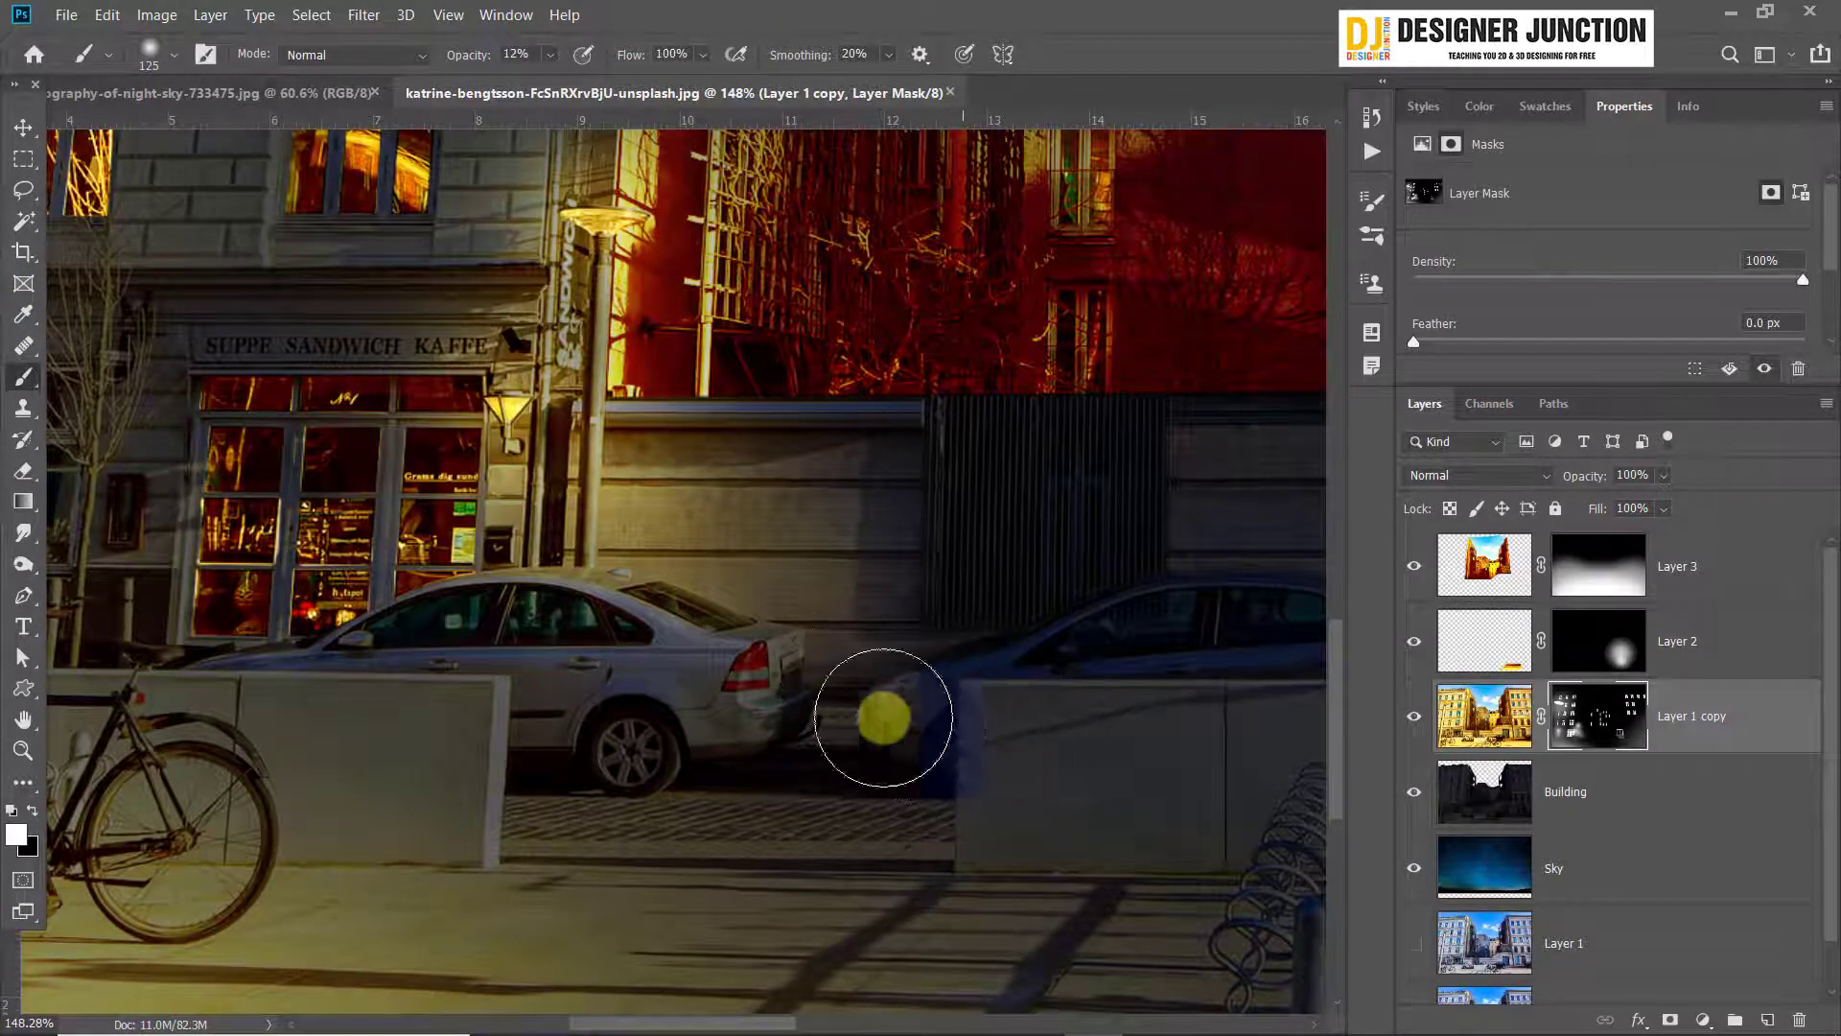
{"action": "key", "text": "bracketleft"}
{"action": "key", "text": "bracketleft"}
{"action": "key", "text": "bracketleft"}
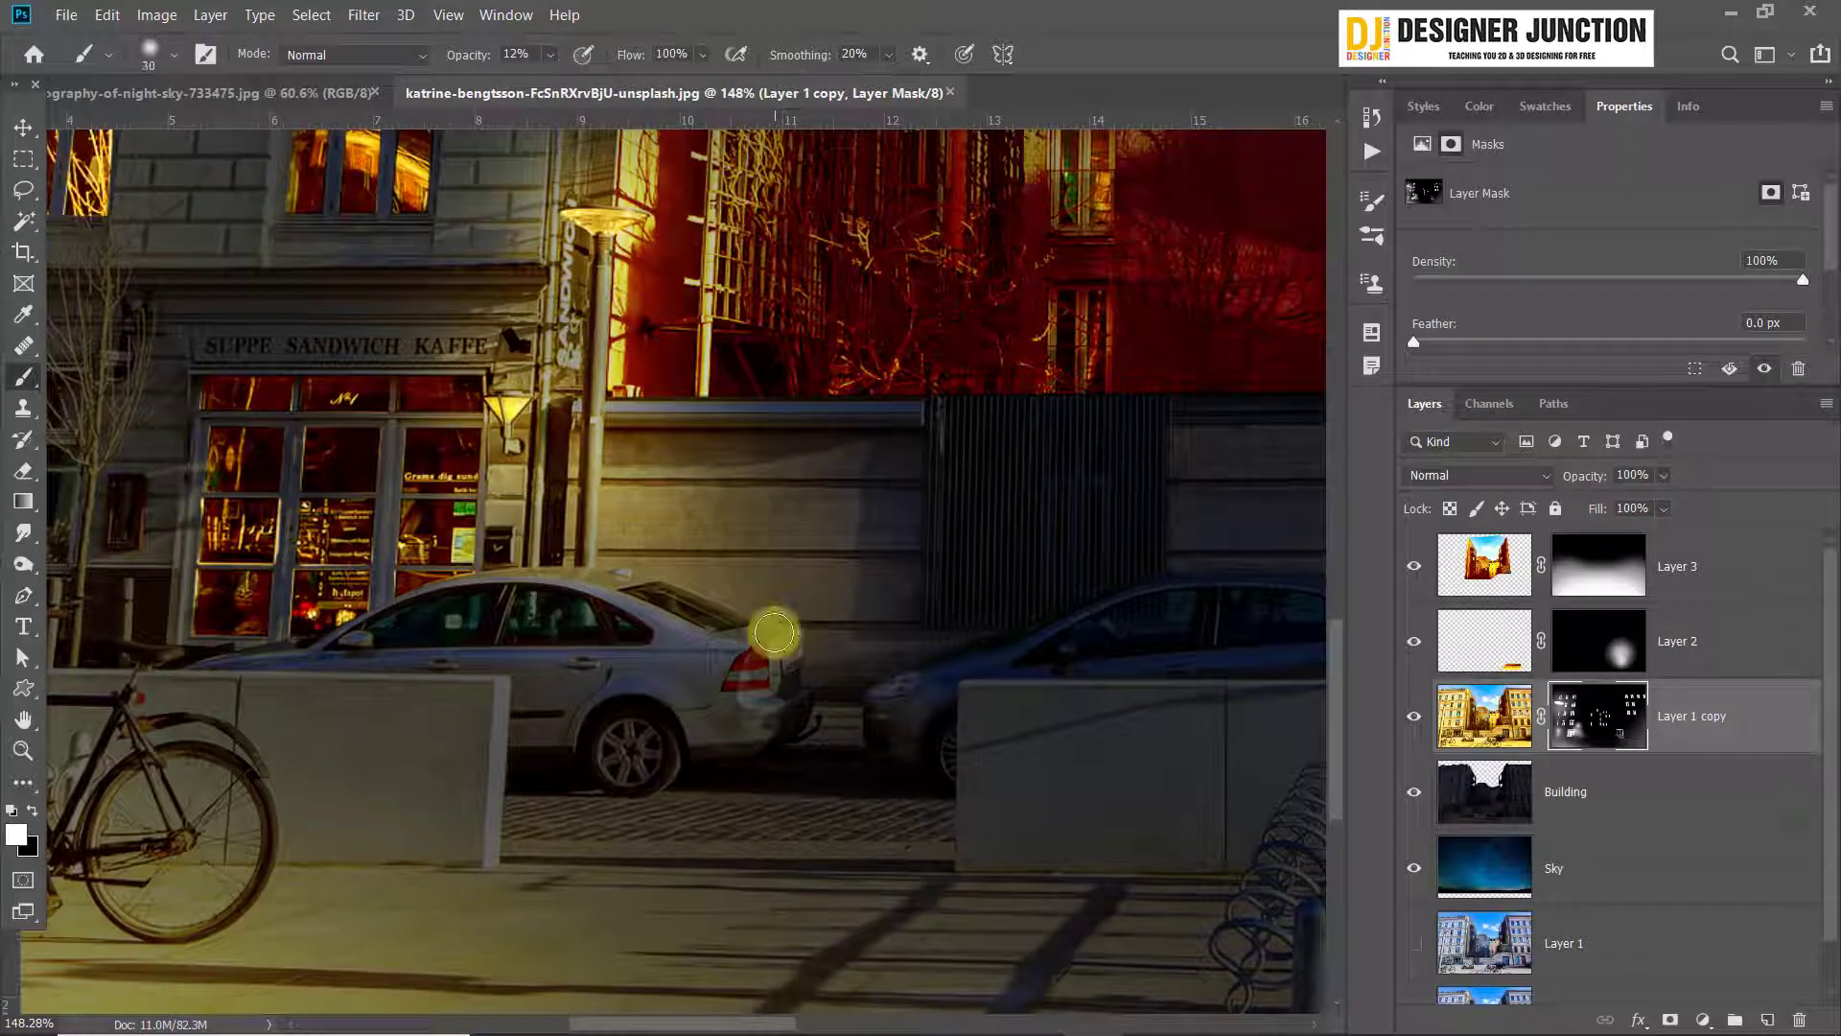
{"action": "scroll", "coordinate": [774, 632], "scroll_direction": "up", "scroll_amount": 4}
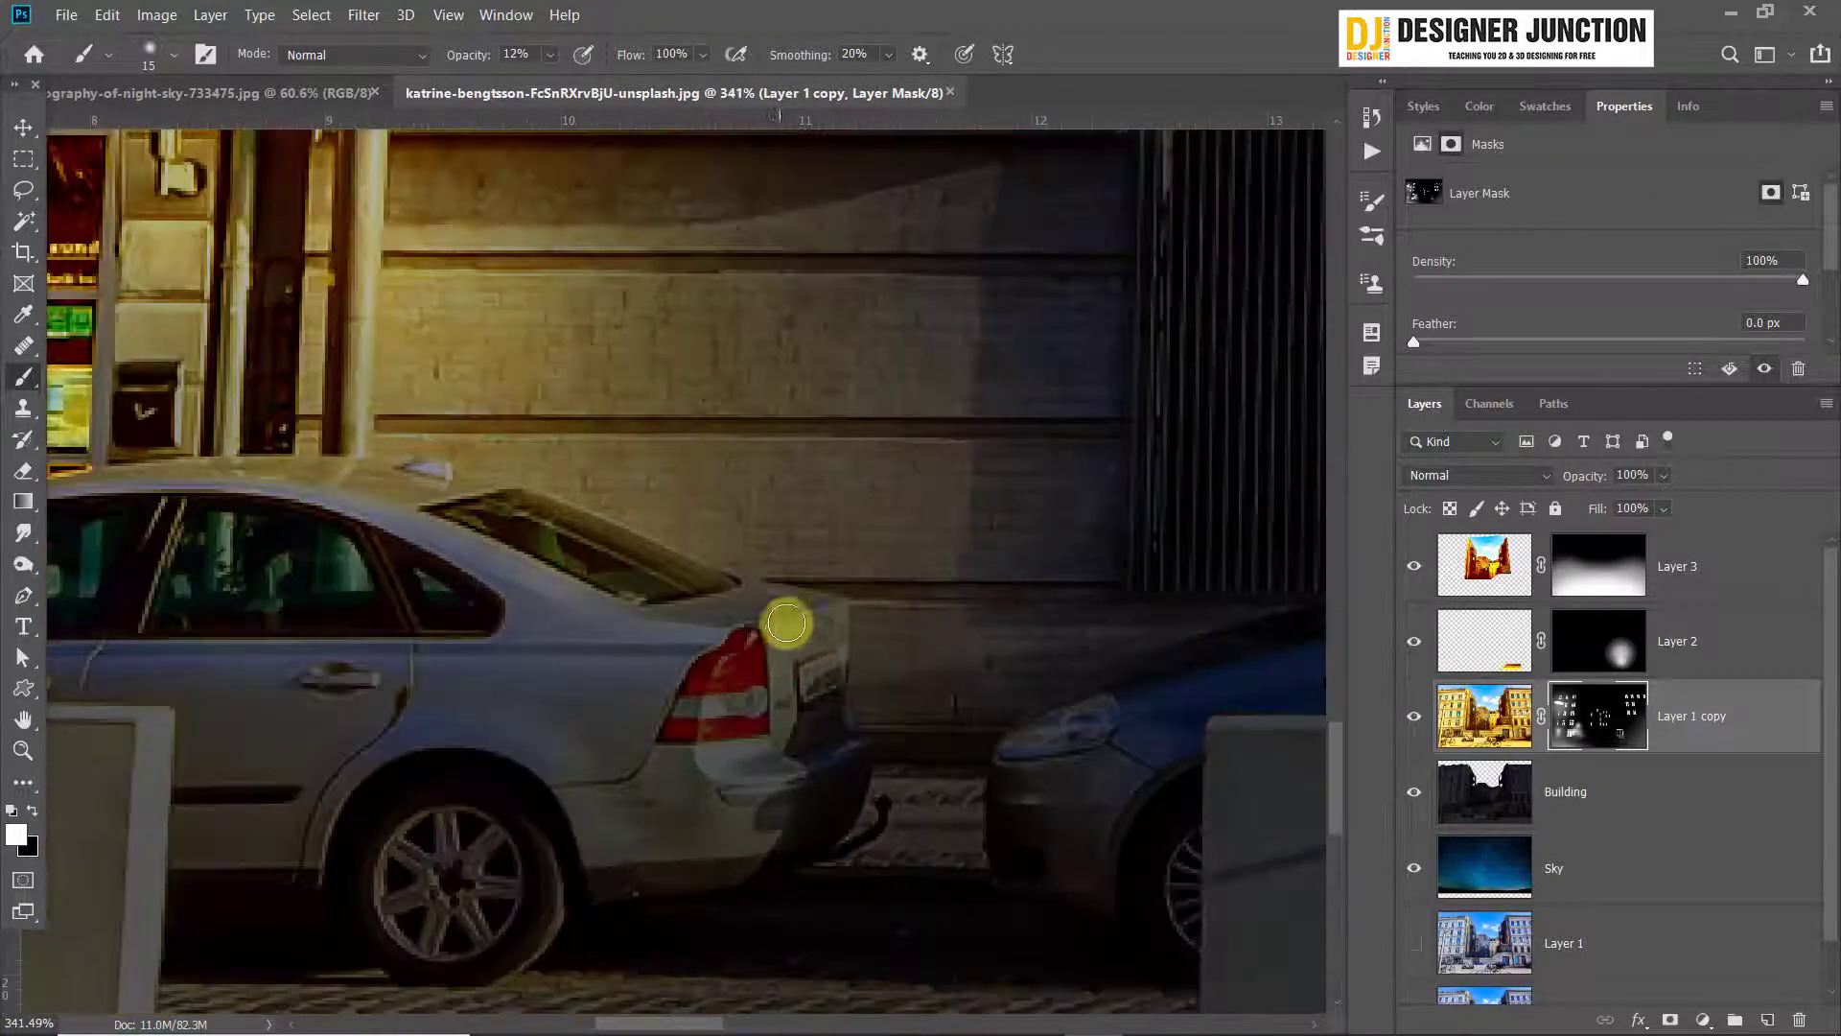
{"action": "mouse_move", "coordinate": [686, 619]}
{"action": "left_mouse_down"}
{"action": "mouse_move", "coordinate": [820, 600]}
{"action": "mouse_move", "coordinate": [814, 649]}
{"action": "mouse_move", "coordinate": [778, 649]}
{"action": "mouse_move", "coordinate": [800, 732]}
{"action": "mouse_move", "coordinate": [833, 664]}
{"action": "mouse_move", "coordinate": [728, 599]}
{"action": "mouse_move", "coordinate": [592, 597]}
{"action": "mouse_move", "coordinate": [703, 633]}
{"action": "mouse_move", "coordinate": [433, 522]}
{"action": "mouse_move", "coordinate": [559, 590]}
{"action": "mouse_move", "coordinate": [627, 573]}
{"action": "mouse_move", "coordinate": [443, 522]}
{"action": "mouse_move", "coordinate": [689, 595]}
{"action": "mouse_move", "coordinate": [622, 569]}
{"action": "mouse_move", "coordinate": [732, 580]}
{"action": "mouse_move", "coordinate": [415, 476]}
{"action": "mouse_move", "coordinate": [446, 514]}
{"action": "mouse_move", "coordinate": [270, 460]}
{"action": "mouse_move", "coordinate": [160, 465]}
{"action": "mouse_move", "coordinate": [509, 512]}
{"action": "mouse_move", "coordinate": [700, 583]}
{"action": "mouse_move", "coordinate": [784, 587]}
{"action": "mouse_move", "coordinate": [749, 618]}
{"action": "mouse_move", "coordinate": [653, 592]}
{"action": "mouse_move", "coordinate": [438, 493]}
{"action": "mouse_move", "coordinate": [717, 604]}
{"action": "left_mouse_up"}
{"action": "mouse_move", "coordinate": [469, 579]}
{"action": "left_mouse_down"}
{"action": "mouse_move", "coordinate": [975, 555]}
{"action": "mouse_move", "coordinate": [906, 557]}
{"action": "left_mouse_up"}
{"action": "left_click_drag", "start_coordinate": [588, 452], "coordinate": [464, 462]}
{"action": "left_click_drag", "start_coordinate": [843, 411], "coordinate": [629, 547]}
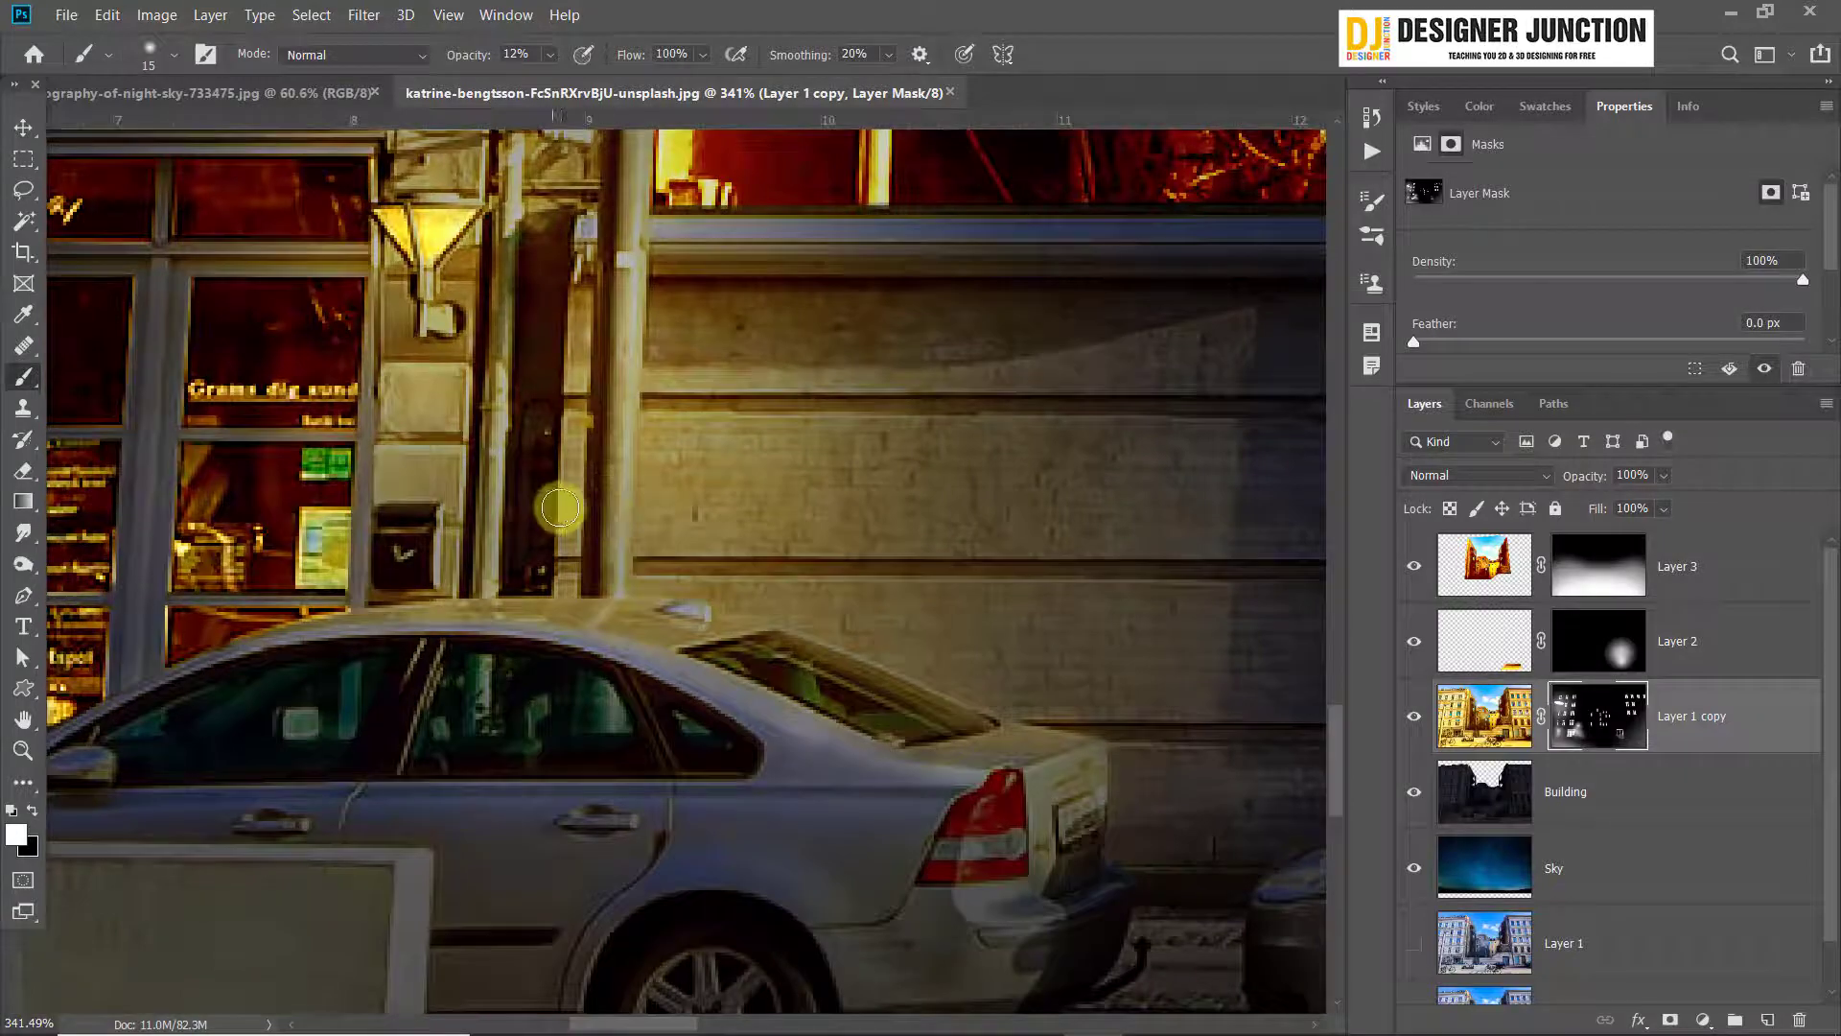
Brush white at 35 px on Layer 1 copy's mask across the wall and pole above the silver car, and switch to the Move tool
{"action": "key", "text": "bracketright"}
{"action": "key", "text": "bracketright"}
{"action": "mouse_move", "coordinate": [526, 498]}
{"action": "left_mouse_down"}
{"action": "mouse_move", "coordinate": [545, 367]}
{"action": "mouse_move", "coordinate": [542, 515]}
{"action": "mouse_move", "coordinate": [526, 408]}
{"action": "mouse_move", "coordinate": [529, 570]}
{"action": "mouse_move", "coordinate": [490, 498]}
{"action": "mouse_move", "coordinate": [586, 317]}
{"action": "mouse_move", "coordinate": [642, 500]}
{"action": "left_mouse_up"}
{"action": "scroll", "coordinate": [867, 547], "scroll_direction": "down", "scroll_amount": 10}
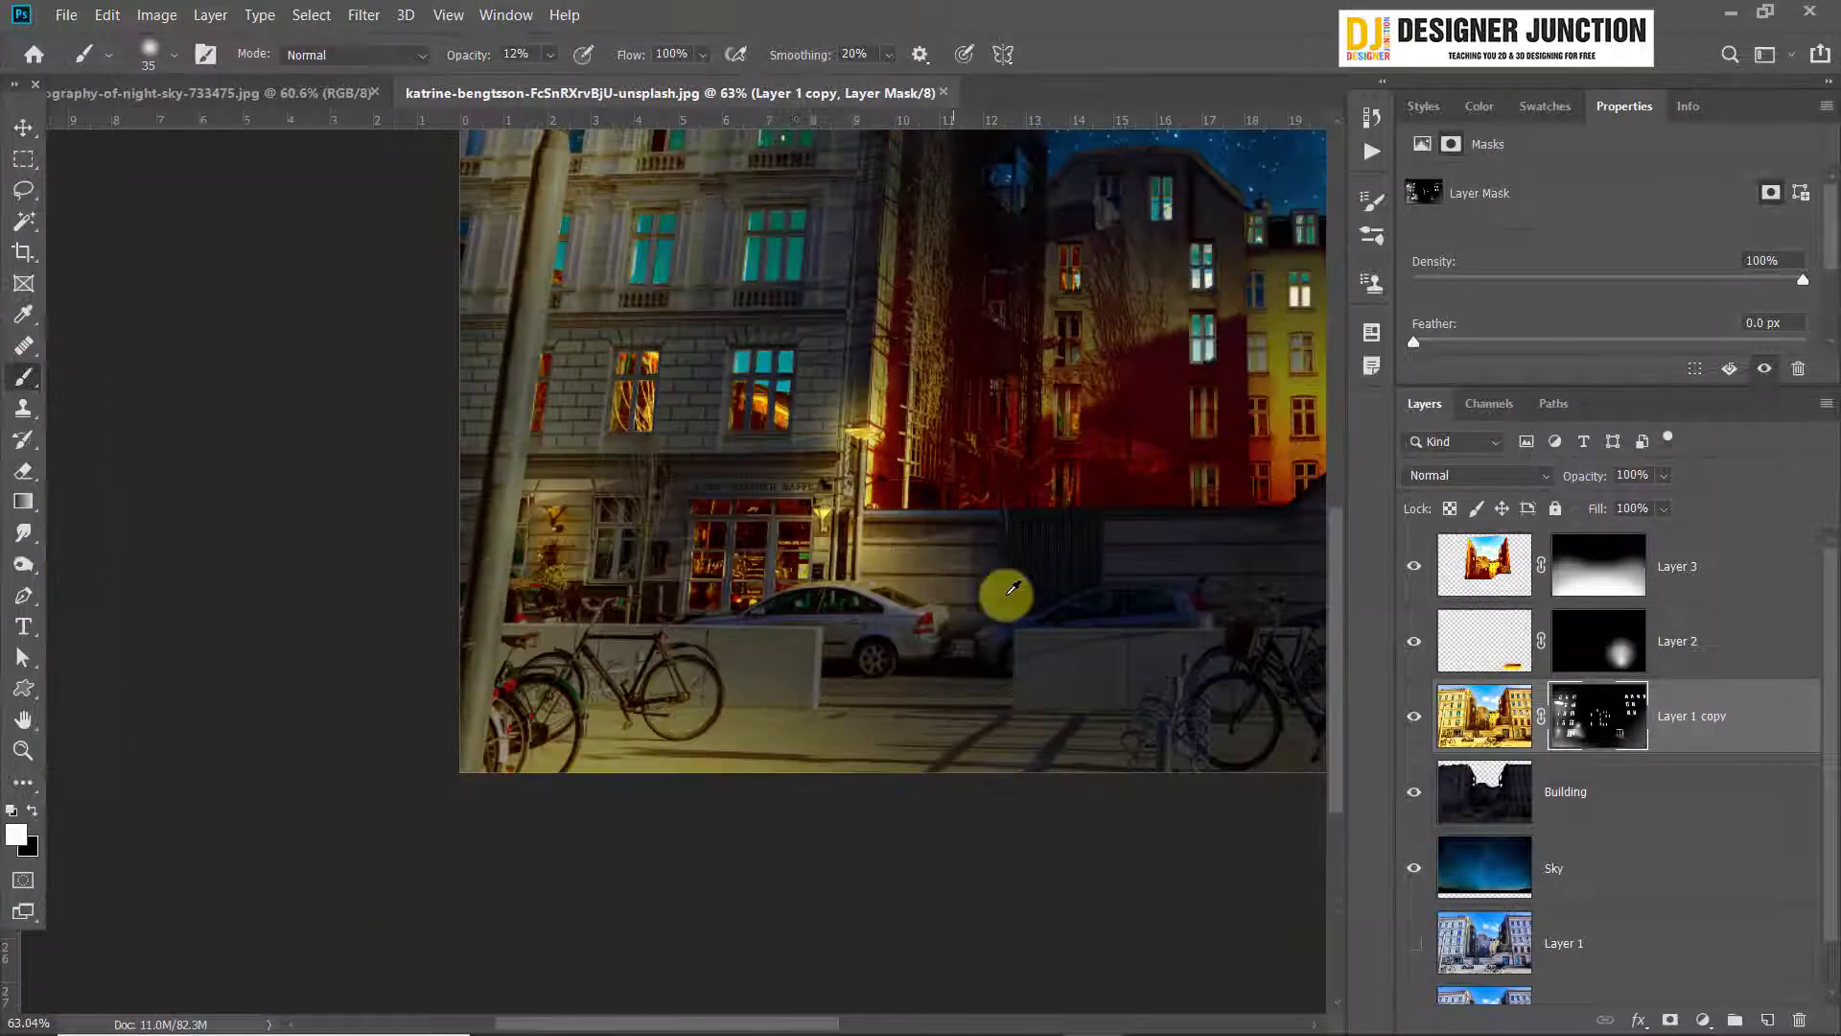
{"action": "scroll", "coordinate": [1003, 589], "scroll_direction": "up", "scroll_amount": 2}
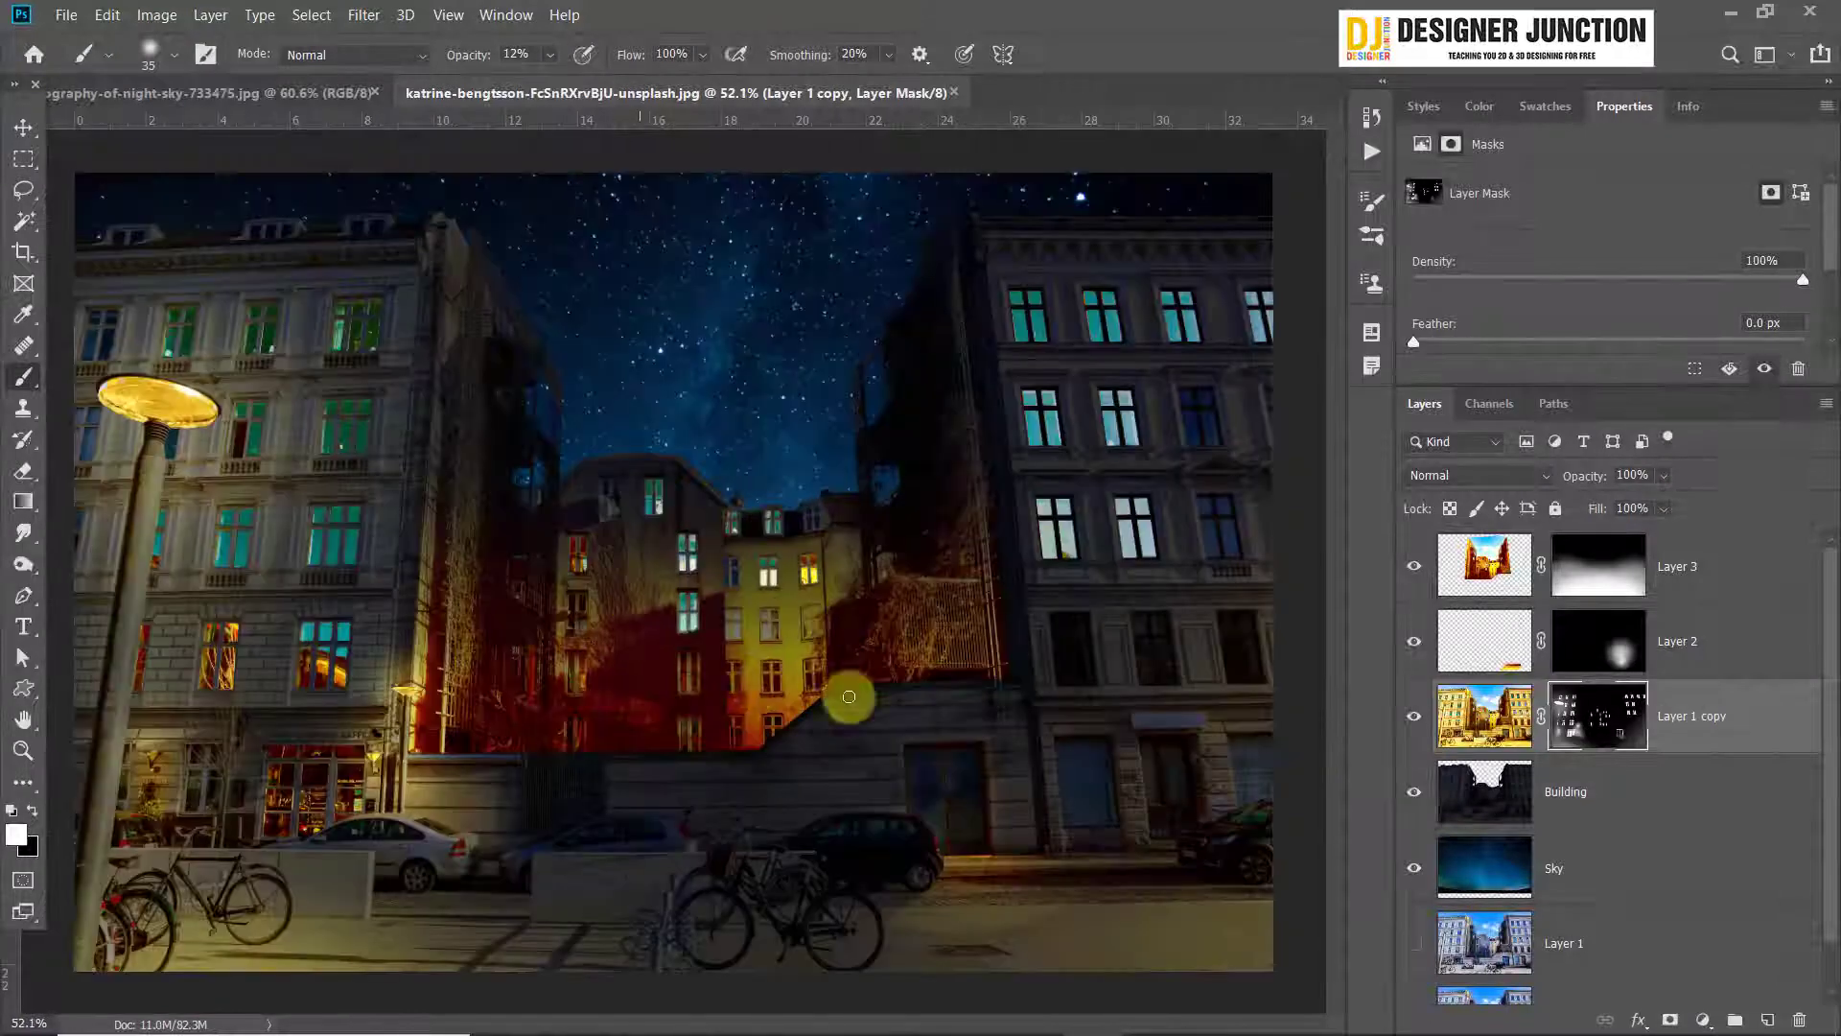
{"action": "left_click", "coordinate": [22, 128]}
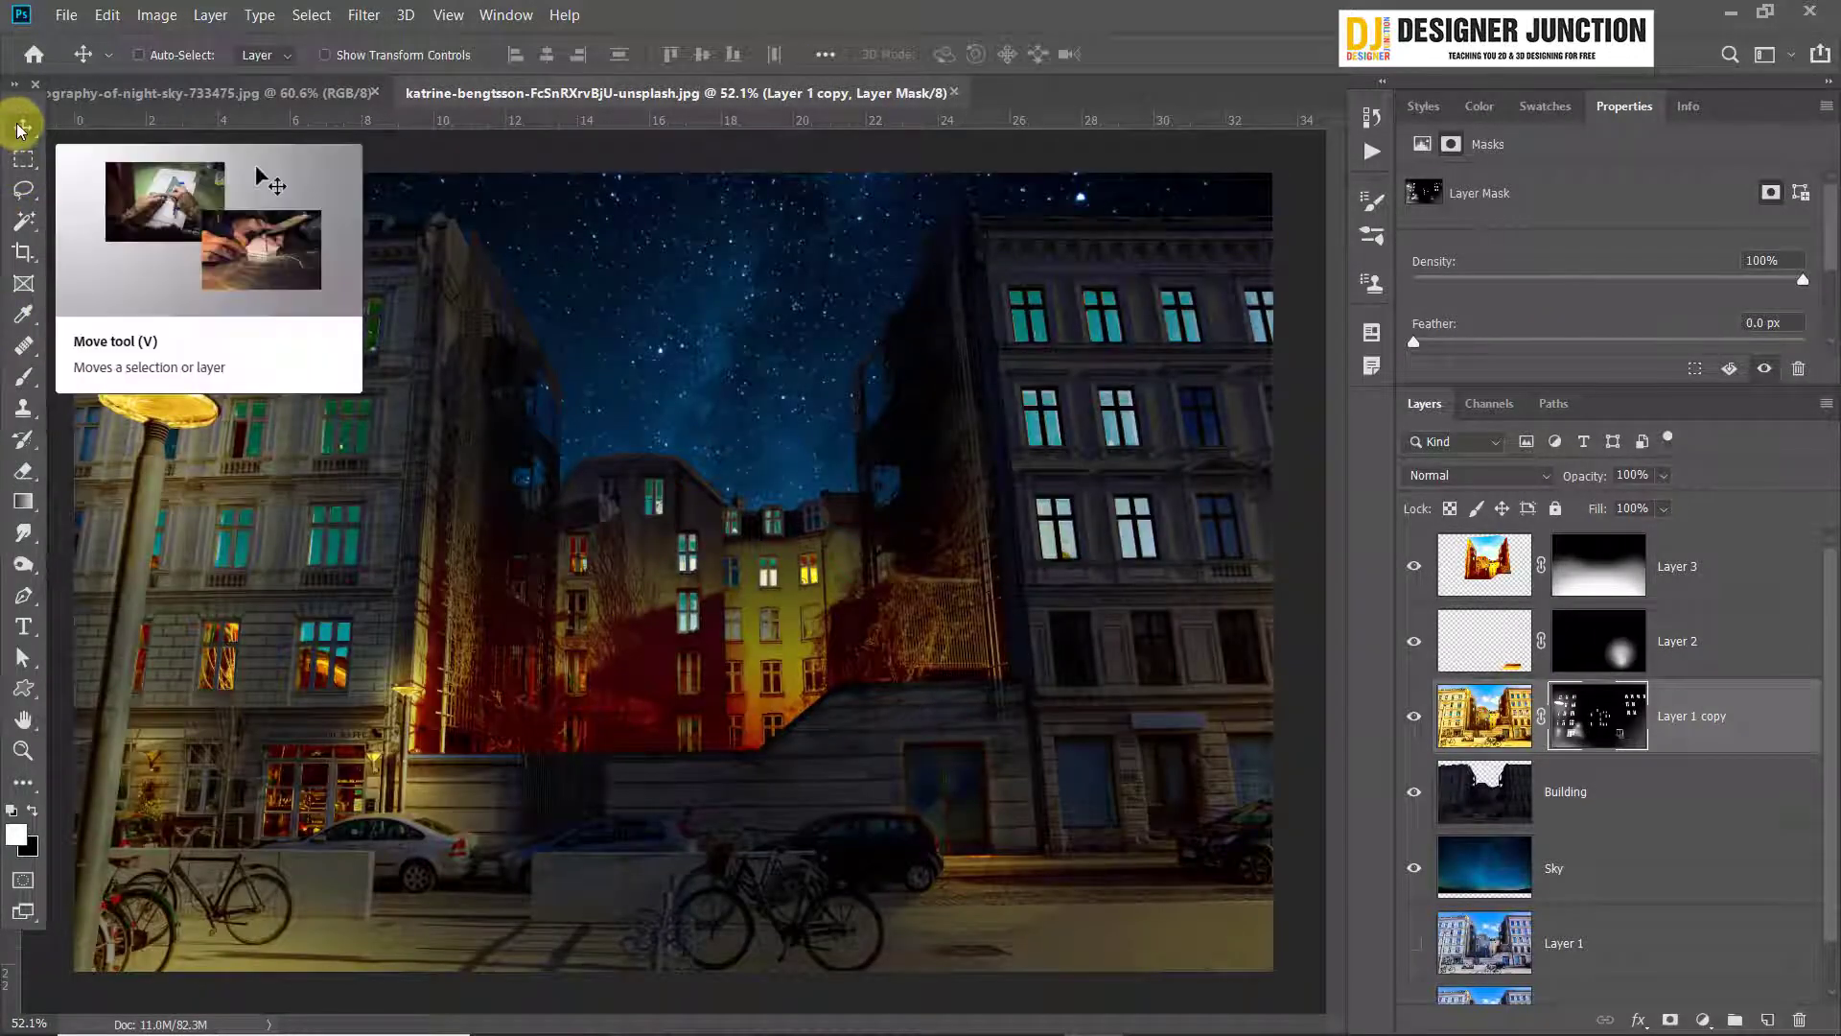